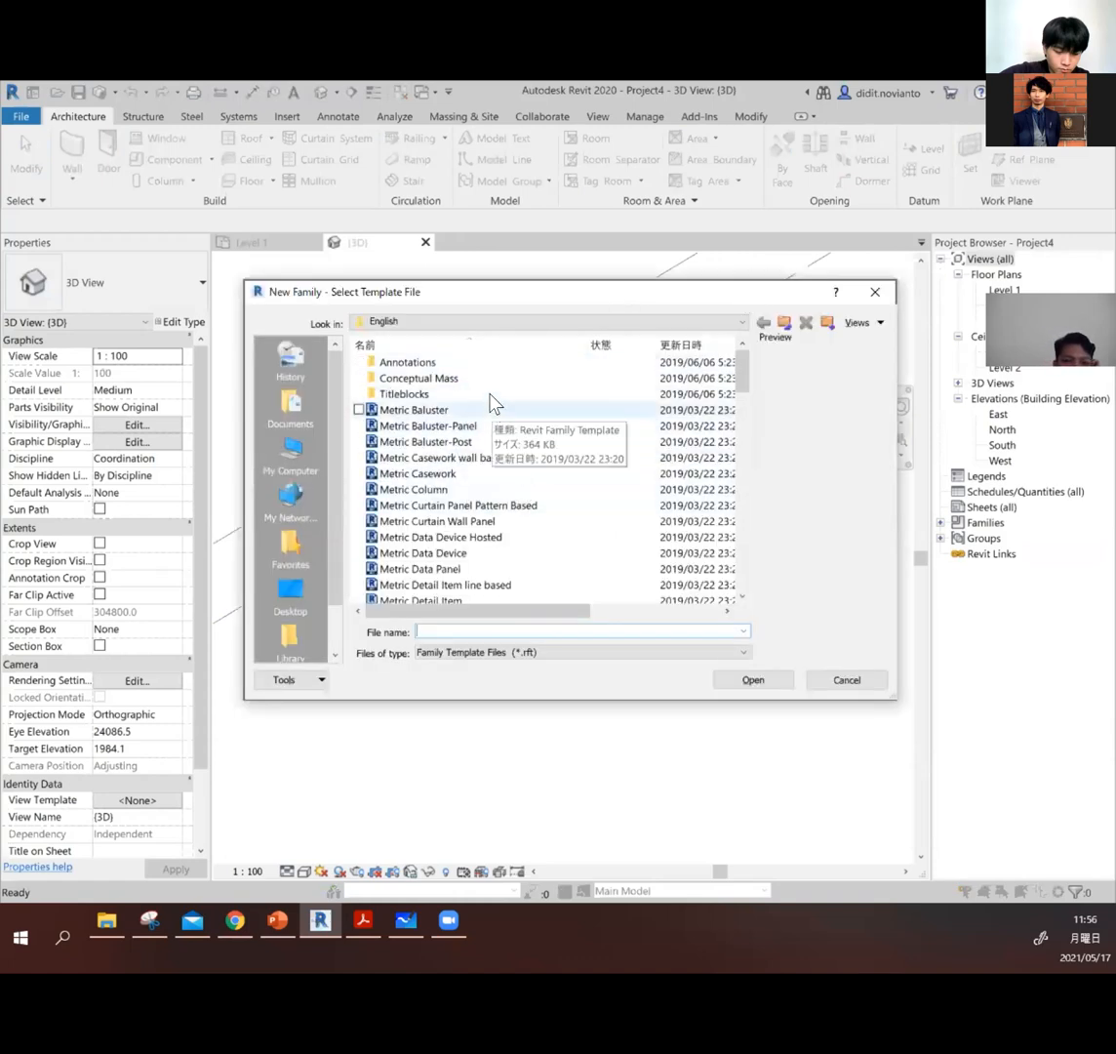
Step: Look through the family template files and subfolders in the English template folder
left_click_drag(439, 299, 435, 296)
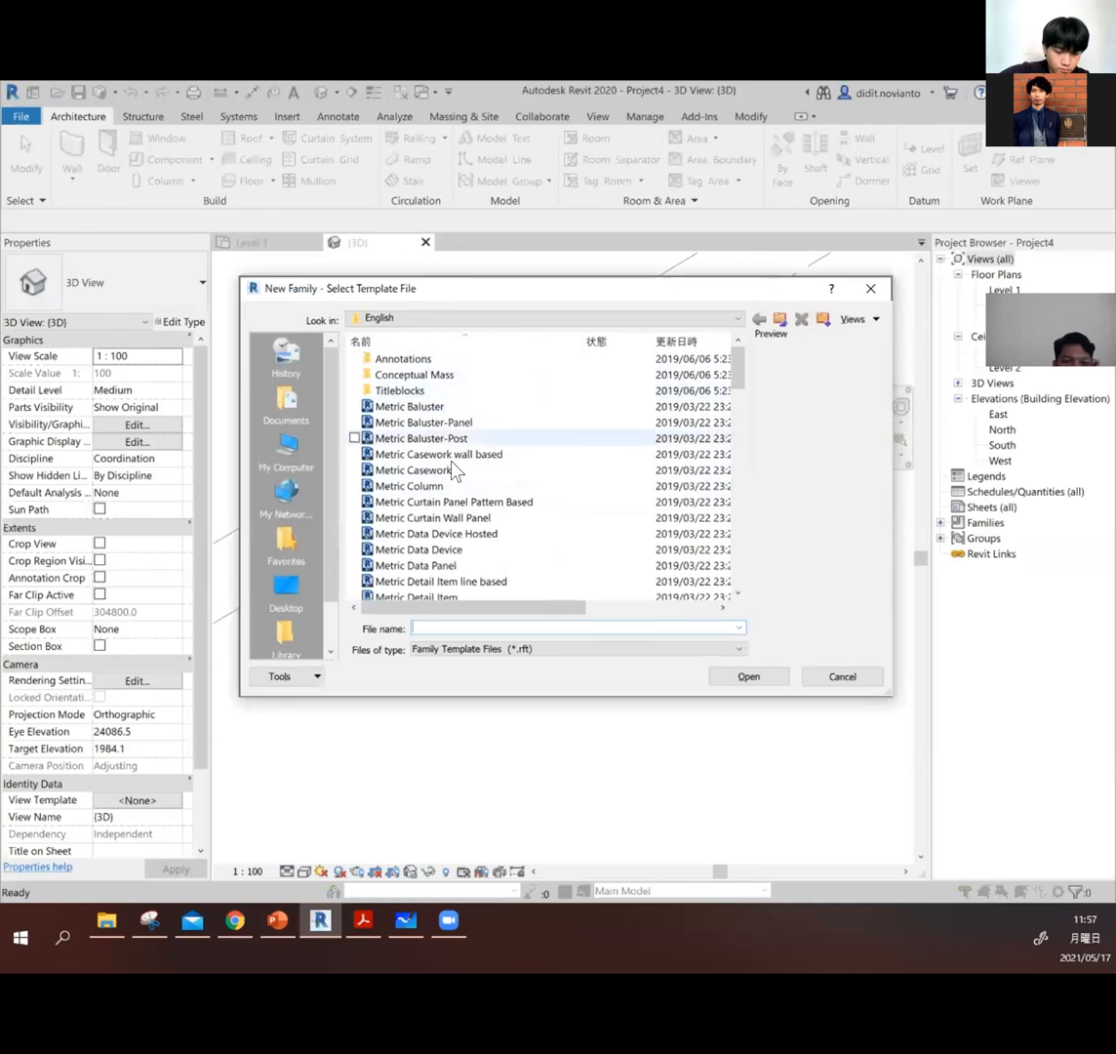
scroll(481, 473, "down", 4)
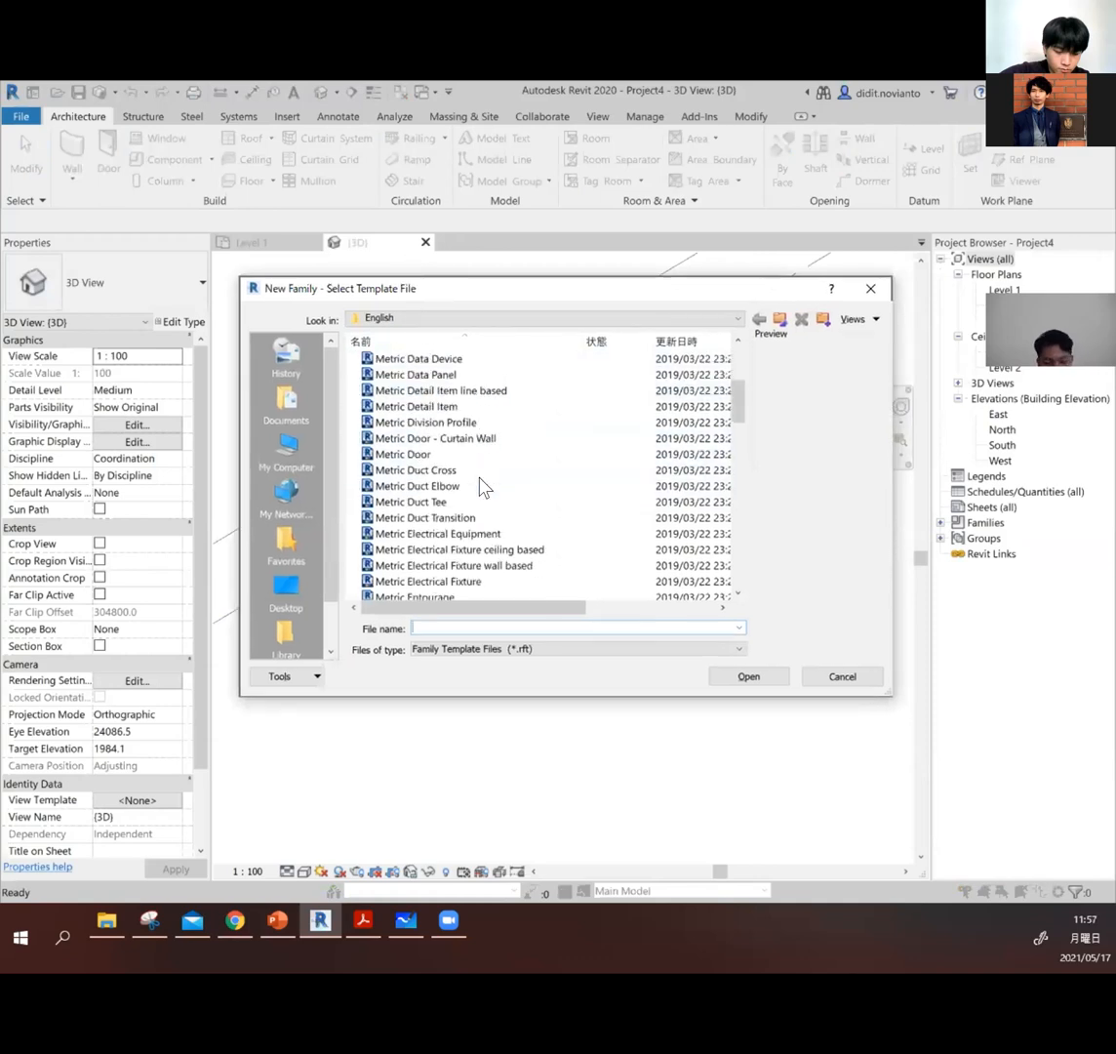
scroll(510, 461, "up", 1)
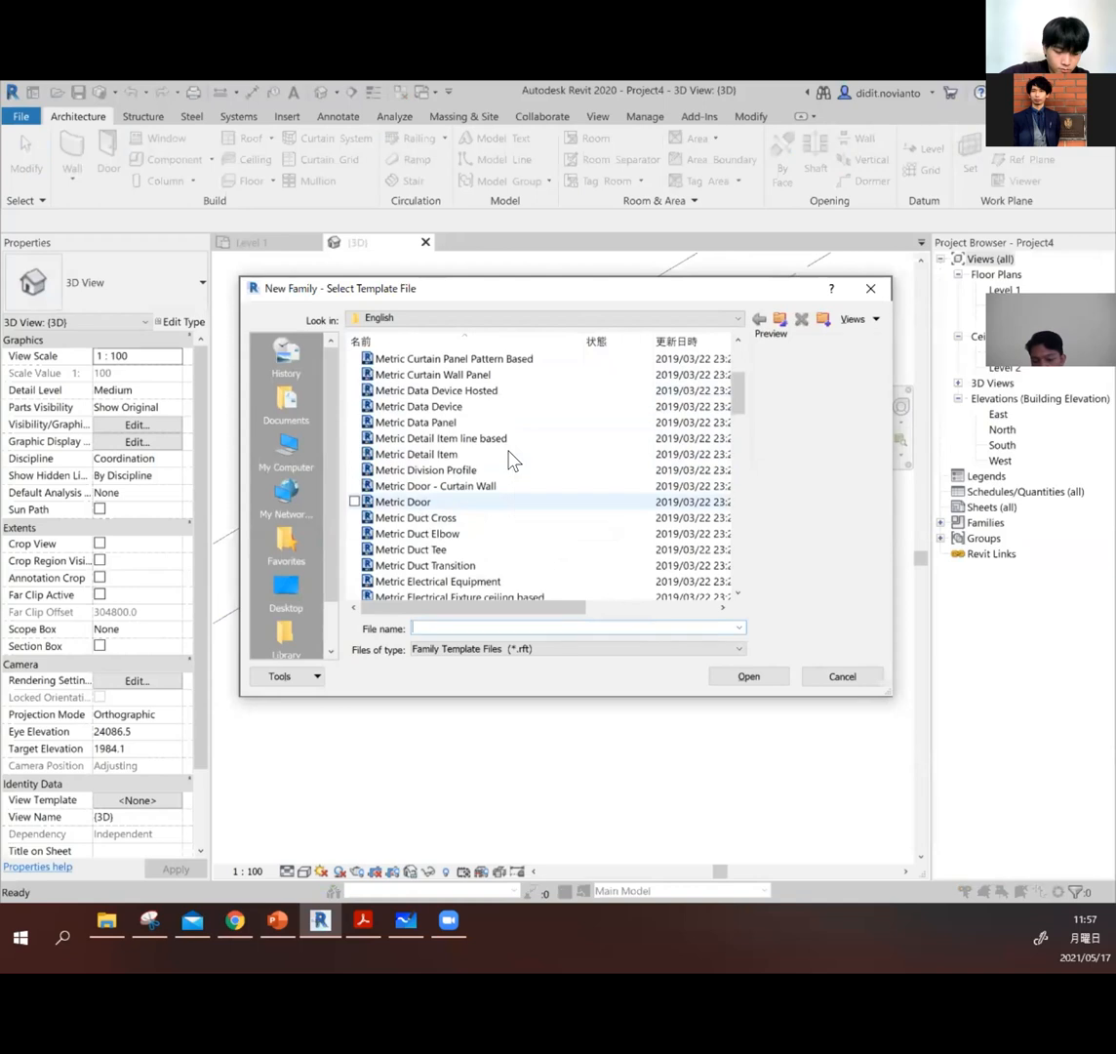
scroll(528, 495, "up", 2)
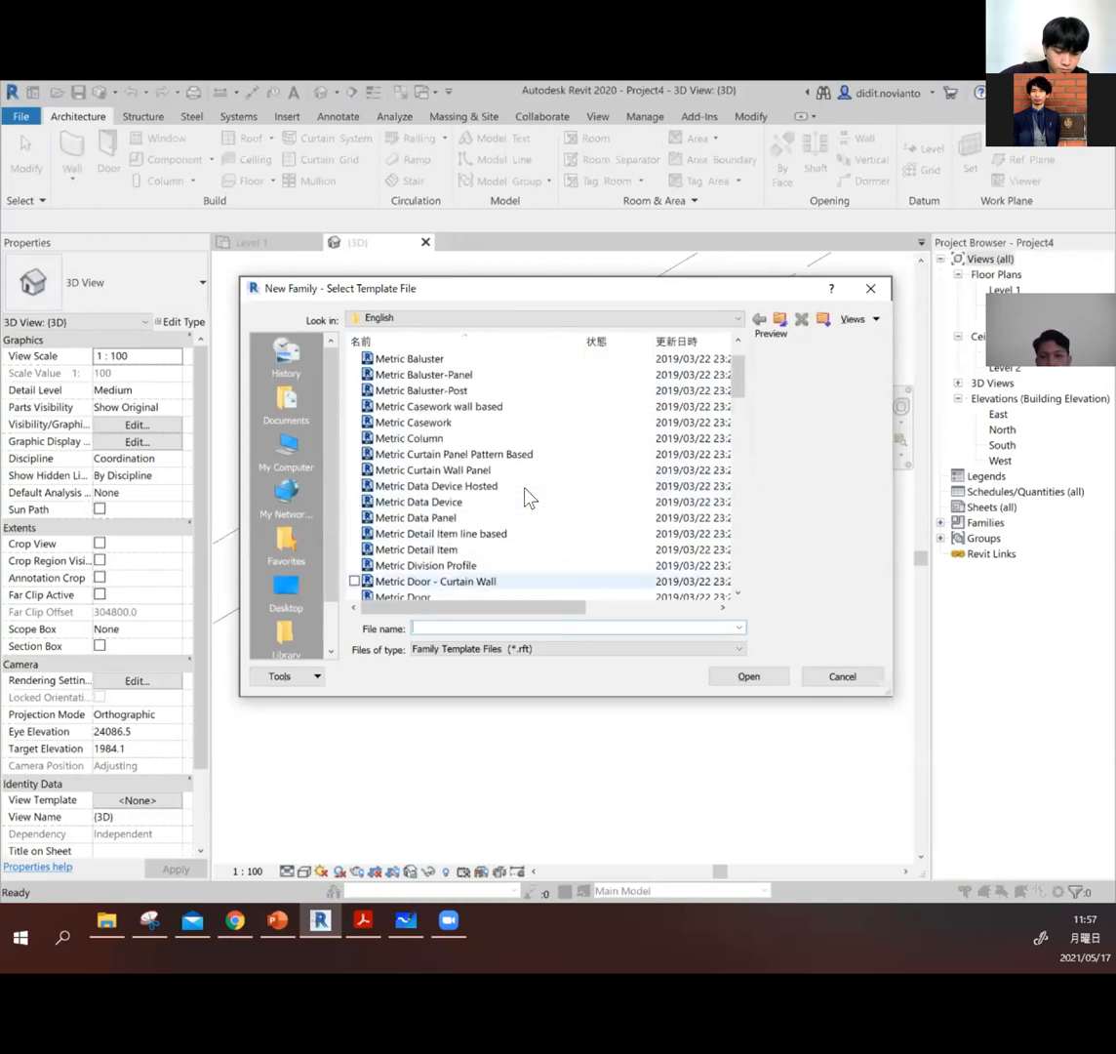
scroll(540, 498, "up", 1)
scroll(580, 465, "down", 1)
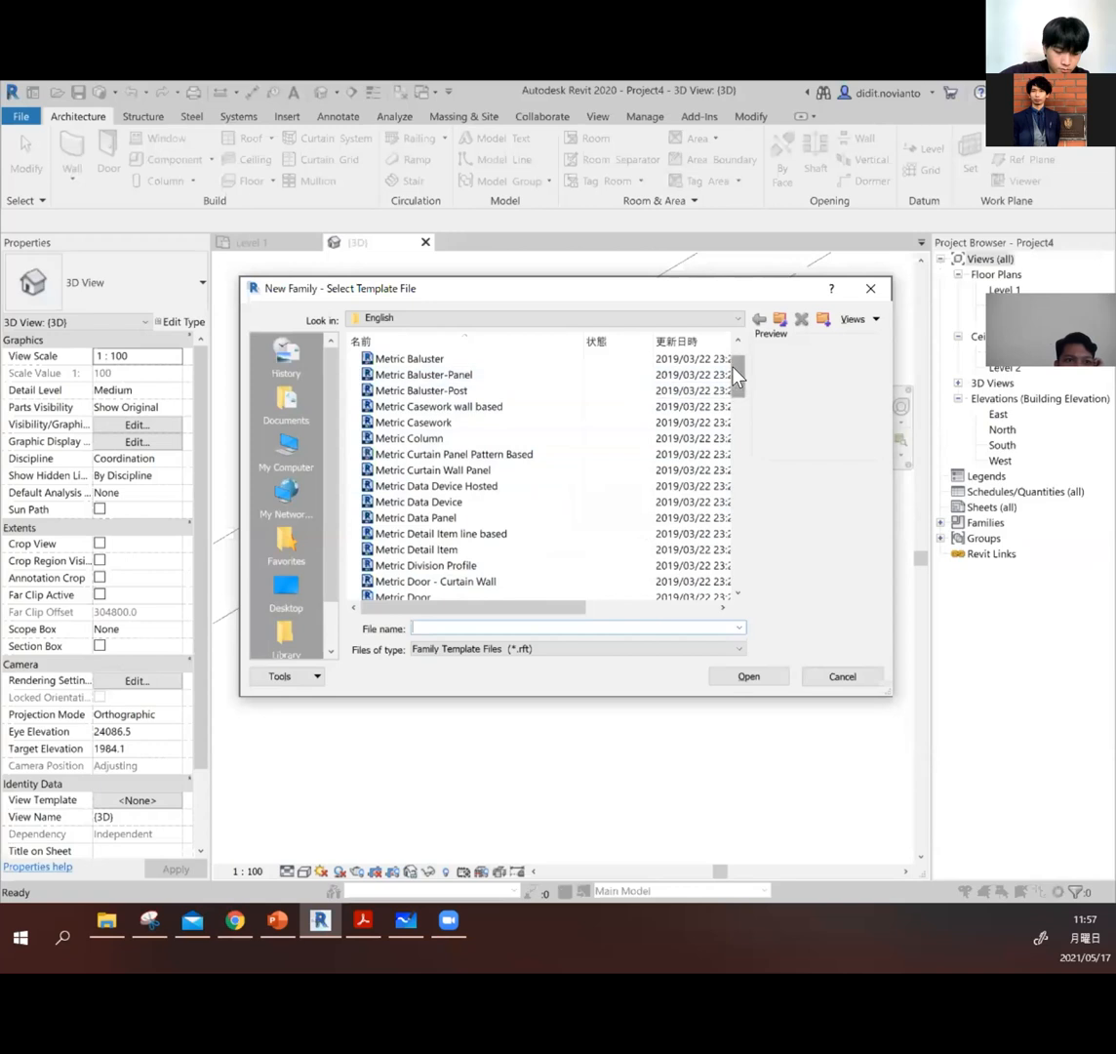
left_click_drag(737, 378, 740, 366)
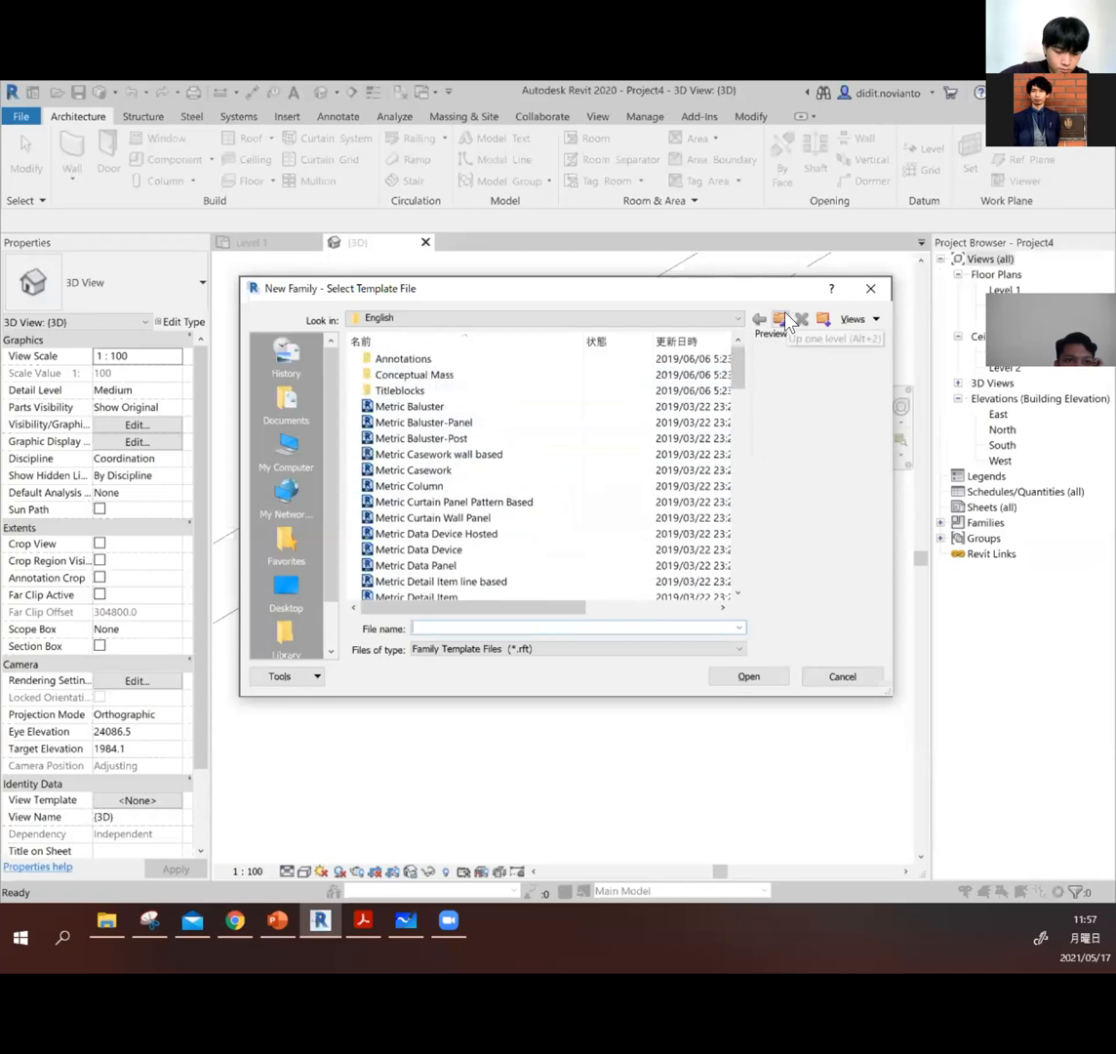
Step: Trace the template folder's location up to RVT 2020, then return through Family Templates to the English folder
left_click(785, 317)
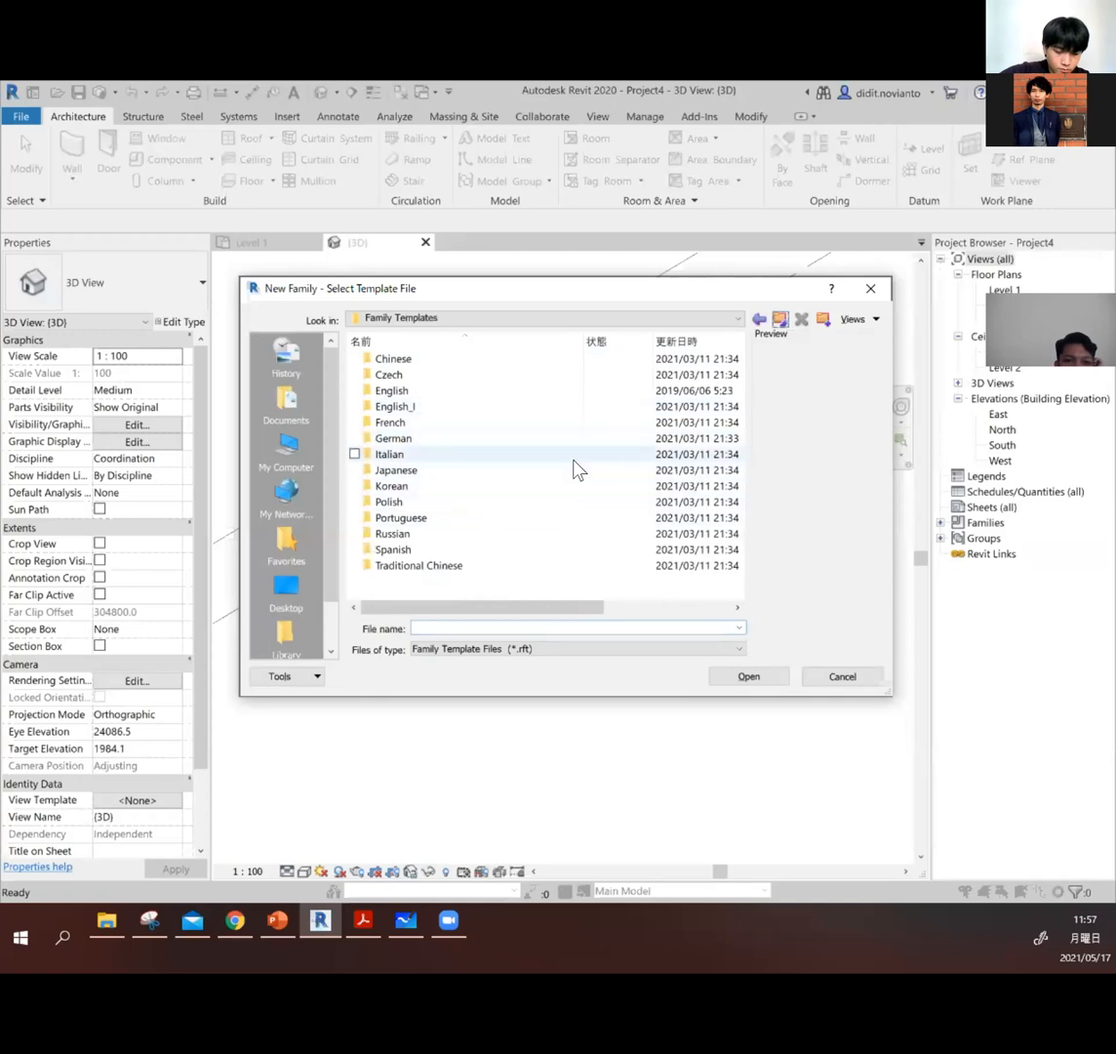
left_click(780, 322)
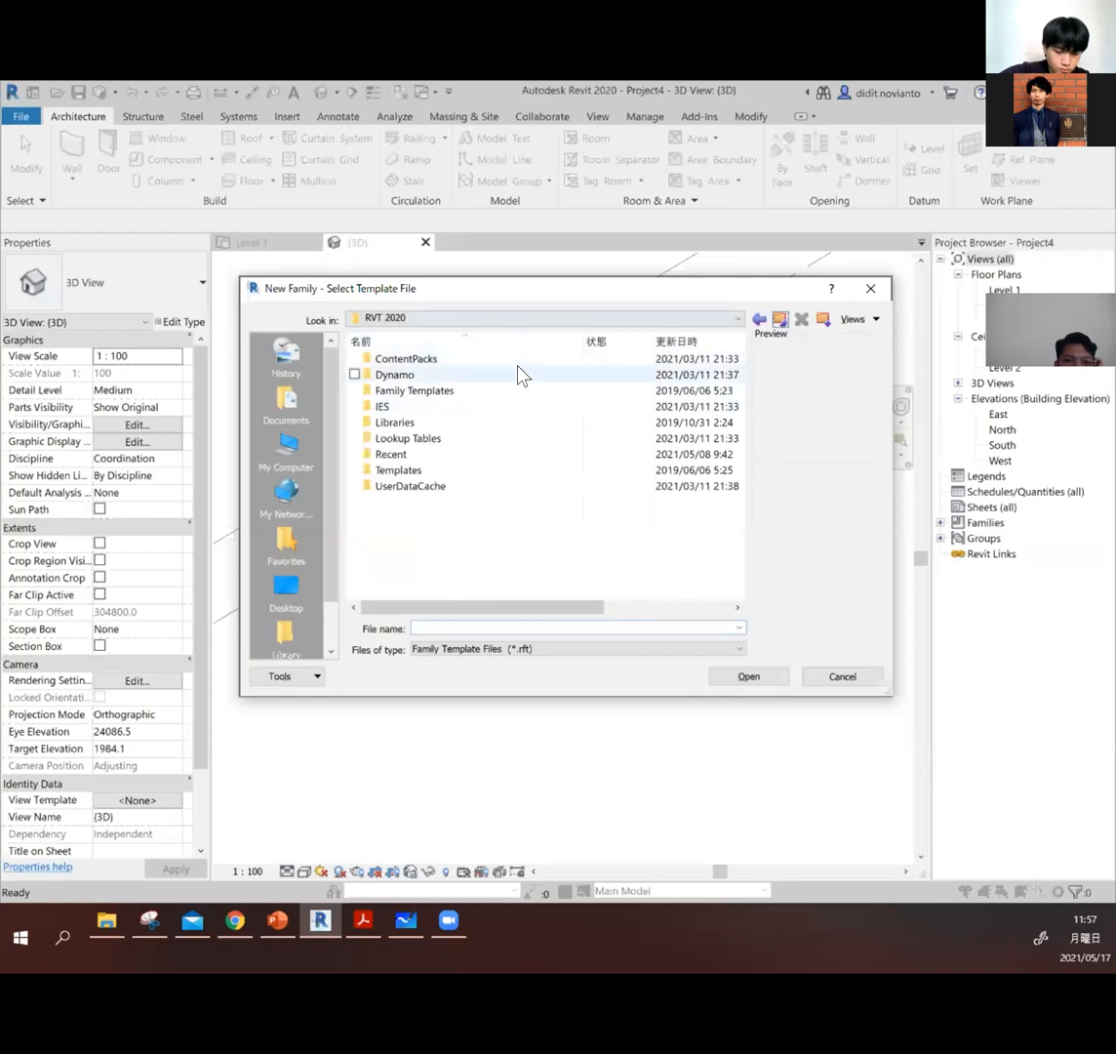
double_click(426, 391)
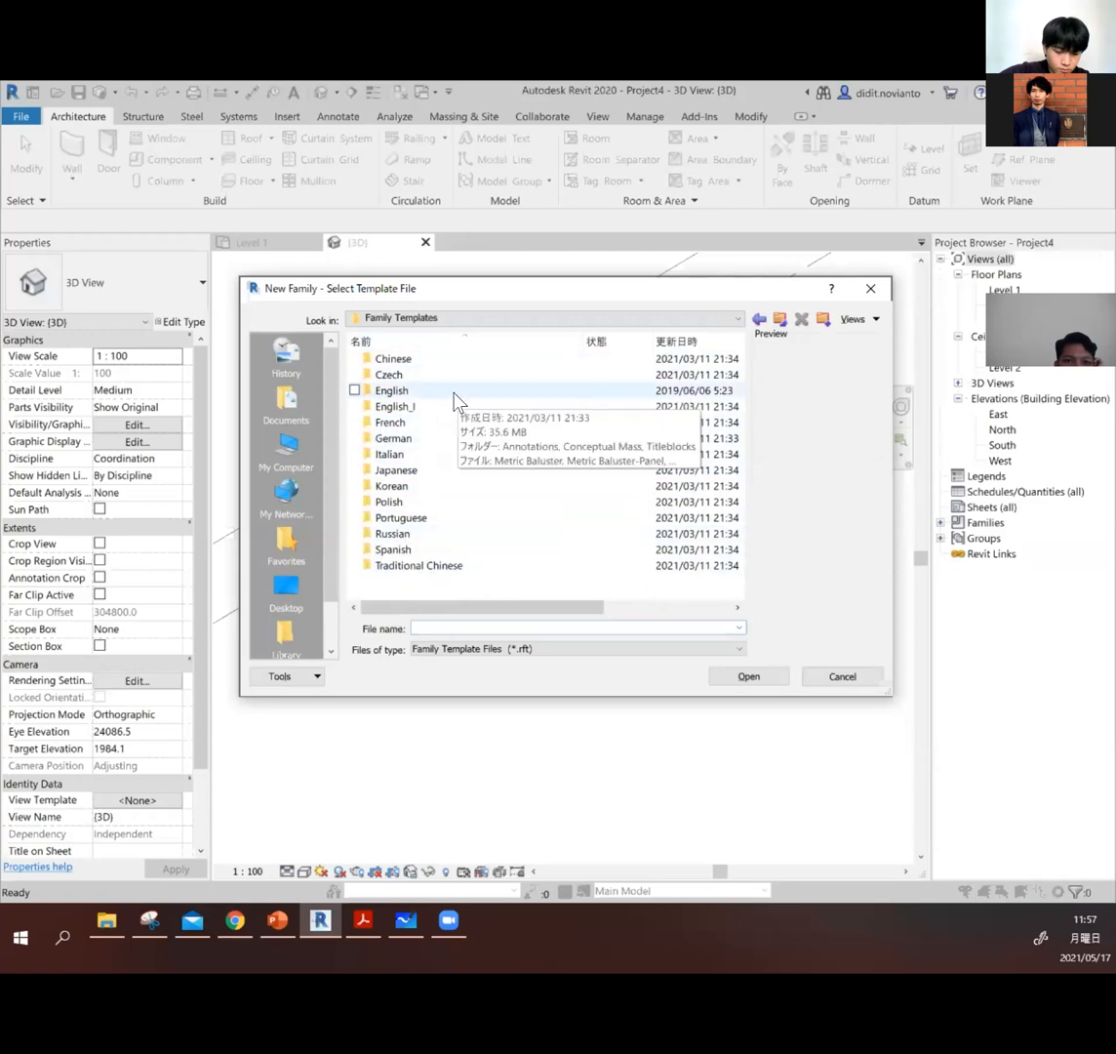
double_click(455, 394)
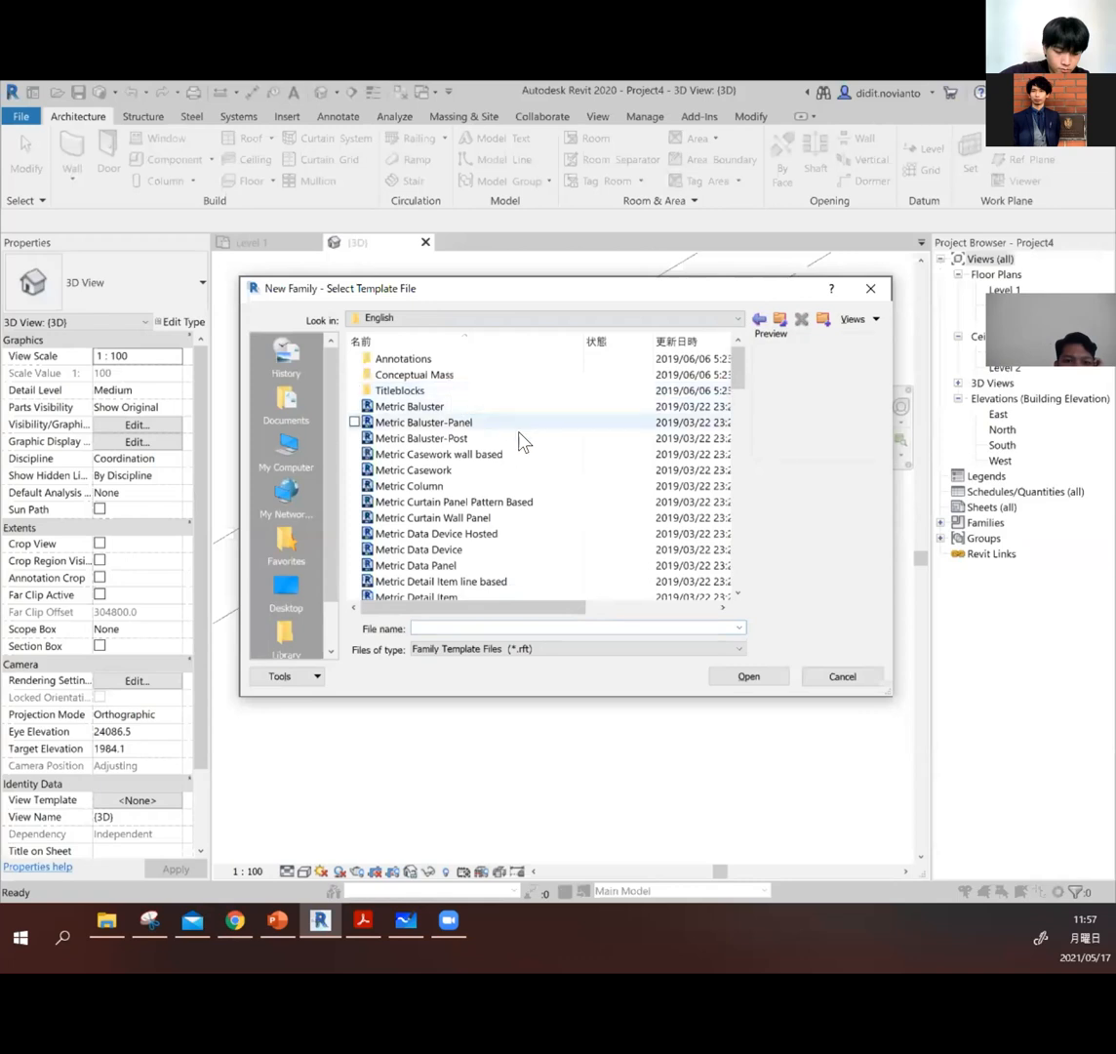
Step: Preview the Metric Furniture and Metric Door family templates
scroll(564, 507, "down", 4)
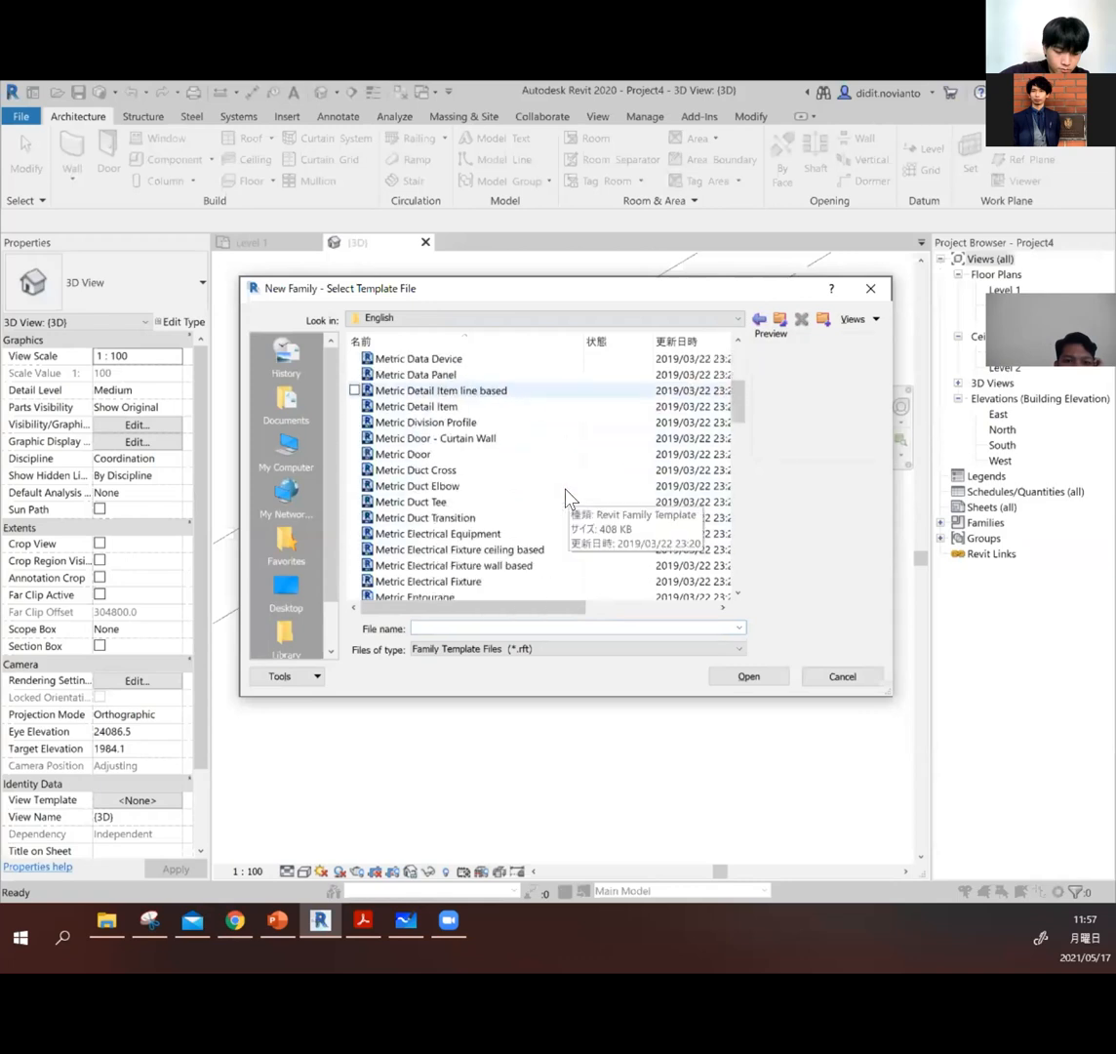
scroll(566, 499, "down", 3)
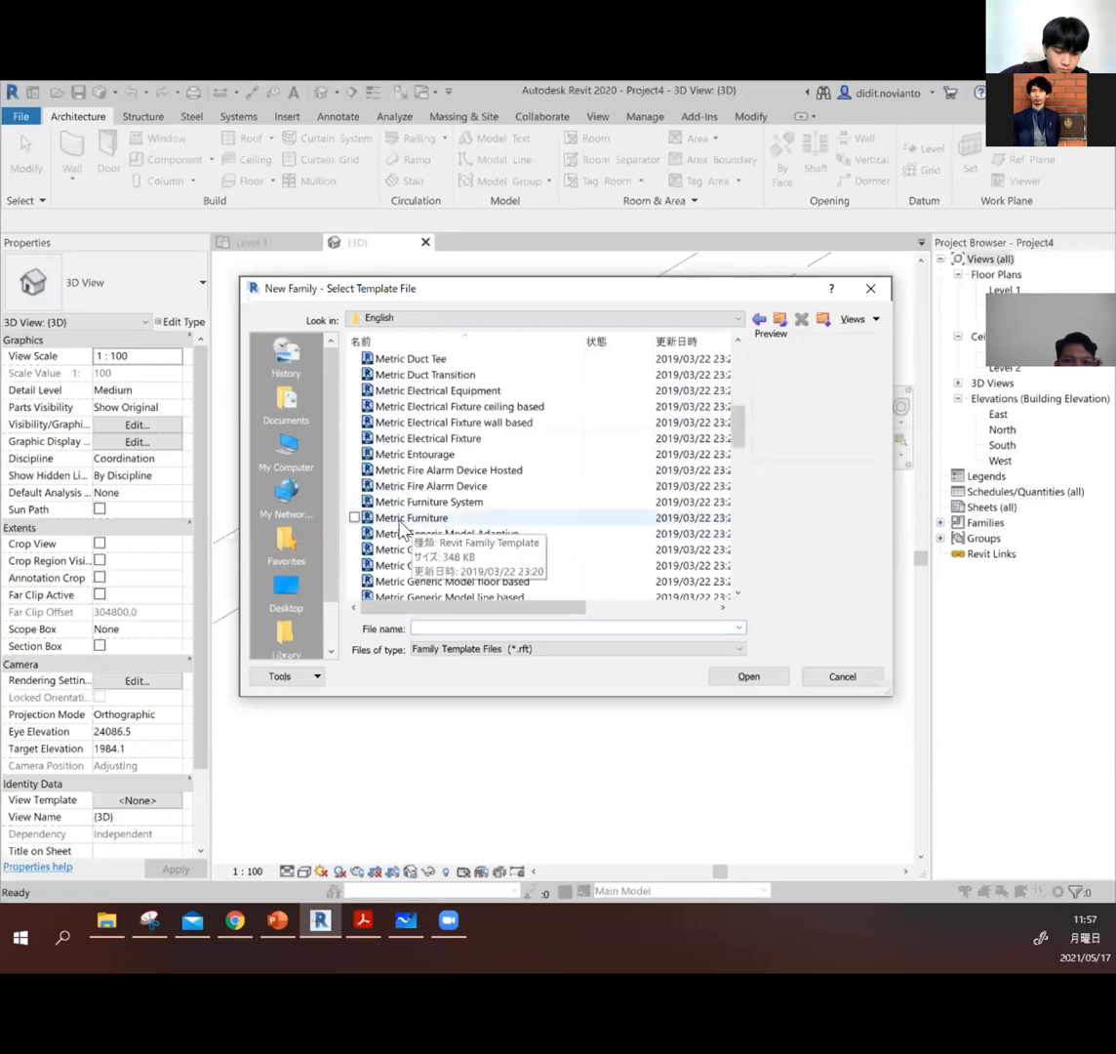
left_click(414, 518)
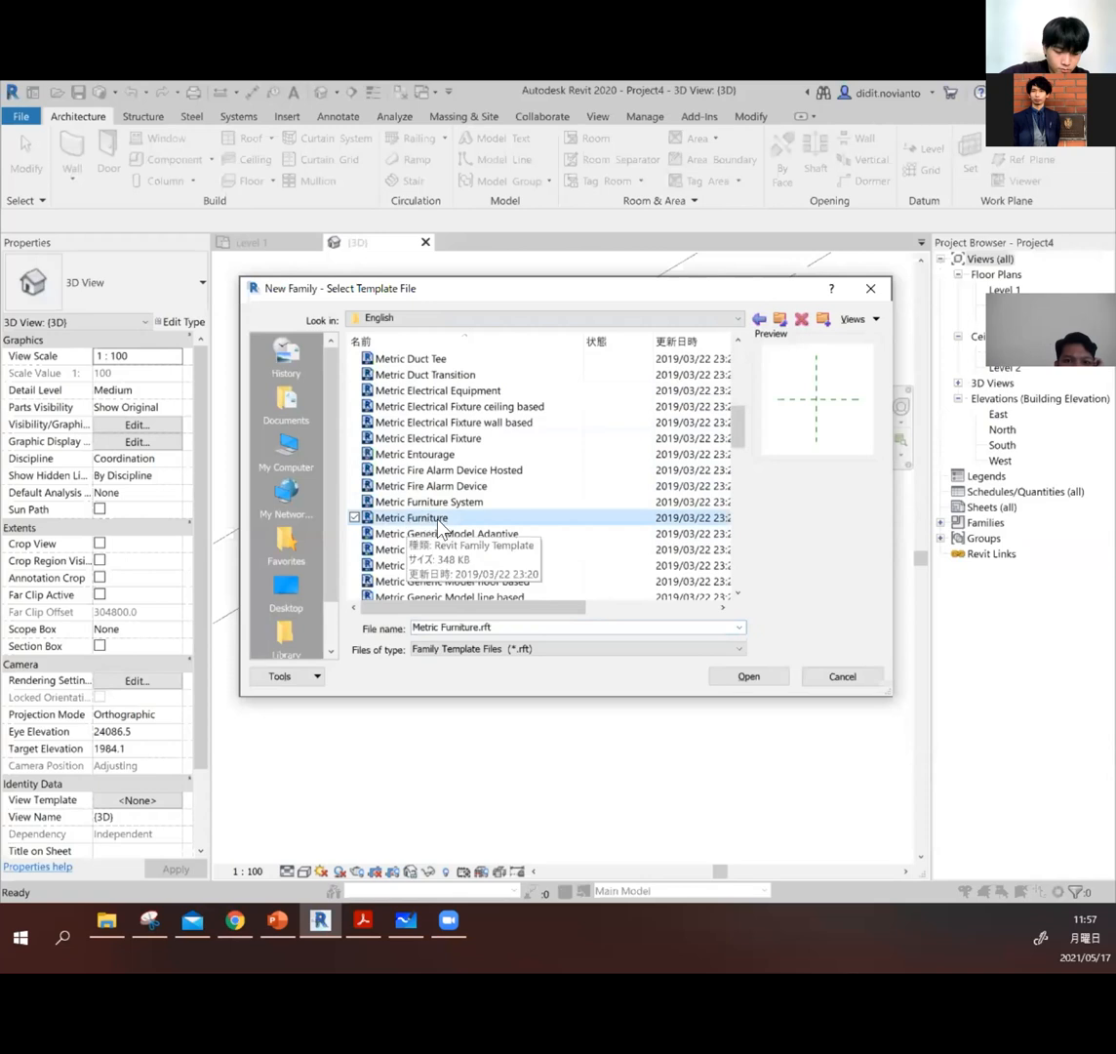
scroll(469, 508, "up", 1)
scroll(473, 483, "up", 1)
scroll(464, 462, "up", 1)
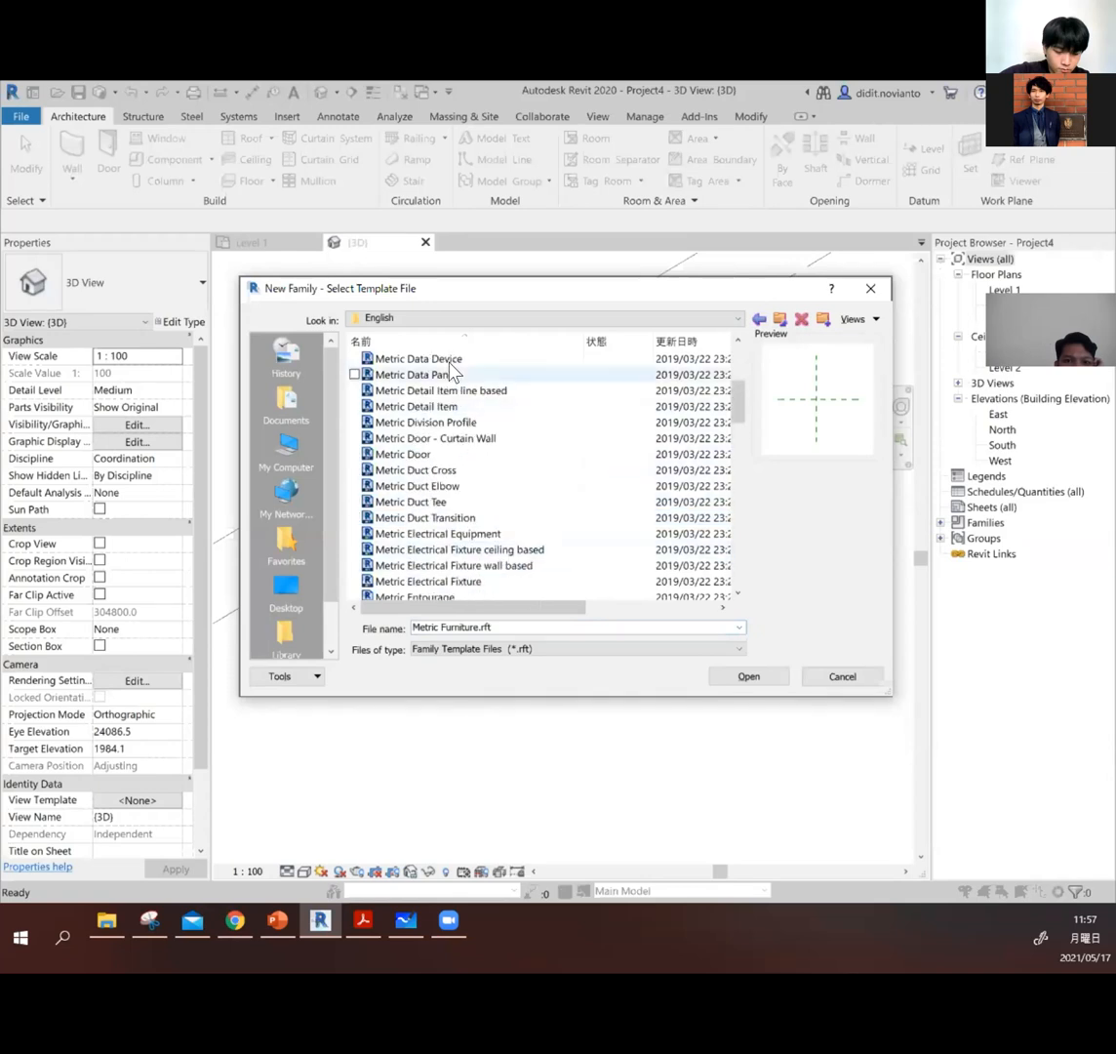
scroll(451, 493, "up", 2)
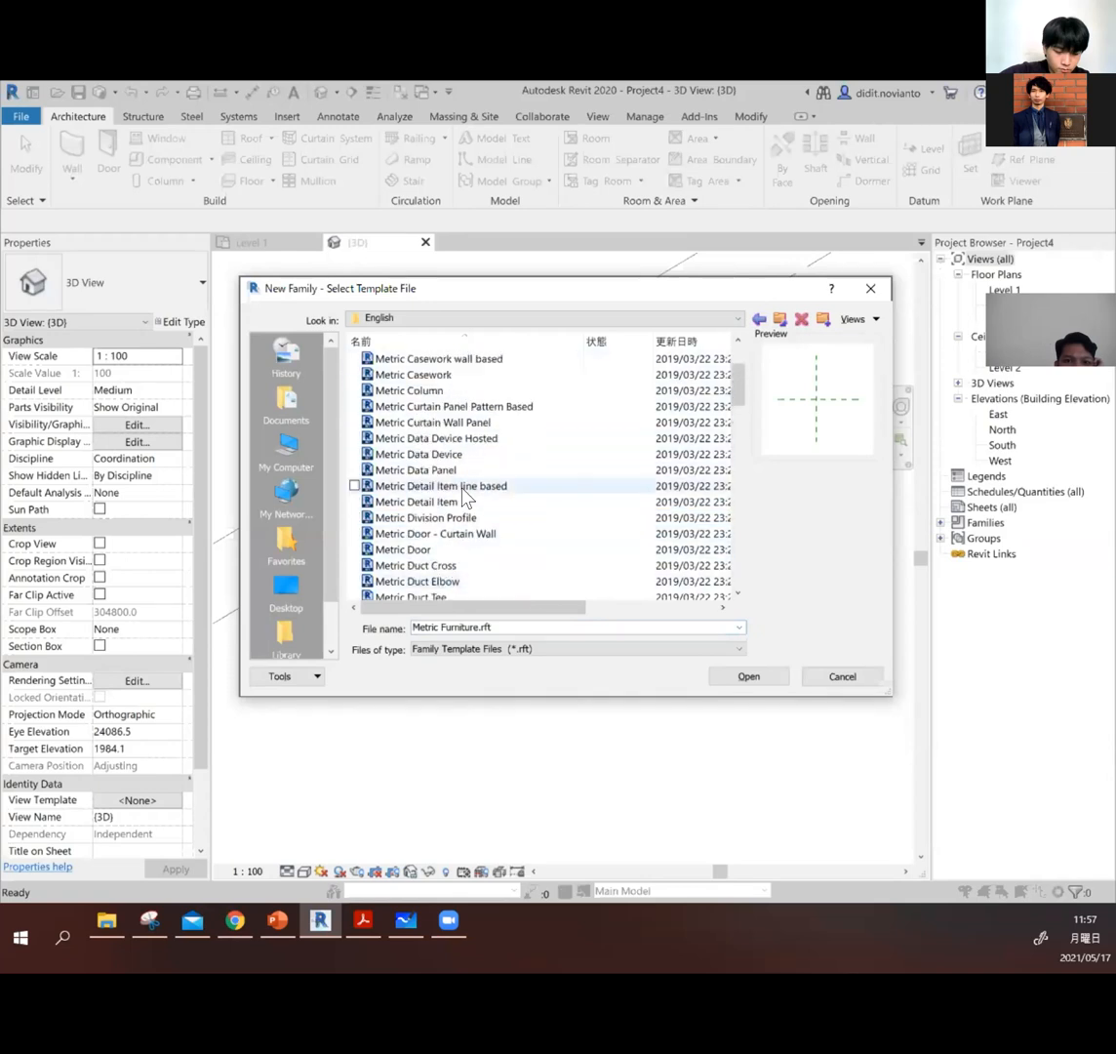
left_click(436, 552)
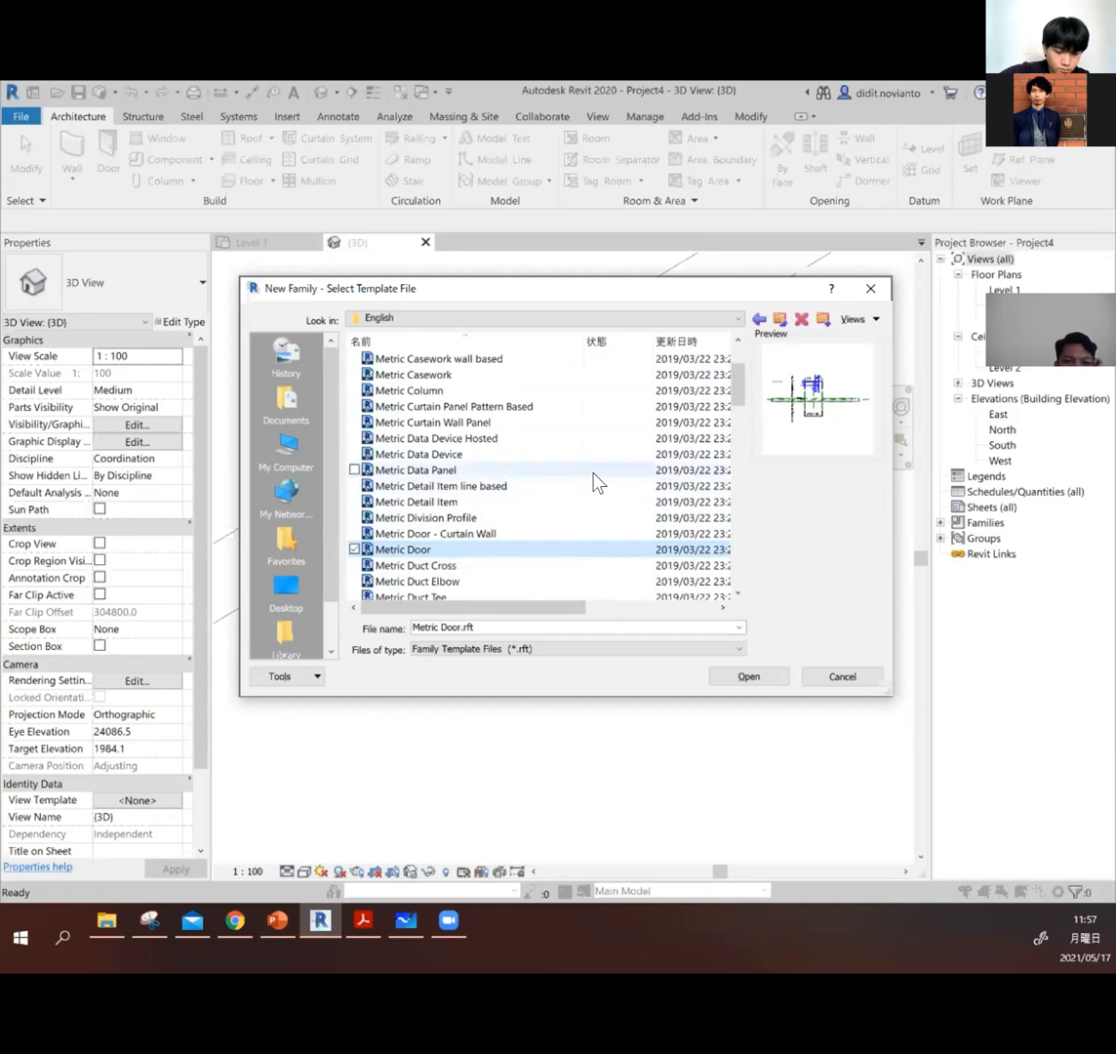
Step: Examine the full range of metric family templates, from casework and columns to structural and window types
scroll(535, 475, "up", 2)
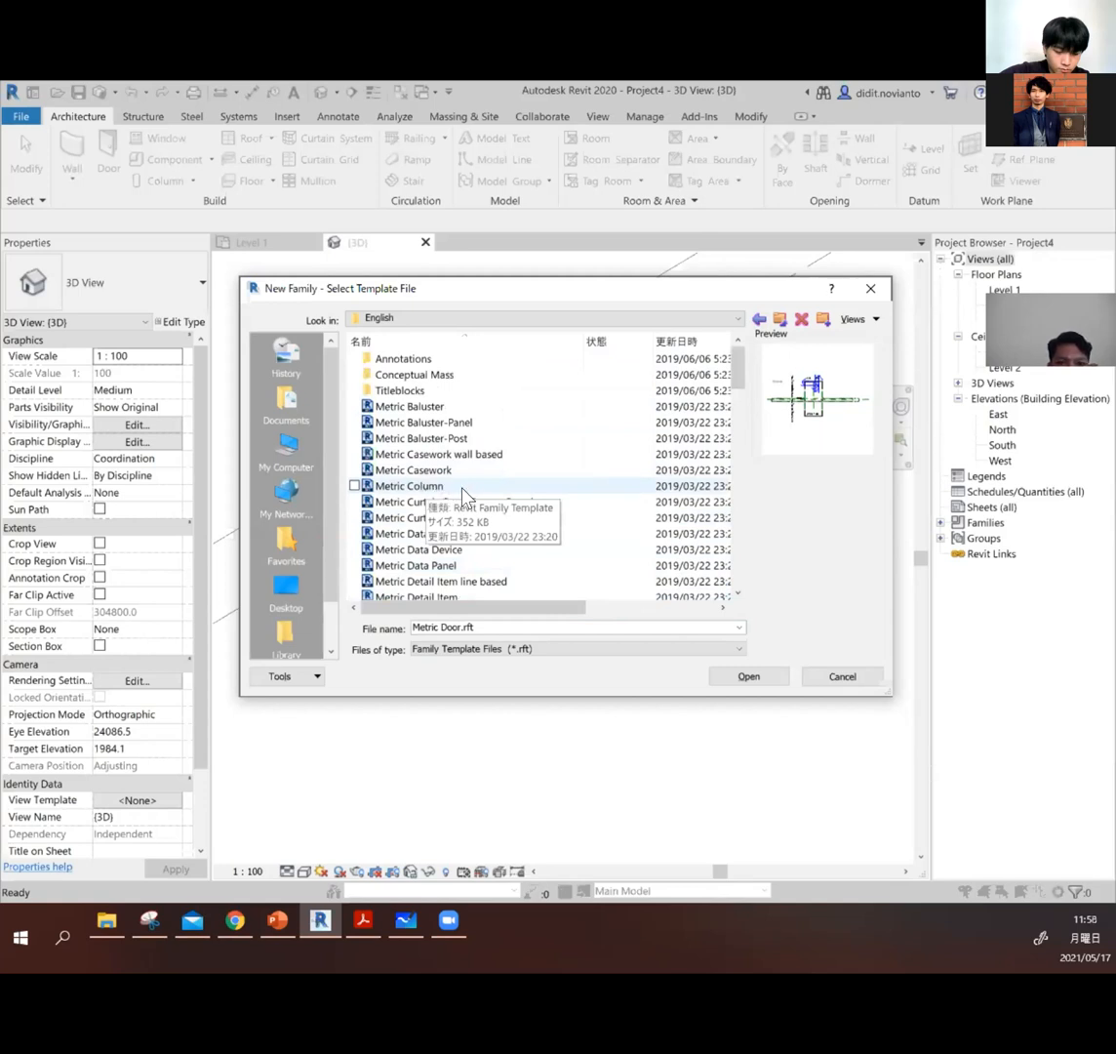
scroll(505, 496, "down", 7)
scroll(506, 498, "down", 12)
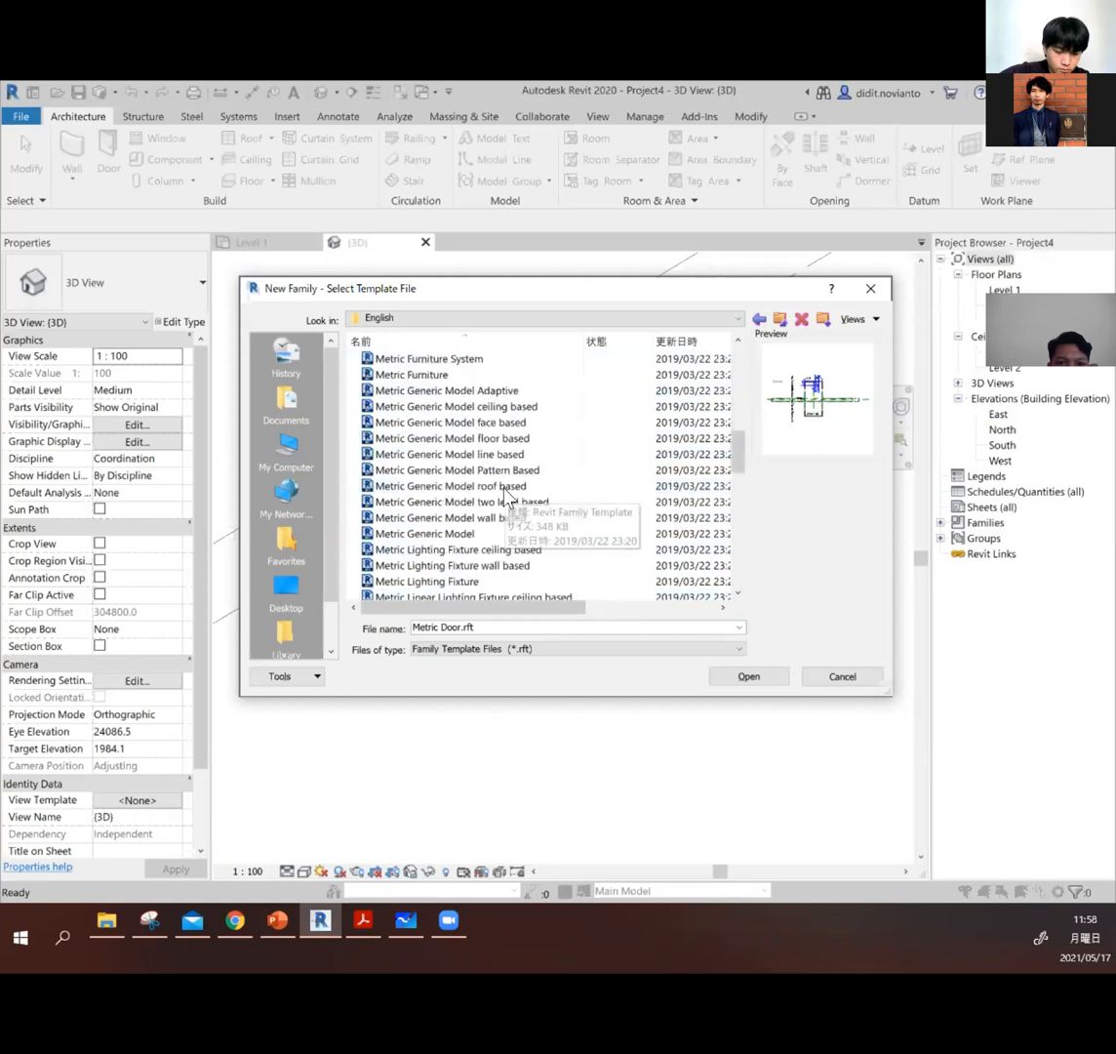
scroll(505, 496, "down", 5)
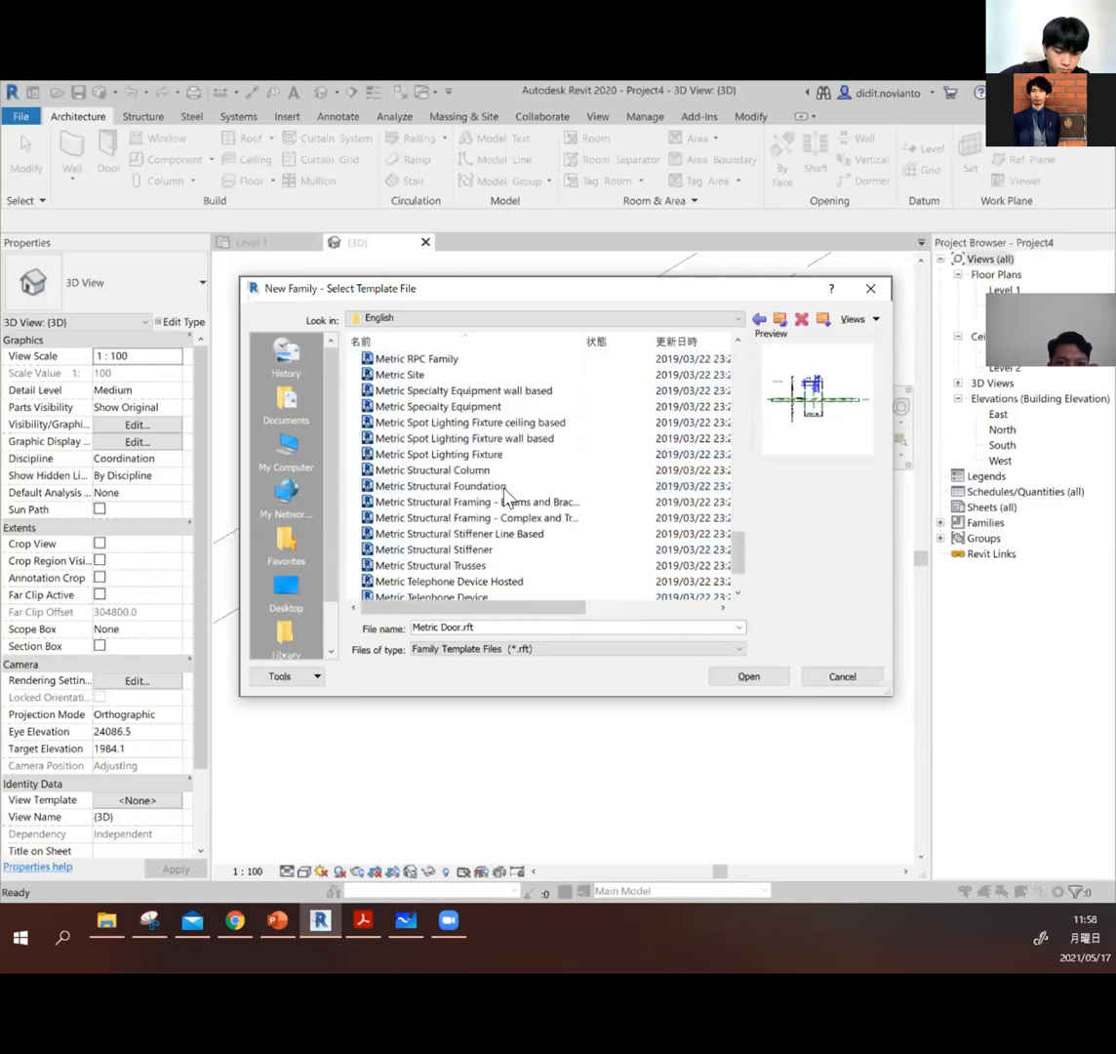
scroll(505, 496, "down", 2)
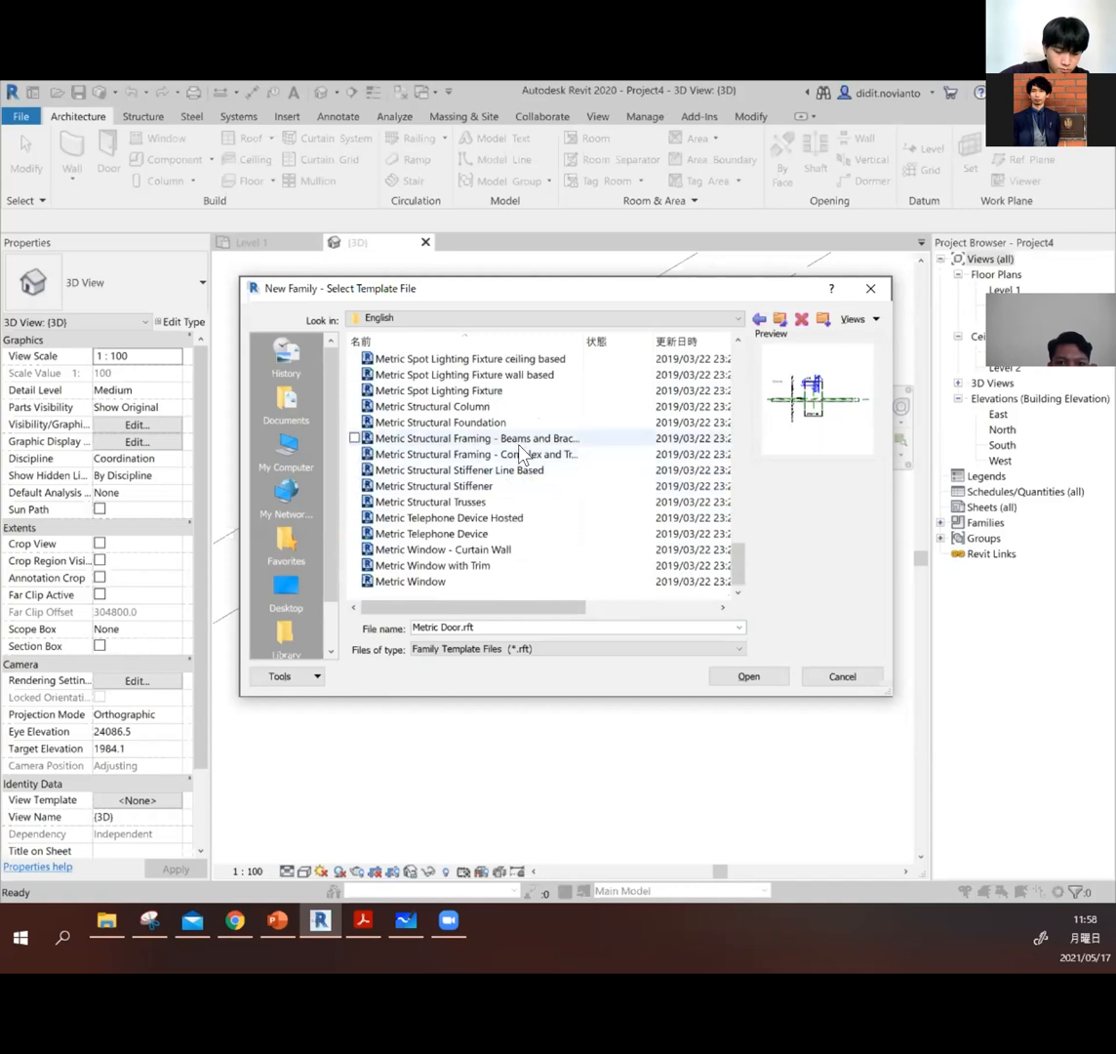
scroll(520, 451, "up", 2)
scroll(520, 451, "up", 10)
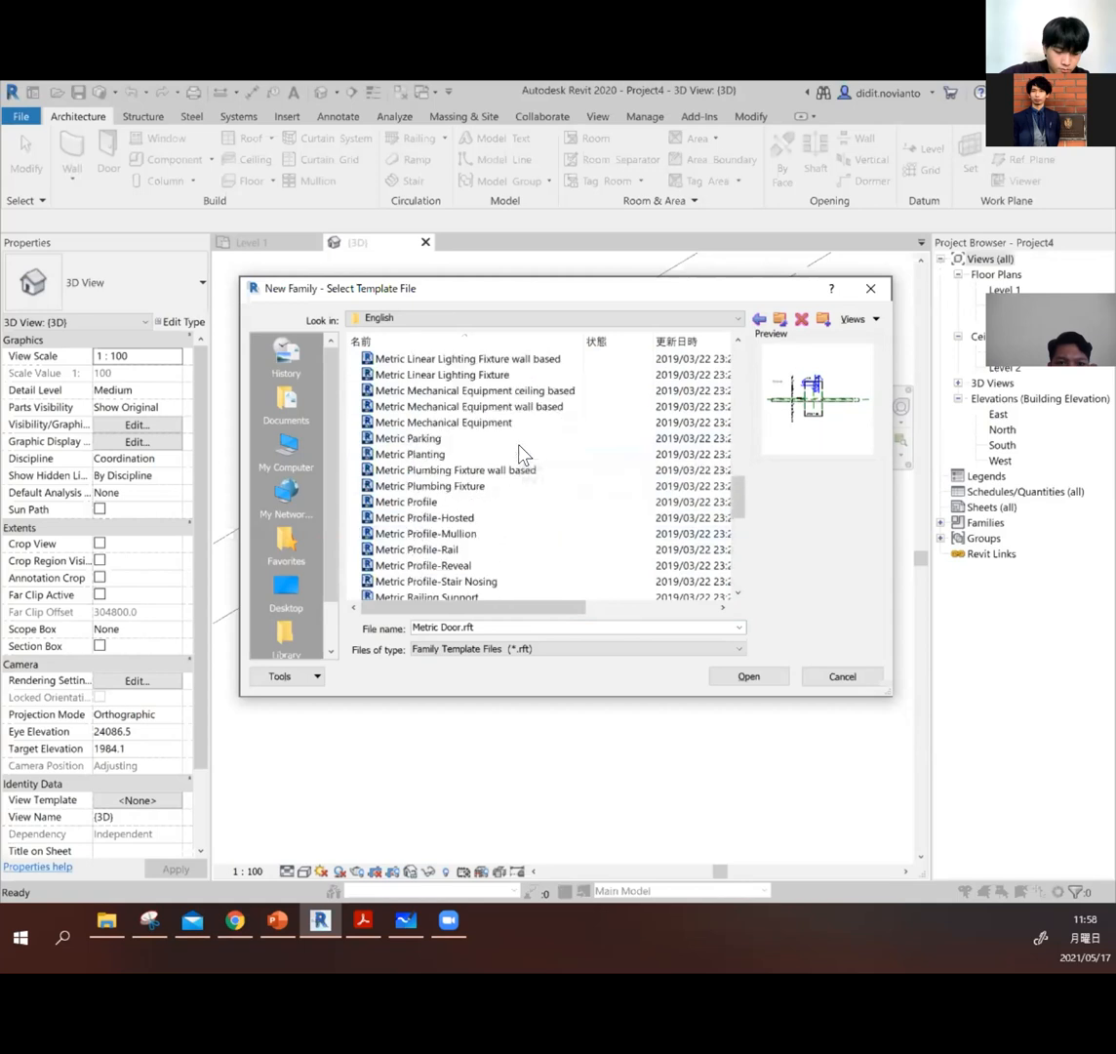
scroll(520, 451, "up", 9)
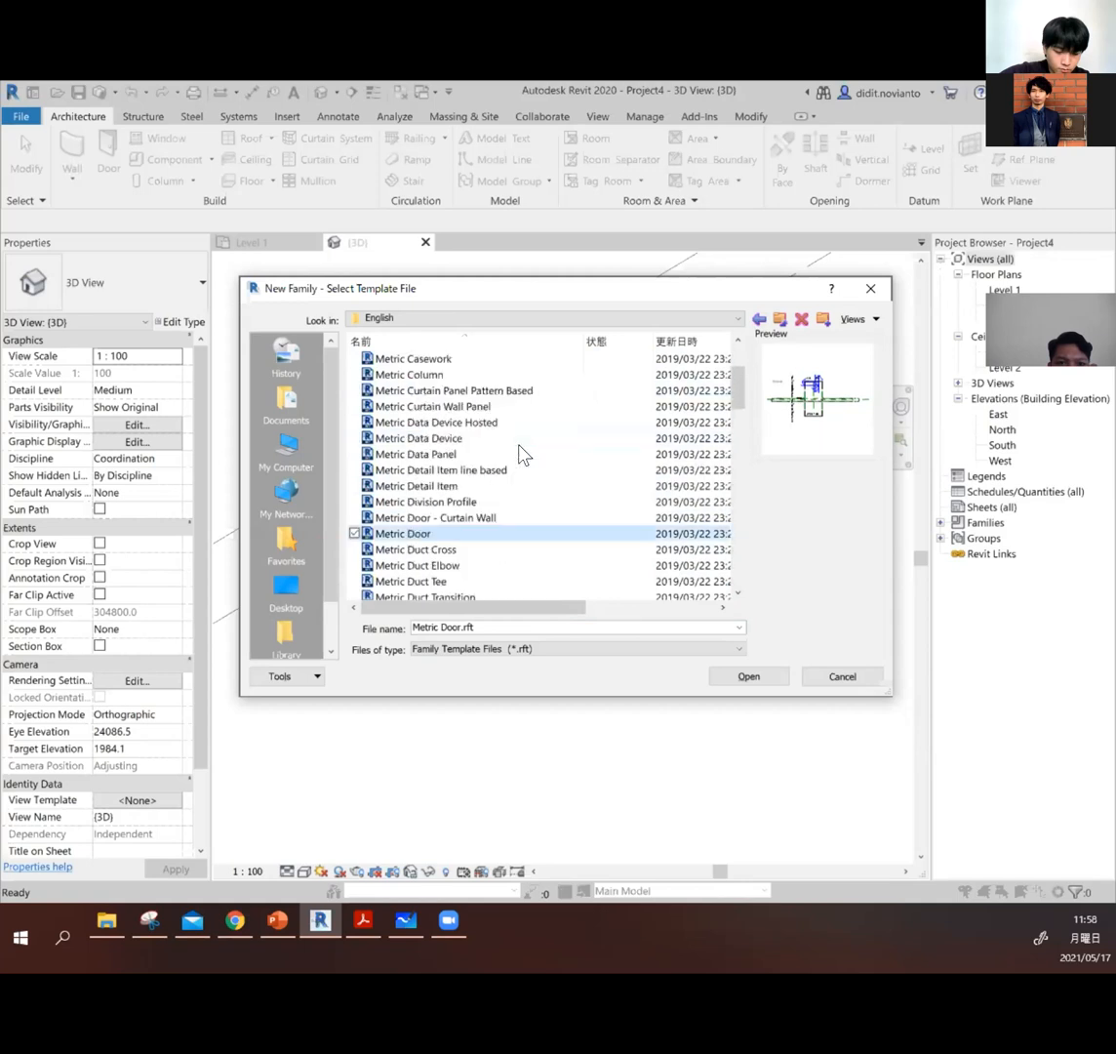
scroll(520, 451, "up", 2)
Step: Create a new family from the Metric Furniture template
scroll(520, 451, "down", 6)
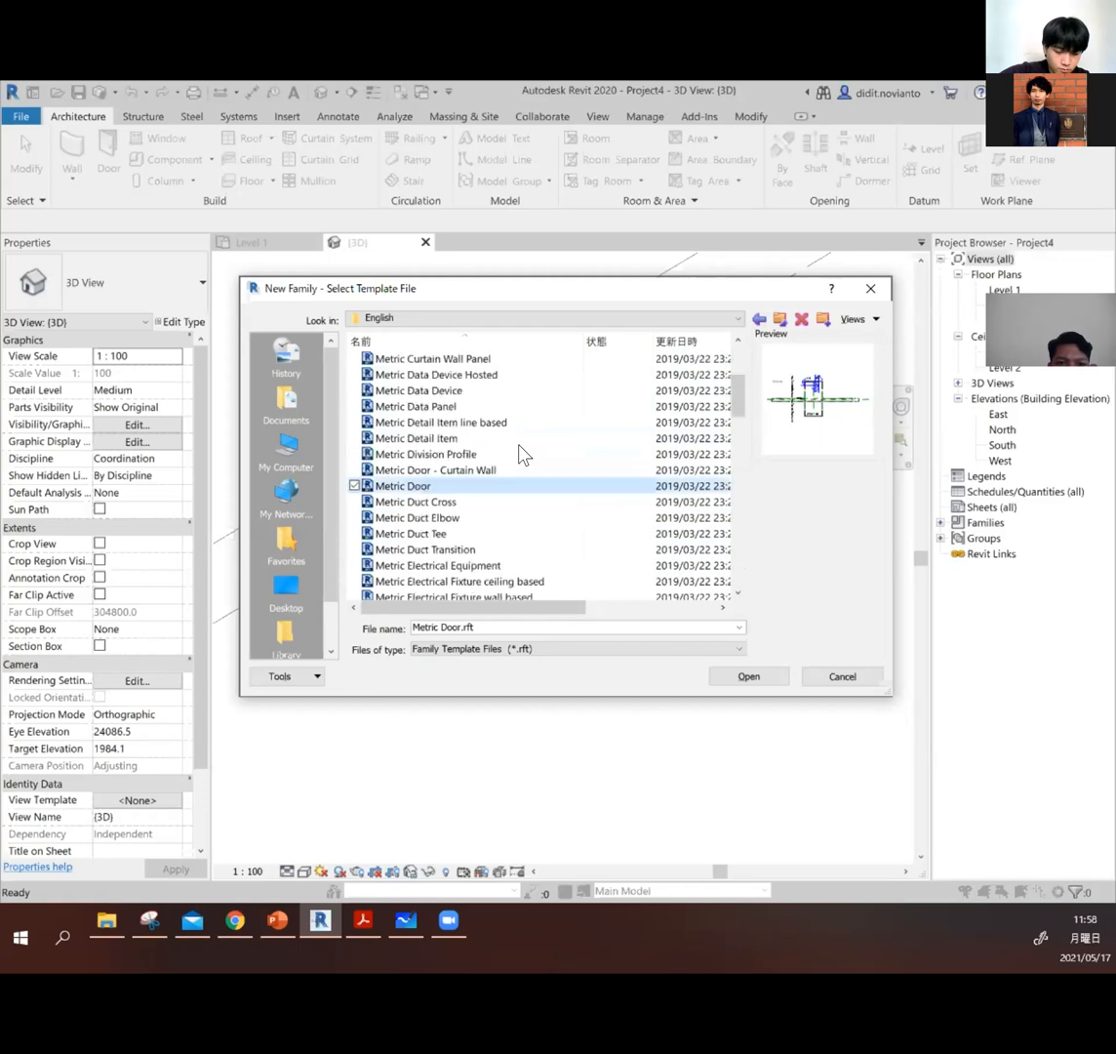
scroll(520, 451, "down", 1)
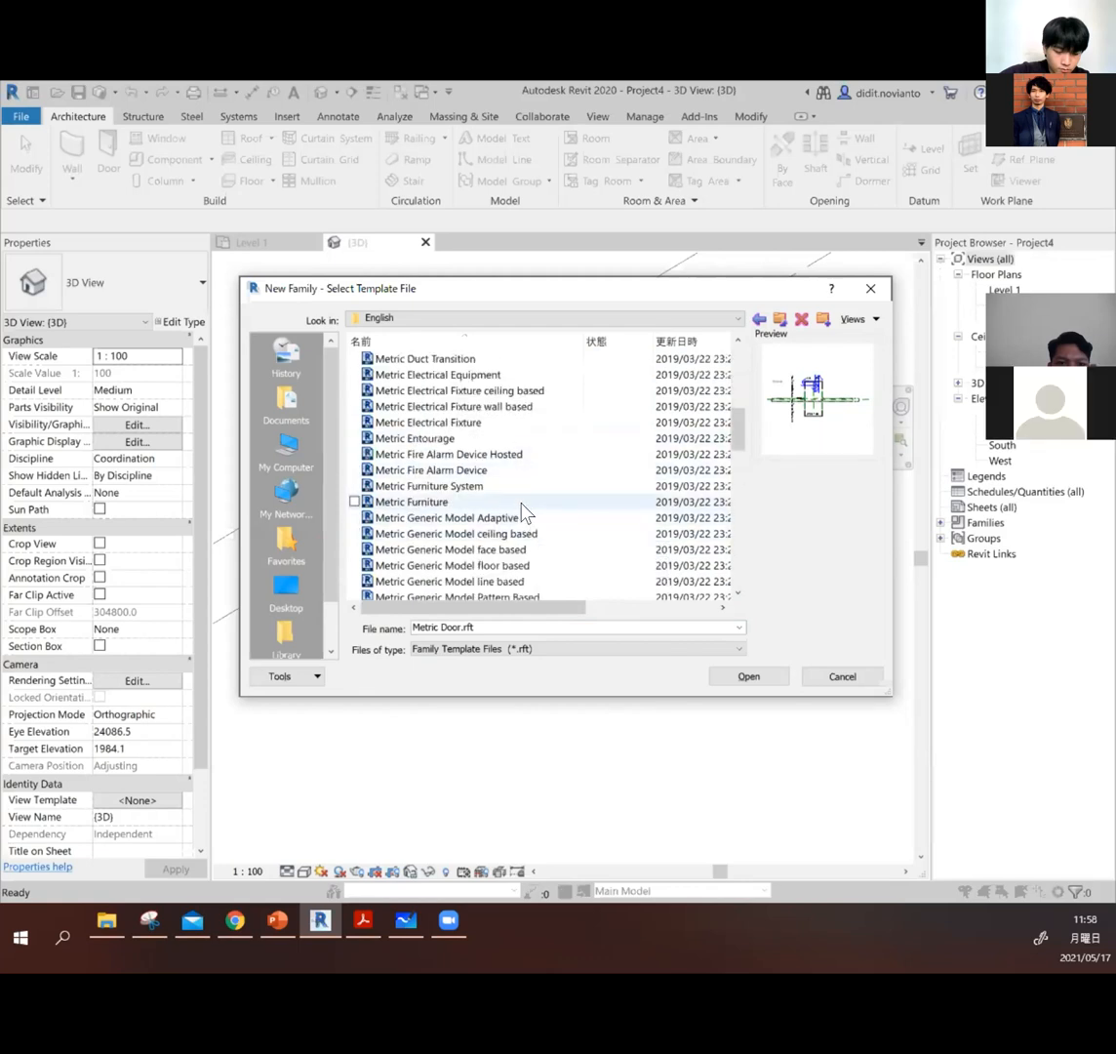
left_click(522, 503)
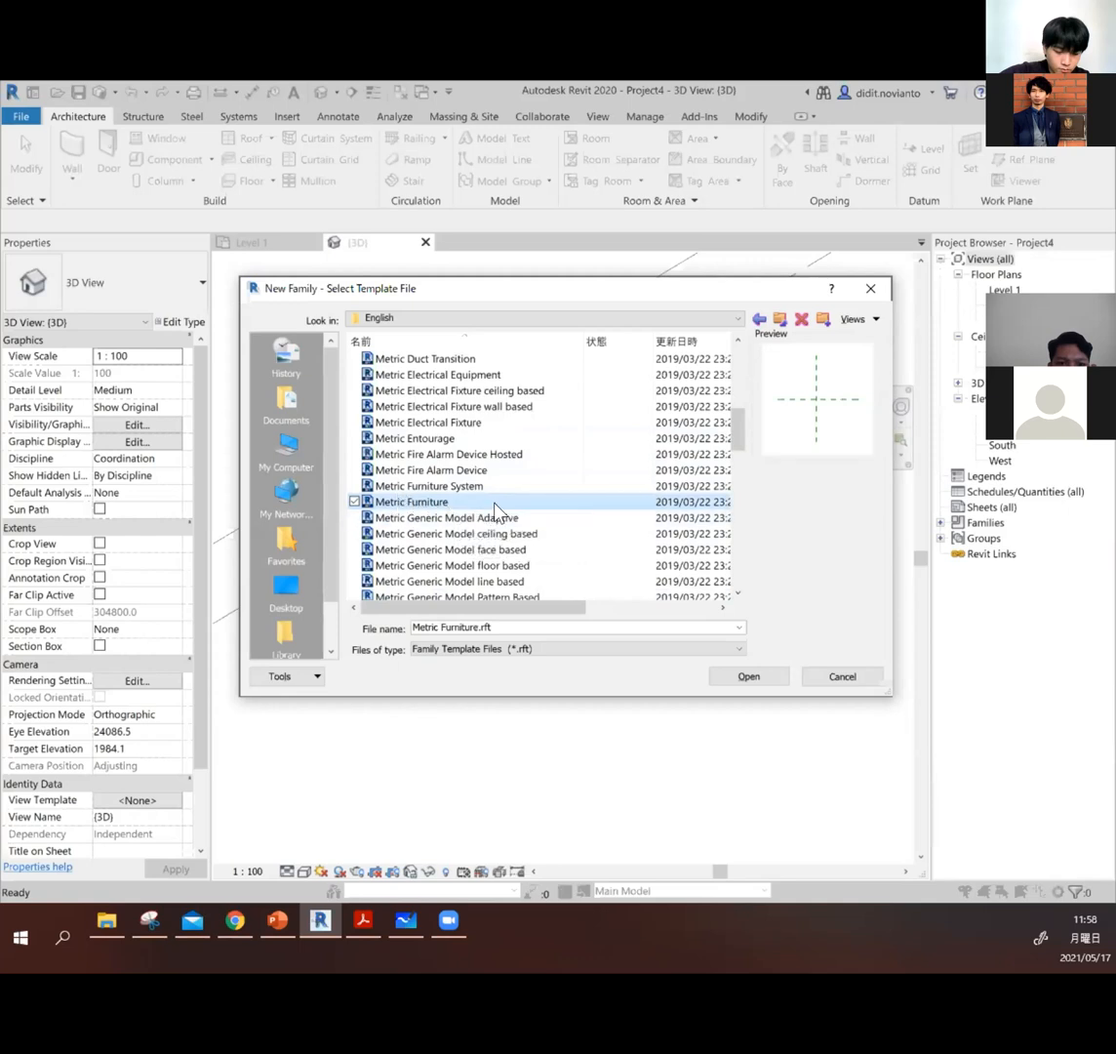
left_click(775, 676)
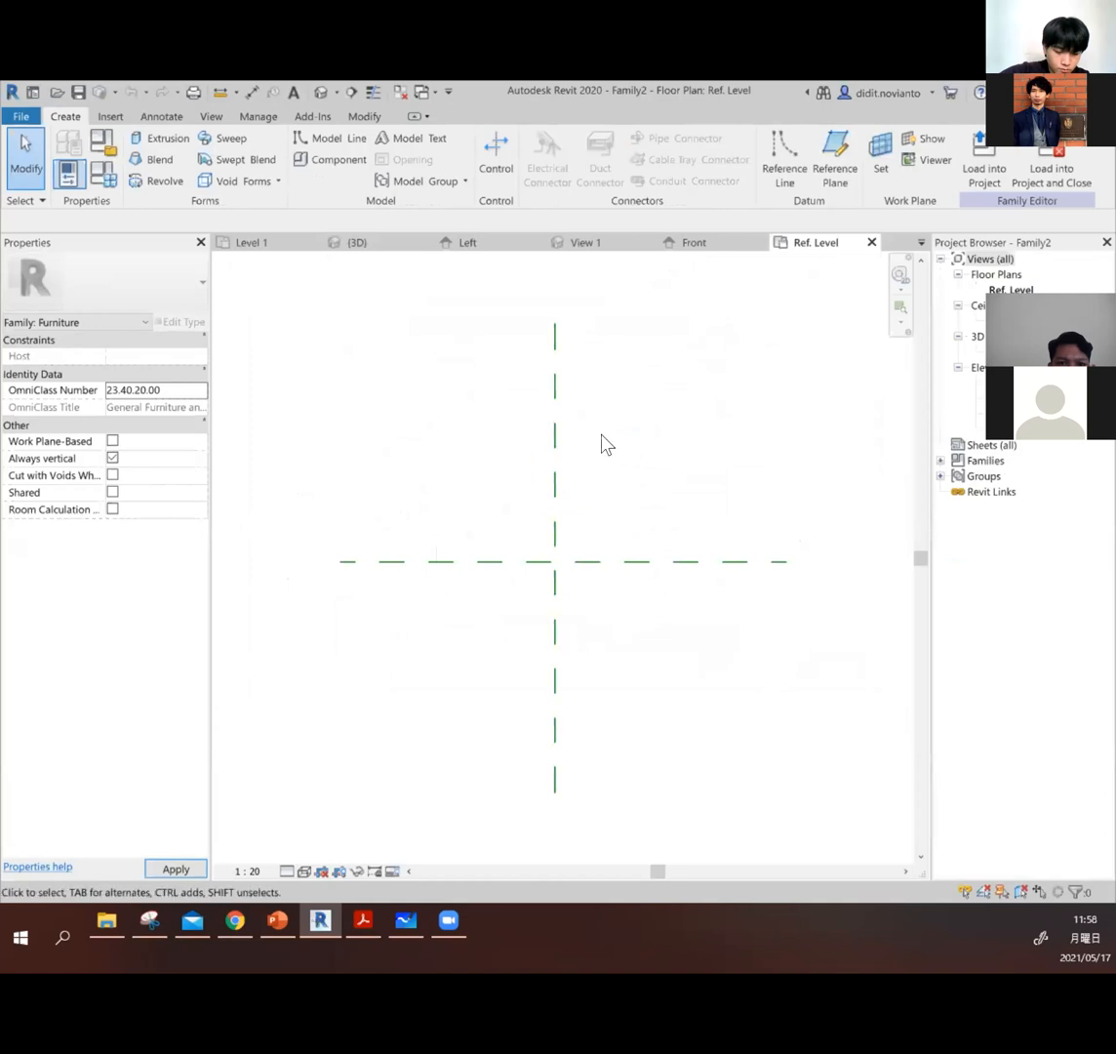
Step: Inspect the Center (Left/Right) and Center (Front/Back) reference planes in the Ref. Level plan
left_click(554, 404)
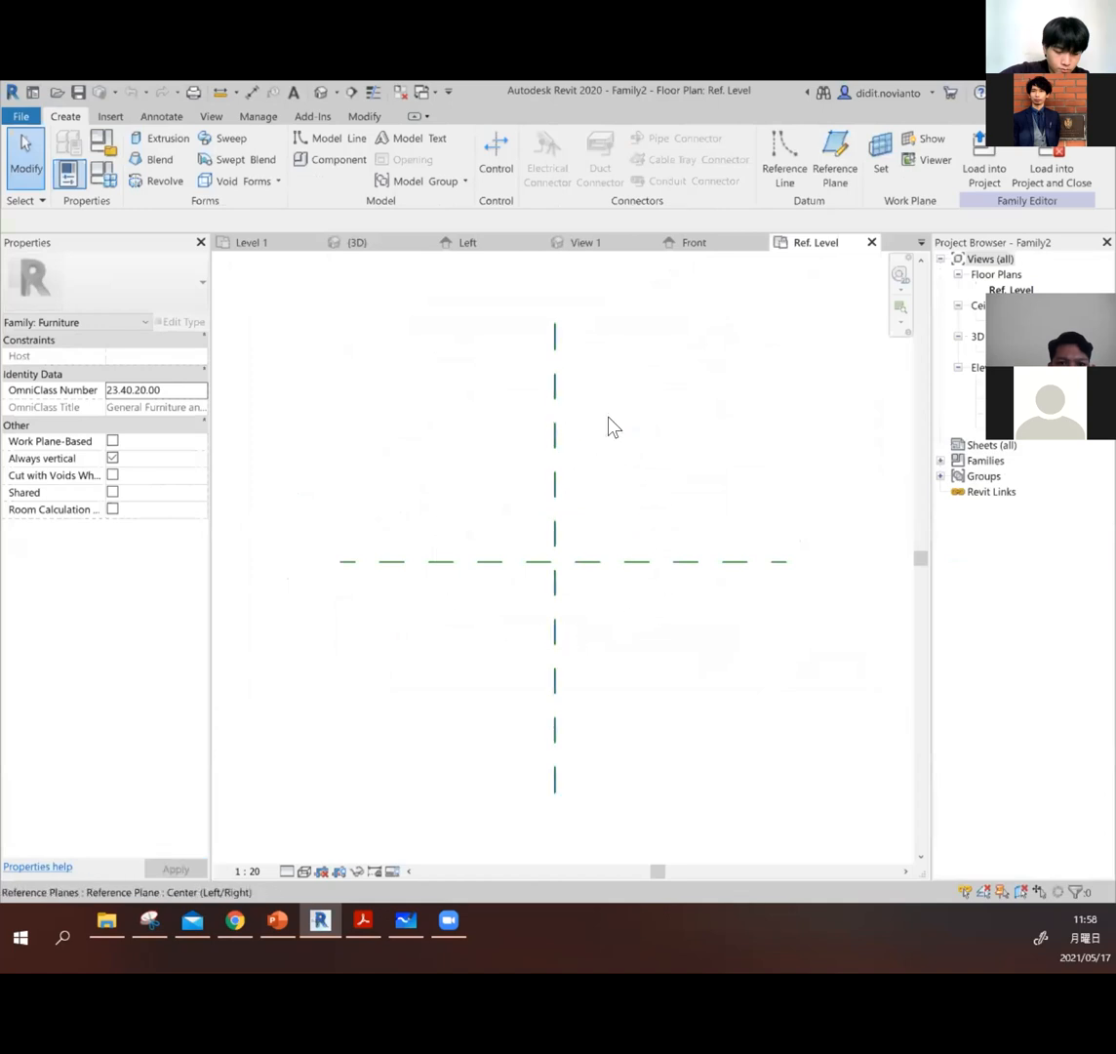
left_click(652, 563)
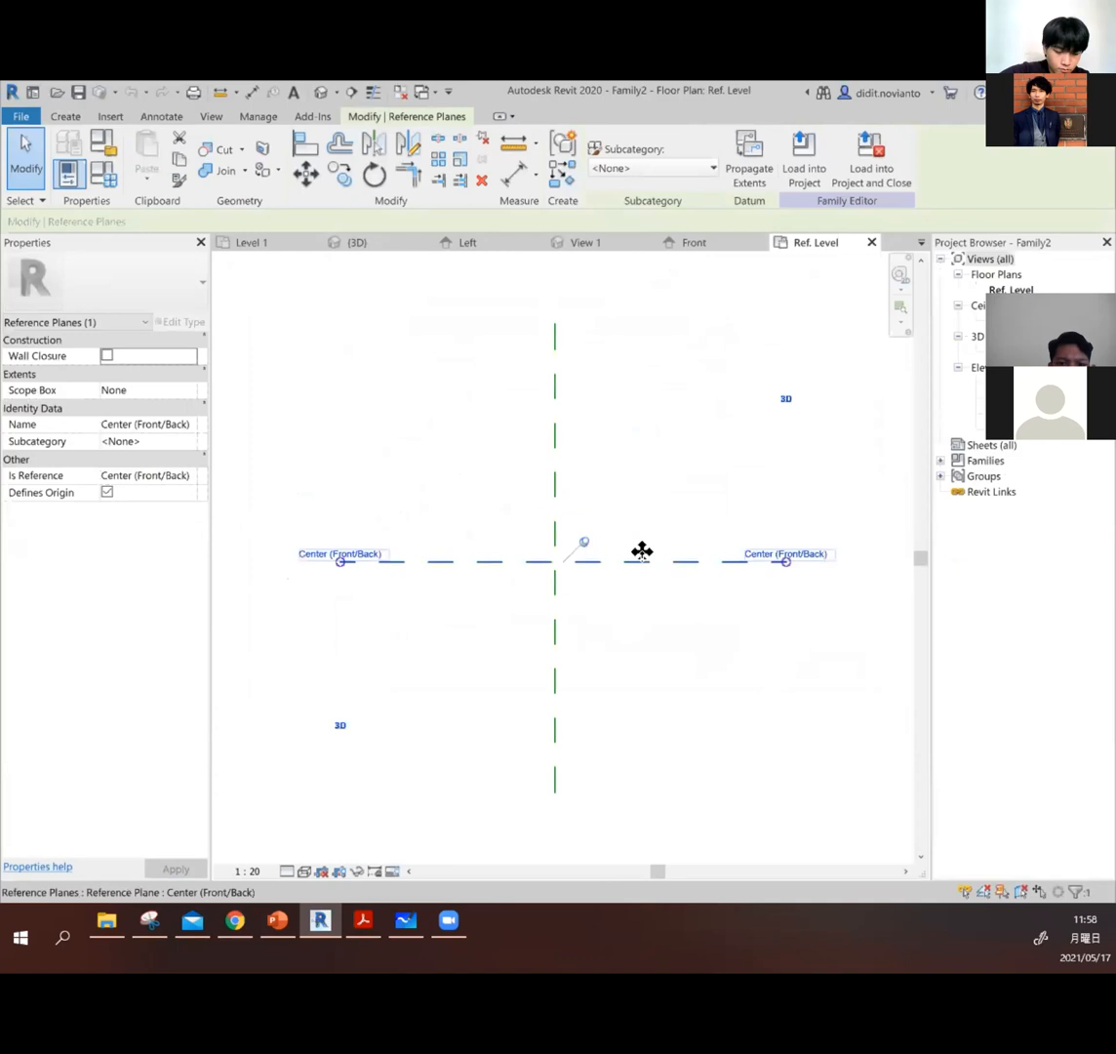
left_click(556, 418)
left_click(644, 563)
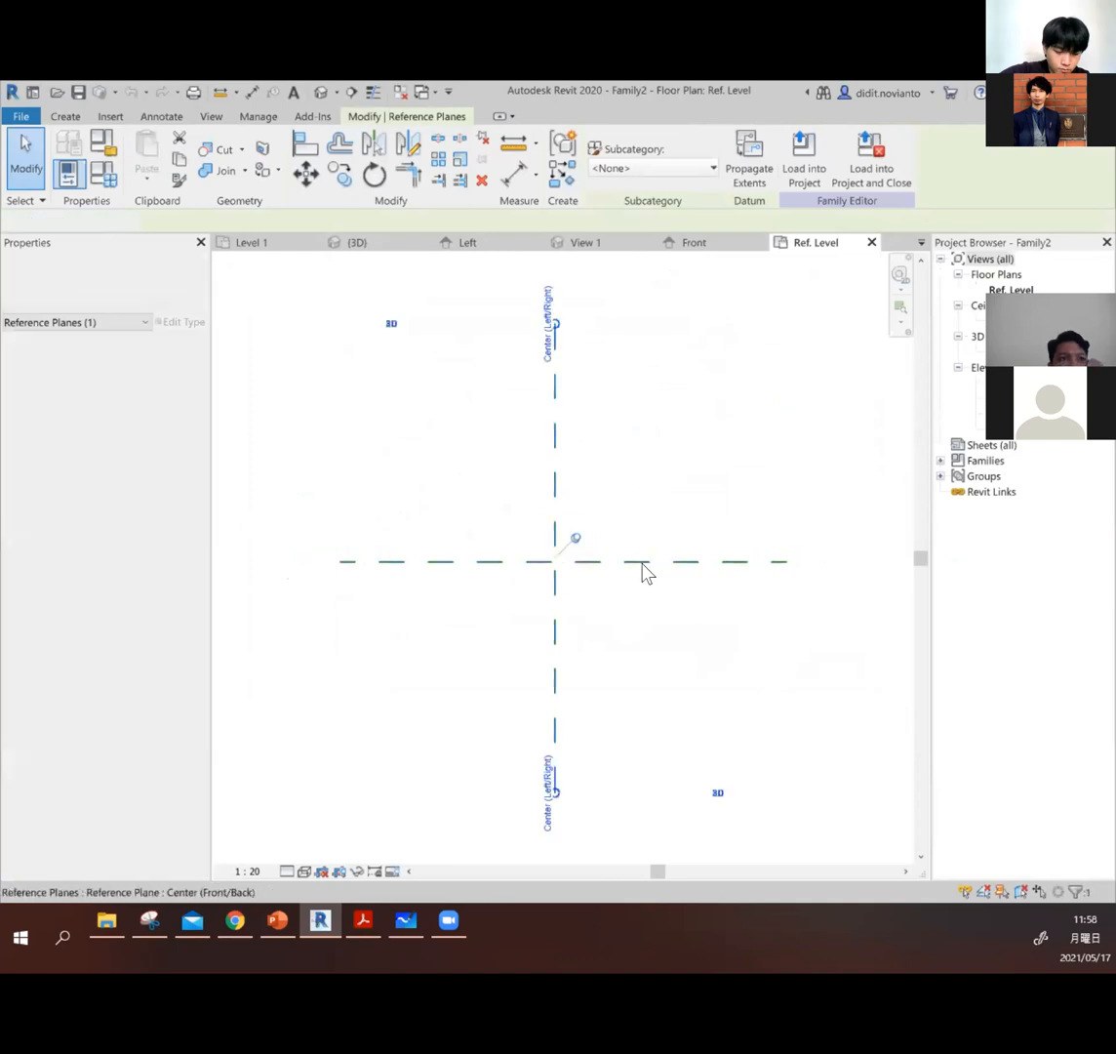
left_click(625, 498)
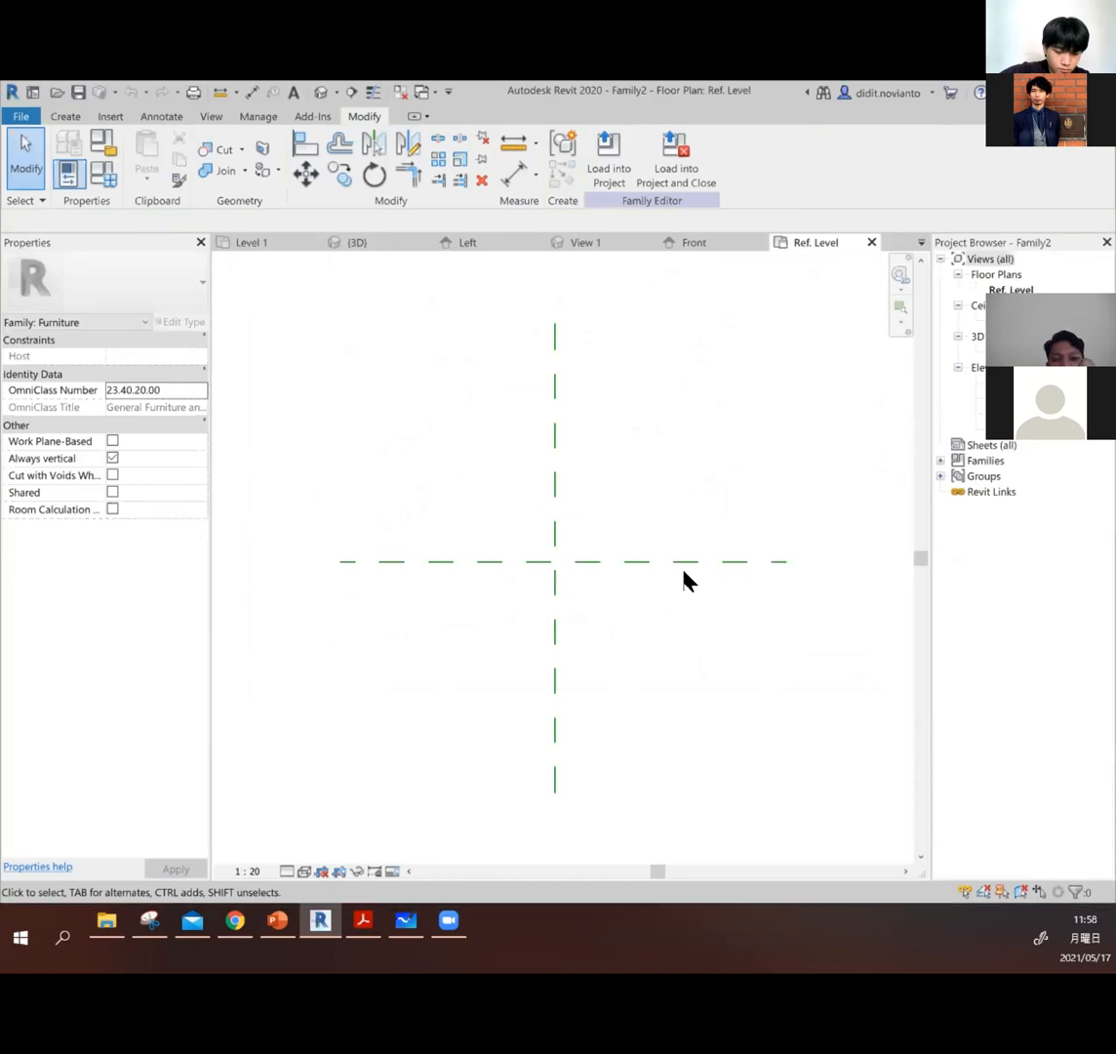
Step: Check the view properties of the Ref. Level floor plan
scroll(527, 615, "down", 3)
scroll(642, 542, "up", 1)
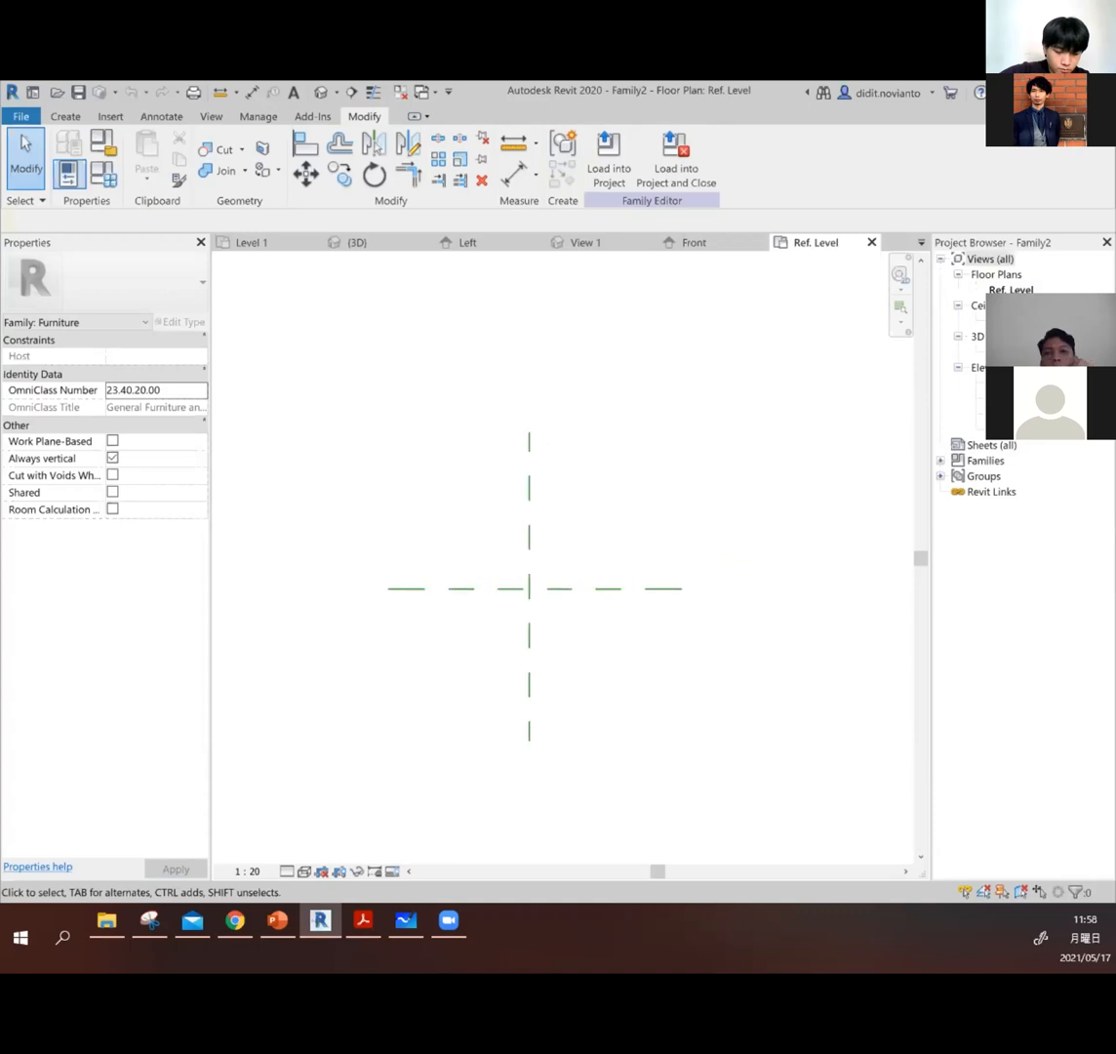
left_click(1012, 290)
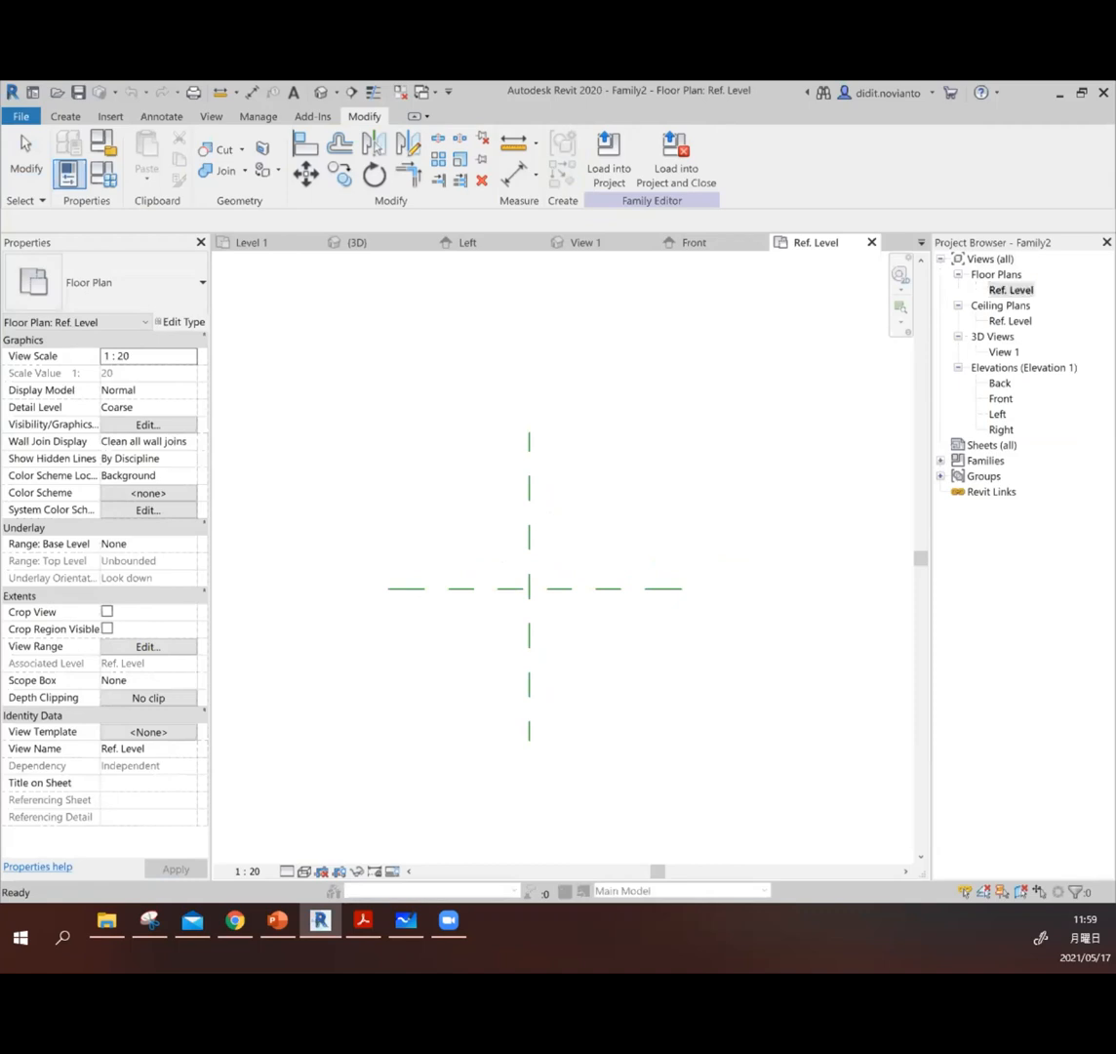
left_click(659, 391)
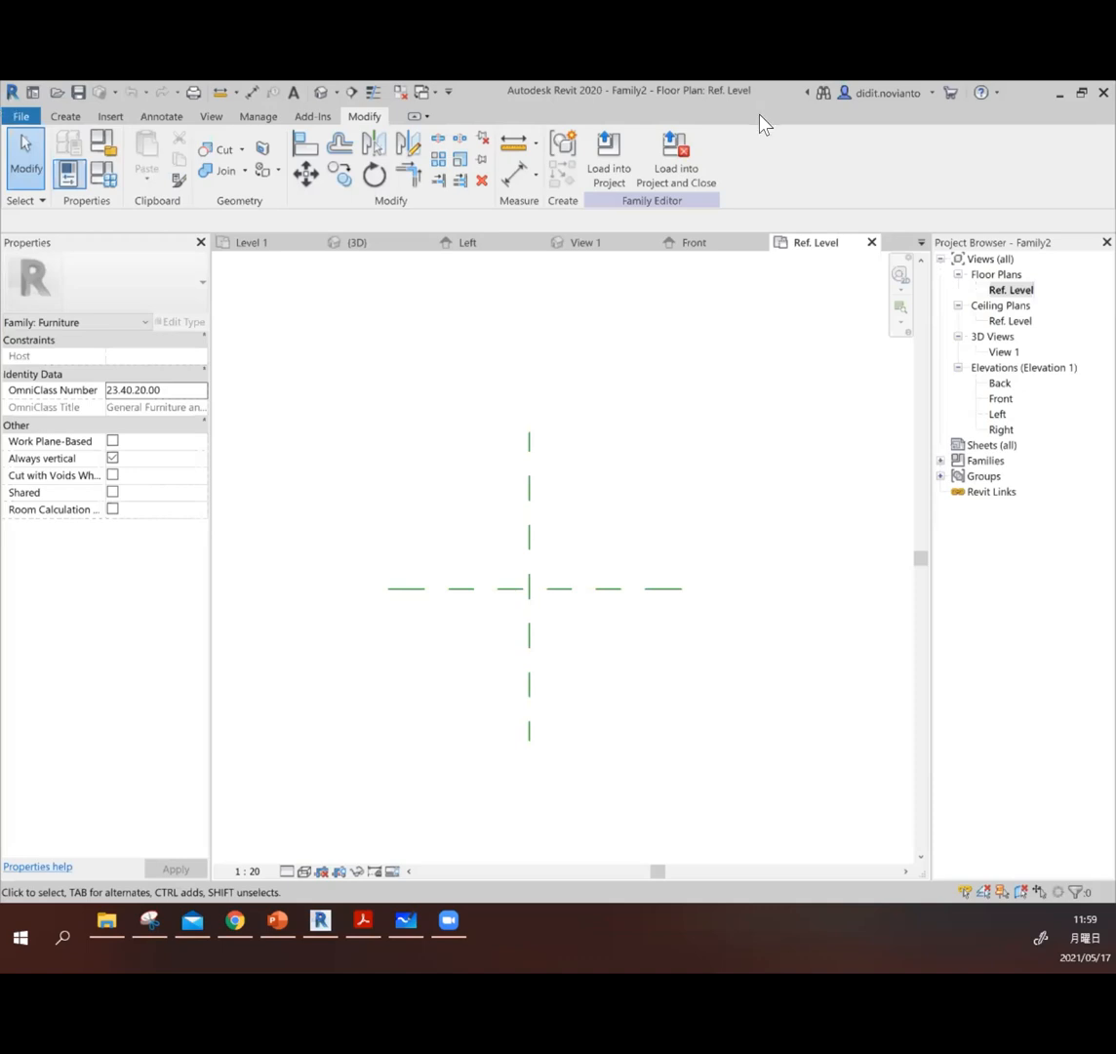
left_click(811, 152)
left_click(530, 525)
left_click(636, 541)
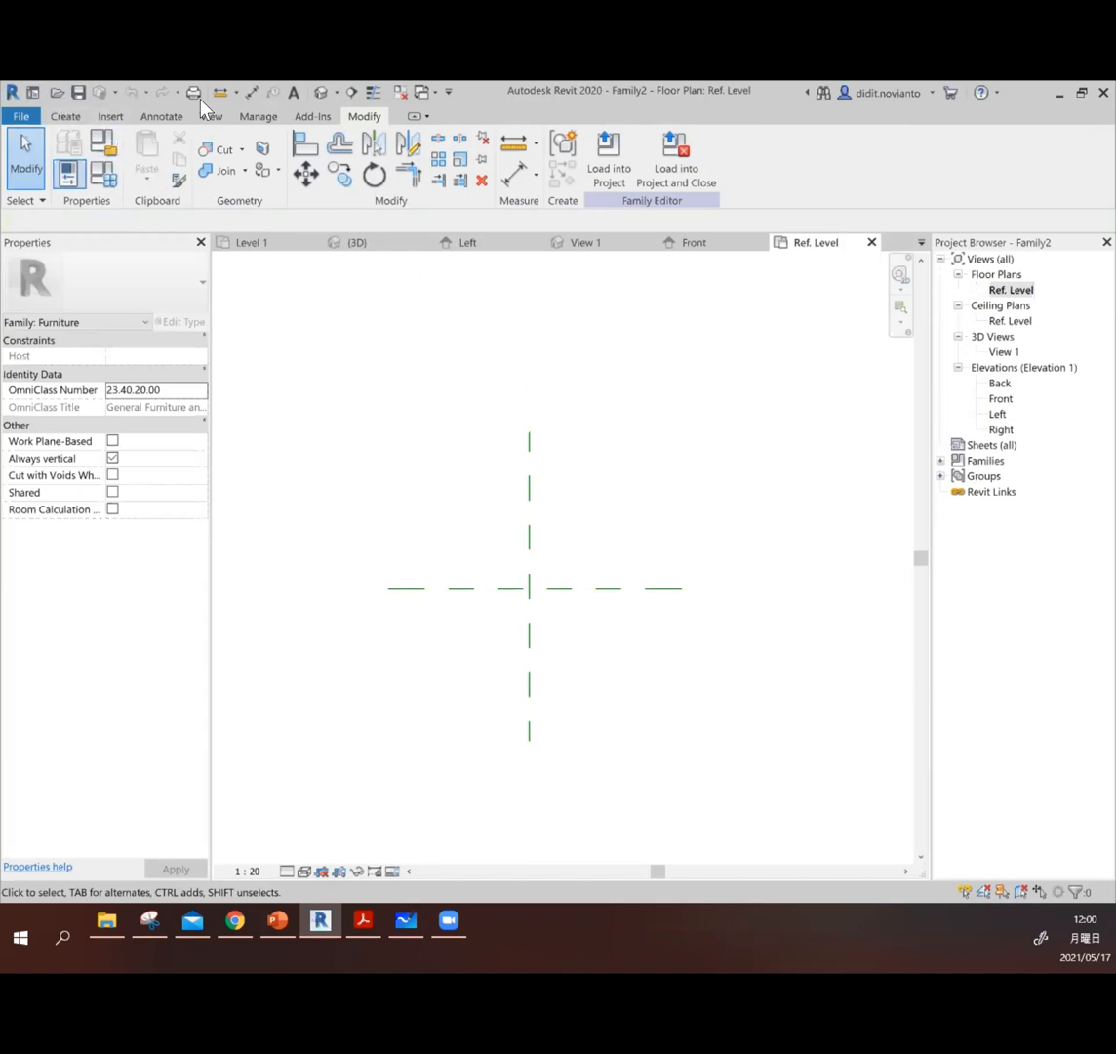
Step: Draw two vertical reference planes in the Ref. Level plan, 800 mm to either side of the Center (Left/Right) plane
left_click(71, 117)
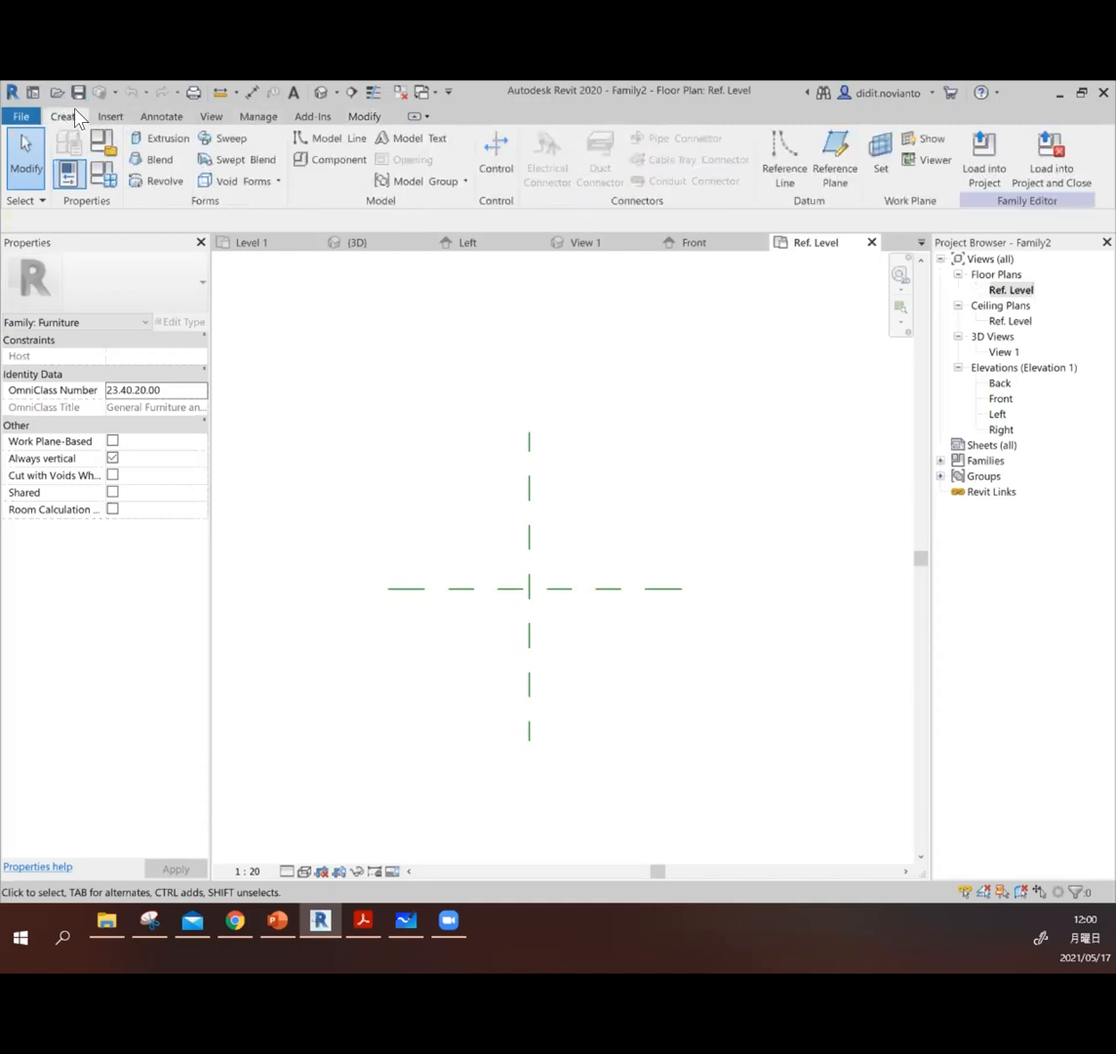
left_click(70, 116)
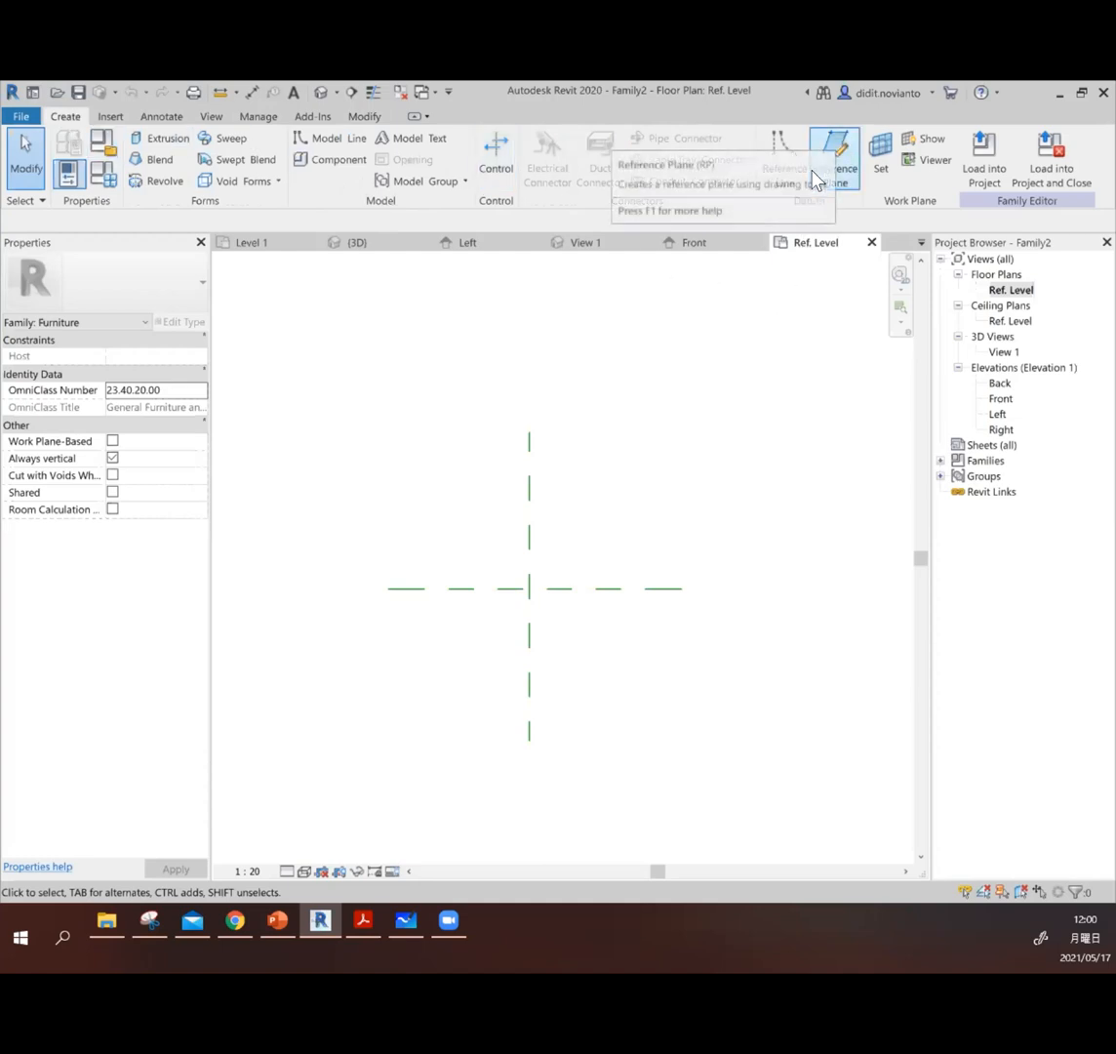
left_click(840, 154)
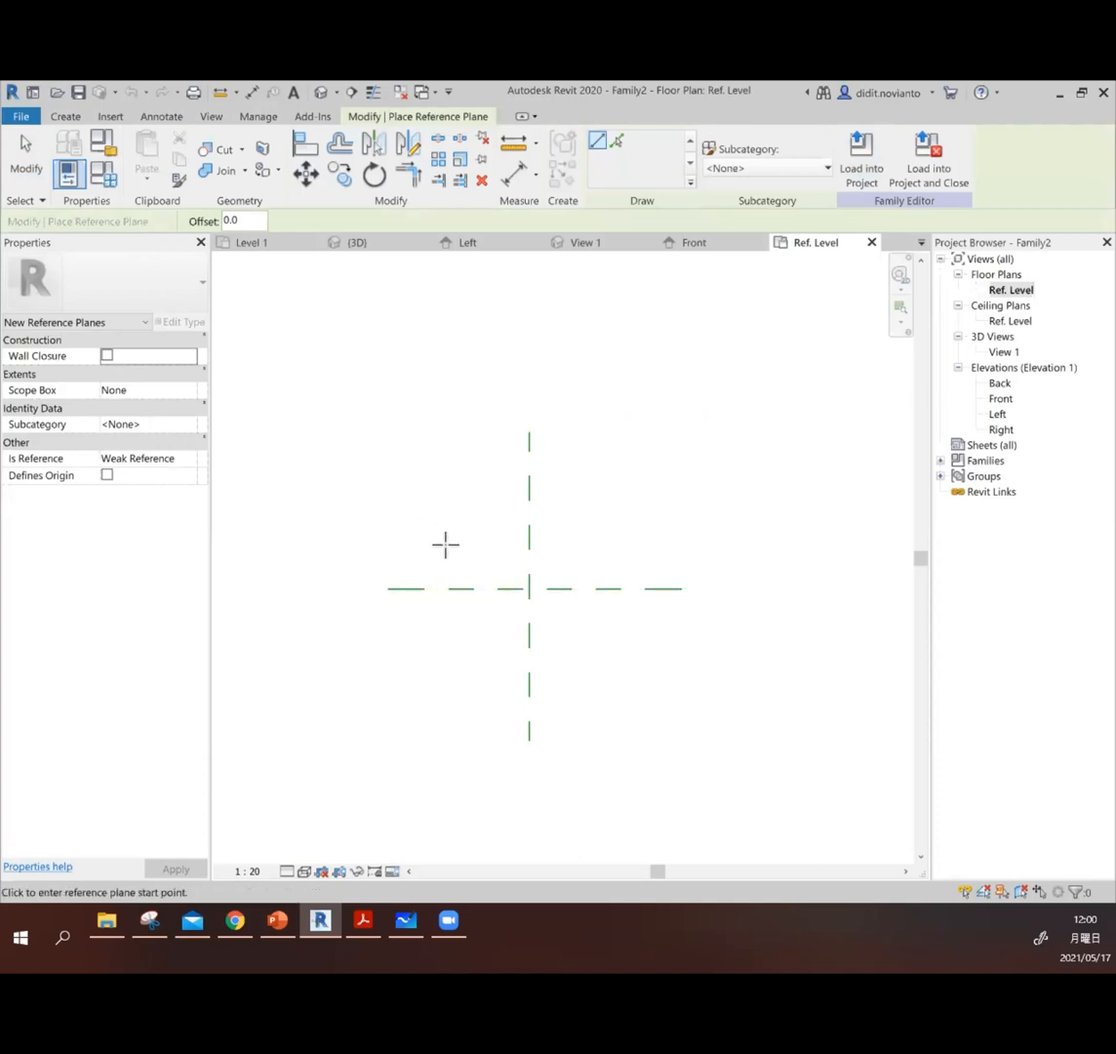
left_click(441, 430)
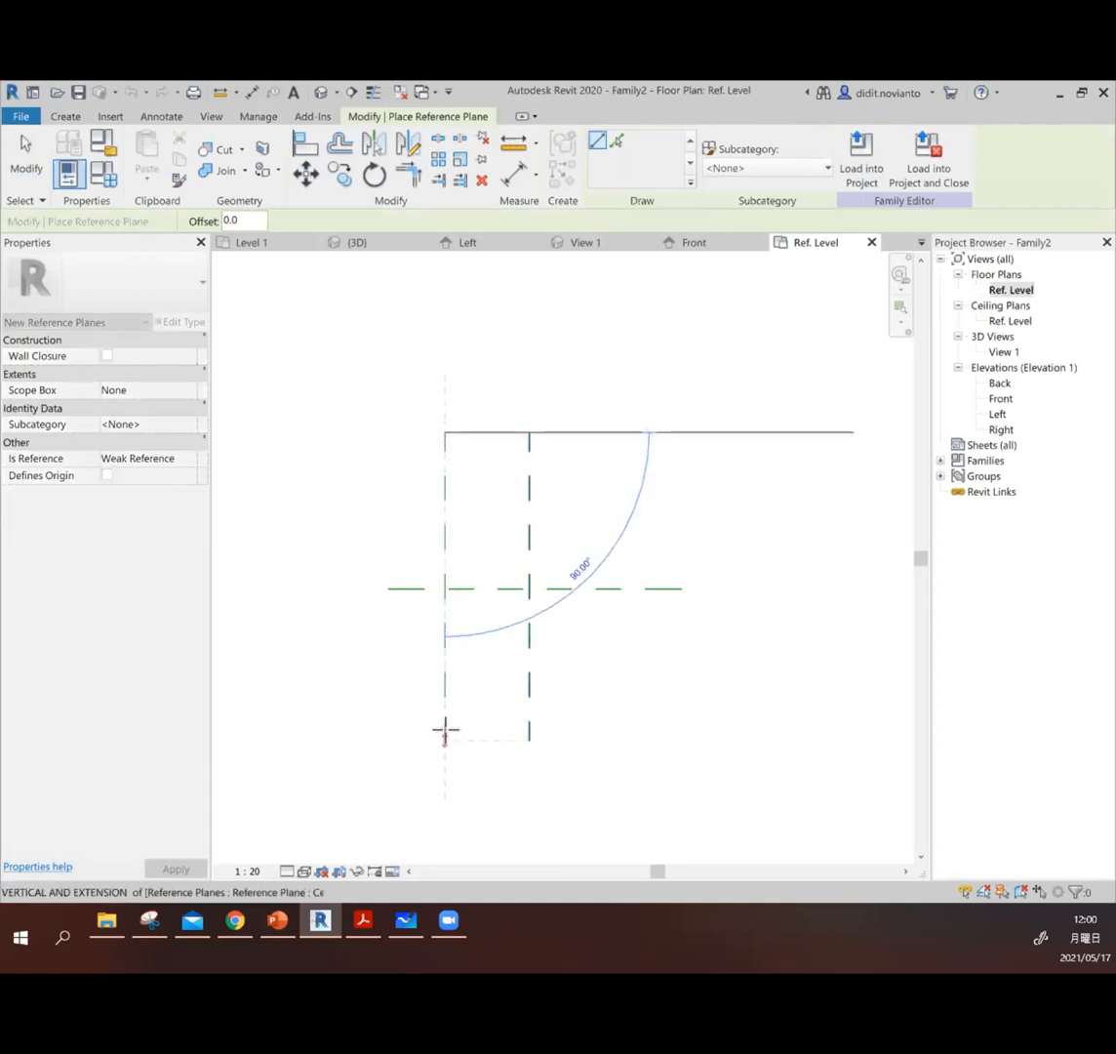
left_click(445, 732)
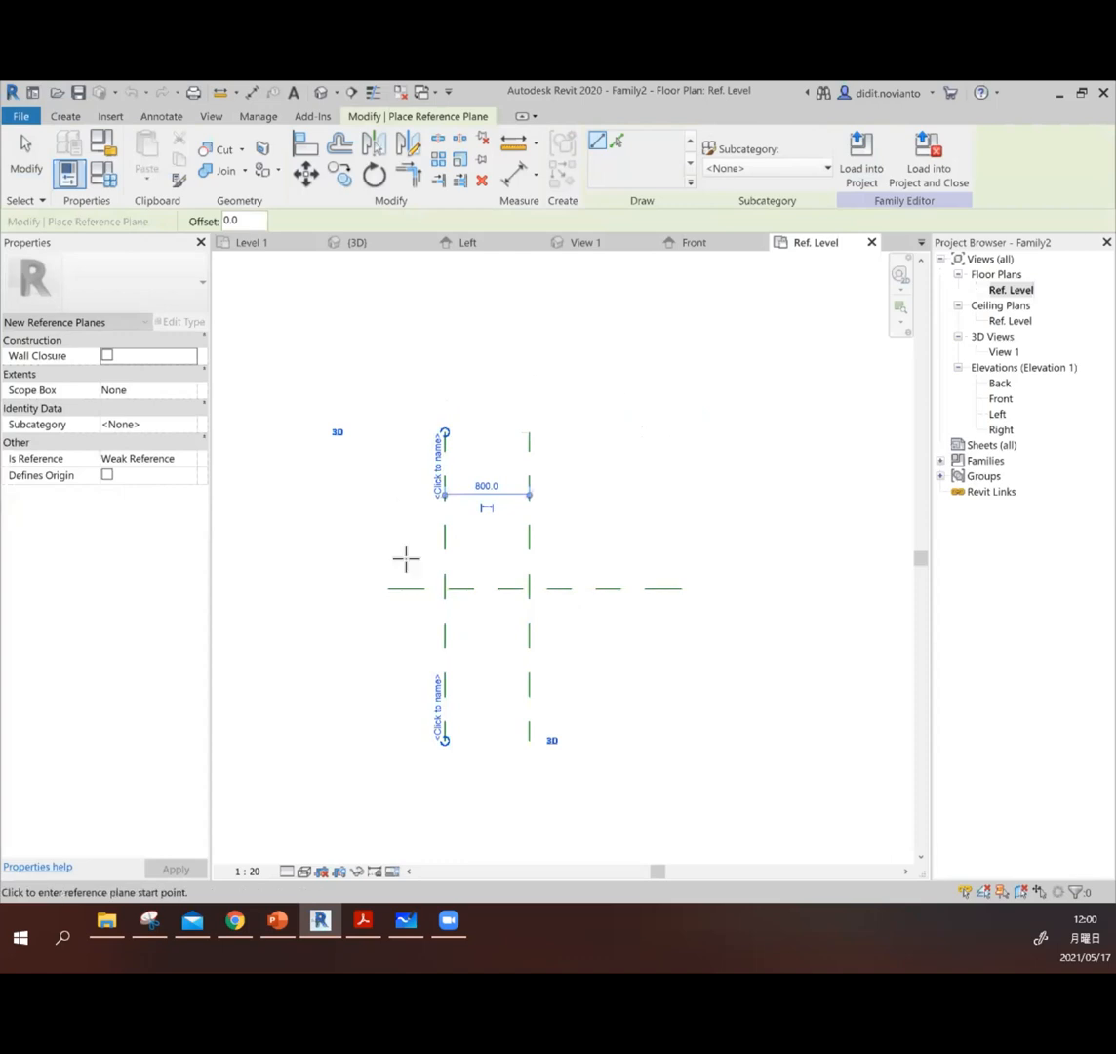
left_click(615, 433)
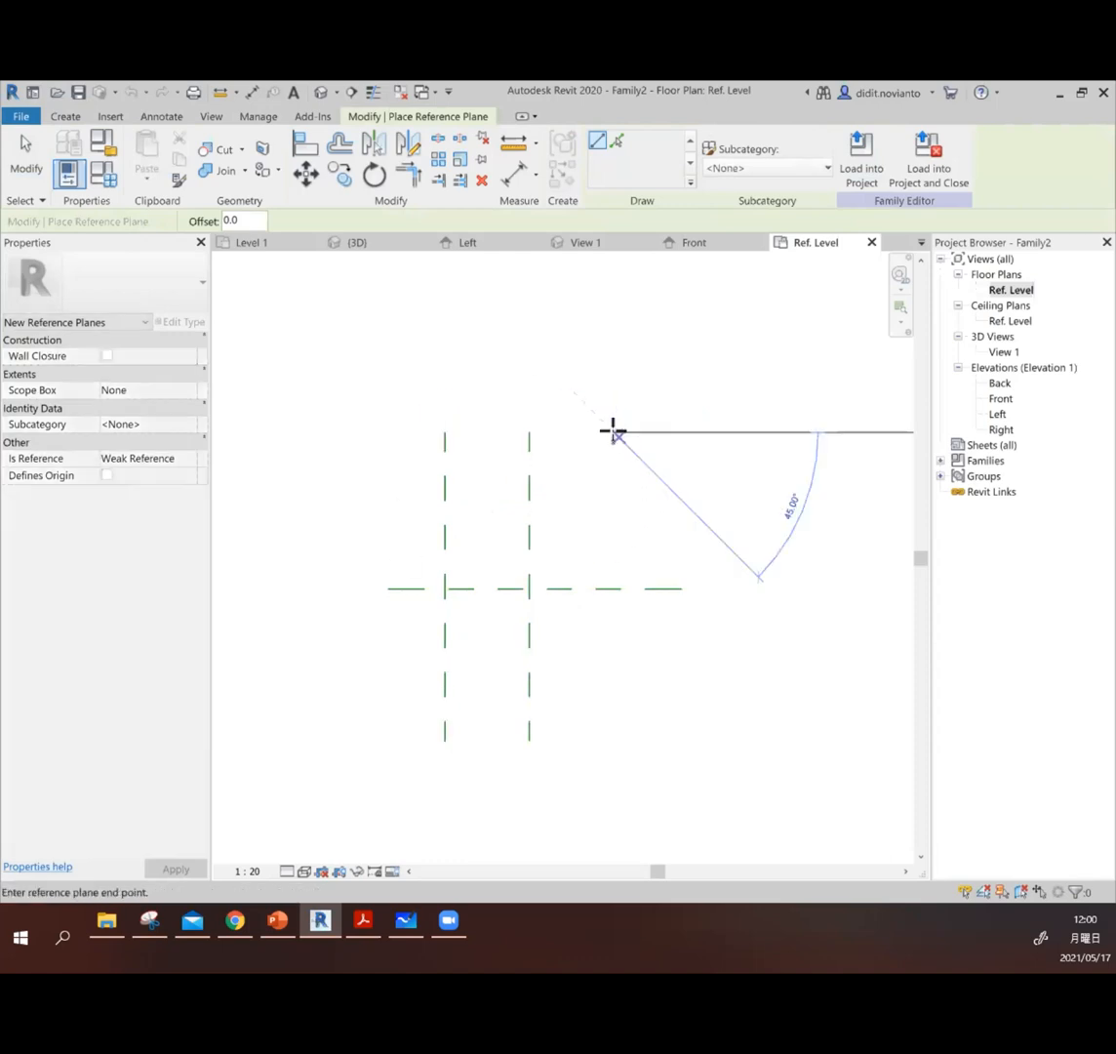
left_click(613, 739)
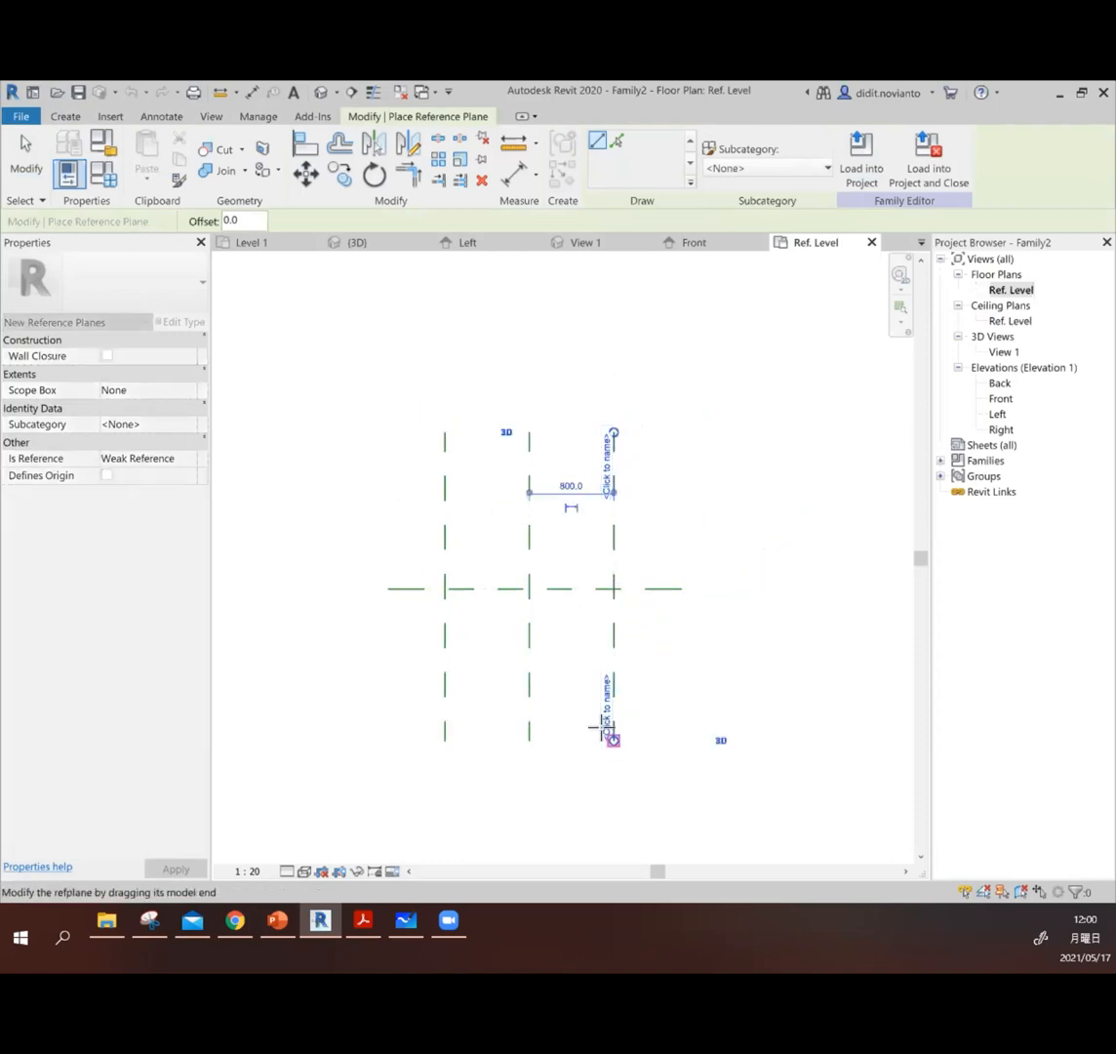
Step: Draw two horizontal reference planes, about 700 mm behind and in front of the Center (Front/Back) plane
left_click(381, 508)
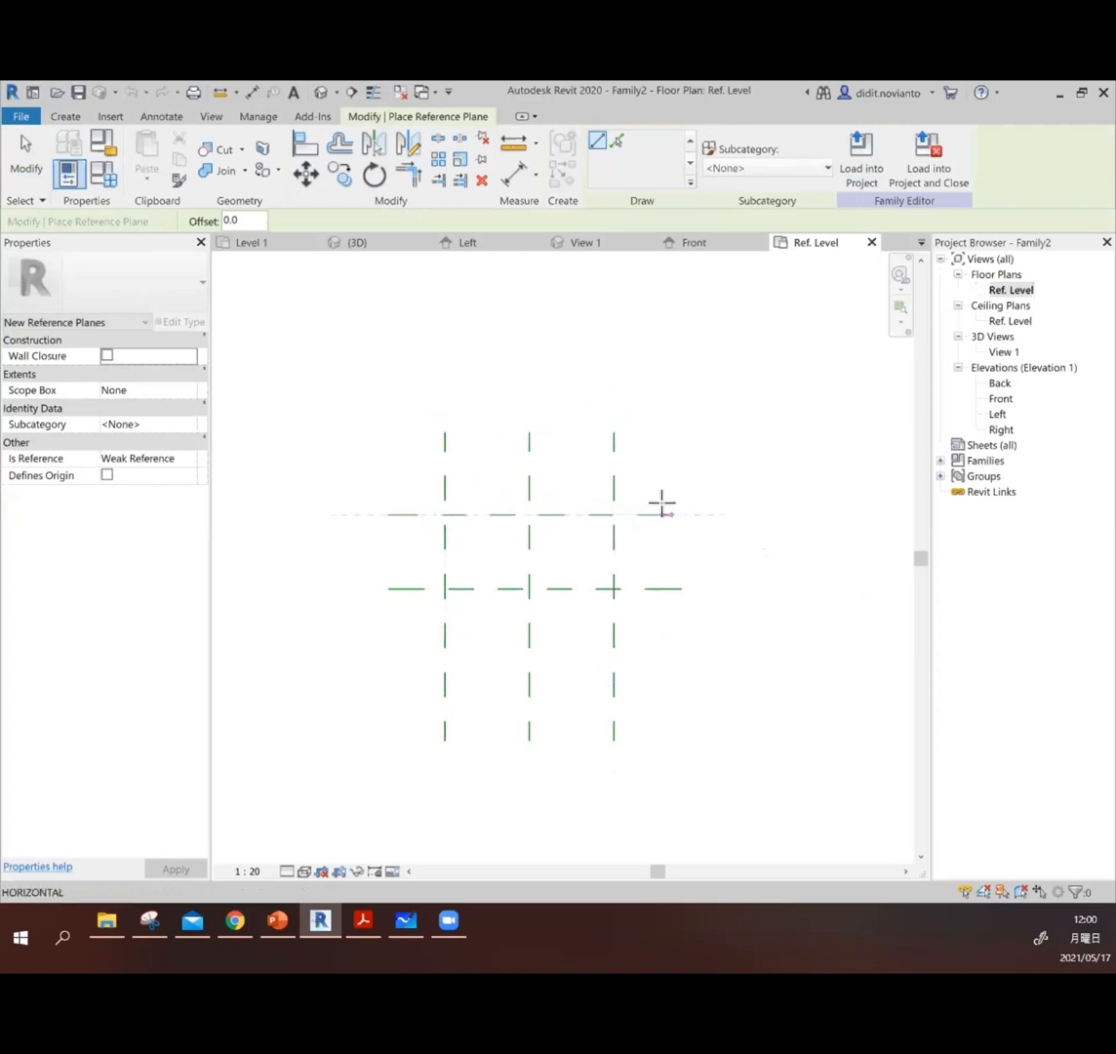
left_click(681, 514)
left_click(389, 663)
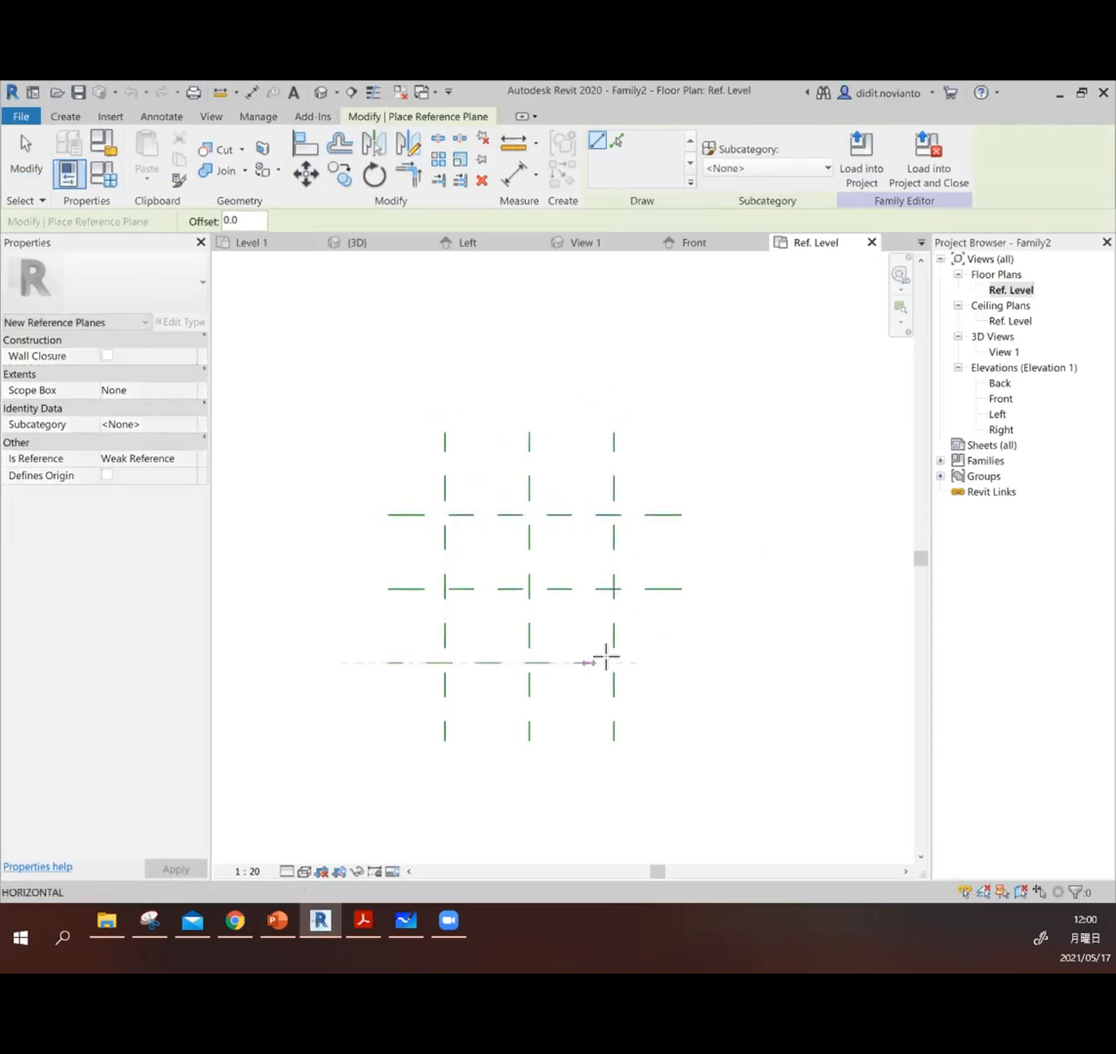
left_click(681, 663)
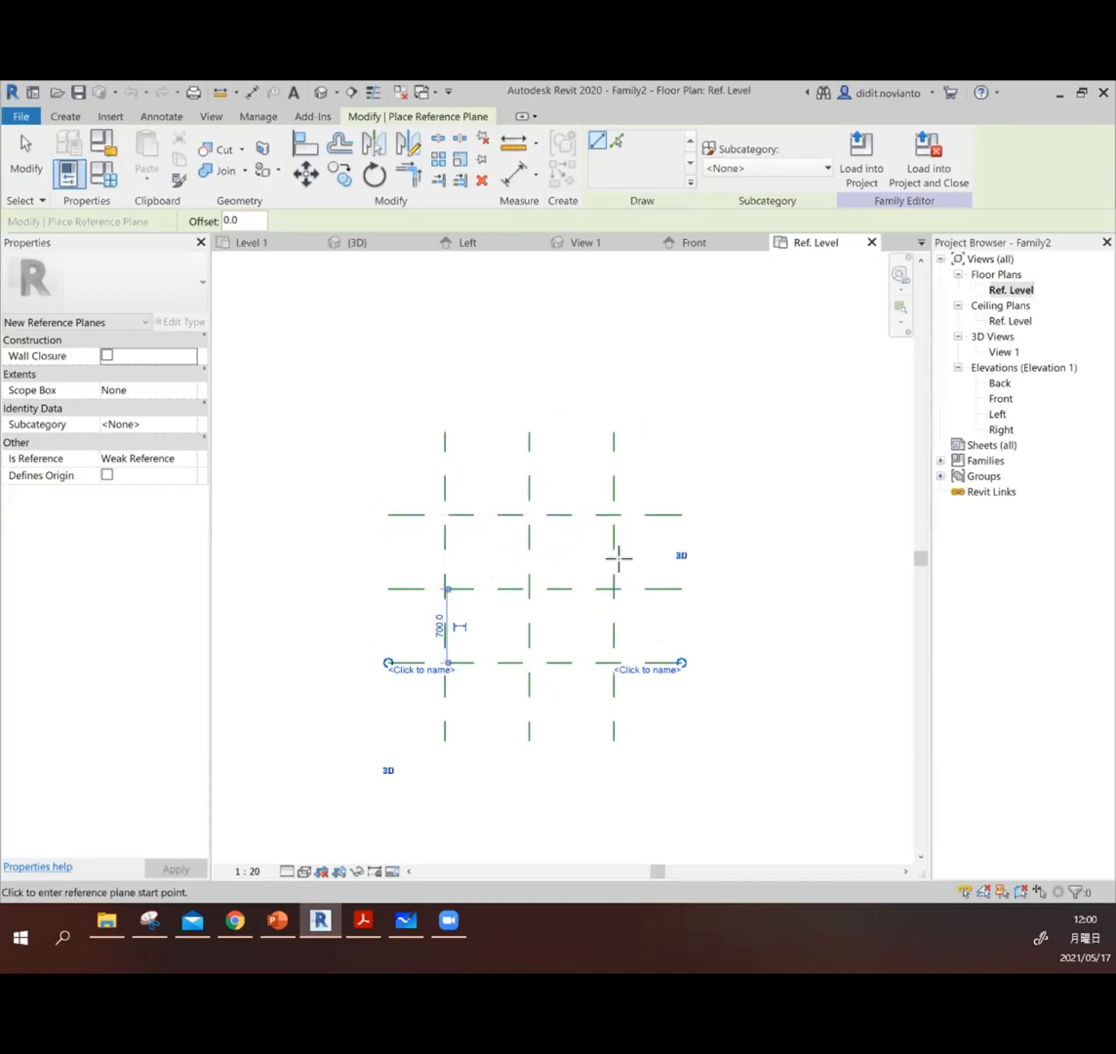
scroll(496, 551, "up", 3)
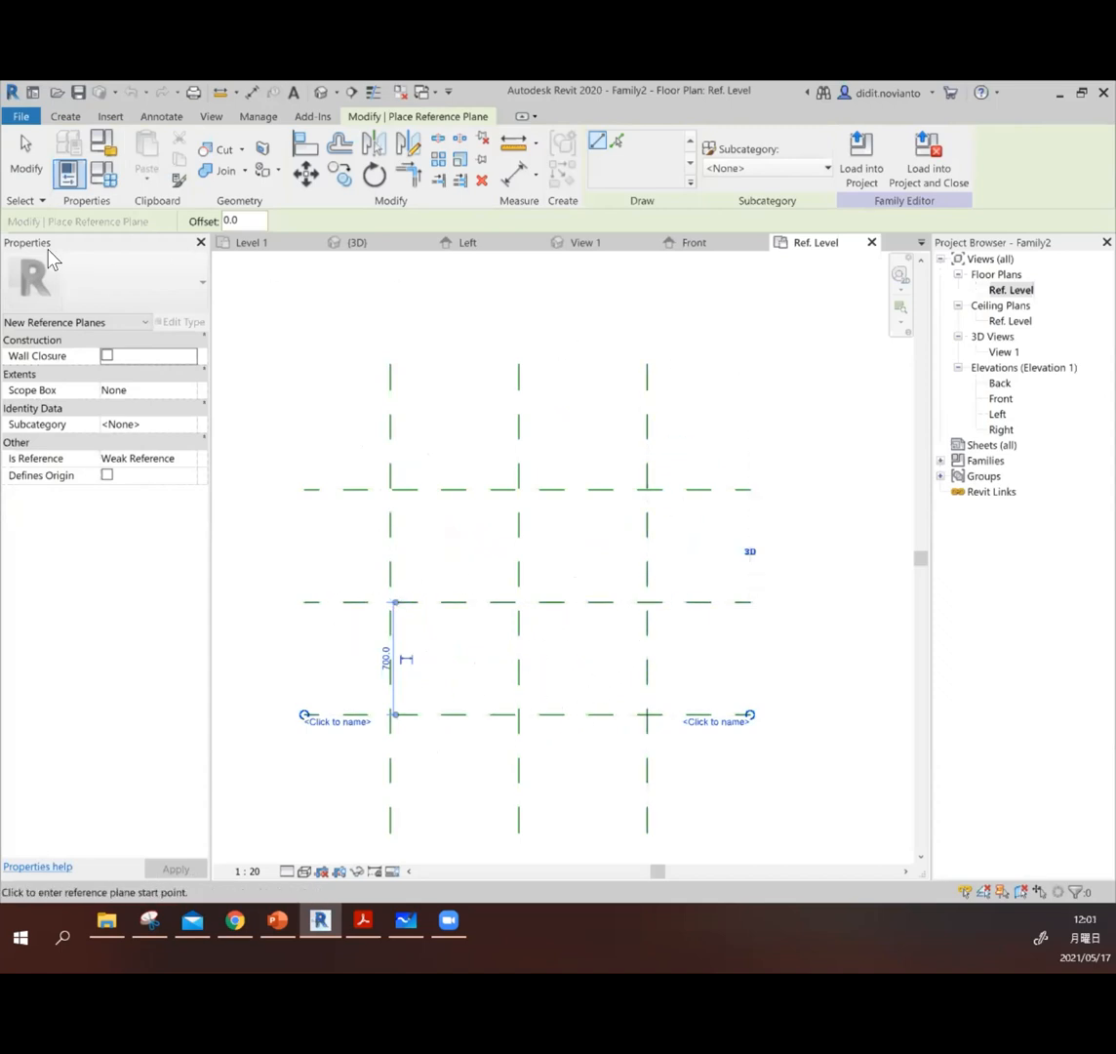
left_click(27, 156)
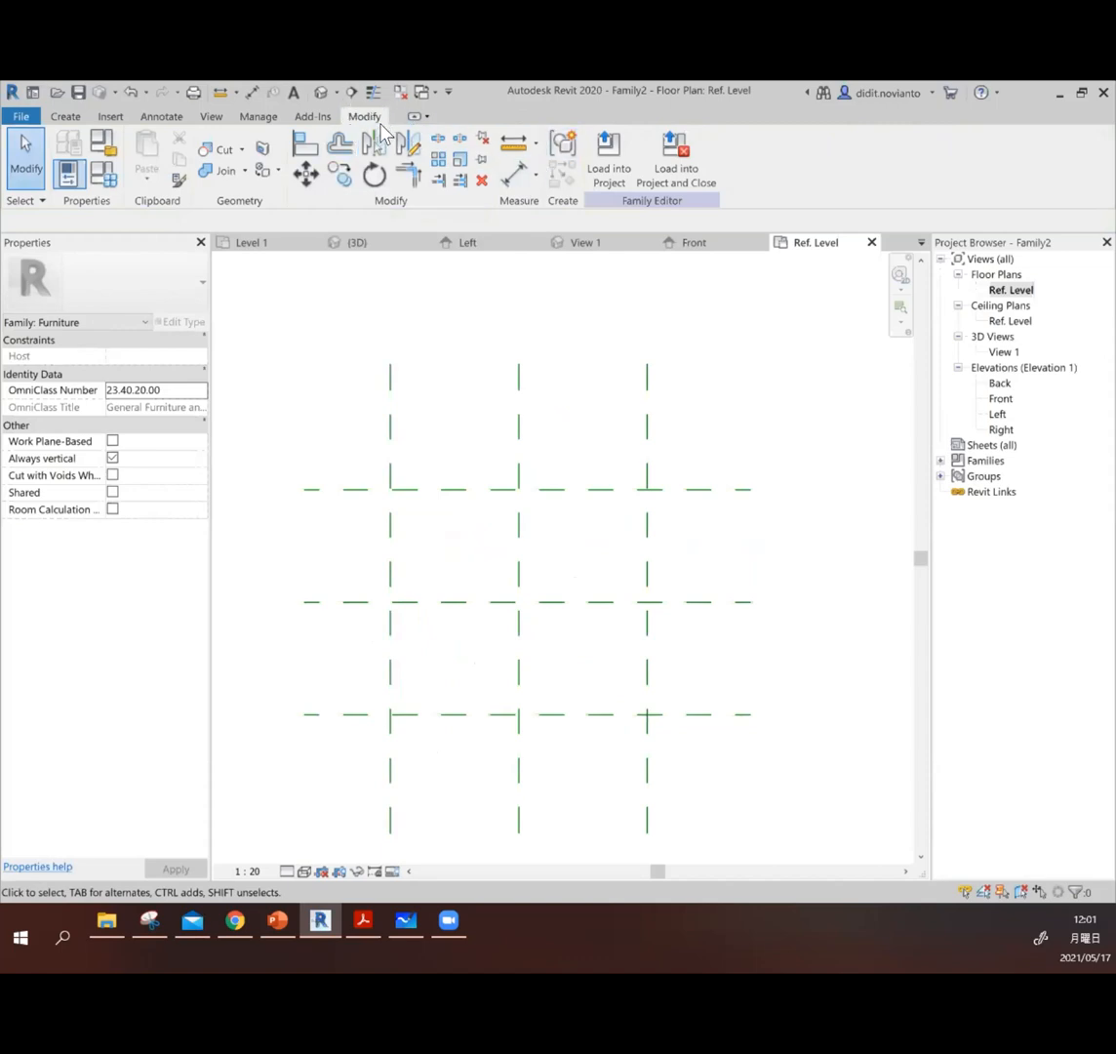
Step: Place a continuous aligned dimension across the three vertical reference planes and constrain its segments to be equal
left_click(520, 175)
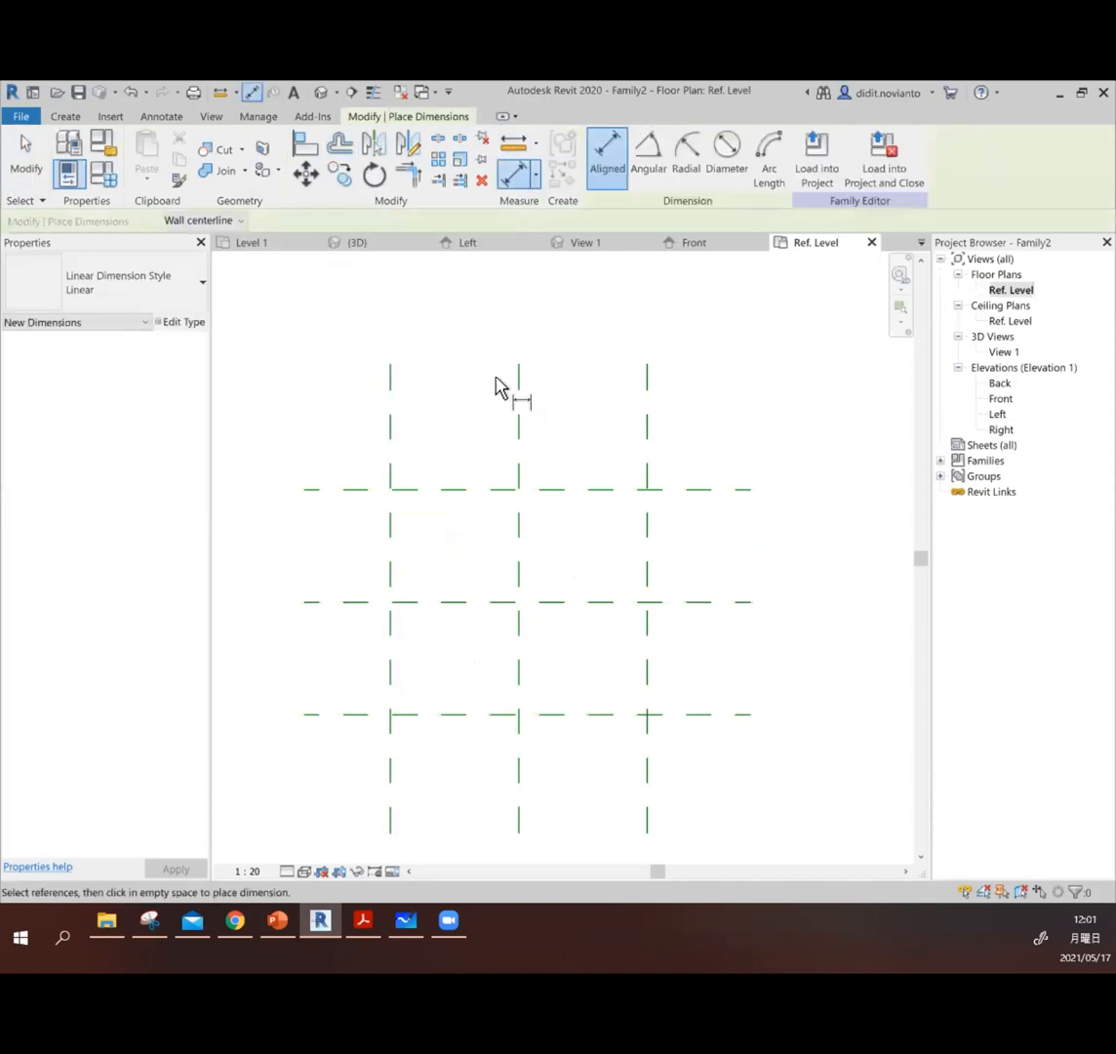
left_click(390, 421)
left_click(521, 416)
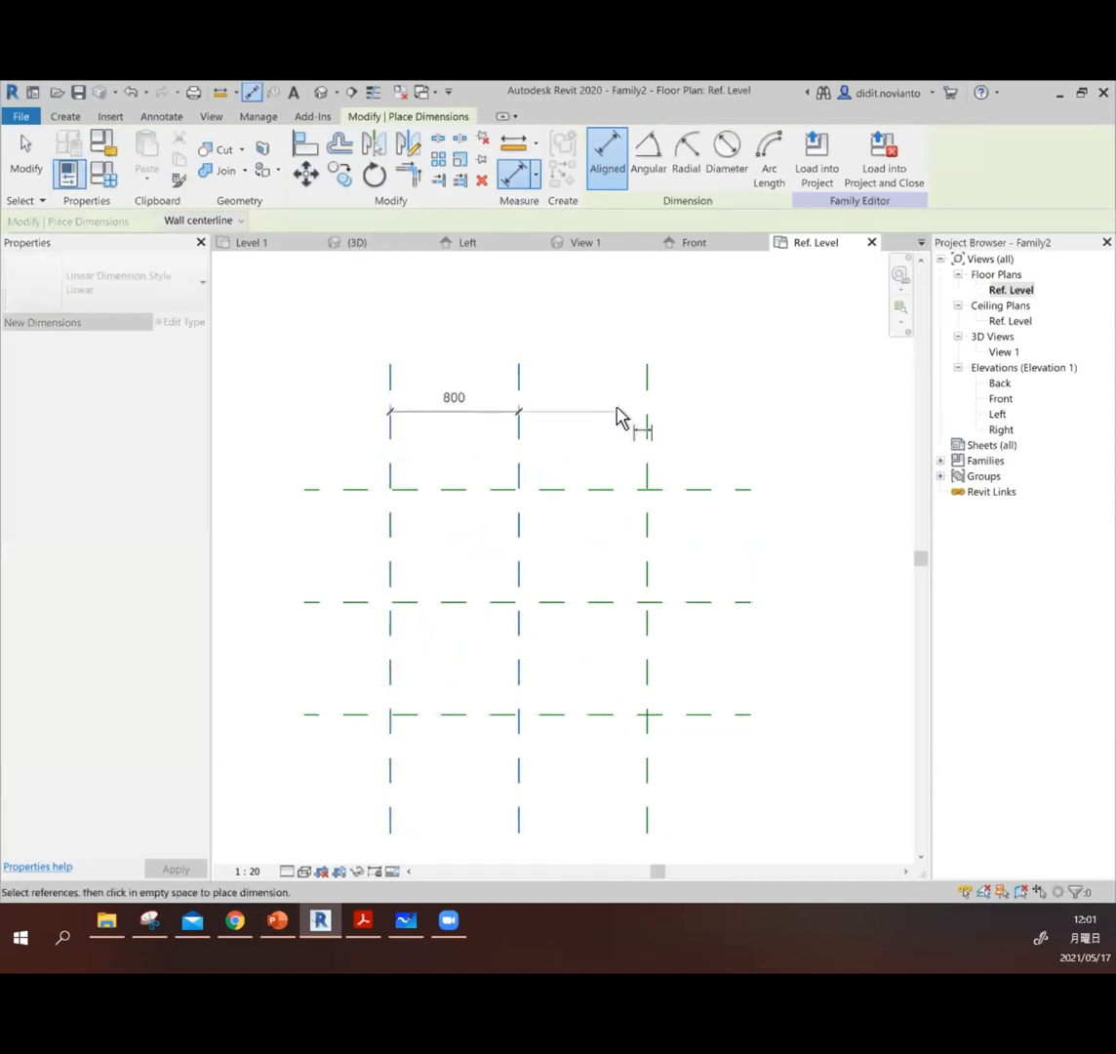
left_click(647, 422)
left_click(583, 340)
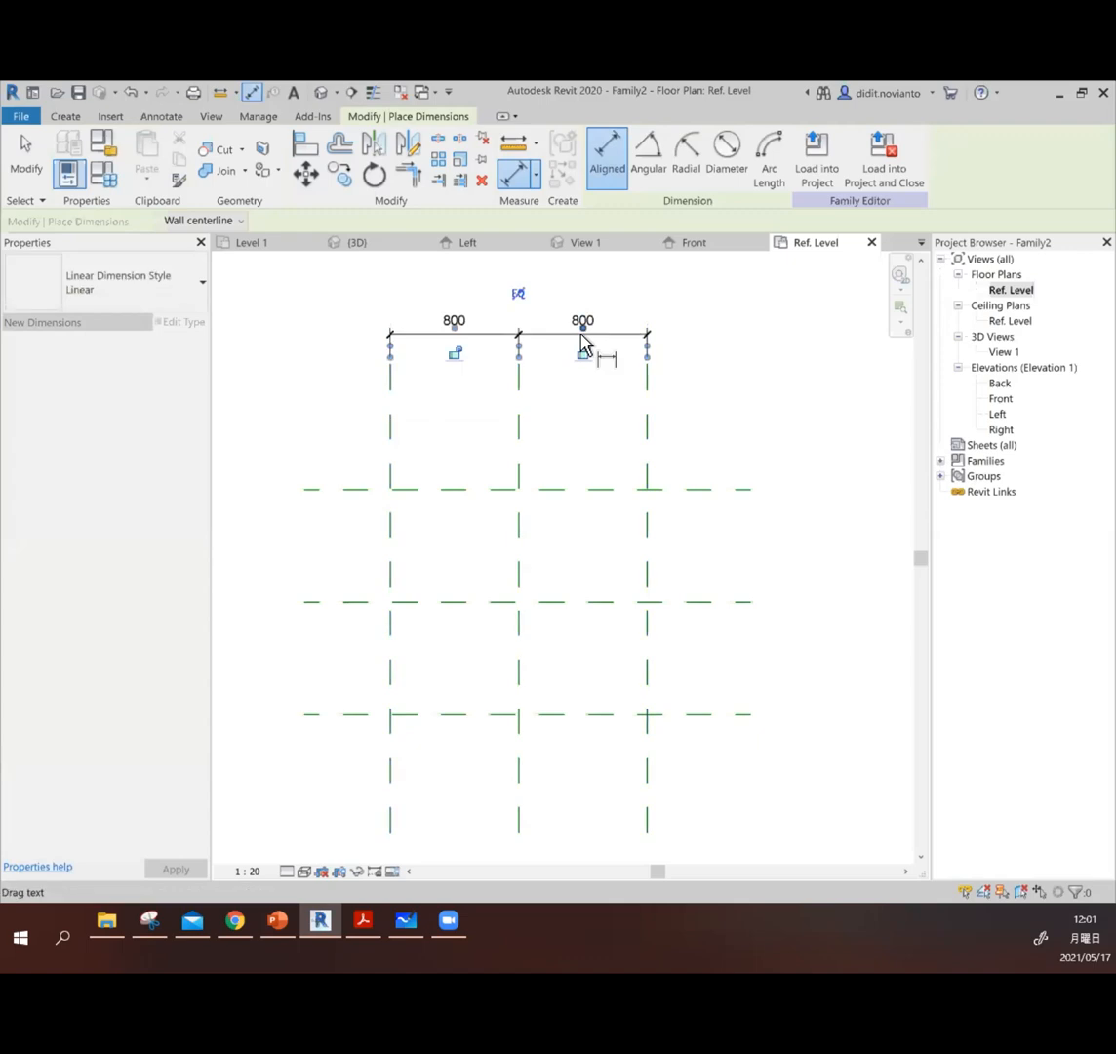
left_click(519, 294)
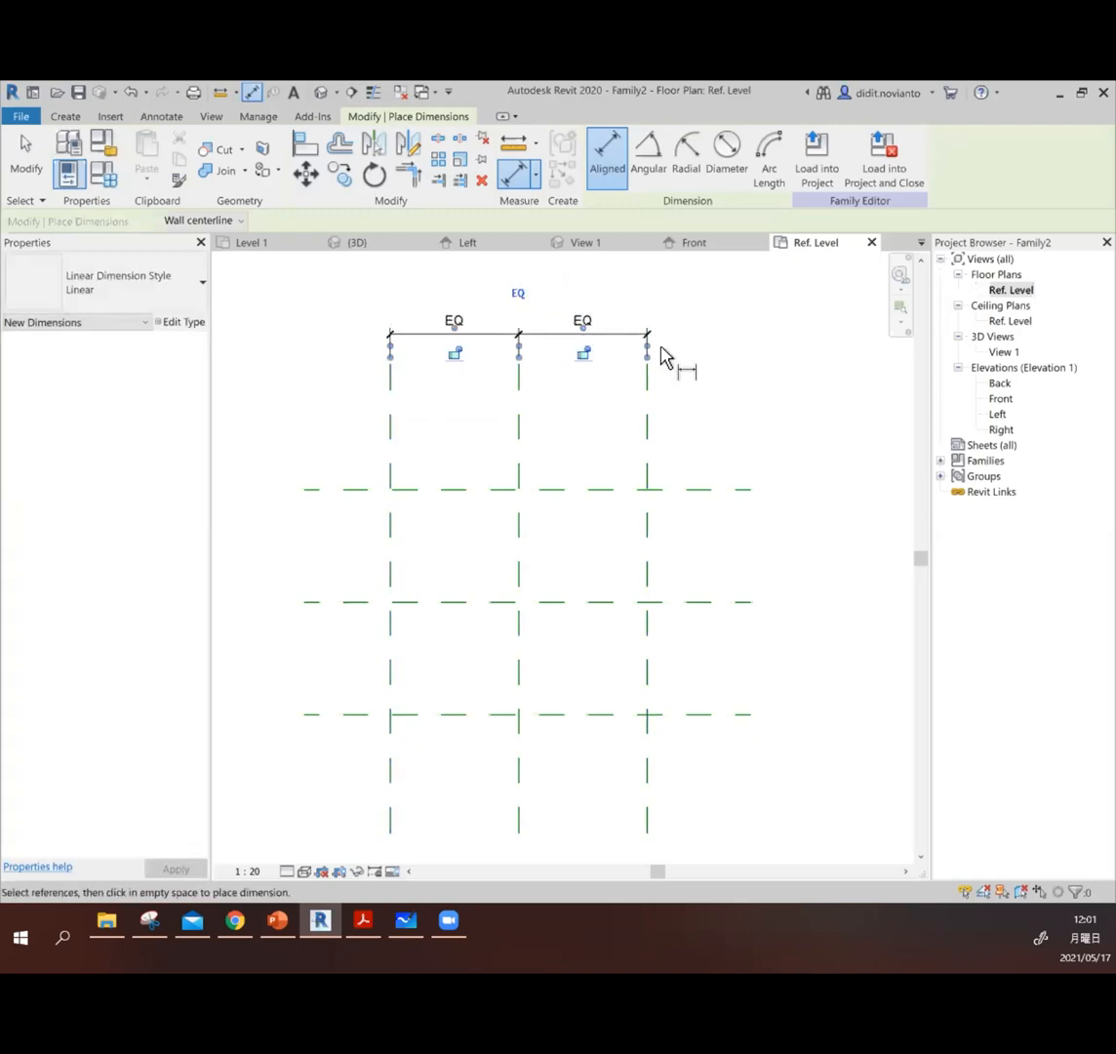
Step: Add a continuous aligned dimension across the three horizontal reference planes and make its segments equal
left_click(327, 490)
left_click(339, 604)
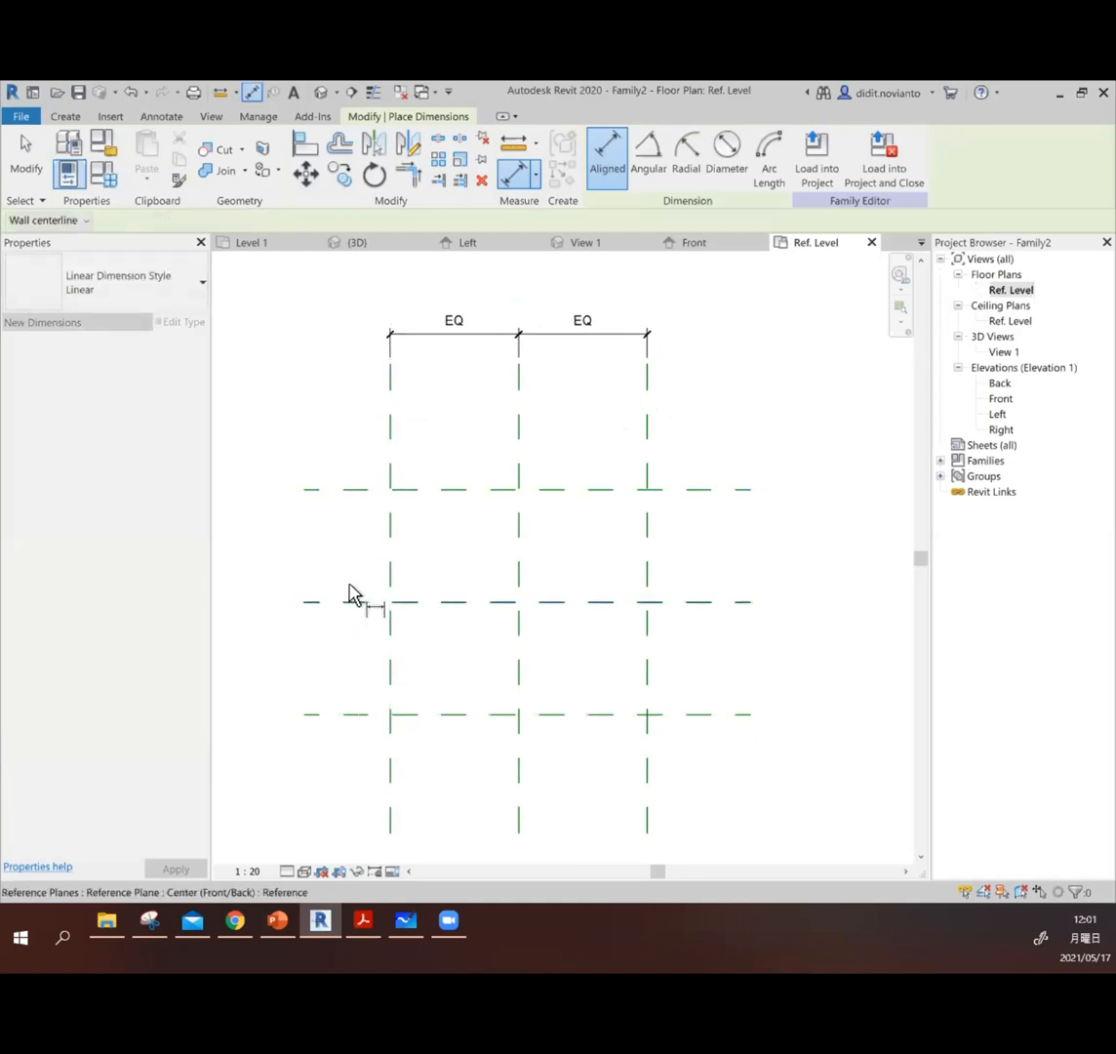
left_click(343, 490)
left_click(354, 602)
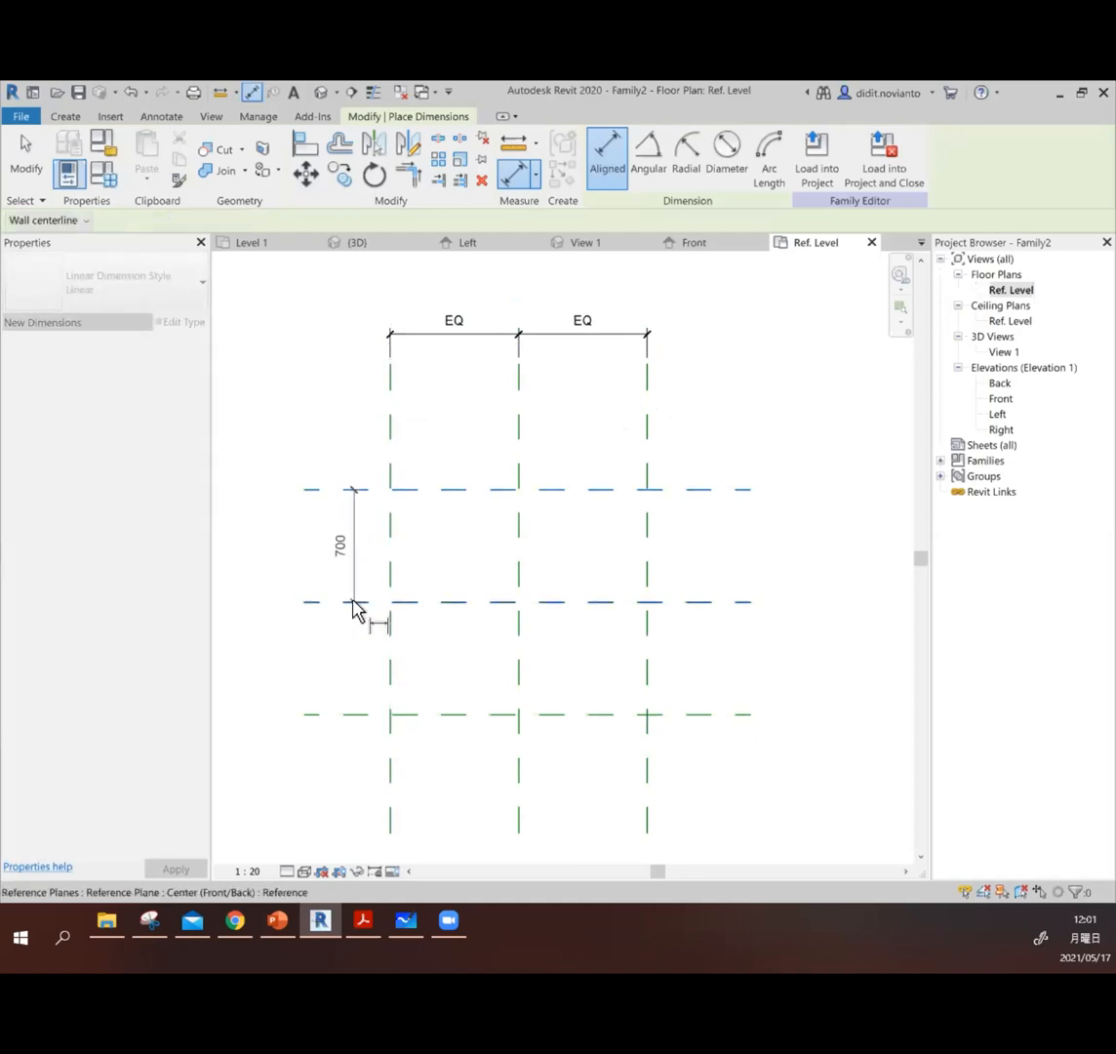
left_click(341, 716)
left_click(277, 649)
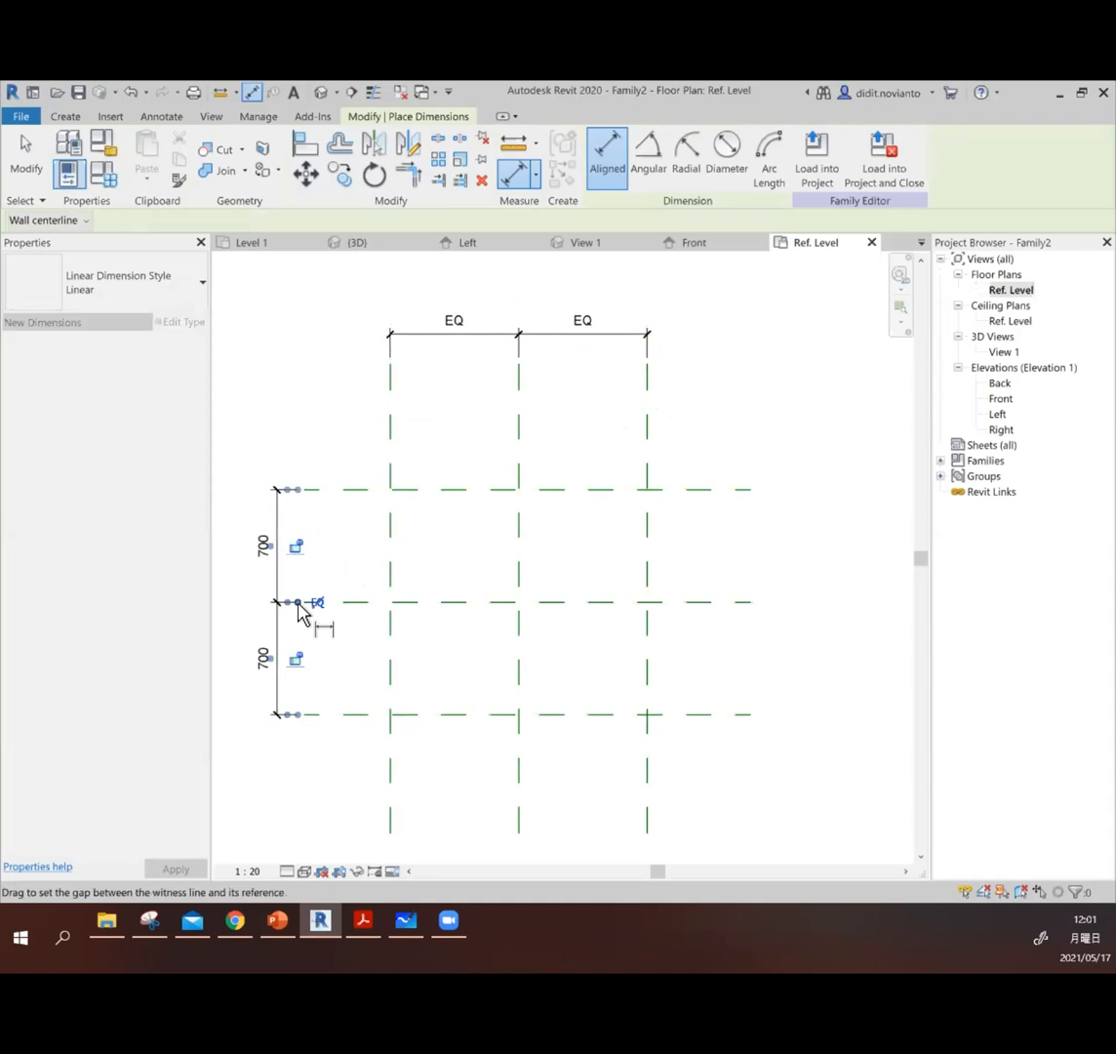
left_click(316, 602)
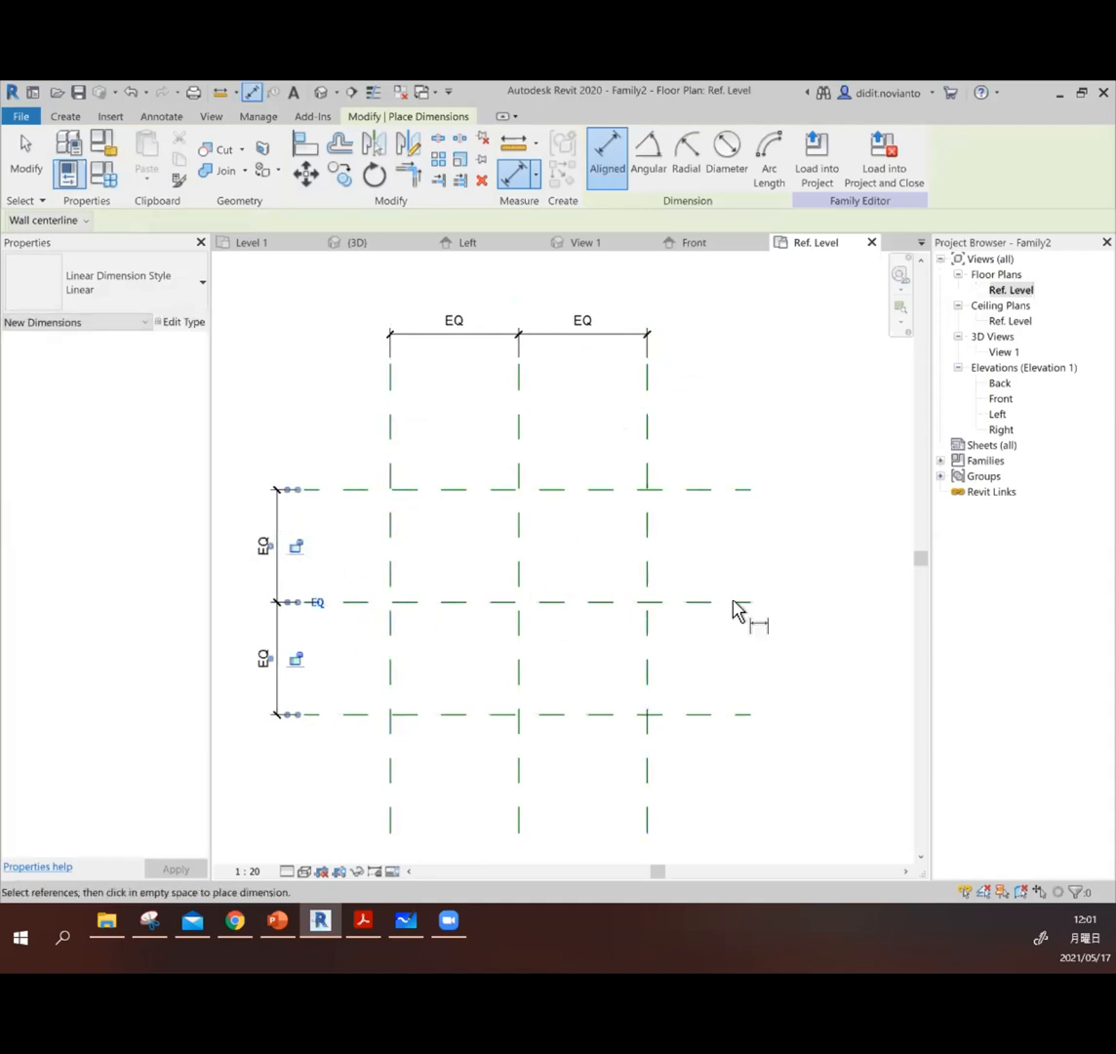
Step: Add overall aligned dimensions between the outer vertical planes and between the outer horizontal planes, outside the EQ dimensions
scroll(598, 464, "down", 1)
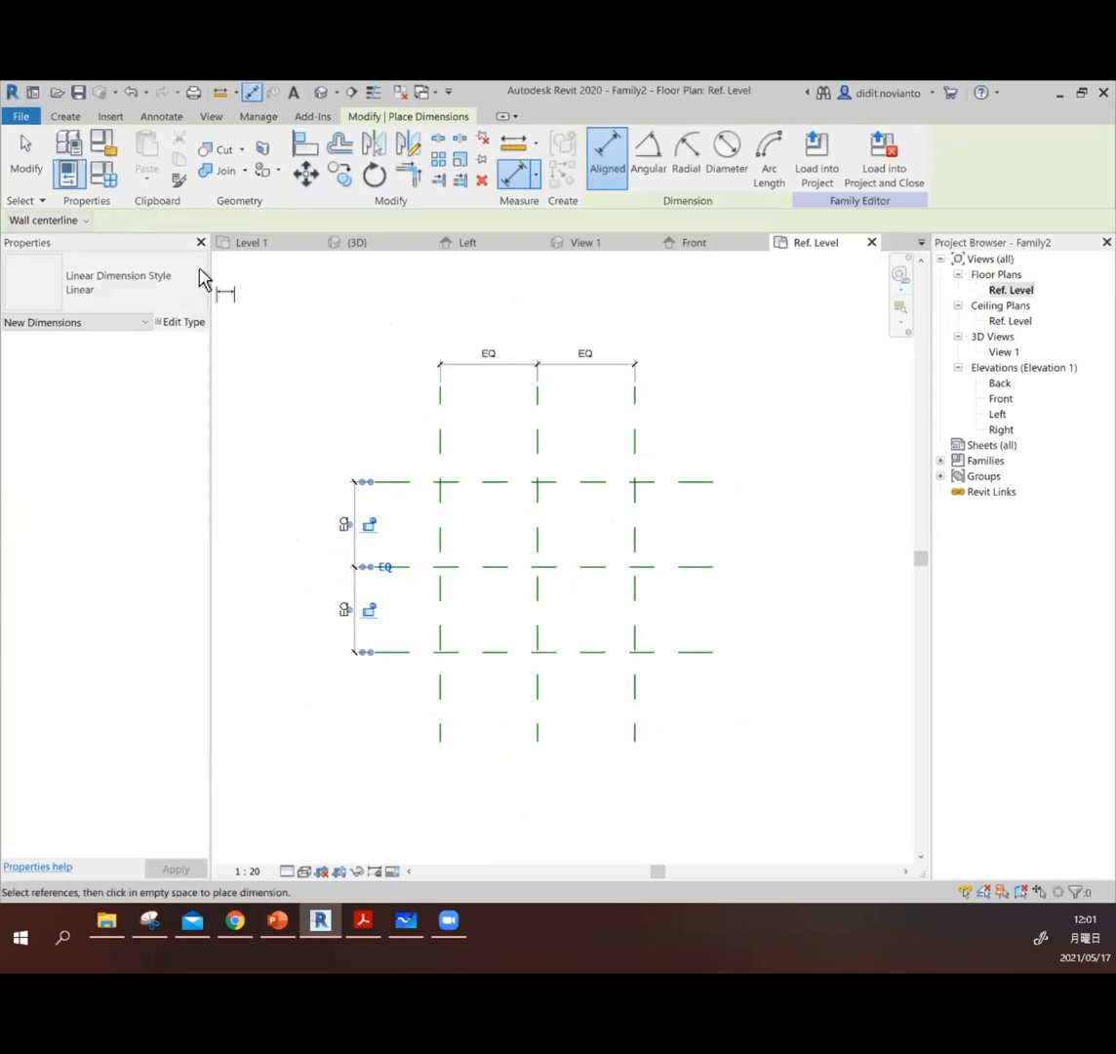
left_click(439, 400)
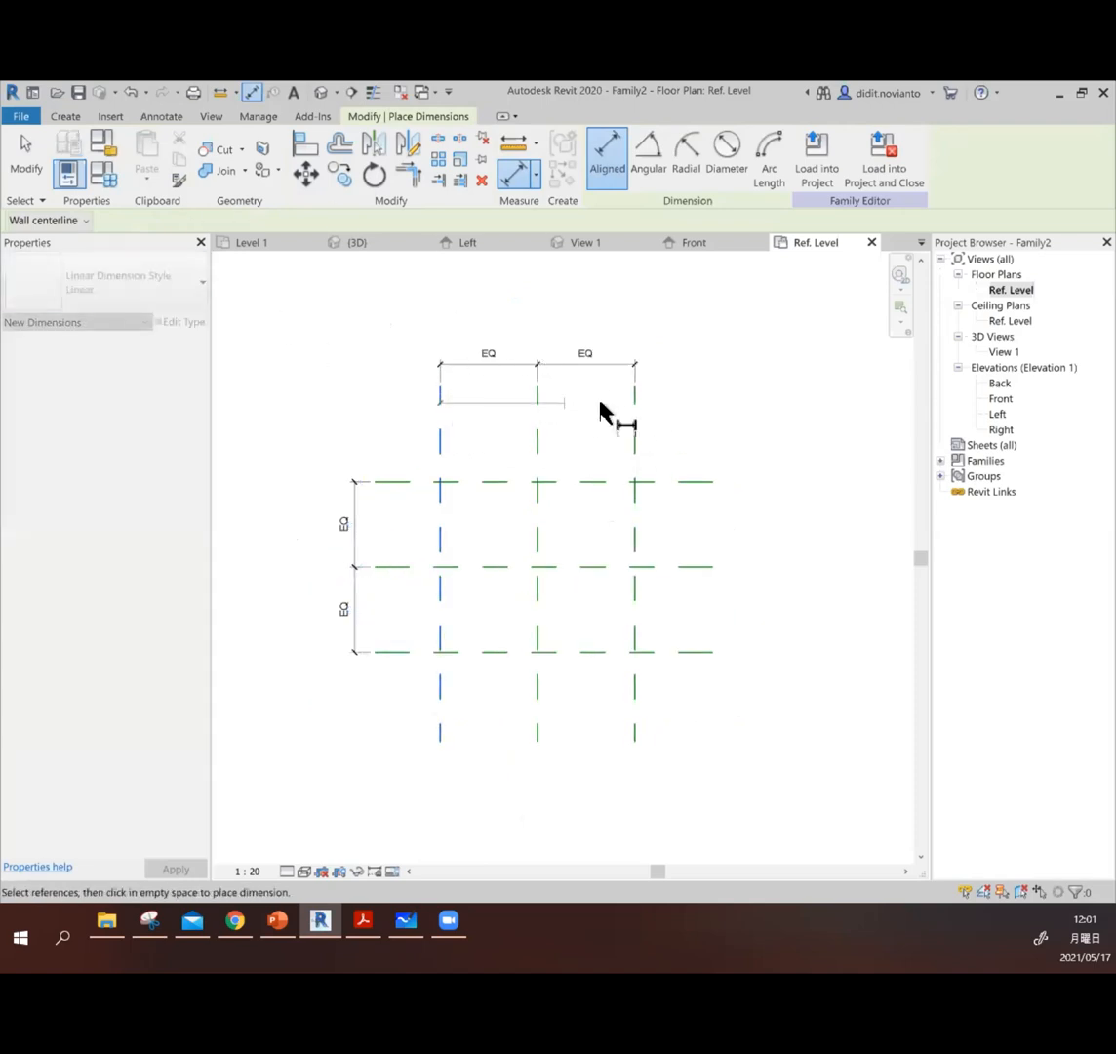
left_click(635, 403)
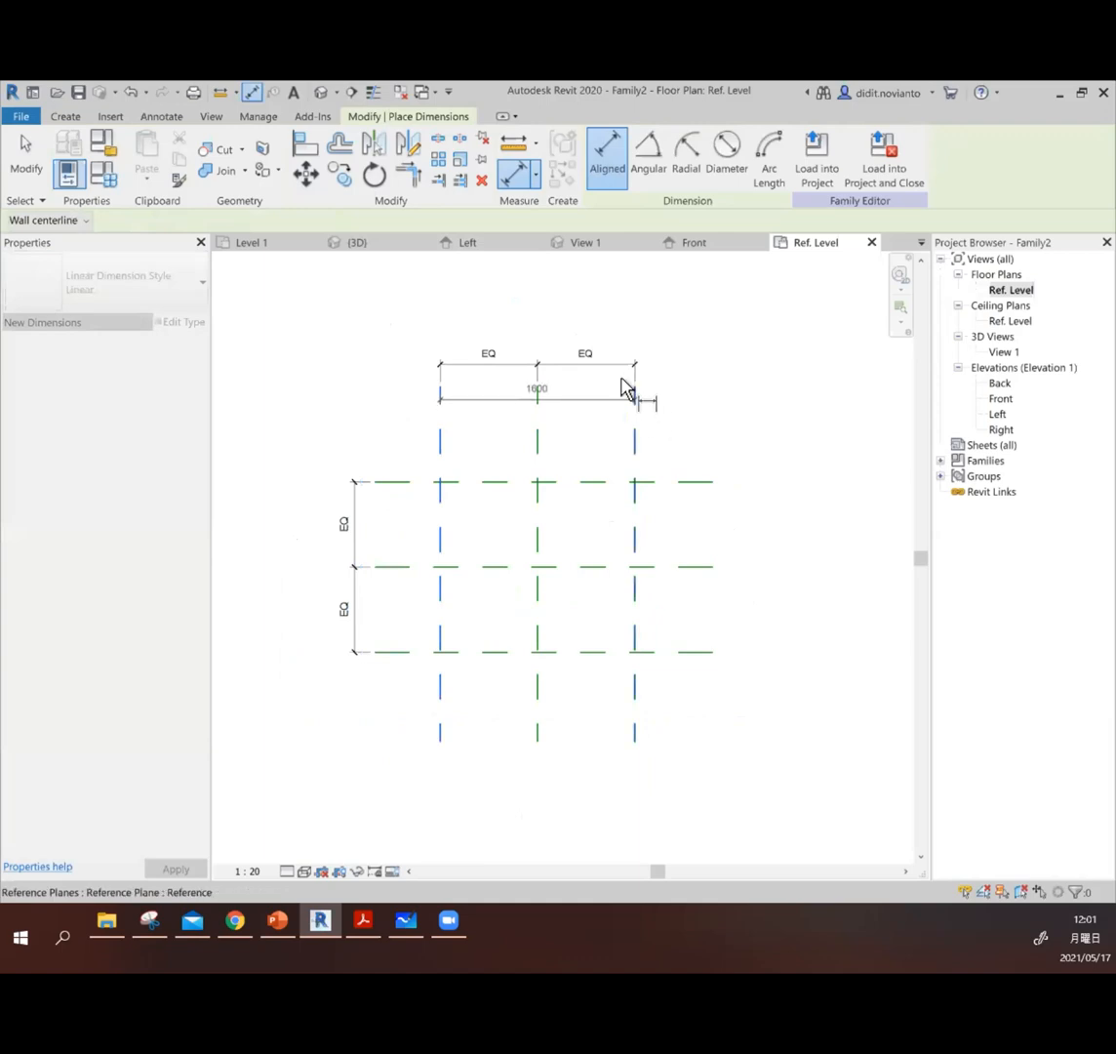
left_click(603, 332)
left_click(398, 482)
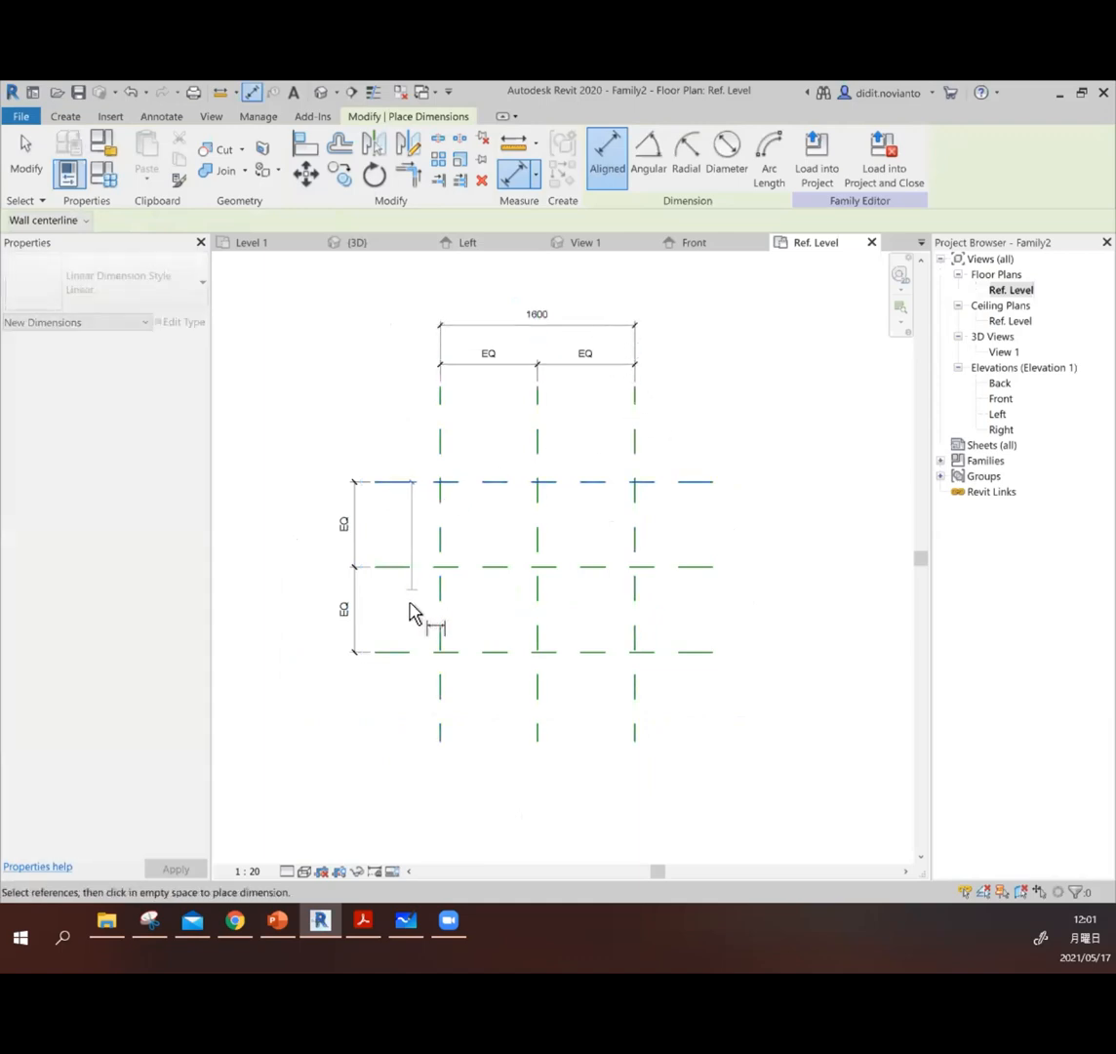
left_click(395, 652)
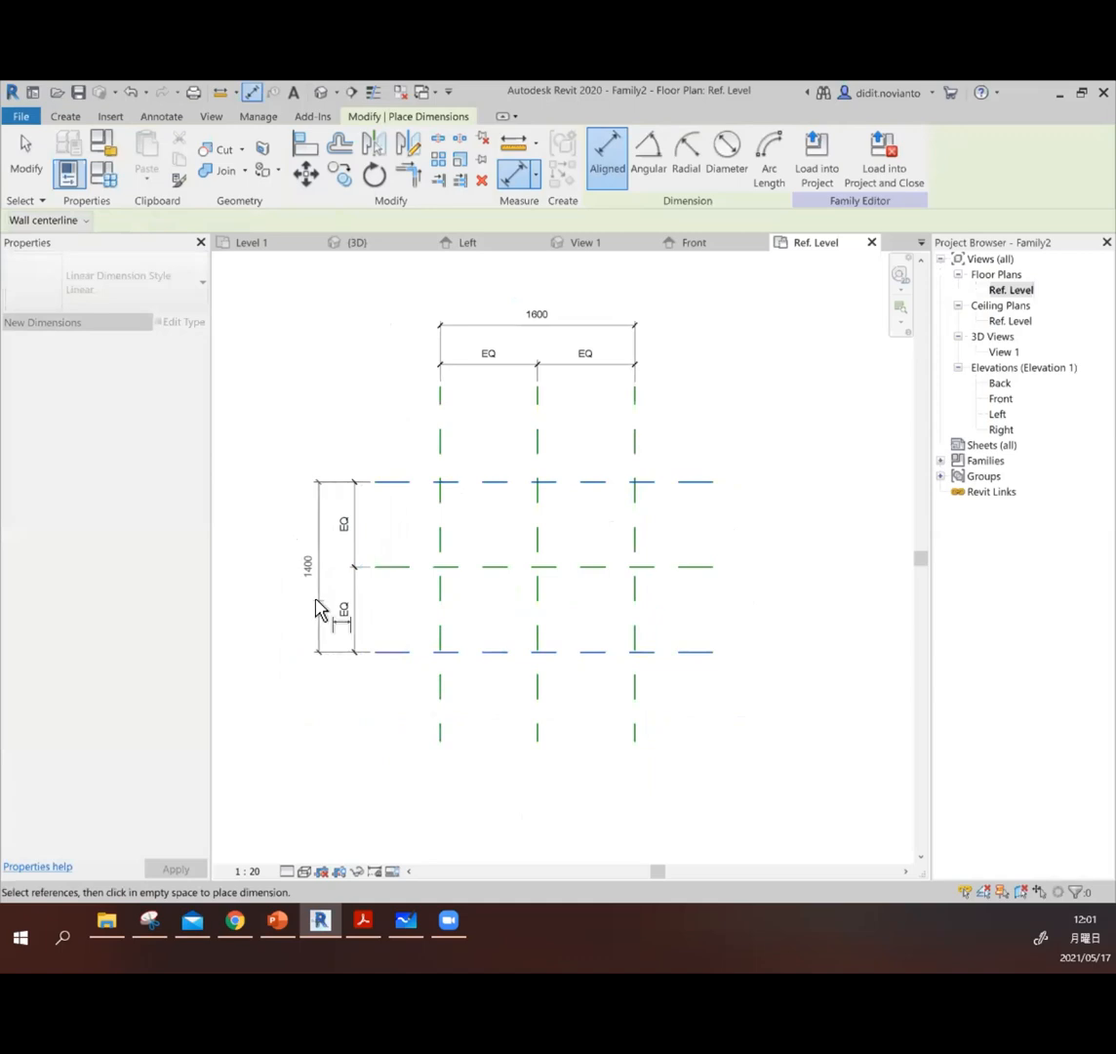
left_click(315, 610)
left_click(26, 154)
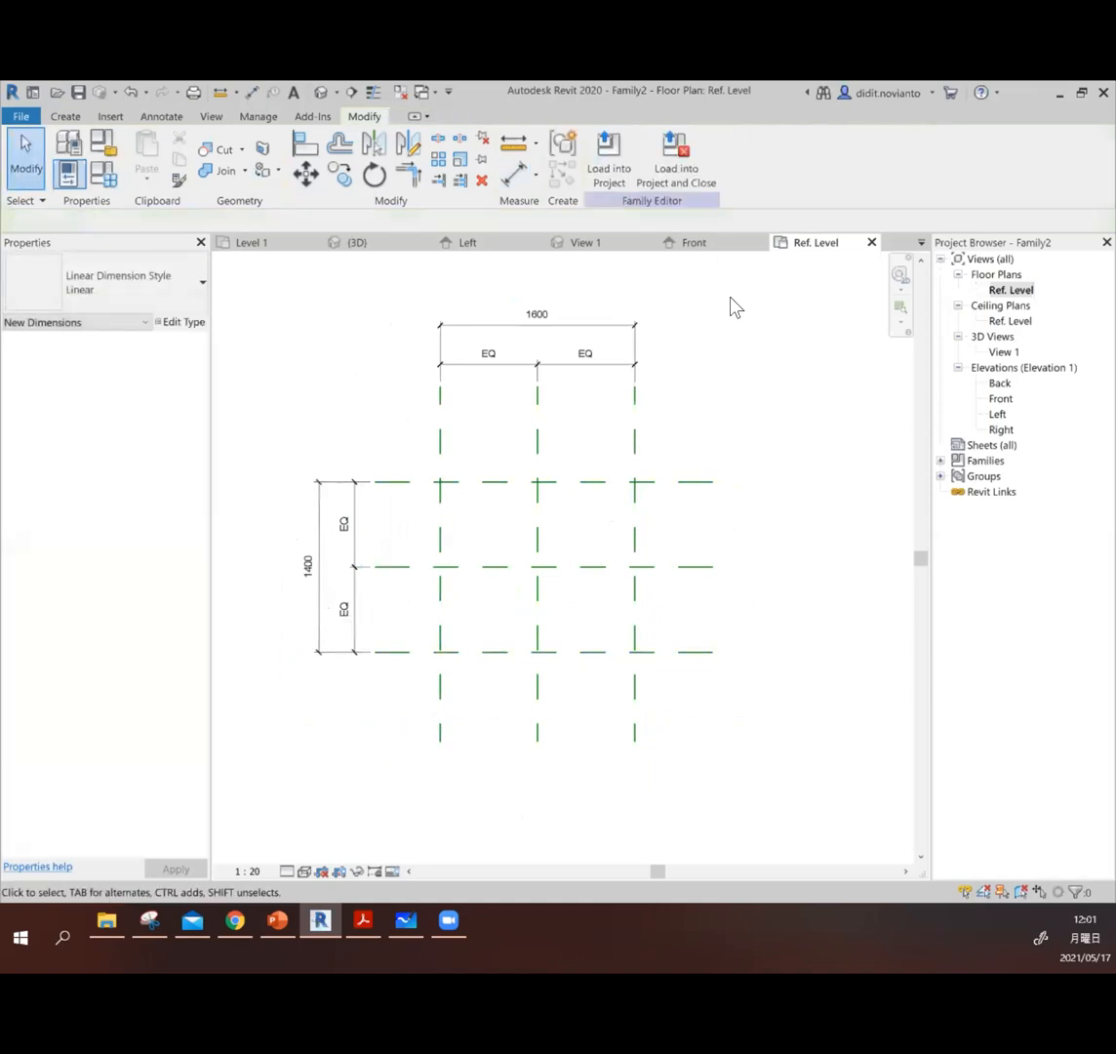
Step: Move the right outer reference plane outward and set its distance from the Center (Left/Right) plane to 1500 mm
left_click(606, 332)
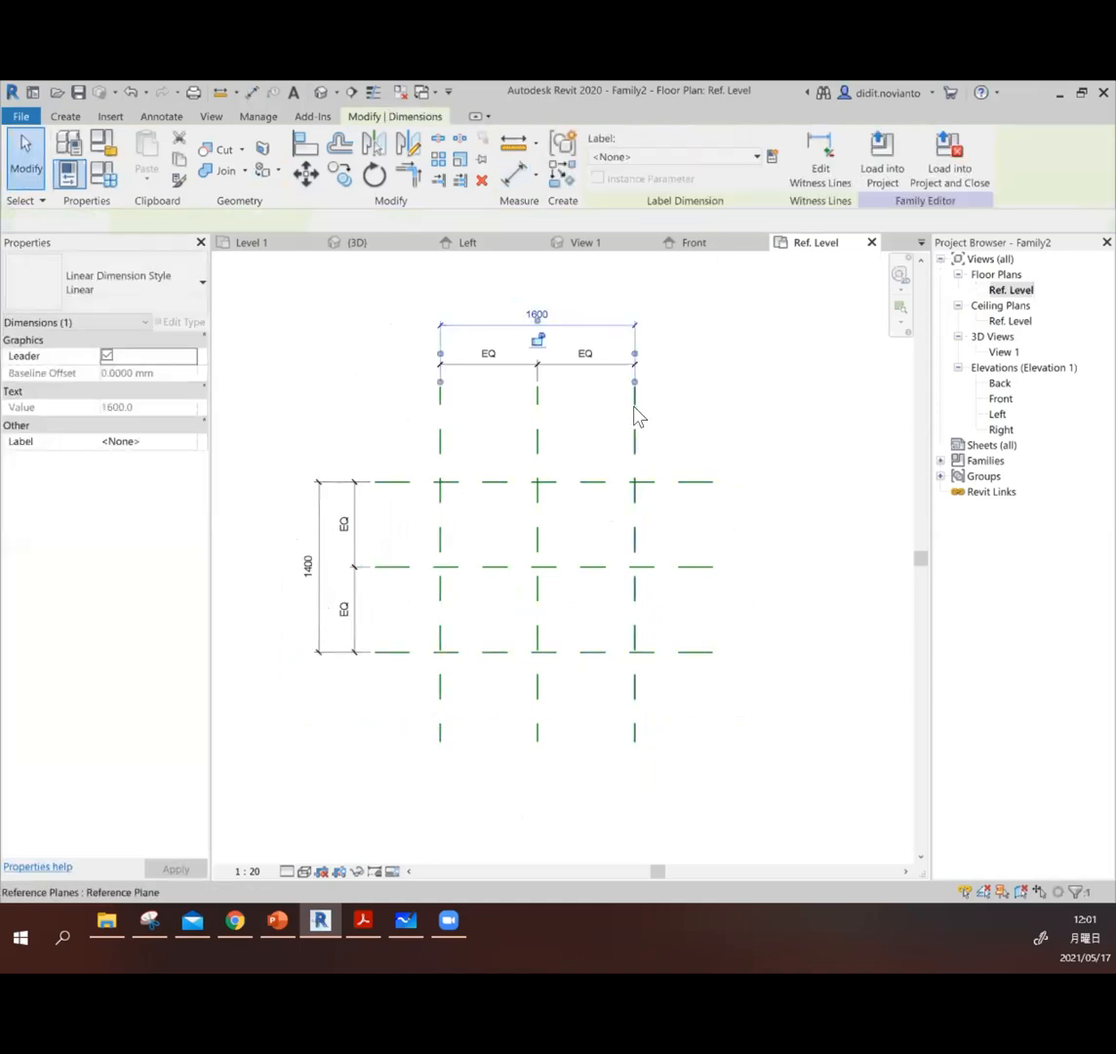
left_click(637, 415)
left_click(619, 307)
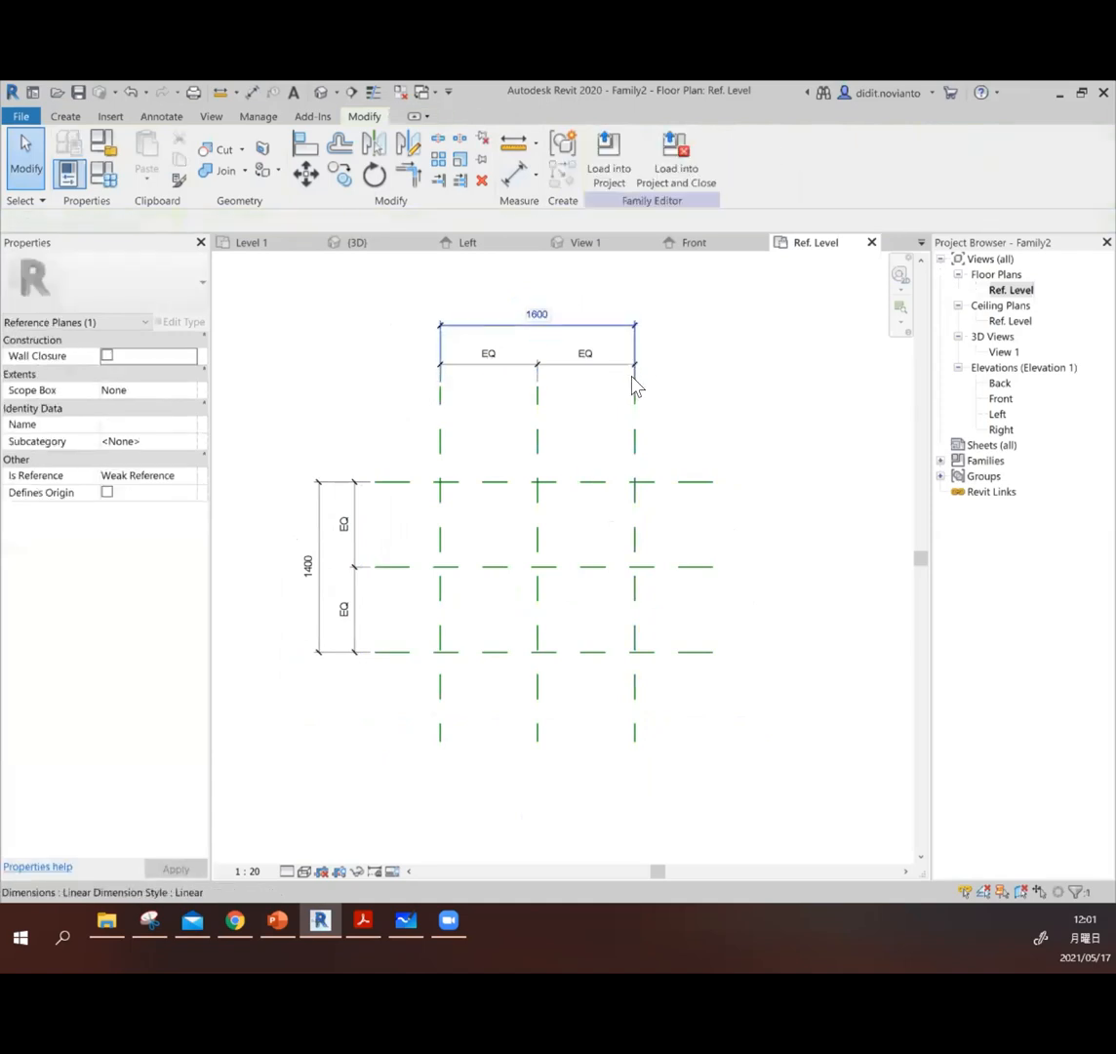
left_click(634, 404)
left_click(634, 459)
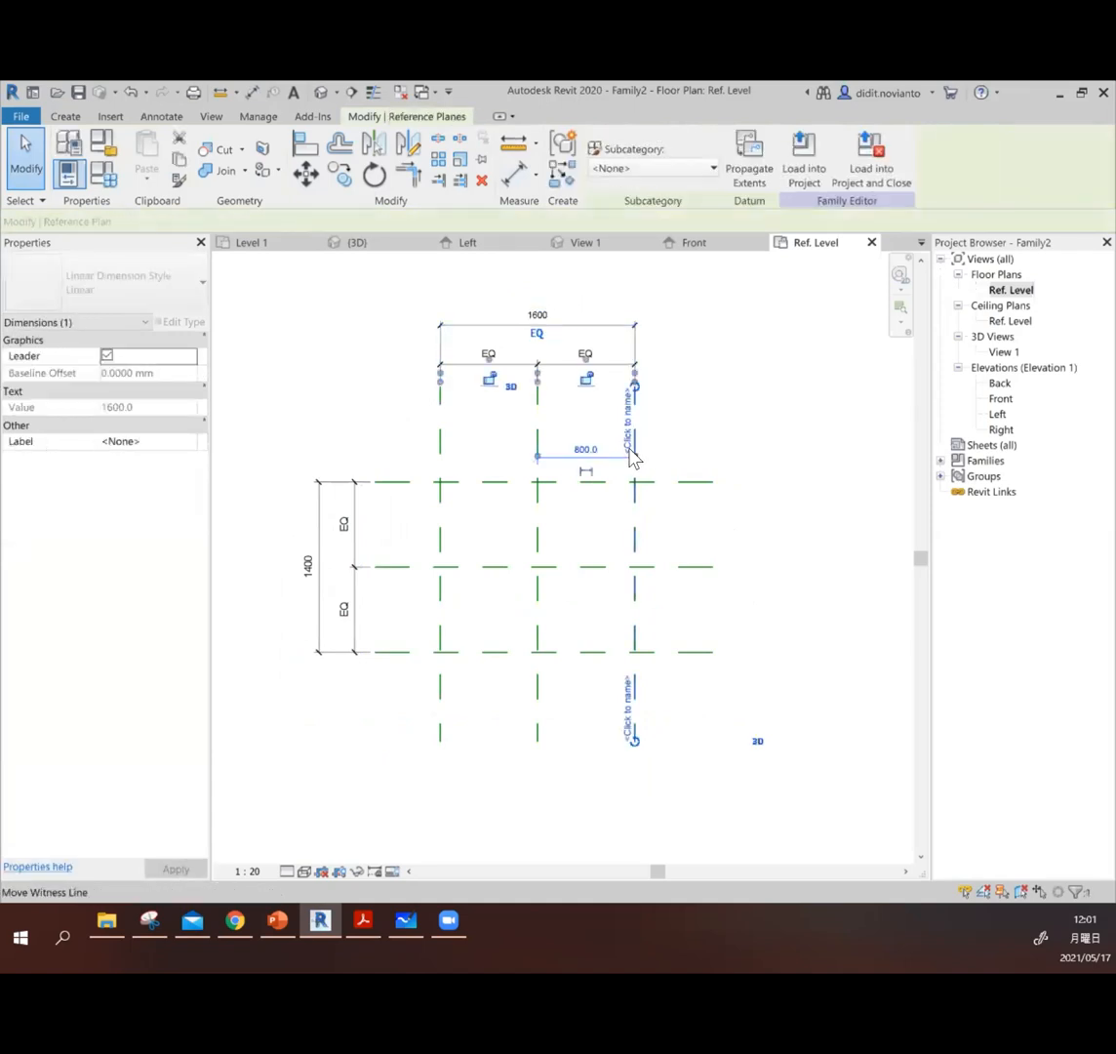
left_click(656, 469)
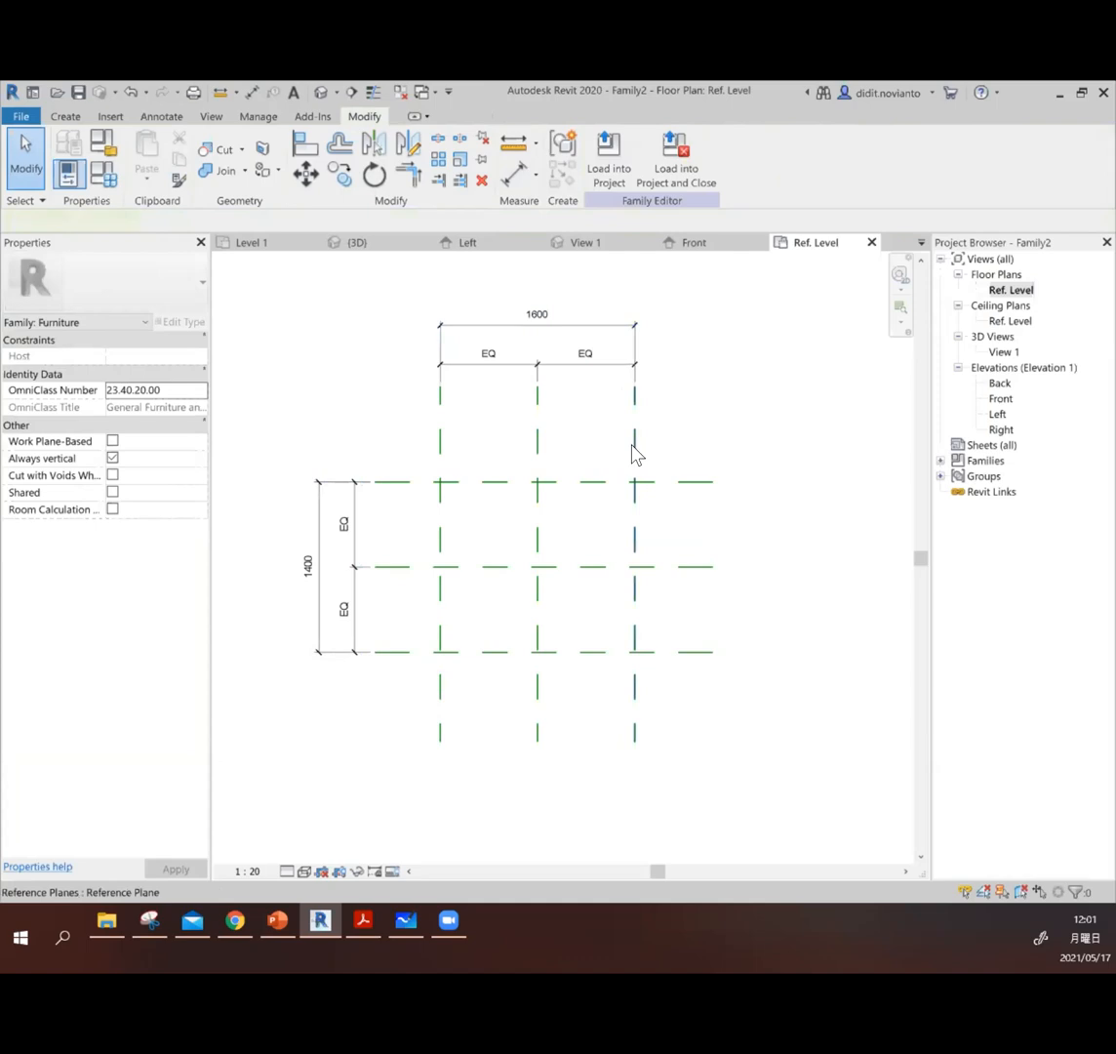
left_click(635, 454)
left_click_drag(639, 498, 683, 498)
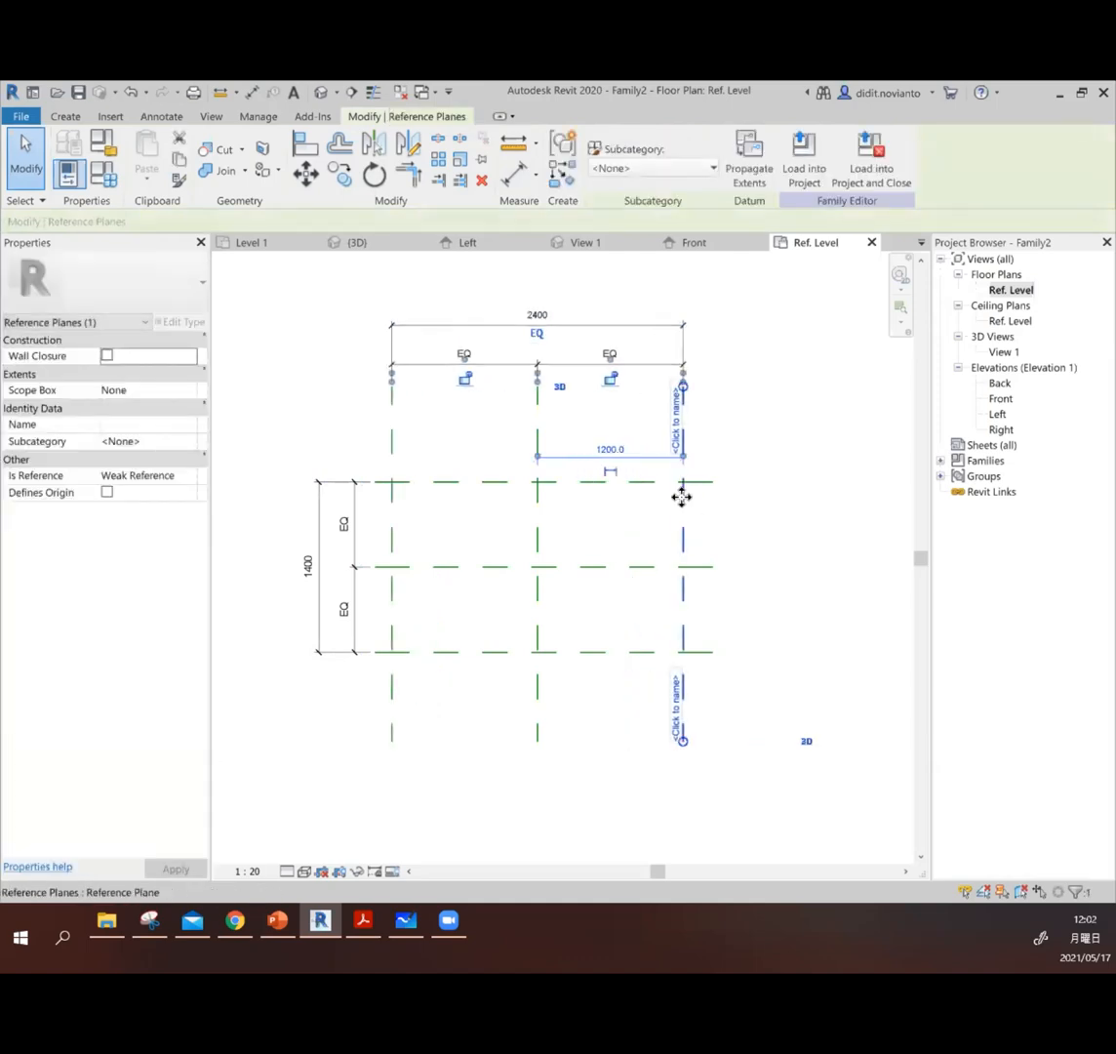
left_click(607, 450)
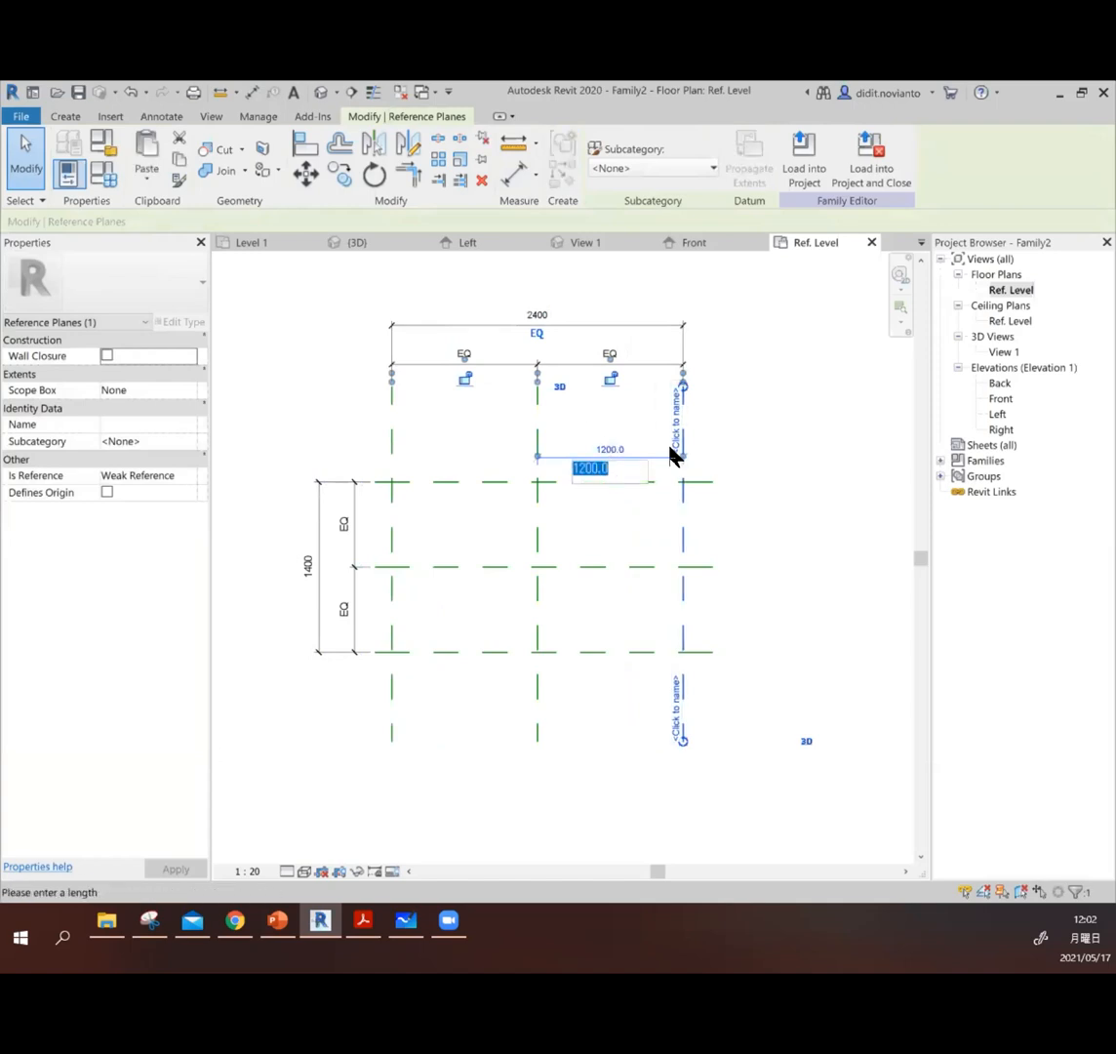
type("15")
key("Return")
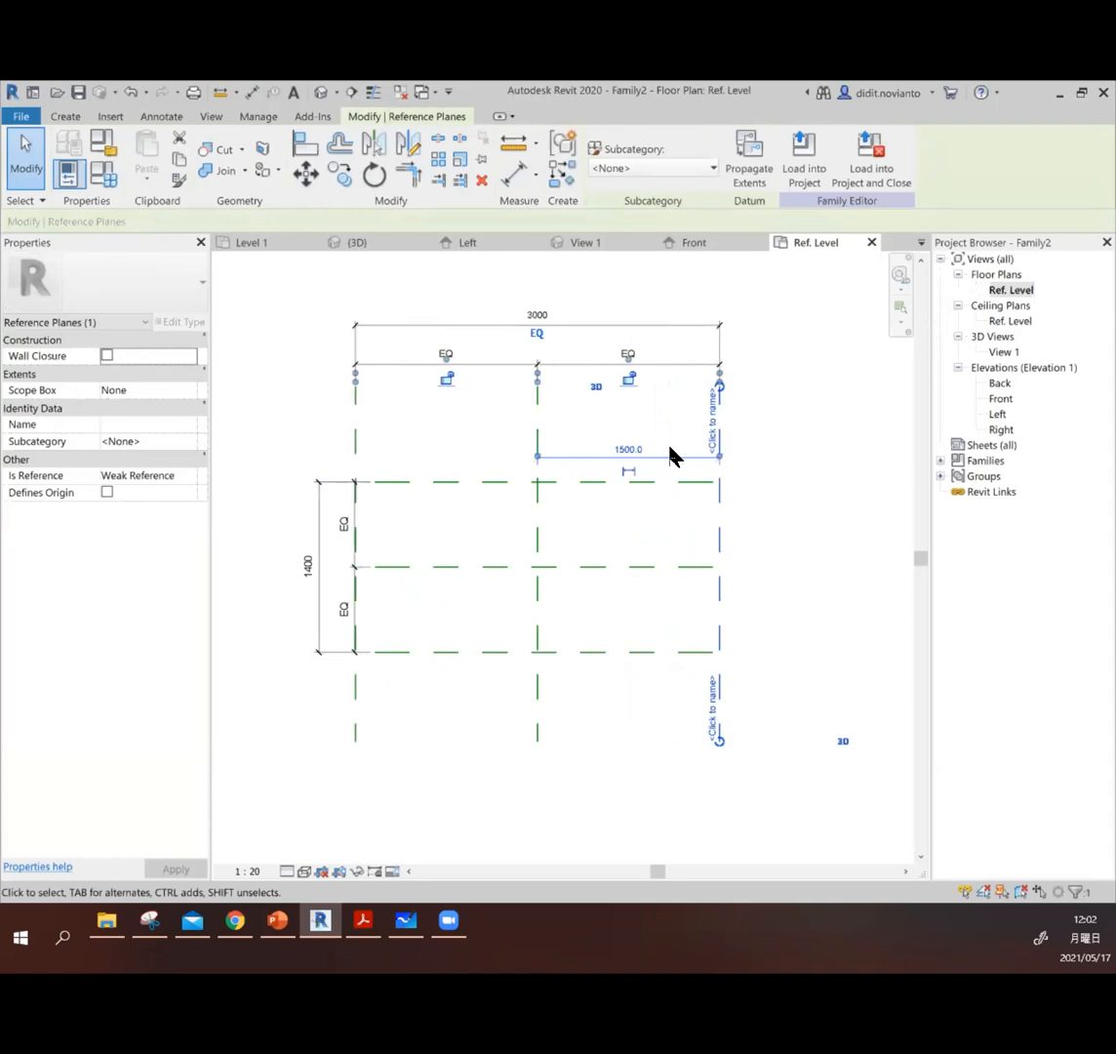
left_click(387, 482)
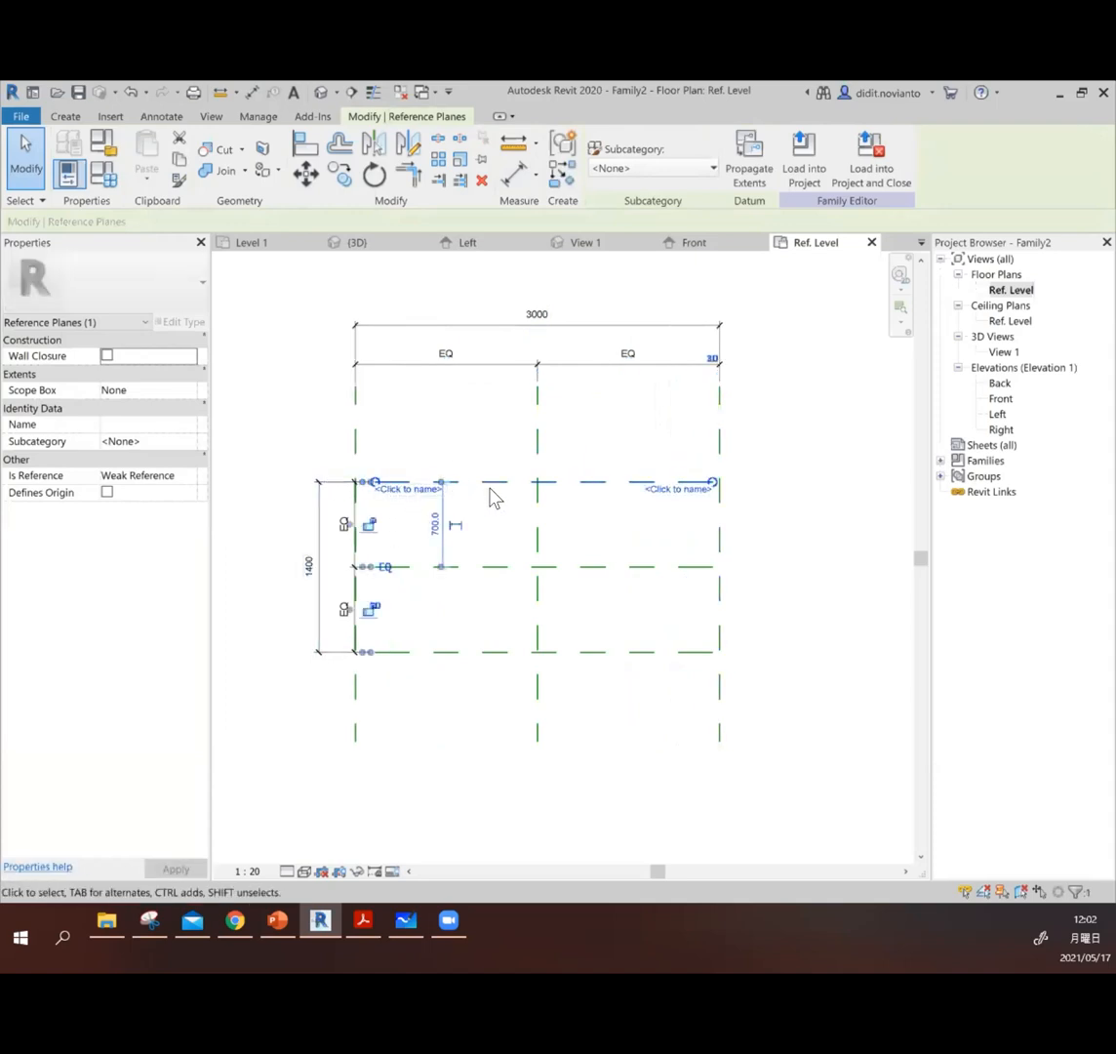
left_click(588, 390)
left_click(538, 403)
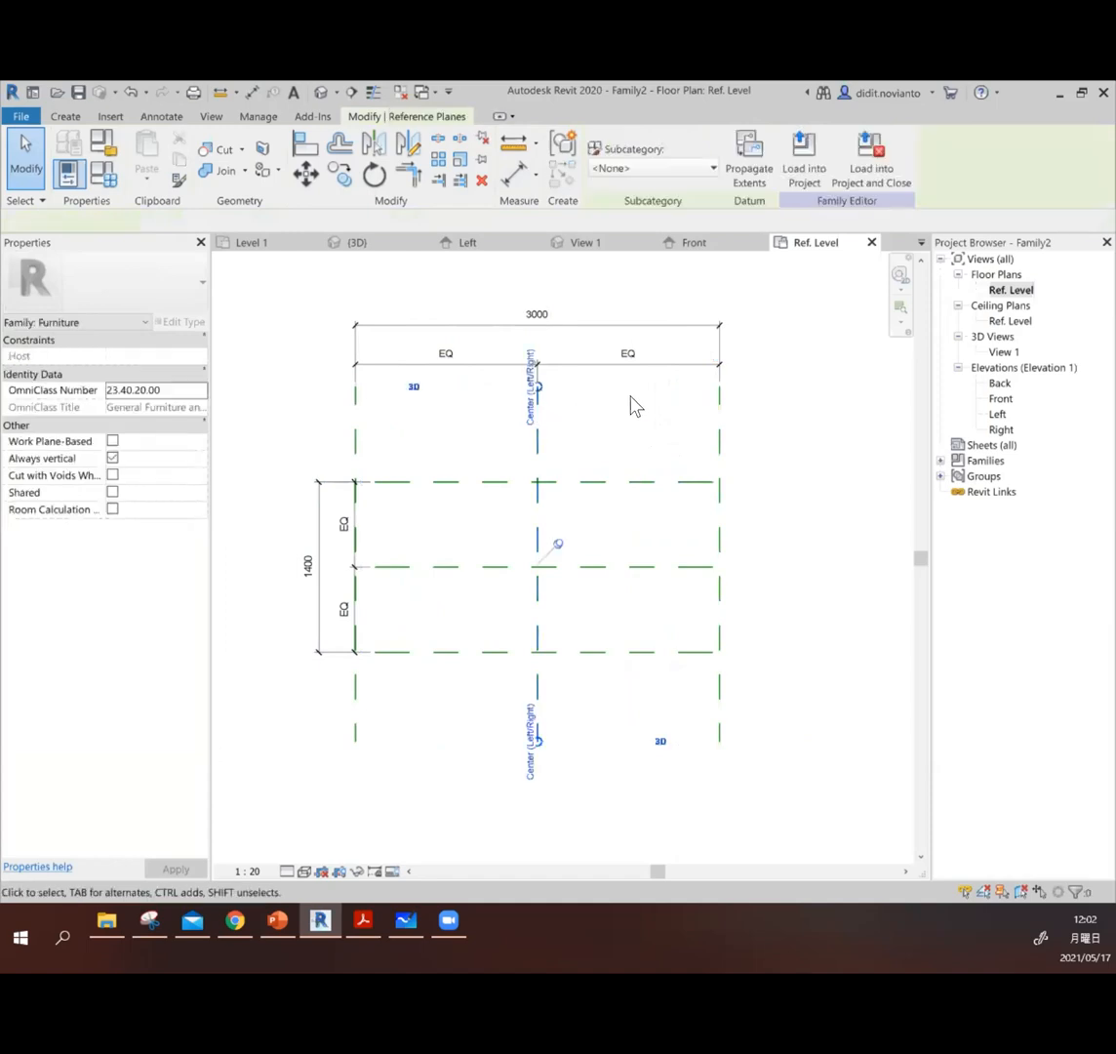
Step: Set the right outer reference plane's distance from the Center (Left/Right) plane to 1200 mm
left_click(747, 508)
left_click(732, 406)
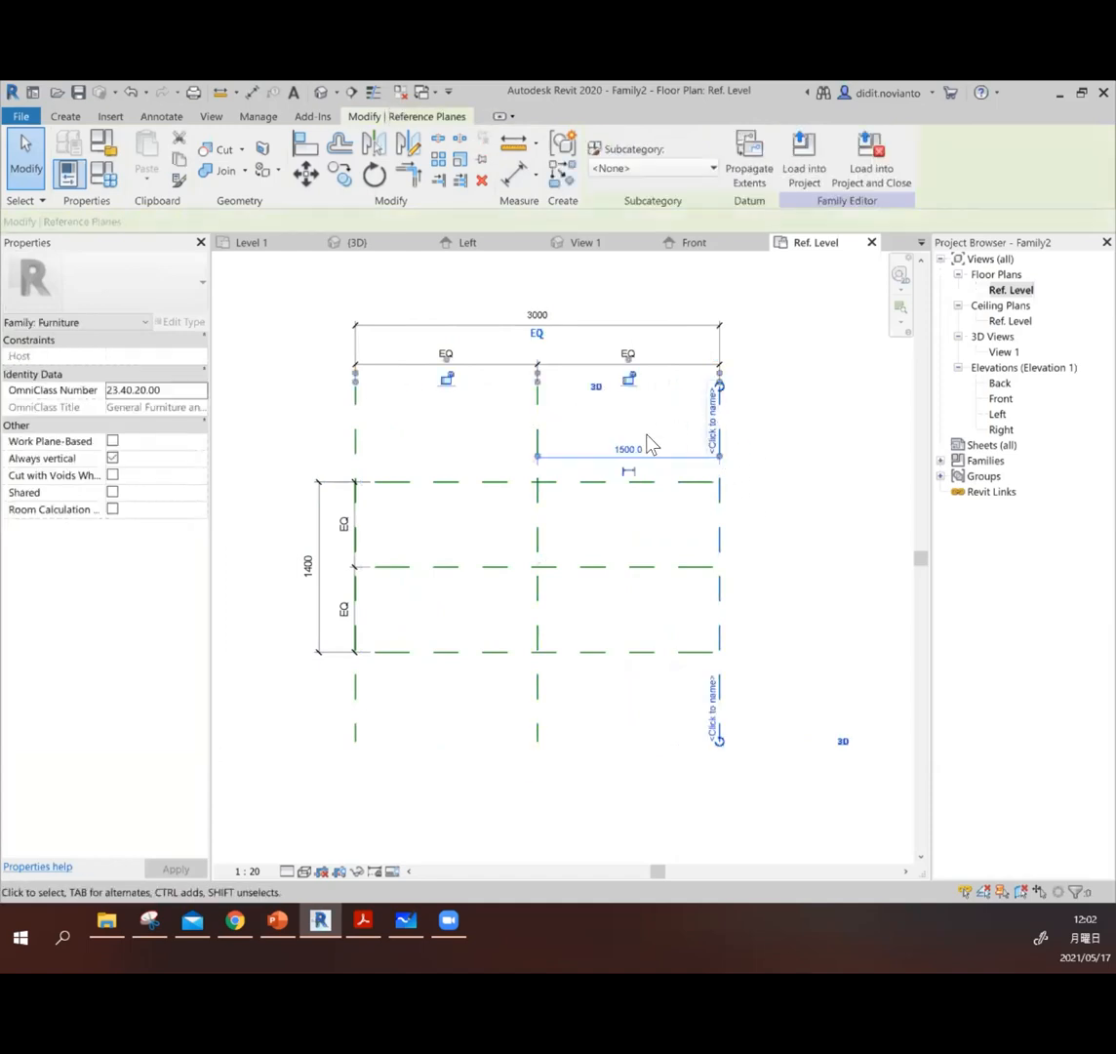
left_click(628, 449)
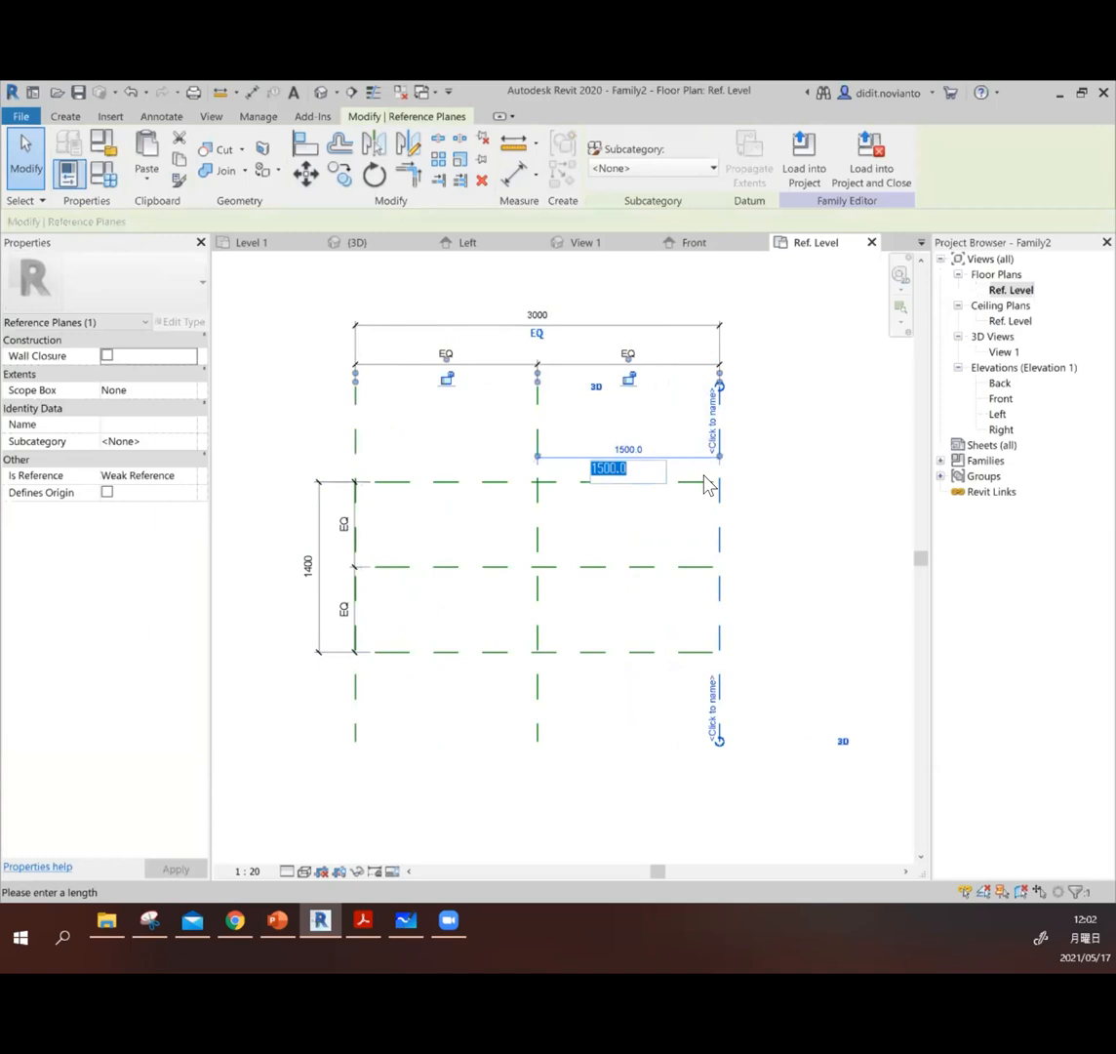
type("1200")
key("Return")
left_click(752, 430)
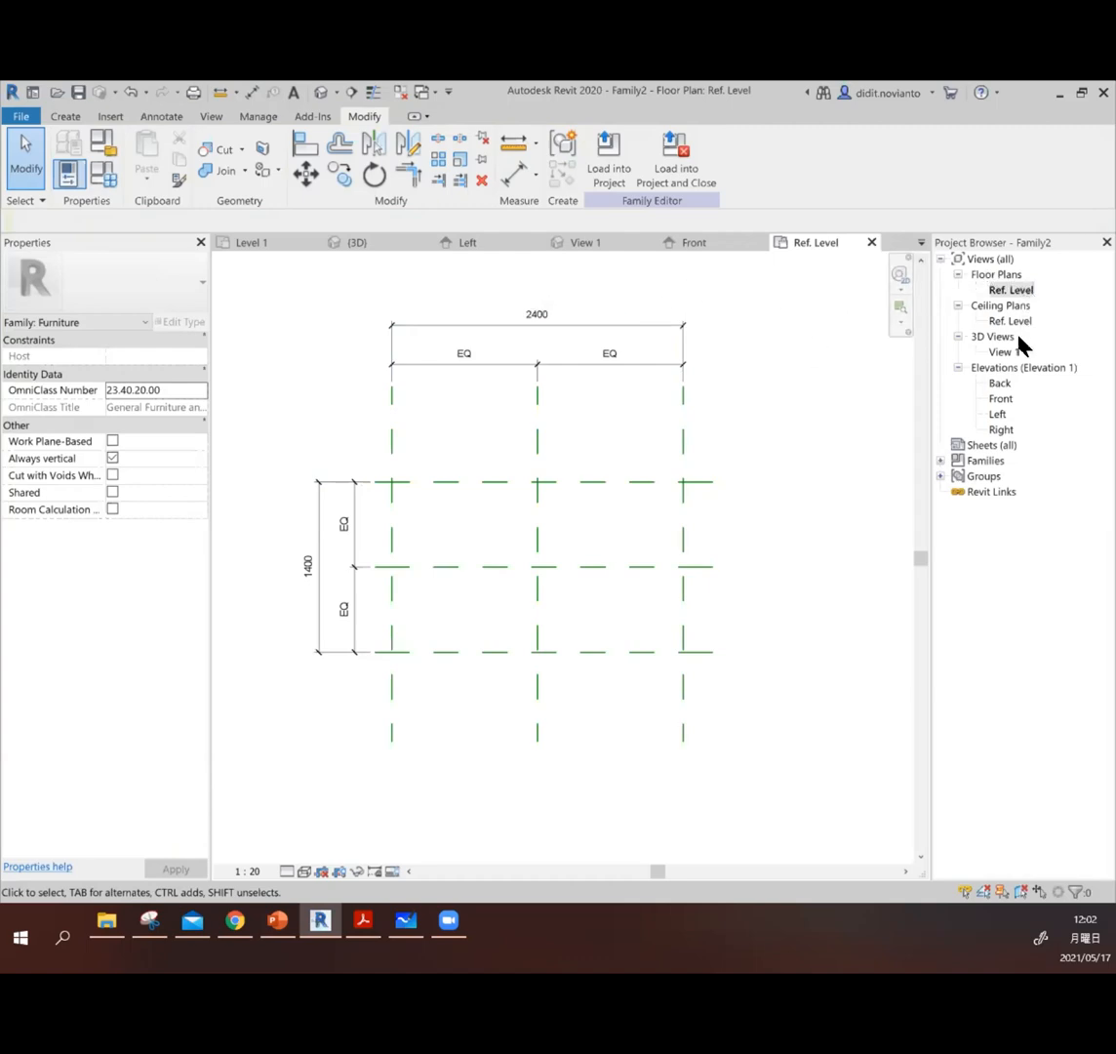
Step: Open the Front elevation view of the family
left_click(997, 389)
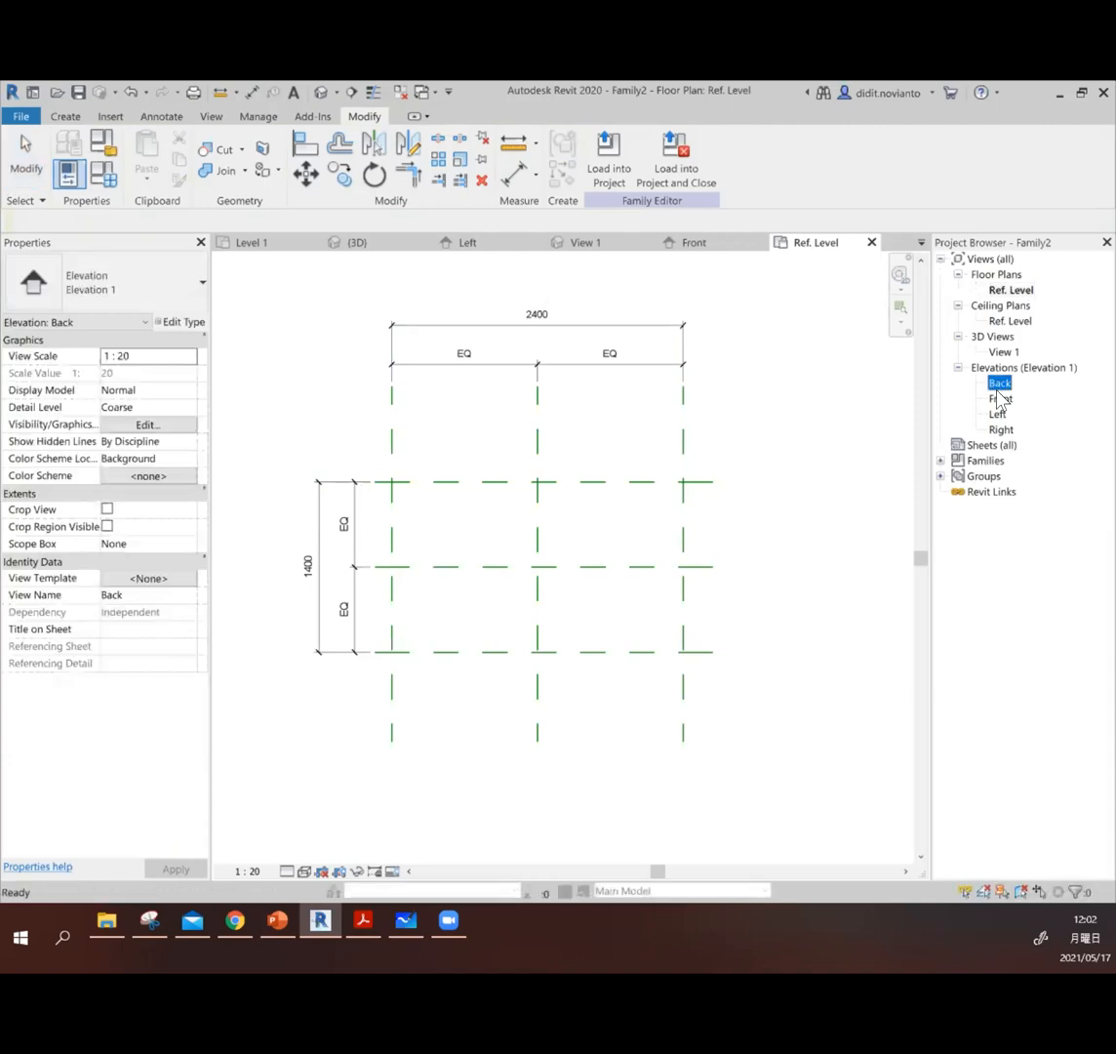
left_click(1001, 399)
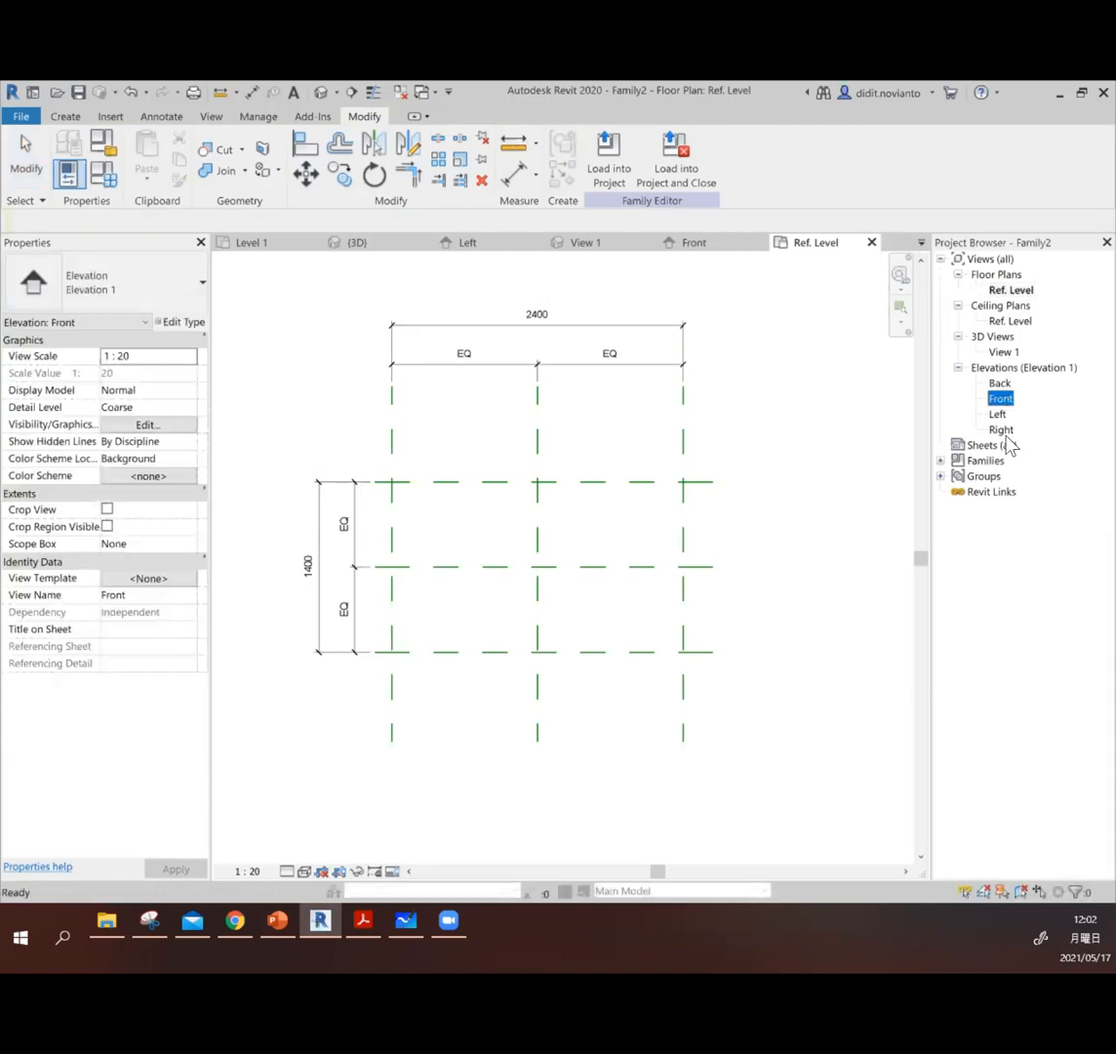
left_click(1000, 383)
left_click(1003, 399)
left_click(1001, 413)
left_click(1005, 429)
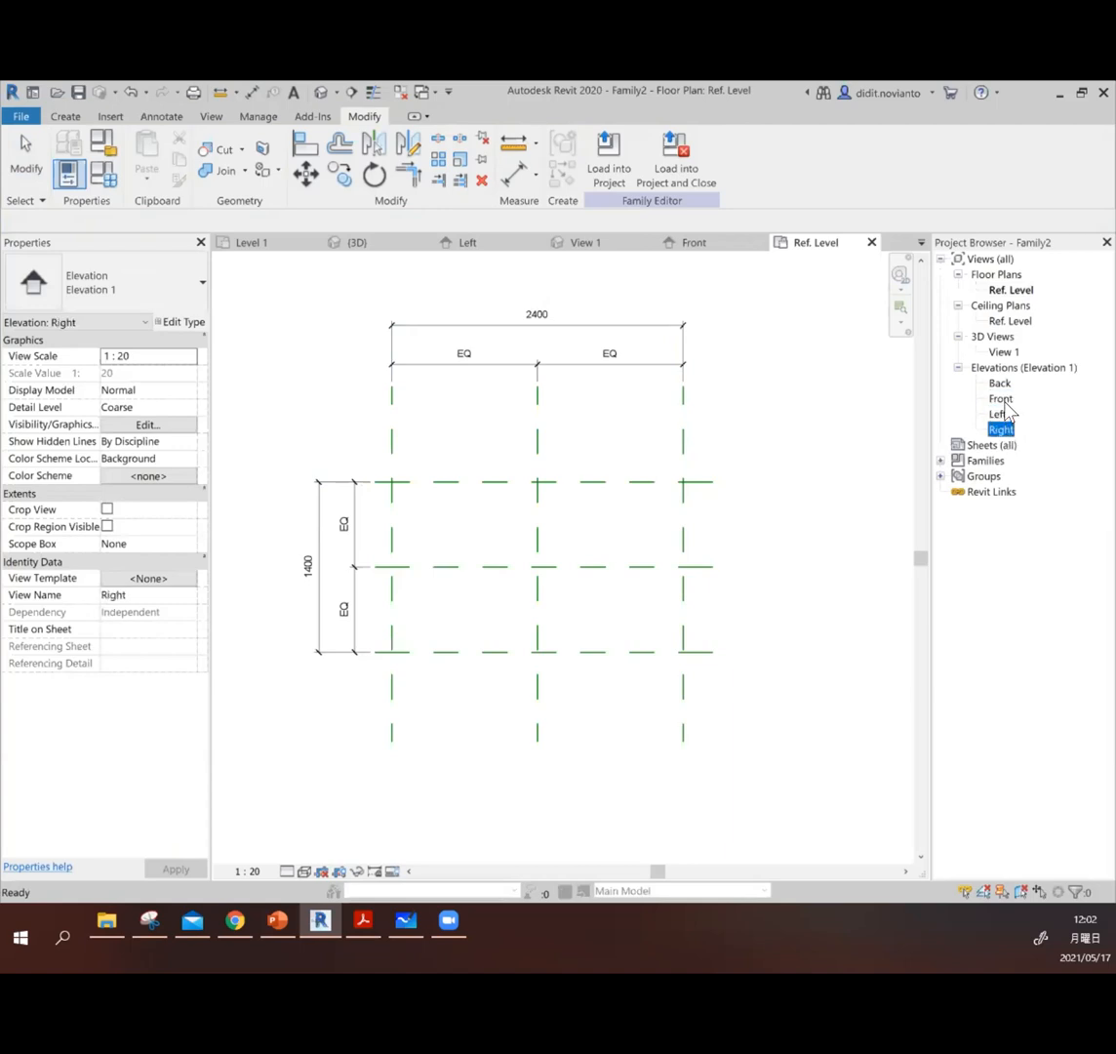
double_click(1003, 399)
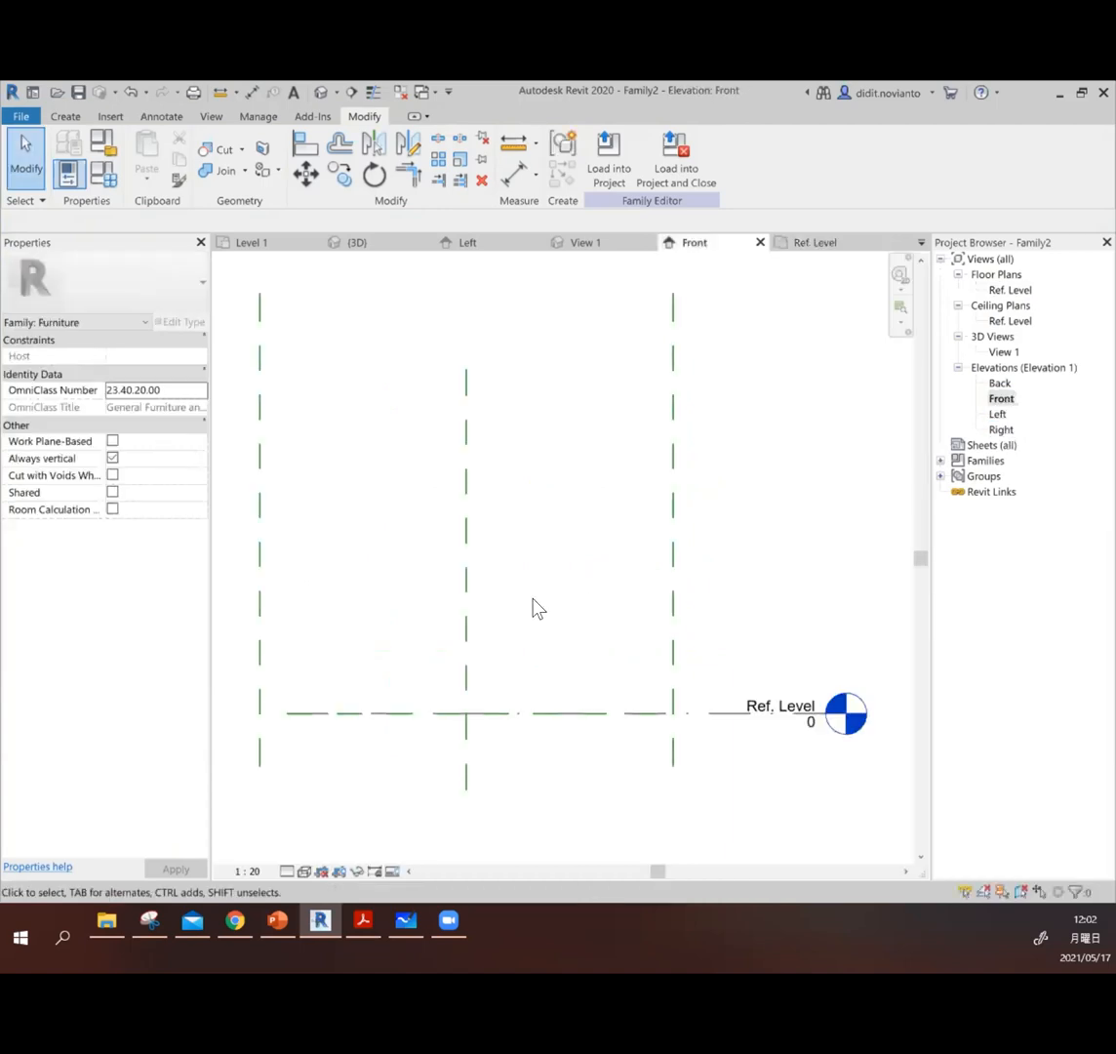
scroll(526, 598, "down", 3)
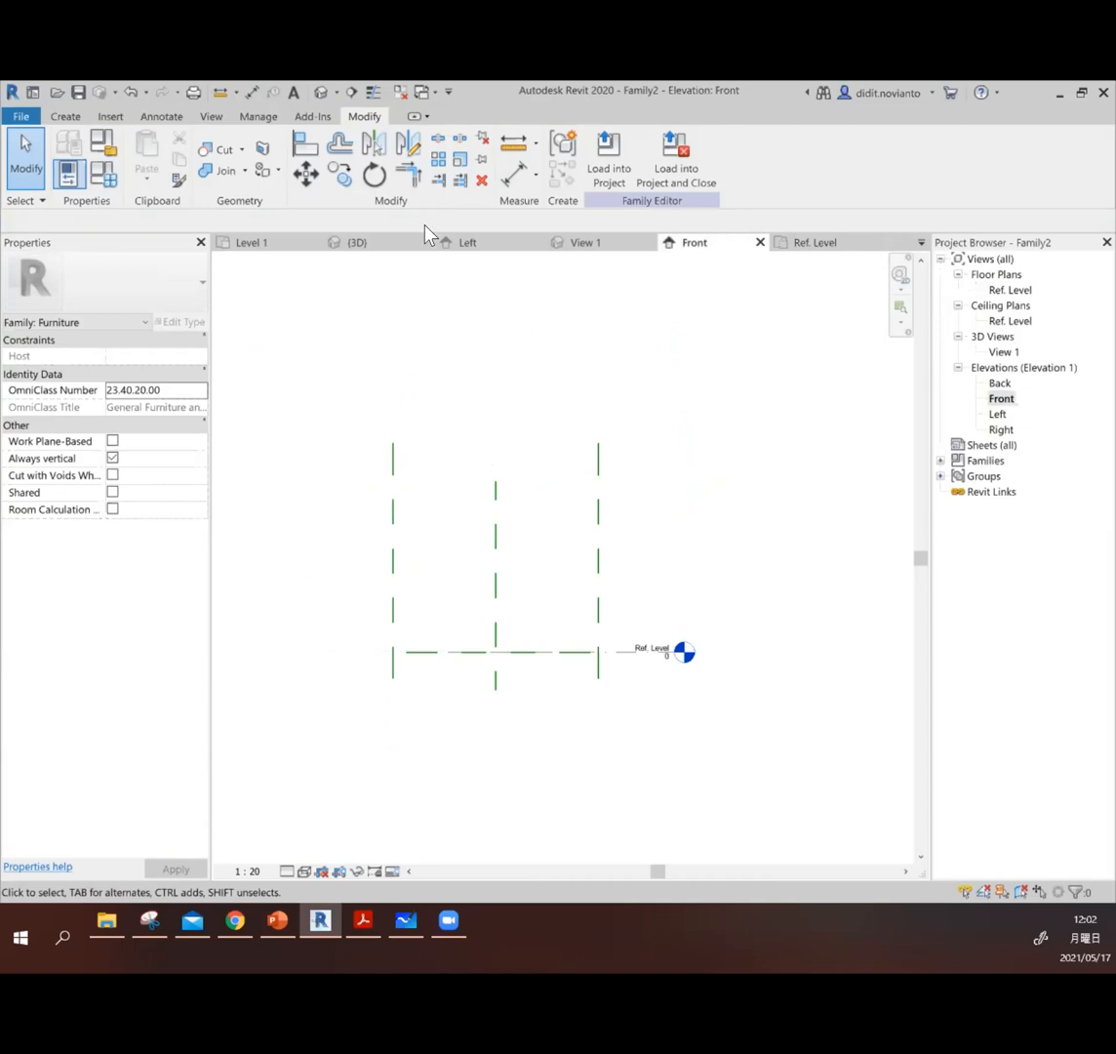
Step: Draw two horizontal reference planes across the vertical planes, about 600 mm and about 1400 mm above Ref. Level
left_click(65, 115)
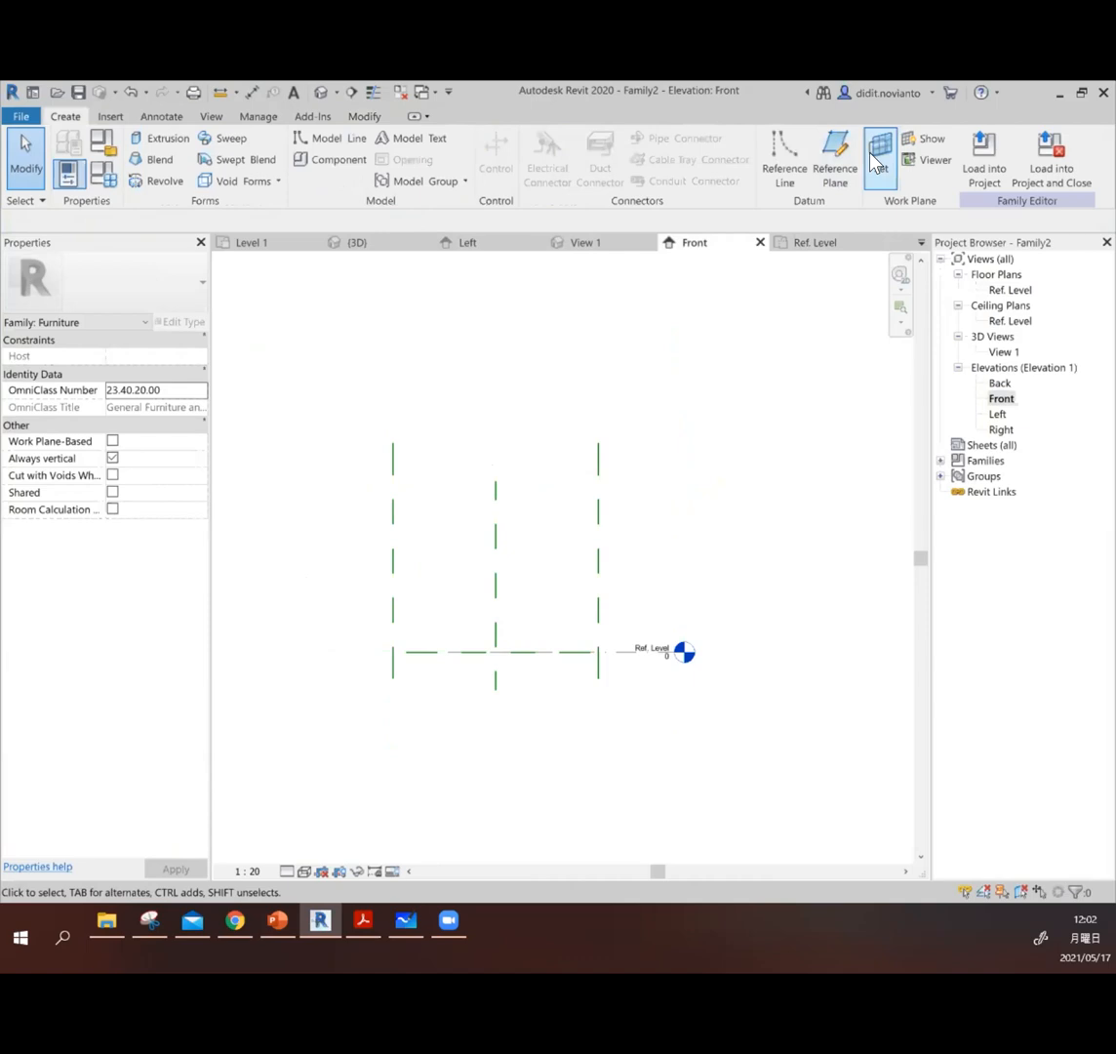
left_click(841, 171)
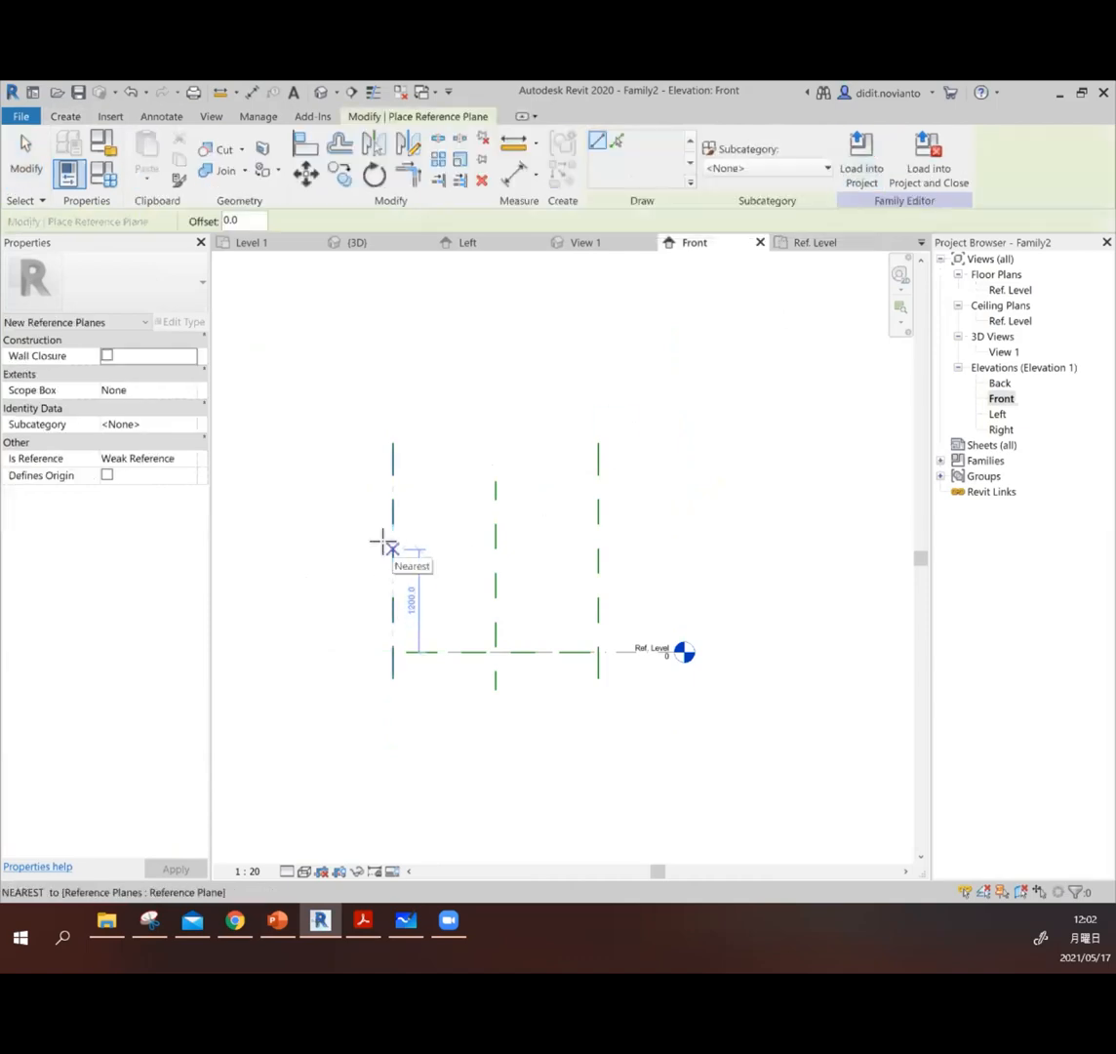
left_click(383, 590)
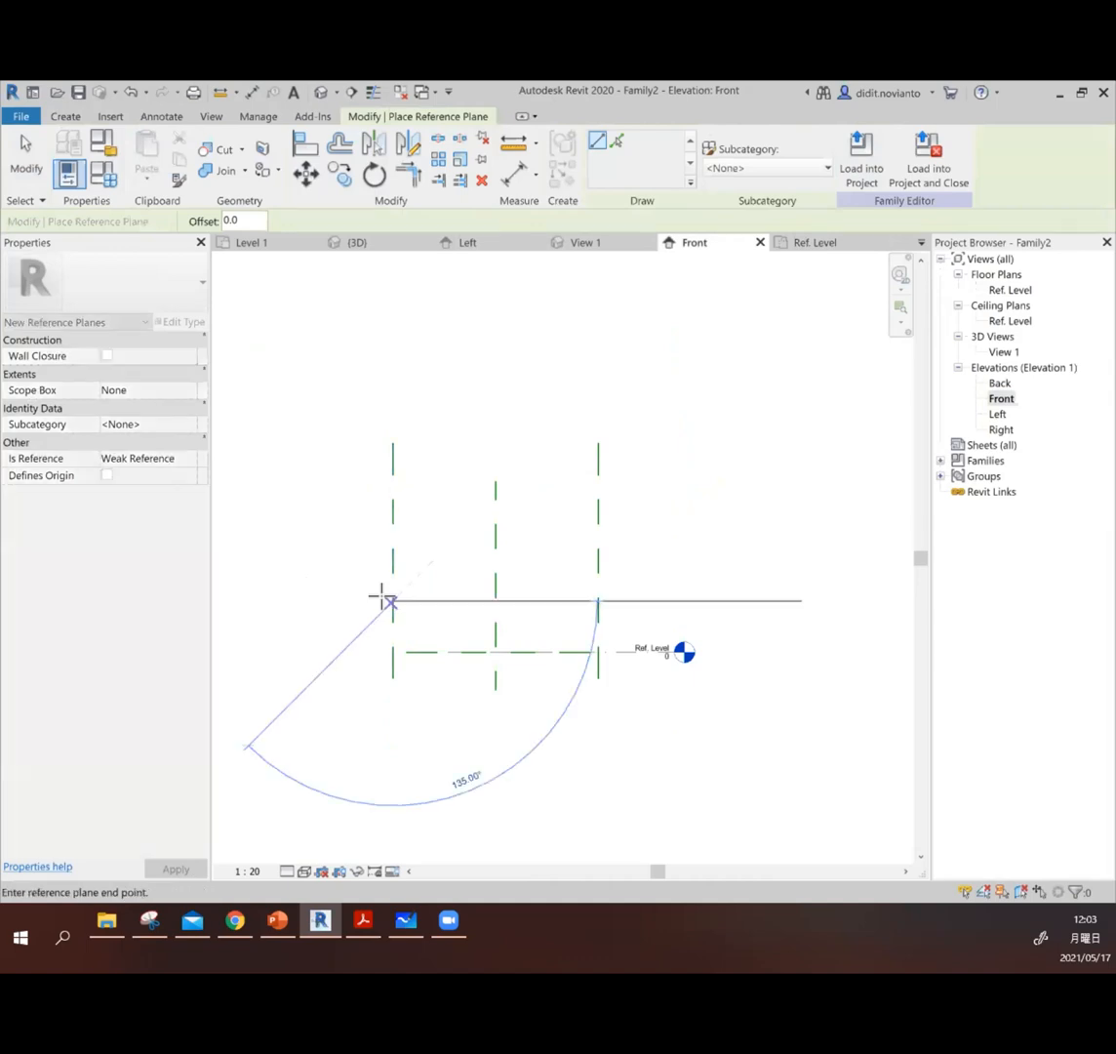
left_click(646, 599)
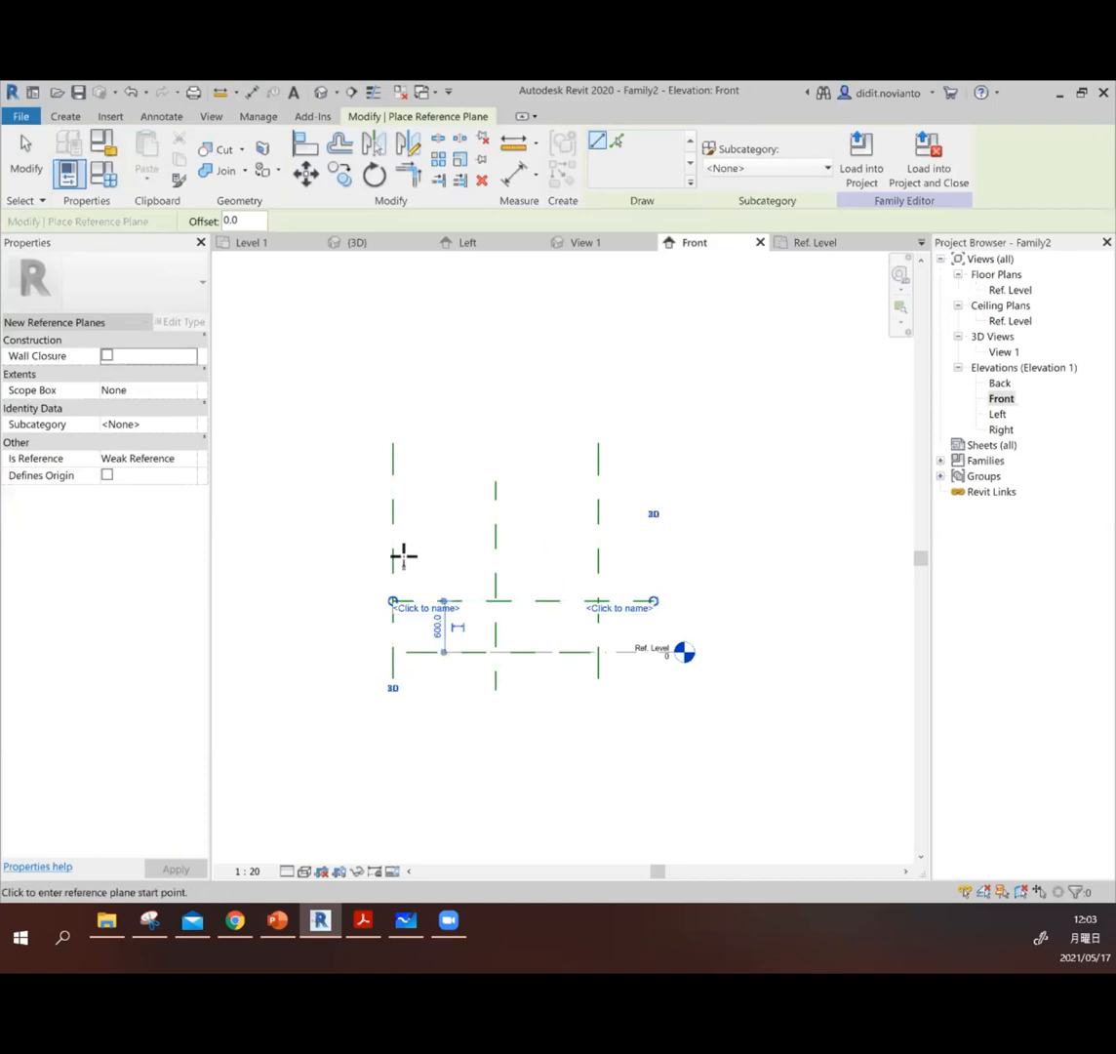
left_click(382, 519)
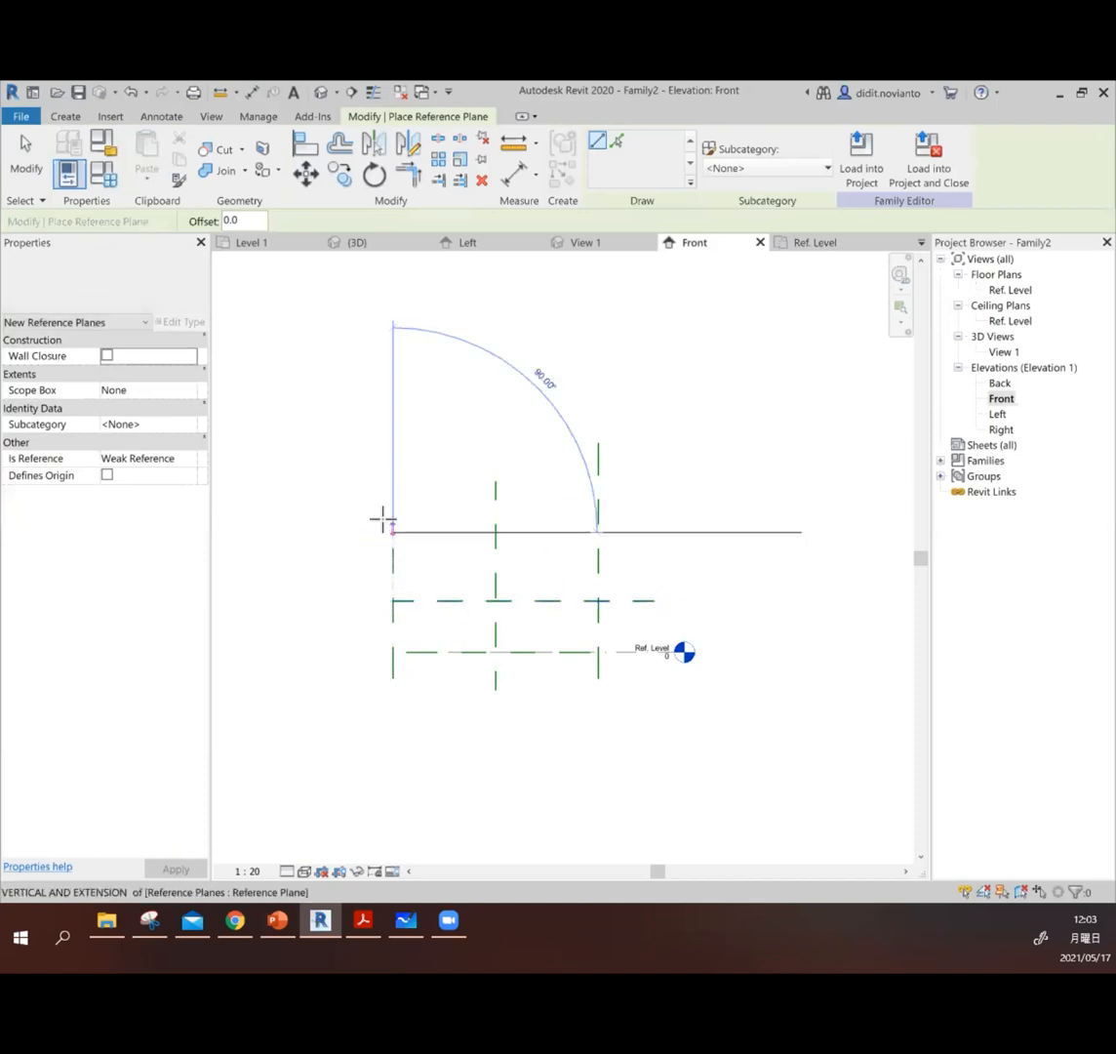
left_click(649, 532)
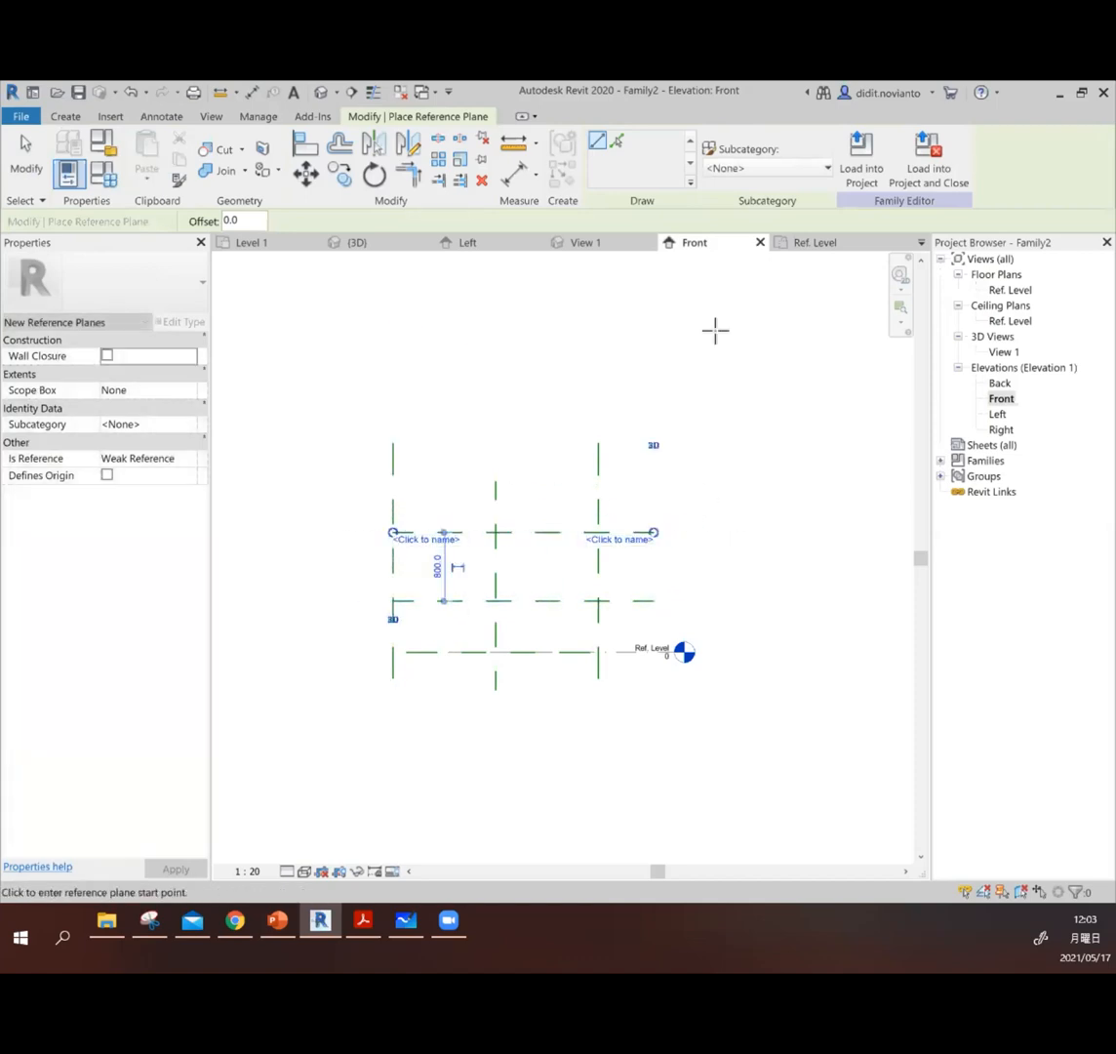
left_click(22, 162)
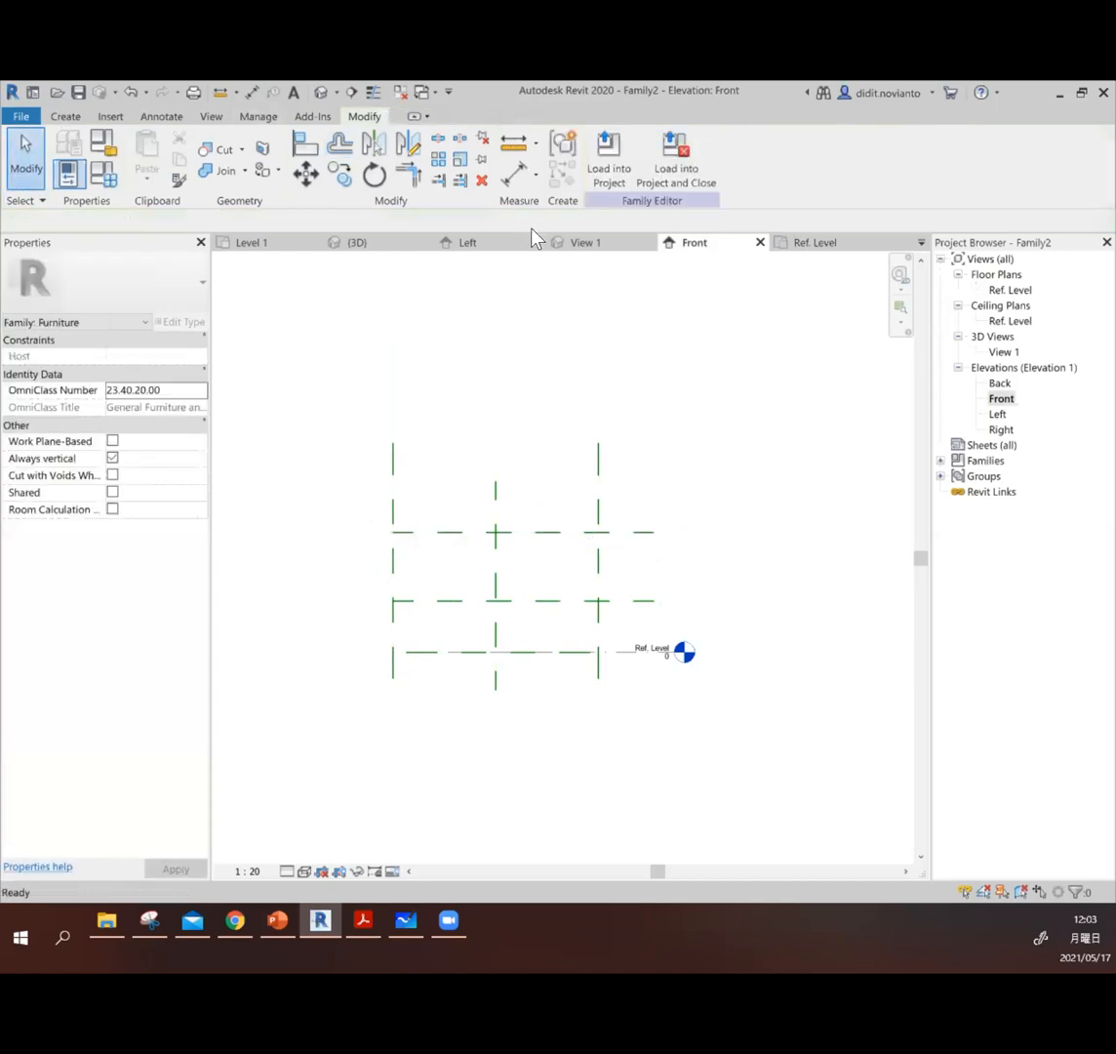
Step: Add an aligned dimension between Ref. Level and the upper horizontal reference plane, beside the outer vertical plane
left_click(518, 176)
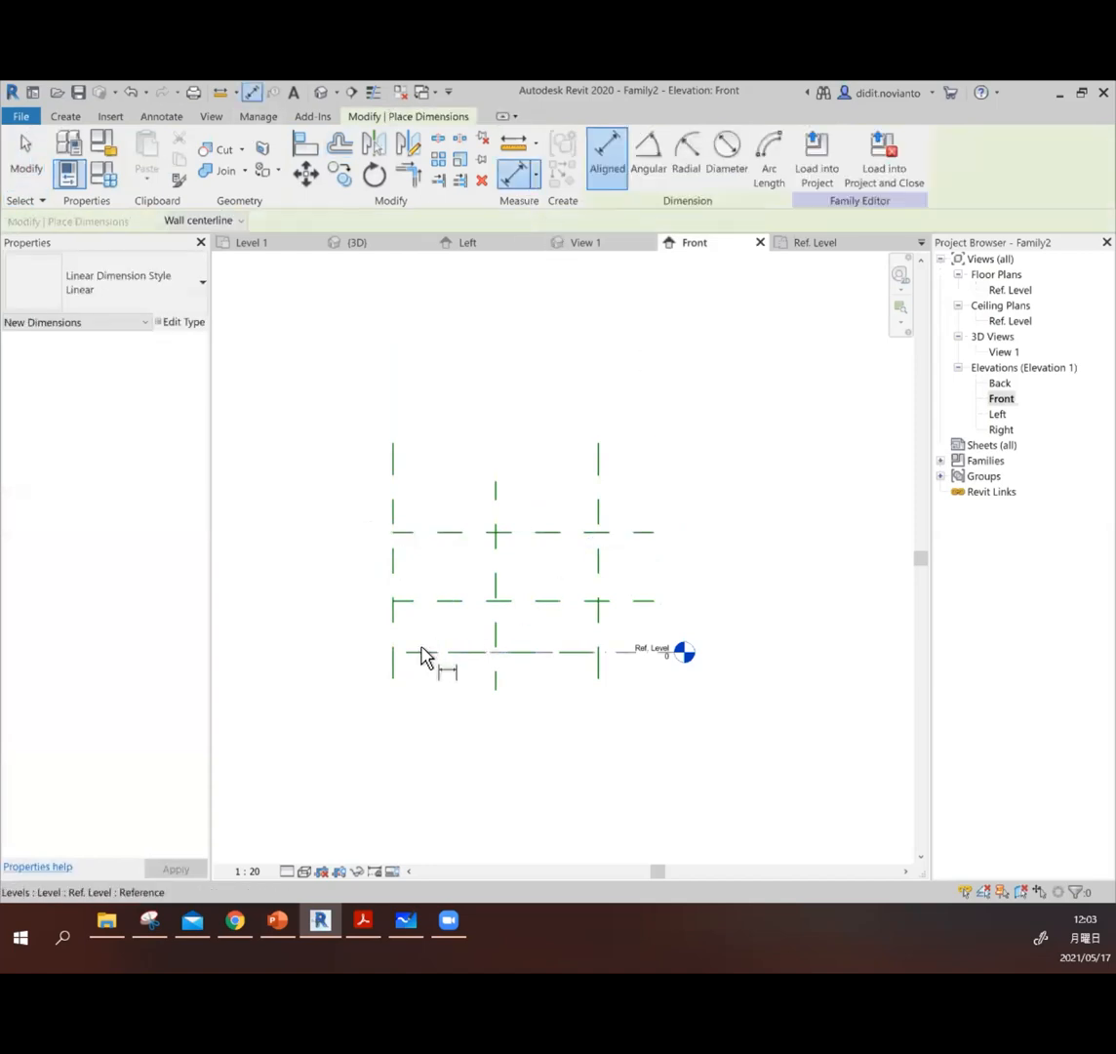
left_click(422, 651)
left_click(414, 539)
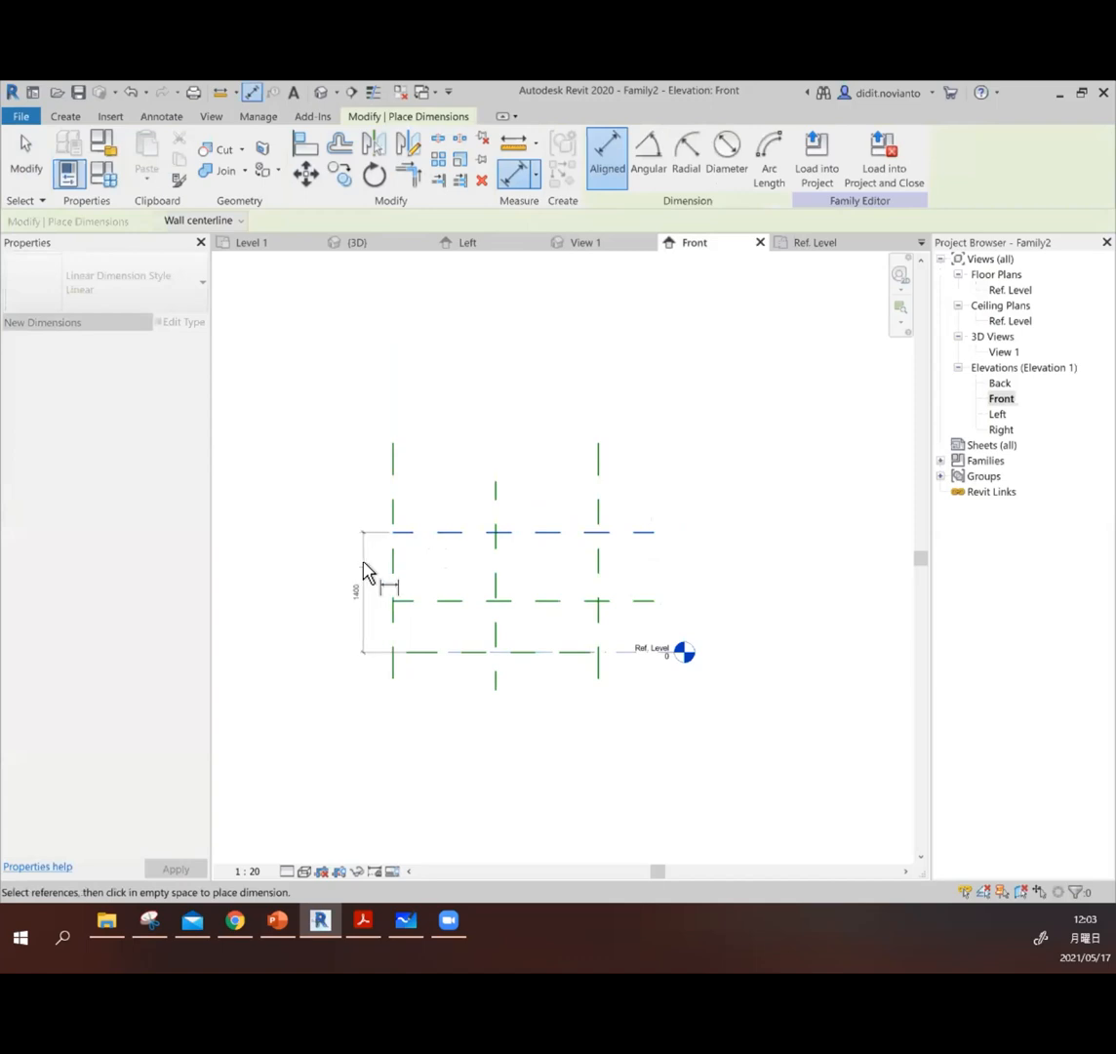
left_click(363, 574)
left_click(25, 148)
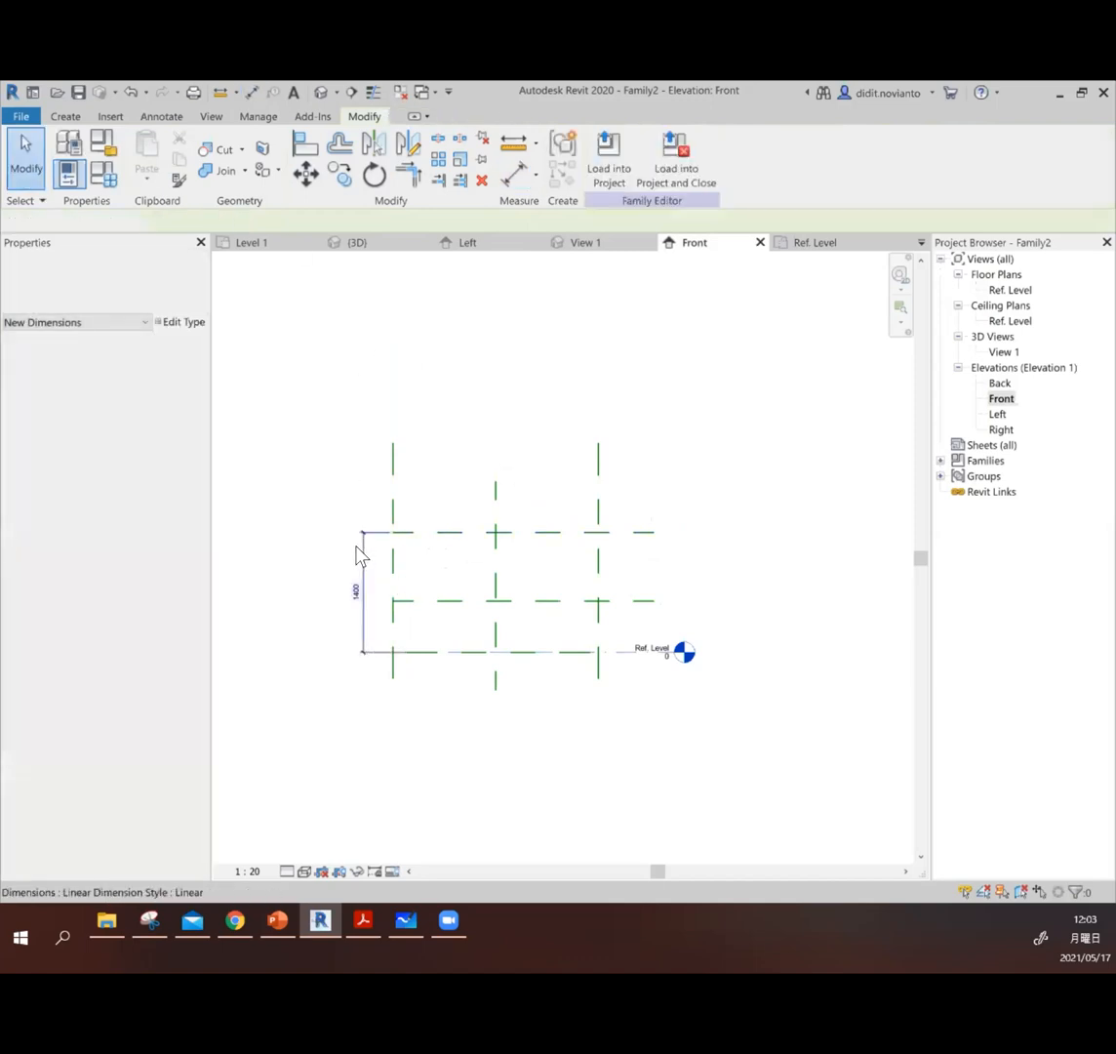
Step: Set the upper horizontal reference plane's height above Ref. Level to 1100 mm
left_click(395, 571)
left_click(411, 535)
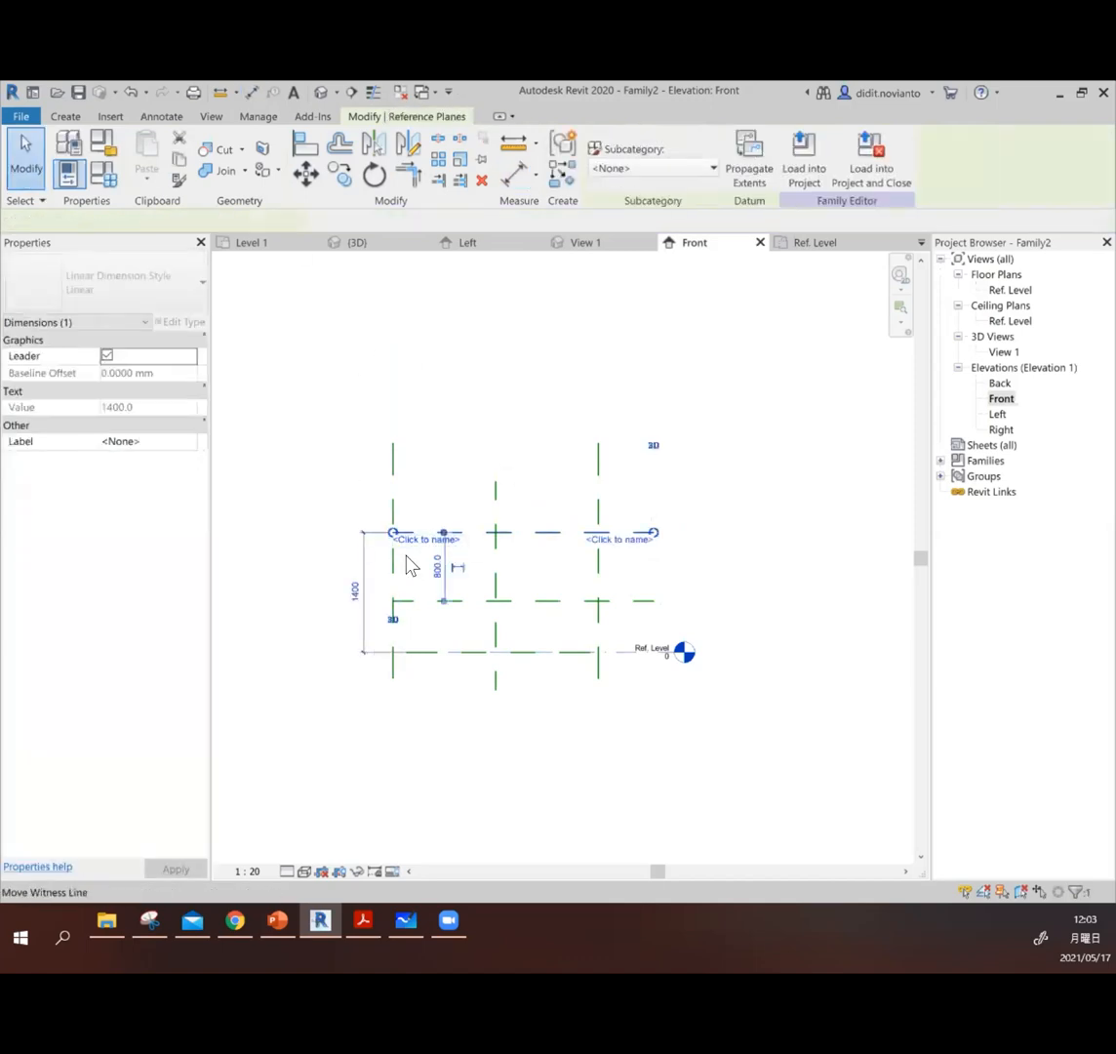
left_click(355, 593)
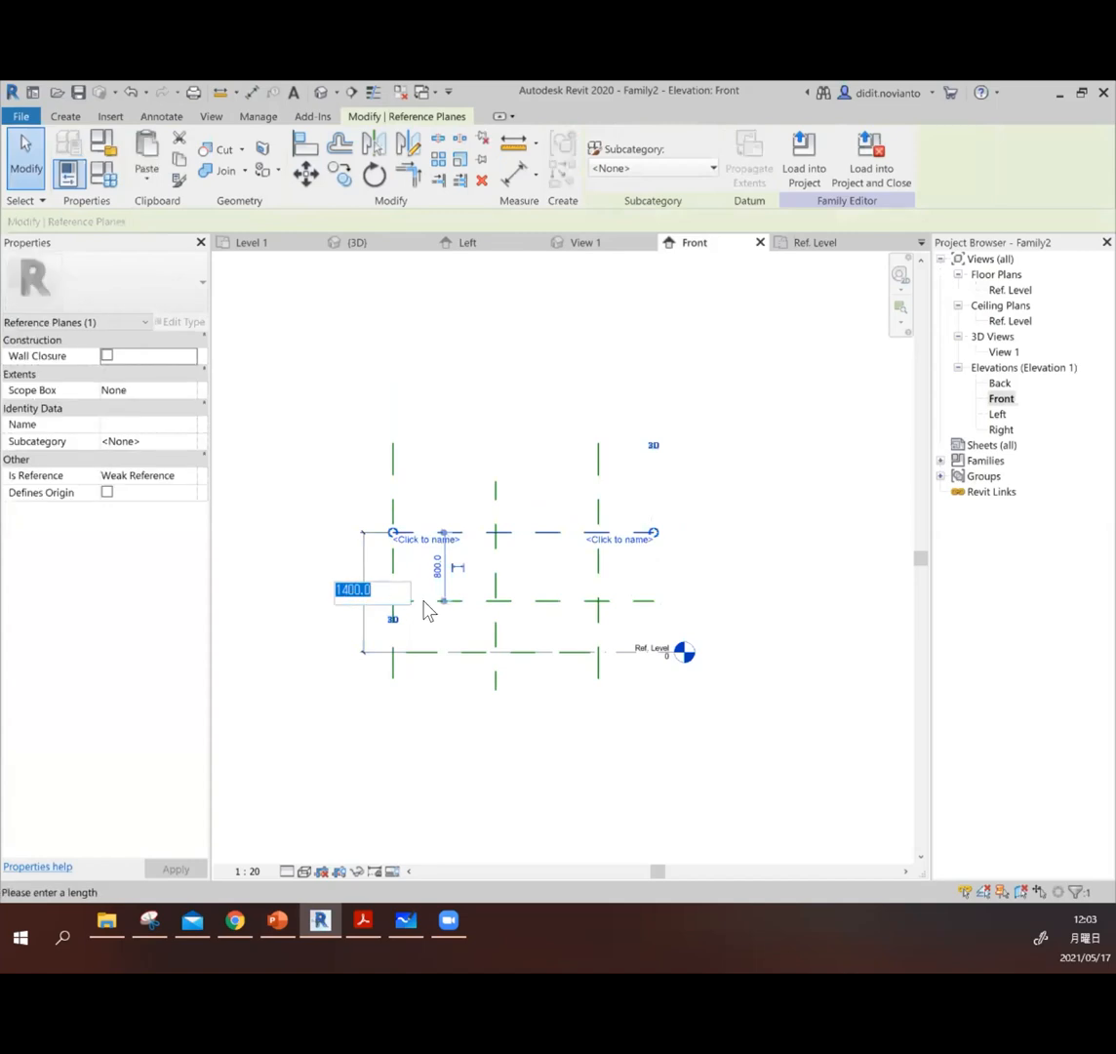
type("1100")
key("Return")
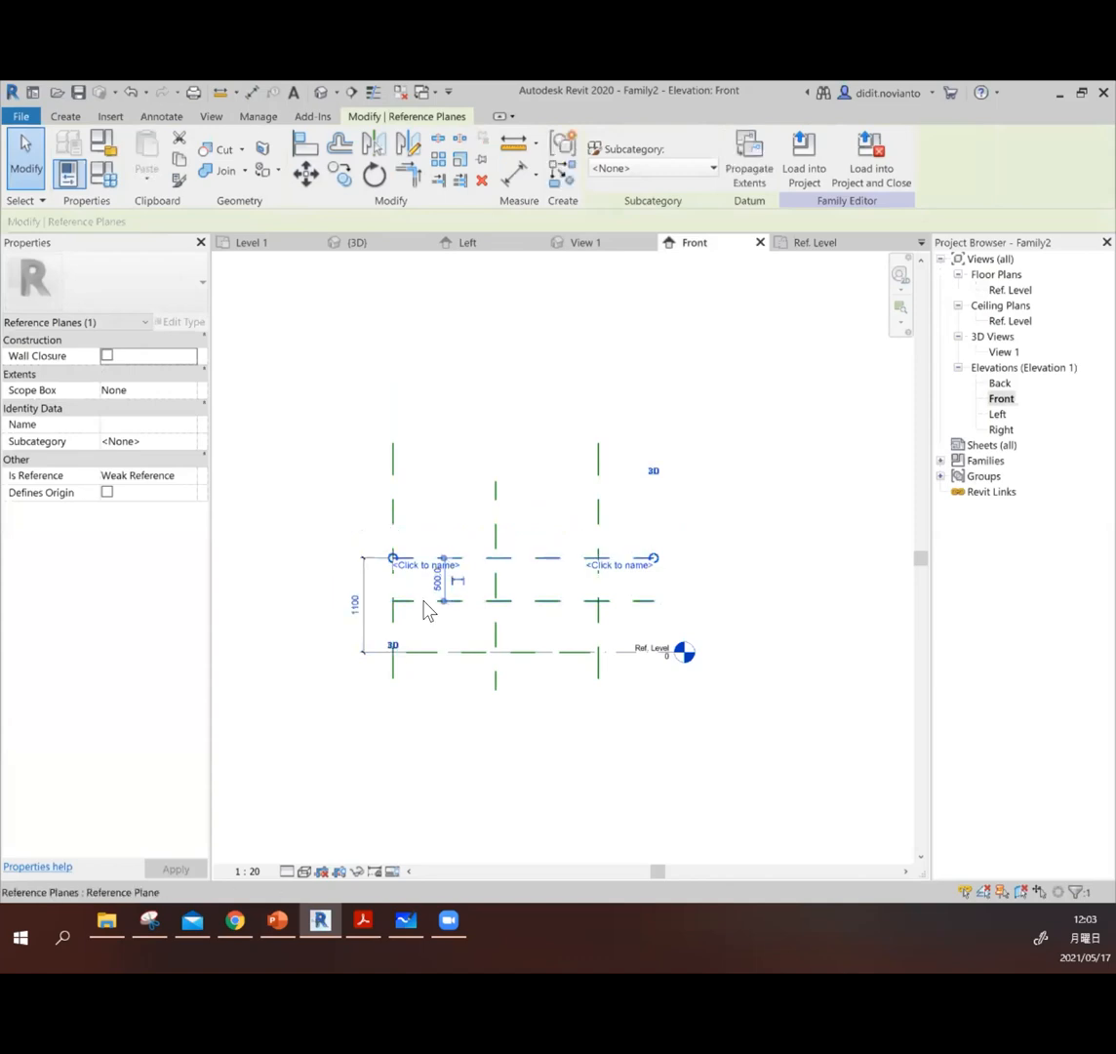
left_click(790, 488)
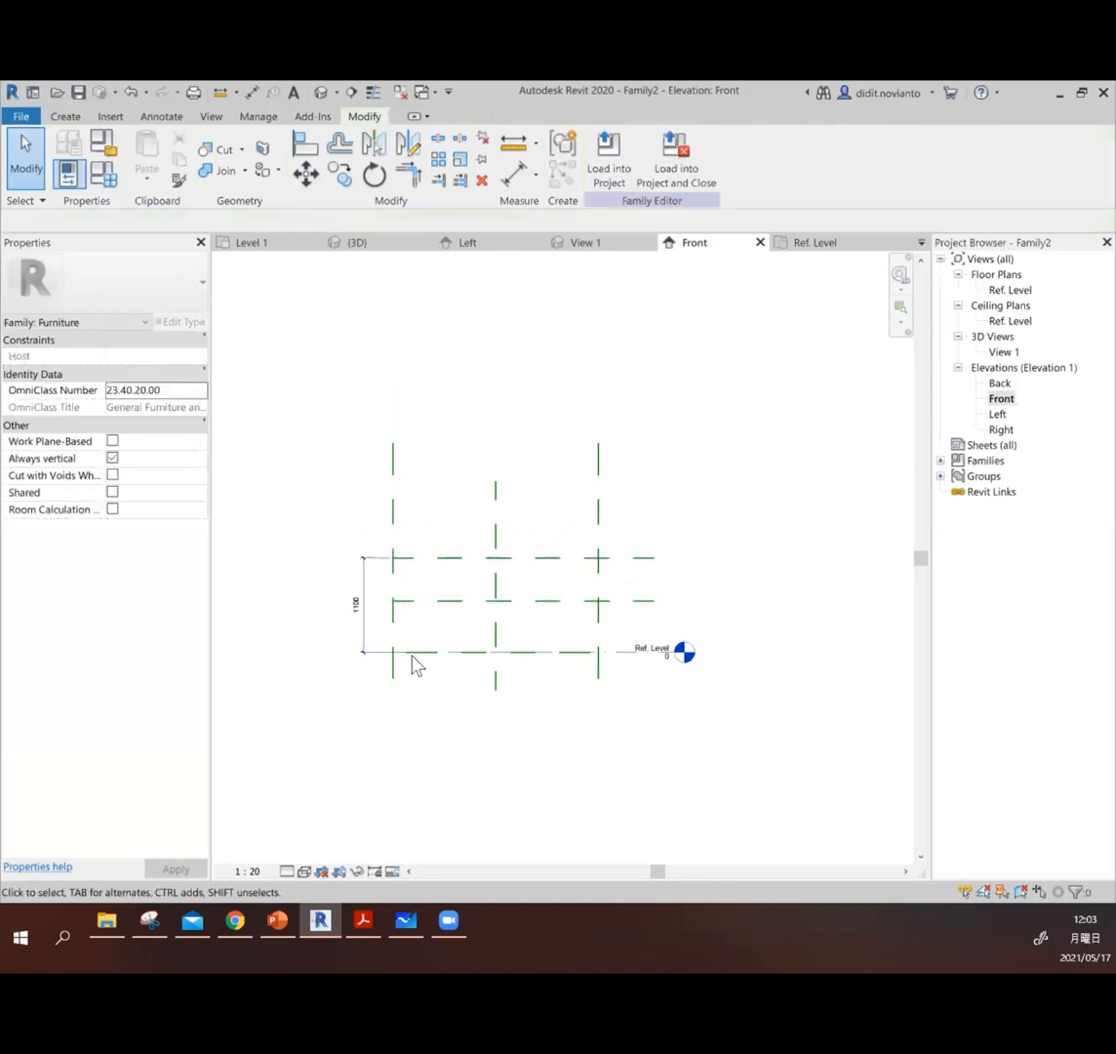
Step: Return to the Ref. Level floor plan and check the overall dimension between the outer vertical planes
scroll(395, 670, "up", 2)
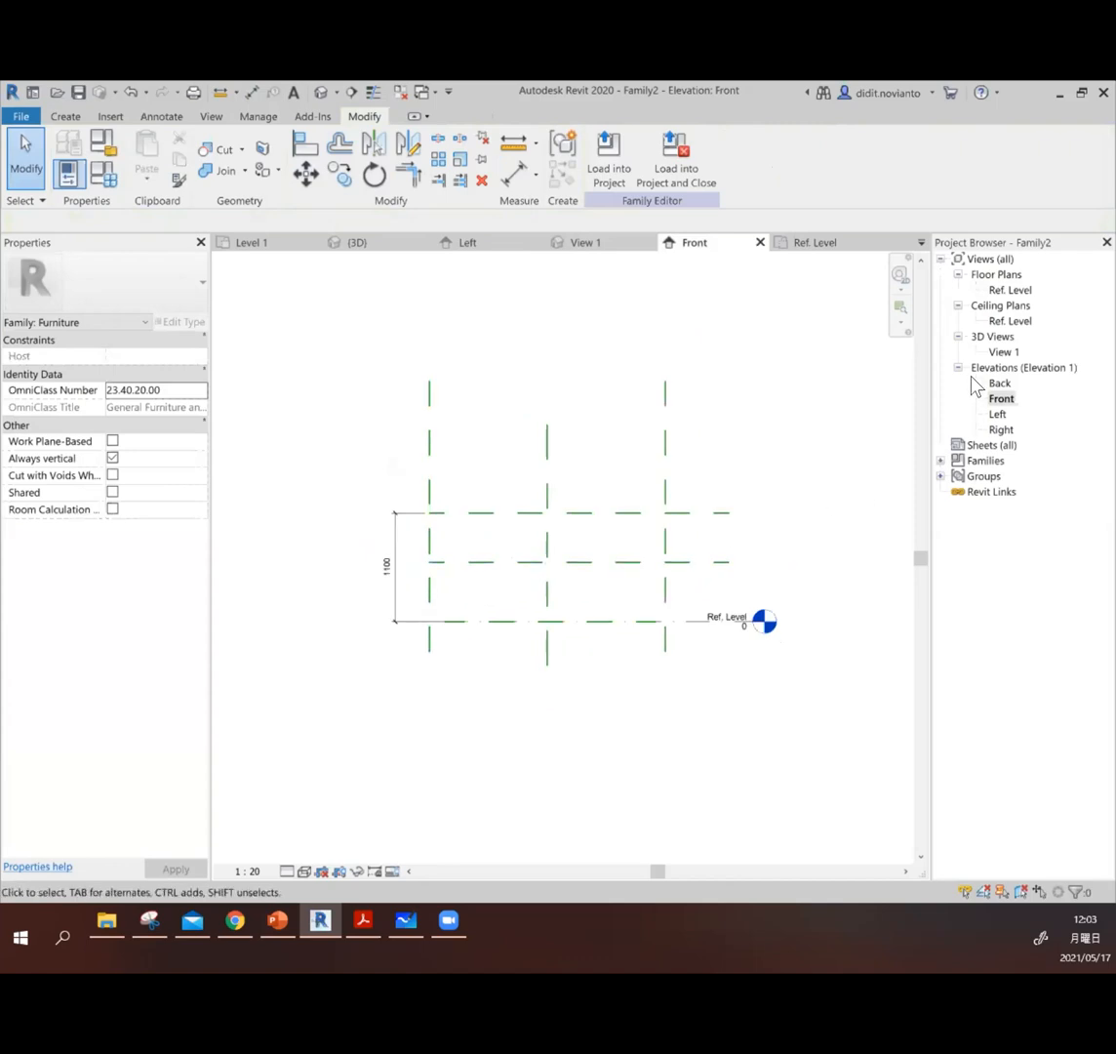
double_click(1015, 289)
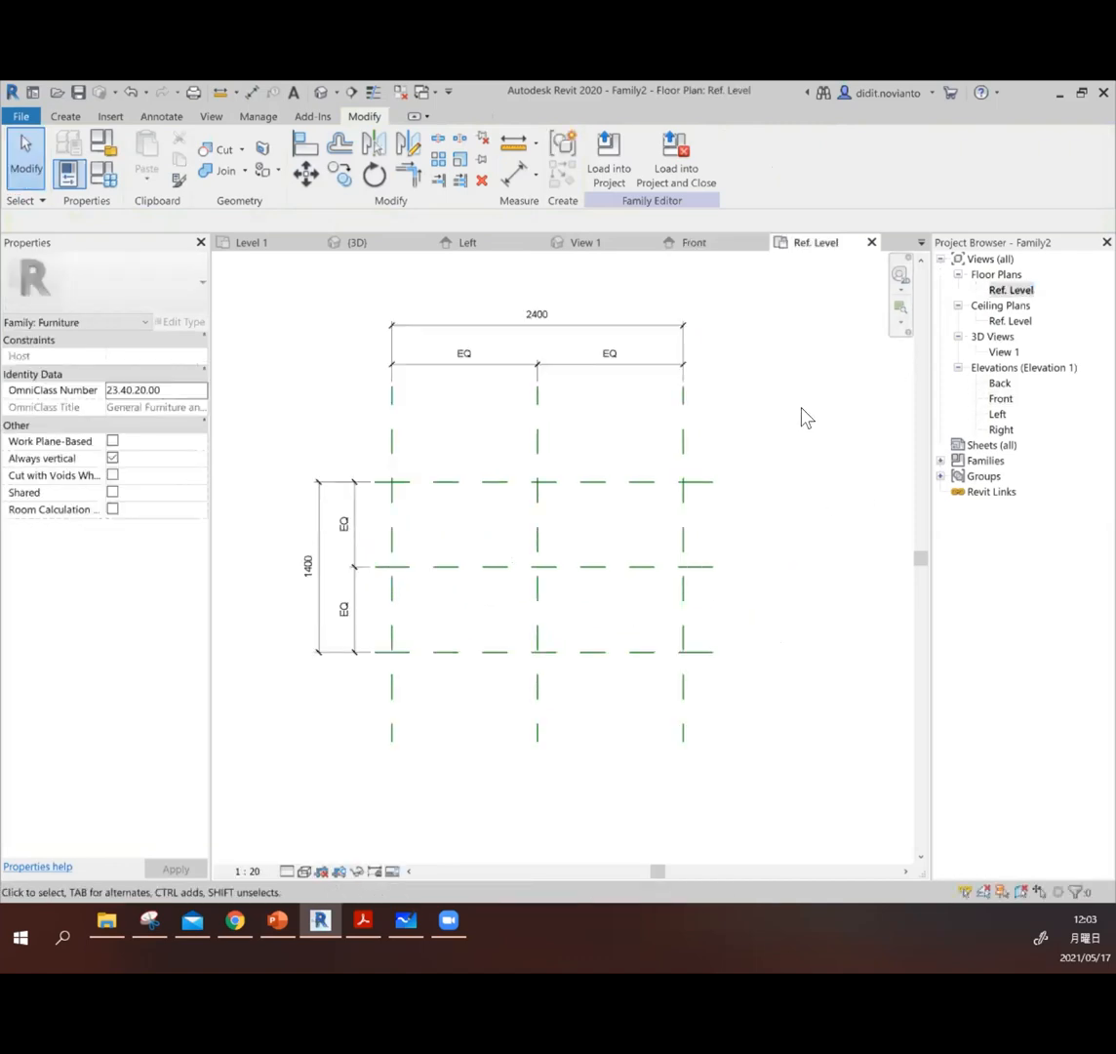
left_click(636, 328)
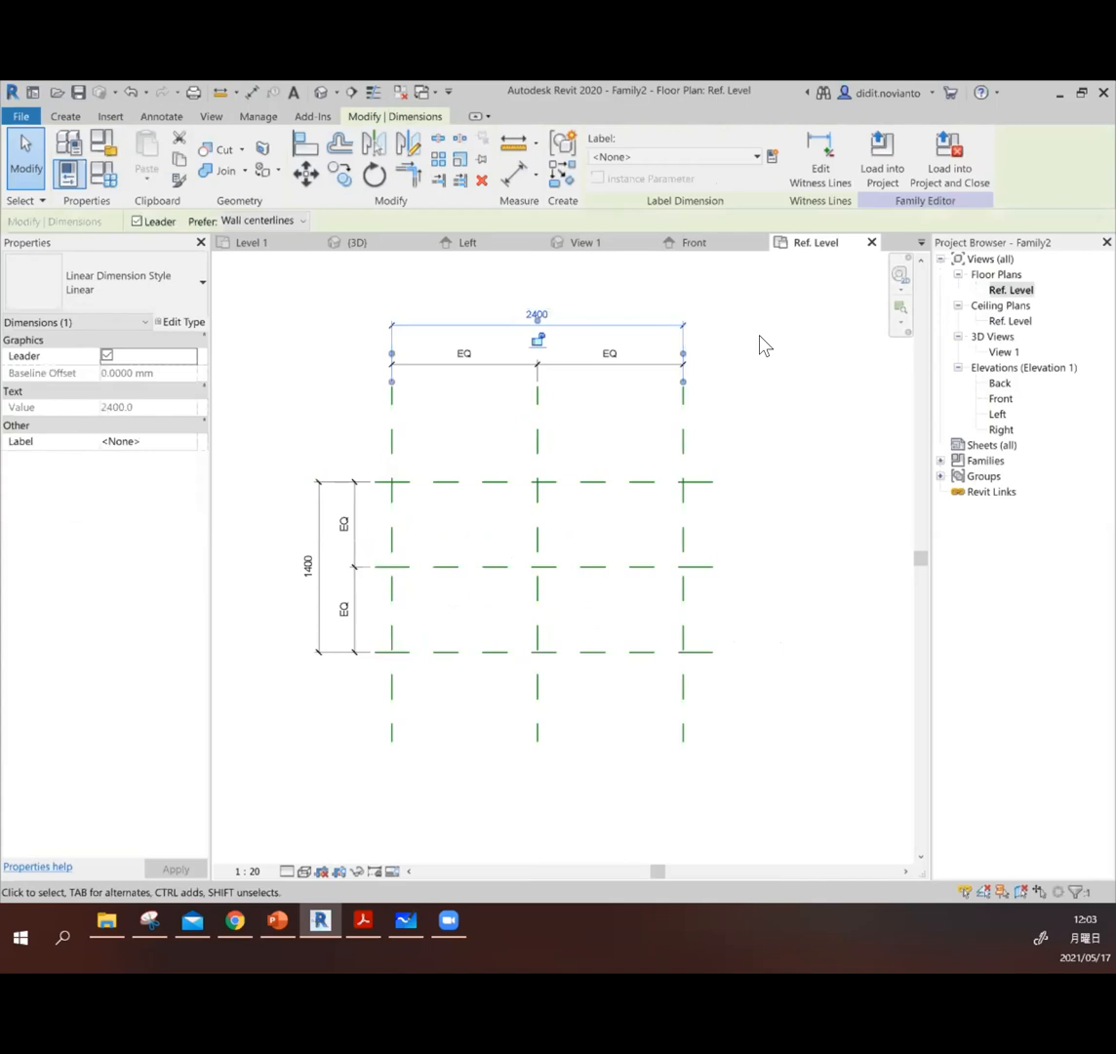
left_click(765, 347)
left_click(631, 326)
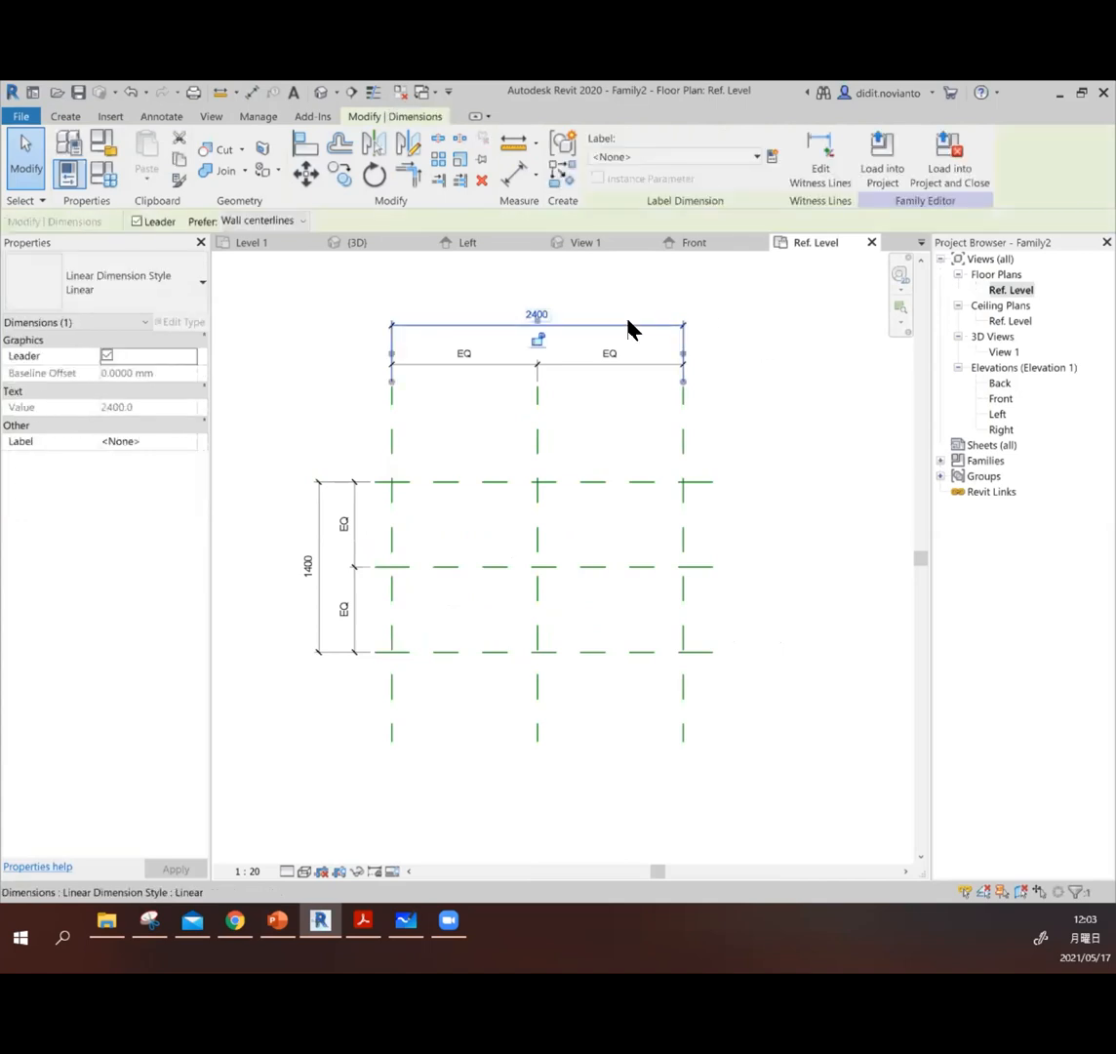
left_click(743, 312)
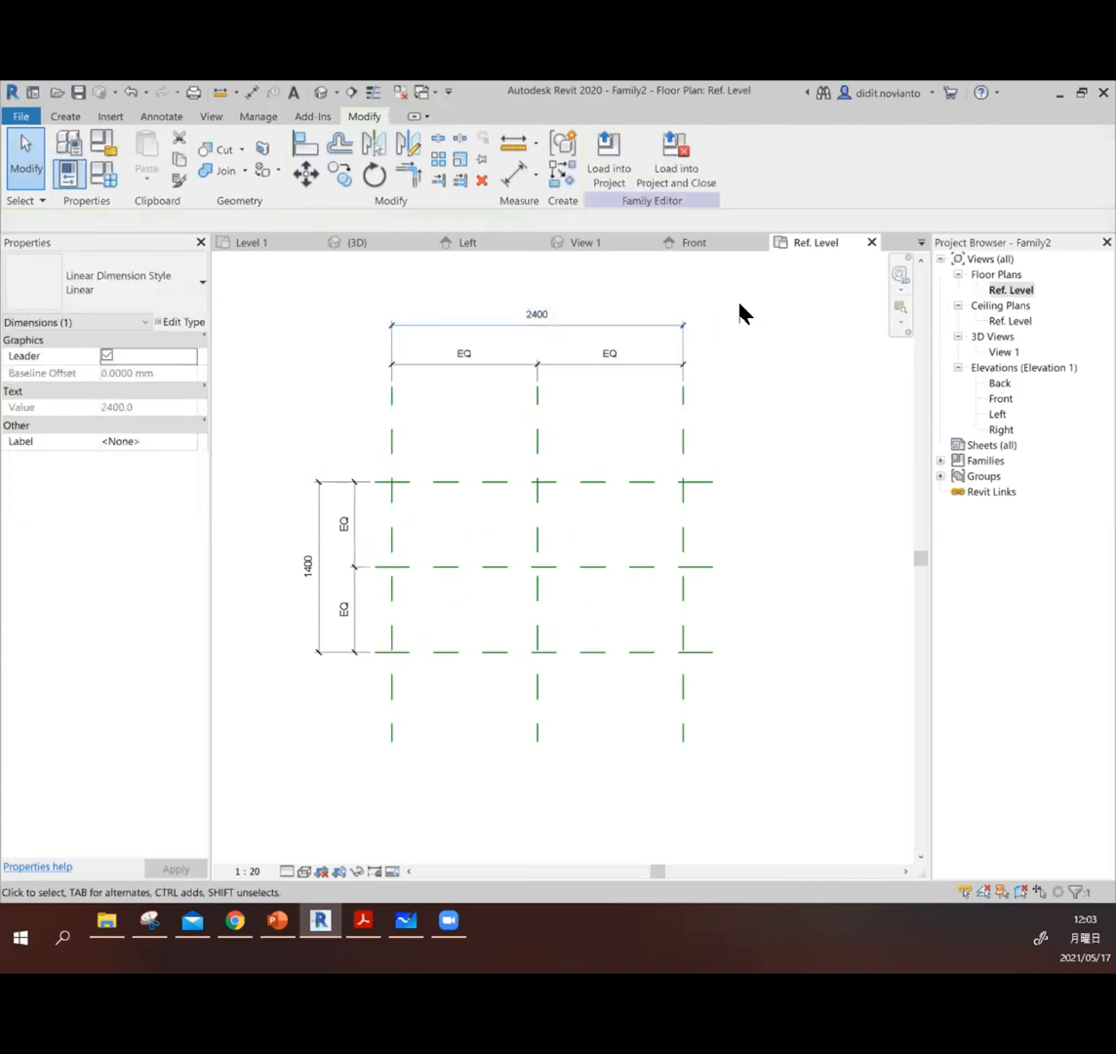
left_click(1020, 290)
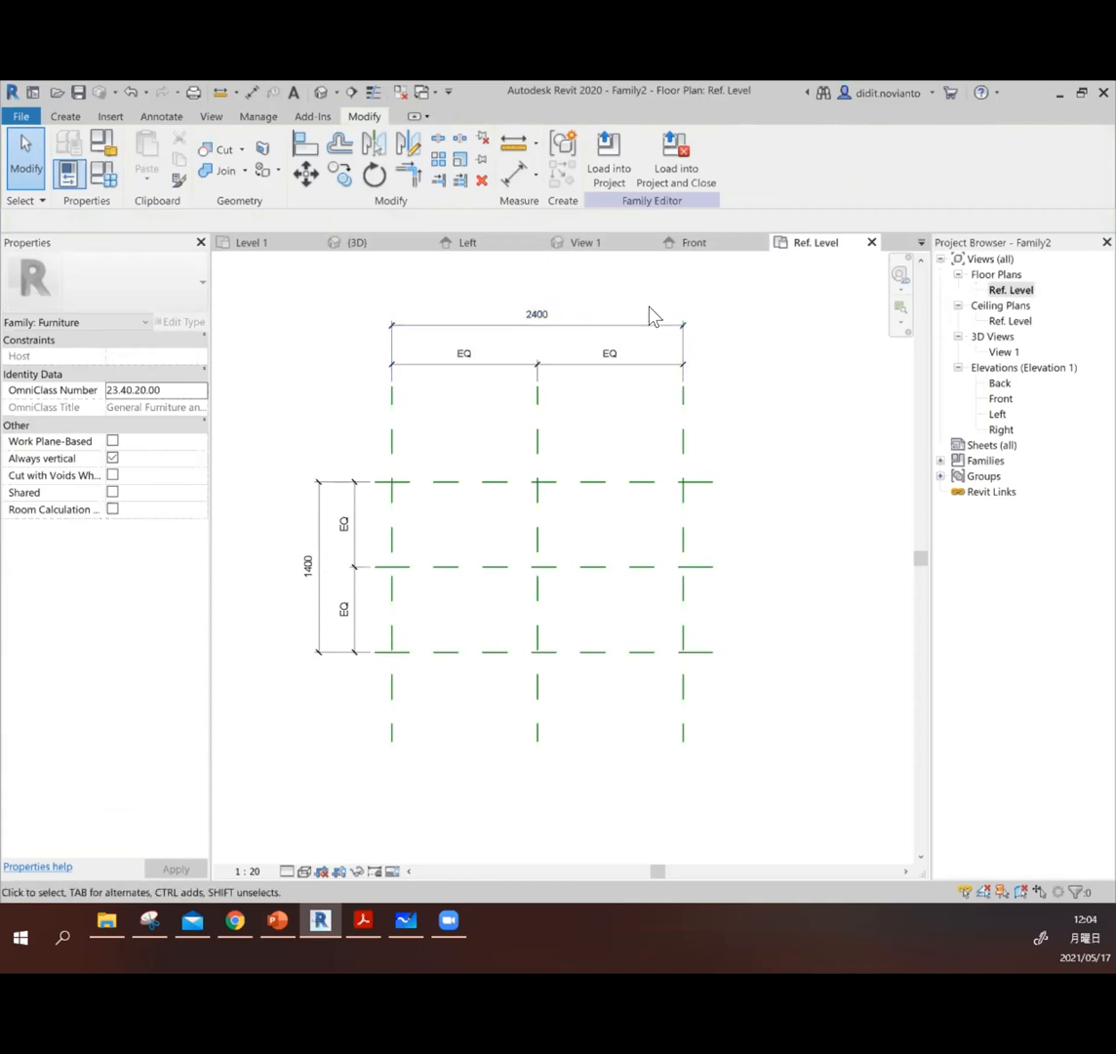
Step: Label the overall dimension between the outer vertical planes with a new instance family parameter named "panjang"
left_click(562, 328)
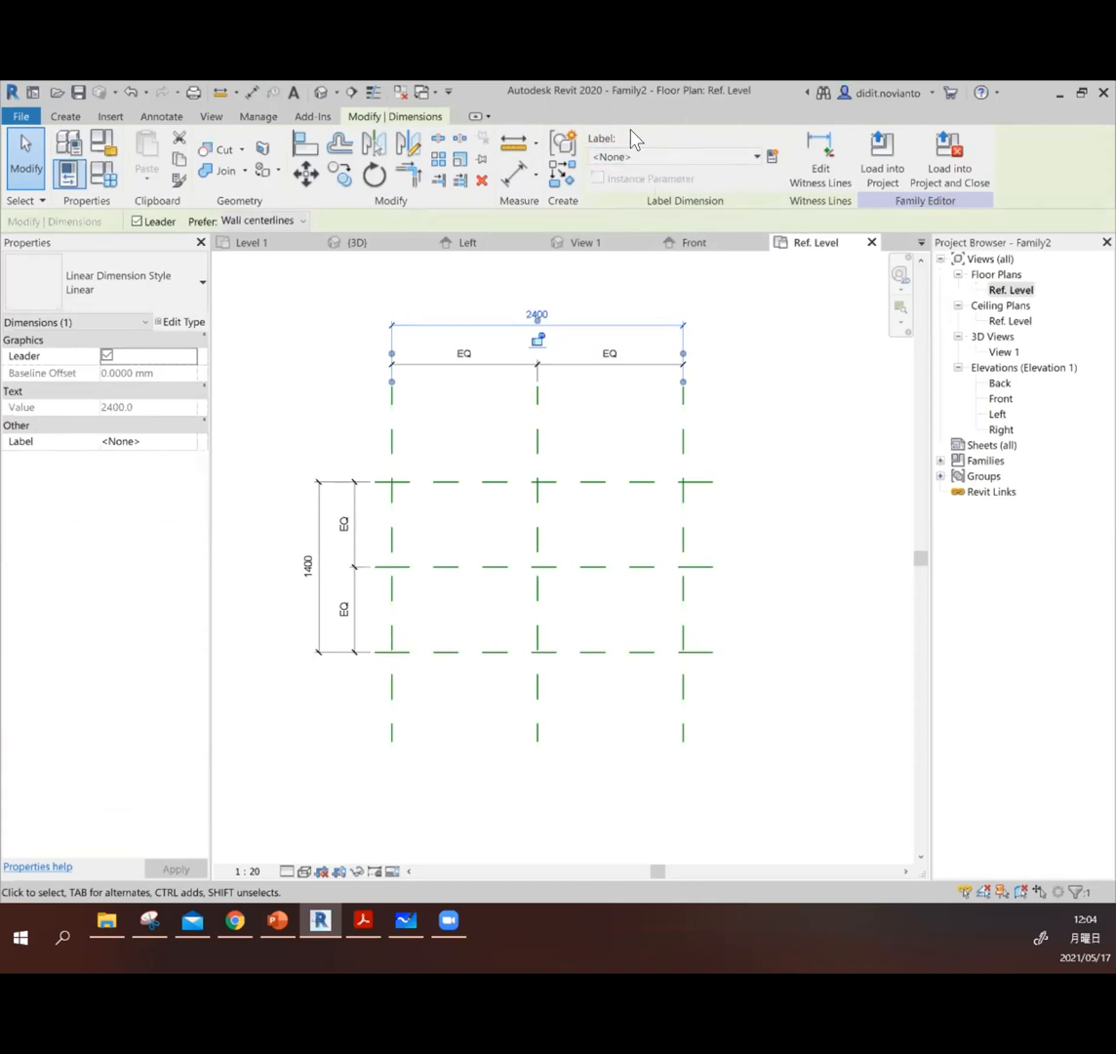
left_click(773, 157)
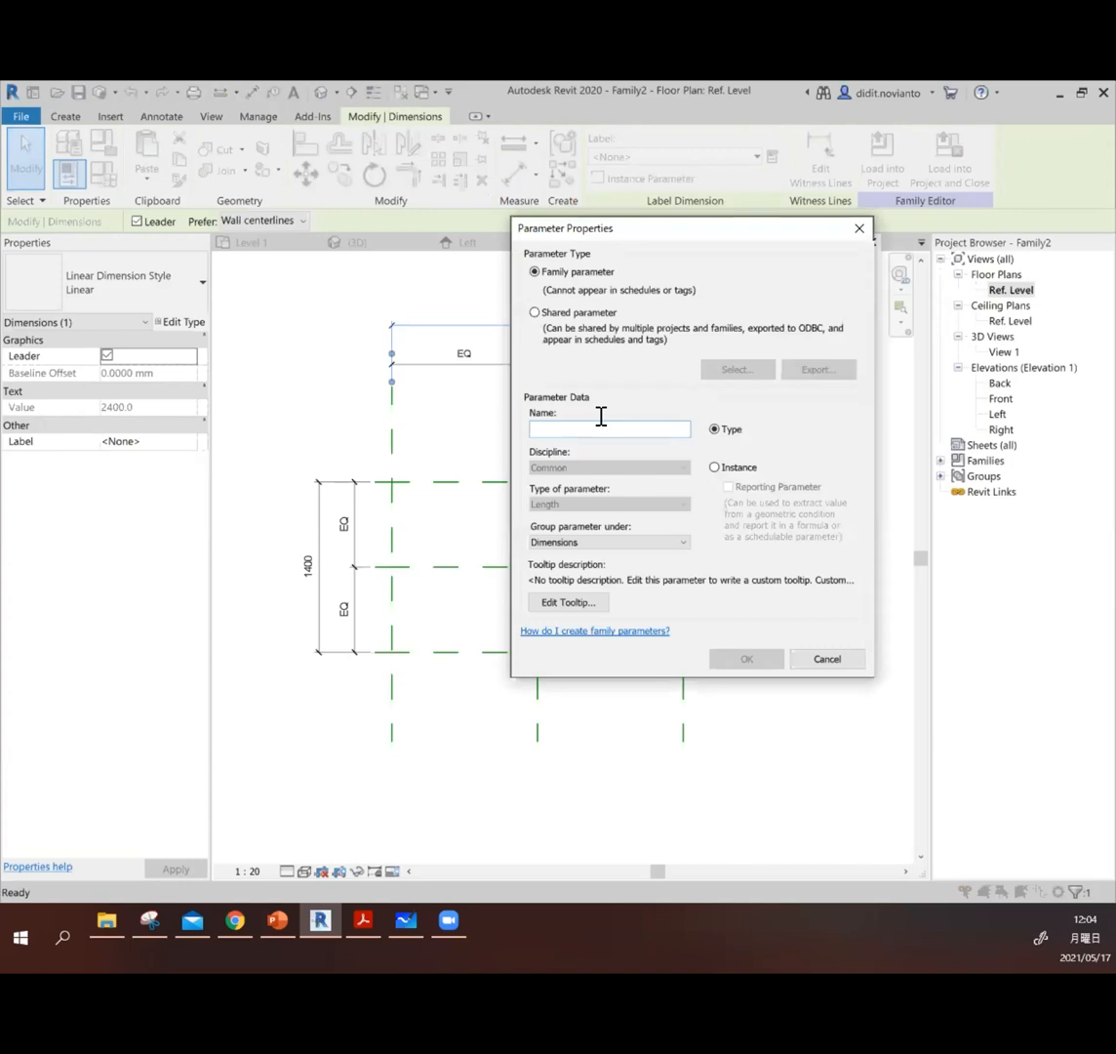
type("pan")
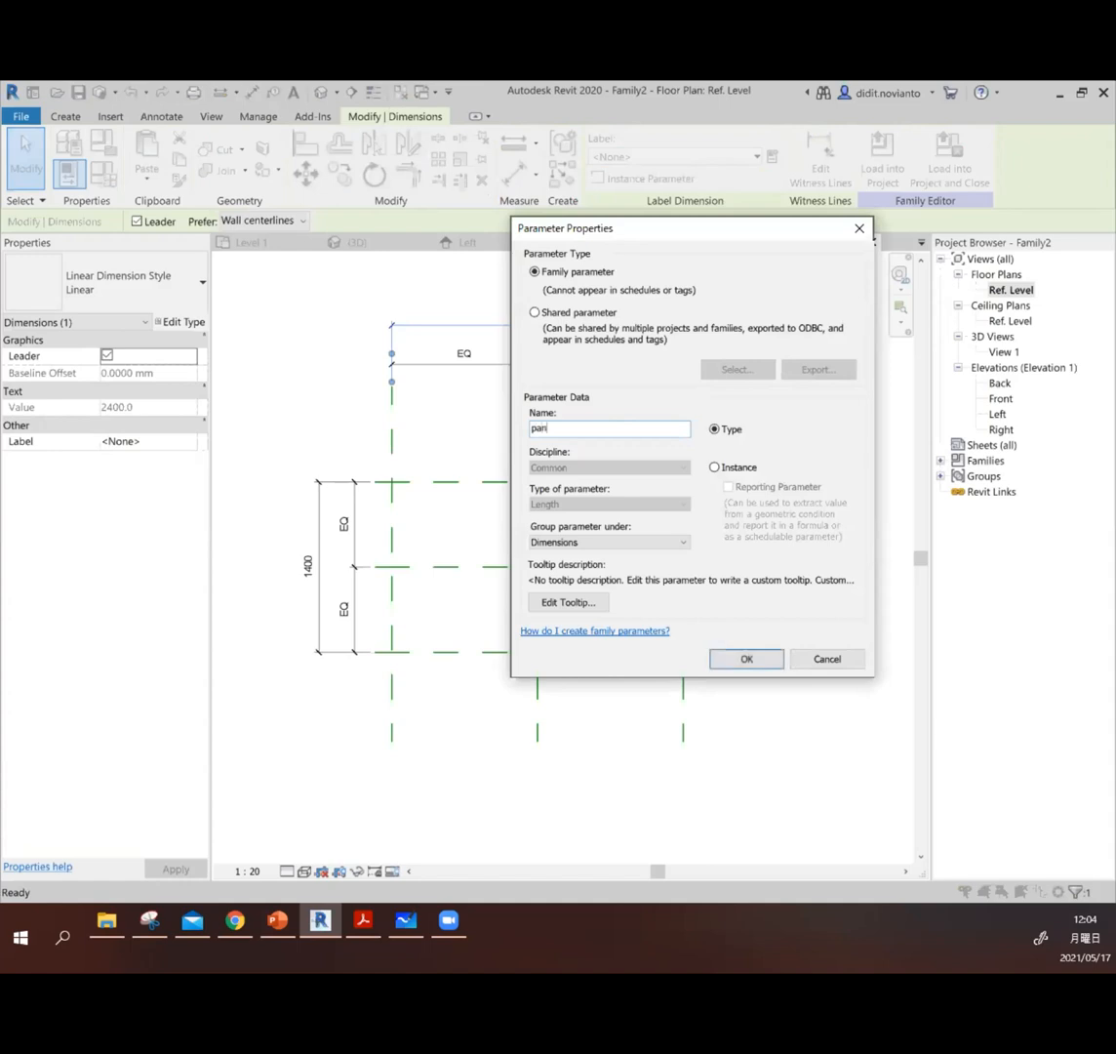
type("jang")
left_click(747, 473)
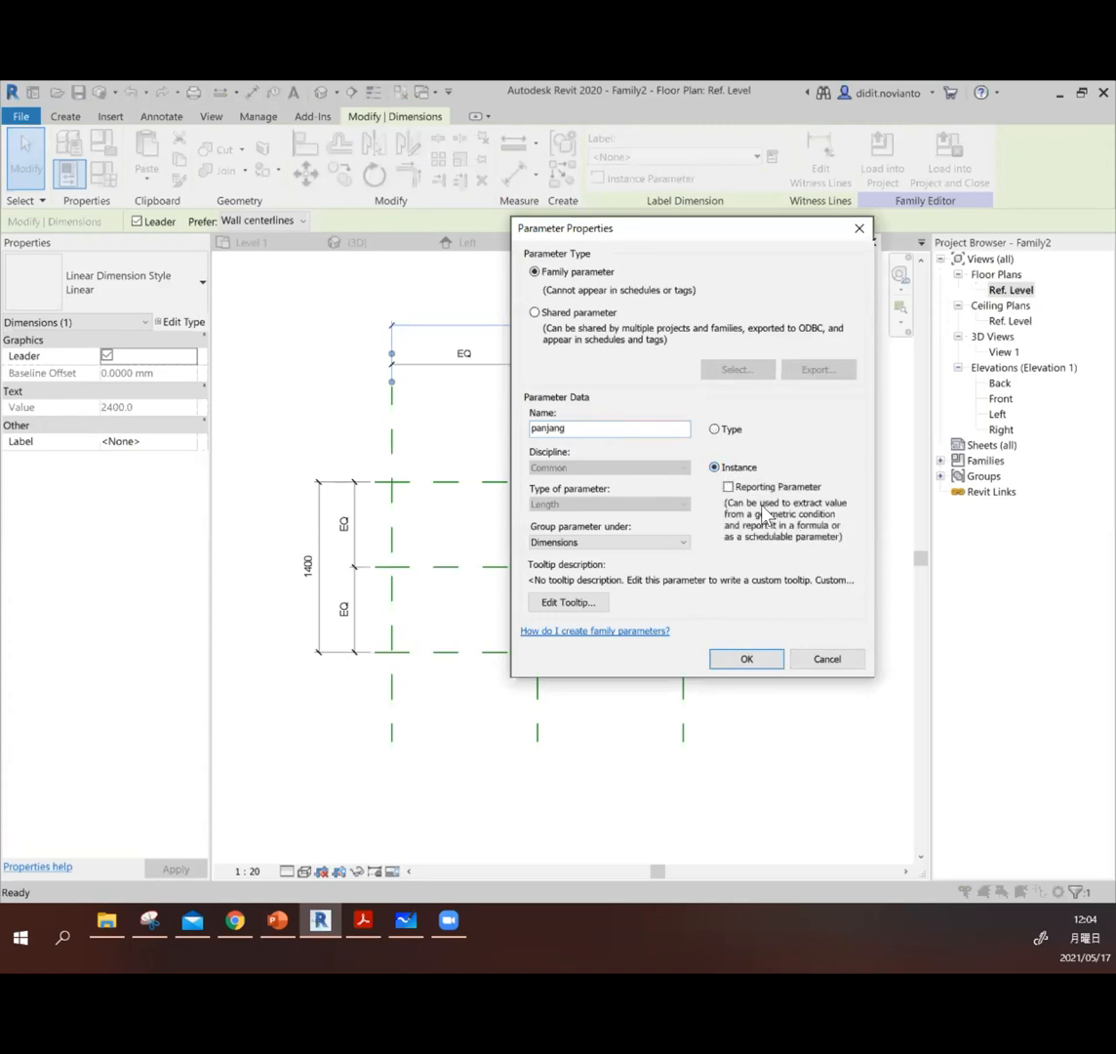
left_click(774, 662)
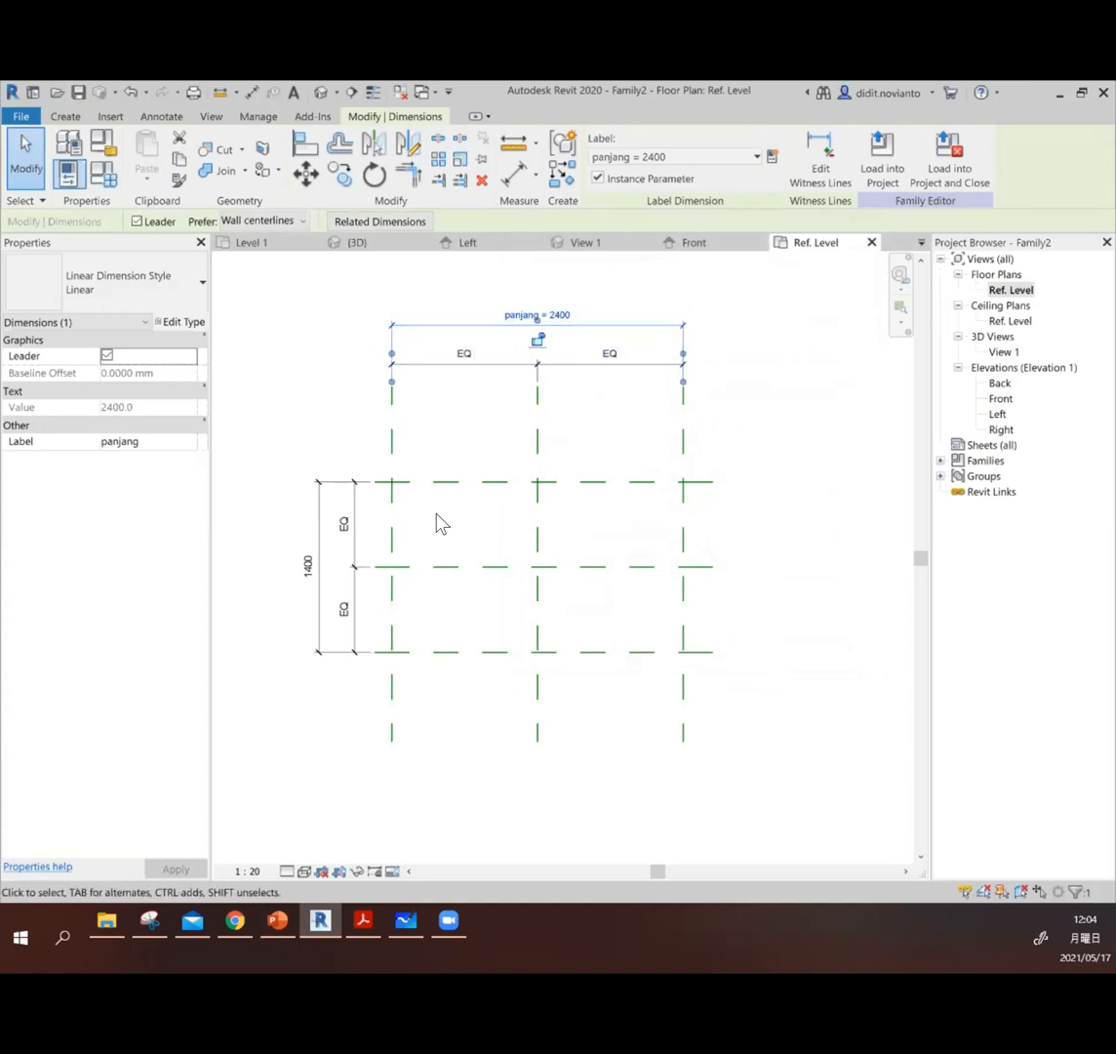
Step: Label the overall dimension between the outer horizontal planes with a new instance family parameter named "lebar"
left_click(309, 564)
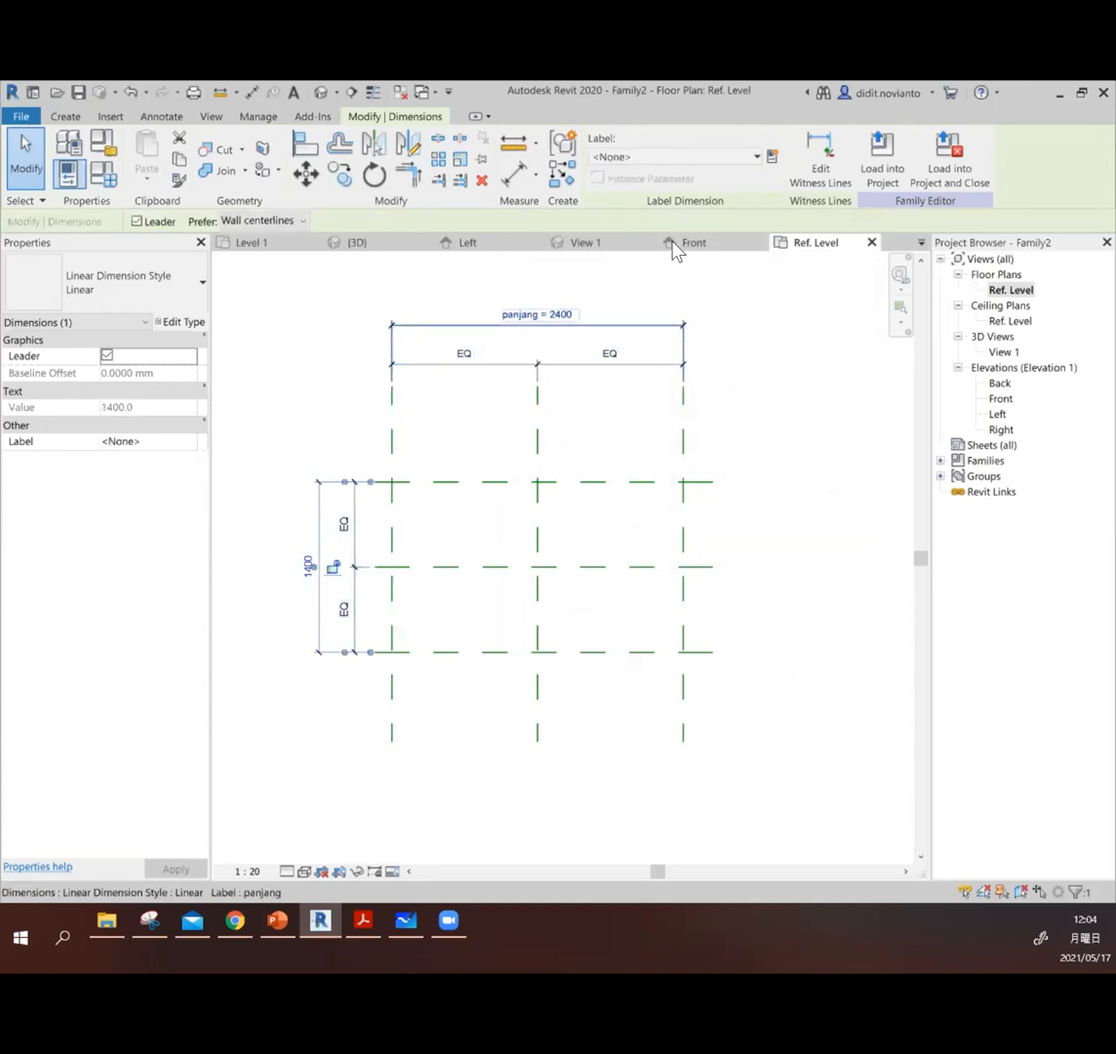
left_click(772, 156)
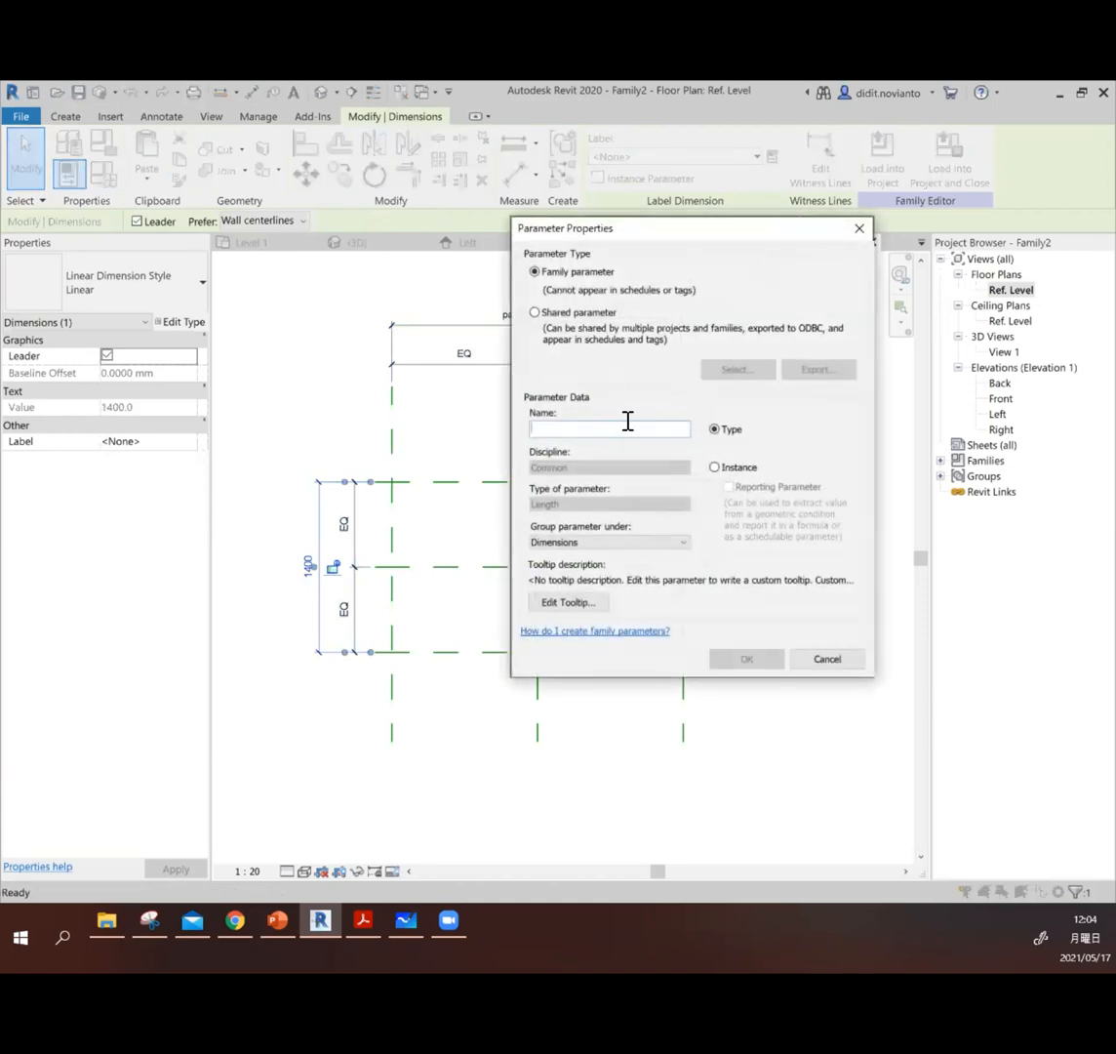
type("lebar")
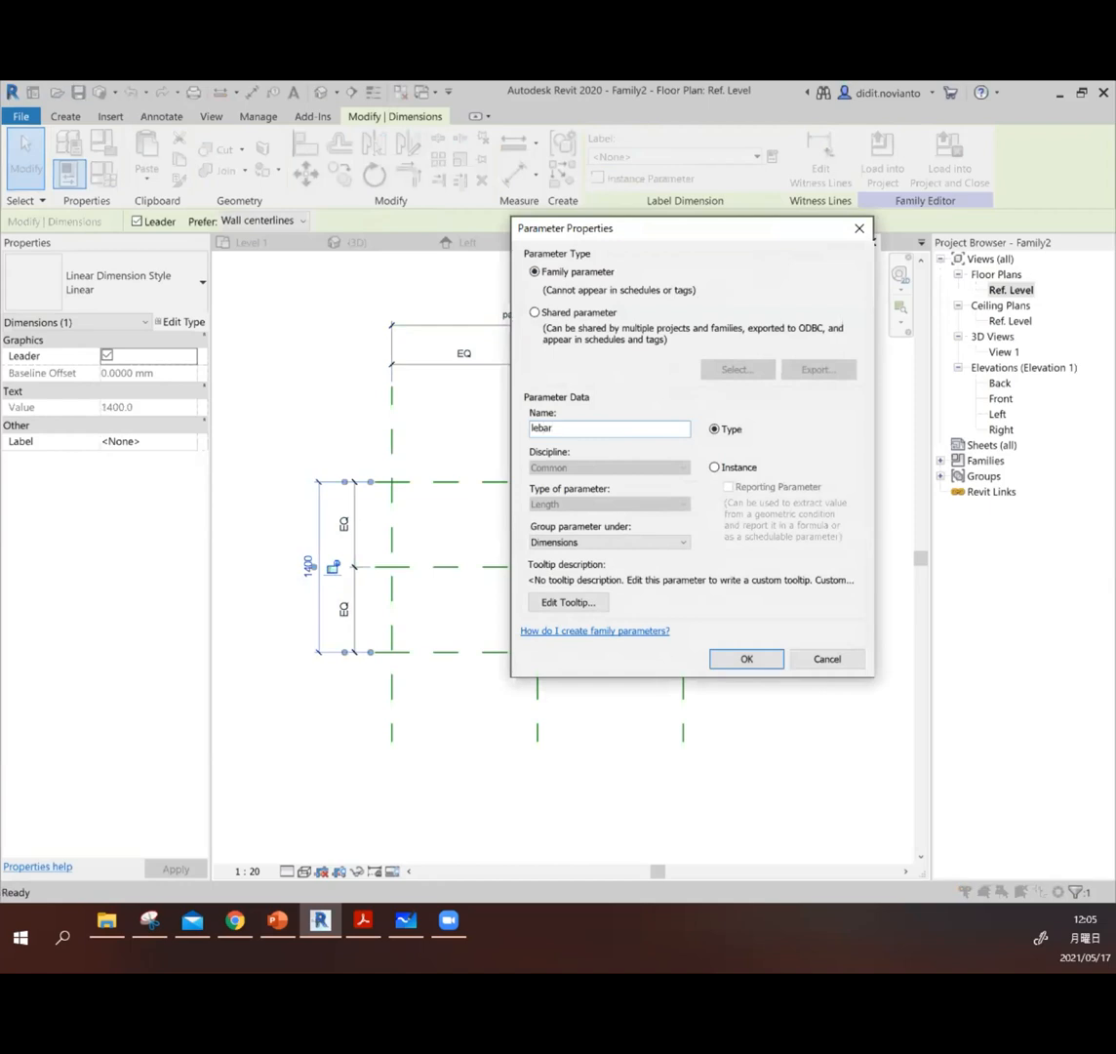
left_click(761, 466)
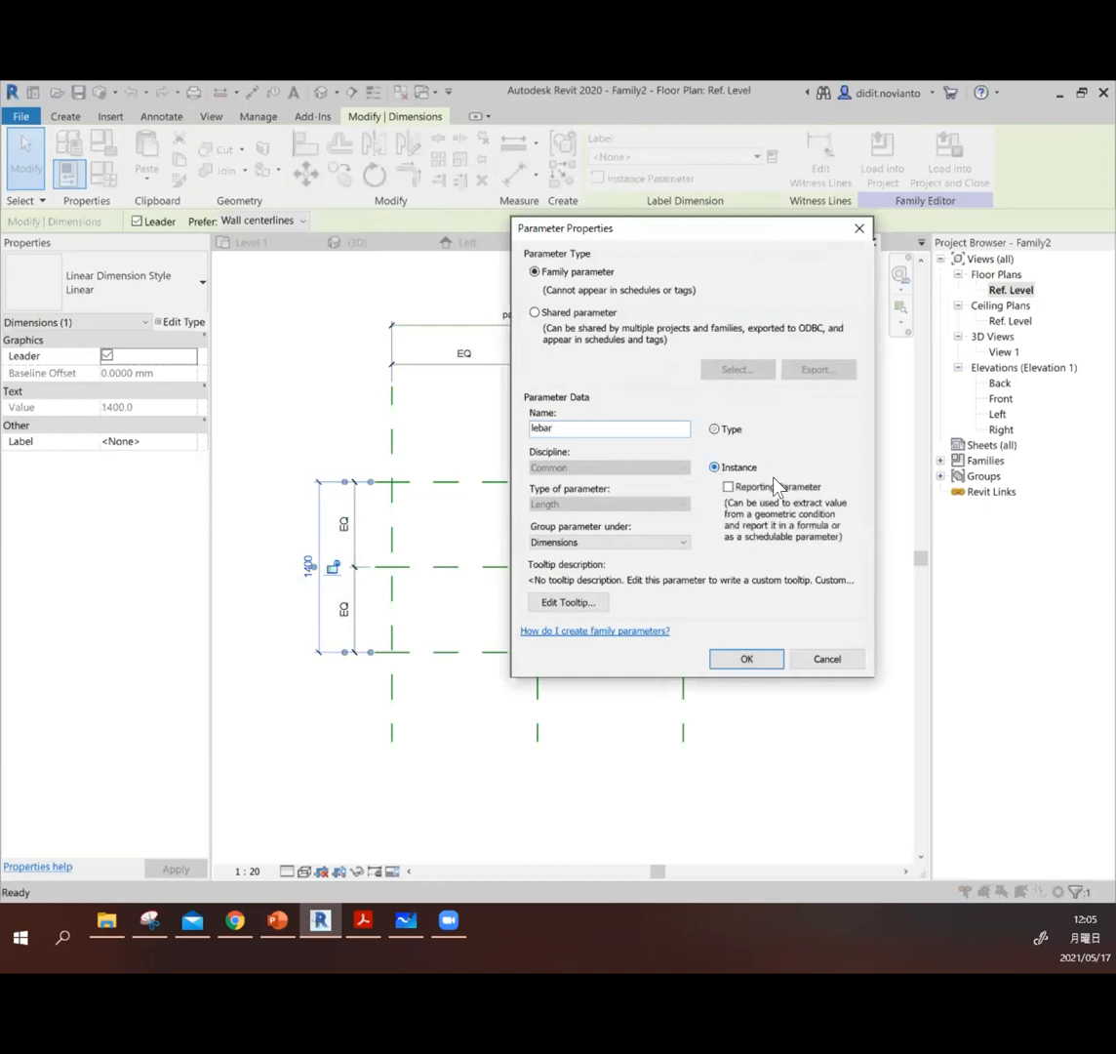
left_click(746, 660)
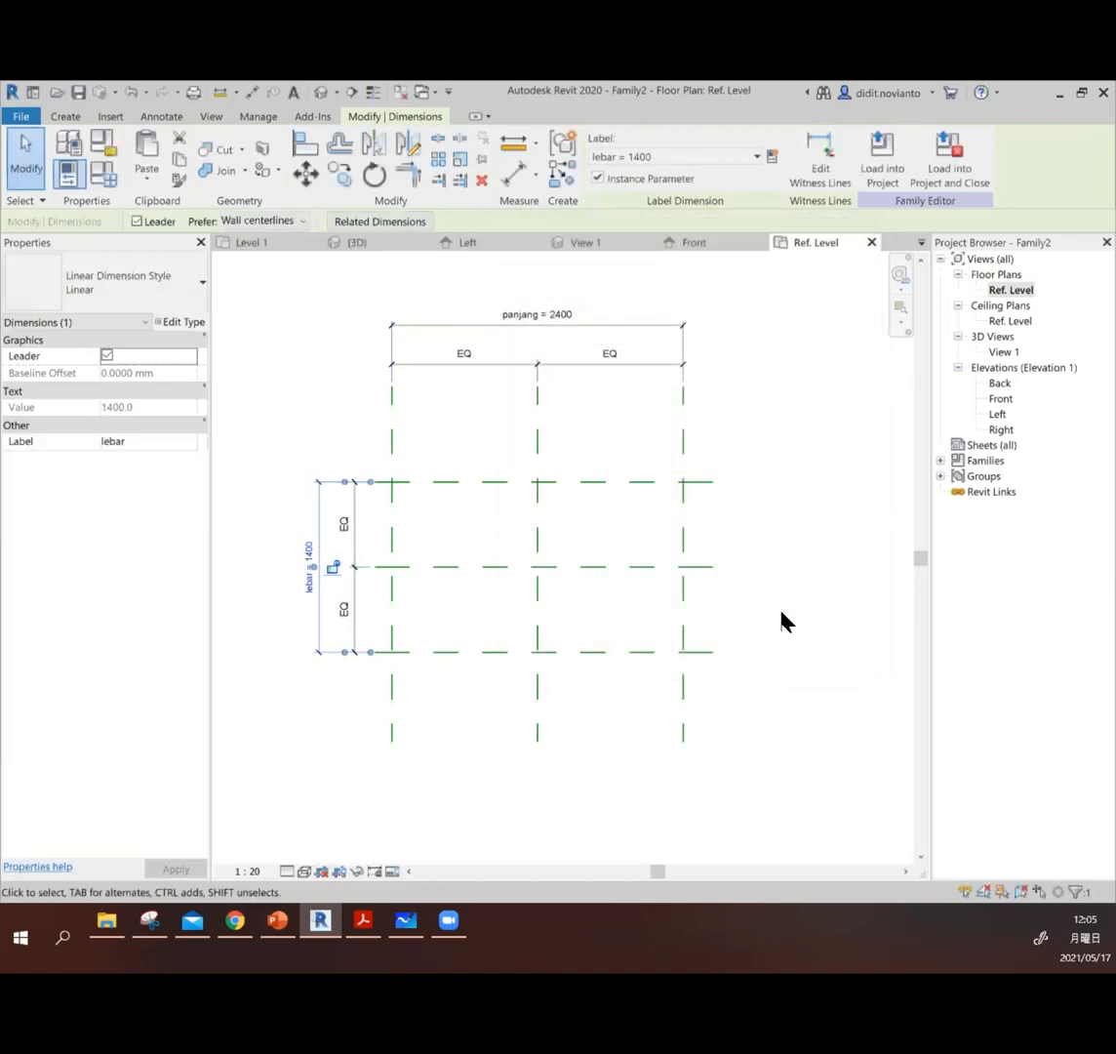
left_click(794, 480)
left_click(311, 552)
left_click(805, 471)
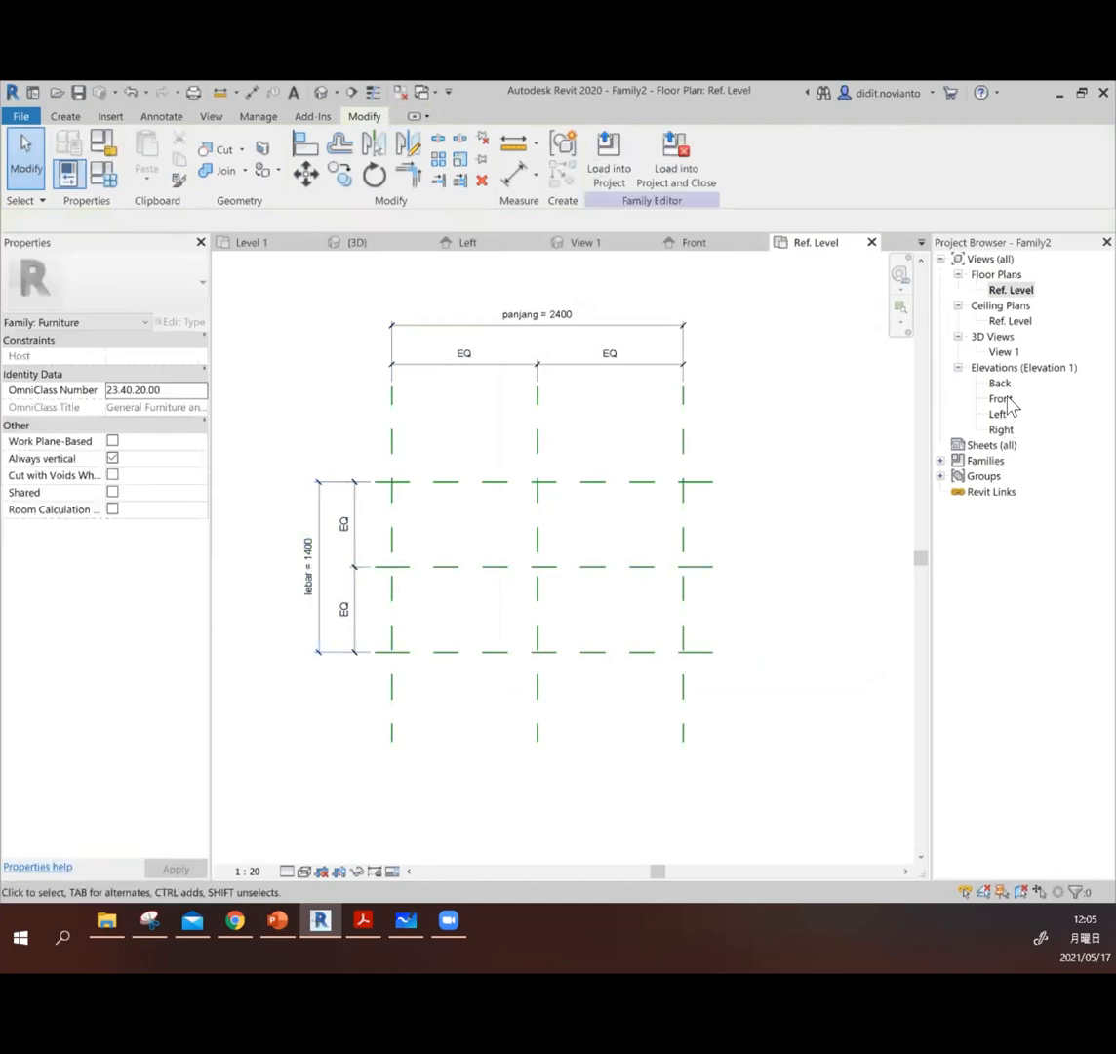
Step: In the Front elevation, label the 1100 mm height dimension with a new instance family parameter named "tinggi"
left_click(1000, 398)
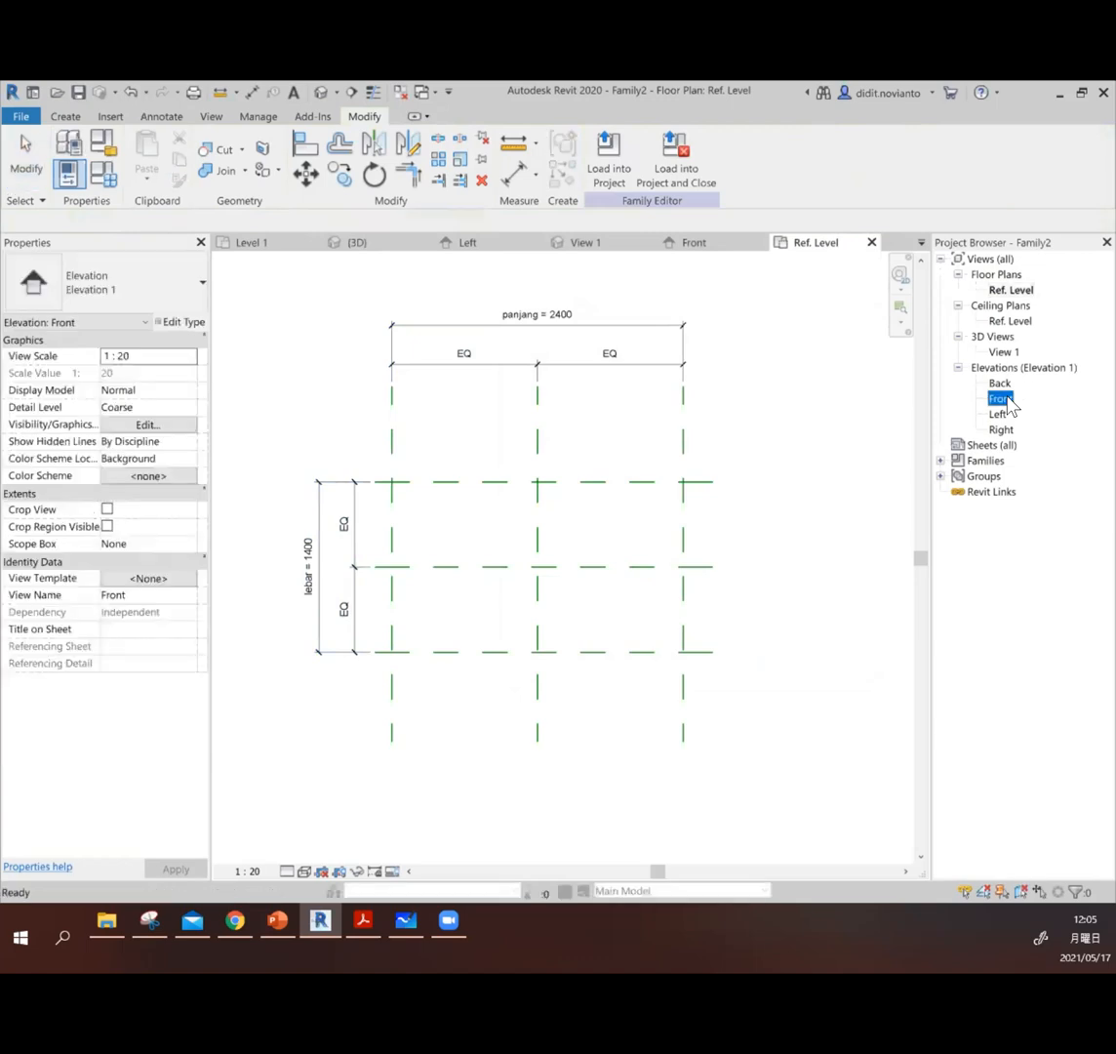
double_click(1008, 405)
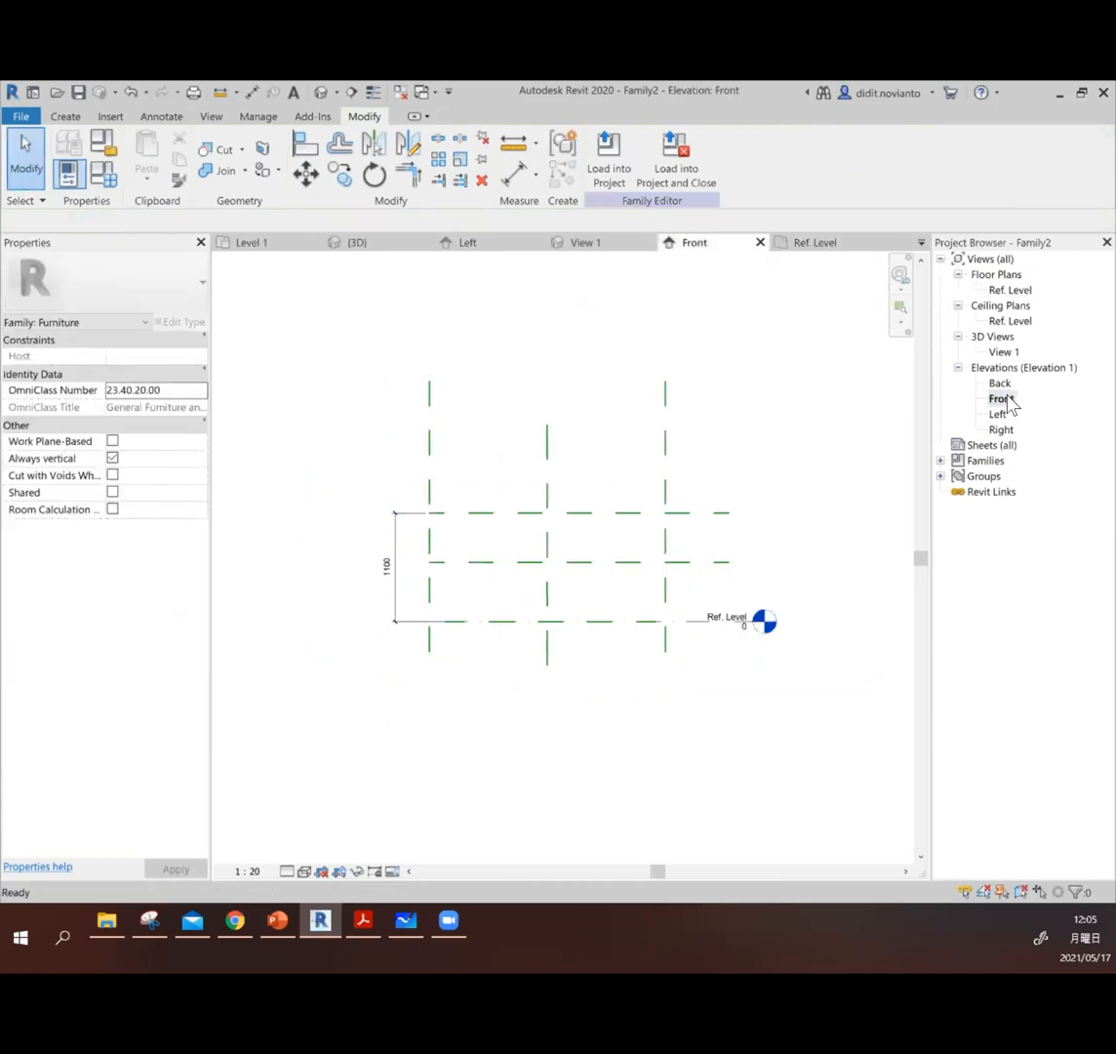
left_click(680, 515)
left_click(388, 562)
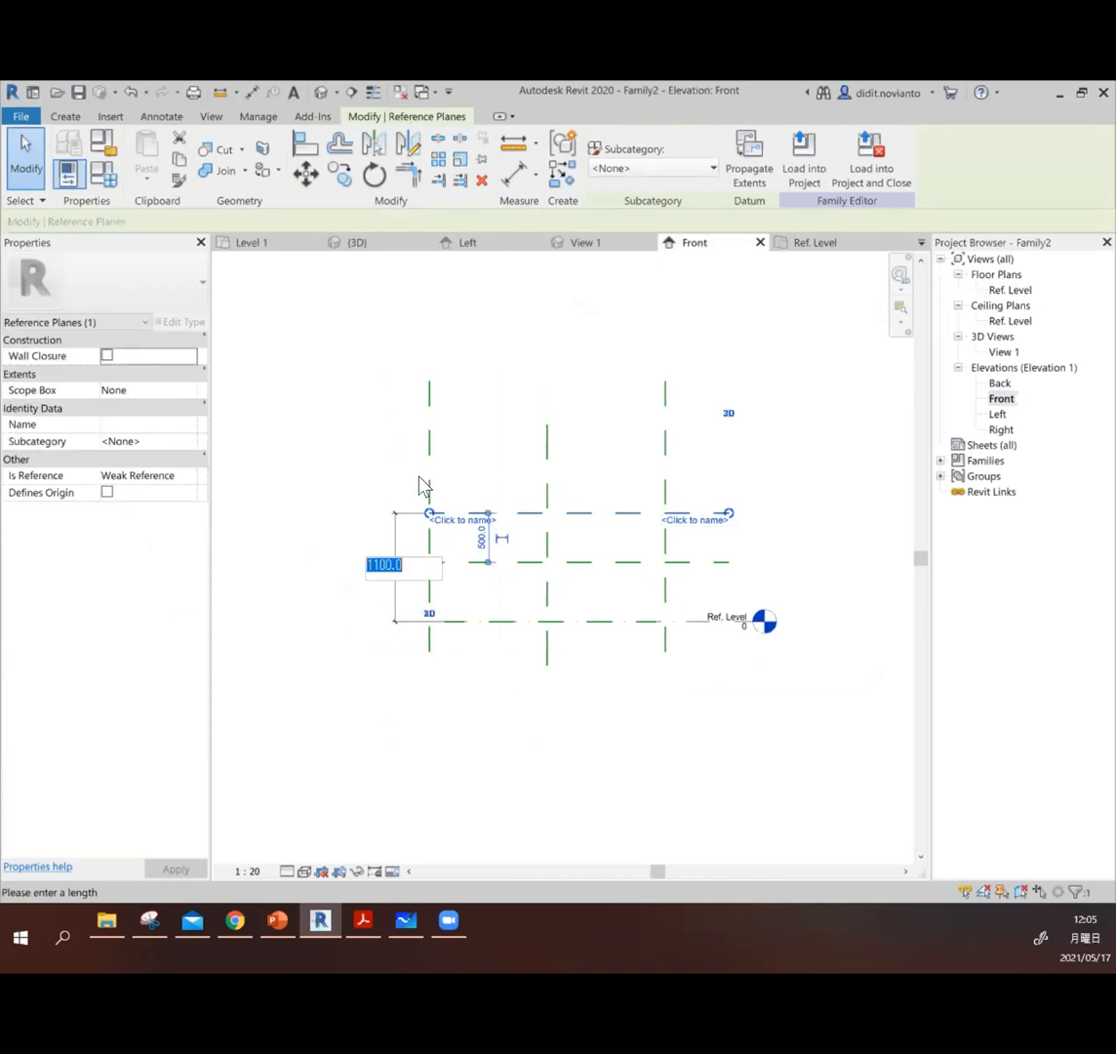
left_click(419, 477)
left_click(395, 532)
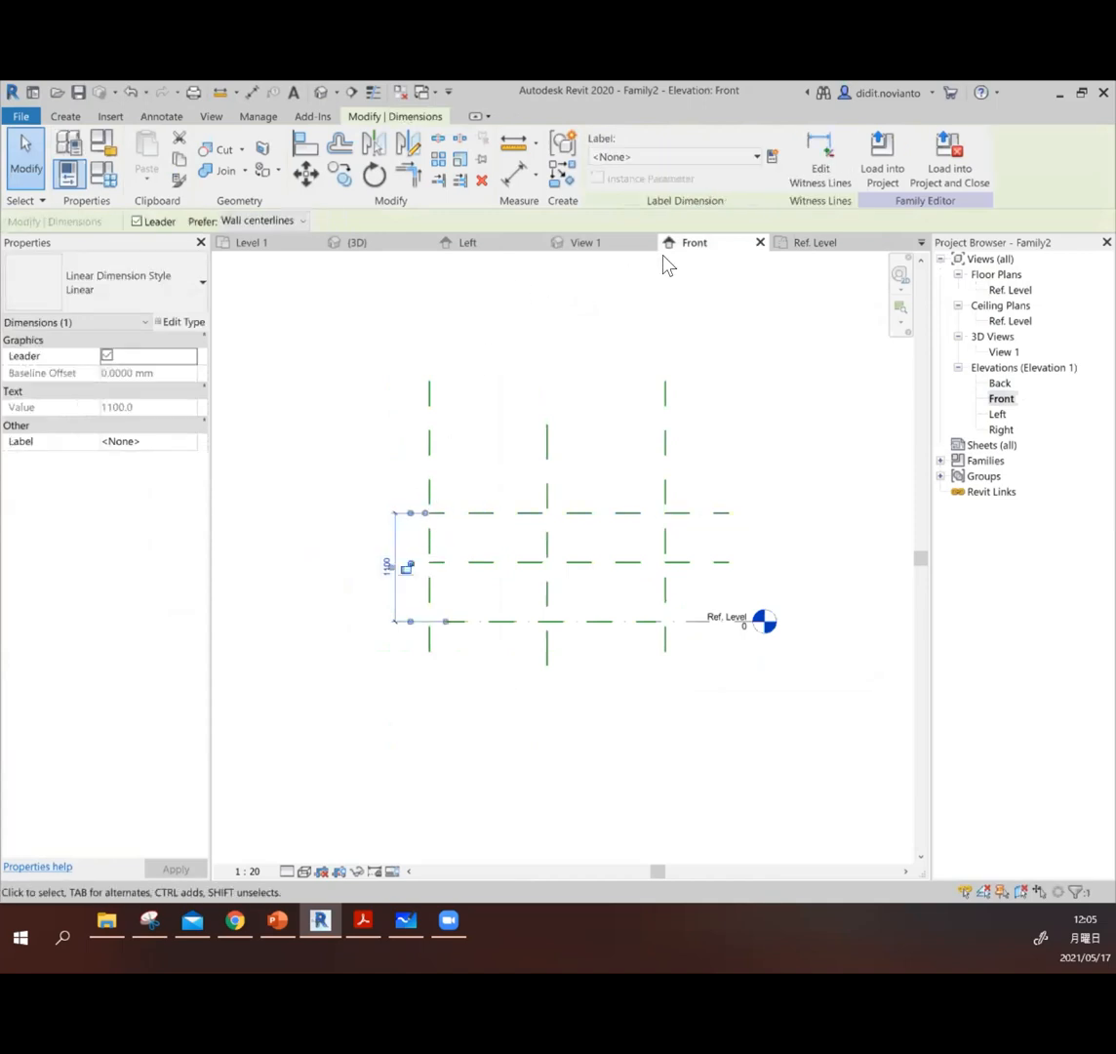
left_click(772, 157)
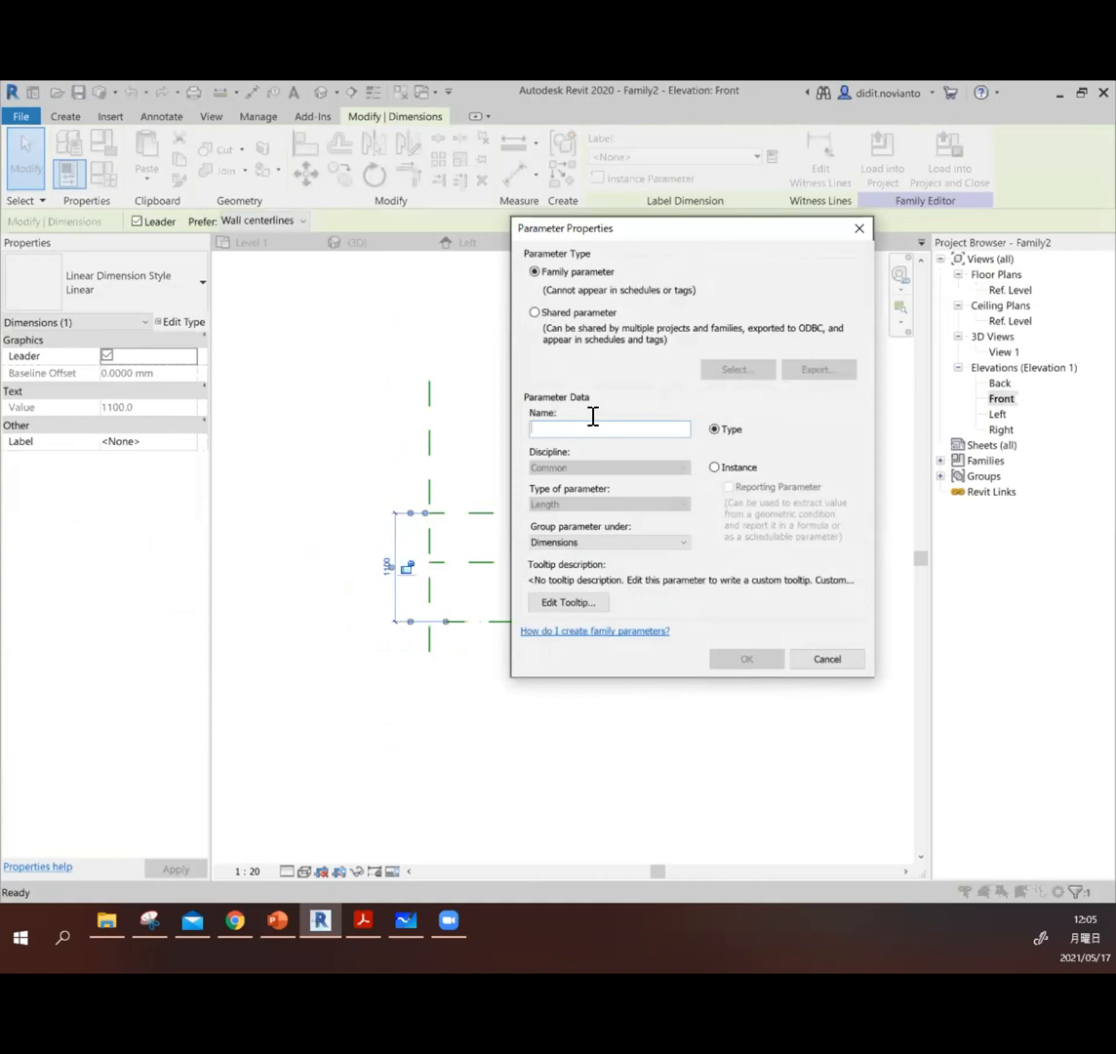
type("tinggi")
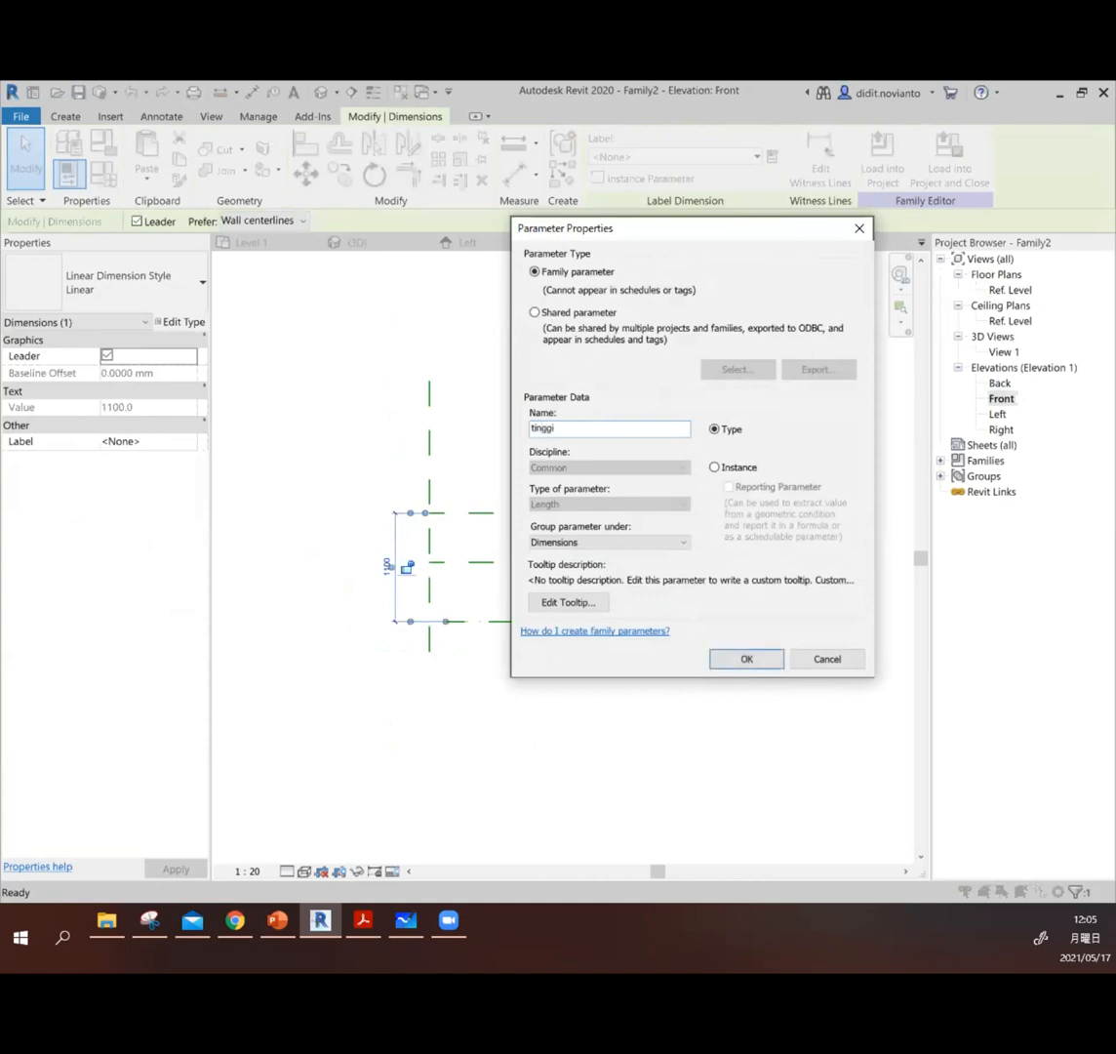
left_click(746, 471)
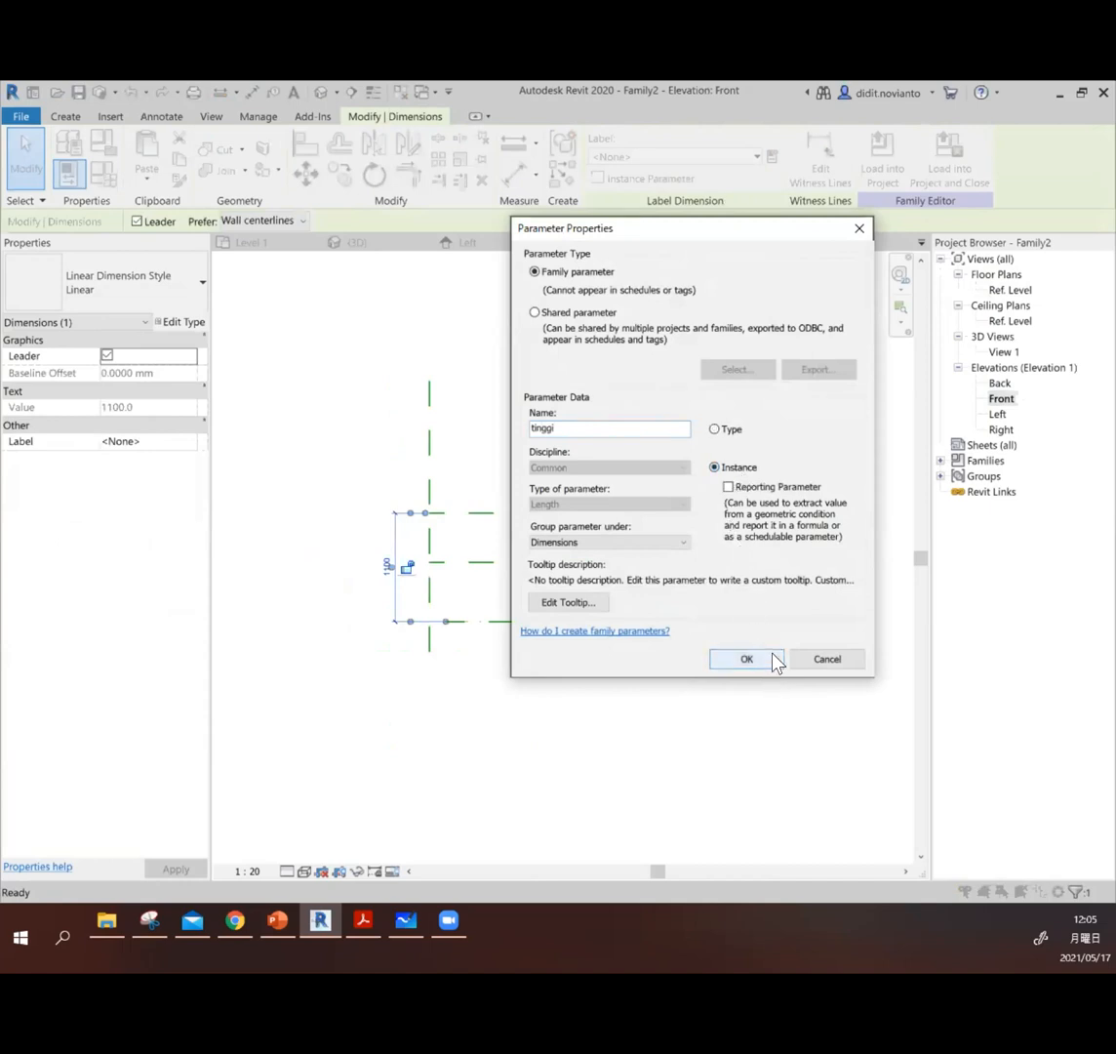
left_click(747, 659)
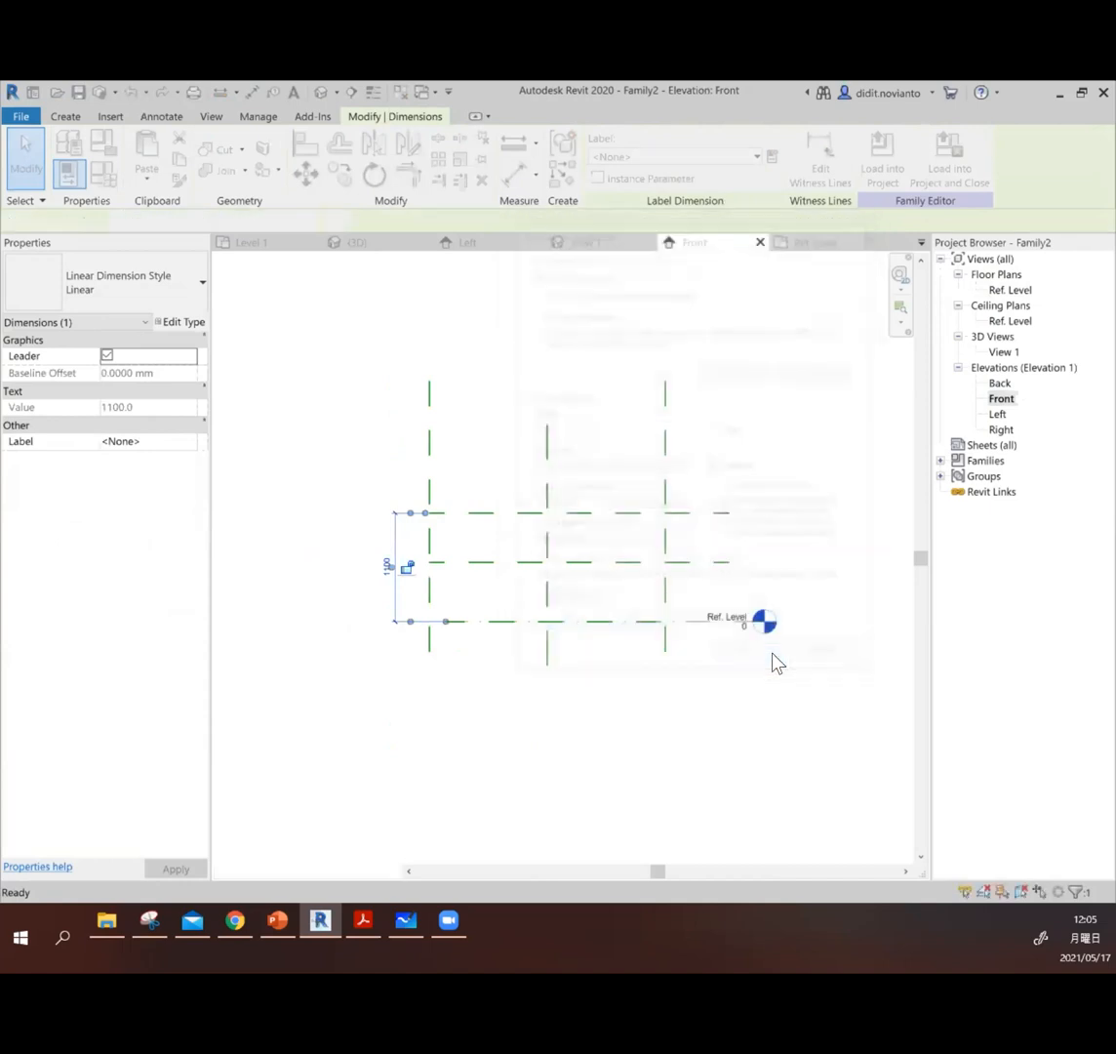
left_click(786, 458)
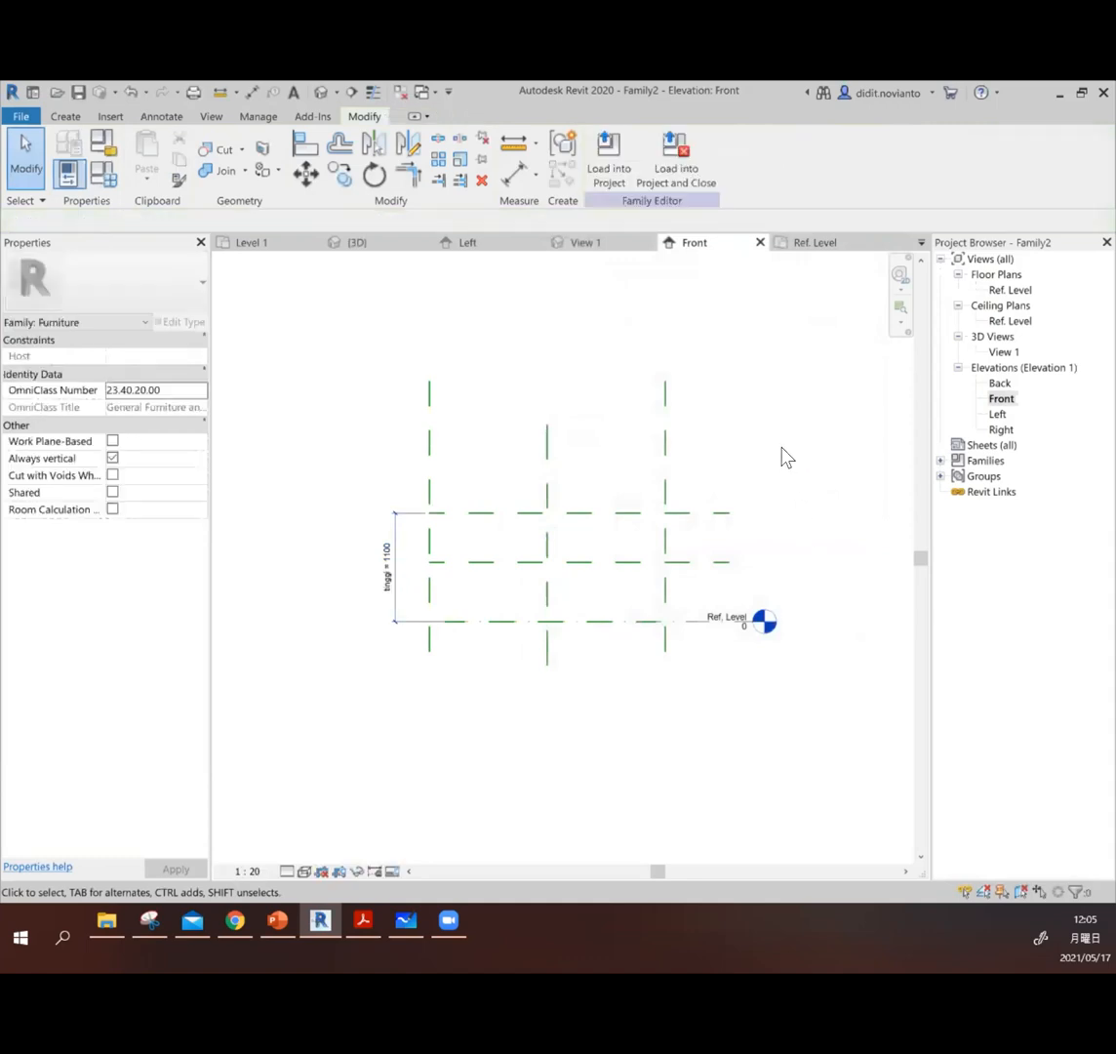
Step: Return to the Ref. Level floor plan to review the labelled length and width dimensions
left_click(1011, 290)
left_click(1010, 289)
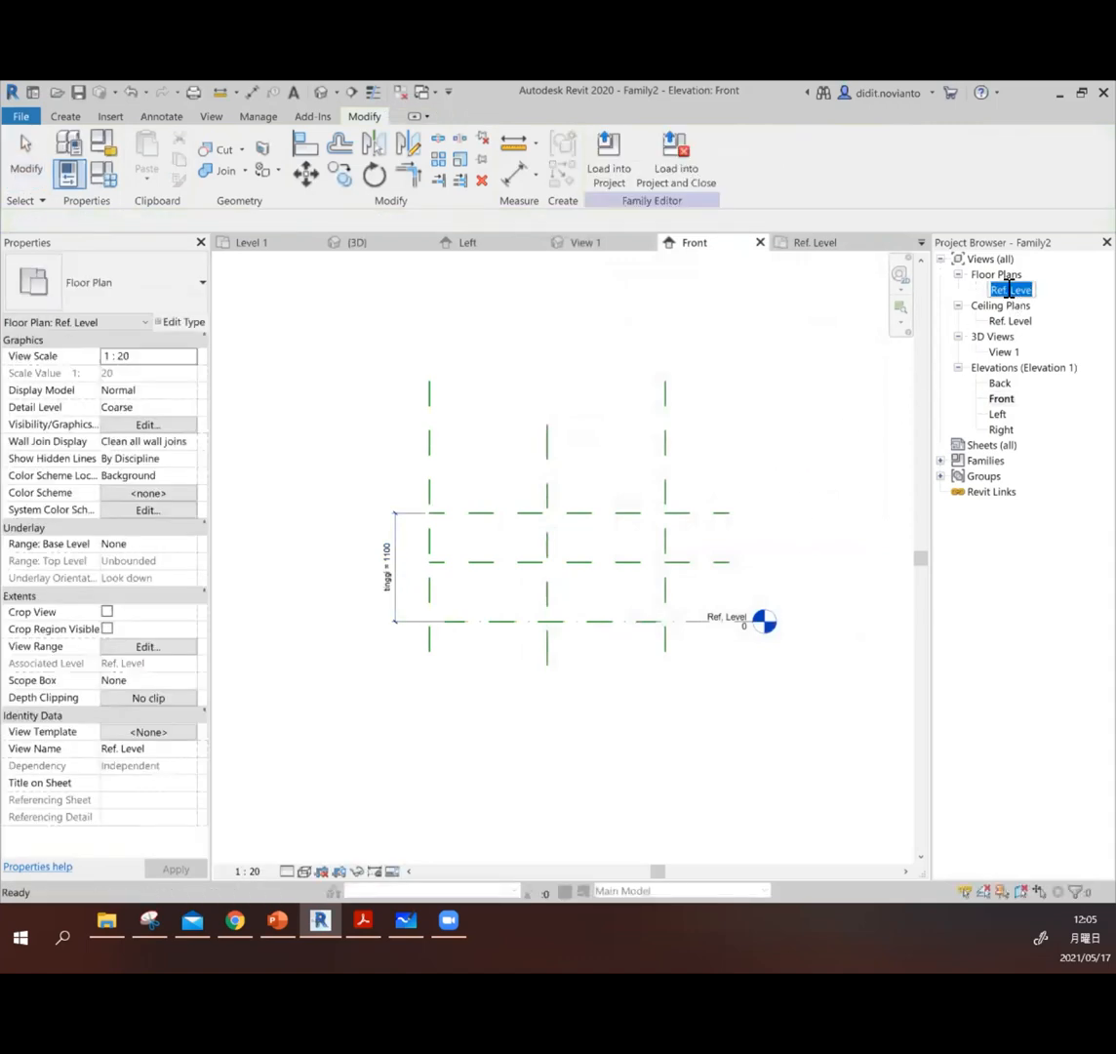
left_click(773, 399)
double_click(1012, 290)
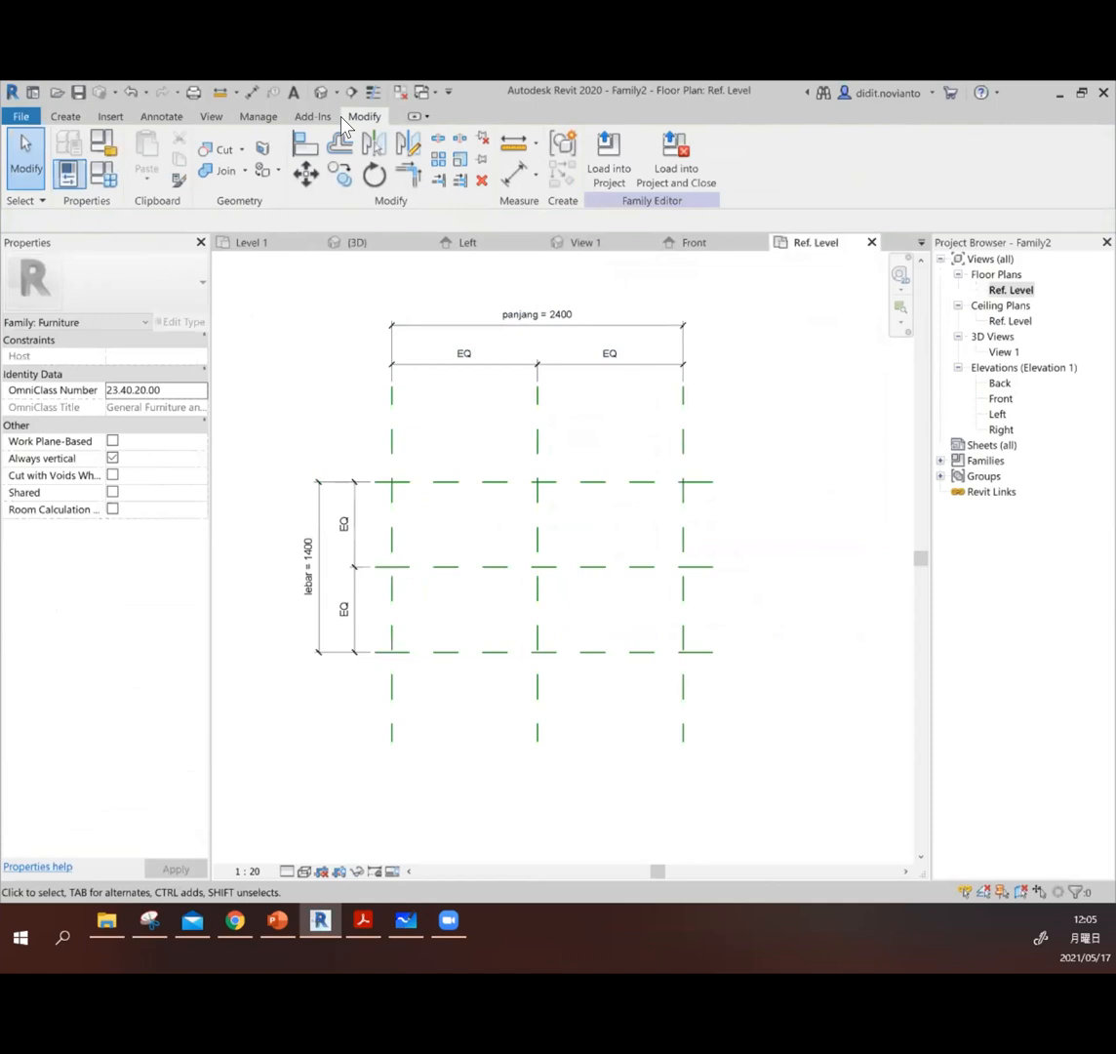
left_click(67, 117)
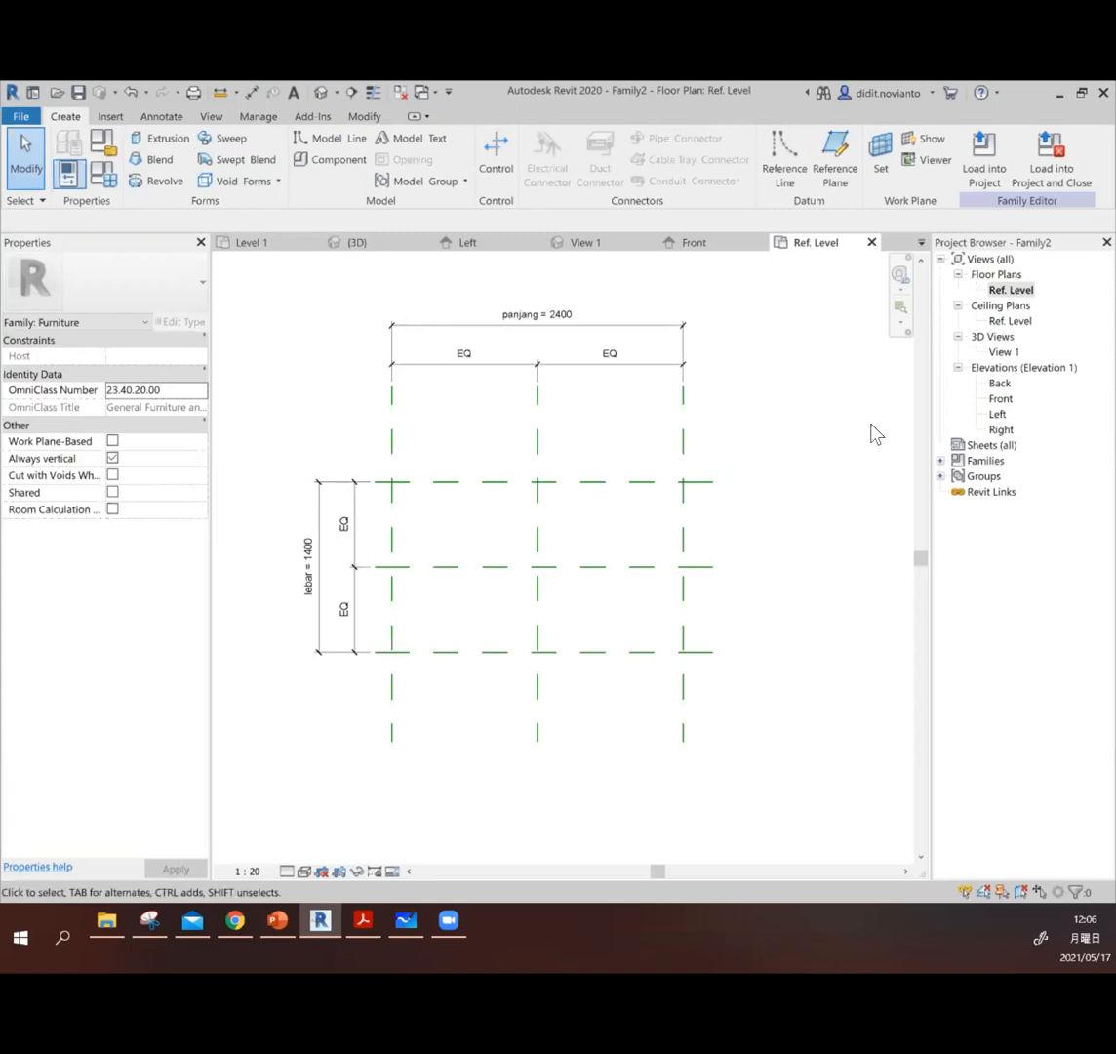
Step: Start an extrusion in the Left elevation and sketch a short horizontal line, then a vertical line about 1898 mm long down the outer plane to Ref. Level
double_click(998, 416)
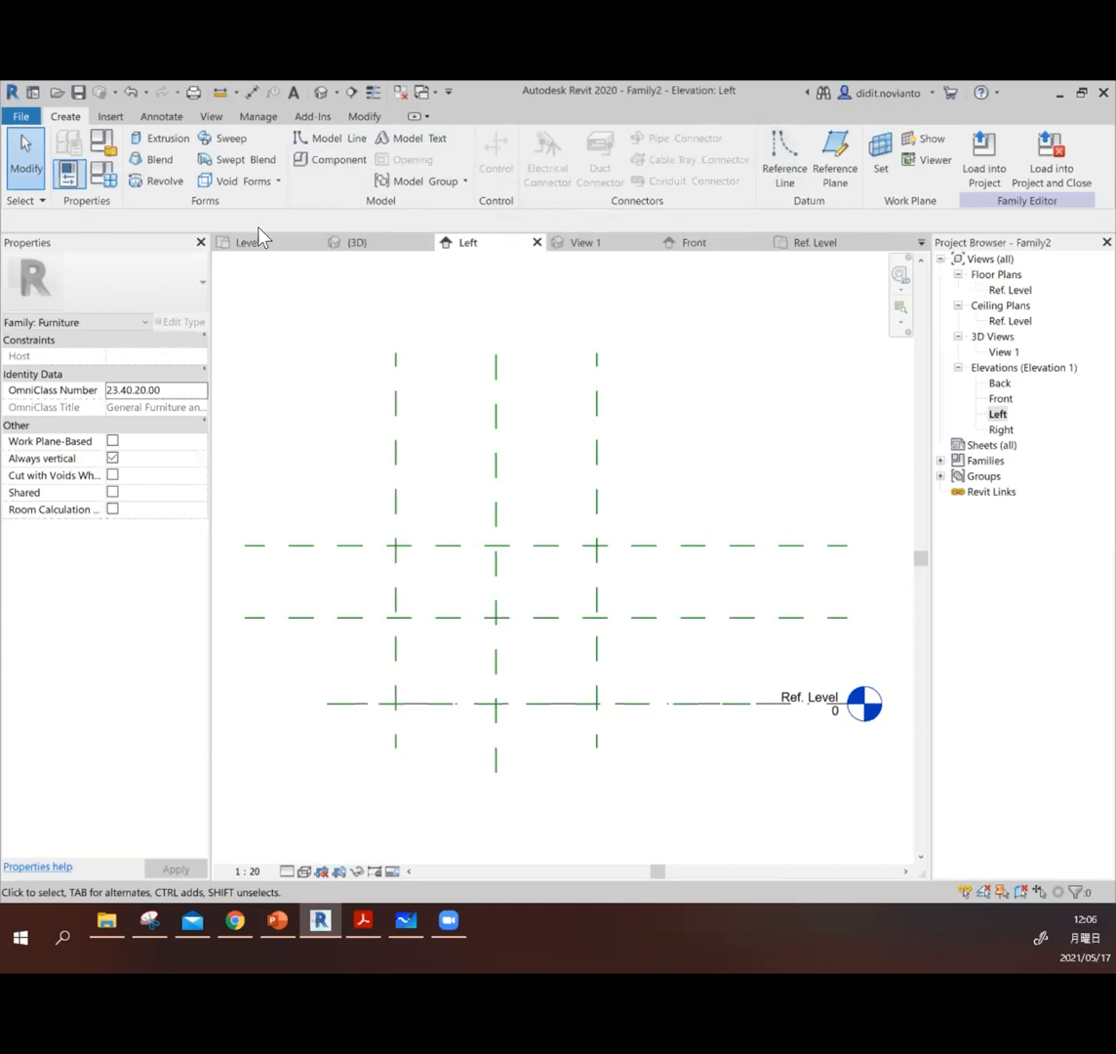
left_click(176, 143)
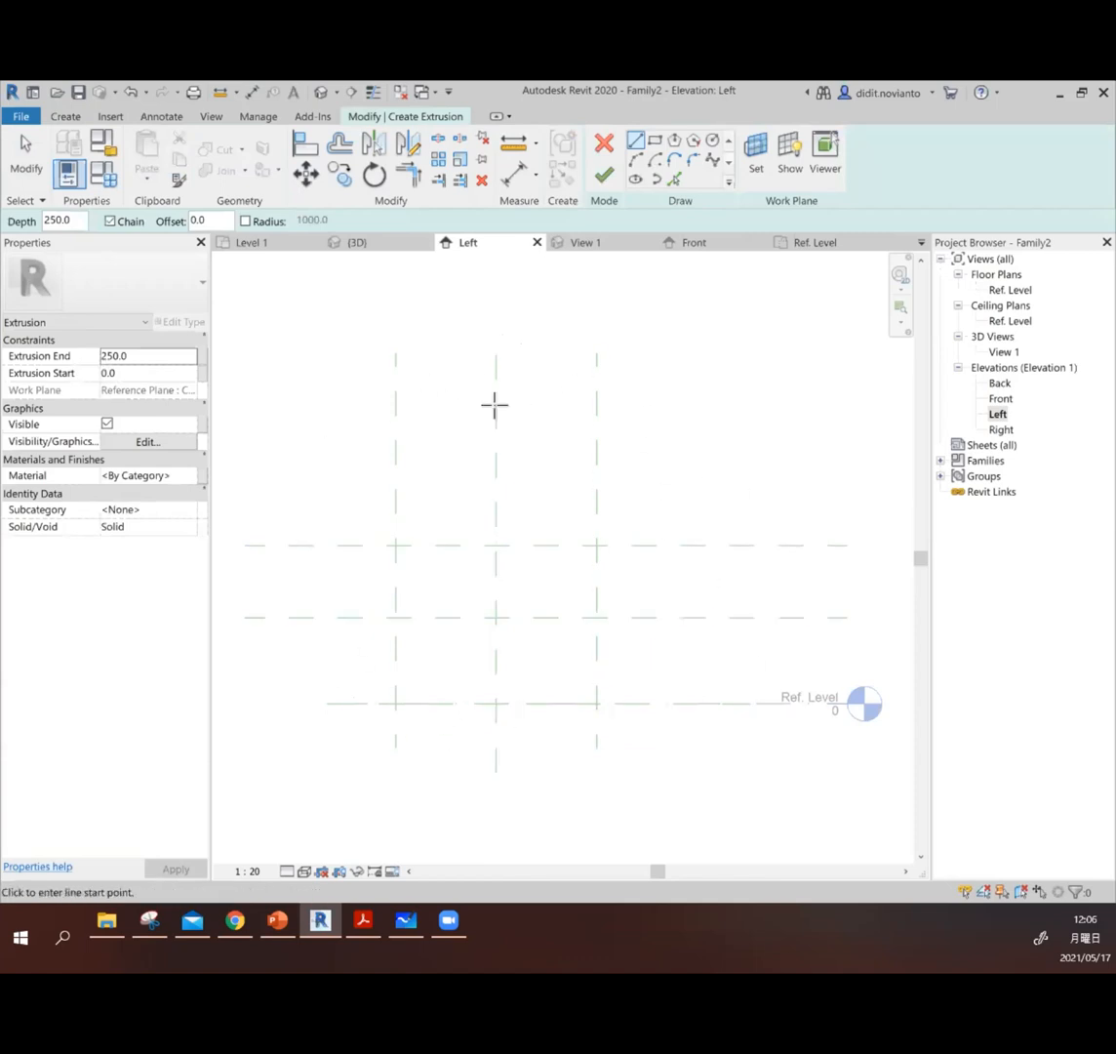
left_click(634, 147)
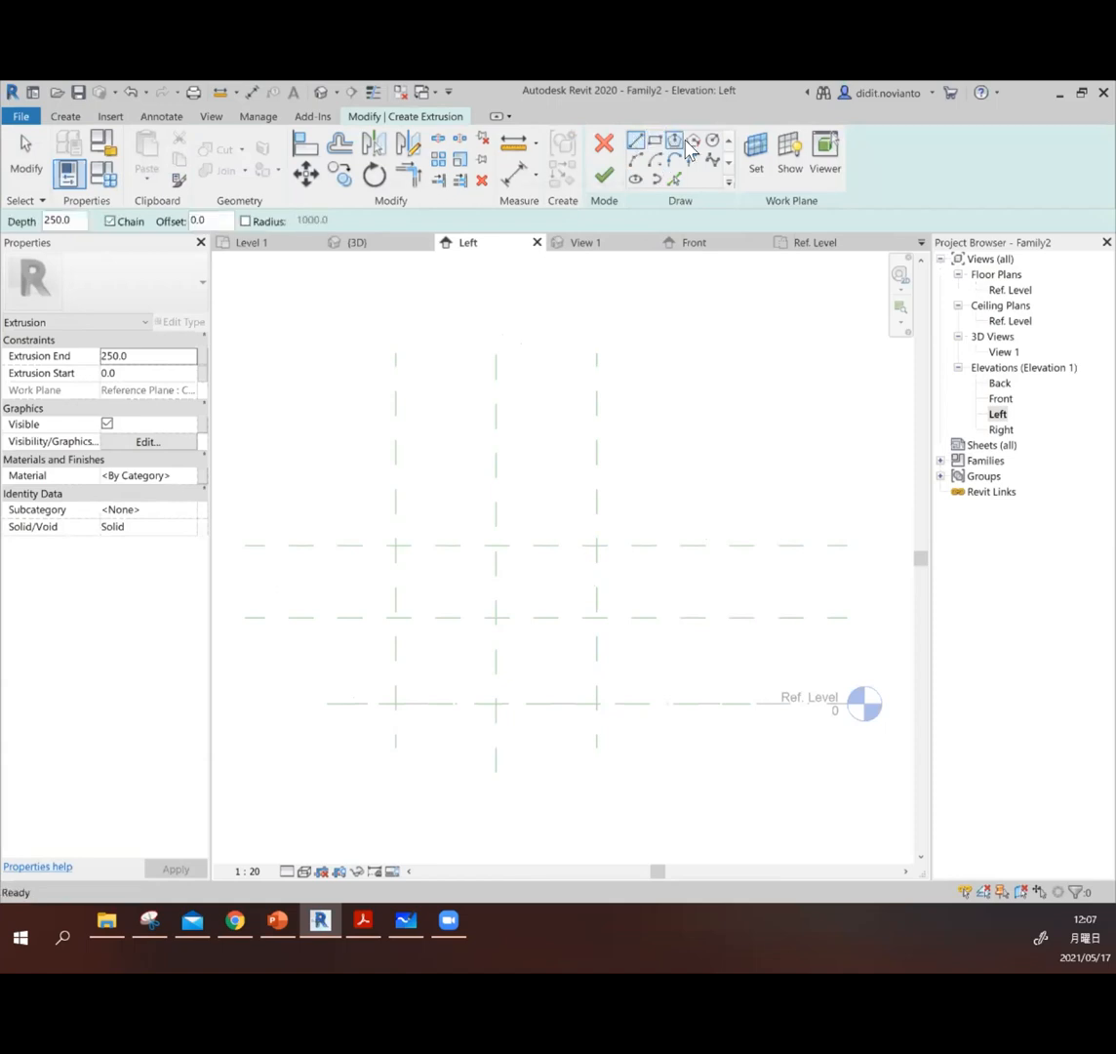
left_click(635, 161)
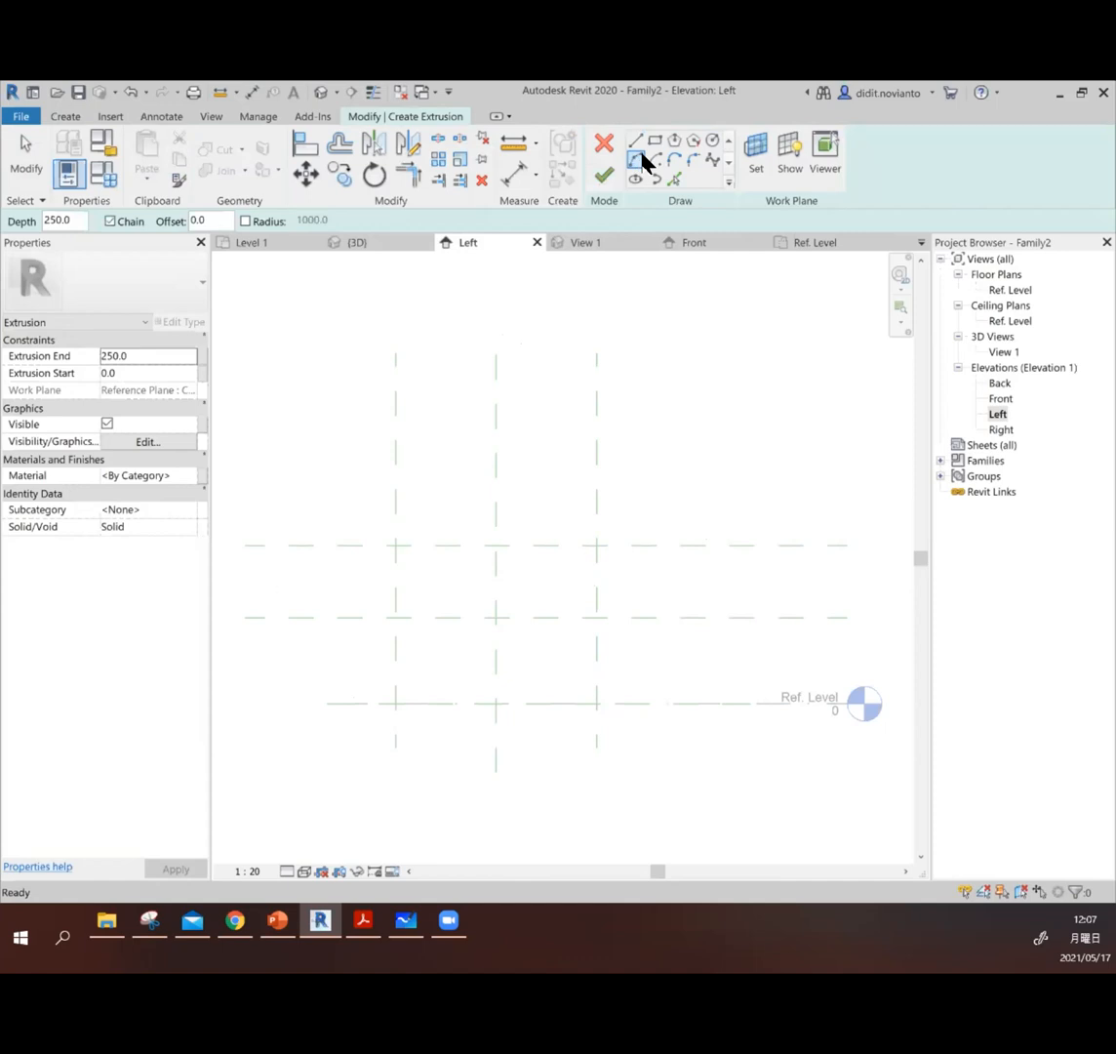
left_click(652, 141)
left_click(635, 143)
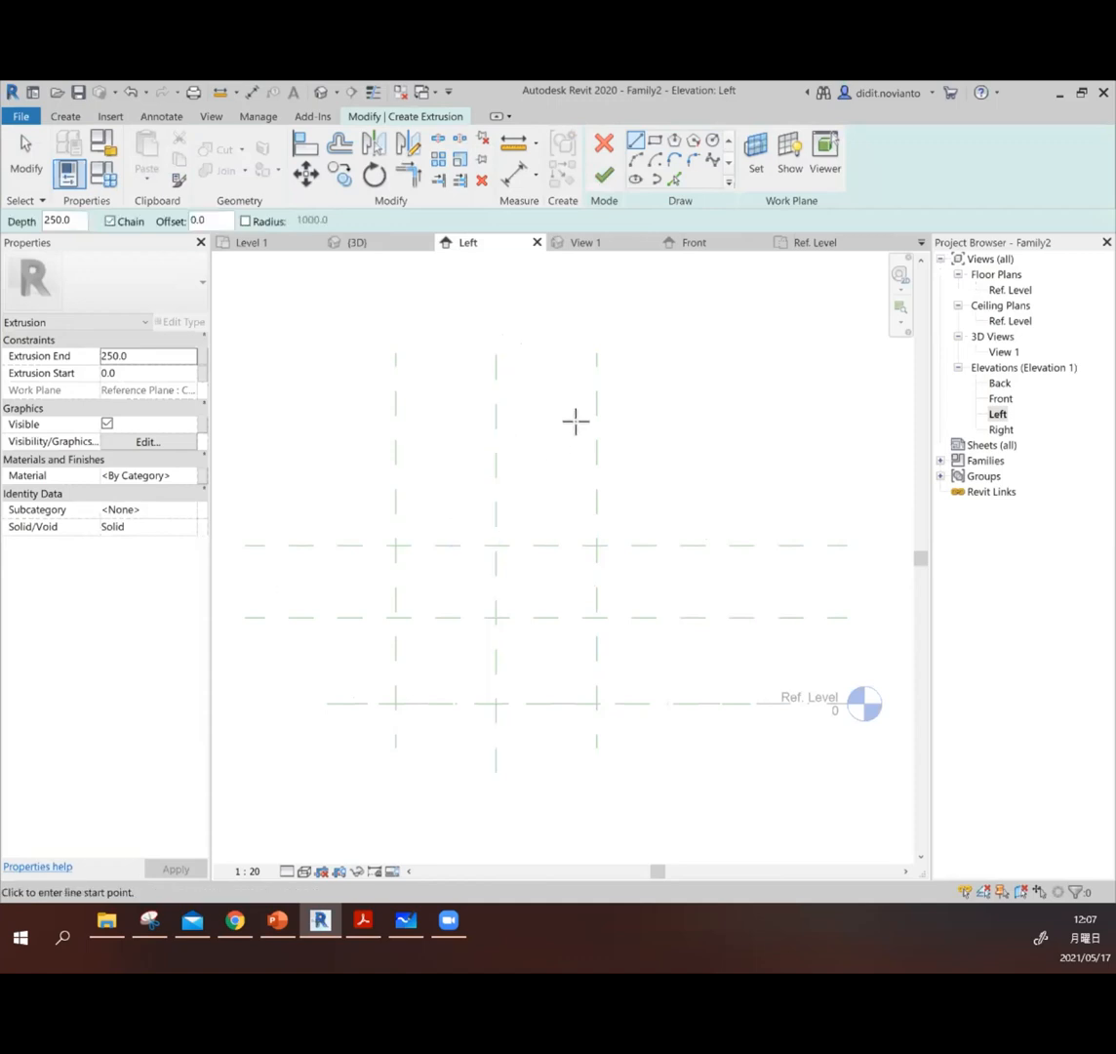
left_click(591, 430)
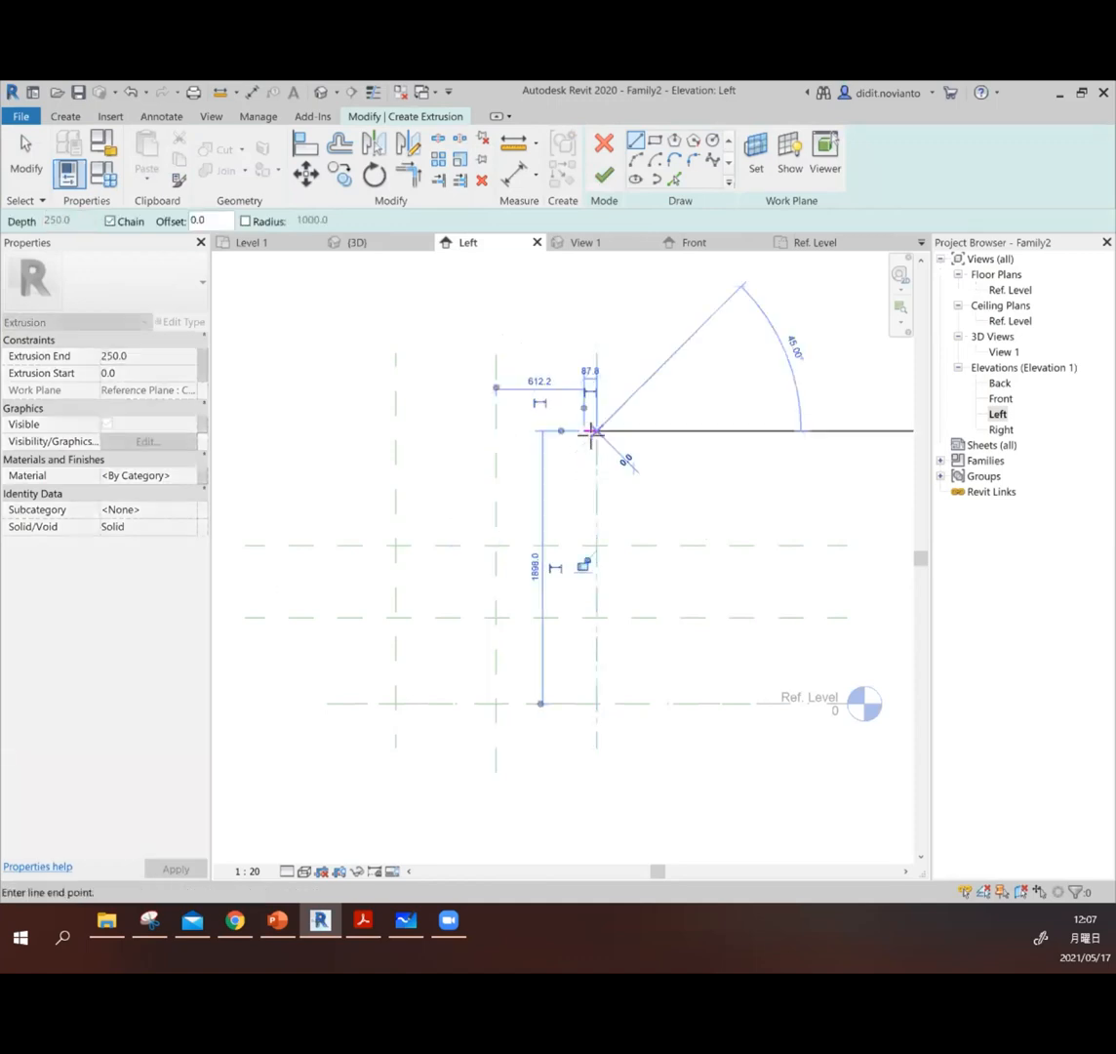
left_click(596, 703)
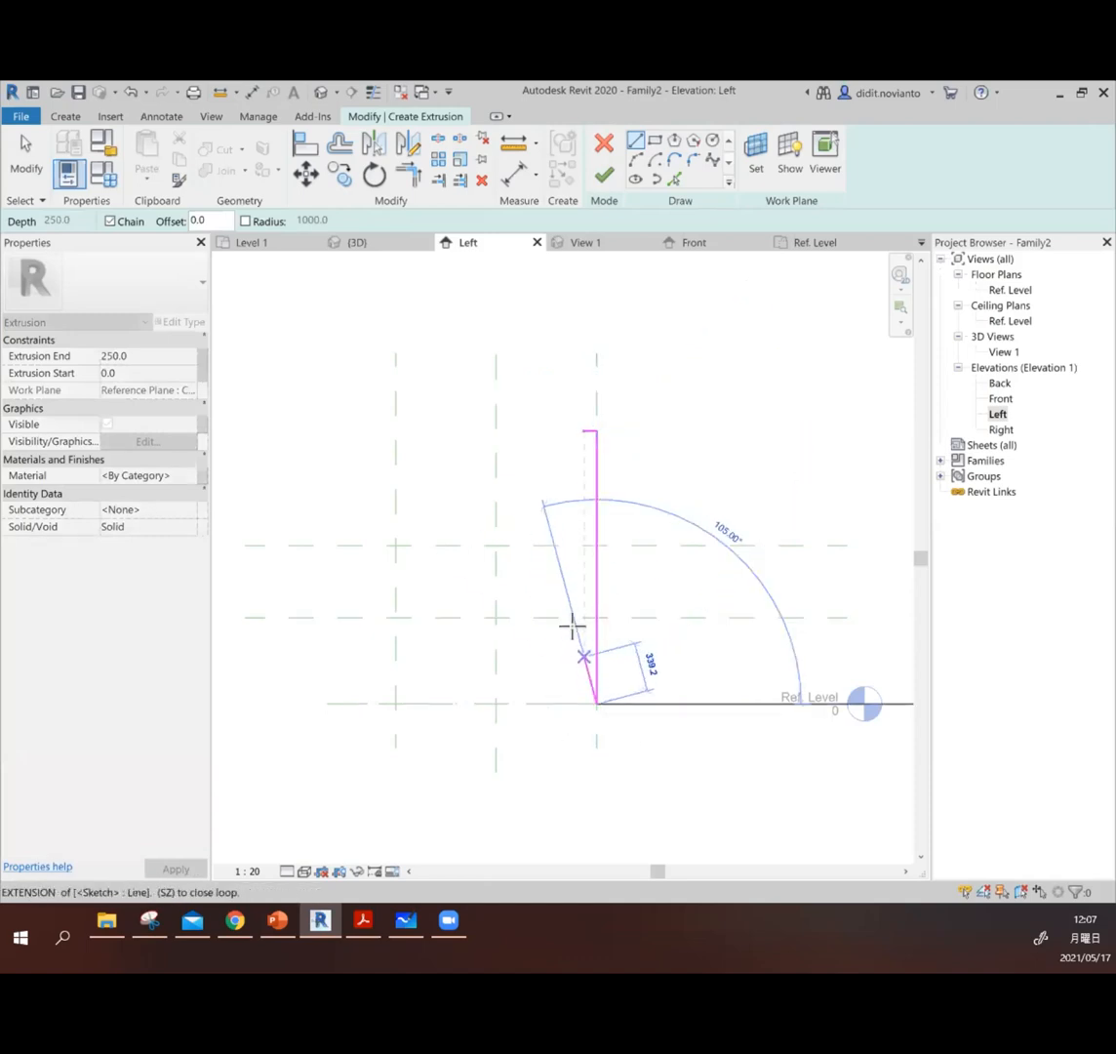
Step: Continue the profile with stepped lines between Ref. Level and the lower horizontal plane, forming legs about 600 mm high, the inner one about 200 mm wide
left_click(565, 699)
left_click(569, 616)
left_click(524, 616)
left_click(524, 702)
left_click(495, 703)
left_click(495, 617)
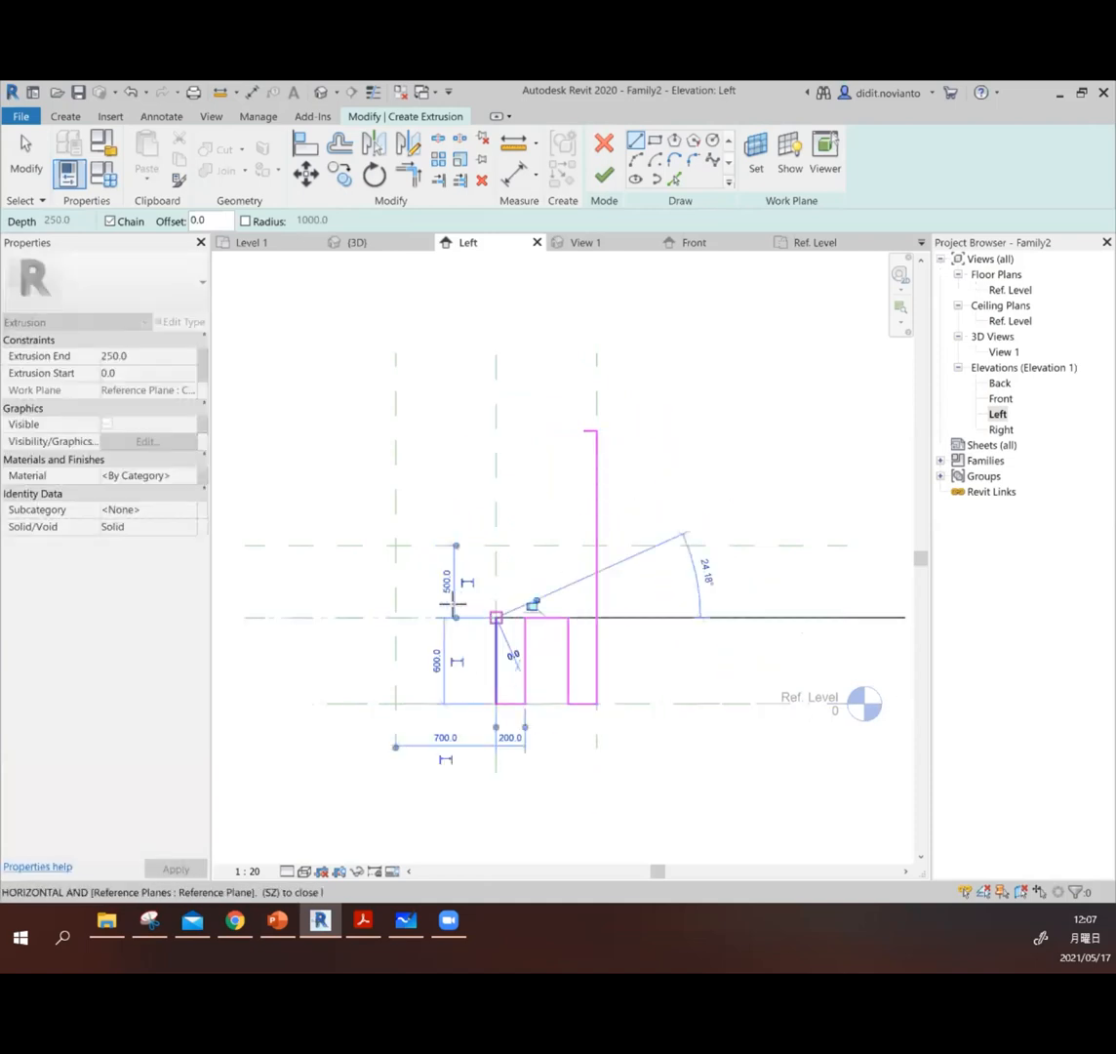
left_click(452, 617)
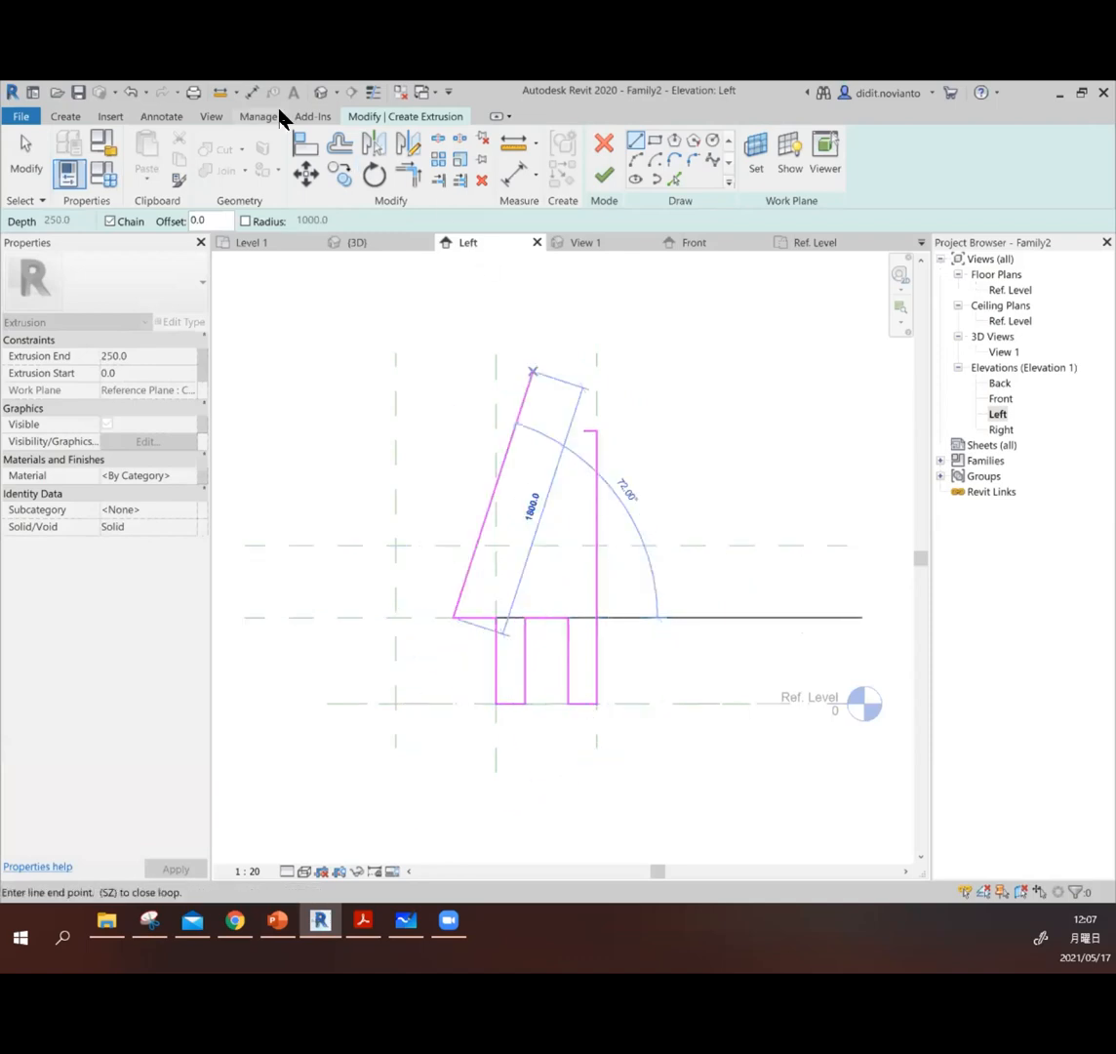
Step: End the line chain and delete the stepped leg lines, keeping the vertical line and its short top line
key("Escape")
key("Escape")
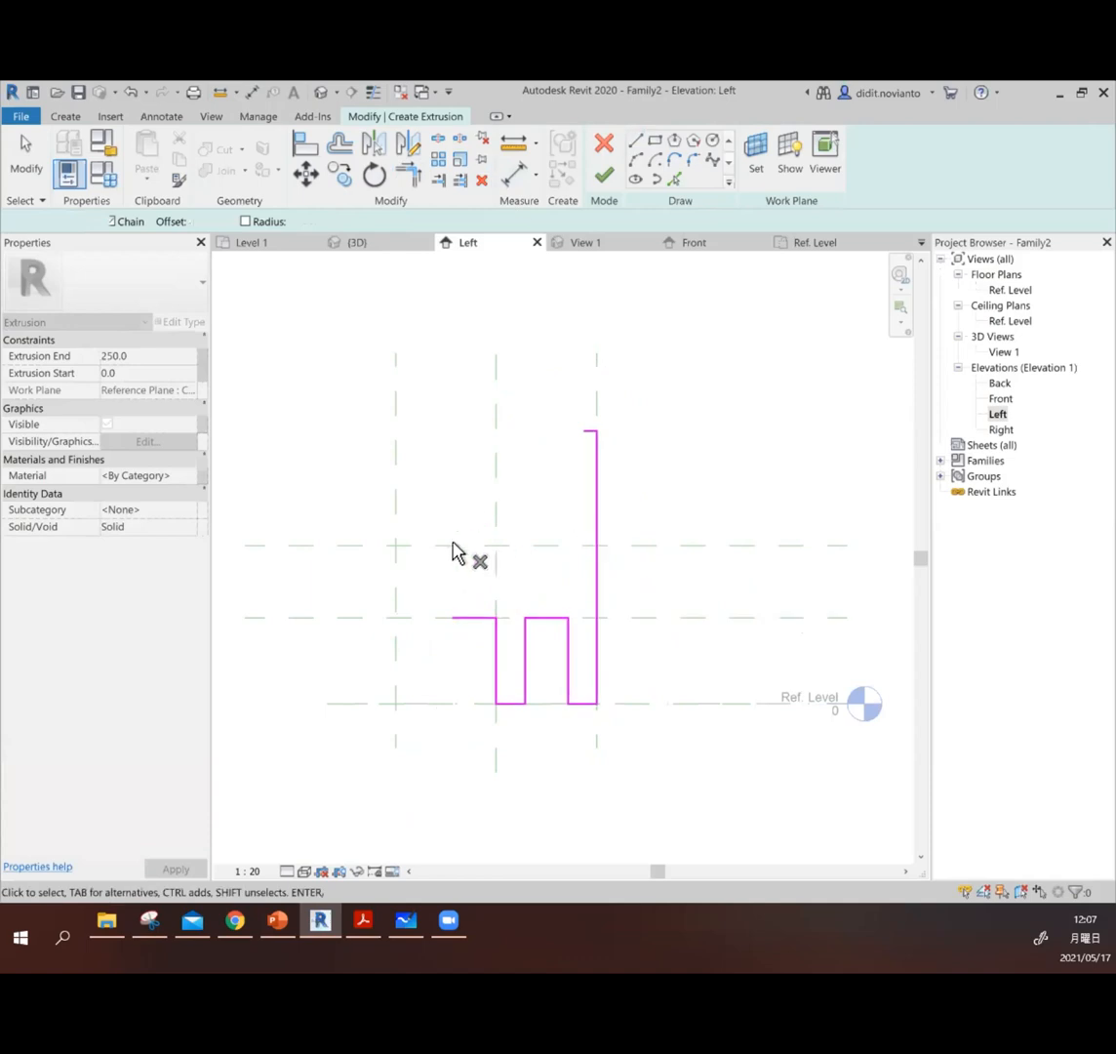
left_click_drag(399, 536, 690, 767)
key("Delete")
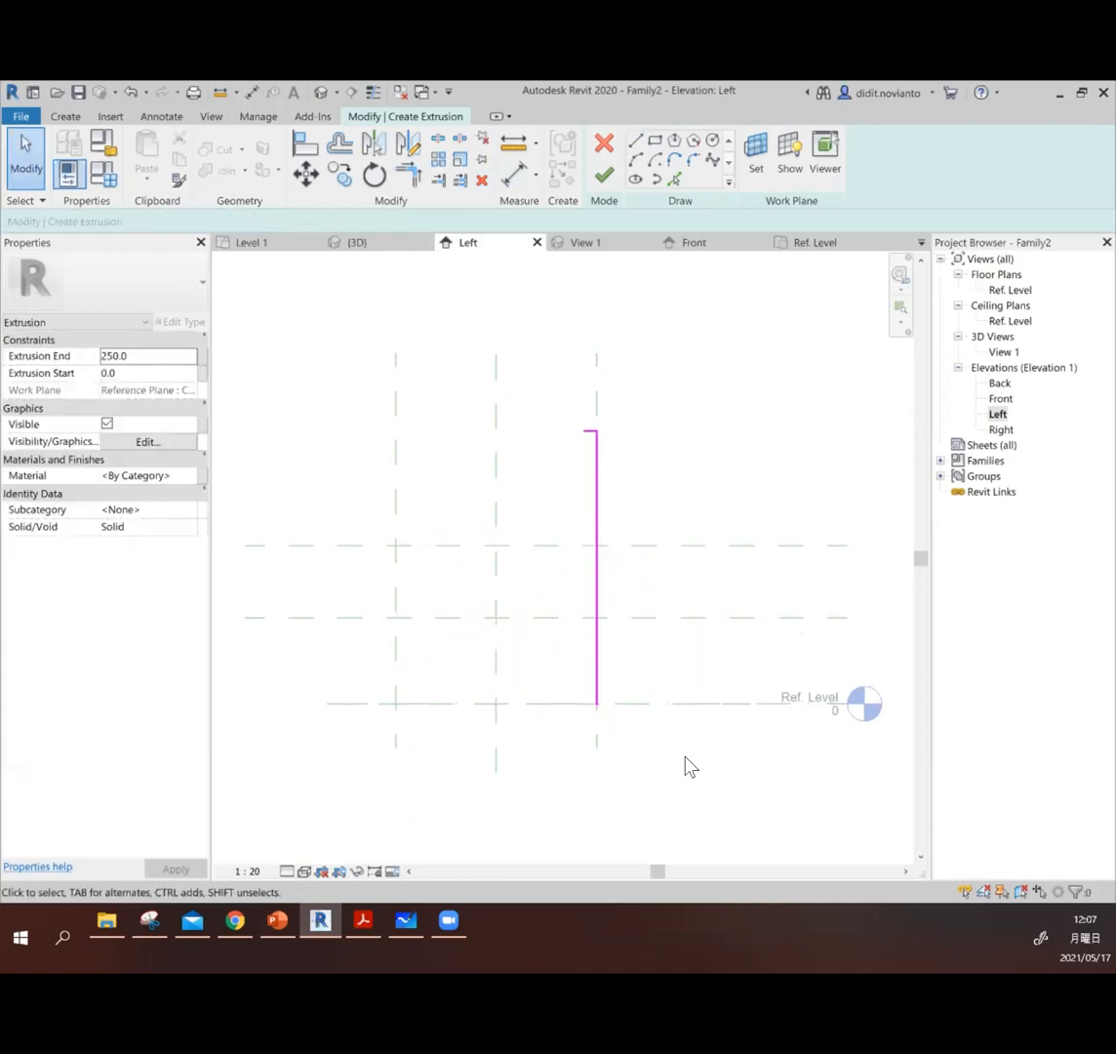
left_click(597, 568)
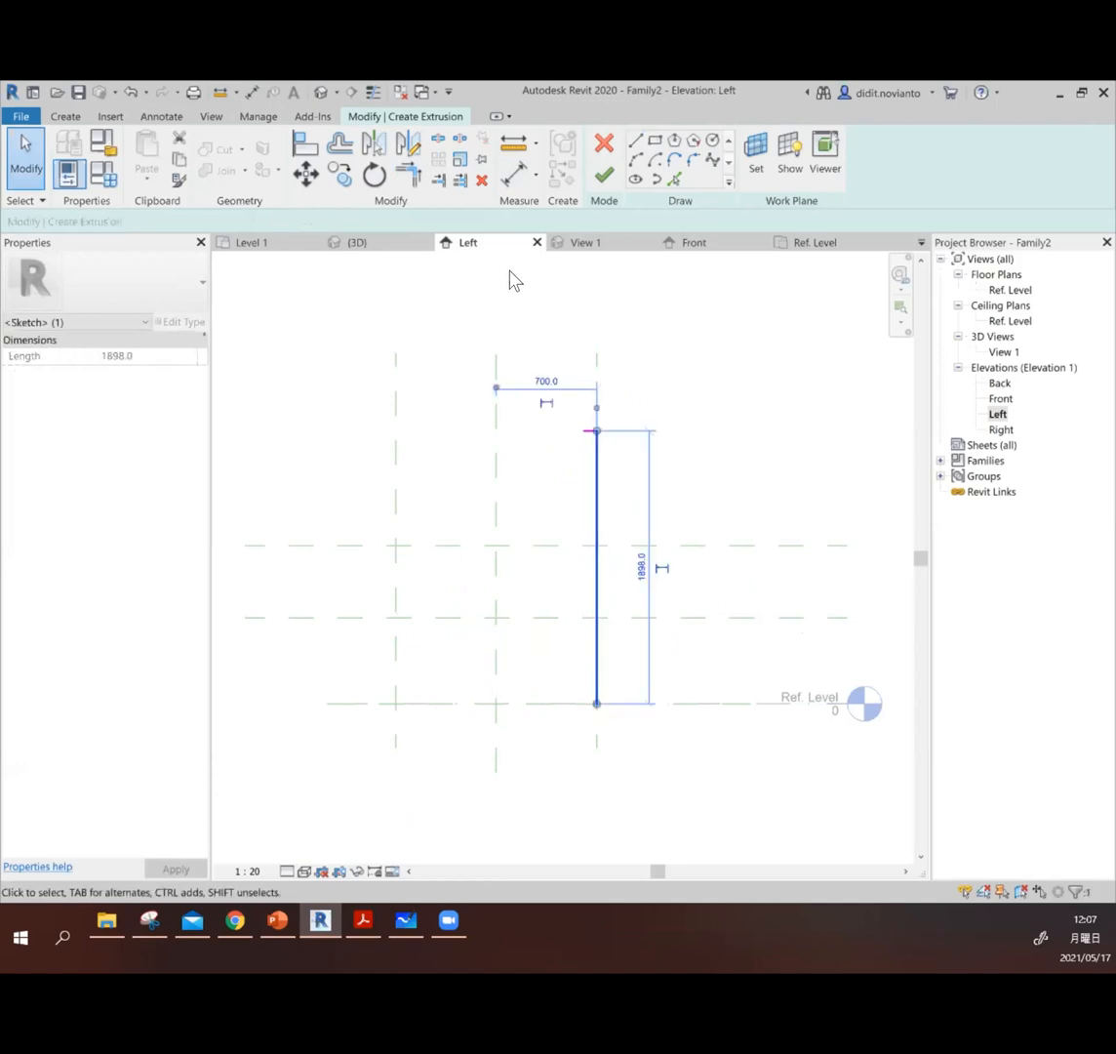
Step: Sketch two chained arcs from the upper horizontal plane on the vertical line to the Center (Front/Back) plane and back, the second with about 1999 mm radius
left_click(636, 159)
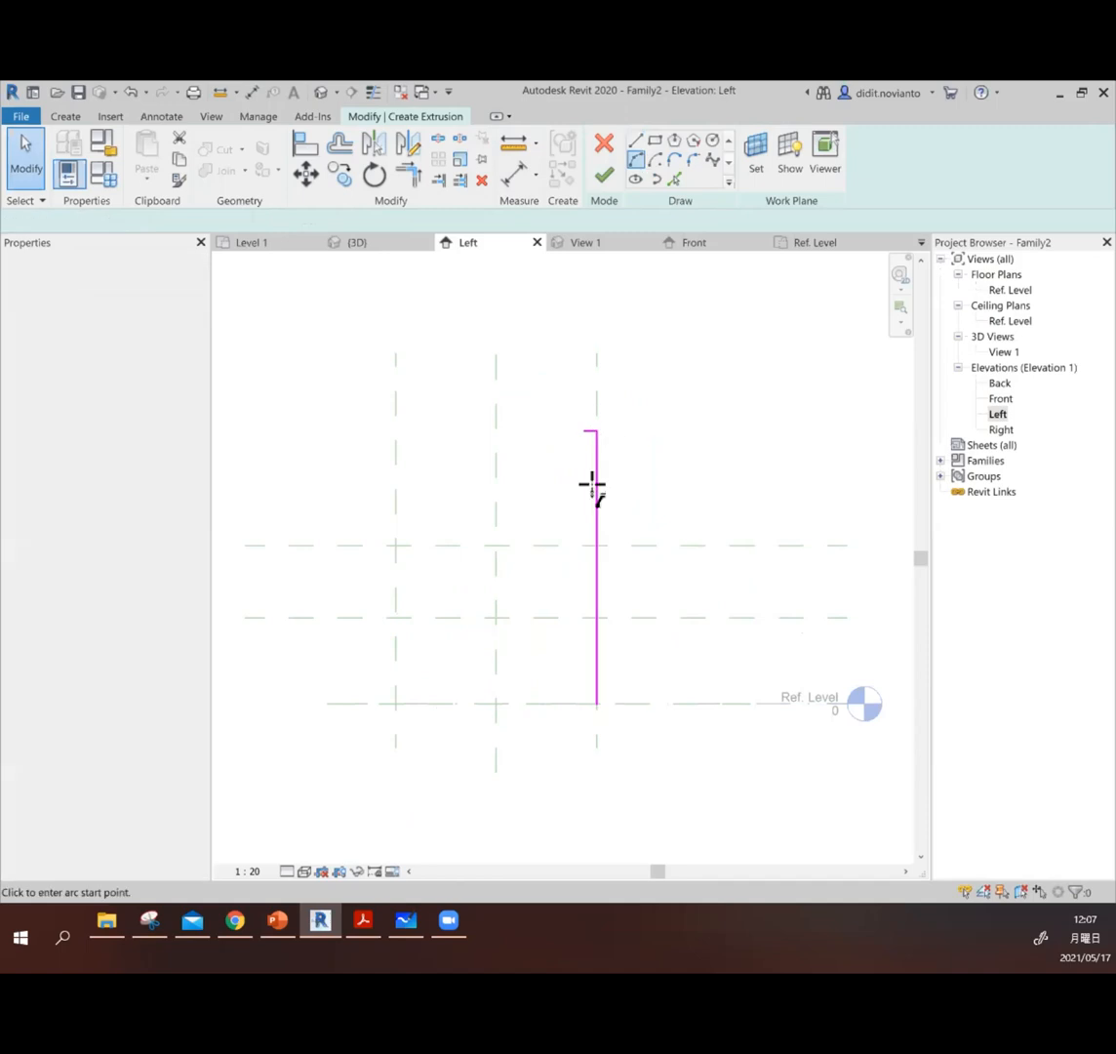
left_click(586, 535)
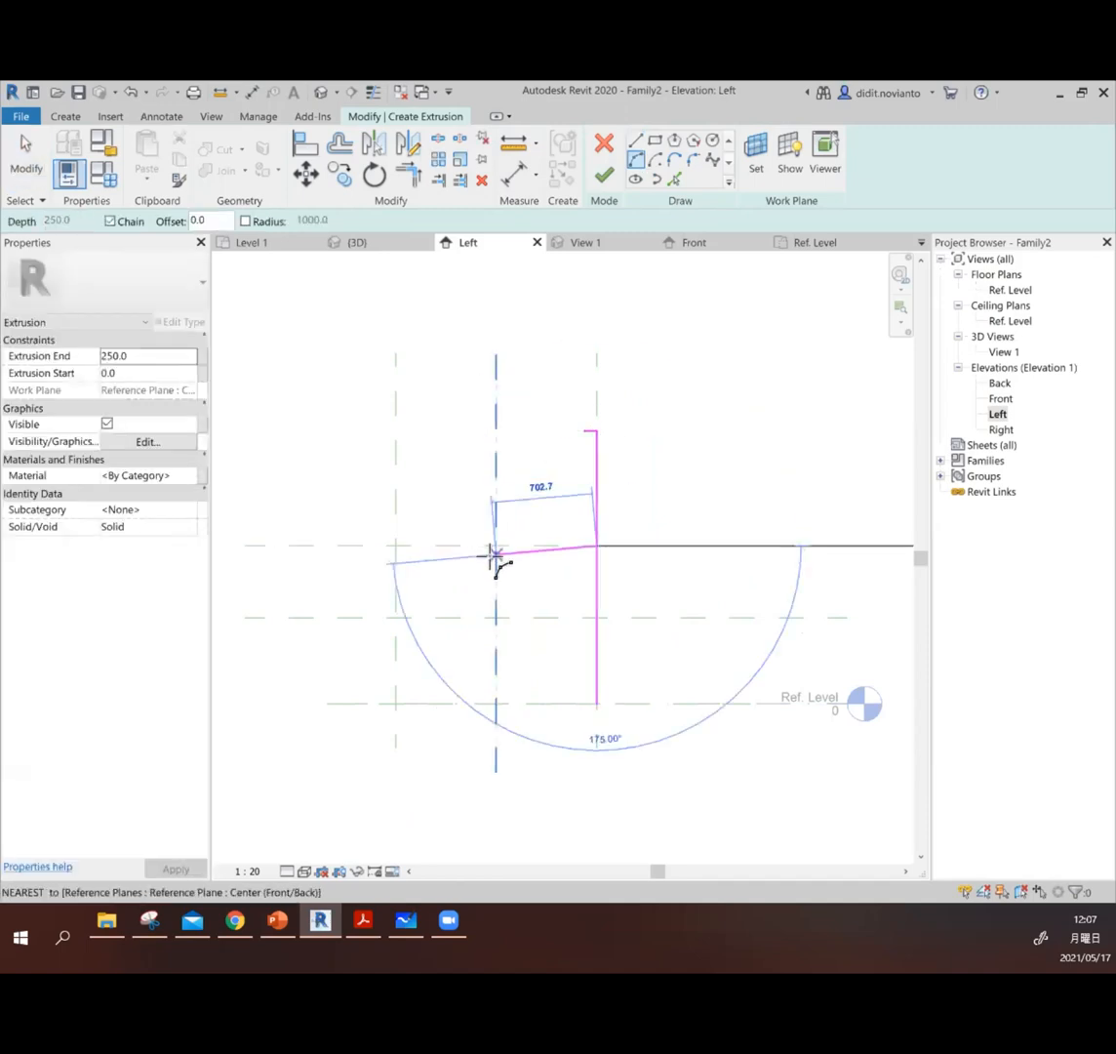
left_click(496, 580)
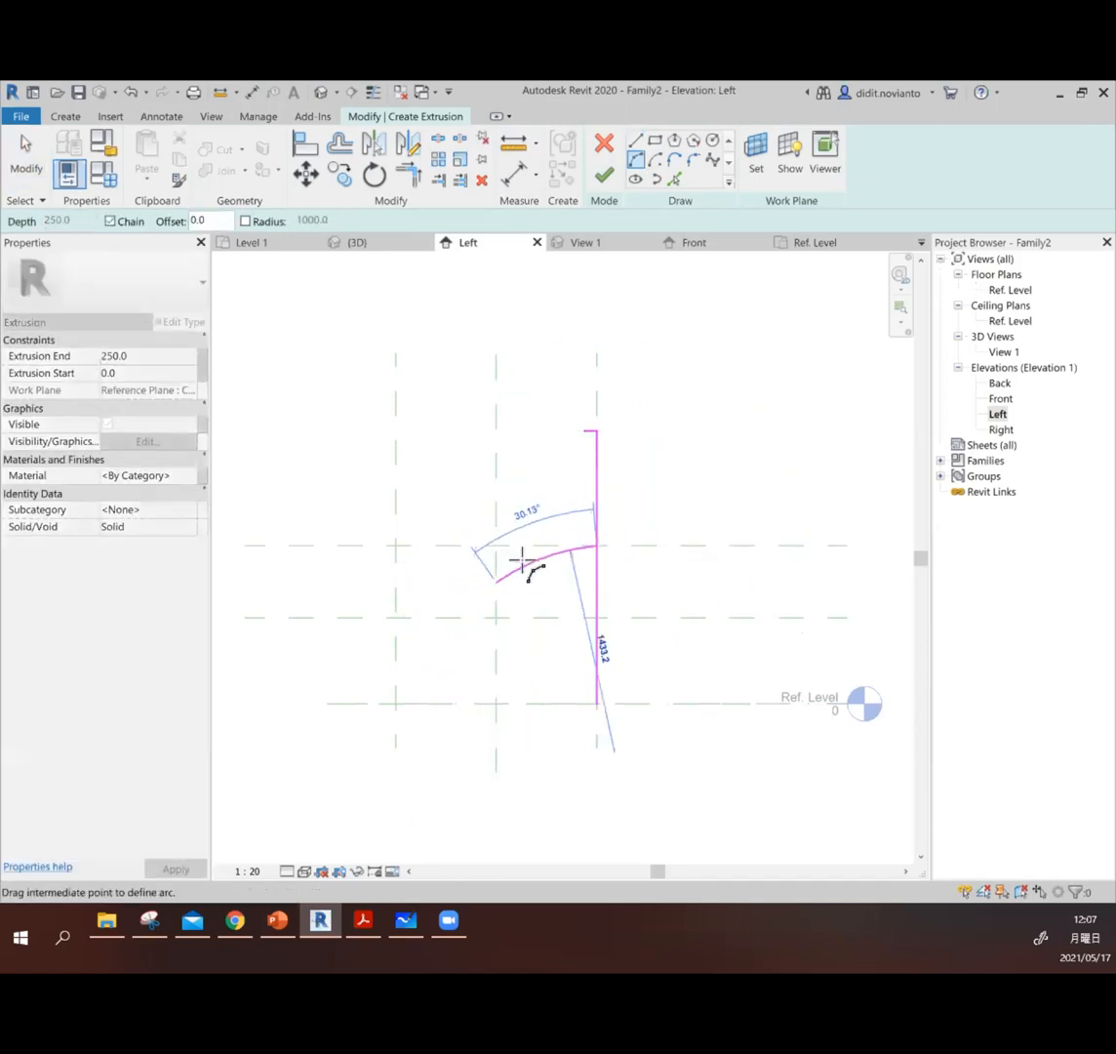
left_click(494, 557)
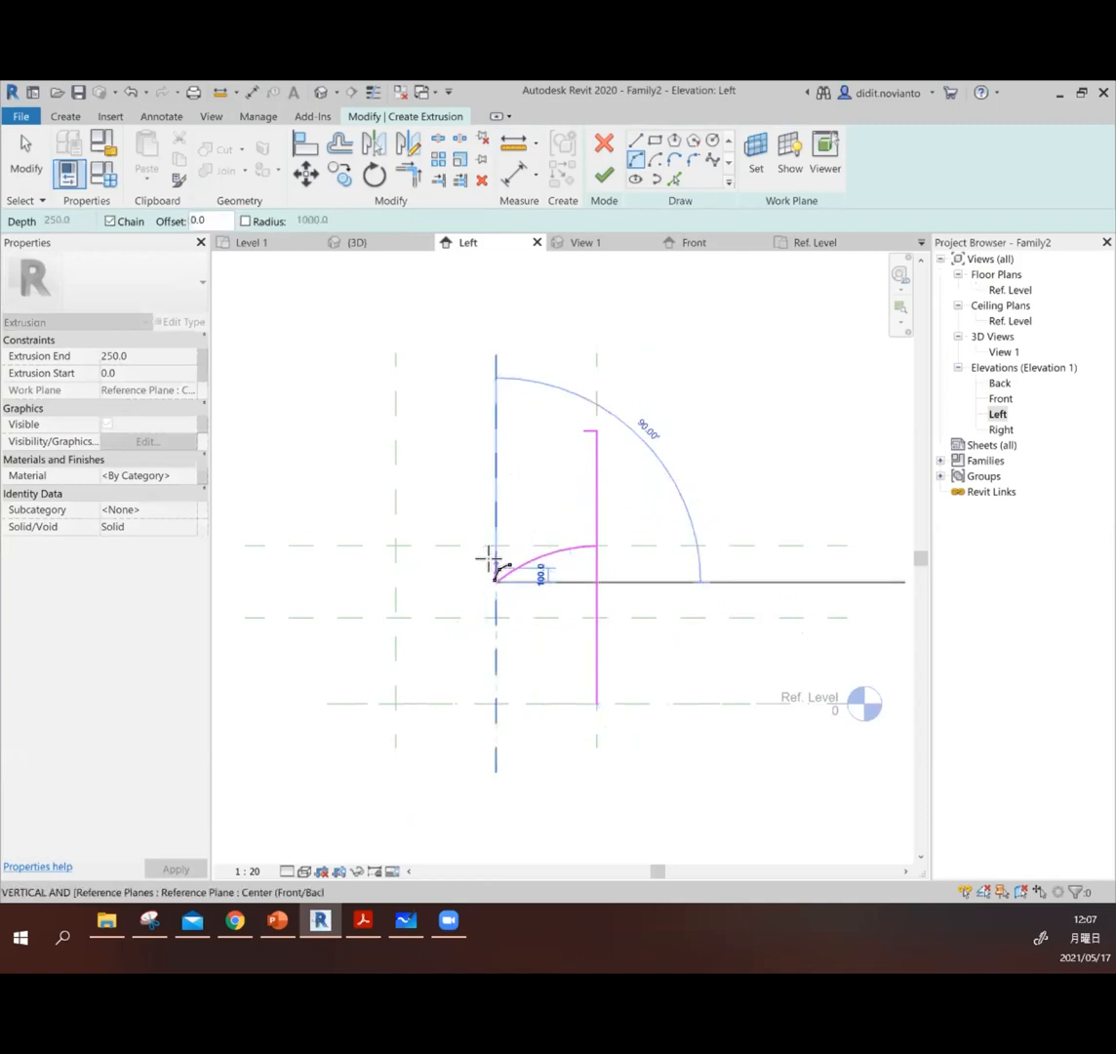
left_click(593, 607)
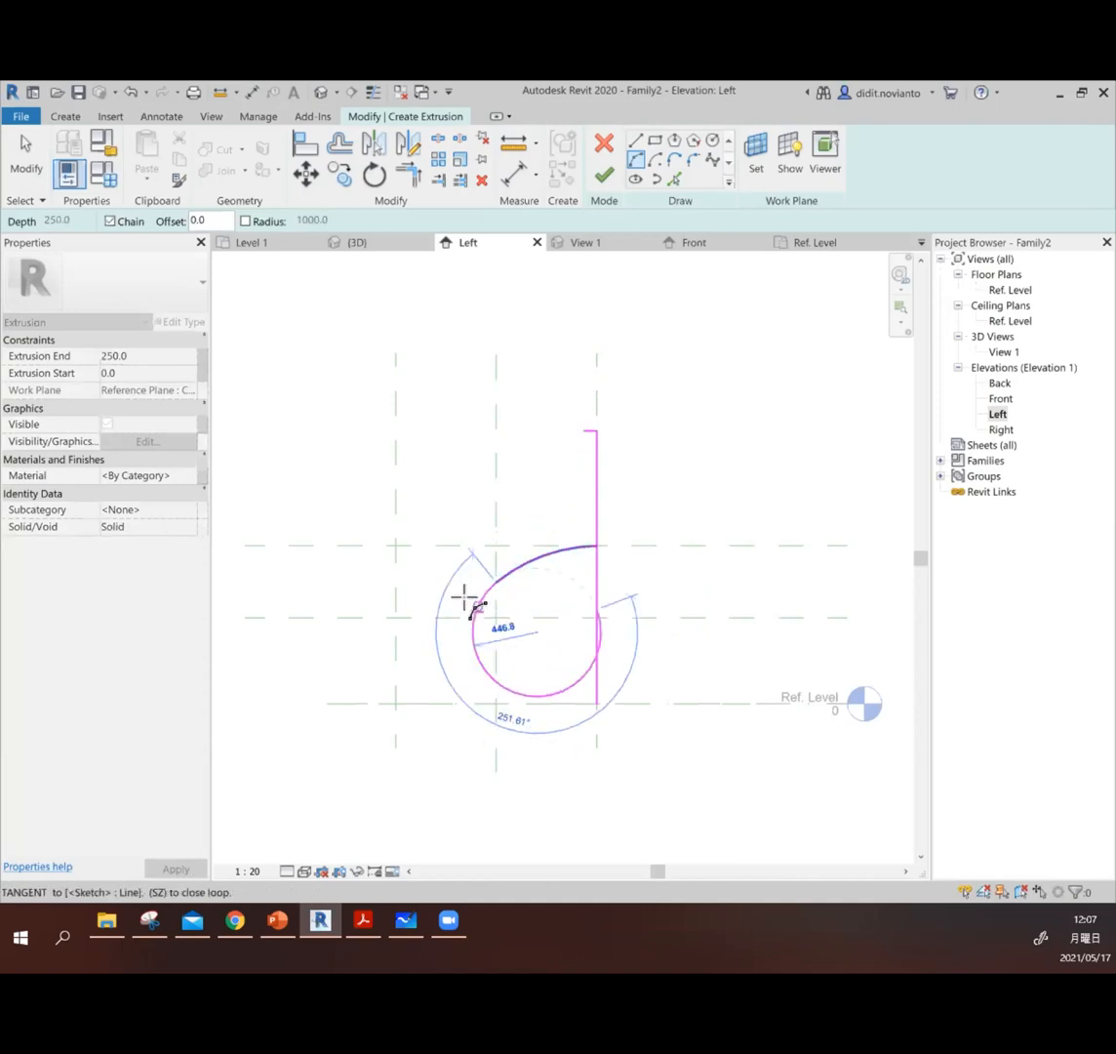
left_click(535, 591)
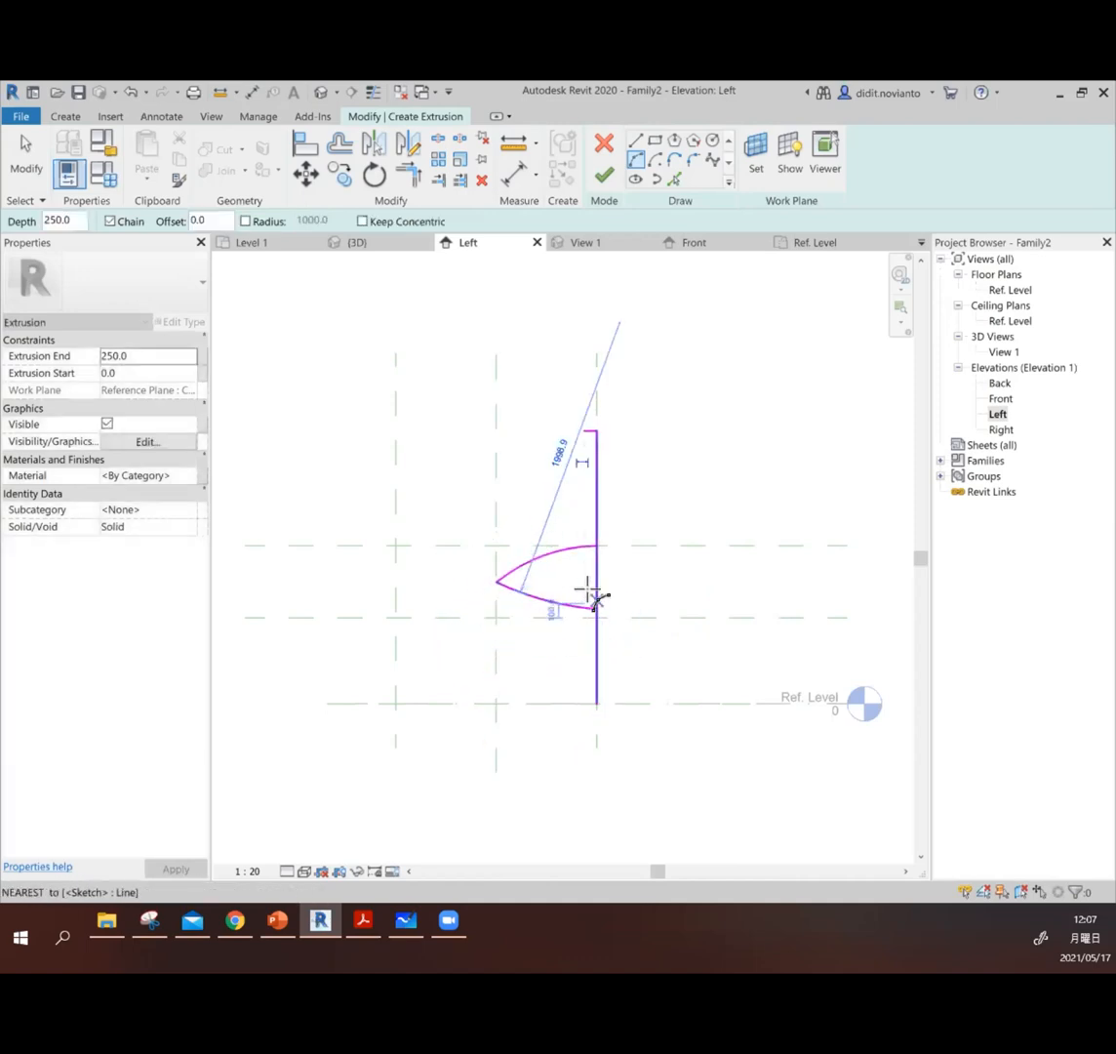
Step: Continue with a downward-bulging arc from the vertical line to the Center (Front/Back) plane below the lower horizontal plane, then end the chain
left_click(588, 601)
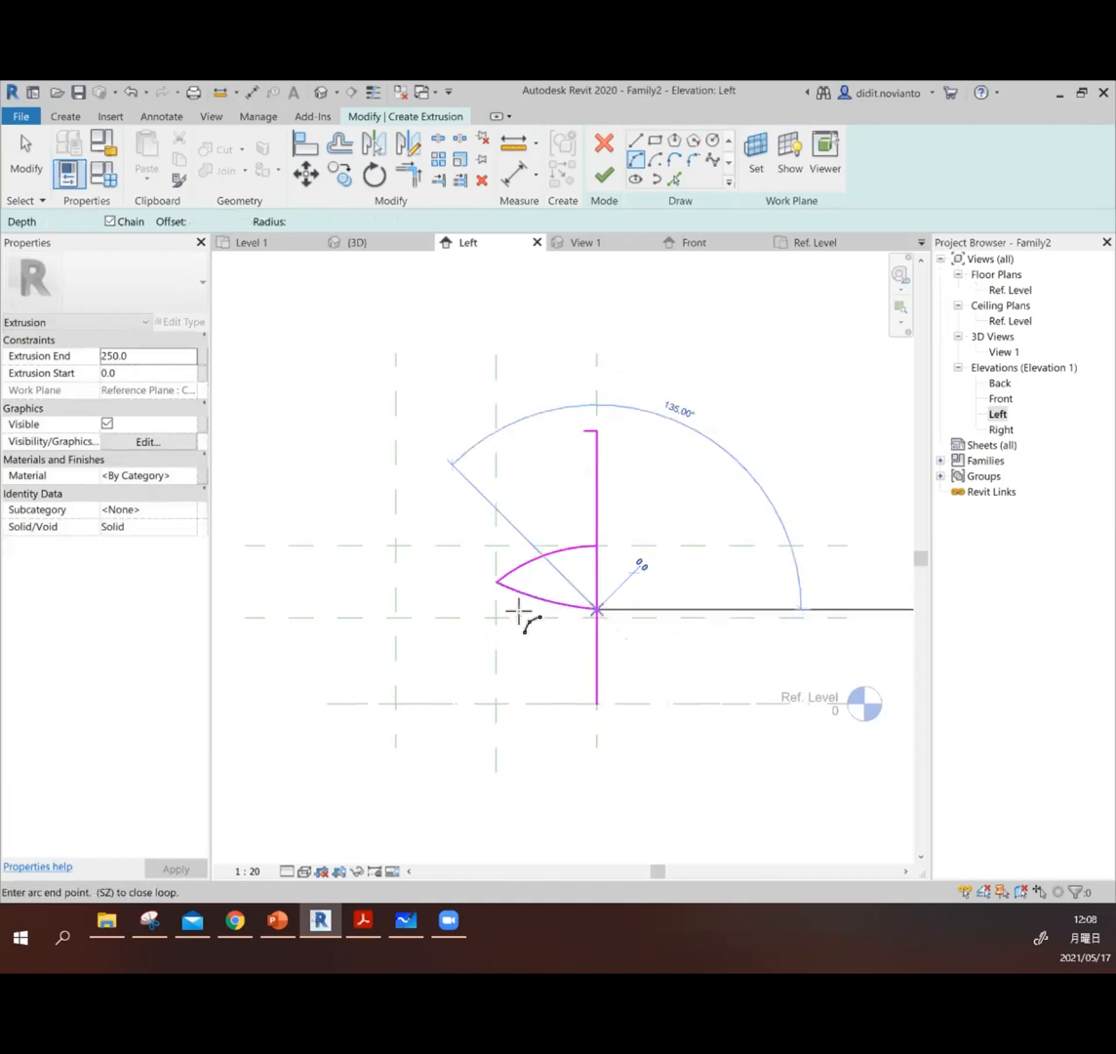
left_click(494, 626)
left_click(546, 629)
left_click(29, 161)
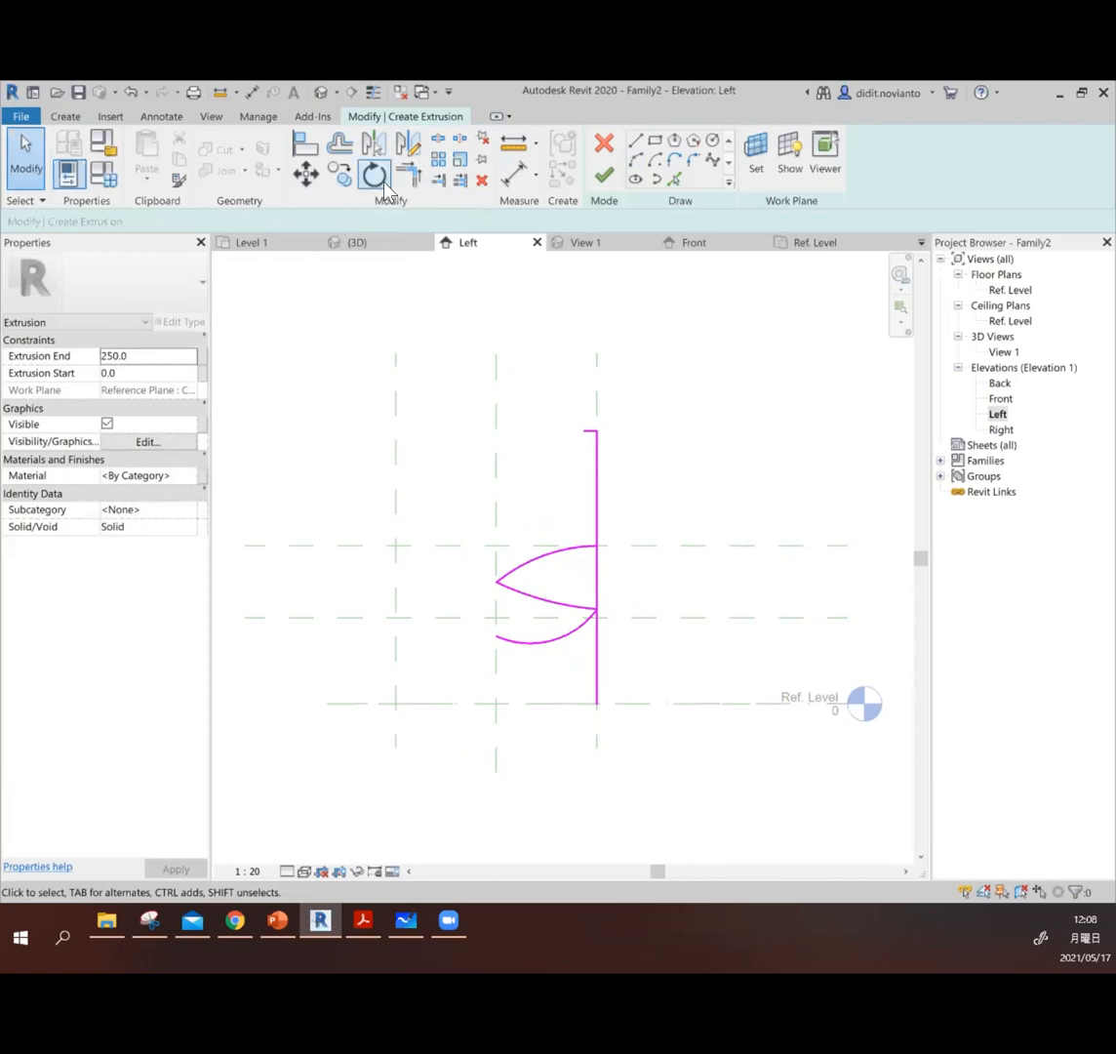
Step: Split the long vertical line where the uppermost arc meets it and delete the part below
left_click(440, 140)
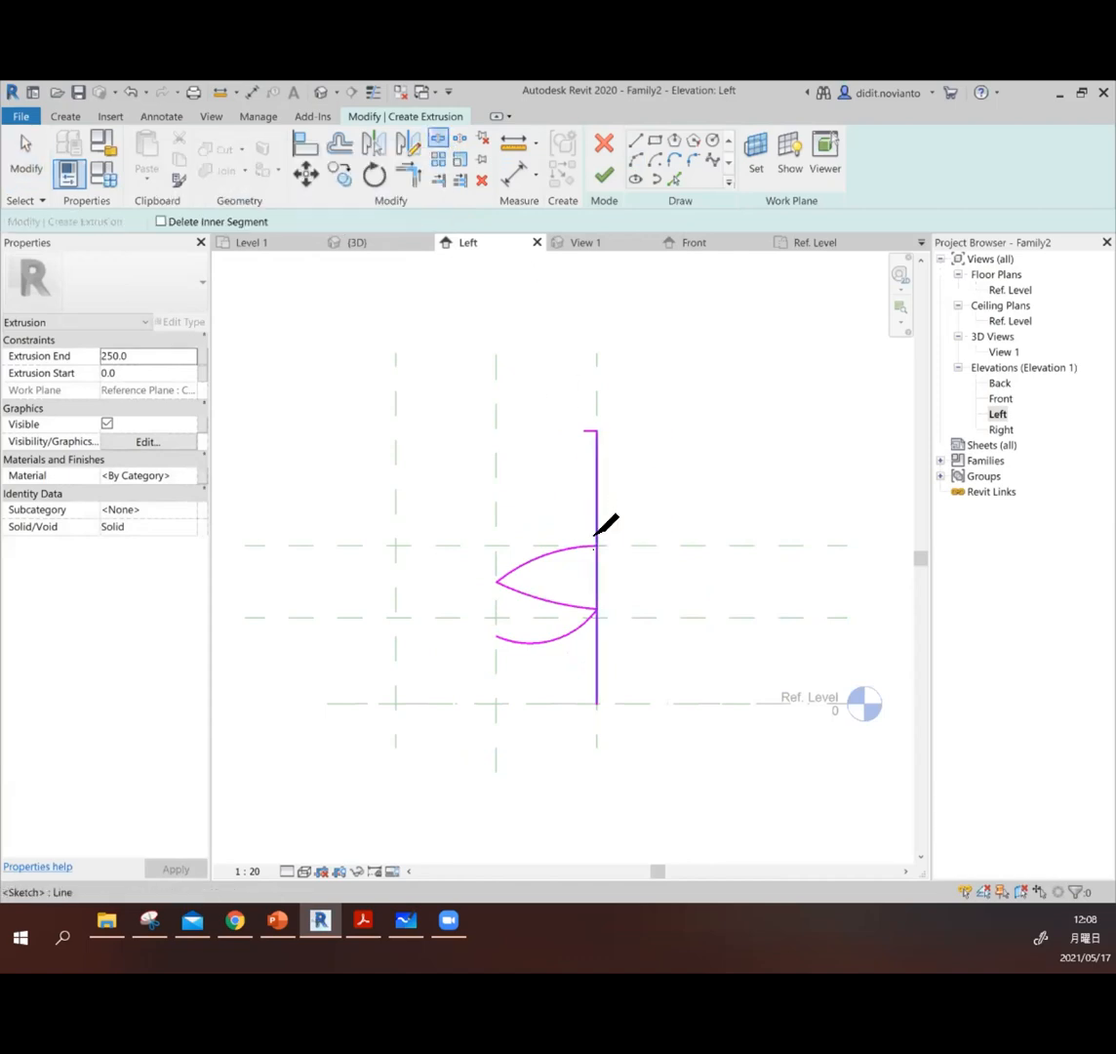
left_click(594, 538)
left_click(46, 168)
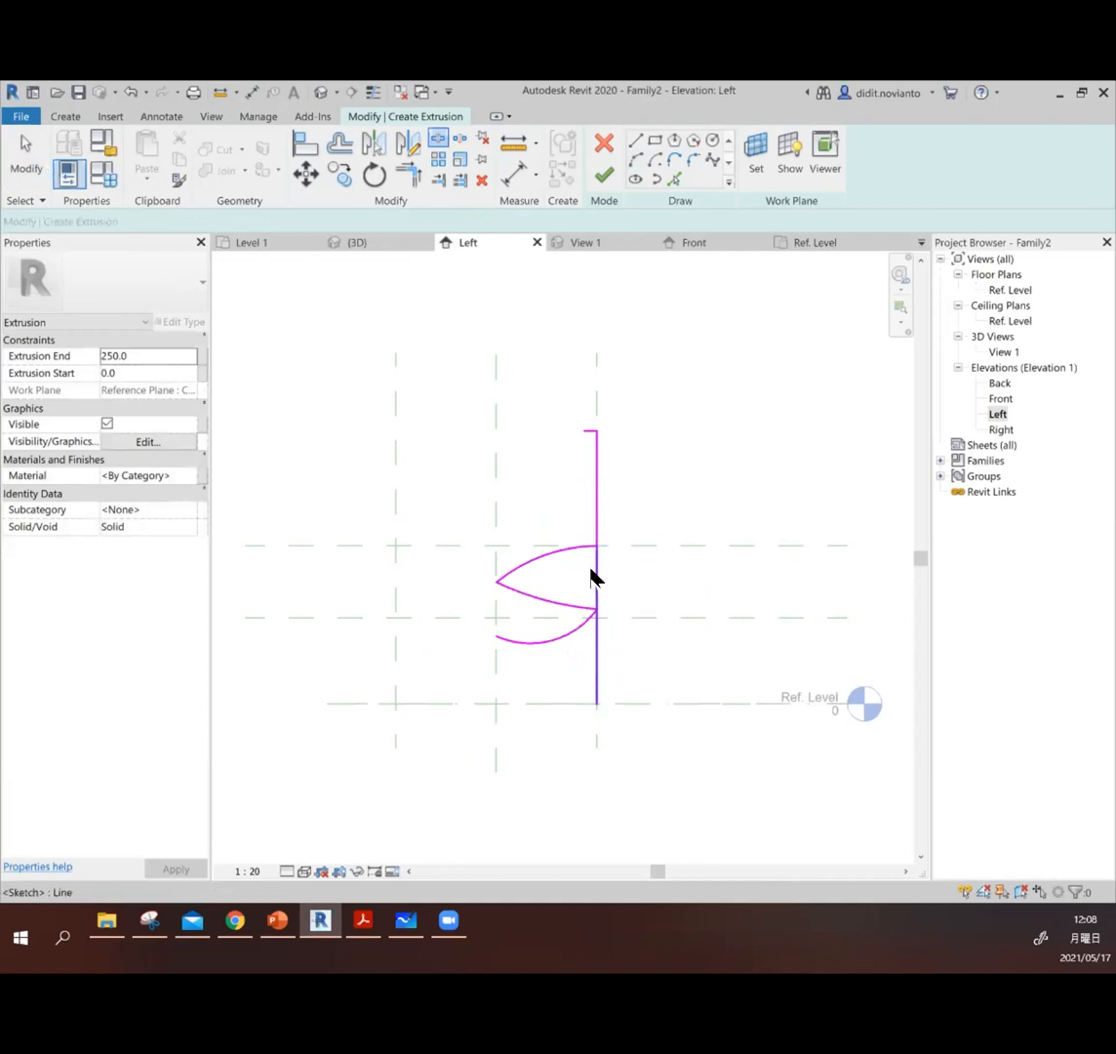
left_click(596, 576)
key("Delete")
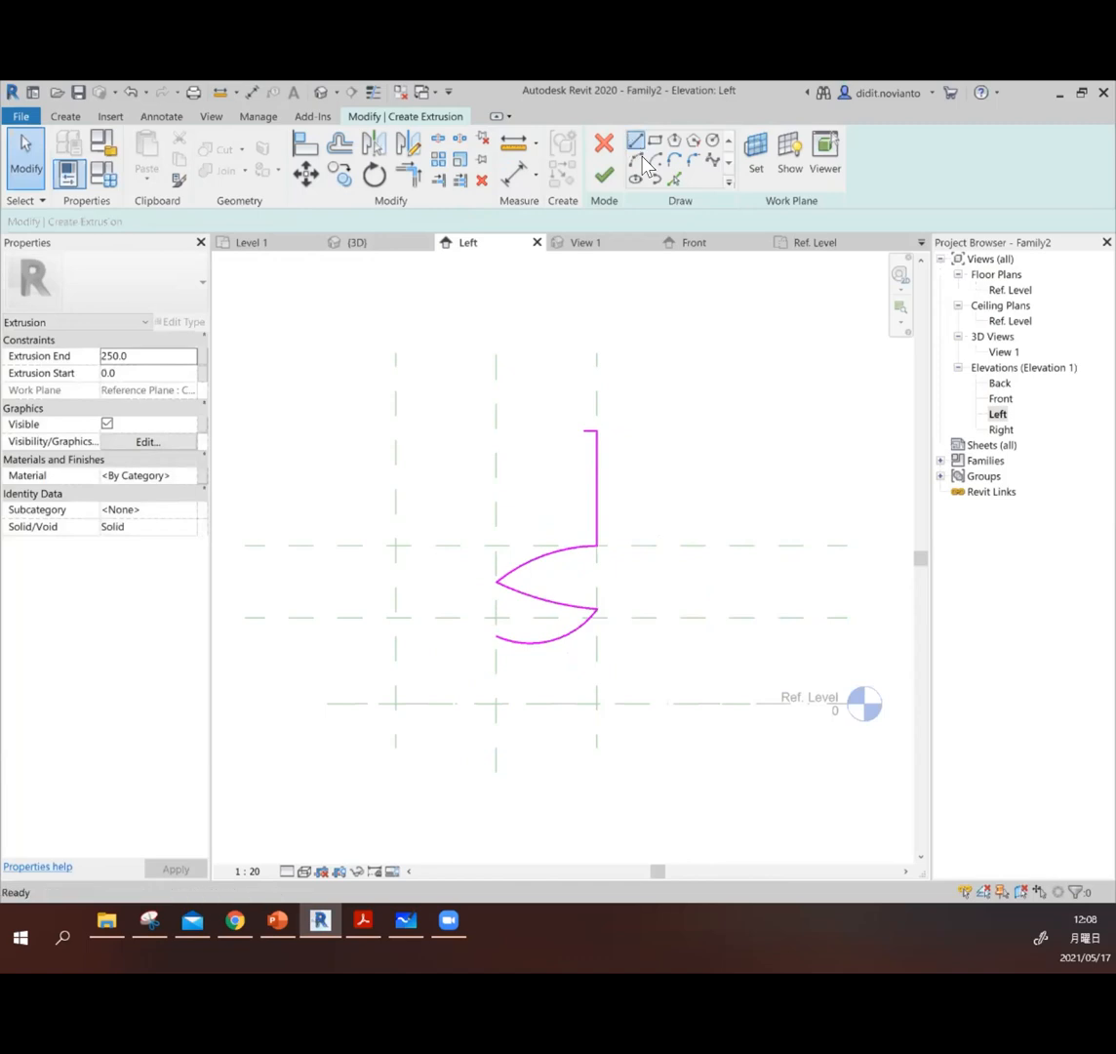
Step: Draw the backrest's inner vertical line down from the short top line, then an arc of about 836 mm radius above the first seat arc
left_click(583, 429)
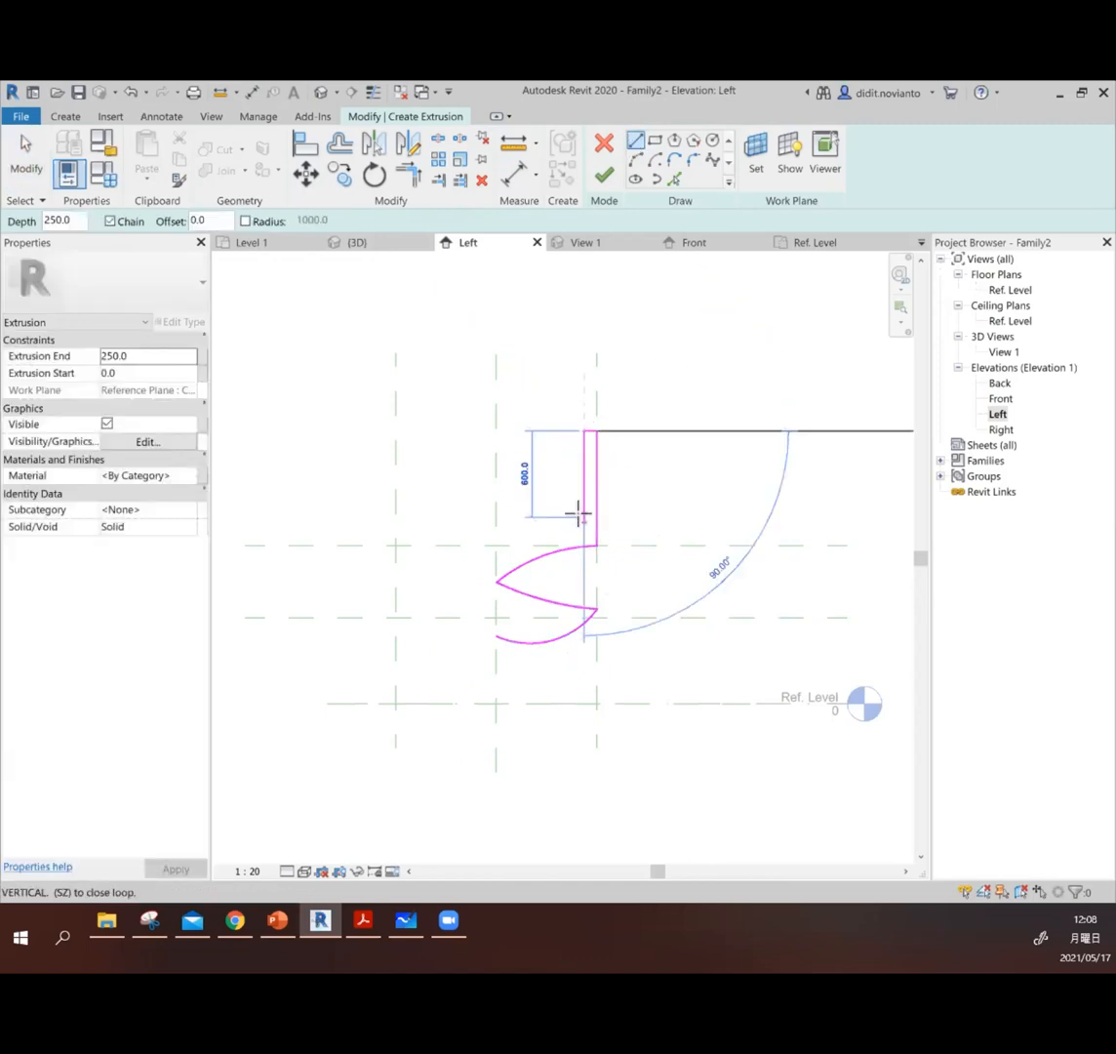
left_click(583, 532)
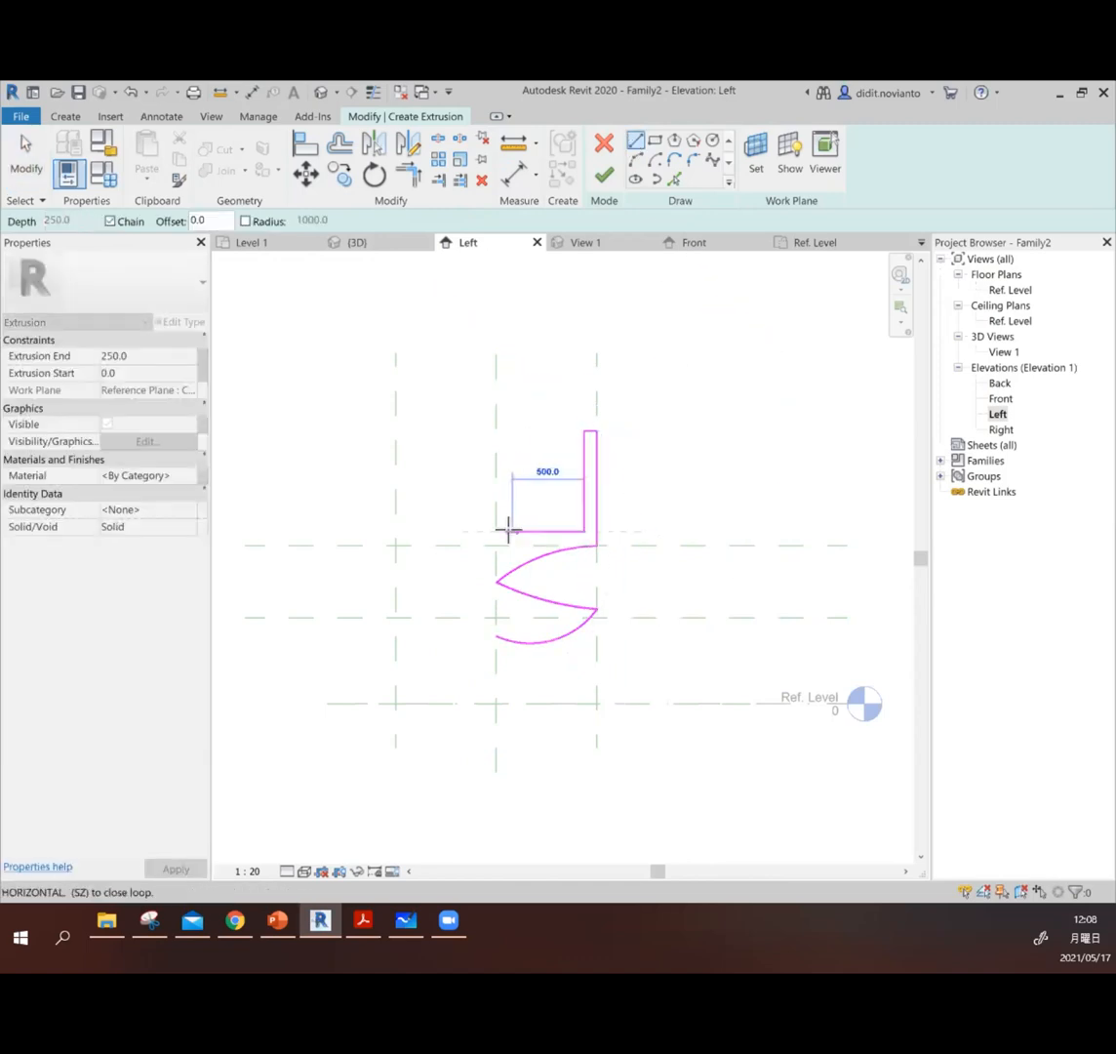
left_click(635, 160)
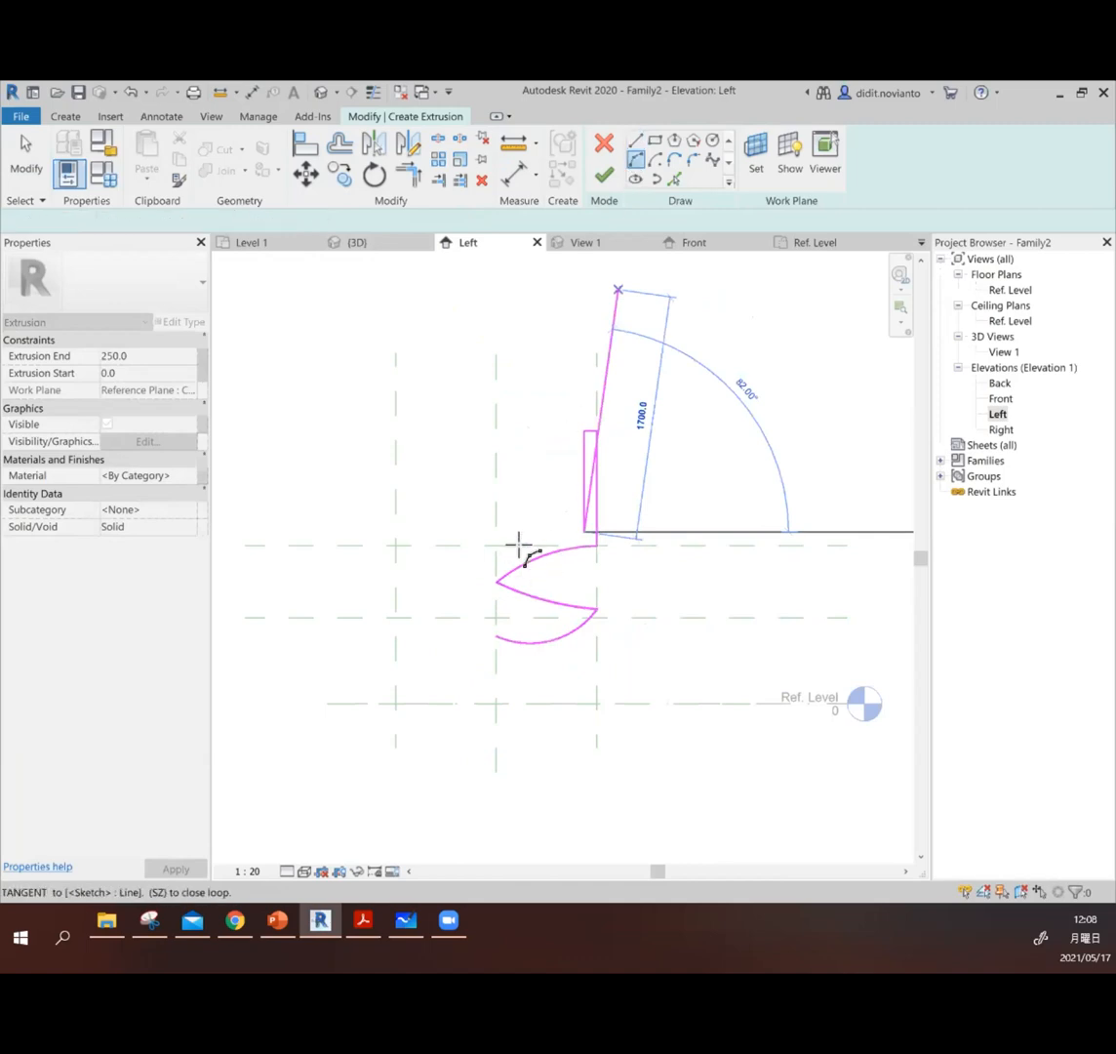
left_click(473, 569)
left_click(502, 549)
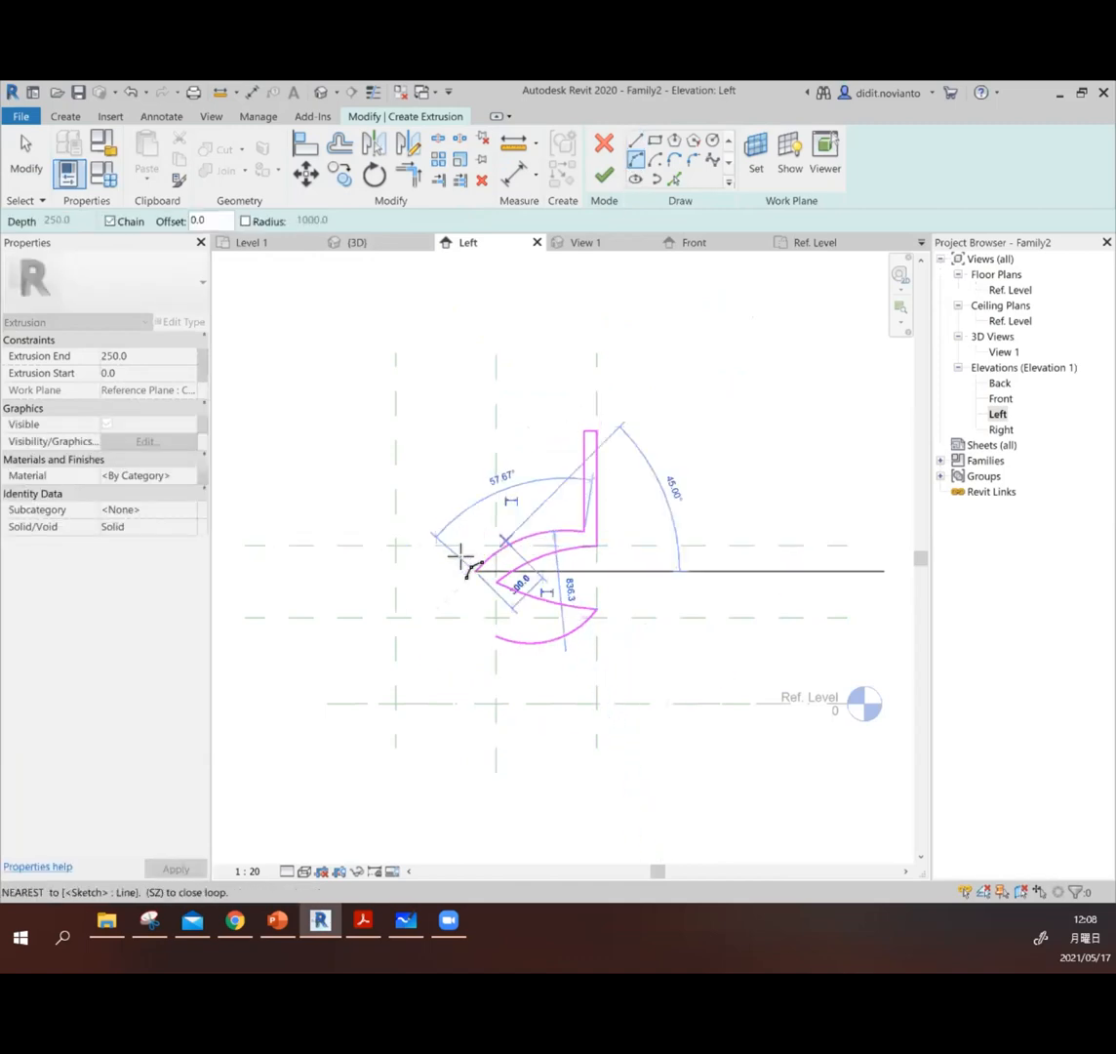
Step: Add two more inner arcs, one running back under the seat and one down to the lowest arc's open end, closing the profile
left_click(538, 610)
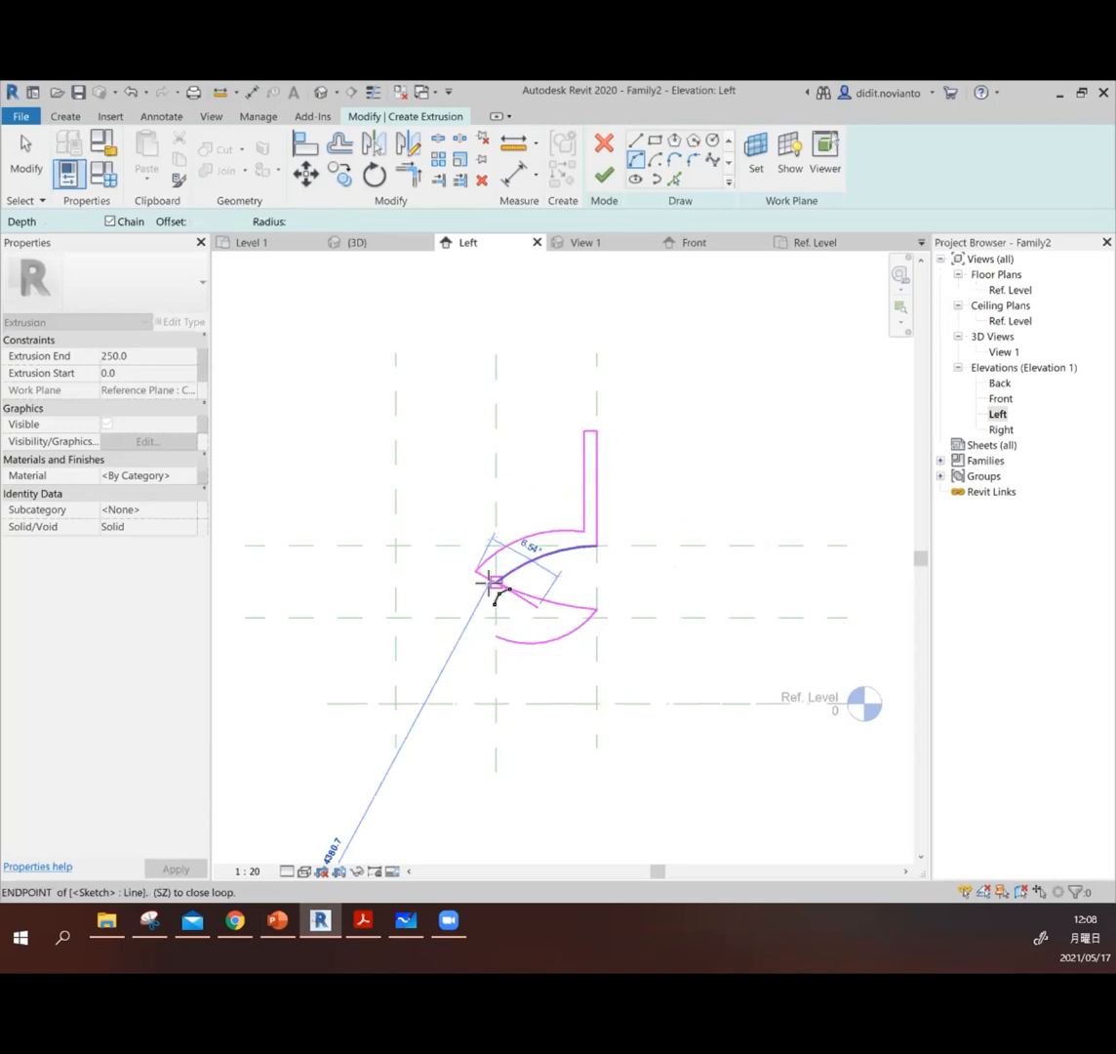
left_click(497, 592)
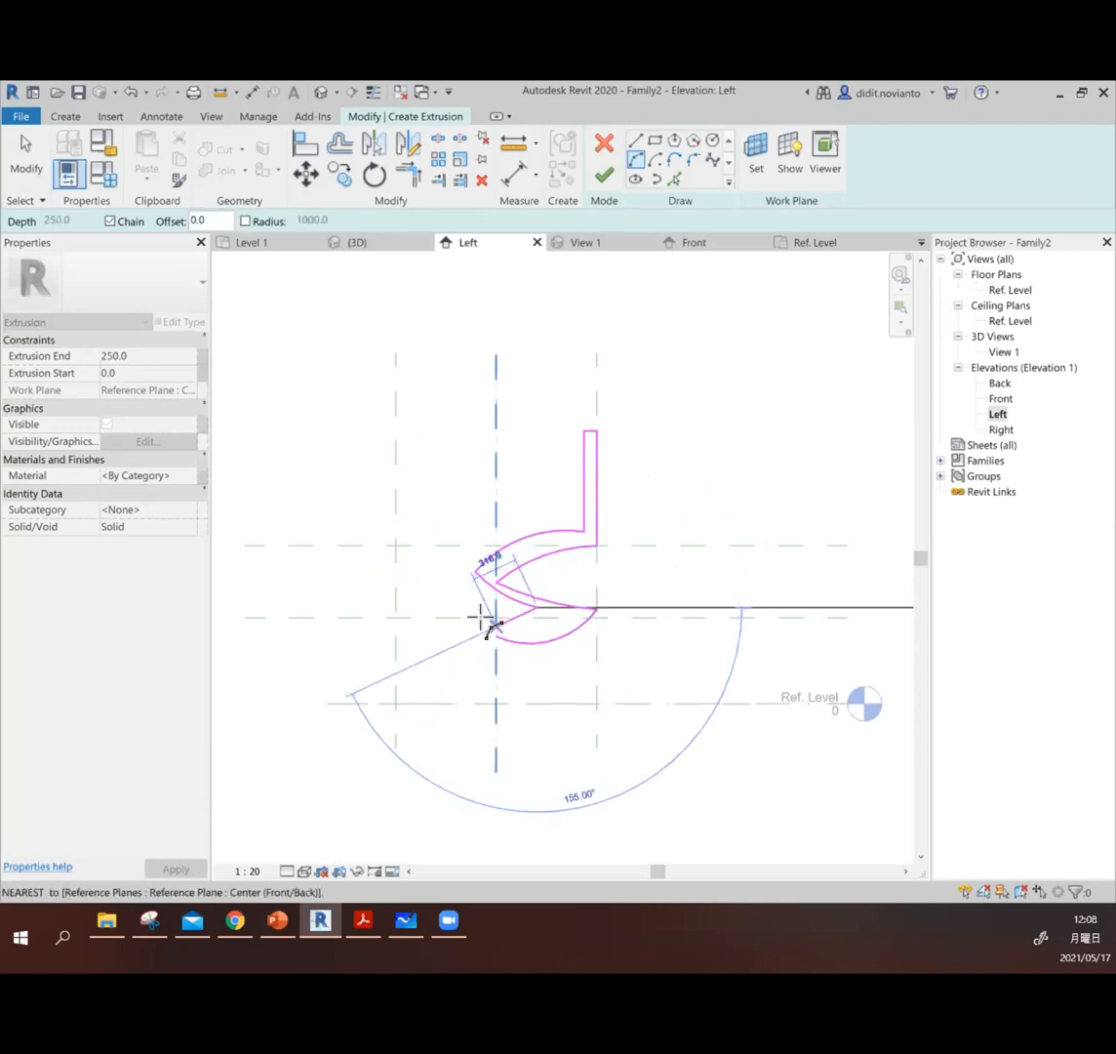
left_click(481, 618)
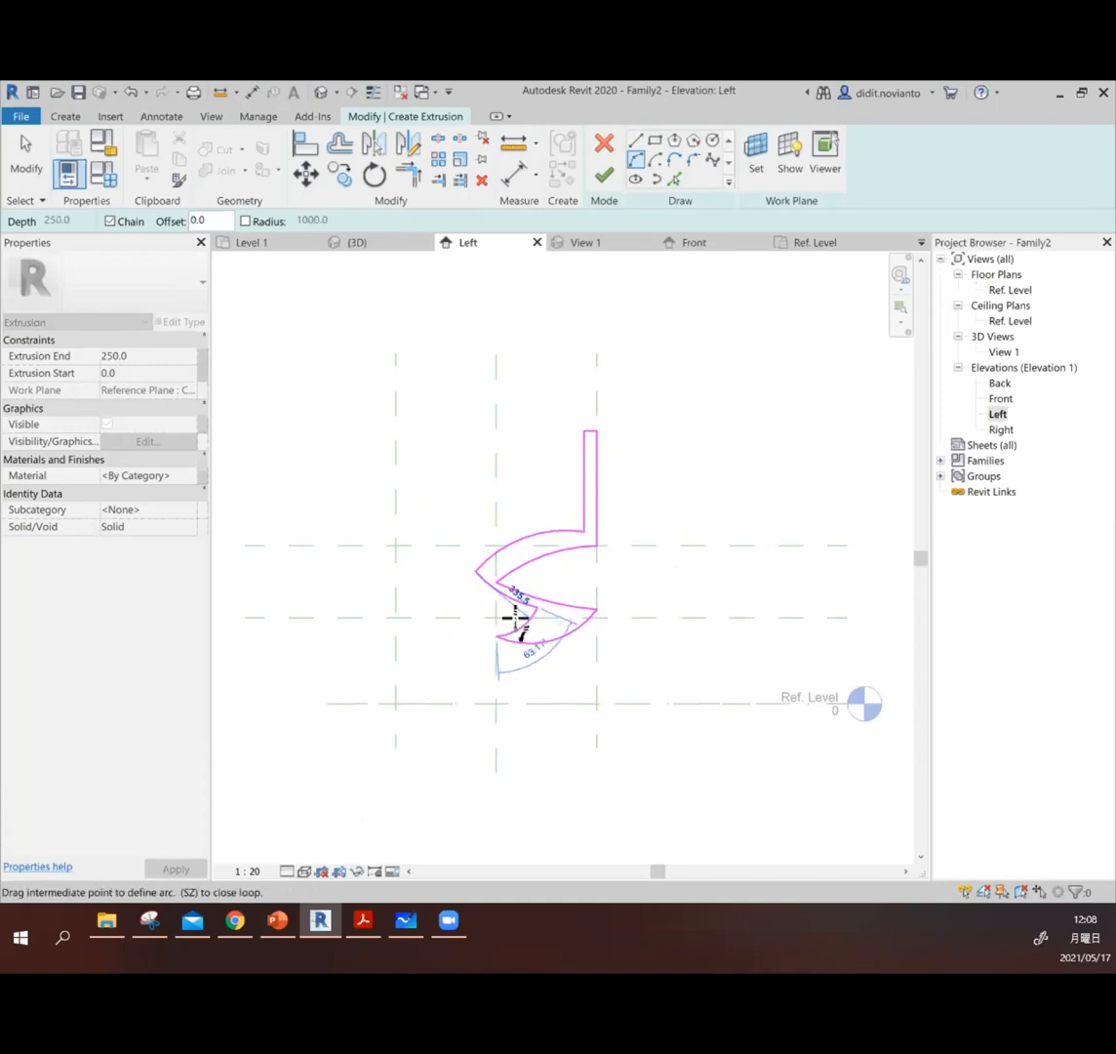
left_click(514, 617)
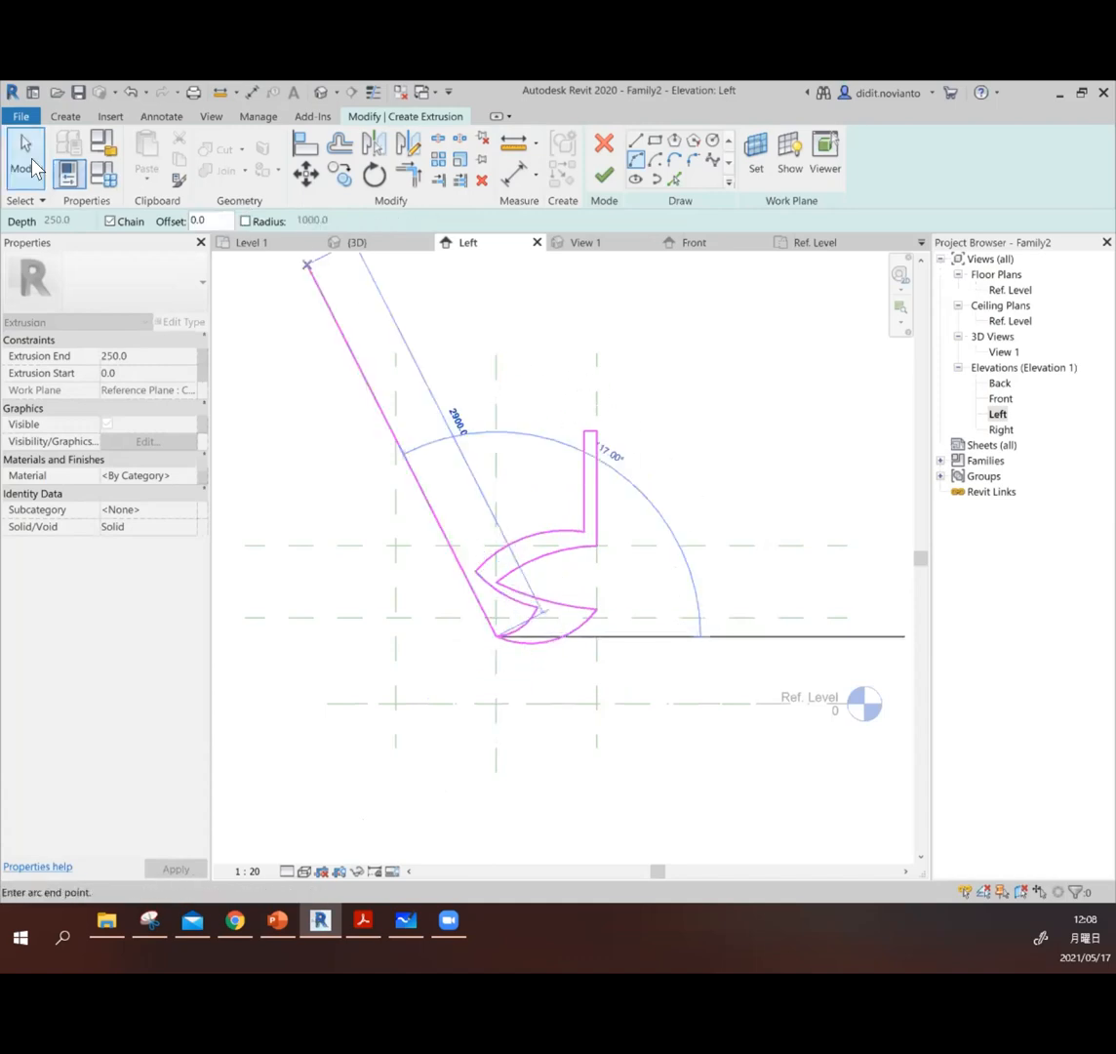
key("Escape")
key("Escape")
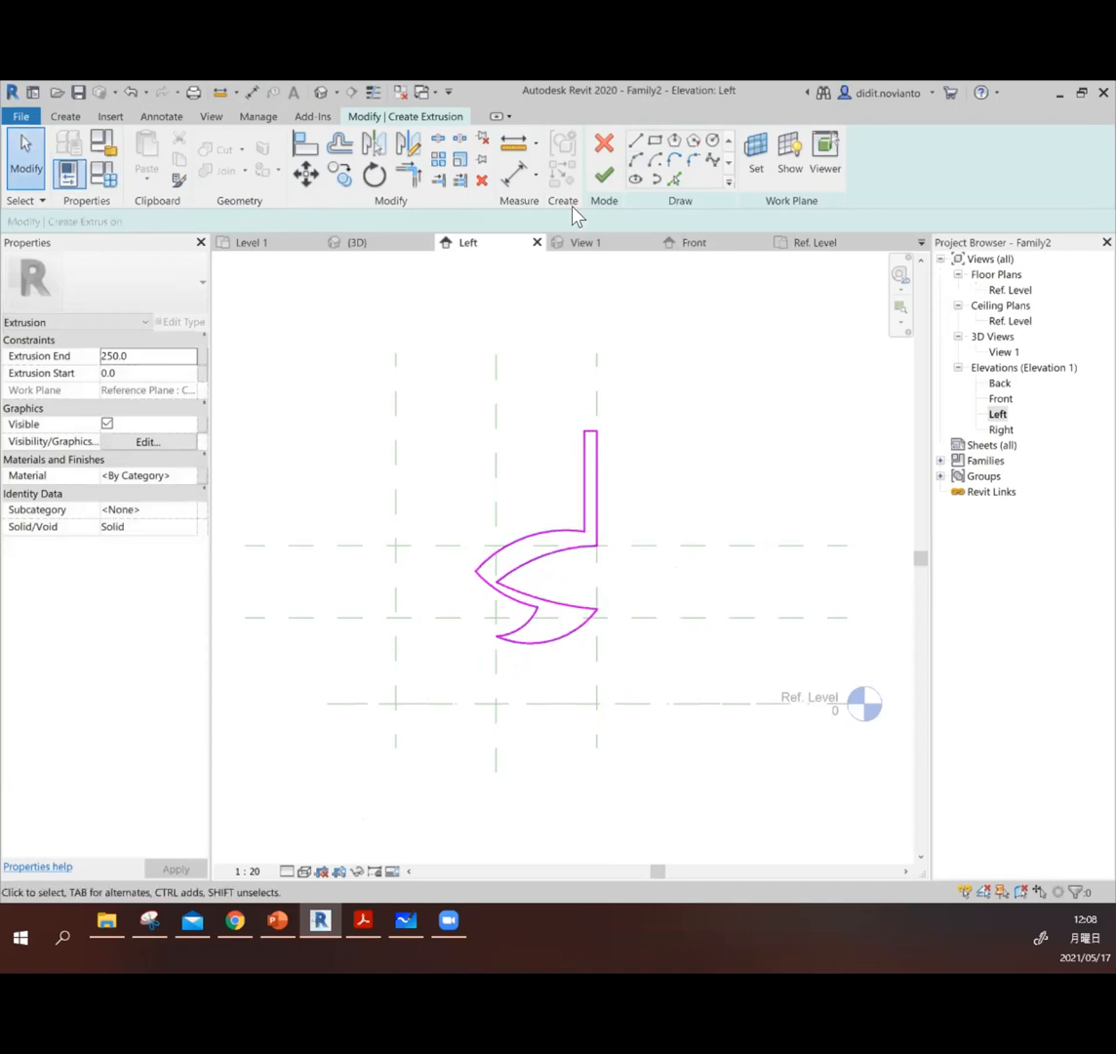
Step: Finish the extrusion with its 250 mm depth and inspect the solid in the default 3D view
left_click(603, 176)
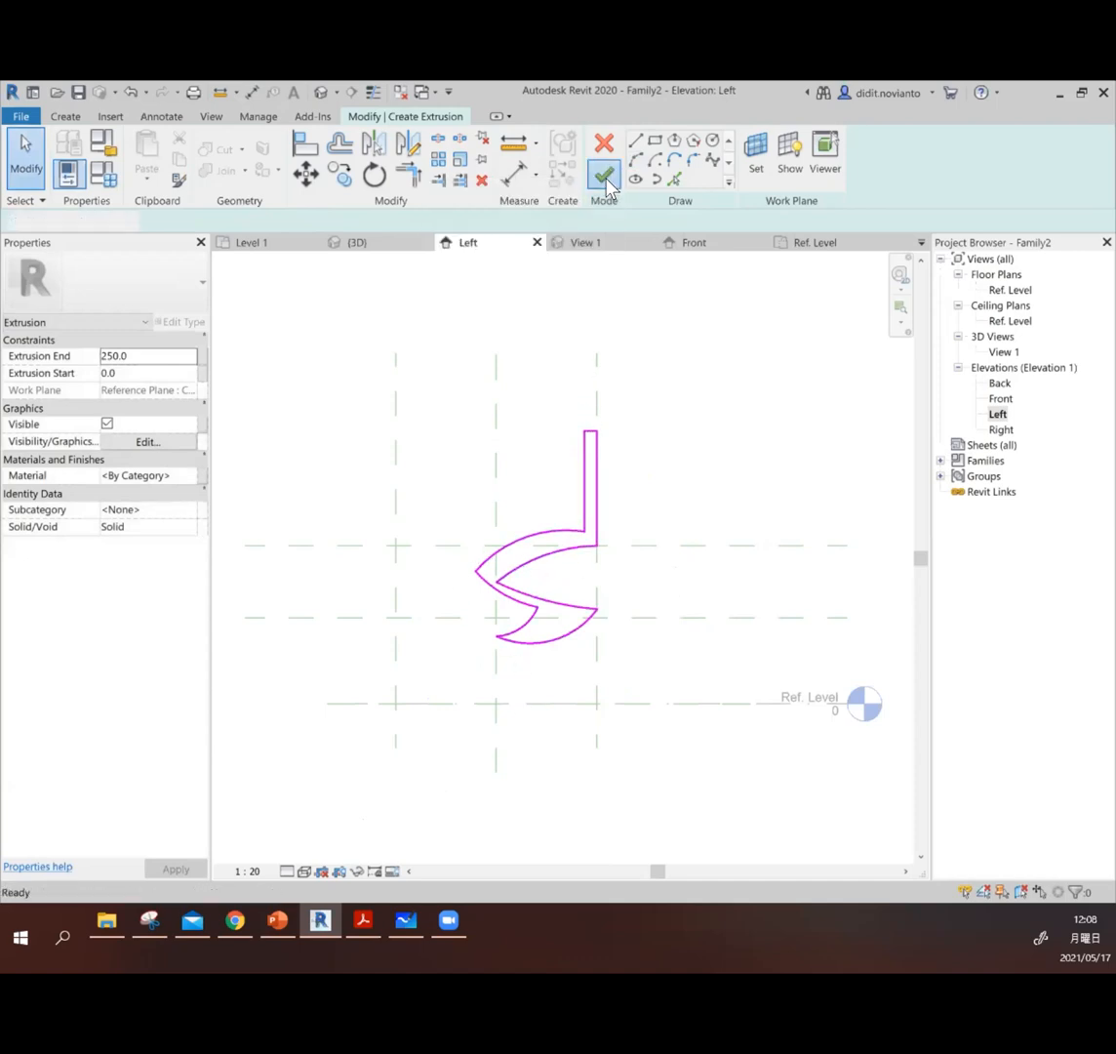
left_click(720, 402)
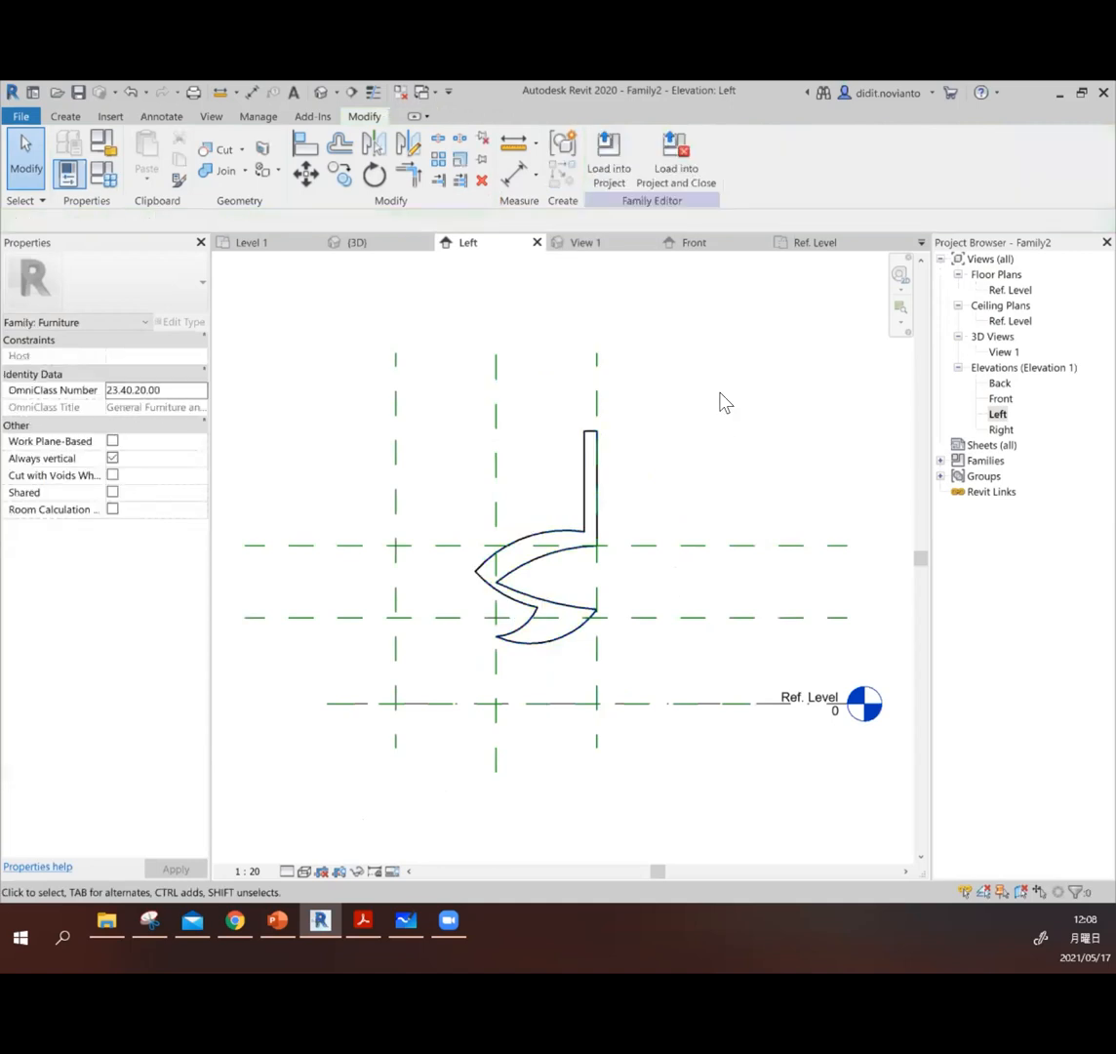
left_click(321, 93)
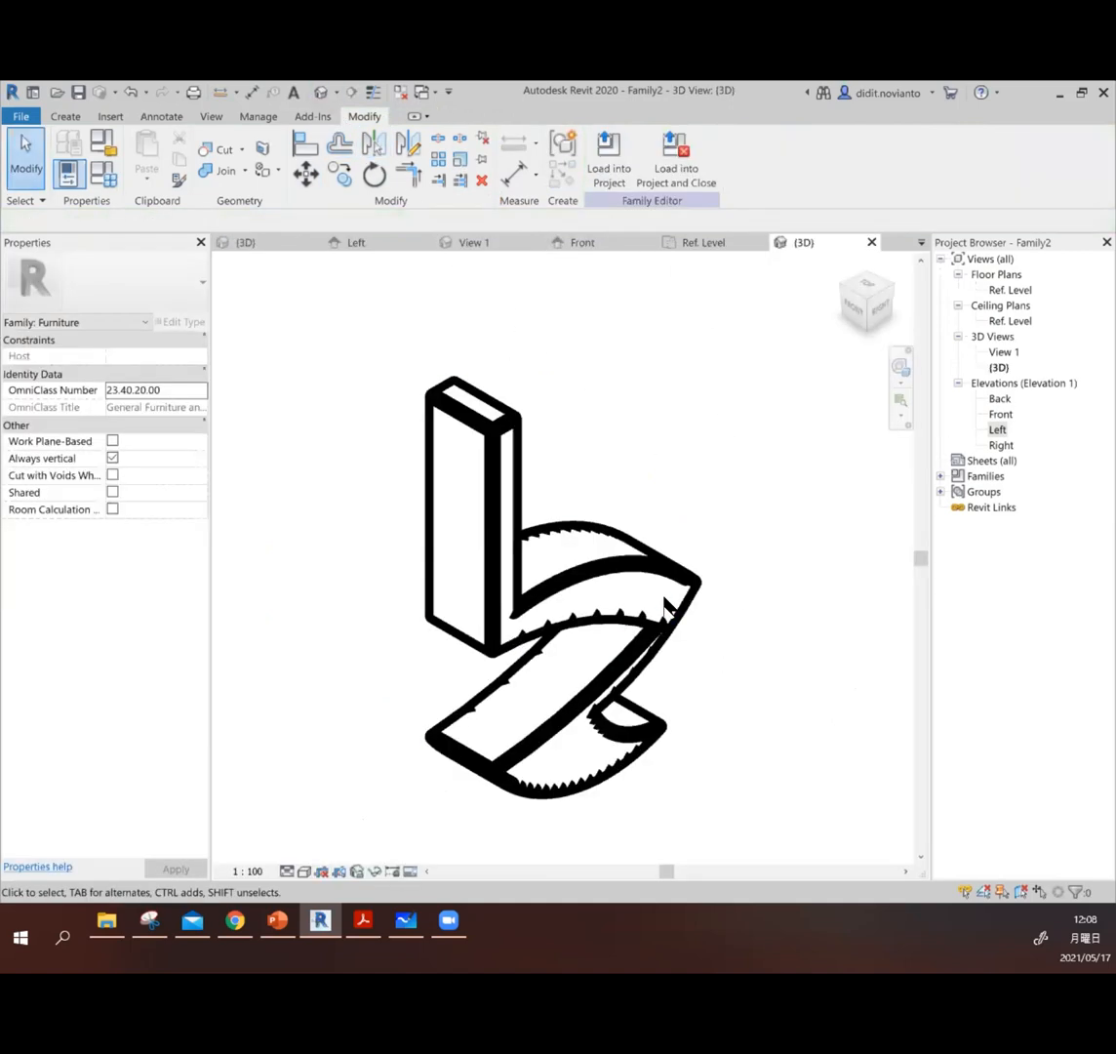
scroll(645, 605, "down", 5)
middle_click_drag(625, 605, 351, 626, "shift")
middle_click_drag(623, 657, 452, 636, "shift")
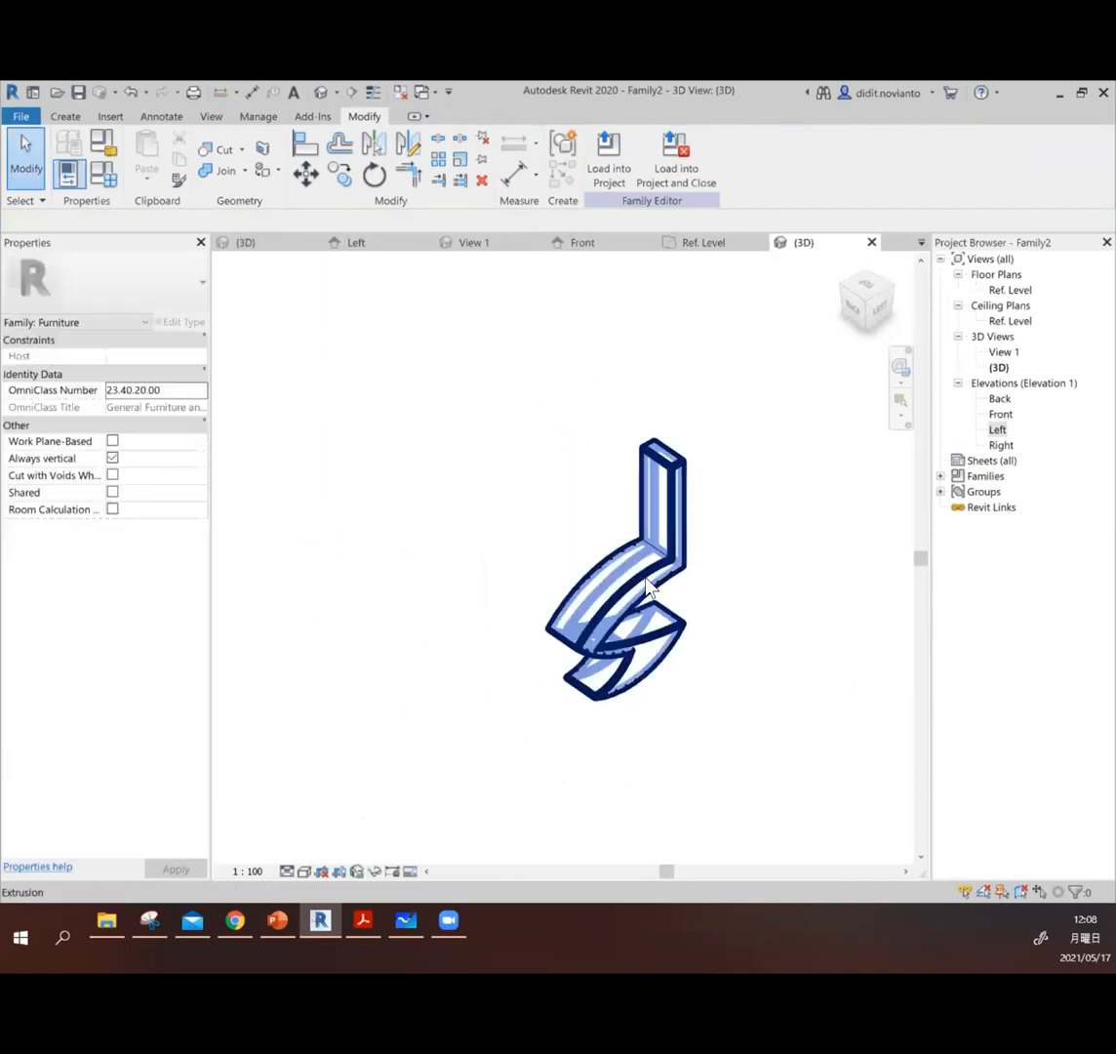
Step: In the Front elevation, stretch the extrusion sideways to both outer vertical reference planes, from -1200 to 1200 mm
left_click(648, 581)
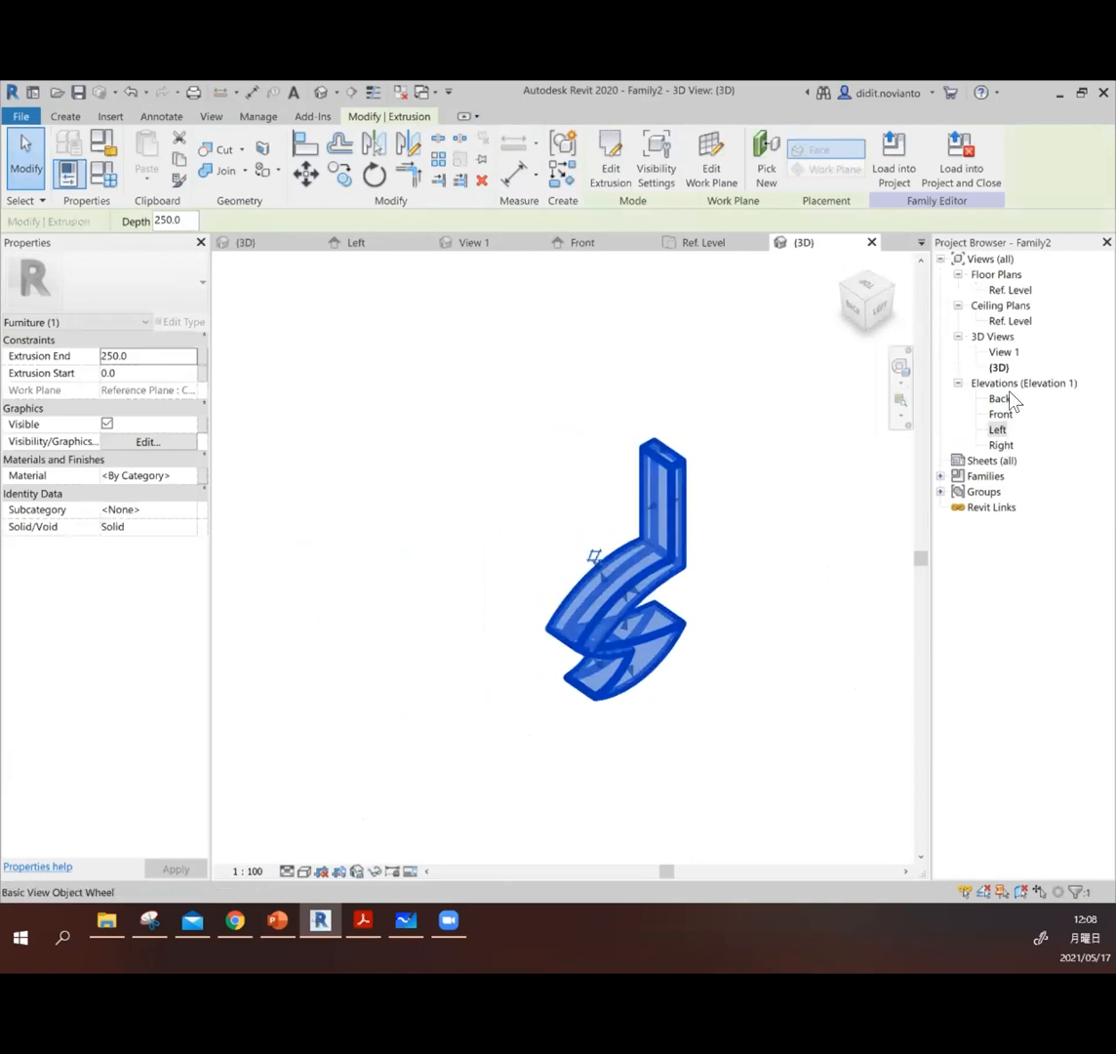
double_click(1001, 415)
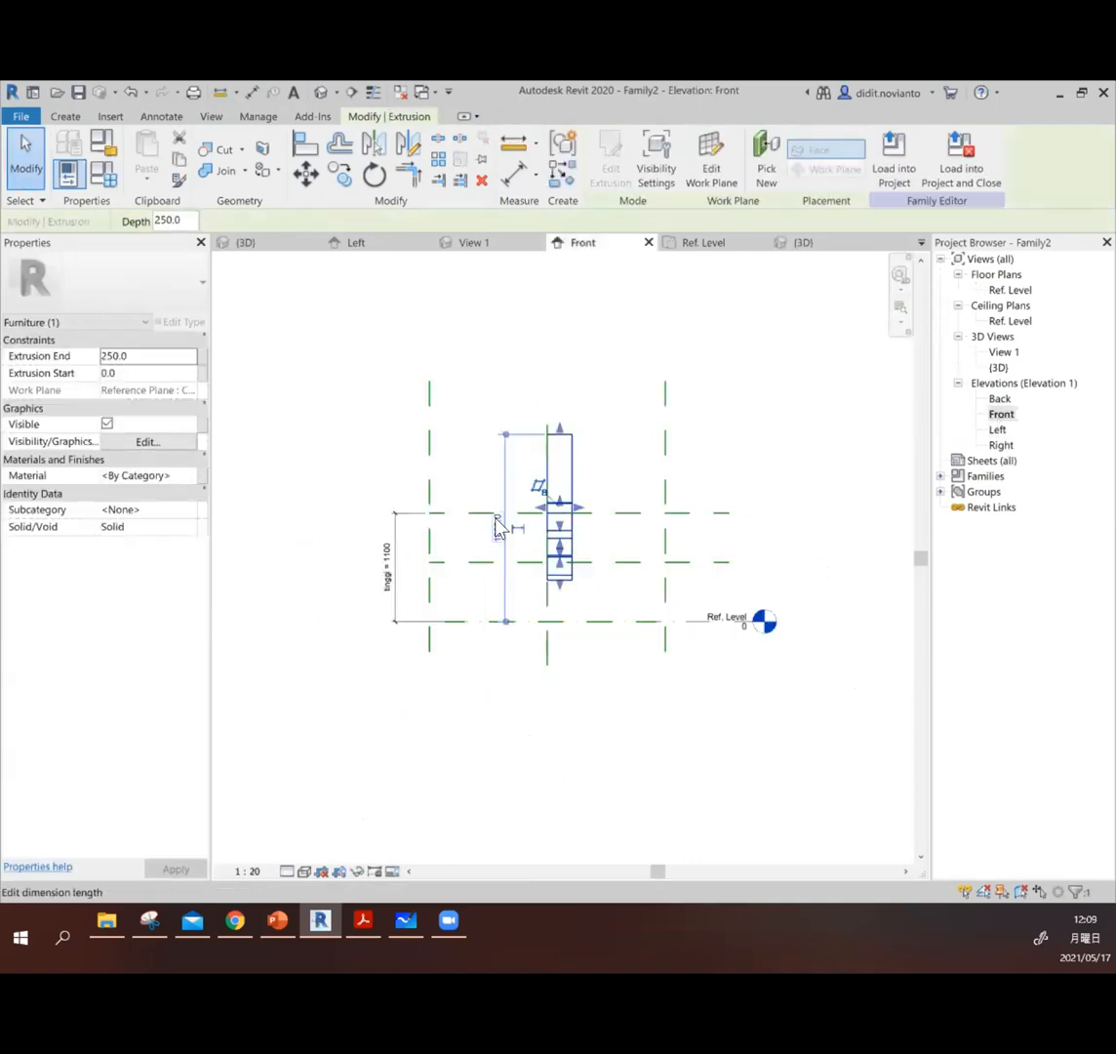
left_click_drag(597, 498, 709, 493)
left_click_drag(545, 493, 400, 485)
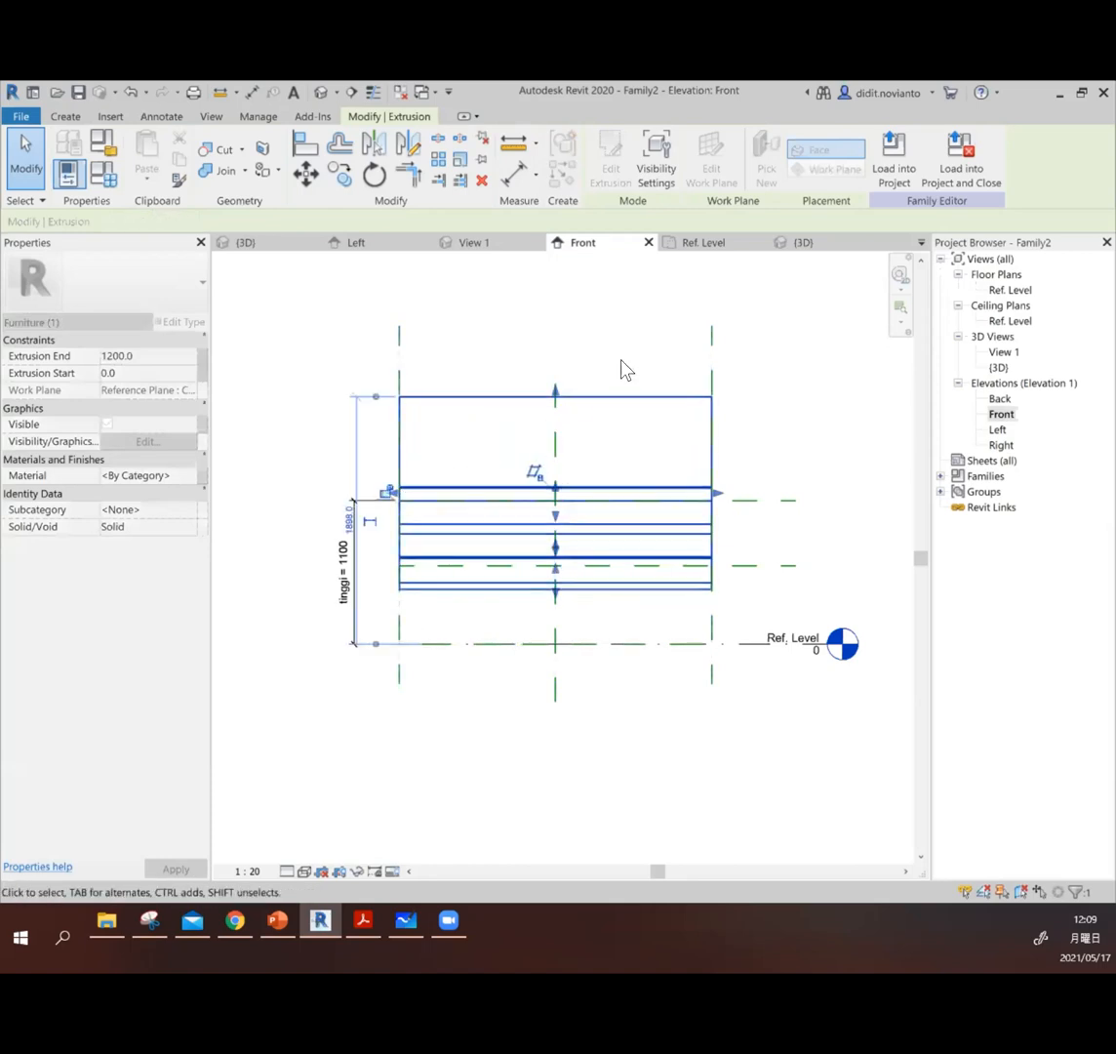
left_click(660, 359)
left_click(659, 395)
left_click(764, 449)
Step: Stretch the extrusion's bottom edge down to Ref. Level and lower its top edge to the upper horizontal reference plane
left_click(643, 565)
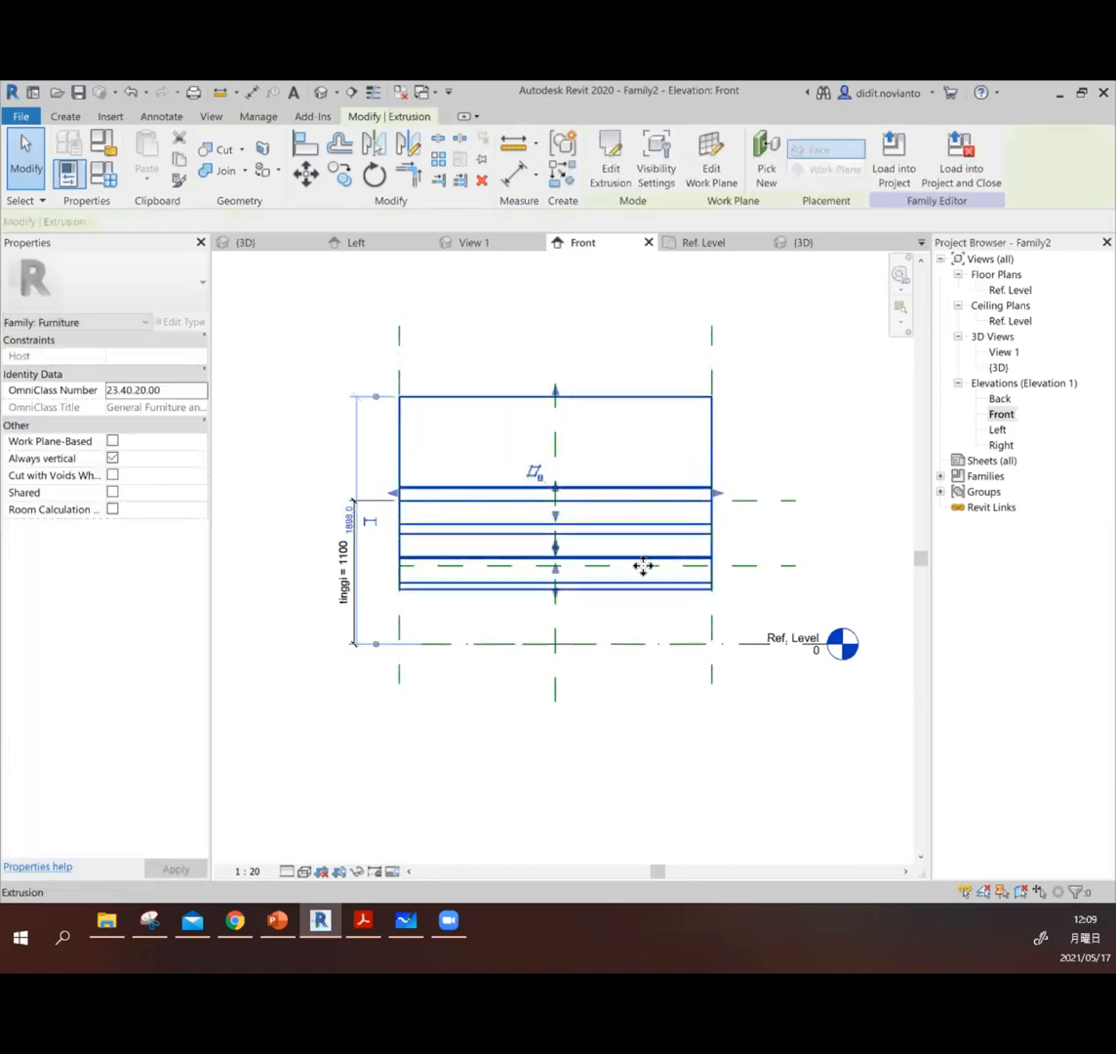
left_click(553, 591)
left_click_drag(552, 592, 563, 629)
left_click_drag(551, 391, 560, 487)
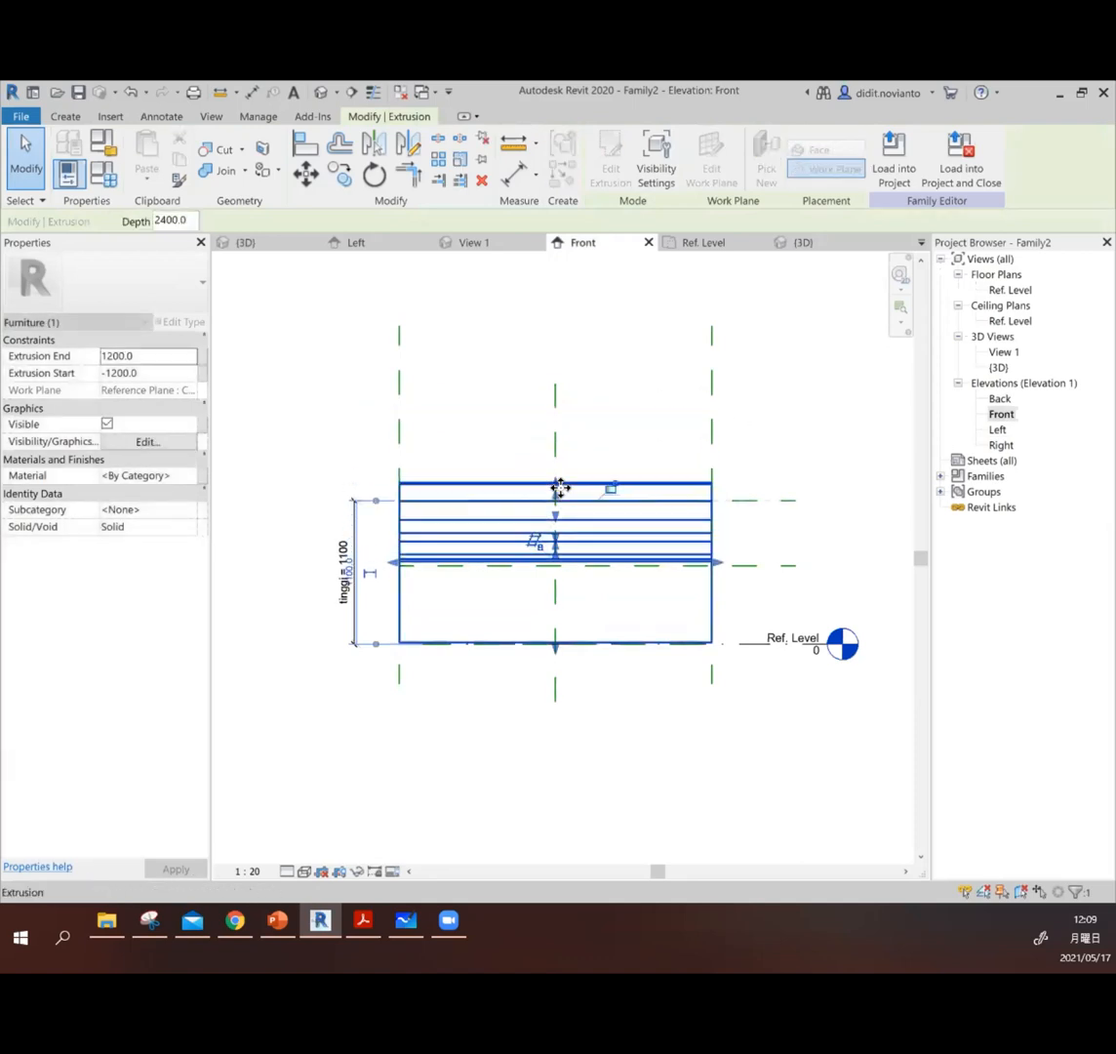
left_click(803, 443)
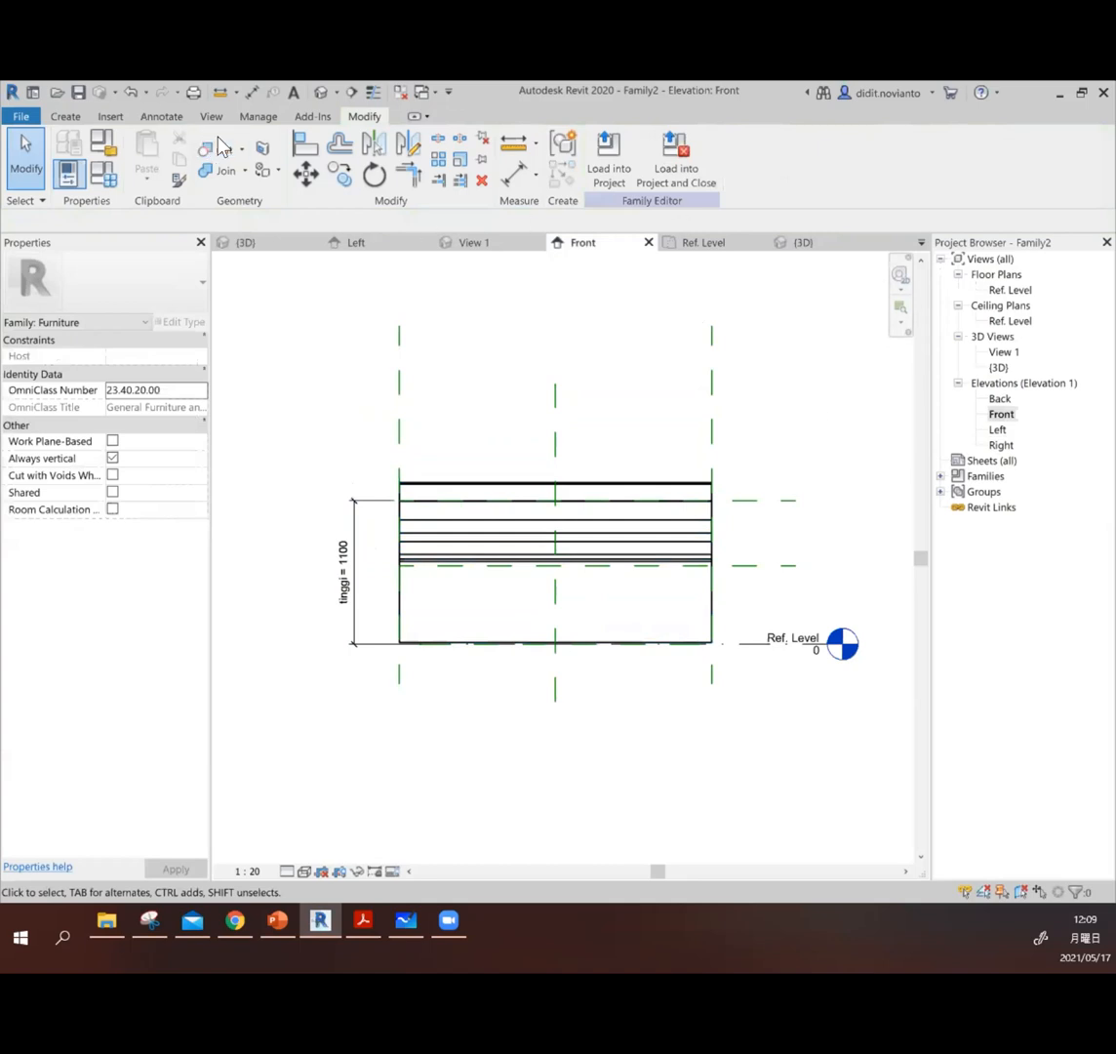
Step: Examine the reshaped extrusion from several angles in the default 3D view
left_click(320, 92)
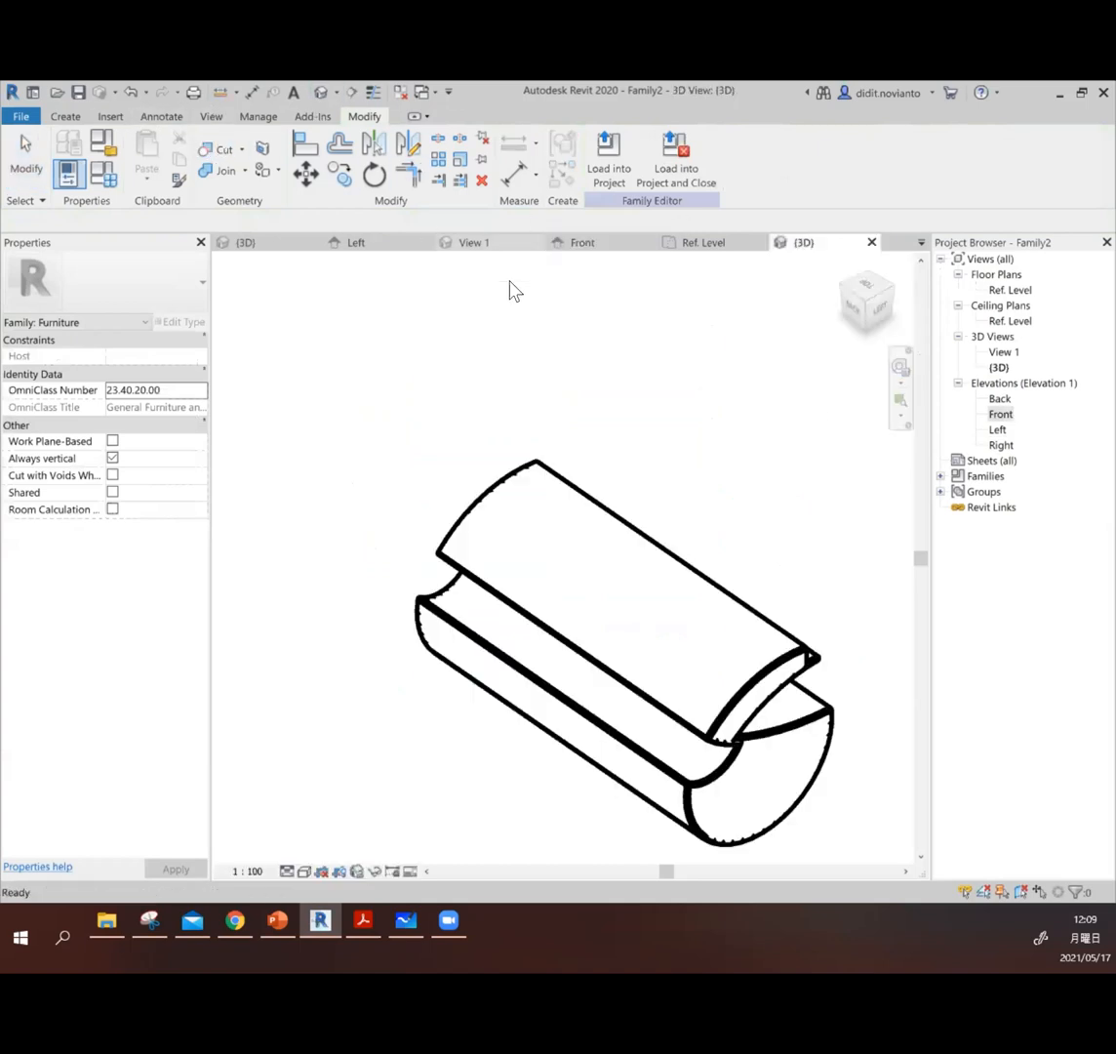
scroll(511, 473, "down", 2)
middle_click_drag(719, 739, 427, 645, "shift")
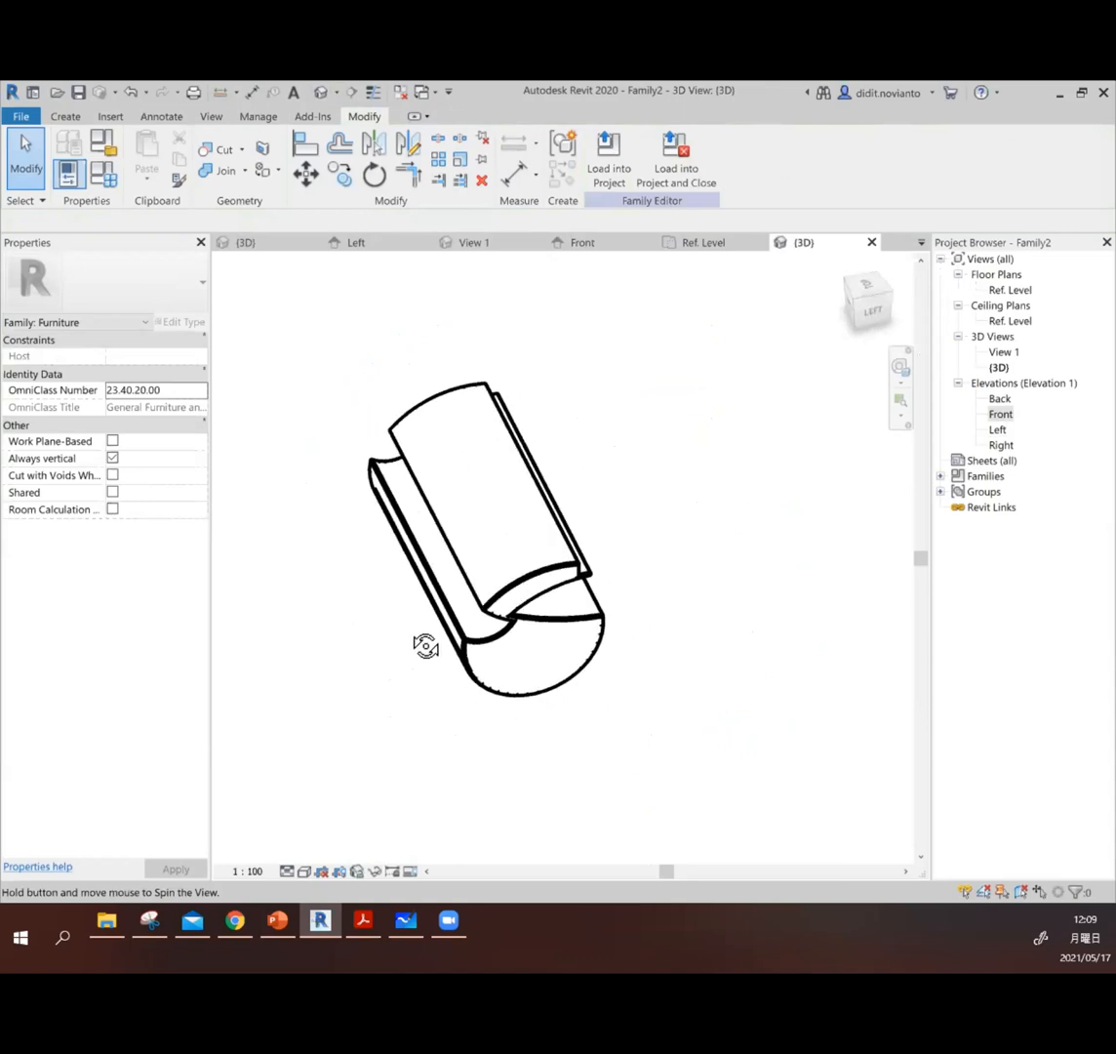
scroll(578, 613, "up", 3)
middle_click_drag(578, 613, 621, 560, "shift")
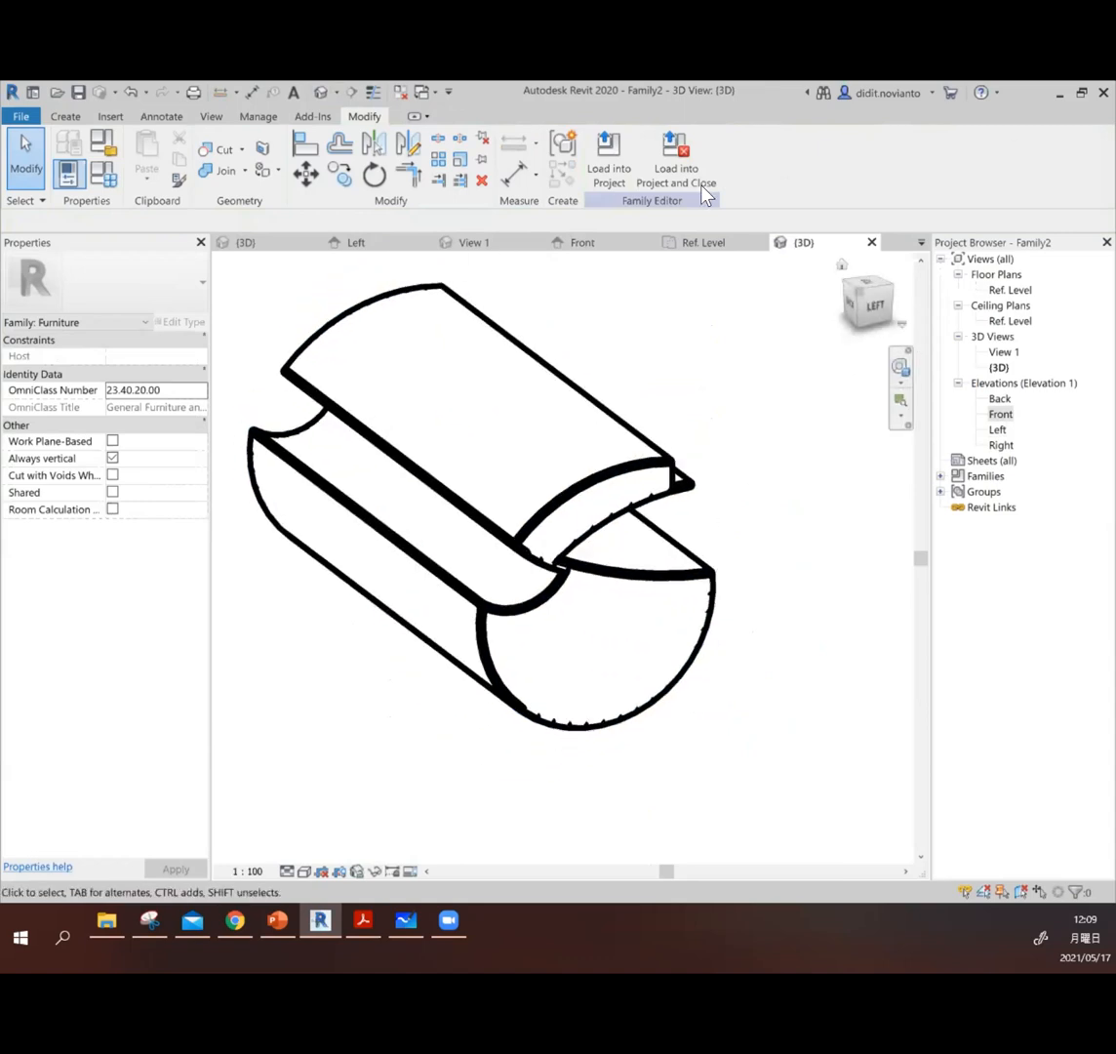
scroll(574, 473, "down", 2)
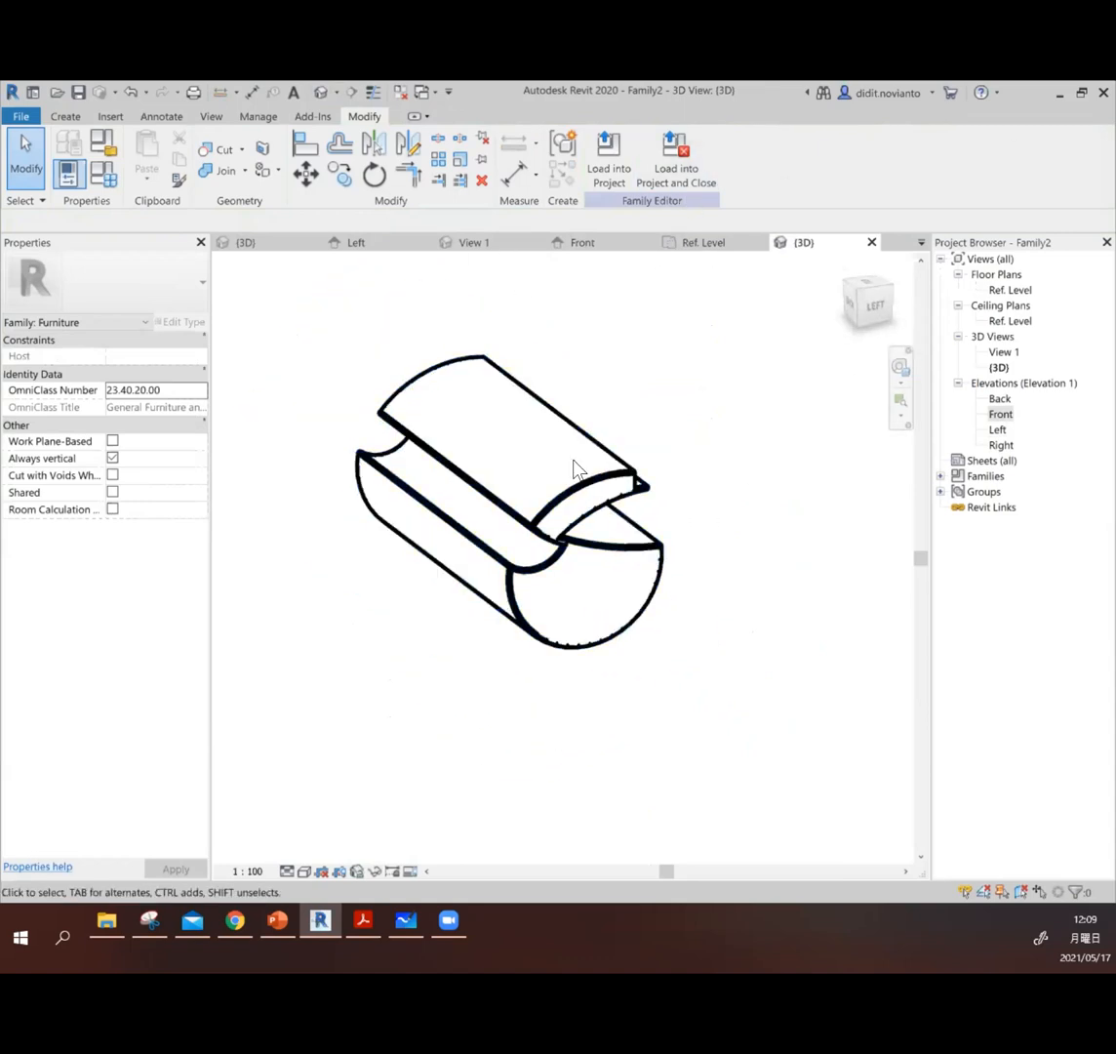
scroll(506, 434, "down", 1)
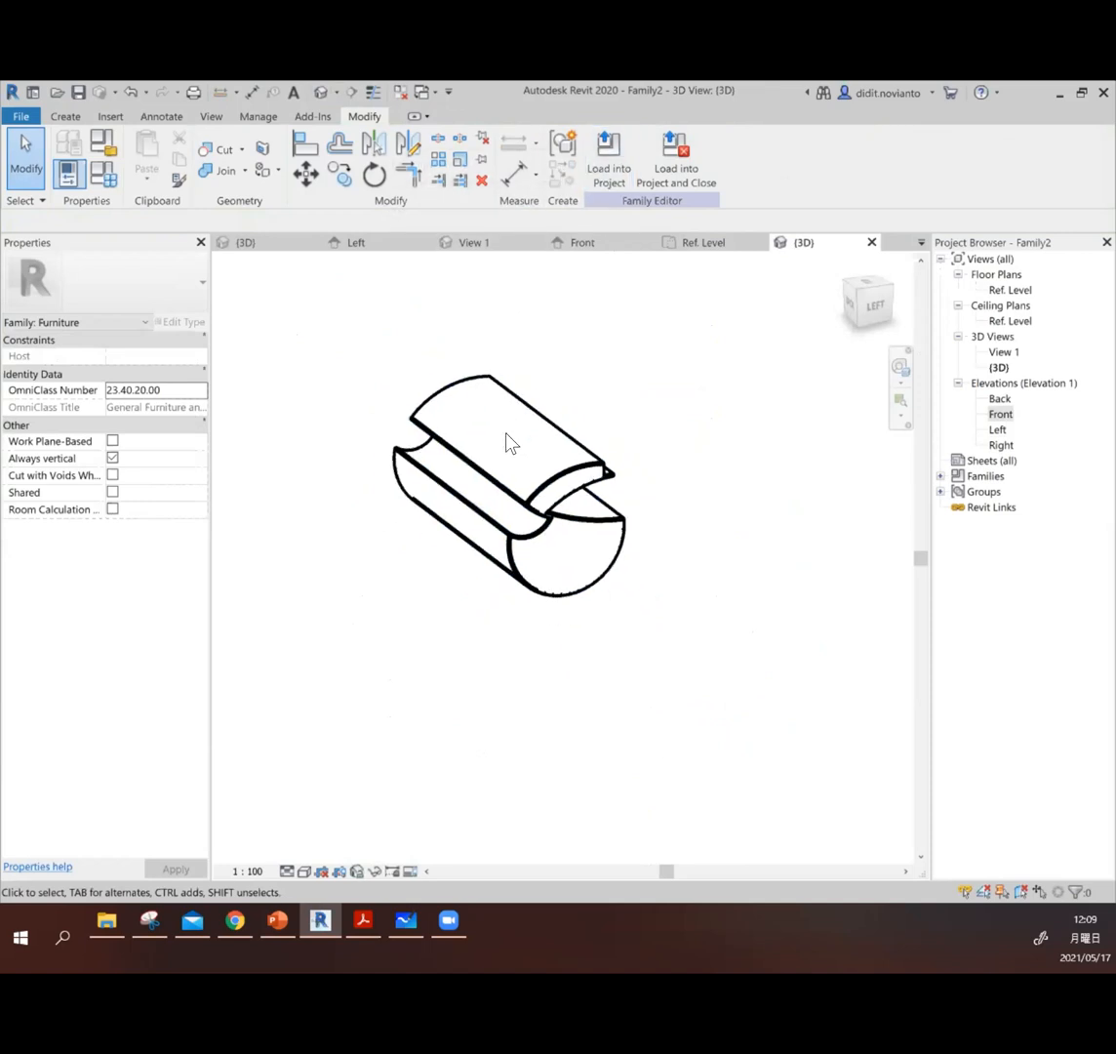
Step: Try to stretch the extrusion's curved upper part upward directly in the default 3D view
scroll(520, 323, "up", 1)
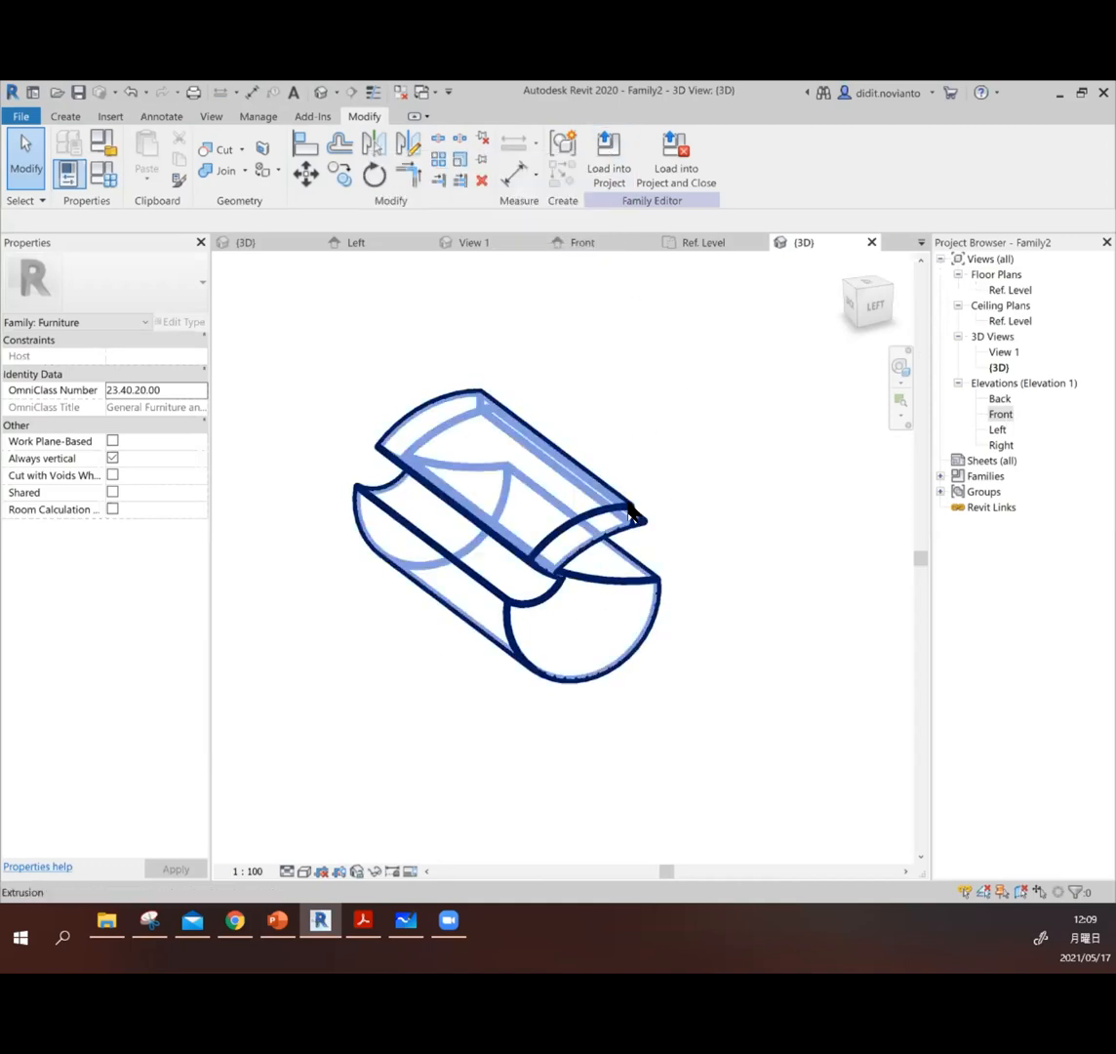
left_click(506, 460)
left_click_drag(505, 461, 451, 366)
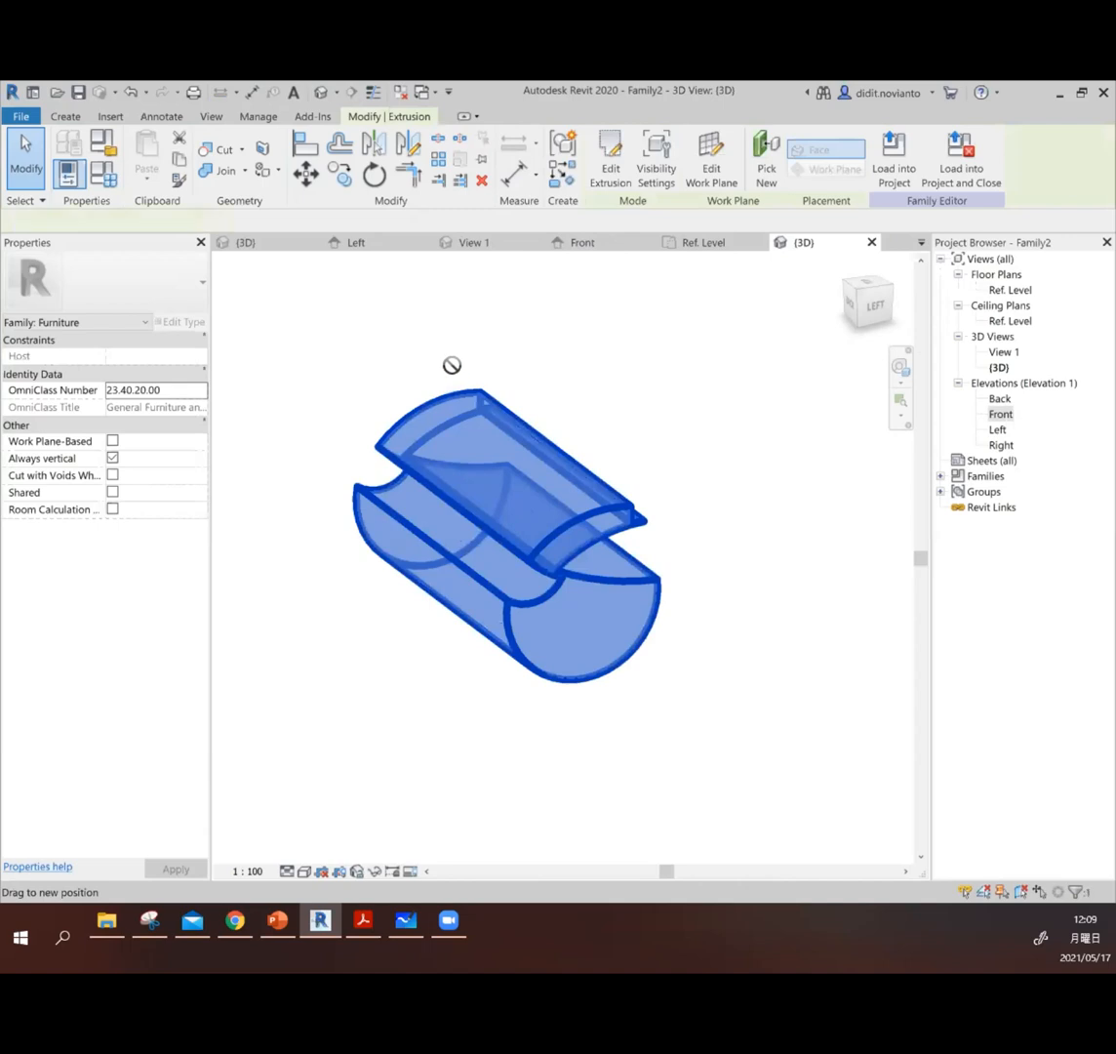
left_click(1049, 880)
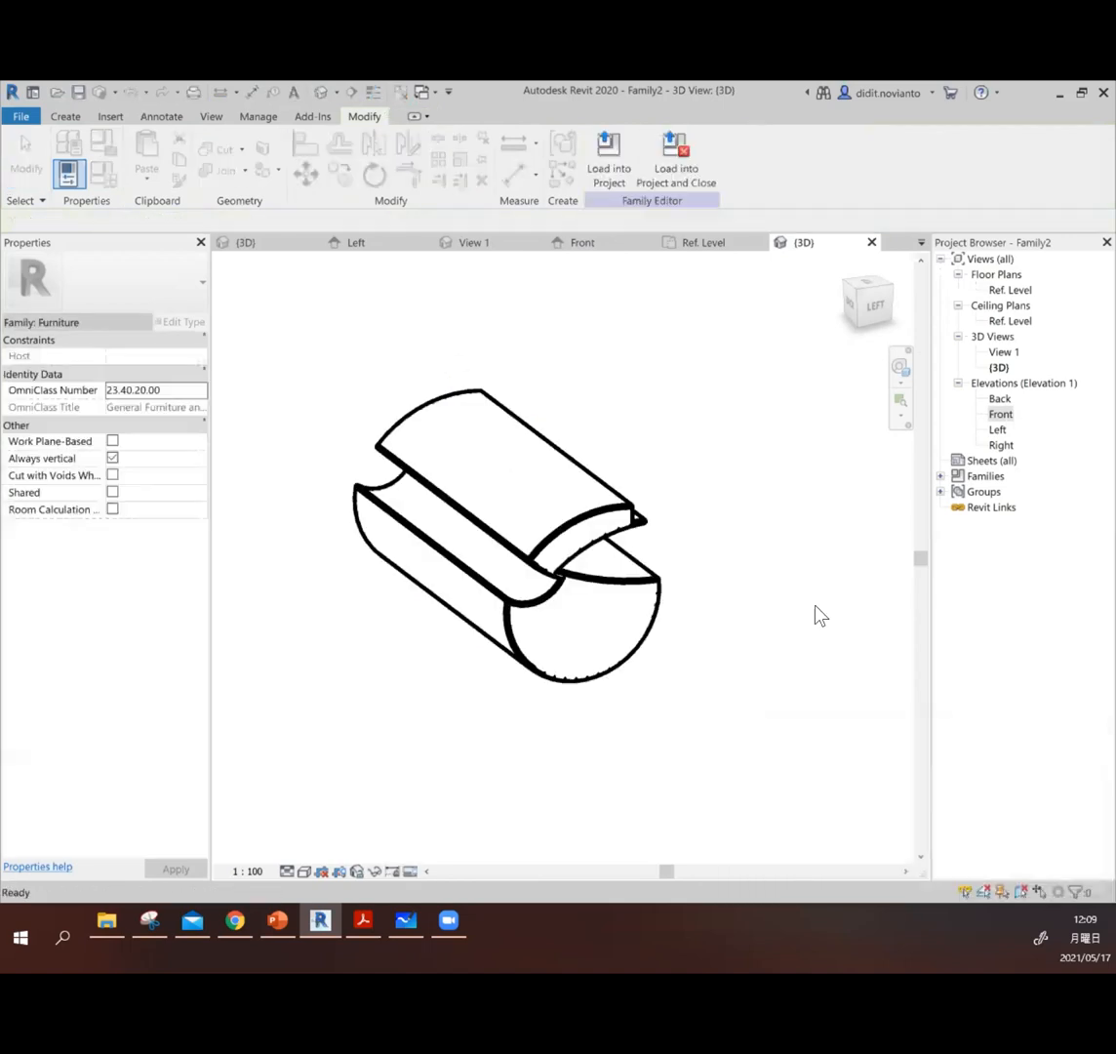
left_click(486, 456)
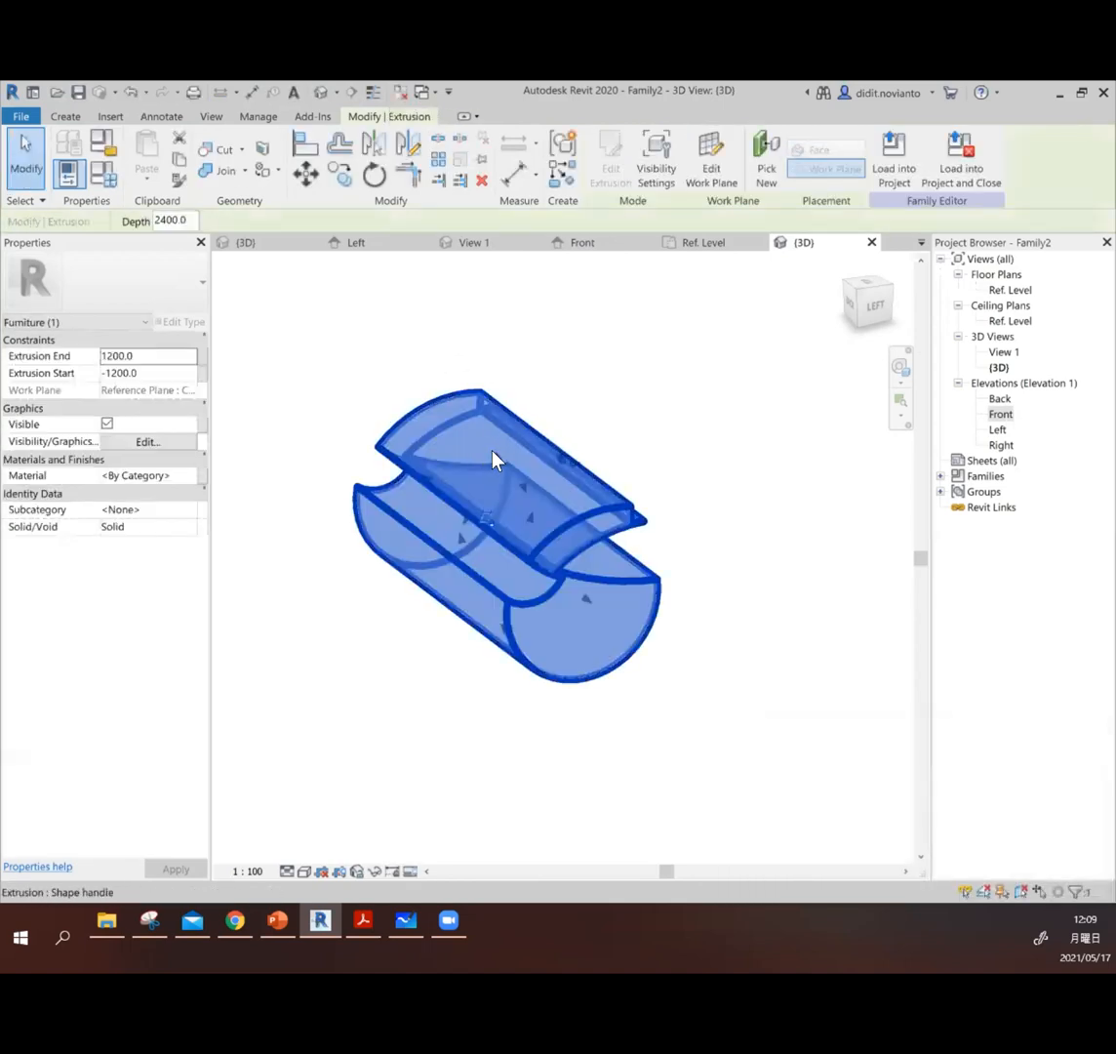
left_click_drag(495, 460, 452, 381)
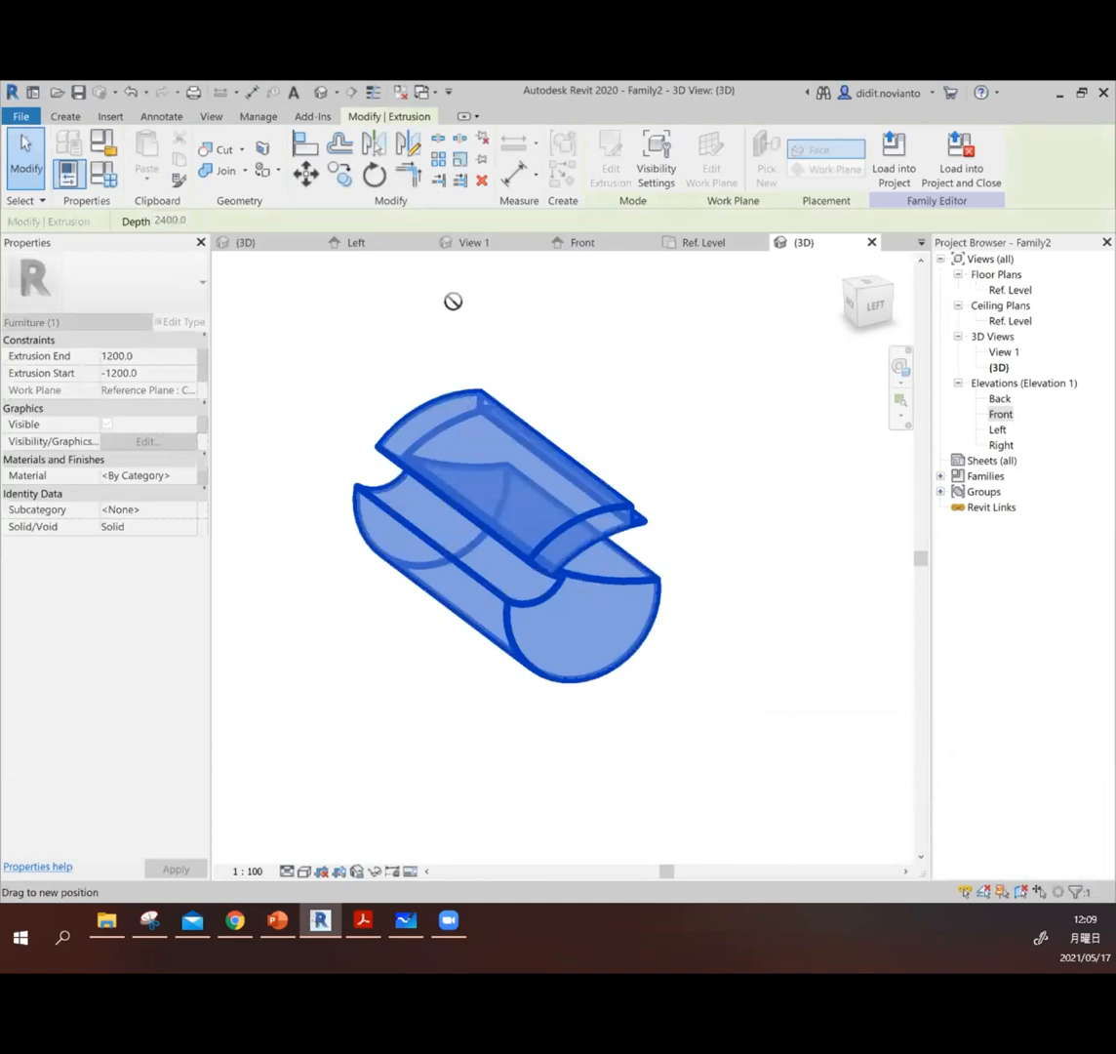
left_click_drag(390, 340, 751, 398)
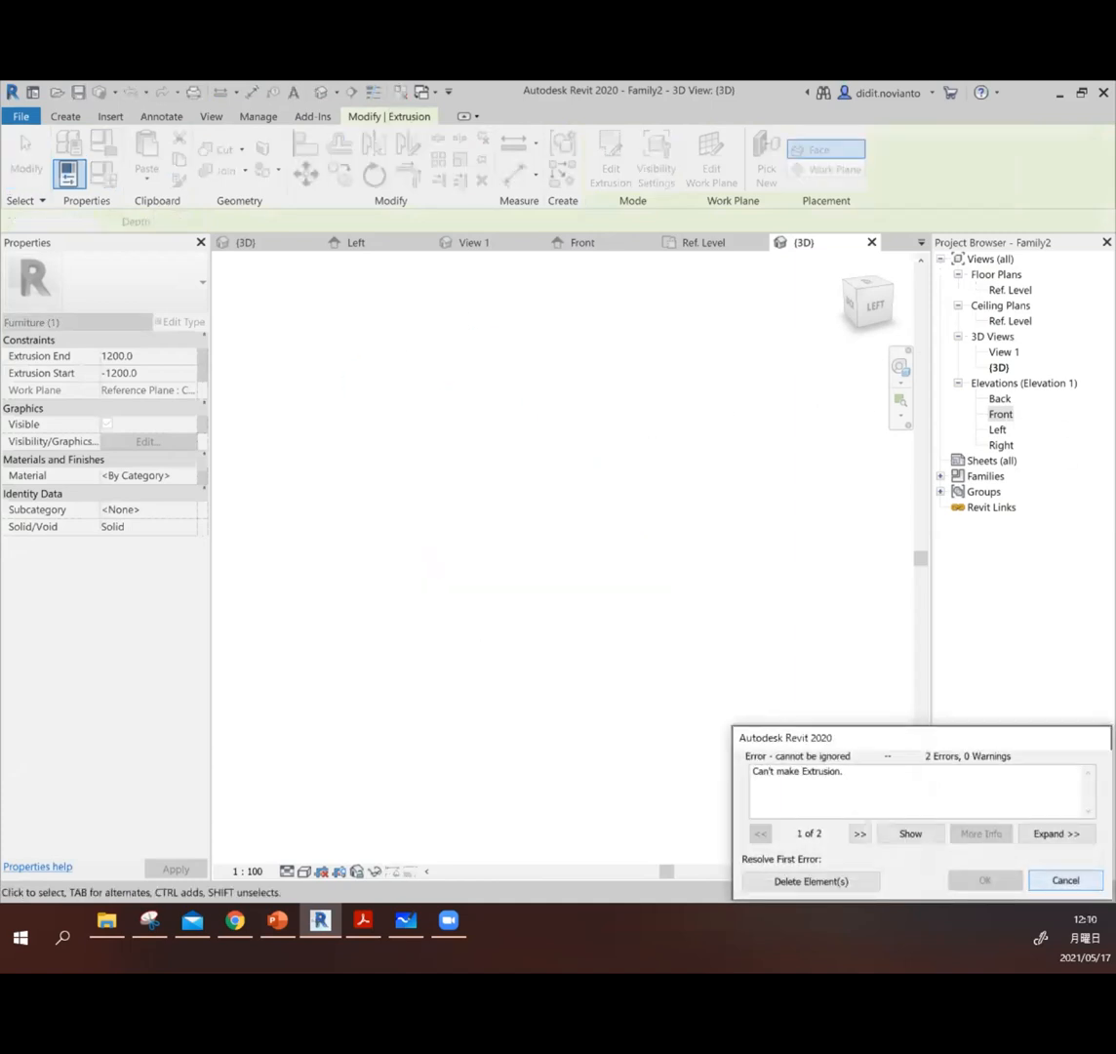
left_click(1066, 880)
Step: In the Front elevation, stretch the extrusion's back edge well above the upper horizontal reference plane and view it in 3D
double_click(1000, 413)
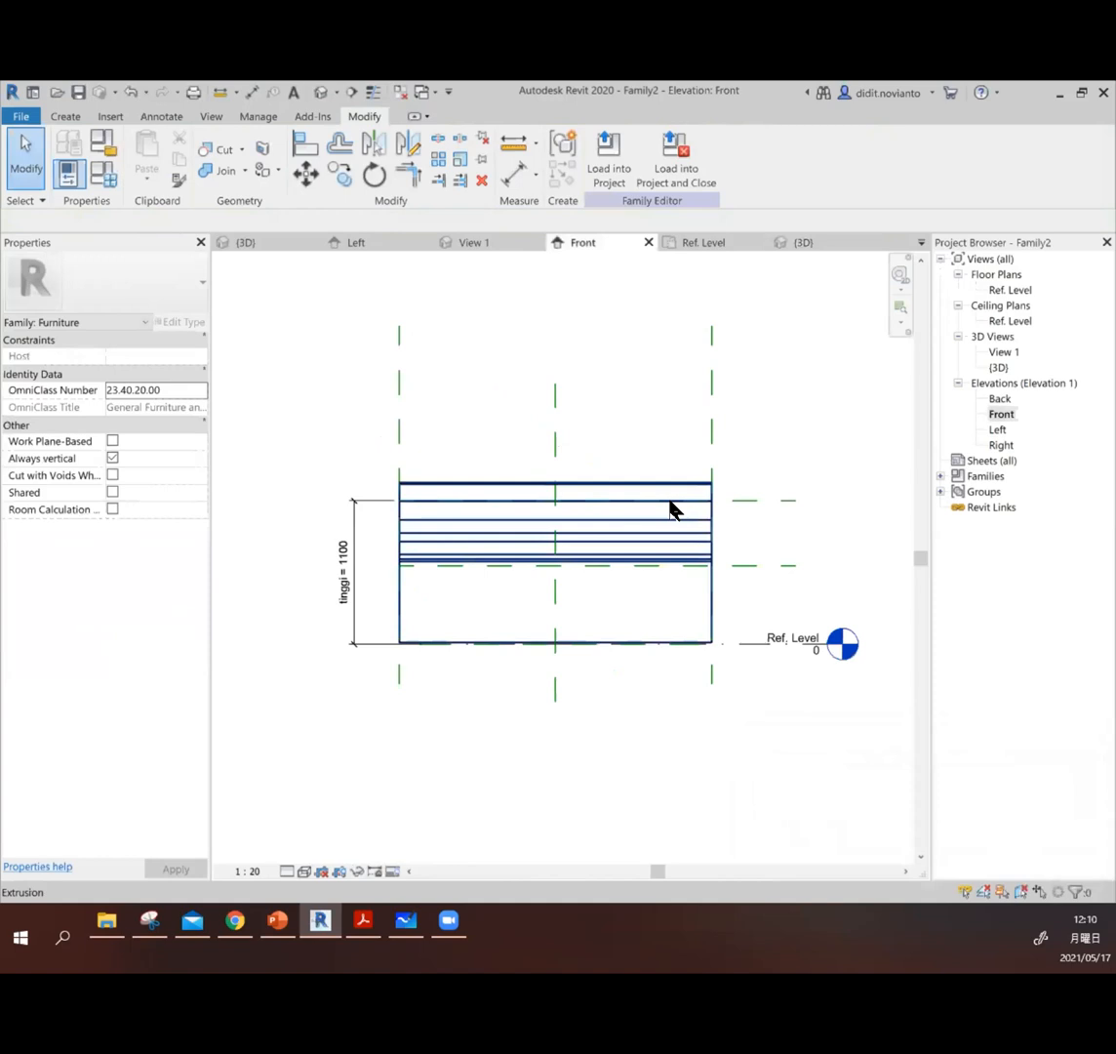
left_click(568, 489)
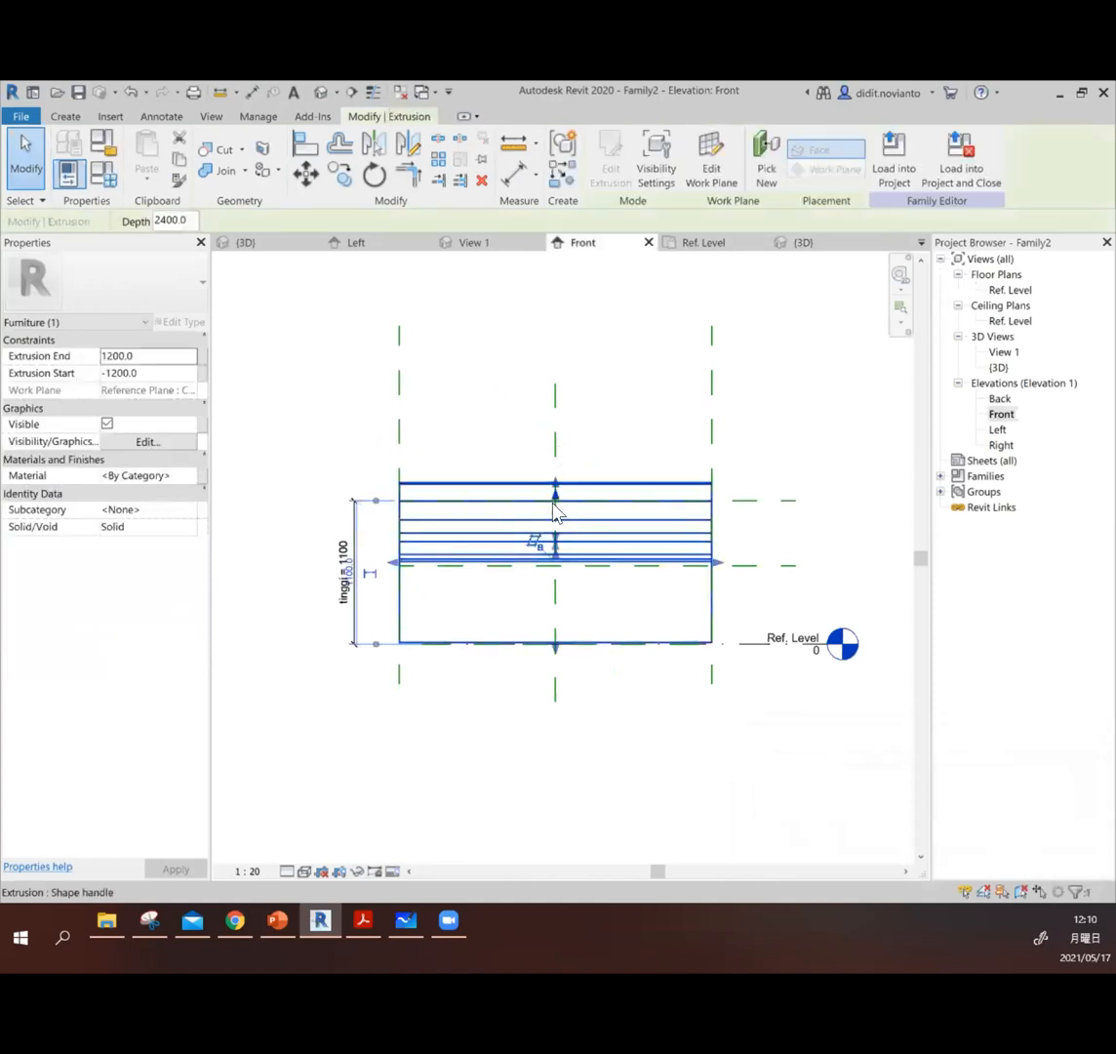
left_click_drag(553, 504, 545, 410)
left_click(762, 427)
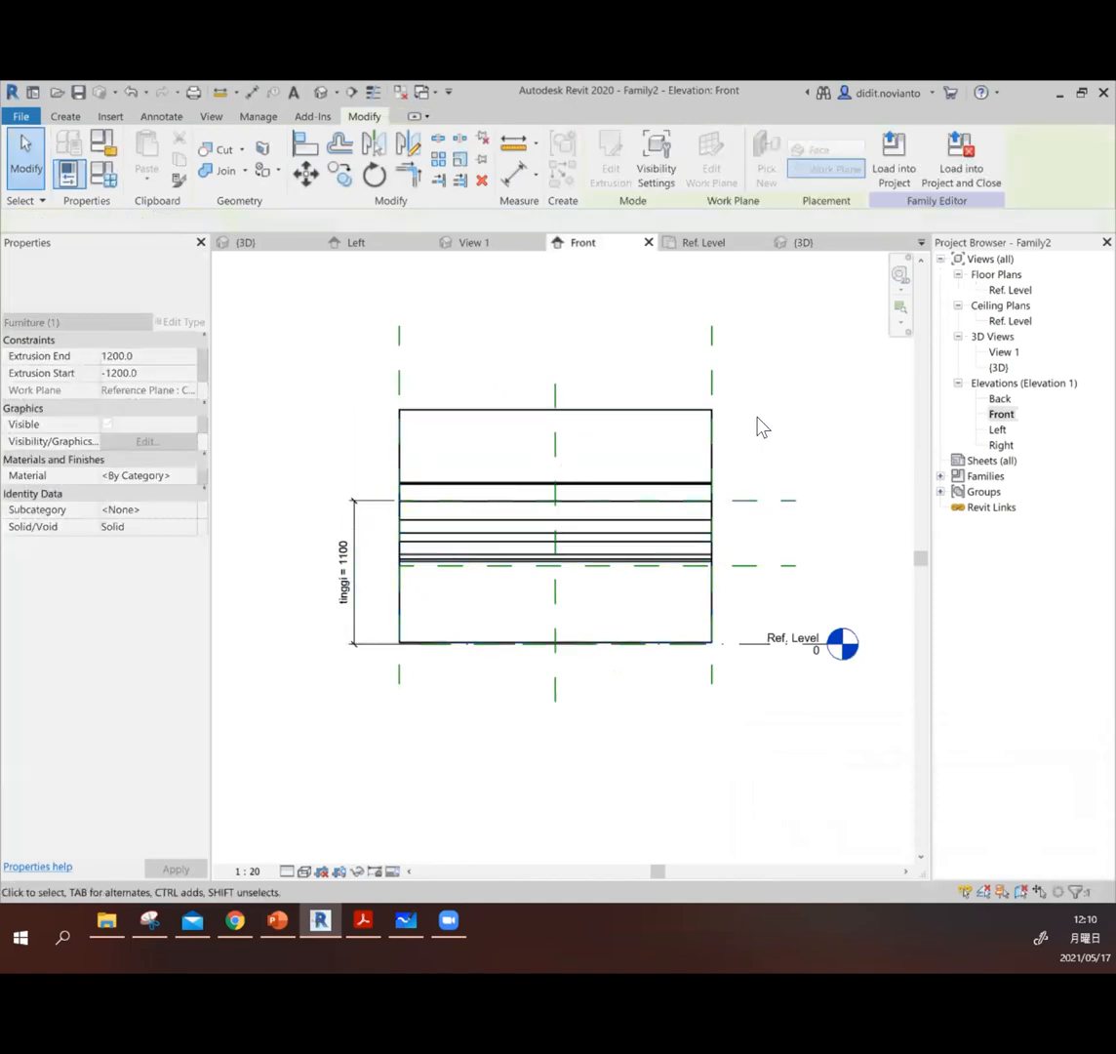
left_click(325, 91)
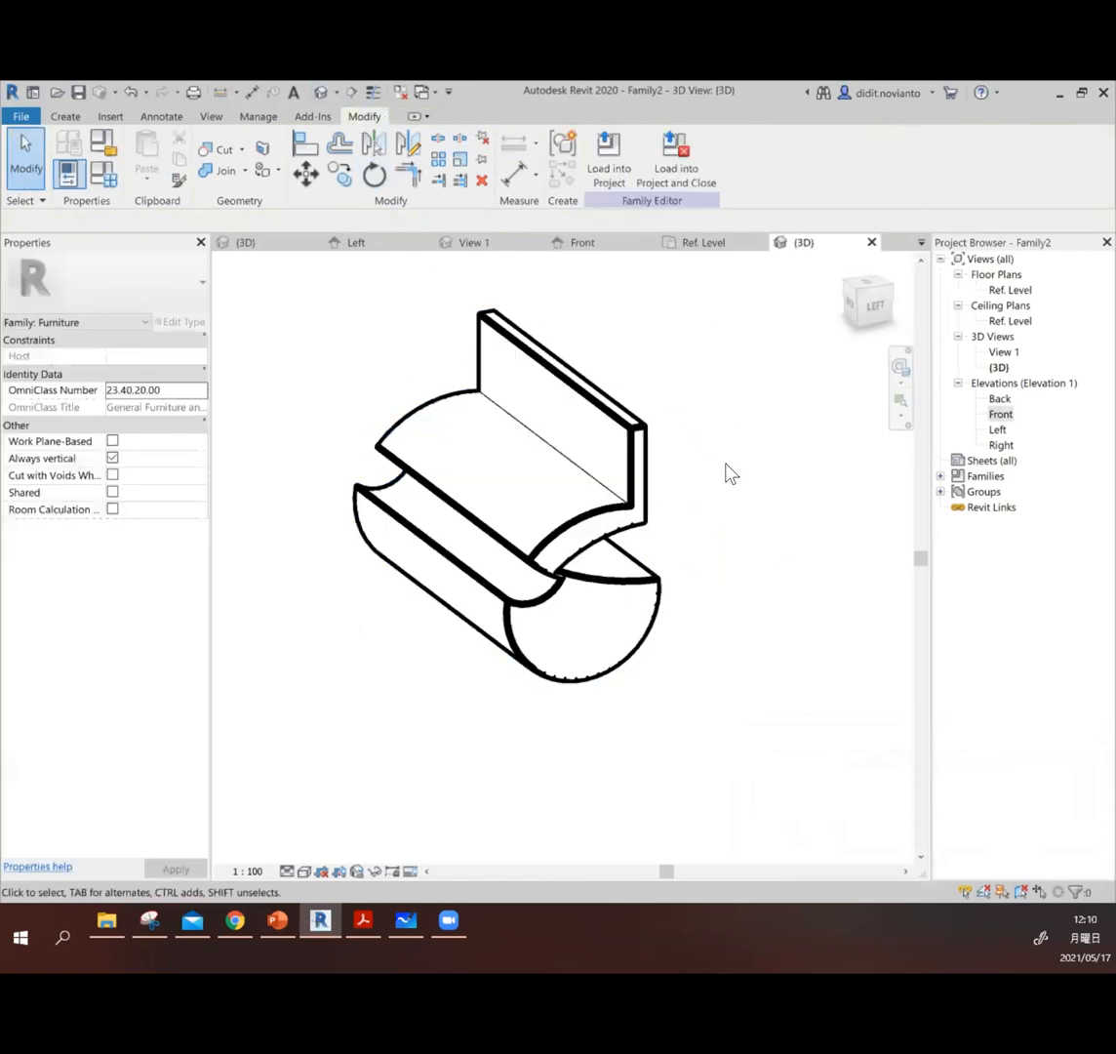
Step: Load the family into Project4 and place one instance in the Level 1 plan, in front of the long horizontal wall
left_click(613, 162)
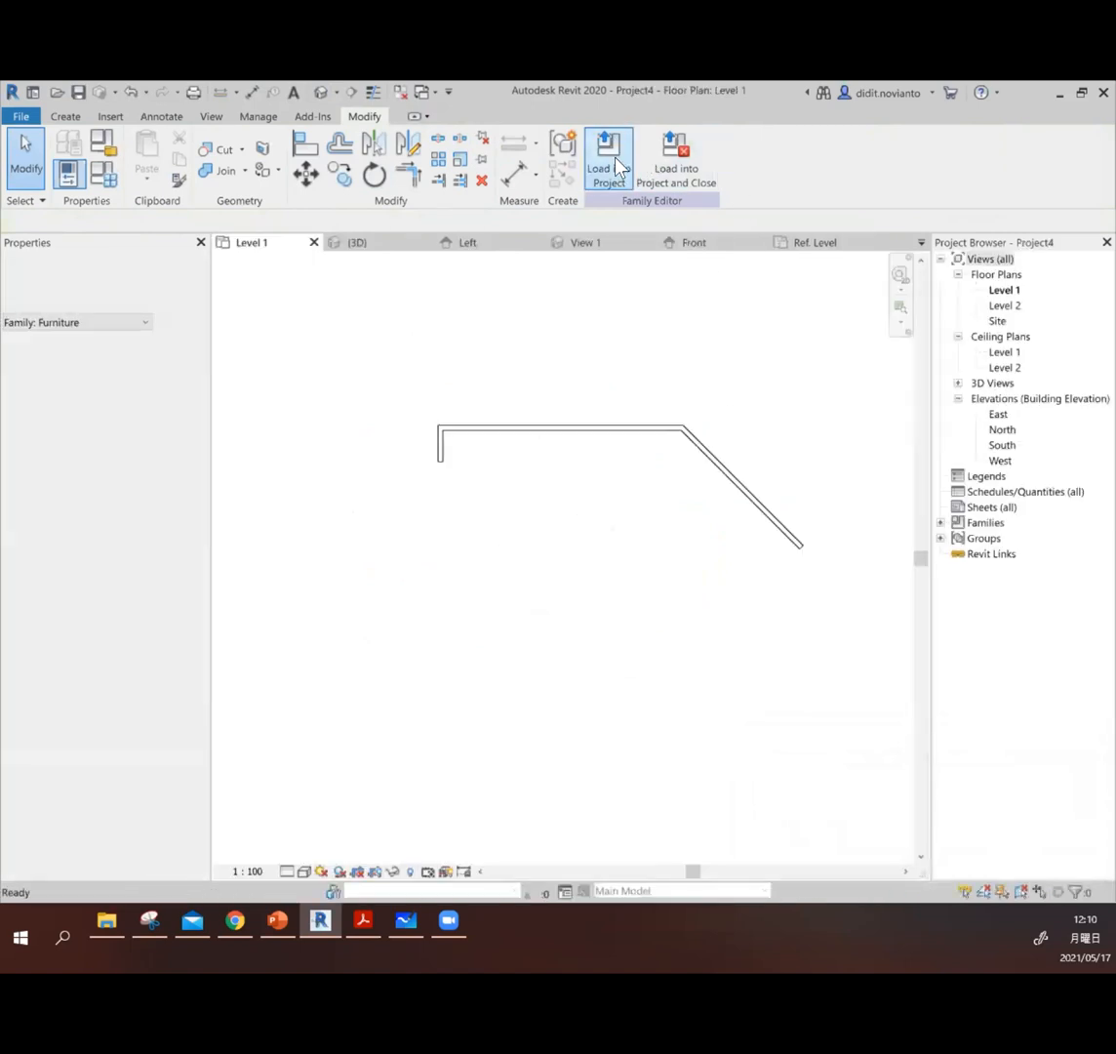
scroll(636, 495, "up", 2)
scroll(493, 507, "down", 2)
scroll(619, 480, "up", 2)
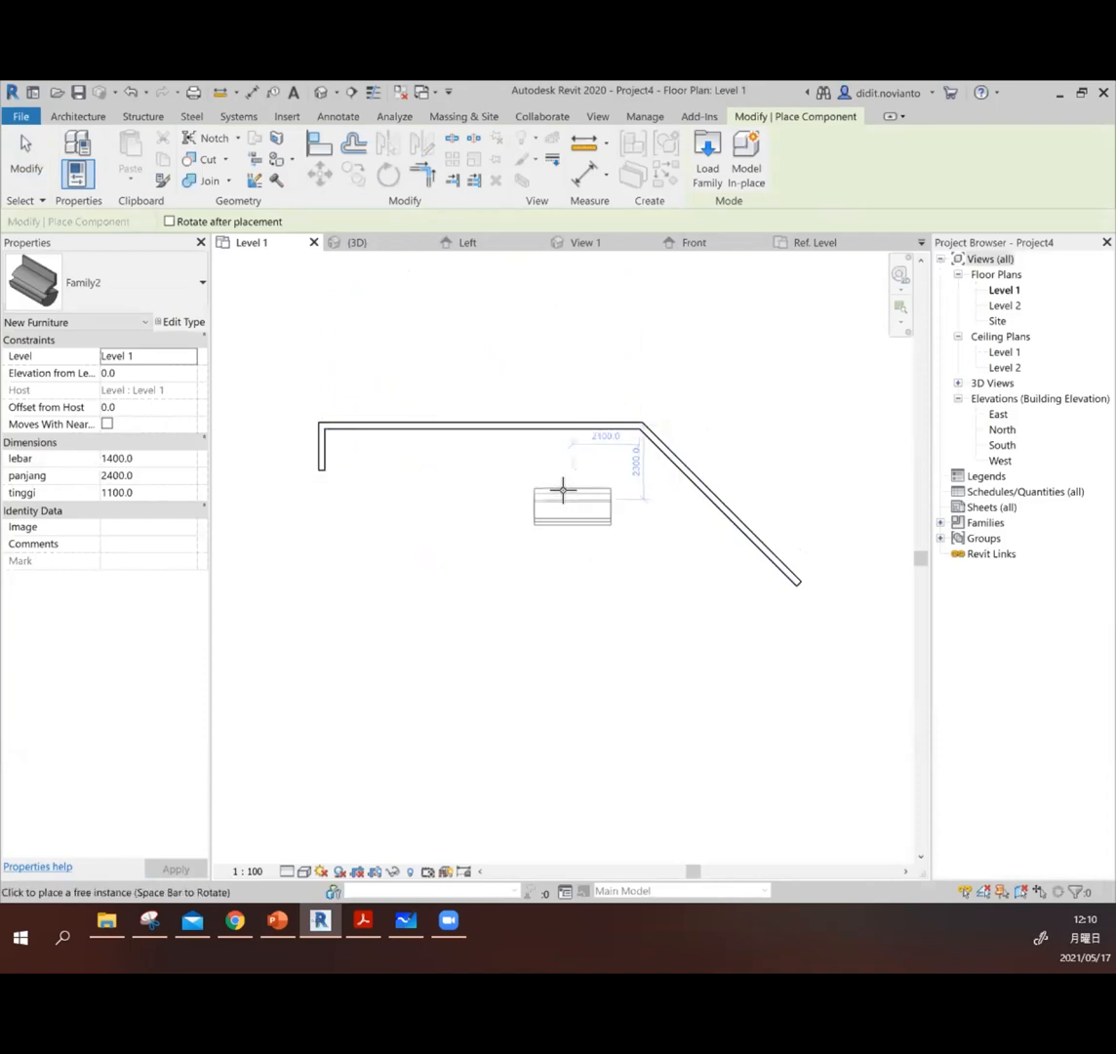
left_click(570, 494)
left_click(25, 161)
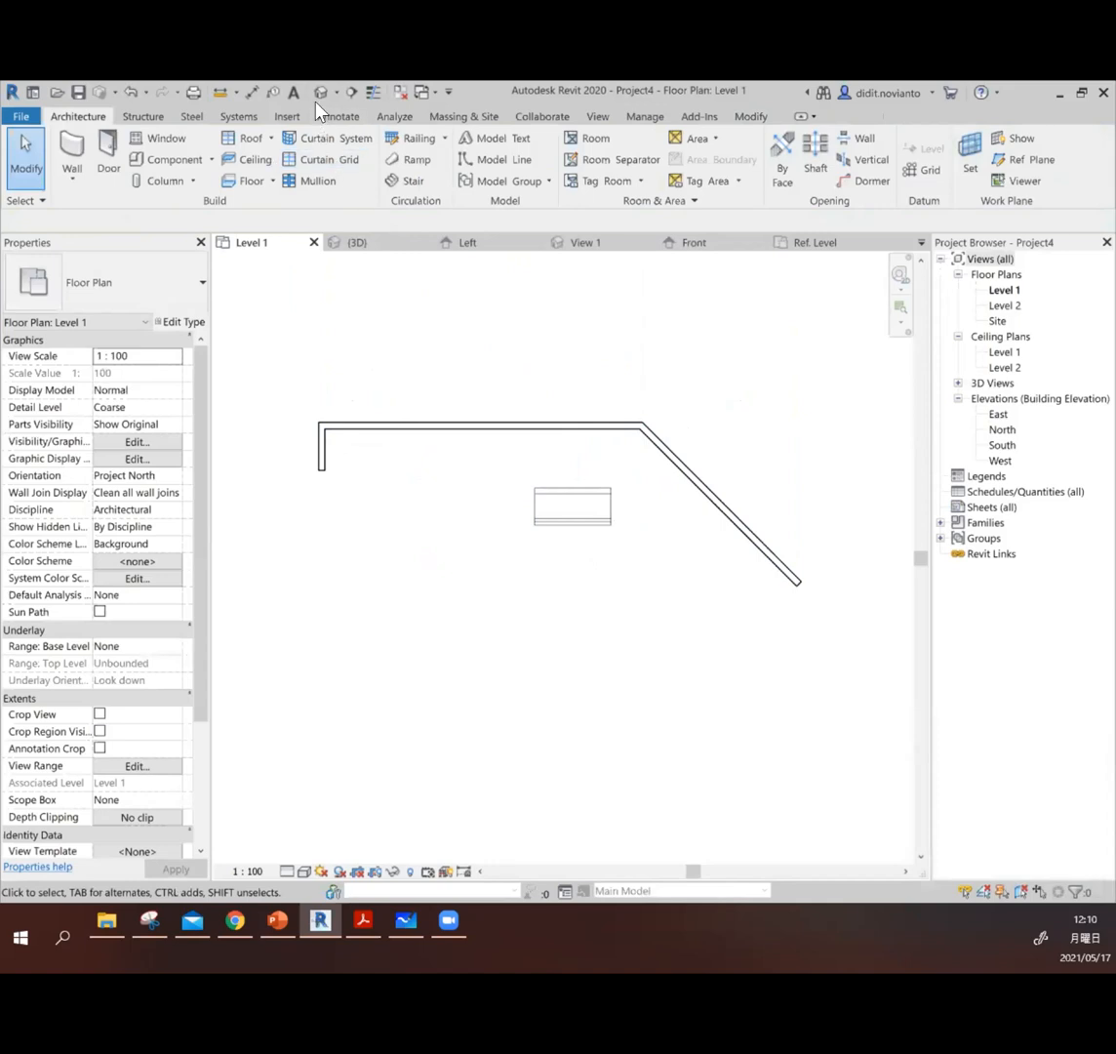
Step: Examine the placed furniture beside the walls from several angles in the project's default 3D view
left_click(321, 92)
scroll(586, 605, "up", 3)
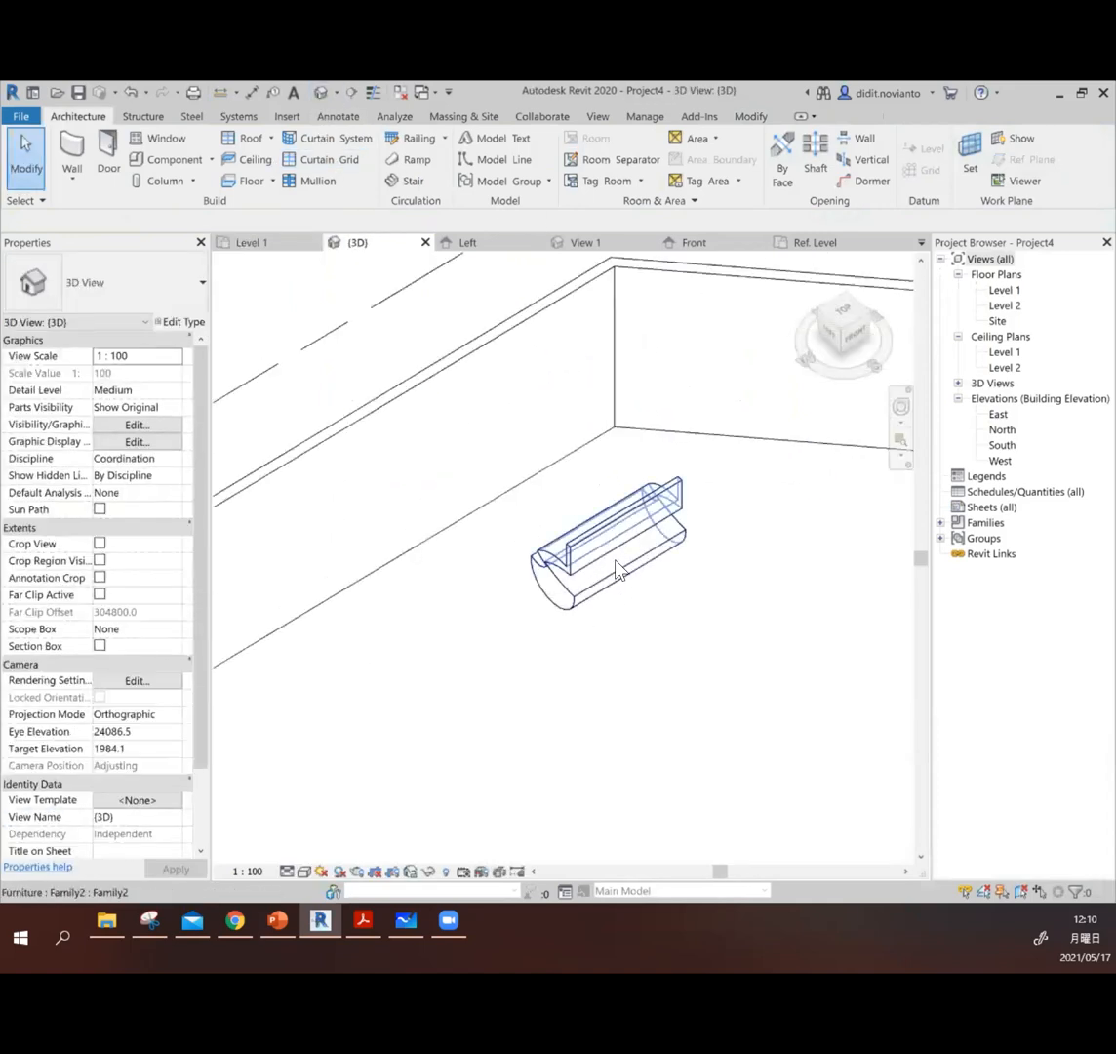
scroll(616, 566, "down", 2)
left_click(630, 557)
scroll(570, 603, "up", 3)
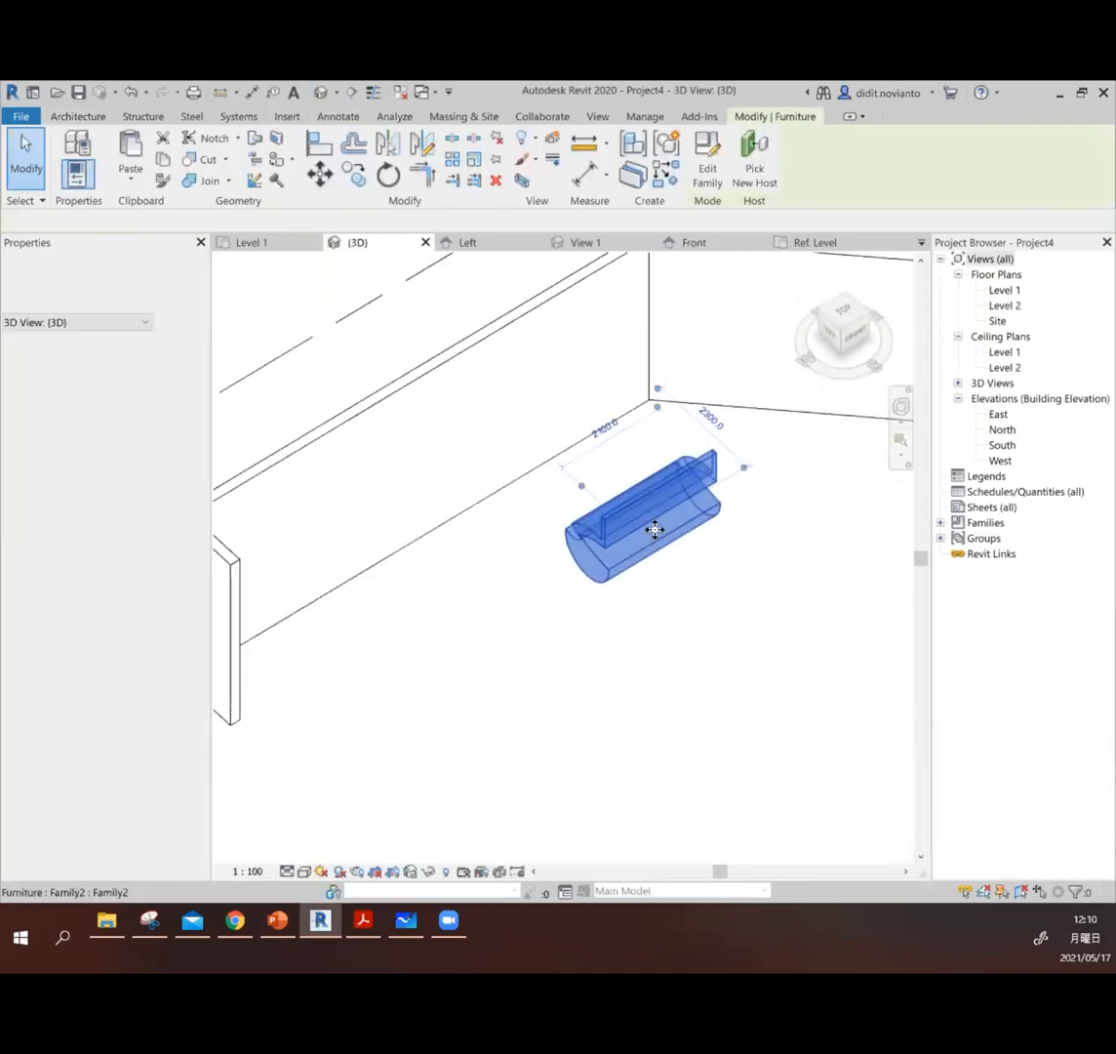
scroll(653, 530, "down", 2)
middle_click_drag(678, 570, 798, 522, "shift")
left_click(735, 518)
scroll(662, 571, "up", 3)
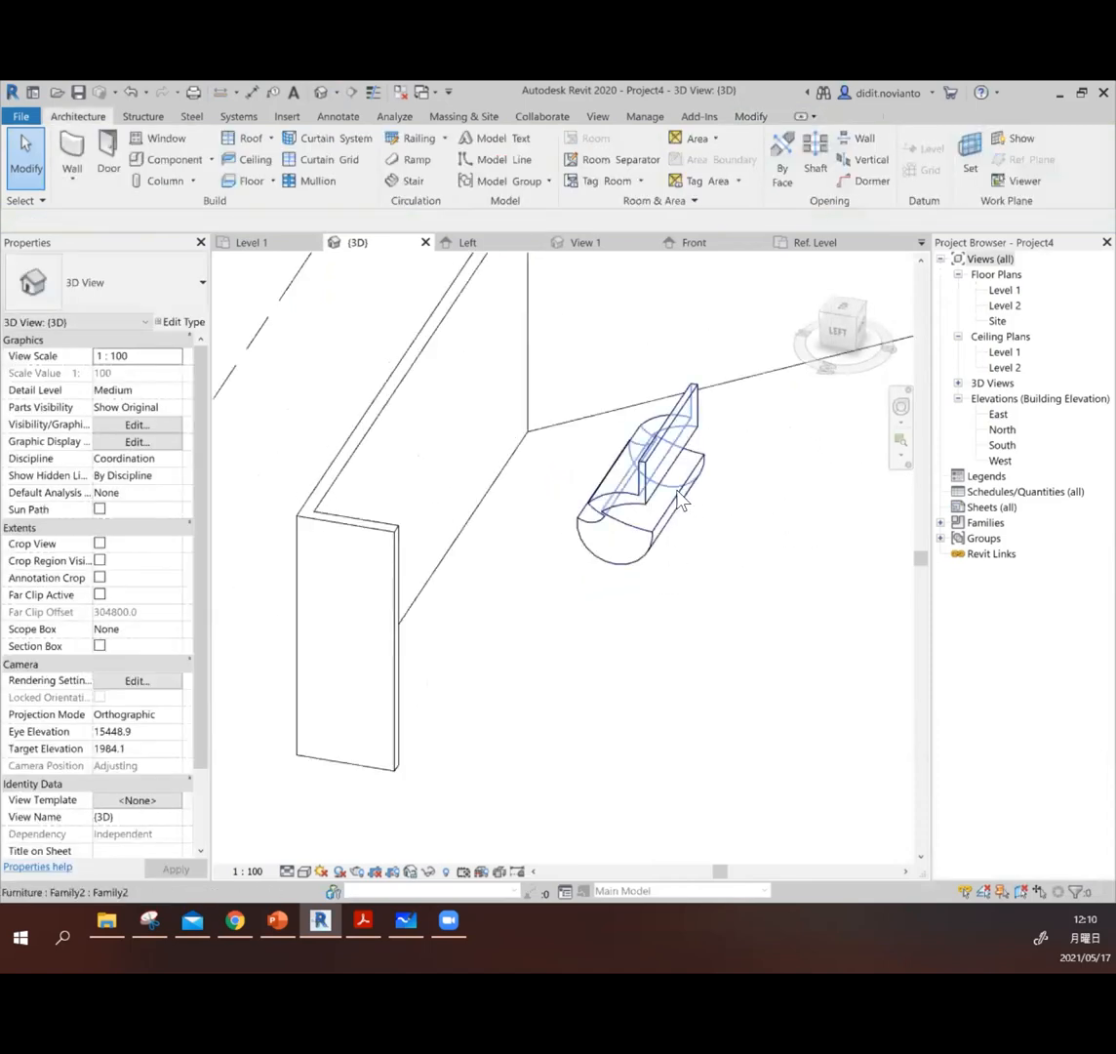
scroll(730, 516, "down", 2)
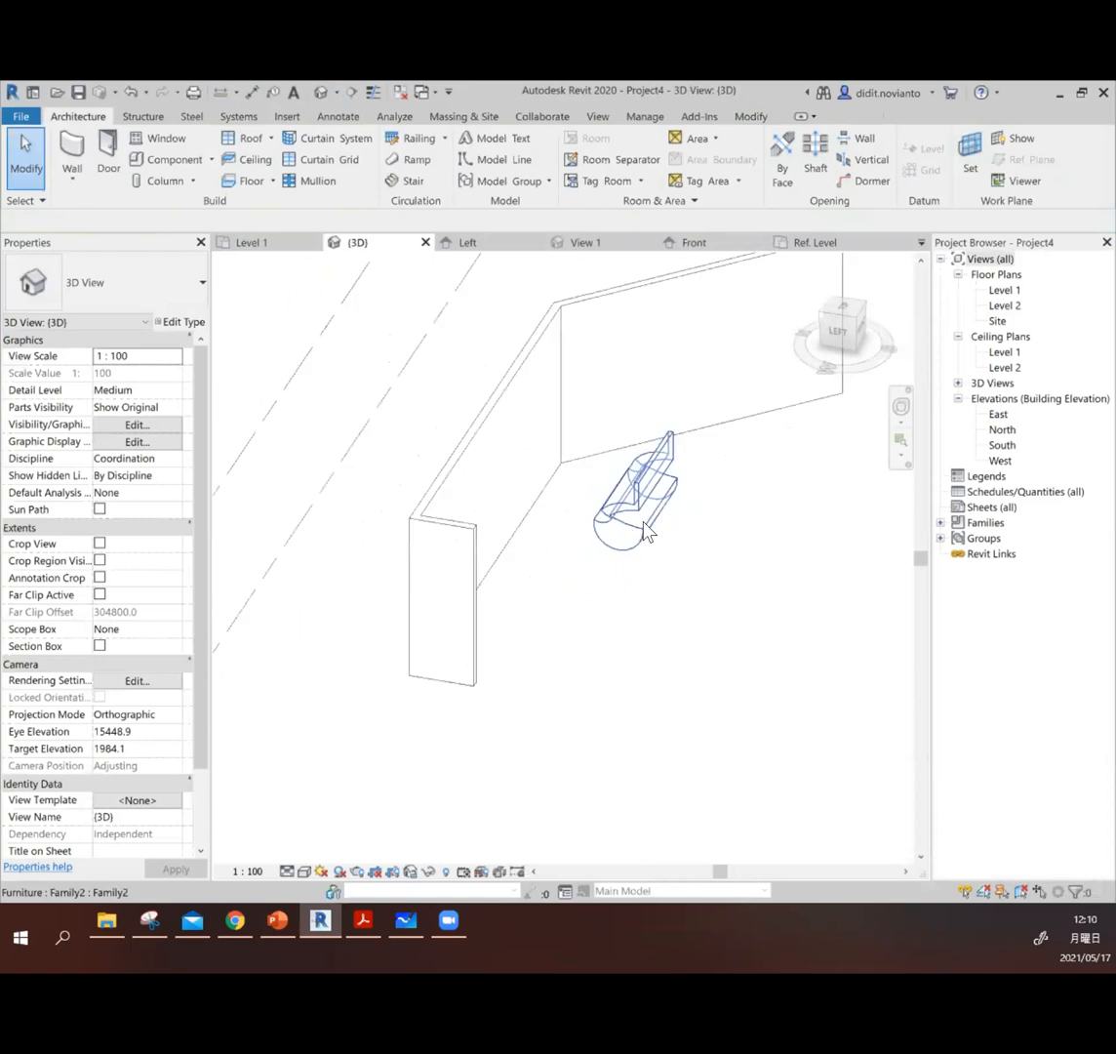
middle_click_drag(705, 538, 506, 523)
scroll(522, 488, "up", 2)
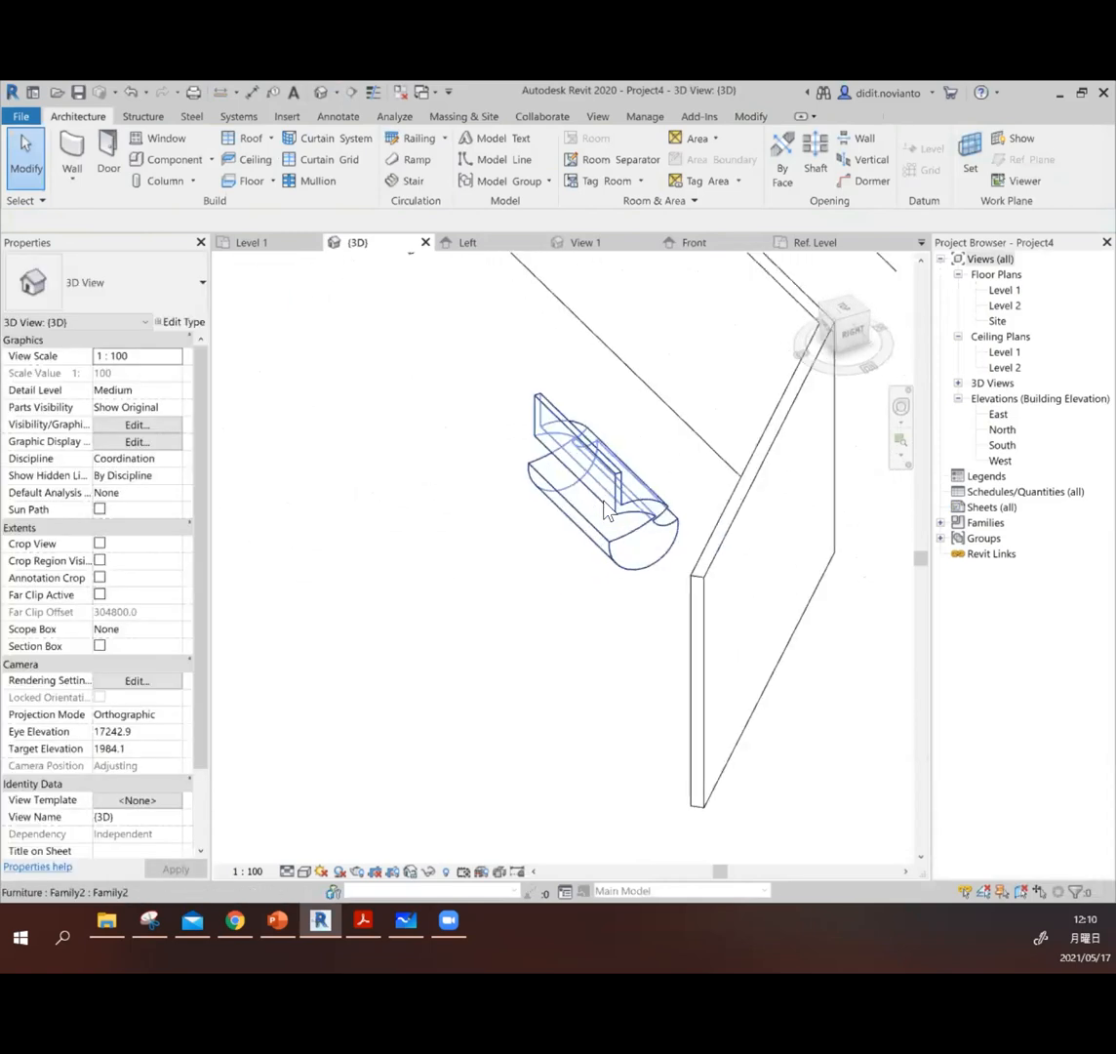
left_click(618, 563)
middle_click_drag(533, 600, 717, 586, "shift")
left_click(676, 574)
scroll(611, 592, "up", 3)
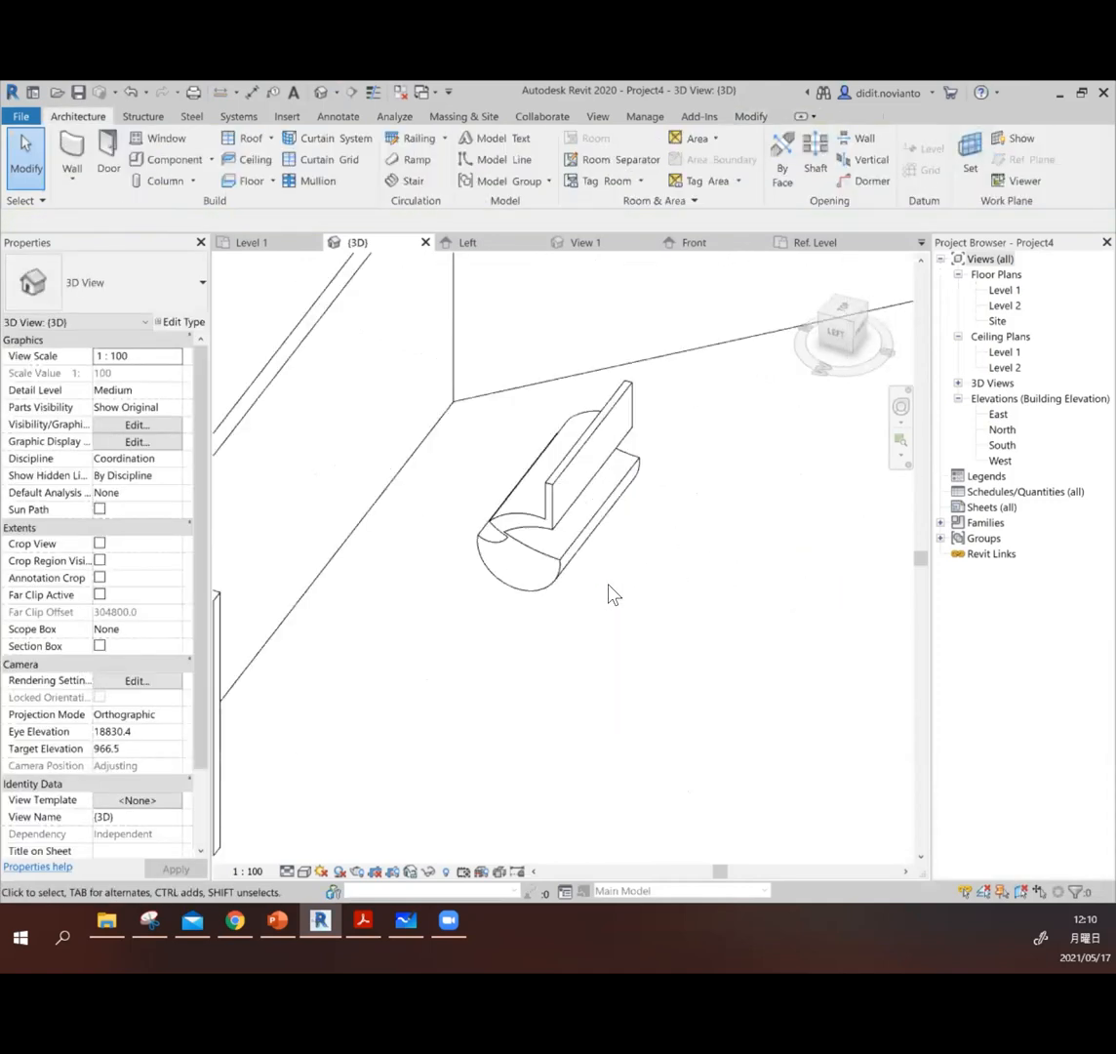
scroll(611, 592, "down", 2)
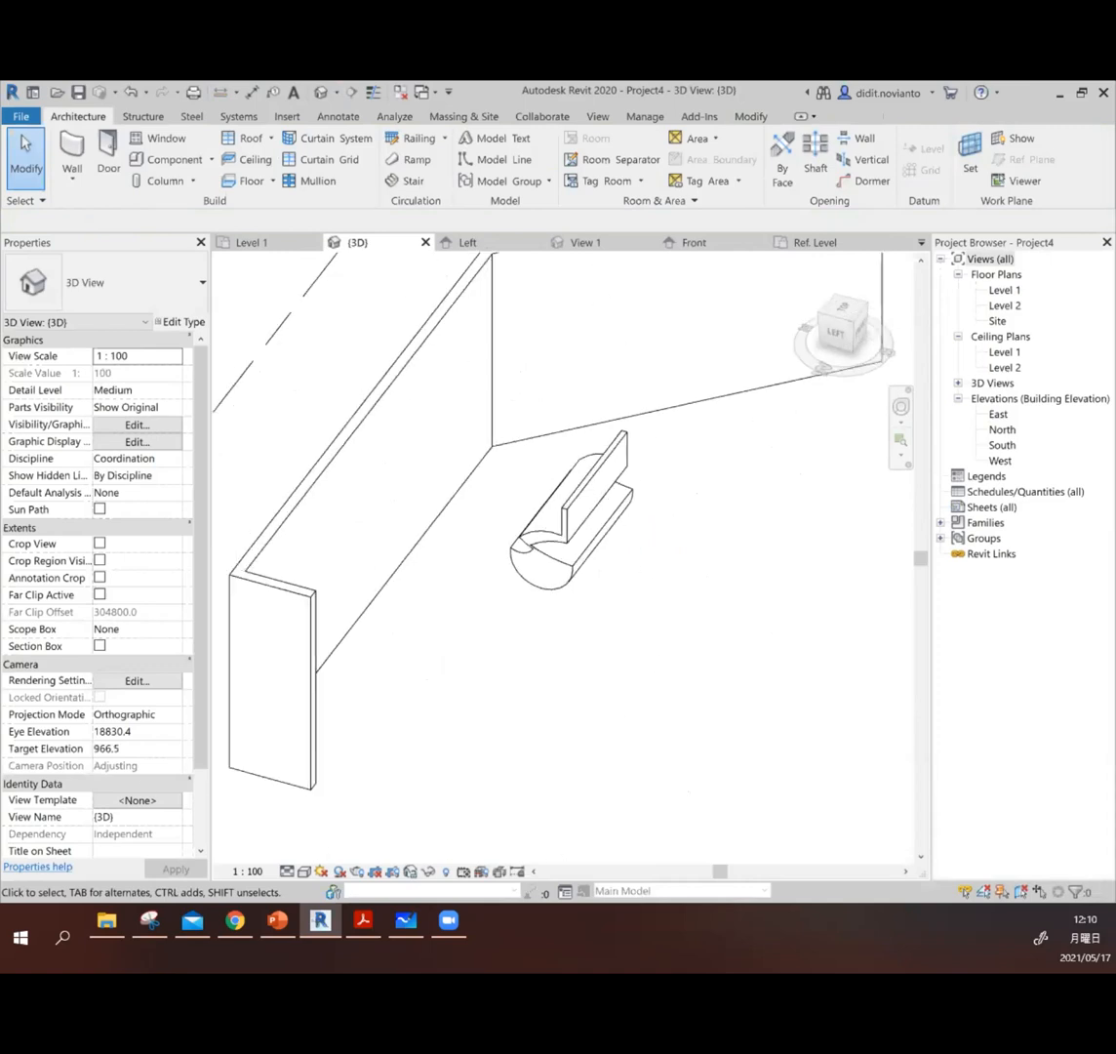
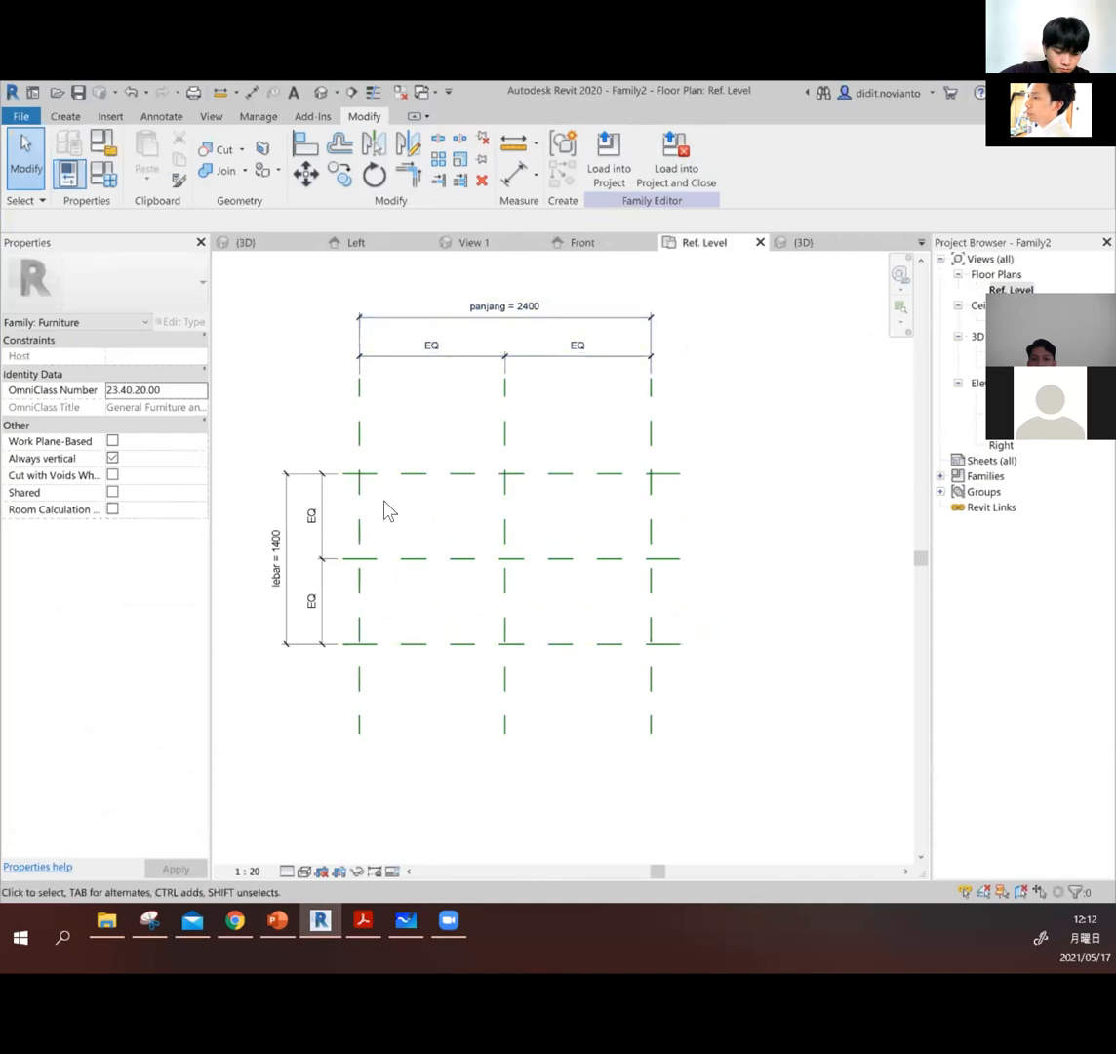
Step: Create a 2400 x 700 mm rectangular extrusion, 250 mm deep, between the upper and middle horizontal reference planes in the family's Ref. Level plan
scroll(386, 511, "up", 1)
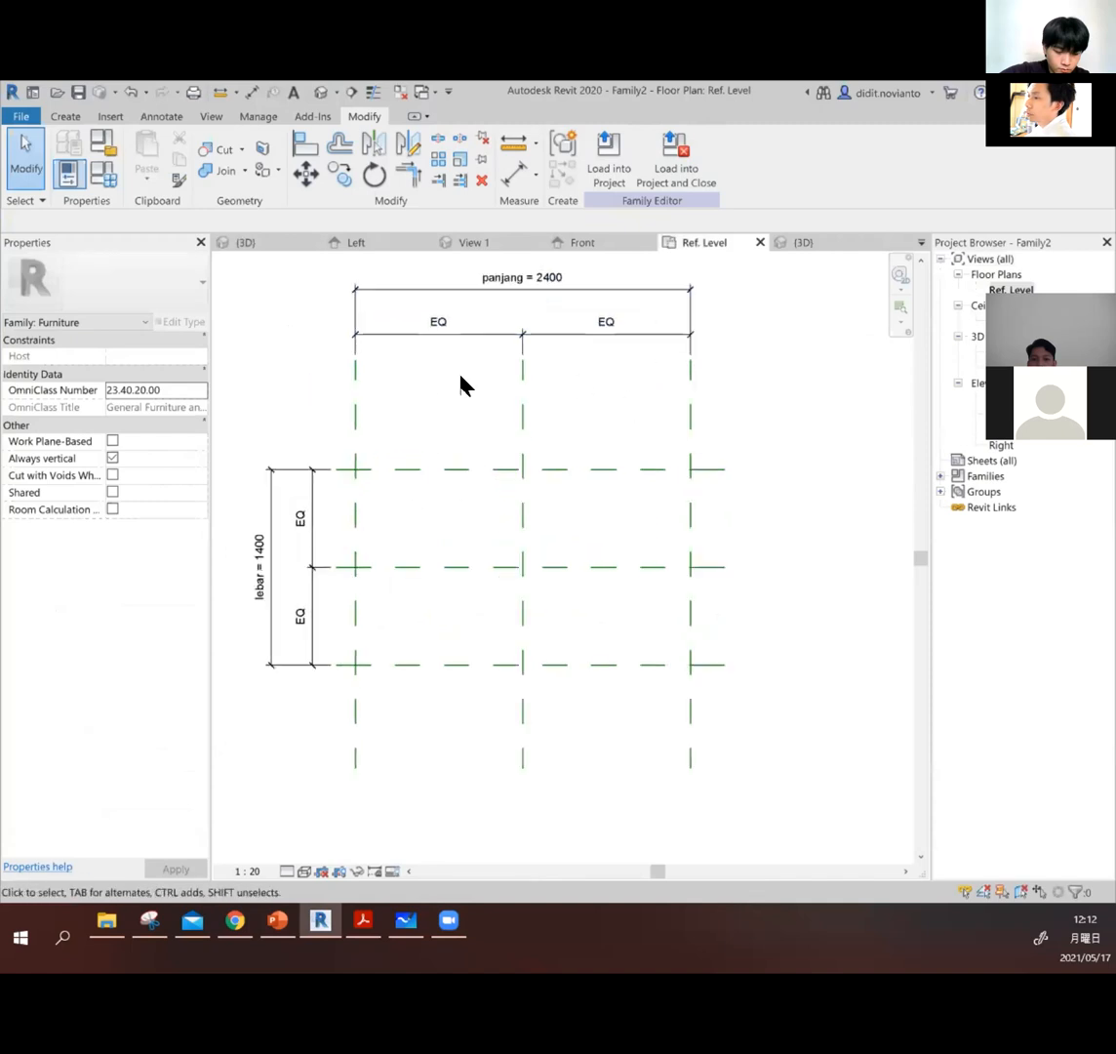
left_click(110, 118)
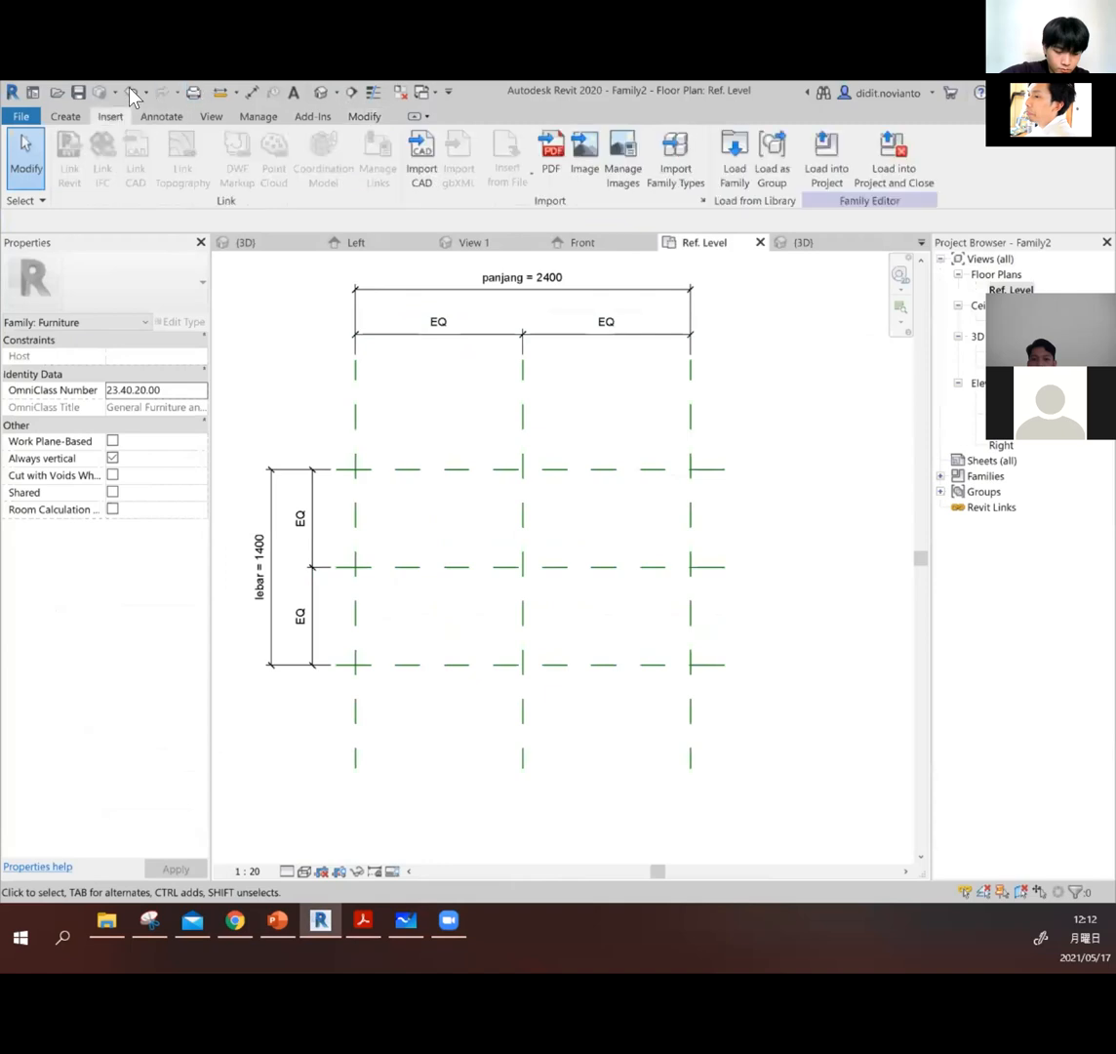
left_click(66, 119)
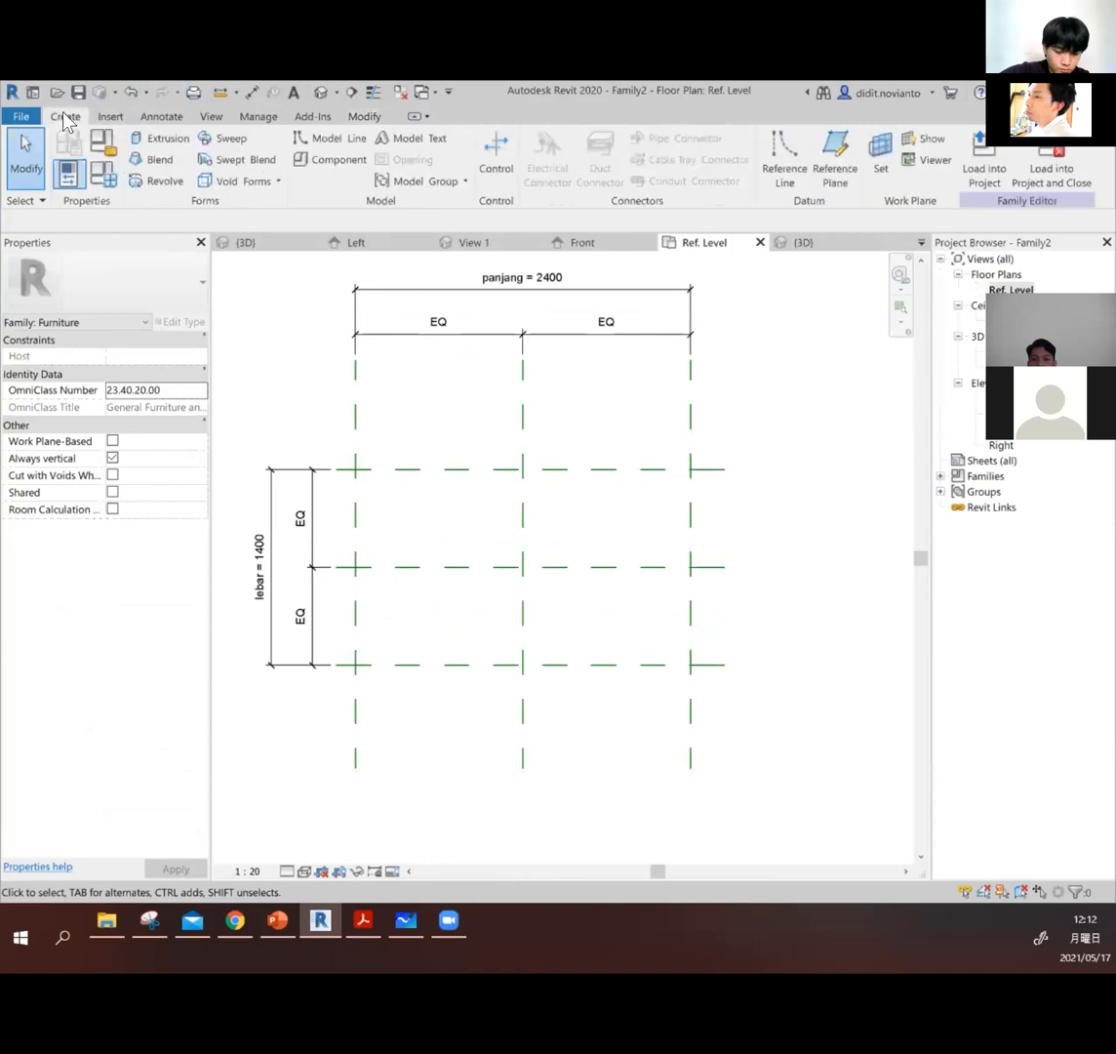
left_click(174, 138)
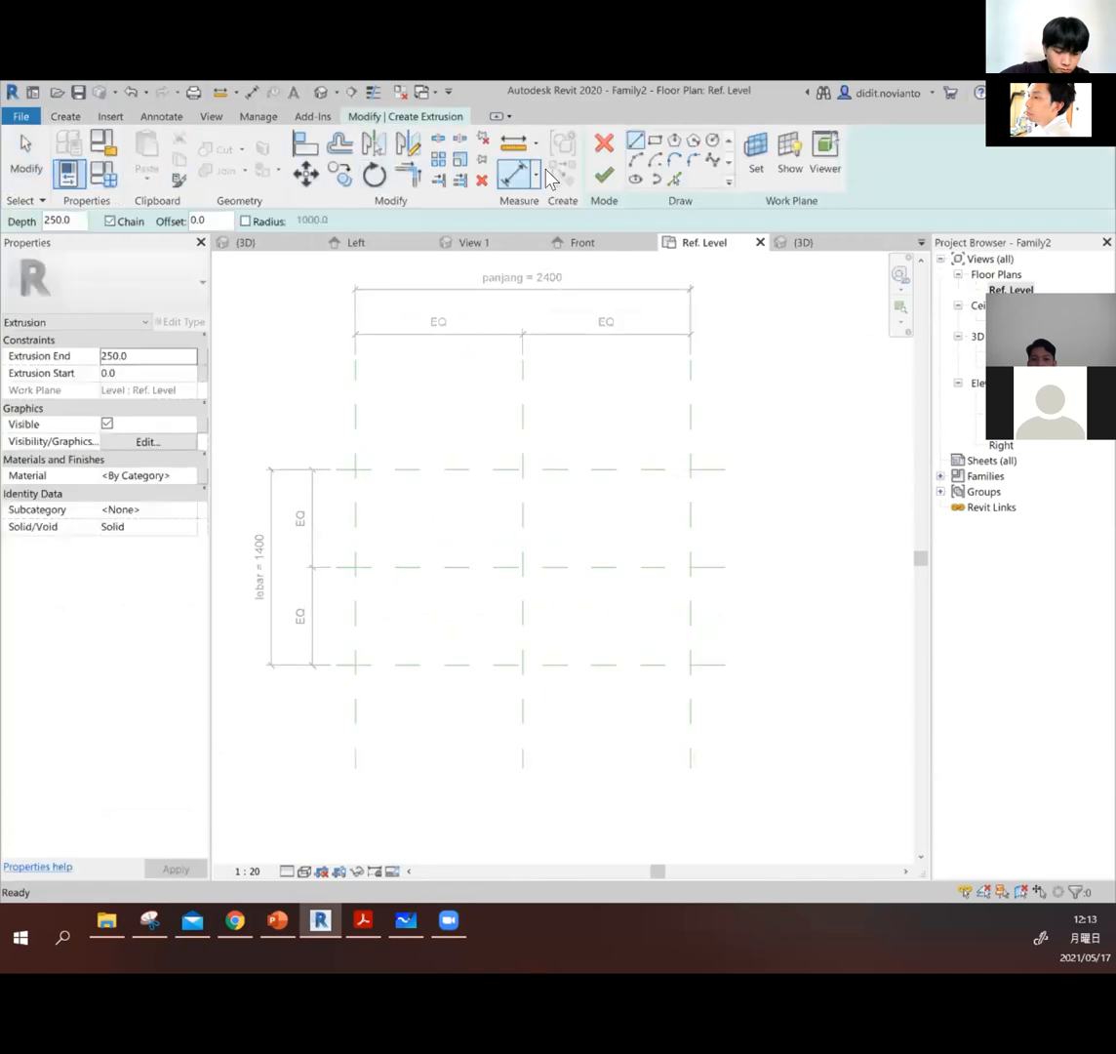
left_click(655, 140)
left_click(370, 466)
left_click(678, 565)
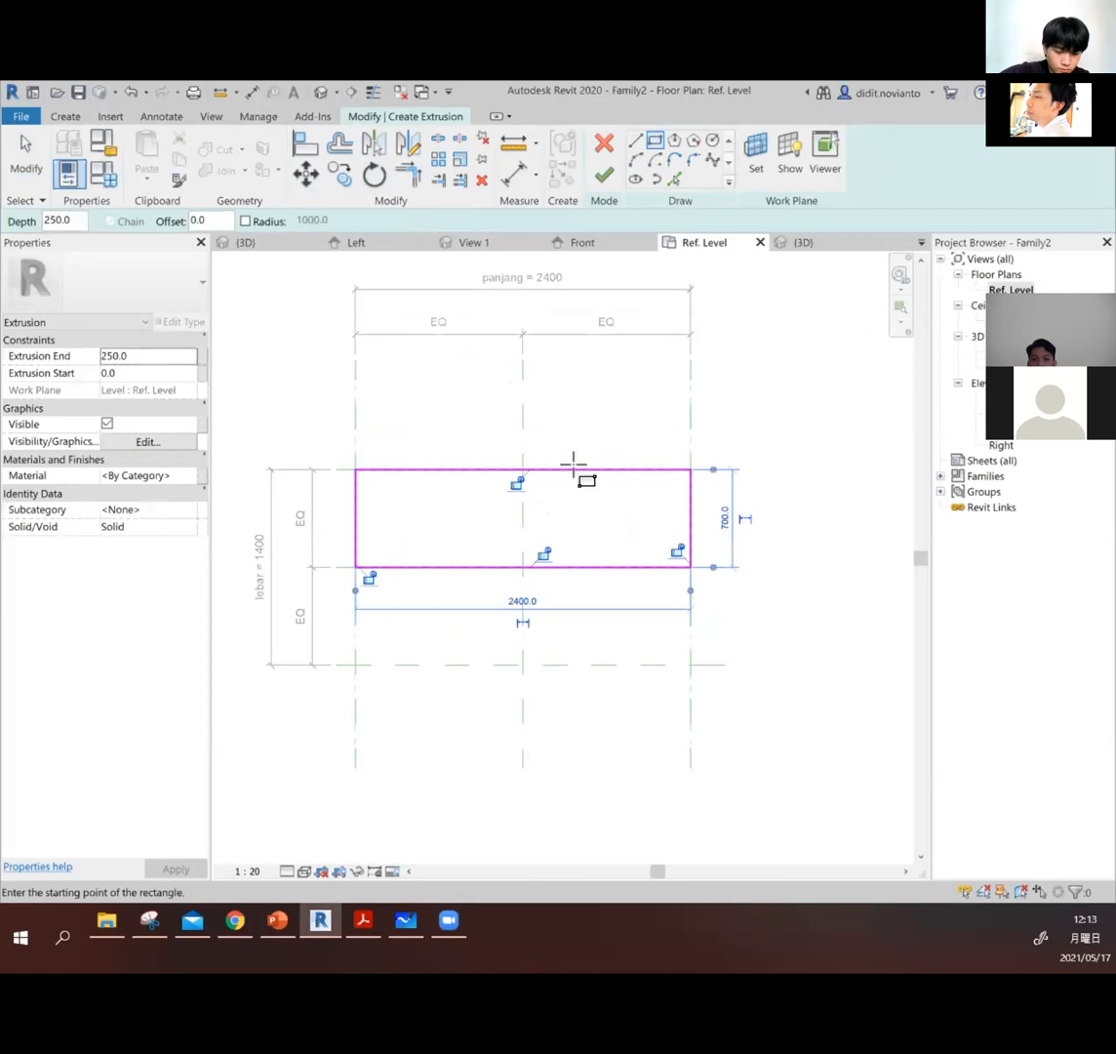
left_click(605, 176)
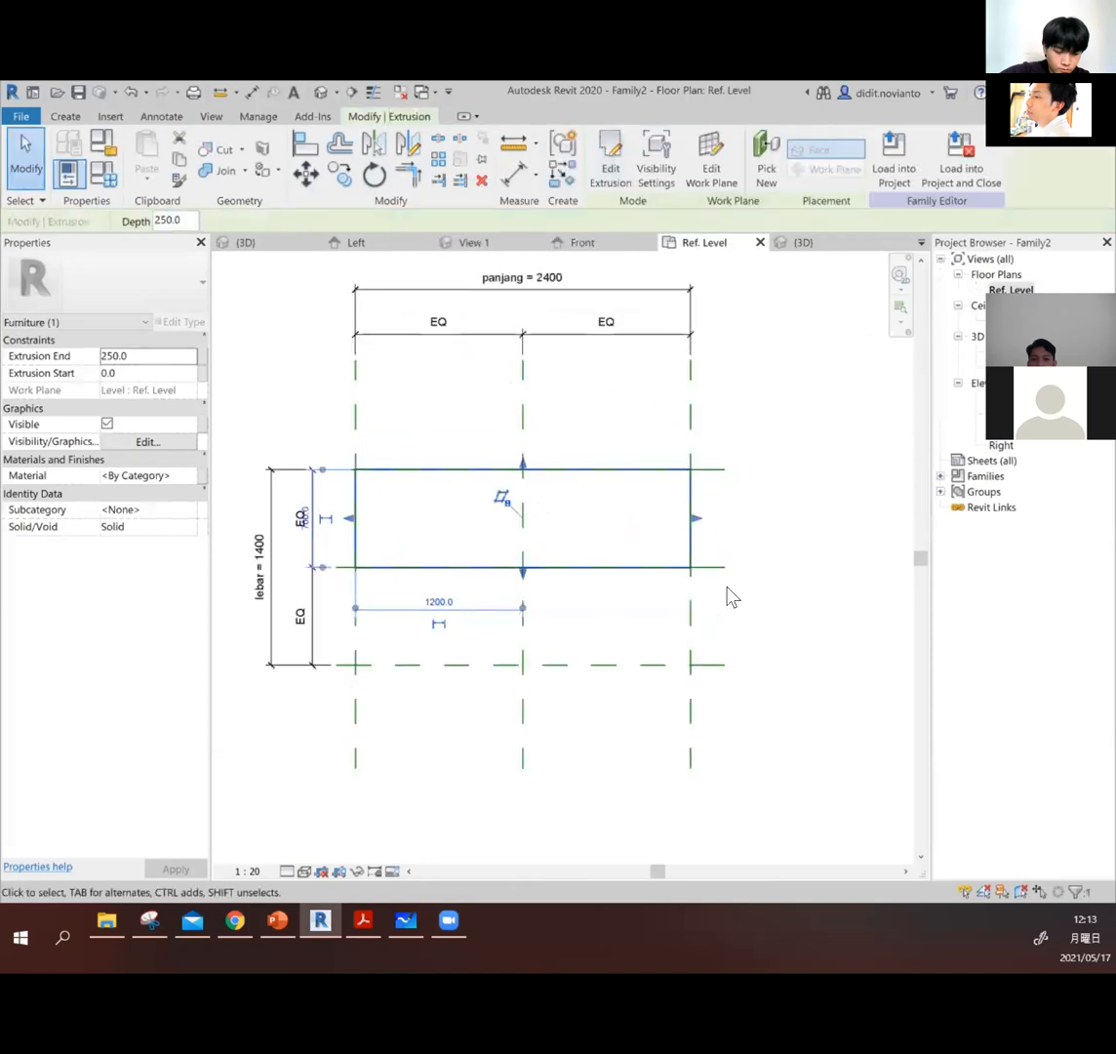
left_click(319, 93)
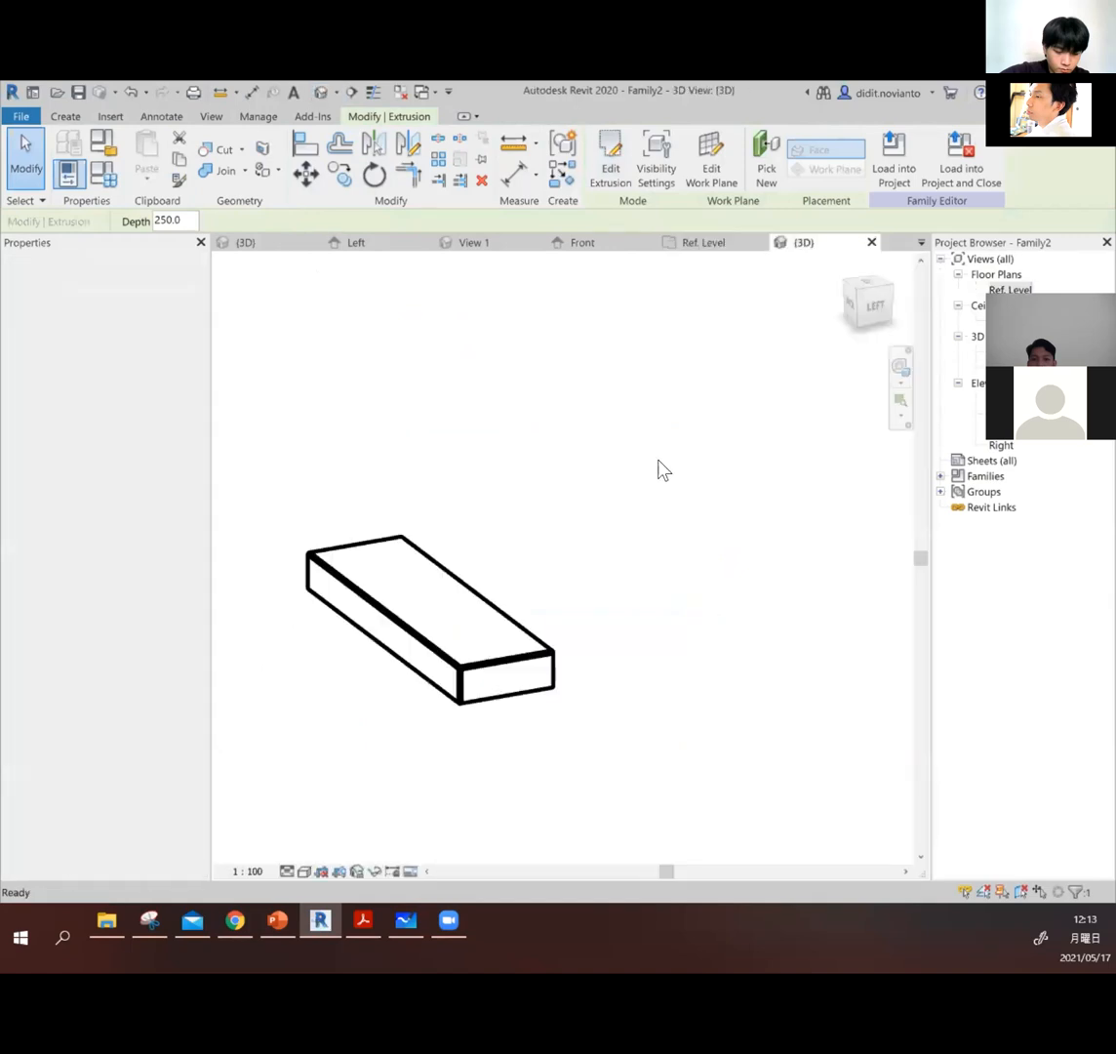
left_click(616, 653)
scroll(605, 656, "down", 2)
left_click(569, 664)
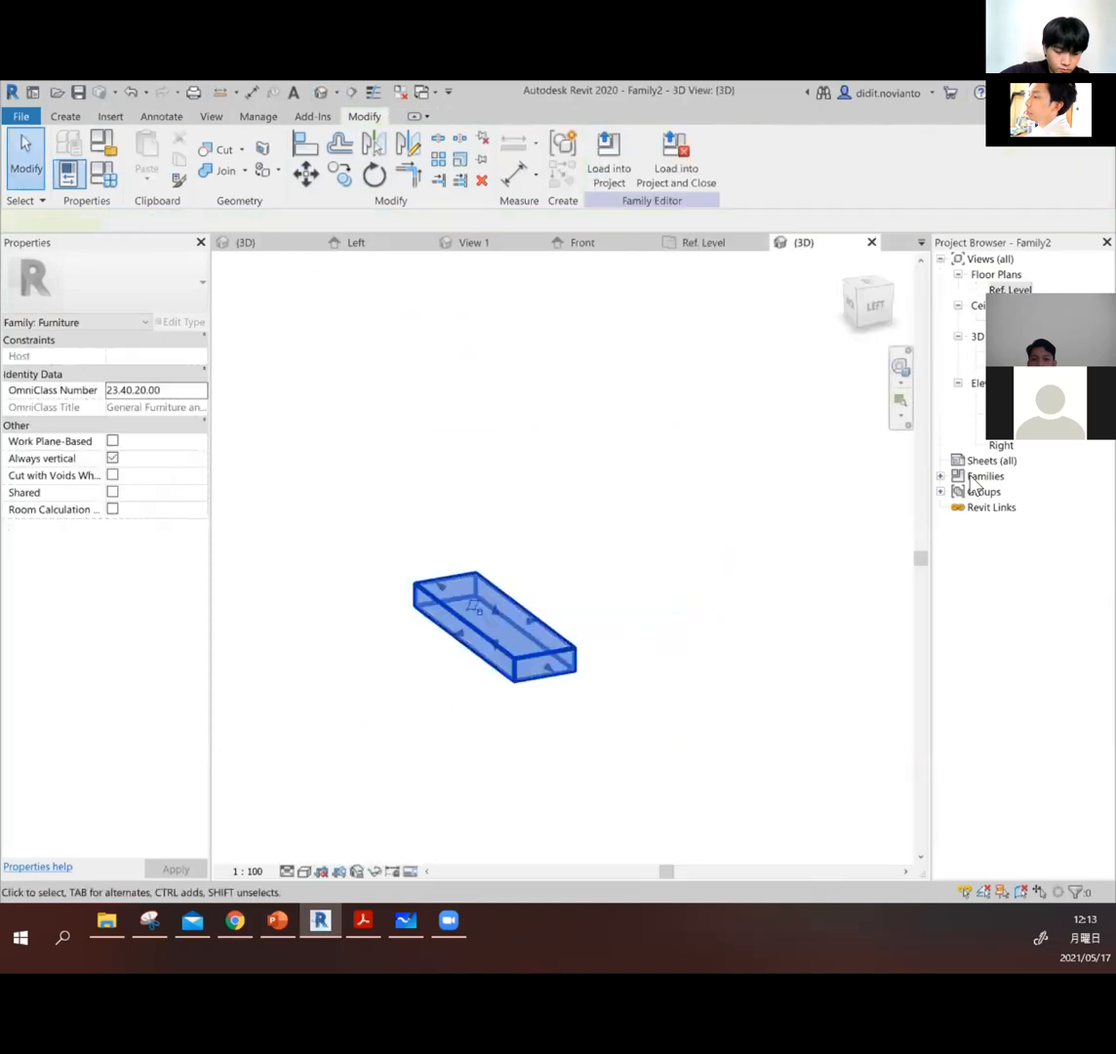
Step: In the Front elevation, raise the box's top to the lower horizontal reference plane at 600 mm and its bottom slightly above Ref. Level
left_click(583, 242)
left_click(589, 626)
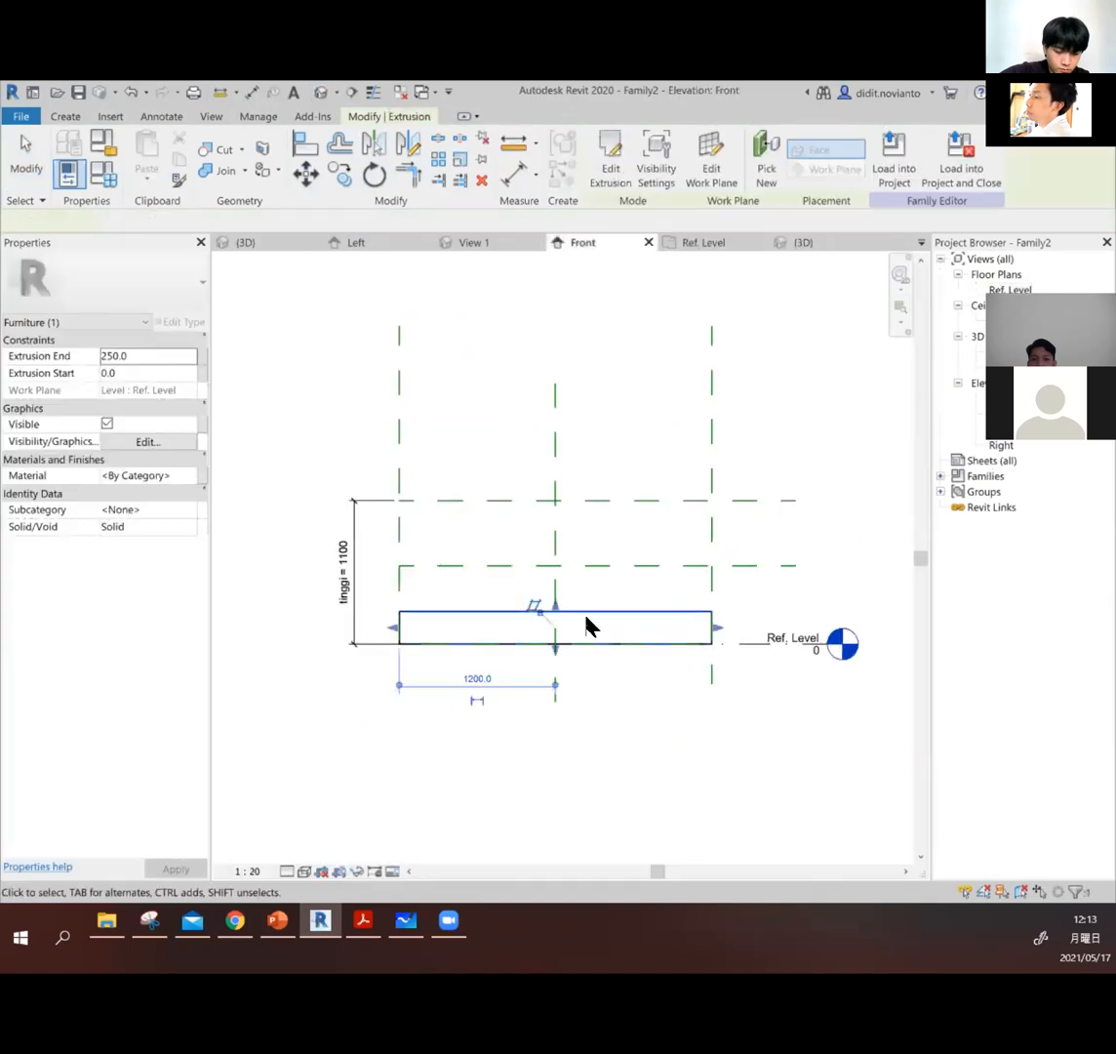
left_click_drag(563, 610, 534, 566)
left_click(852, 528)
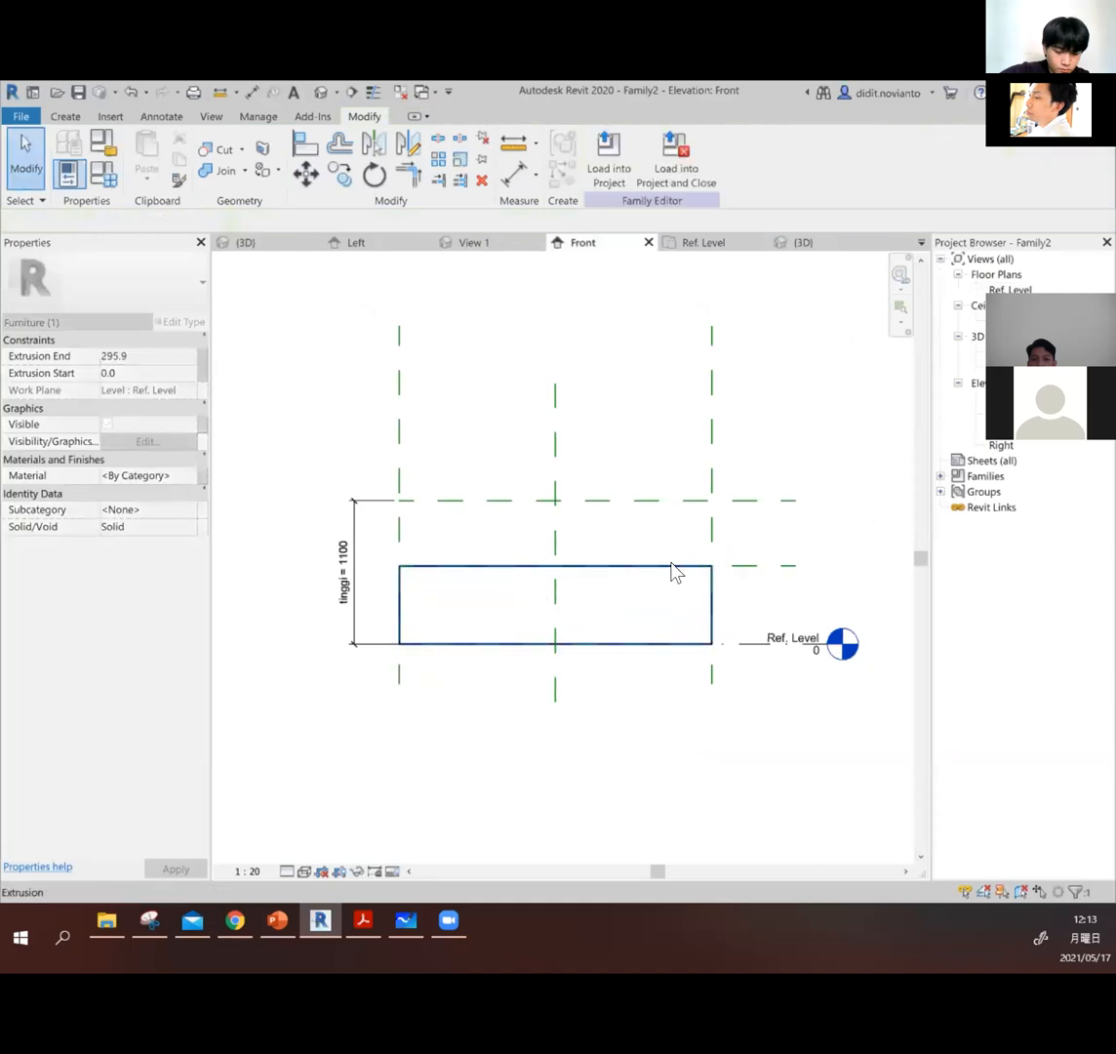
left_click(571, 652)
mouse_move(548, 643)
left_mouse_down()
mouse_move(546, 618)
mouse_move(551, 629)
left_mouse_up()
left_click(828, 600)
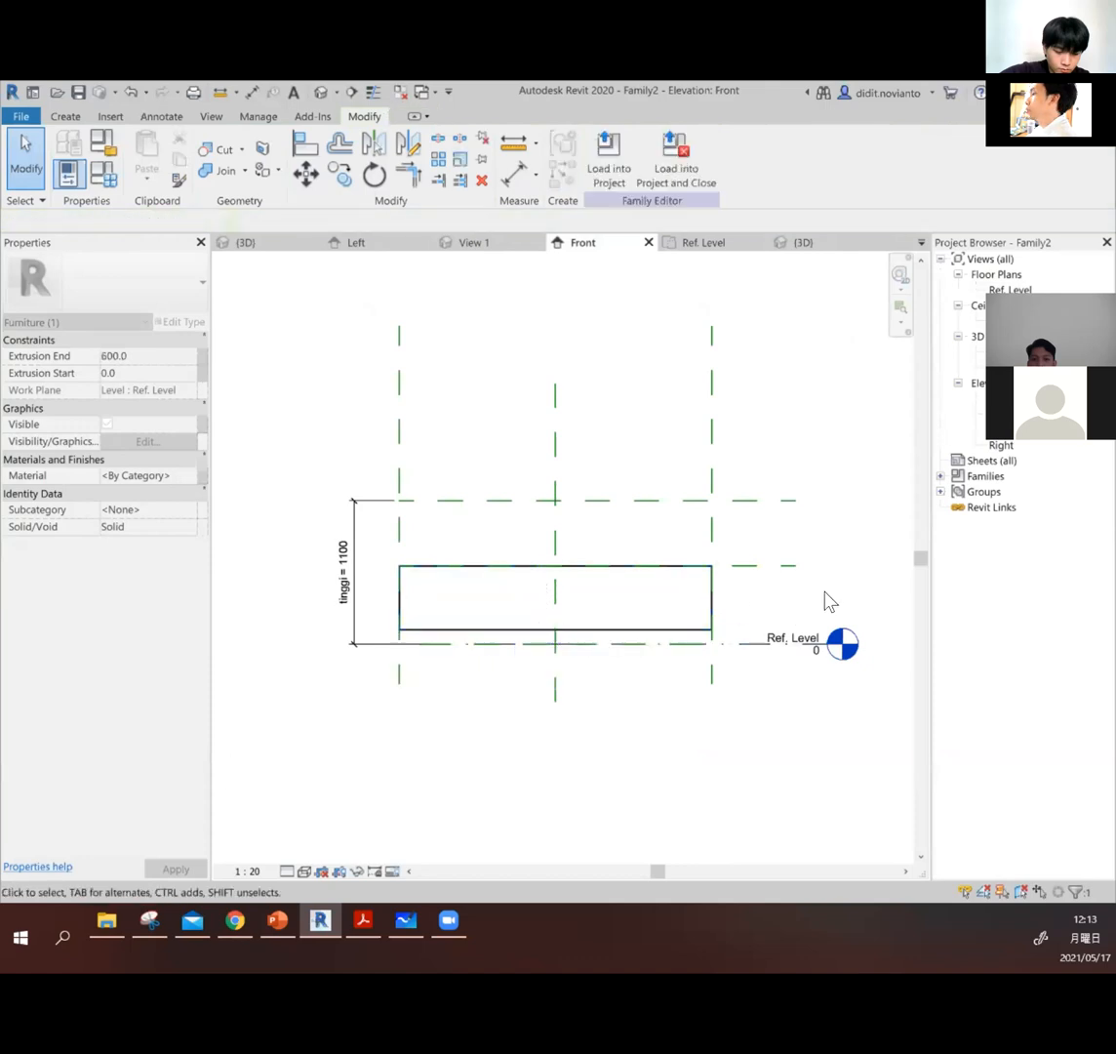
left_click(654, 632)
left_click(757, 608)
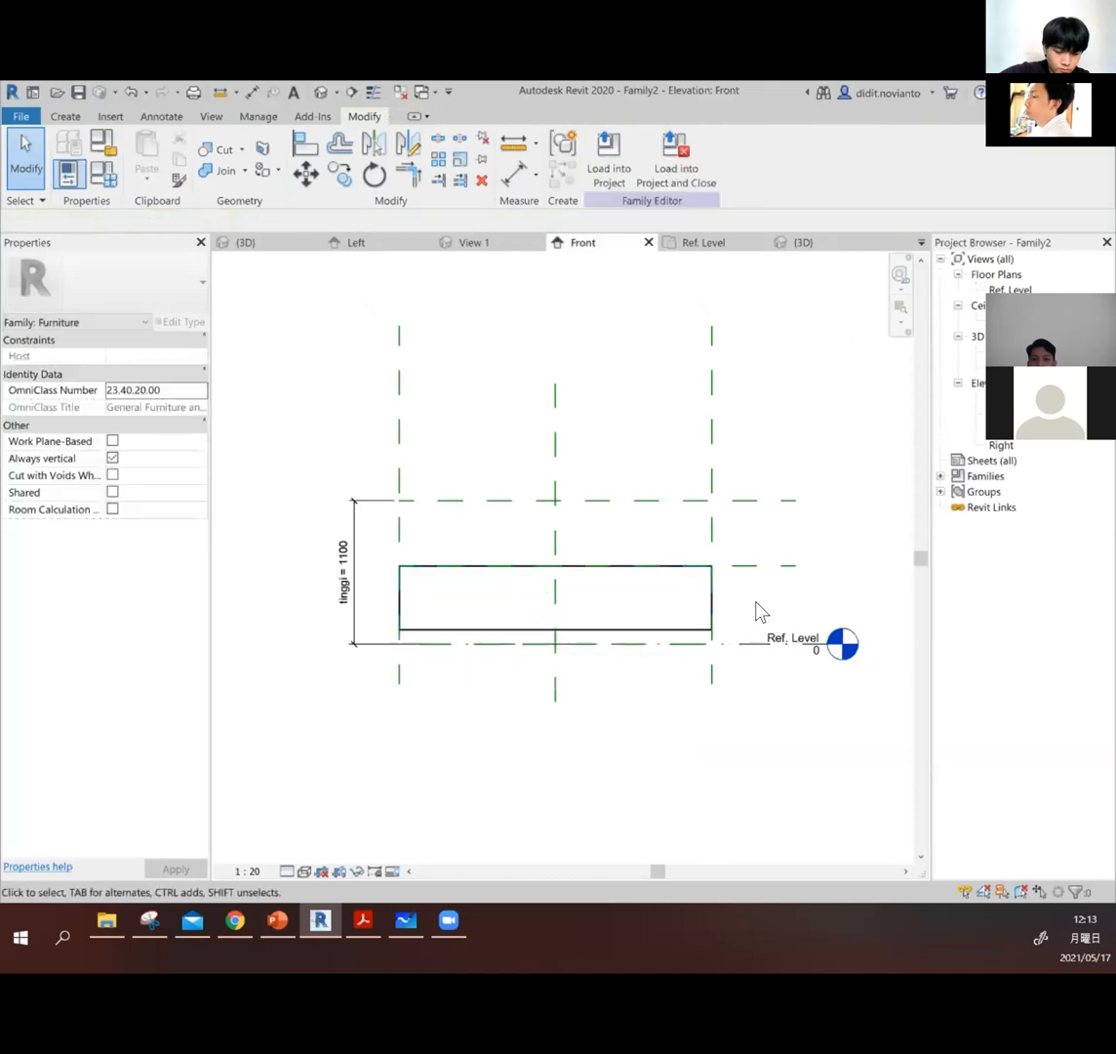
Step: Start an extrusion in the Front elevation and sketch a foot about 112 mm high below the box's left corner, ending in a concave arc
scroll(748, 585, "up", 1)
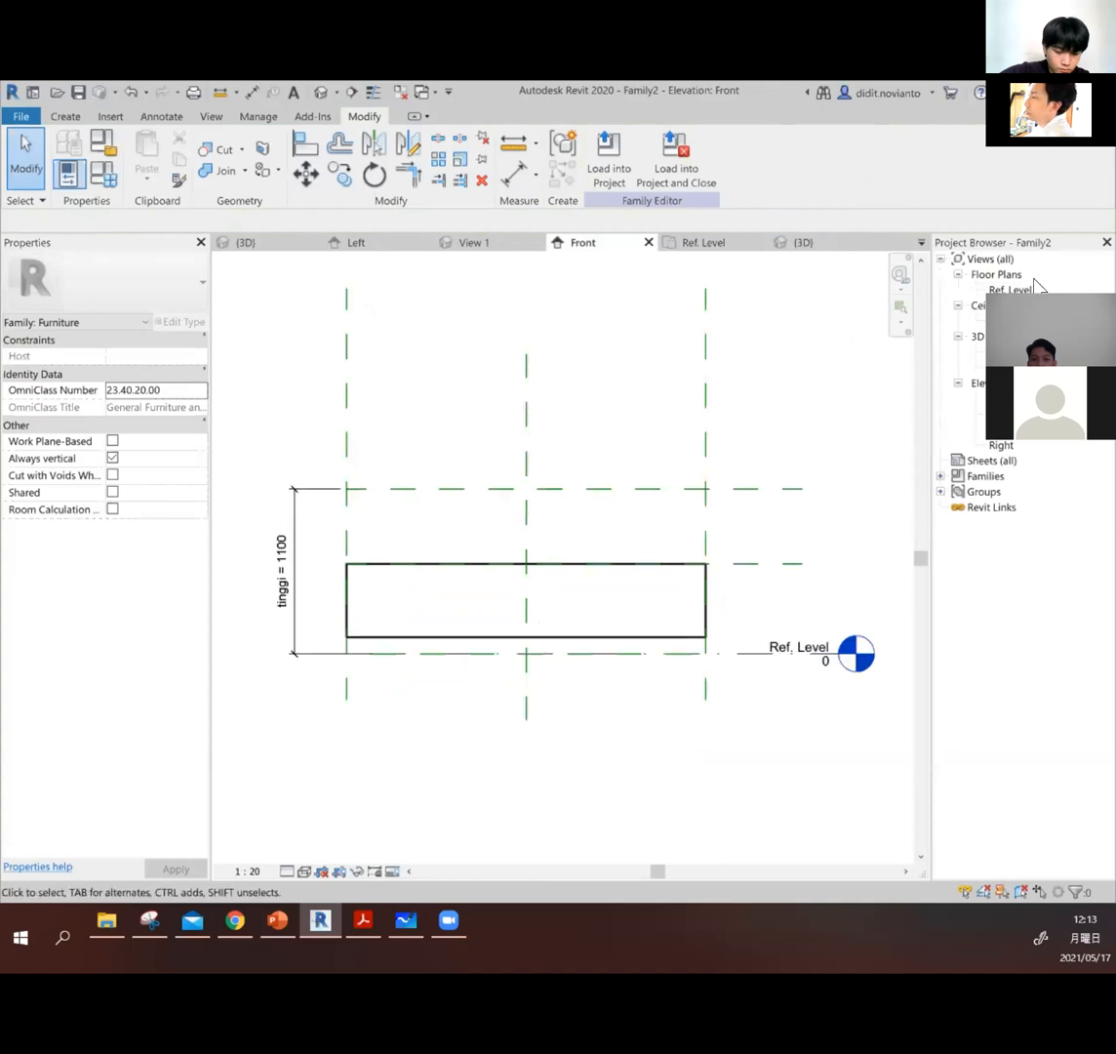
left_click(64, 117)
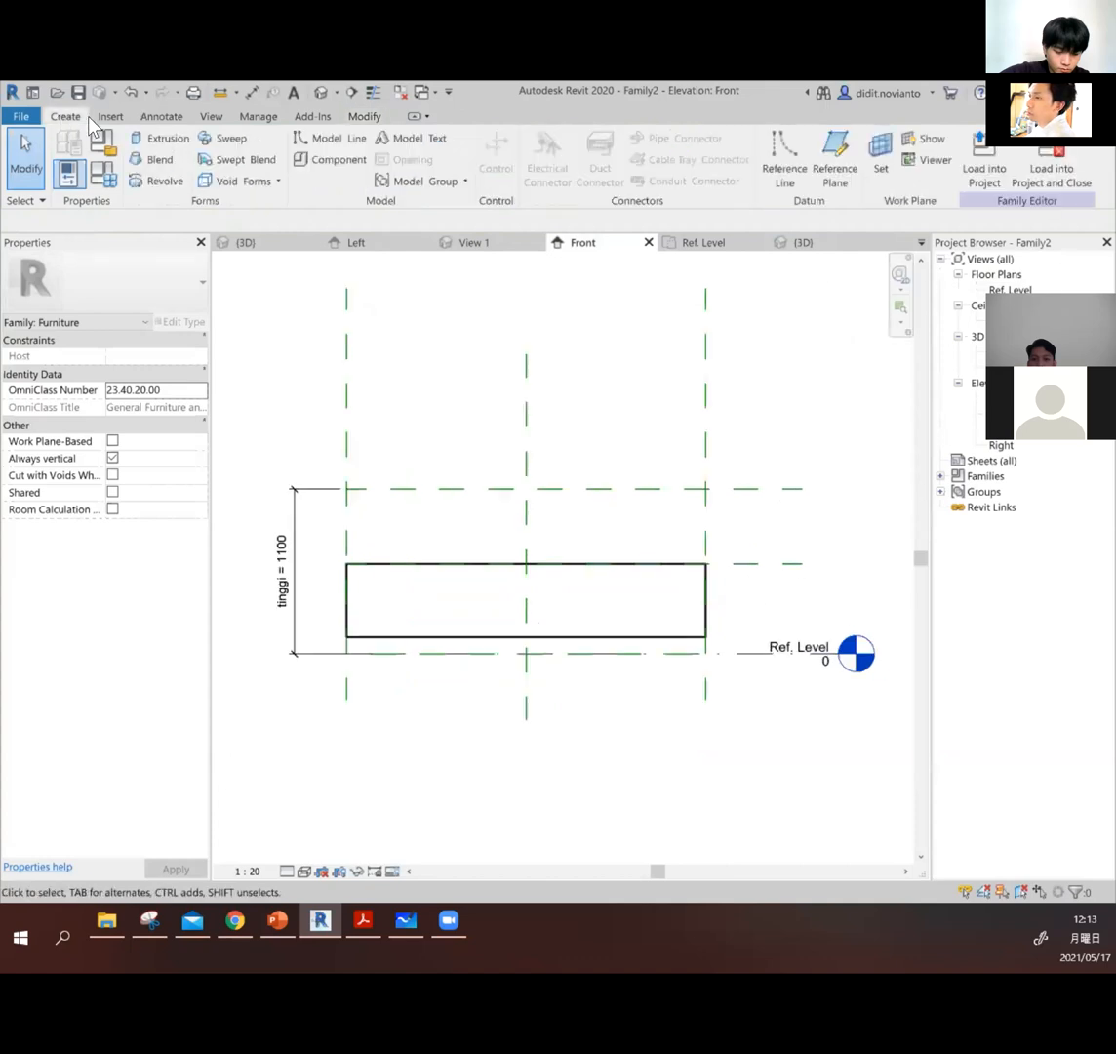
left_click(168, 138)
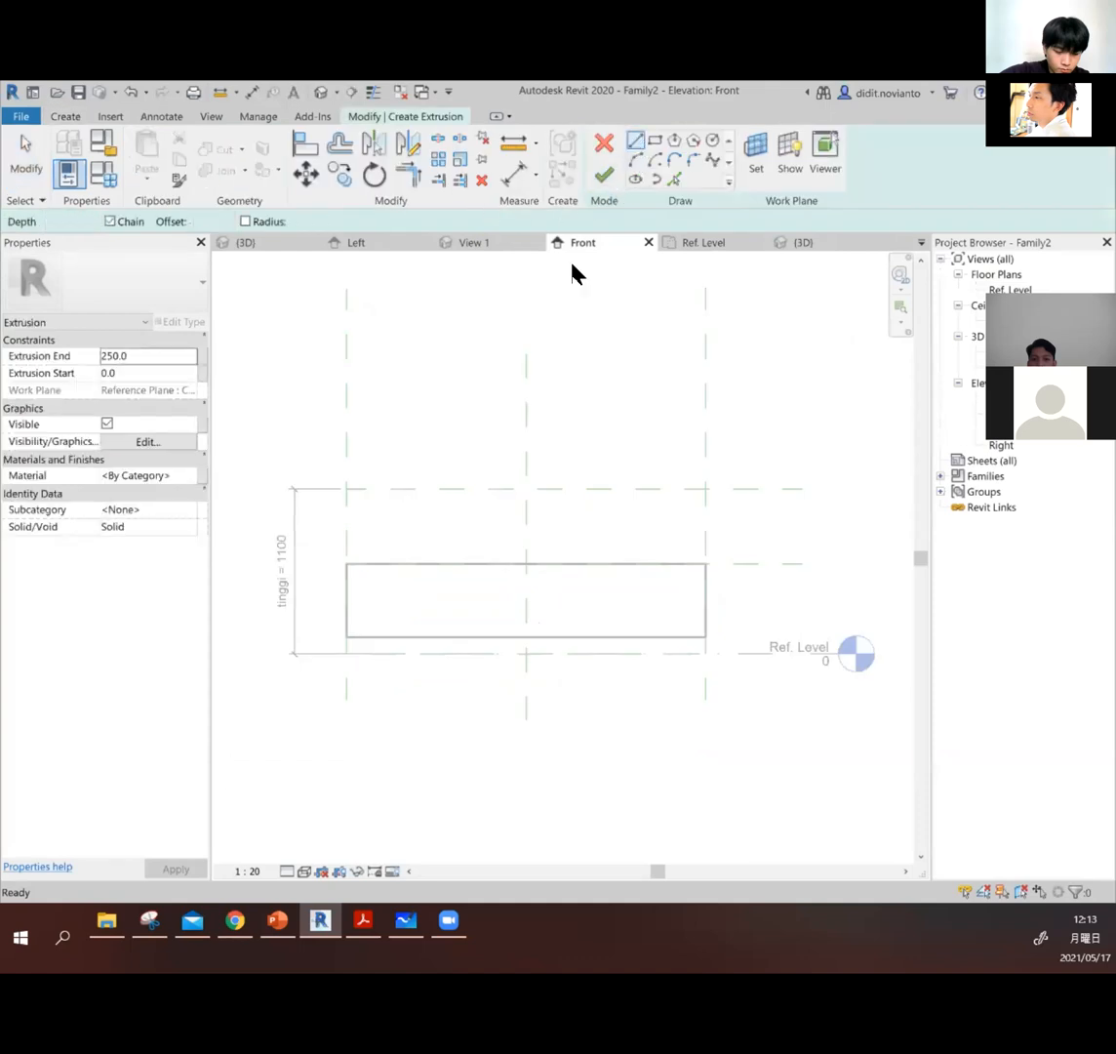
scroll(334, 644, "up", 3)
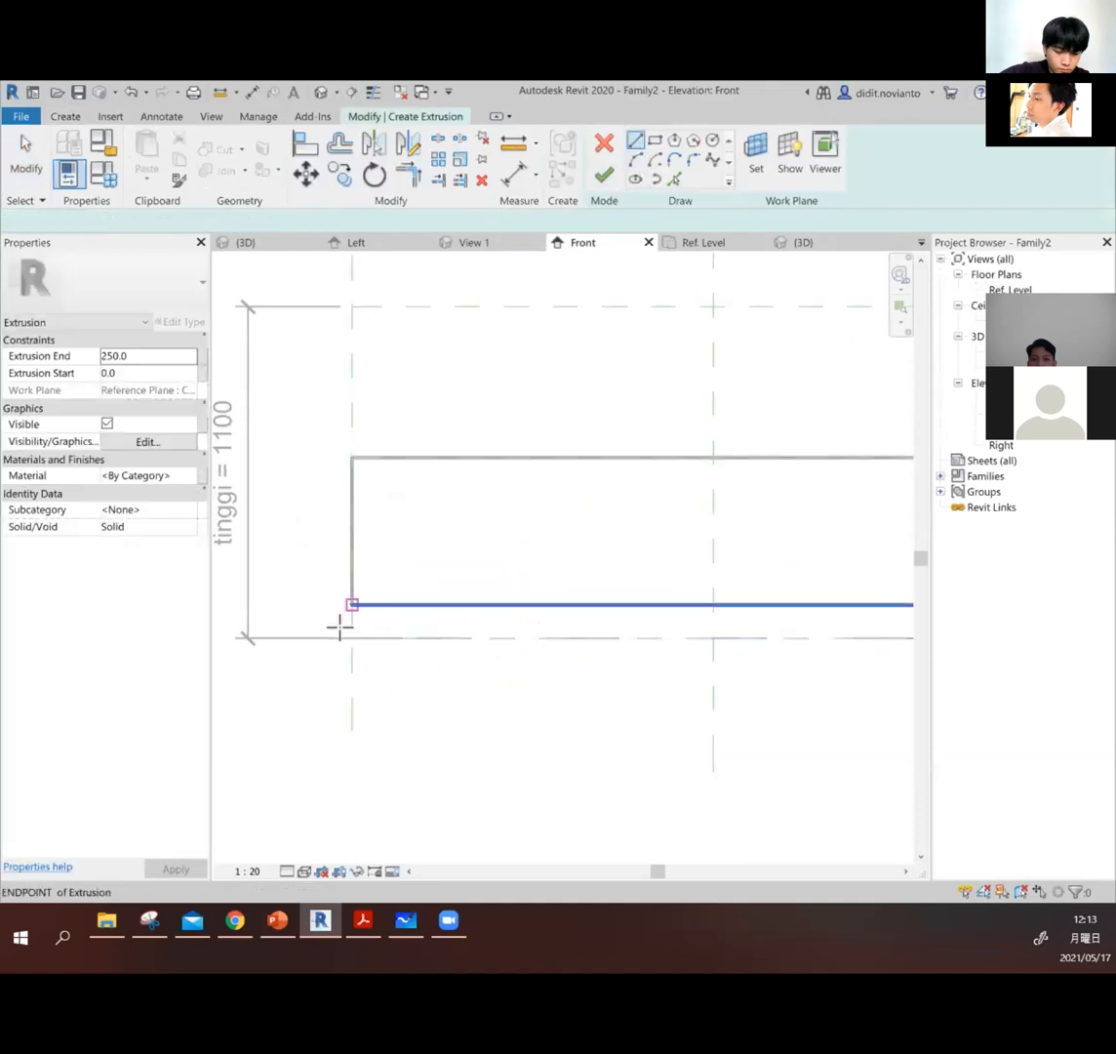
left_click(340, 630)
left_click(343, 631)
left_click(380, 637)
left_click(619, 259)
left_click(636, 158)
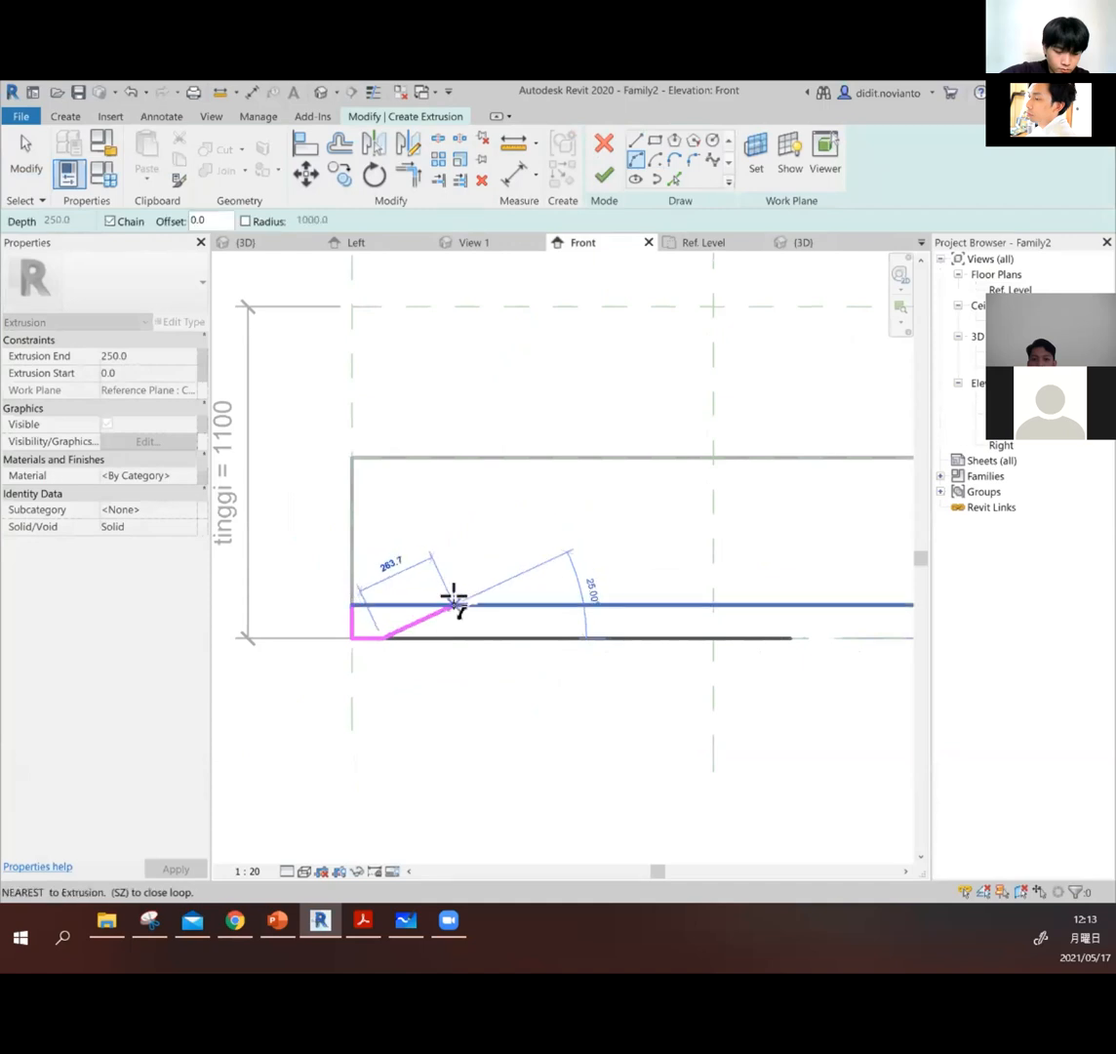
left_click(454, 604)
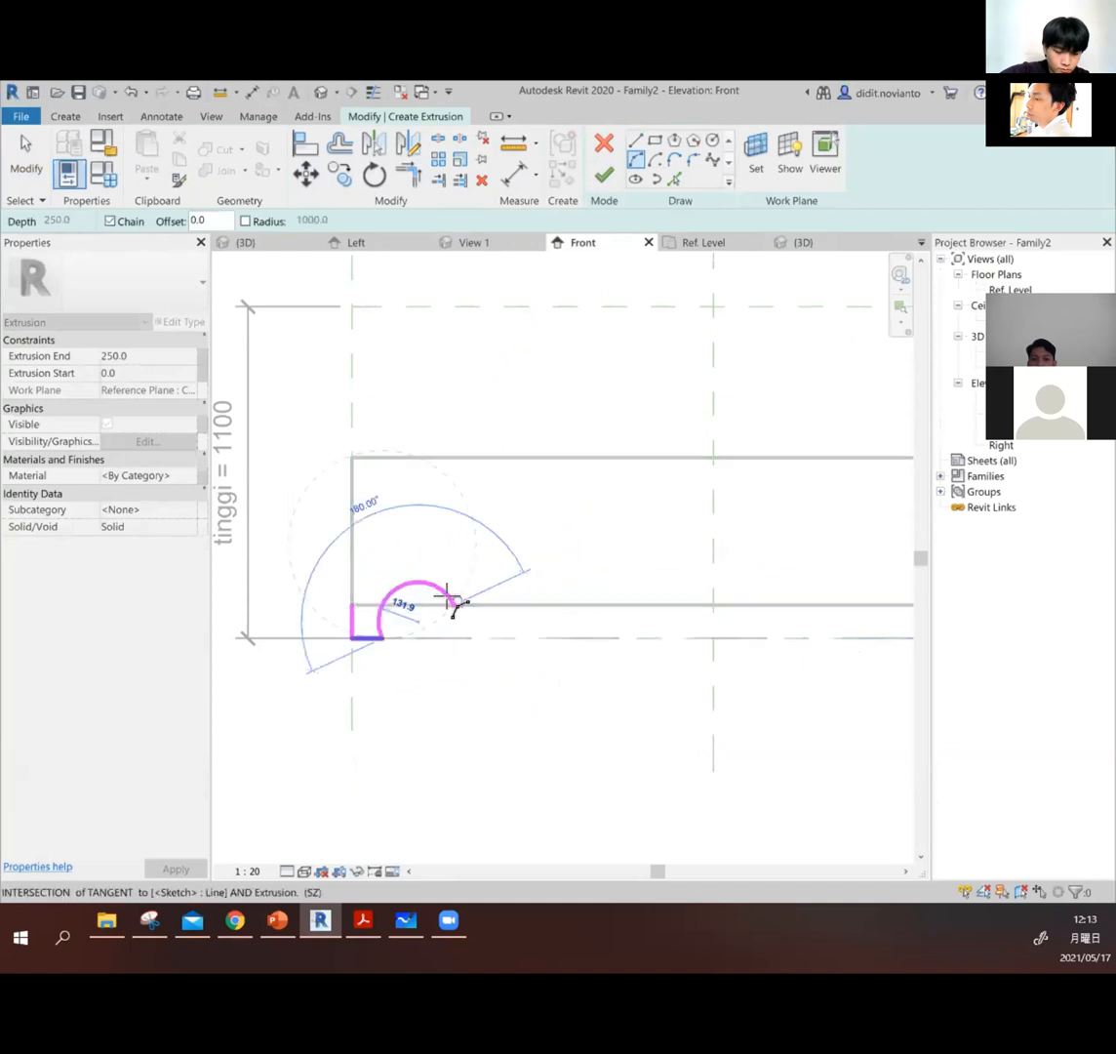
left_click(399, 612)
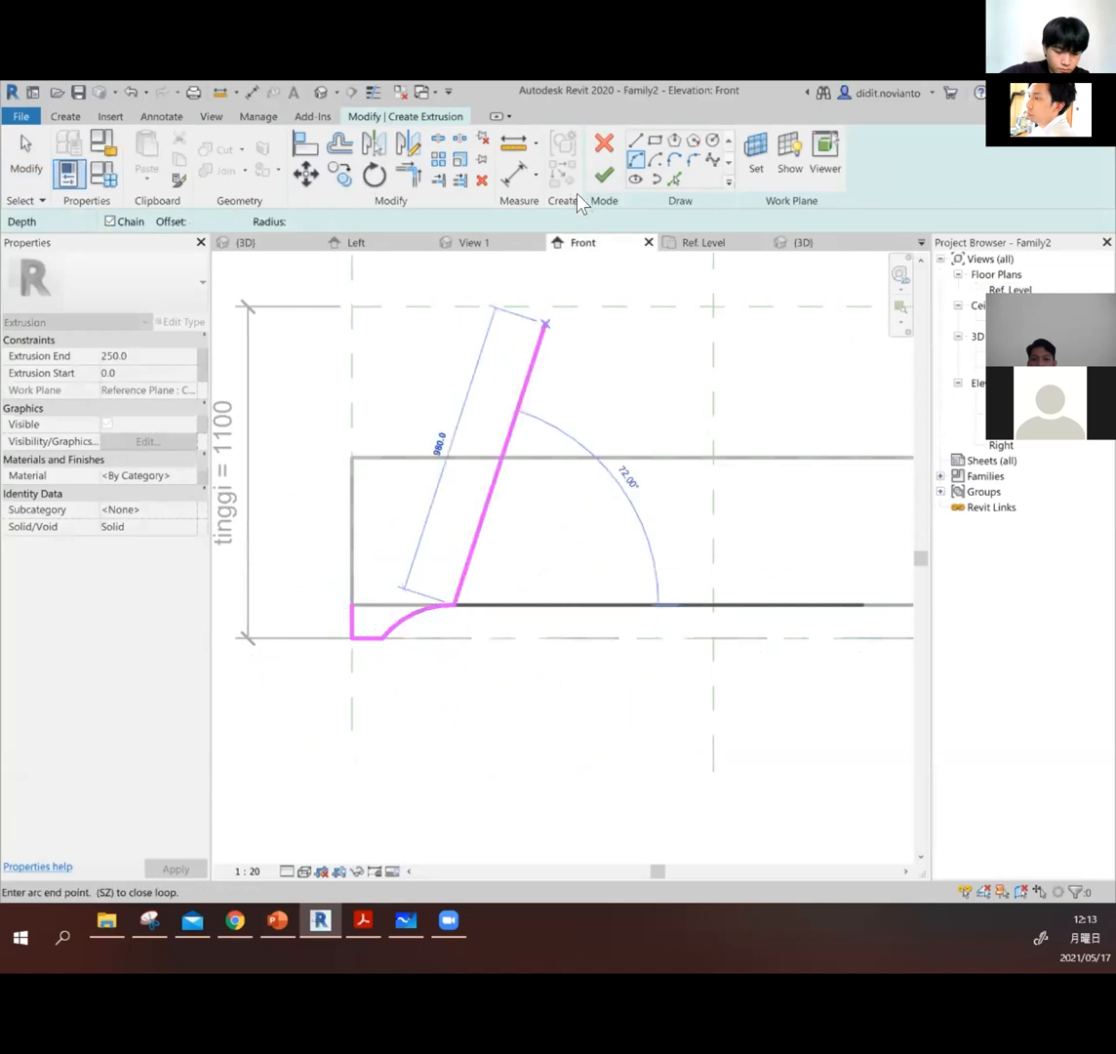
Step: Close the foot profile with a line along the box's bottom edge and finish the extrusion at 250 mm depth
left_click(635, 141)
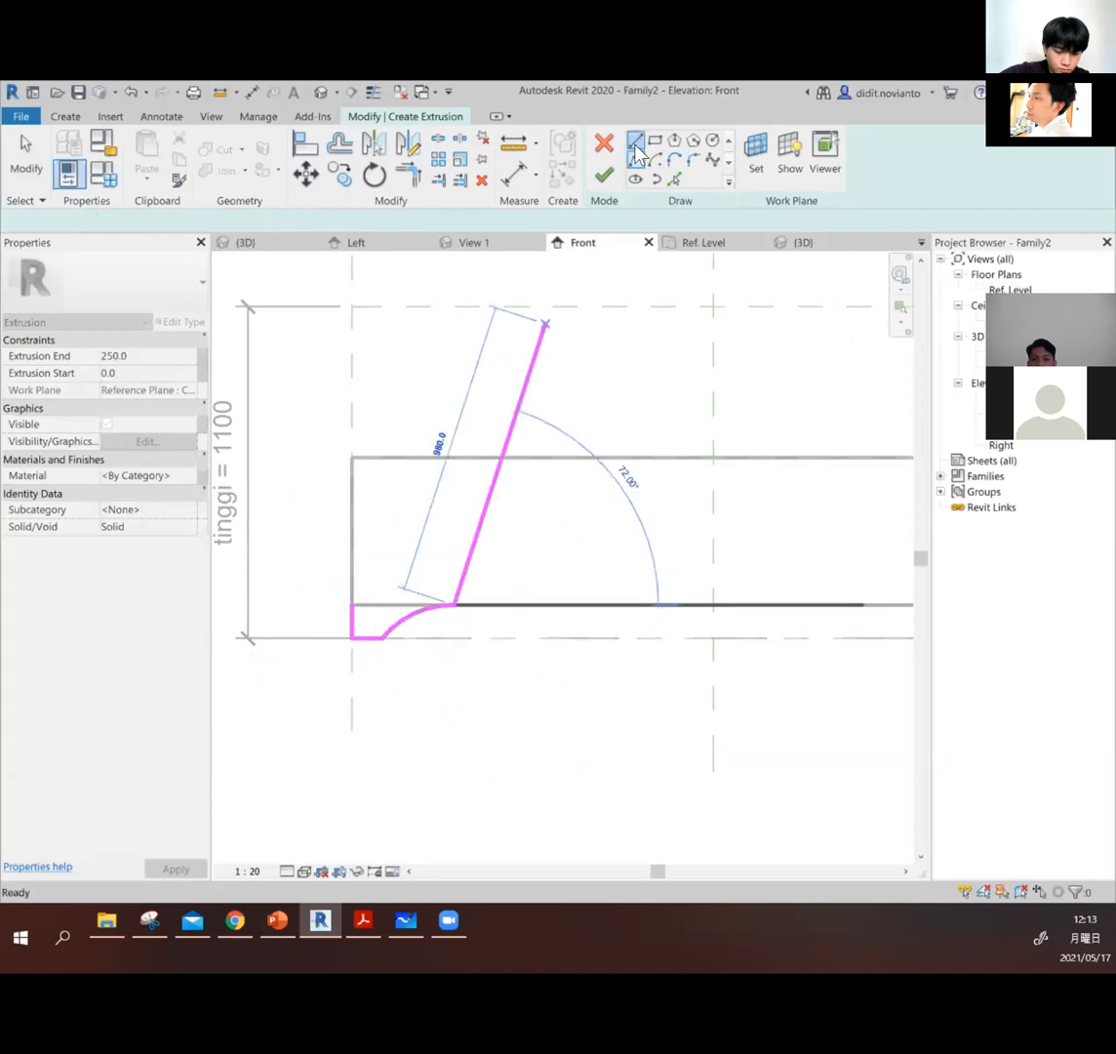
left_click(351, 602)
key("Escape")
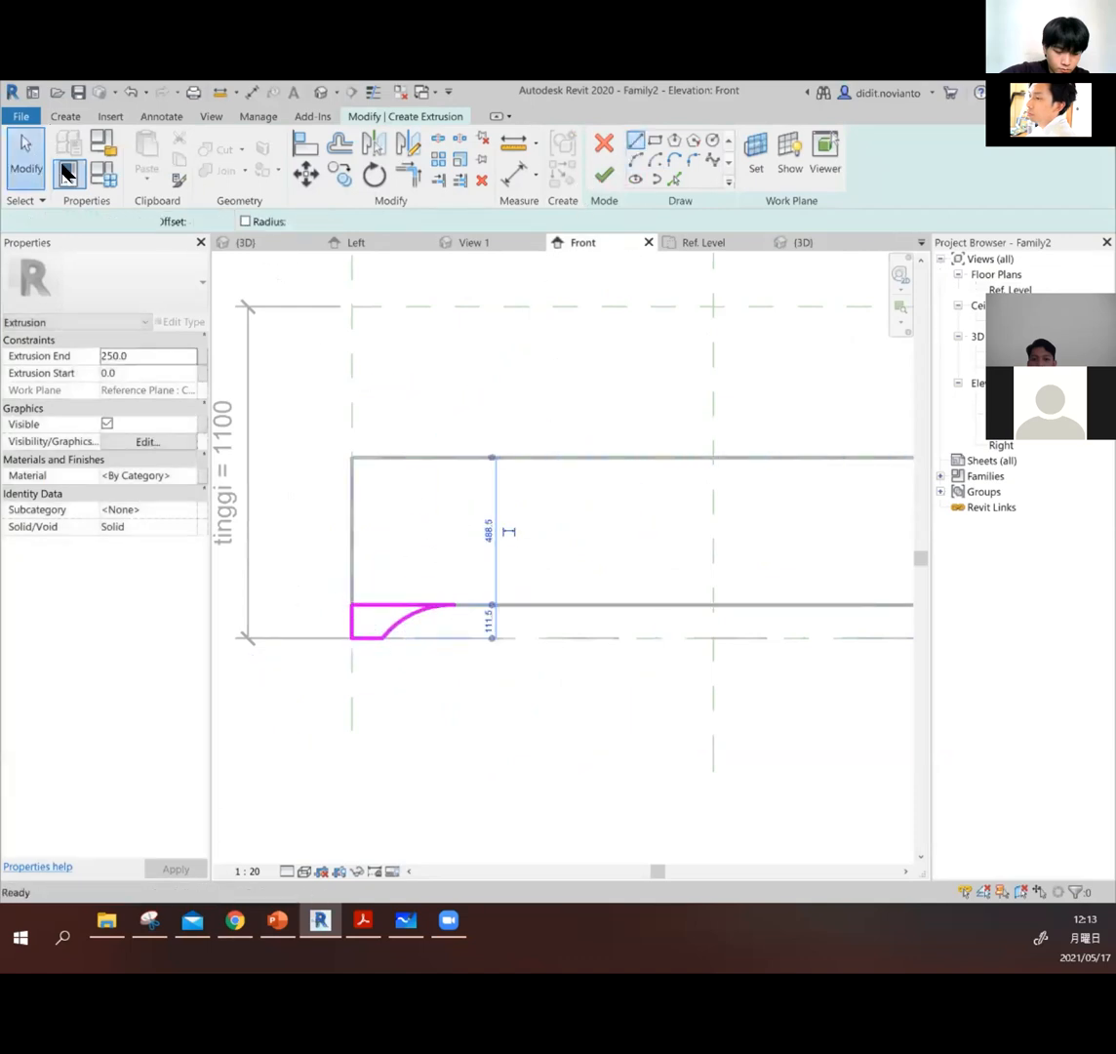
key("Escape")
left_click(605, 176)
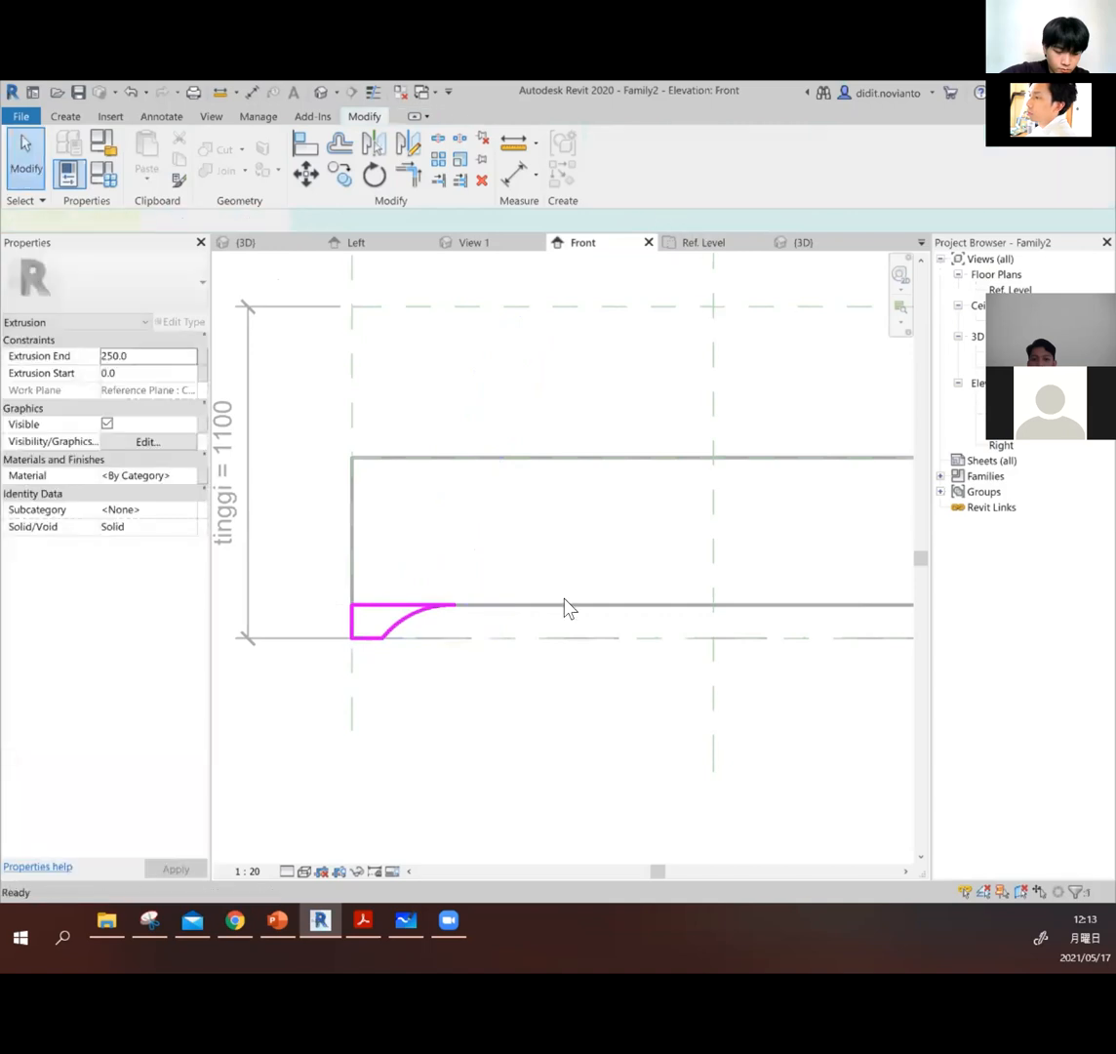
left_click(510, 706)
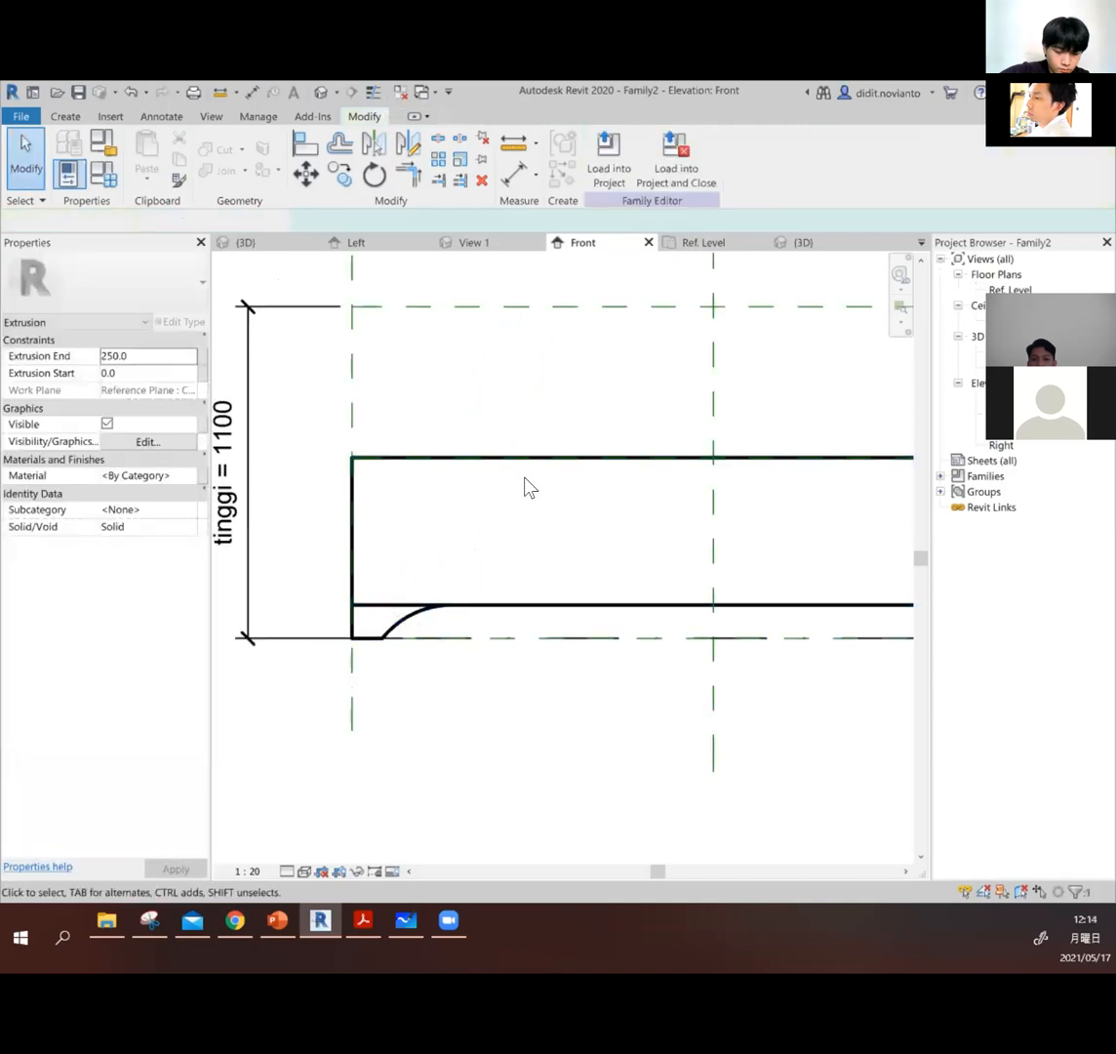
Step: Mirror the foot about the central vertical reference plane to the box's right end
scroll(482, 444, "down", 1)
scroll(482, 444, "down", 2)
scroll(379, 508, "down", 2)
scroll(623, 541, "up", 1)
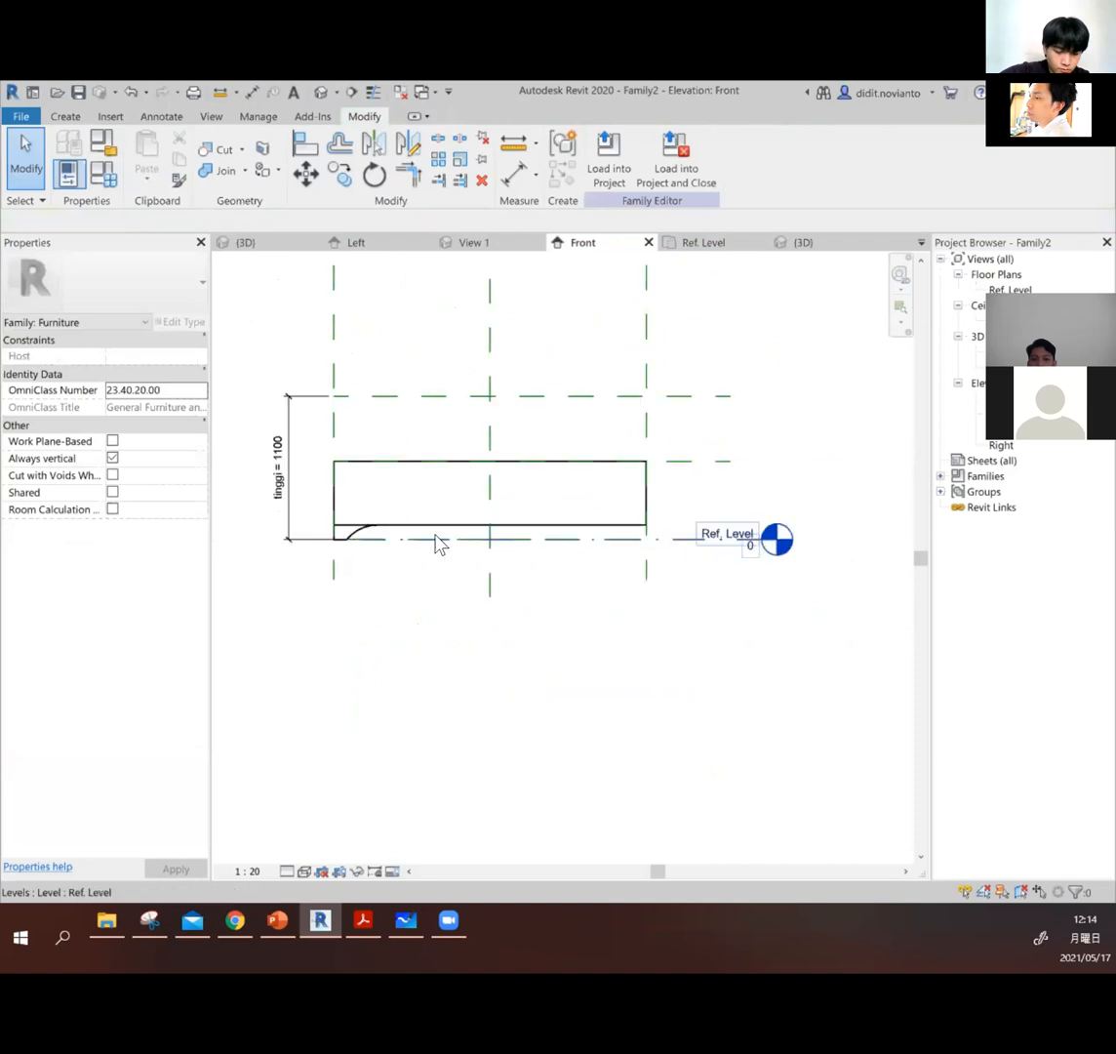
left_click(358, 534)
scroll(373, 537, "up", 5)
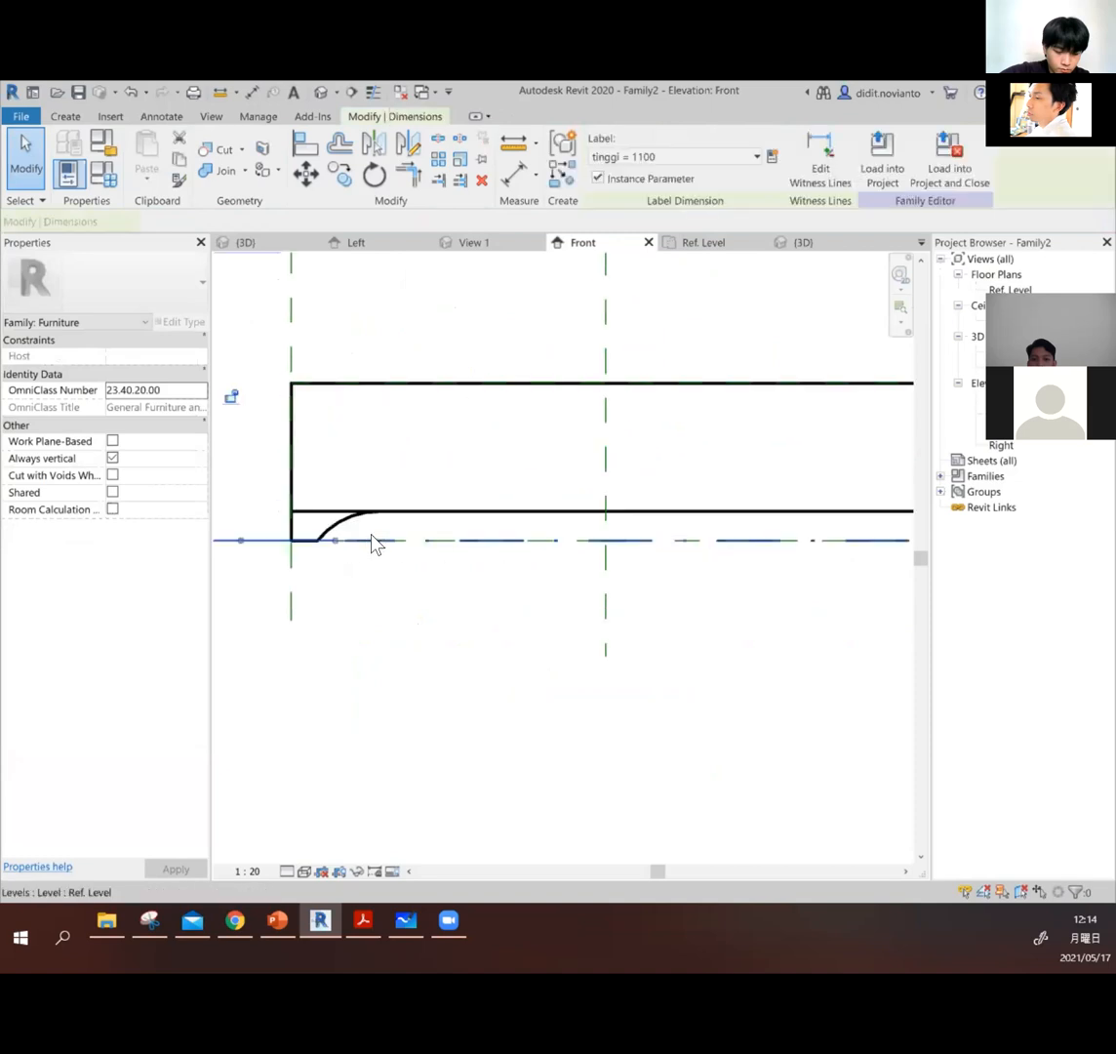
left_click(342, 522)
scroll(298, 547, "down", 1)
scroll(298, 547, "down", 1)
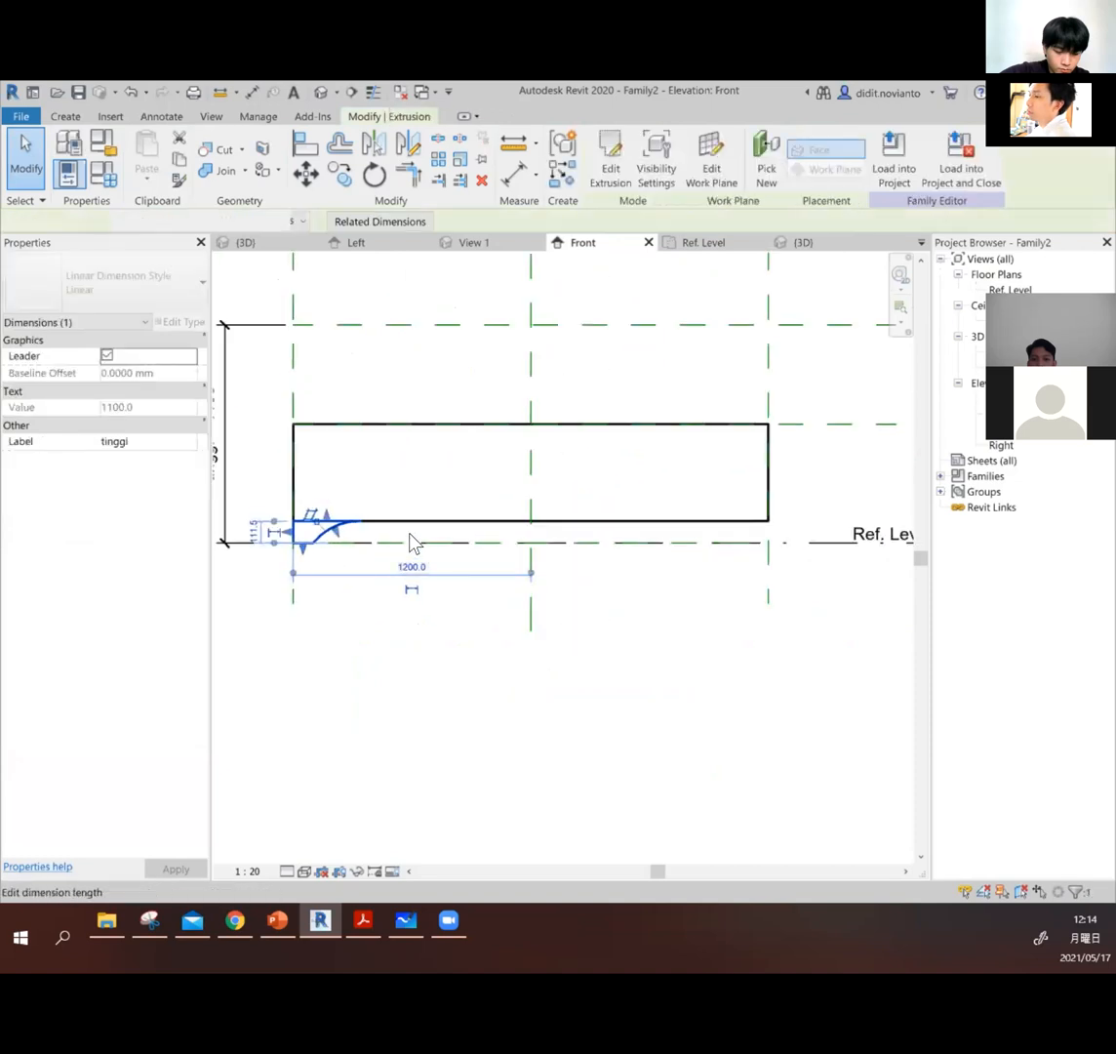
left_click(374, 147)
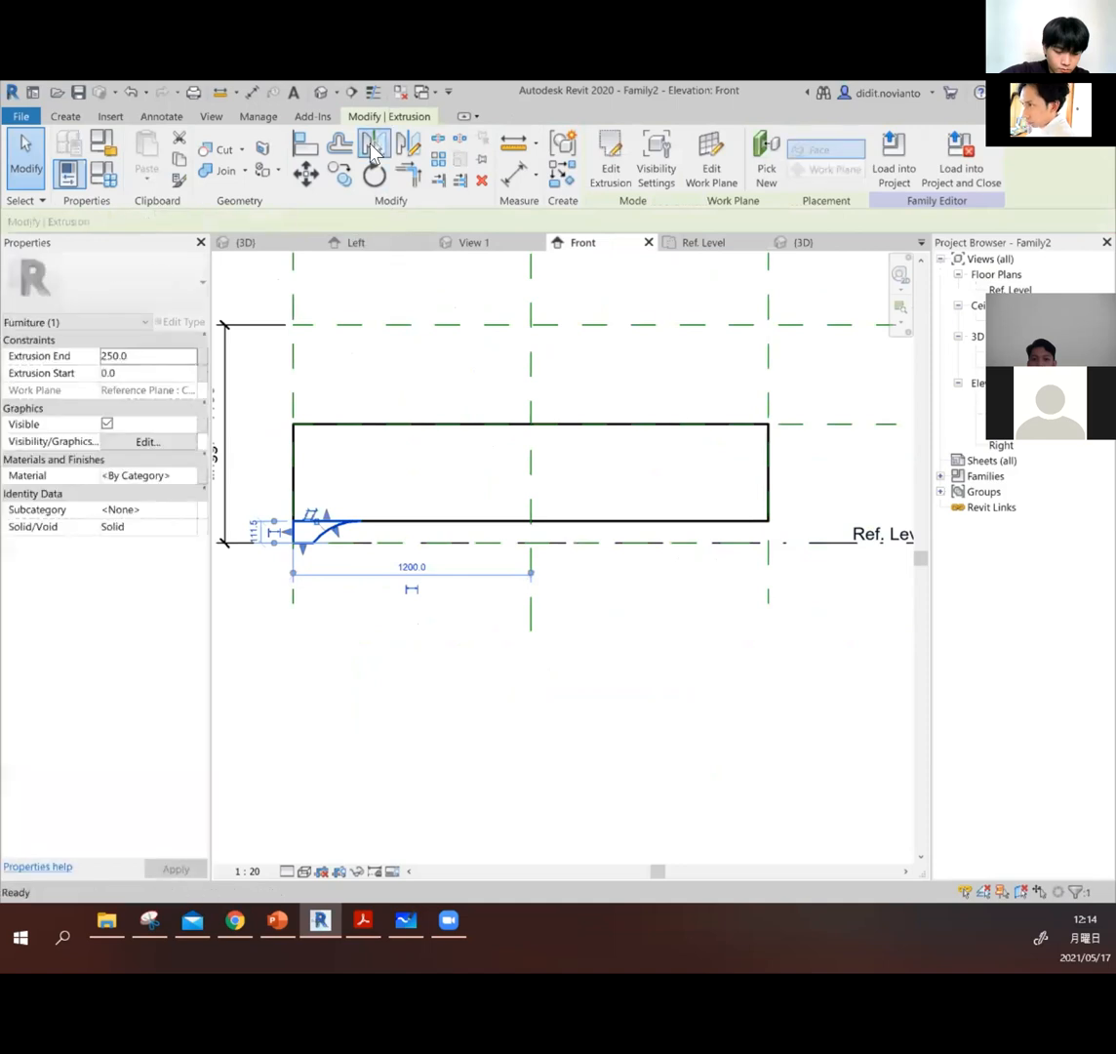
left_click(531, 420)
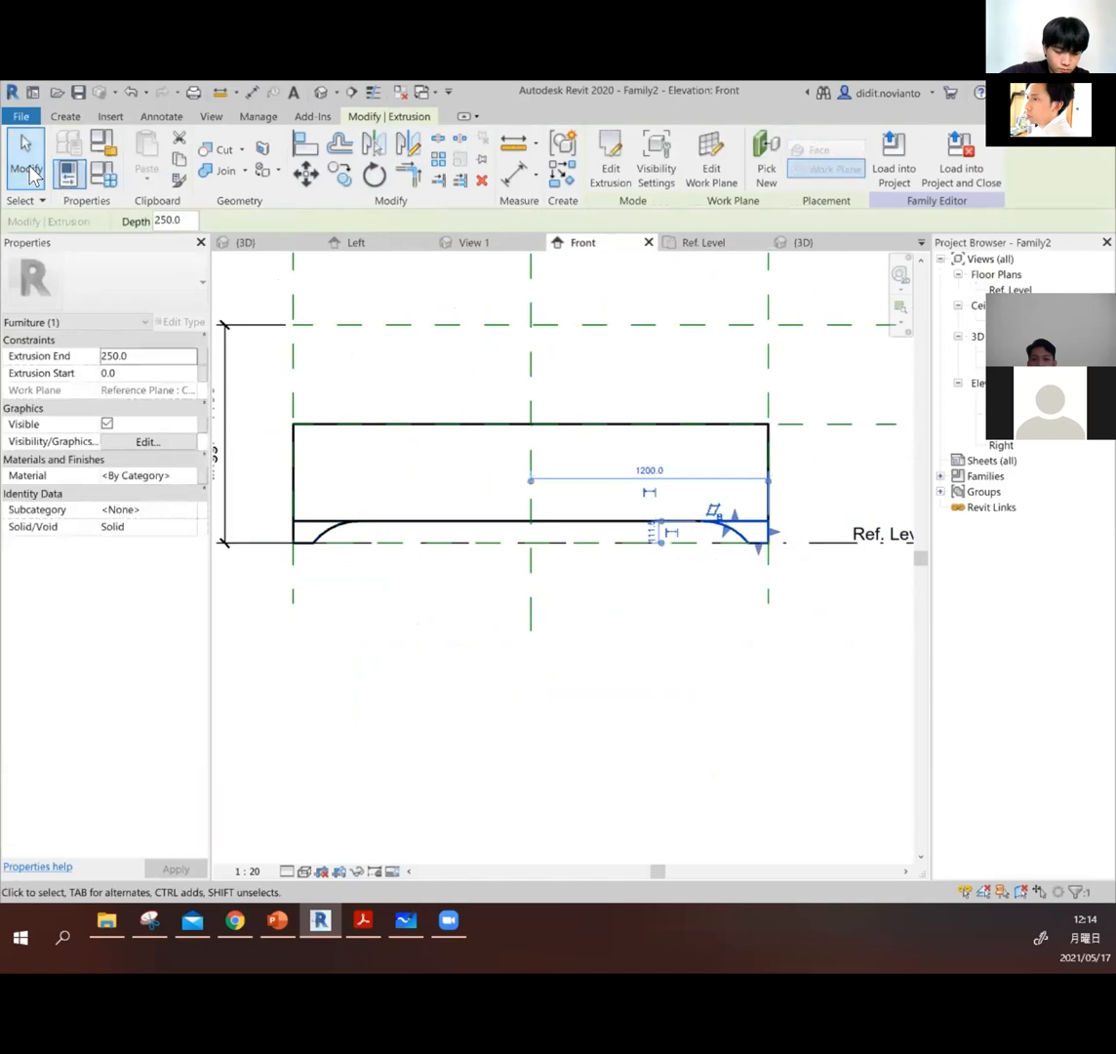
left_click(439, 302)
left_click(680, 484)
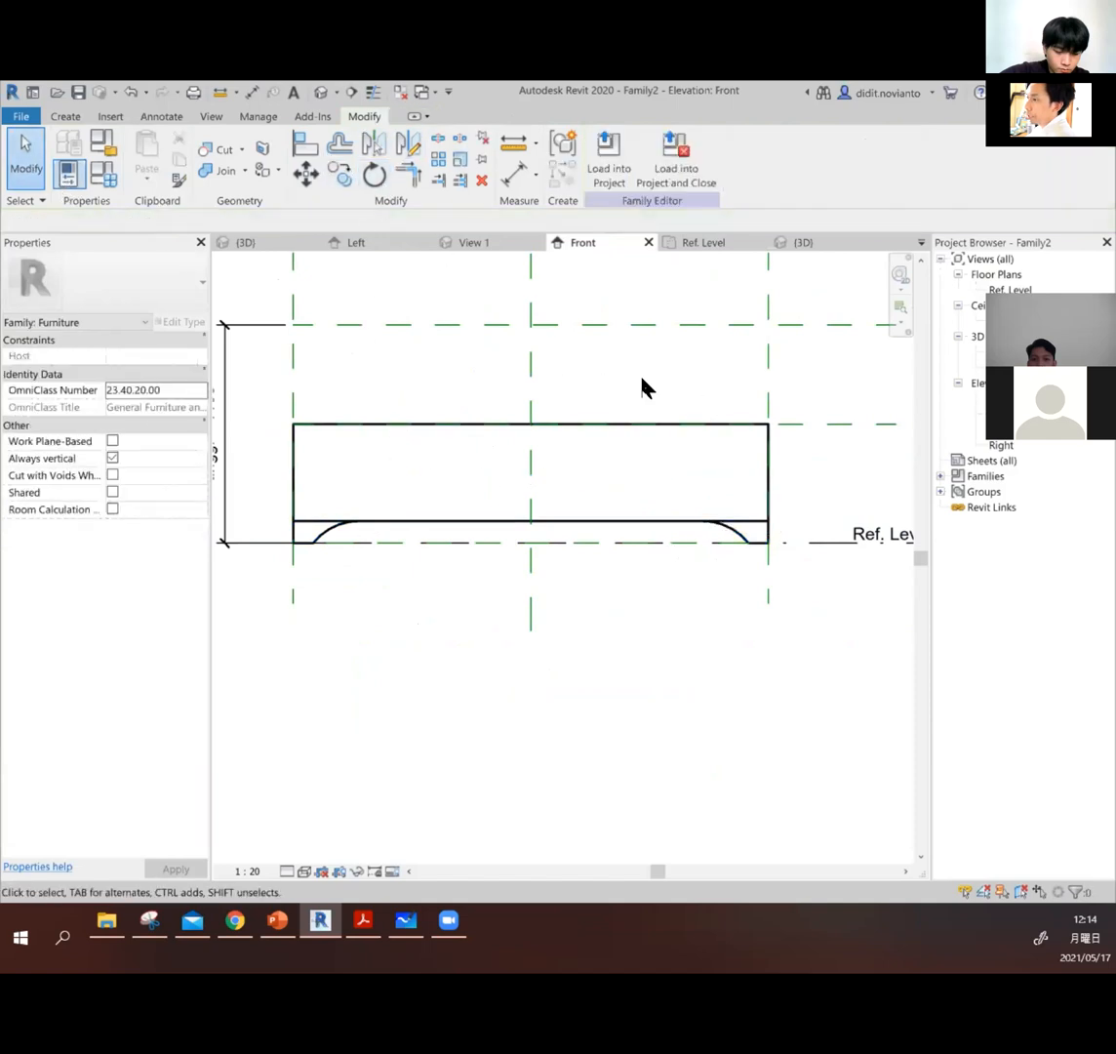
left_click(327, 538)
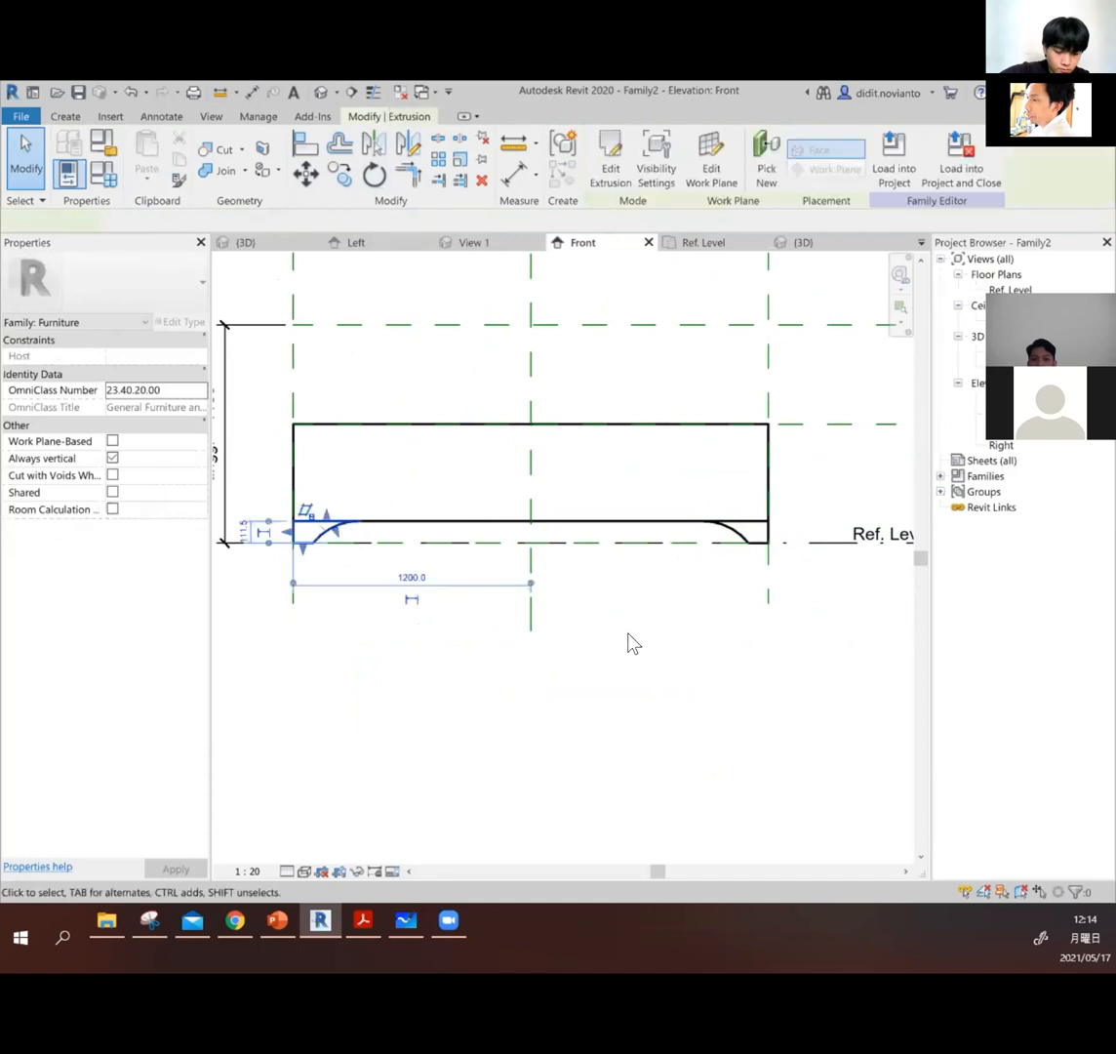
left_click(634, 625)
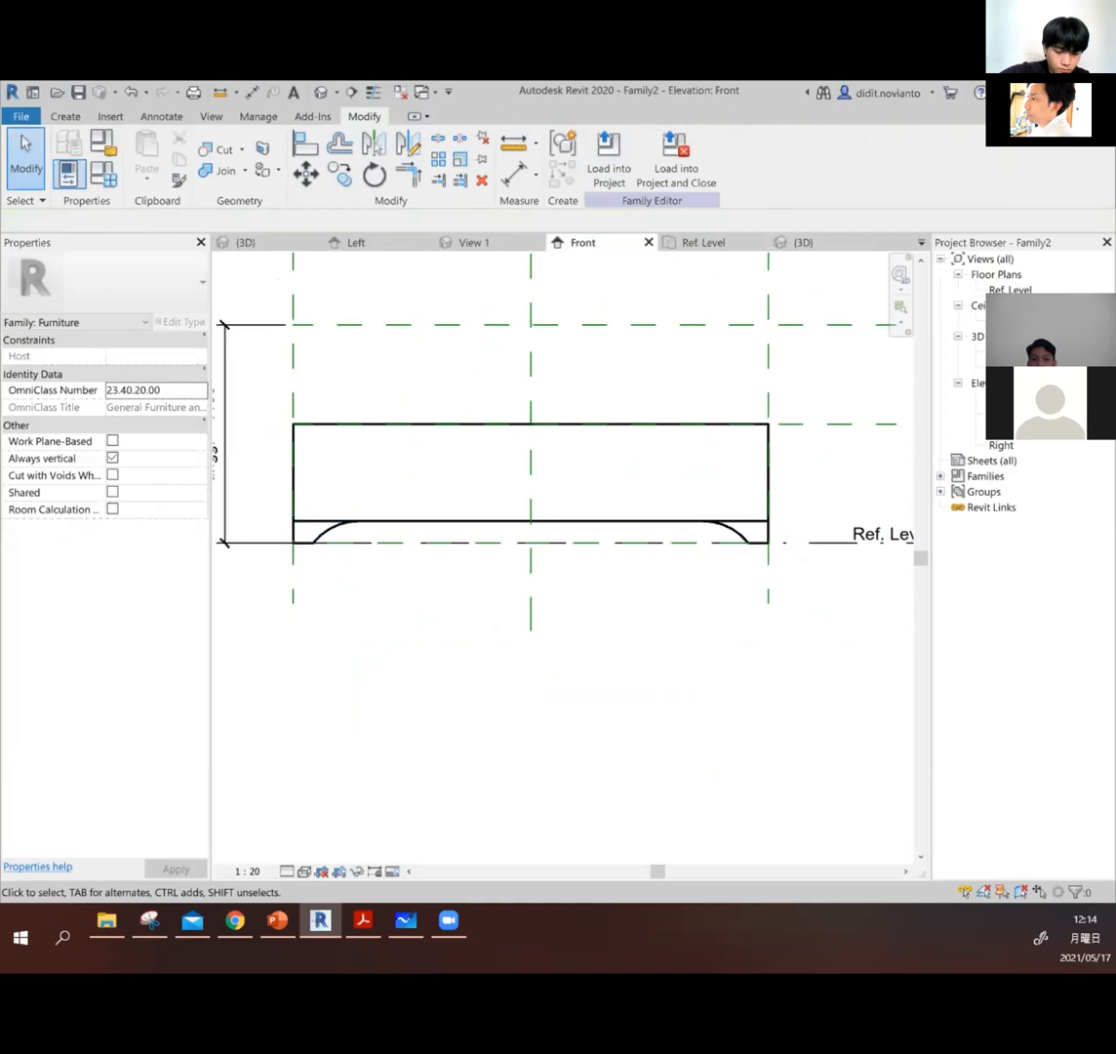
Step: Try to move both feet together from their front corner back to the box's corner in the family's 3D view
left_click(803, 242)
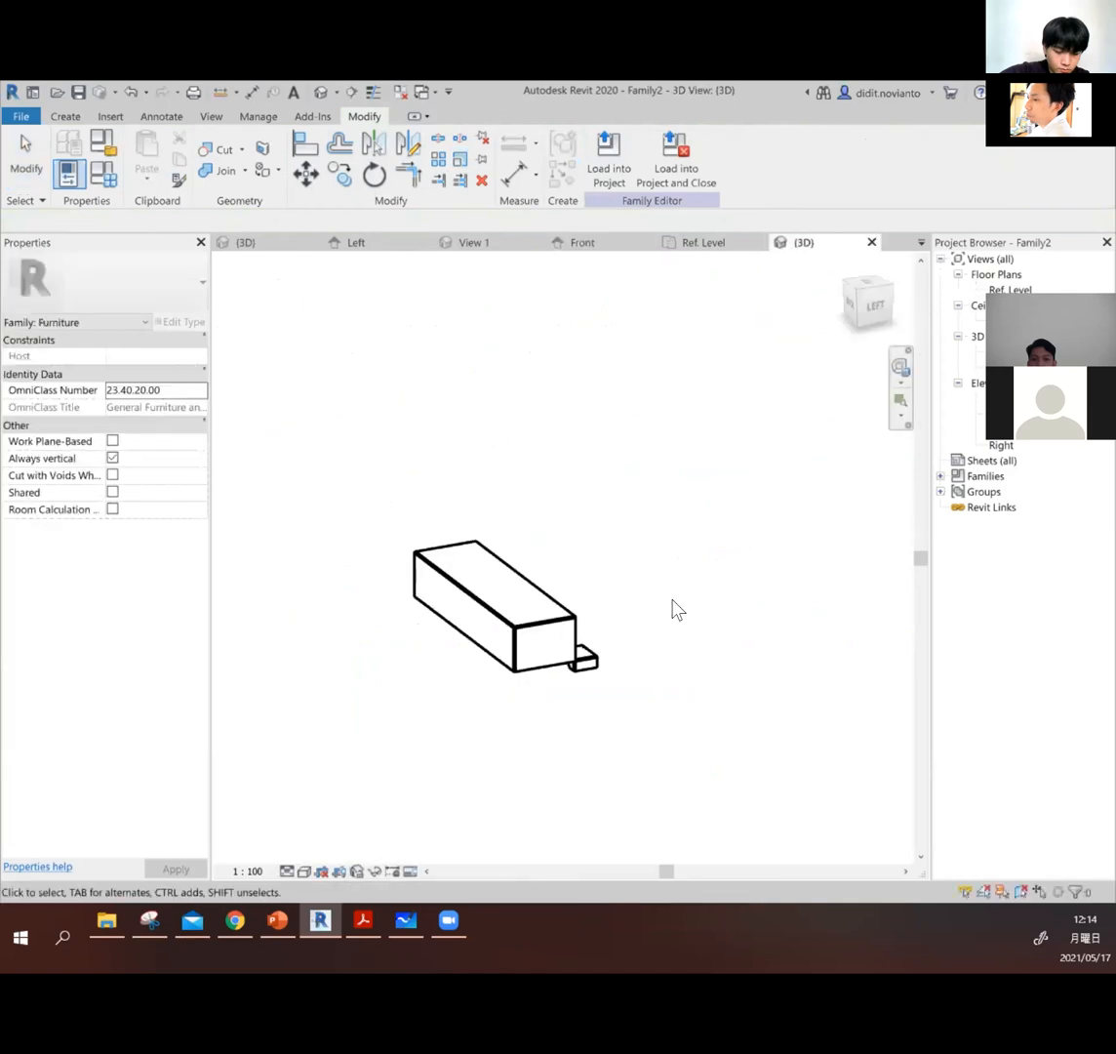
scroll(600, 663, "up", 3)
left_click(610, 656)
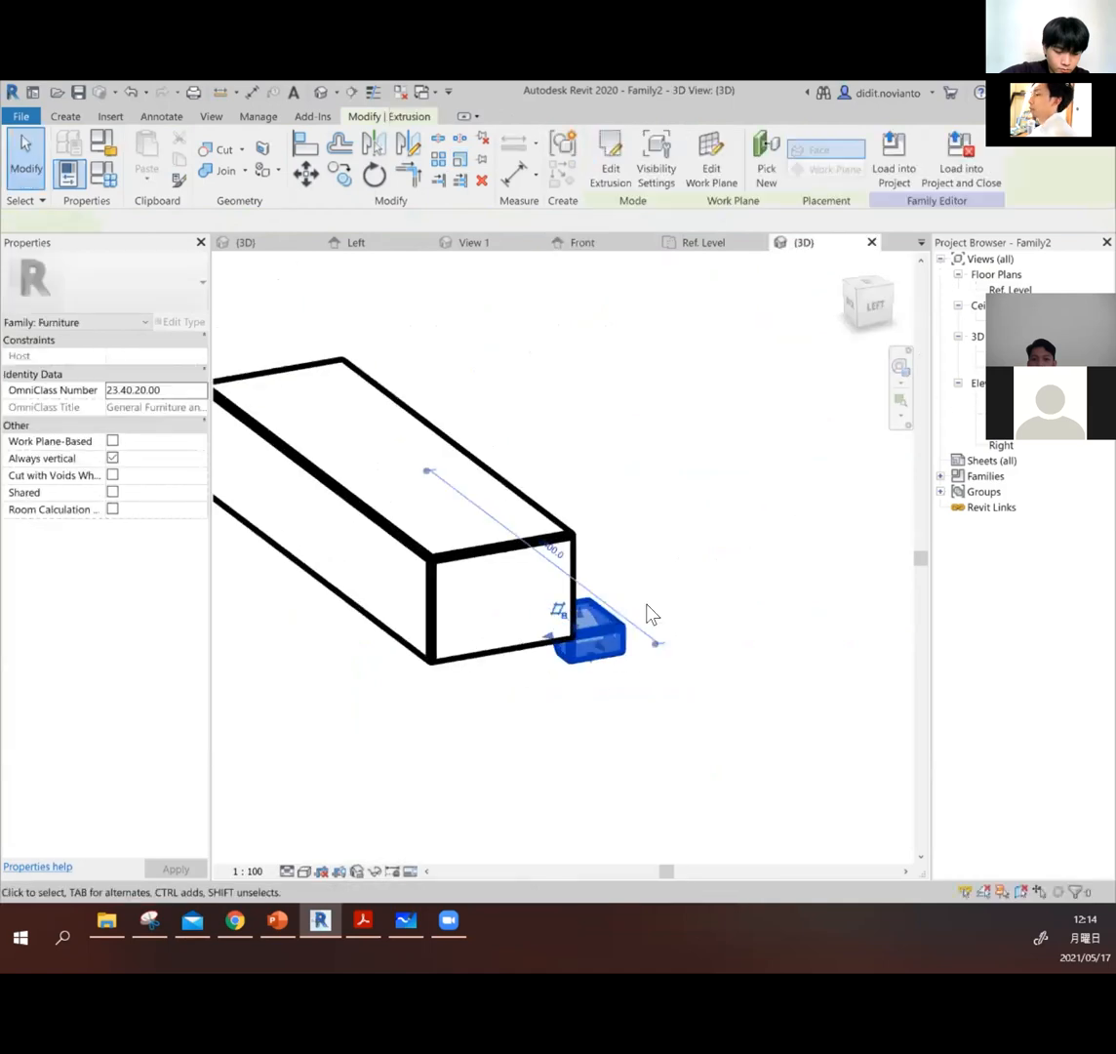
middle_click_drag(610, 618, 481, 625, "shift")
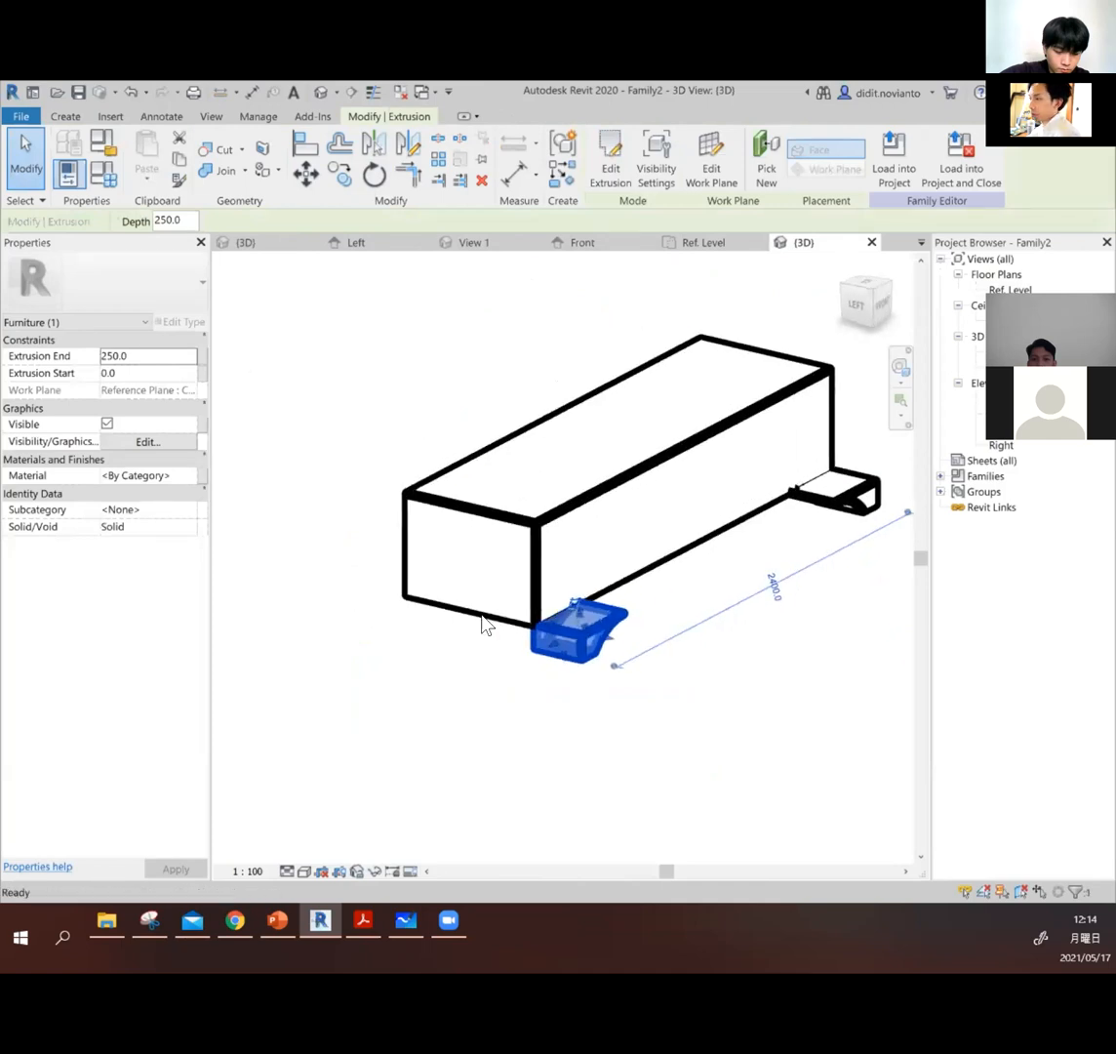
scroll(601, 646, "up", 2)
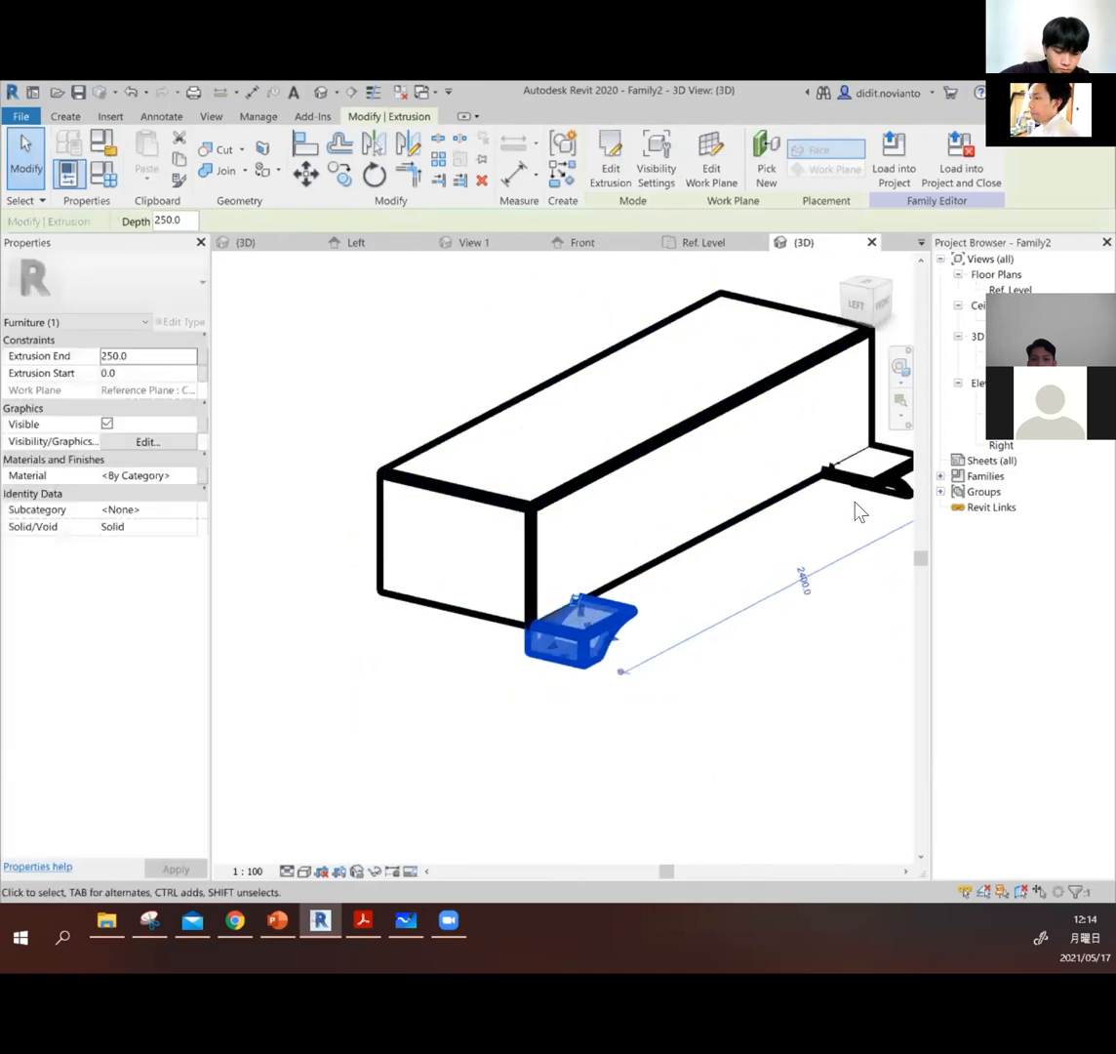
left_click(871, 478, "ctrl")
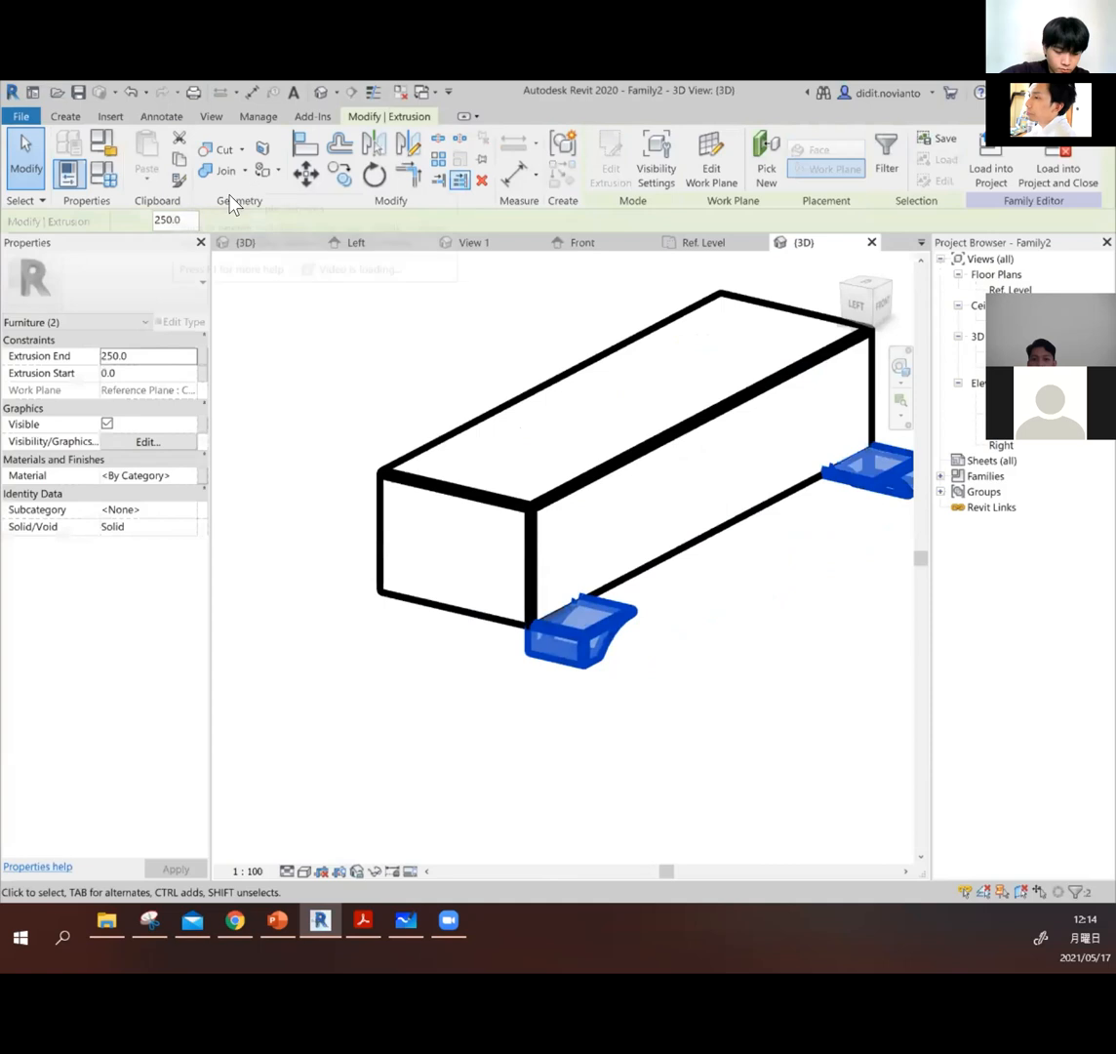
left_click(307, 176)
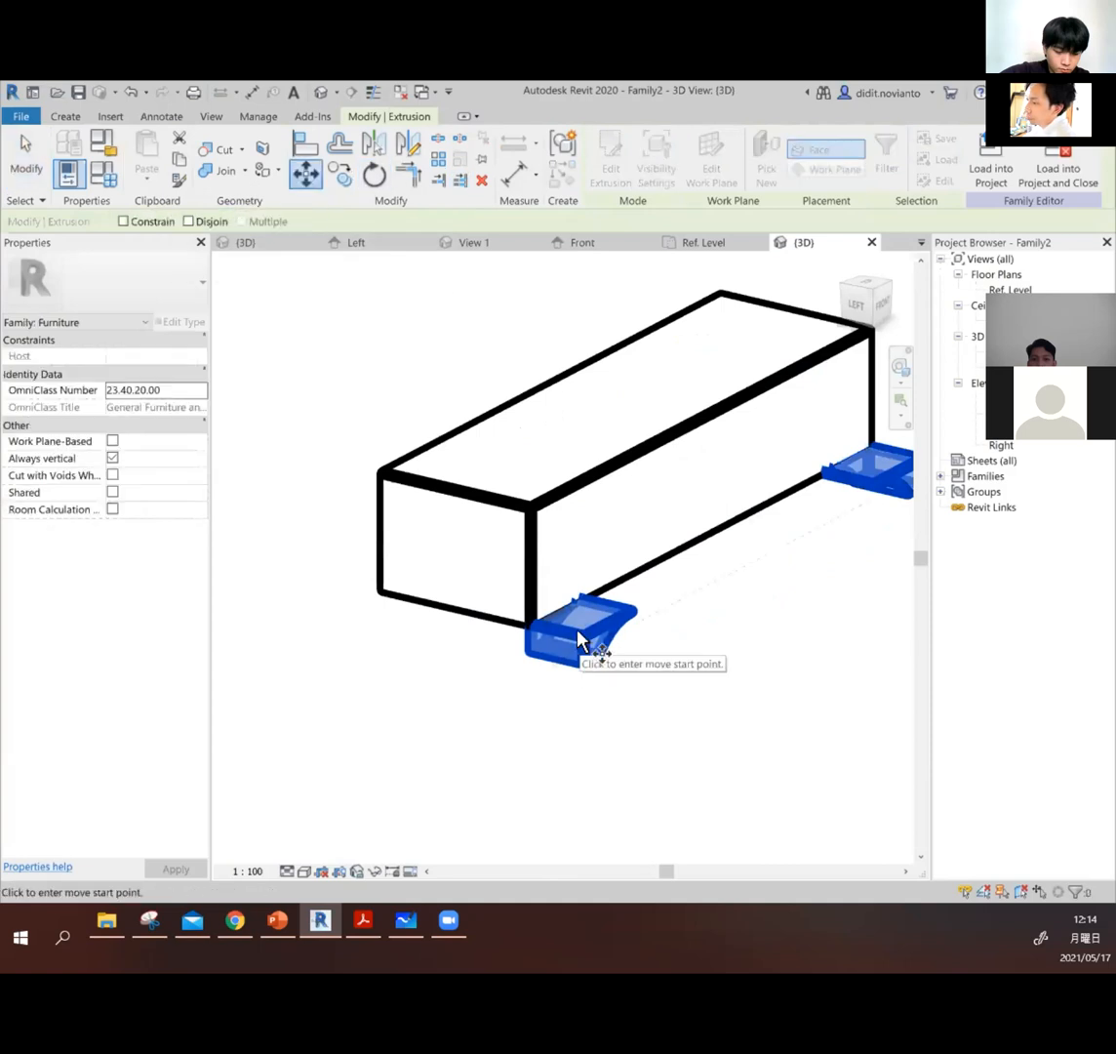
left_click(581, 642)
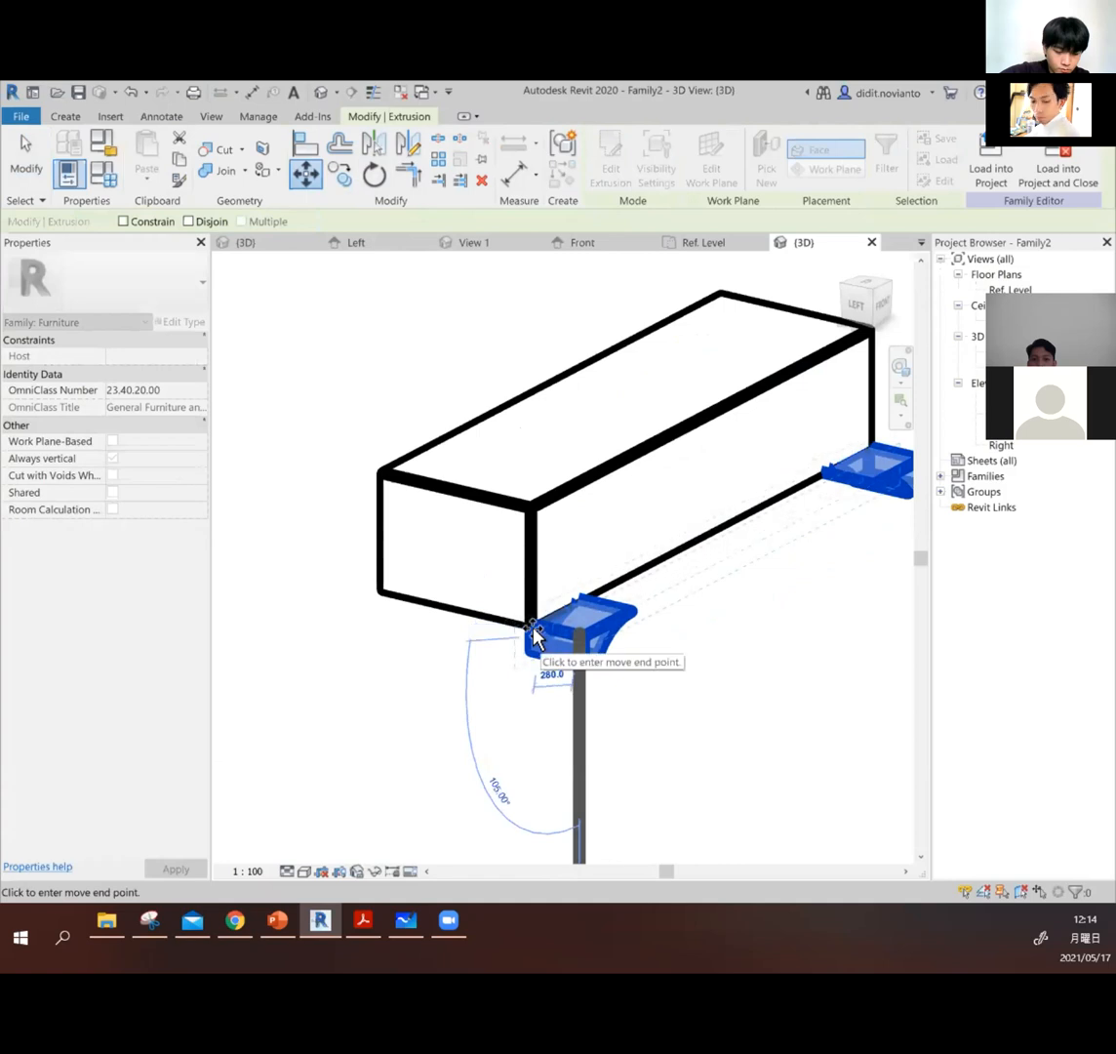
left_click(537, 644)
key("Escape")
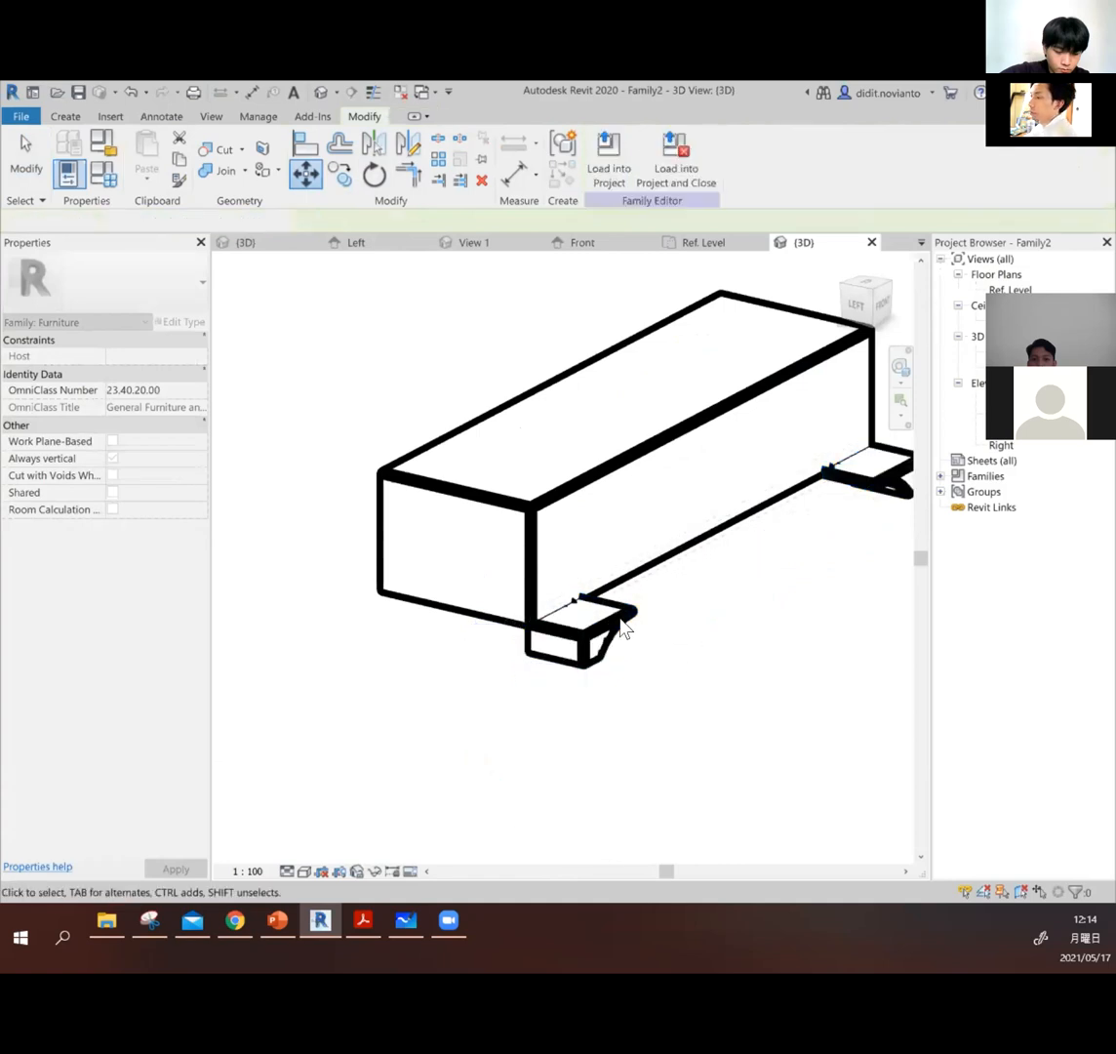
Step: Stretch the left foot to the box's full 700 mm depth, with its start at -700 and its end at 0
left_click(586, 652)
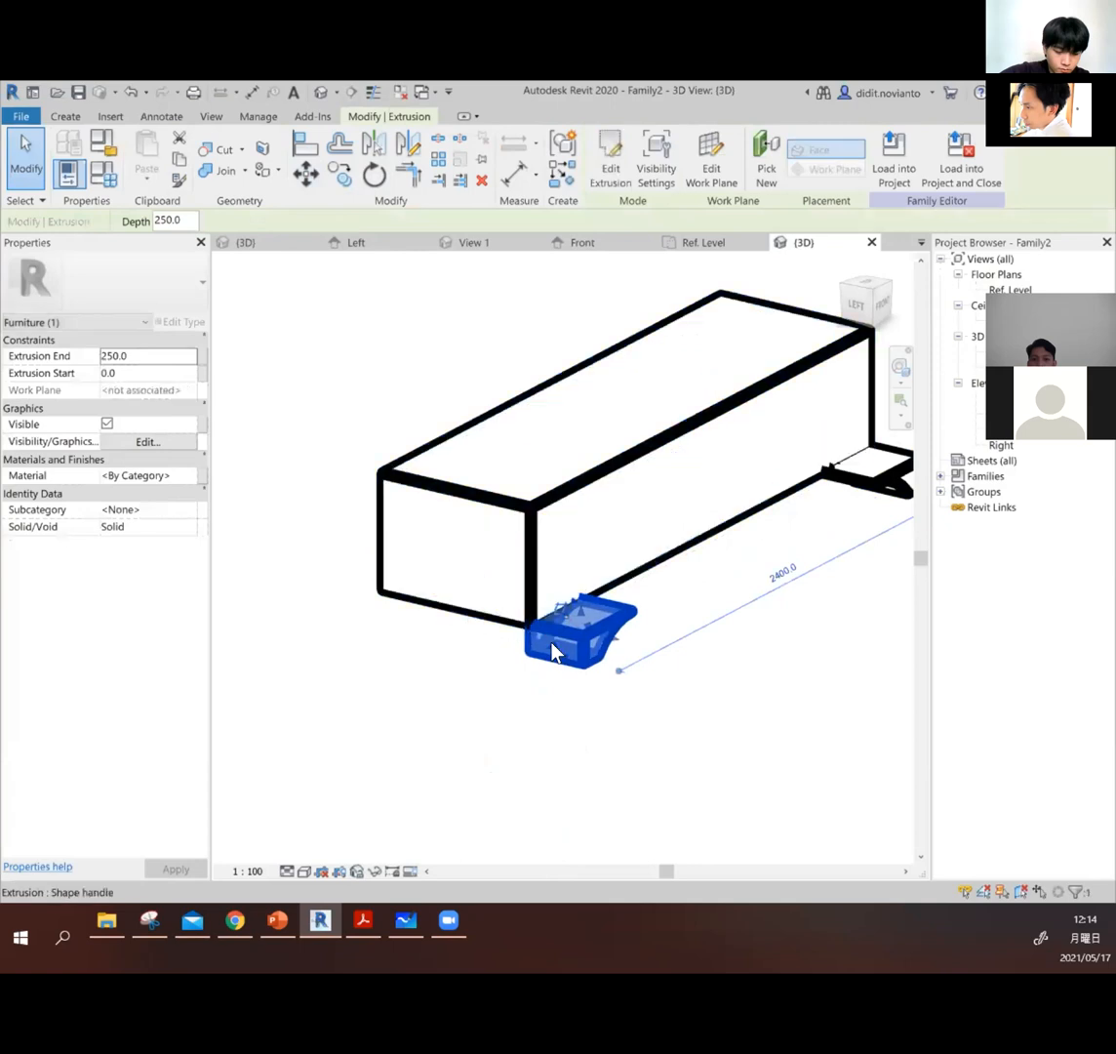
middle_click_drag(665, 639, 734, 542, "shift")
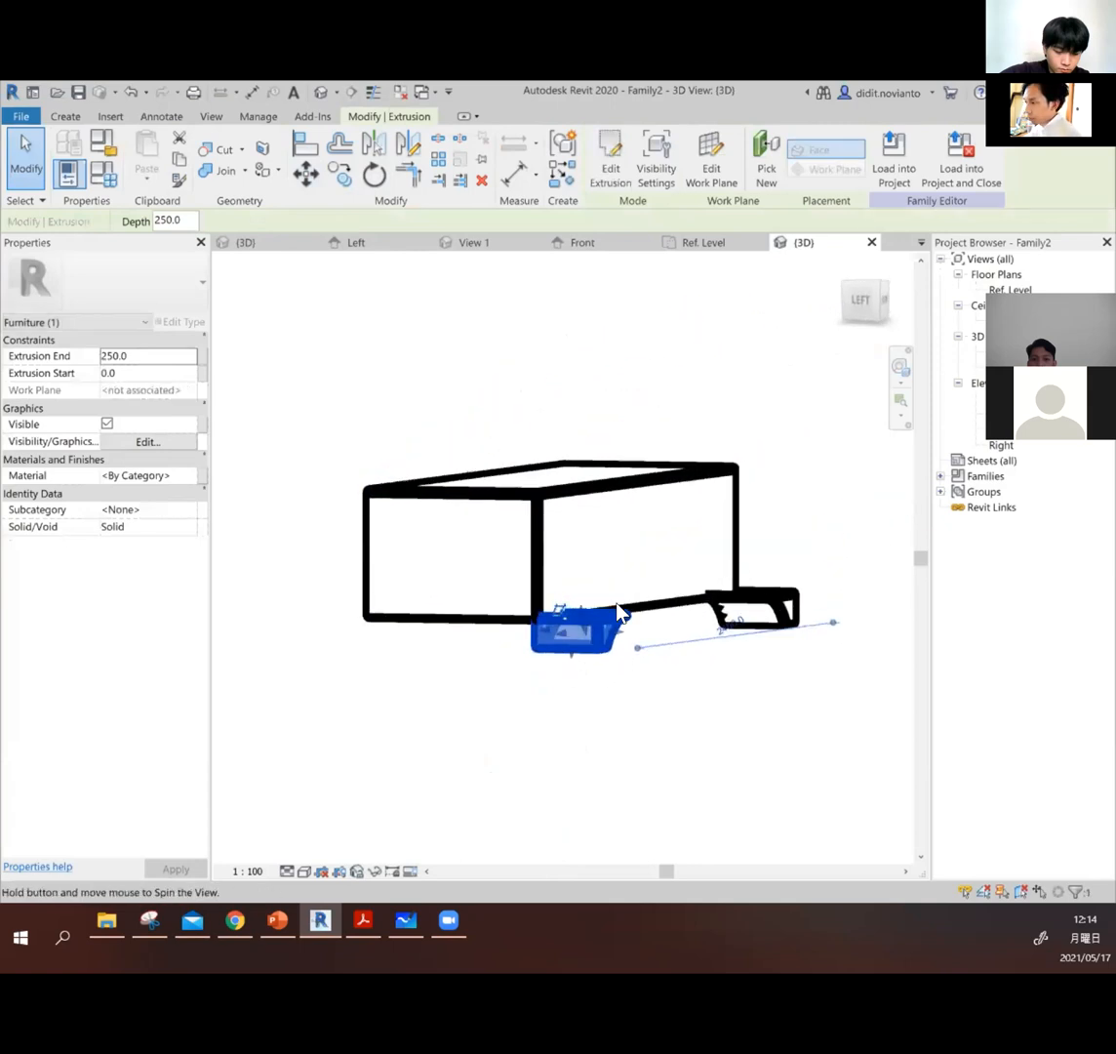
left_click_drag(545, 631, 368, 587)
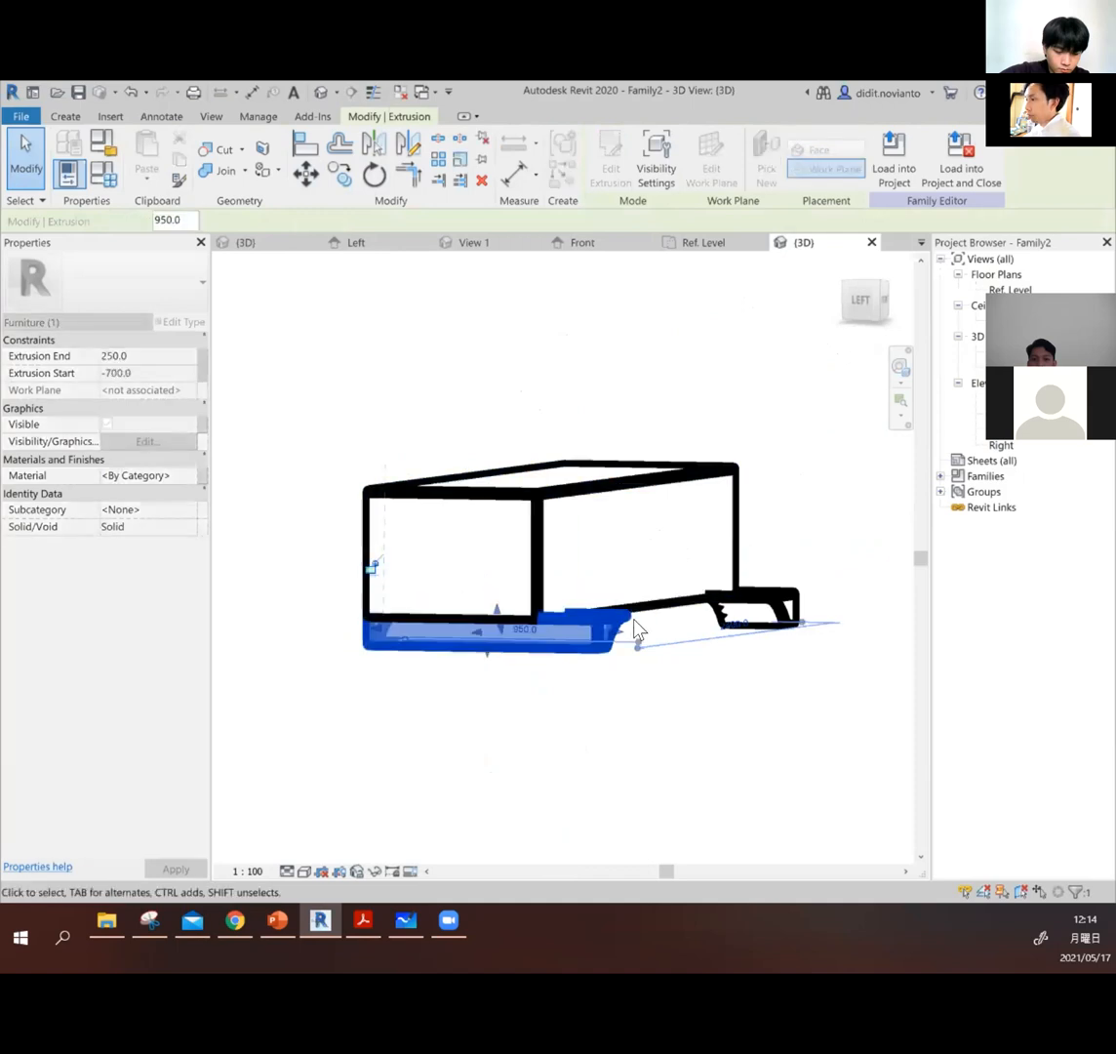
left_click_drag(619, 632, 536, 566)
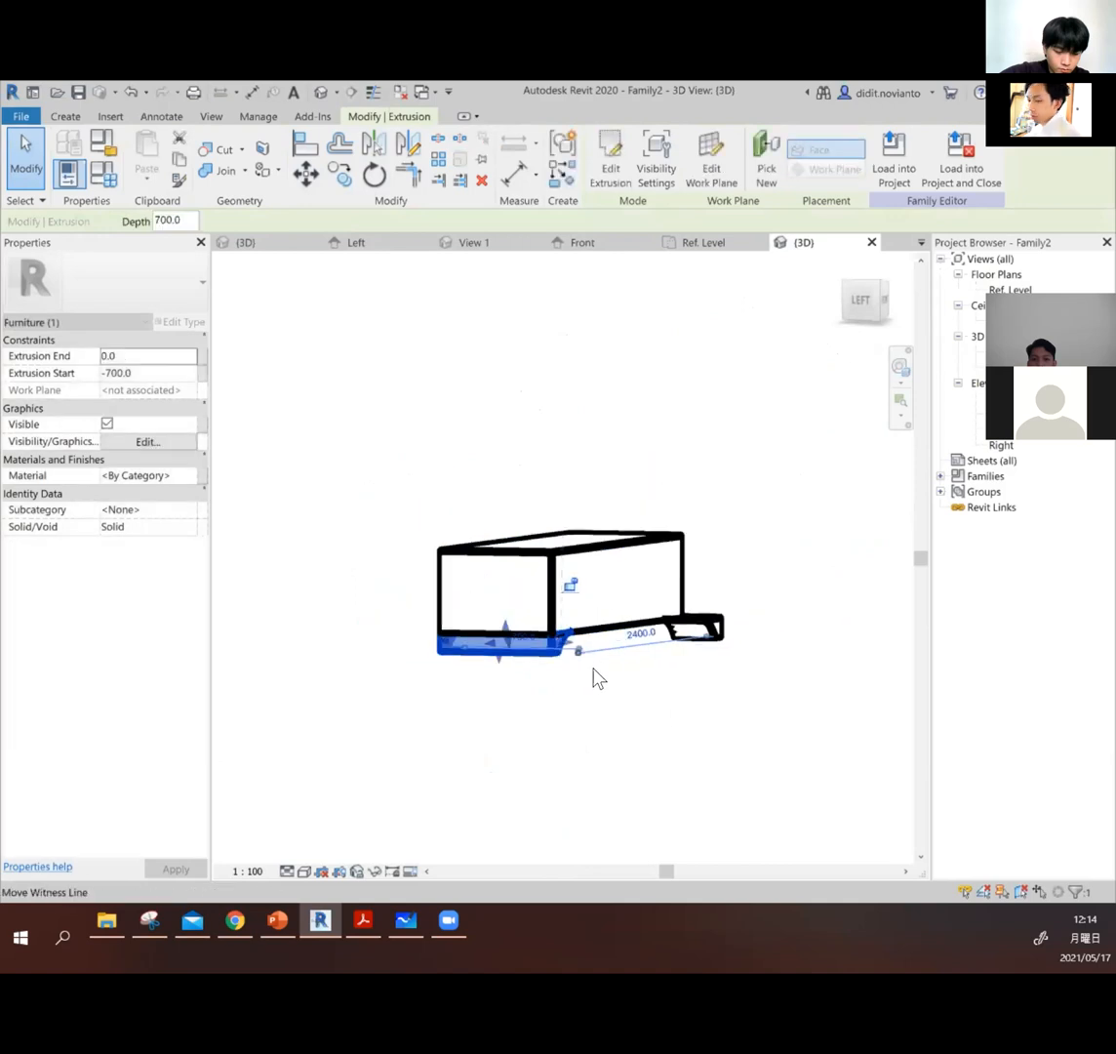
Step: Stretch the right foot to the box's full 700 mm depth, with its start at -700 and its end at 0
middle_click_drag(625, 683, 800, 503, "shift")
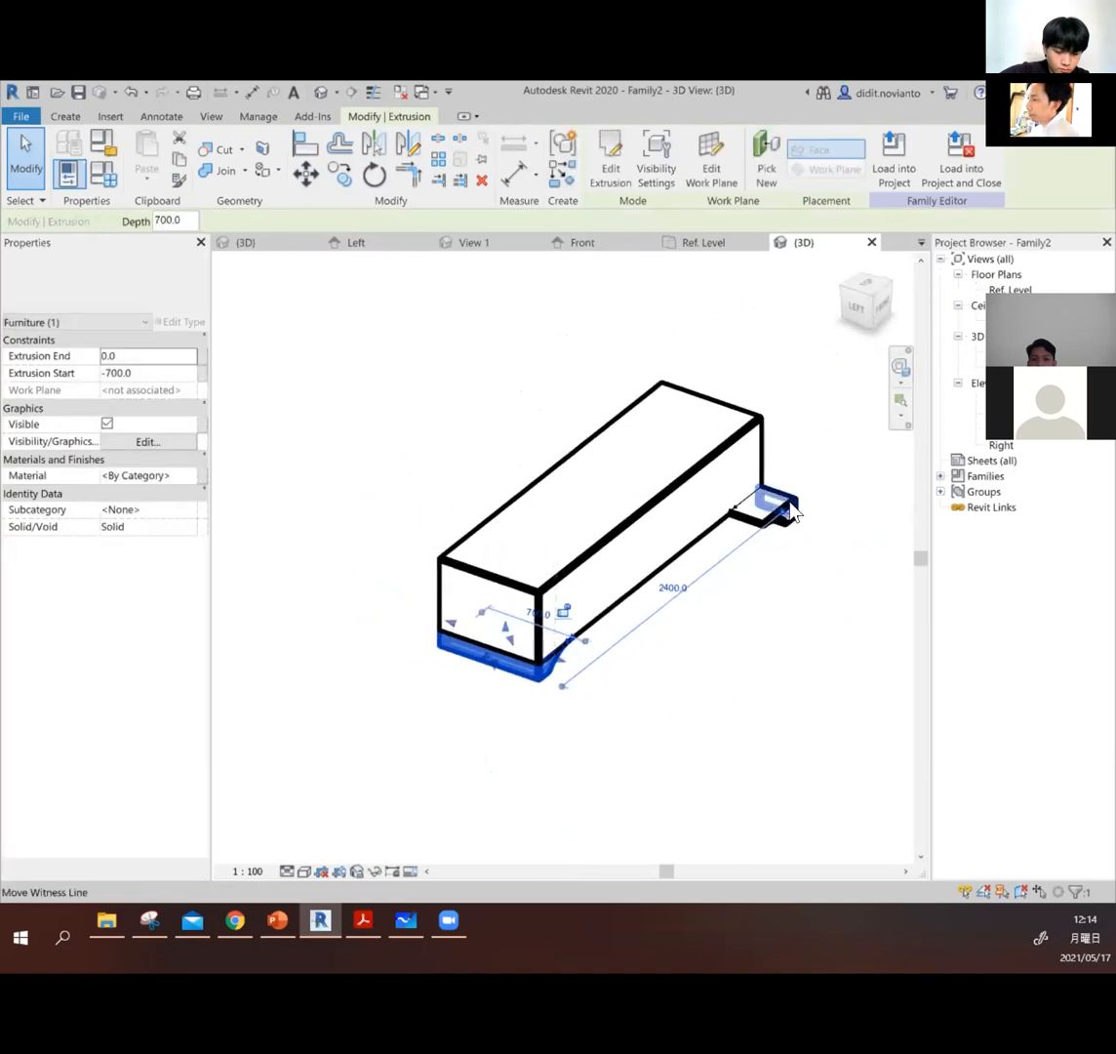
left_click(798, 499)
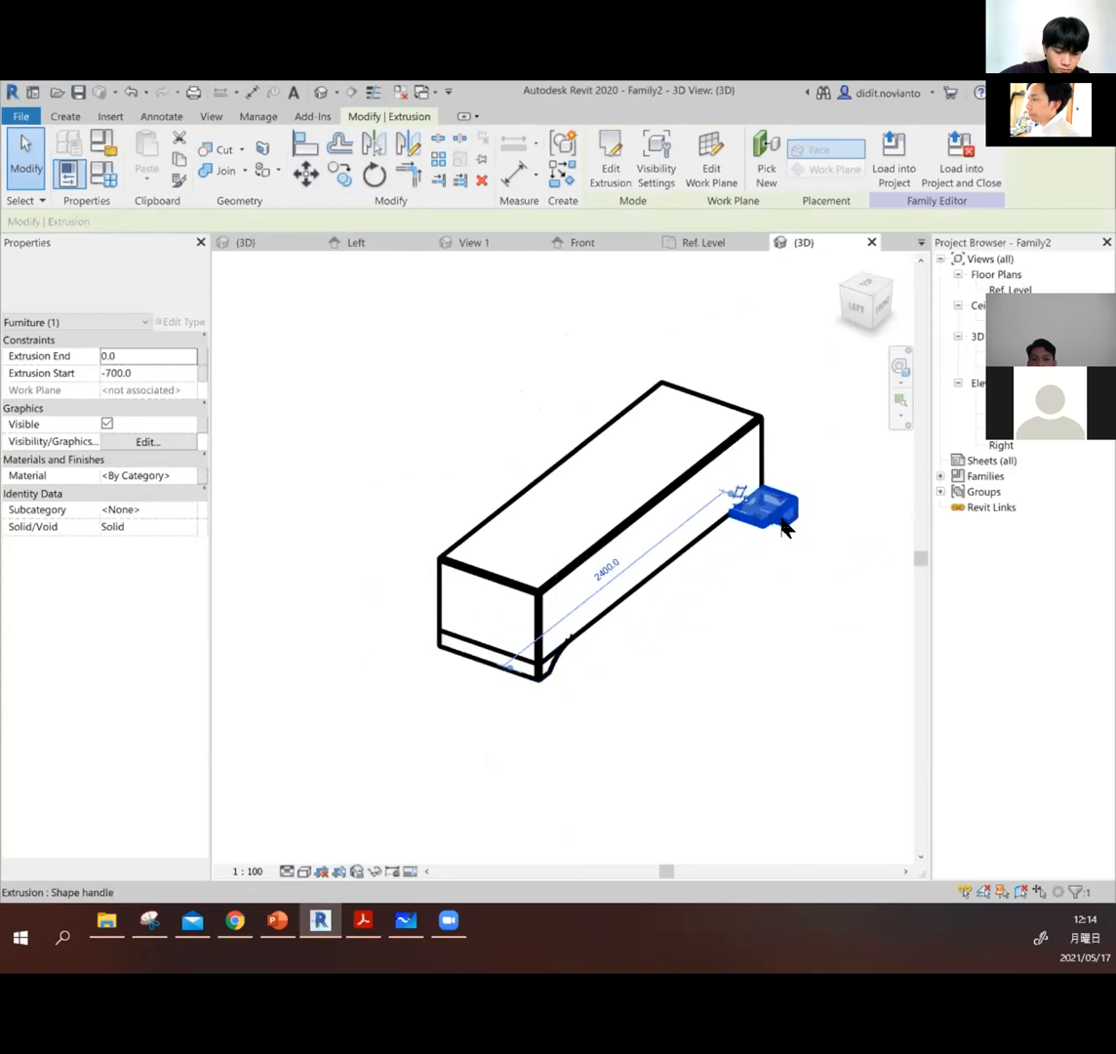
middle_click_drag(717, 510, 598, 599, "shift")
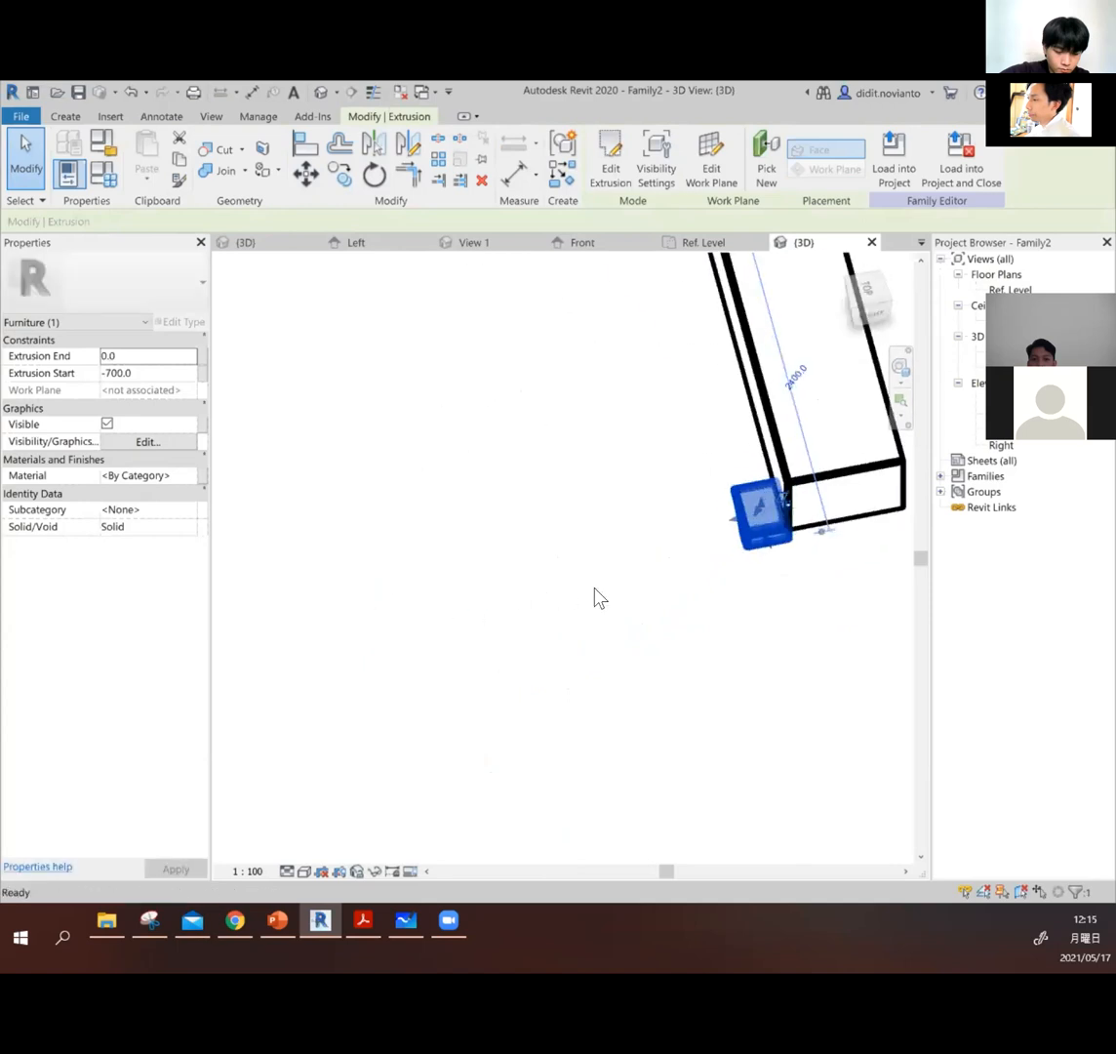
scroll(523, 673, "down", 7)
scroll(638, 593, "up", 7)
middle_click_drag(728, 577, 653, 653, "shift")
scroll(648, 667, "up", 3)
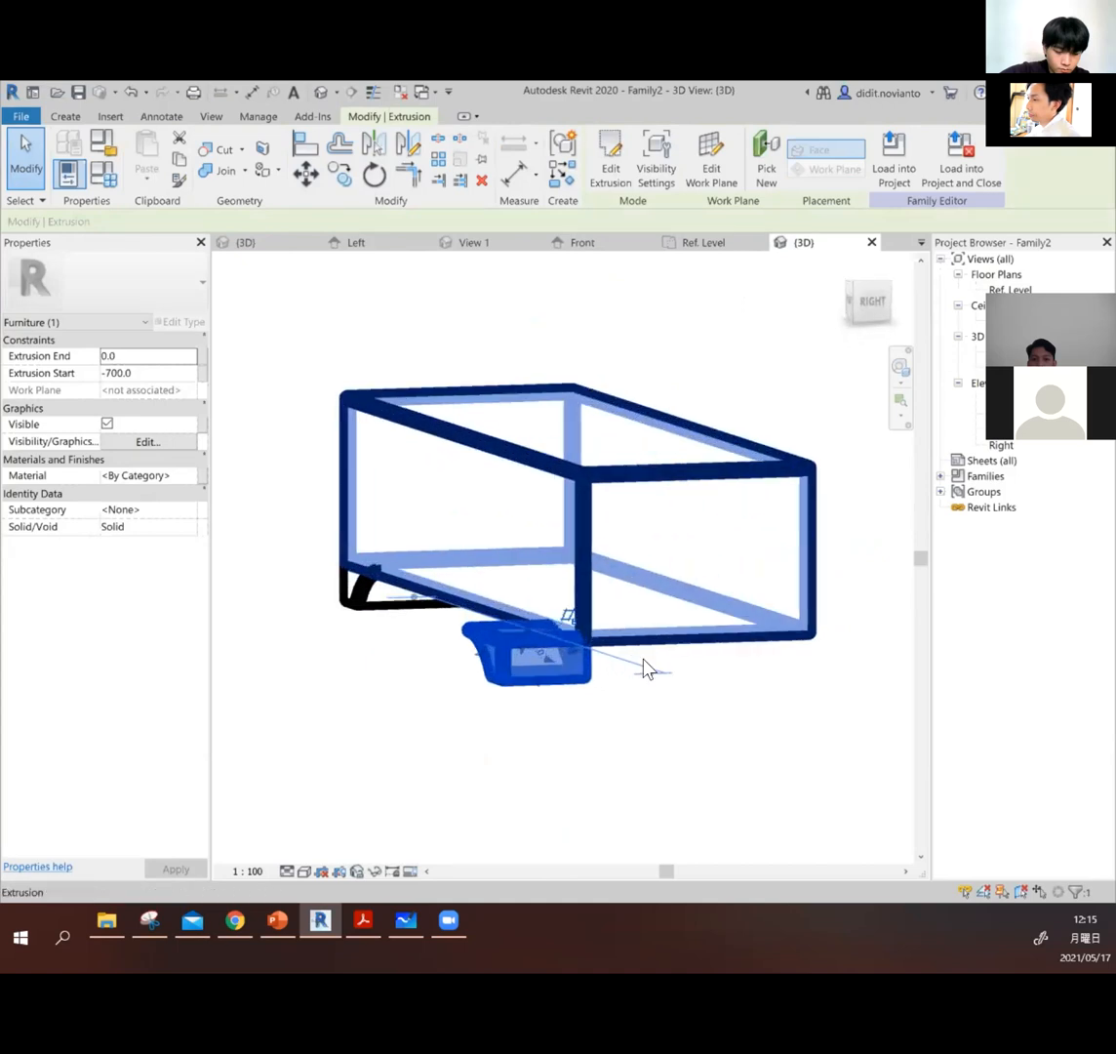
left_click_drag(576, 663, 798, 590)
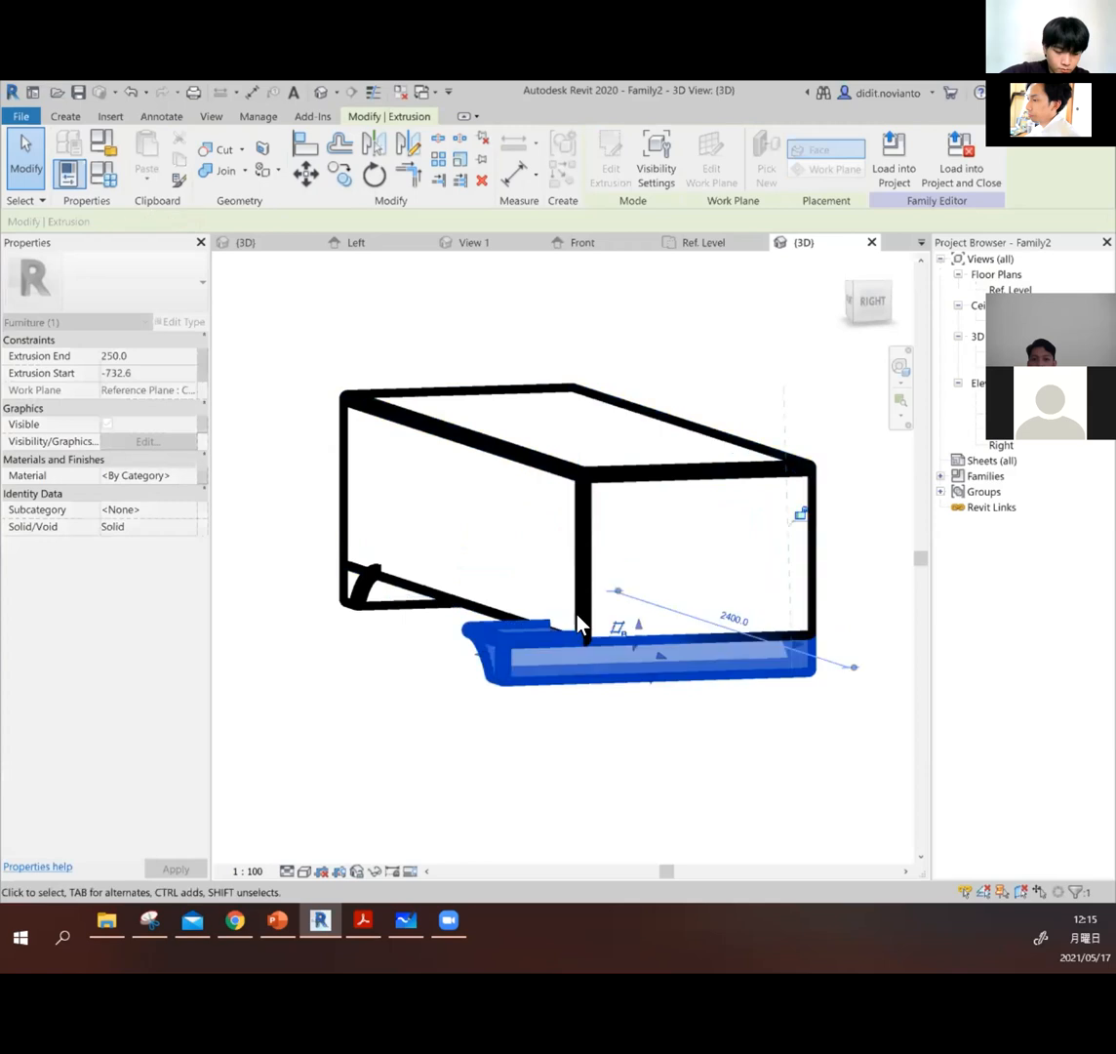
left_click_drag(479, 666, 554, 578)
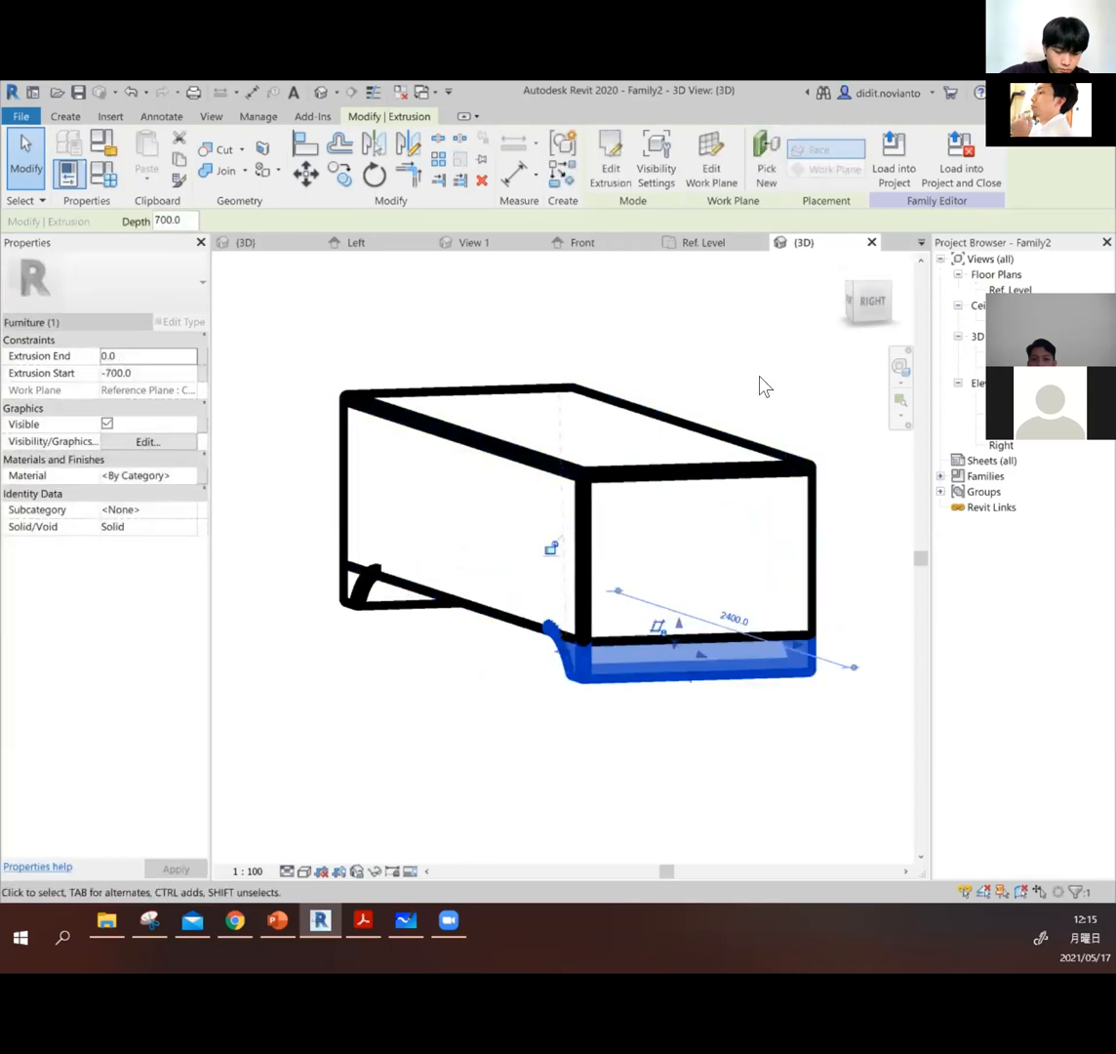
left_click(762, 387)
scroll(536, 710, "down", 3)
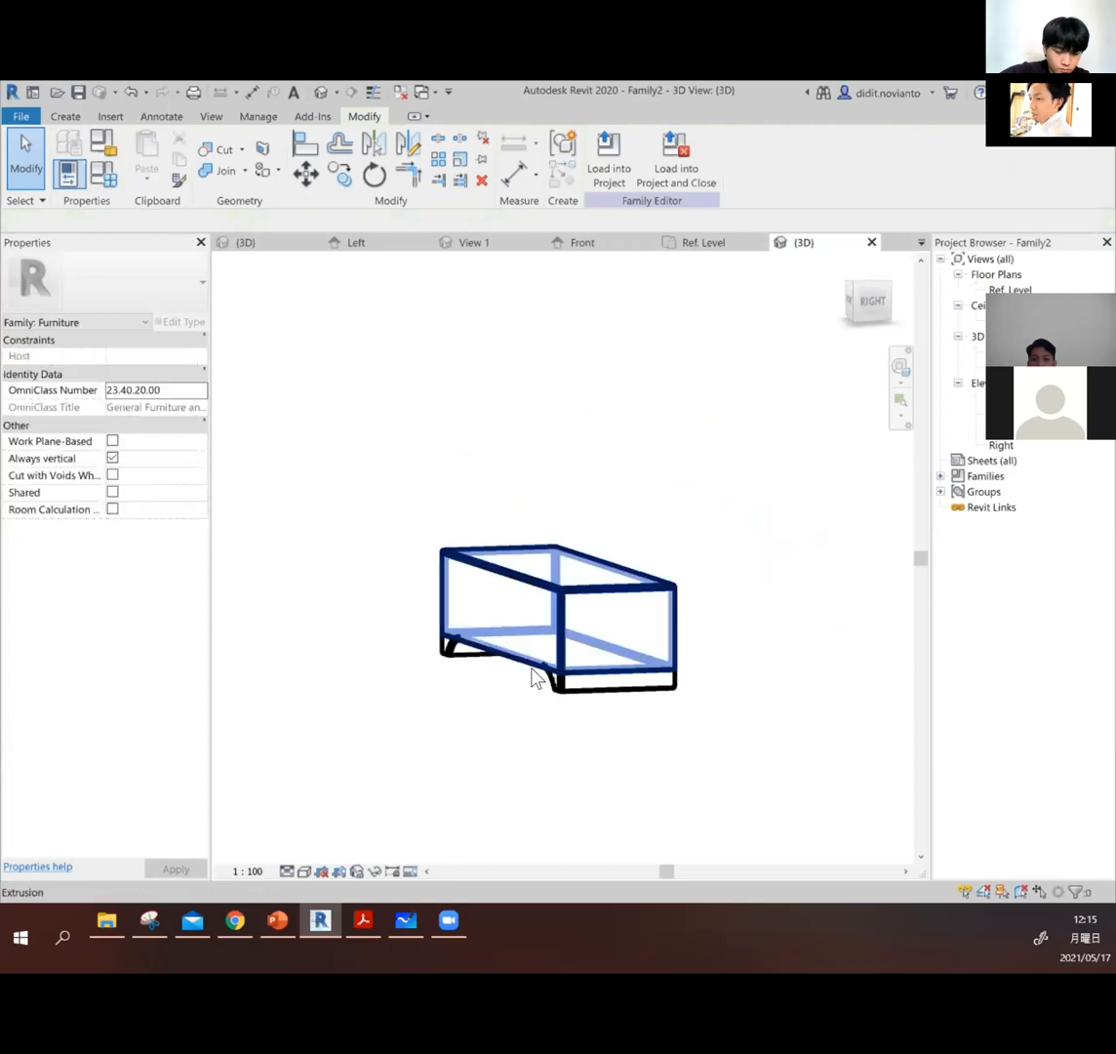
middle_click_drag(548, 683, 625, 722, "shift")
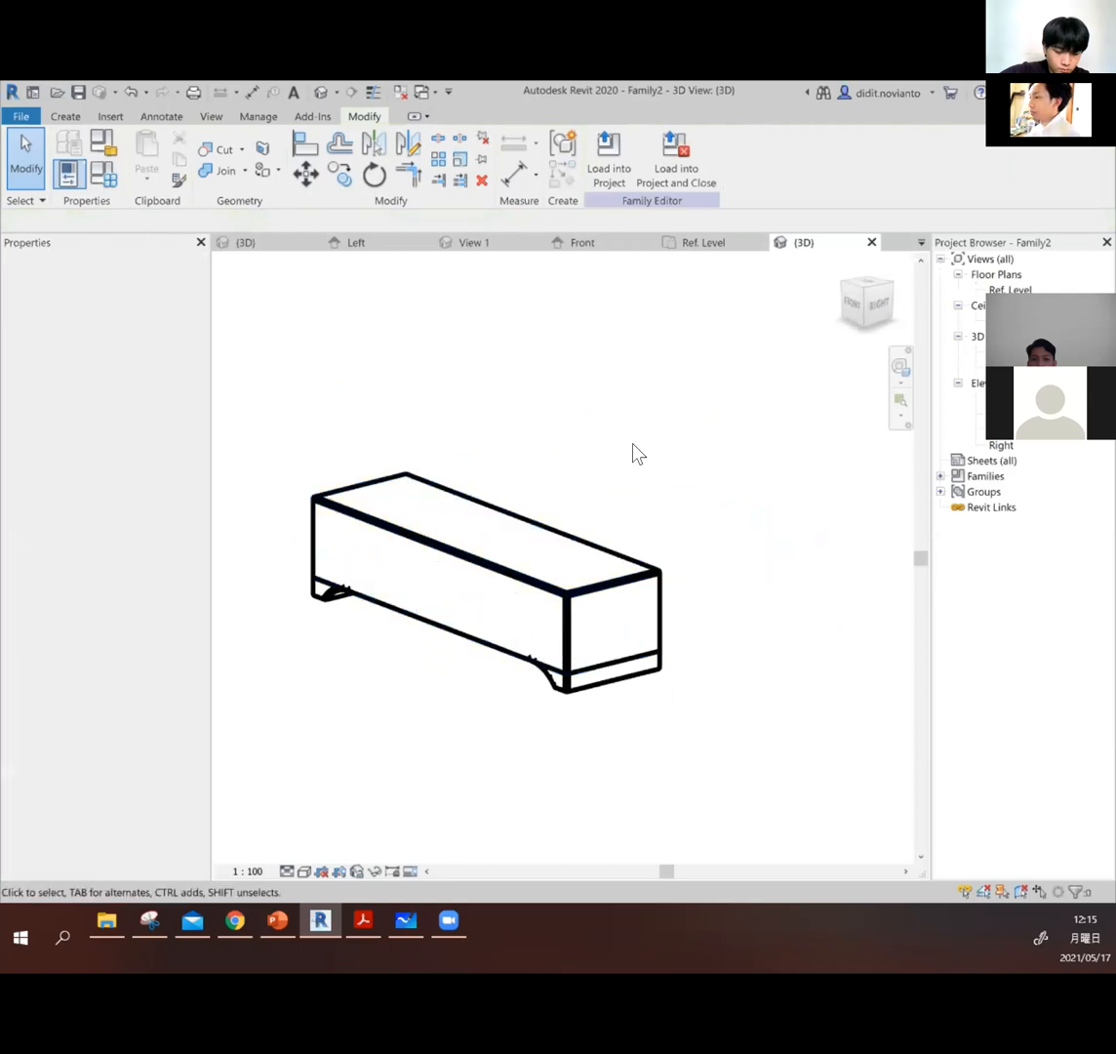
Step: Start a new extrusion sketch in the Ref. Level floor plan
double_click(1020, 290)
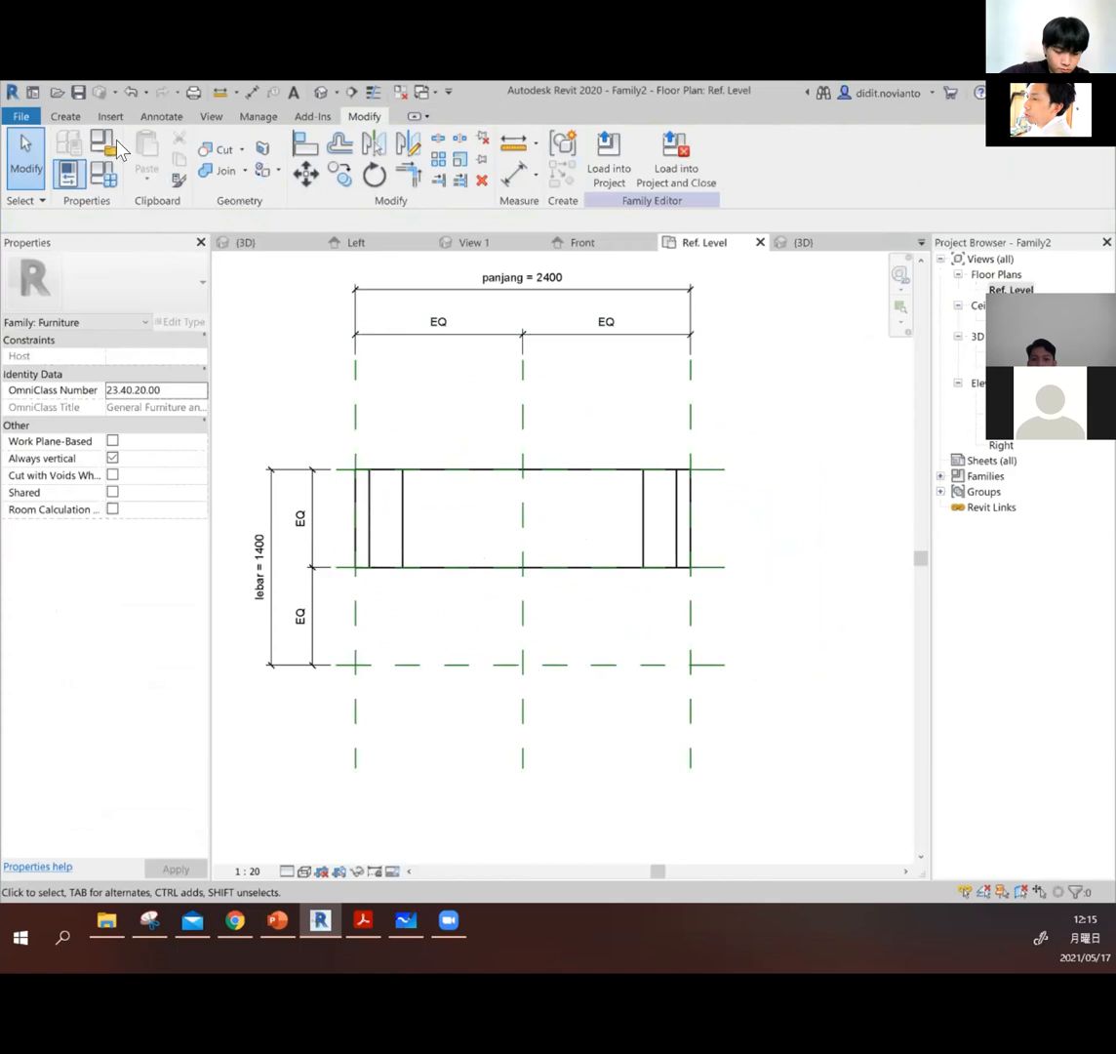
left_click(68, 116)
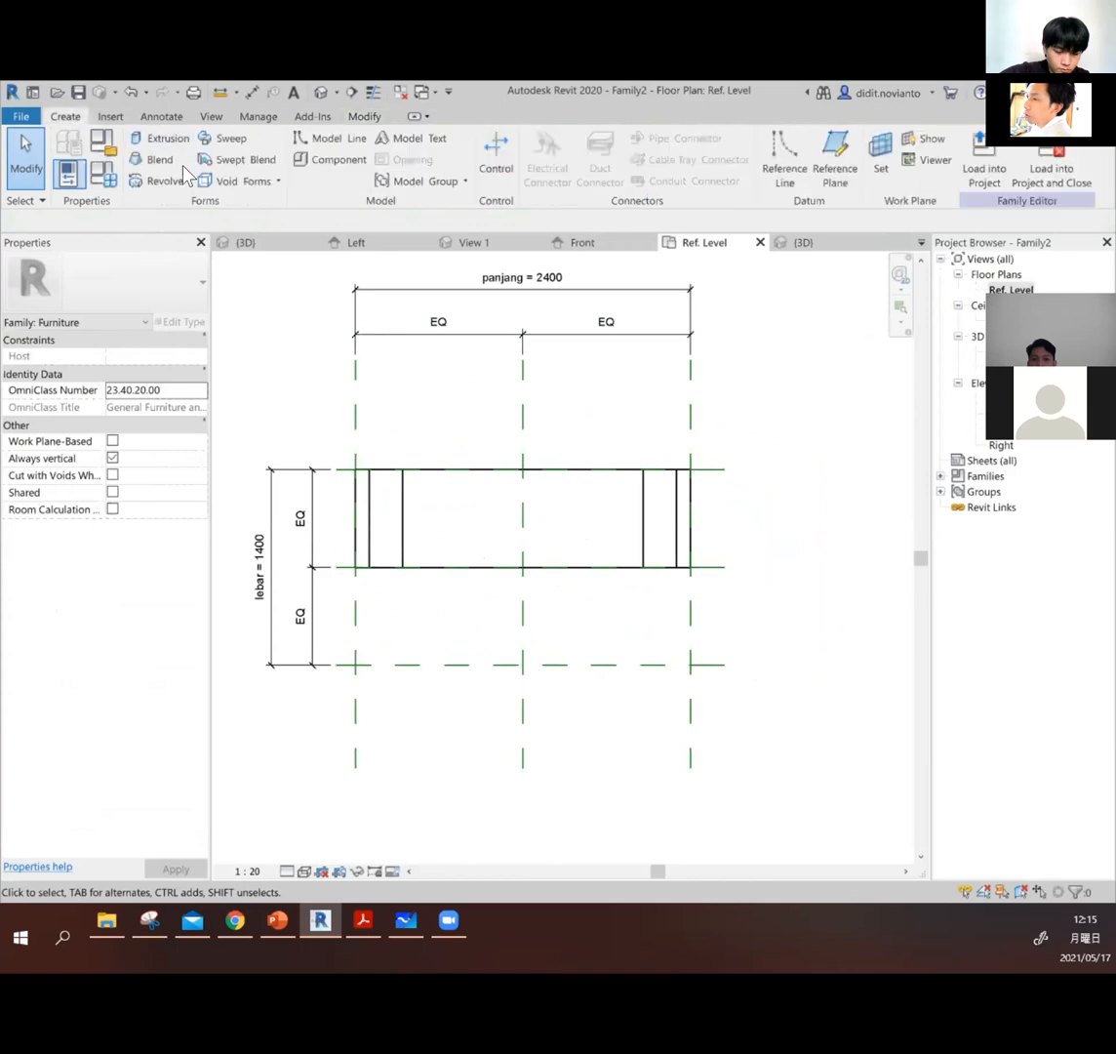
left_click(168, 139)
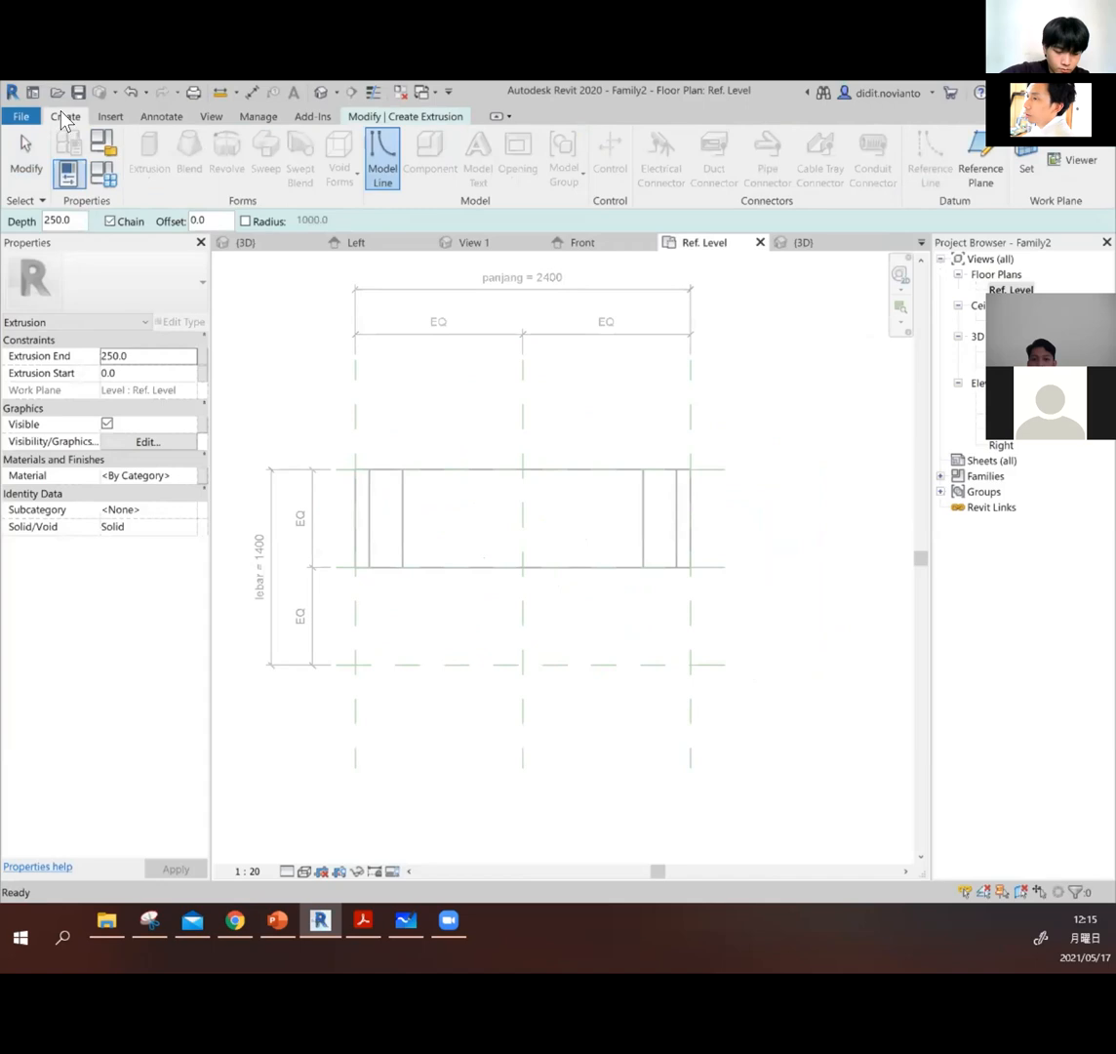
left_click(26, 148)
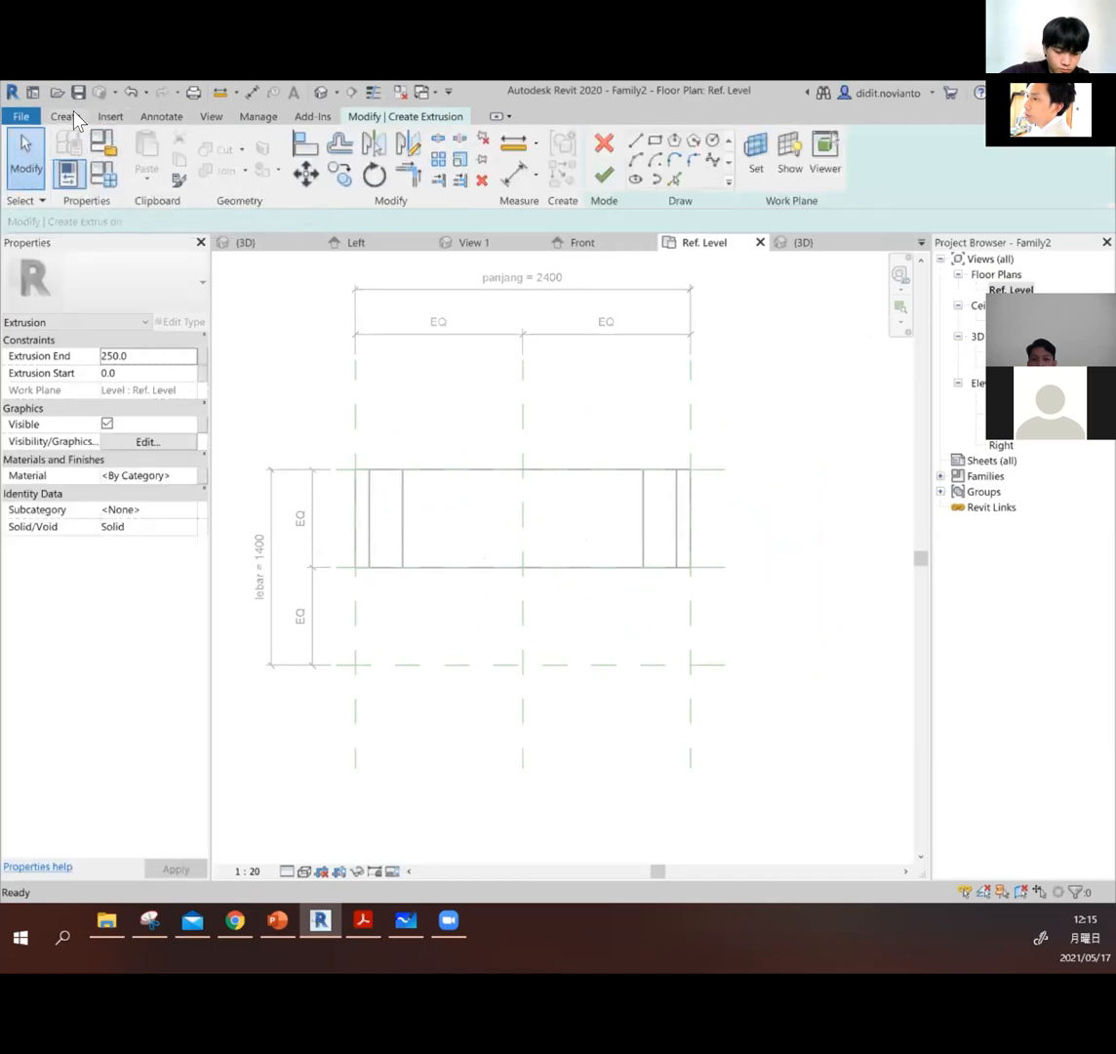
left_click(66, 117)
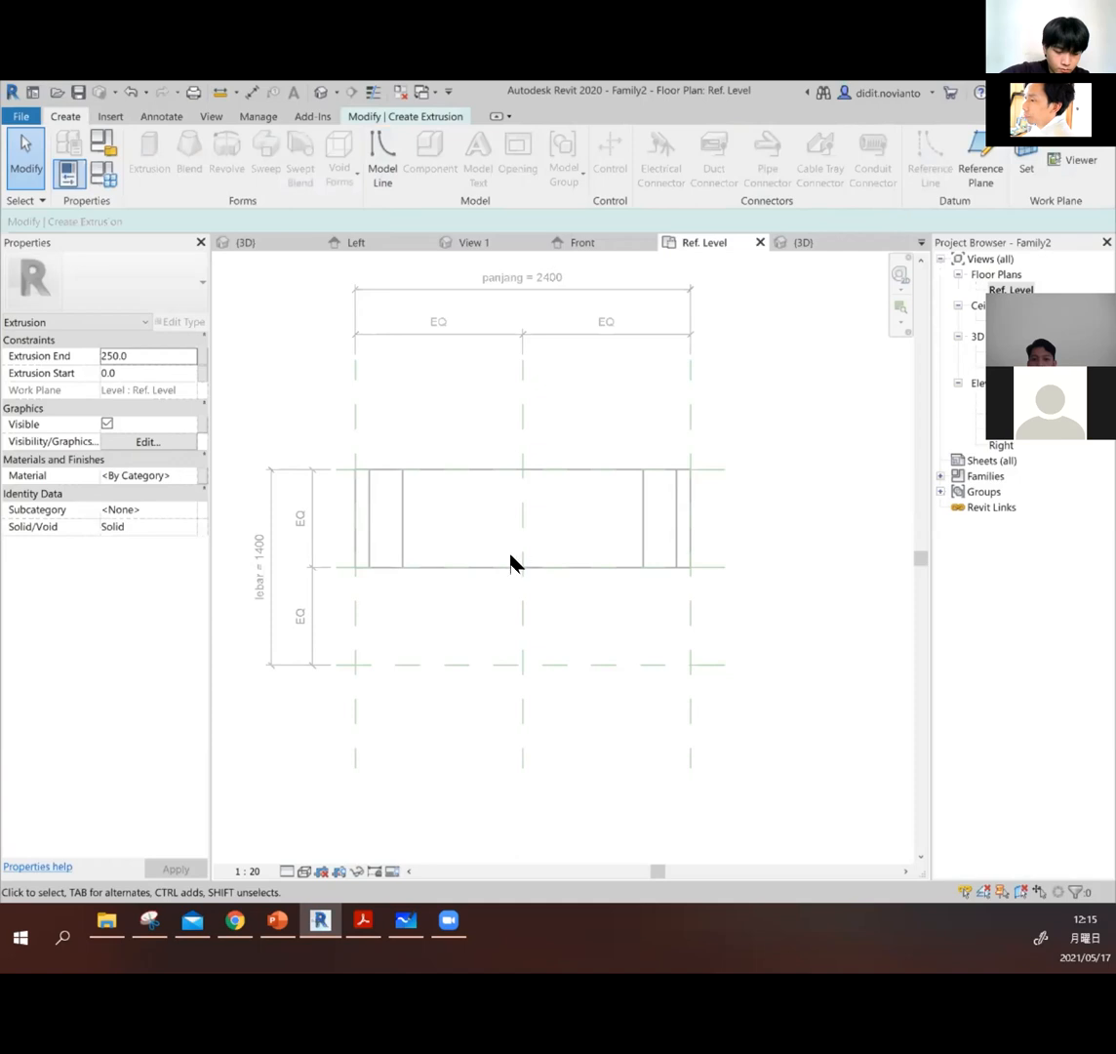
scroll(493, 539, "up", 2)
left_click(379, 162)
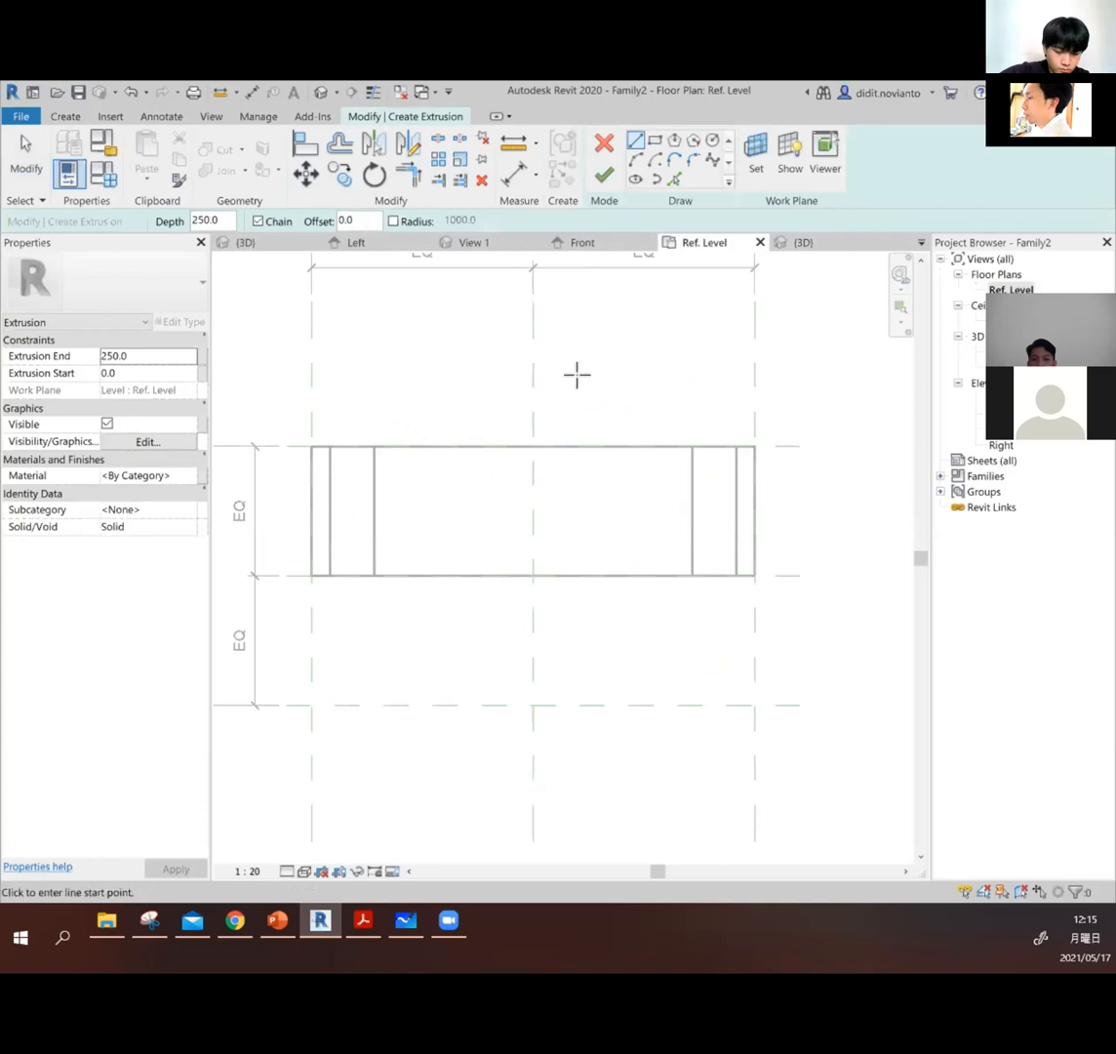
left_click(397, 376)
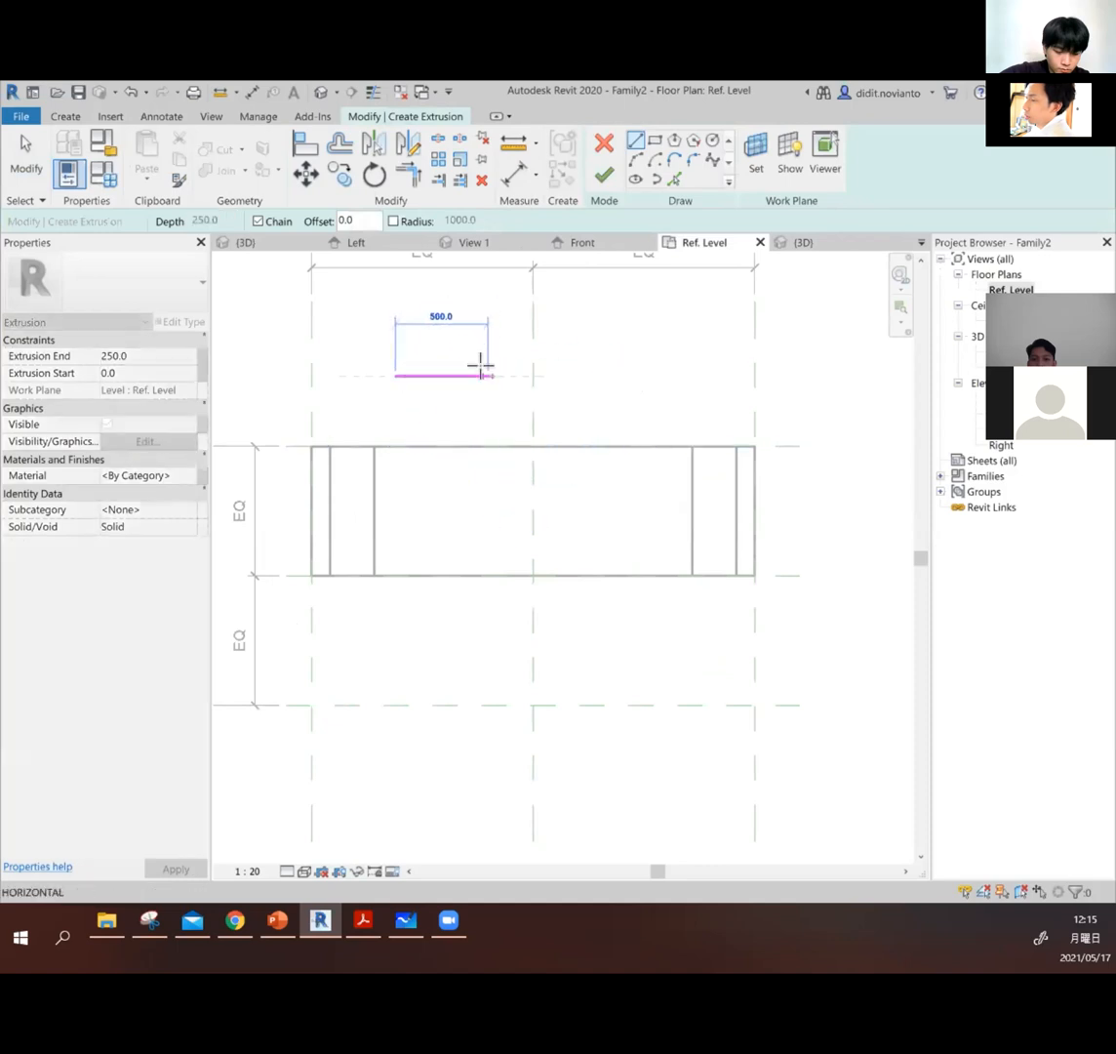
left_click(27, 153)
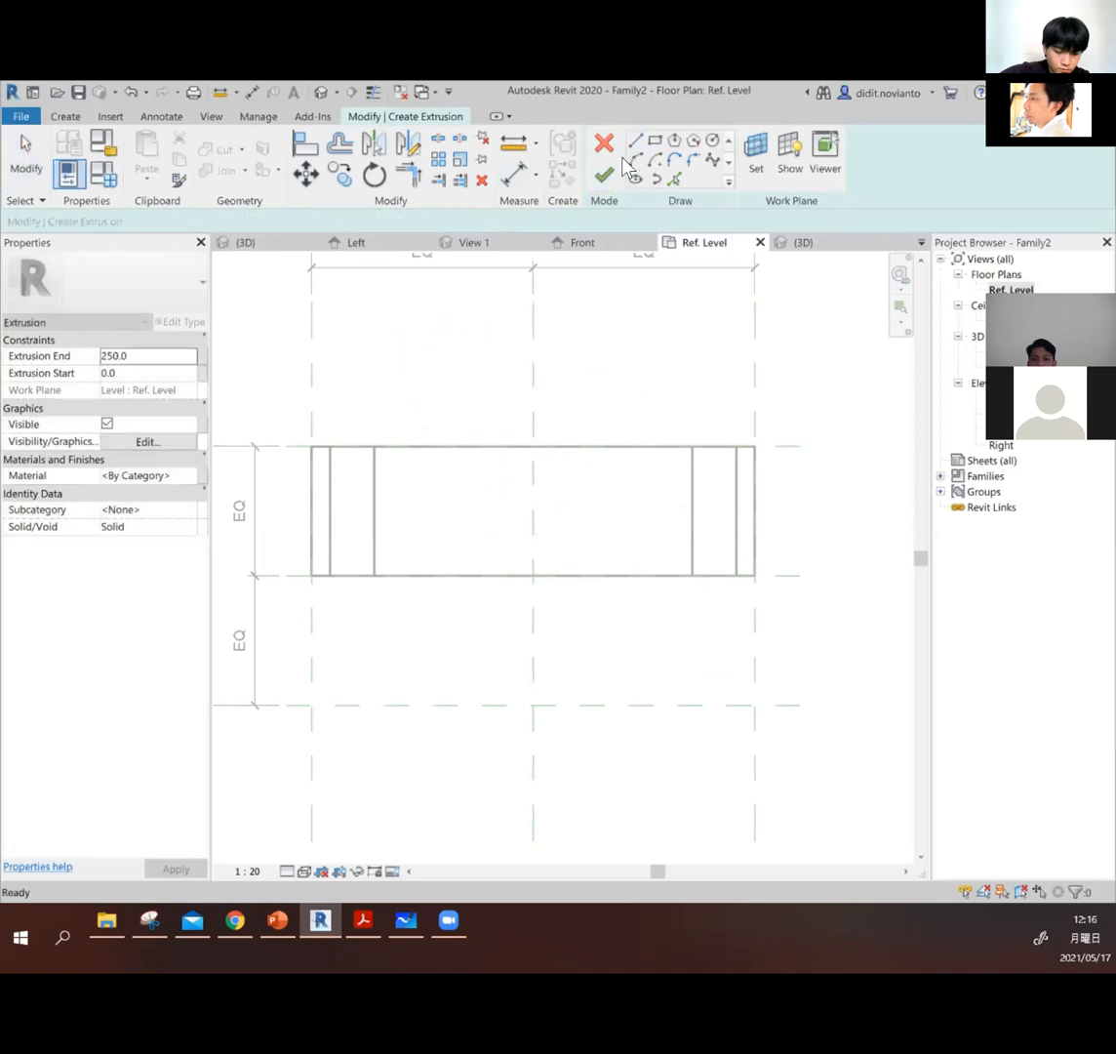
Step: Sketch a circle of about 180 mm radius on the box's front edge near its left end and finish the extrusion at 250 mm depth
left_click(712, 142)
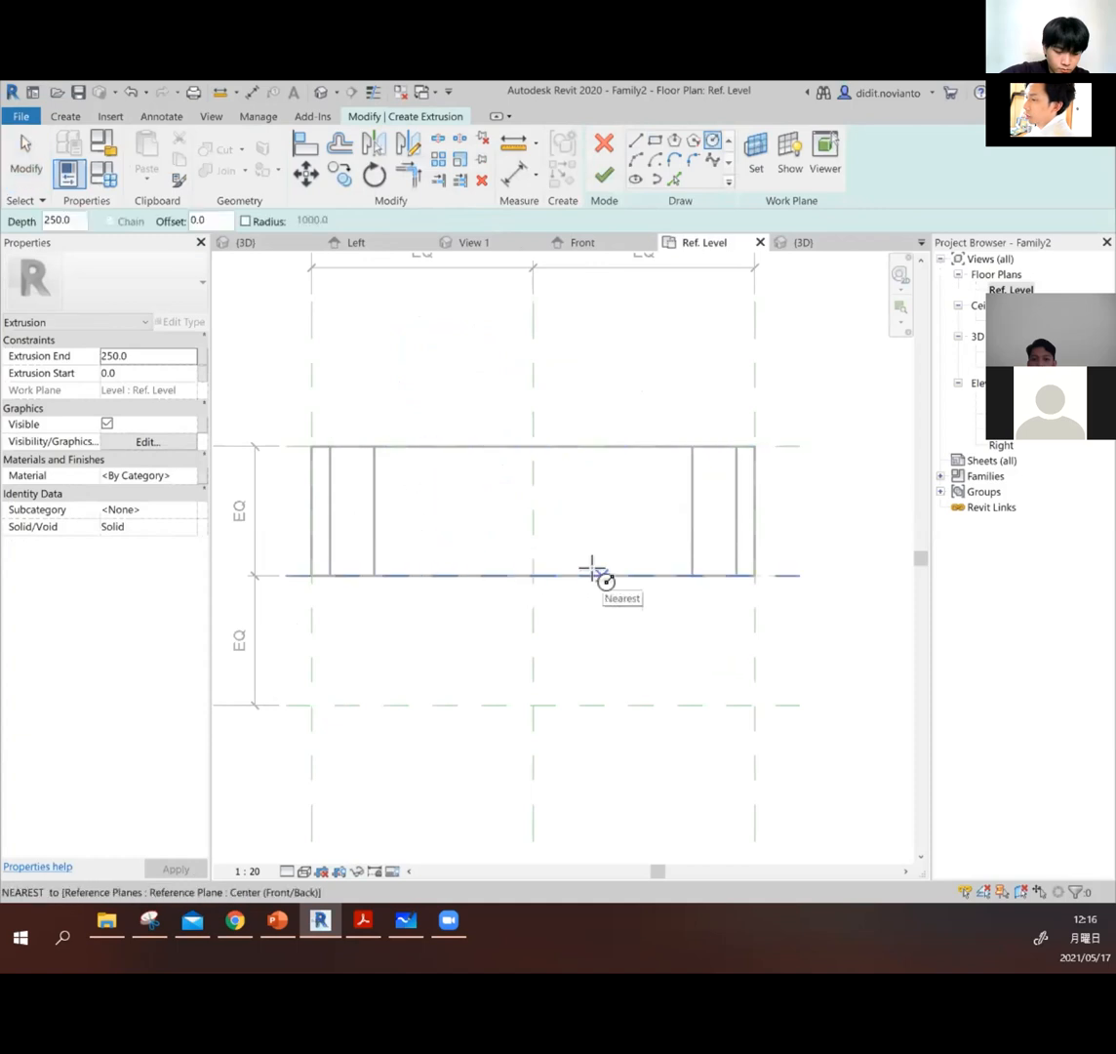
left_click(413, 574)
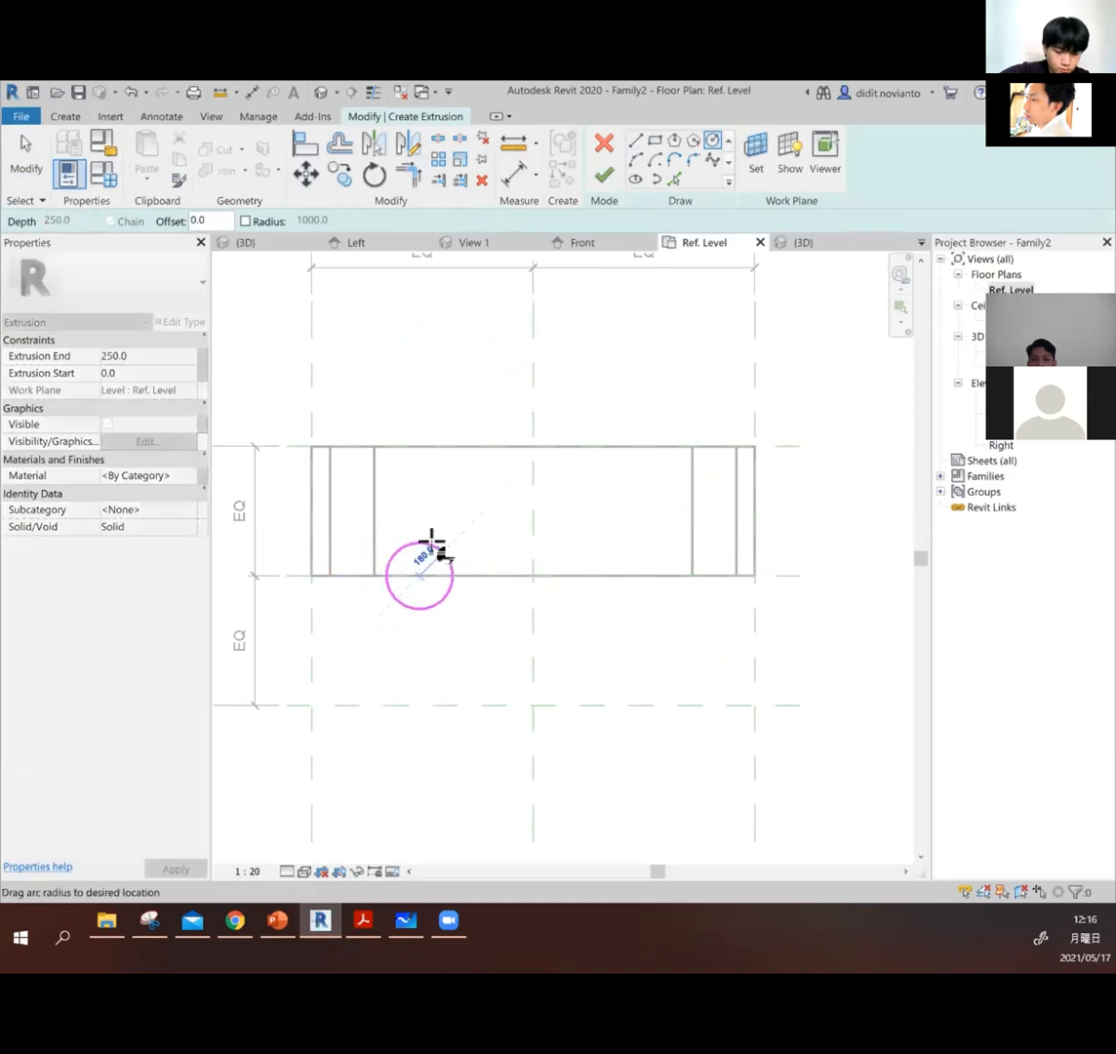
left_click(432, 540)
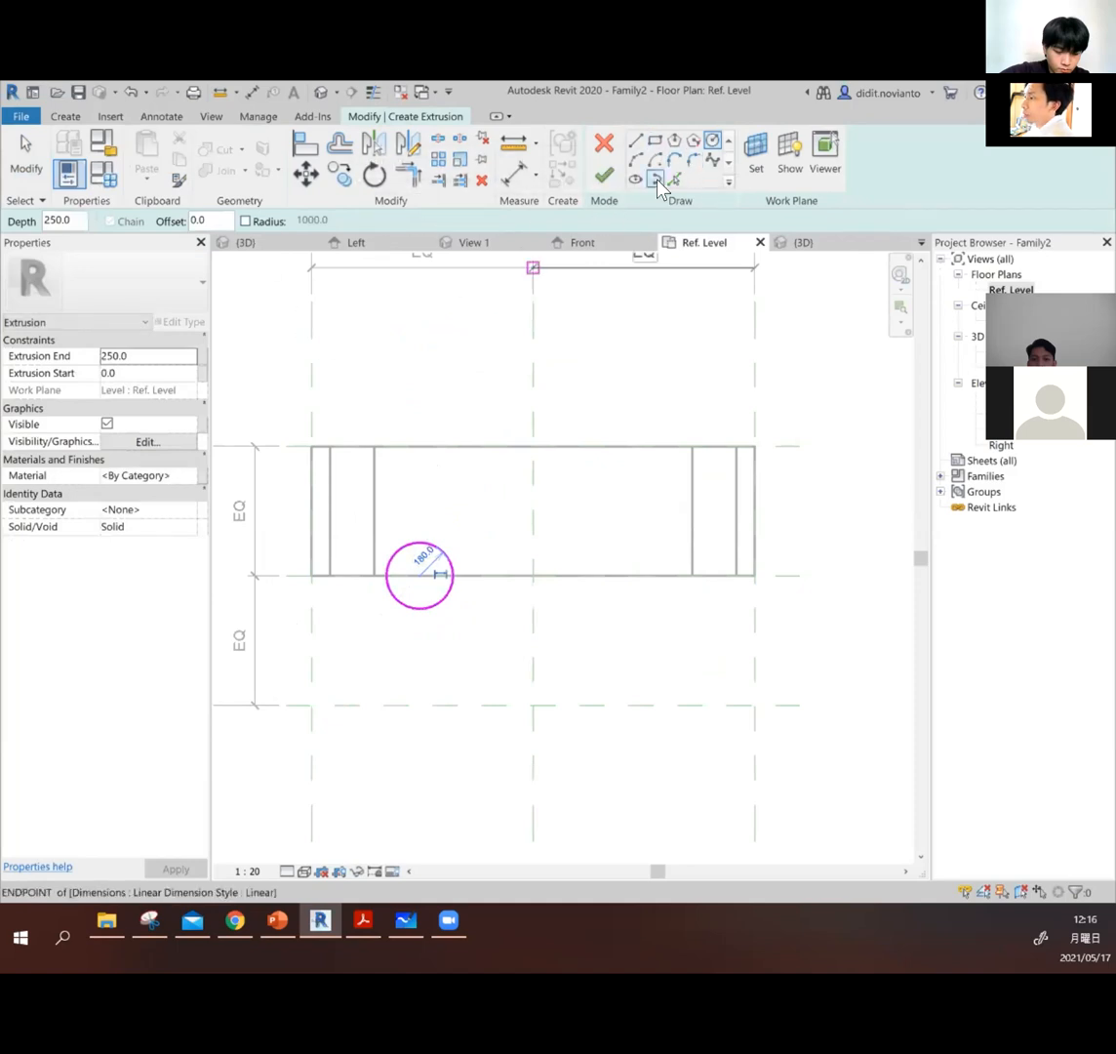
left_click(605, 174)
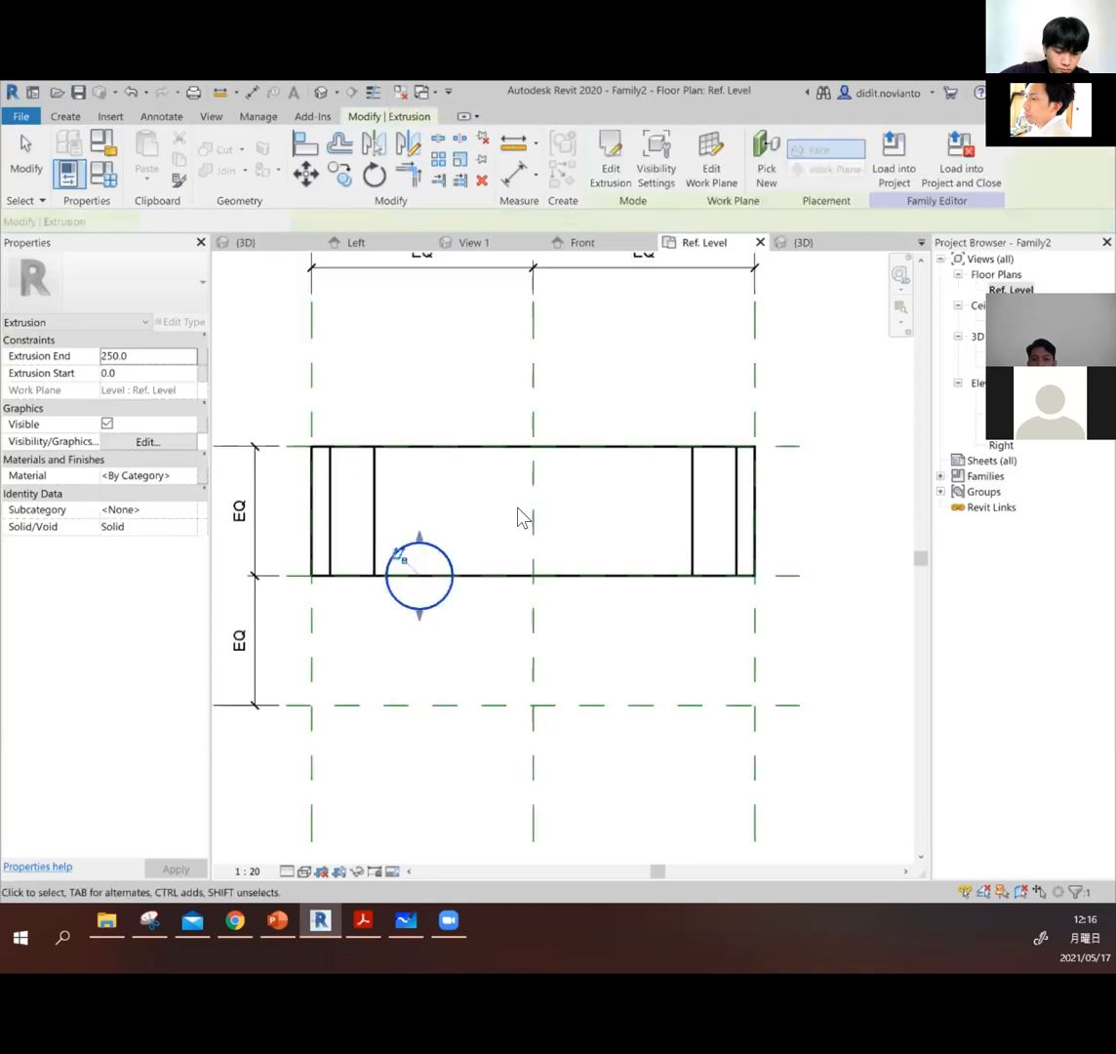
Step: In the family's 3D view, stretch the cylinder's top face above the box to a height of about 828 mm
left_click(322, 92)
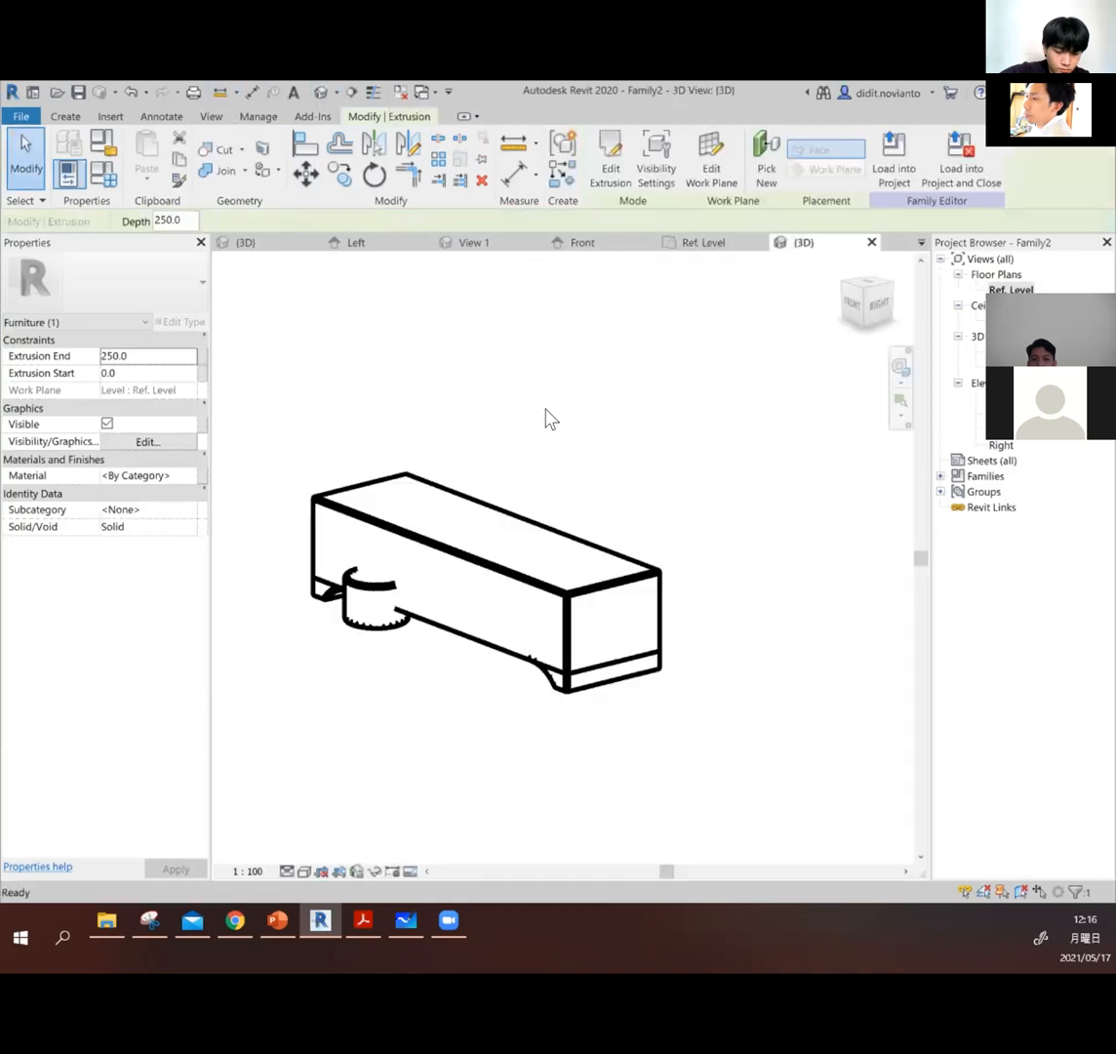
key("Escape")
left_click(386, 574)
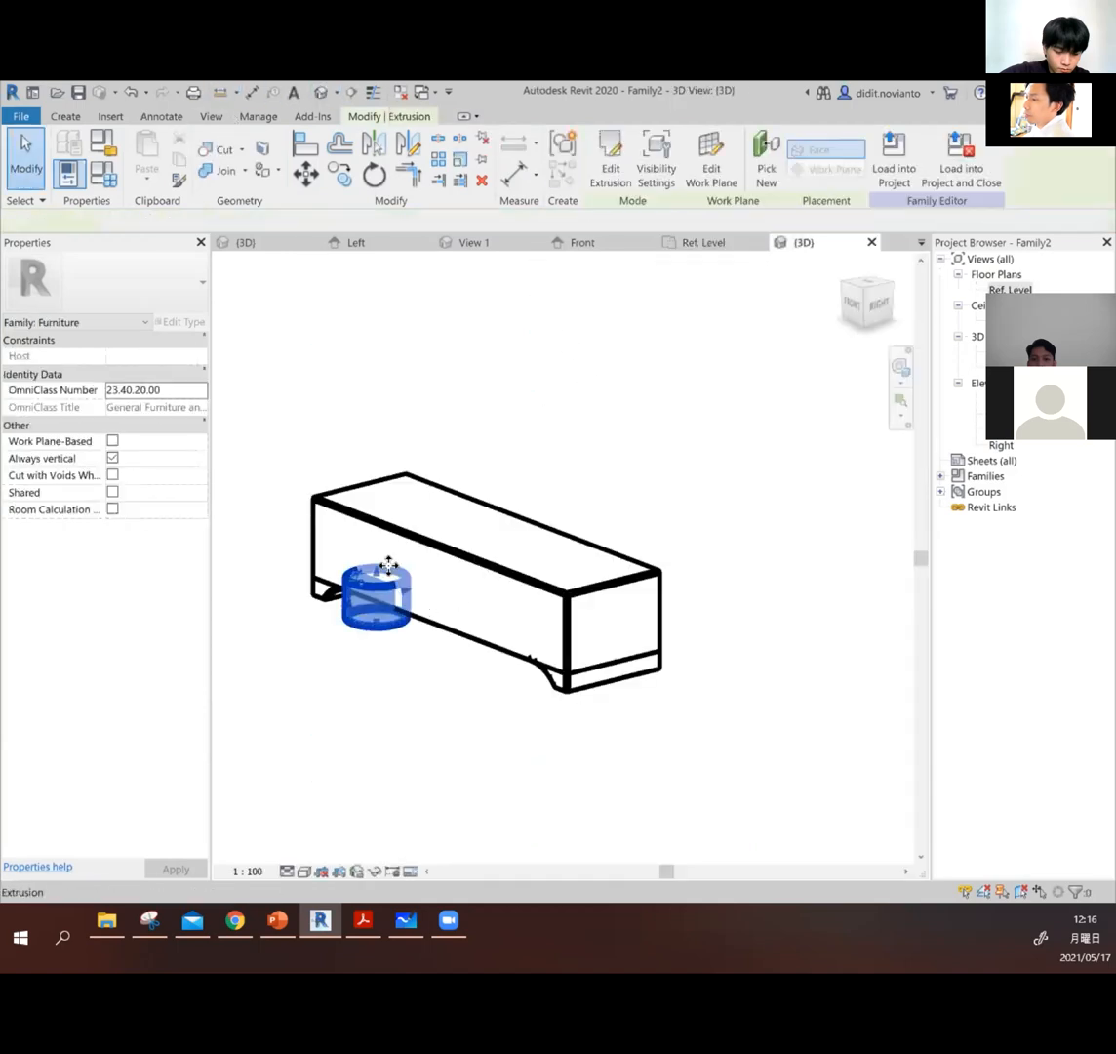
left_click_drag(386, 574, 451, 515)
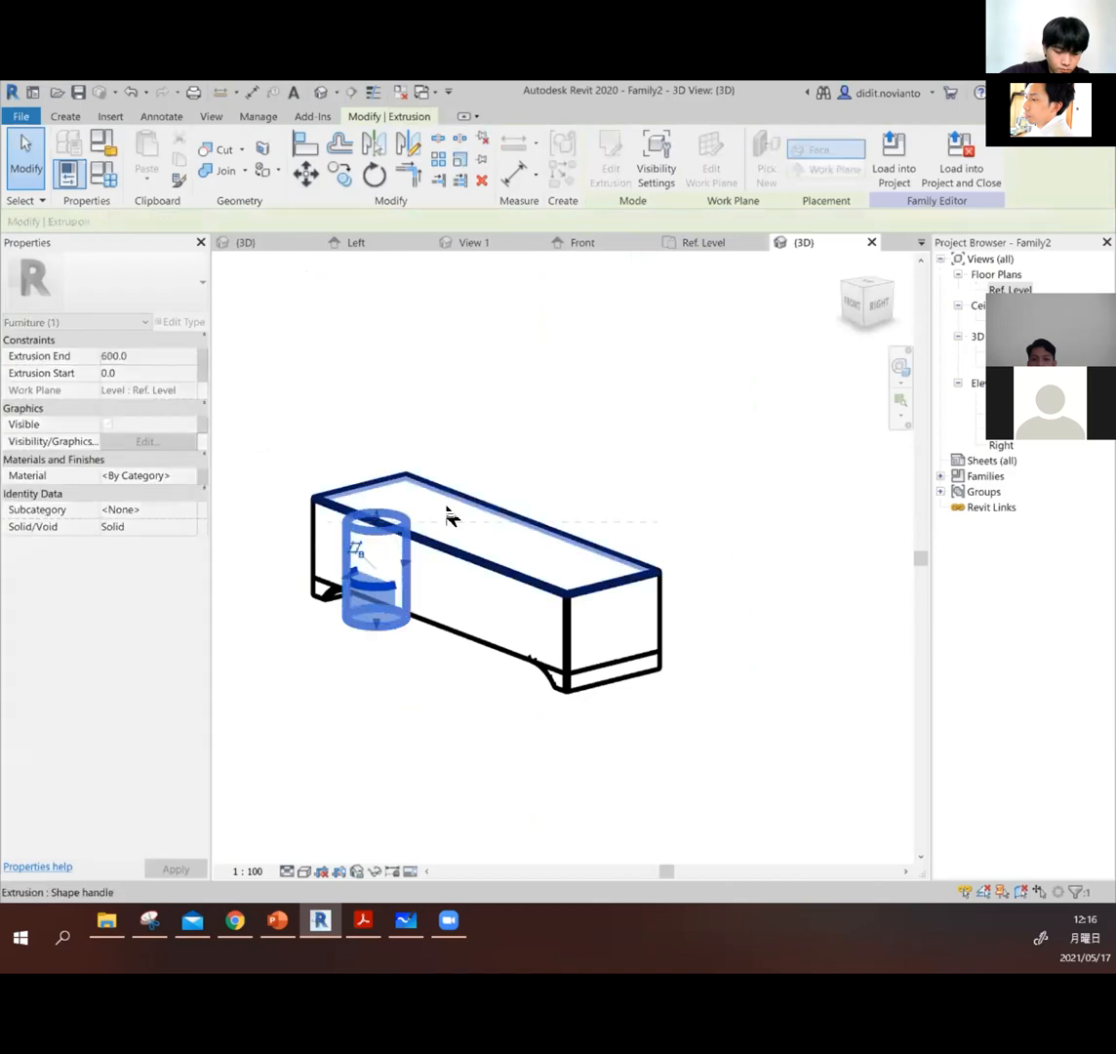
left_click_drag(379, 518, 365, 478)
left_click(593, 431)
Step: Move the cylinder out of the box to stand in front of its left end
left_click(394, 626)
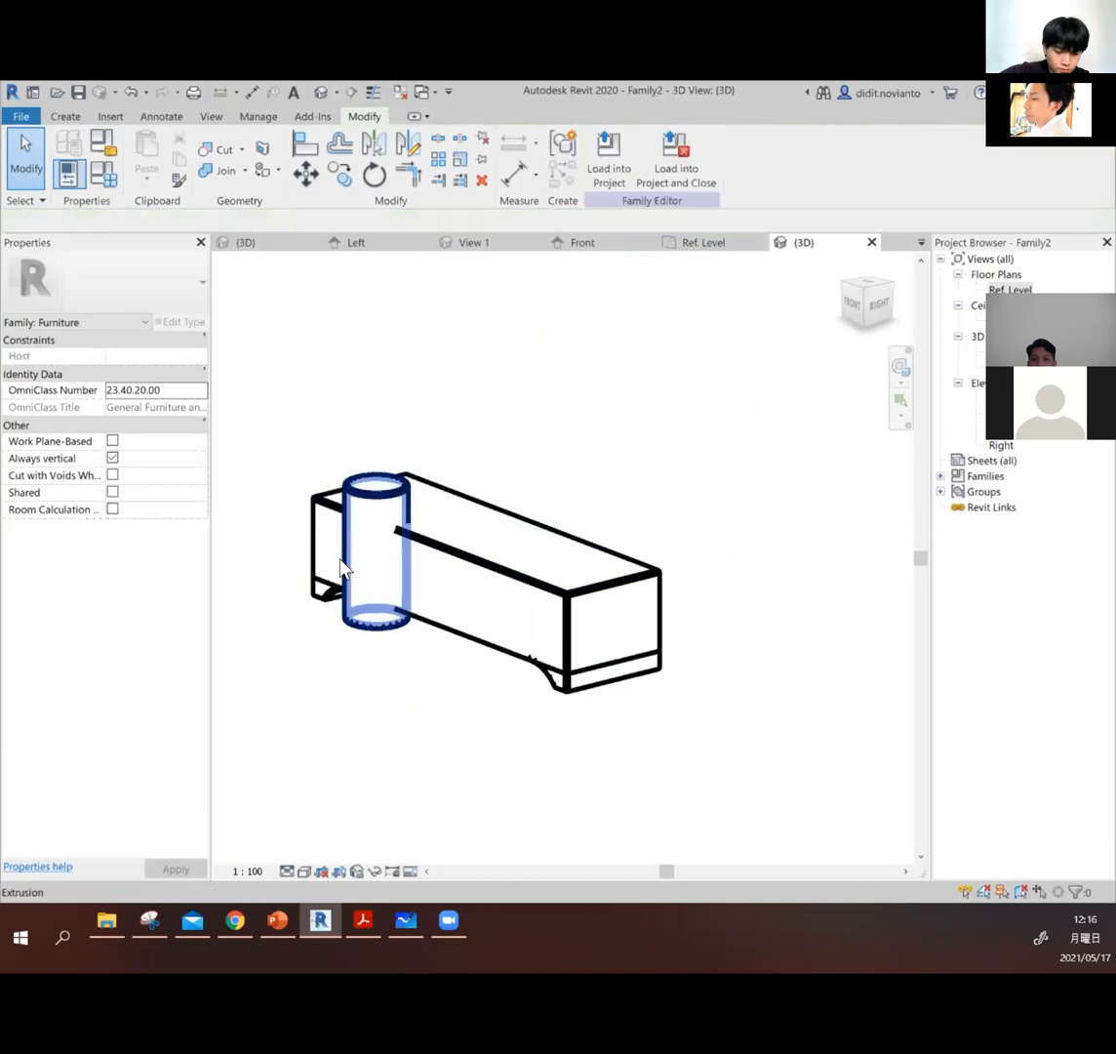
left_click(381, 564)
left_click_drag(366, 548, 293, 560)
left_click(645, 390)
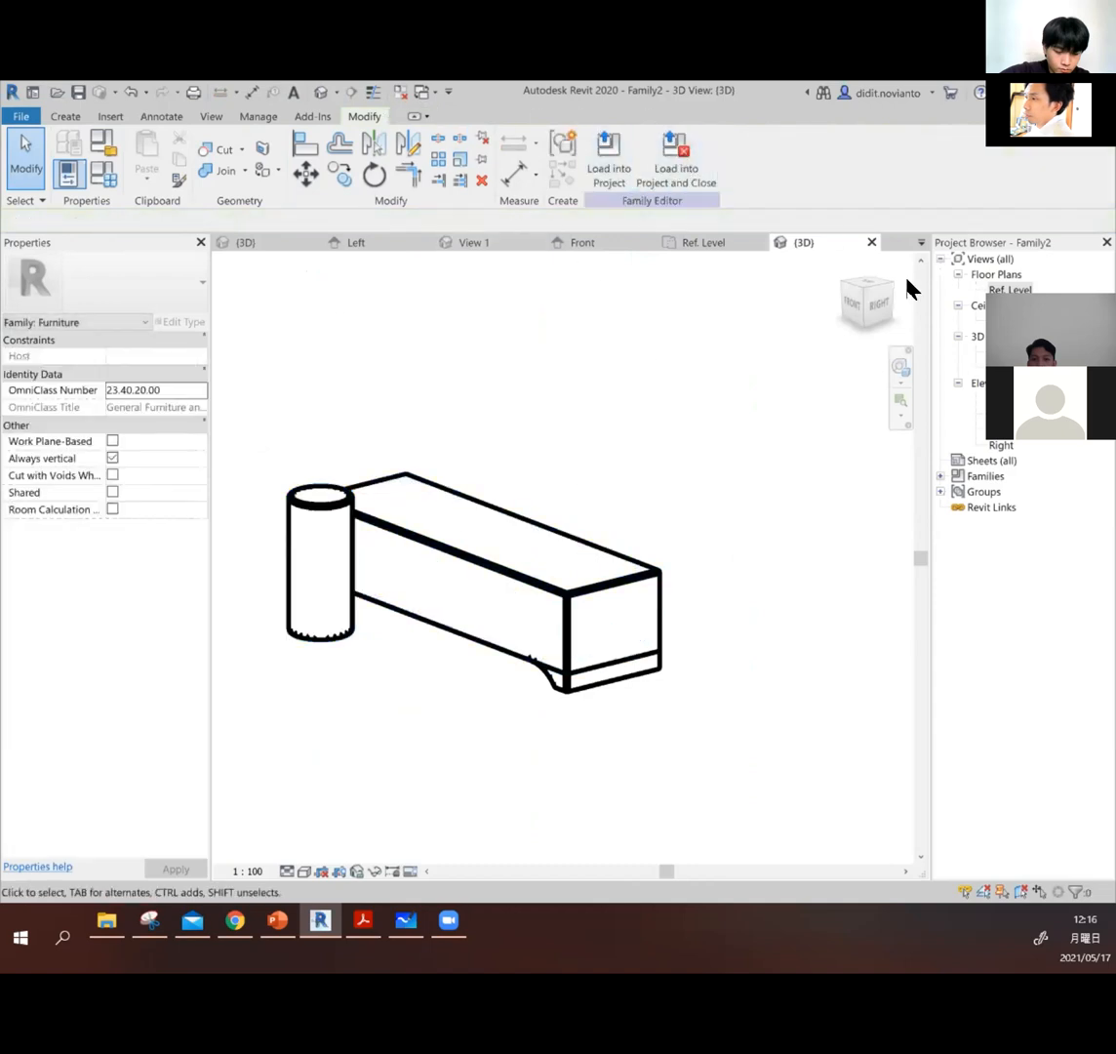
Step: In the Ref. Level plan, move the cylinder left until it sits just inside the left reference plane, between the centre and front planes
double_click(1011, 290)
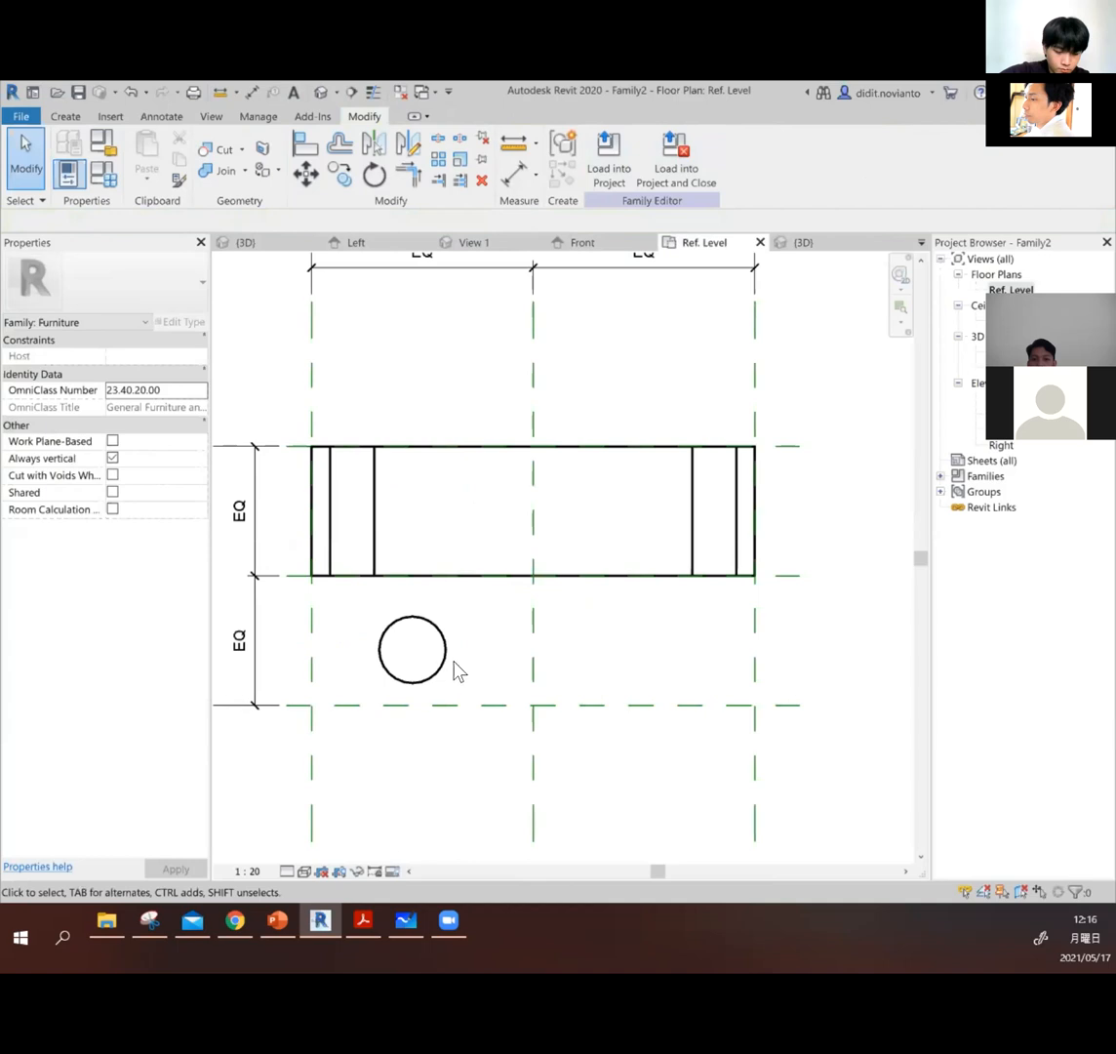
left_click(440, 649)
left_click(453, 649)
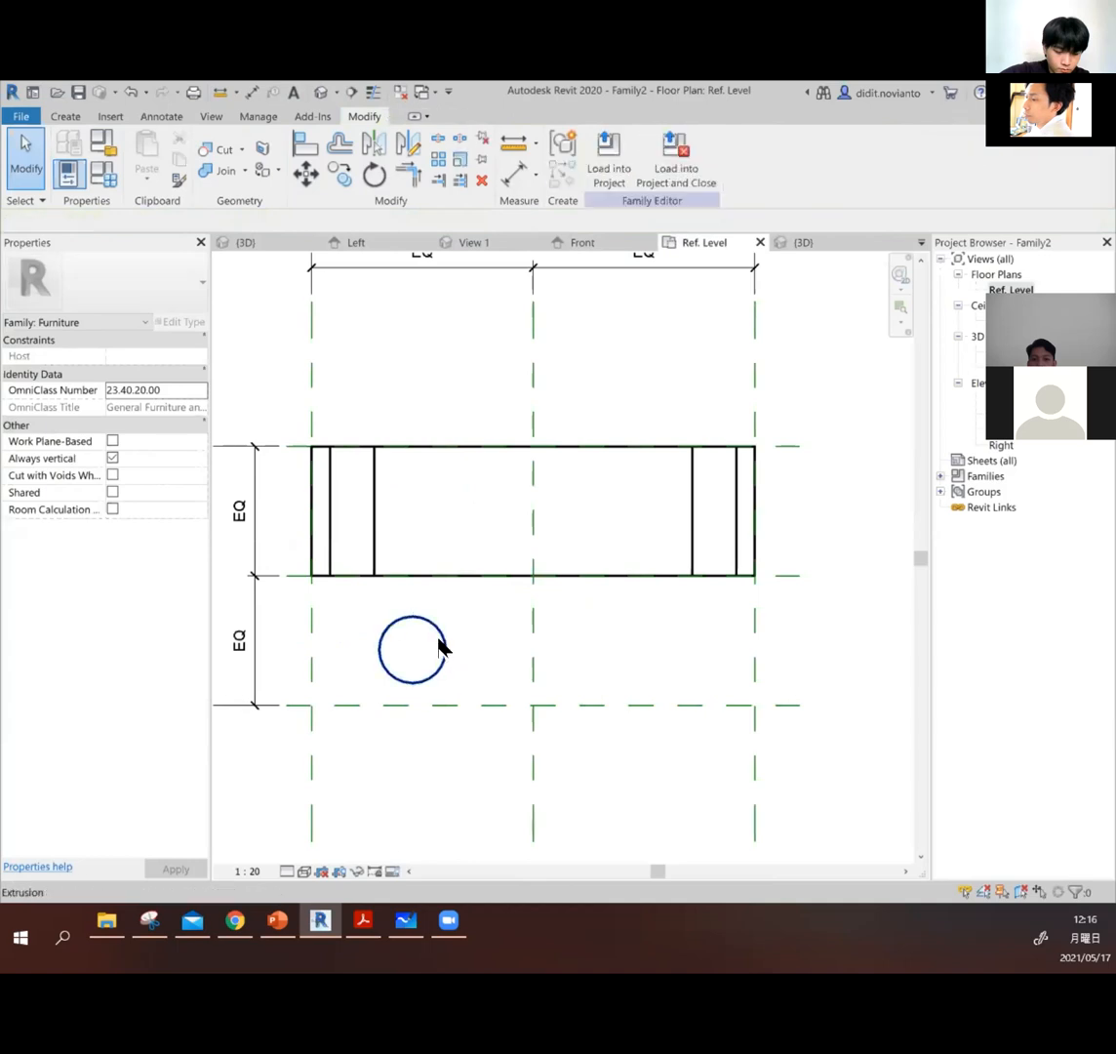
left_click(439, 649)
left_click_drag(438, 646, 379, 650)
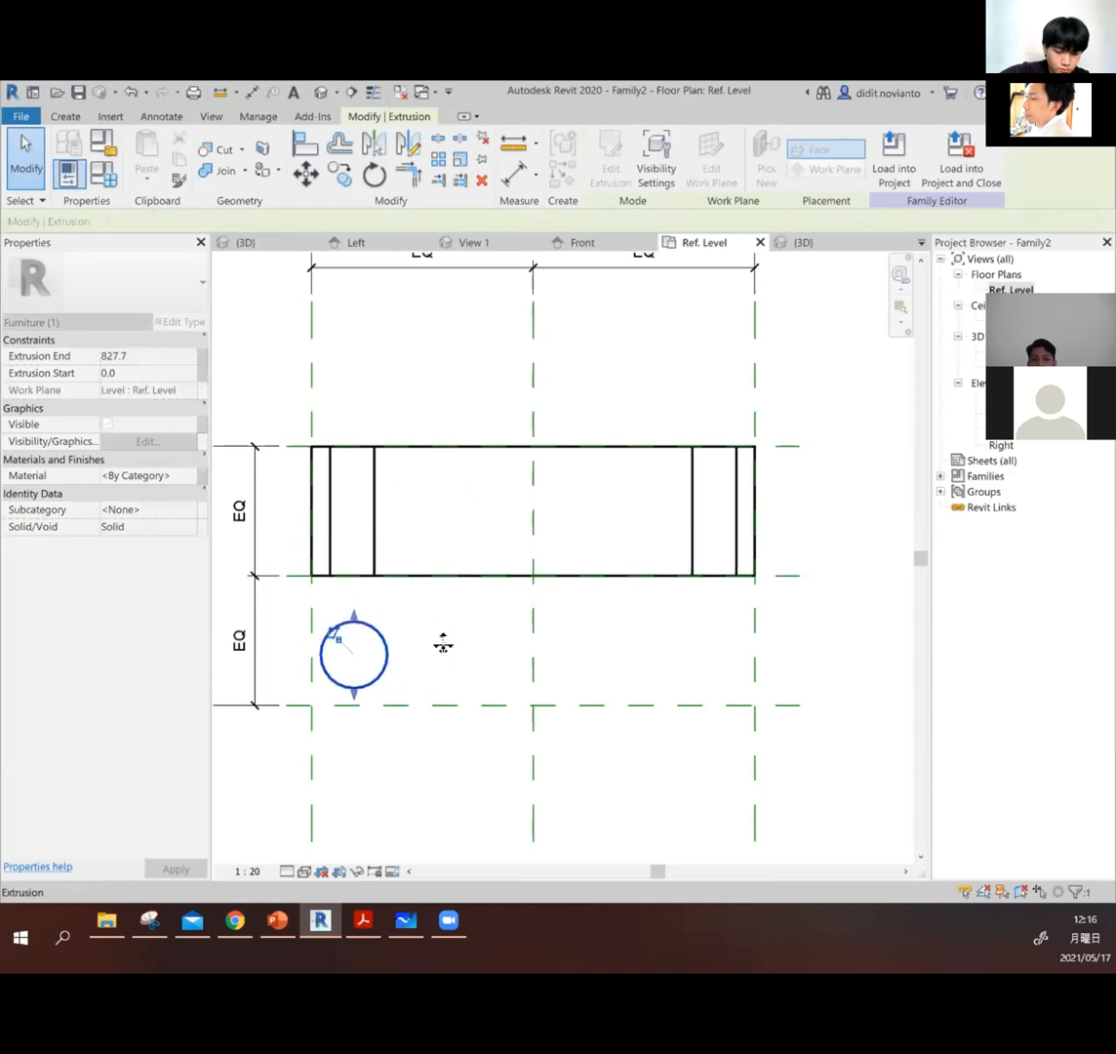
left_click(467, 652)
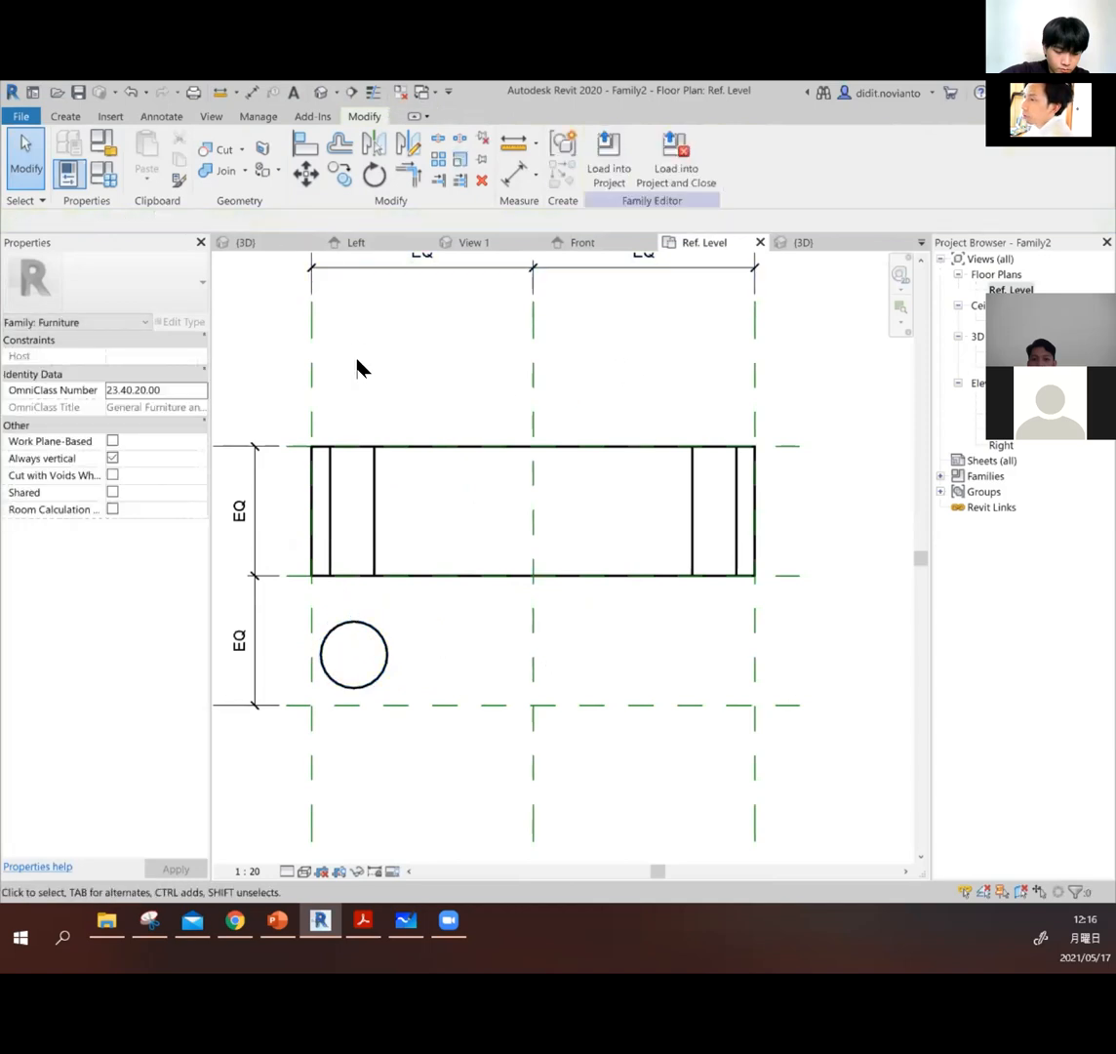
Step: In the Left elevation, sketch an L-shaped profile about 340 by 640 mm hooking over the box's upper rear corner and finish the extrusion at 250 mm depth
left_click(70, 121)
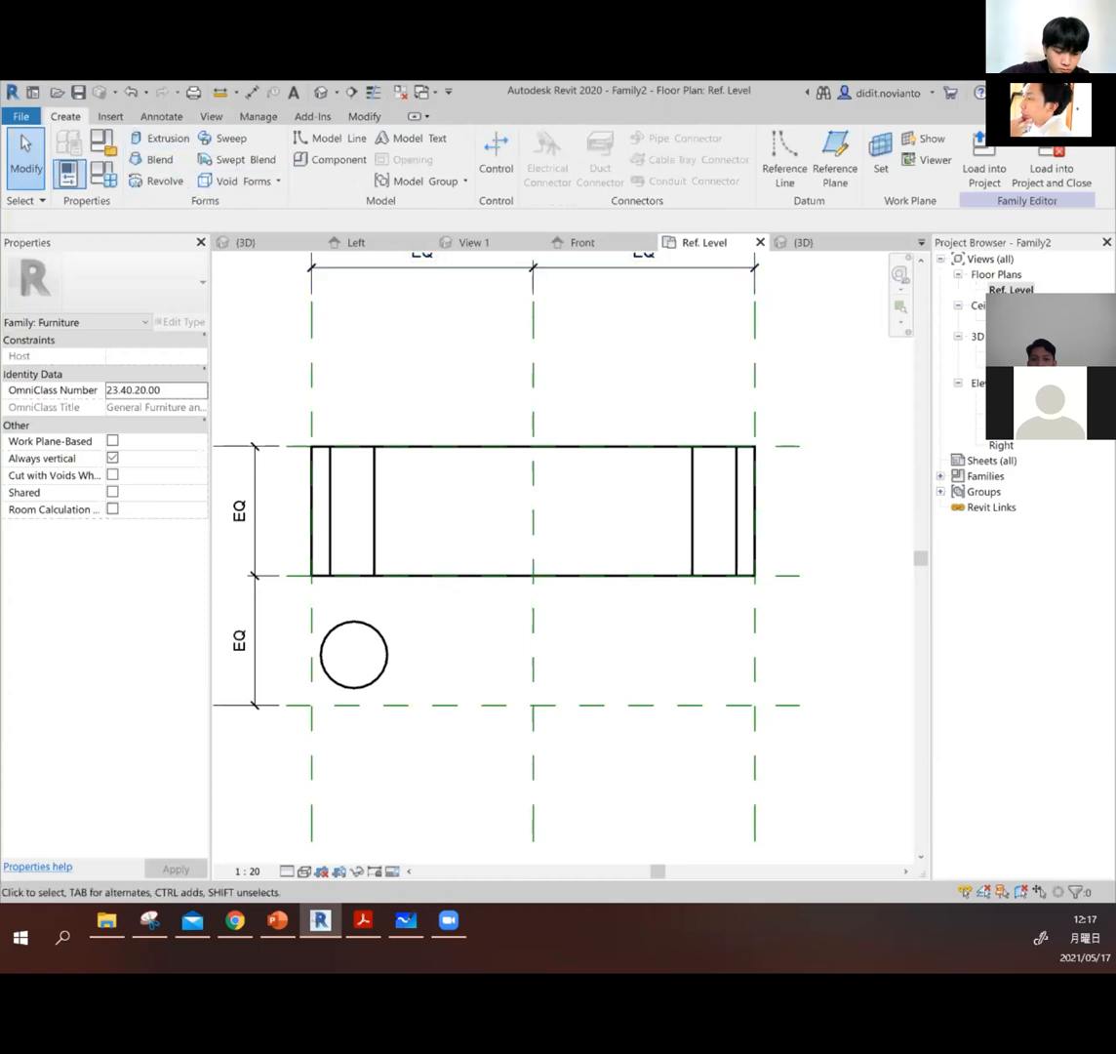
double_click(1005, 432)
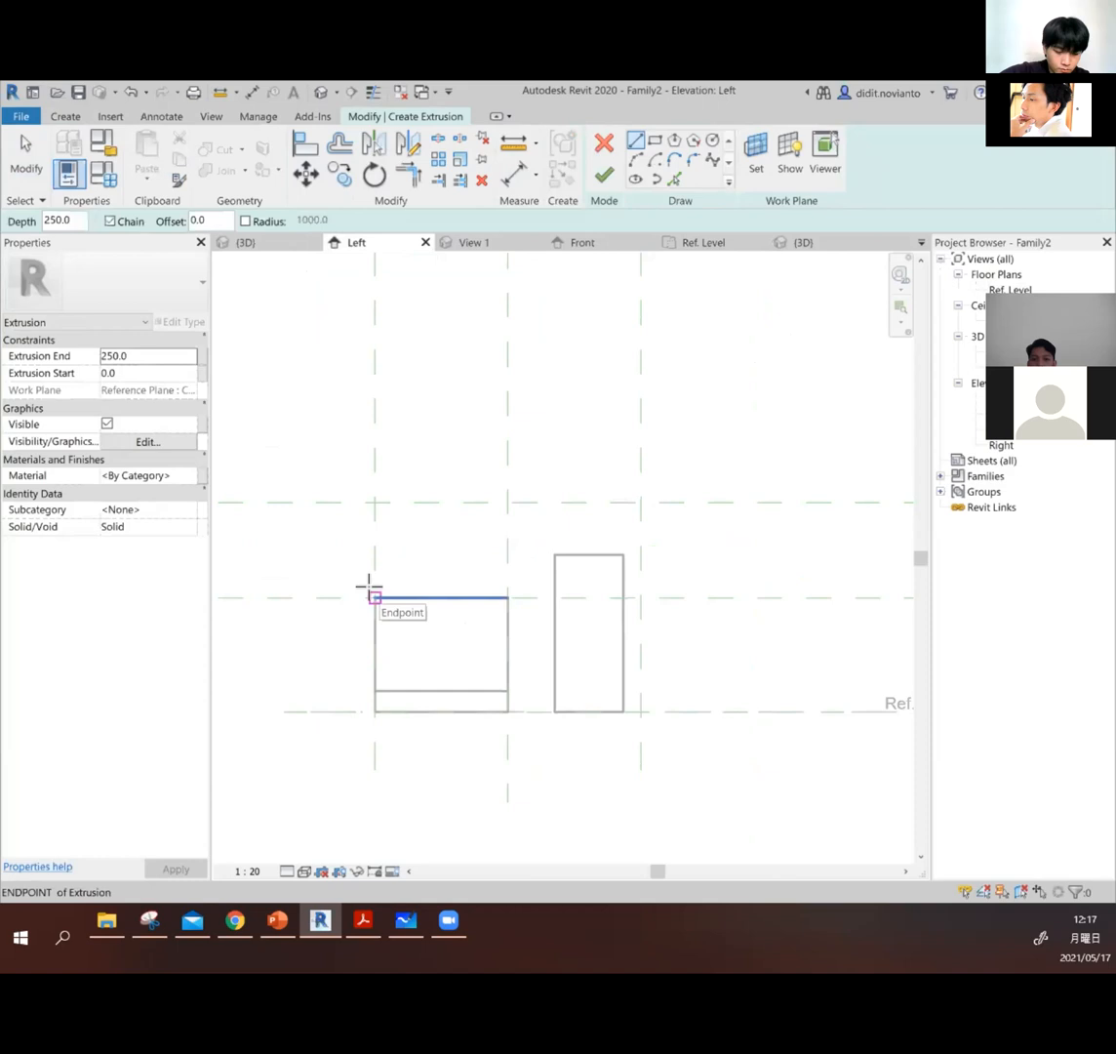
left_click(401, 598)
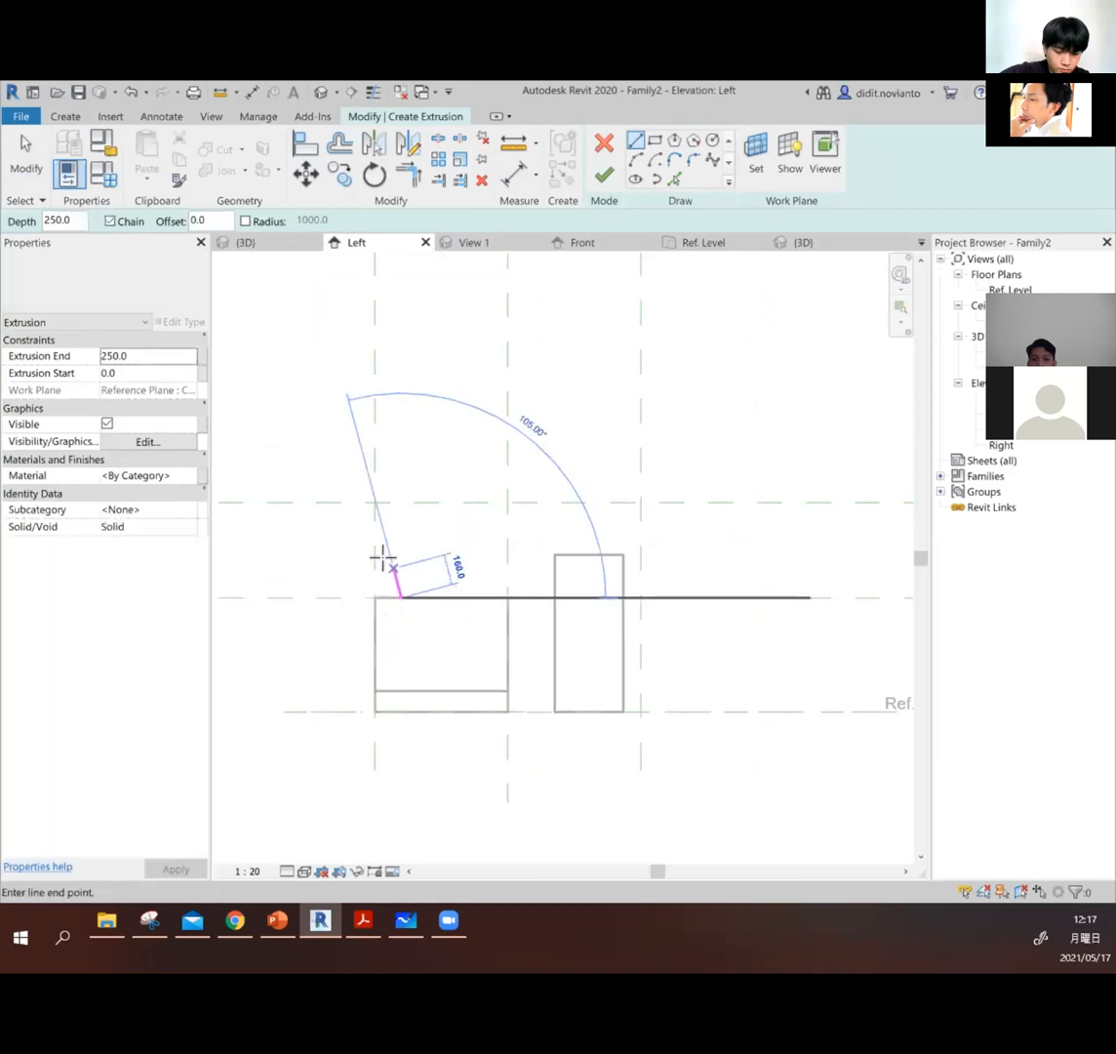
left_click(400, 564)
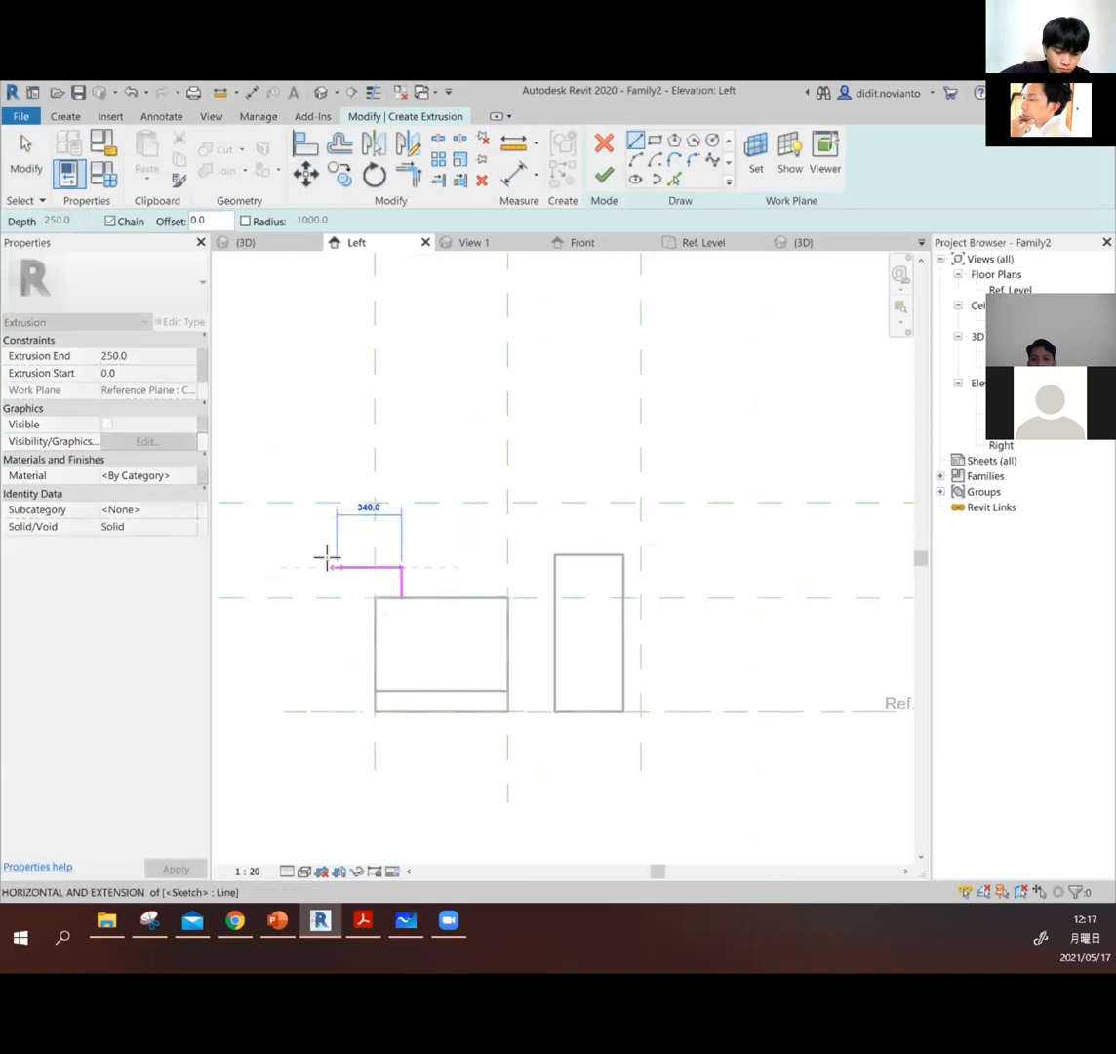
left_click(334, 564)
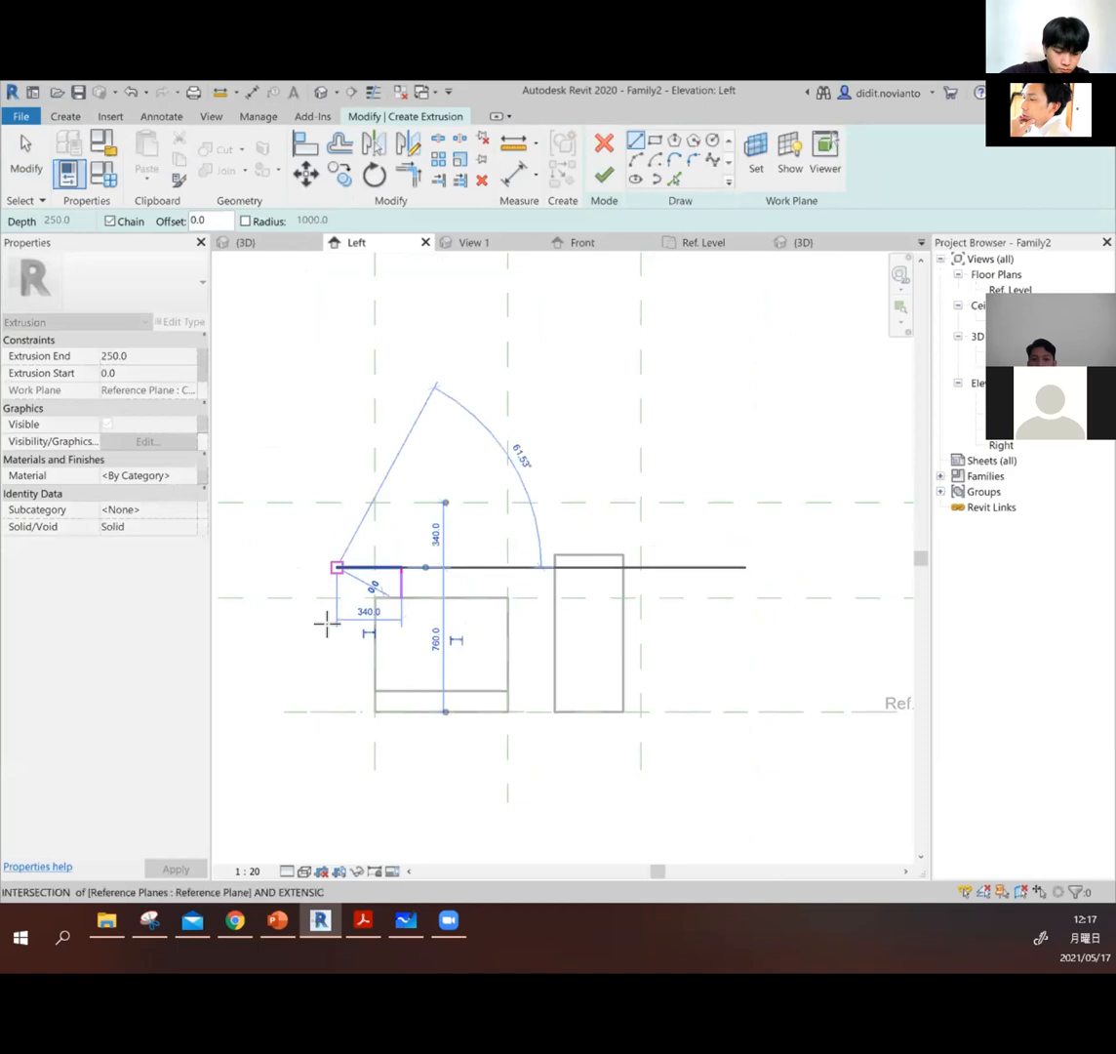
left_click(332, 688)
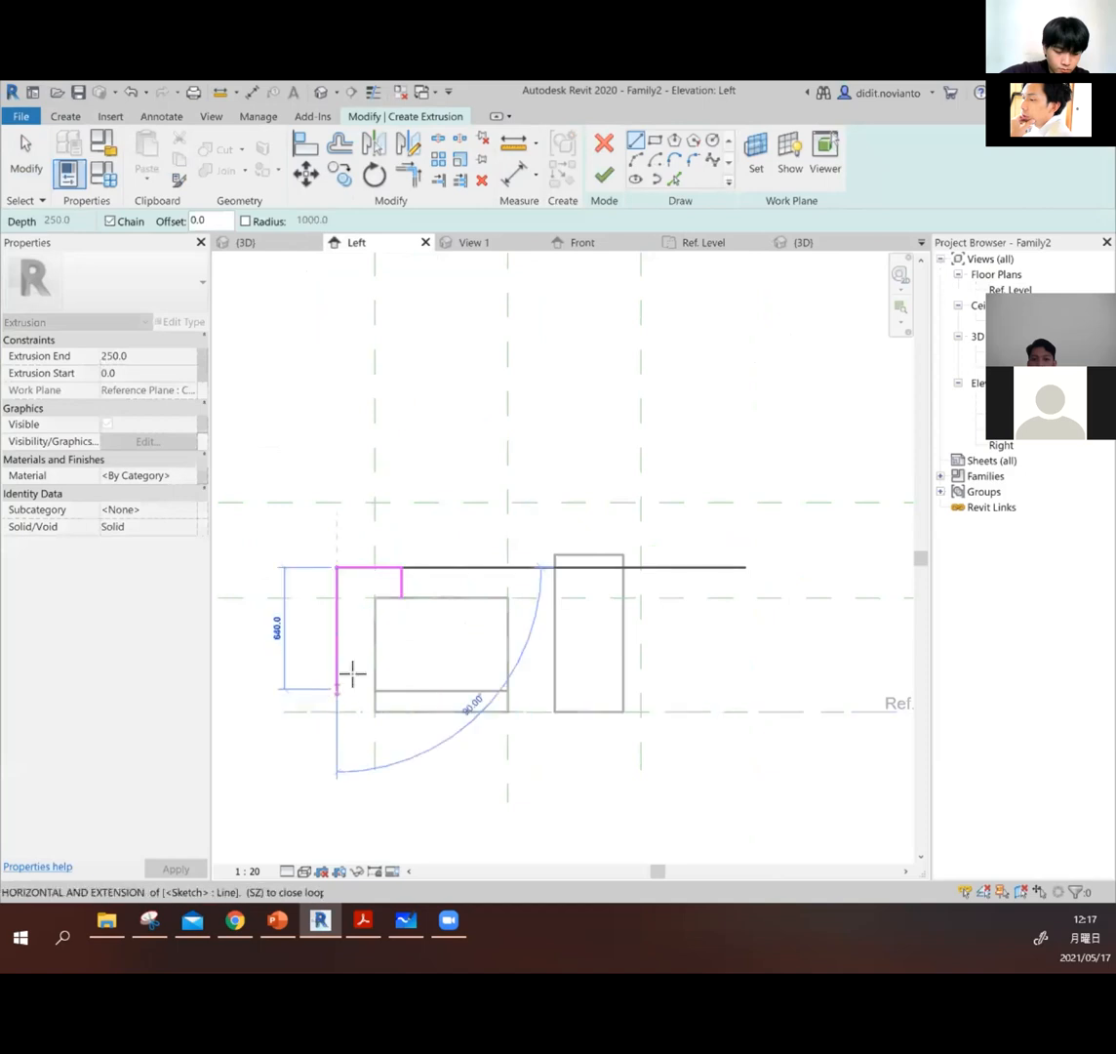
left_click(365, 611)
left_click(380, 589)
left_click(399, 591)
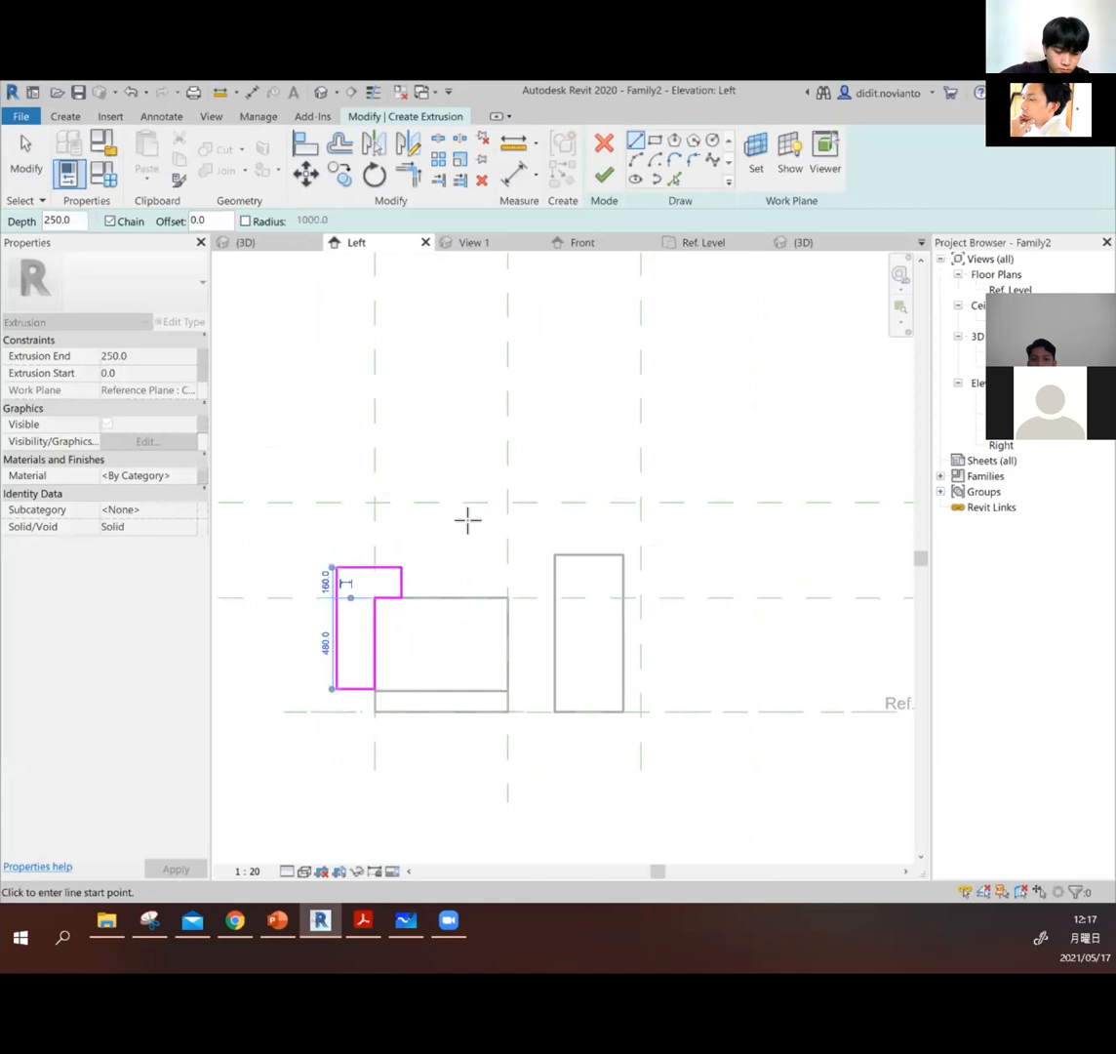
left_click(602, 177)
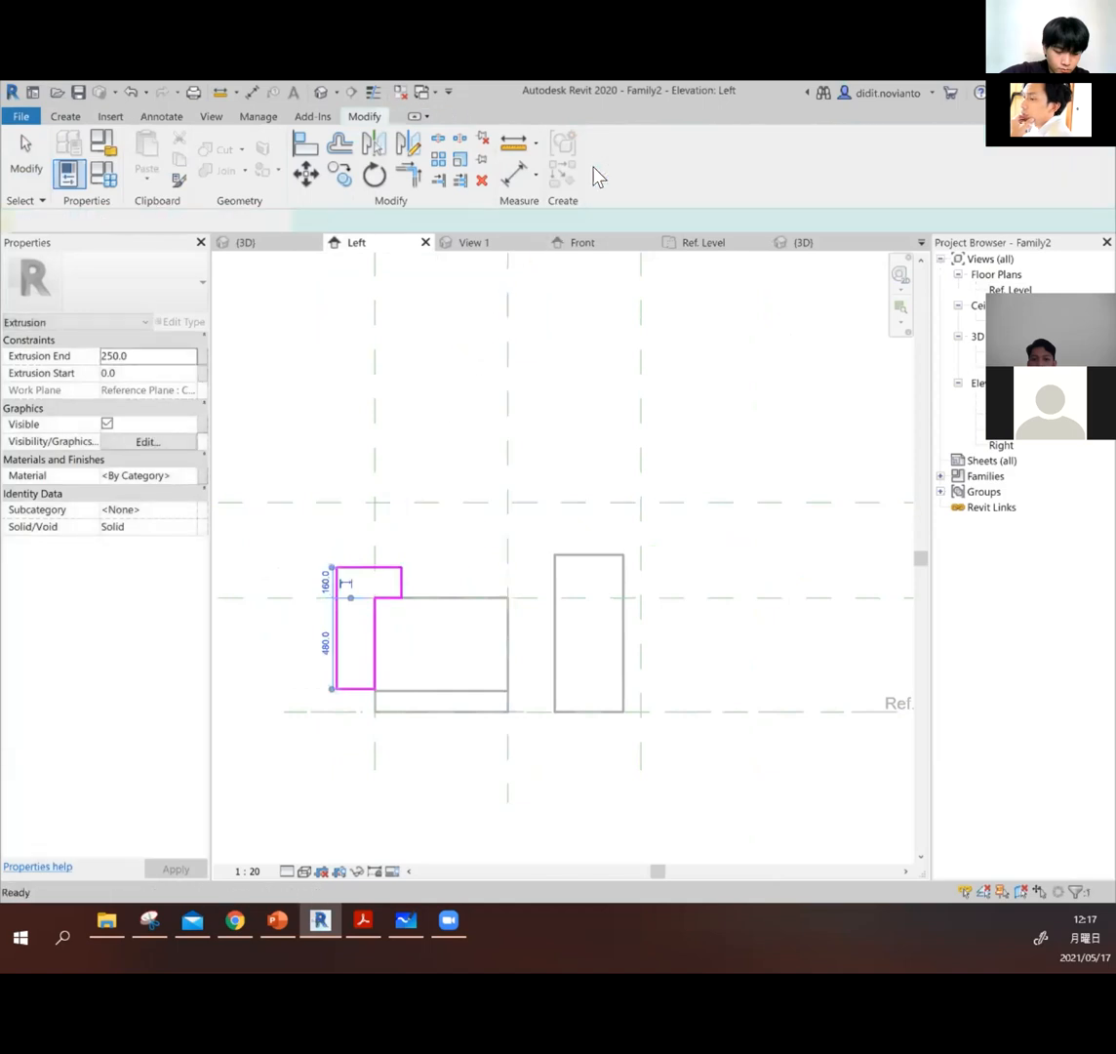
Step: In the 3D view, stretch the L-shaped extrusion towards the box's right end to an extrusion end of about 979 mm
scroll(520, 497, "down", 2)
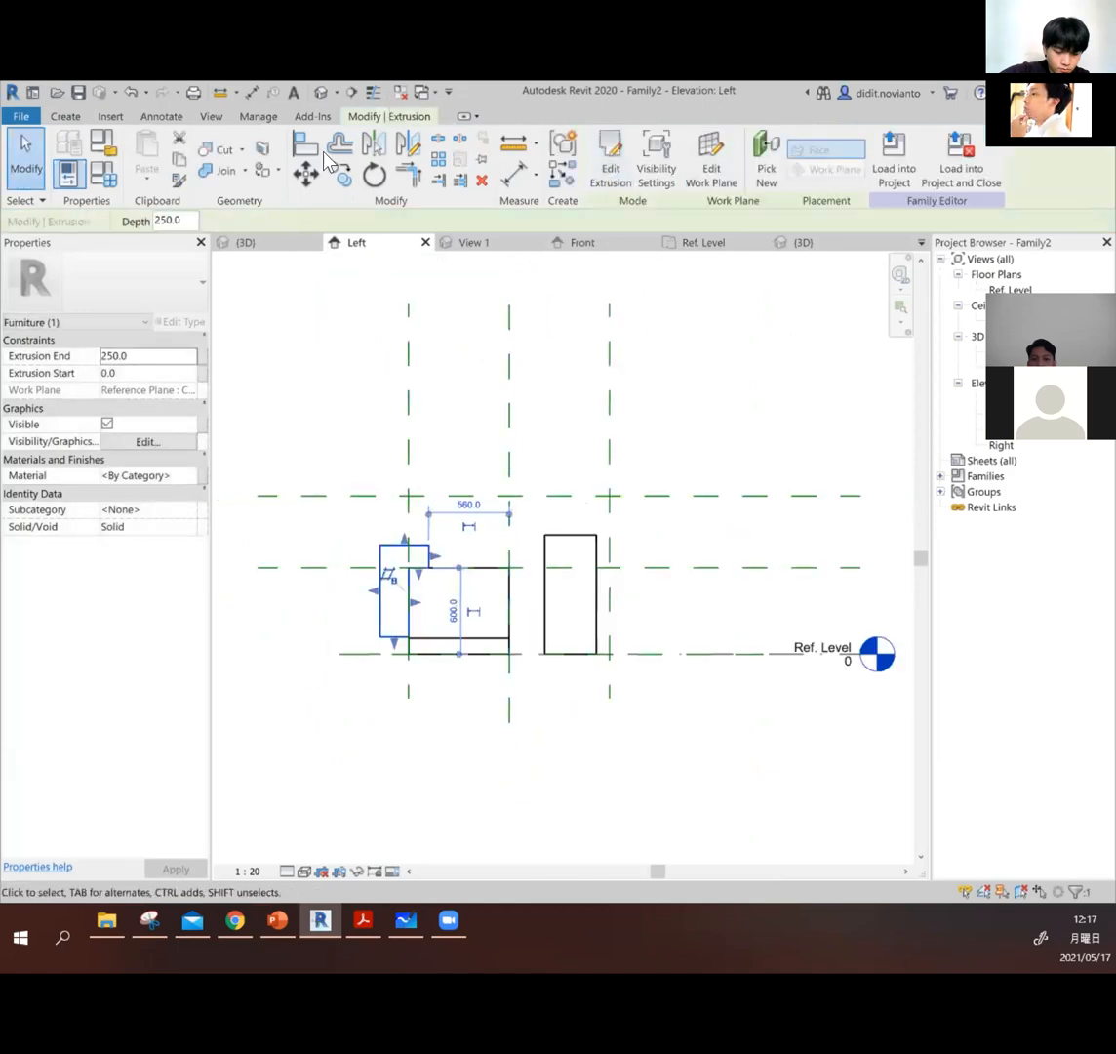
left_click(317, 93)
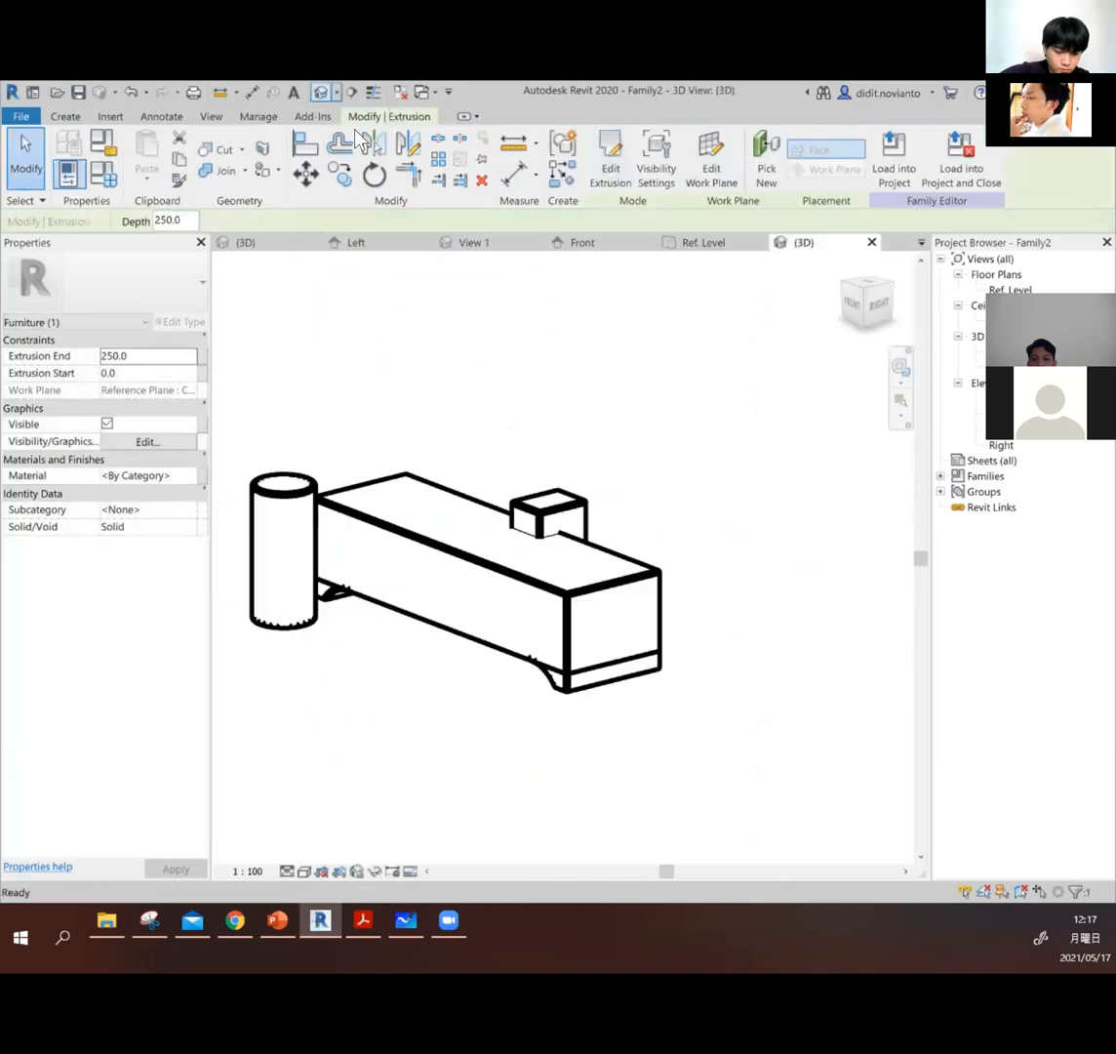
left_click(590, 516)
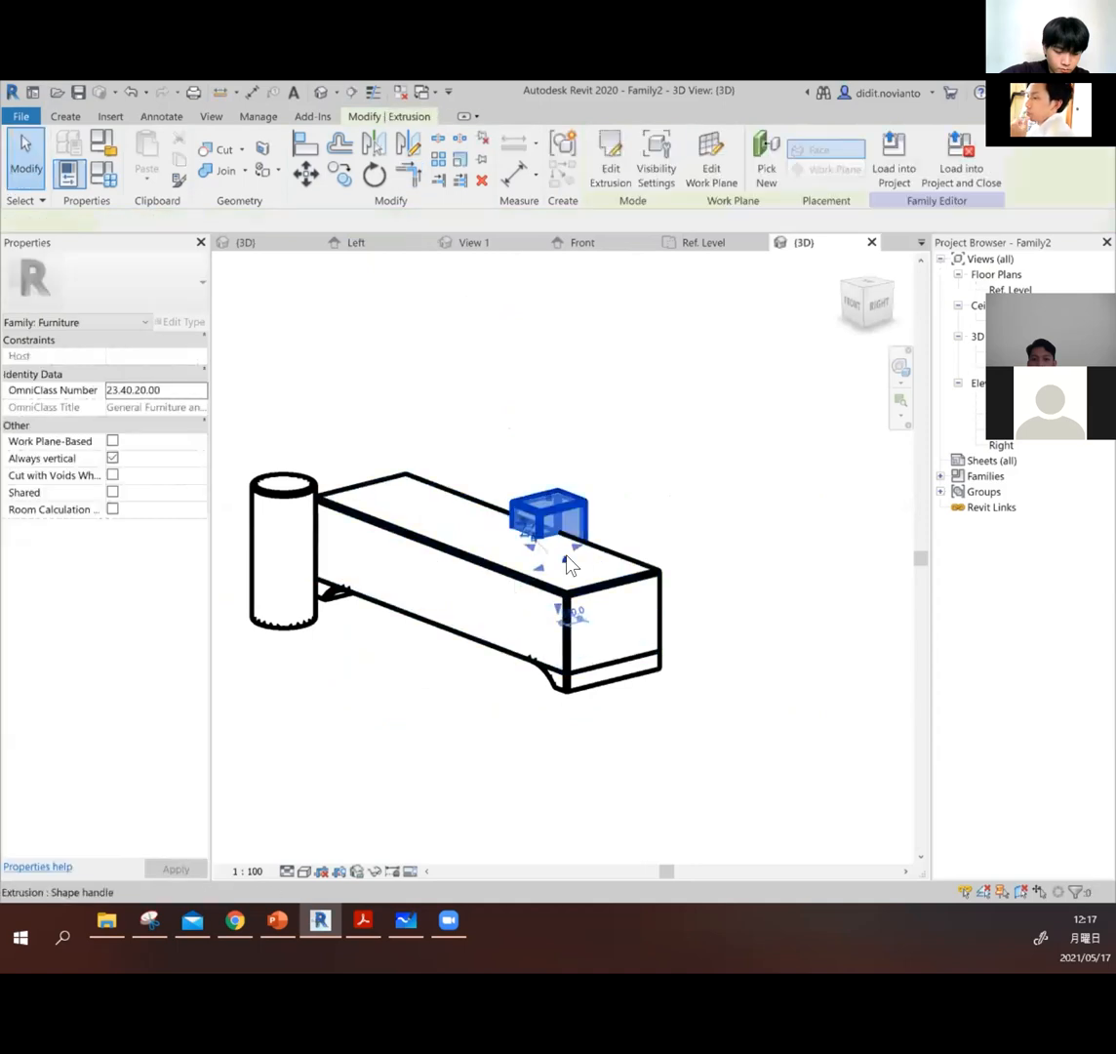
left_click_drag(579, 568, 652, 644)
left_click(755, 539)
Step: Stretch the L-shaped extrusion's other end towards the box's left end to an extrusion start of about -302 mm
scroll(441, 600, "down", 2)
middle_click_drag(436, 598, 498, 697, "shift")
scroll(493, 700, "up", 3)
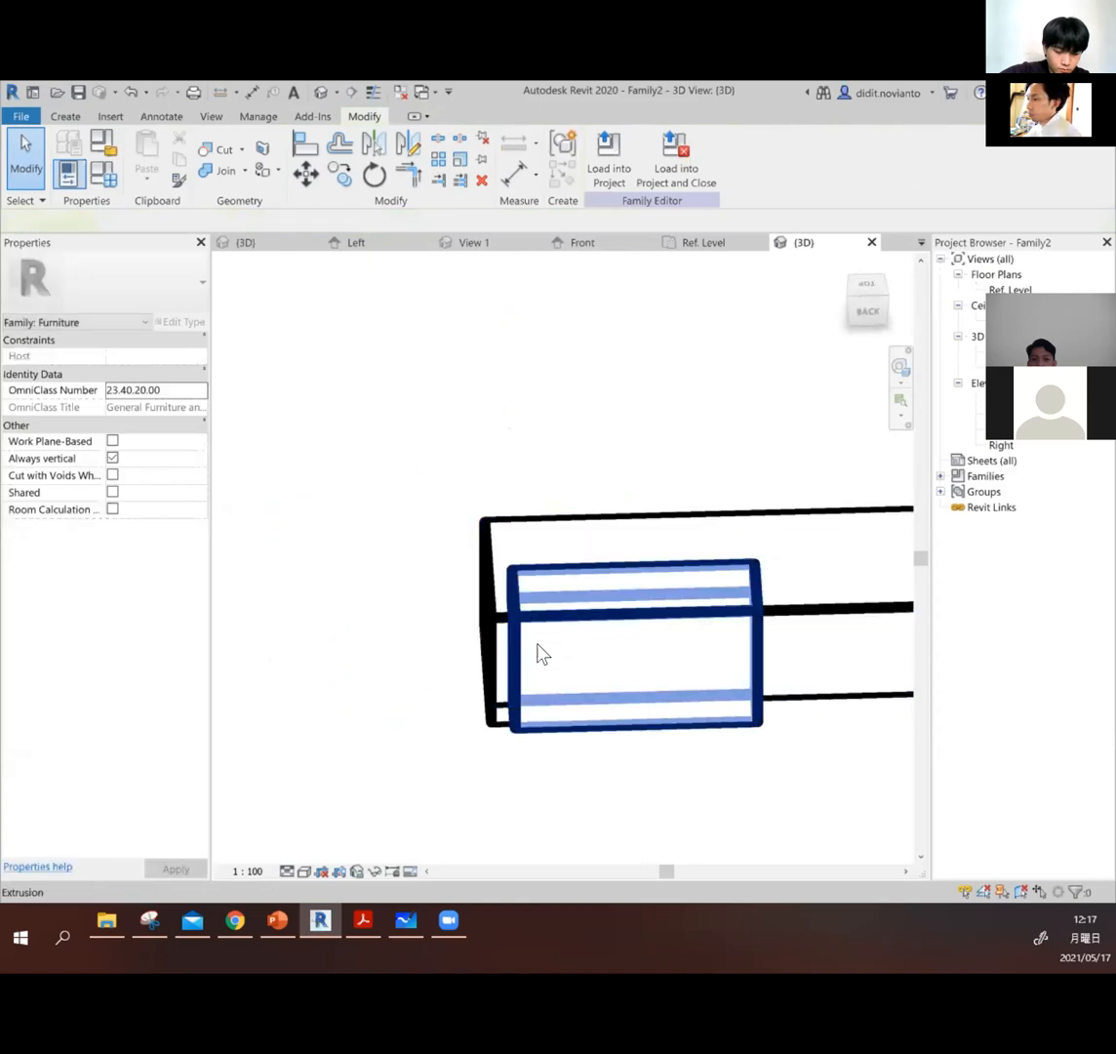
left_click(509, 661)
left_click_drag(509, 661, 520, 705)
scroll(520, 704, "down", 2)
middle_click_drag(521, 704, 621, 710, "shift")
left_click_drag(620, 706, 713, 707)
left_click(786, 645)
Step: Examine the model in 3D from several angles, checking how the L-shaped back piece, box and cylinder sit together
scroll(737, 698, "down", 2)
middle_click_drag(745, 694, 600, 738, "shift")
scroll(618, 762, "down", 2)
scroll(626, 755, "up", 3)
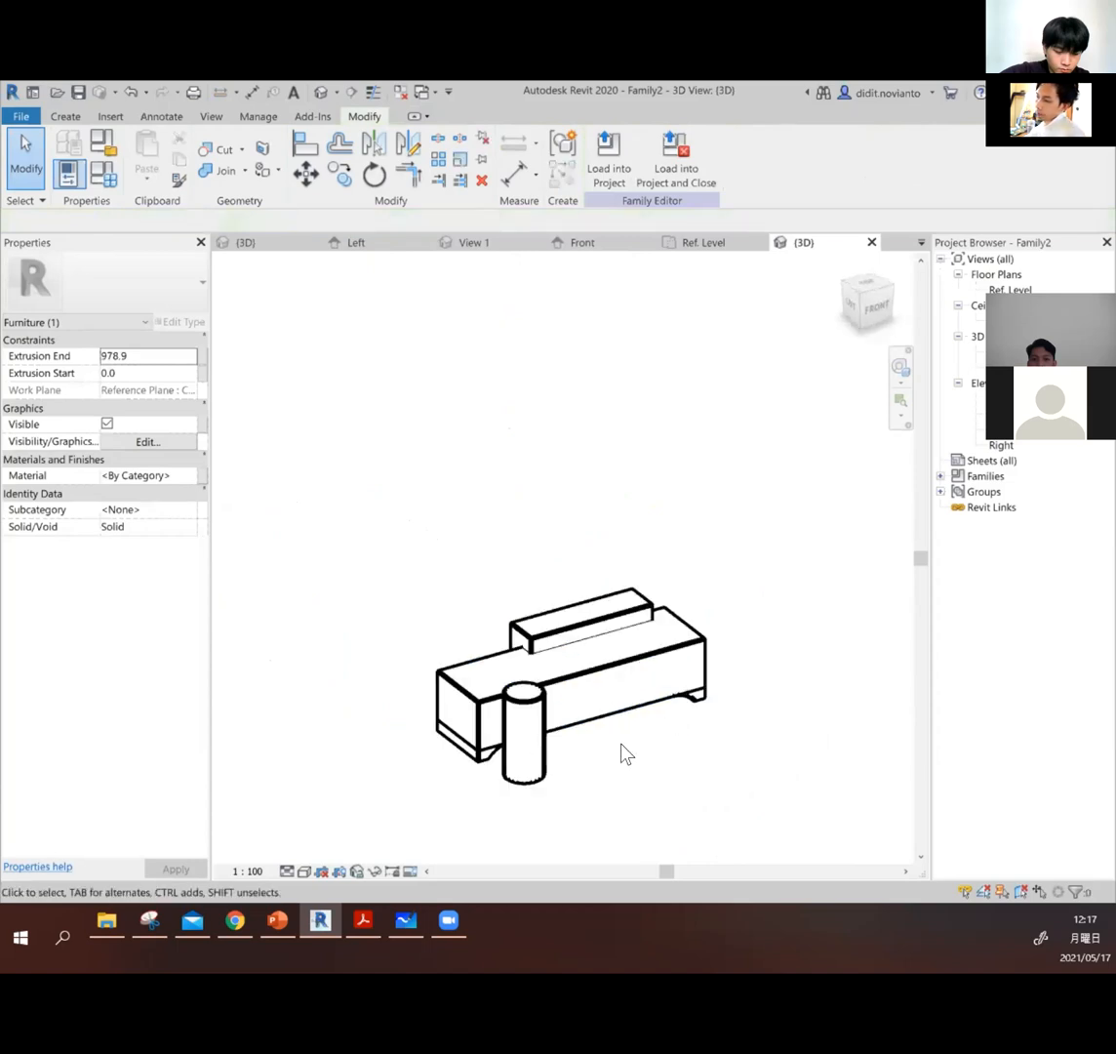
left_click(620, 742)
scroll(618, 738, "up", 1)
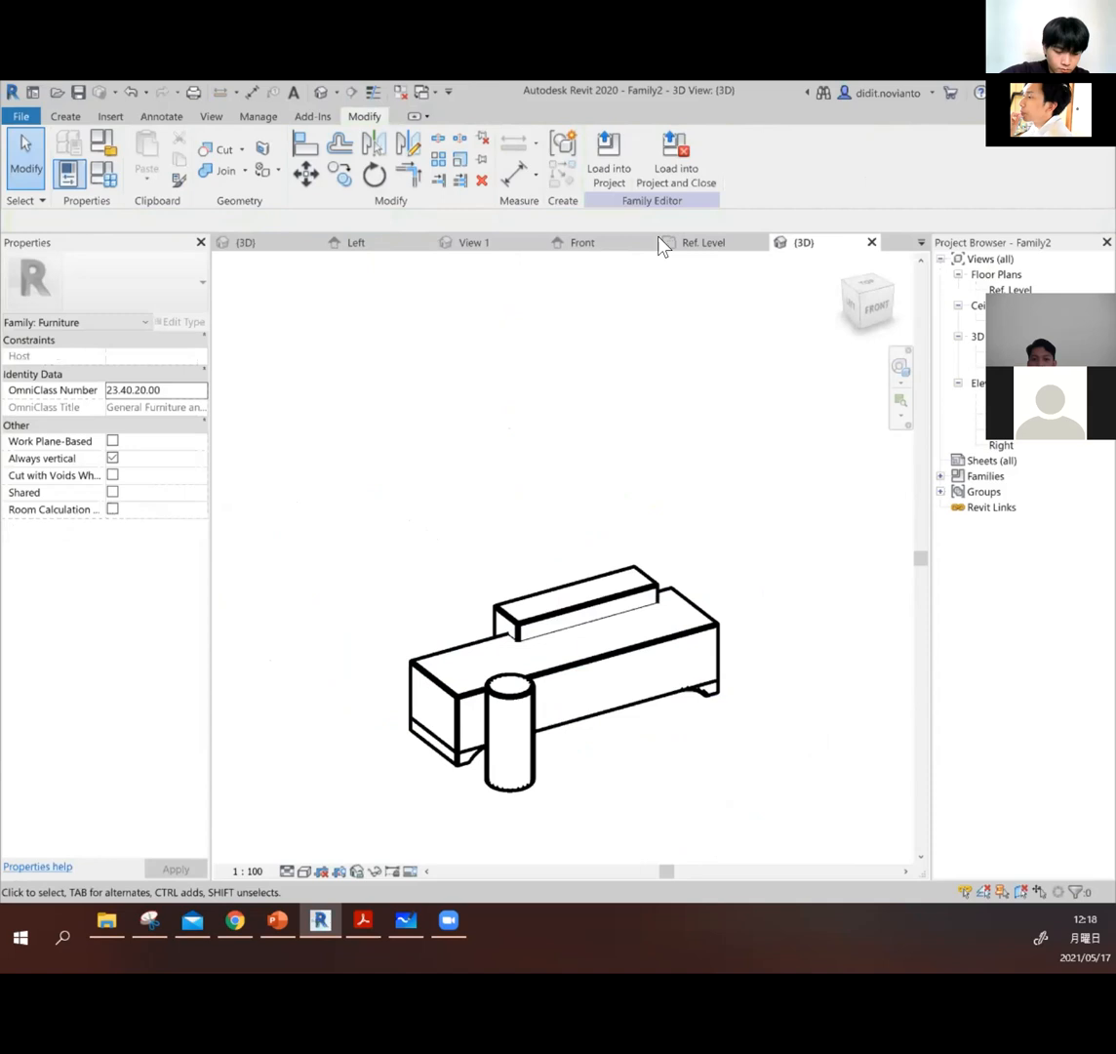
scroll(552, 754, "down", 2)
scroll(576, 757, "up", 5)
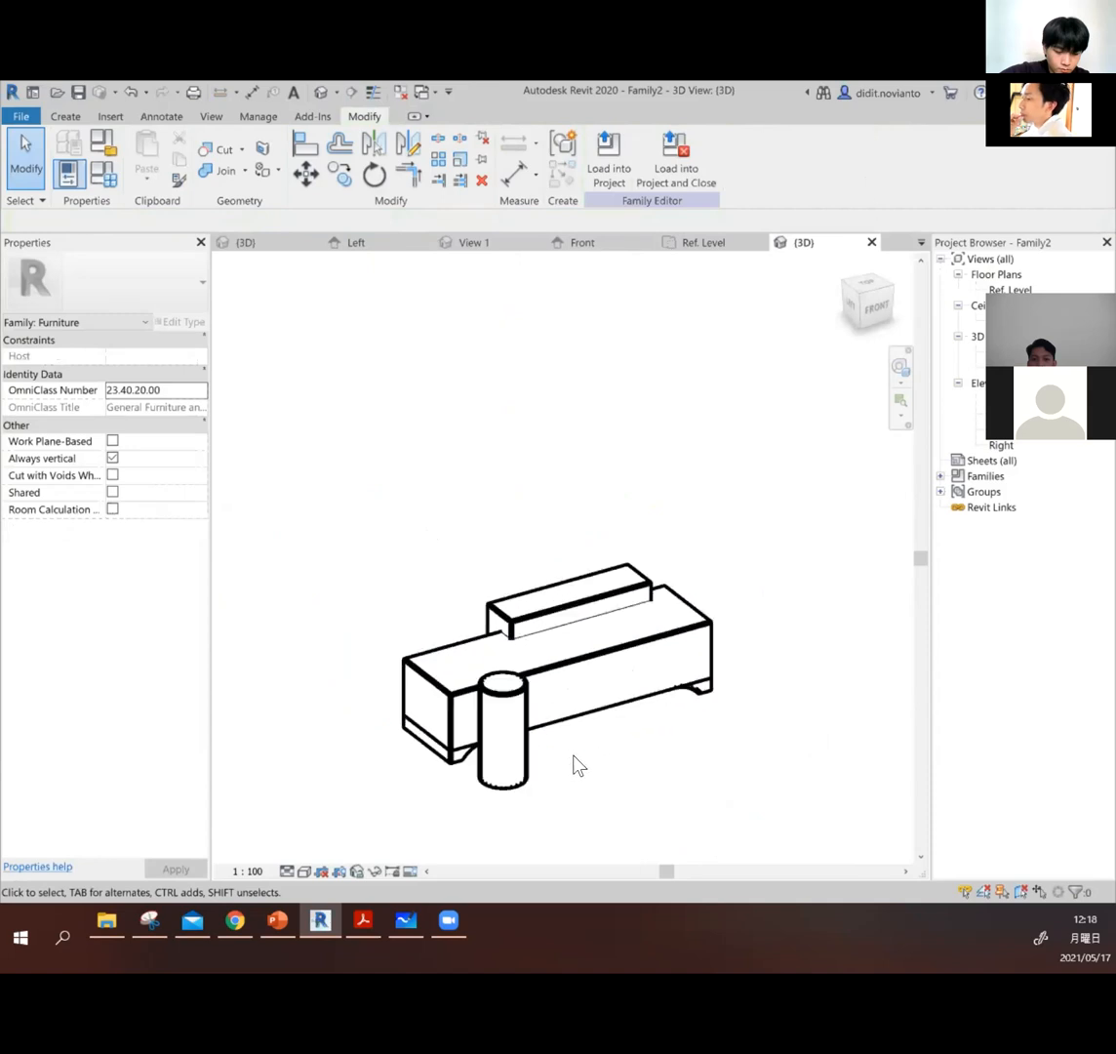
scroll(598, 672, "down", 2)
middle_click_drag(621, 672, 533, 669, "shift")
middle_click_drag(491, 578, 734, 607, "shift")
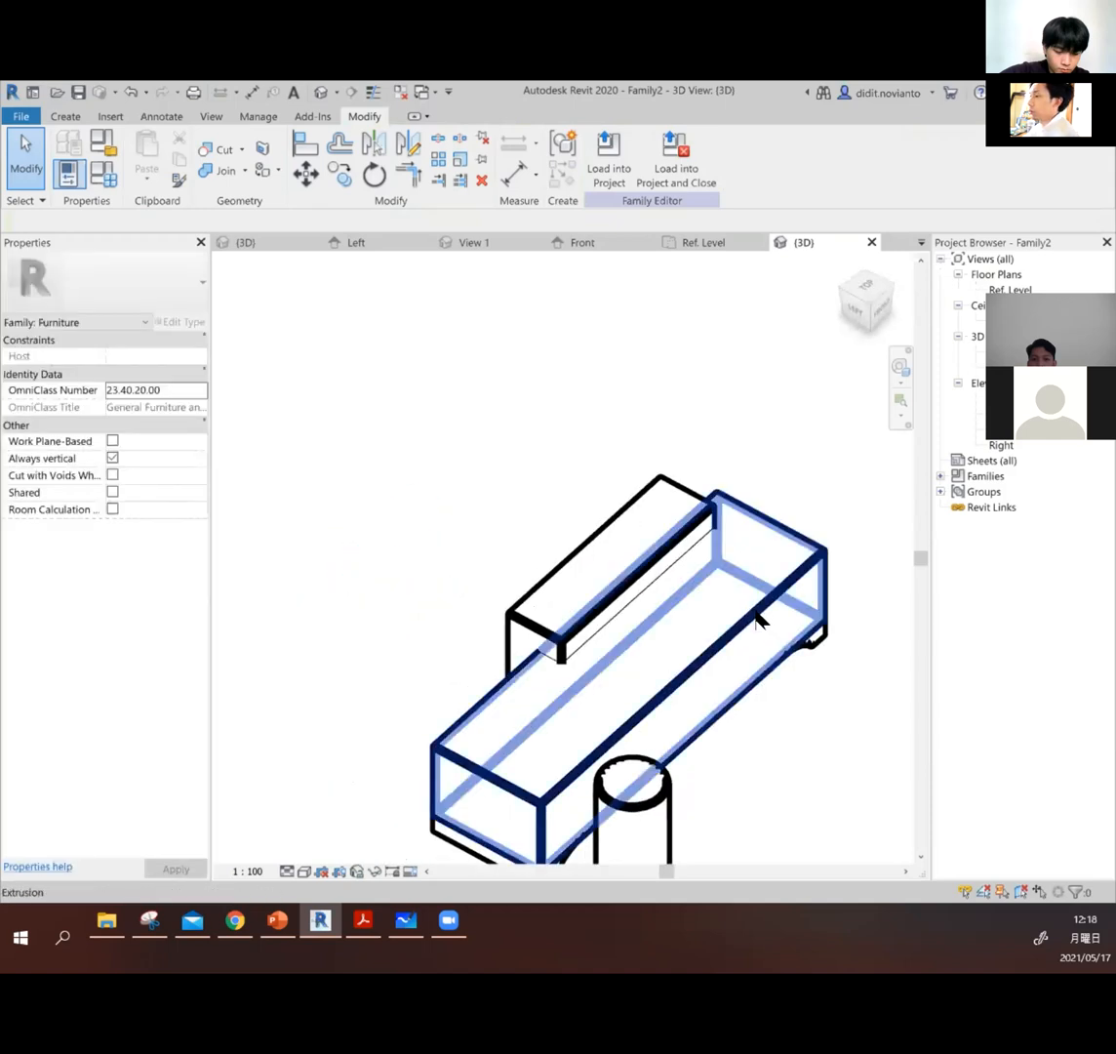
left_click(749, 539)
scroll(581, 594, "down", 2)
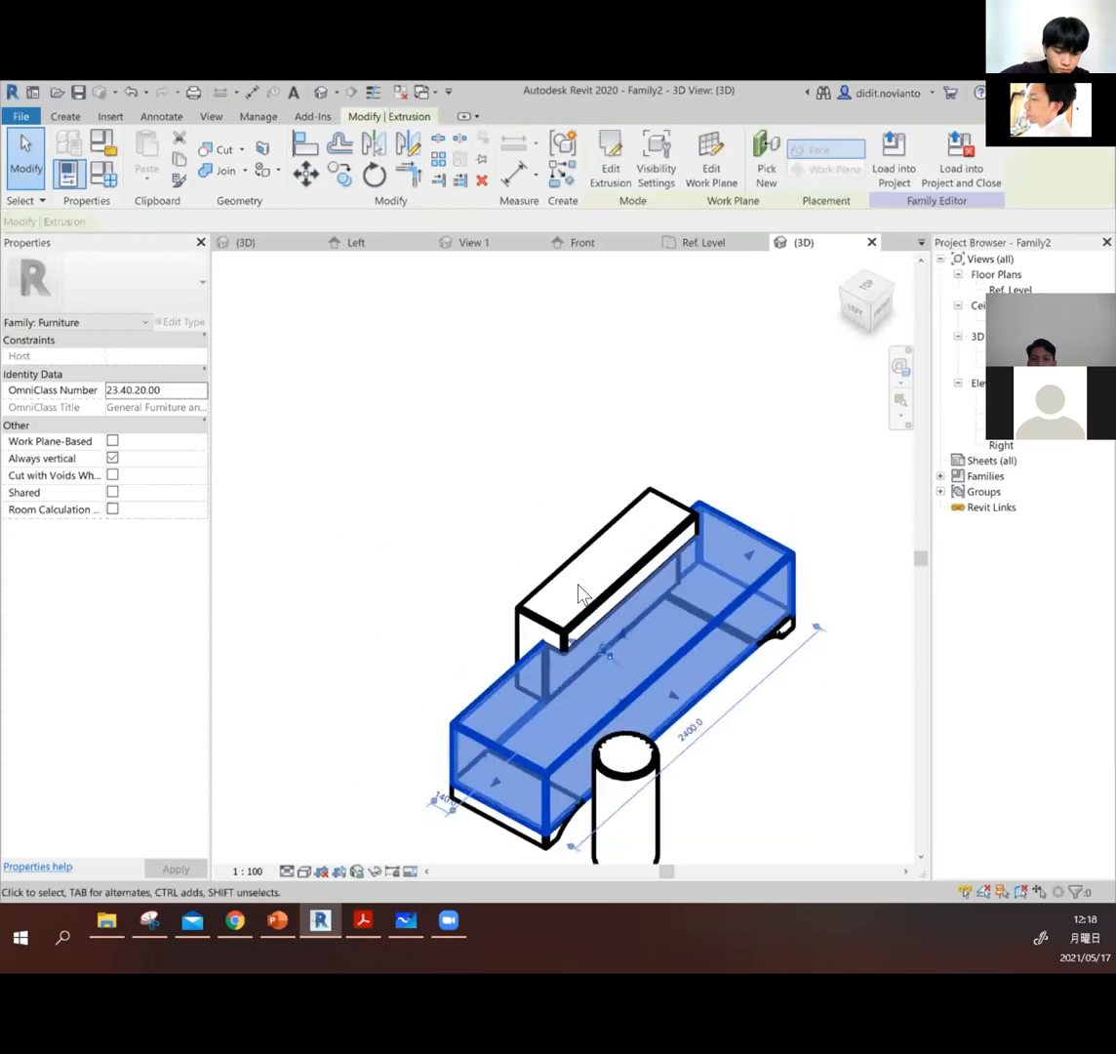
scroll(645, 596, "up", 5)
middle_click_drag(656, 596, 693, 573)
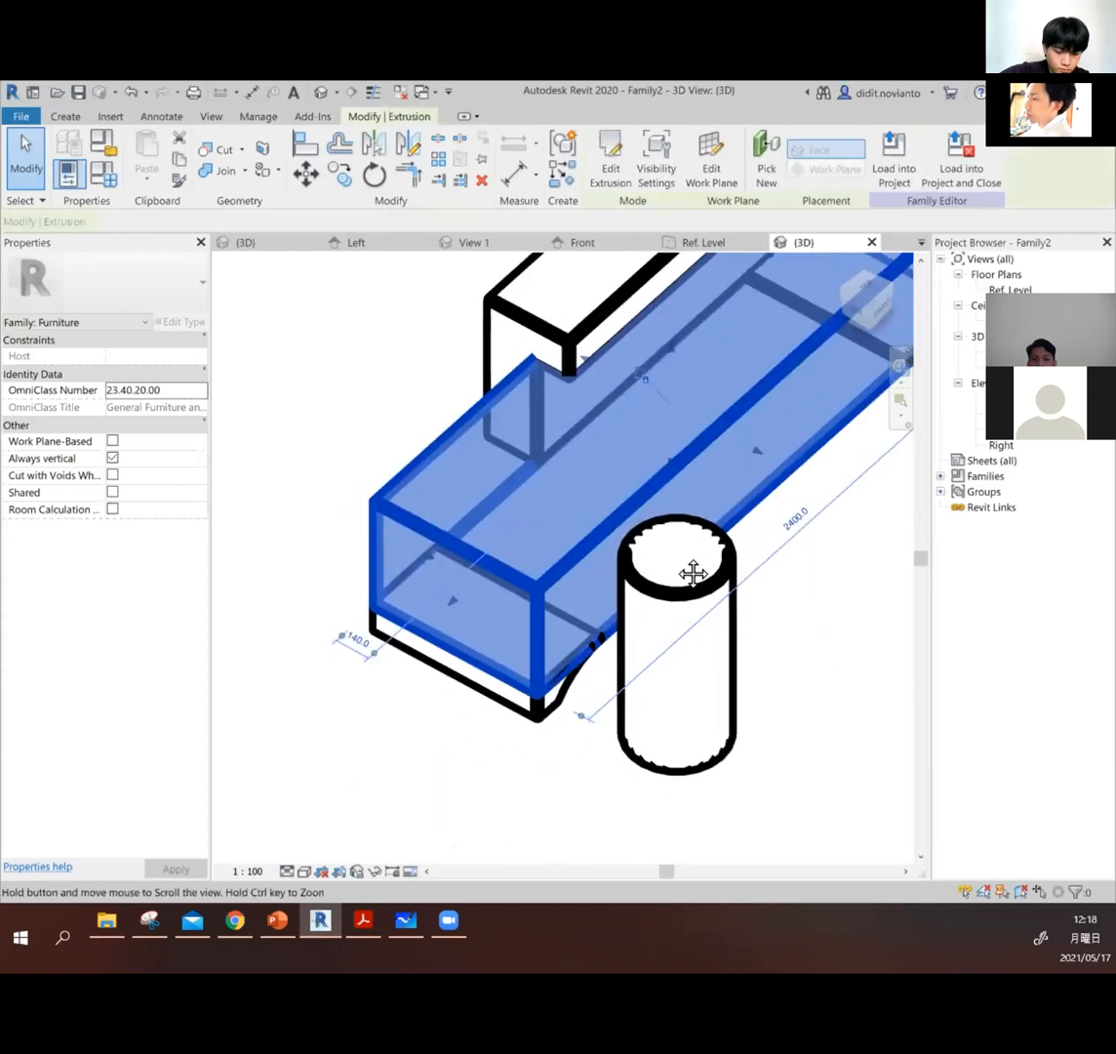
left_click(532, 584)
Step: Open the L-shaped extrusion's profile sketch for editing in the Left elevation, focused on its upper corner above the box
double_click(1006, 434)
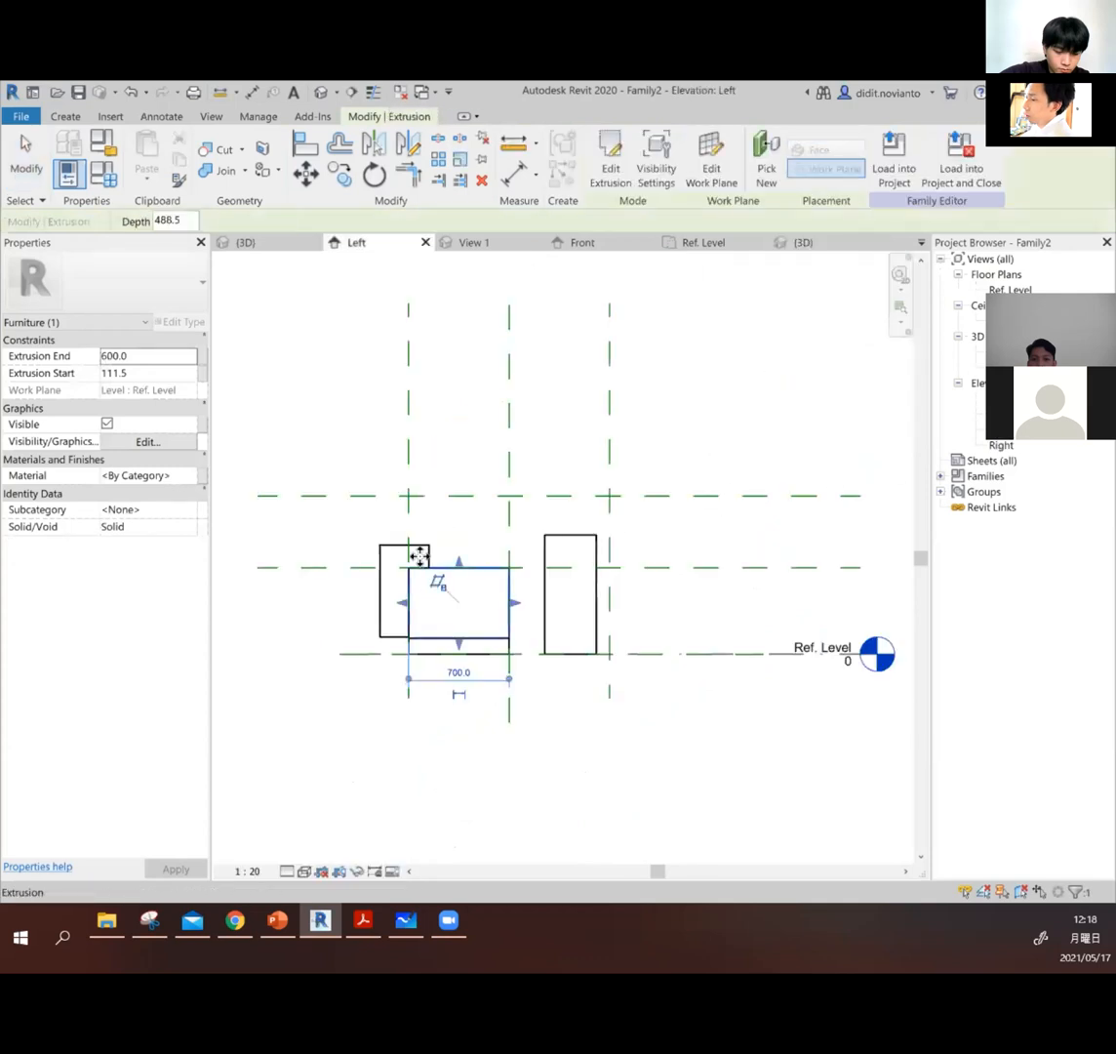
left_click(417, 546)
scroll(426, 569, "up", 3)
scroll(423, 566, "up", 4)
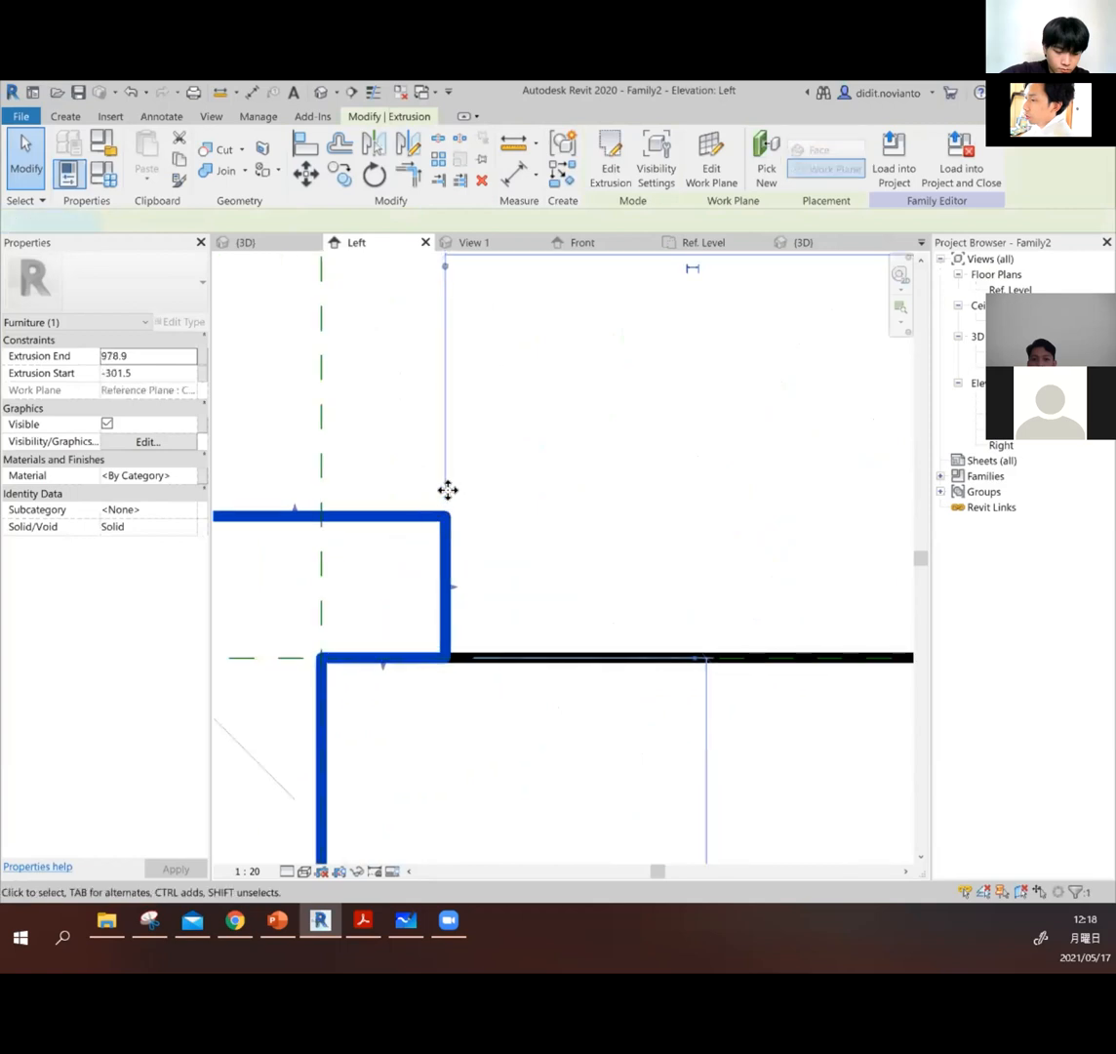
double_click(450, 527)
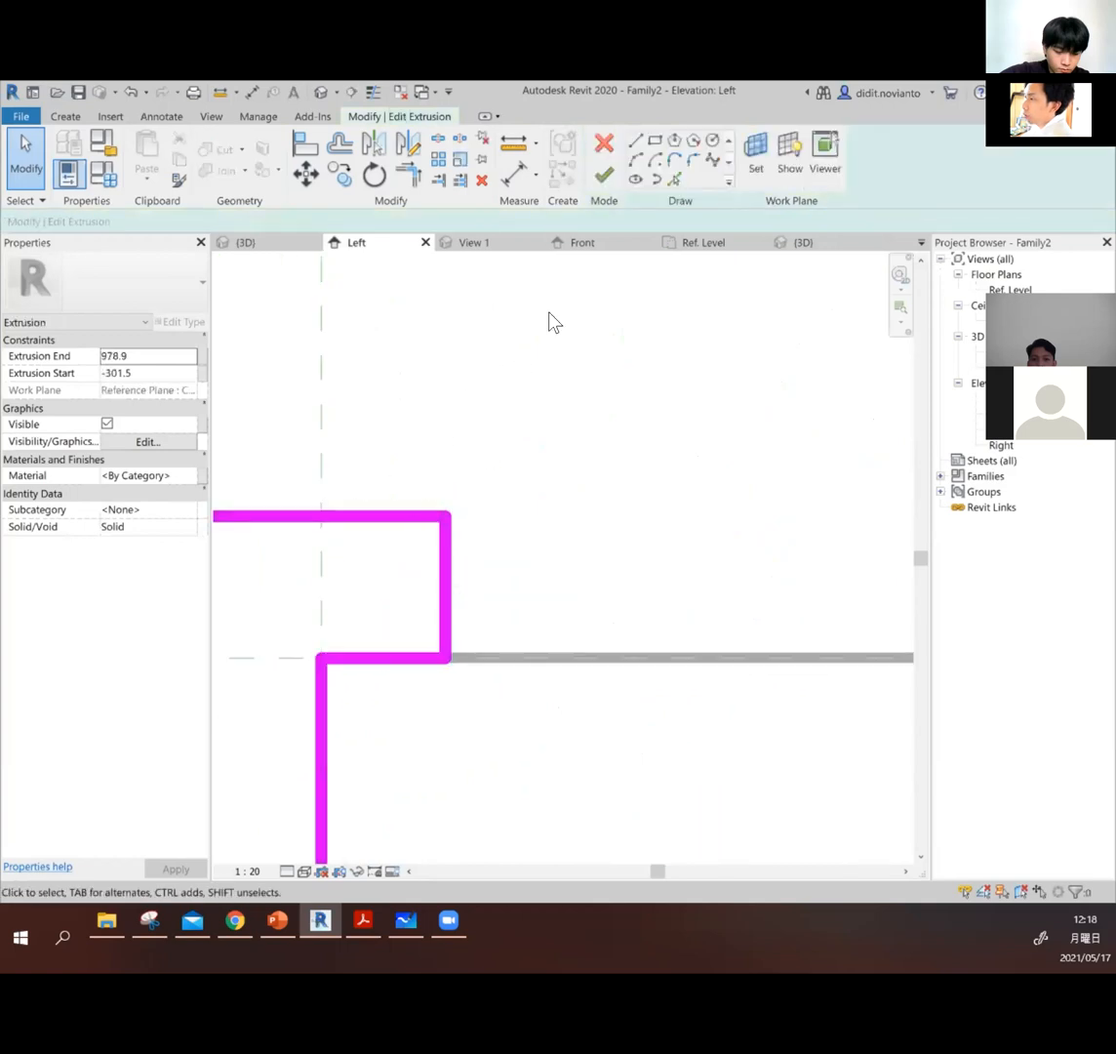
Step: Draw a start-end-radius arc of radius 90 across the outer upper corner of the backrest profile above the seat
left_click(366, 516)
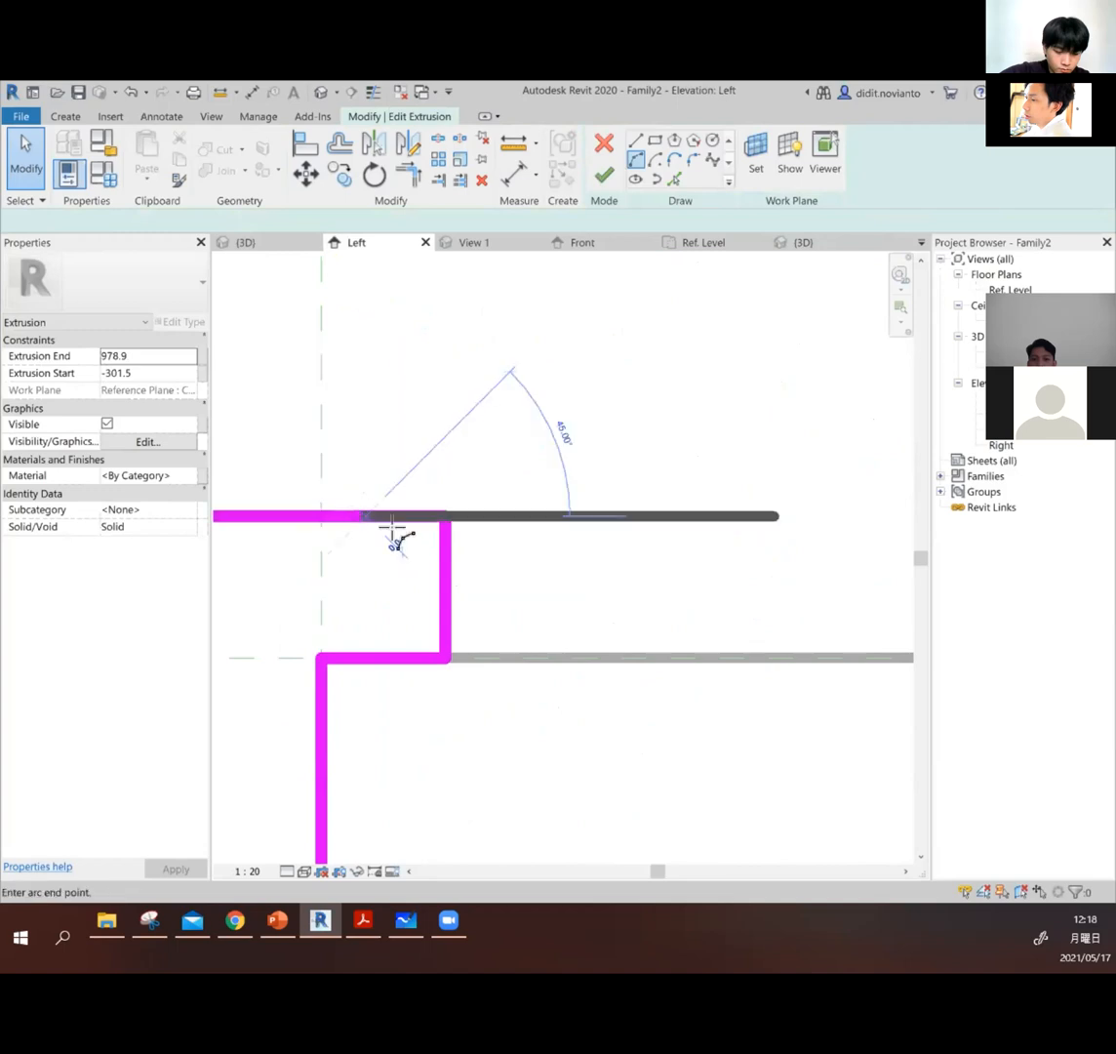
left_click(444, 594)
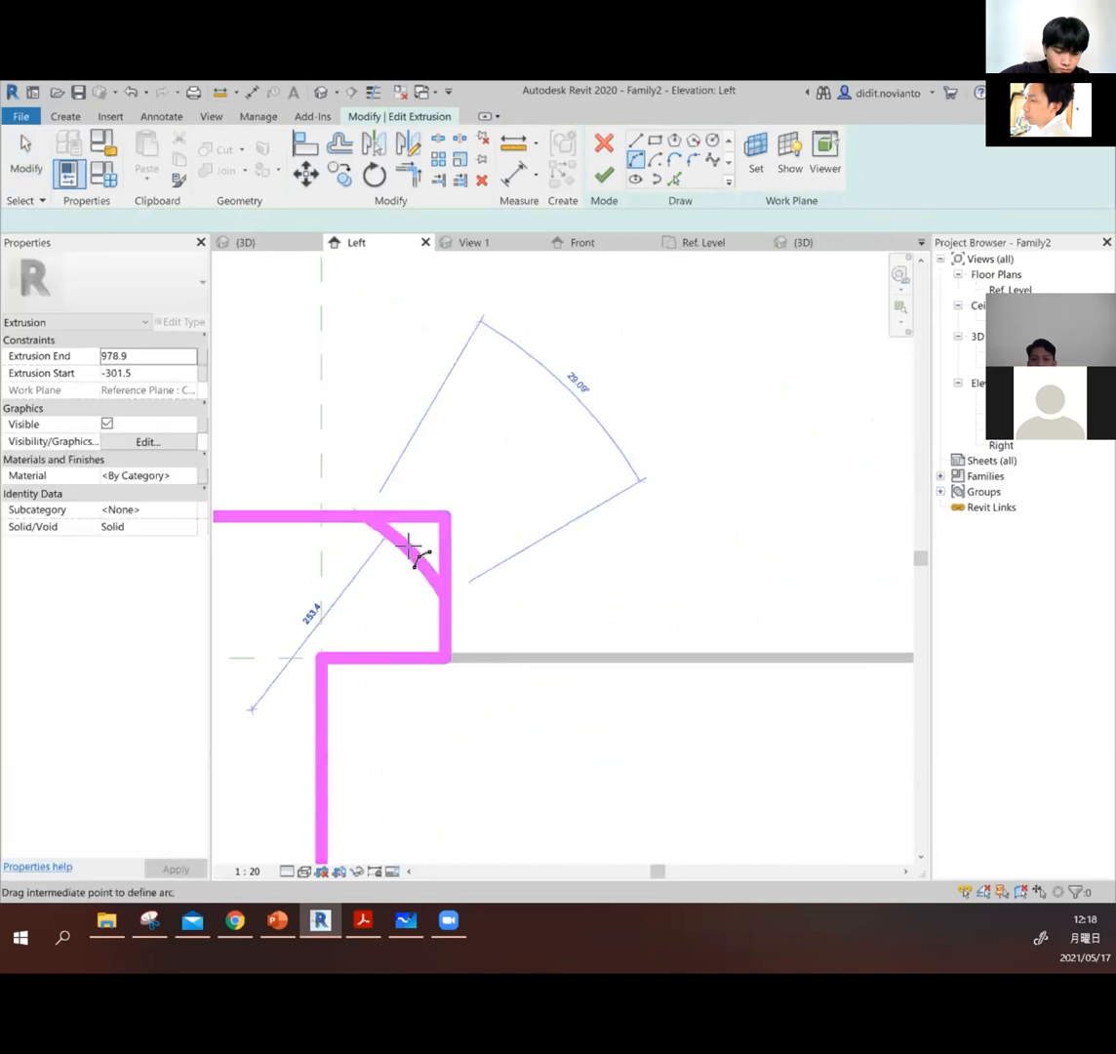
left_click(406, 518)
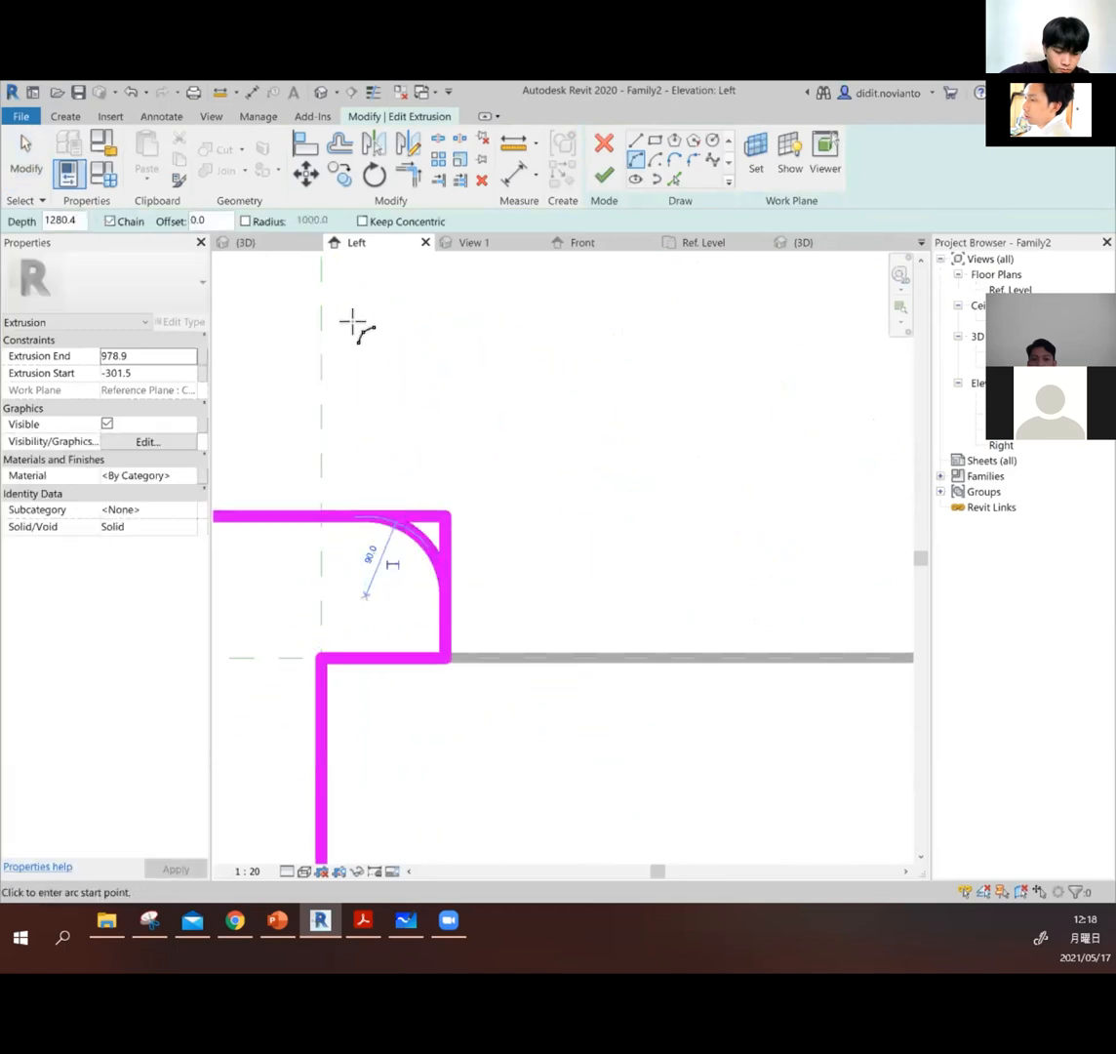
left_click(44, 146)
Step: Shorten the profile's top line and short vertical line to the arc's endpoints, and finish editing the backrest extrusion
left_click(401, 504)
mouse_move(446, 518)
left_mouse_down()
mouse_move(356, 505)
mouse_move(363, 515)
left_mouse_up()
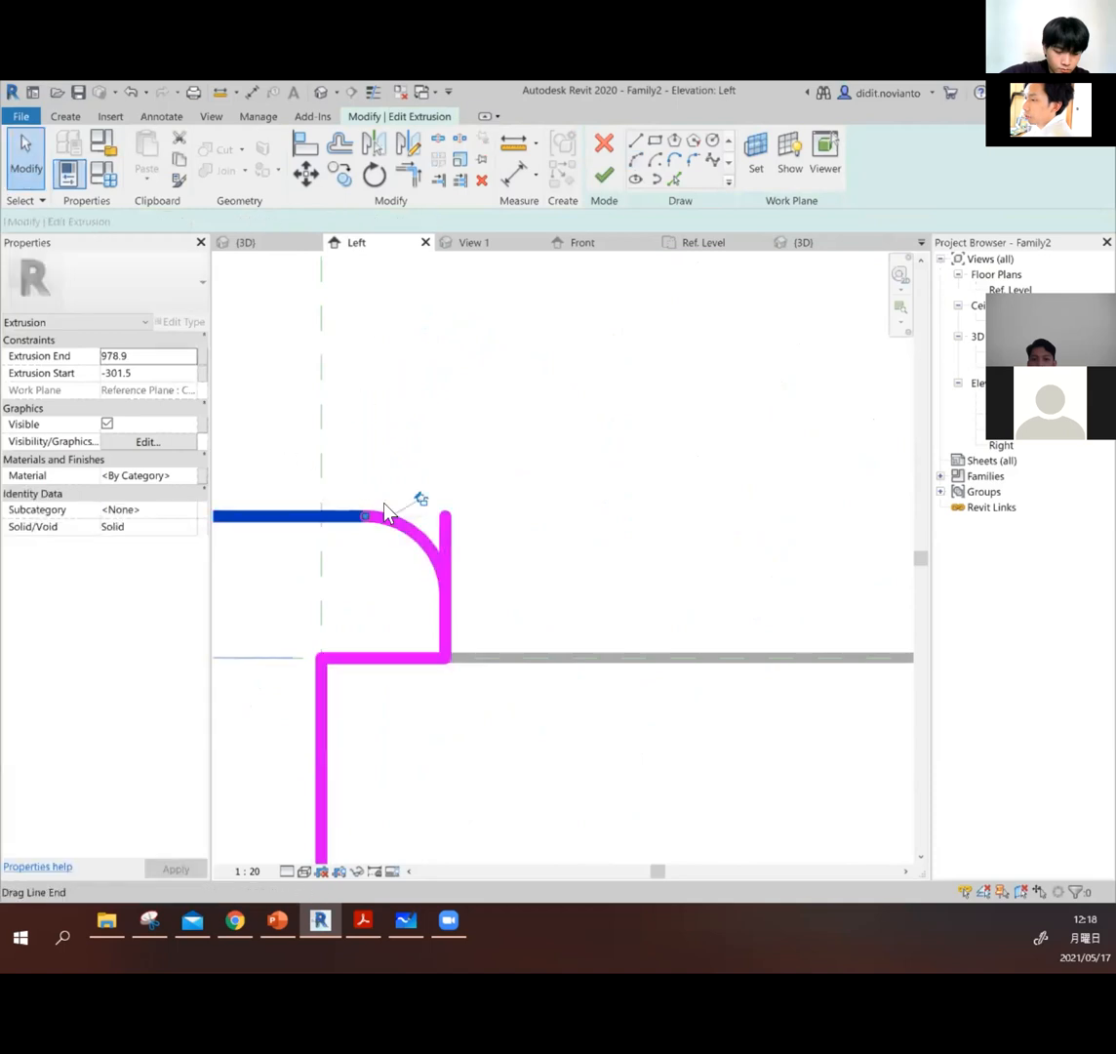
left_click(507, 476)
left_click(448, 532)
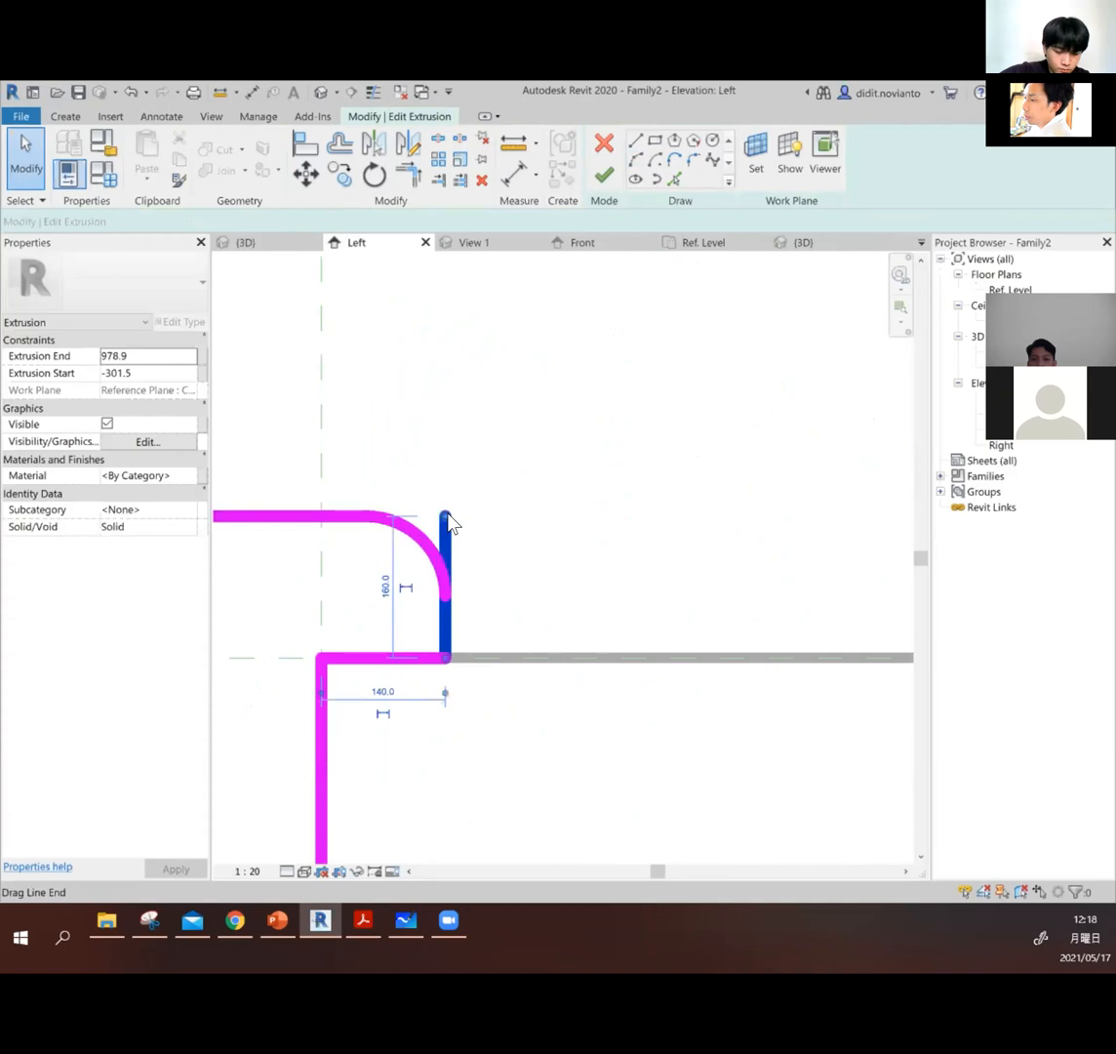
left_click_drag(438, 598, 451, 603)
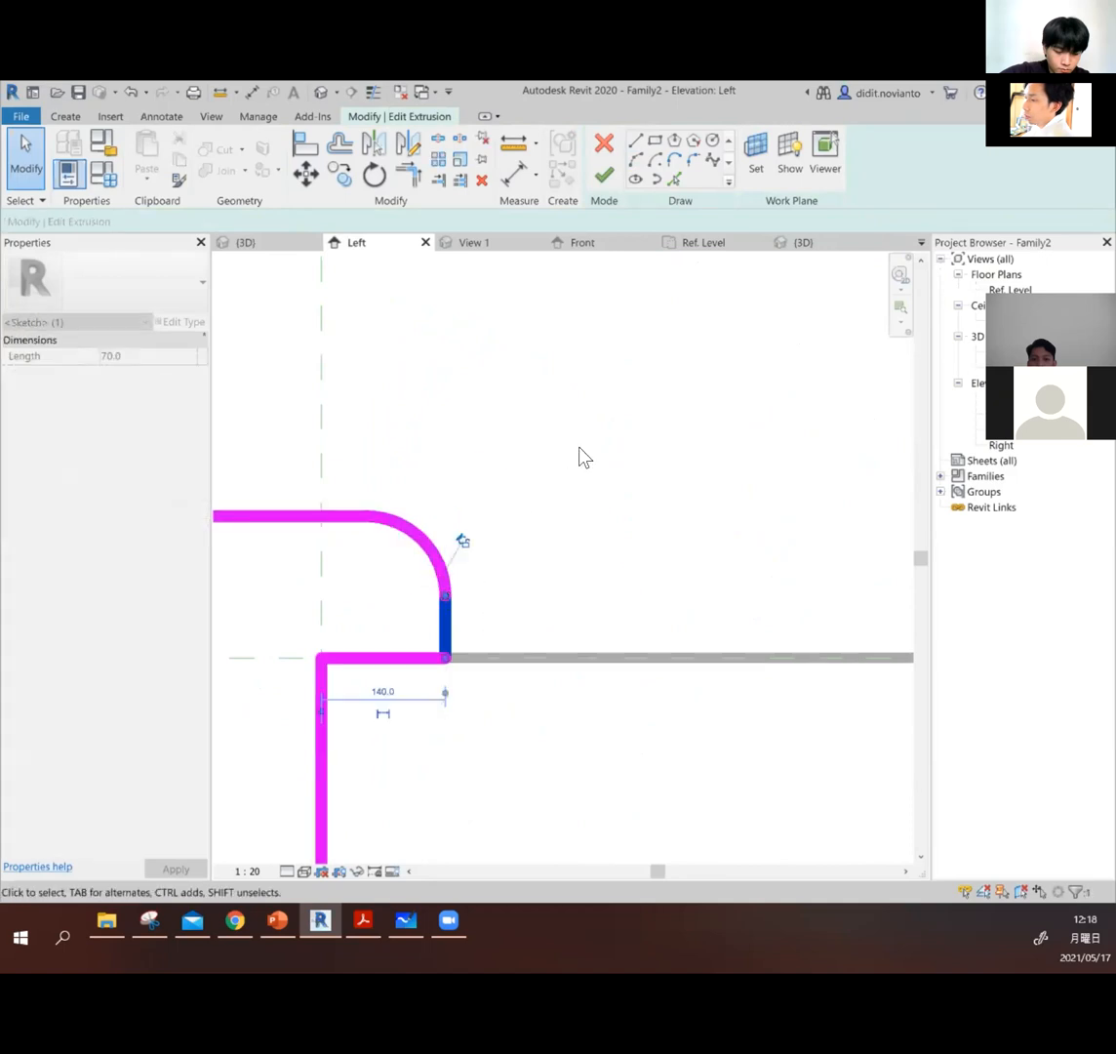
scroll(625, 378, "down", 2)
left_click(622, 379)
scroll(618, 322, "down", 2)
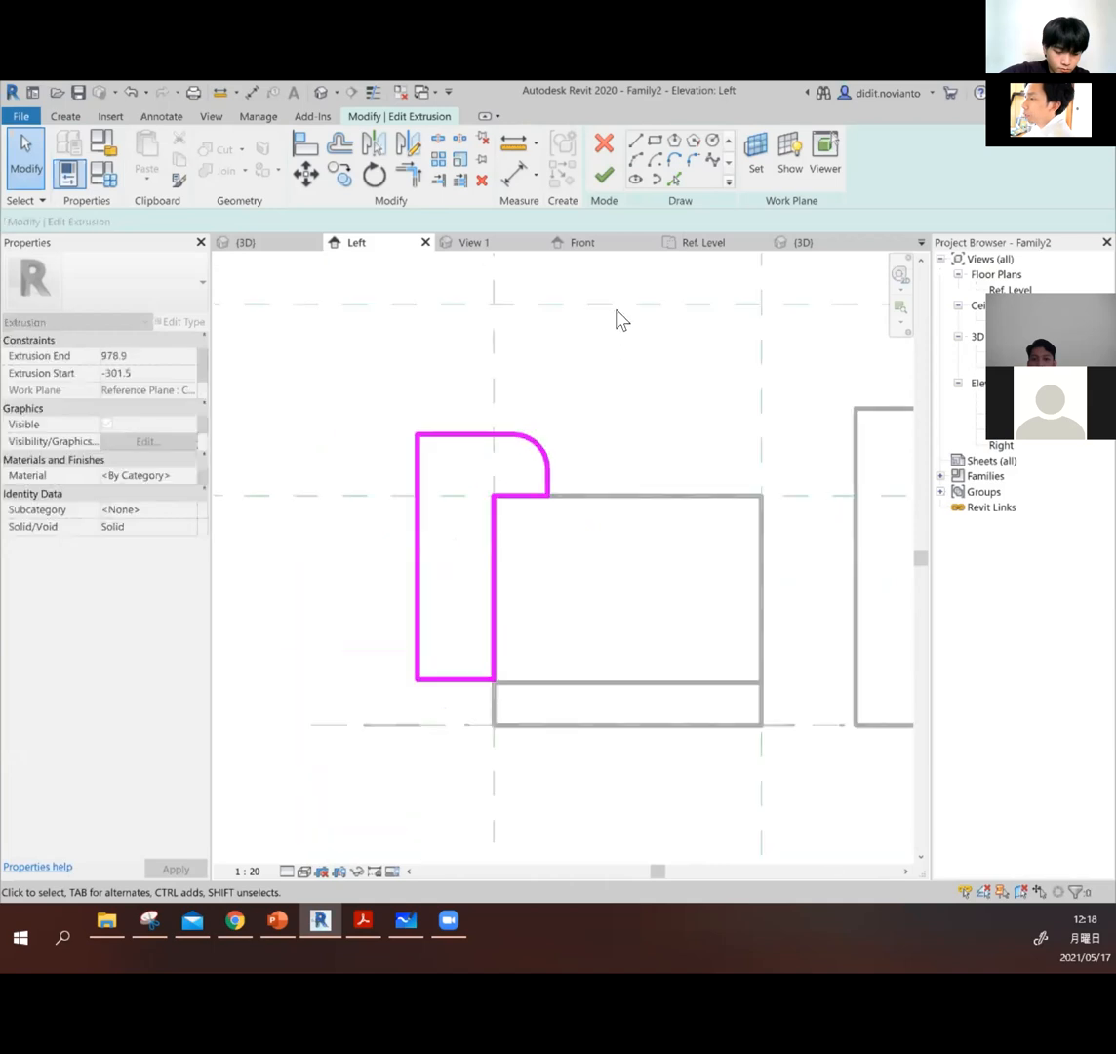
left_click(600, 181)
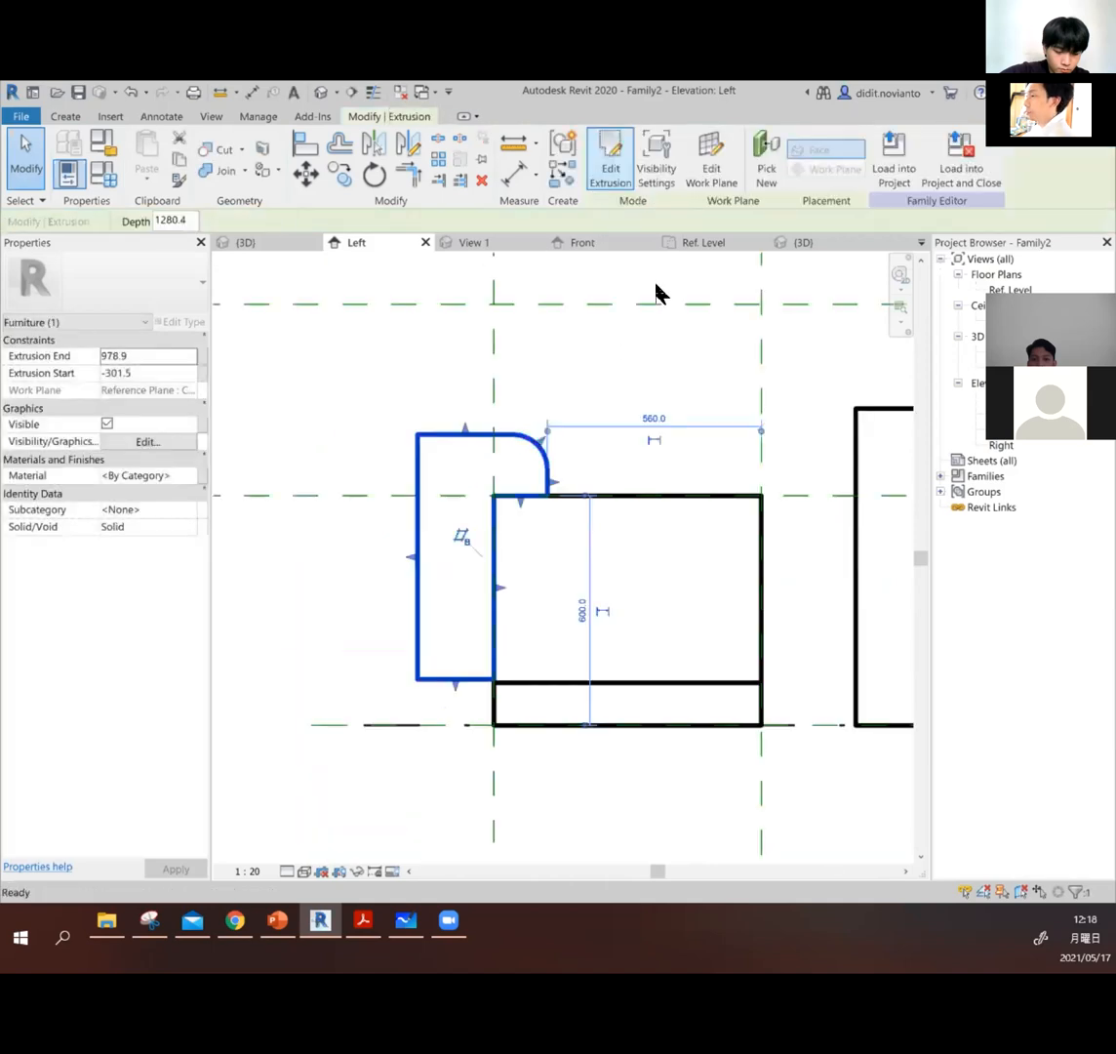
Step: Lower the top of the separate stool extrusion in front of the sofa to roughly half its height
scroll(544, 494, "down", 1)
scroll(608, 550, "down", 1)
mouse_move(611, 562)
middle_mouse_down()
mouse_move(617, 588)
mouse_move(536, 606)
mouse_move(561, 581)
middle_mouse_up()
left_click(705, 487)
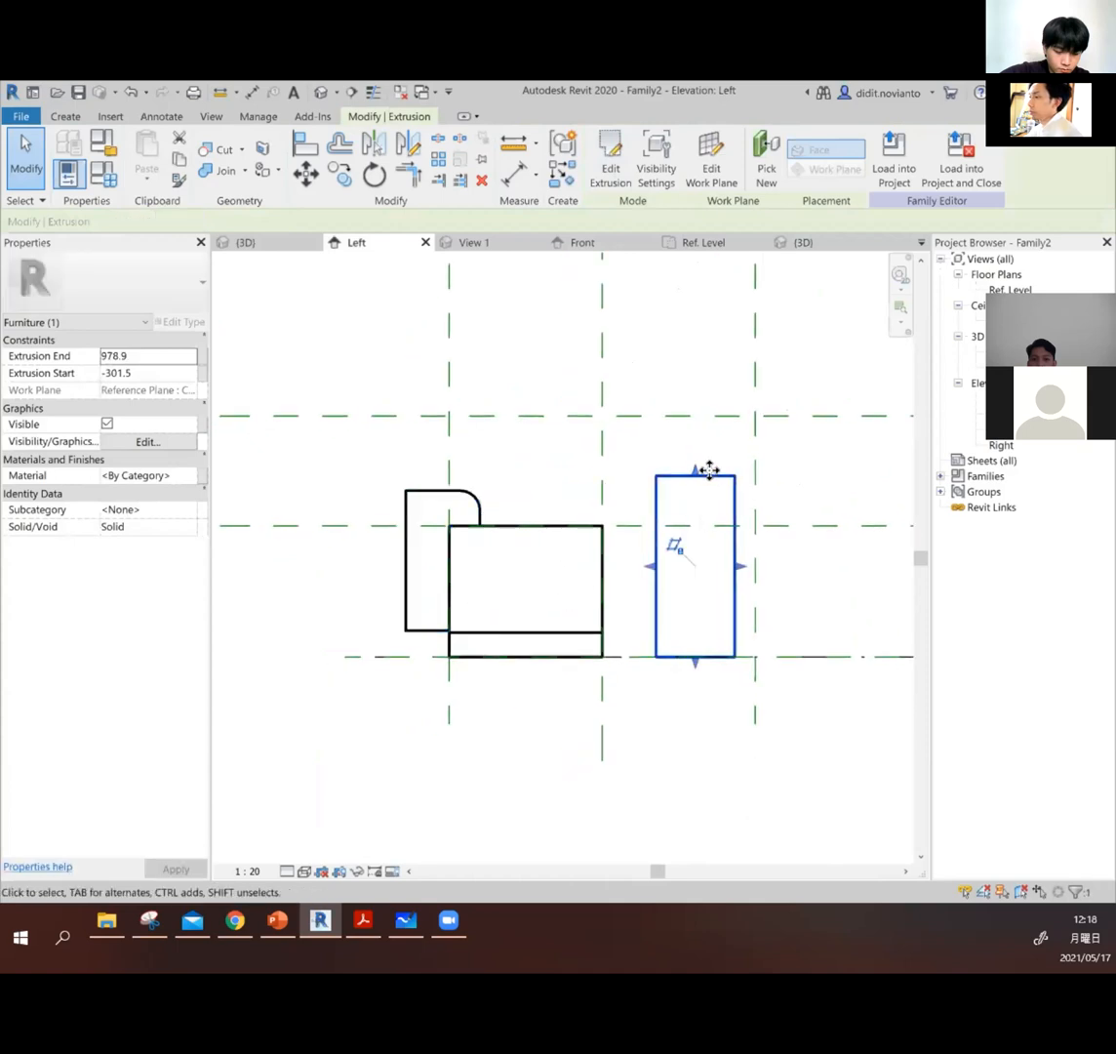
left_click_drag(688, 488, 688, 574)
left_click(803, 463)
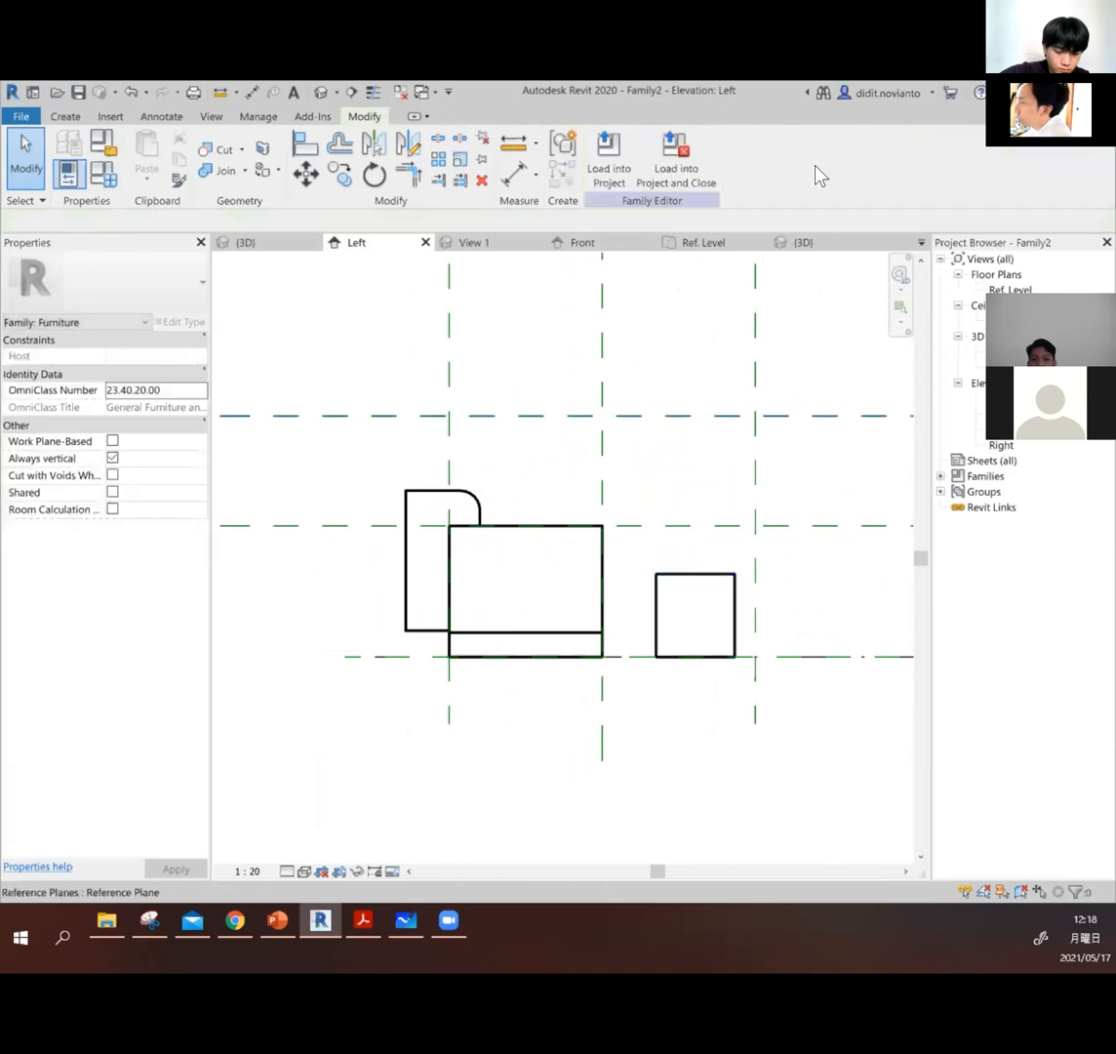
Step: Examine the rounded backrest and the shortened stool in the 3D view
left_click(321, 92)
scroll(443, 630, "down", 5)
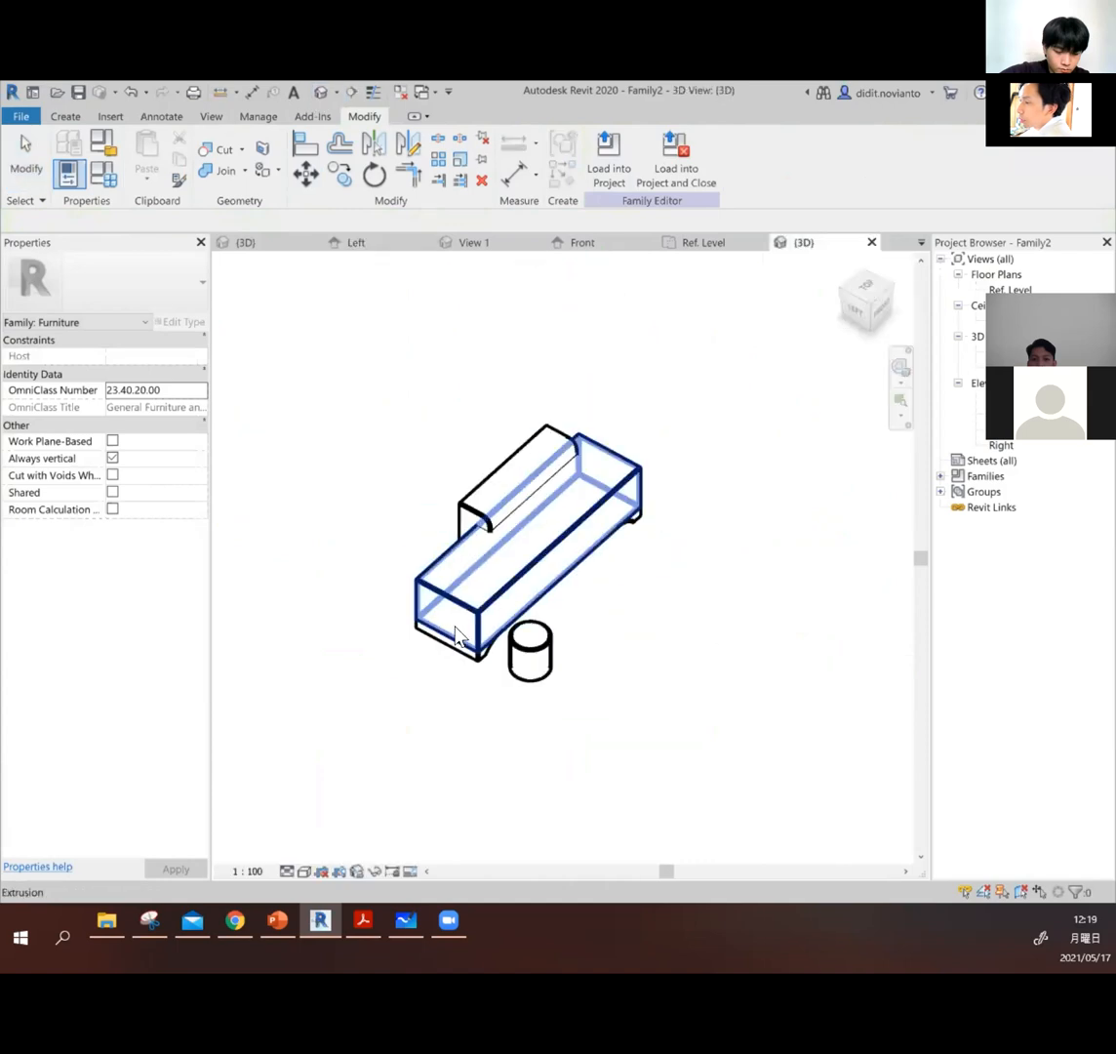
middle_click_drag(554, 641, 581, 576, "shift")
scroll(408, 583, "up", 3)
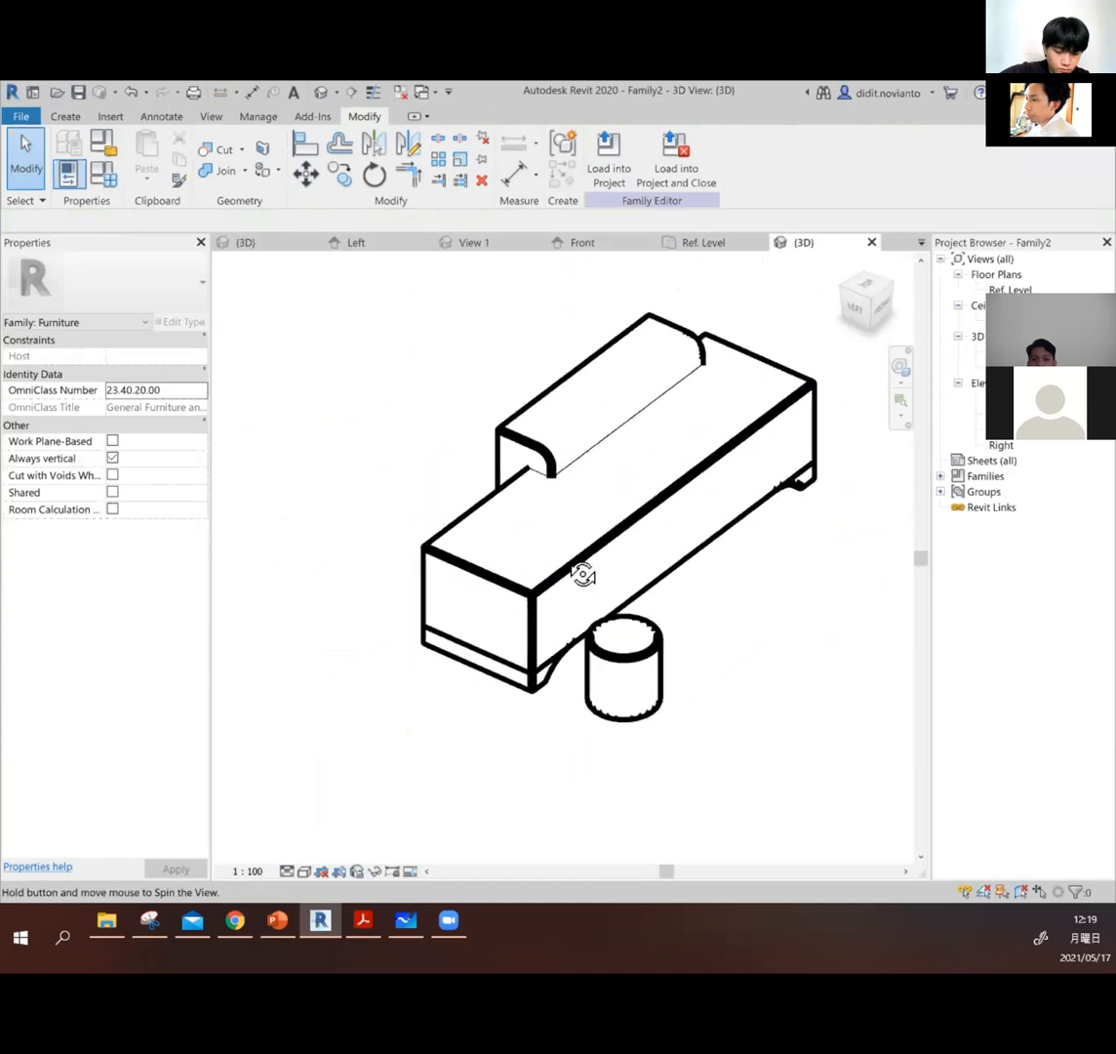
scroll(578, 635, "down", 3)
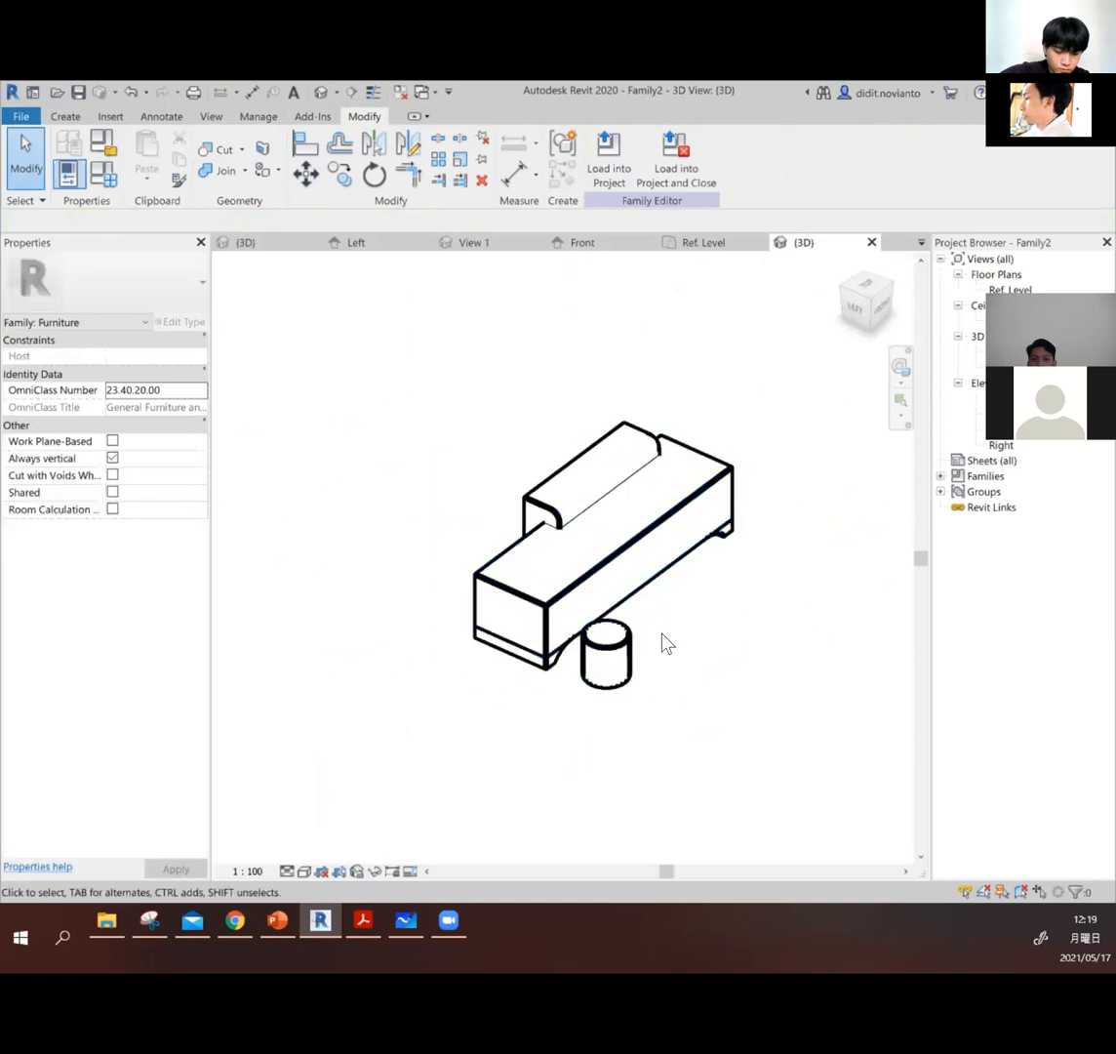
scroll(663, 634, "up", 2)
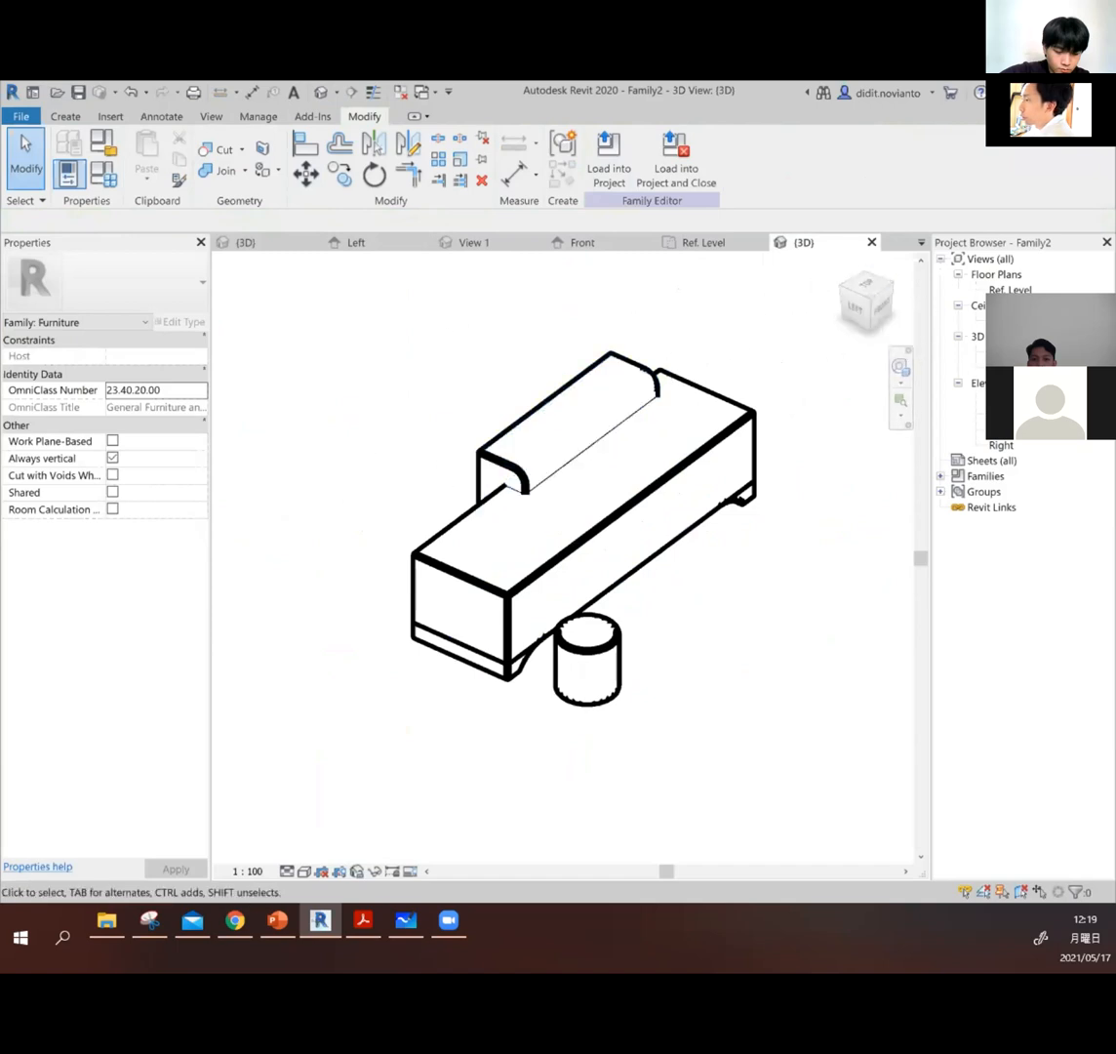
Step: In the Left elevation, create an extrusion from a small circle inside the upper part of the backrest, with Extrusion End 1000
double_click(1005, 436)
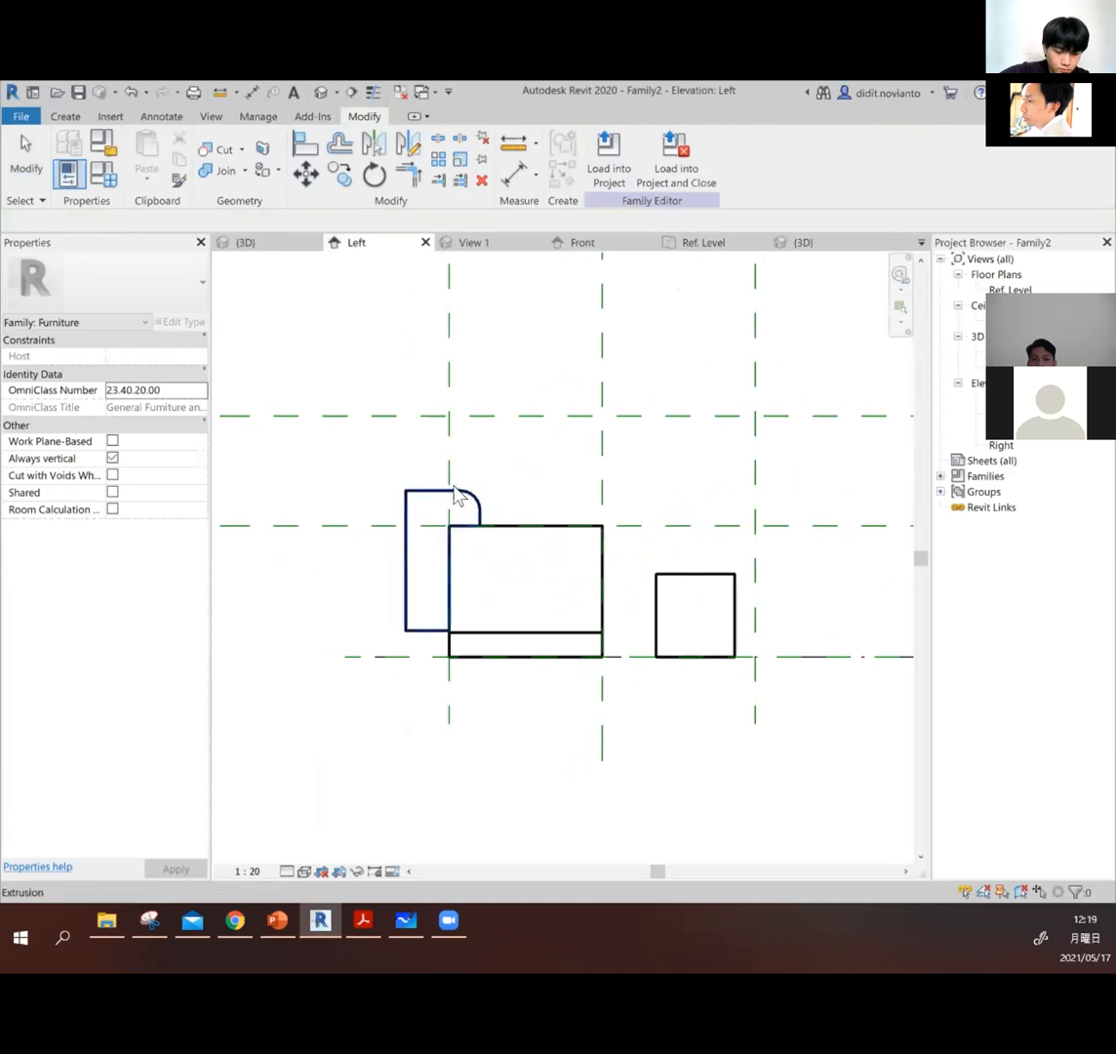
left_click(463, 515)
scroll(463, 523, "up", 3)
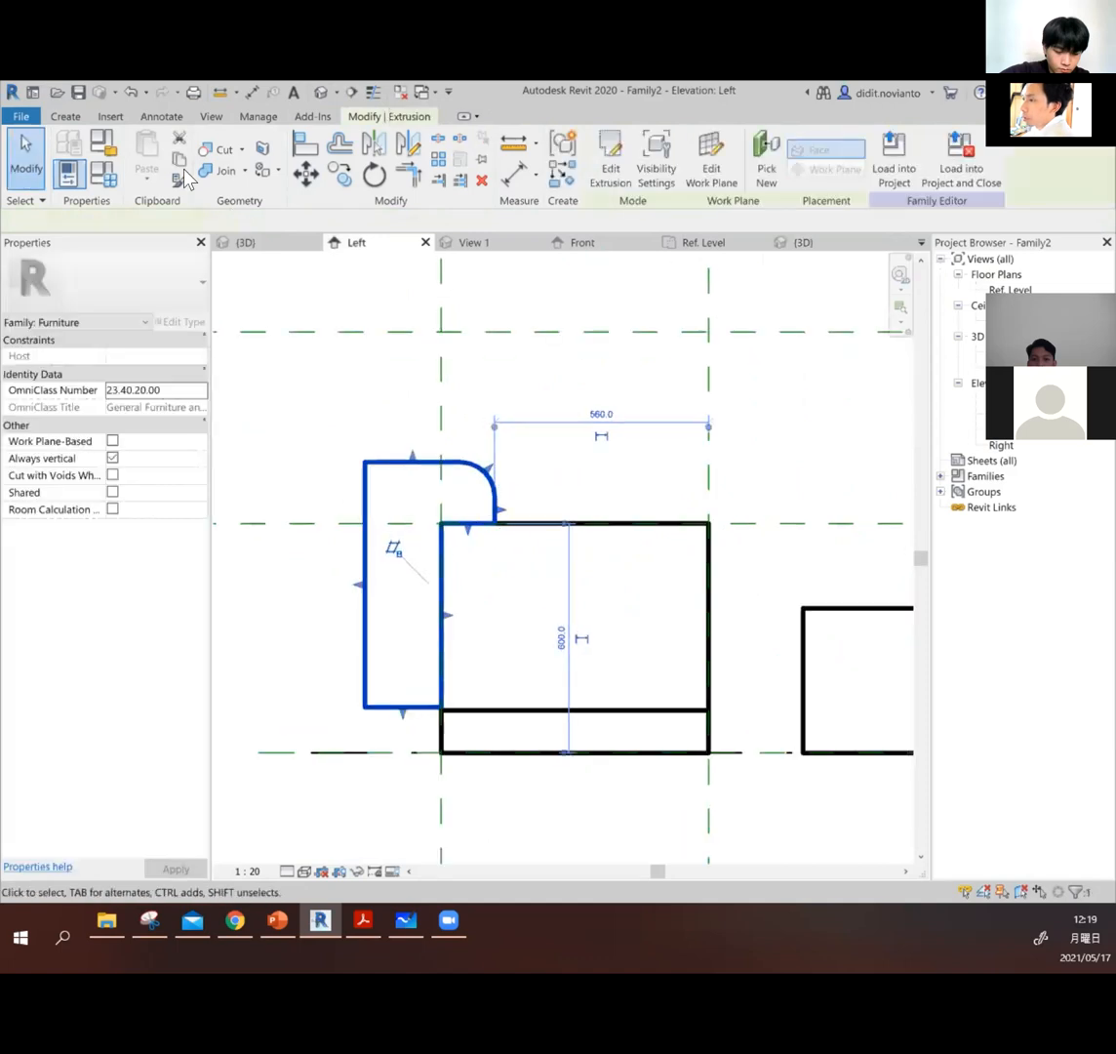
left_click(68, 117)
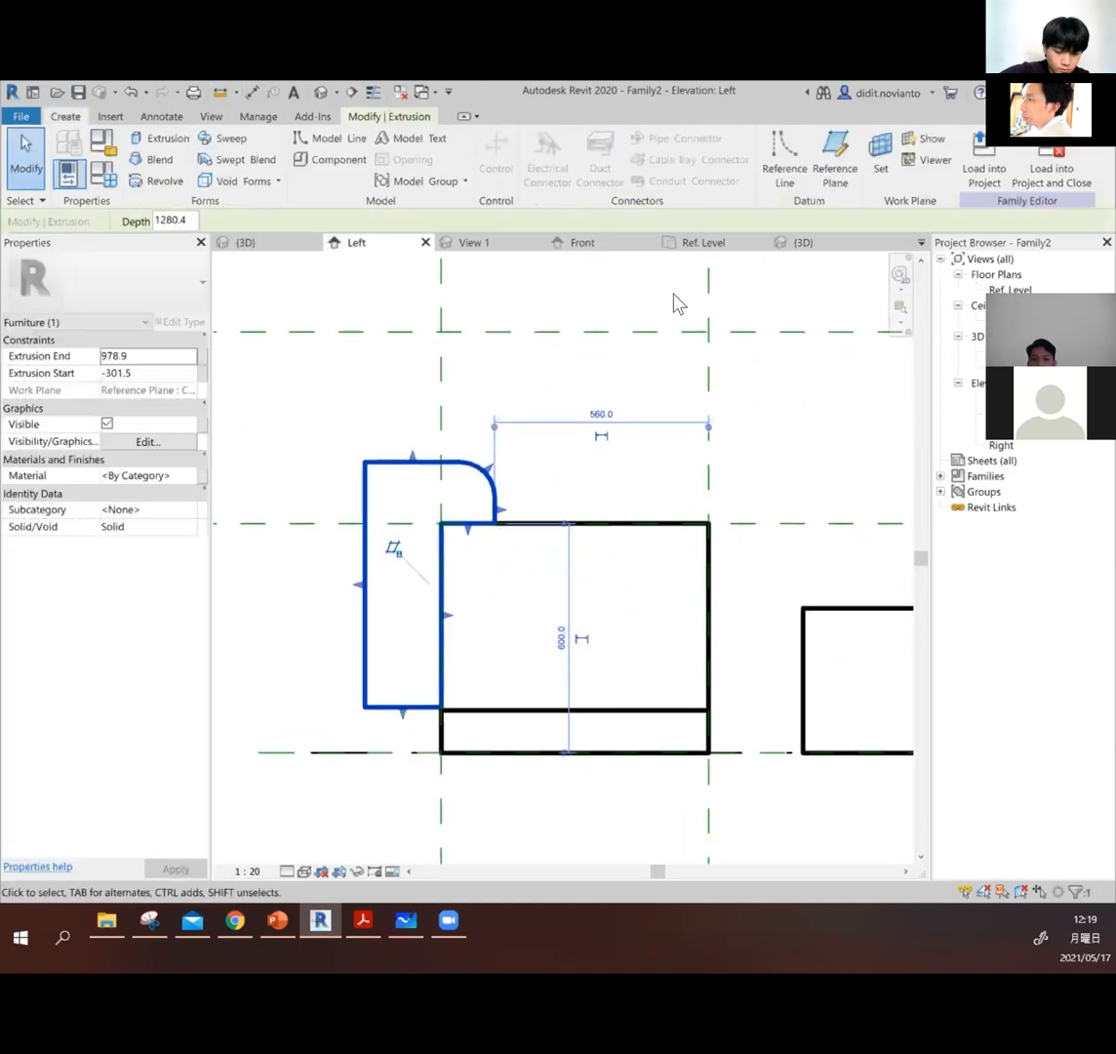
left_click(163, 139)
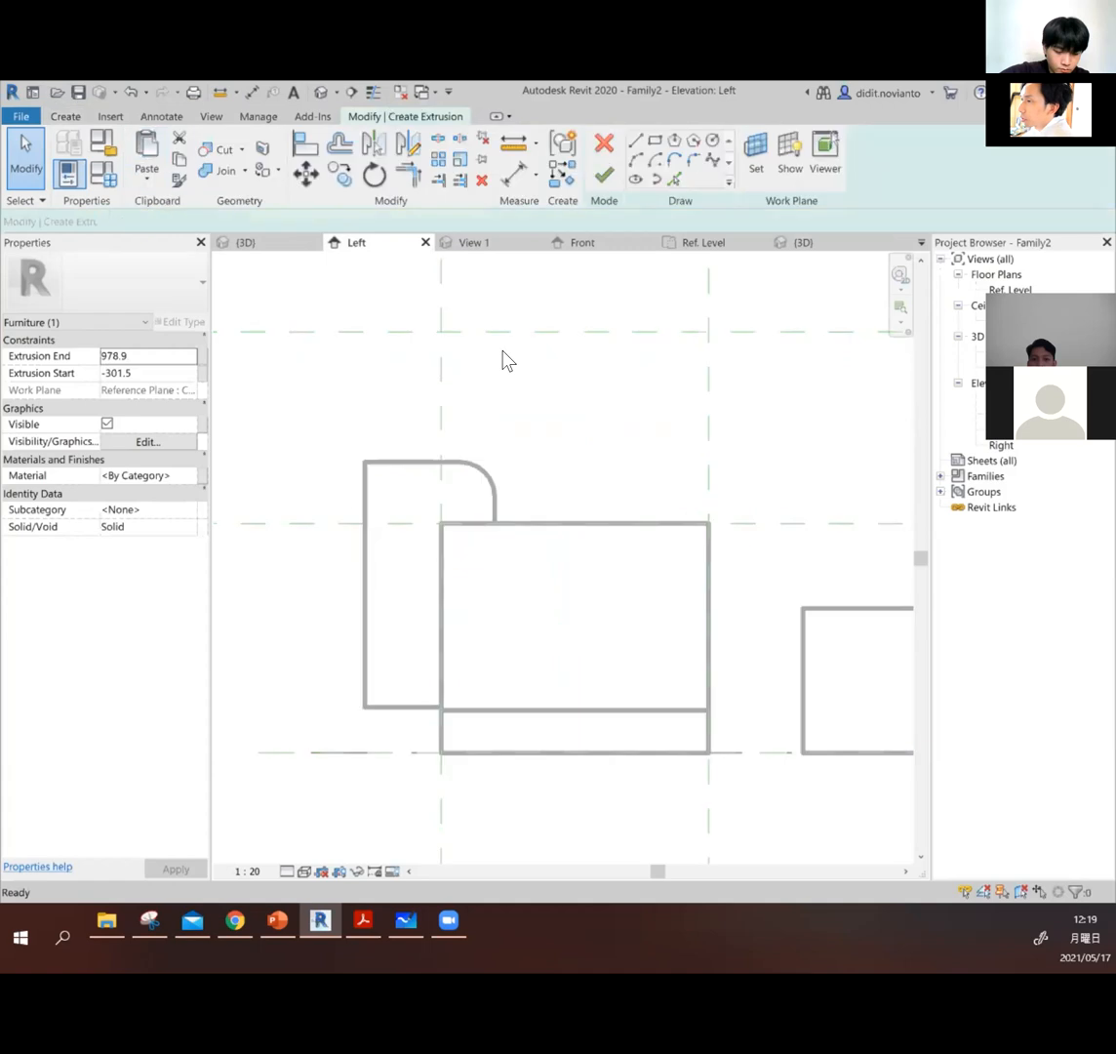
left_click(712, 142)
scroll(391, 545, "up", 2)
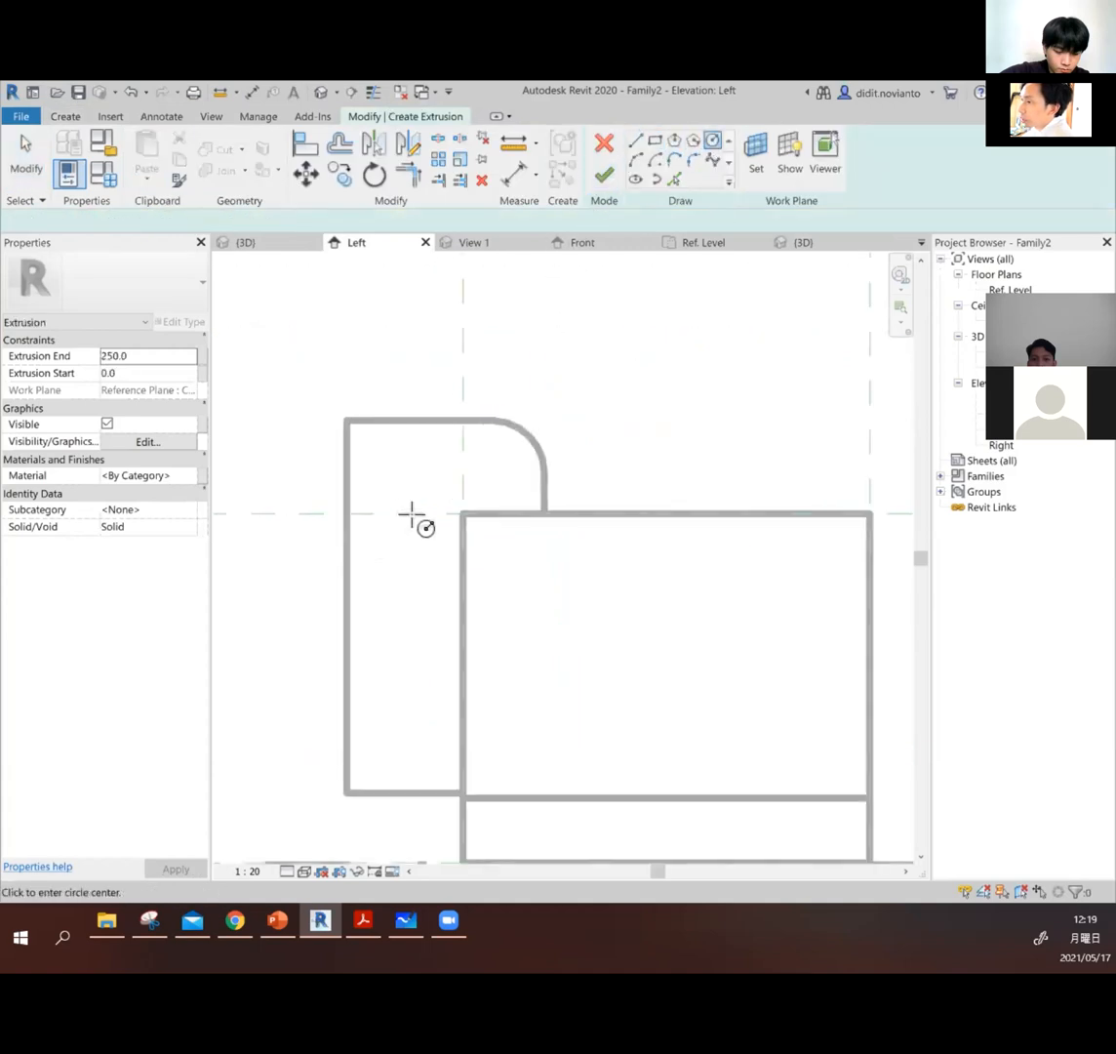
left_click(419, 449)
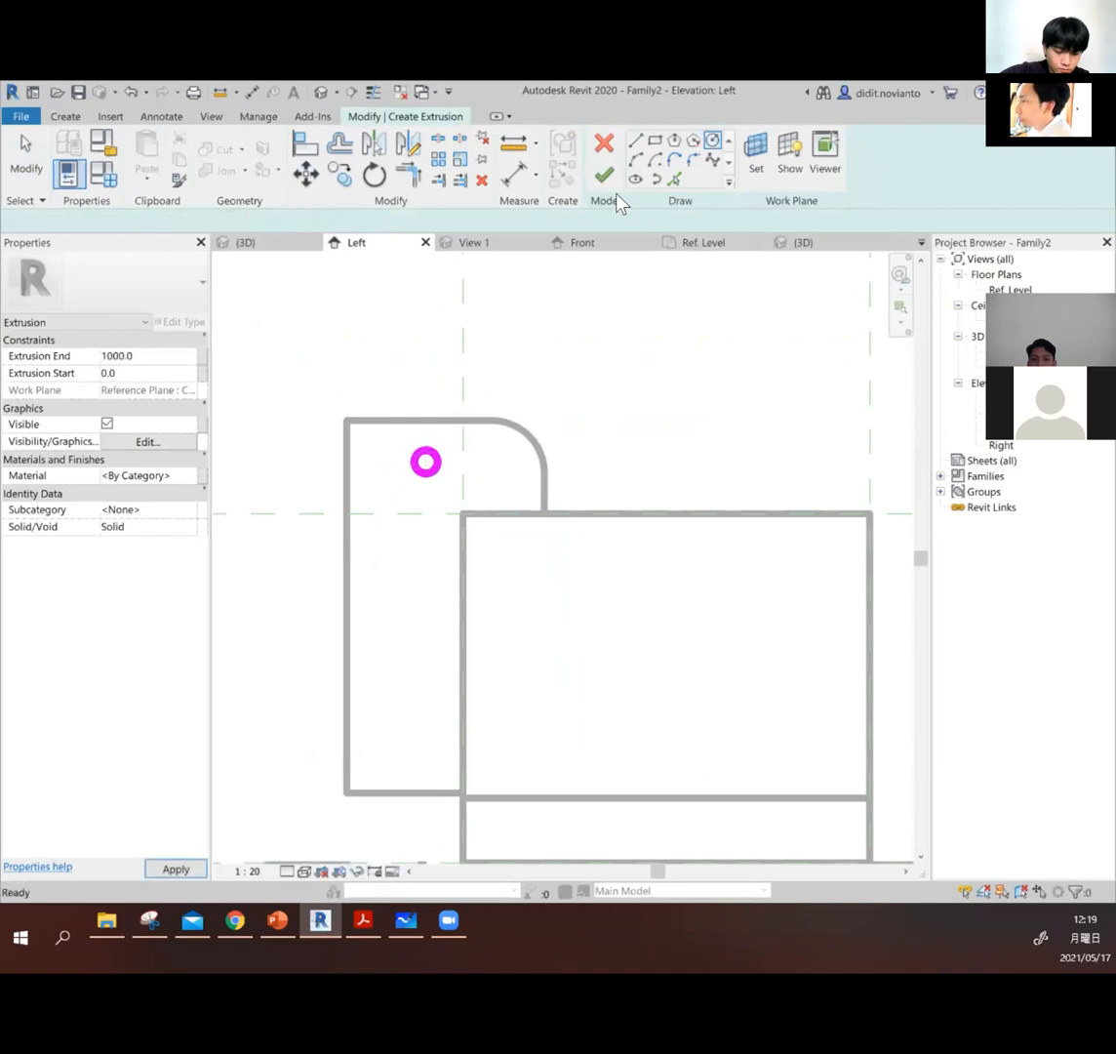
left_click(607, 180)
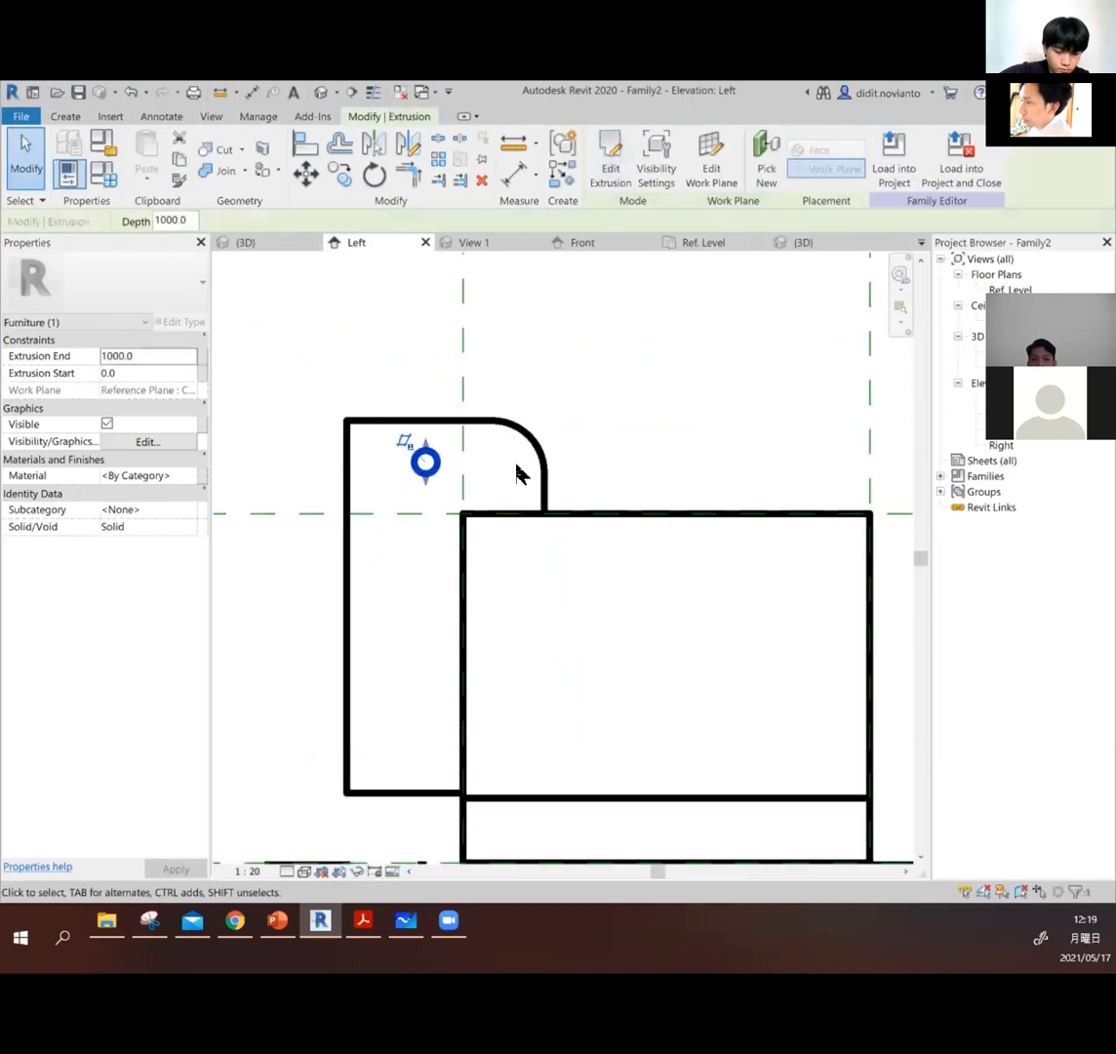
Step: In the 3D view, stretch the thin rod extrusion beyond both ends of the backrest, from Extrusion Start -1200 to Extrusion End 1200
left_click(320, 91)
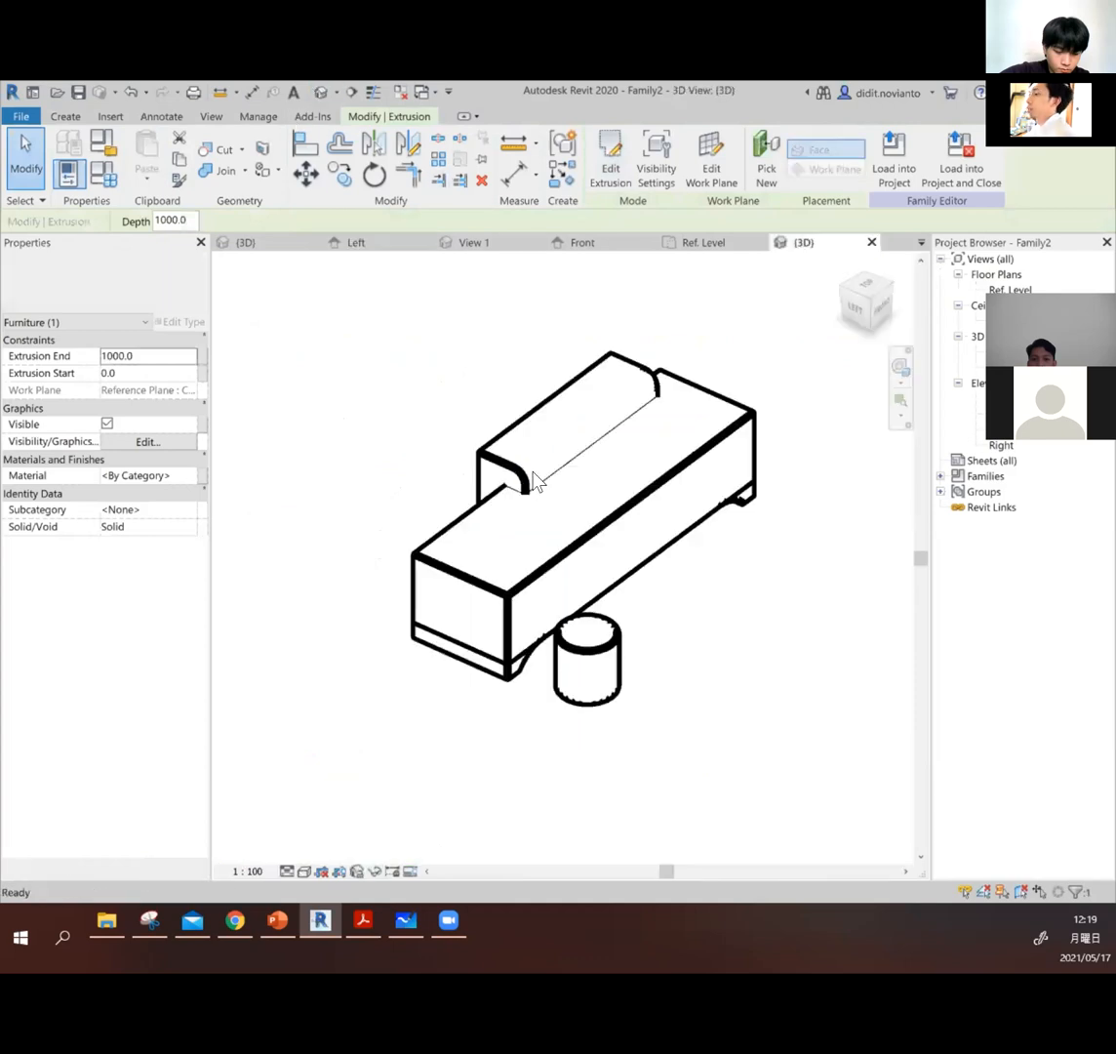
left_click(438, 516)
scroll(734, 481, "down", 2)
middle_click_drag(735, 481, 704, 487, "shift")
scroll(706, 470, "up", 3)
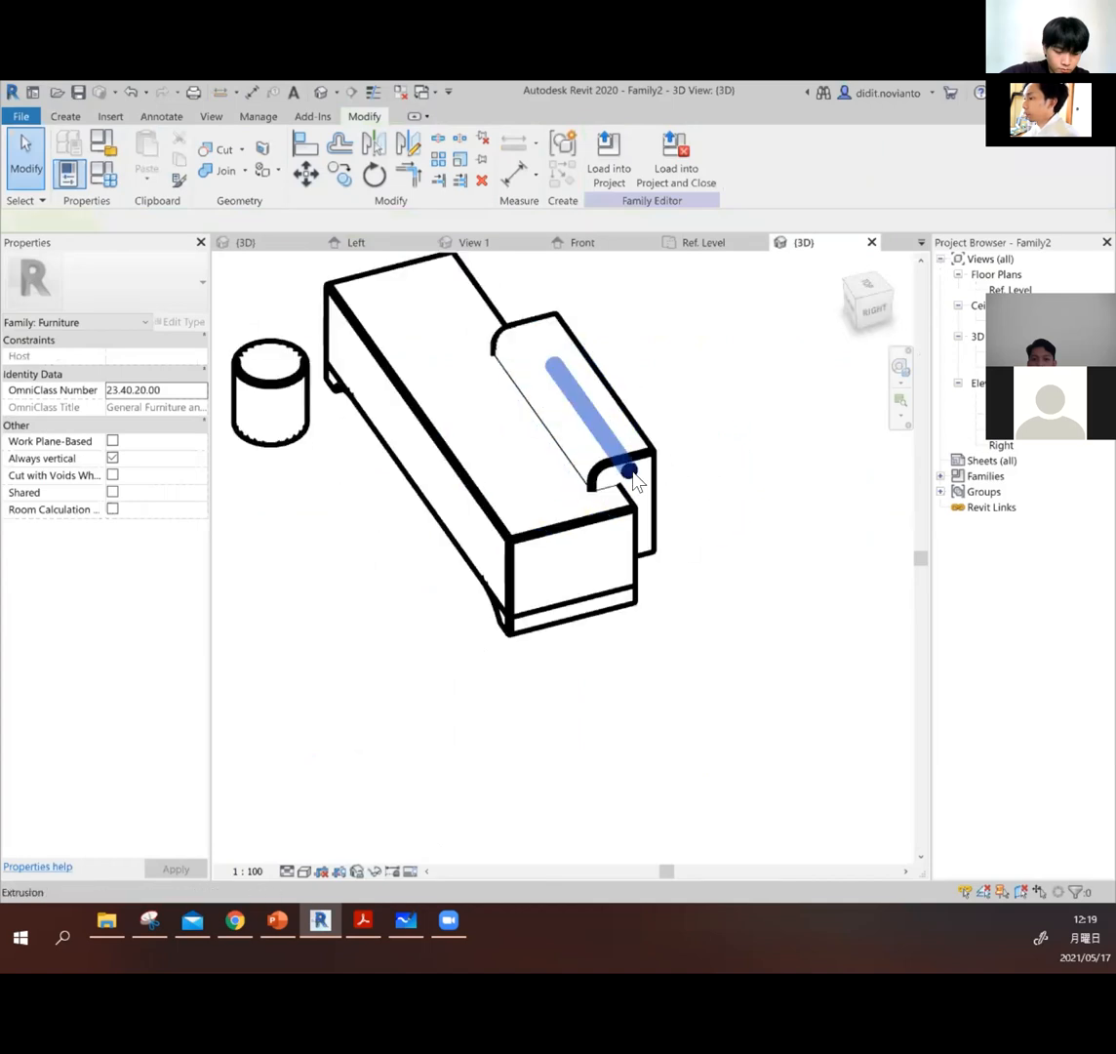
left_click(635, 481)
scroll(636, 488, "up", 2)
left_click_drag(629, 460, 648, 486)
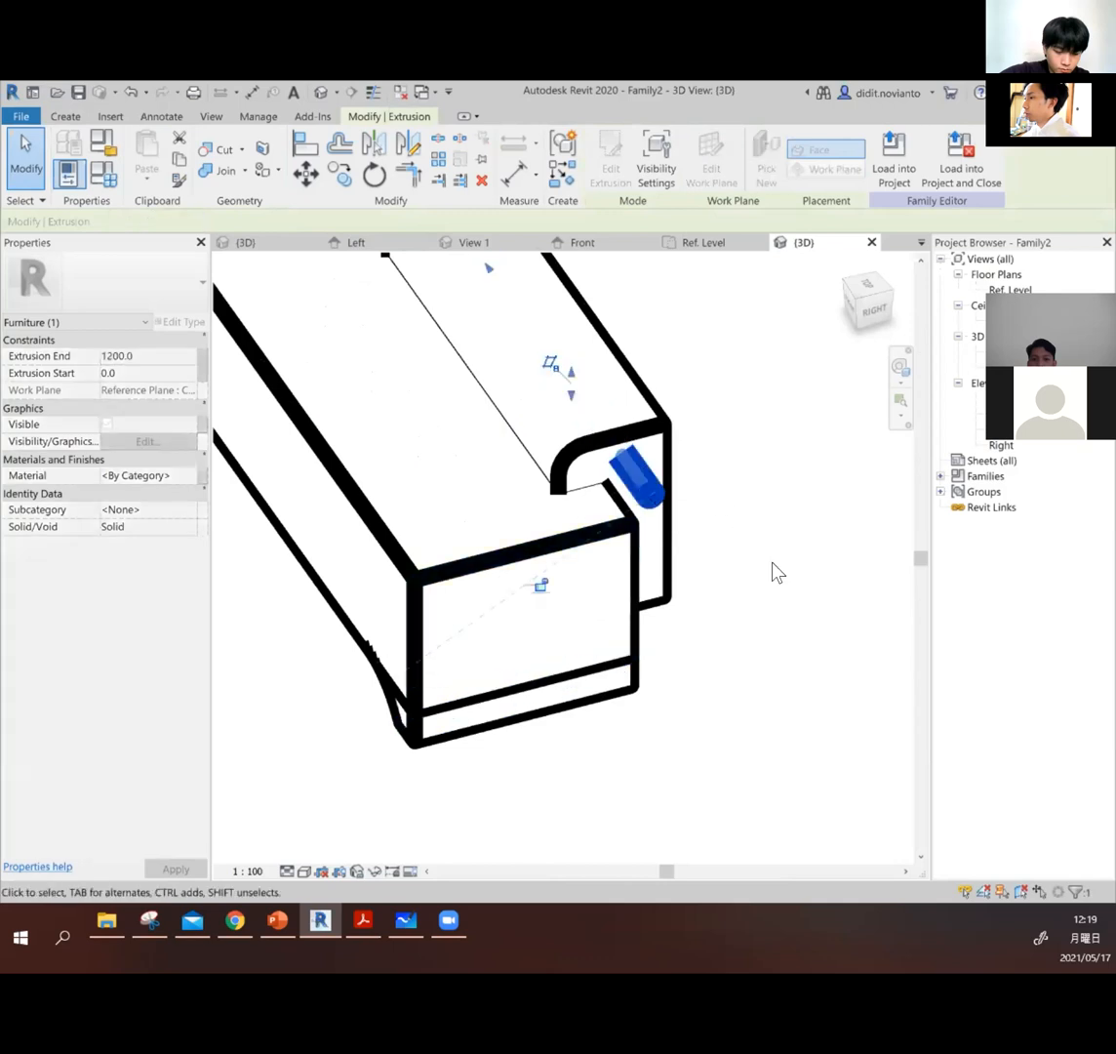
scroll(778, 572, "down", 2)
middle_click_drag(674, 590, 733, 606, "shift")
left_click_drag(535, 386, 322, 268)
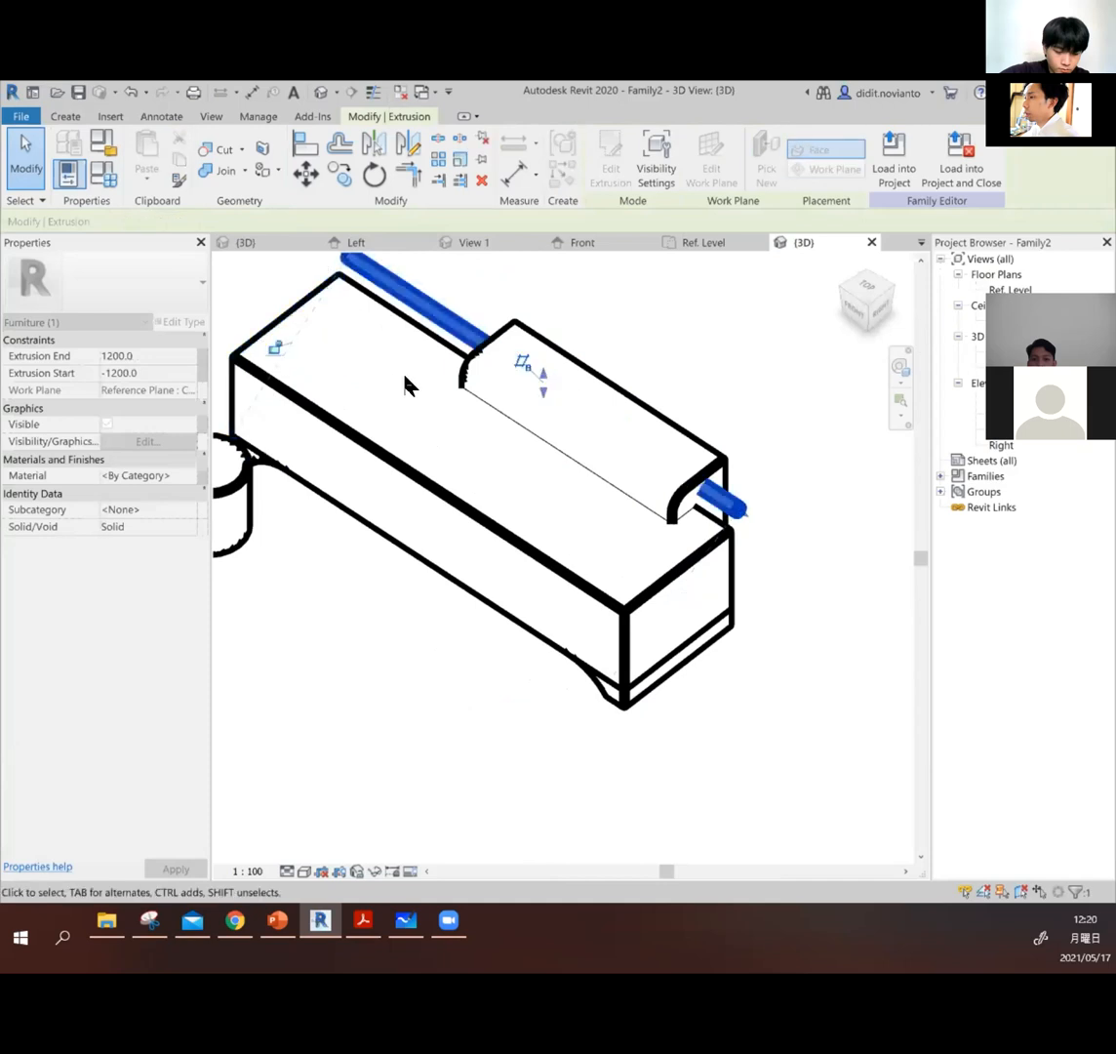
left_click(663, 332)
Step: Examine the lengthened rod running through the backrest from the front left side
middle_click_drag(510, 531, 816, 479, "shift")
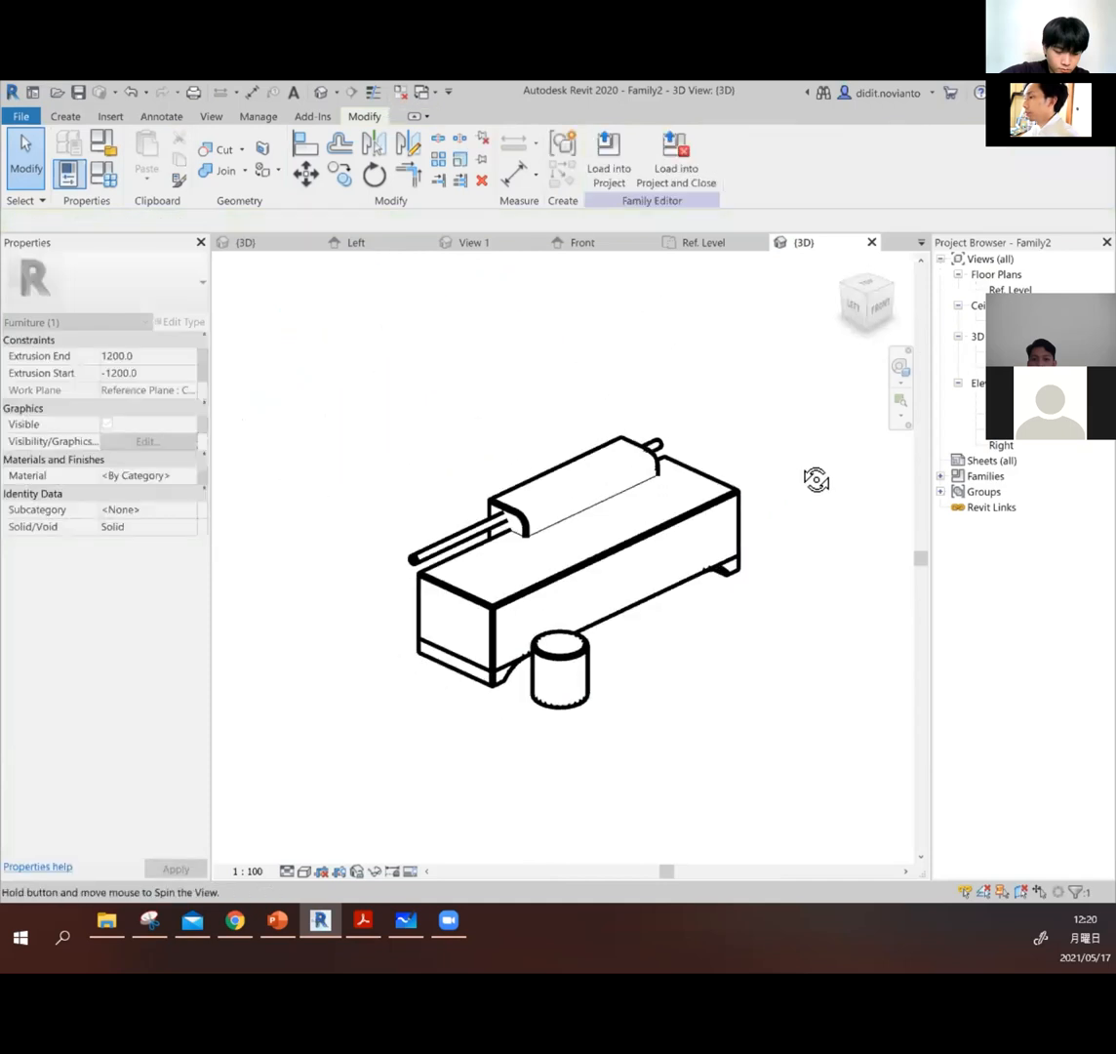
scroll(541, 517, "up", 3)
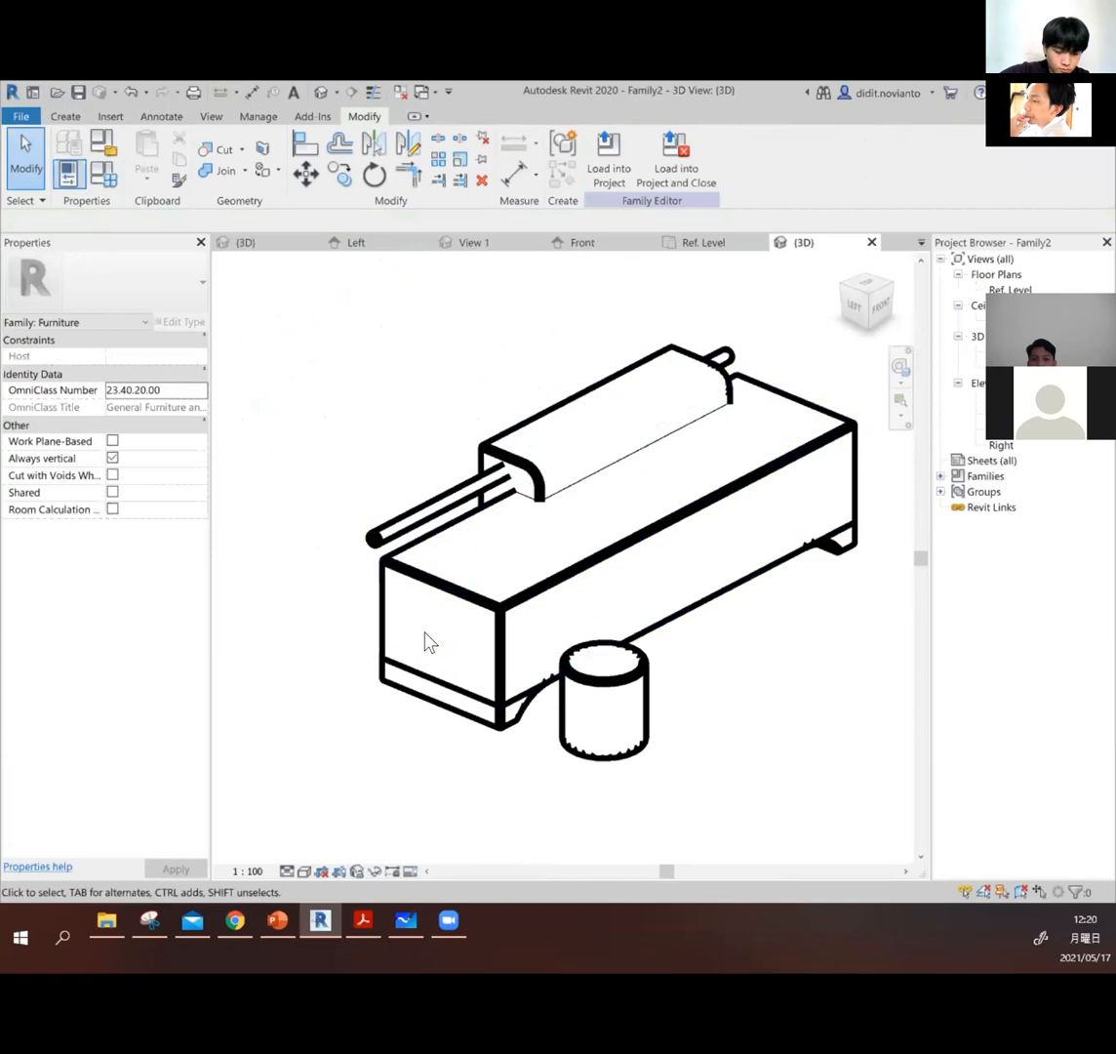
scroll(567, 554, "up", 3)
scroll(324, 432, "down", 2)
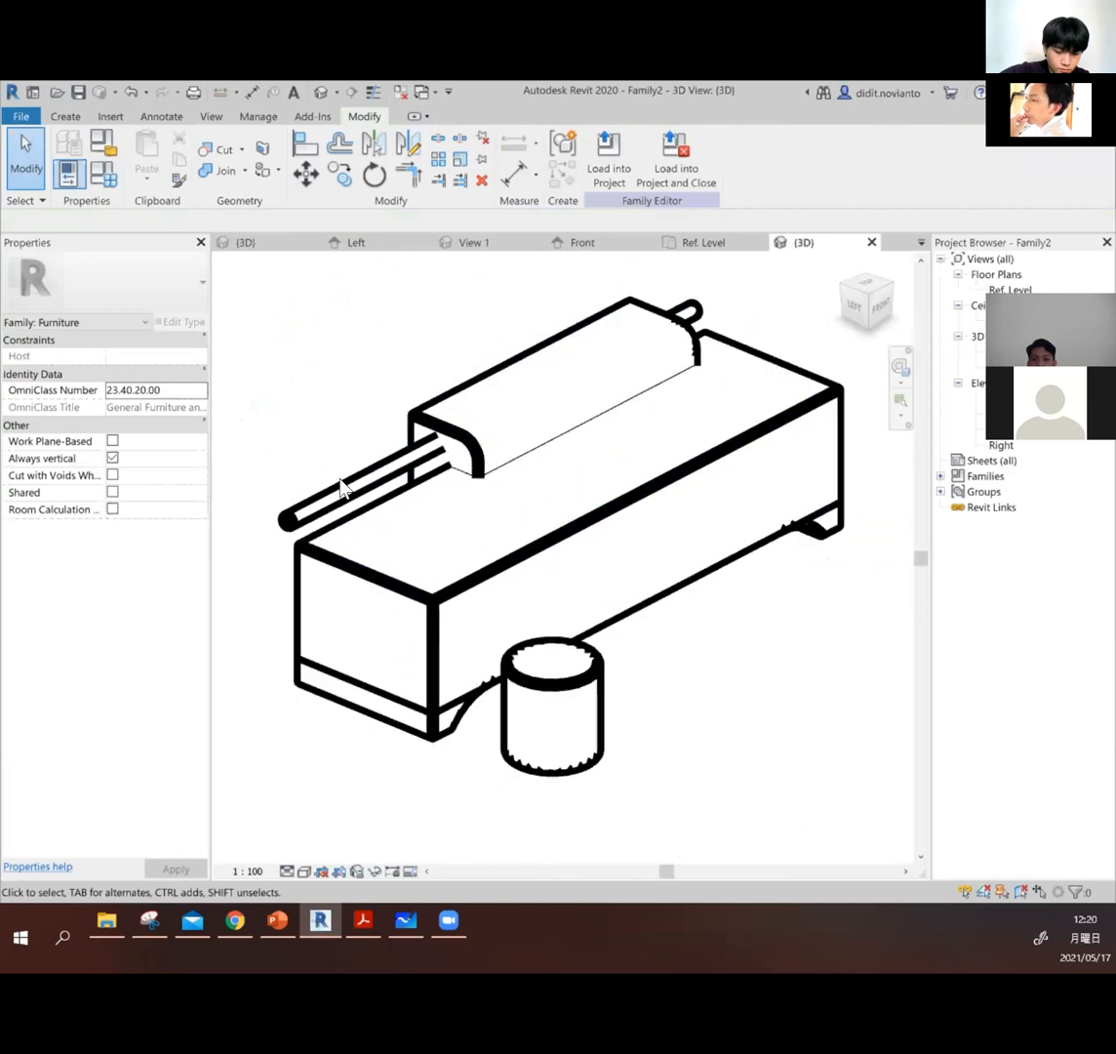
left_click(380, 366)
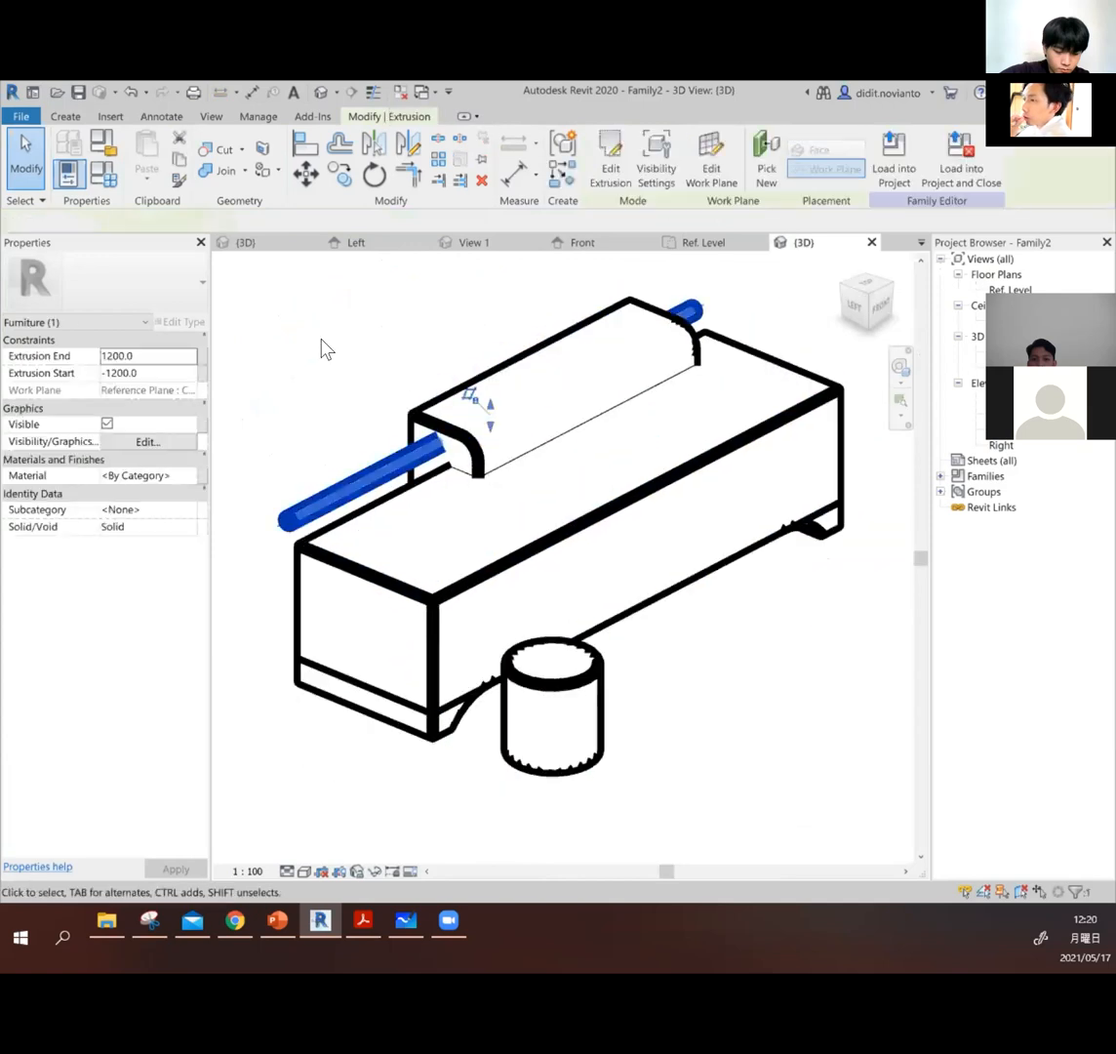
left_click(322, 340)
left_click(66, 117)
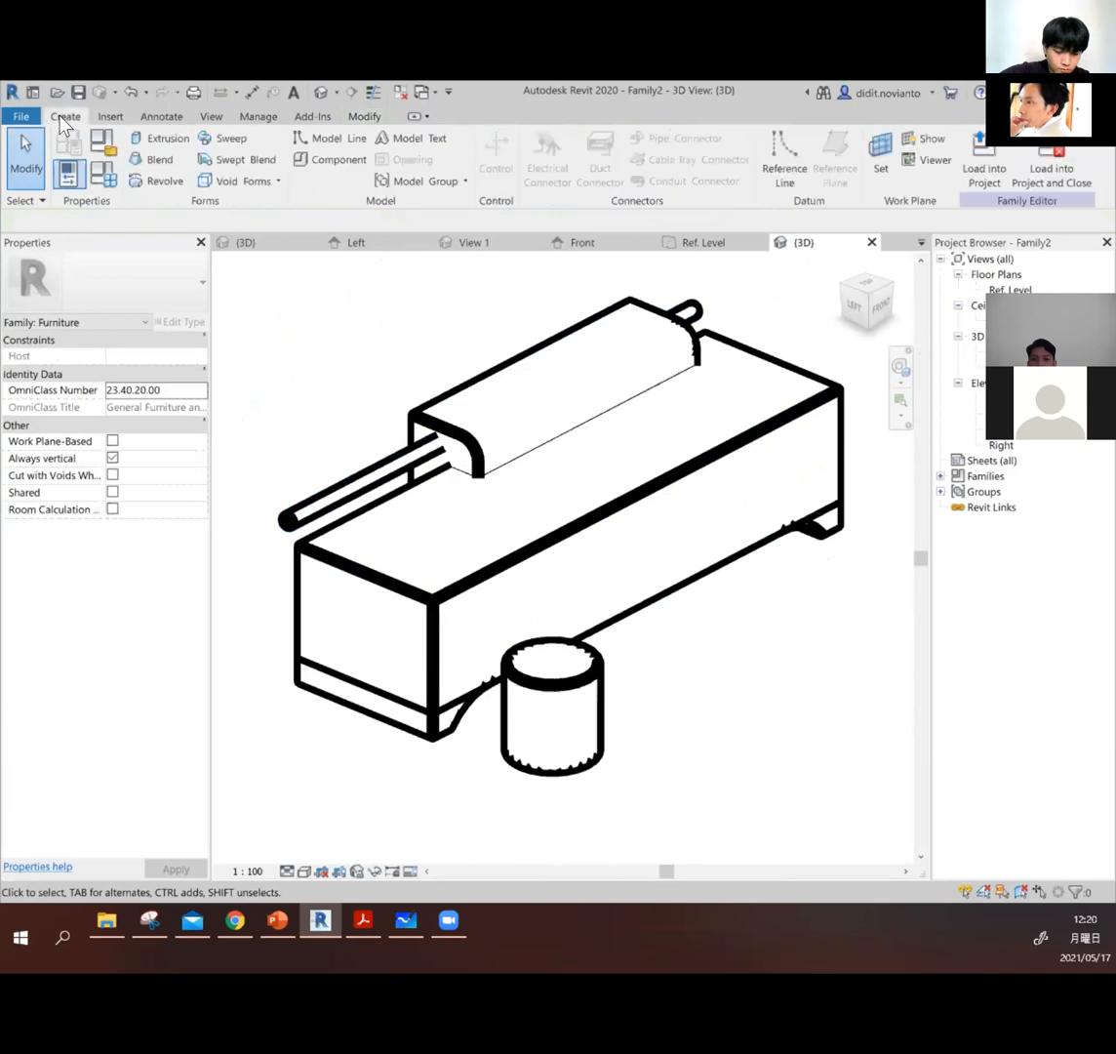
left_click(228, 147)
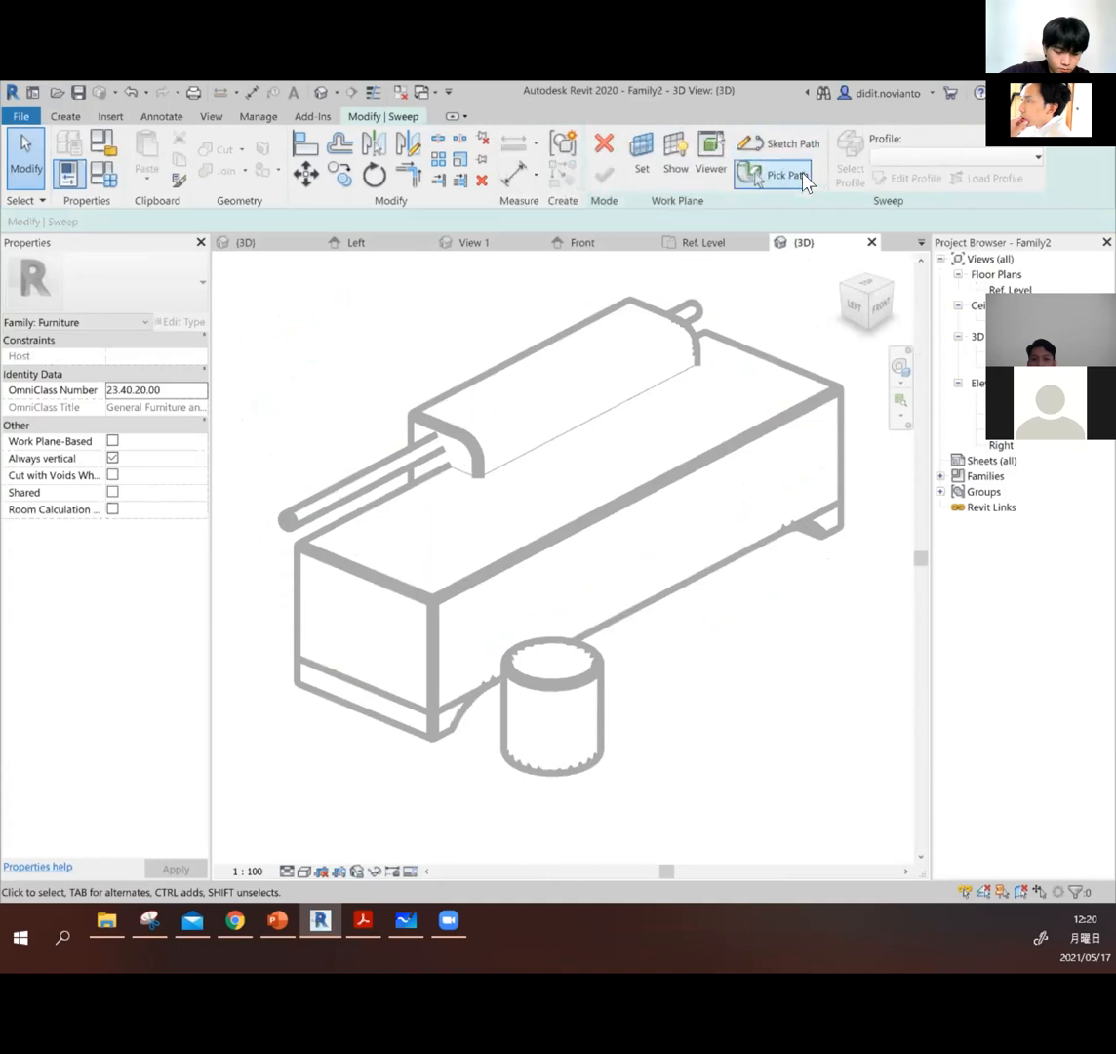
left_click(782, 171)
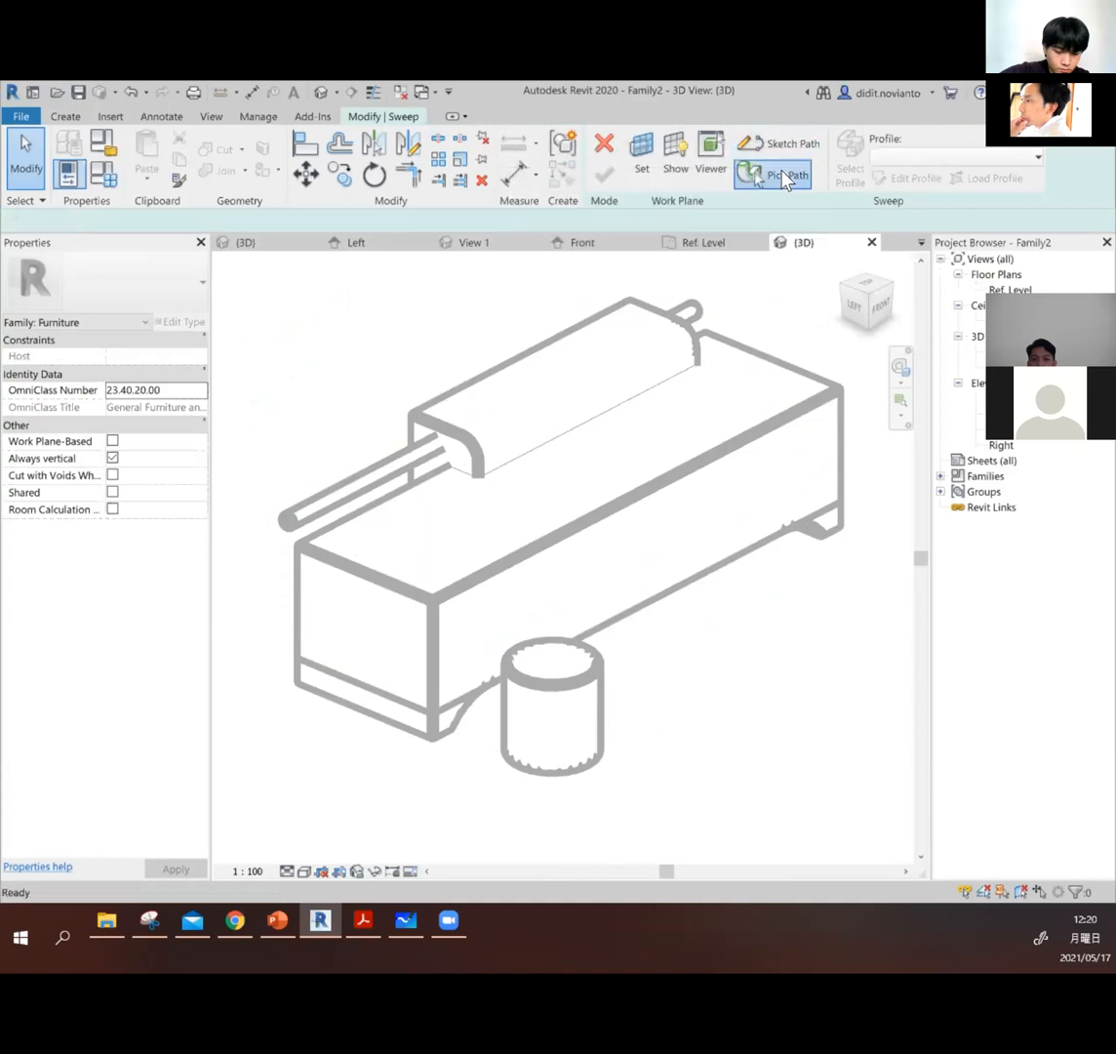
left_click(34, 185)
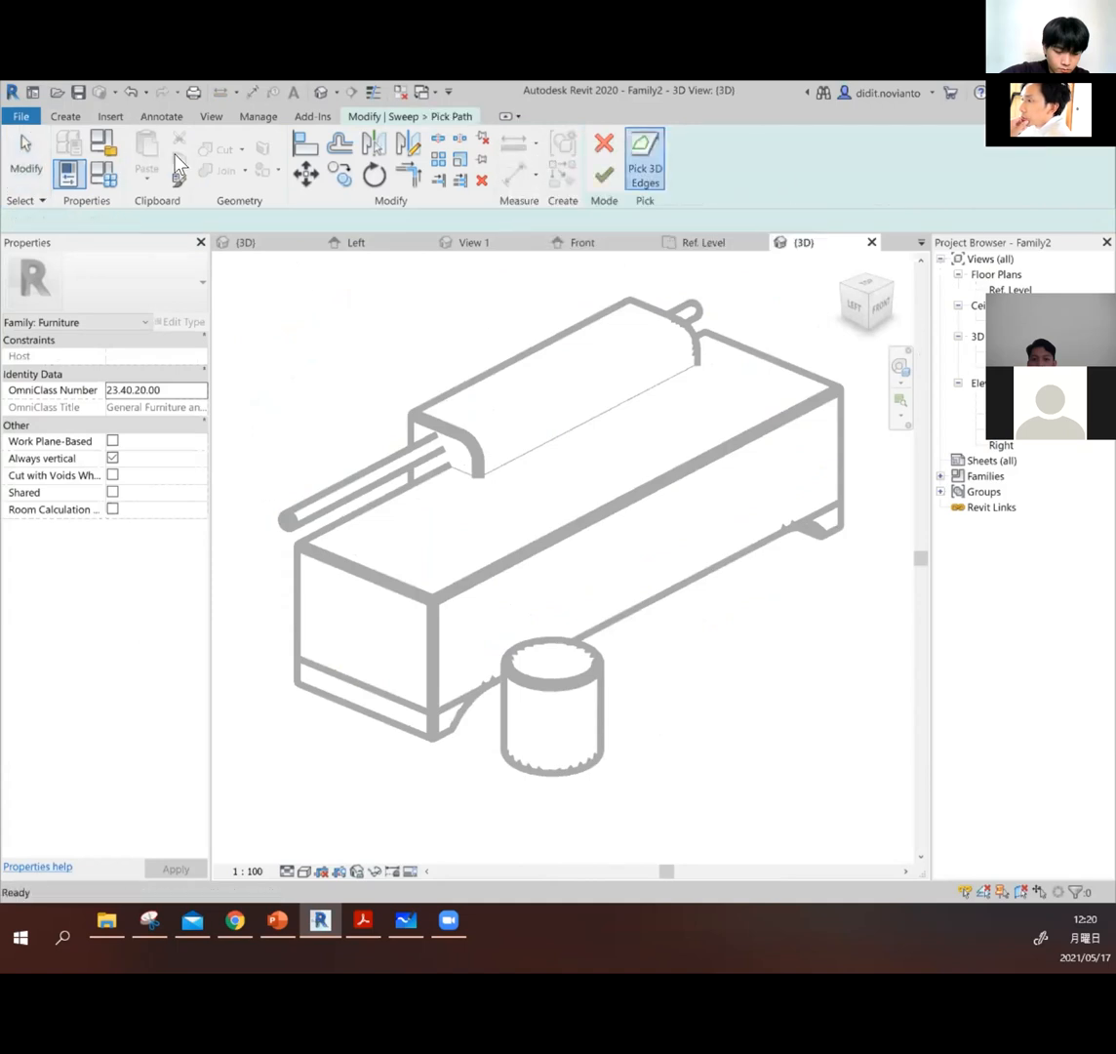
key("Escape")
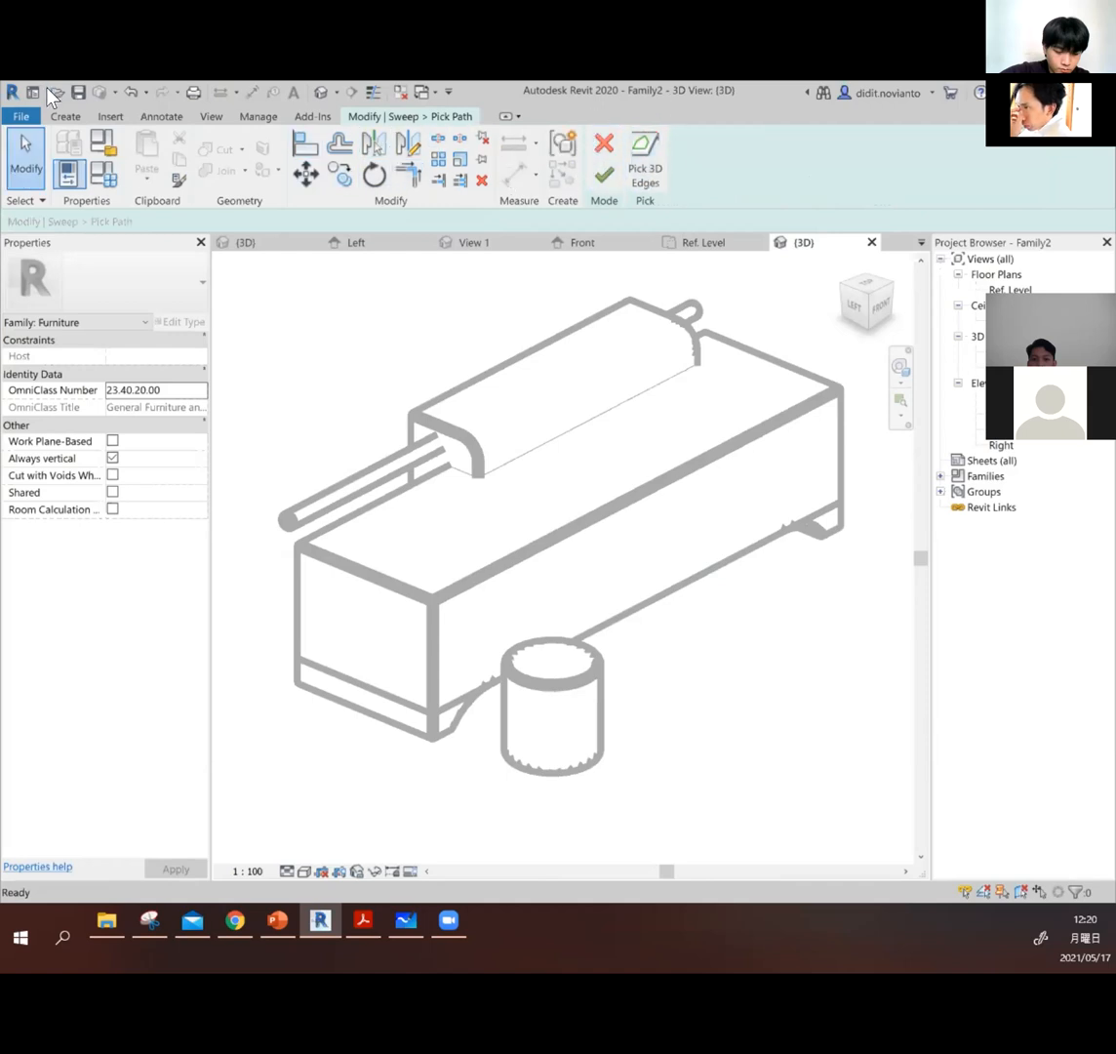
left_click(66, 117)
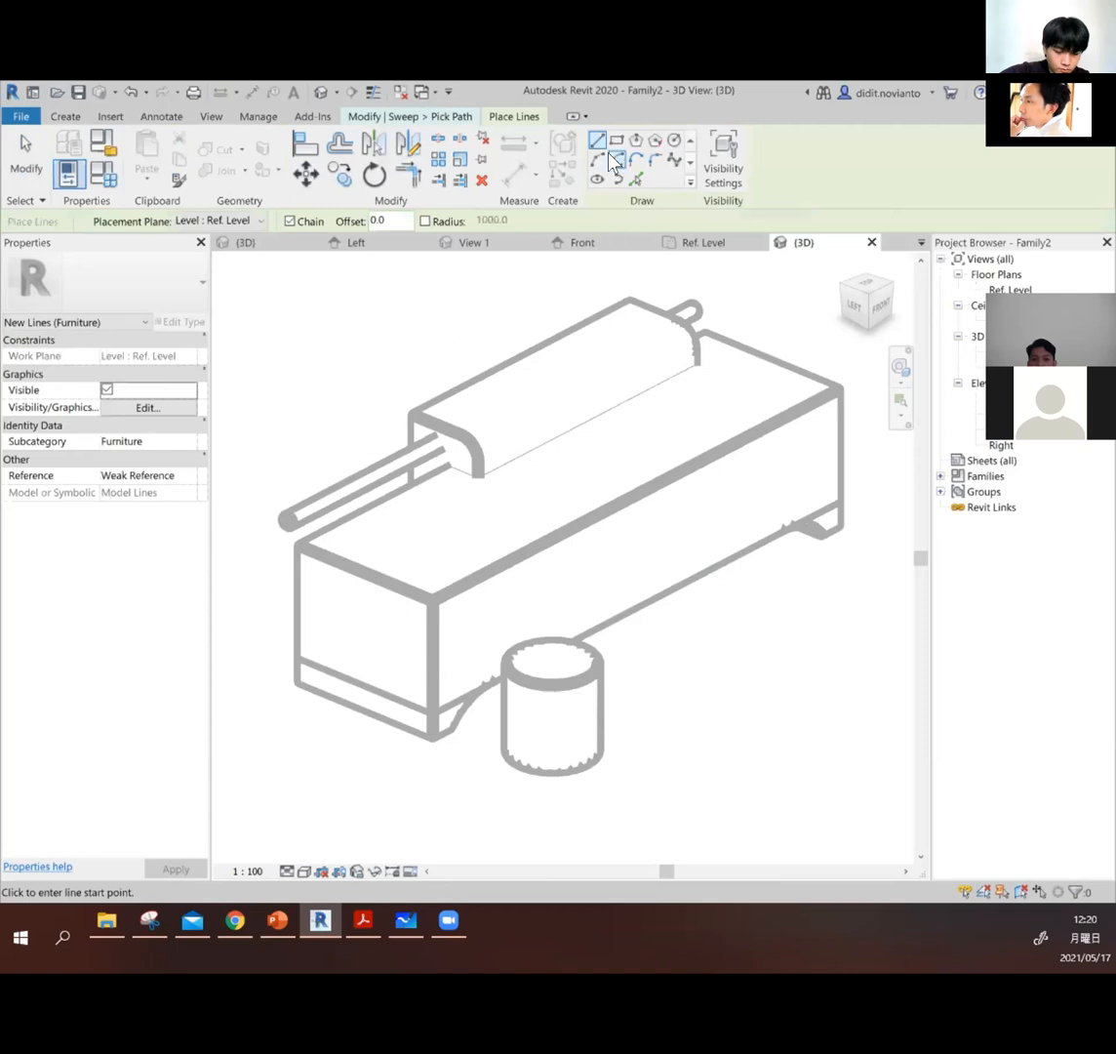
left_click(674, 140)
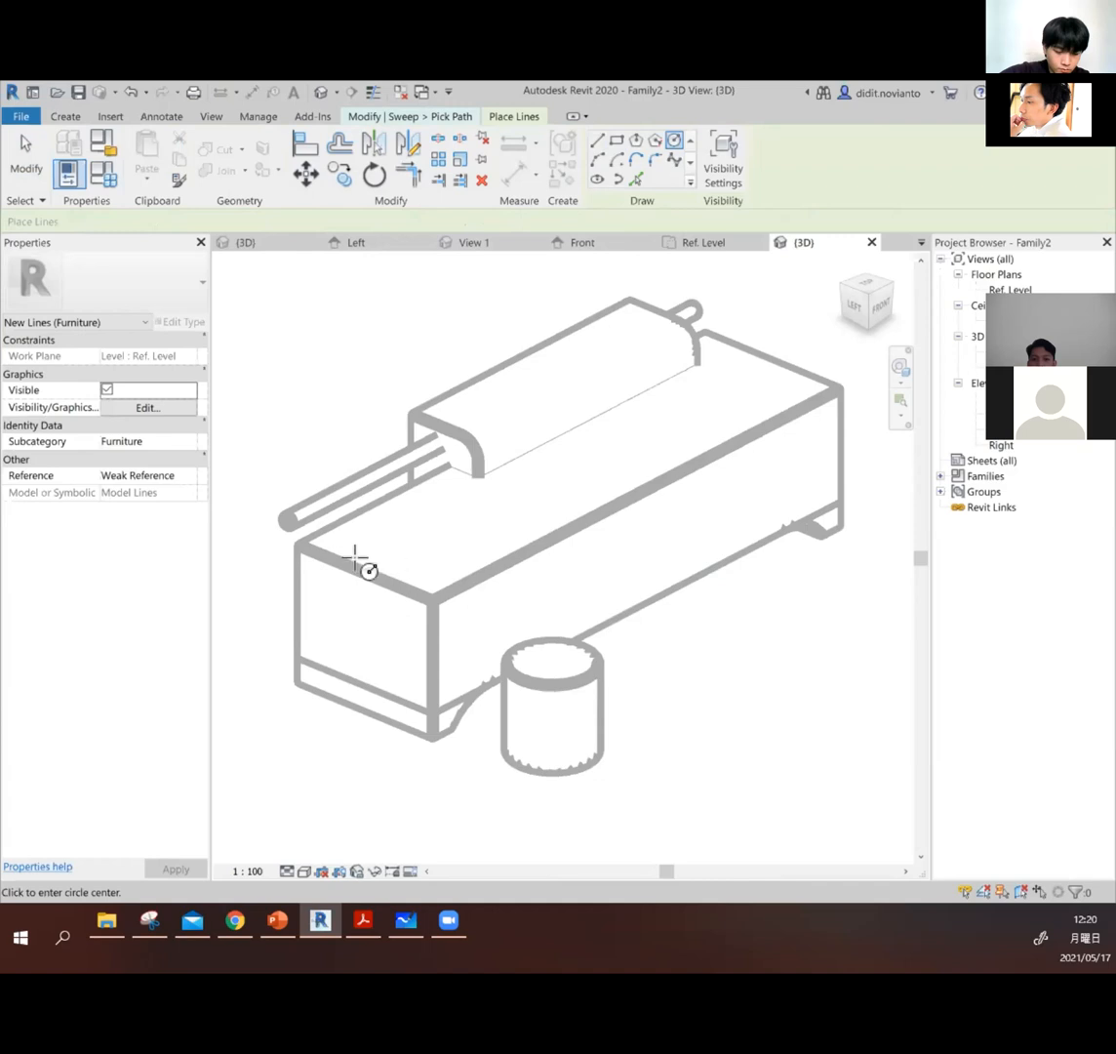
left_click(318, 551)
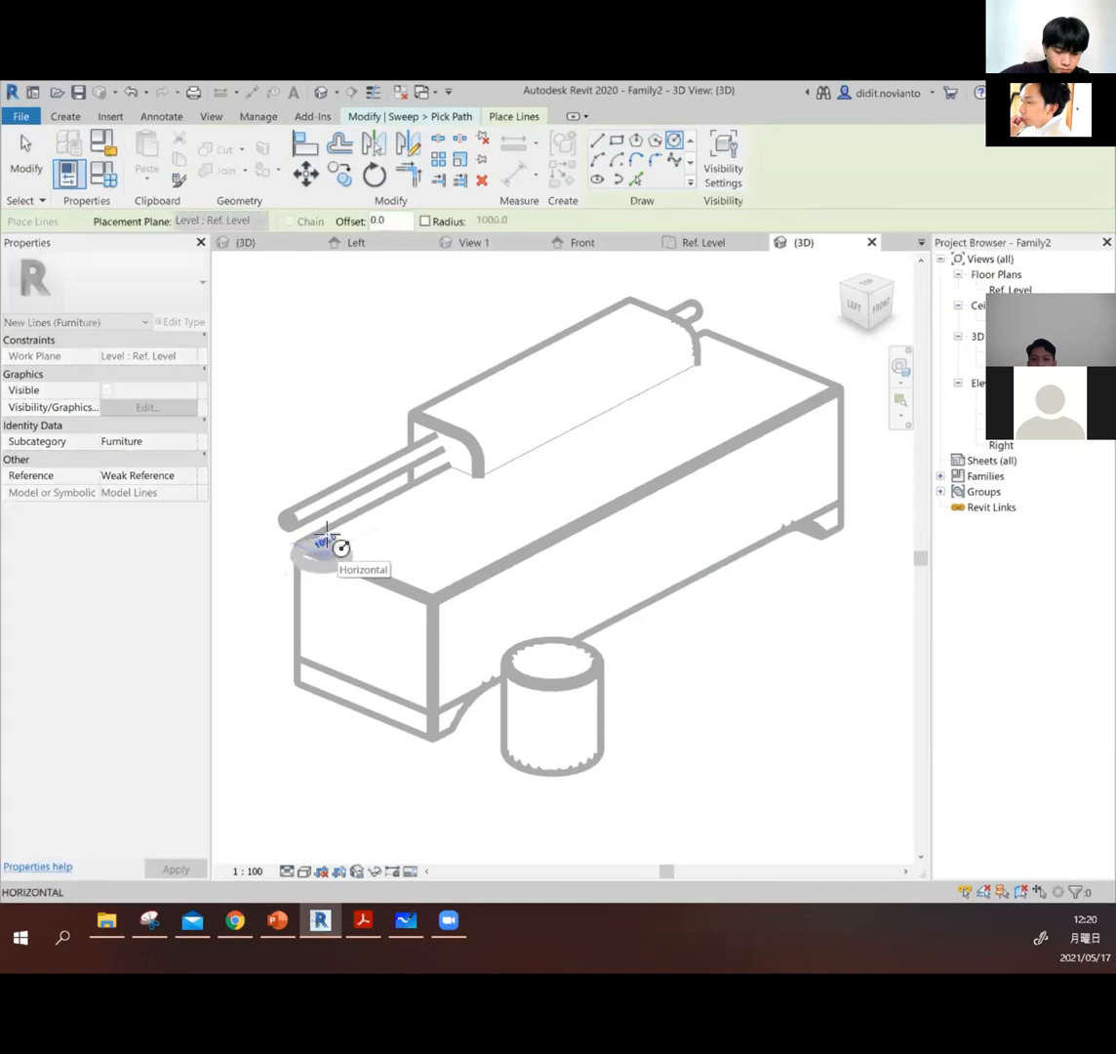
left_click(327, 534)
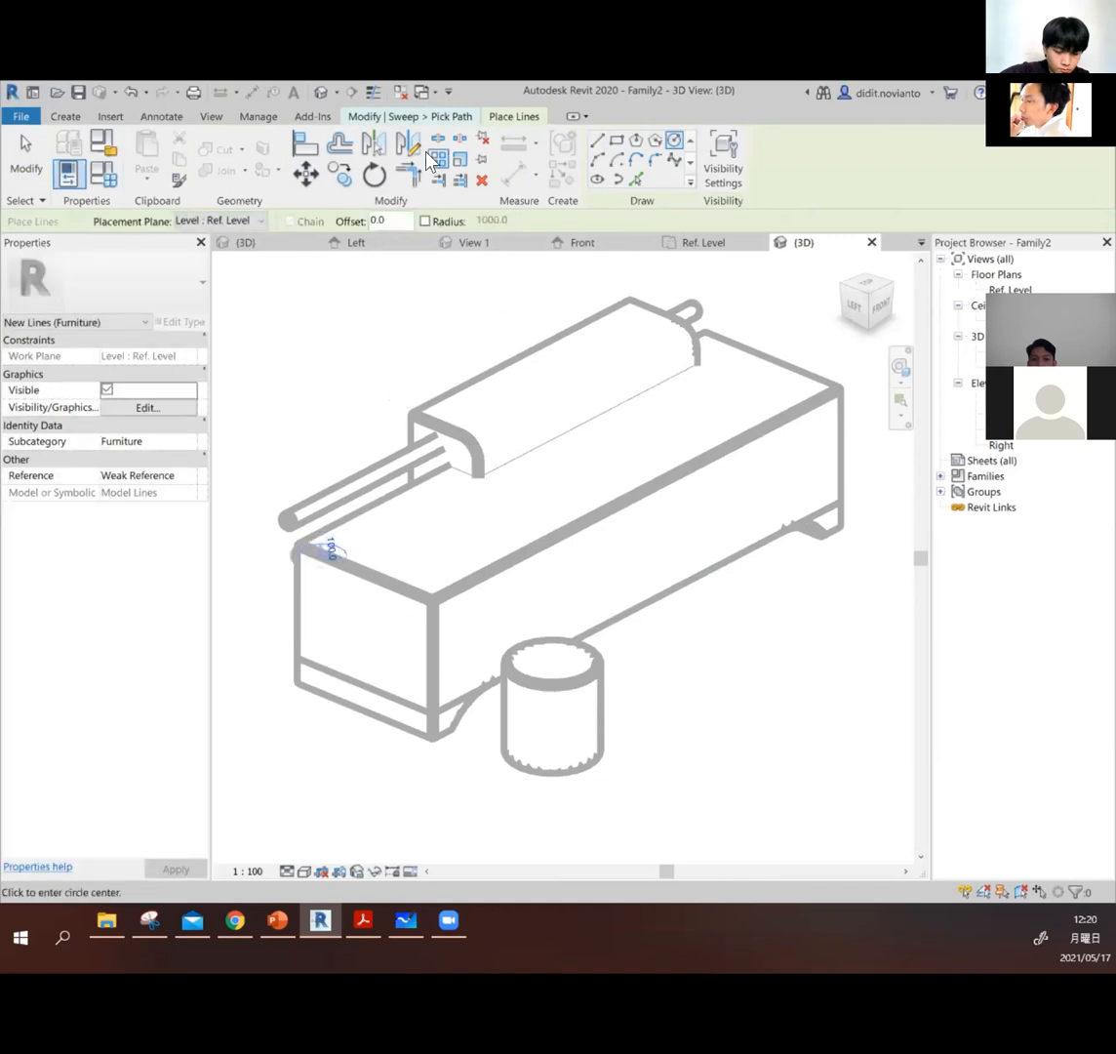
left_click(26, 154)
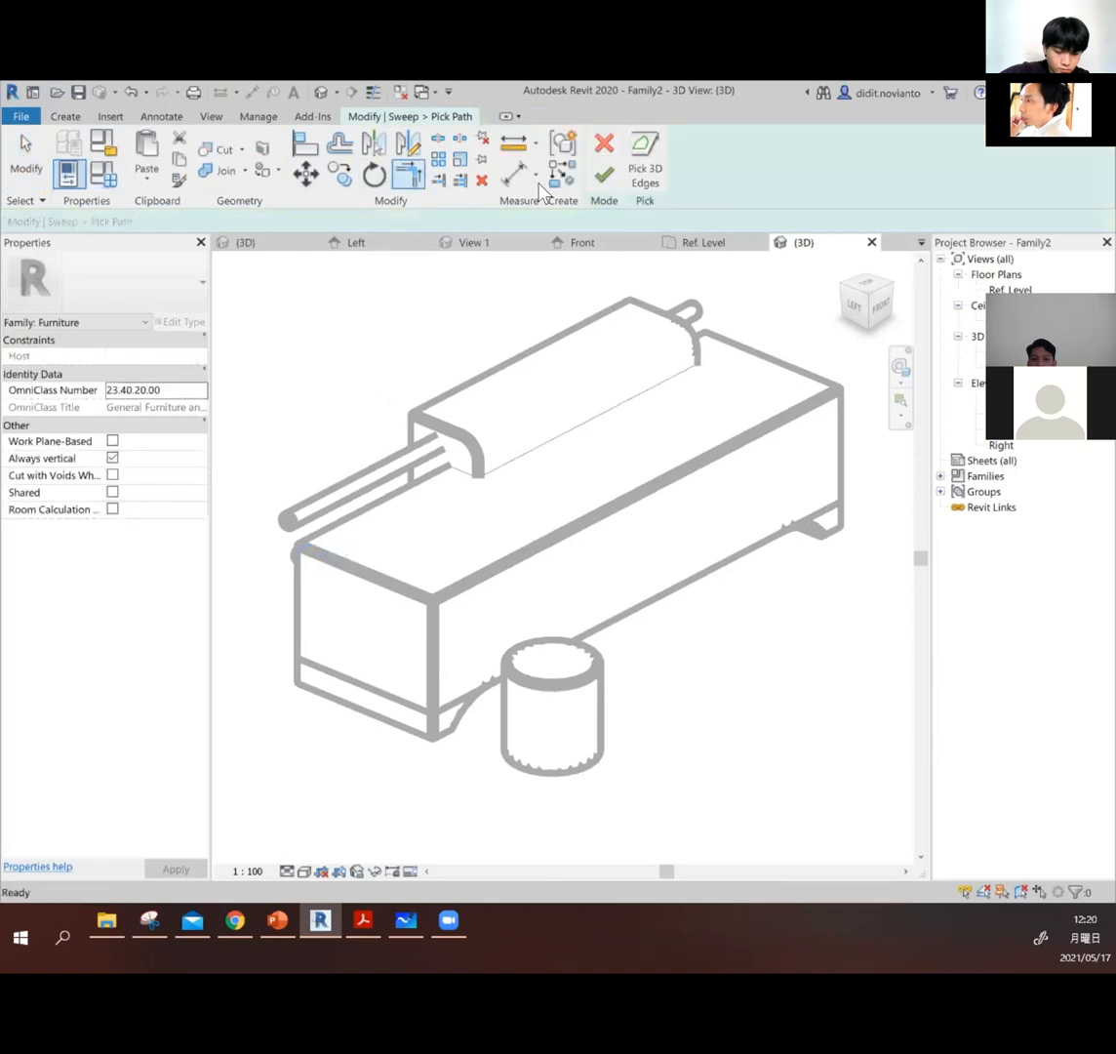
left_click(604, 173)
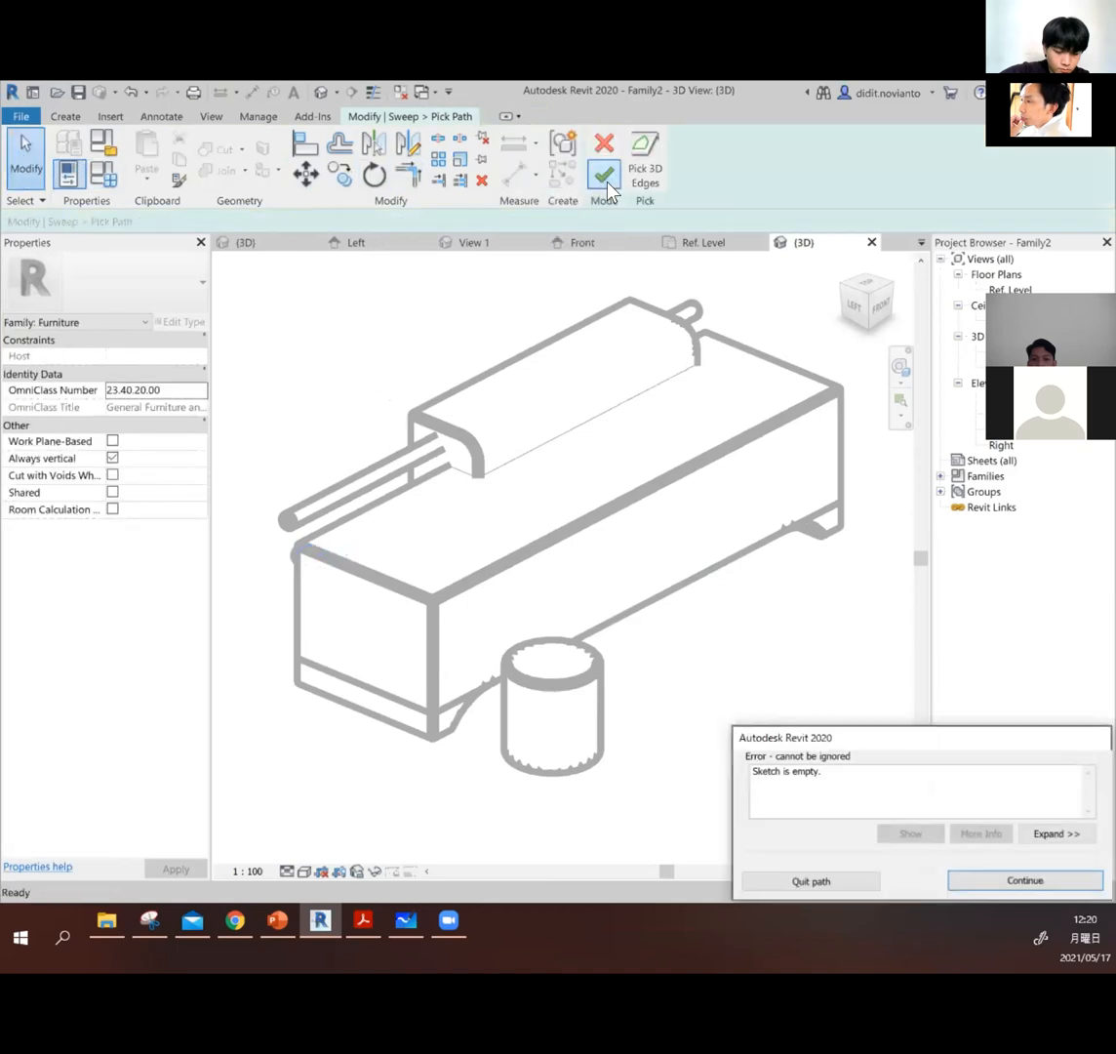
left_click(986, 882)
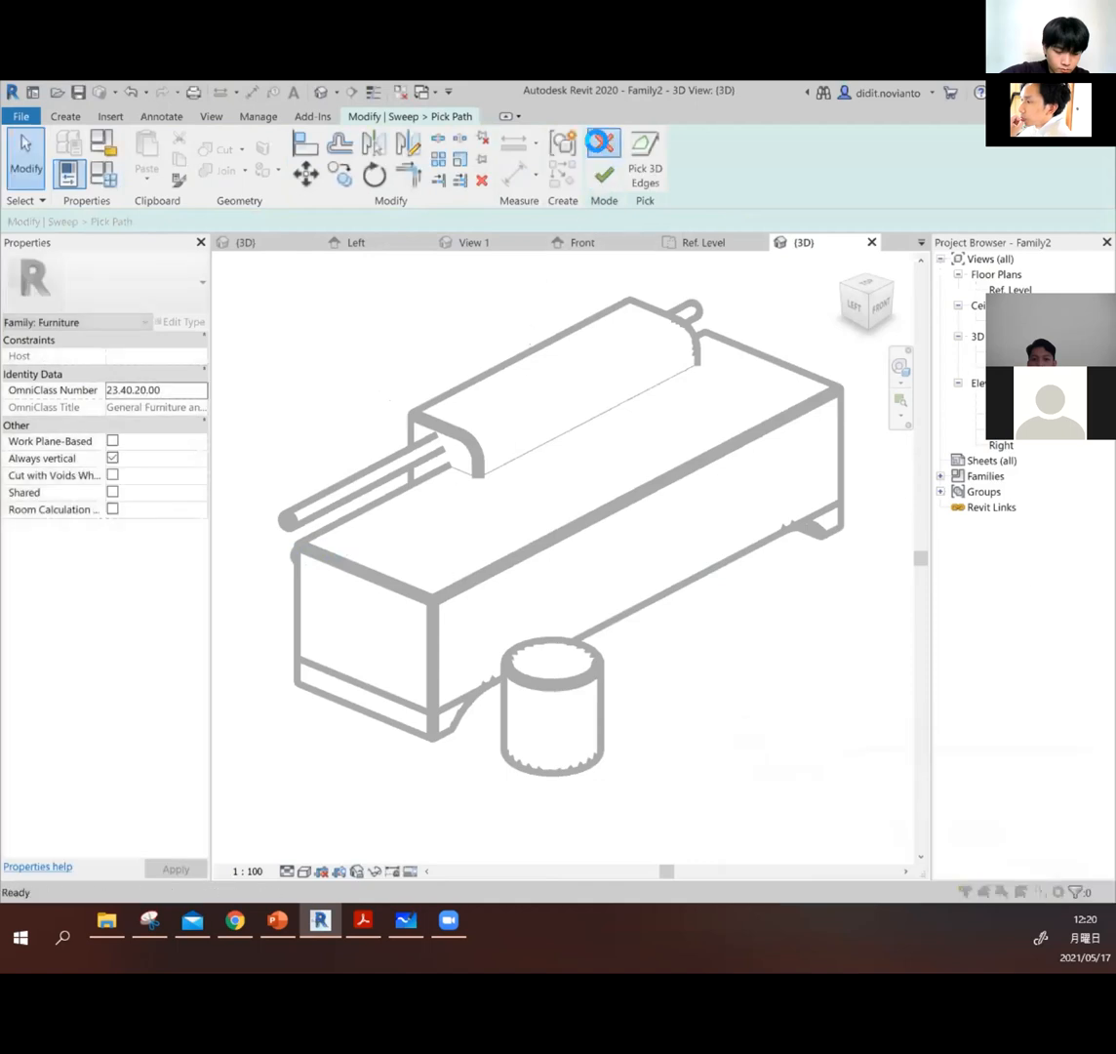
left_click(604, 143)
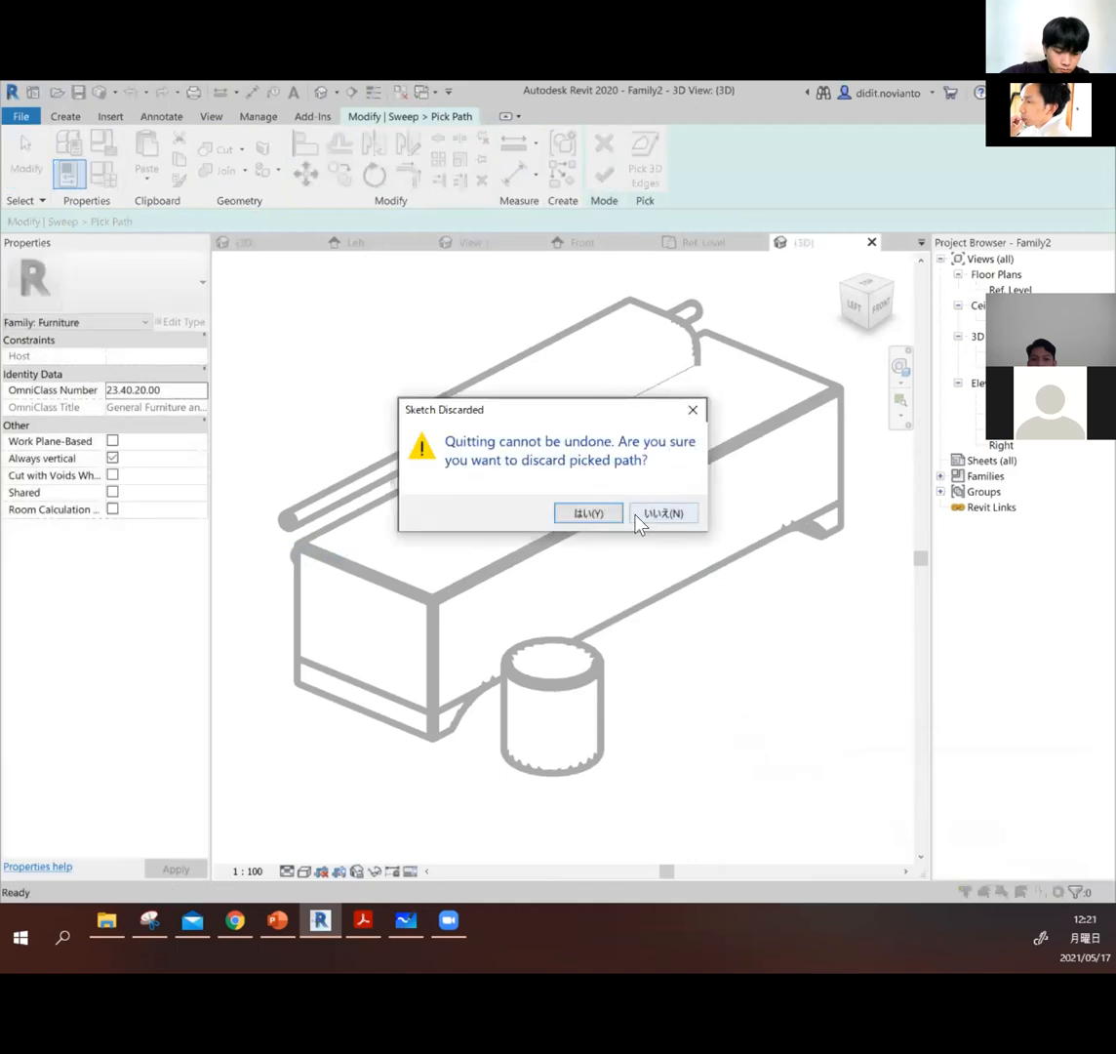
left_click(603, 518)
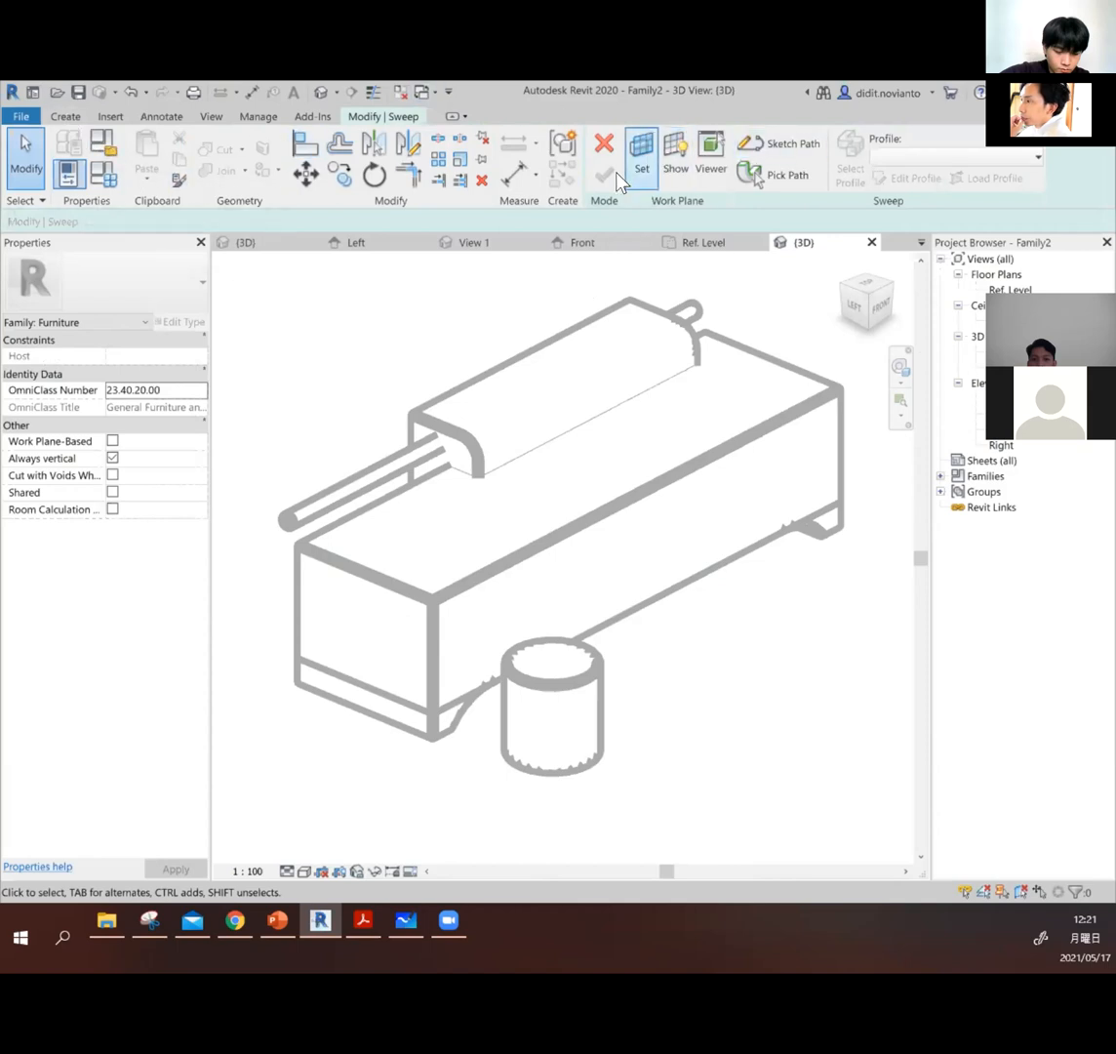
left_click(606, 148)
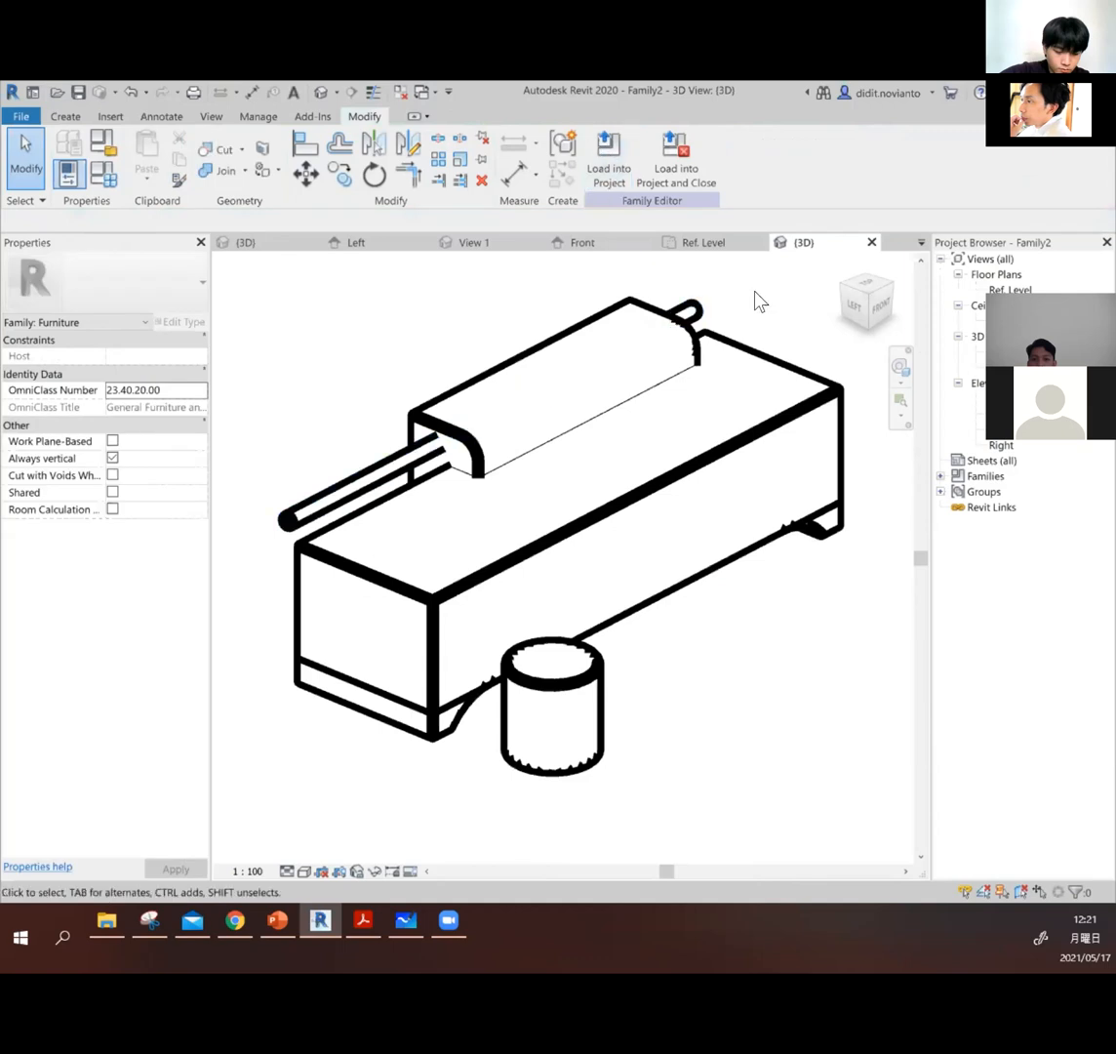
scroll(680, 410, "down", 2)
scroll(705, 643, "down", 1)
middle_click_drag(705, 643, 534, 600, "shift")
scroll(362, 566, "up", 3)
scroll(643, 553, "down", 1)
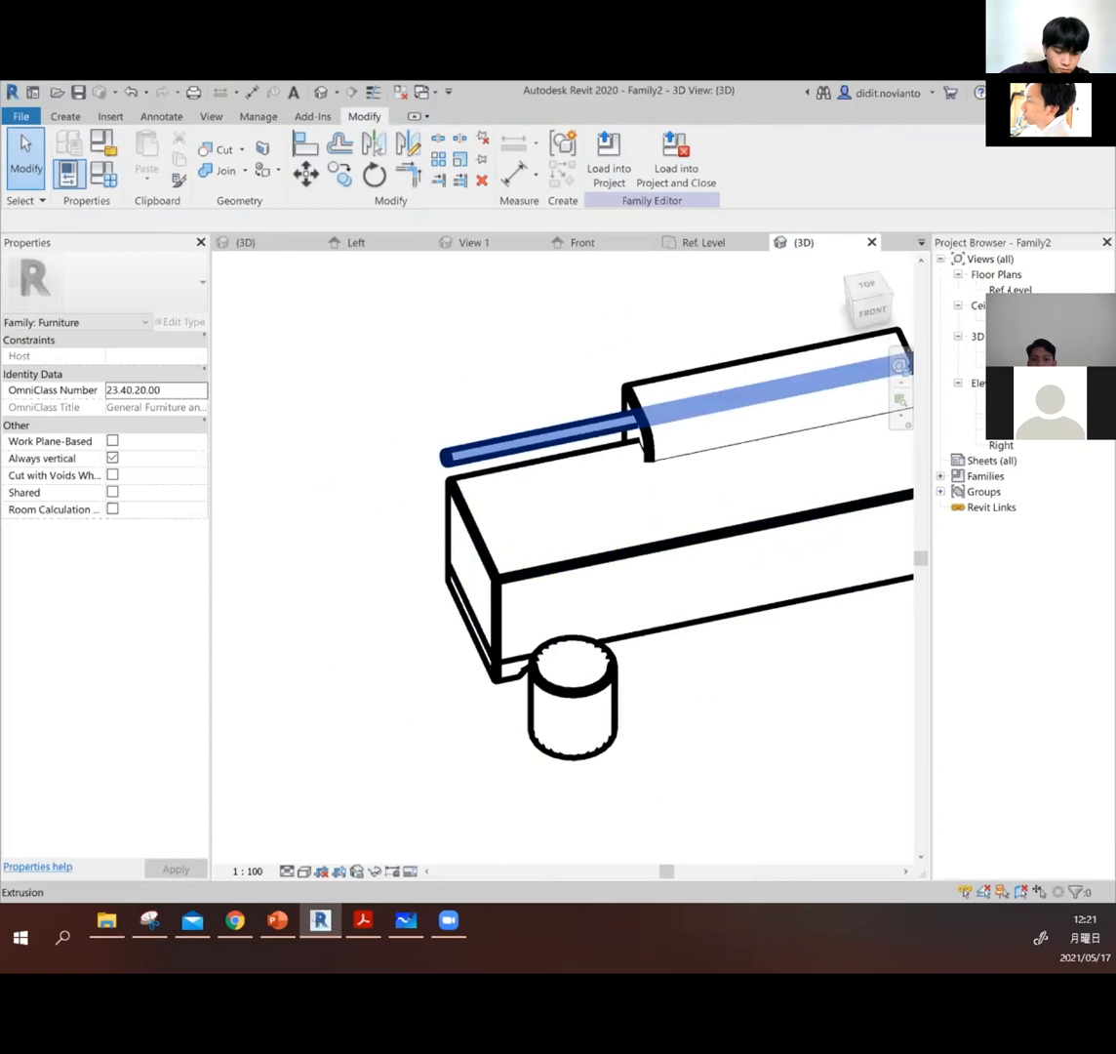
Step: In the Front elevation, extrude a rectangle about 231 mm wide and 1100 mm high against the sofa's left end, with Extrusion End 1000
double_click(1003, 414)
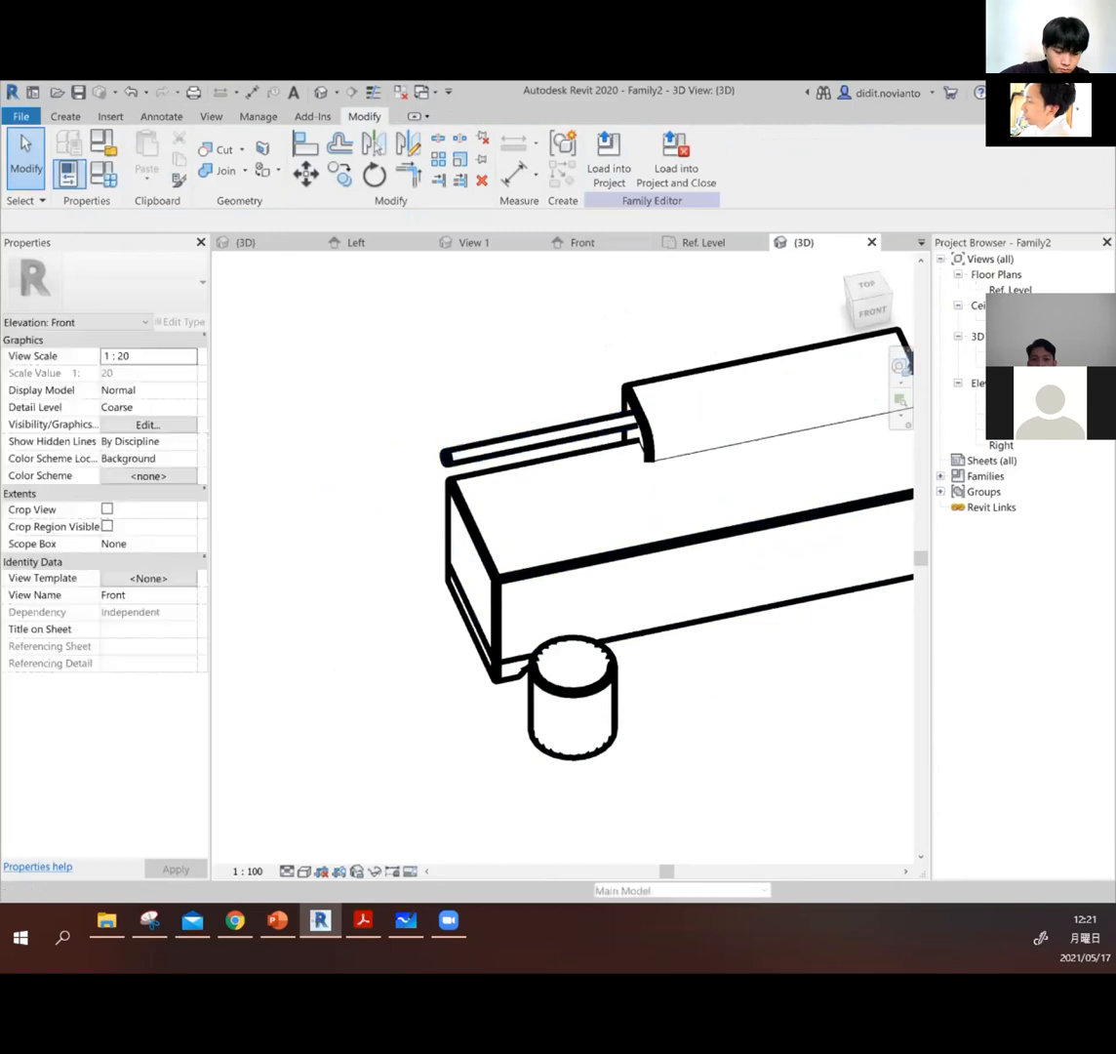
scroll(559, 460, "down", 1)
scroll(561, 469, "down", 1)
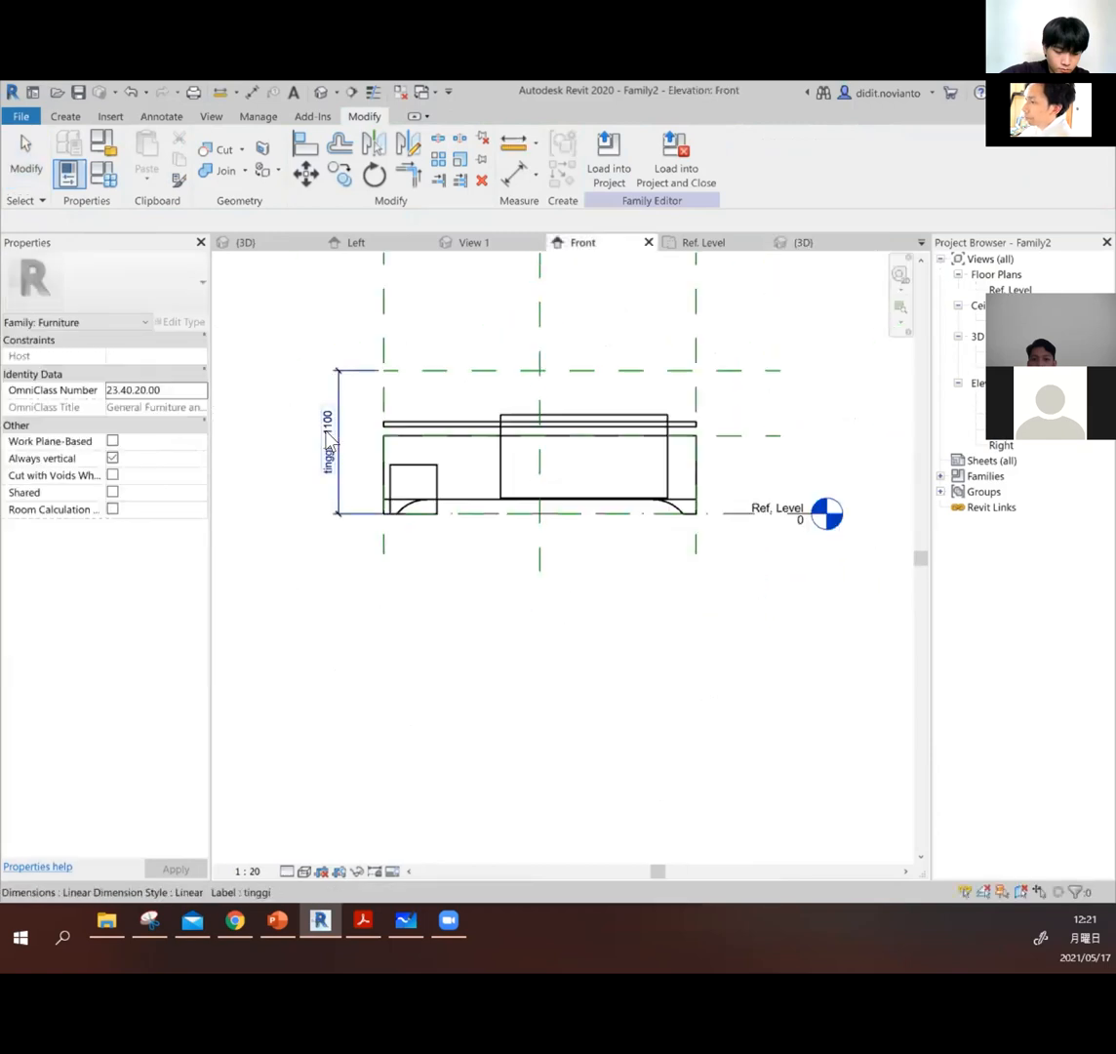
scroll(411, 428, "up", 3)
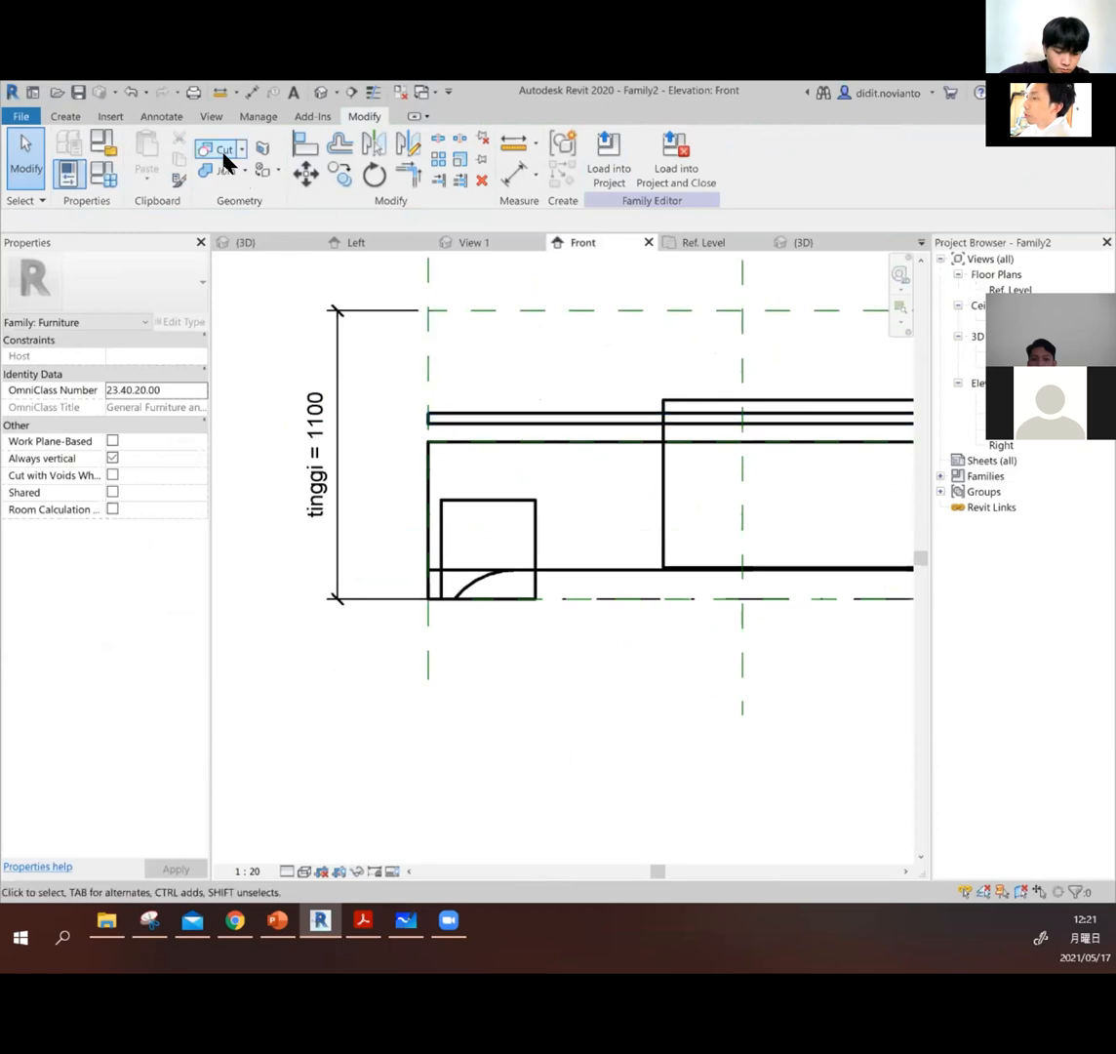
left_click(66, 118)
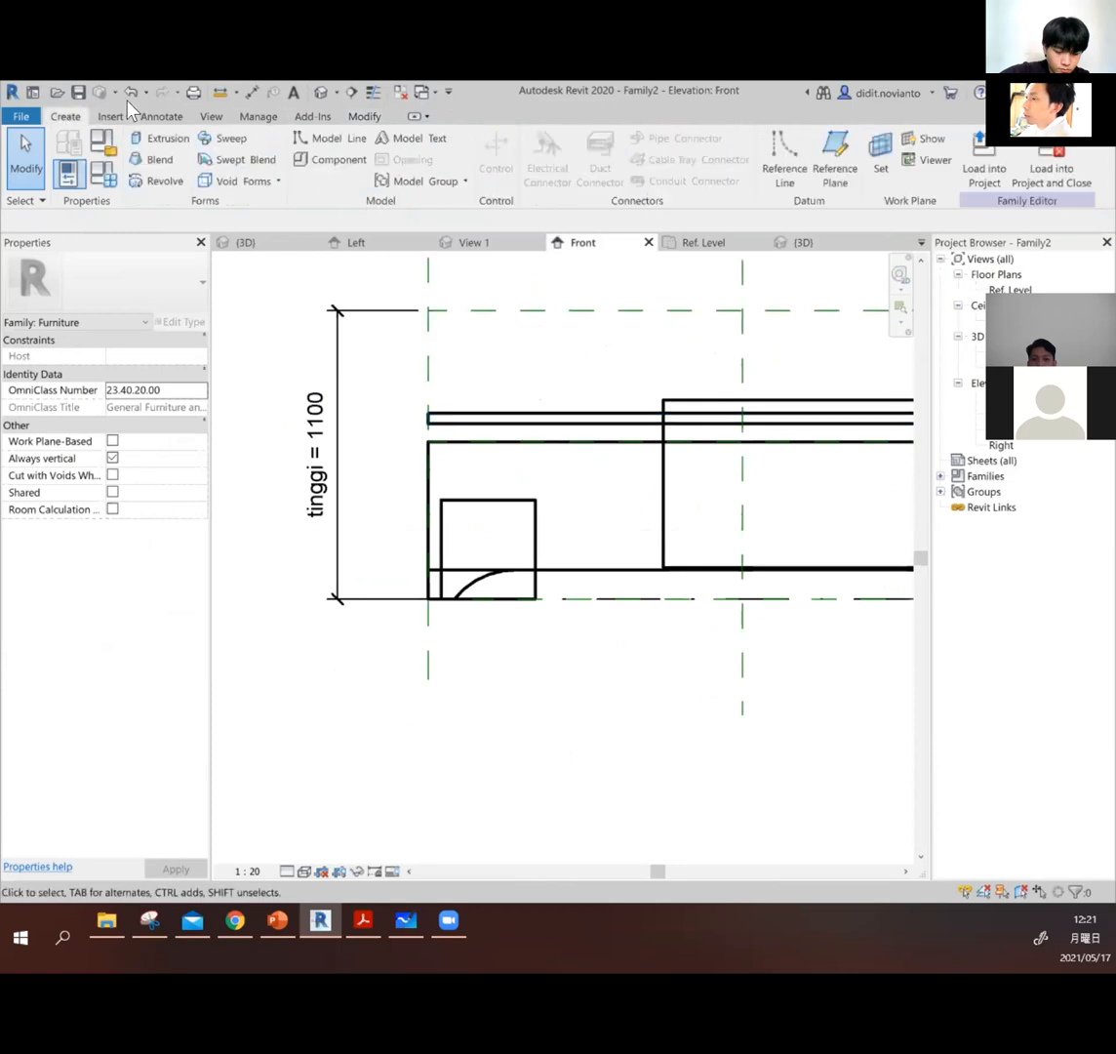
left_click(174, 147)
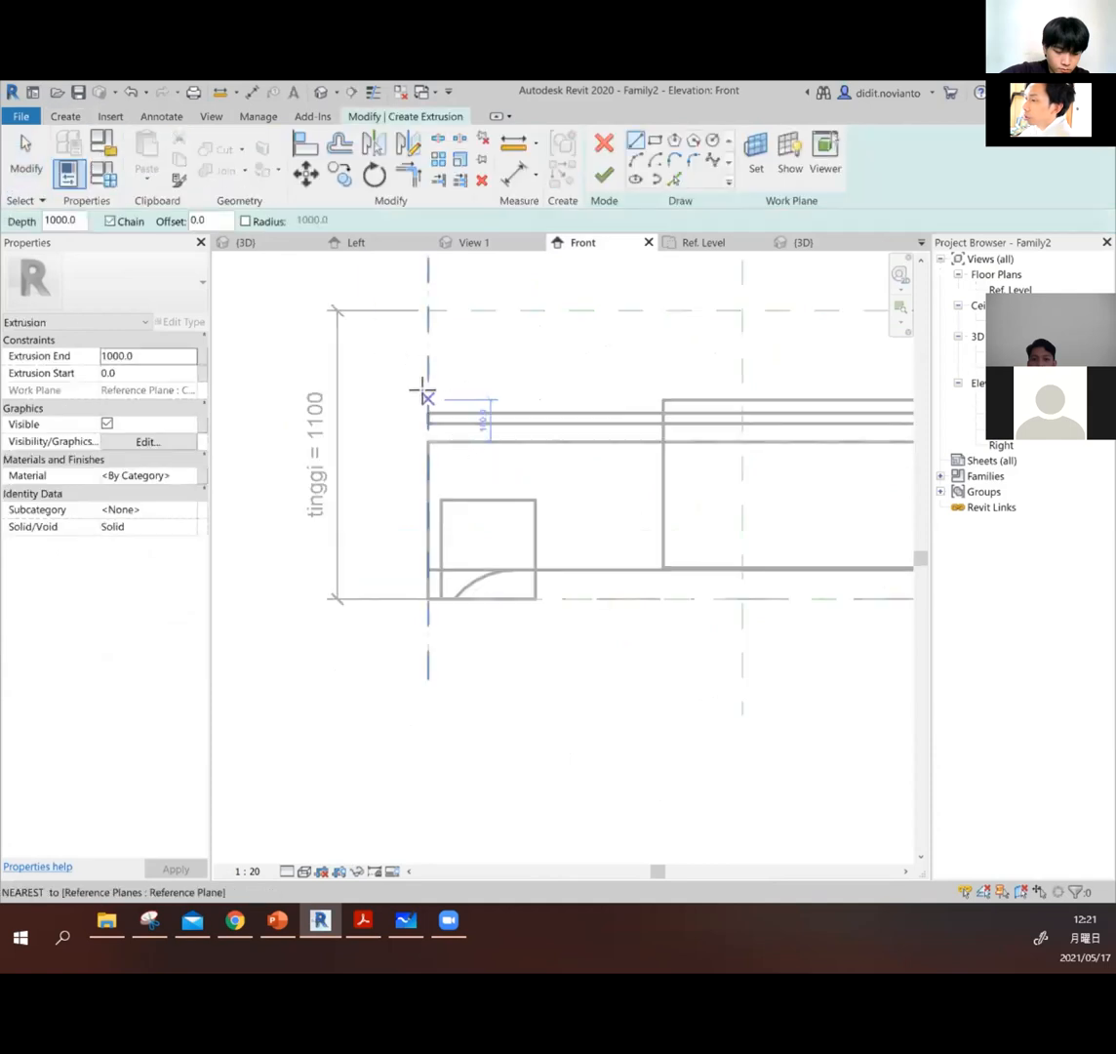
left_click(654, 141)
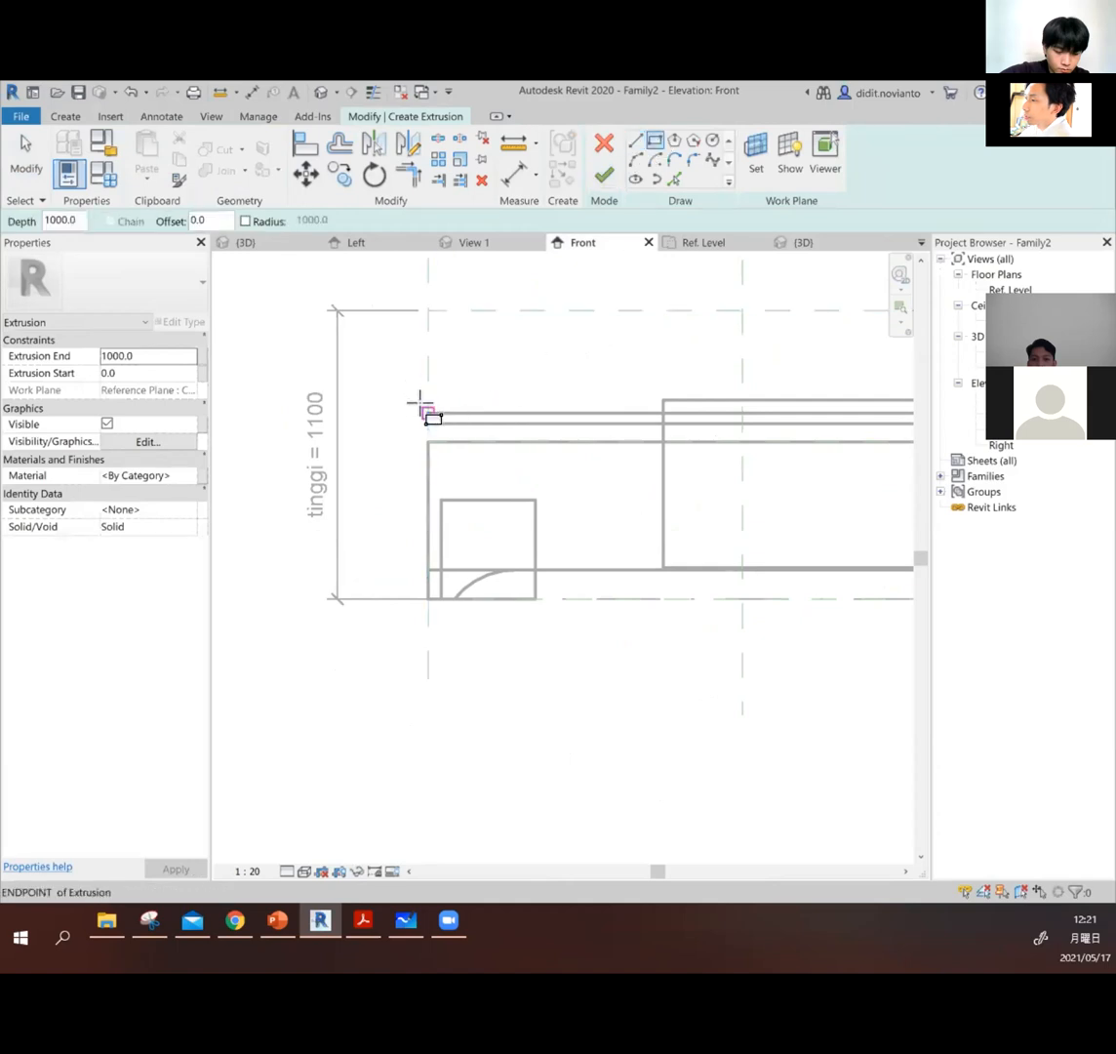
left_click(428, 311)
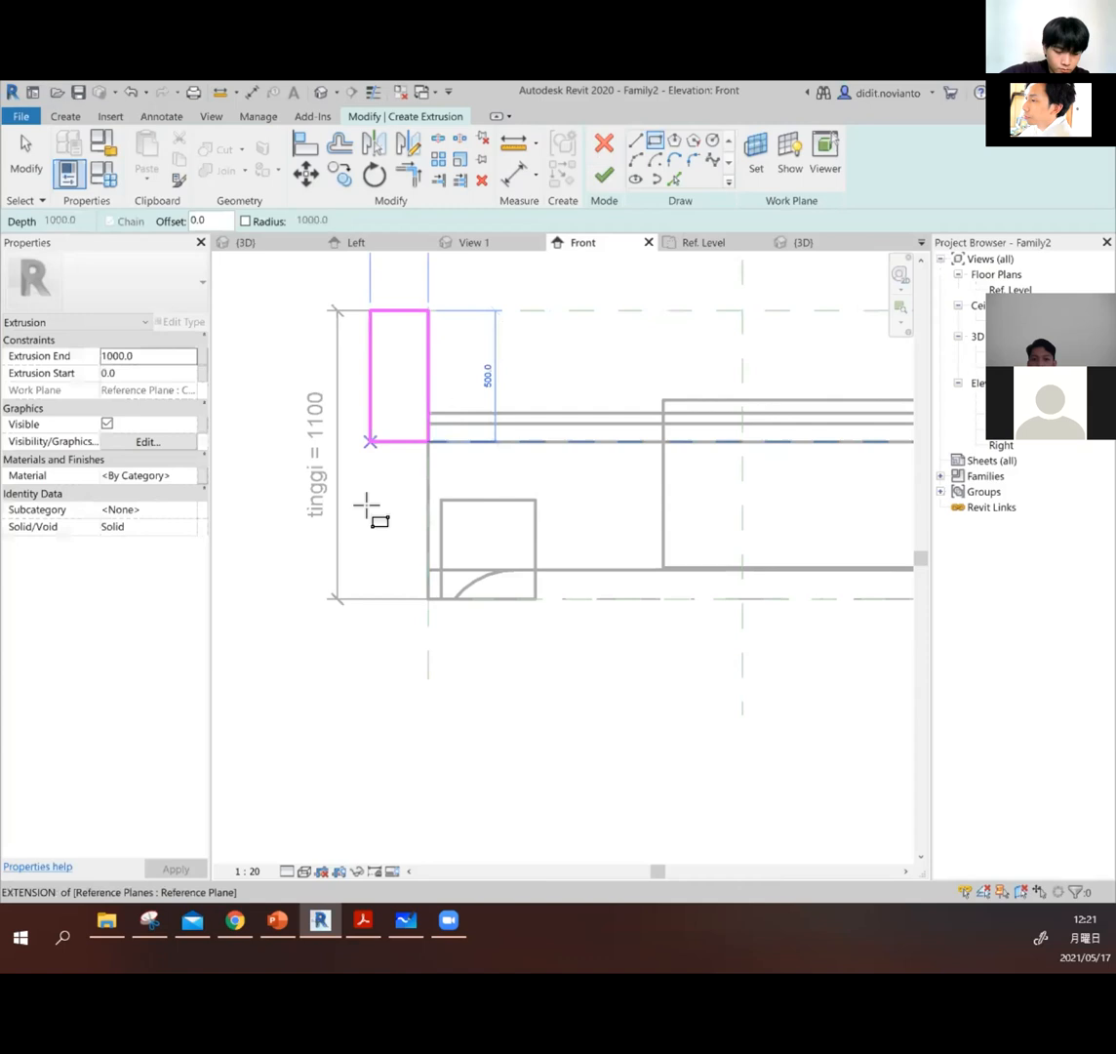
left_click(363, 590)
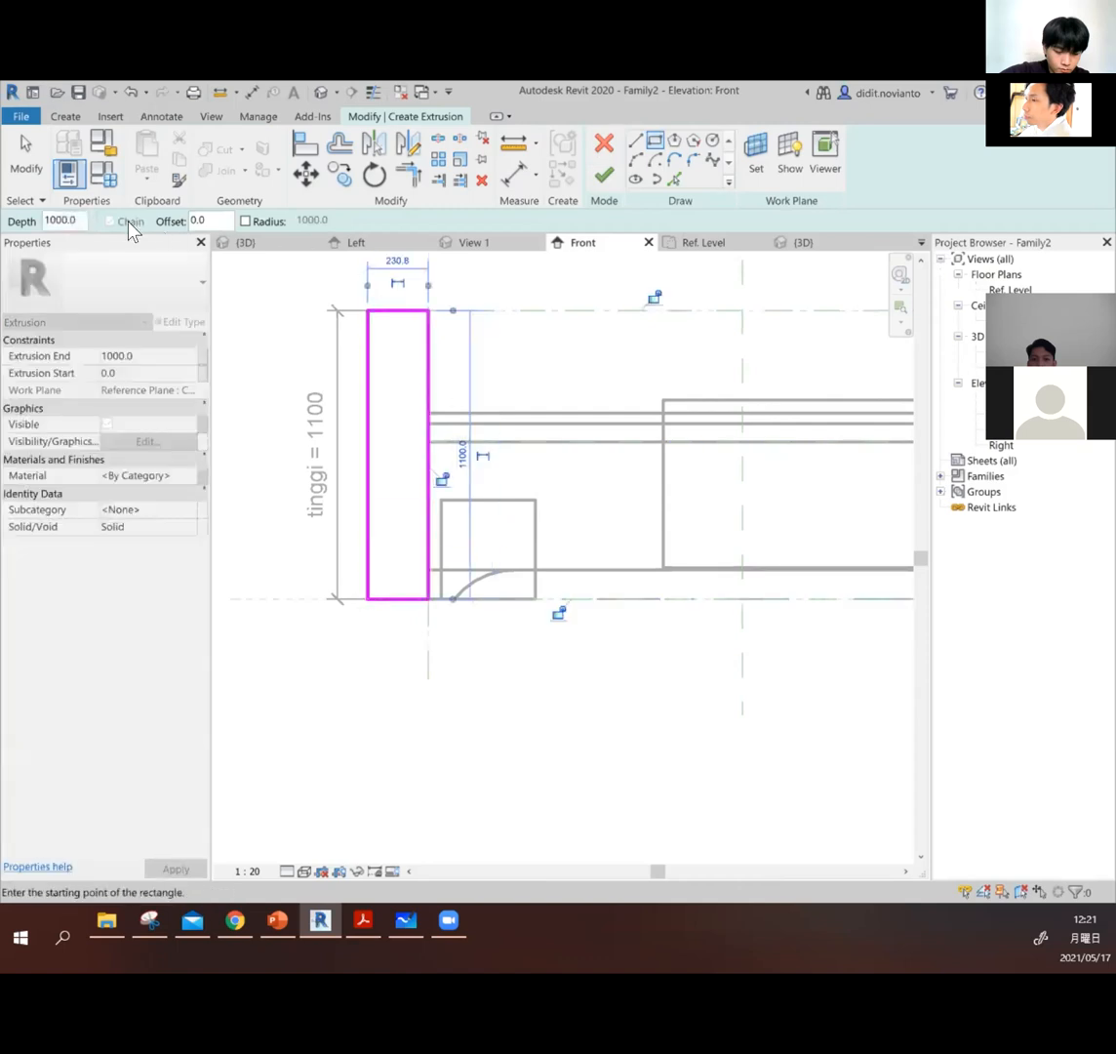
left_click(33, 175)
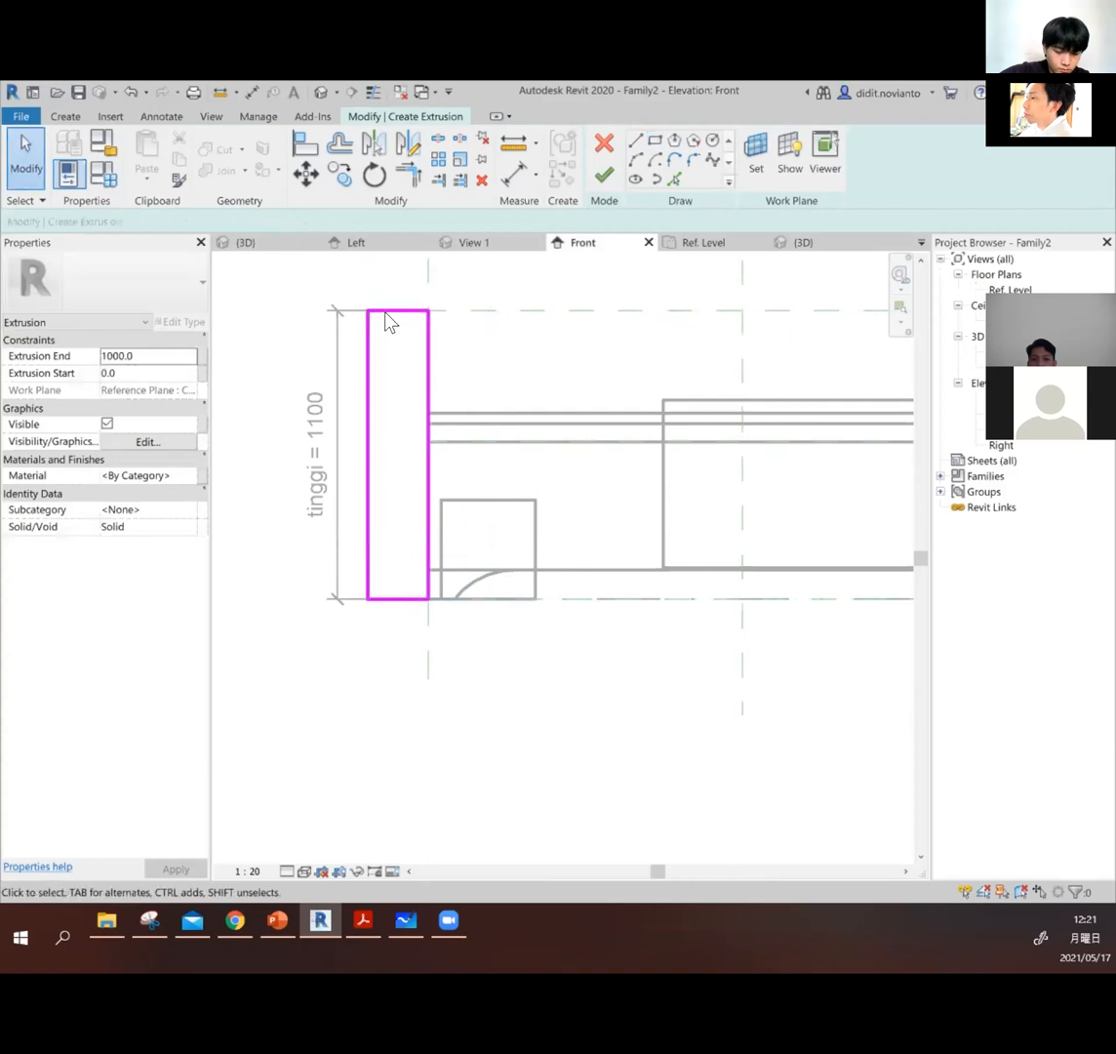
left_click(604, 181)
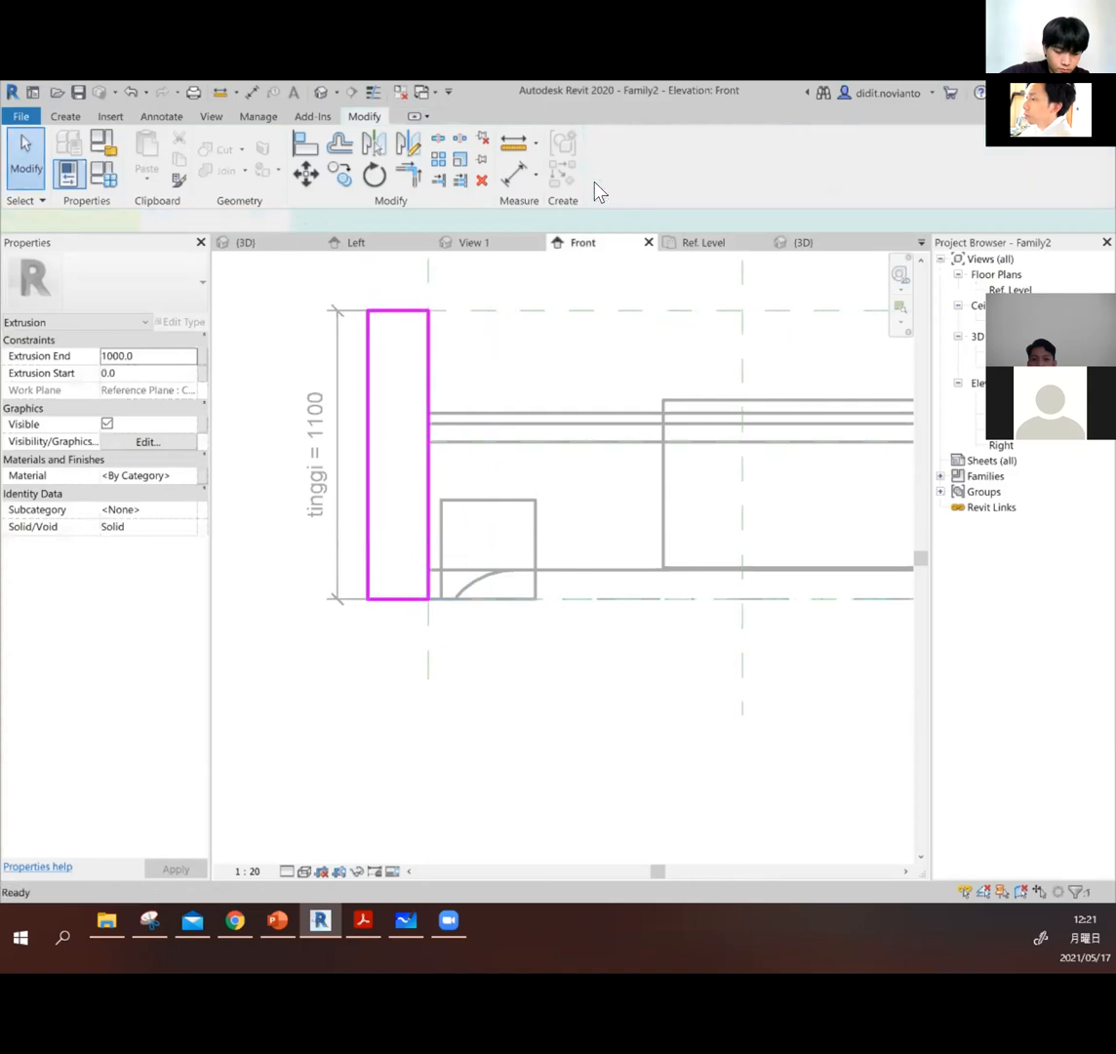
Step: In the 3D view, reshape the side panel to cover the sofa's end, from Extrusion Start -812.8 to Extrusion End 160.1
left_click(321, 93)
scroll(445, 527, "down", 4)
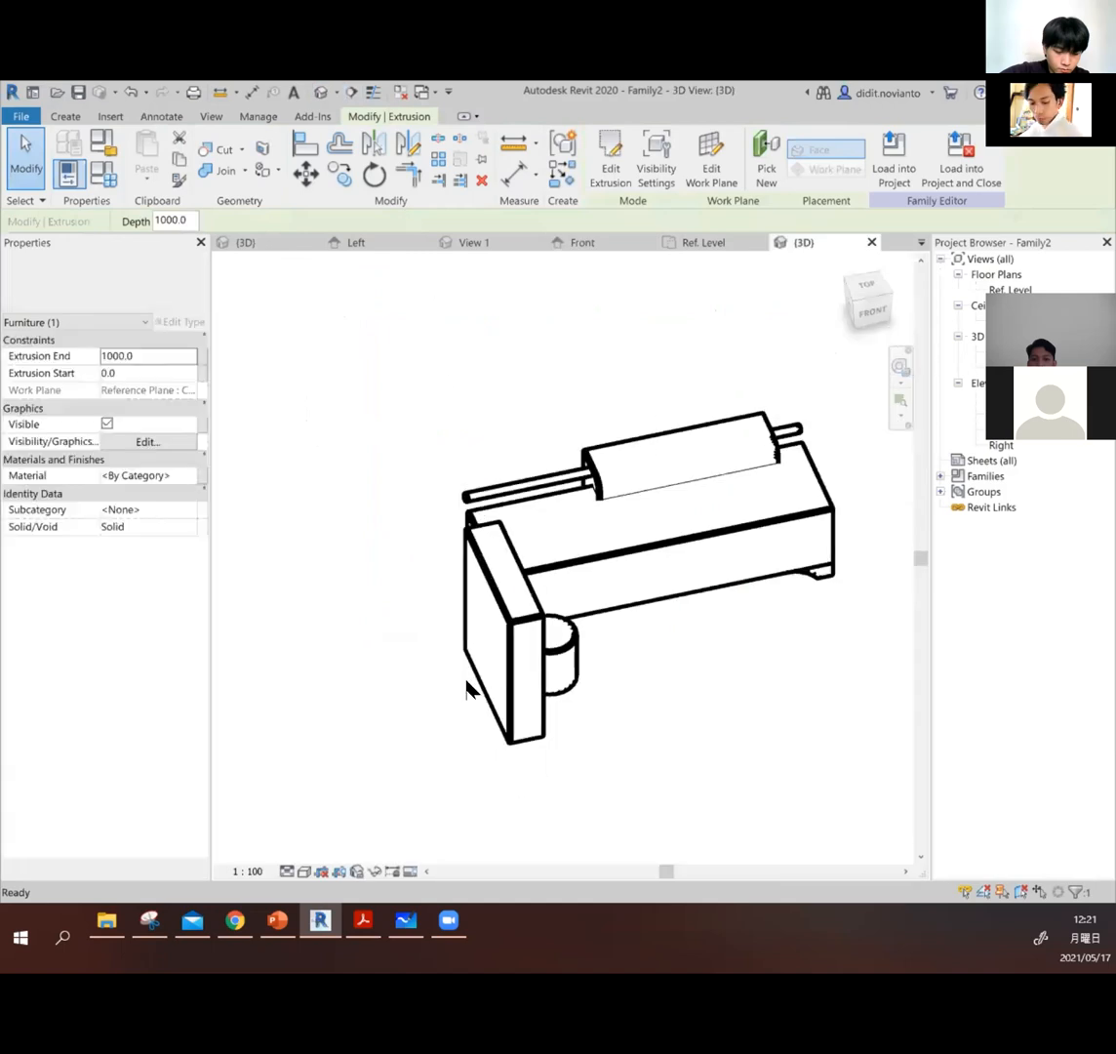
left_click(598, 712)
middle_click_drag(662, 648, 732, 683, "shift")
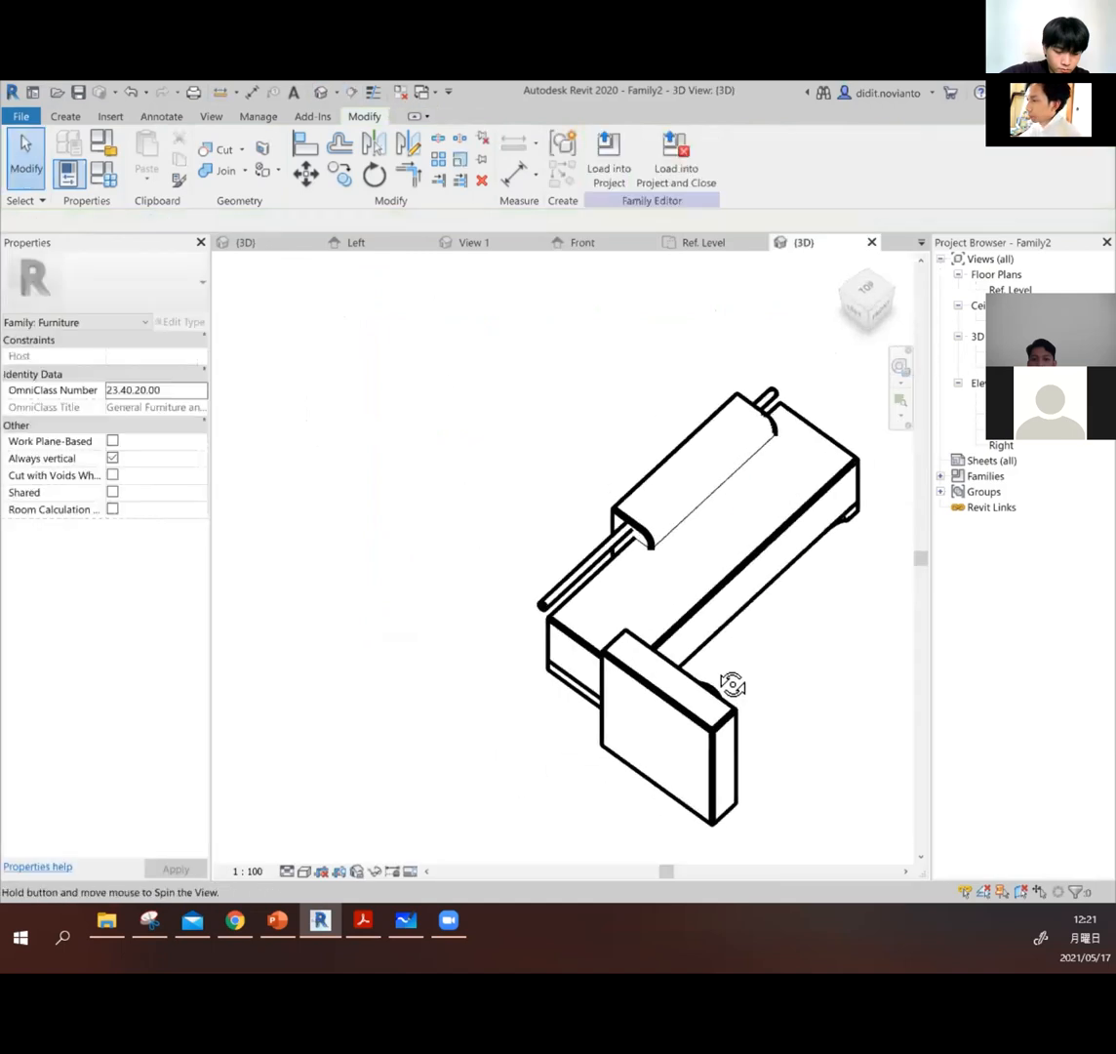
left_click(663, 696)
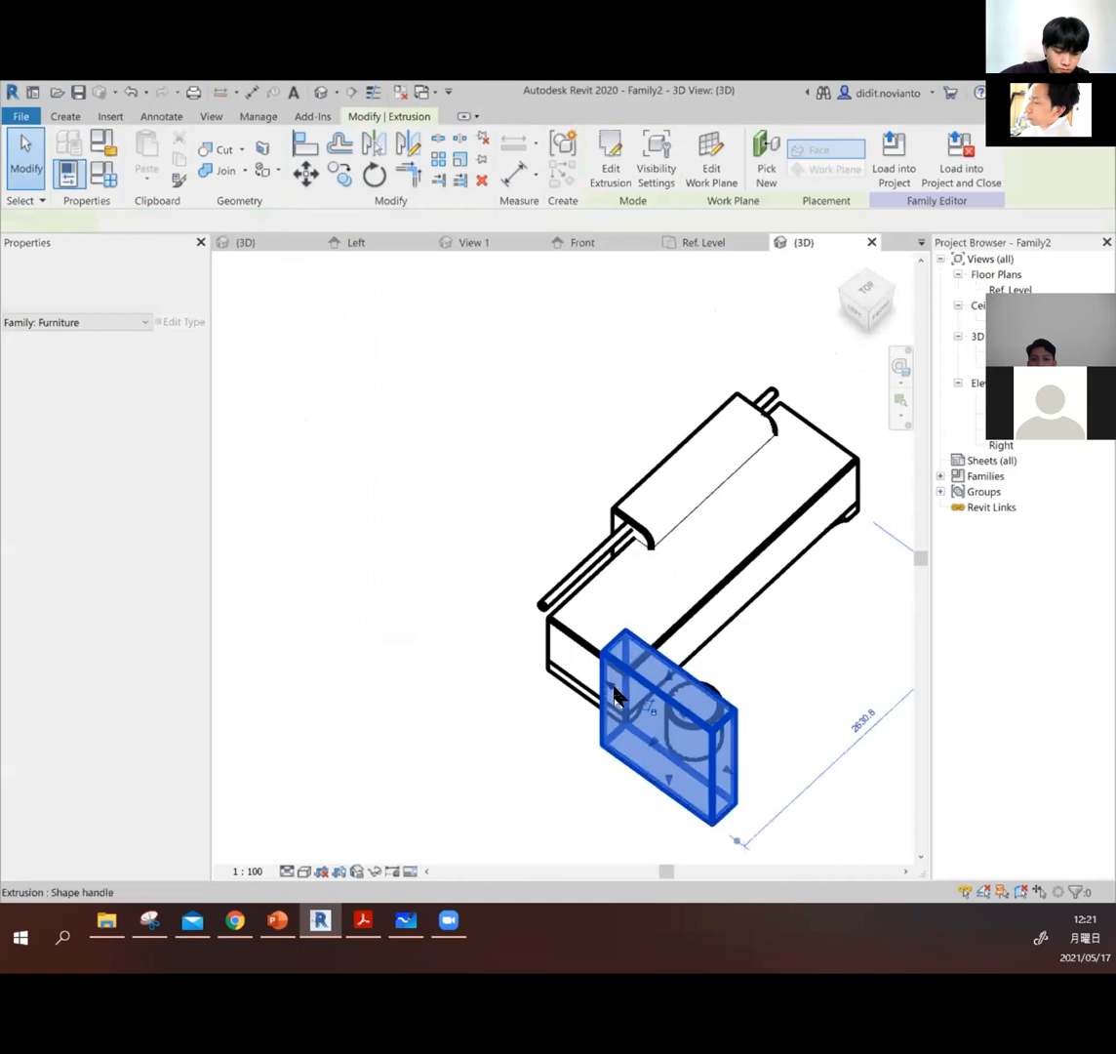
left_click_drag(613, 683, 603, 500)
left_click_drag(653, 687, 646, 666)
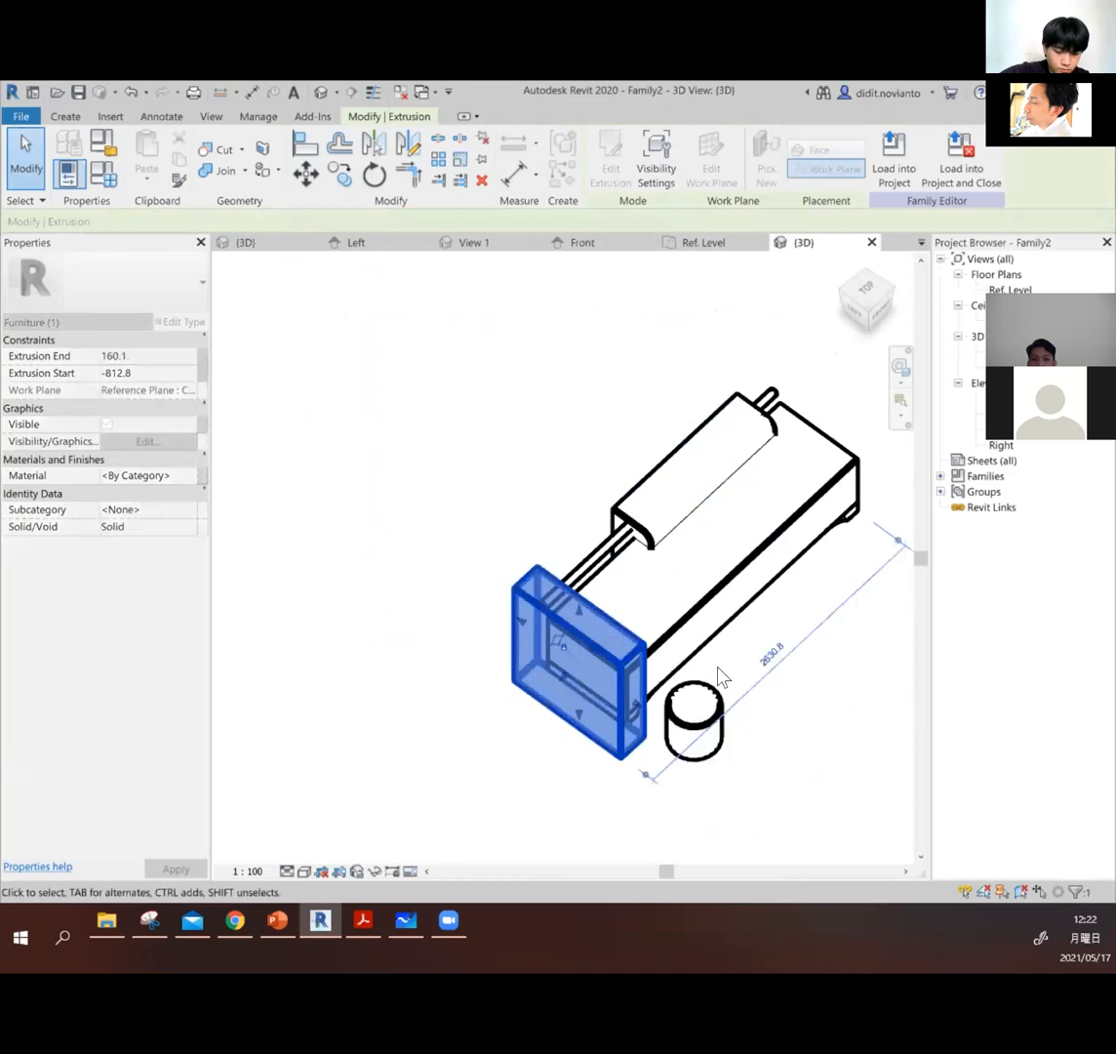
left_click(849, 654)
Step: In the 3D view, stretch the backrest's top upward to slightly above the 1100 height plane, and check it in the Front elevation
scroll(774, 739, "down", 2)
middle_click_drag(790, 686, 454, 611, "shift")
scroll(554, 412, "up", 3)
middle_click_drag(726, 644, 760, 576, "shift")
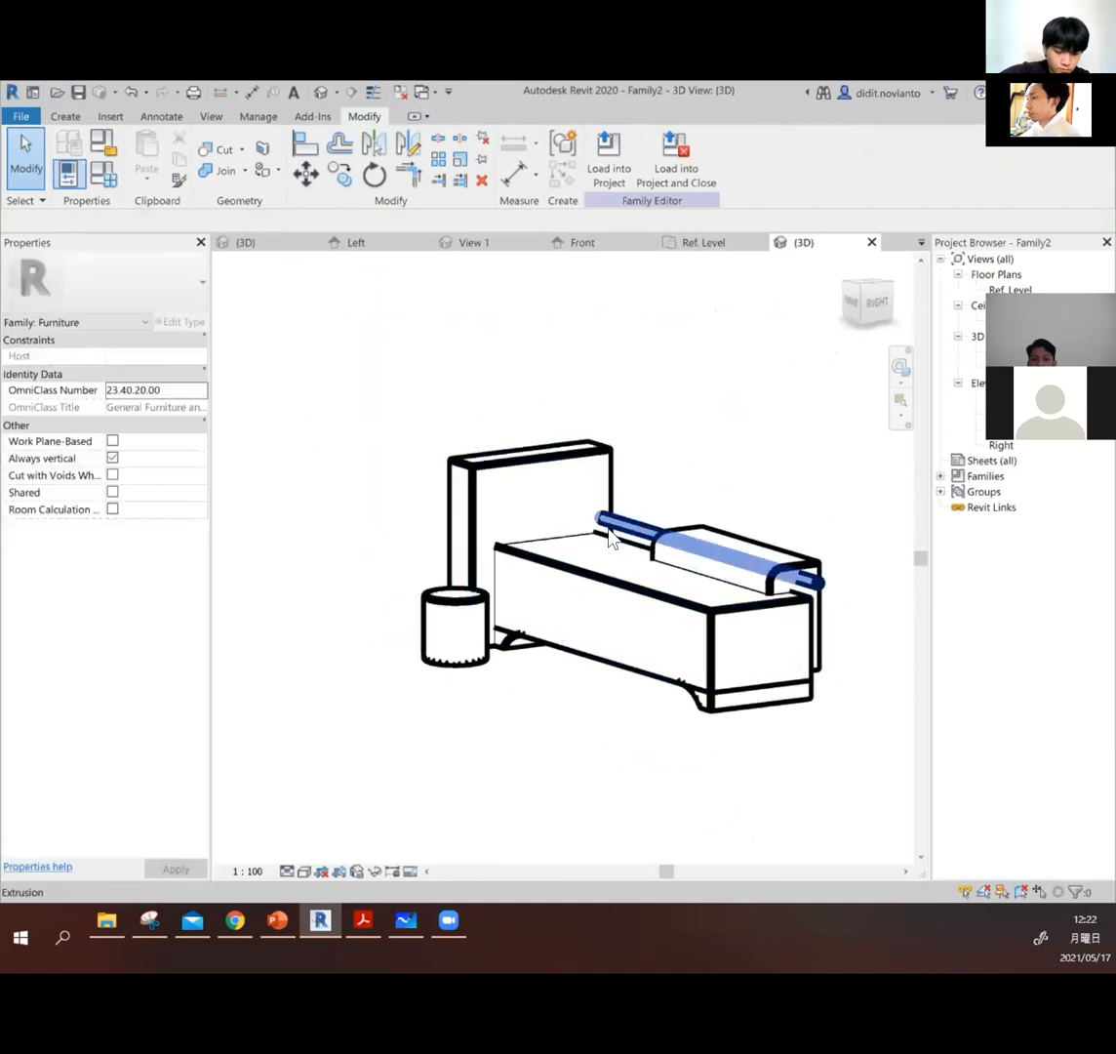
scroll(609, 529, "up", 1)
scroll(592, 570, "down", 1)
left_click(774, 586)
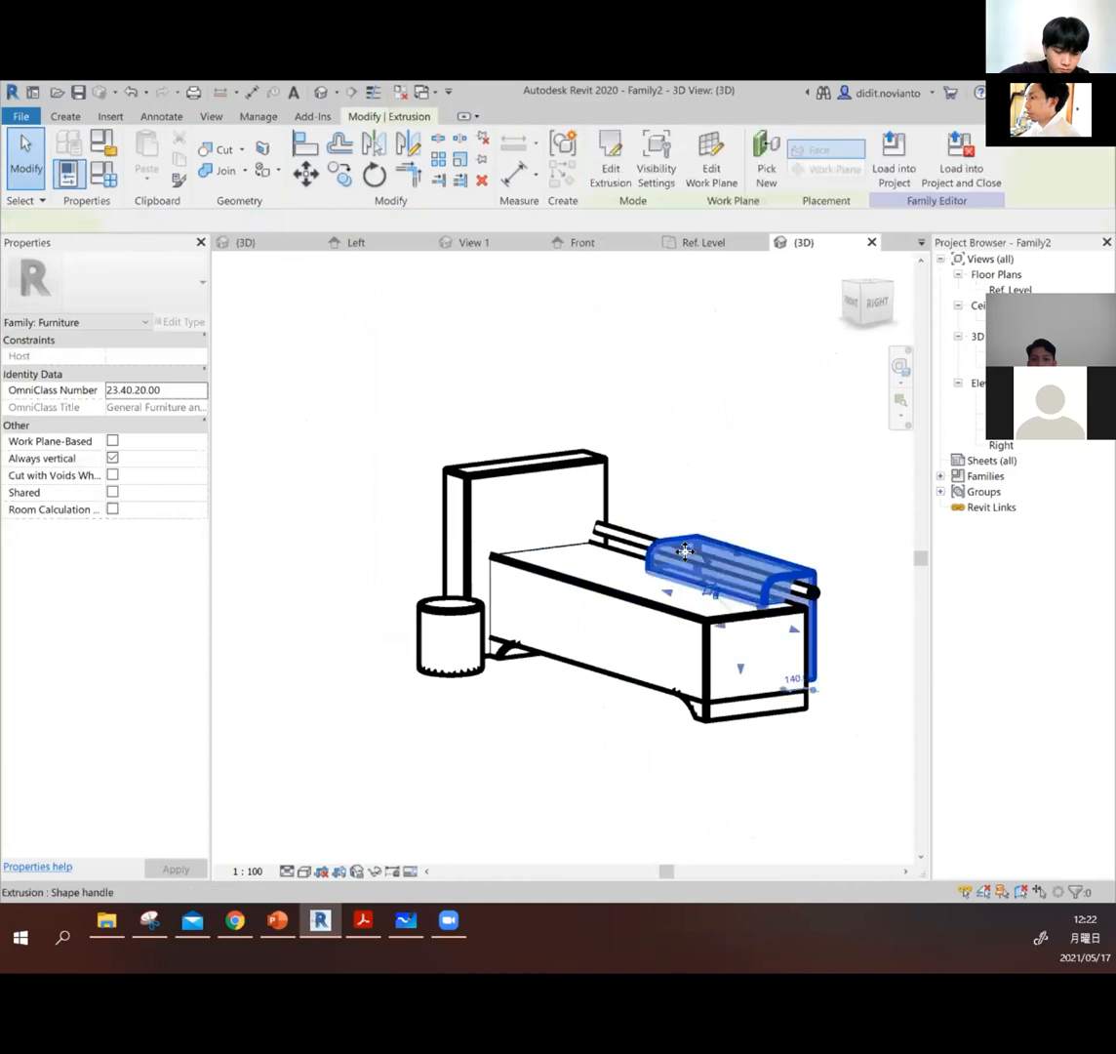
left_click_drag(742, 558, 475, 473)
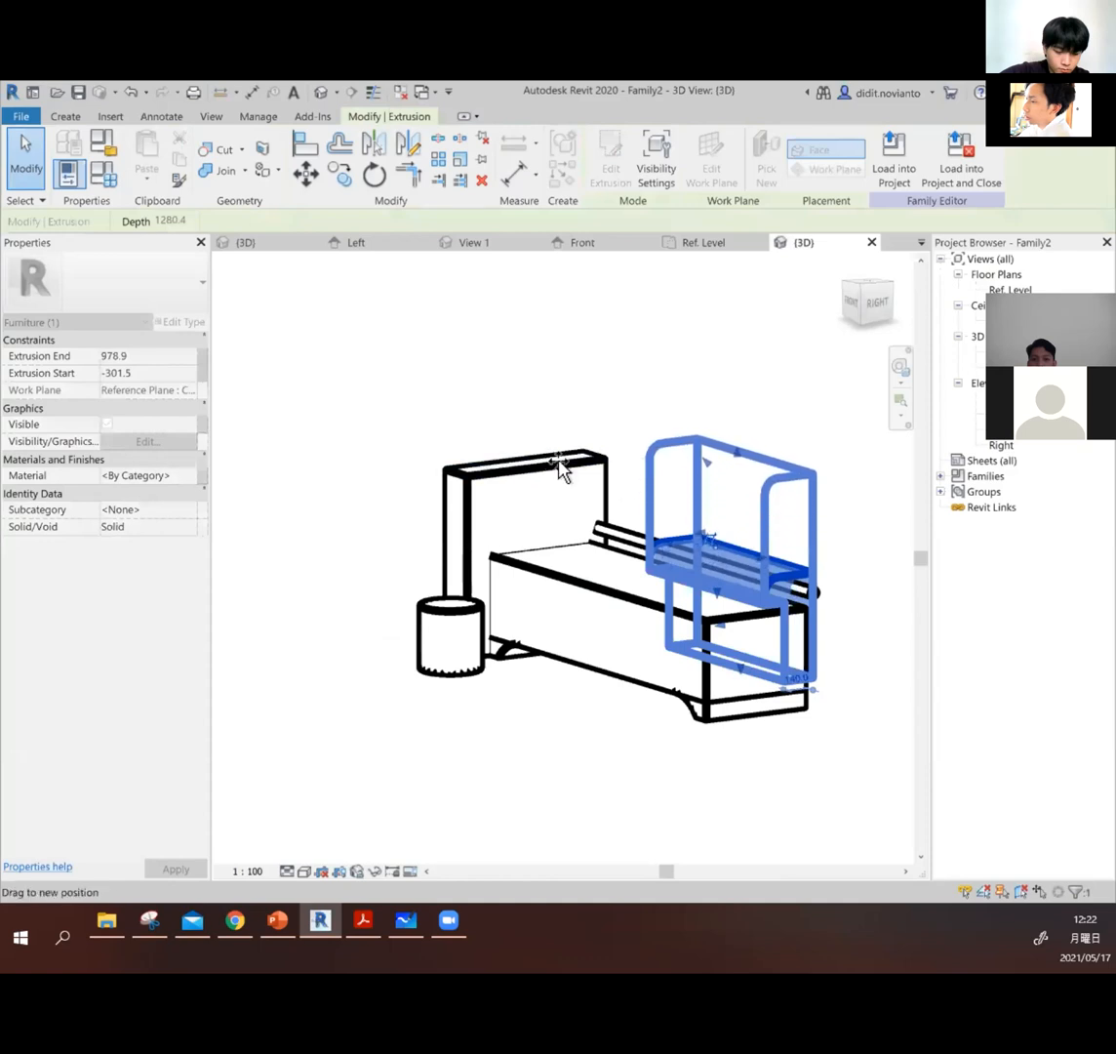
left_click_drag(577, 471, 601, 476)
left_click(826, 389)
left_click(583, 242)
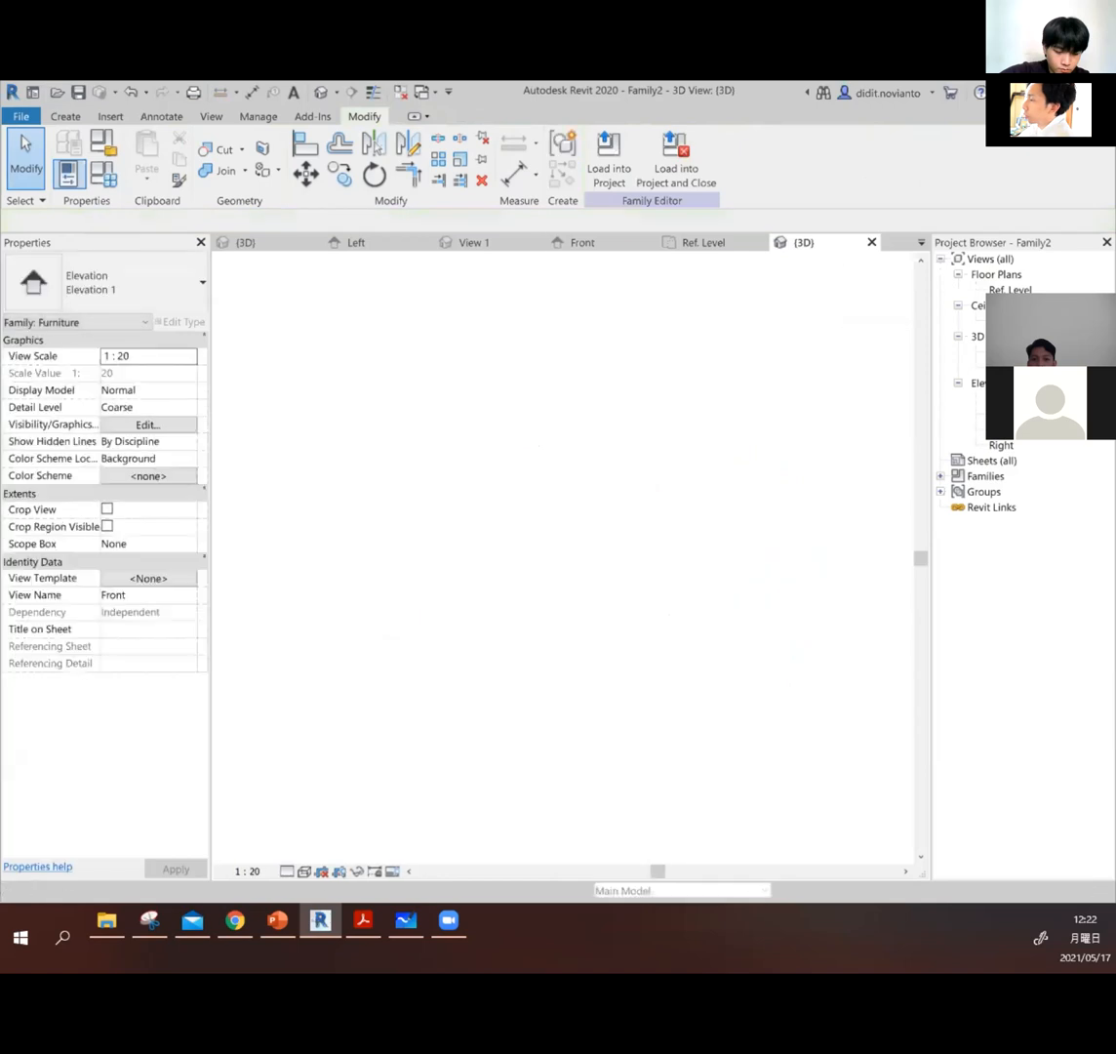
scroll(674, 439, "down", 3)
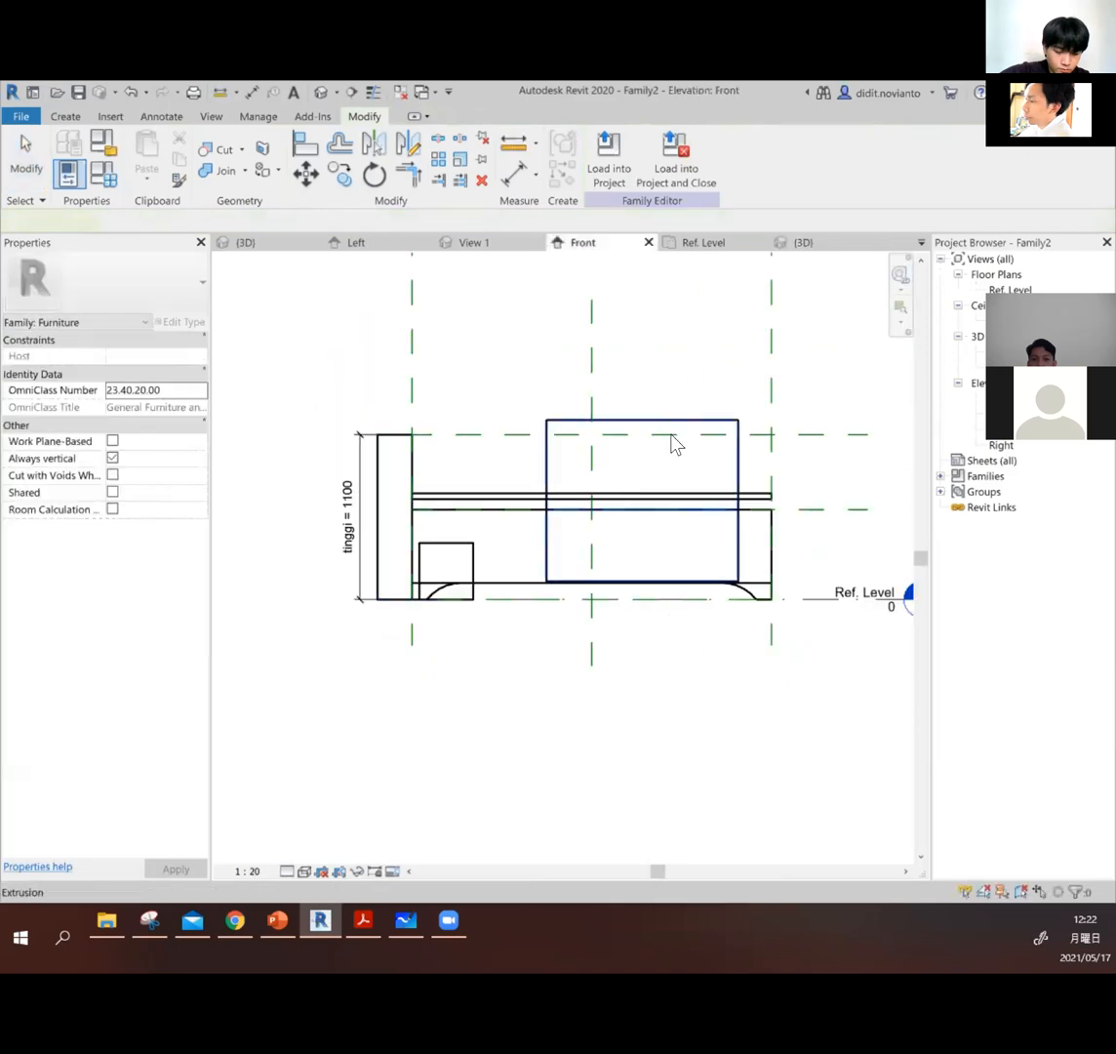
Step: In the Front elevation, lower the backrest's top edge to clearly below the 1100 height plane
left_click(647, 425)
left_click_drag(644, 427, 585, 433)
left_click_drag(420, 434, 368, 432)
left_click(685, 340)
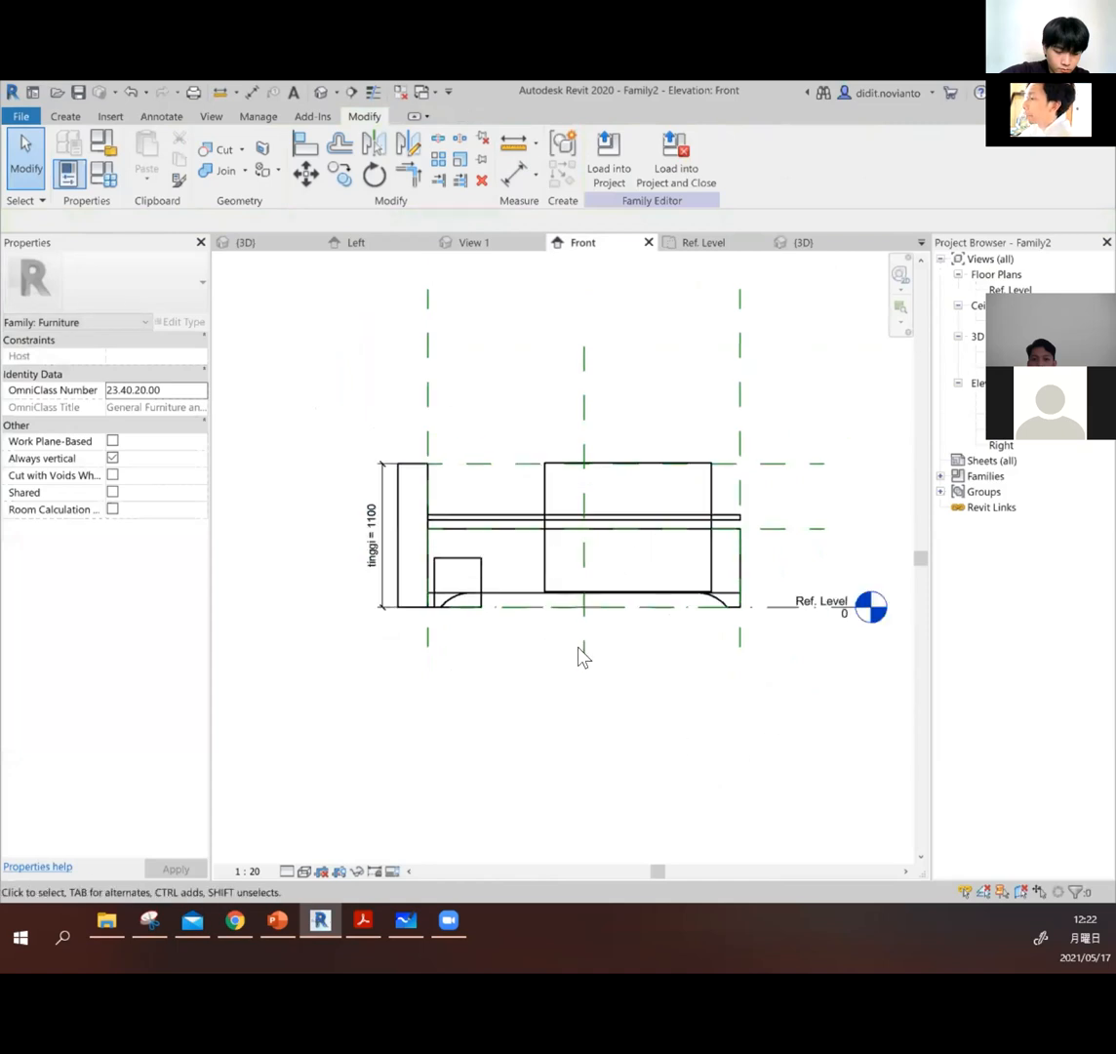
scroll(734, 576, "up", 2)
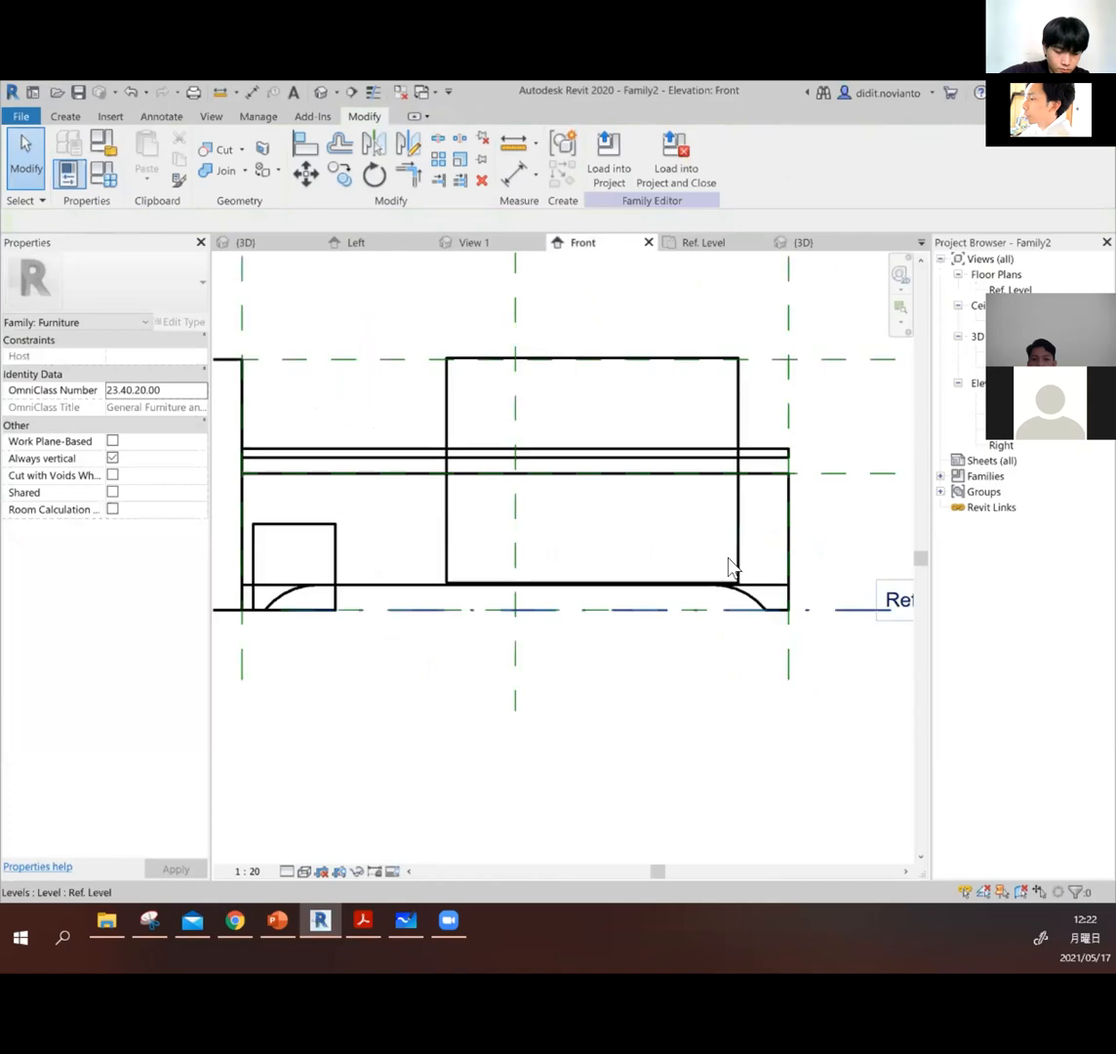
left_click(740, 387)
left_click_drag(593, 363, 564, 404)
left_click(708, 336)
scroll(719, 459, "down", 2)
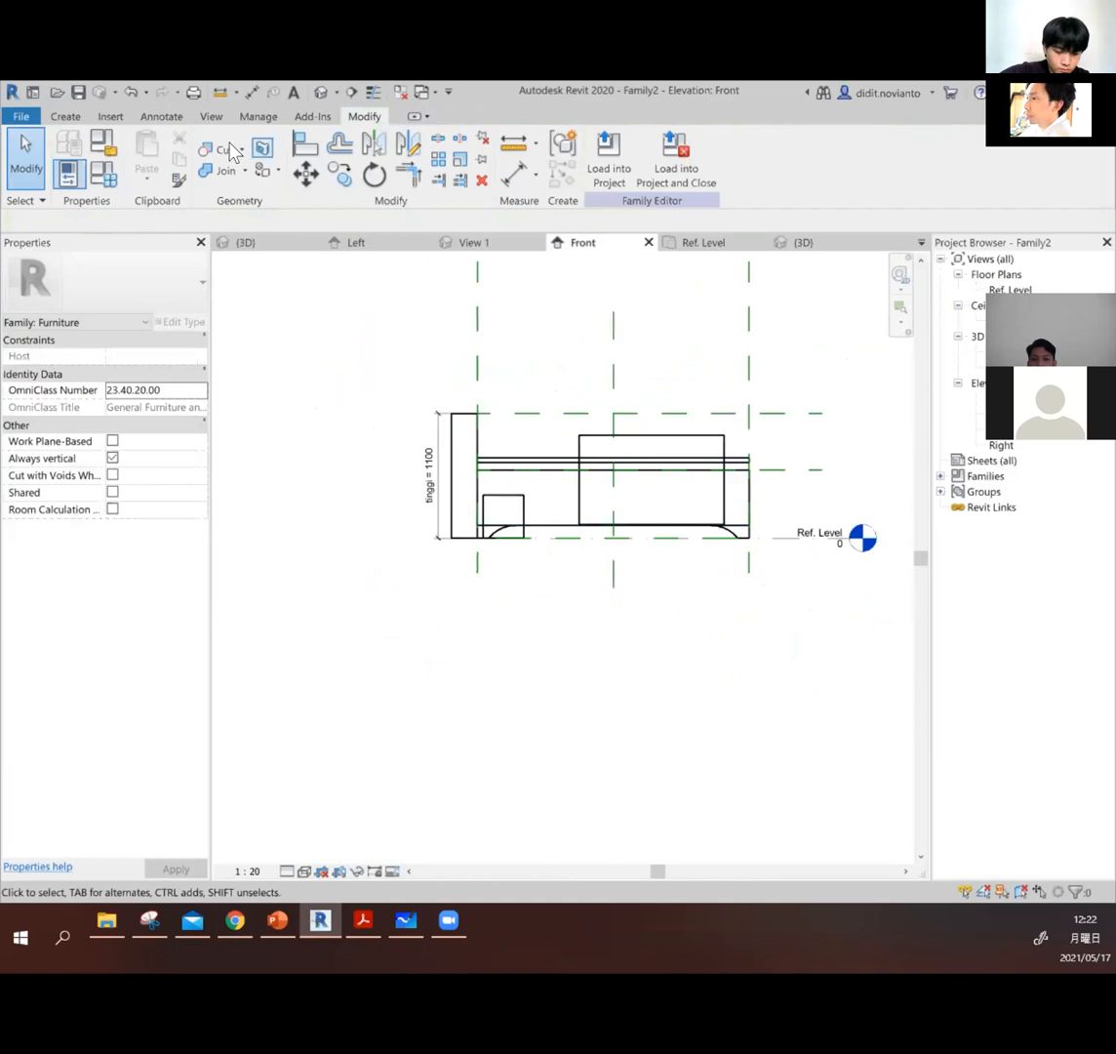
Step: In the 3D view, shorten the rod so it runs from the side panel to just inside the backrest's nearest end
left_click(321, 92)
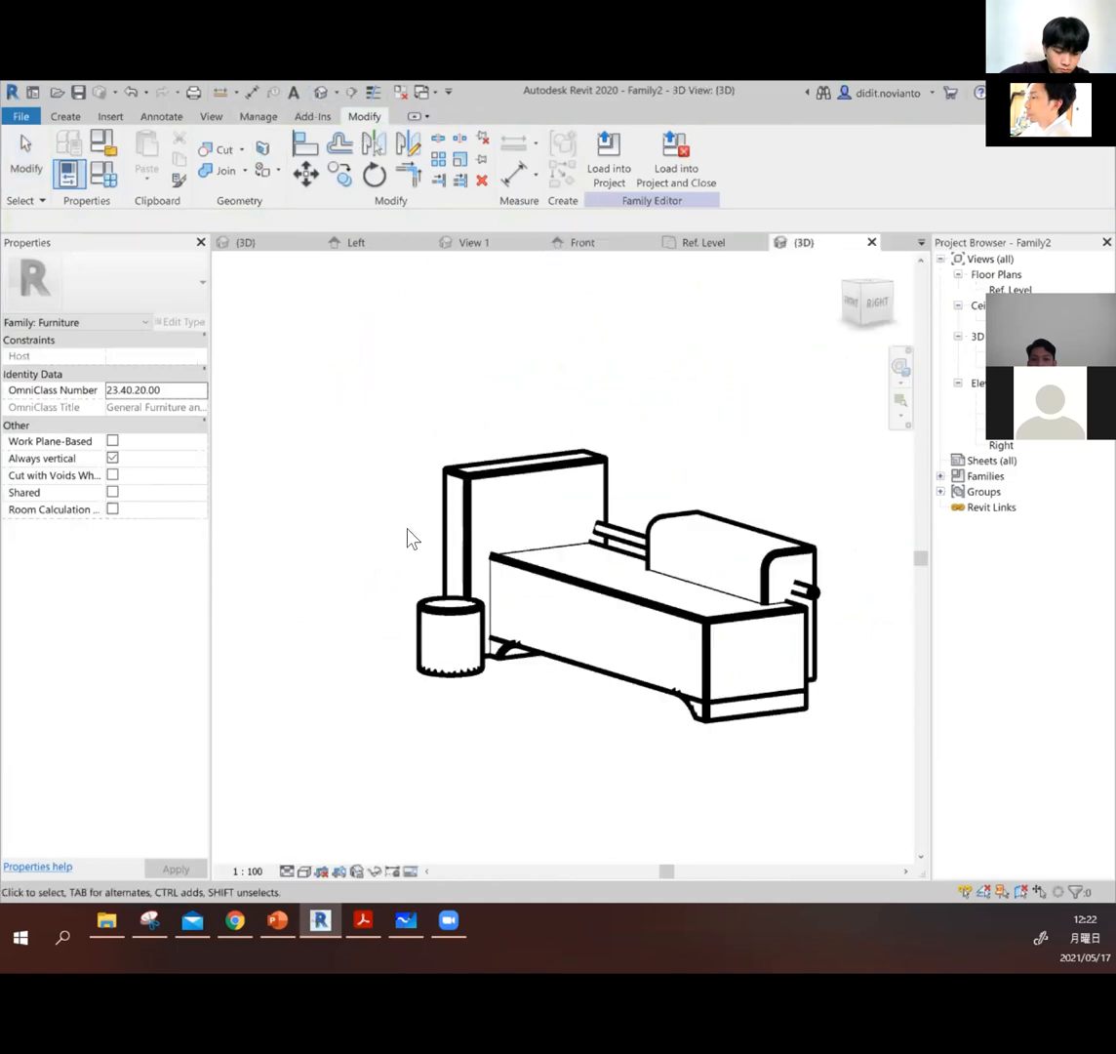
scroll(411, 536, "down", 2)
middle_click_drag(751, 666, 730, 608, "shift")
left_click(688, 624)
scroll(723, 624, "up", 2)
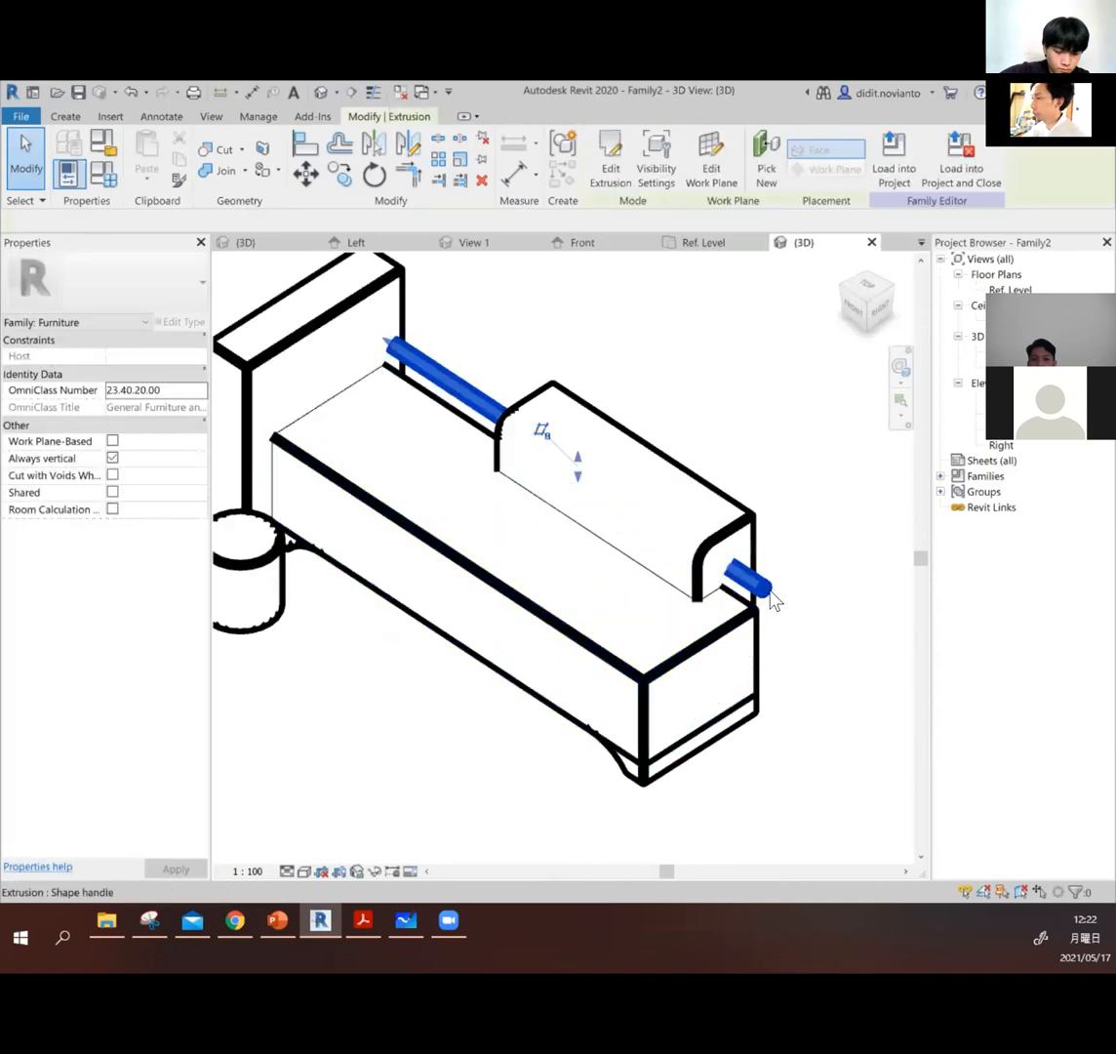
left_click_drag(519, 420, 514, 388)
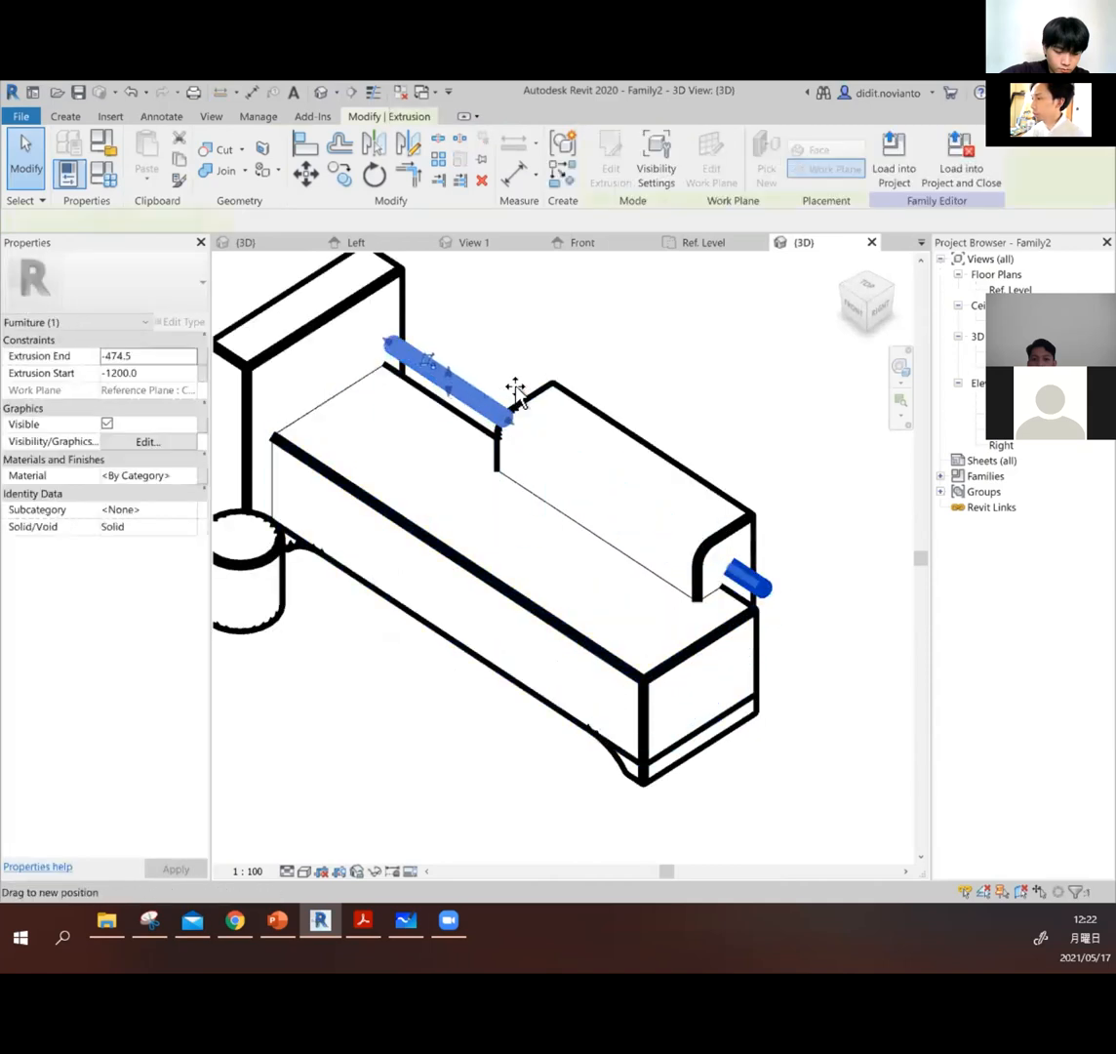
middle_click_drag(562, 495, 775, 476, "shift")
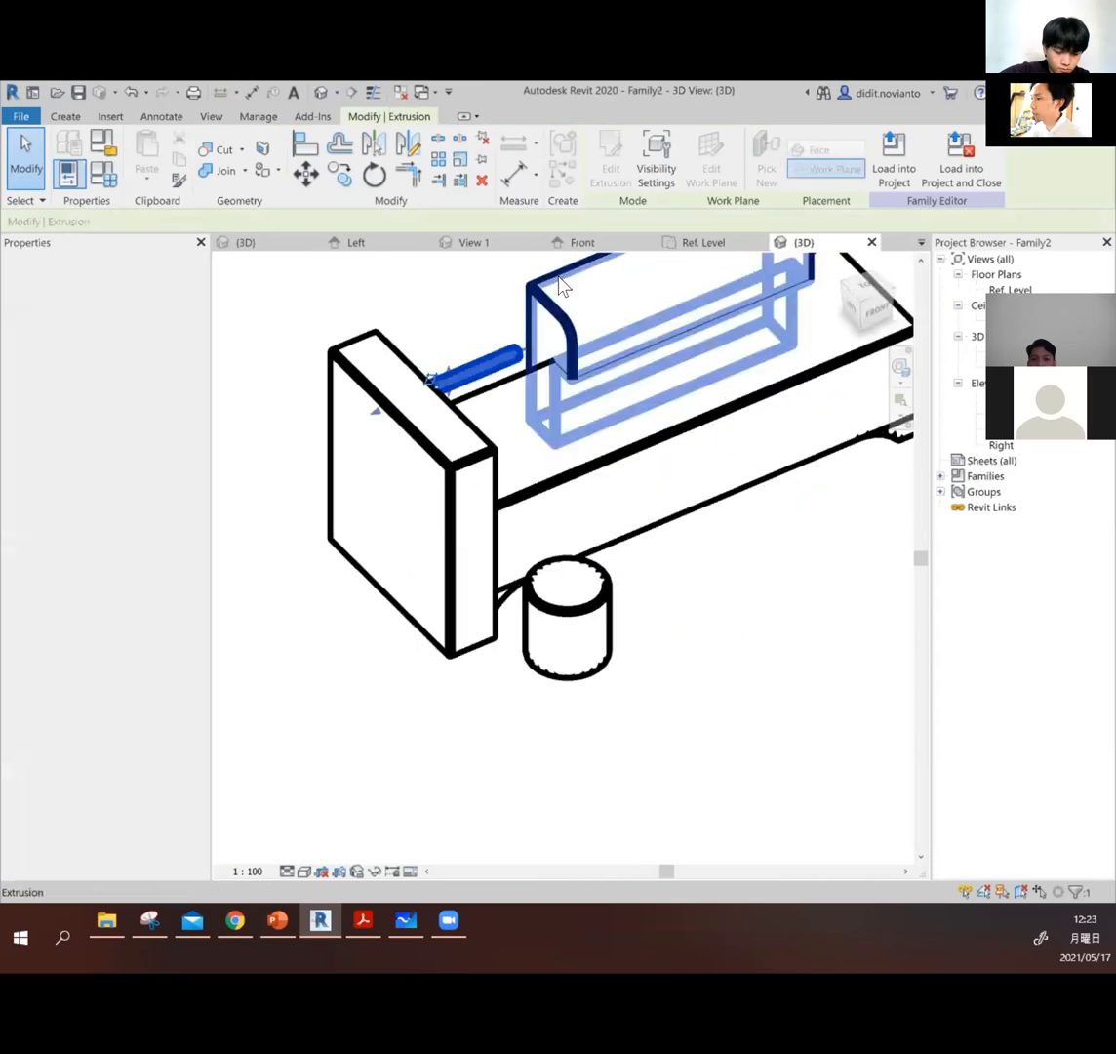
scroll(511, 423, "up", 3)
left_click(492, 430)
left_click_drag(485, 429, 523, 357)
left_click(381, 387)
scroll(365, 364, "down", 4)
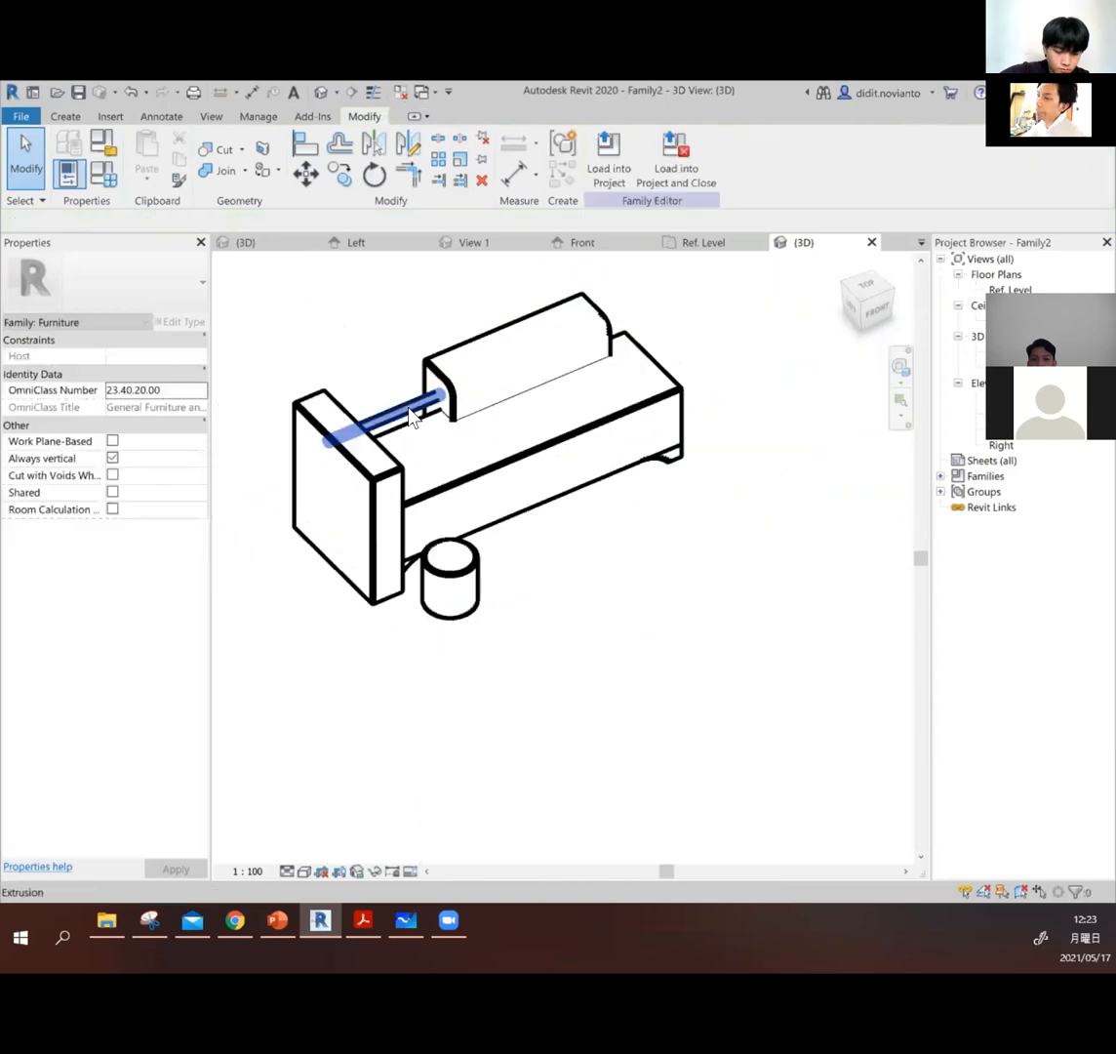
Step: Examine the sofa with its shortened rod from the front right side
middle_click_drag(648, 519, 441, 389, "shift")
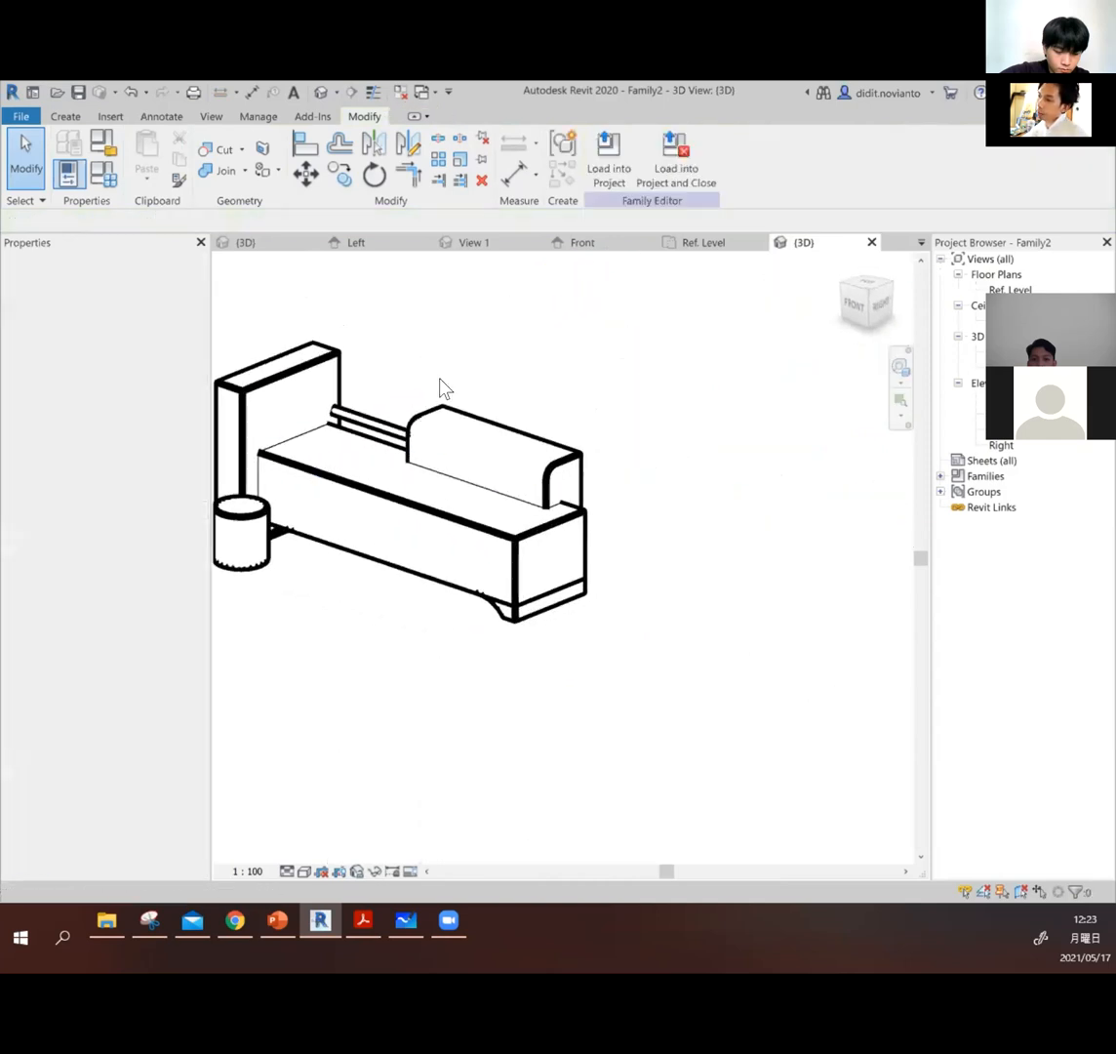
scroll(611, 516, "down", 2)
middle_click_drag(507, 542, 464, 580, "shift")
scroll(478, 571, "up", 3)
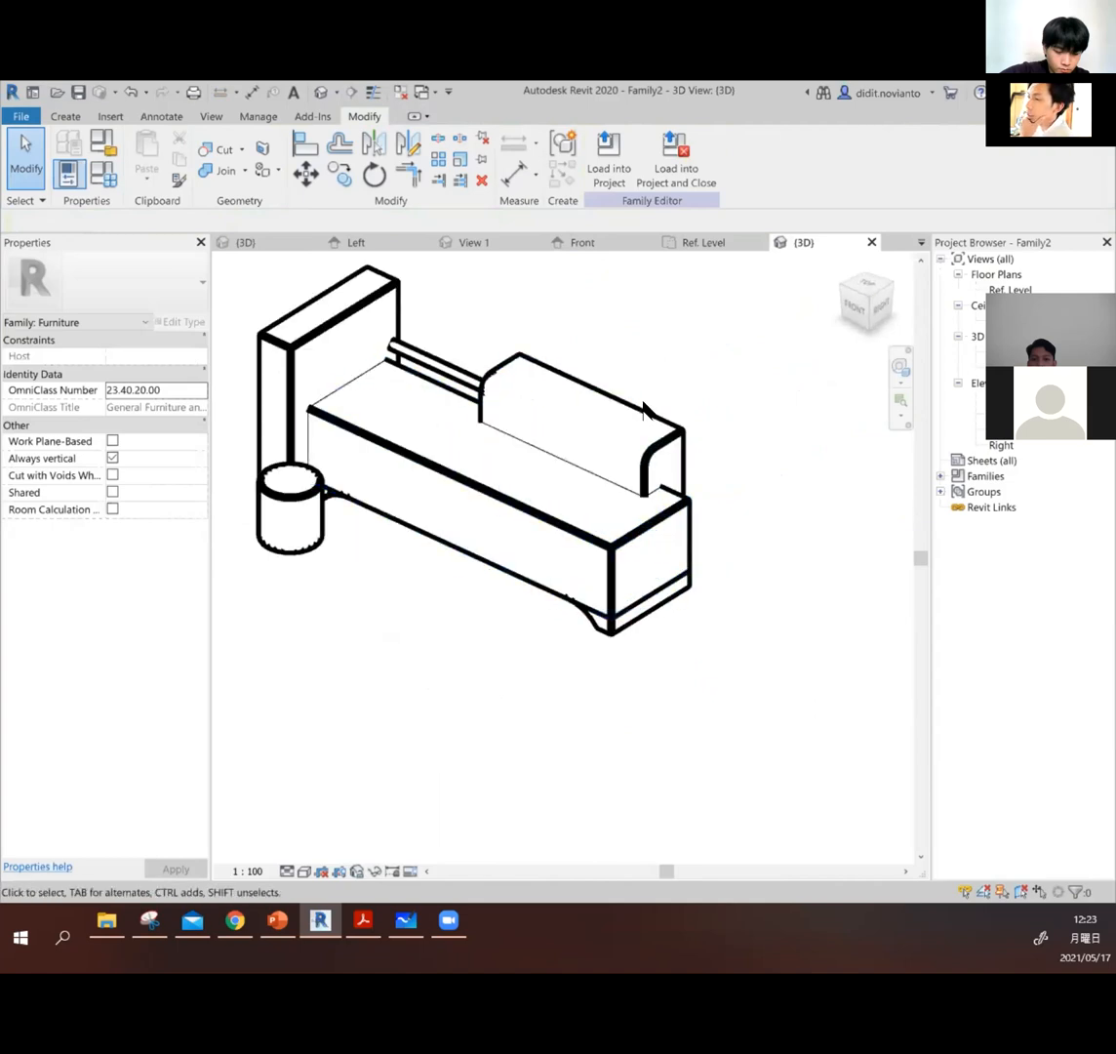
scroll(568, 514, "down", 2)
scroll(466, 473, "up", 2)
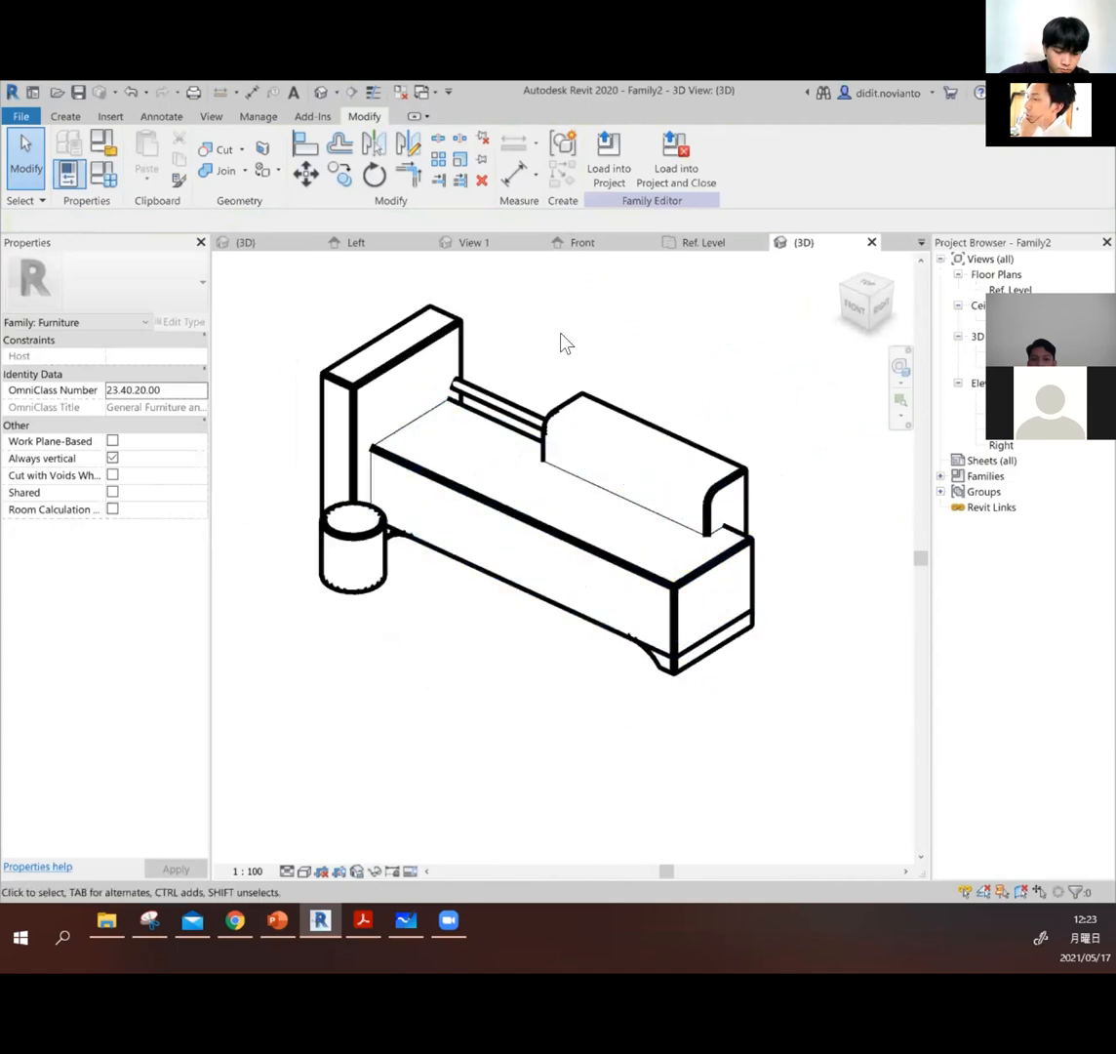
scroll(483, 598, "down", 2)
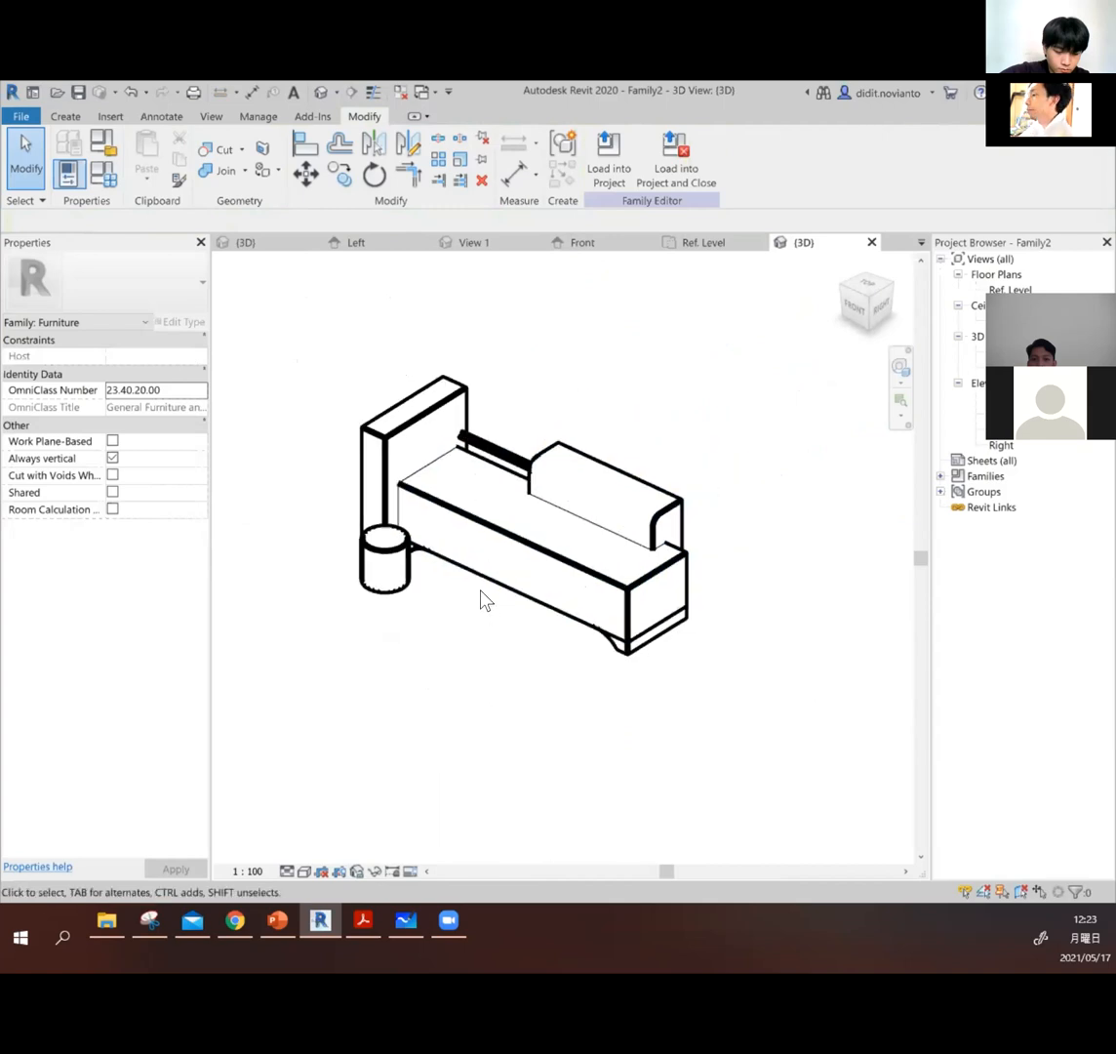
middle_click_drag(554, 591, 493, 576, "shift")
scroll(553, 532, "up", 2)
Step: Stretch the round stool's top upward and move the stool slightly farther away from the sofa's front
middle_click_drag(554, 532, 342, 531, "shift")
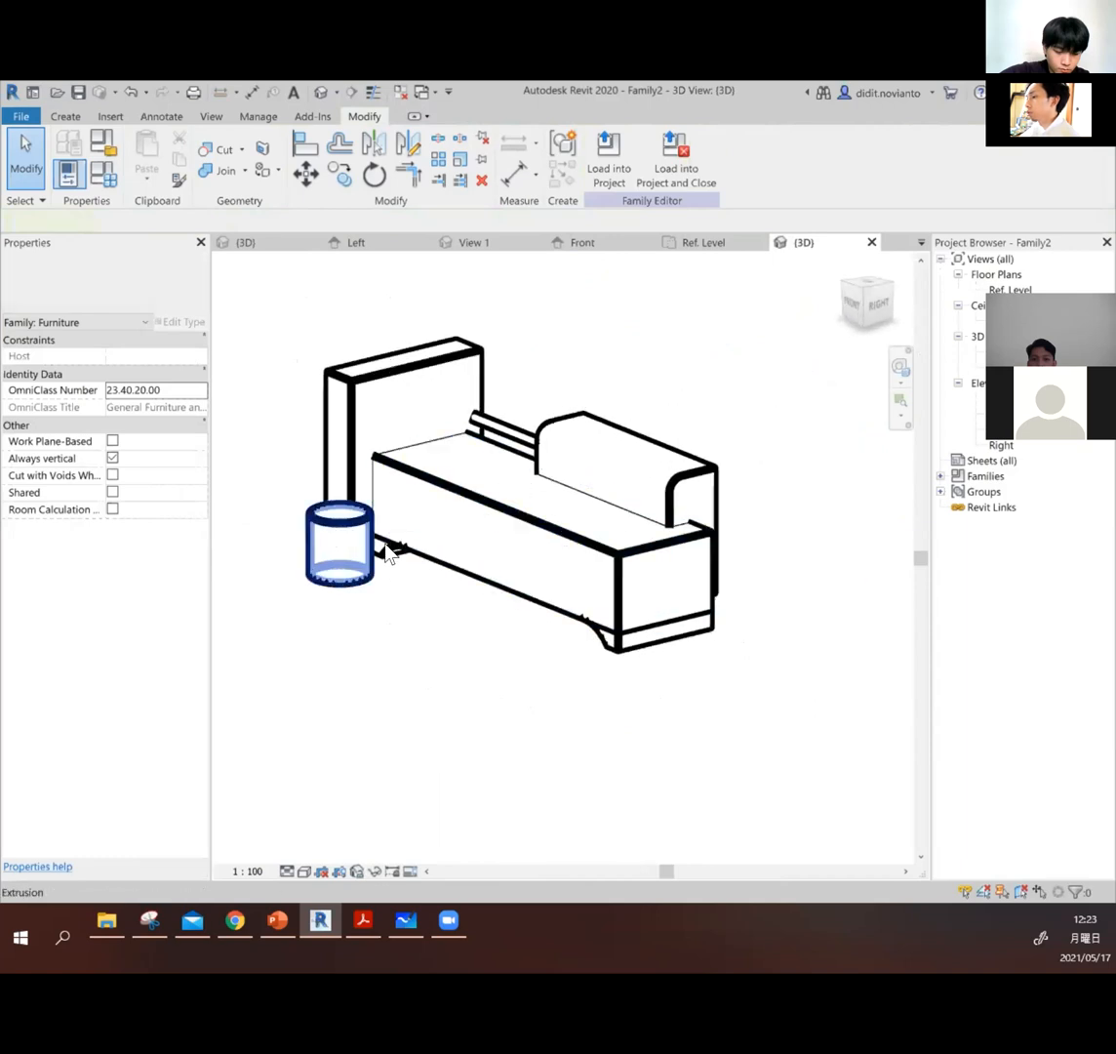
left_click(342, 511)
left_click_drag(341, 504, 338, 478)
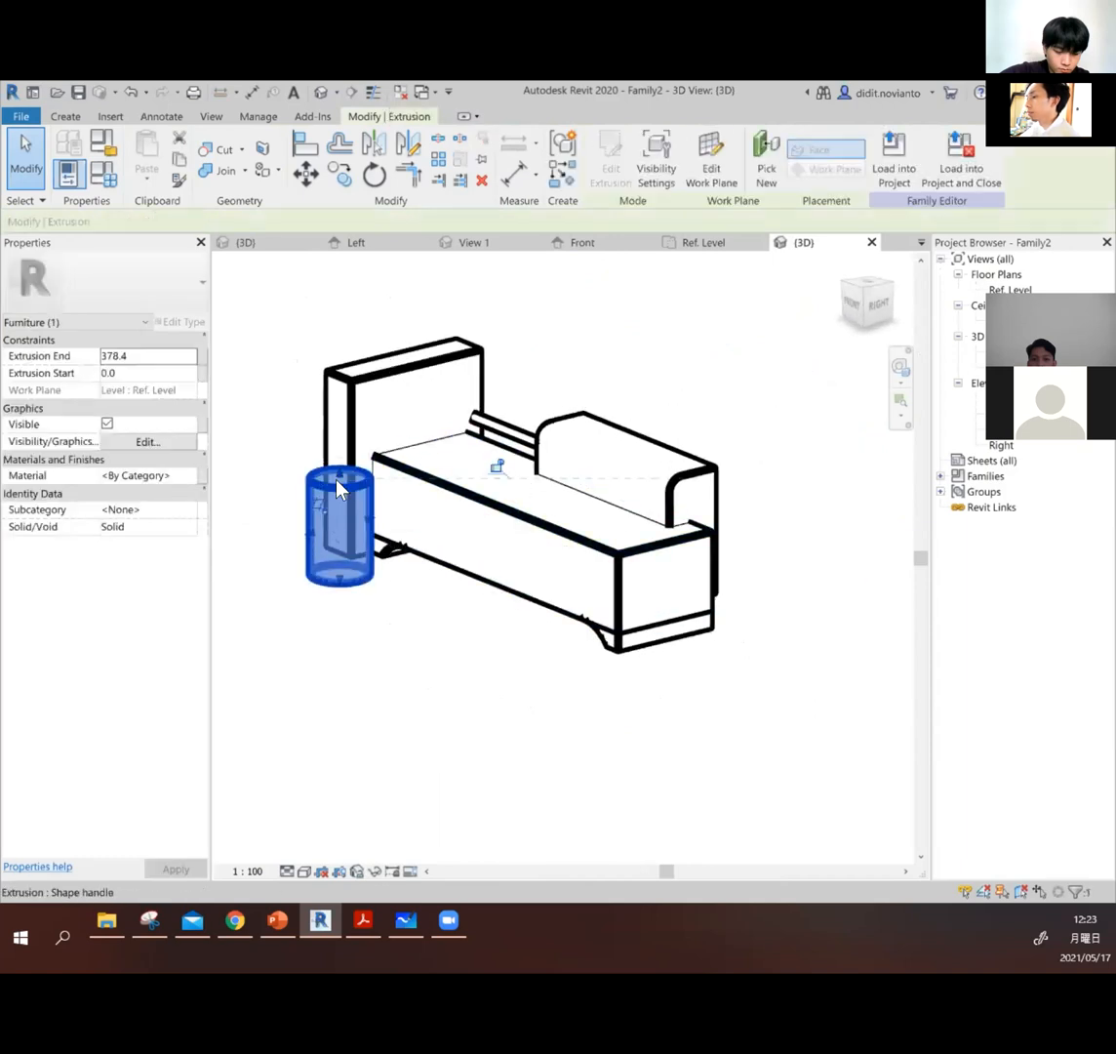
left_click(664, 336)
middle_click_drag(438, 598, 423, 629, "shift")
left_click(421, 578)
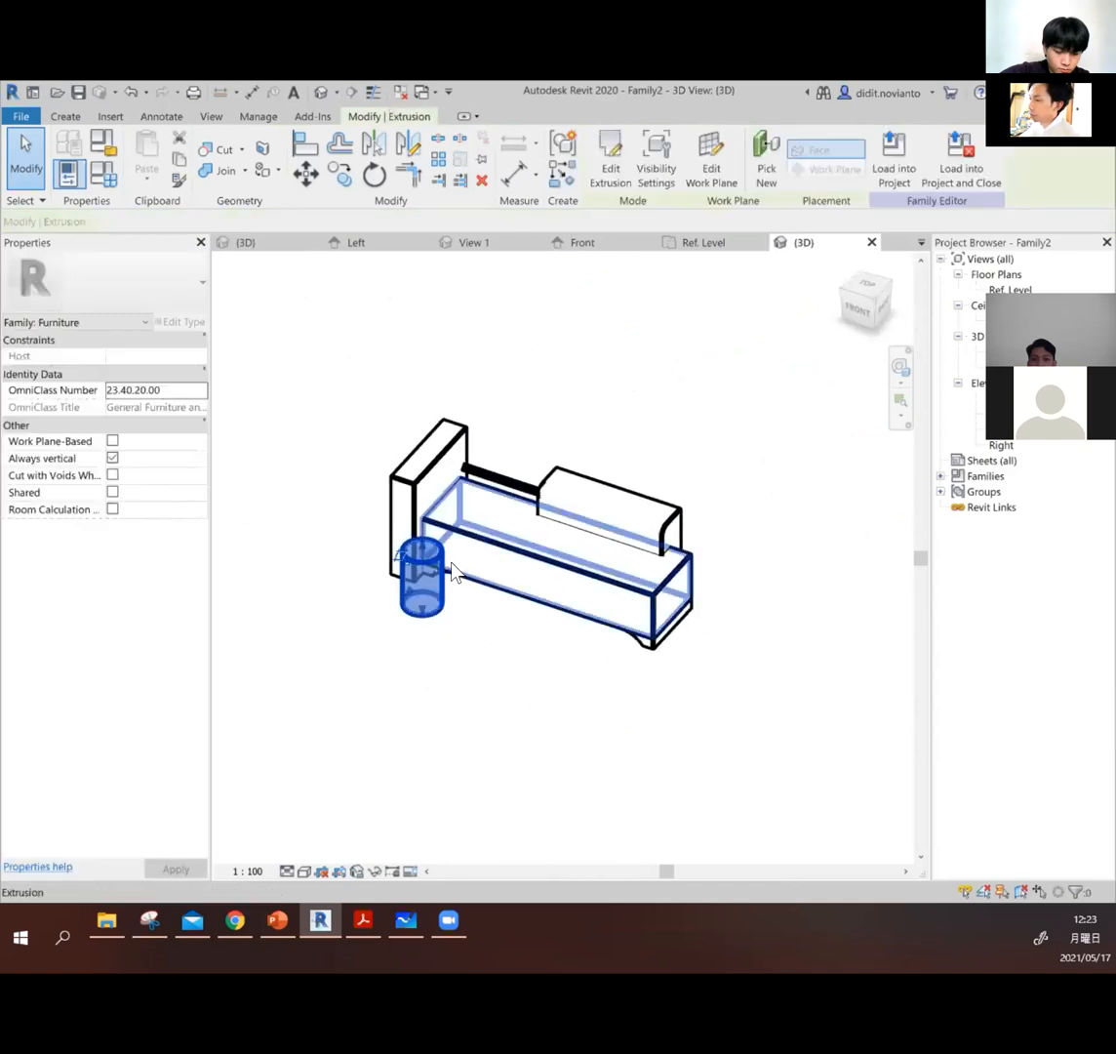
left_click_drag(391, 593, 379, 604)
left_click(576, 683)
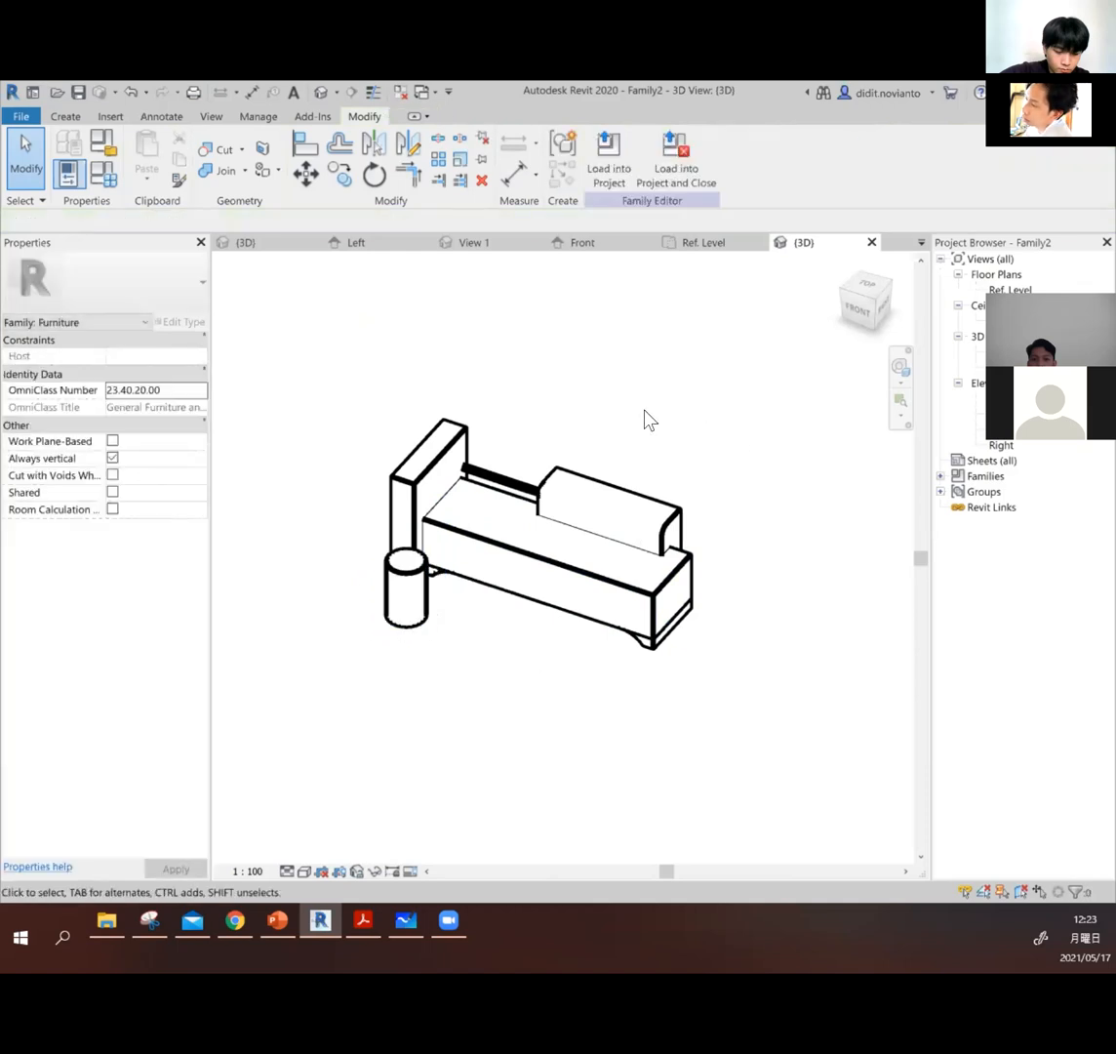
Step: Load the furniture family into Project4, overwriting the existing version
scroll(517, 444, "up", 1)
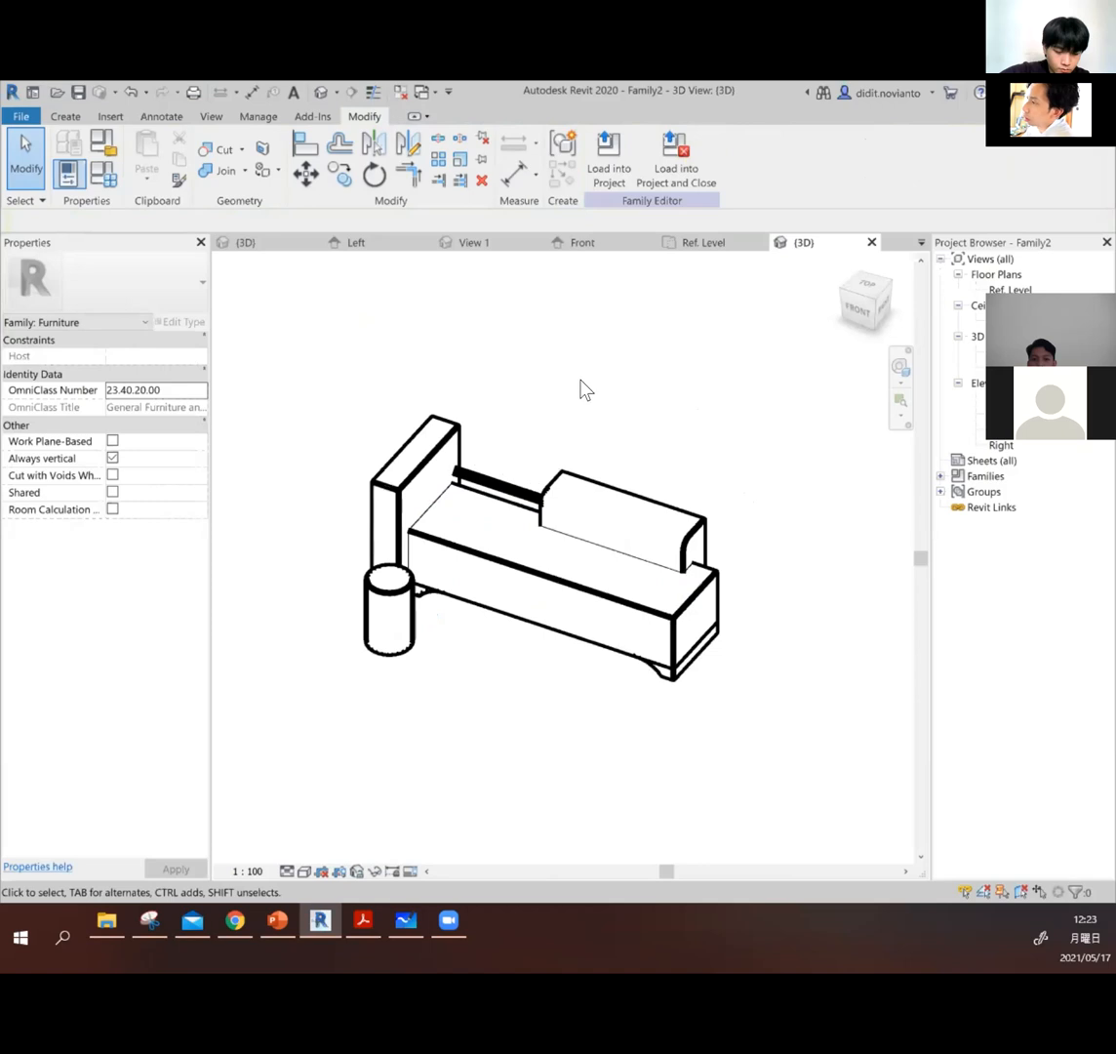
left_click(607, 158)
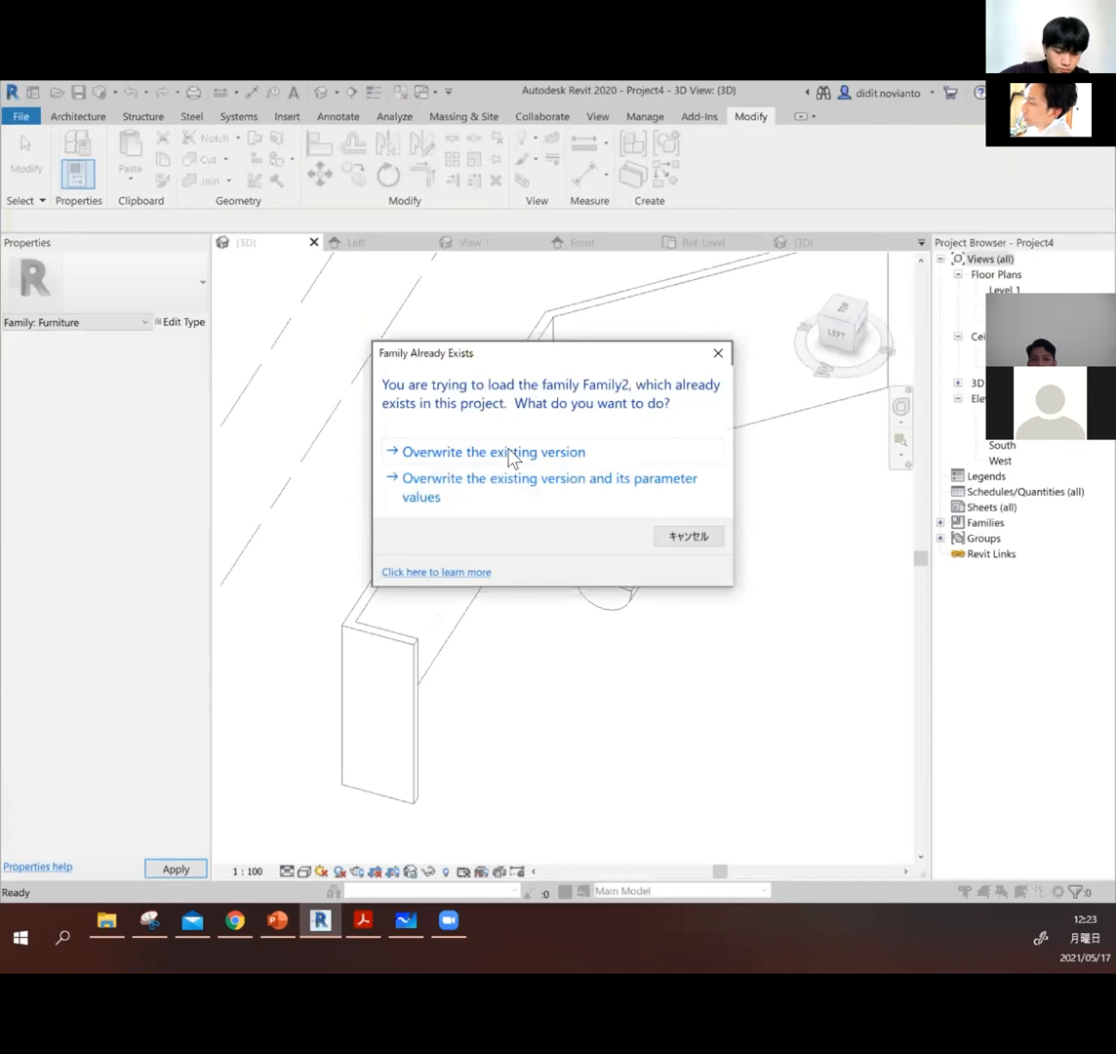
left_click(511, 453)
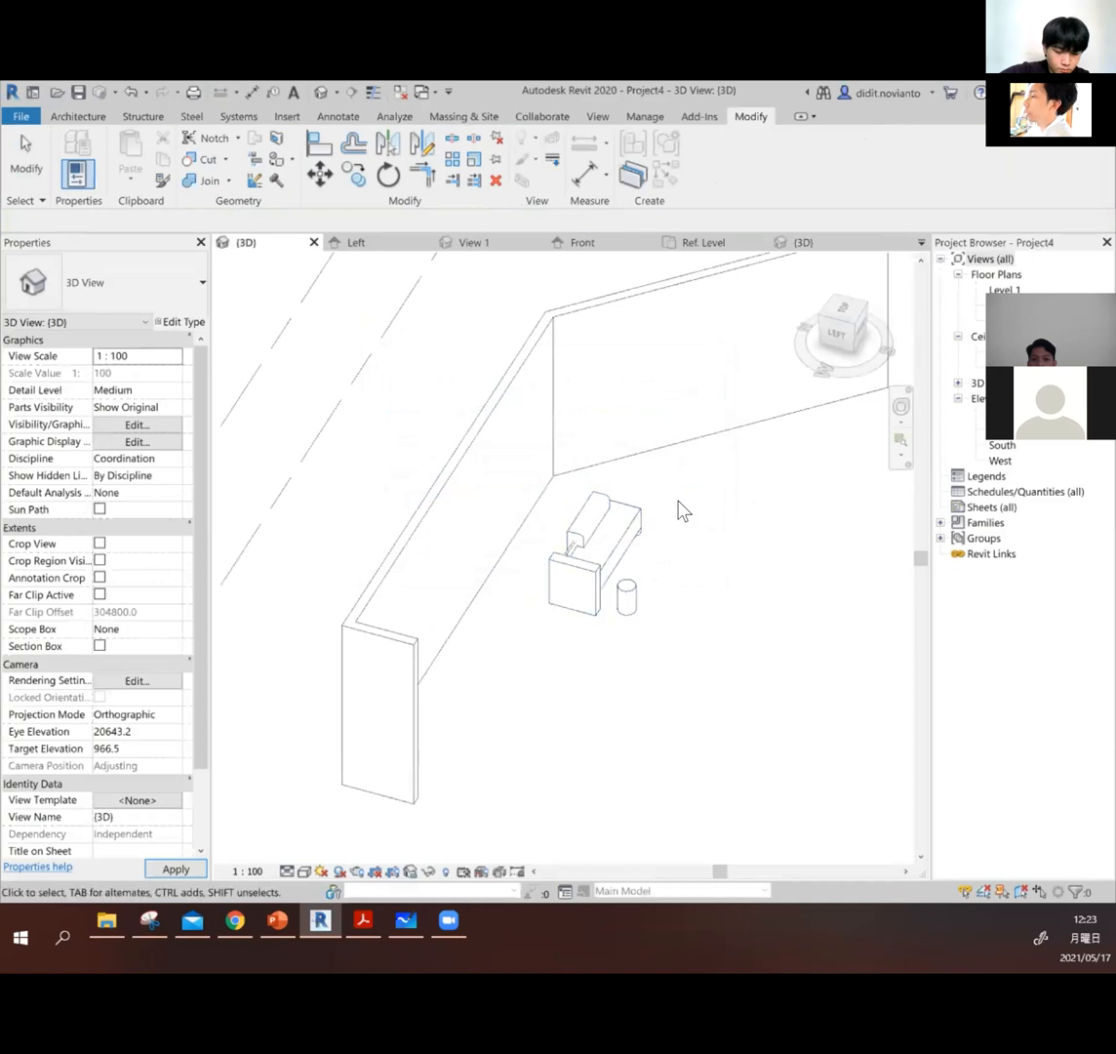
Step: Set the project's 3D view to the Shaded visual style and inspect the updated sofa beside the walls
scroll(676, 612, "down", 2)
middle_click_drag(680, 612, 590, 576, "shift")
scroll(598, 564, "up", 3)
middle_click_drag(813, 564, 537, 585, "shift")
scroll(704, 658, "up", 2)
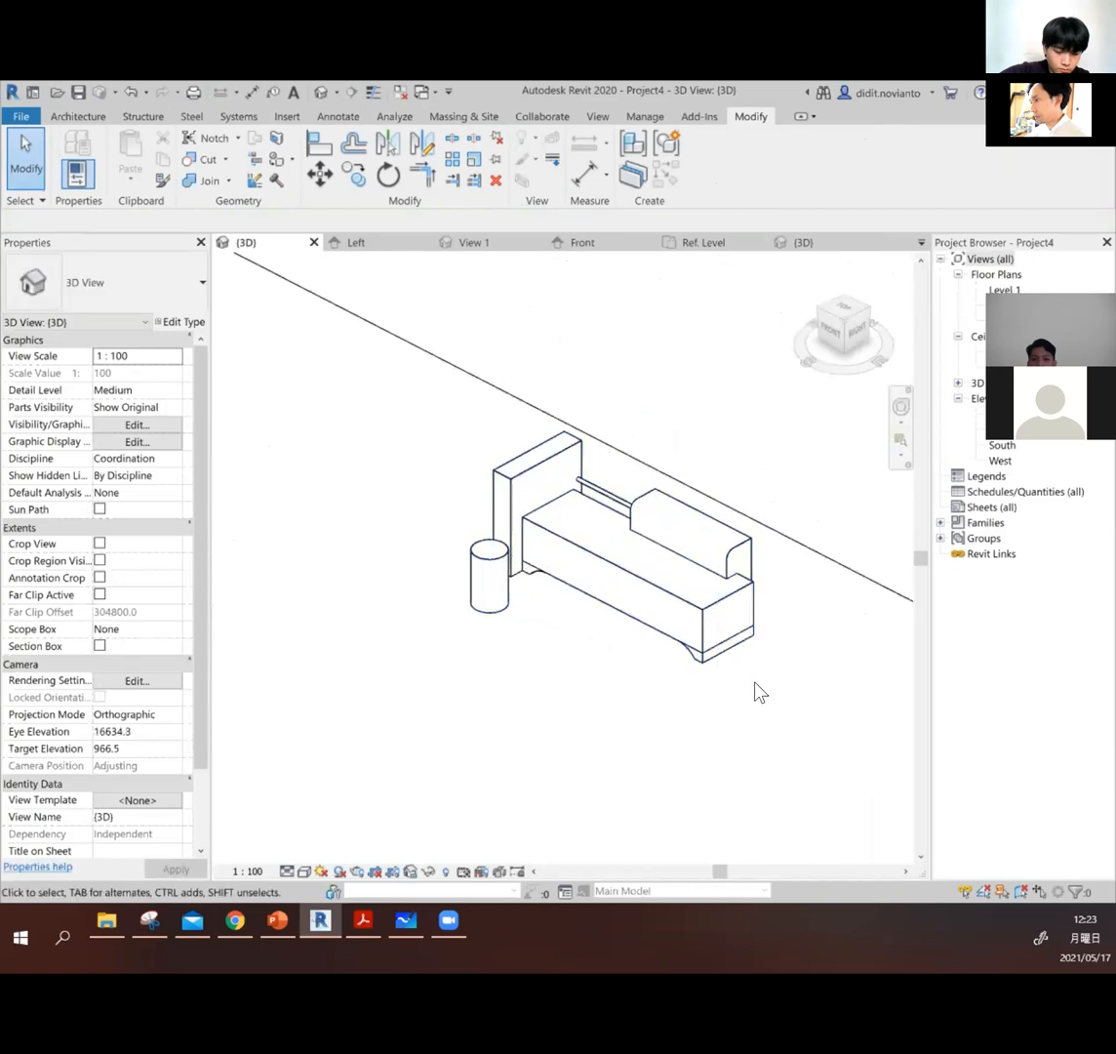
left_click(303, 871)
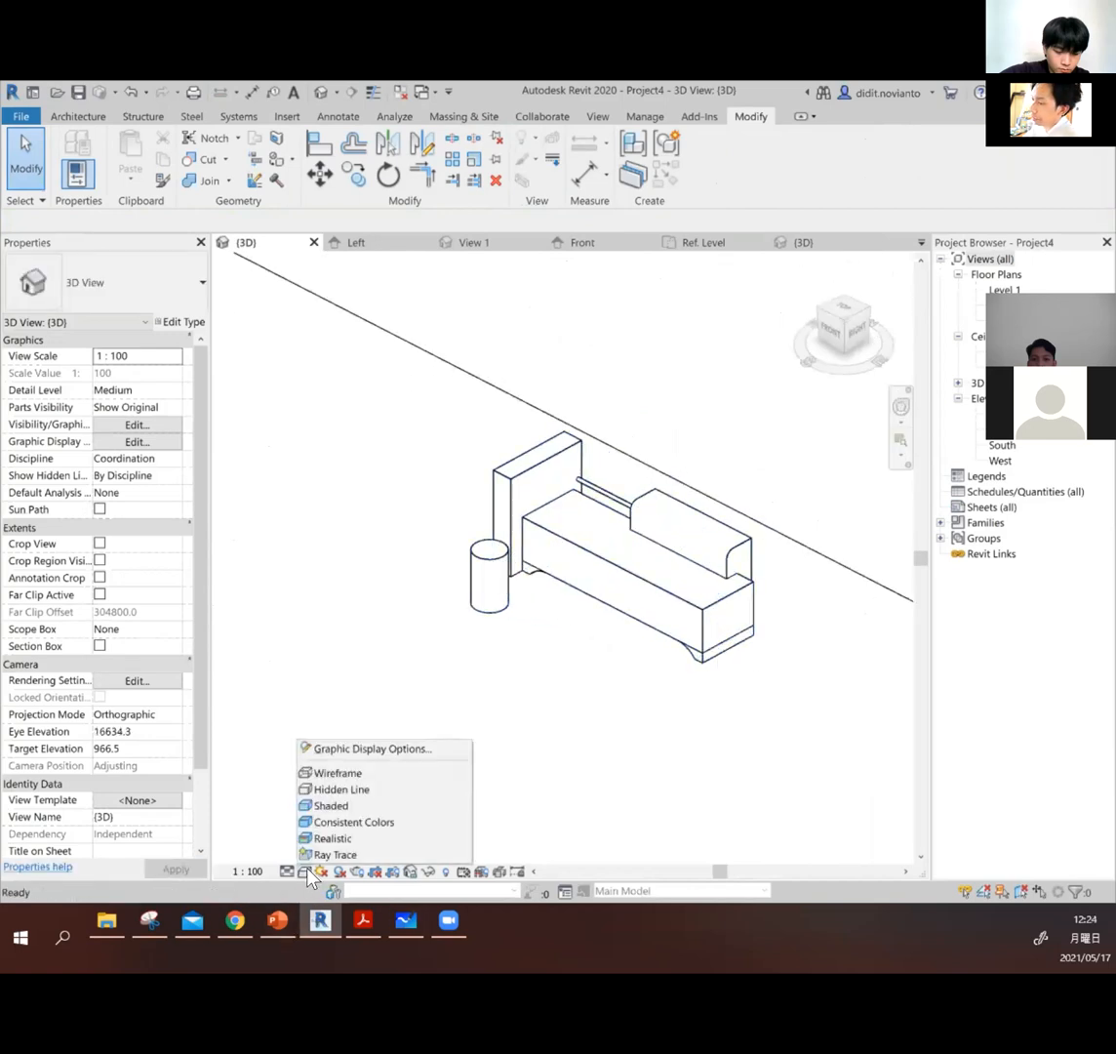
left_click(411, 807)
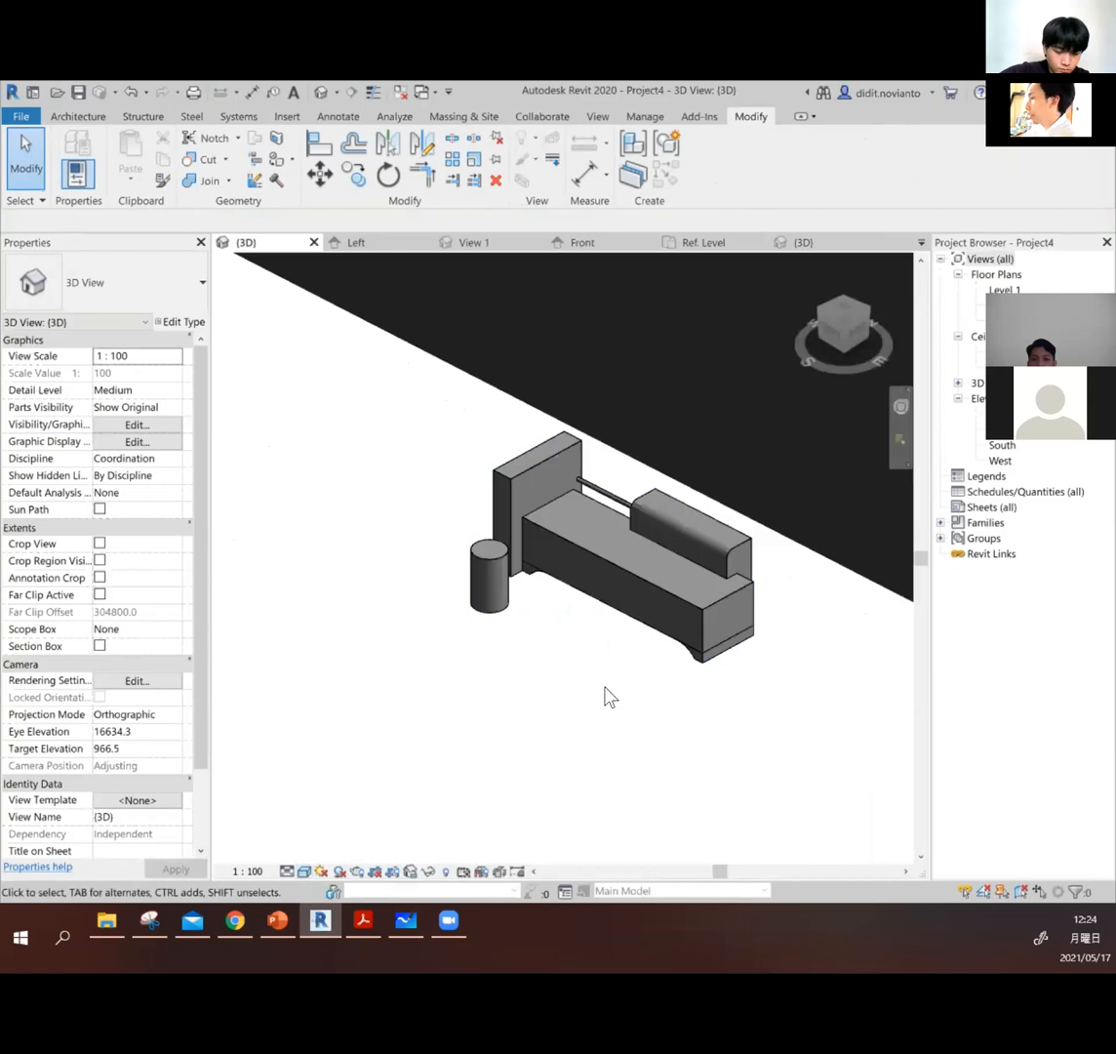
scroll(644, 594, "up", 2)
scroll(558, 735, "down", 3)
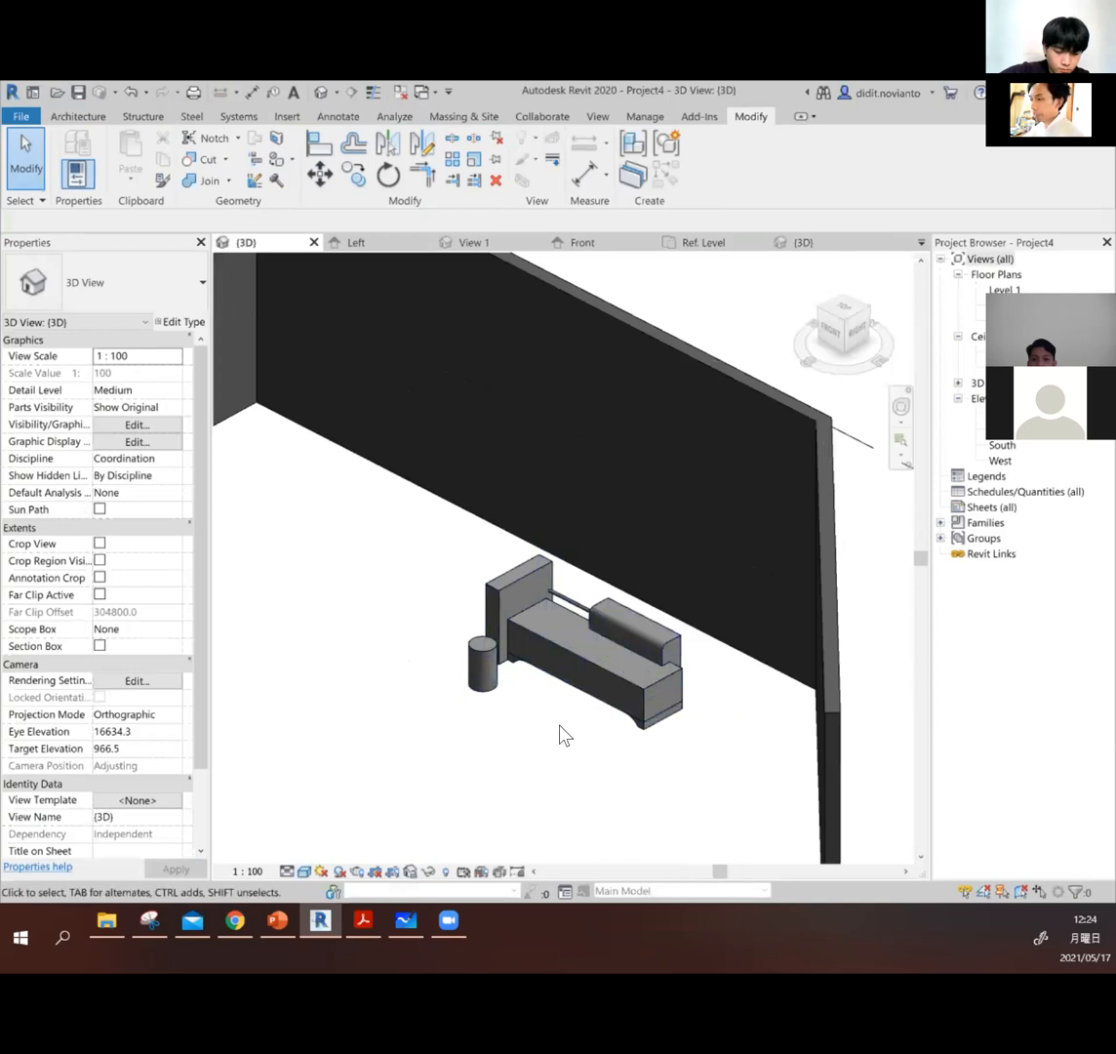
middle_click_drag(446, 749, 548, 711, "shift")
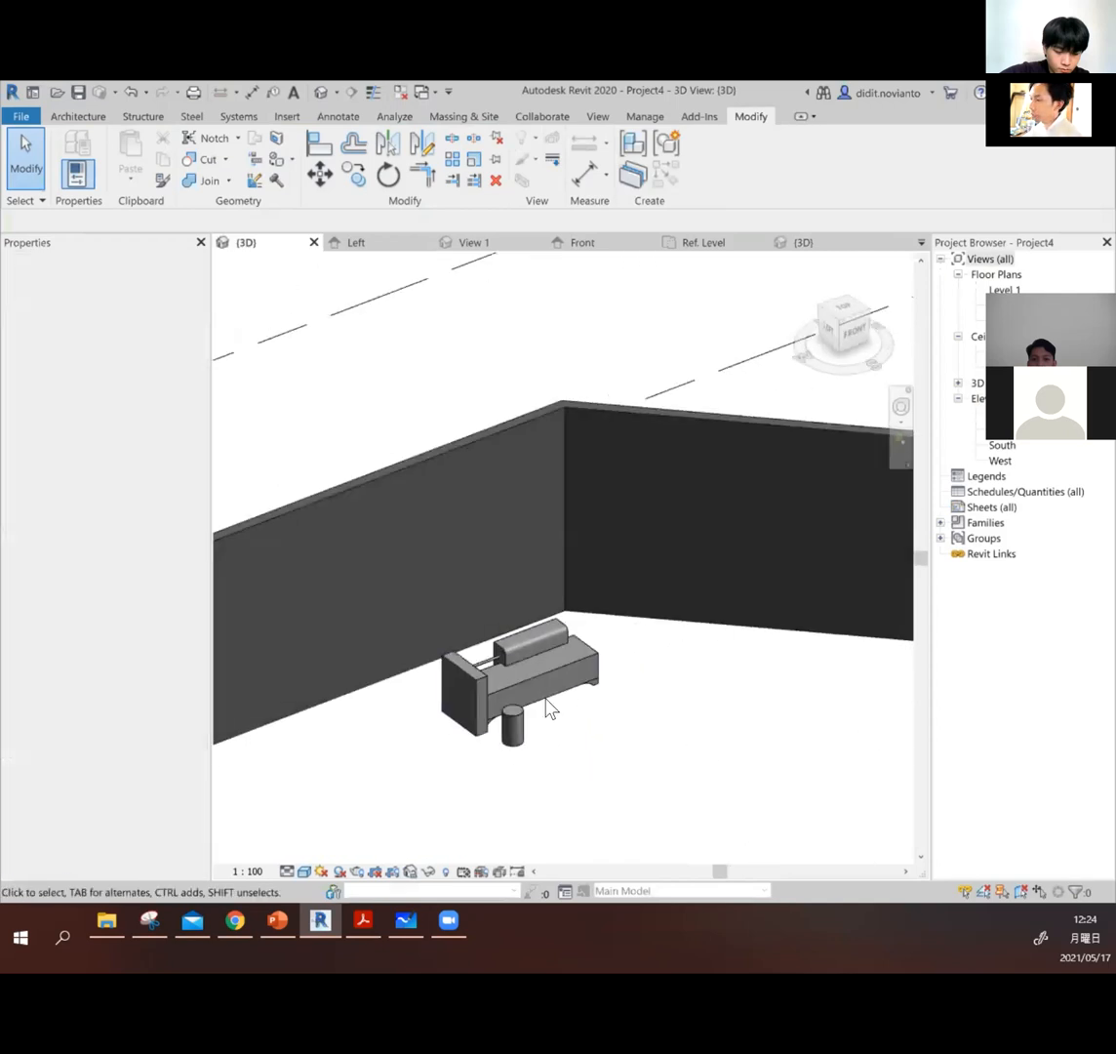
scroll(505, 695, "up", 2)
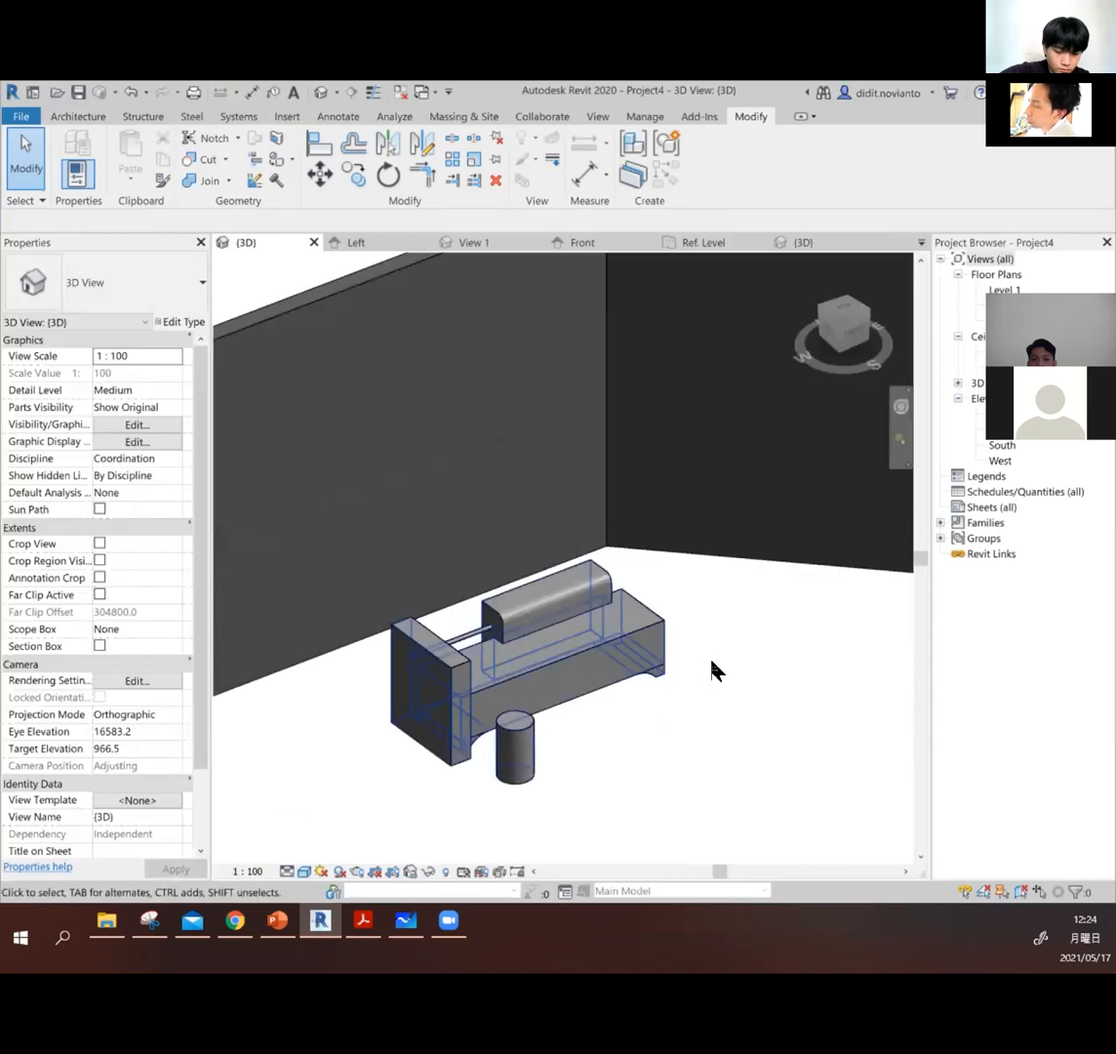
scroll(501, 724, "up", 2)
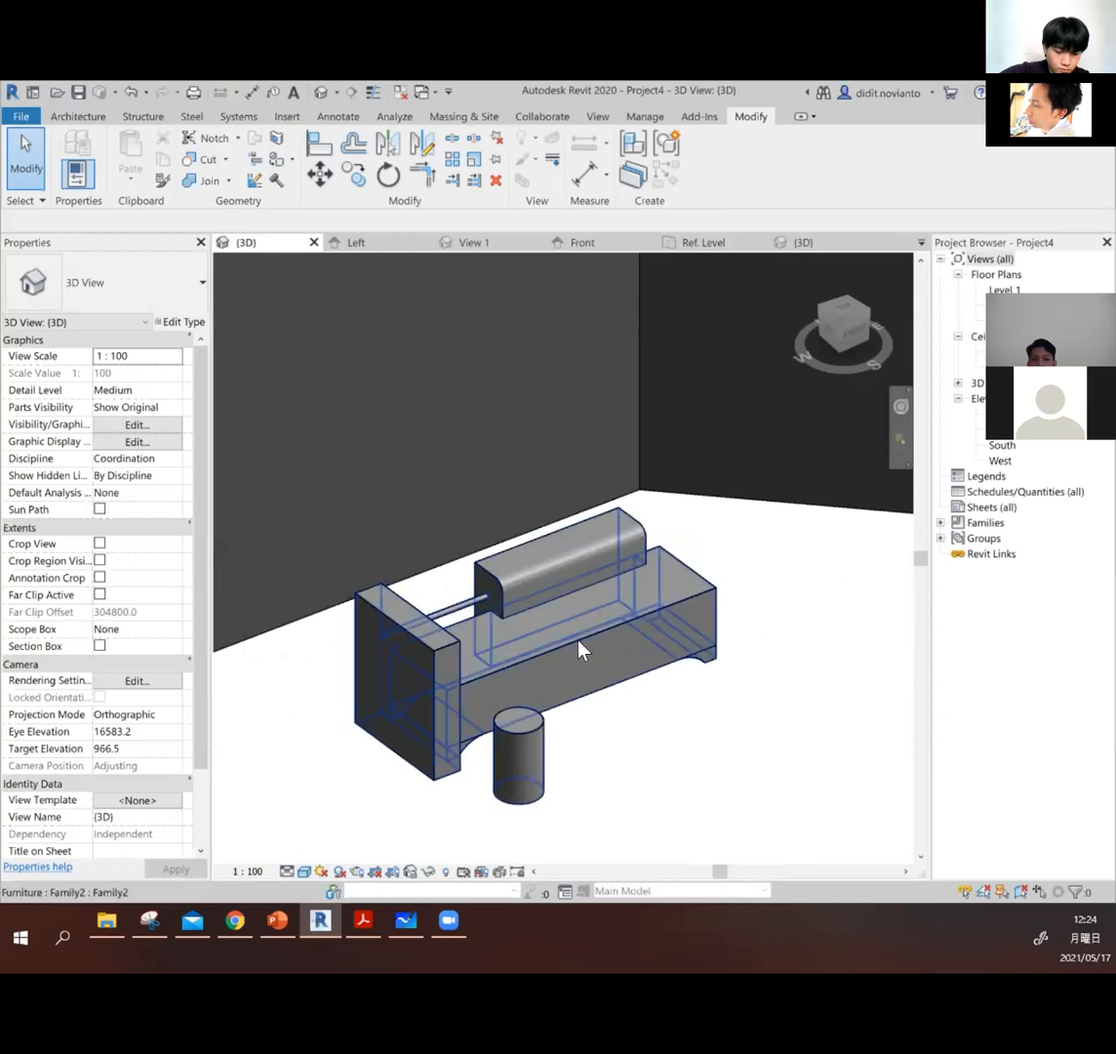
Step: Reopen the placed sofa family for editing and switch to its 3D view
double_click(672, 617)
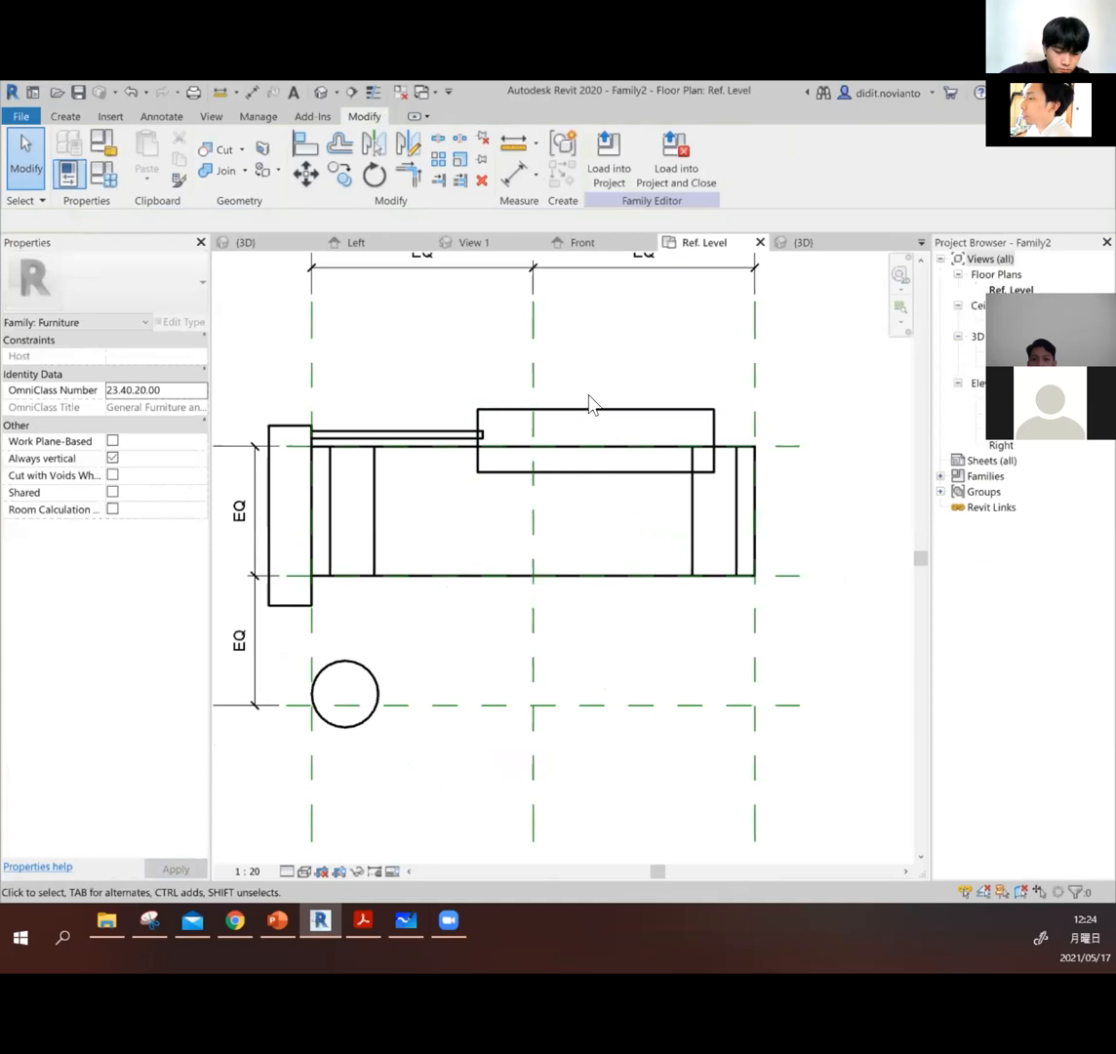
left_click(278, 431)
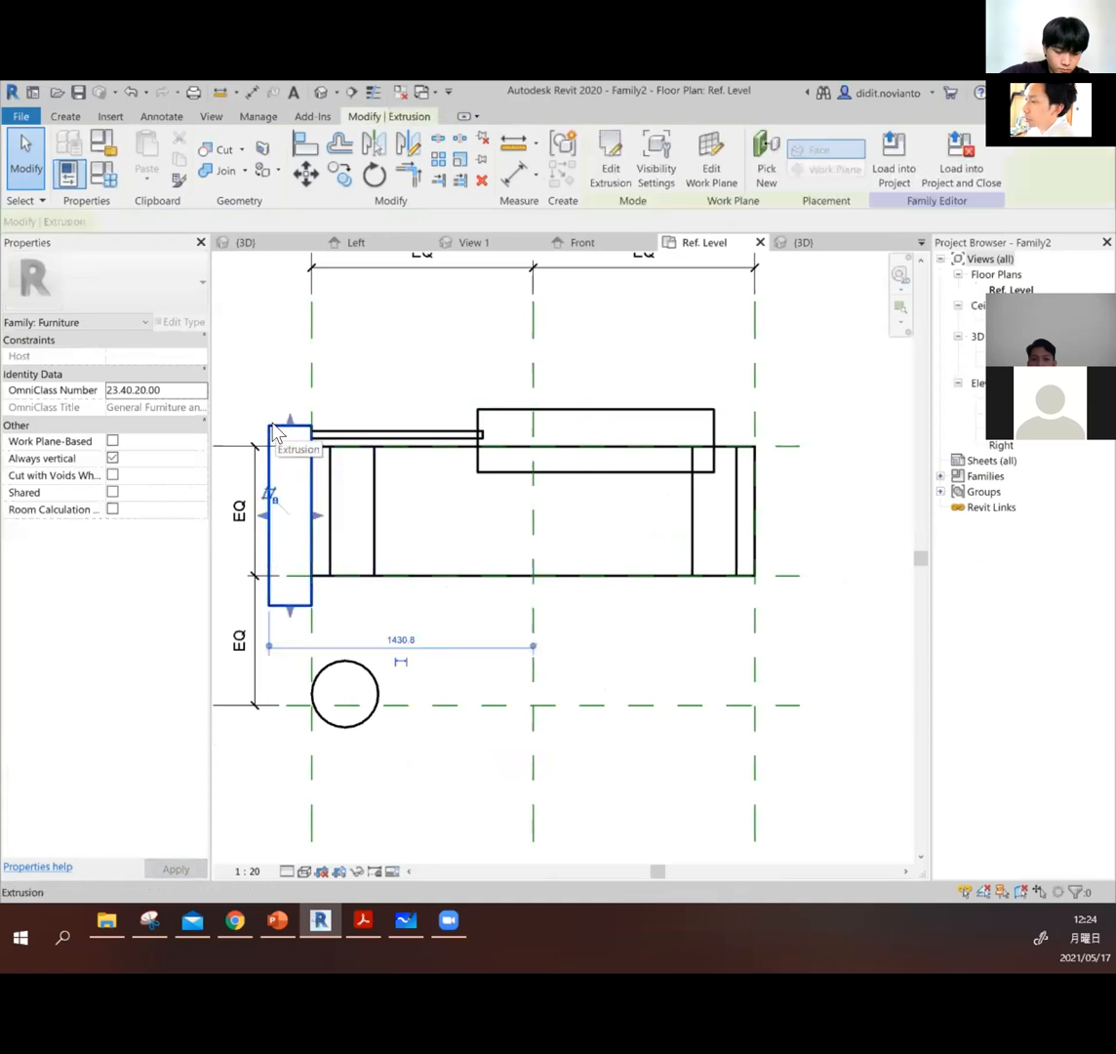
left_click(323, 93)
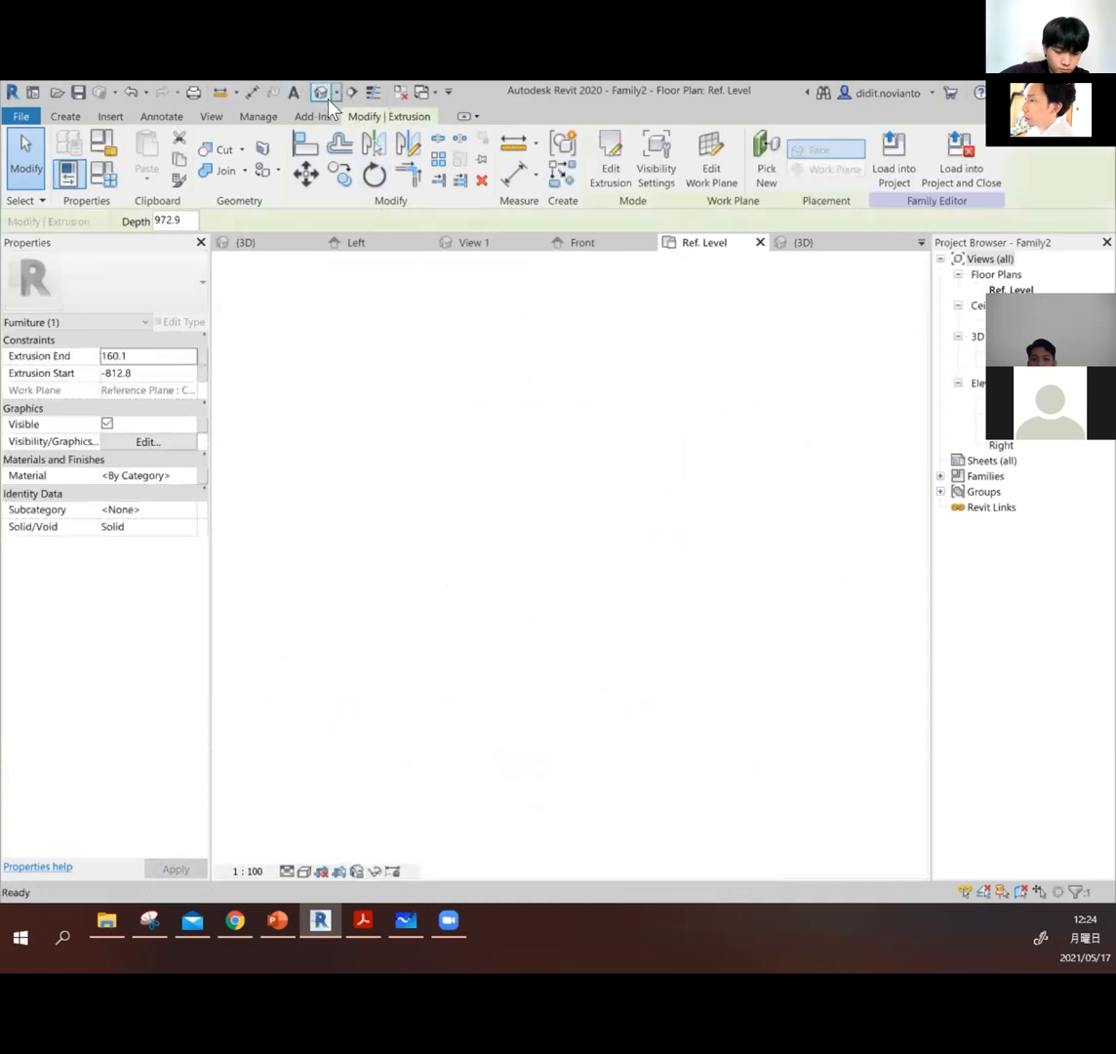
left_click(518, 381)
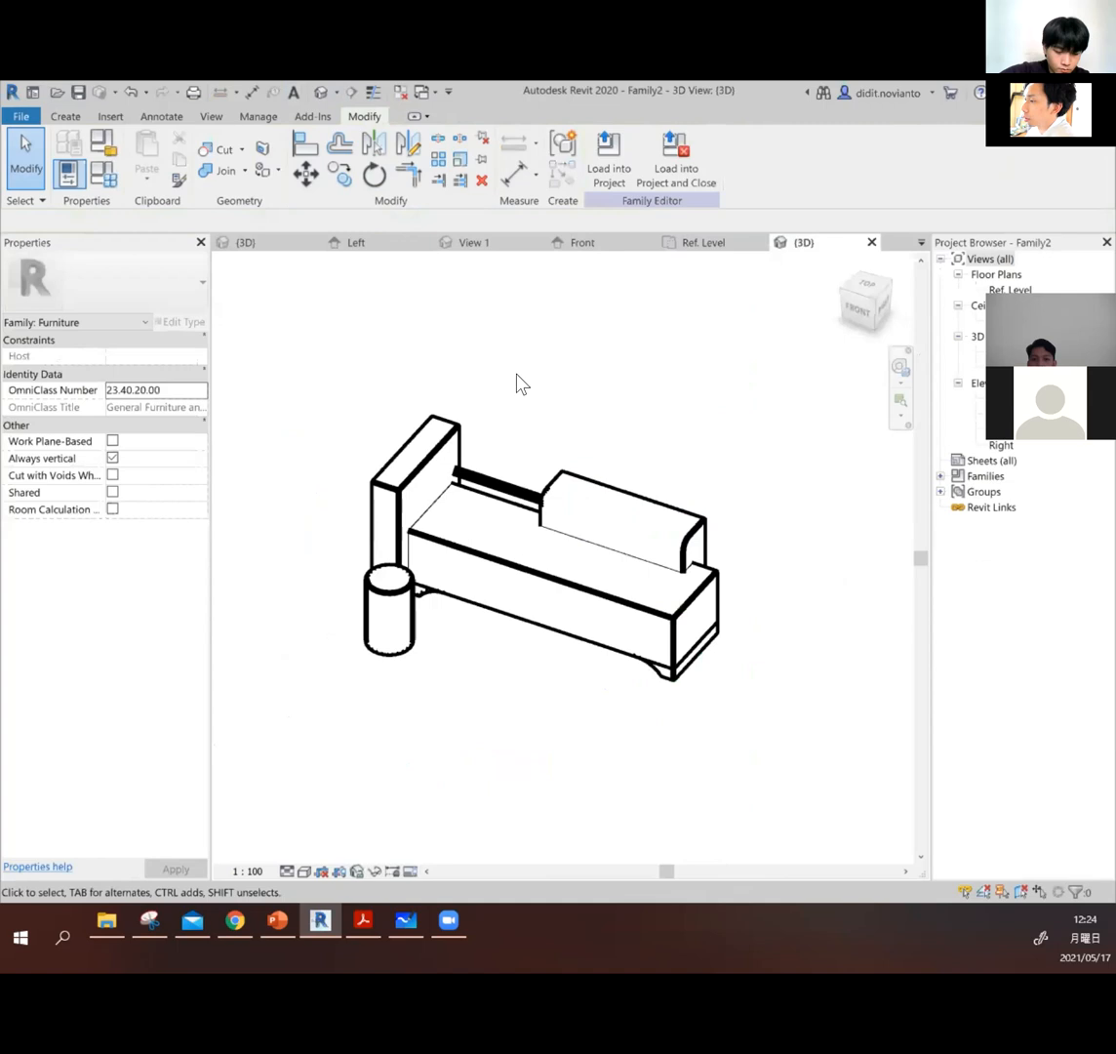
left_click(444, 430)
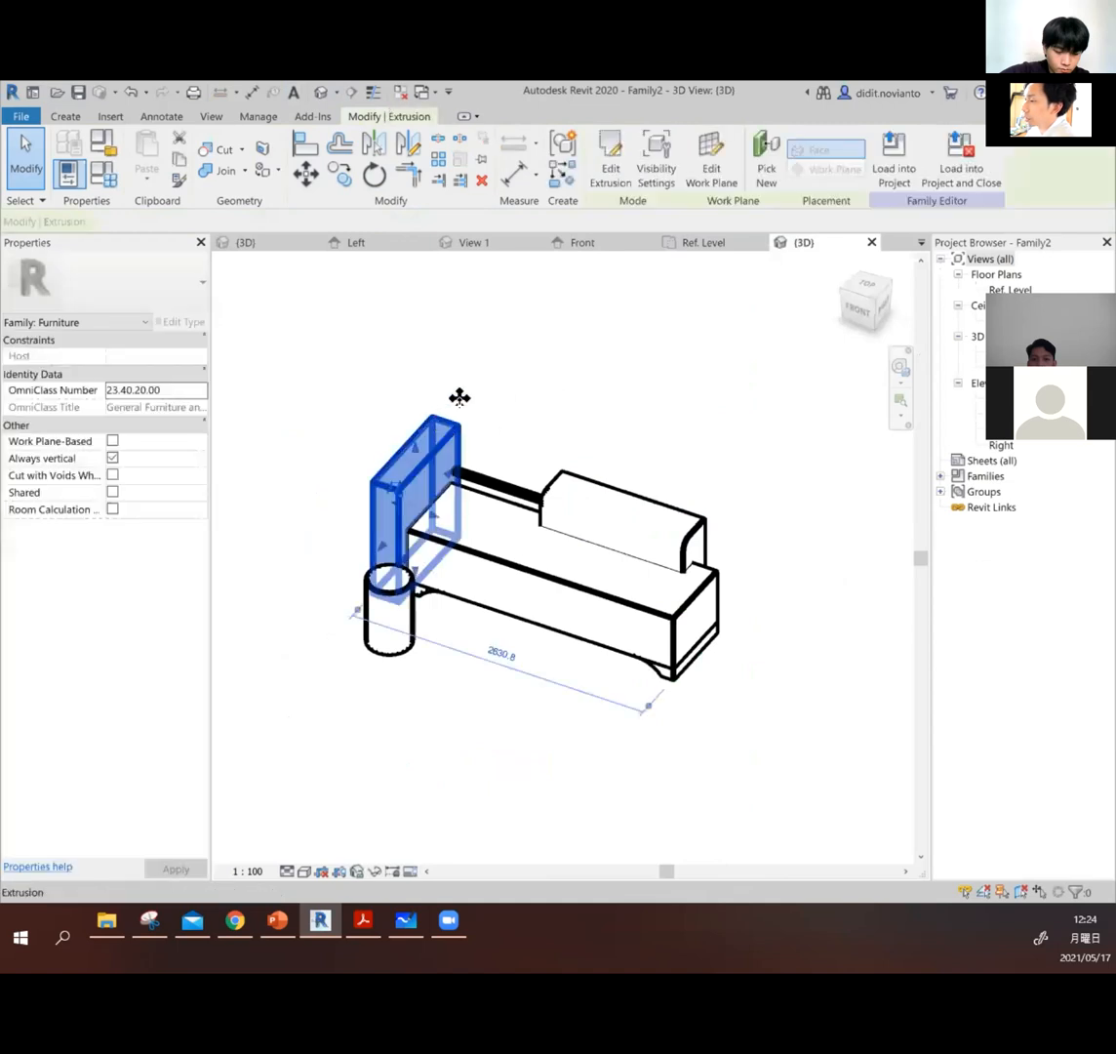
left_click(550, 304)
Step: Select both curved sofa legs and open the material choice for the Furniture category in Object Styles
scroll(674, 680, "up", 2)
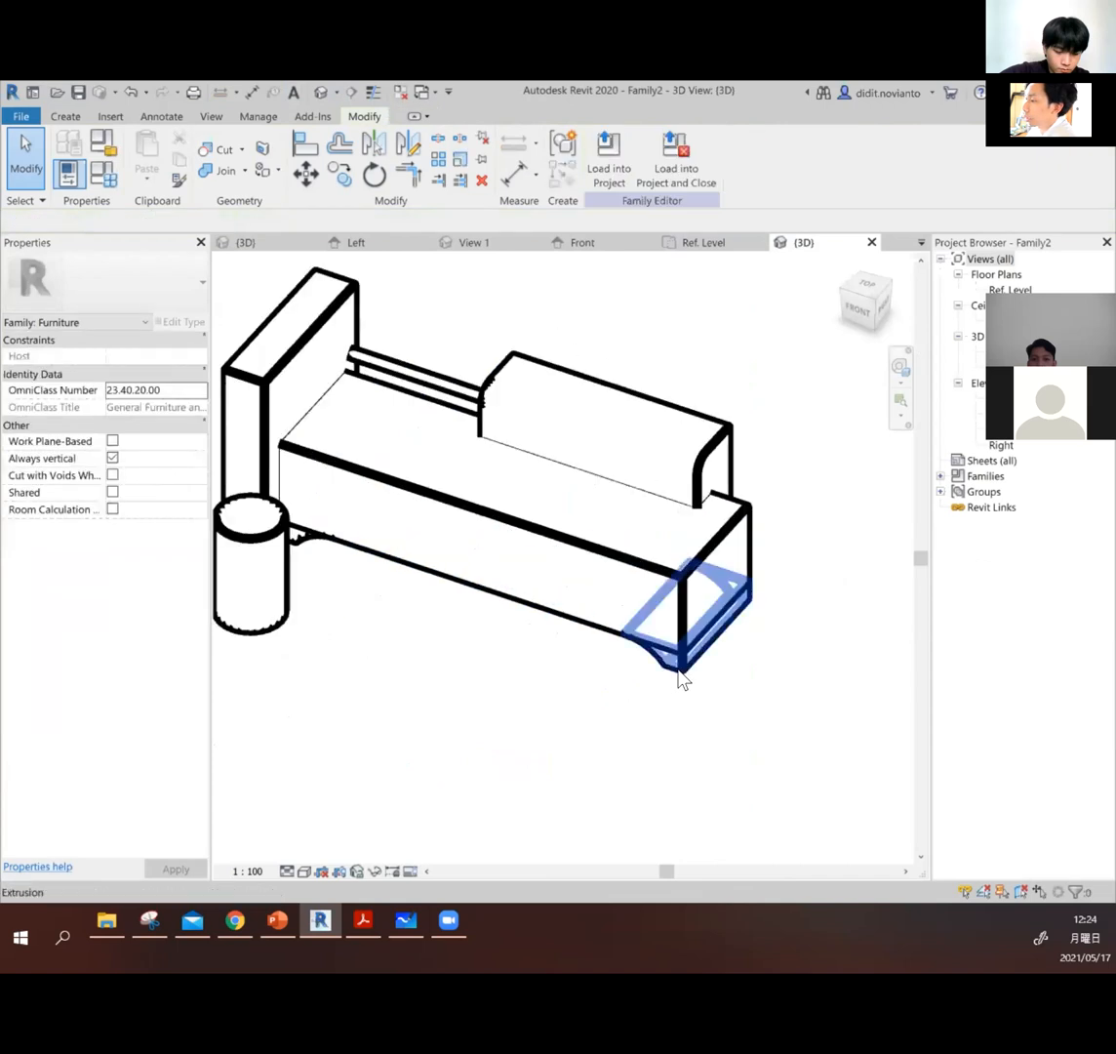
left_click(278, 499)
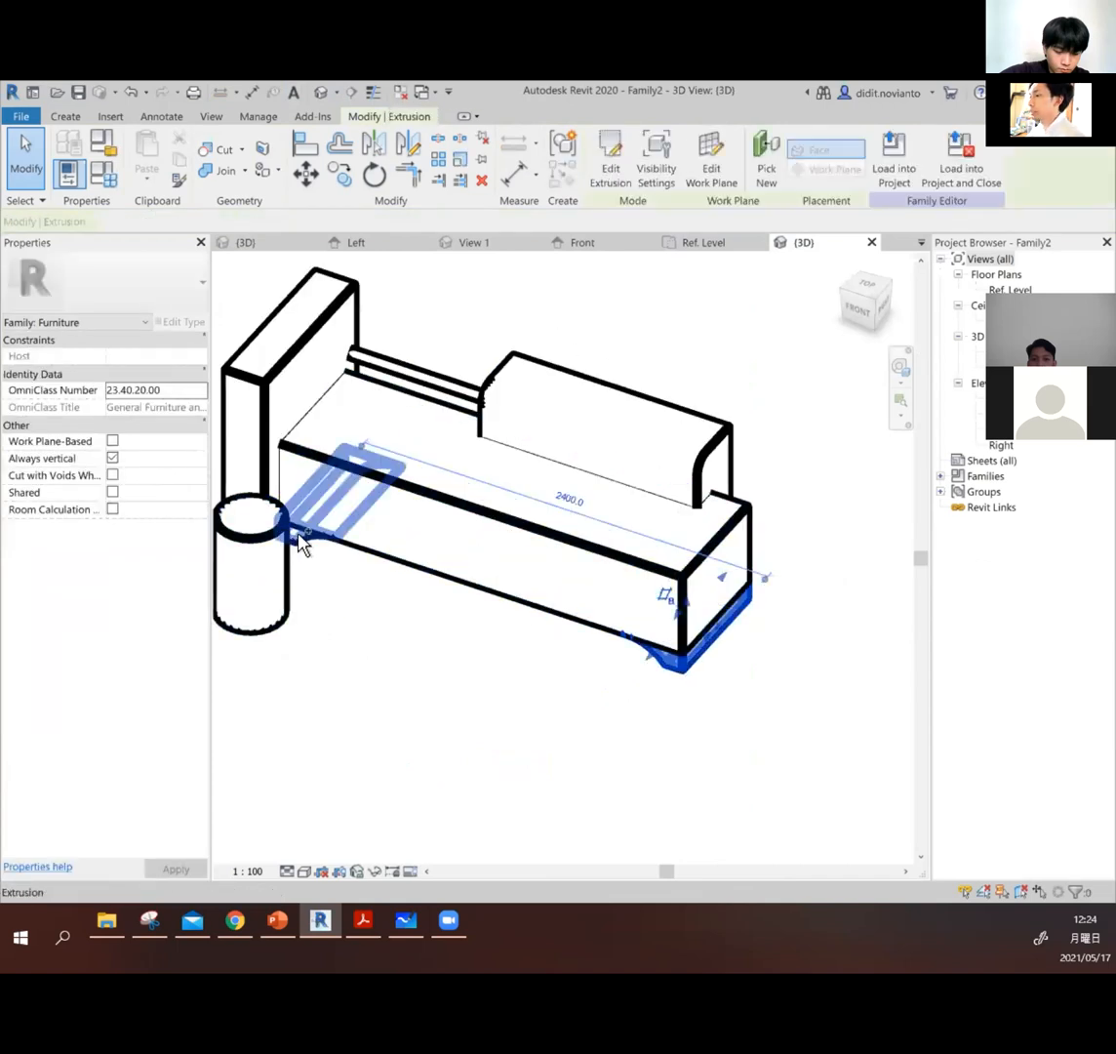
scroll(524, 617, "down", 1)
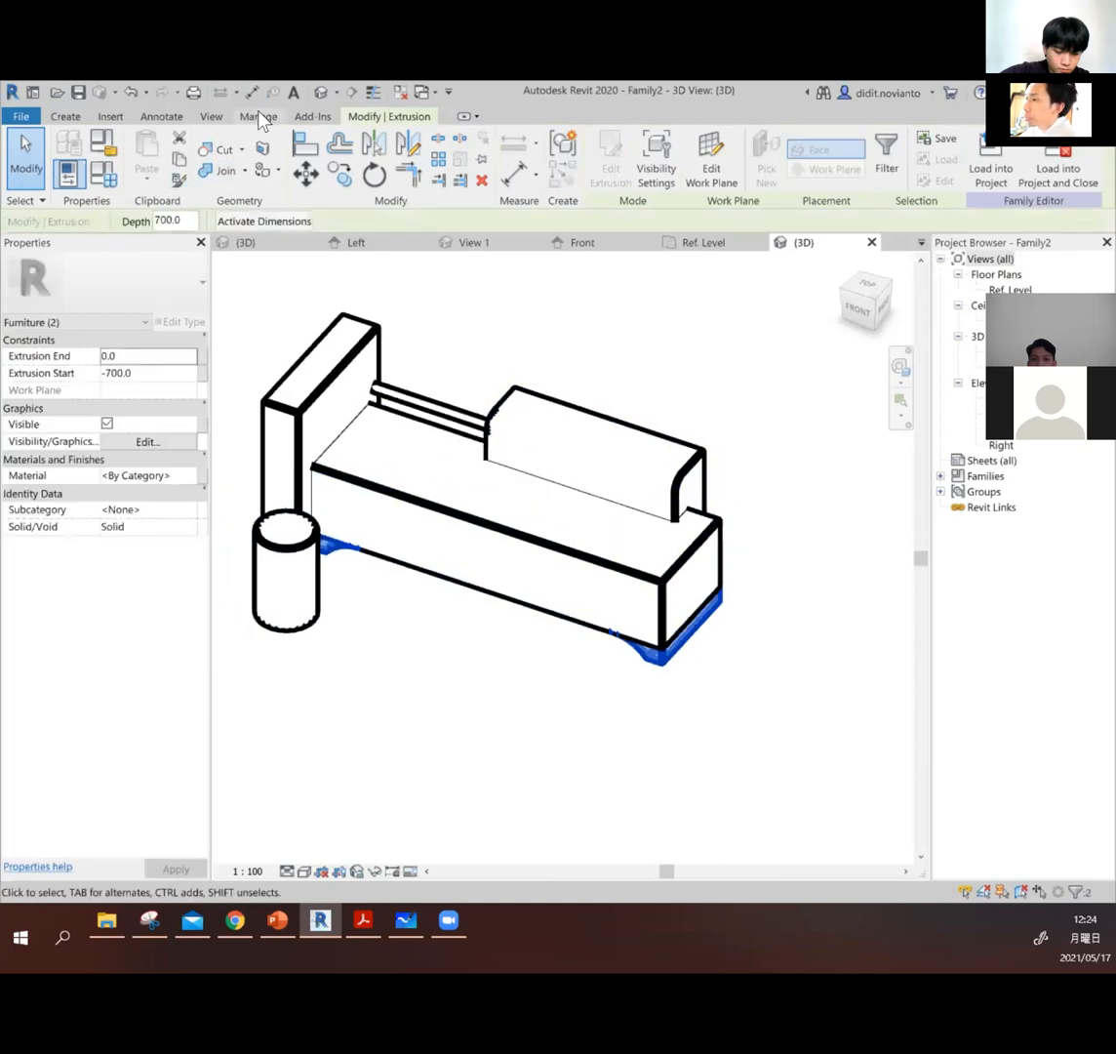
left_click(263, 119)
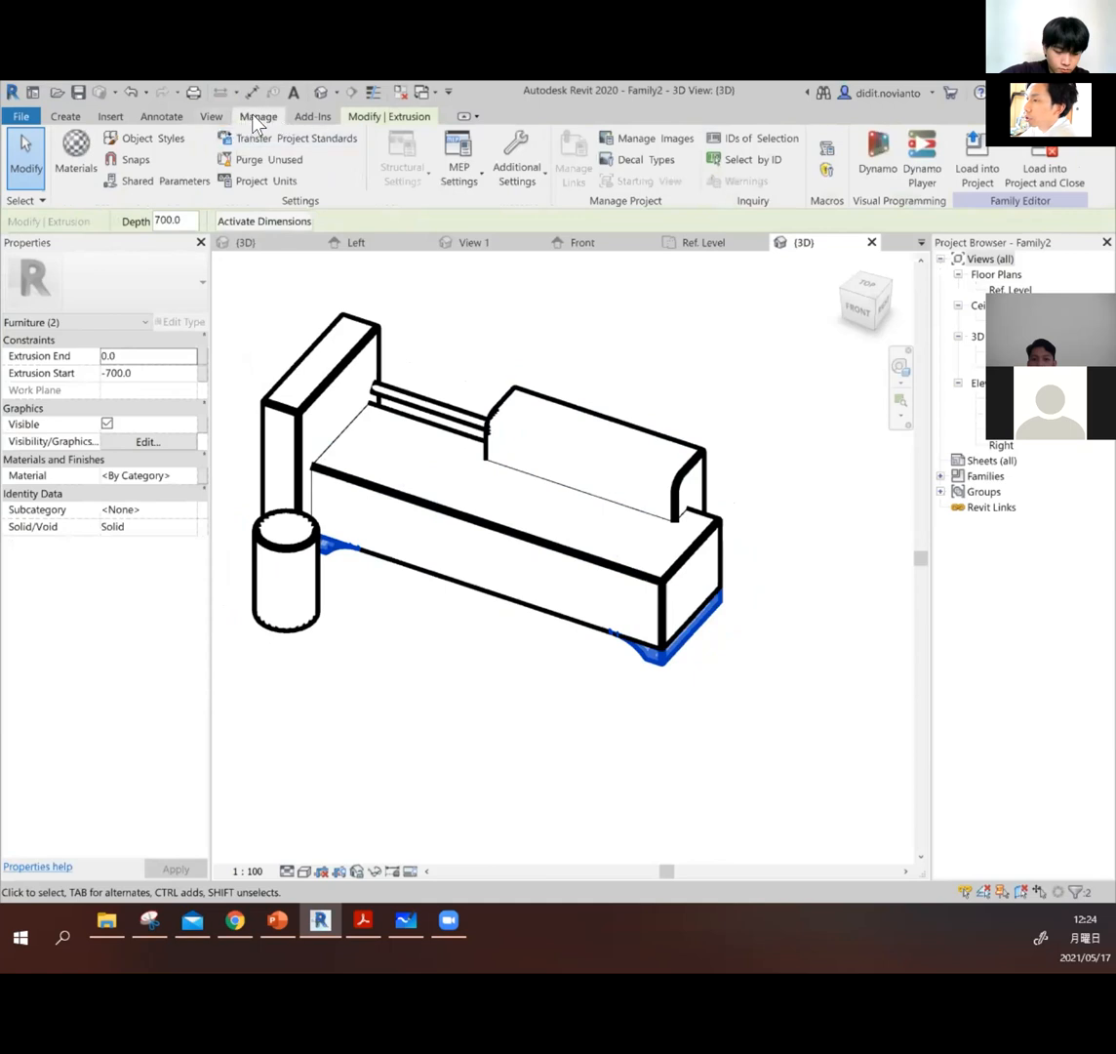
left_click(174, 140)
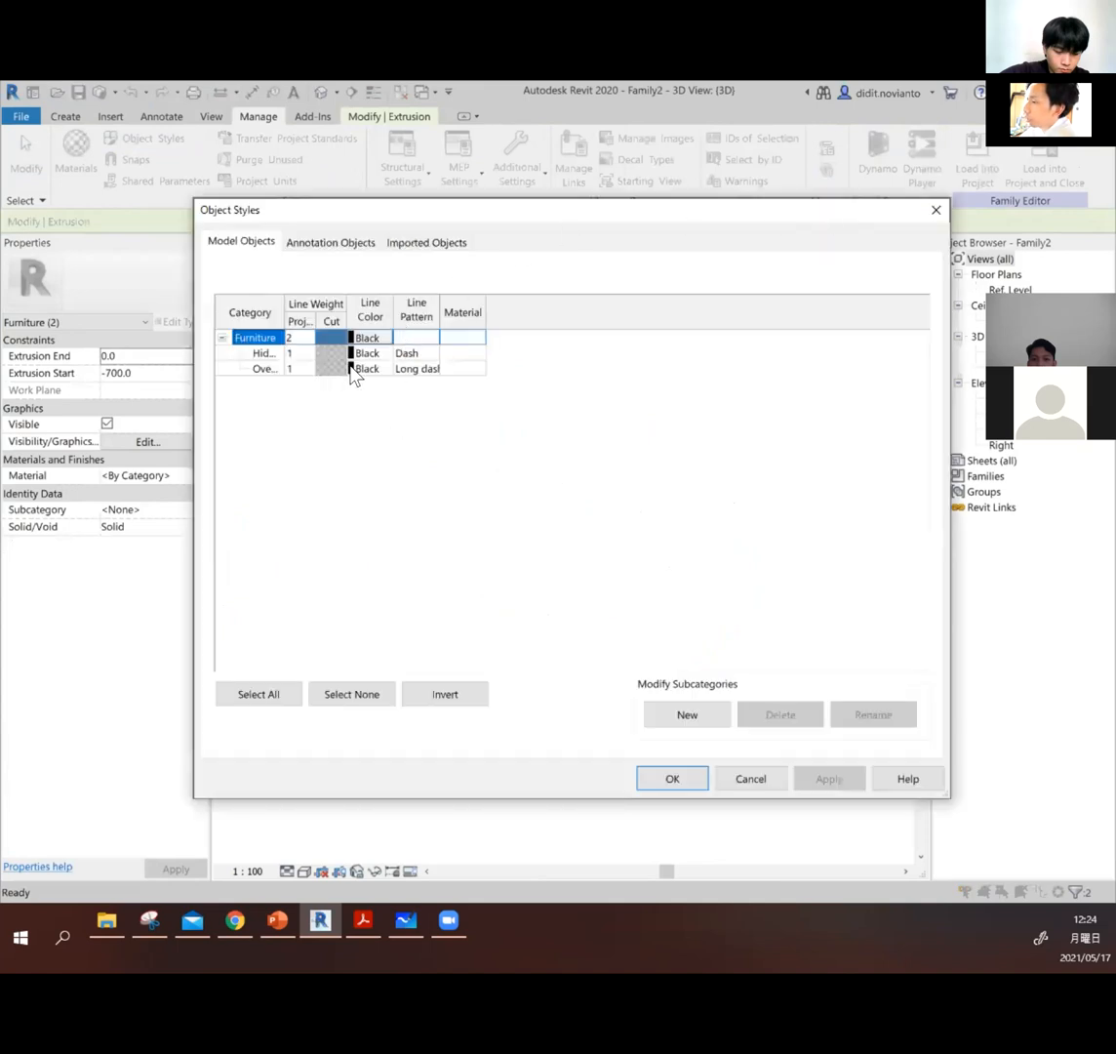
left_click(310, 243)
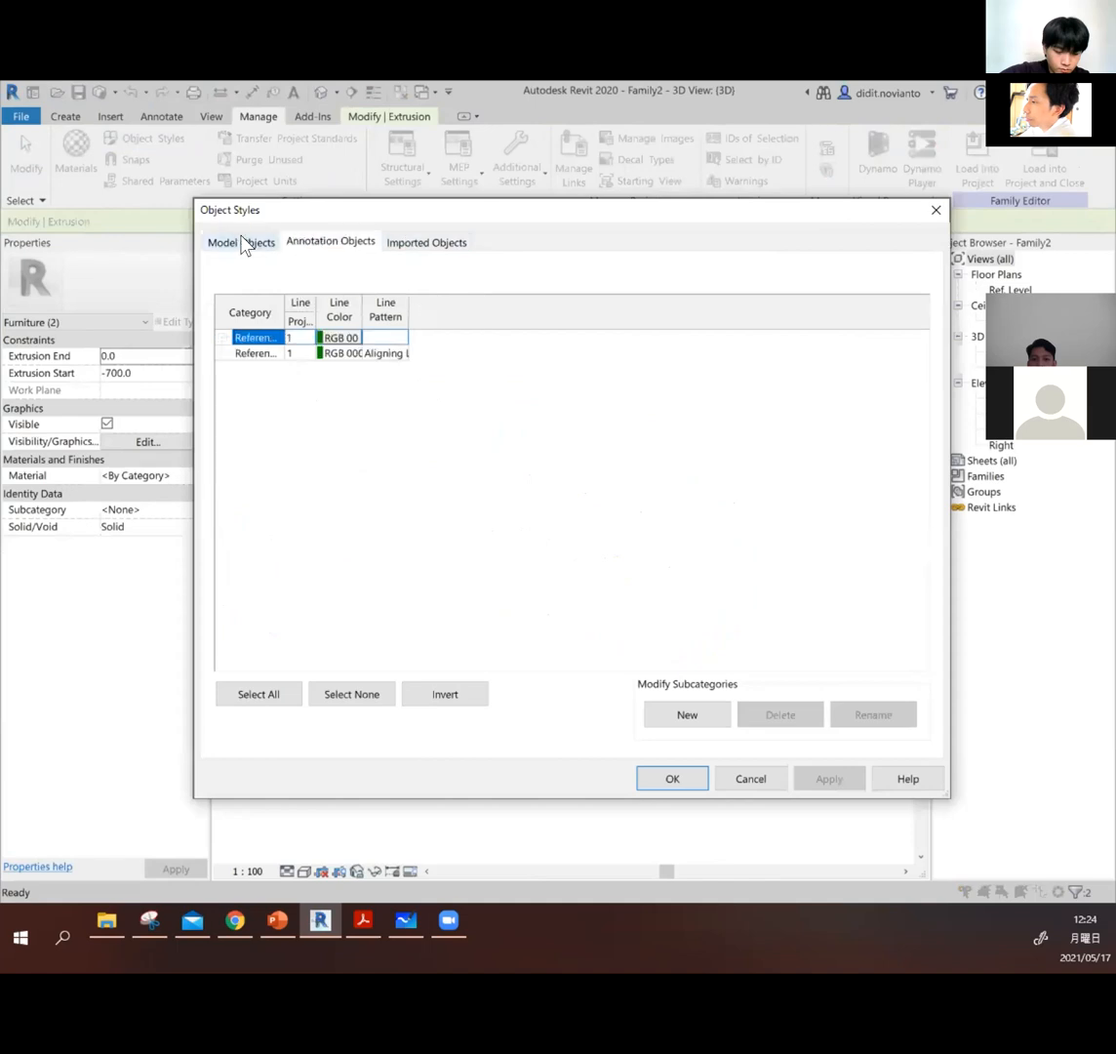
left_click(244, 243)
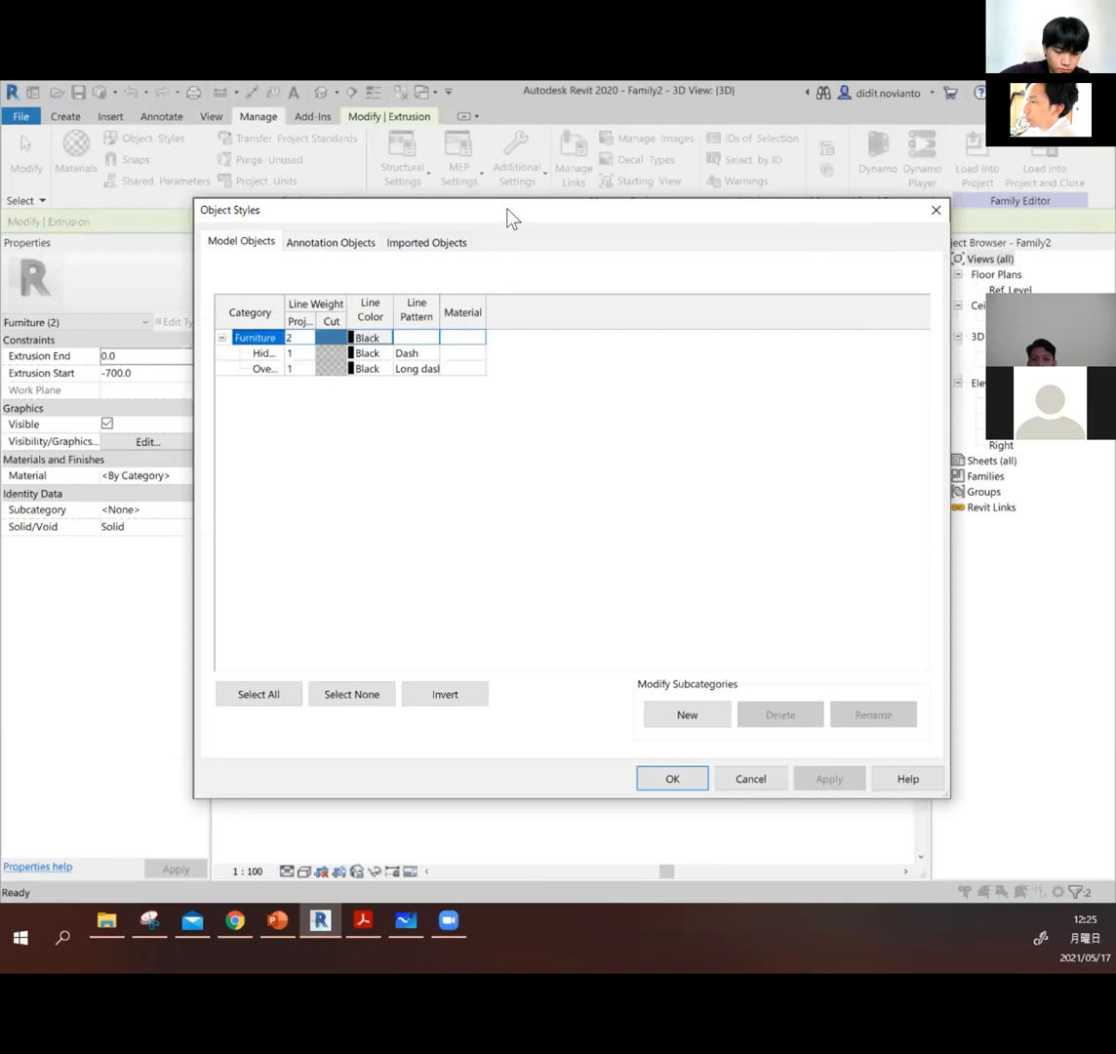
left_click_drag(507, 216, 487, 215)
left_click(463, 337)
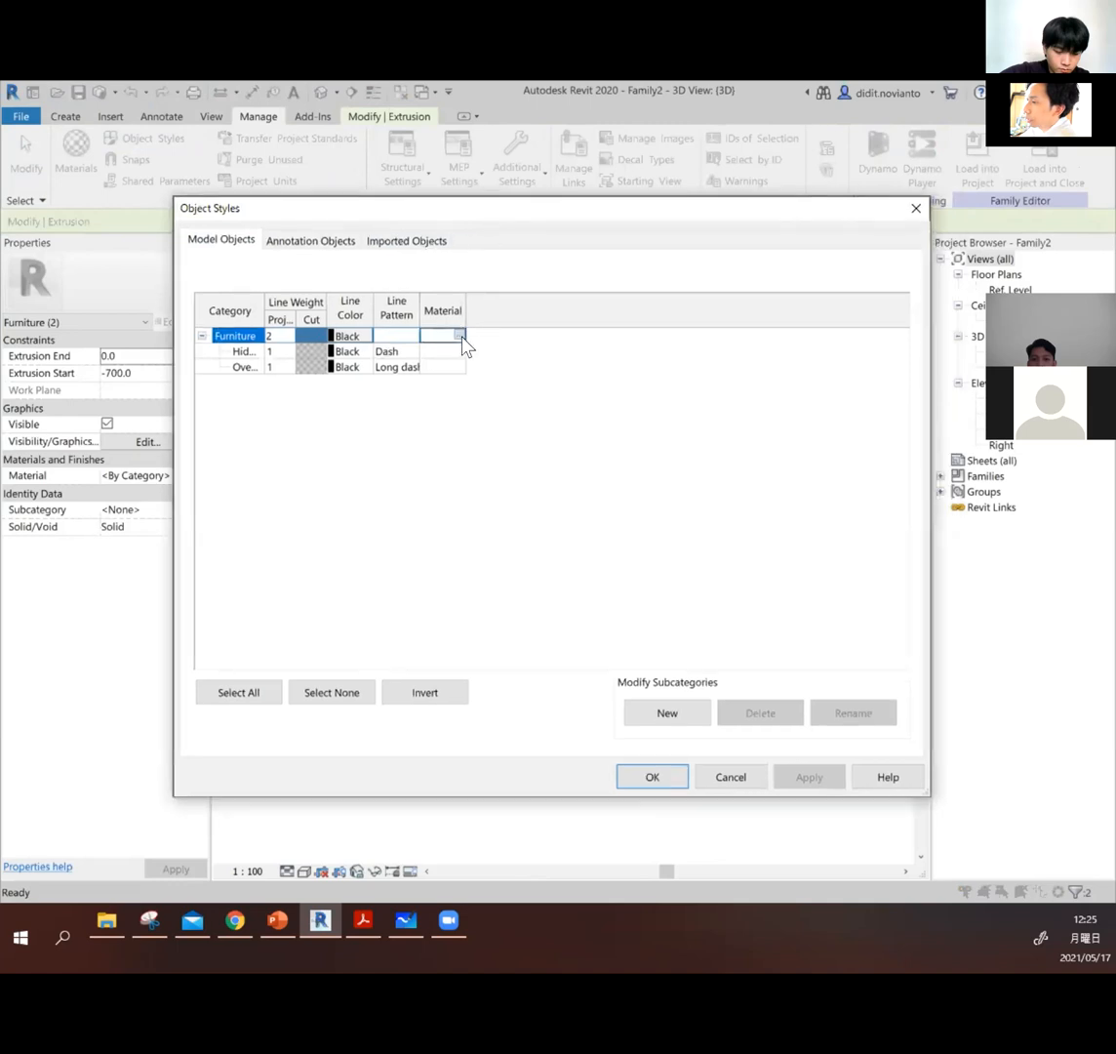
left_click(462, 338)
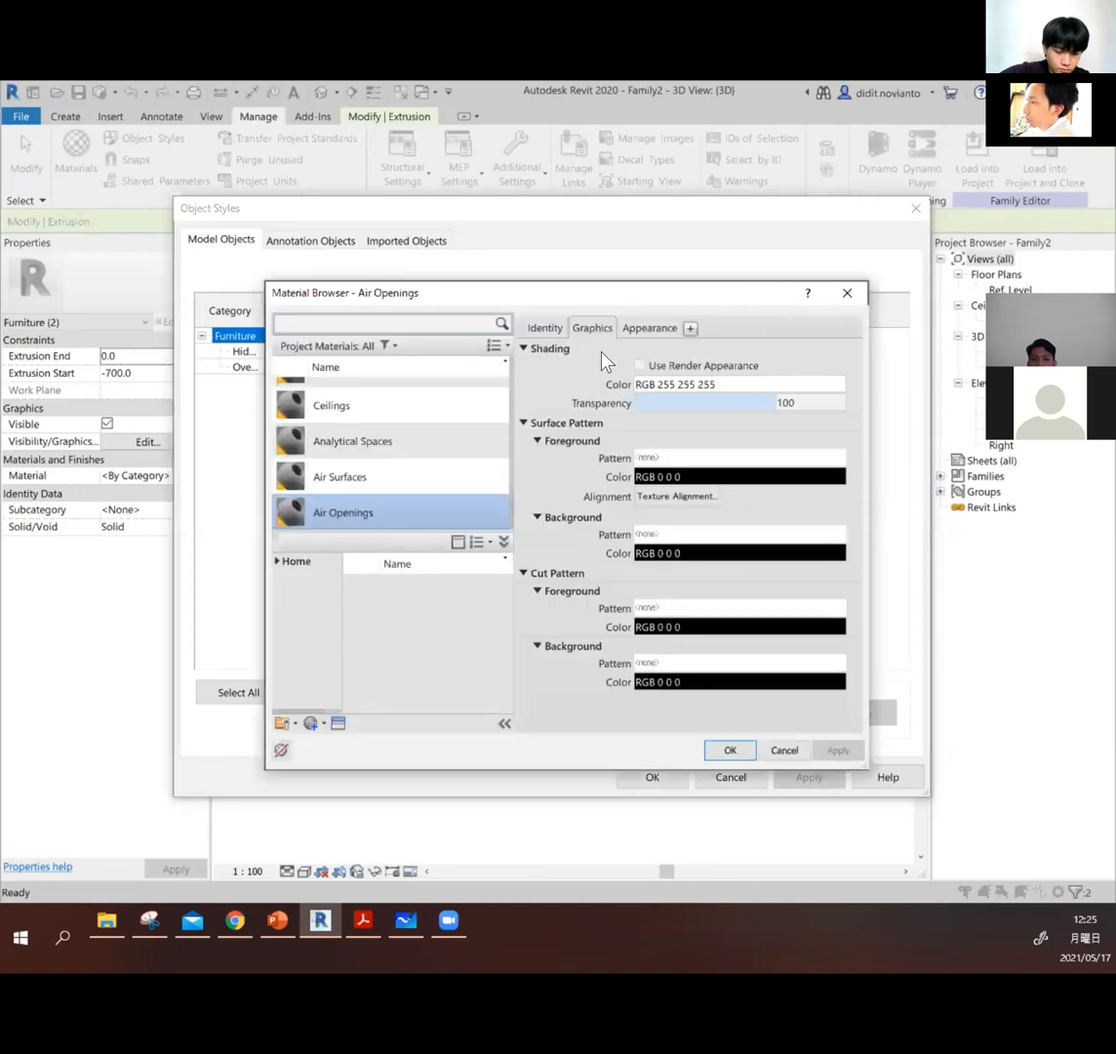
Step: Search the material library for "wood" and add Teak to the family's materials
left_click(377, 320)
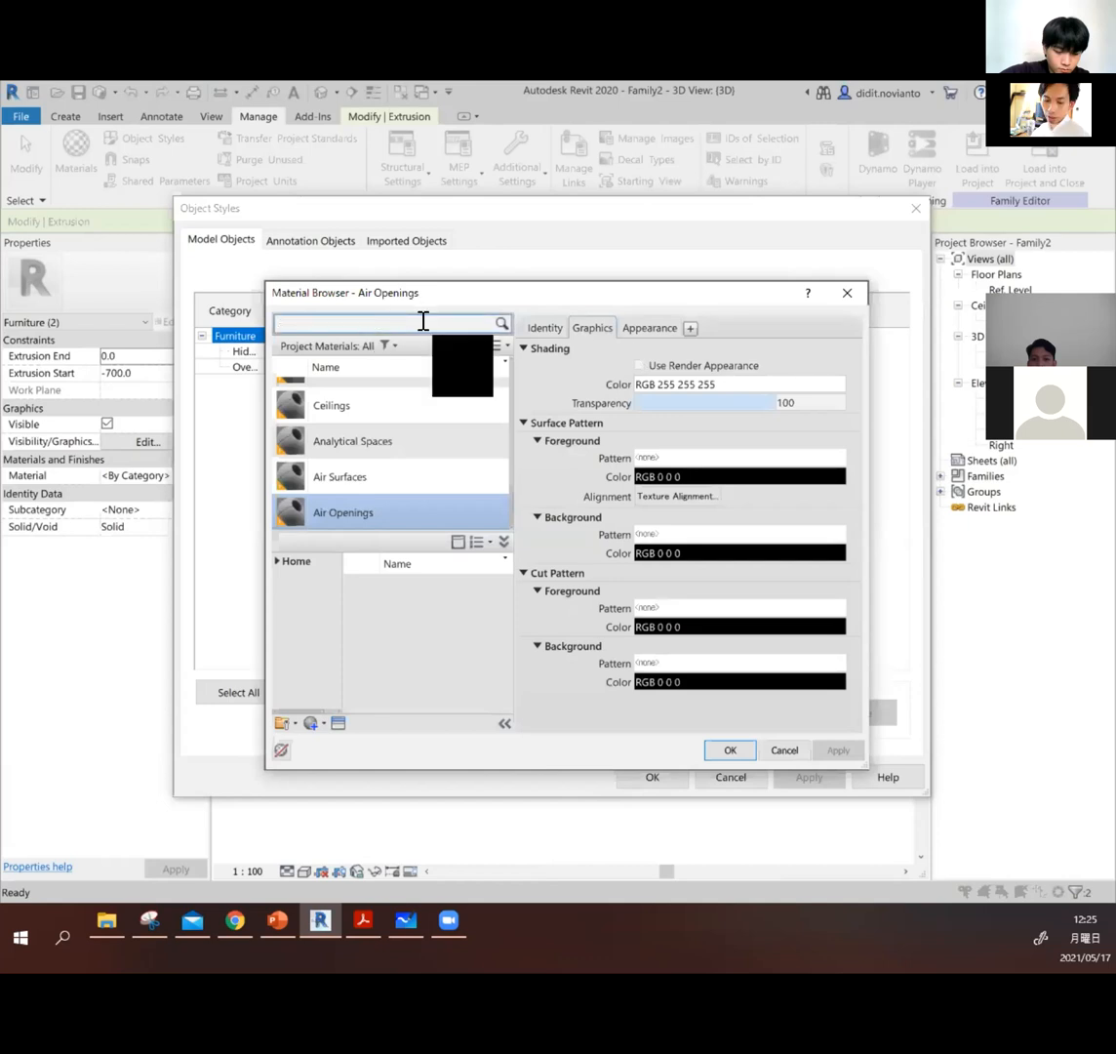
type("wood")
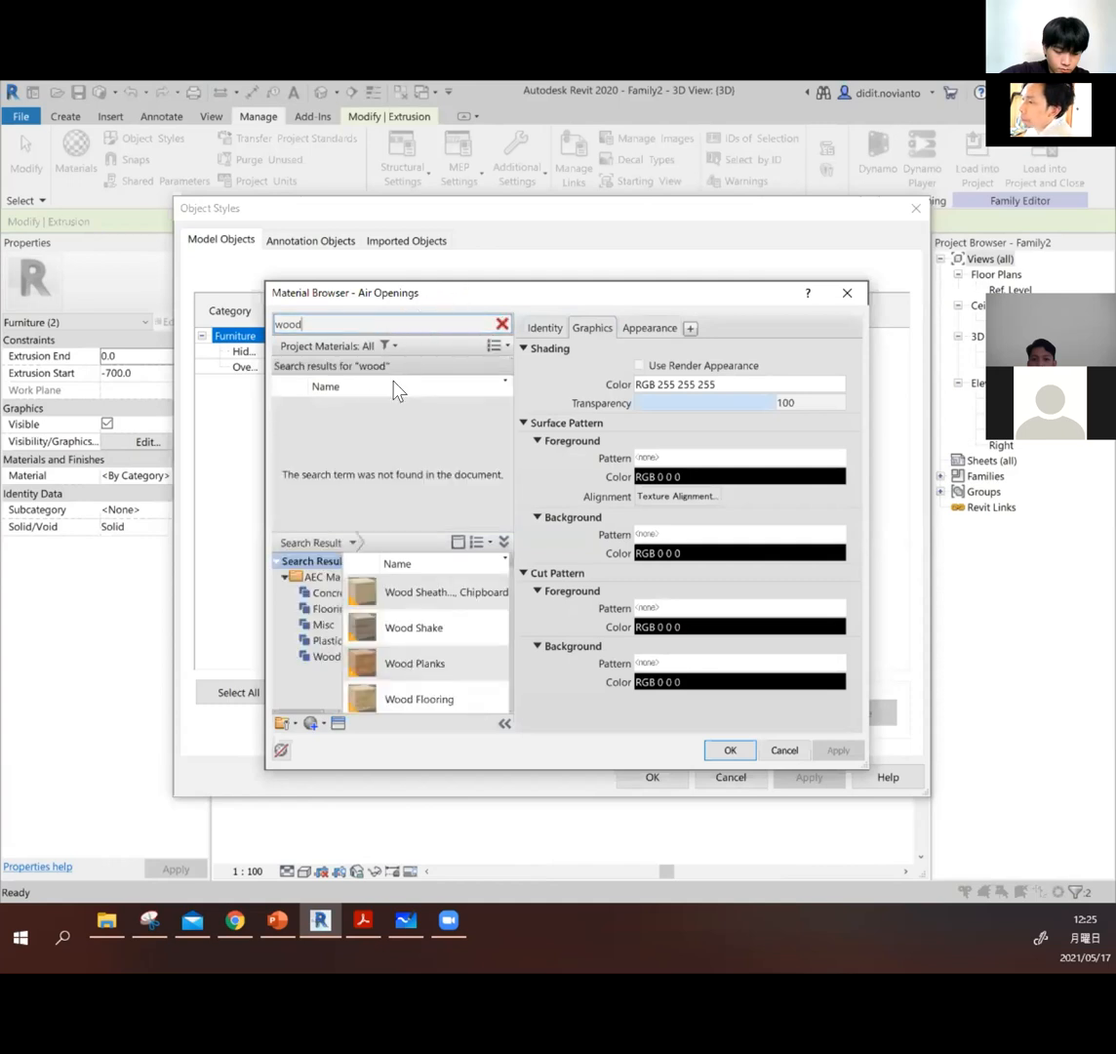
scroll(455, 663, "up", 5)
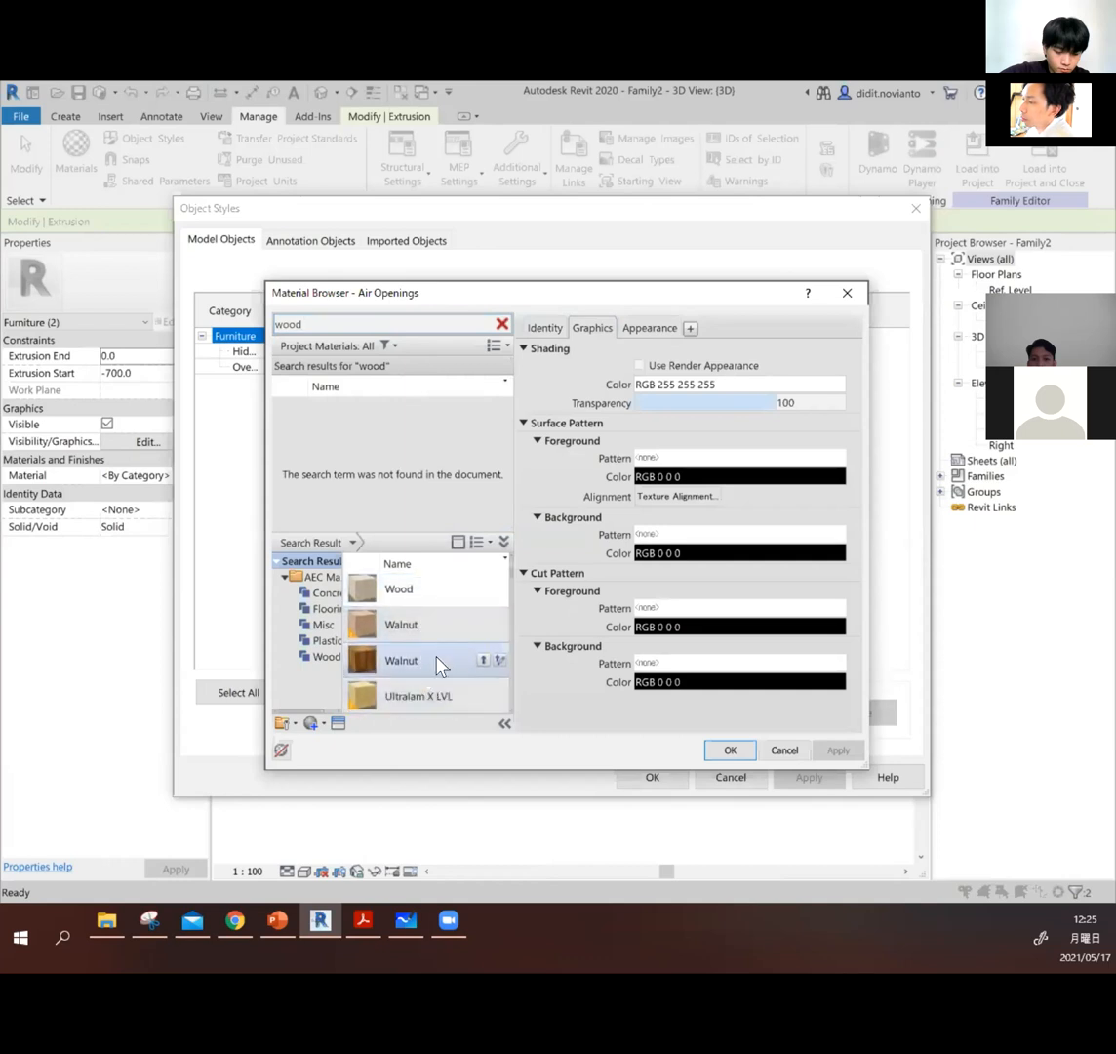
left_click(440, 664)
scroll(429, 668, "down", 3)
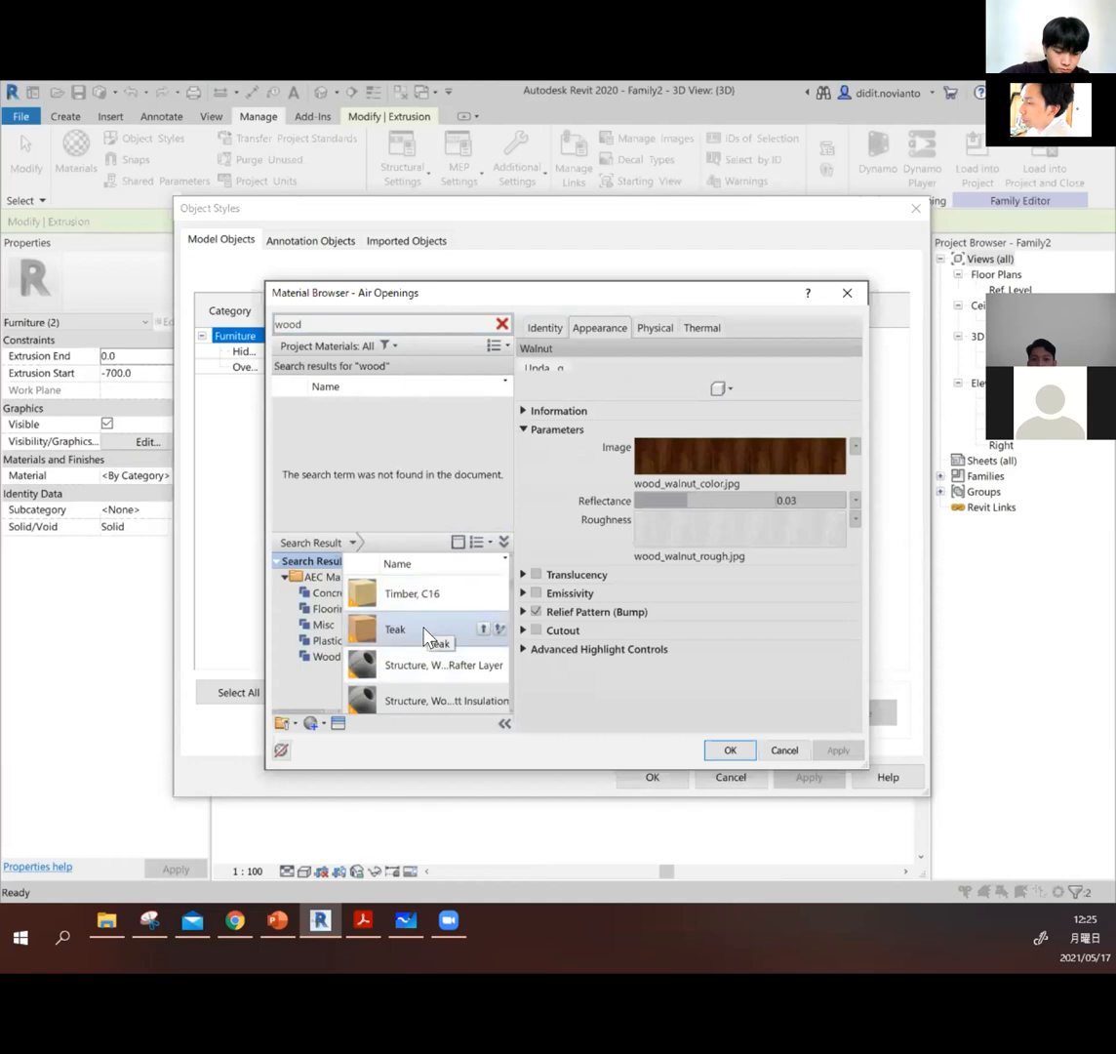
double_click(426, 632)
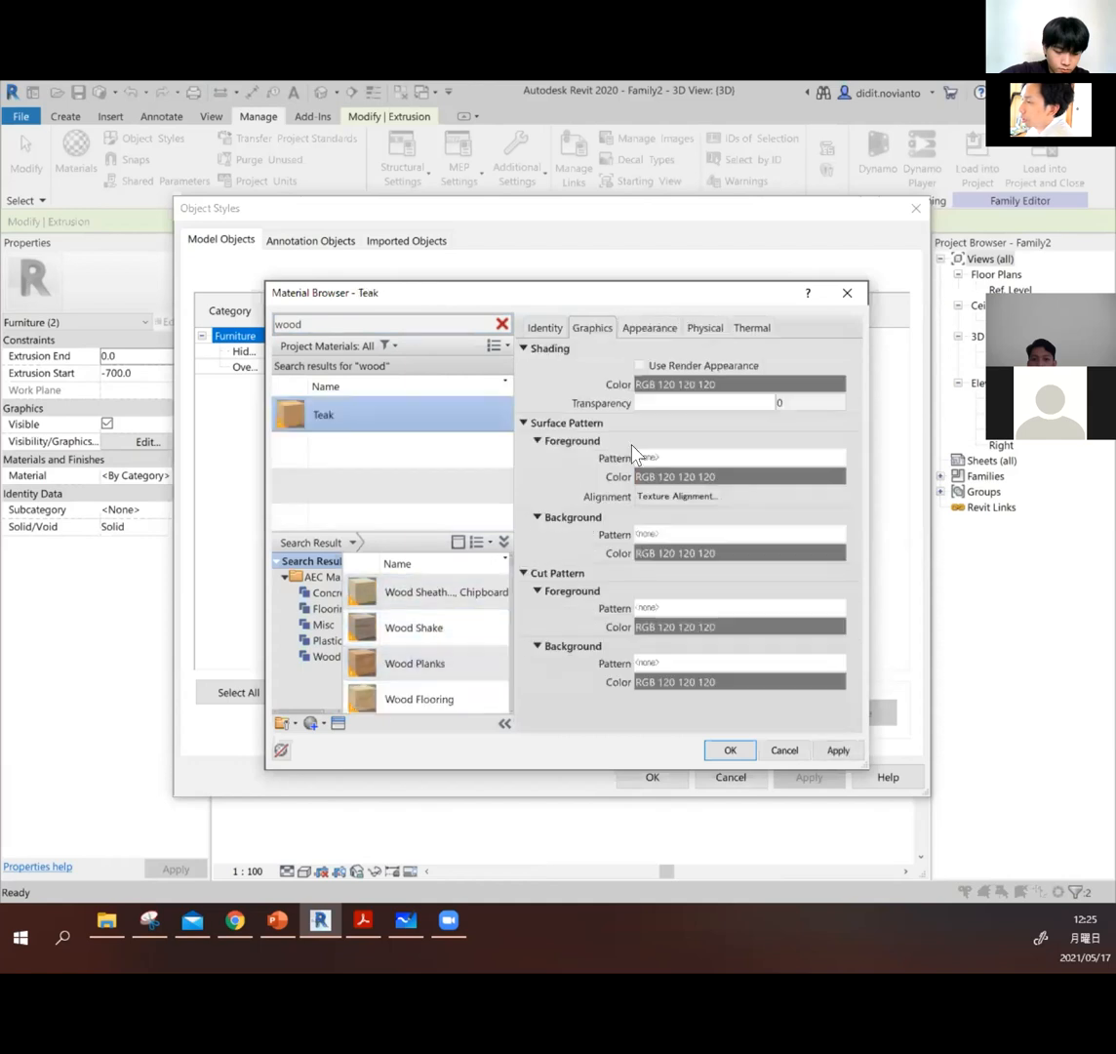
Step: Enable Use Render Appearance for Teak and assign it as the Furniture category's material
left_click(641, 366)
left_click(650, 328)
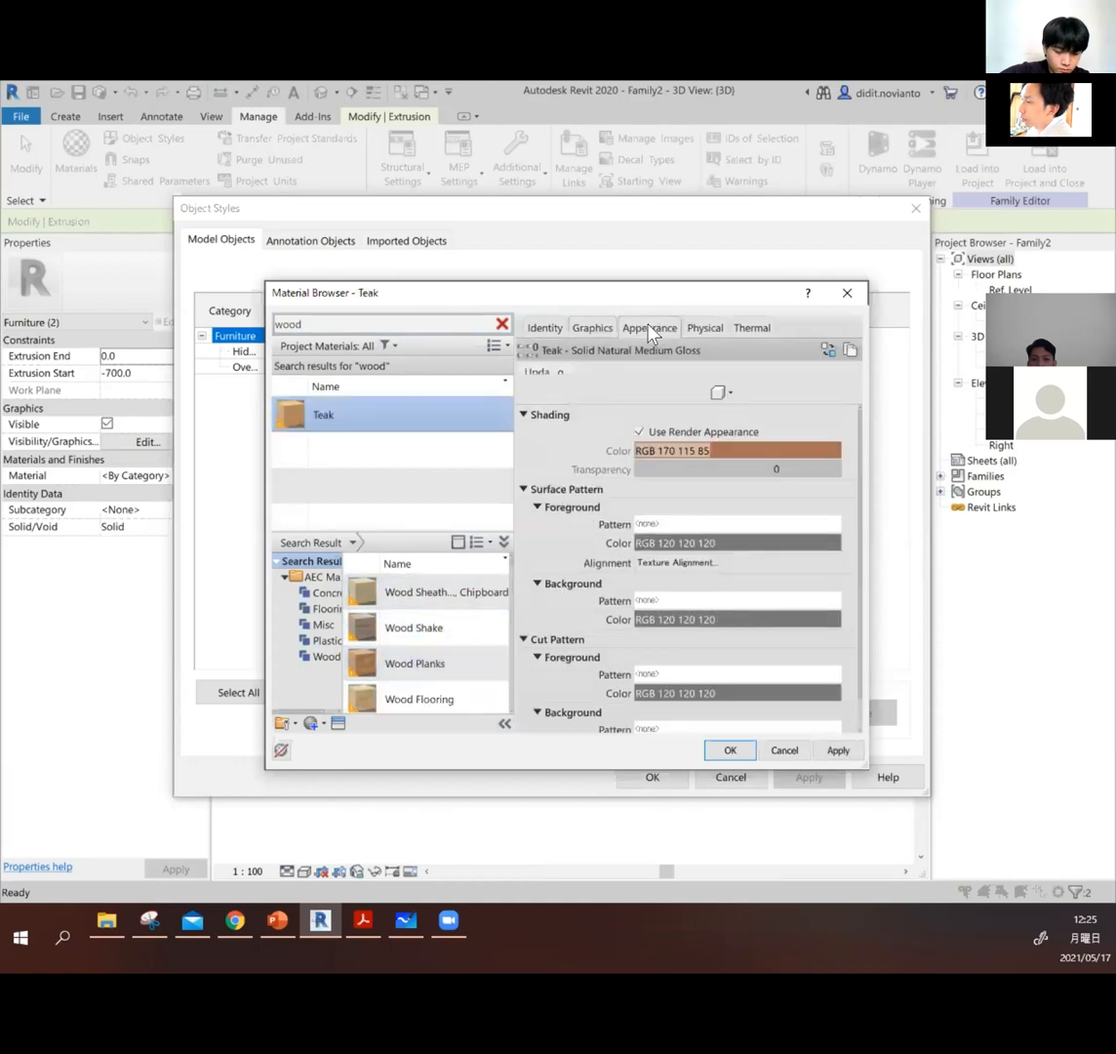
left_click(838, 751)
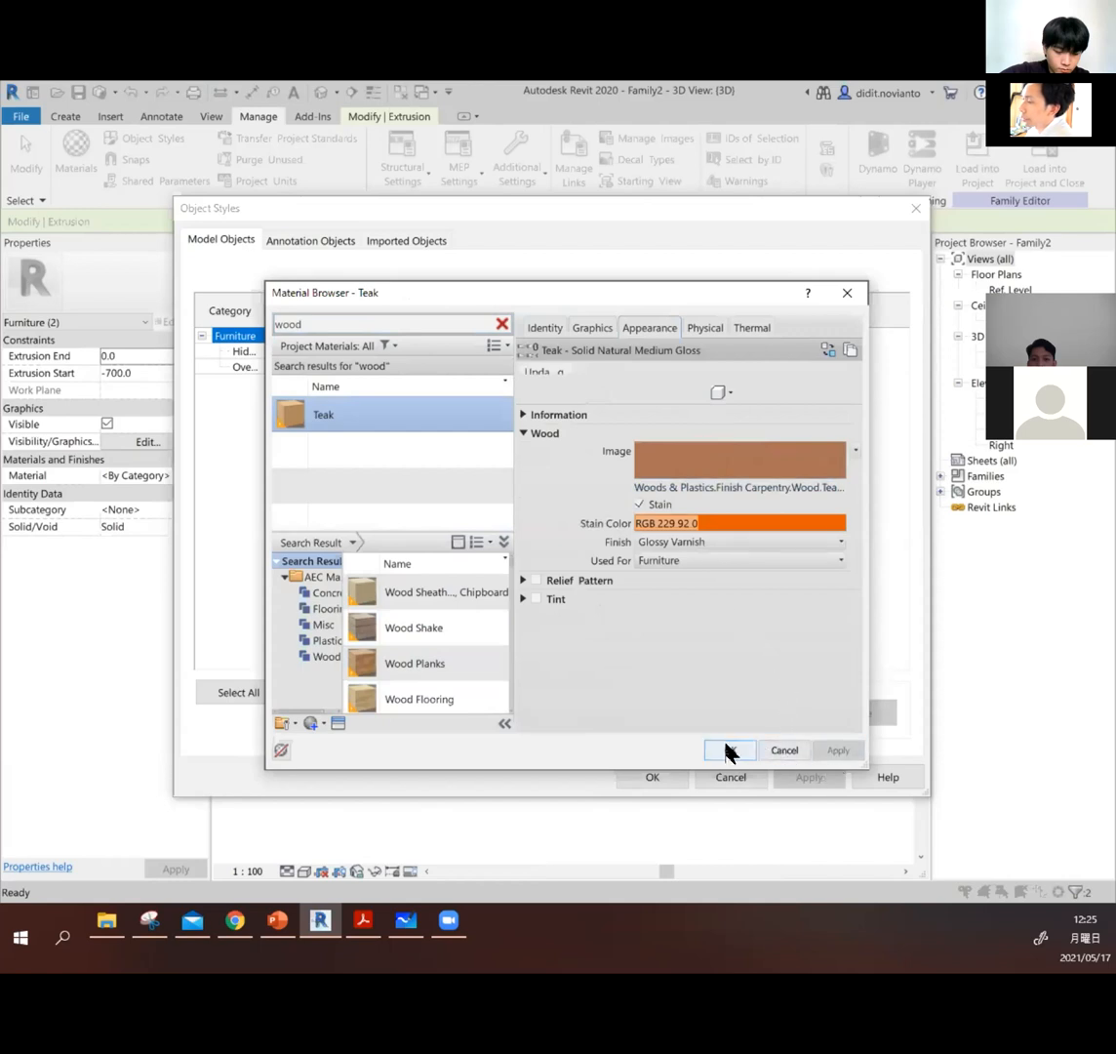
left_click(728, 749)
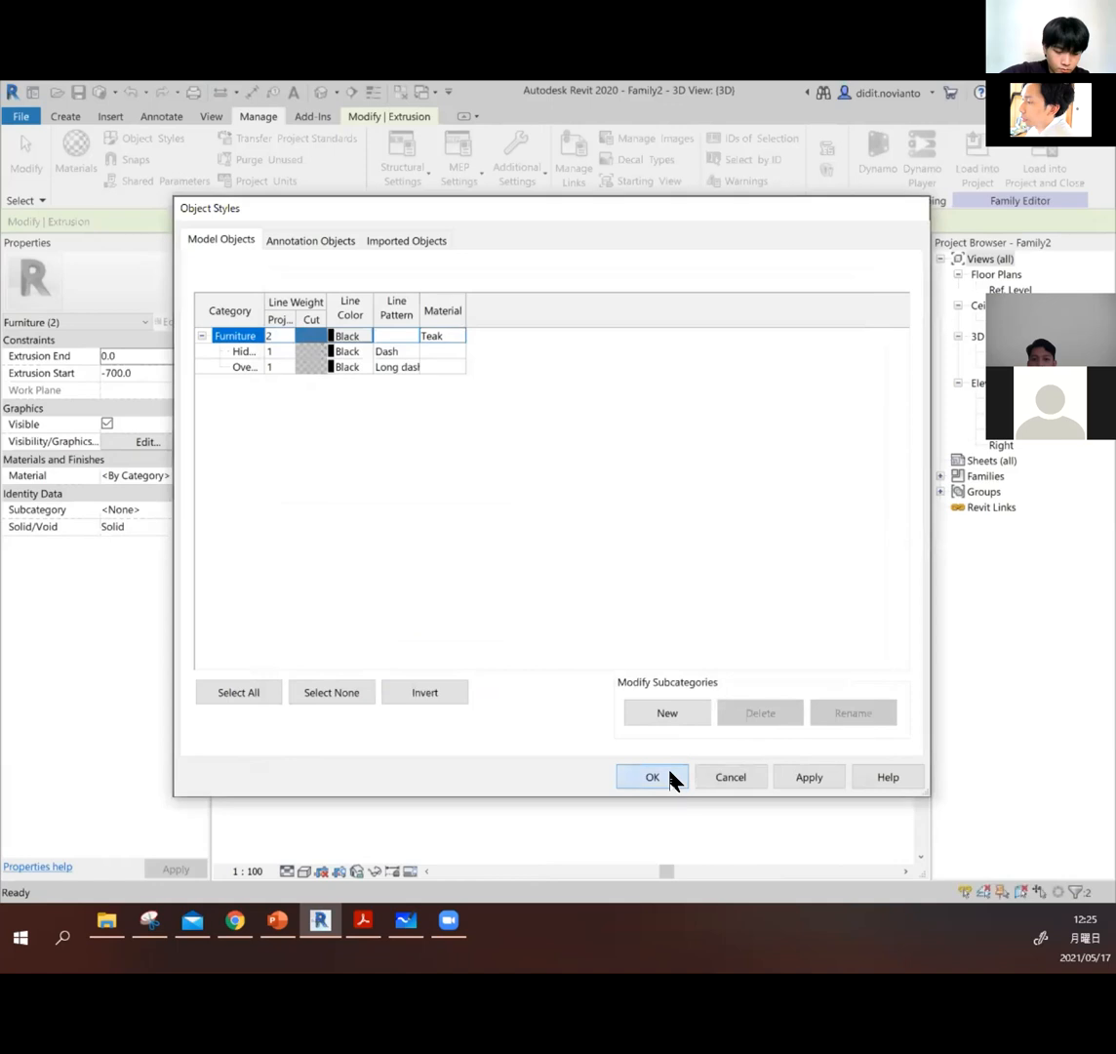
left_click(672, 777)
Step: Clear the selection and set the family's 3D view to the Consistent Colors visual style
left_click(524, 710)
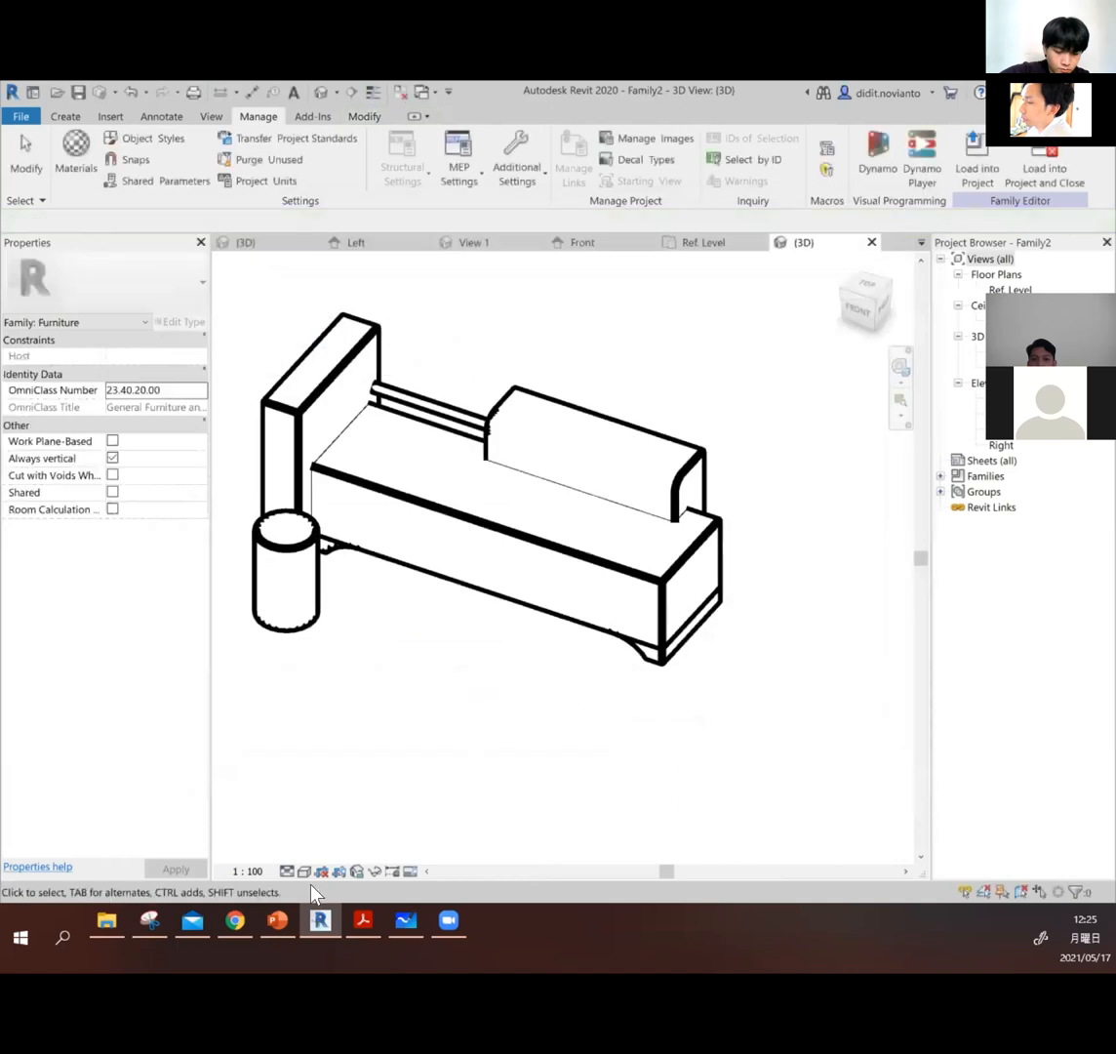
left_click(303, 872)
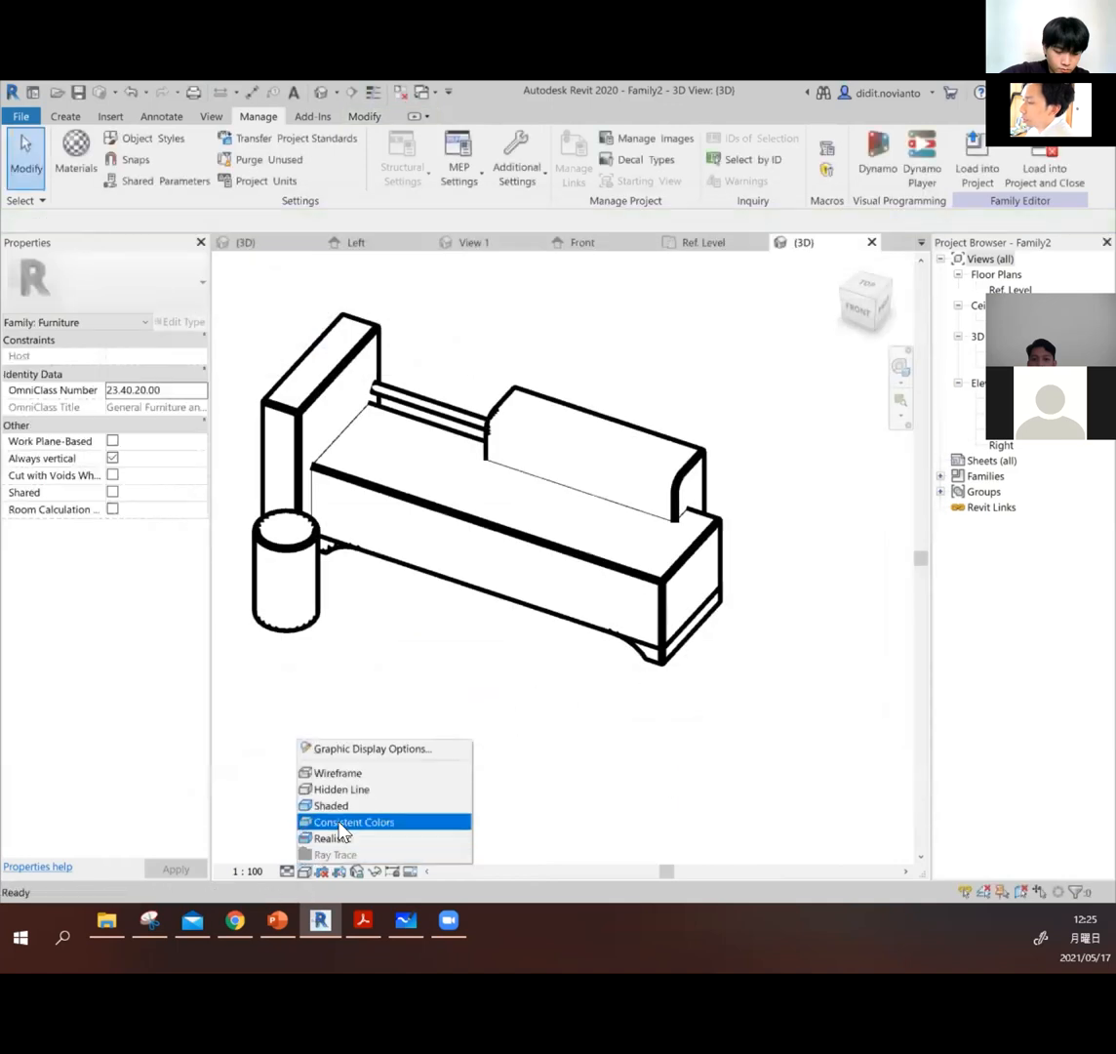
left_click(340, 825)
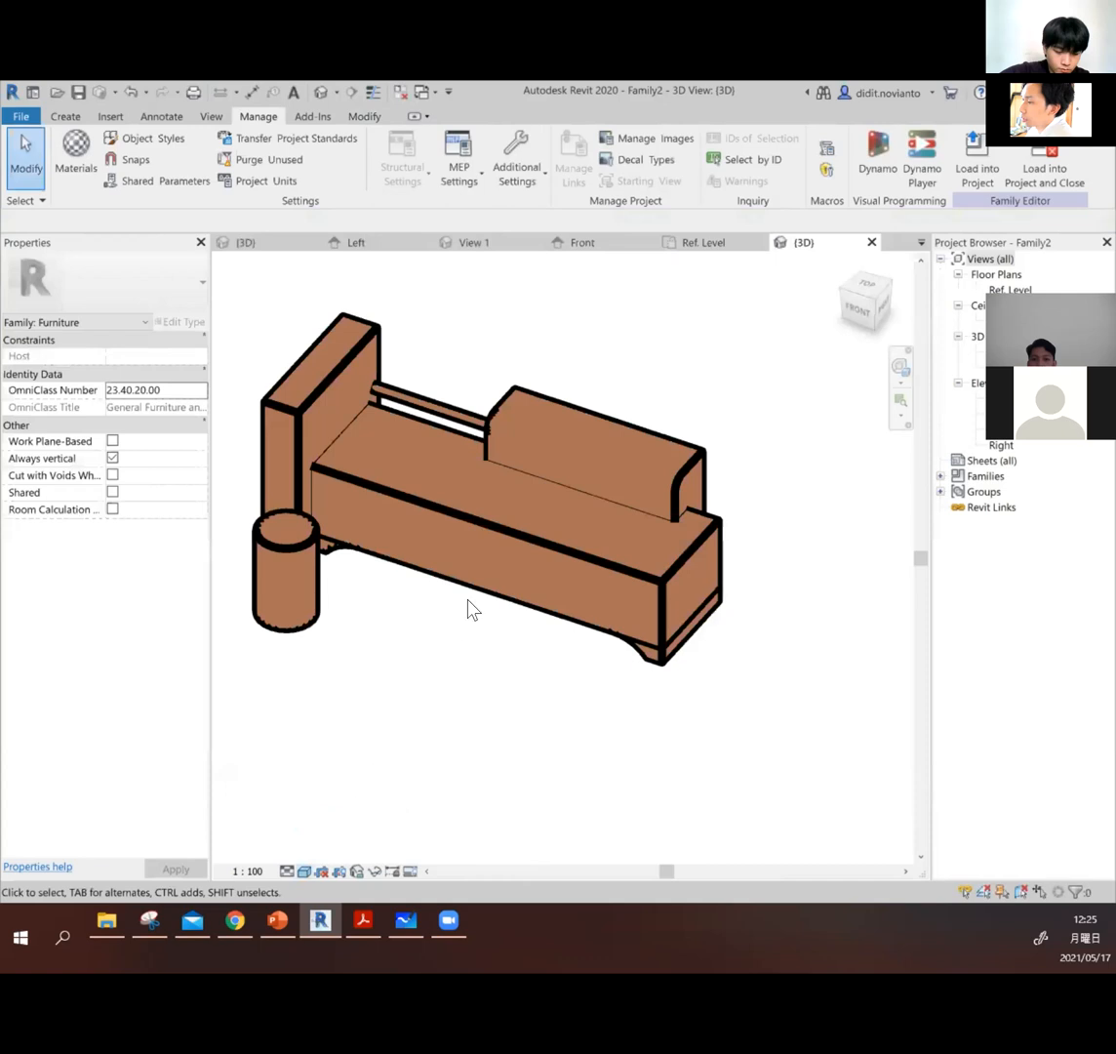
Step: Examine the sofa's seat and side panel individually, checking each extrusion's properties in the 3D view
left_click(652, 525)
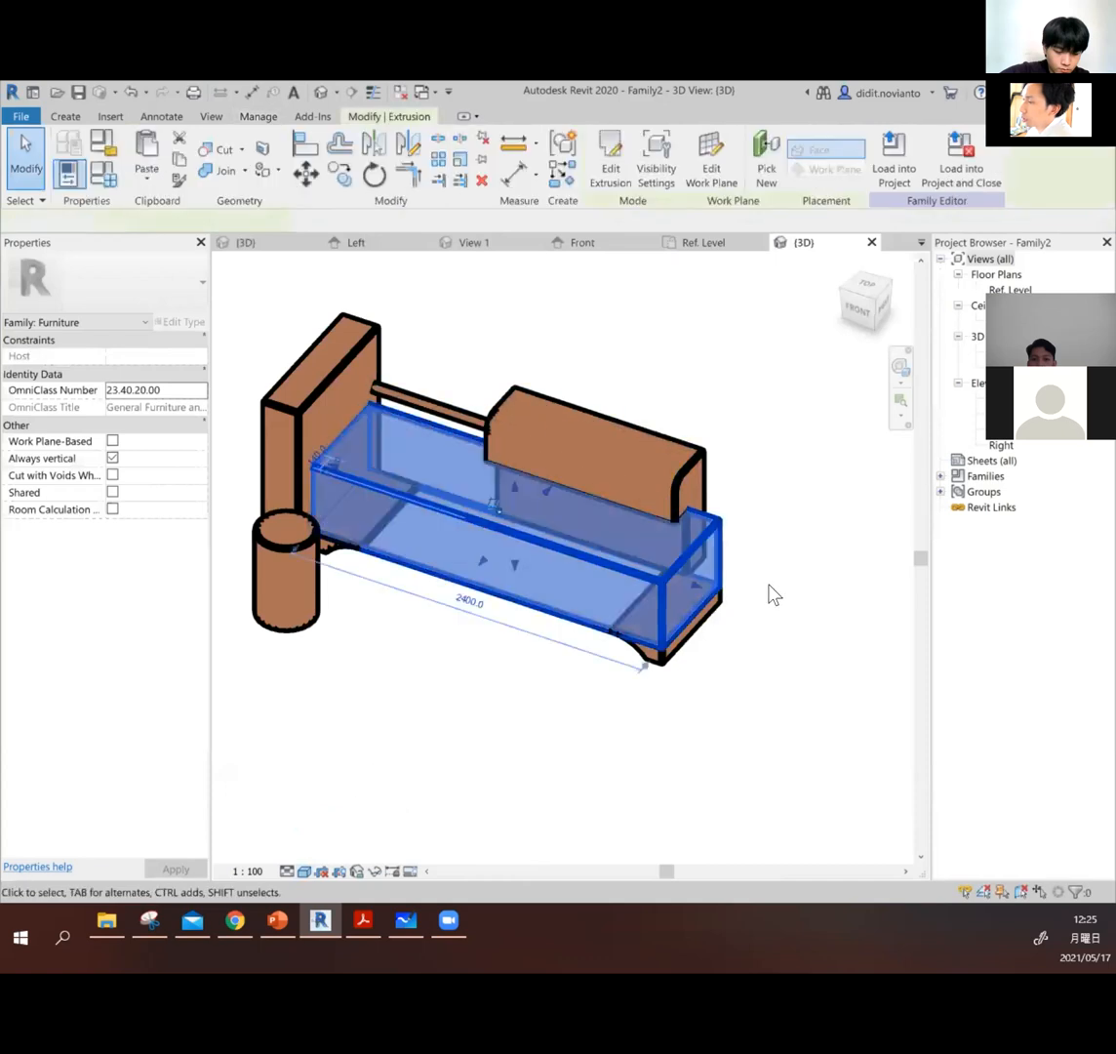
key("Escape")
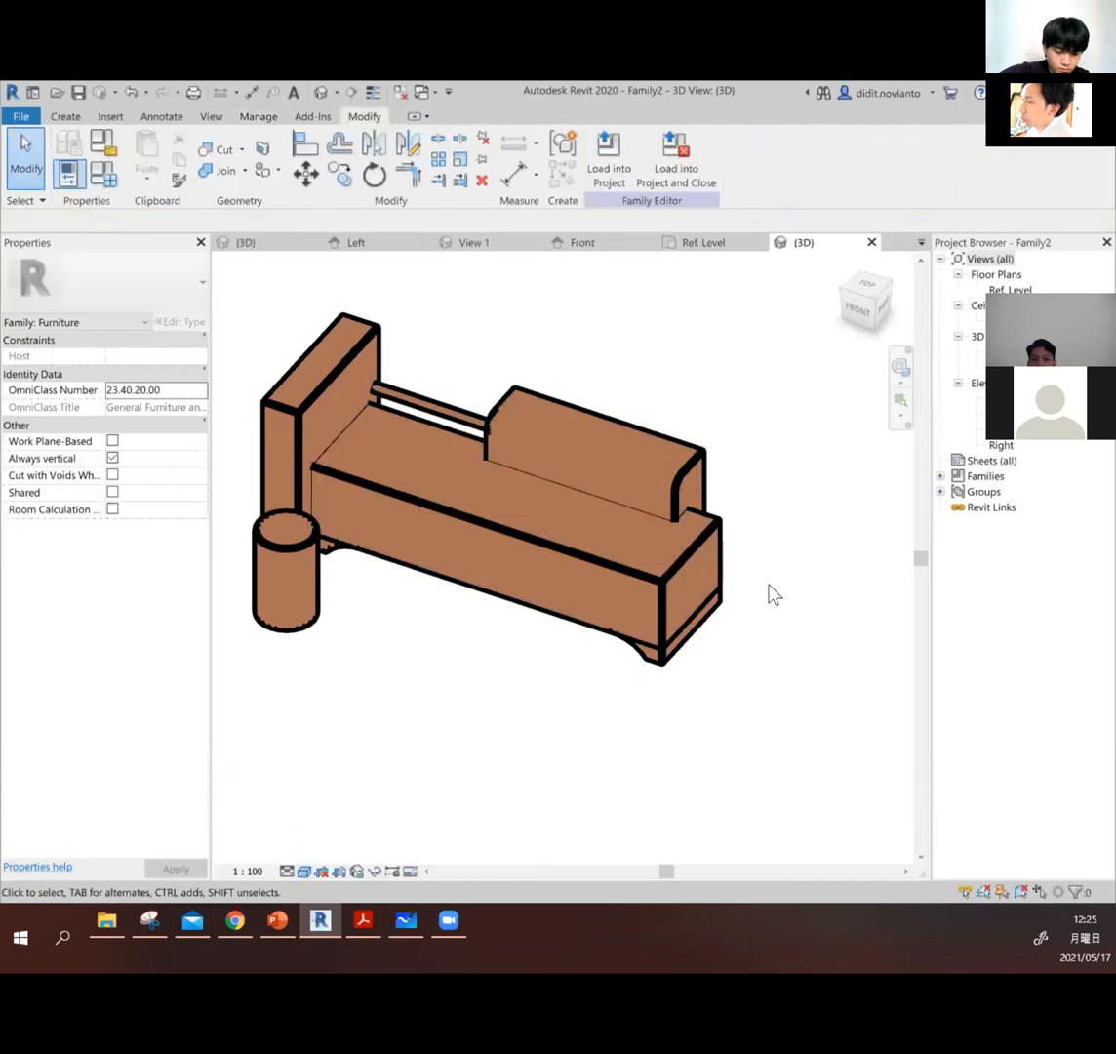
left_click(624, 572)
left_click(835, 488)
left_click(595, 511)
left_click(449, 372)
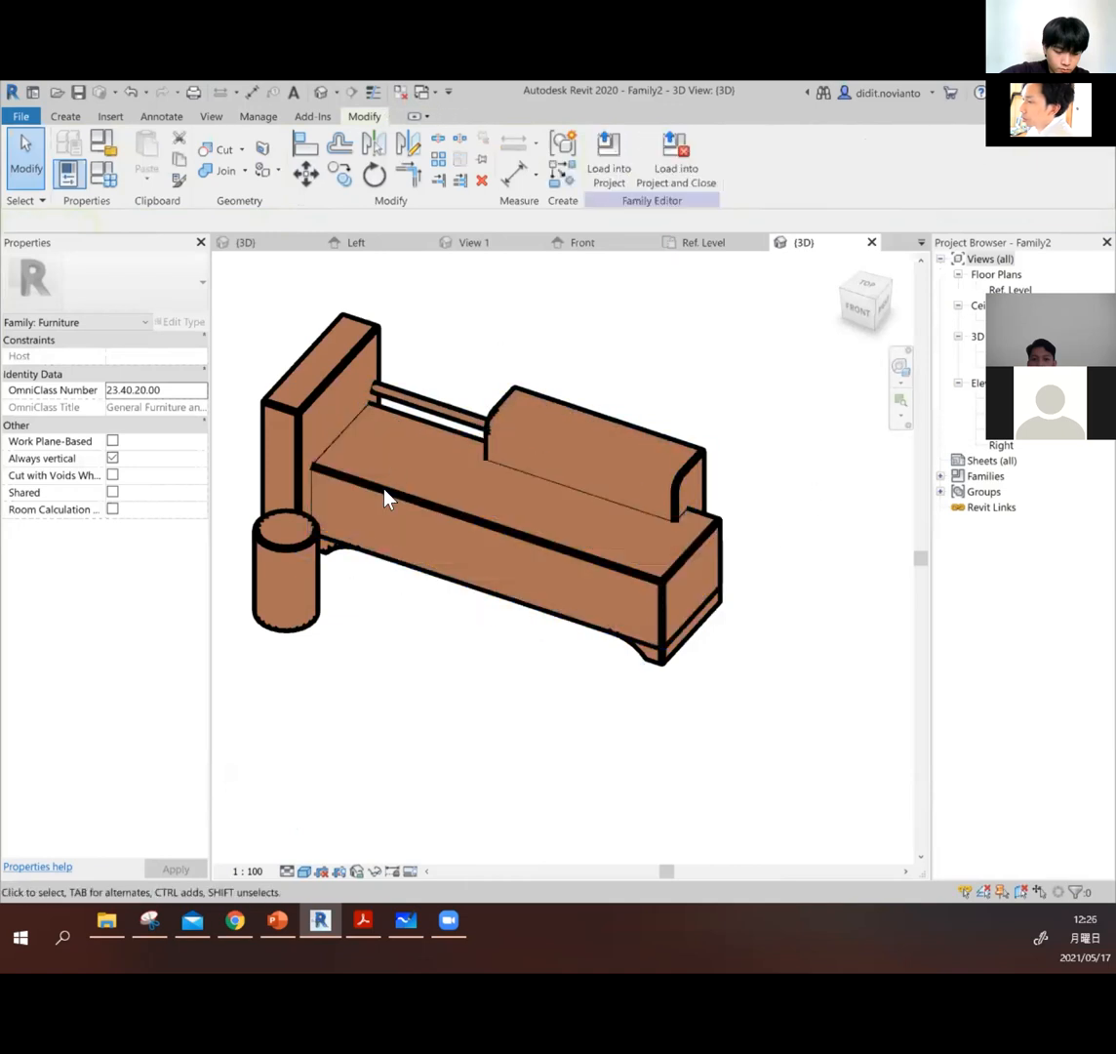
left_click(469, 400)
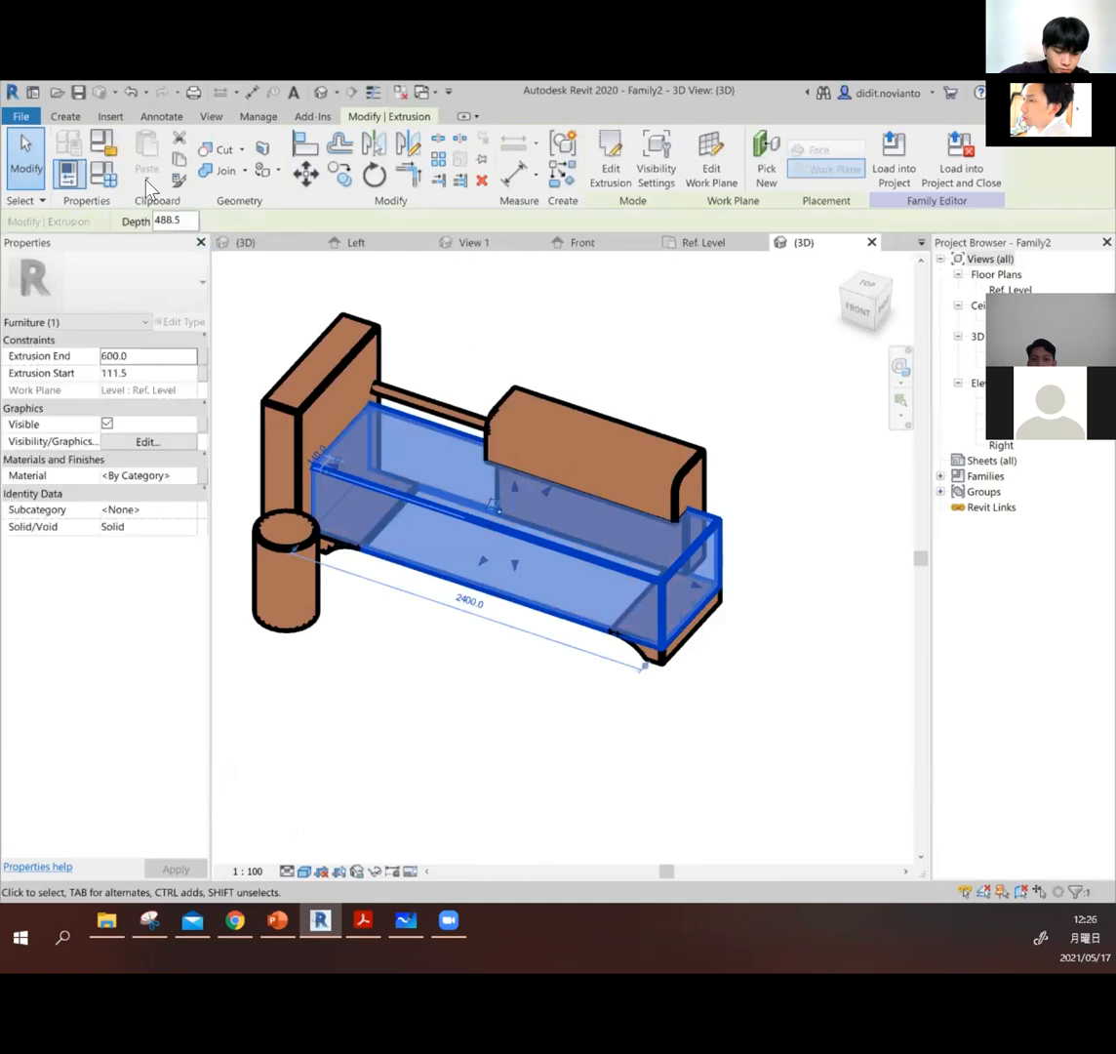
left_click(471, 317)
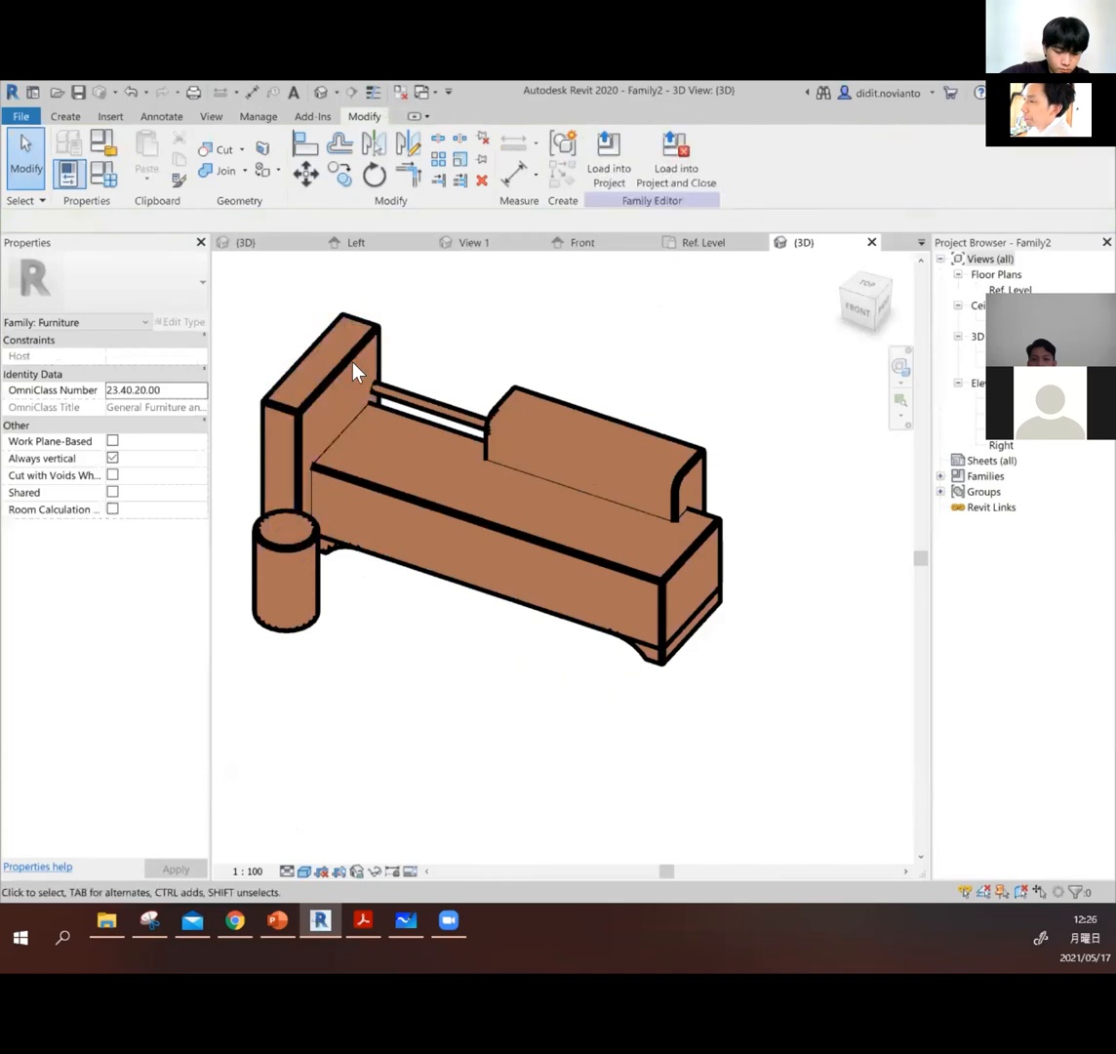
left_click(324, 369)
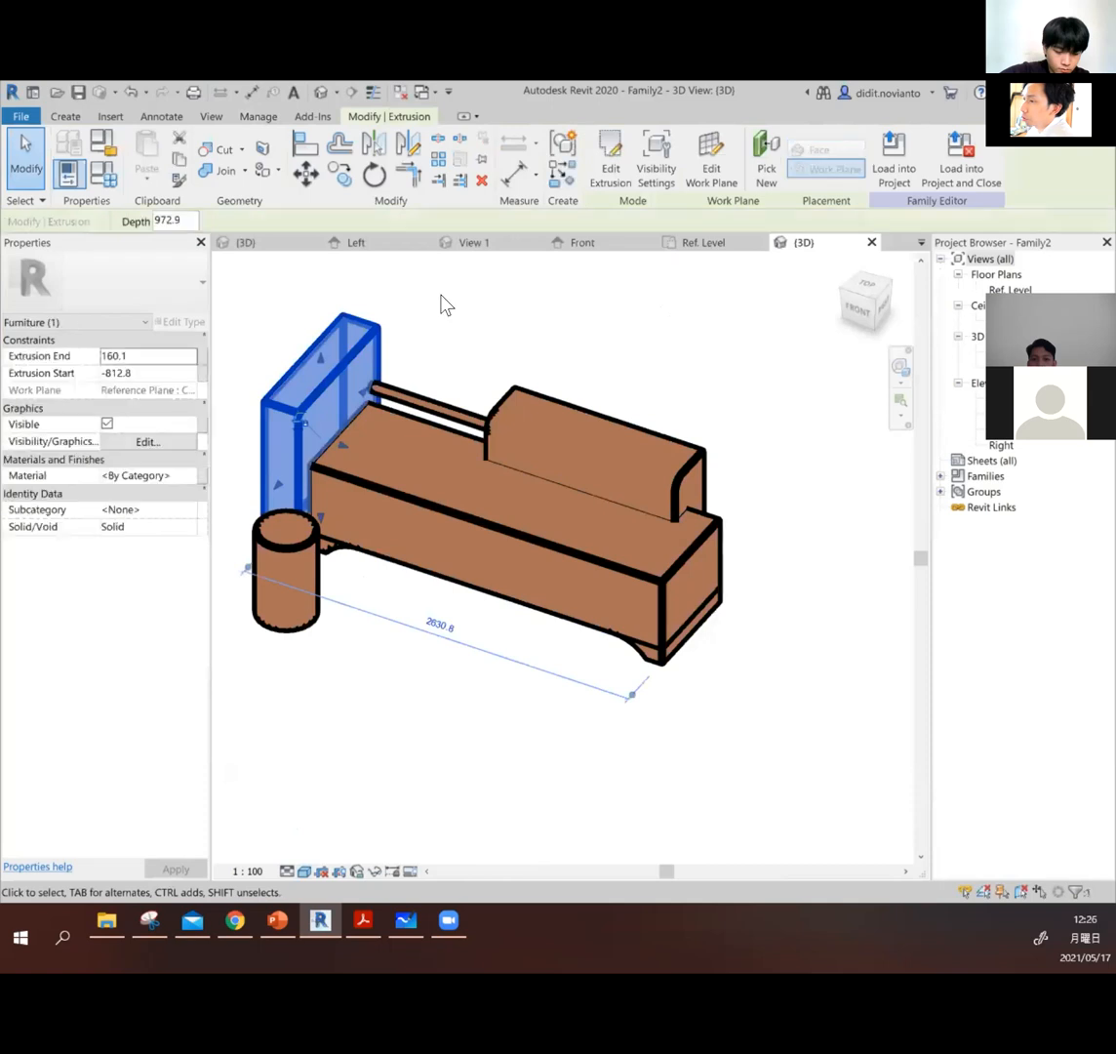
left_click(444, 303)
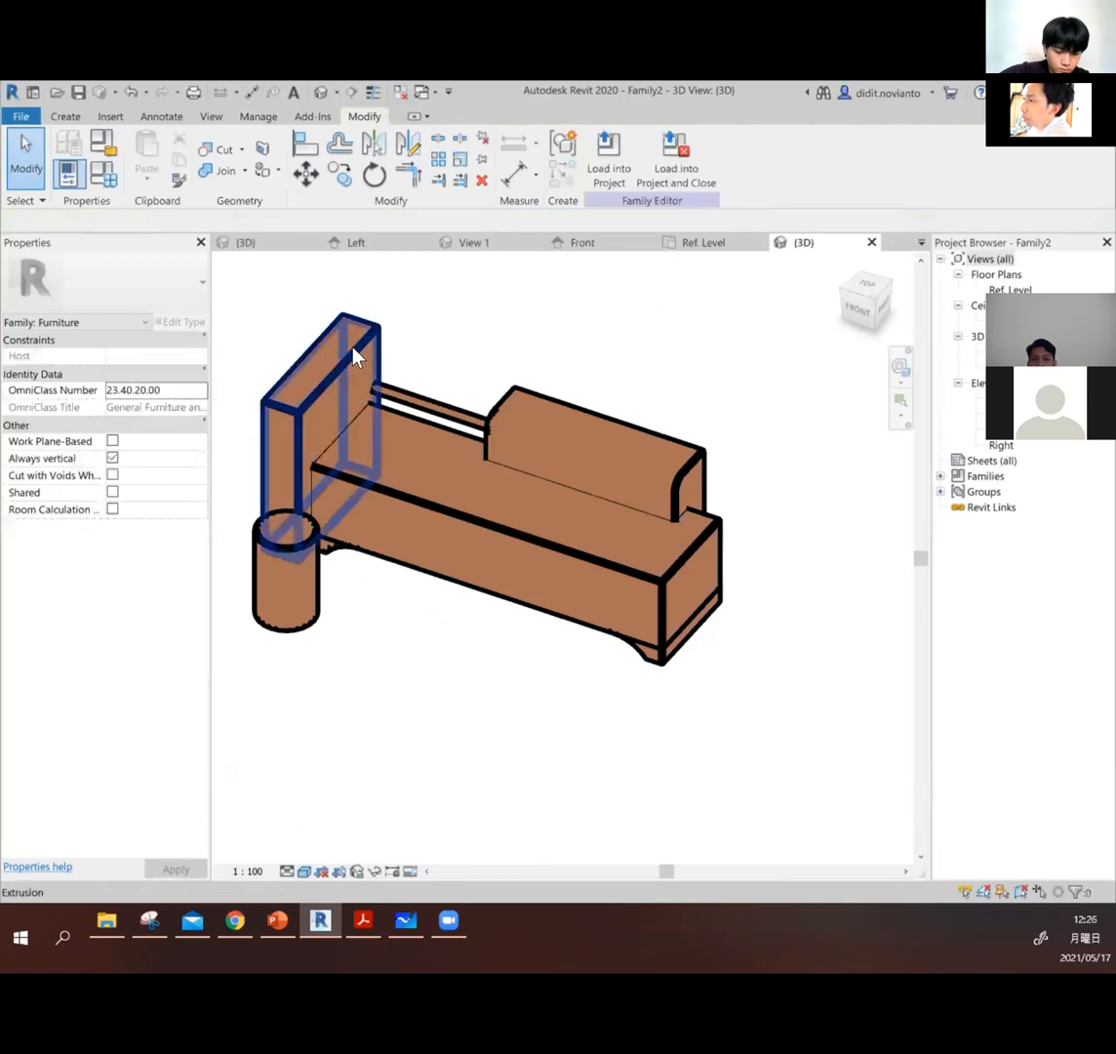
left_click(58, 117)
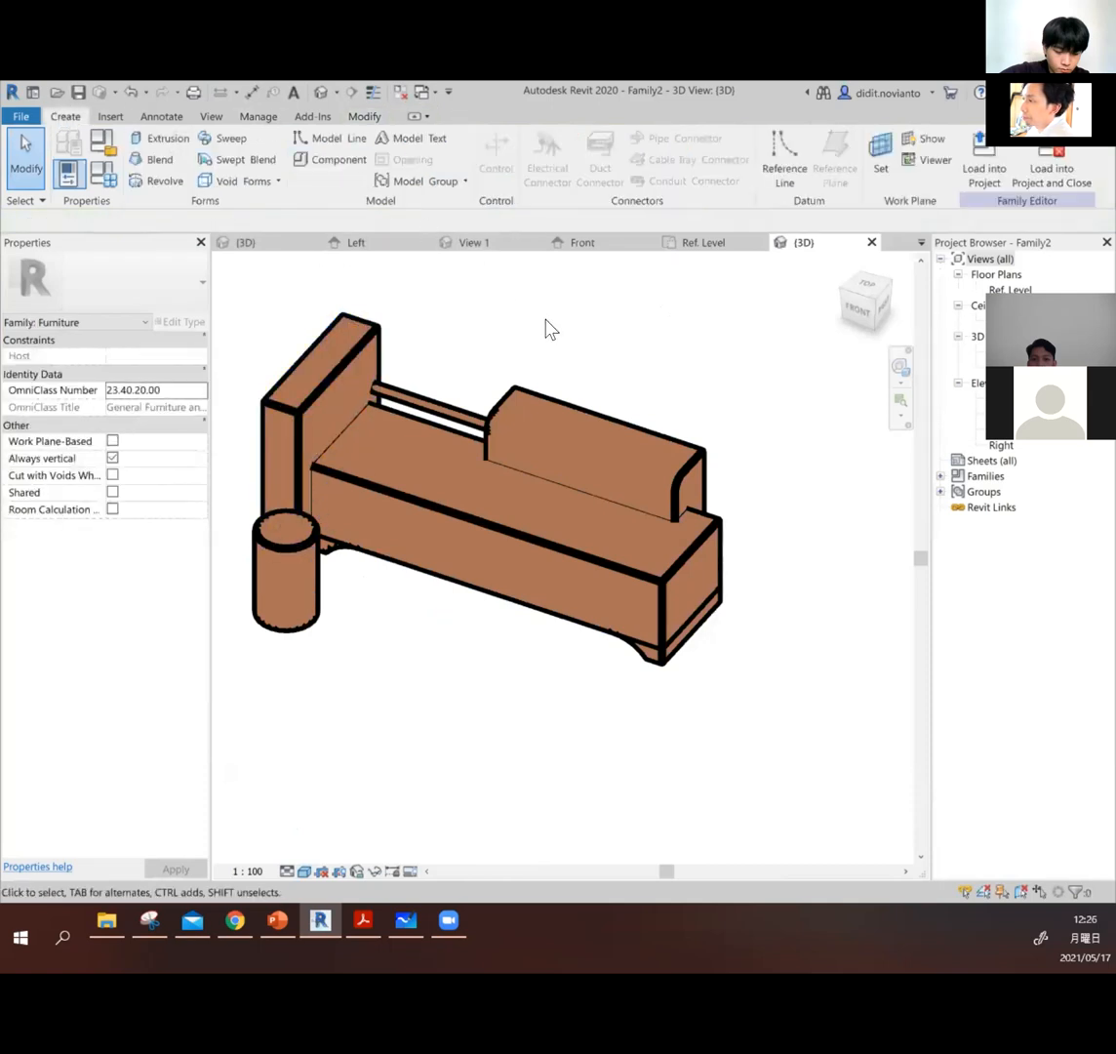
Step: Inspect the side panel's own material setting in the Material Browser, then close it without assigning anything
left_click(363, 327)
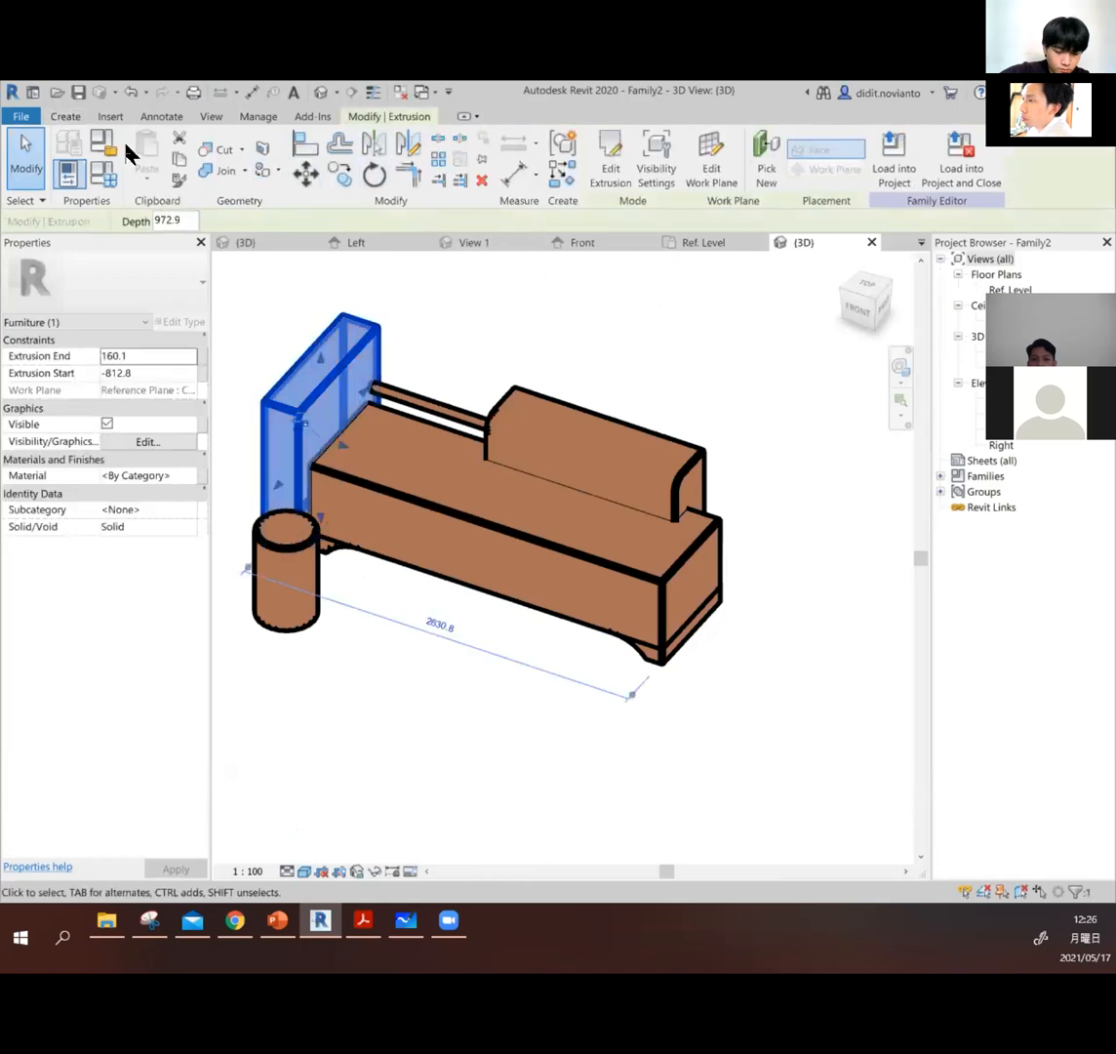
left_click(128, 478)
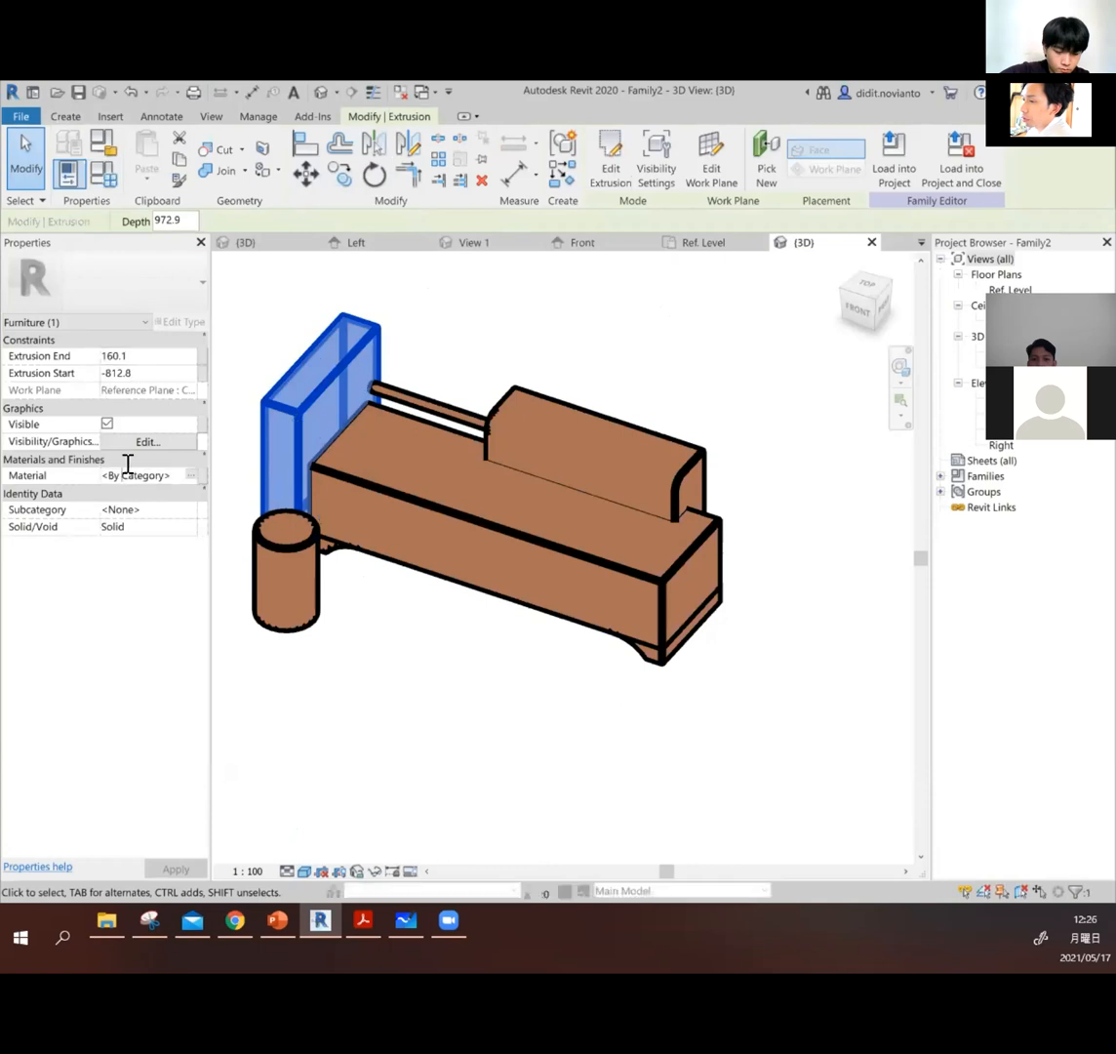
left_click(191, 475)
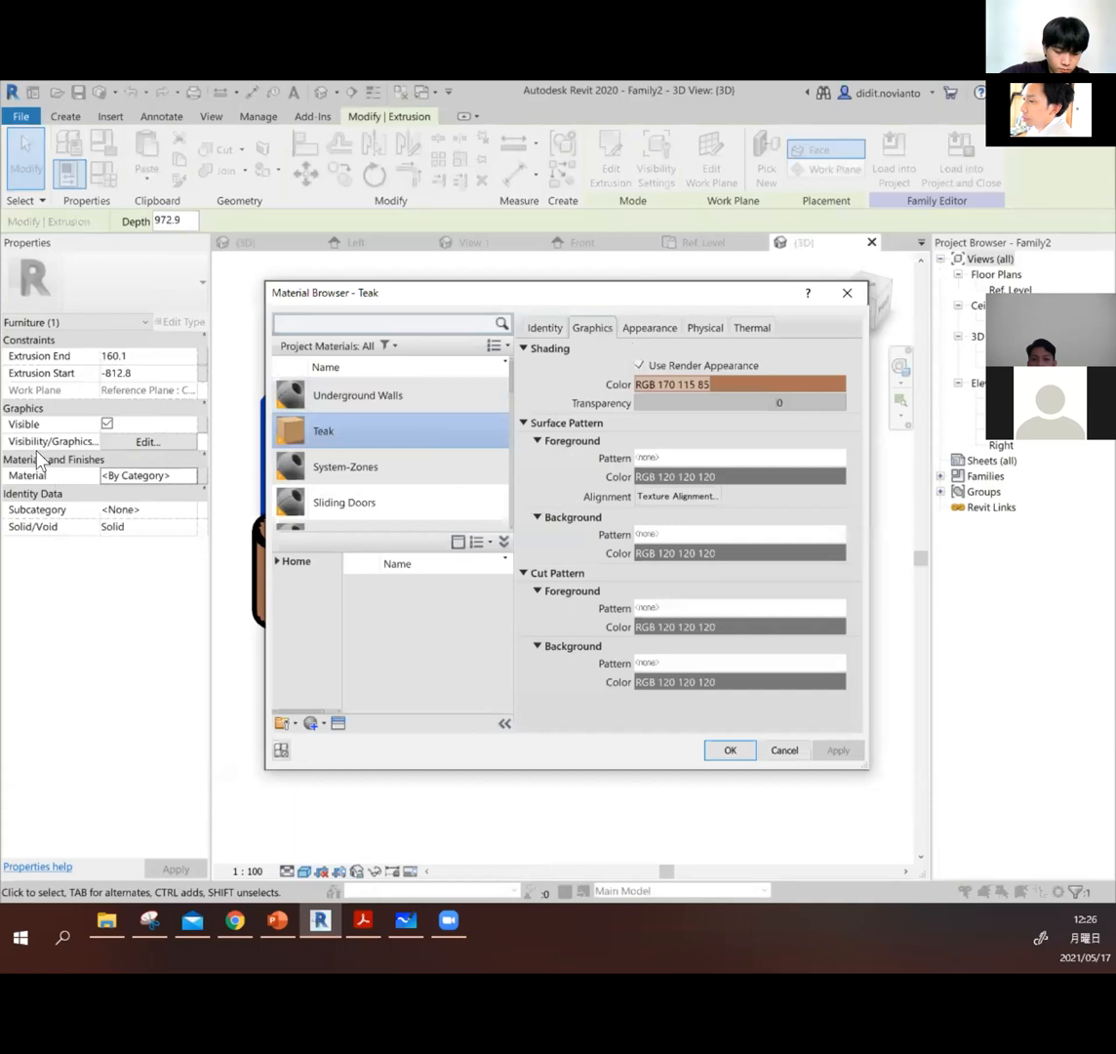
left_click_drag(706, 291, 709, 291)
left_click(851, 293)
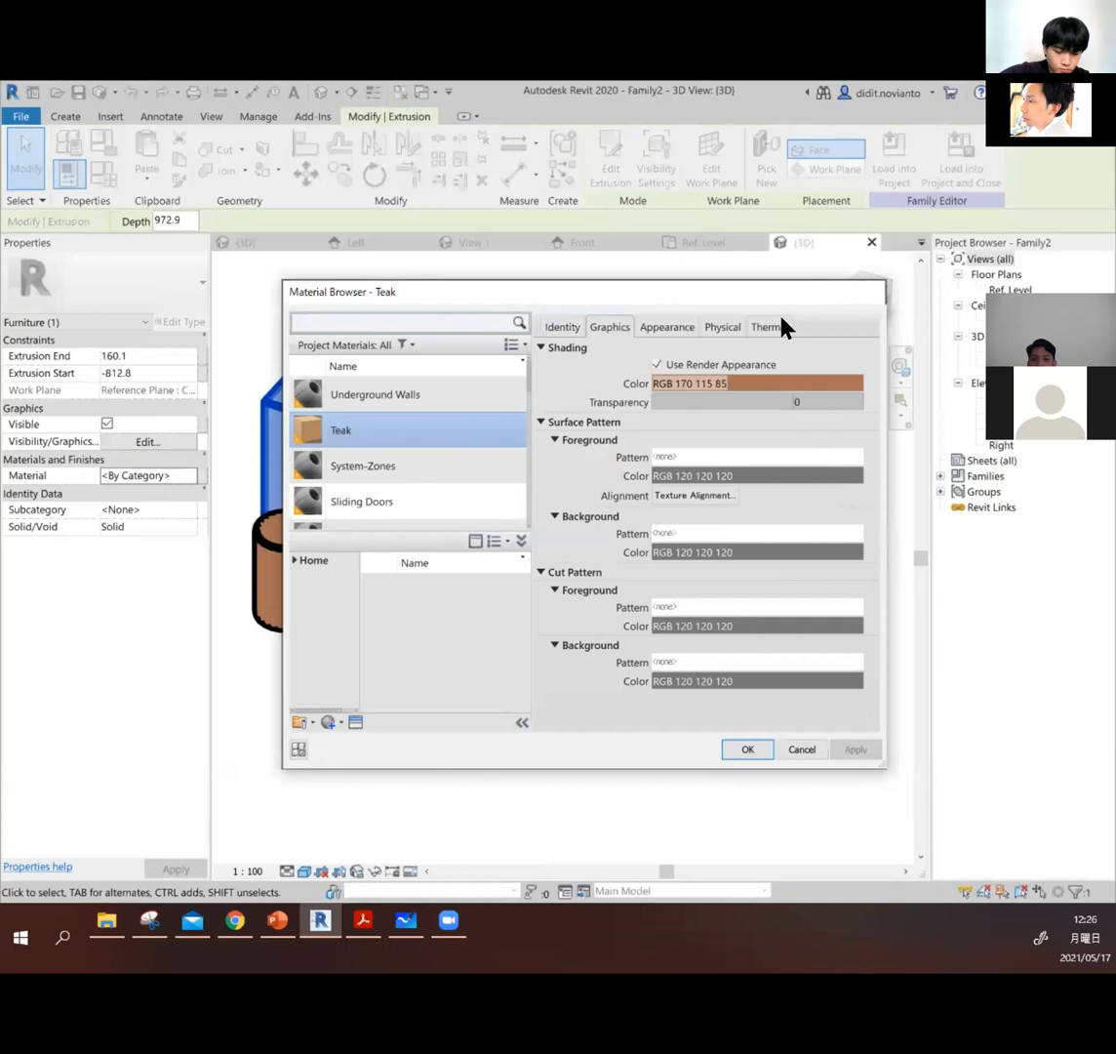
left_click(680, 302)
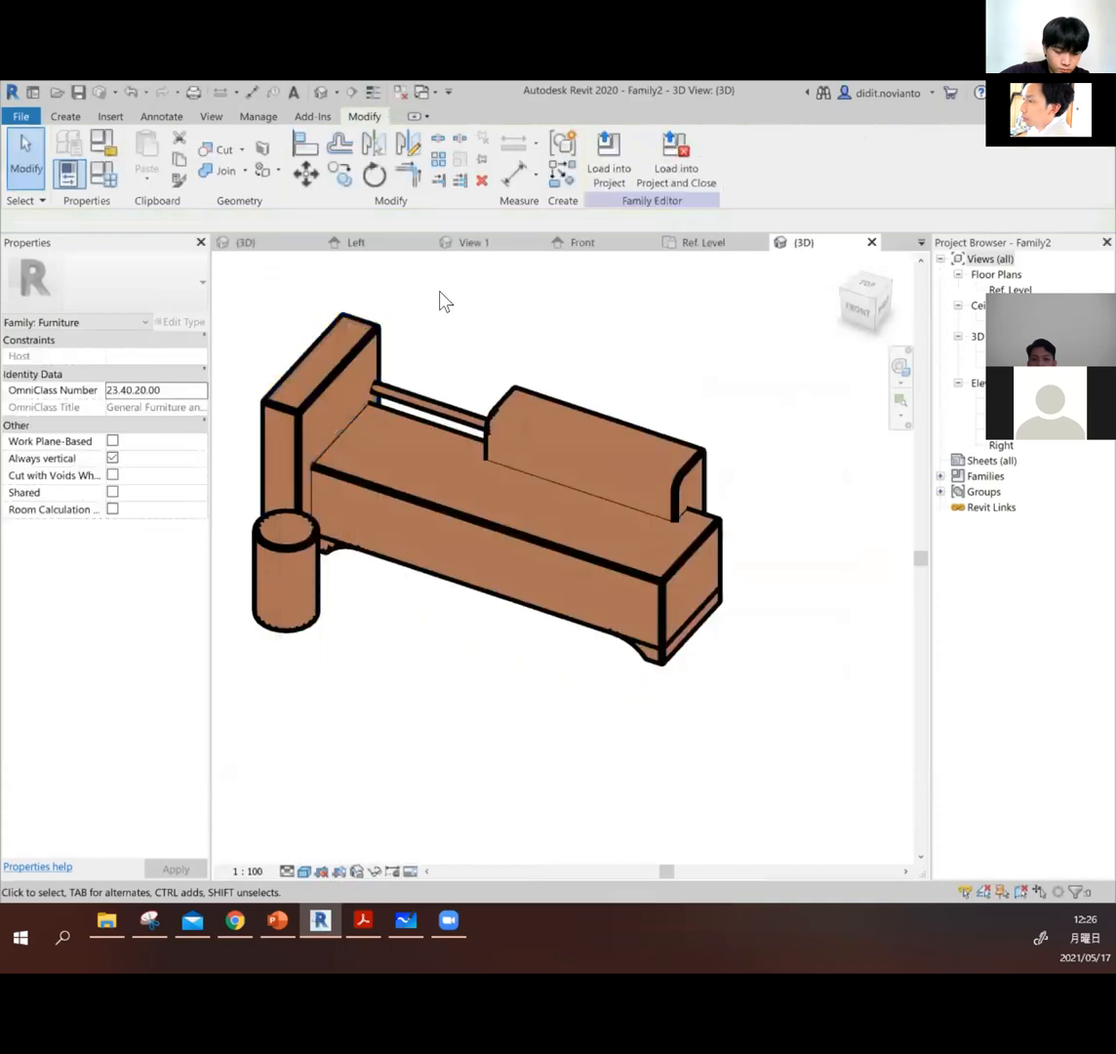
Step: Reload the sofa family into Project4, overwriting the existing version, and save the project as Project4 in the ダウンロード folder
left_click(619, 161)
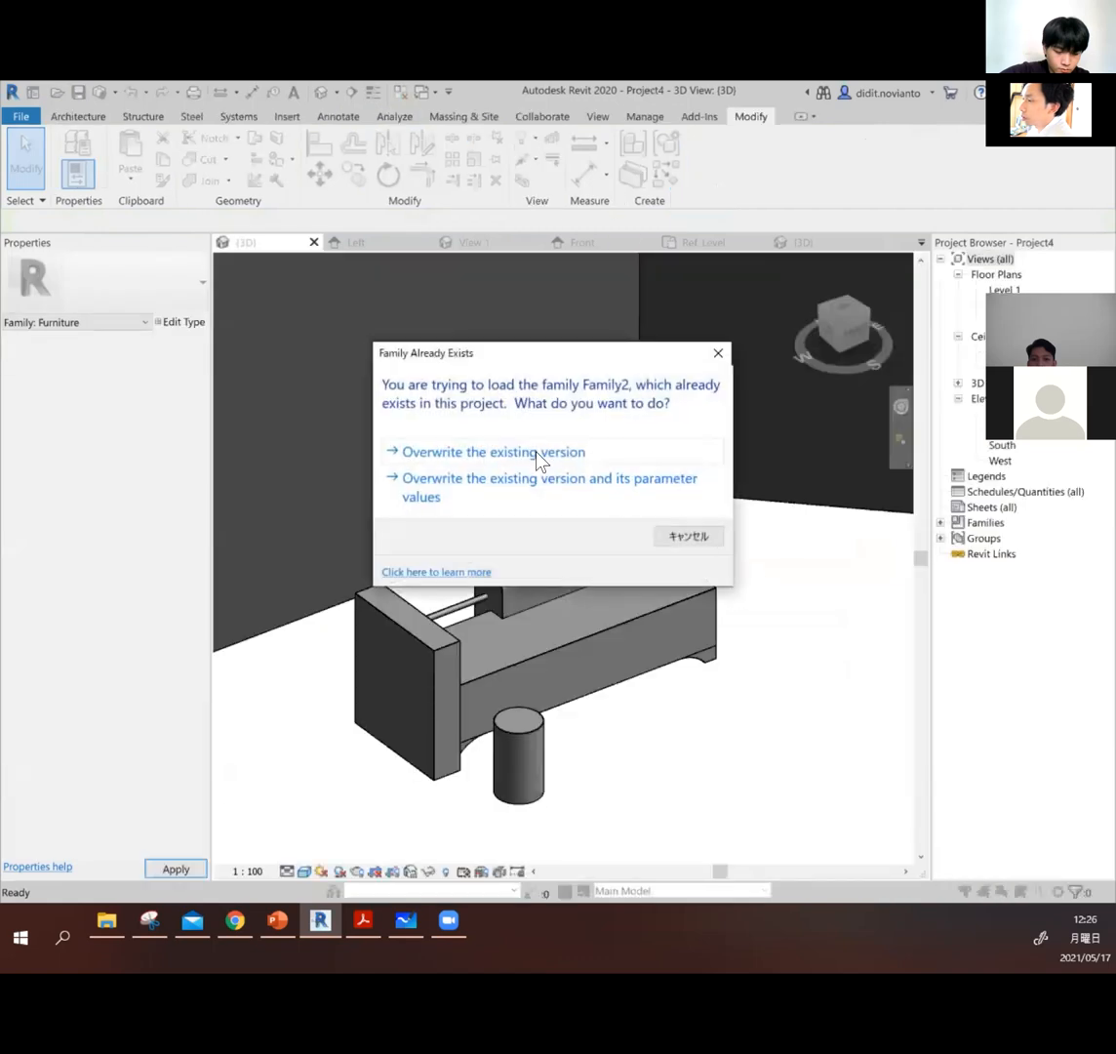
left_click(540, 455)
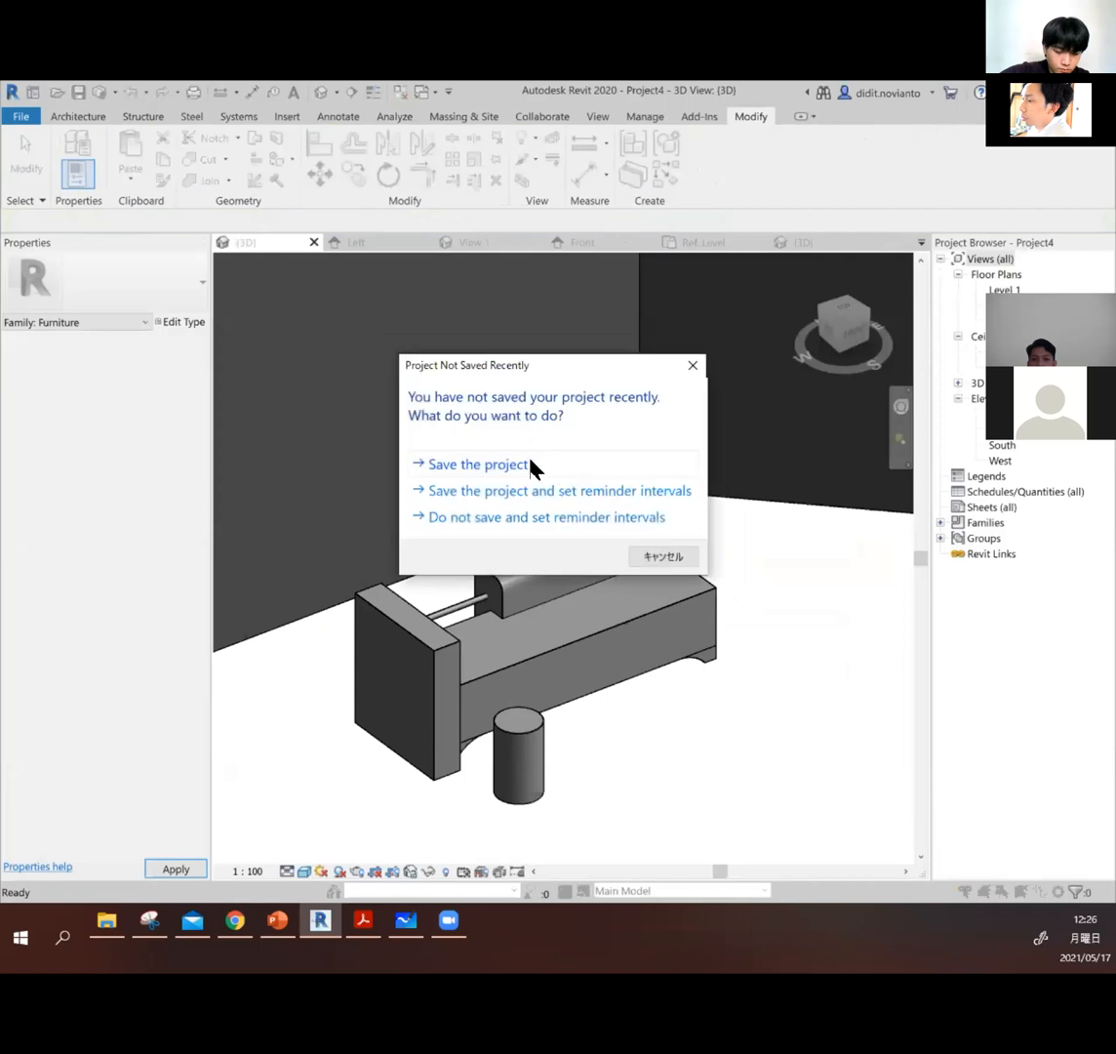
left_click(531, 465)
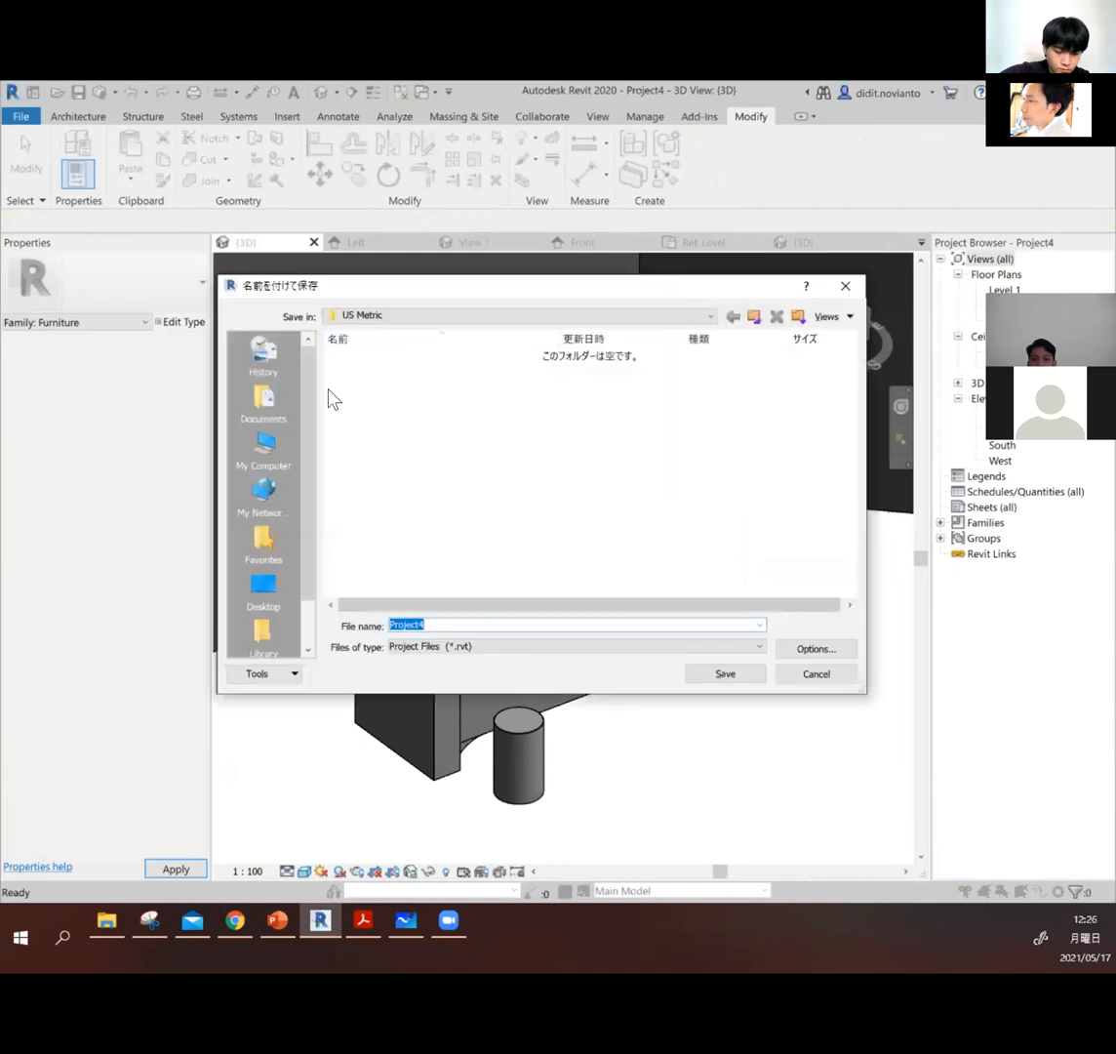
left_click(264, 450)
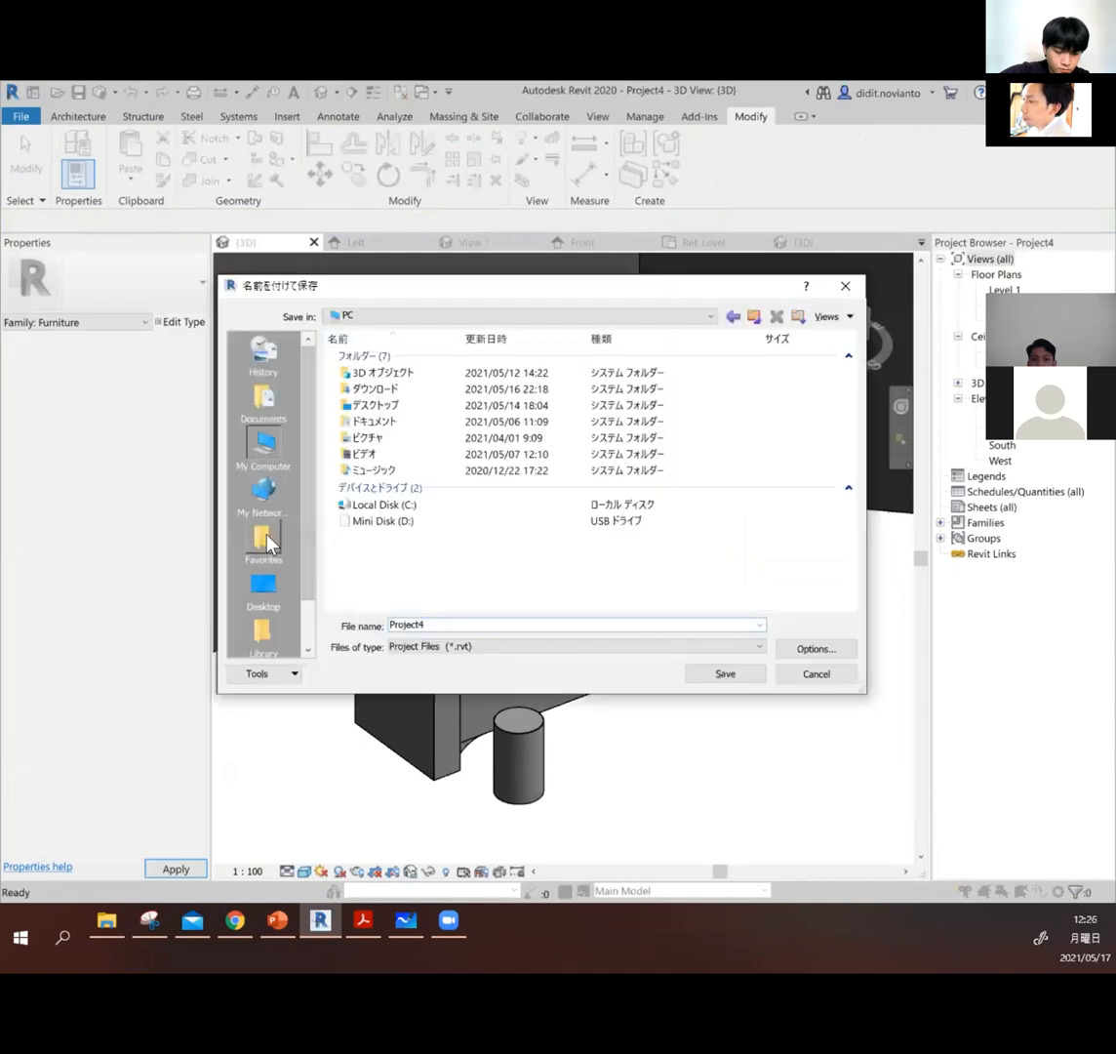
double_click(406, 388)
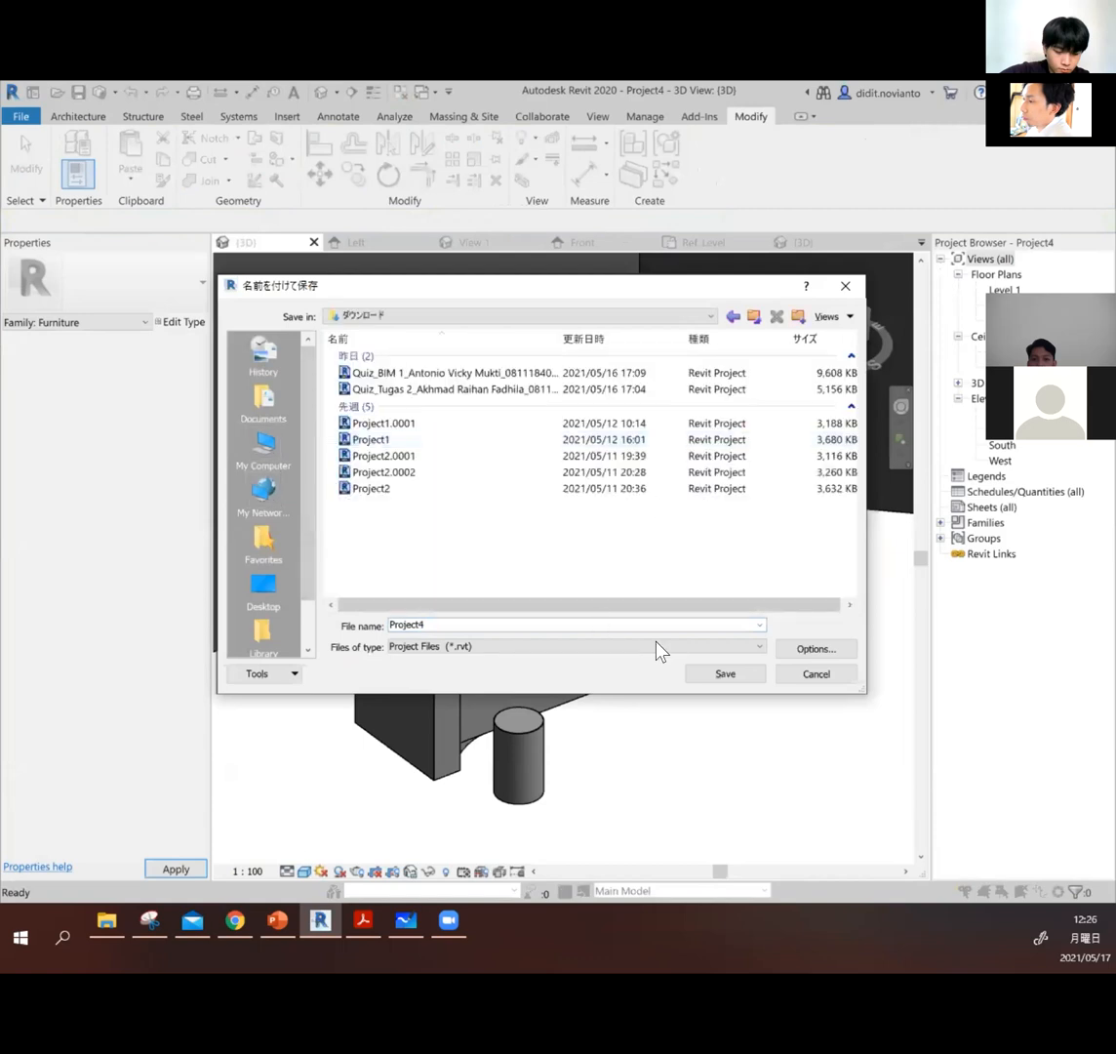
left_click(743, 675)
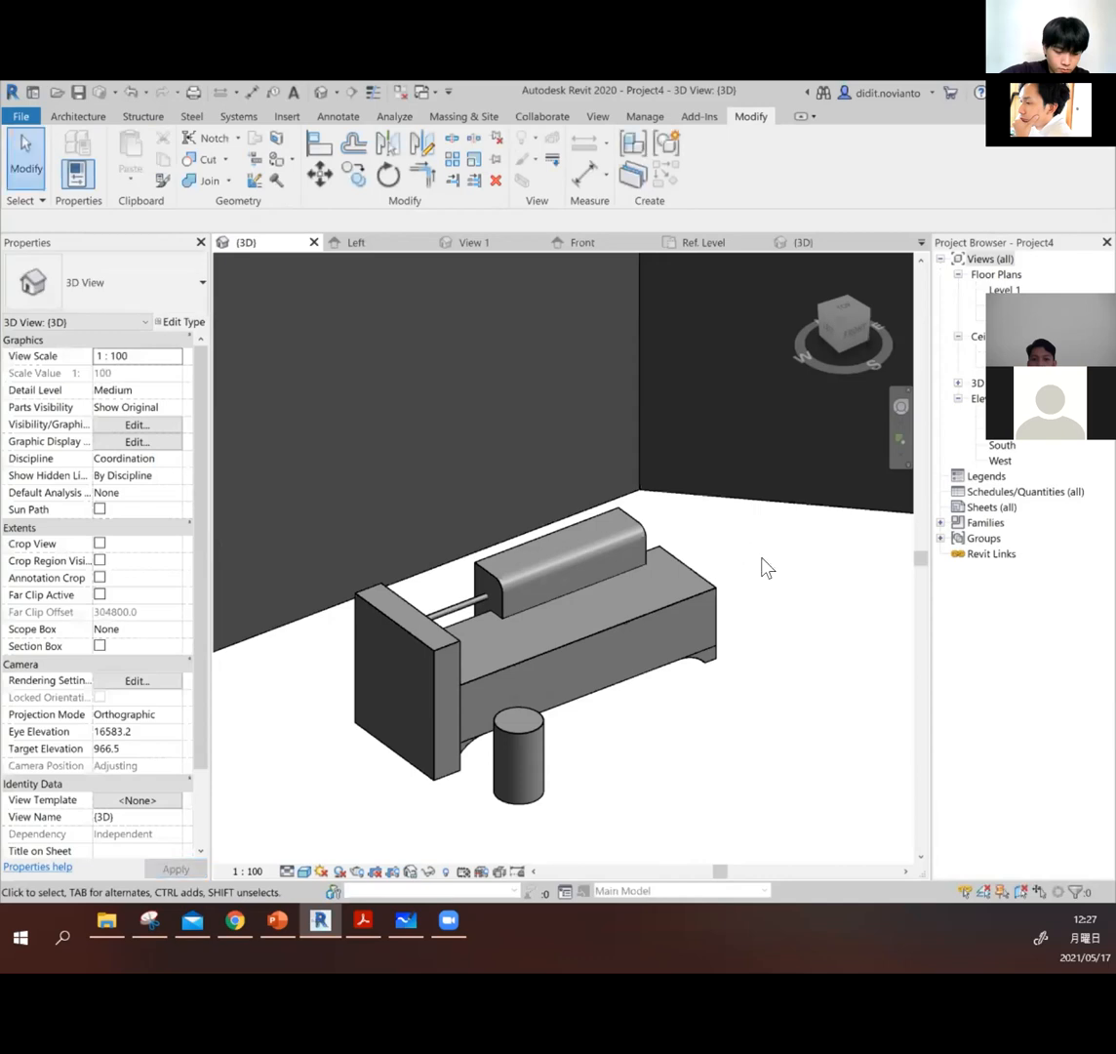
Step: Set the placed sofa's lebar dimension to 1500 in the project's 3D view
left_click(680, 613)
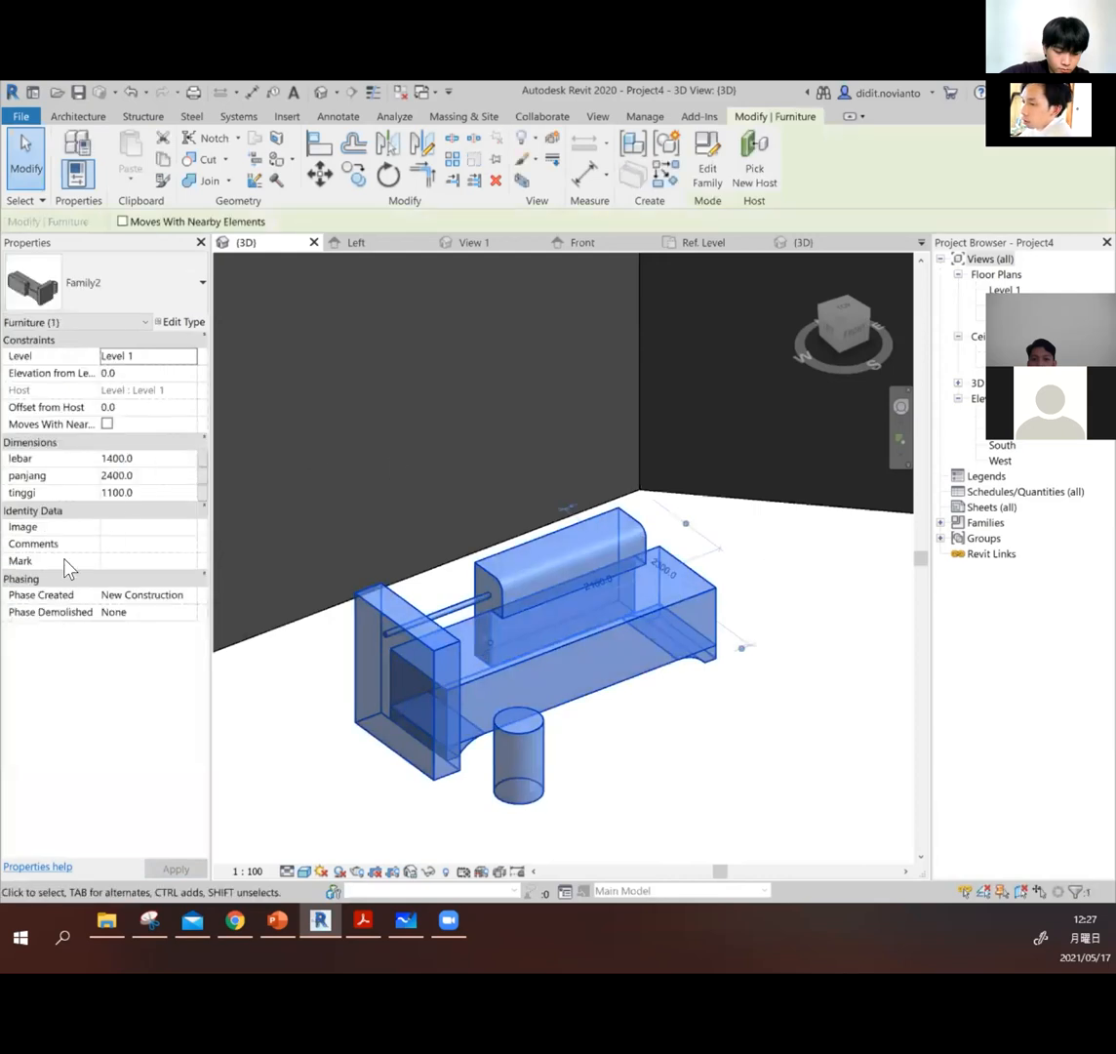
left_click(787, 560)
left_click(636, 536)
left_click(123, 459)
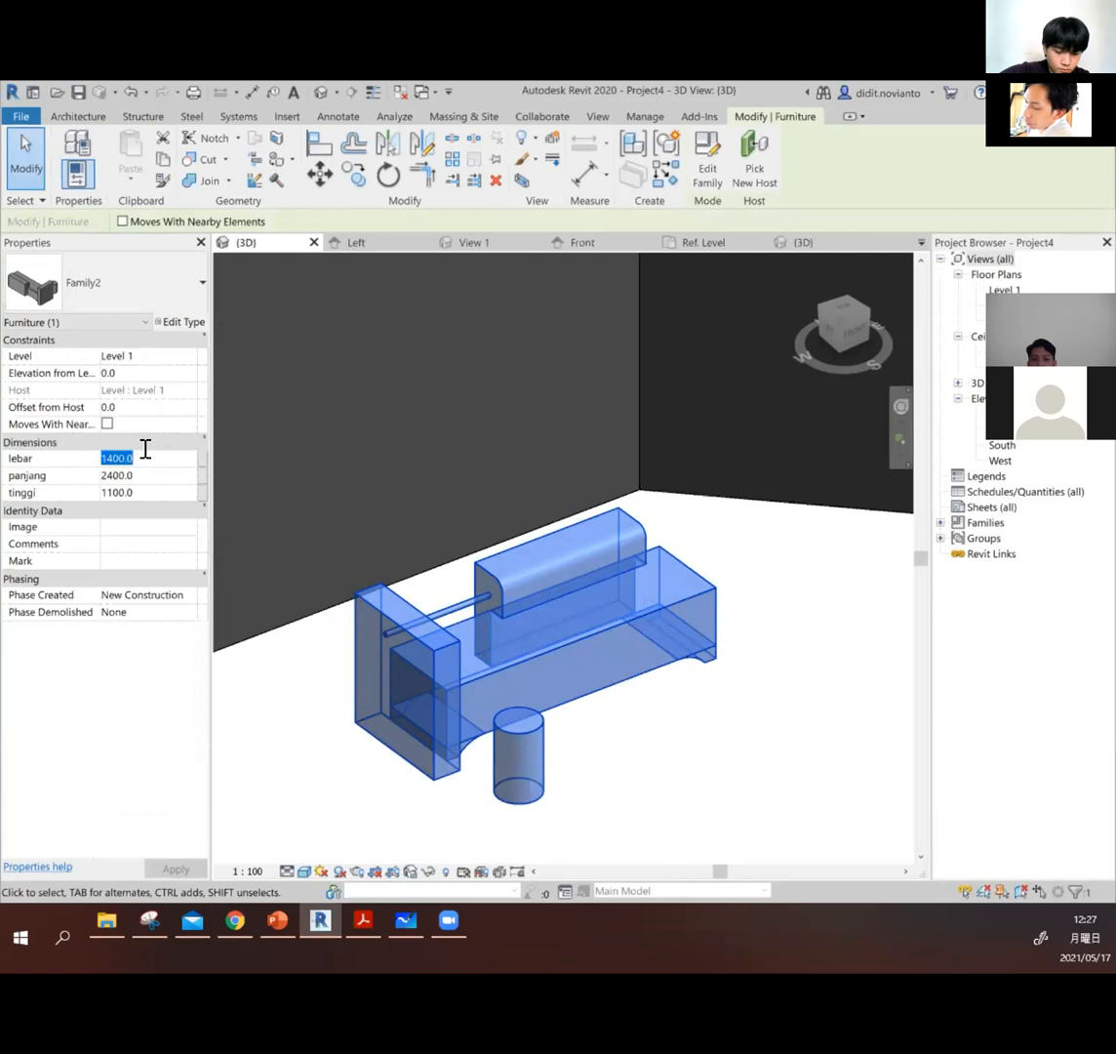
type("15")
key("Return")
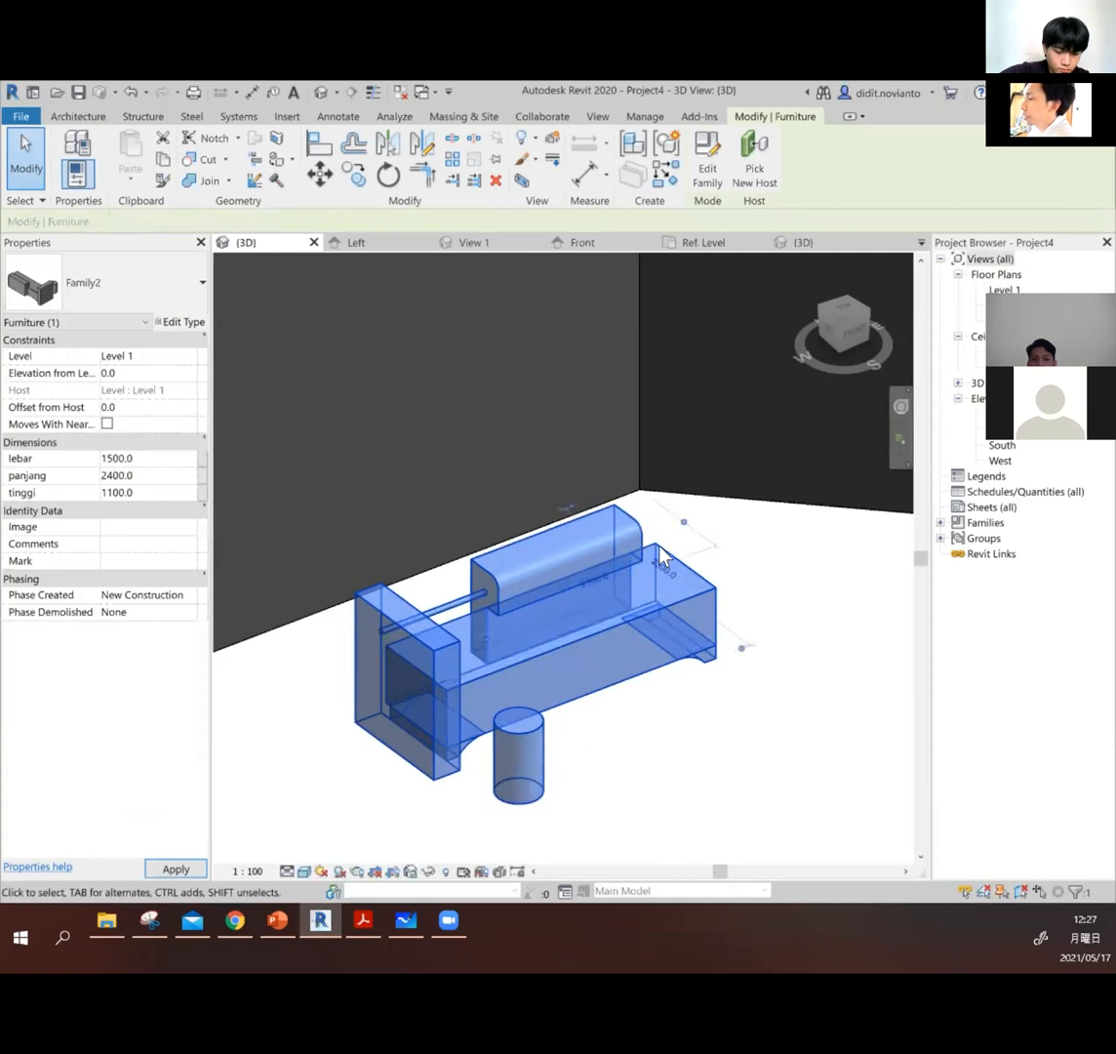
left_click(818, 567)
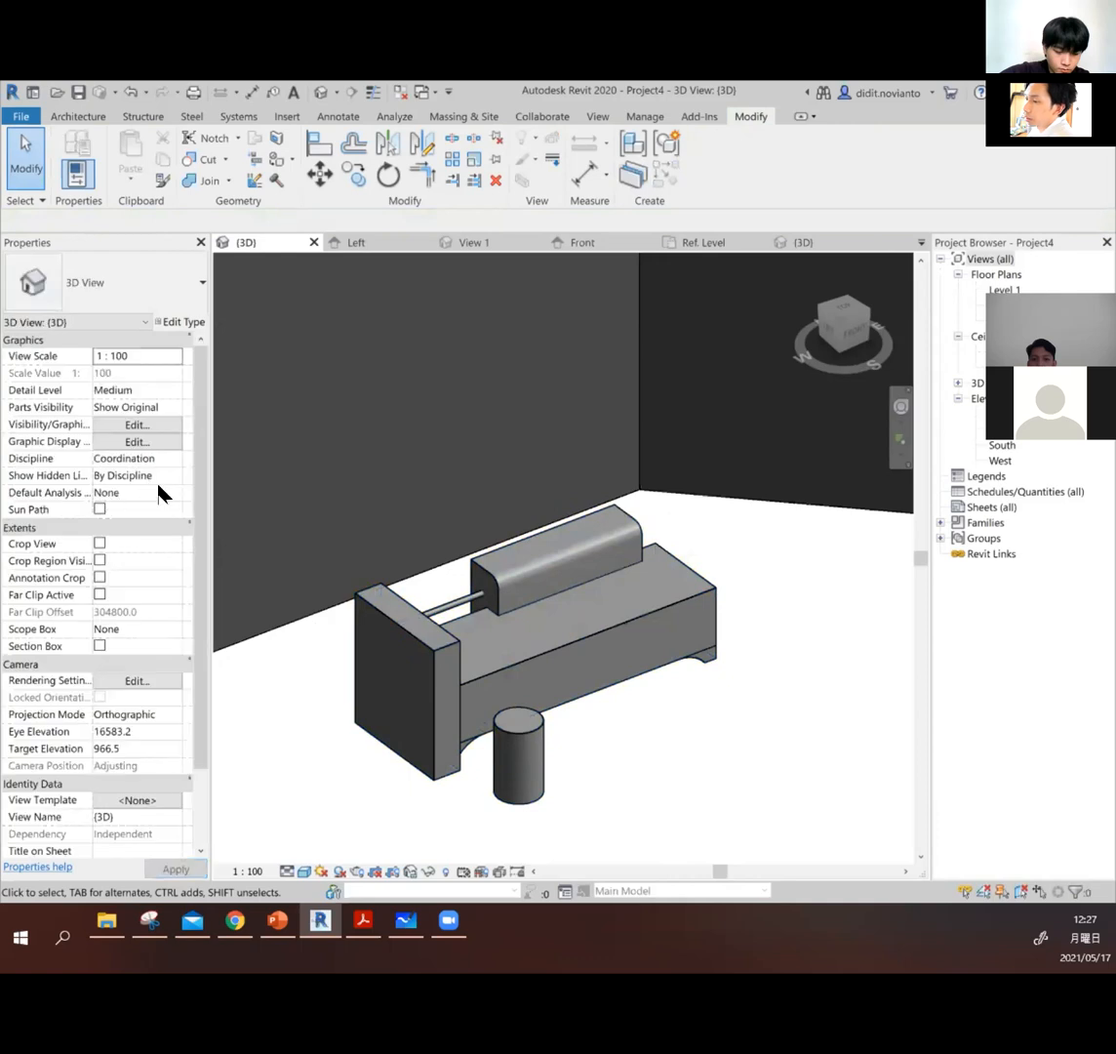
Step: Set the placed sofa's lebar dimension to 1200 and apply it to the model
left_click(449, 652)
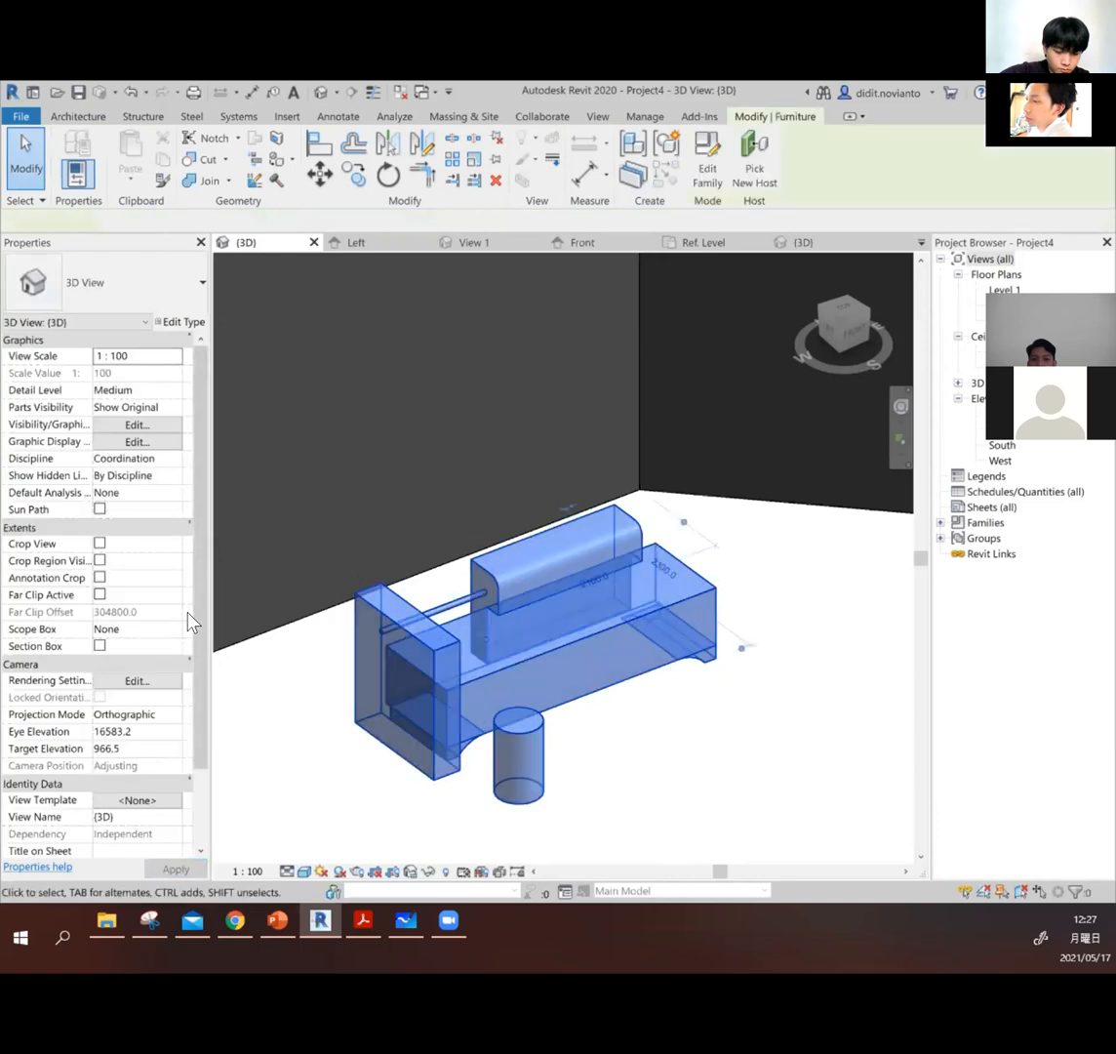
left_click(138, 451)
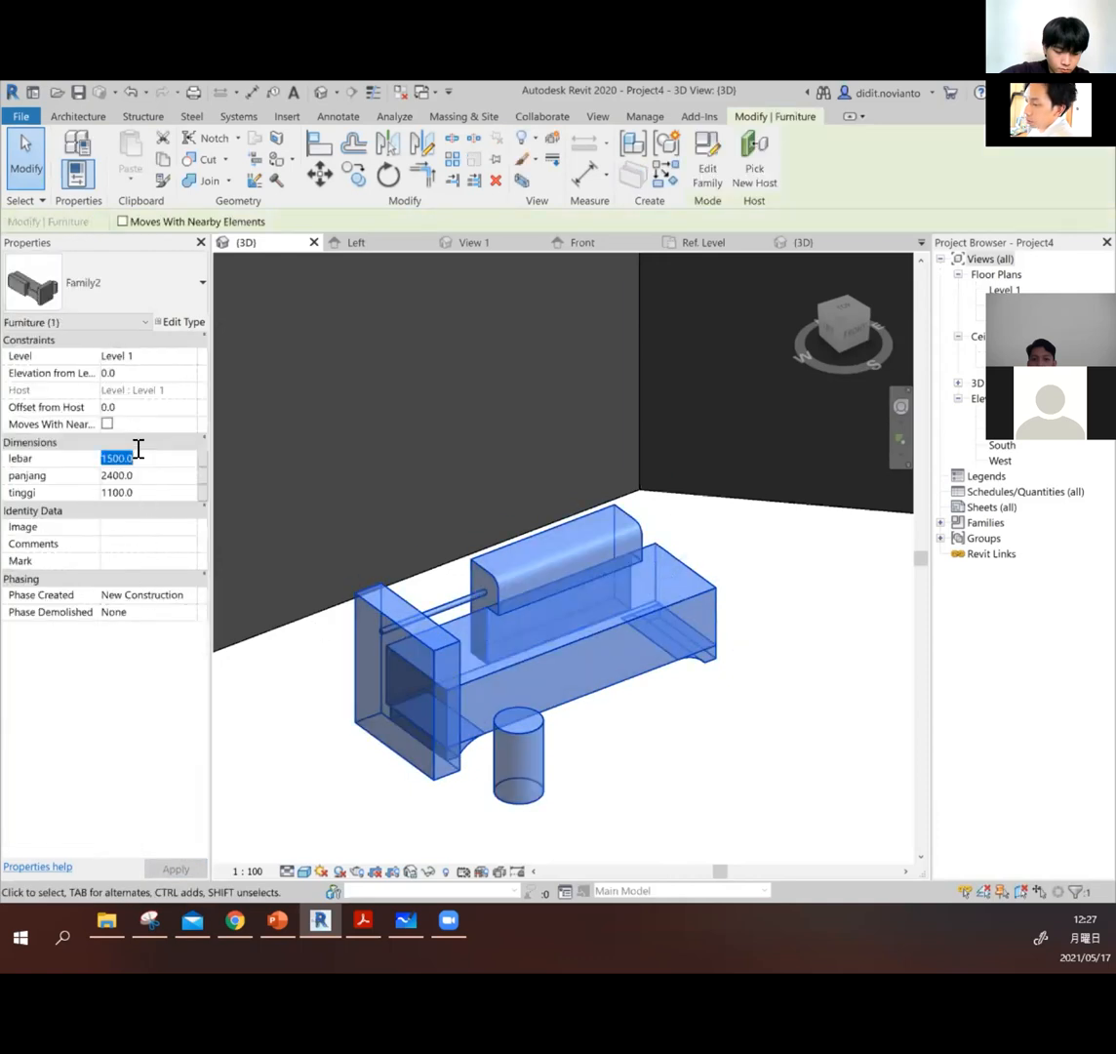
type("1200.0")
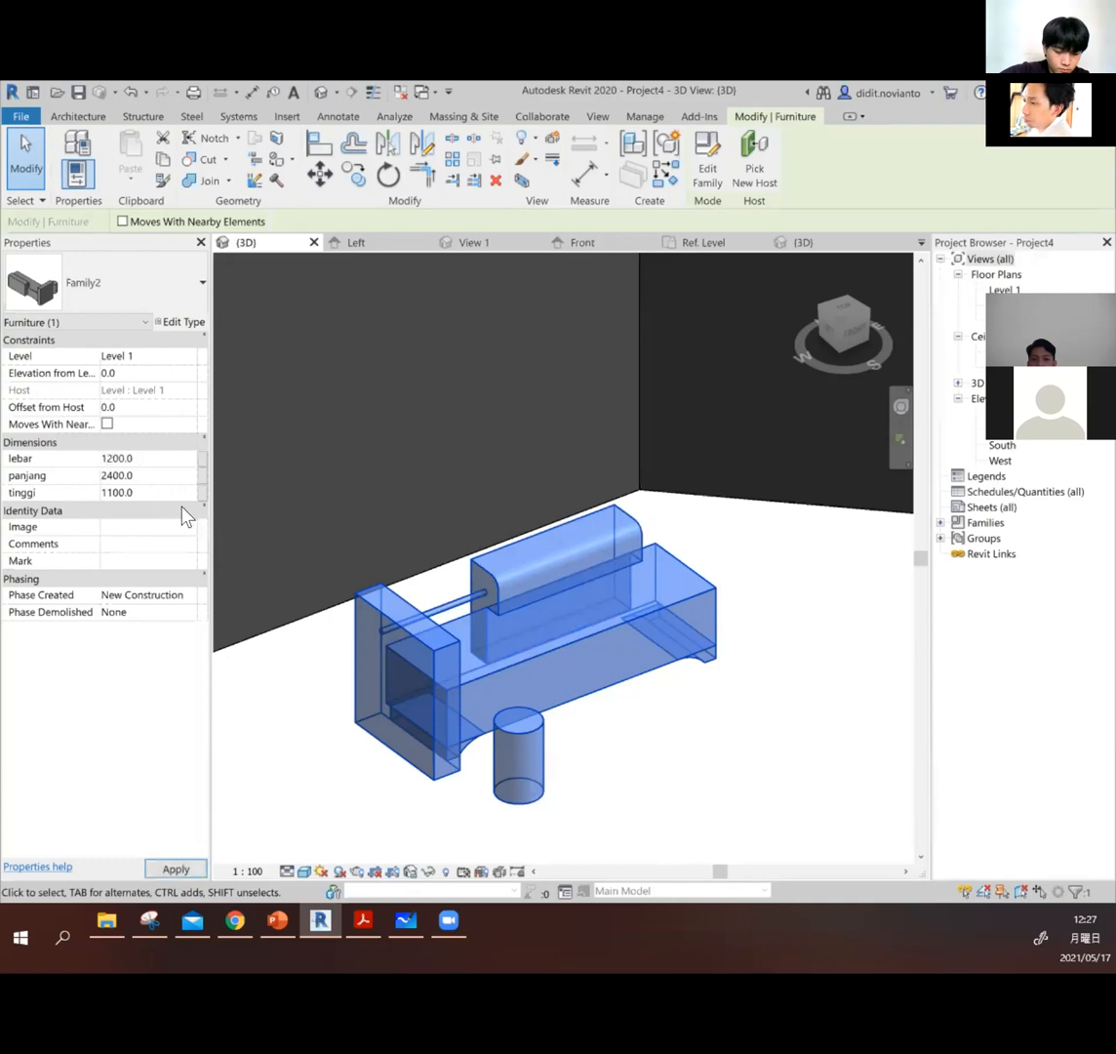
left_click(830, 580)
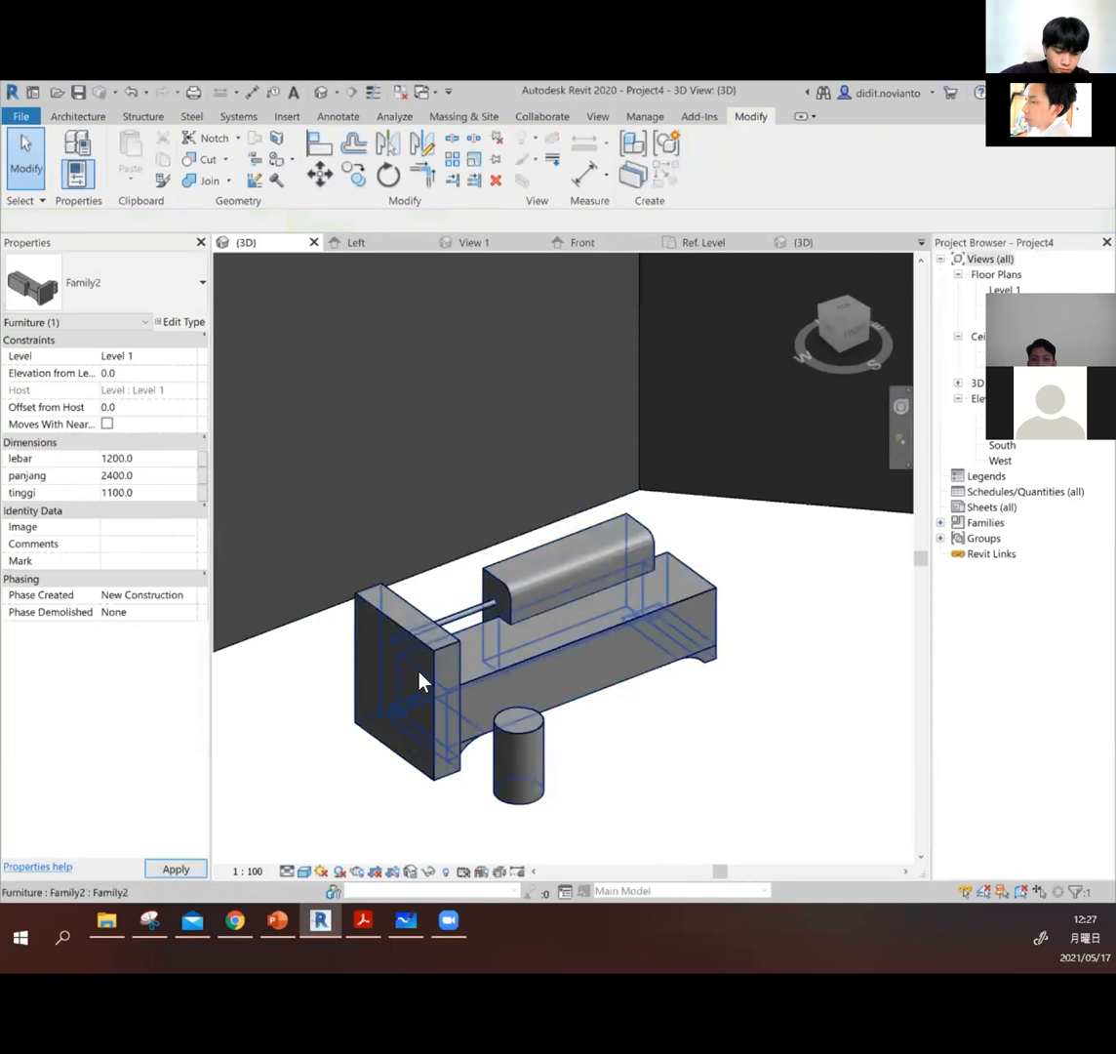
left_click(504, 653)
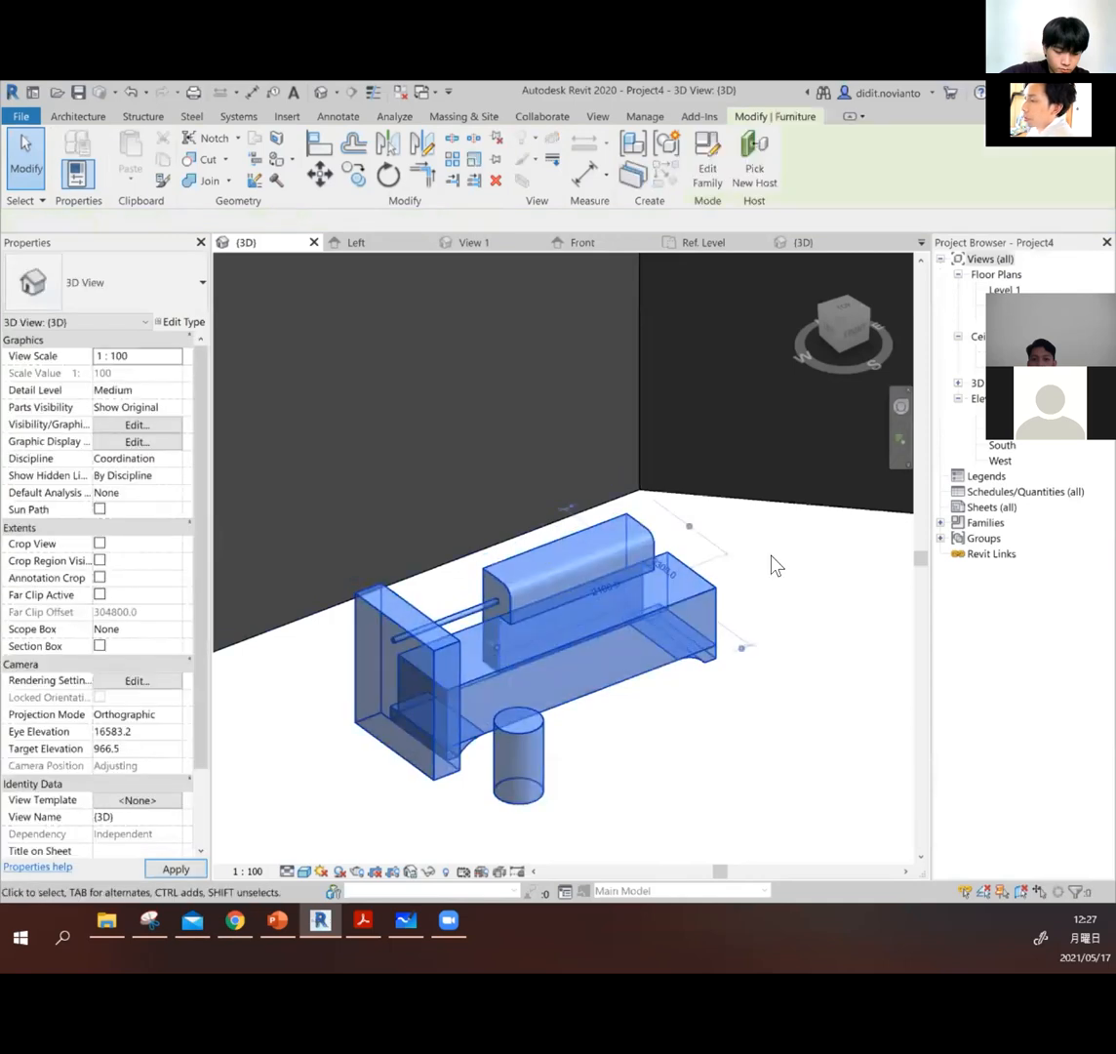
left_click(721, 590)
left_click(717, 596)
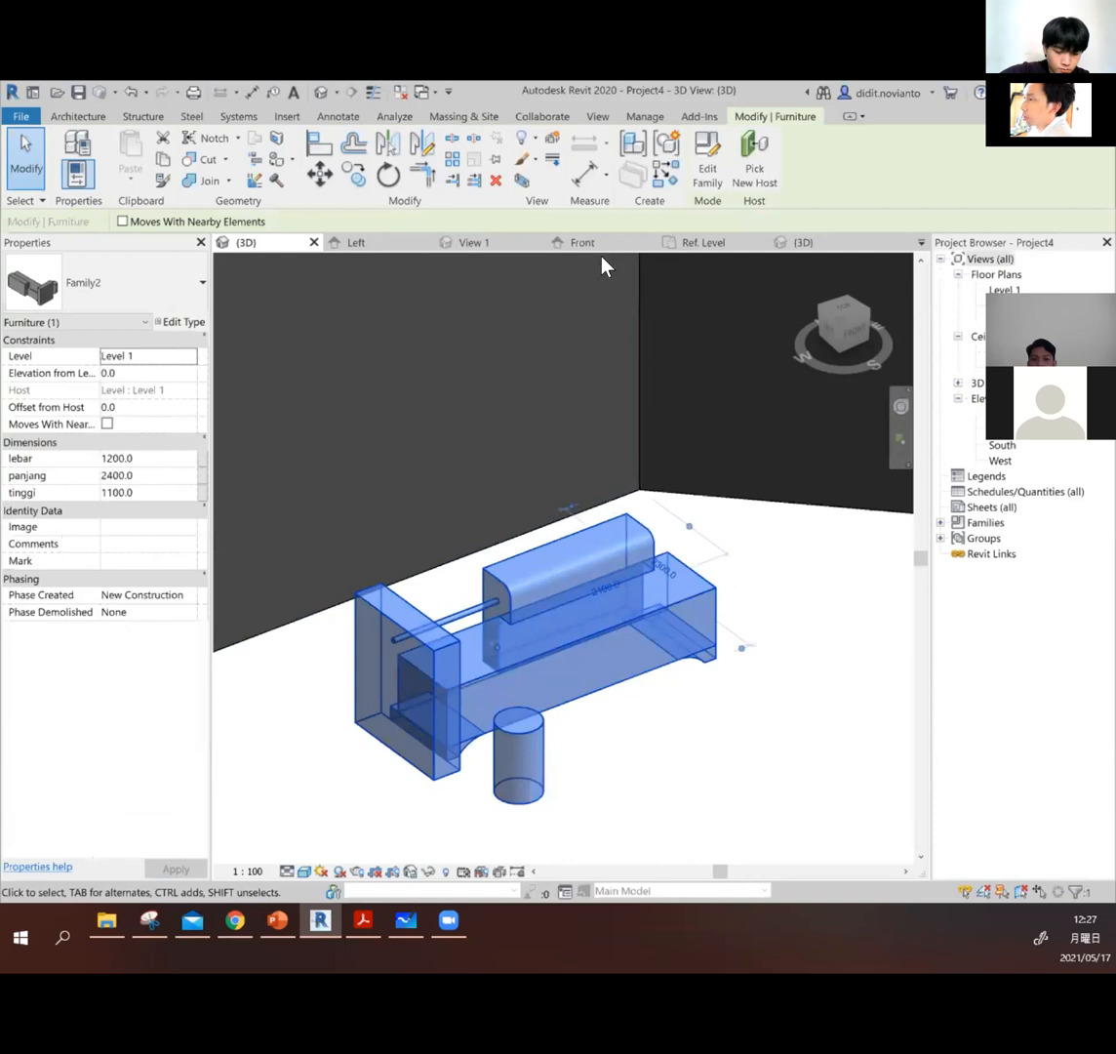
Step: Open the project's Object Styles, widen the Category column and select the Furniture category among the model objects
left_click(76, 118)
left_click(137, 117)
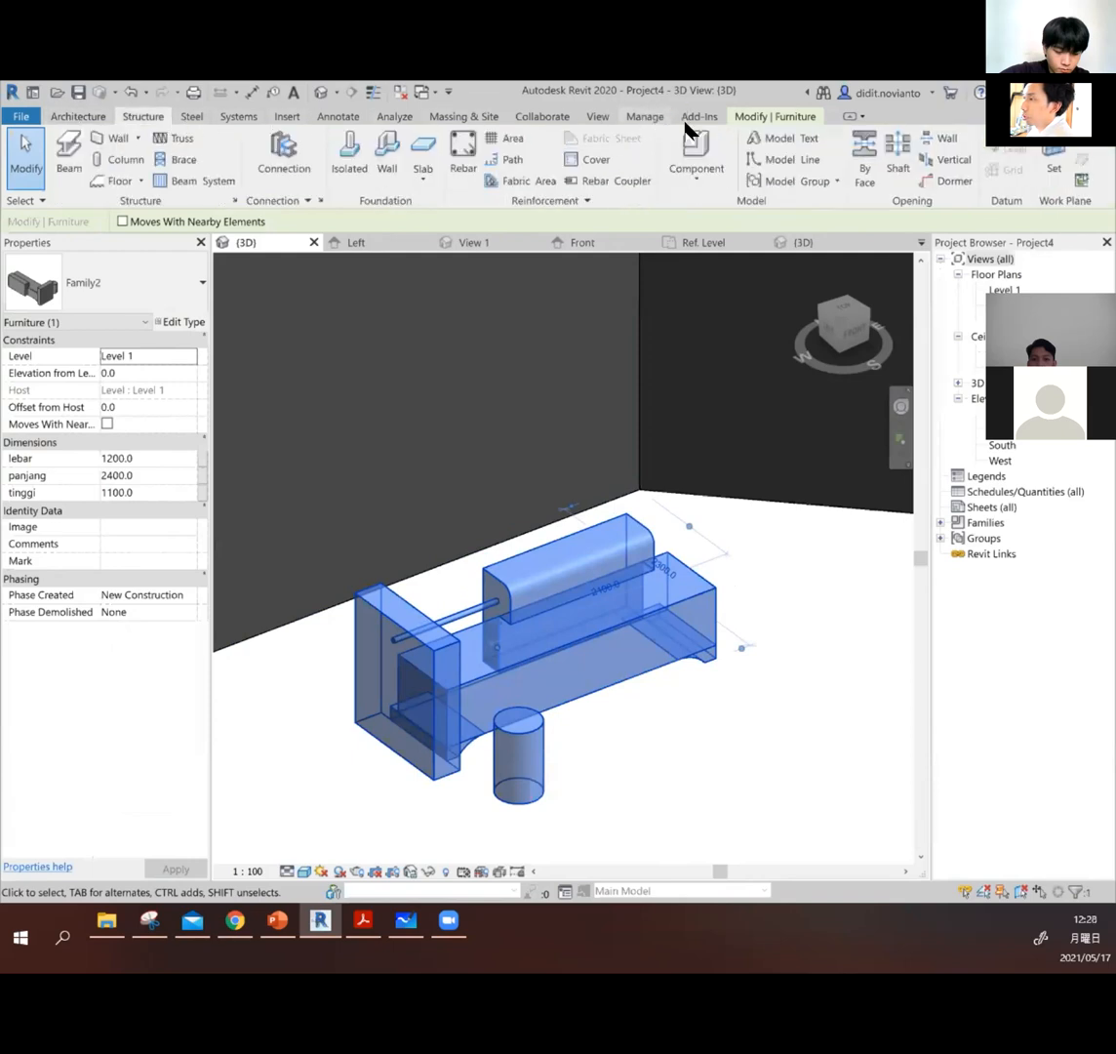
left_click(644, 116)
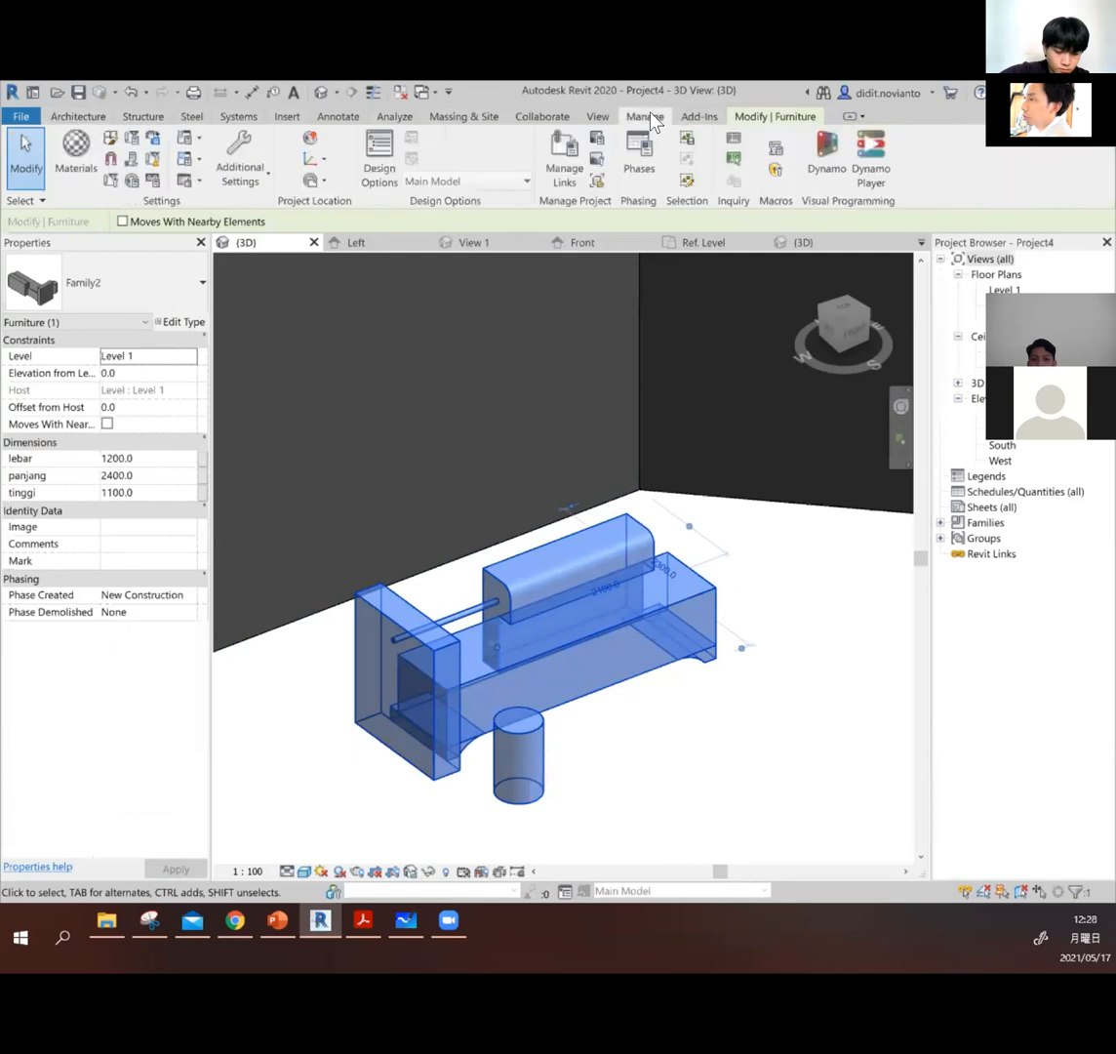
left_click(111, 138)
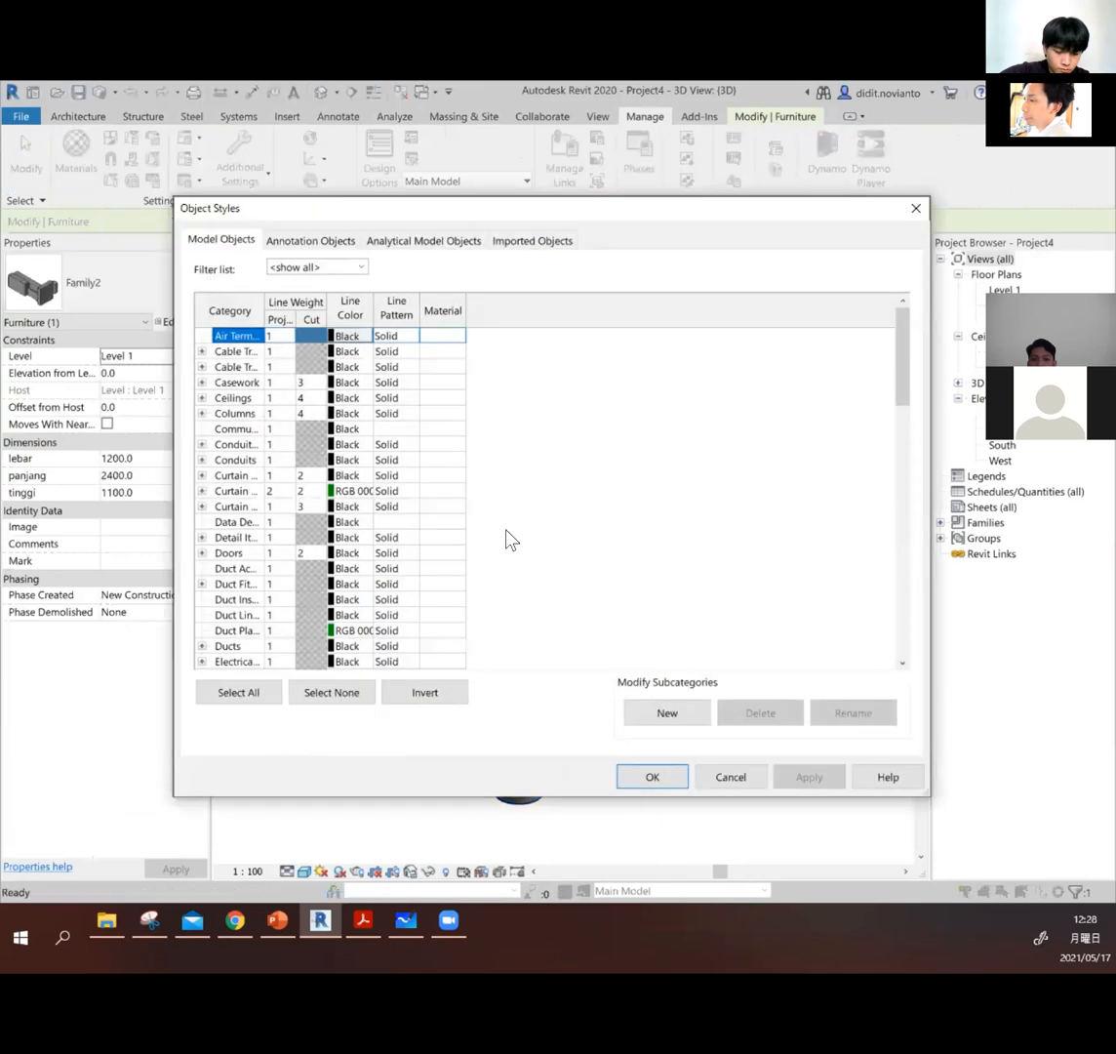
left_click_drag(255, 292, 339, 299)
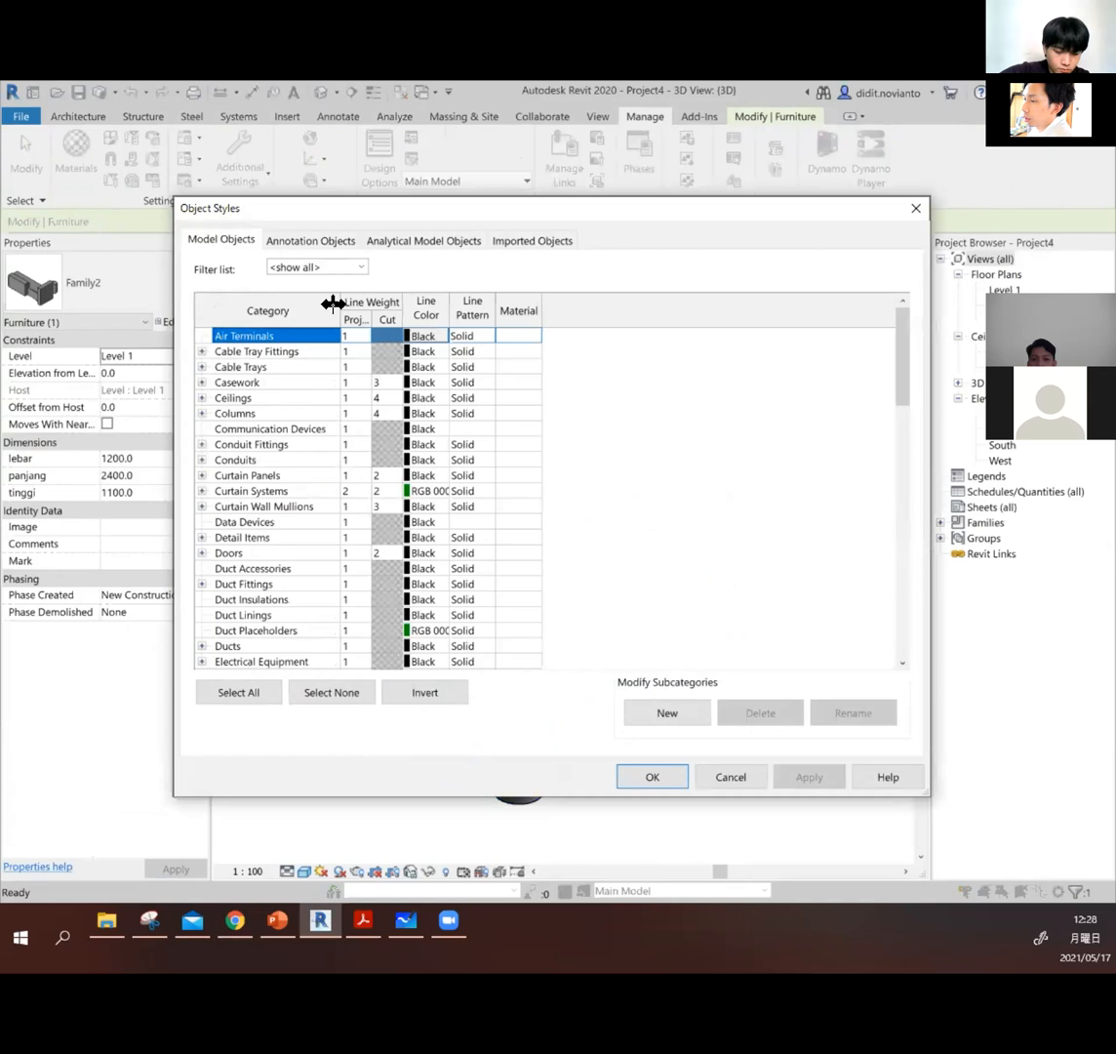
scroll(297, 571, "down", 1)
scroll(297, 571, "down", 3)
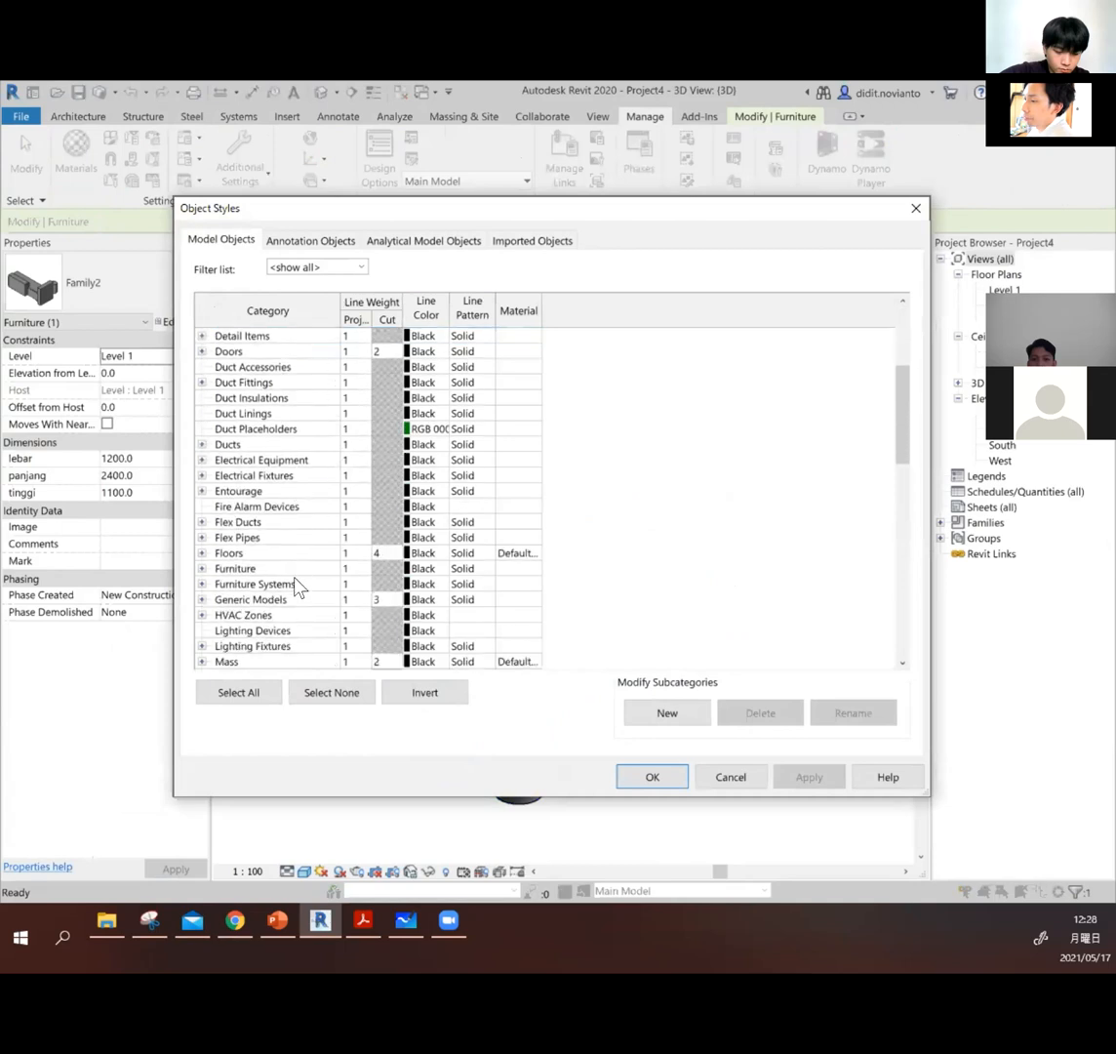
left_click(253, 573)
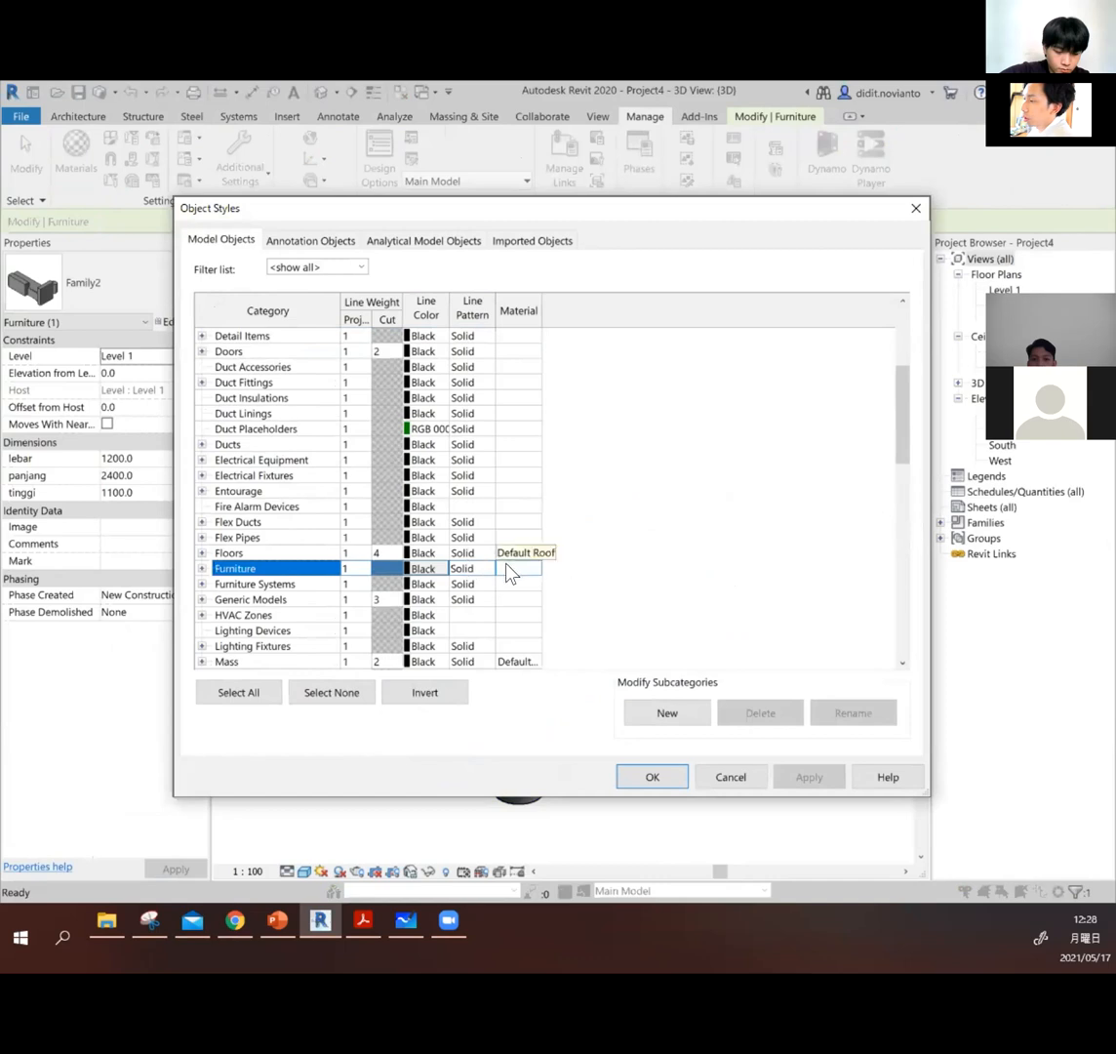
Step: Assign the Teak material to the Furniture category in the project's Object Styles and apply the change
left_click(202, 569)
left_click(202, 569)
left_click(532, 568)
left_click(535, 568)
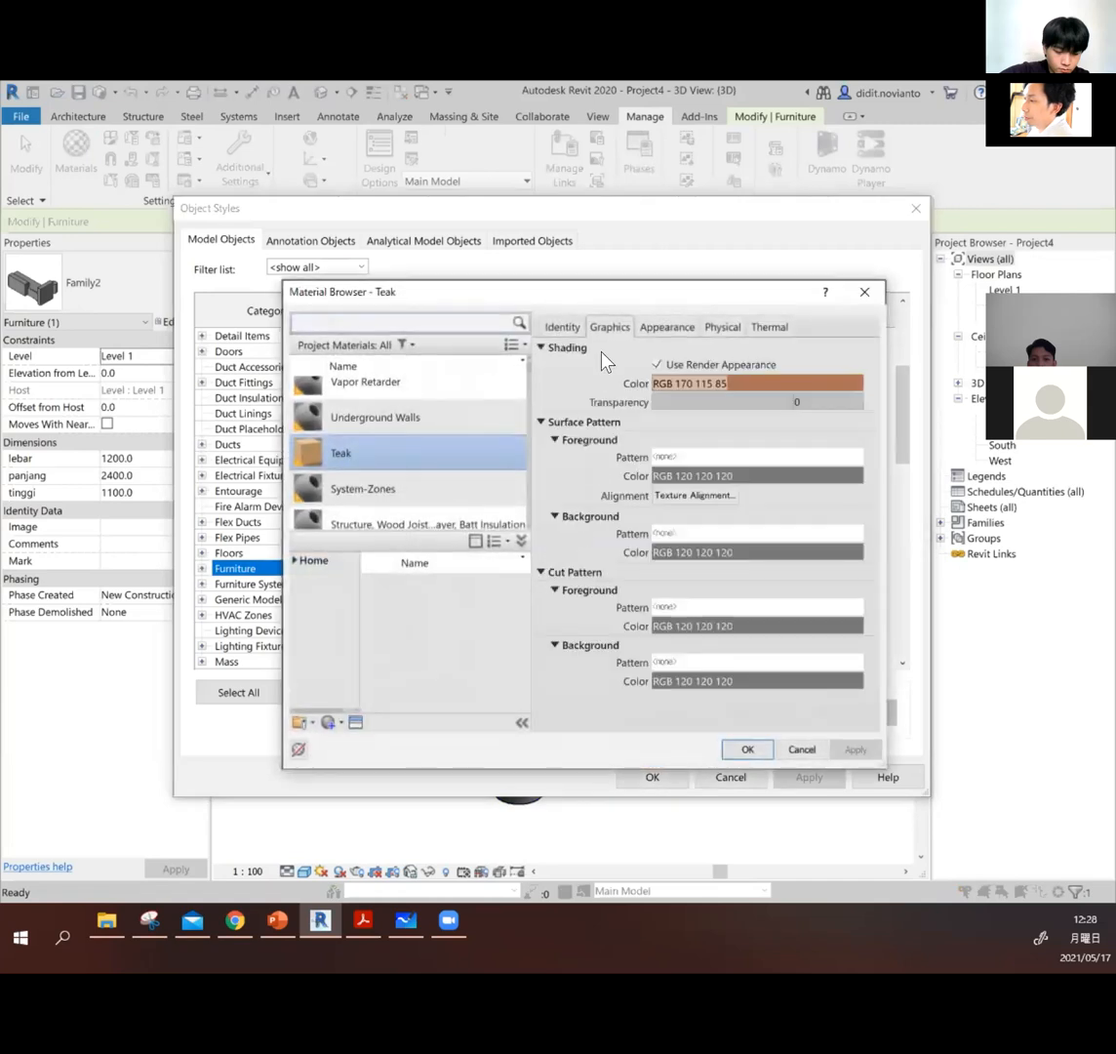
double_click(381, 467)
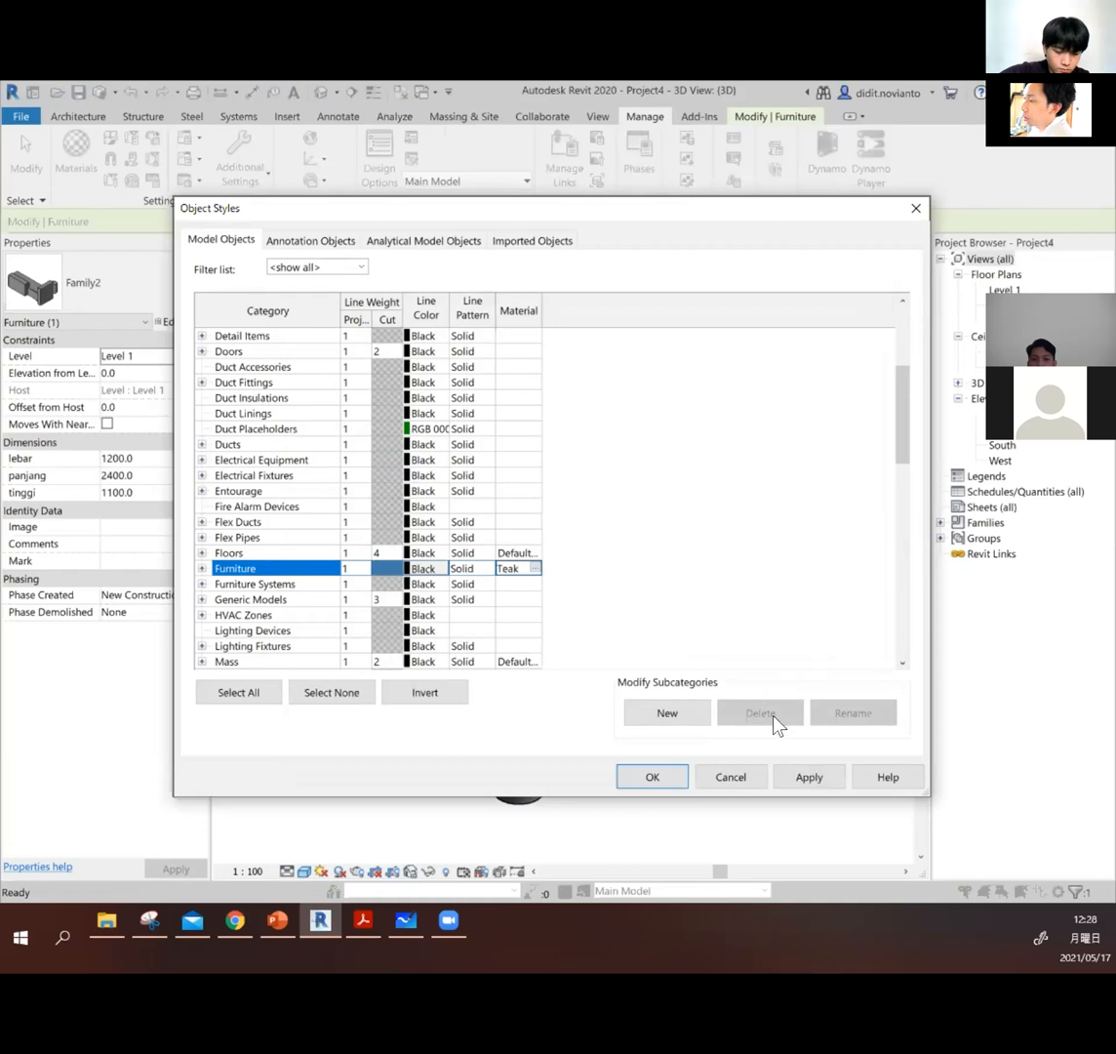
left_click(807, 779)
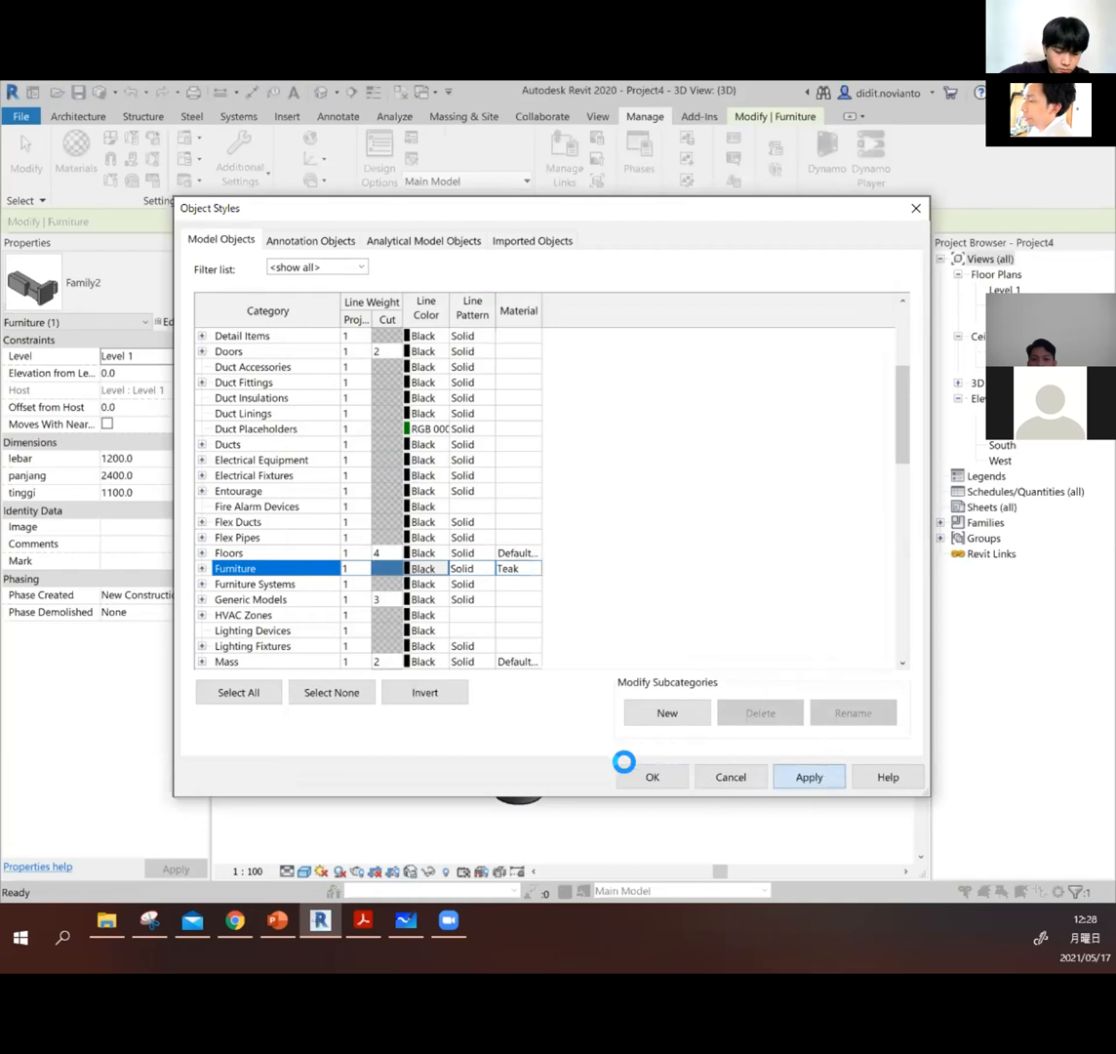
left_click(670, 785)
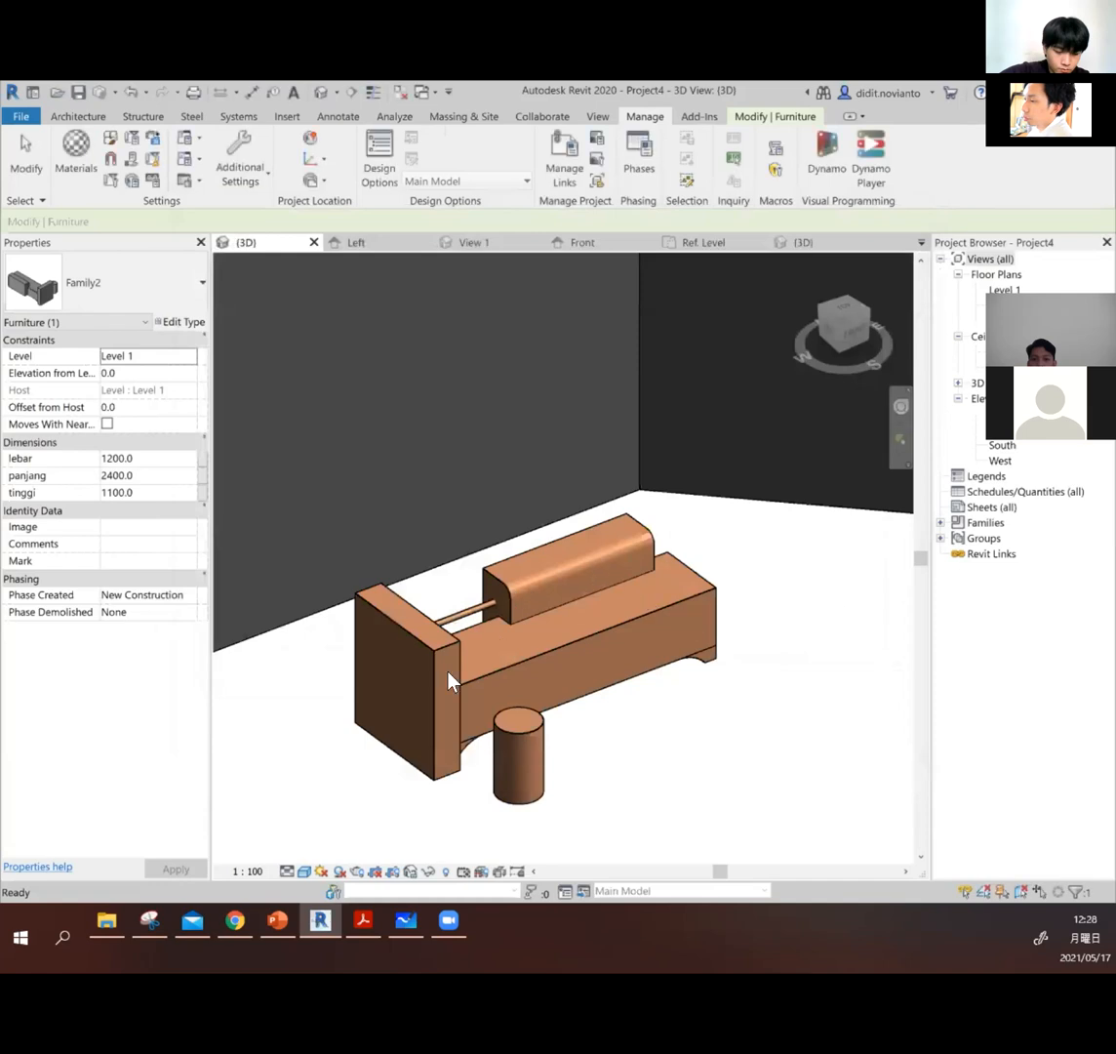
Step: Preview the Teak sofa in the Ray Trace visual style and return the 3D view to Shaded
scroll(523, 637, "down", 1)
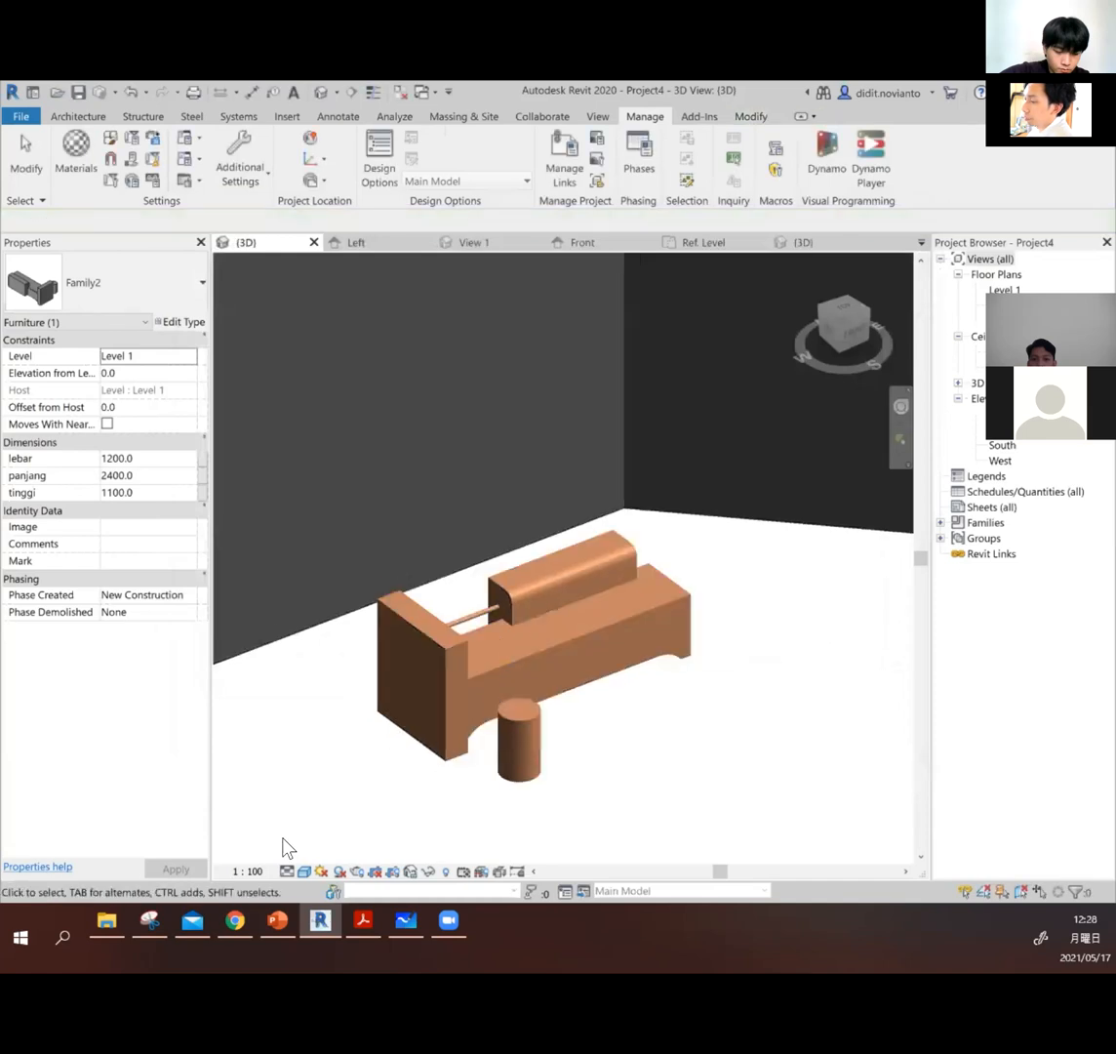
left_click(303, 871)
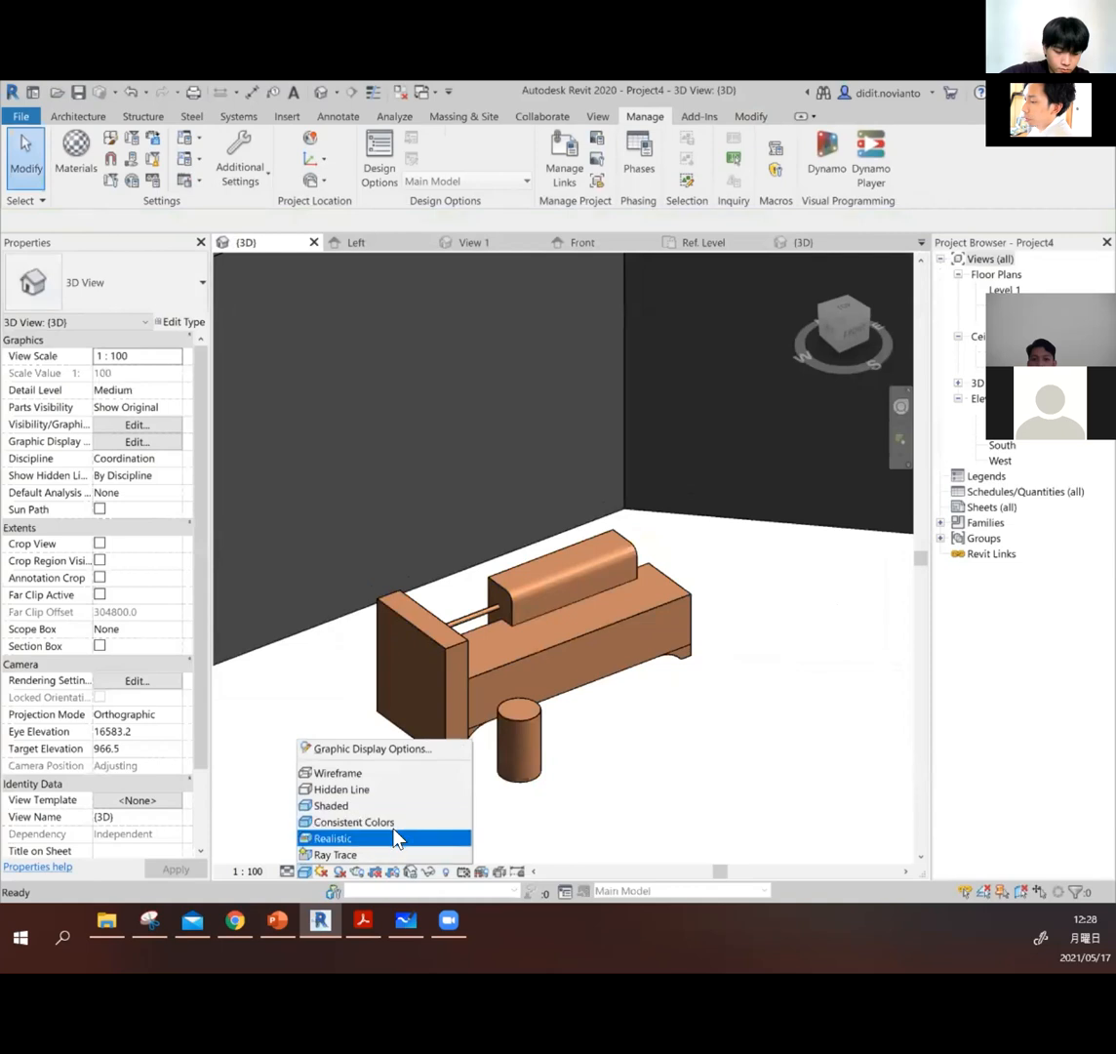
left_click(395, 856)
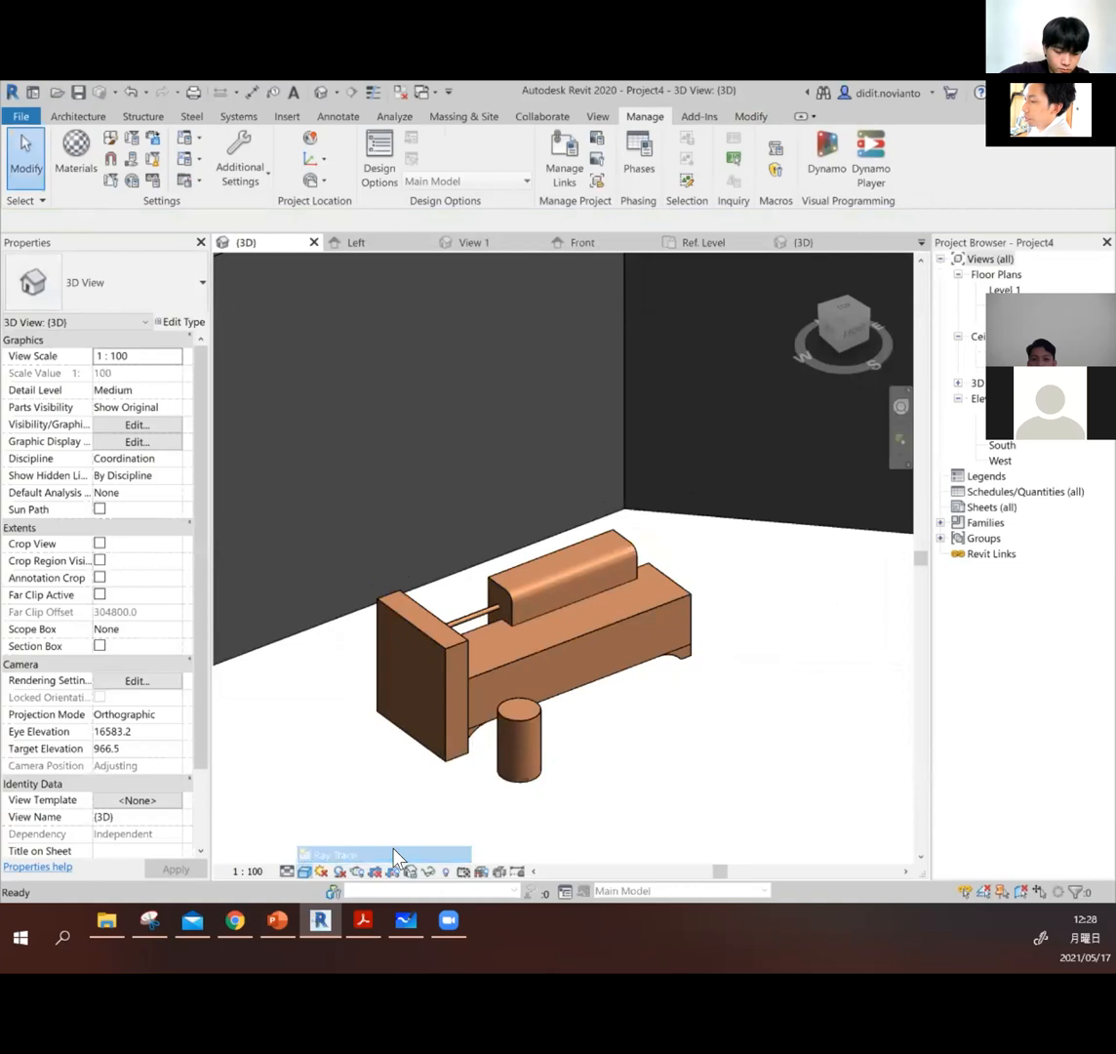
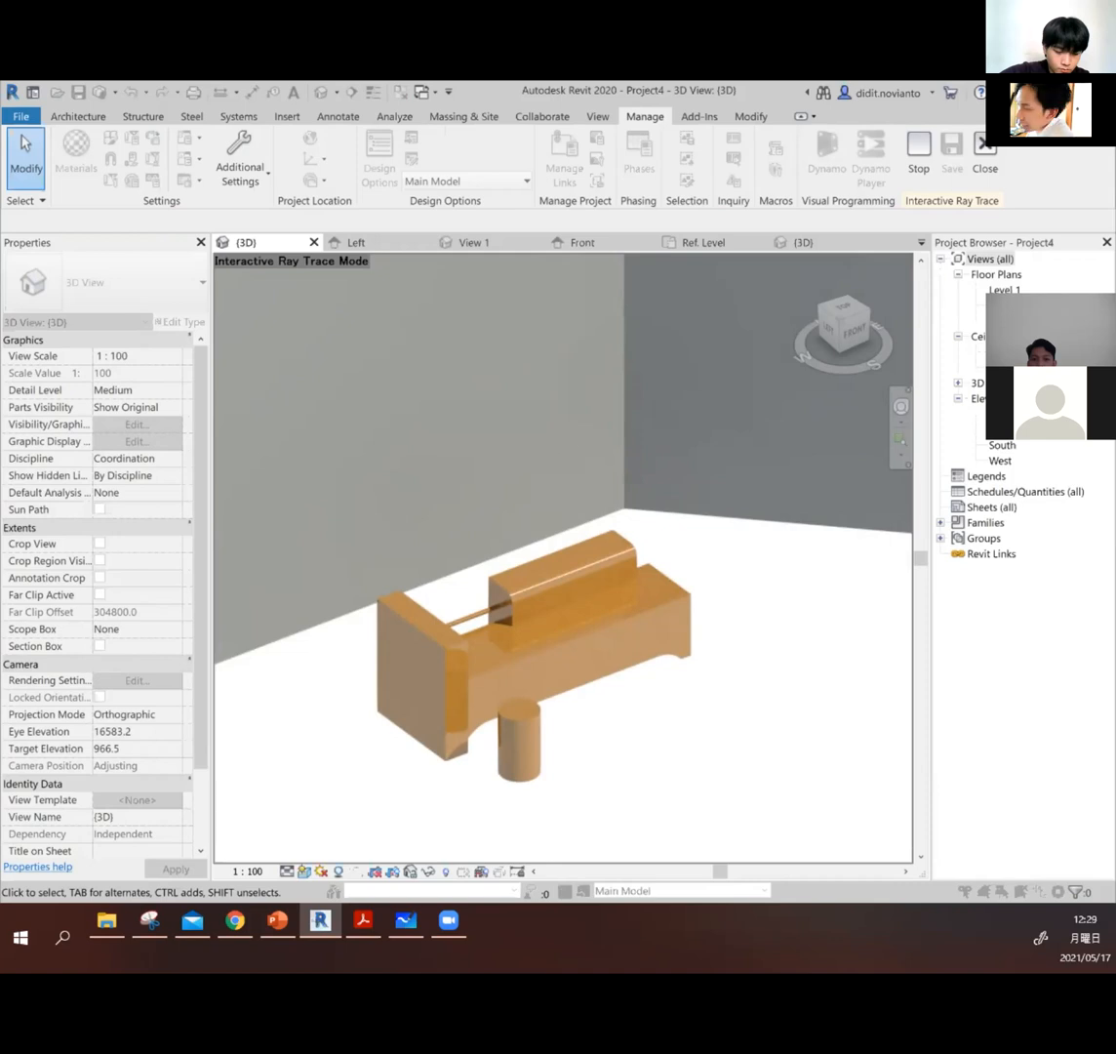
left_click(304, 874)
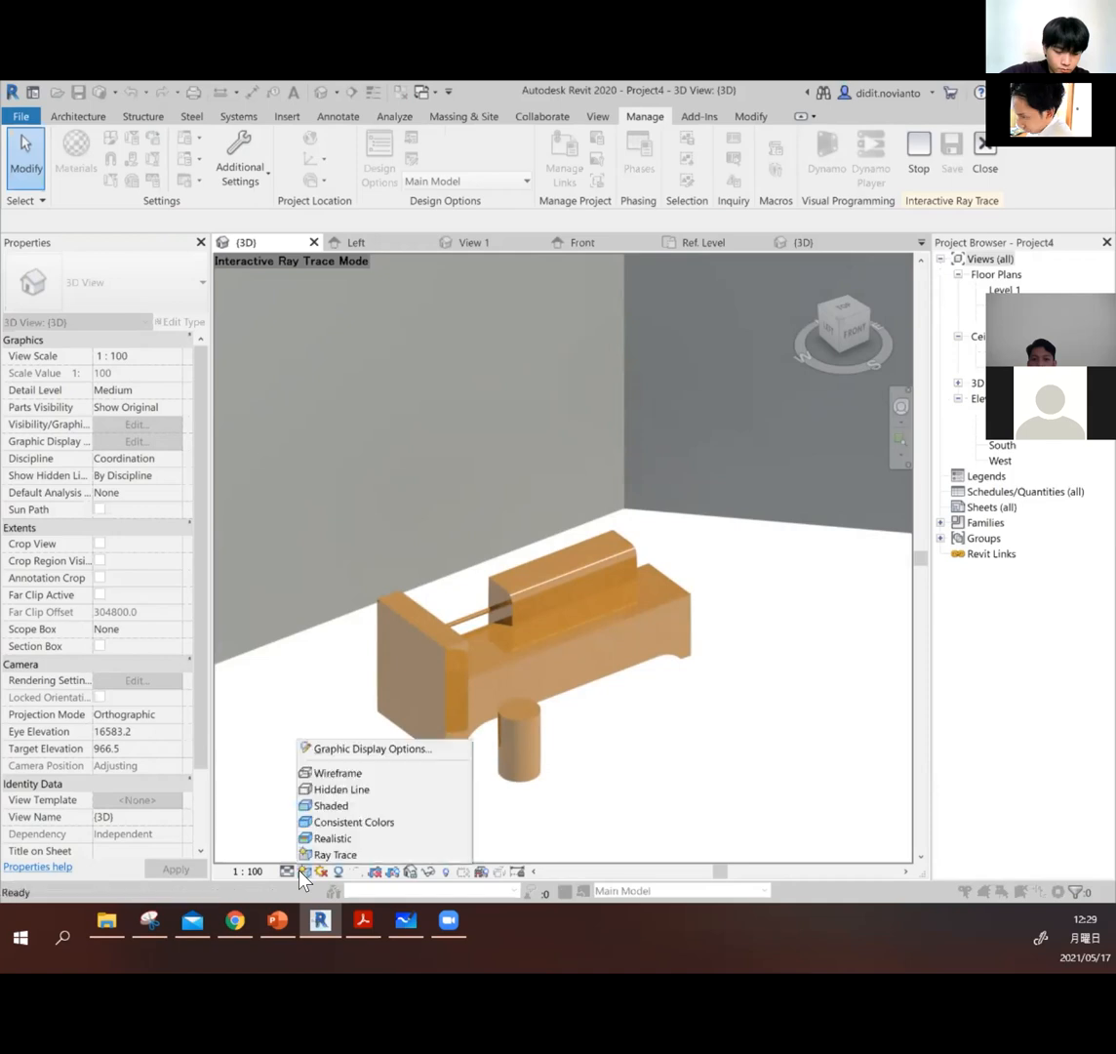
left_click(337, 808)
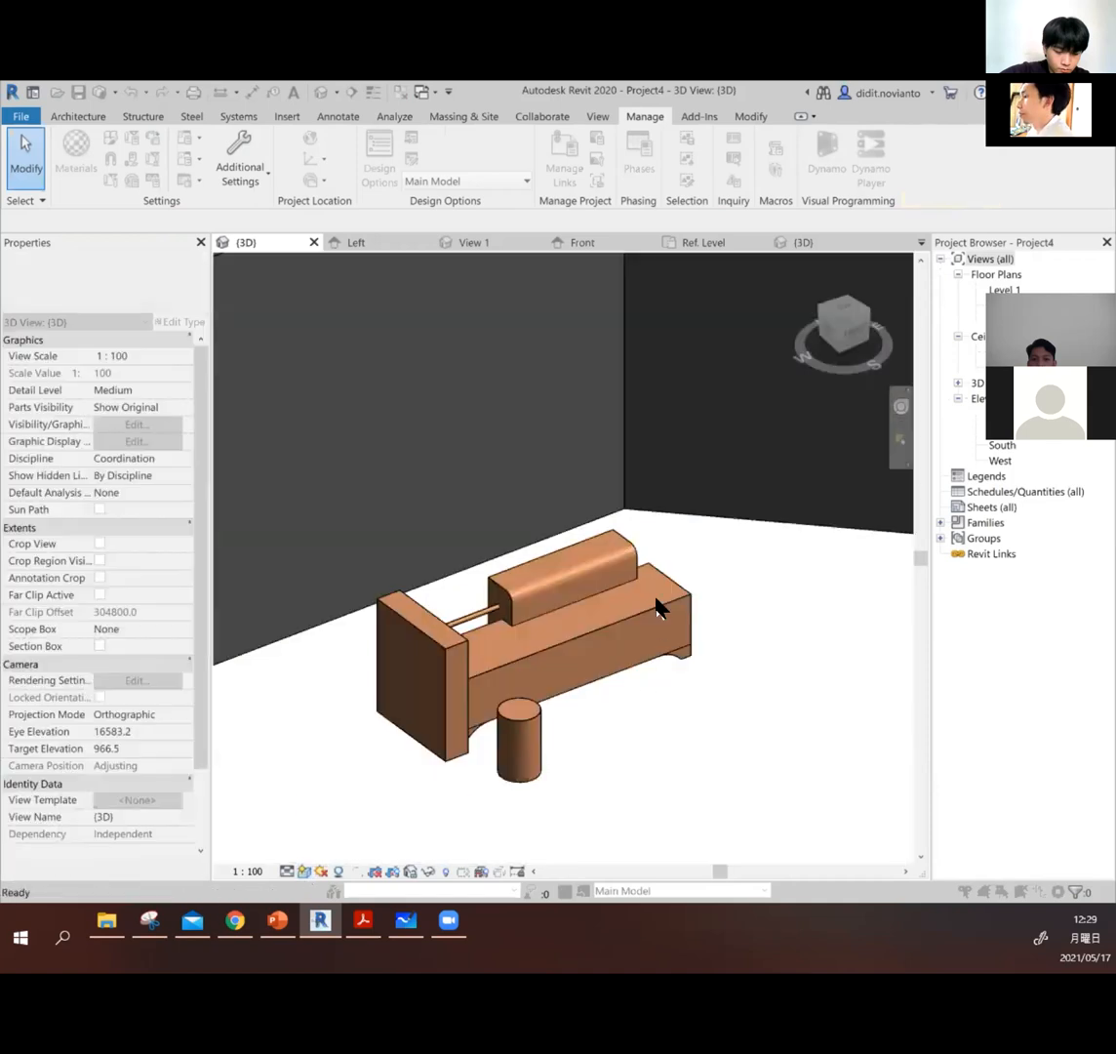
Step: Examine the Teak sofa from a higher angle in the project's 3D view and leave nothing selected
scroll(656, 607, "down", 5)
middle_click_drag(652, 656, 650, 725, "shift")
scroll(630, 615, "up", 5)
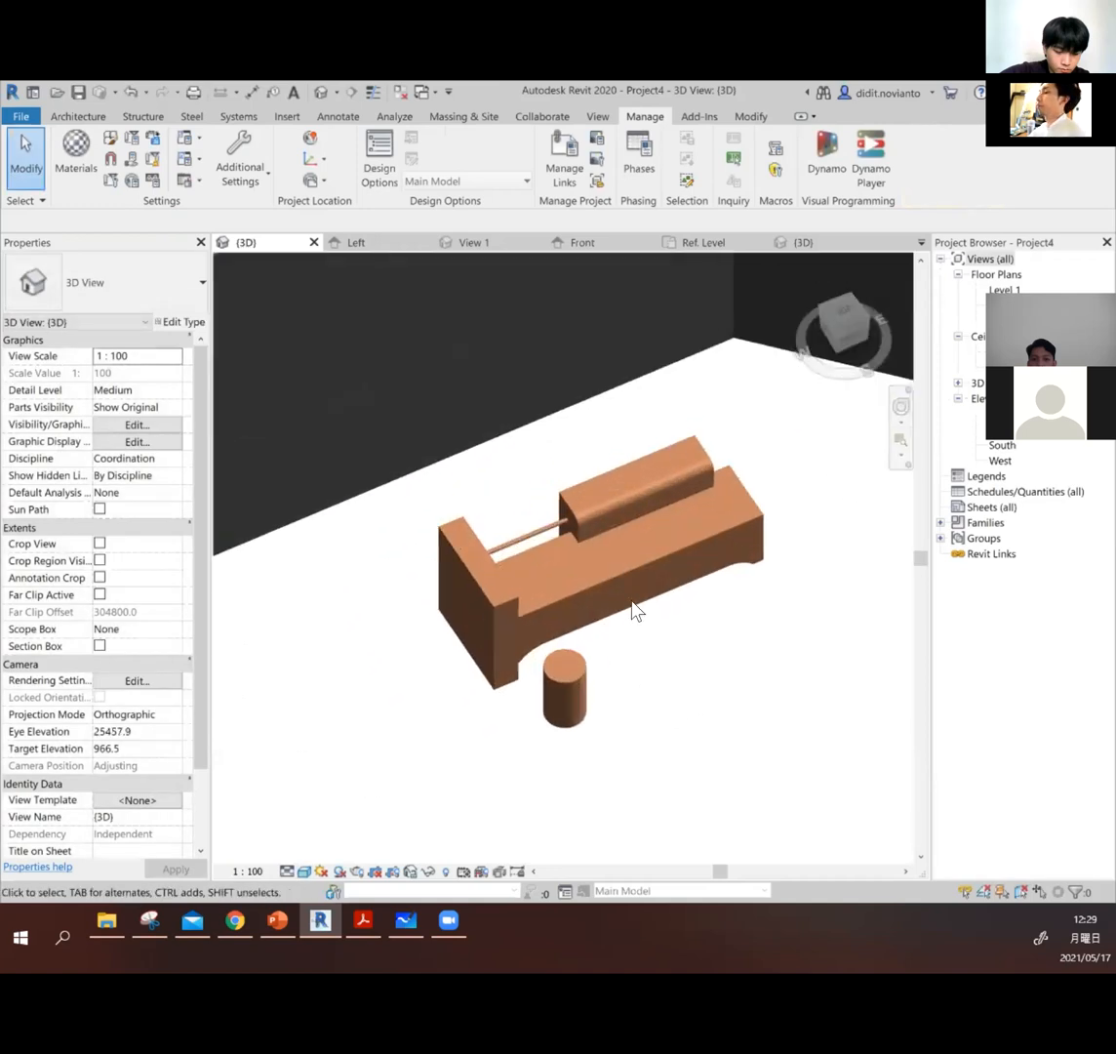
left_click(645, 571)
left_click(718, 585)
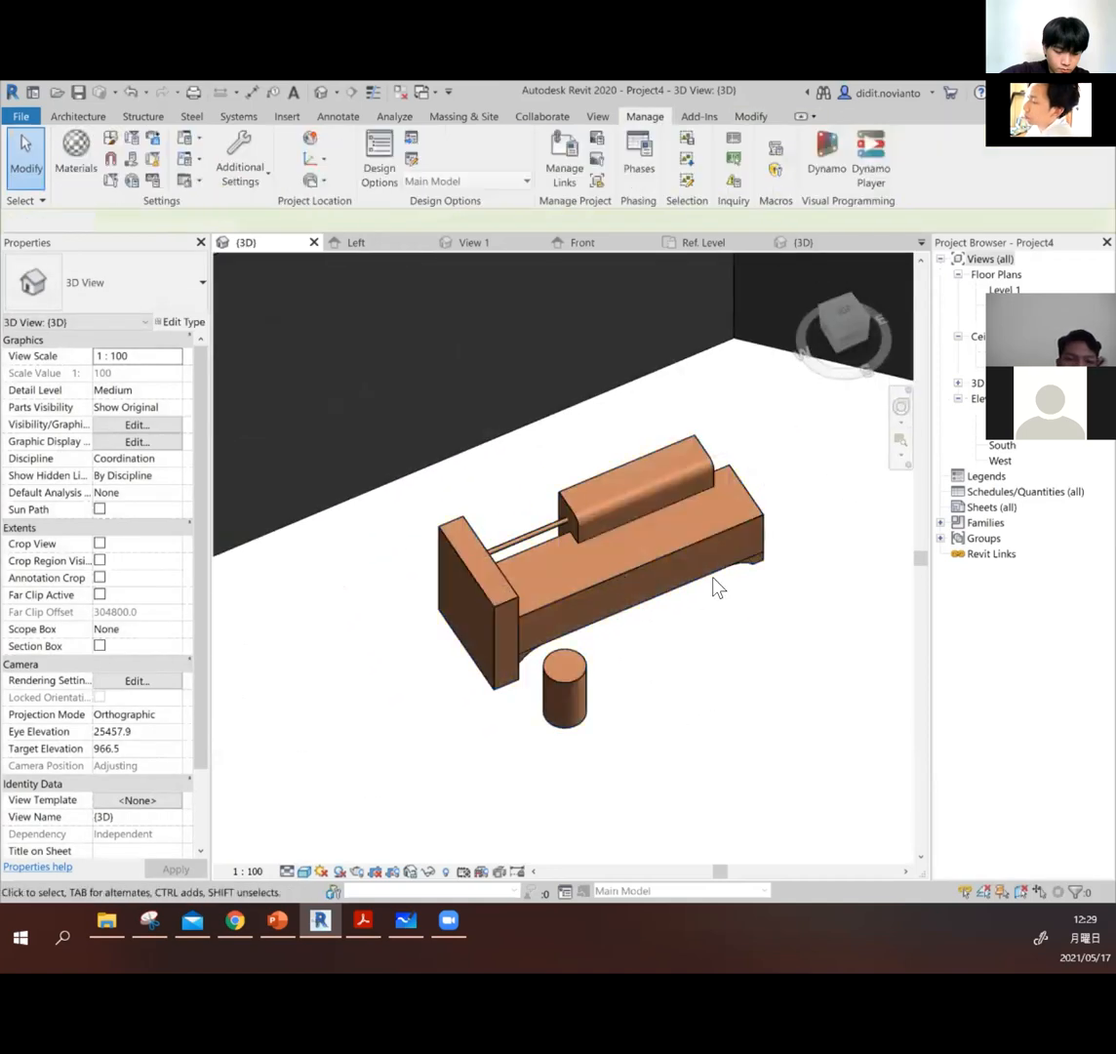
left_click(648, 617)
left_click(676, 652)
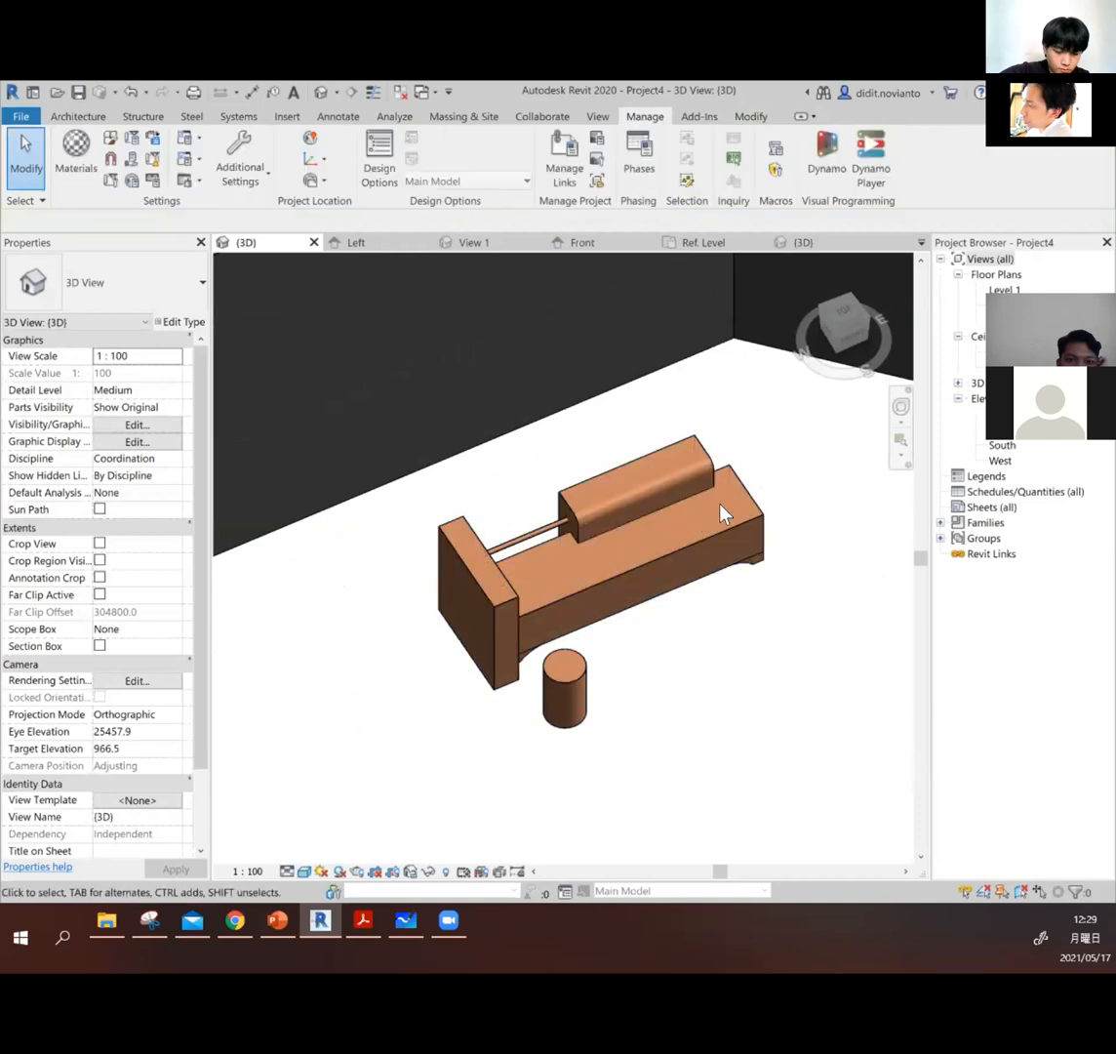
Step: Examine the Teak sofa and its round side table from several sides in the project's 3D view
middle_click_drag(592, 612, 563, 571, "shift")
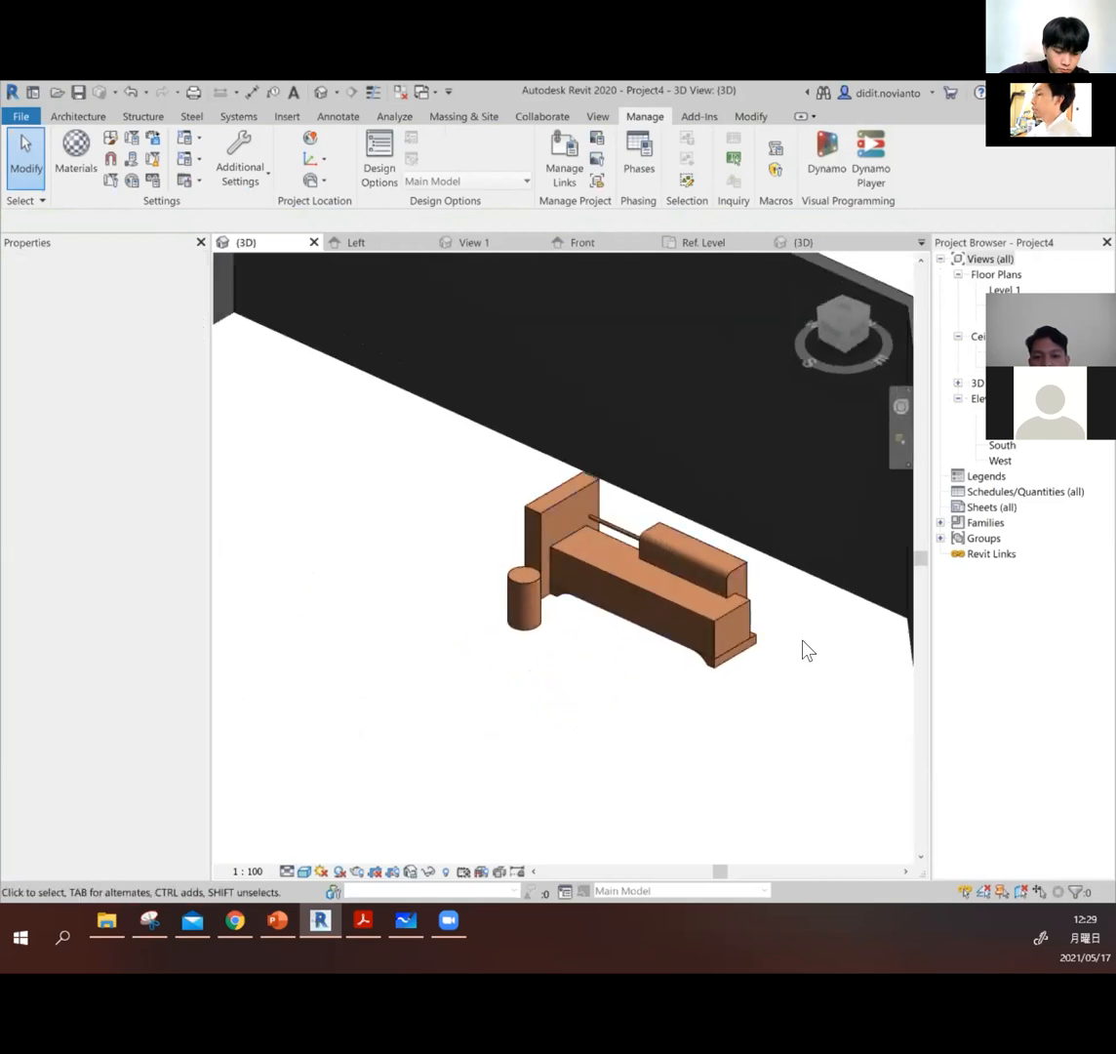
scroll(806, 650, "up", 3)
scroll(394, 598, "down", 3)
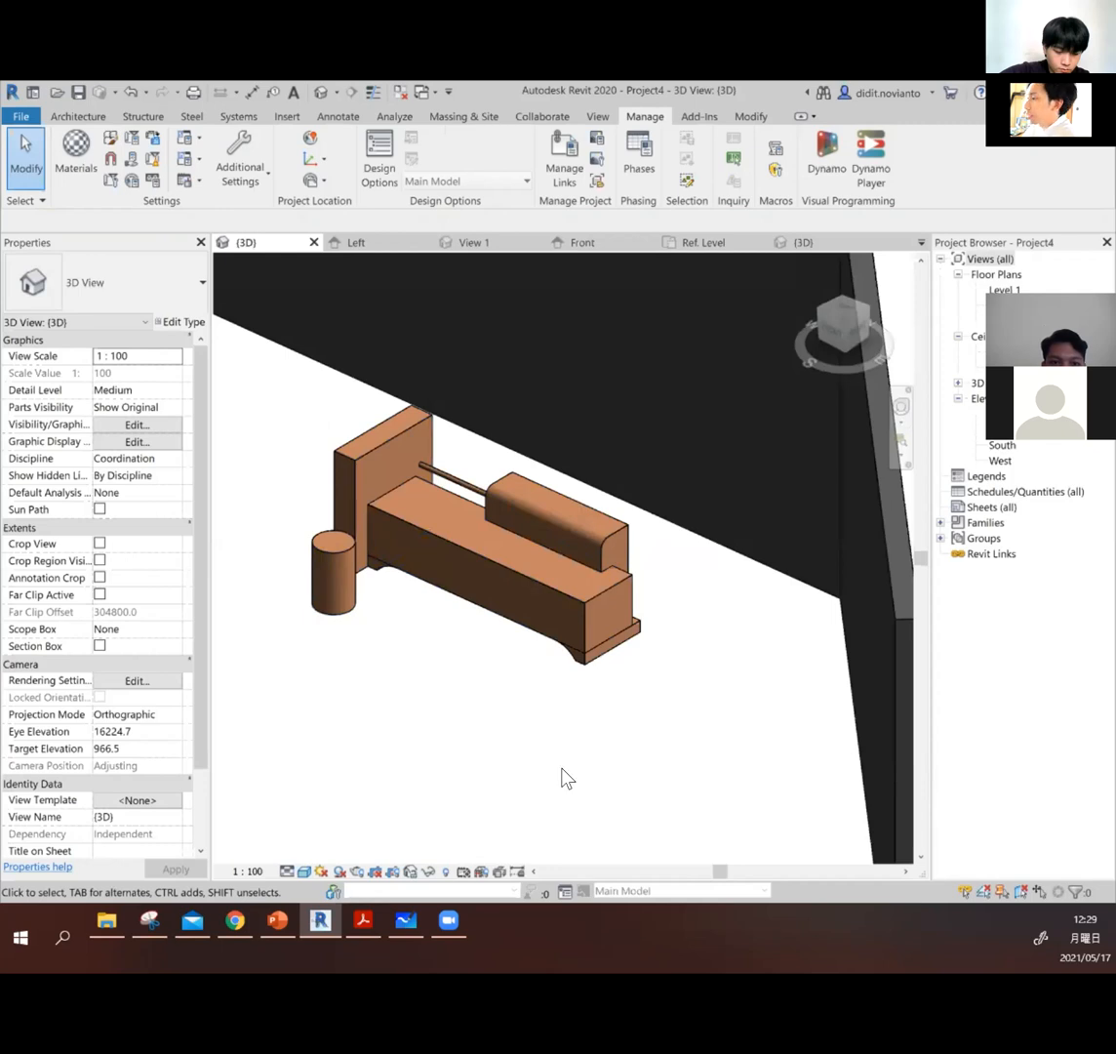
scroll(566, 778, "down", 2)
middle_click_drag(506, 583, 471, 695, "shift")
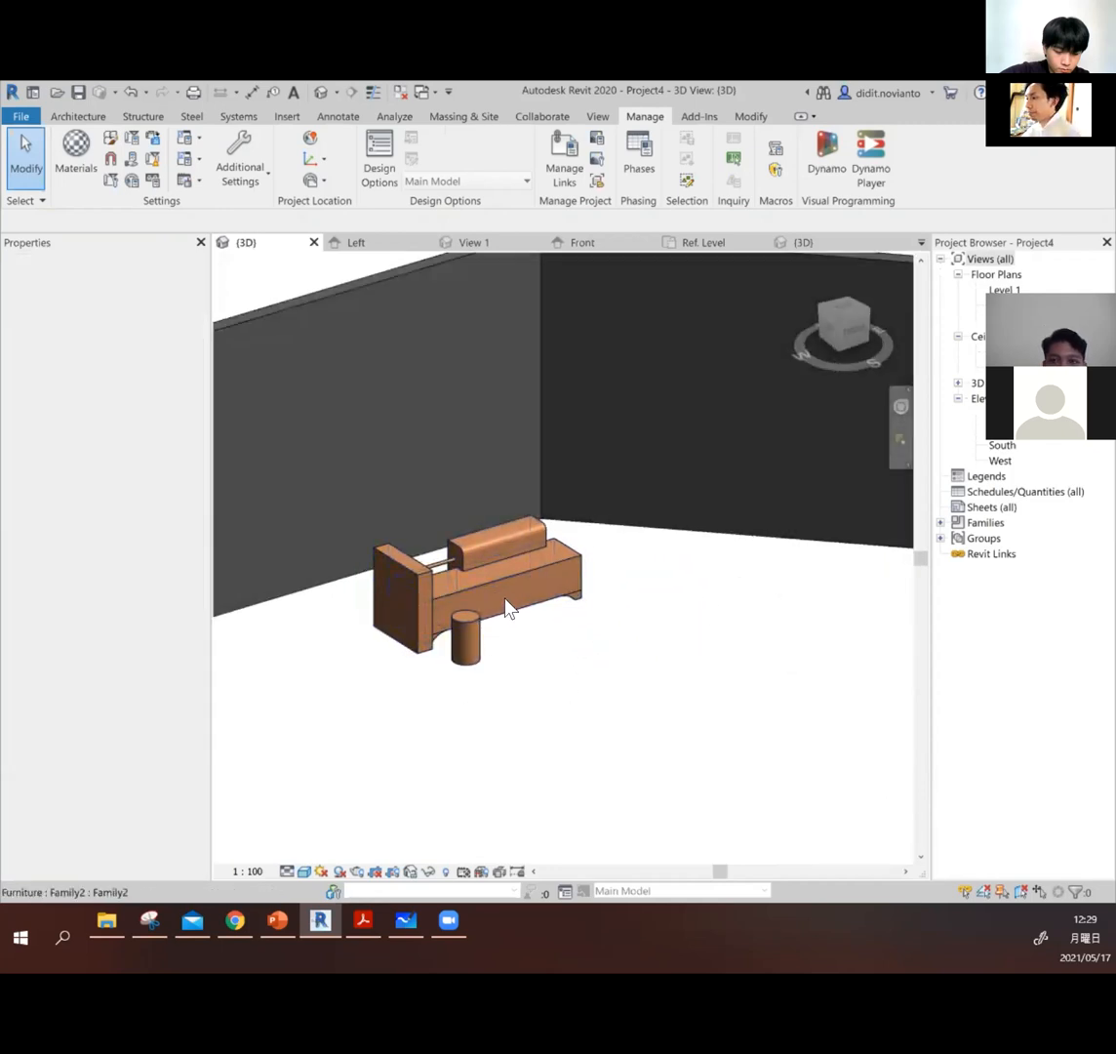
middle_click_drag(506, 609, 536, 636, "shift")
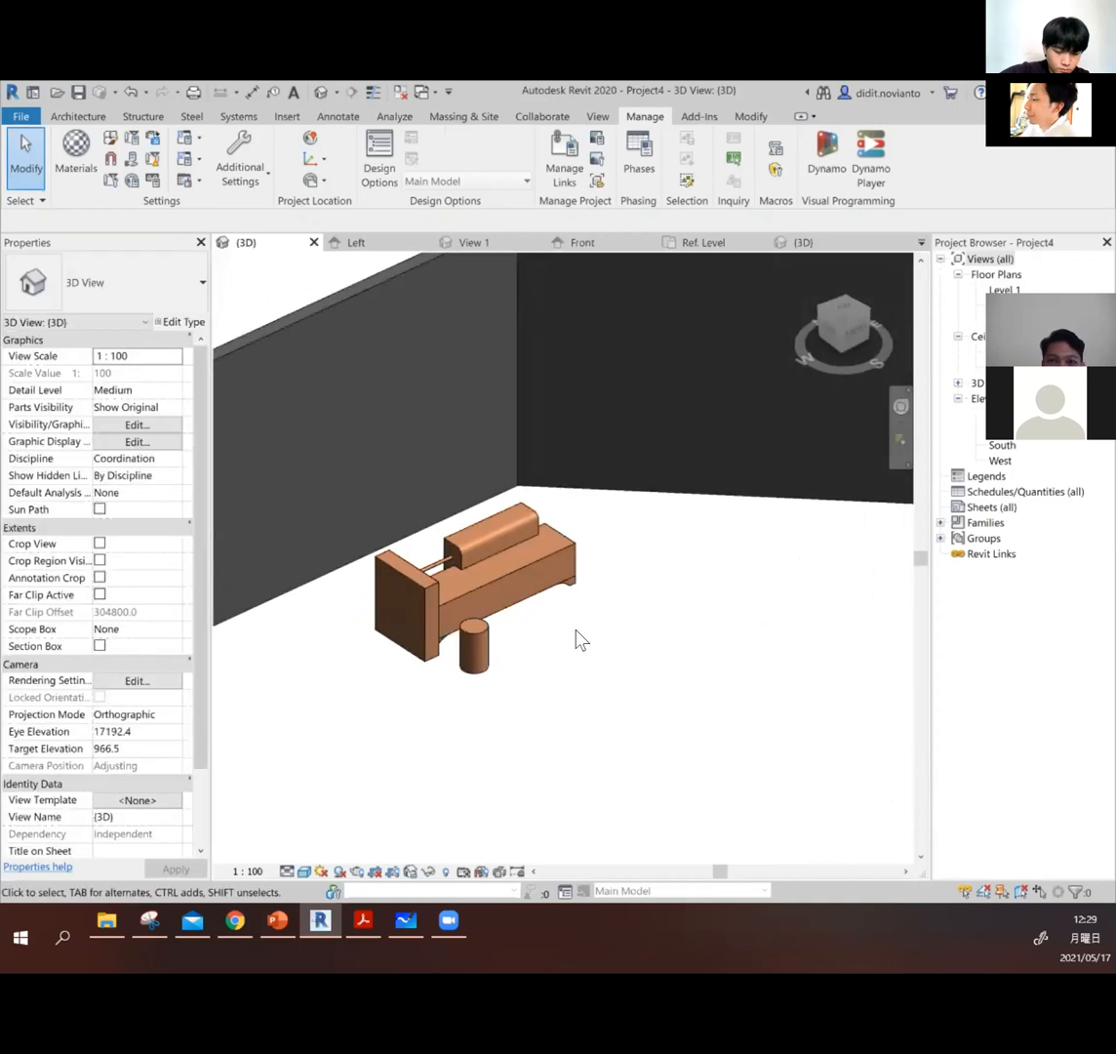
scroll(455, 664, "up", 3)
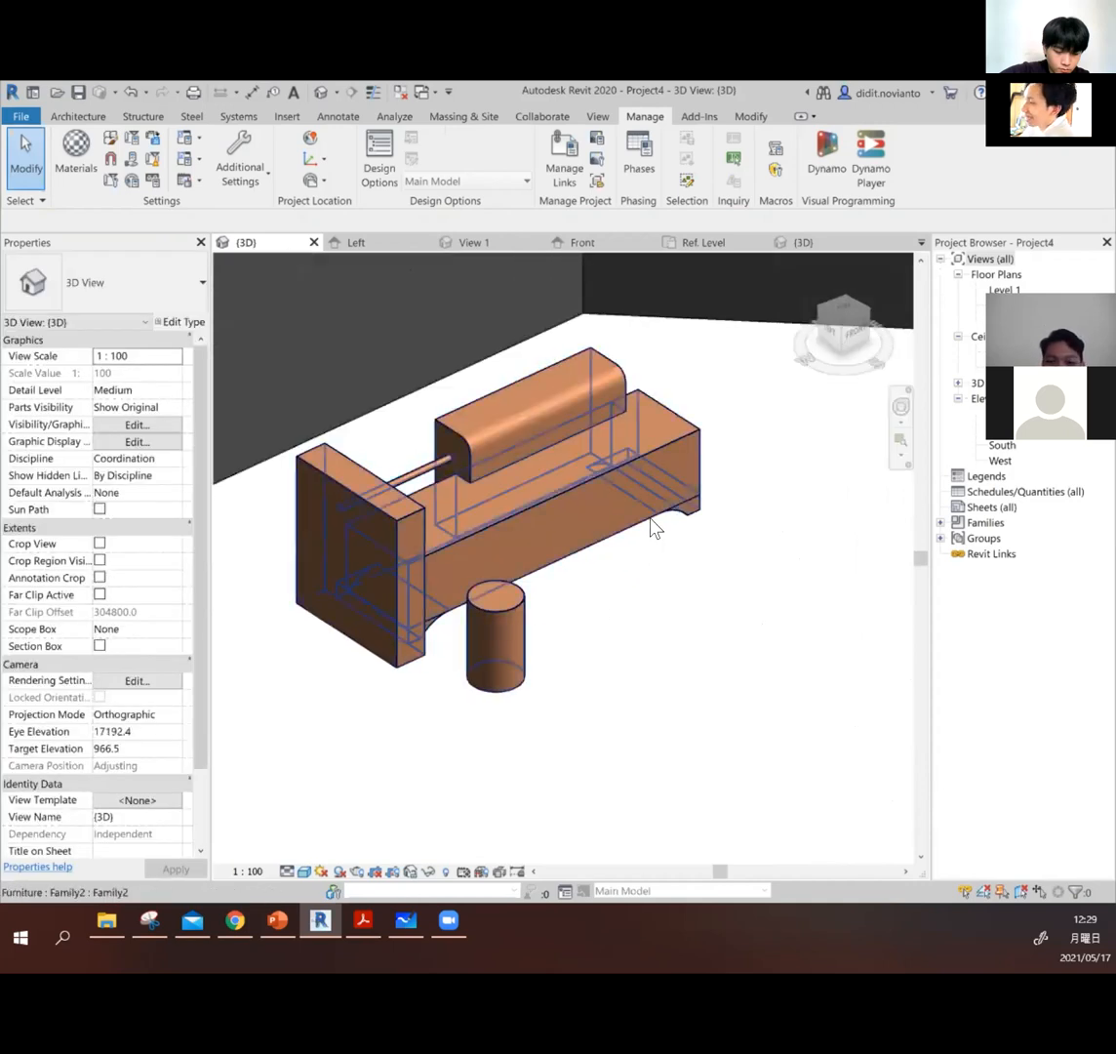
left_click(689, 501)
key("Escape")
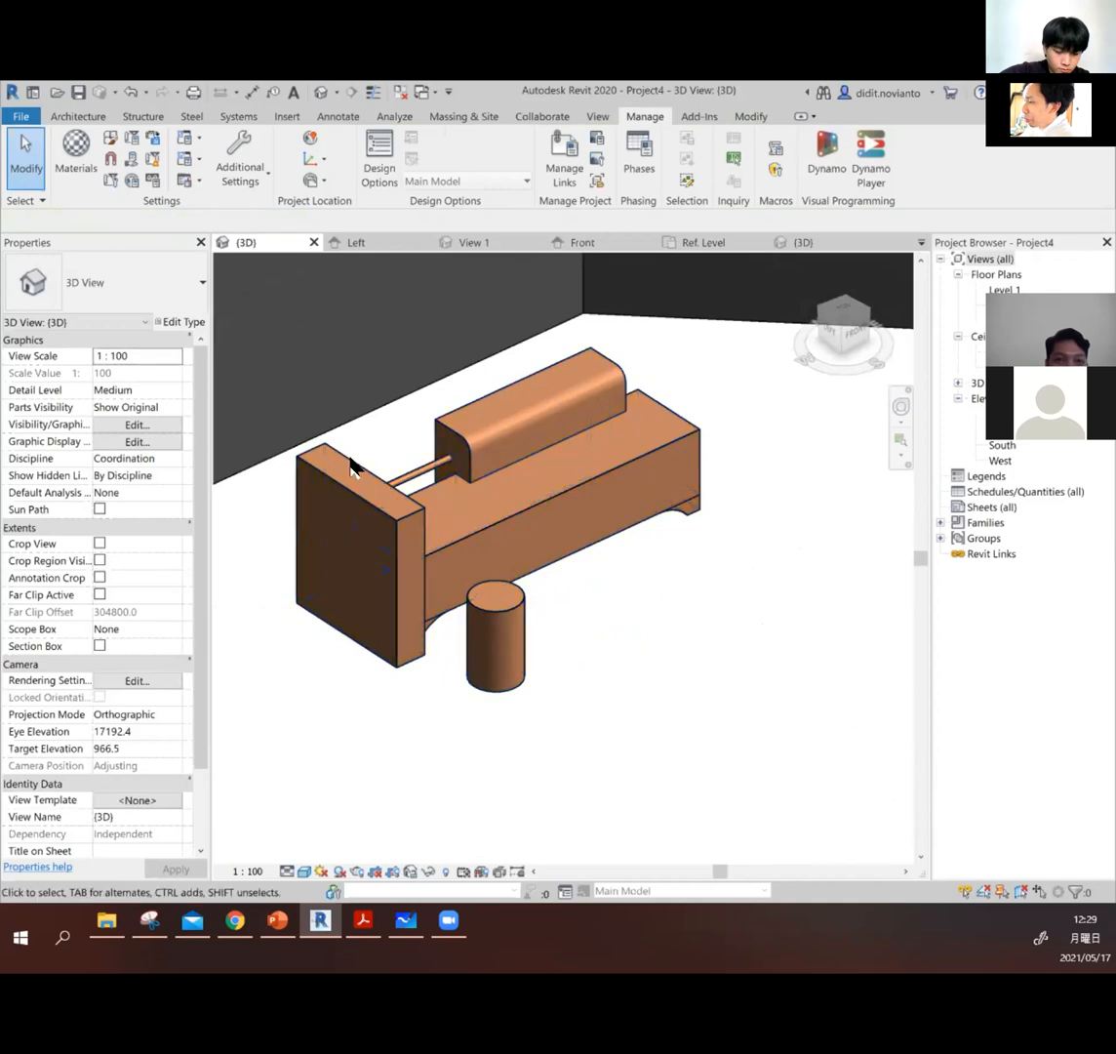
left_click(376, 439)
left_click(708, 410)
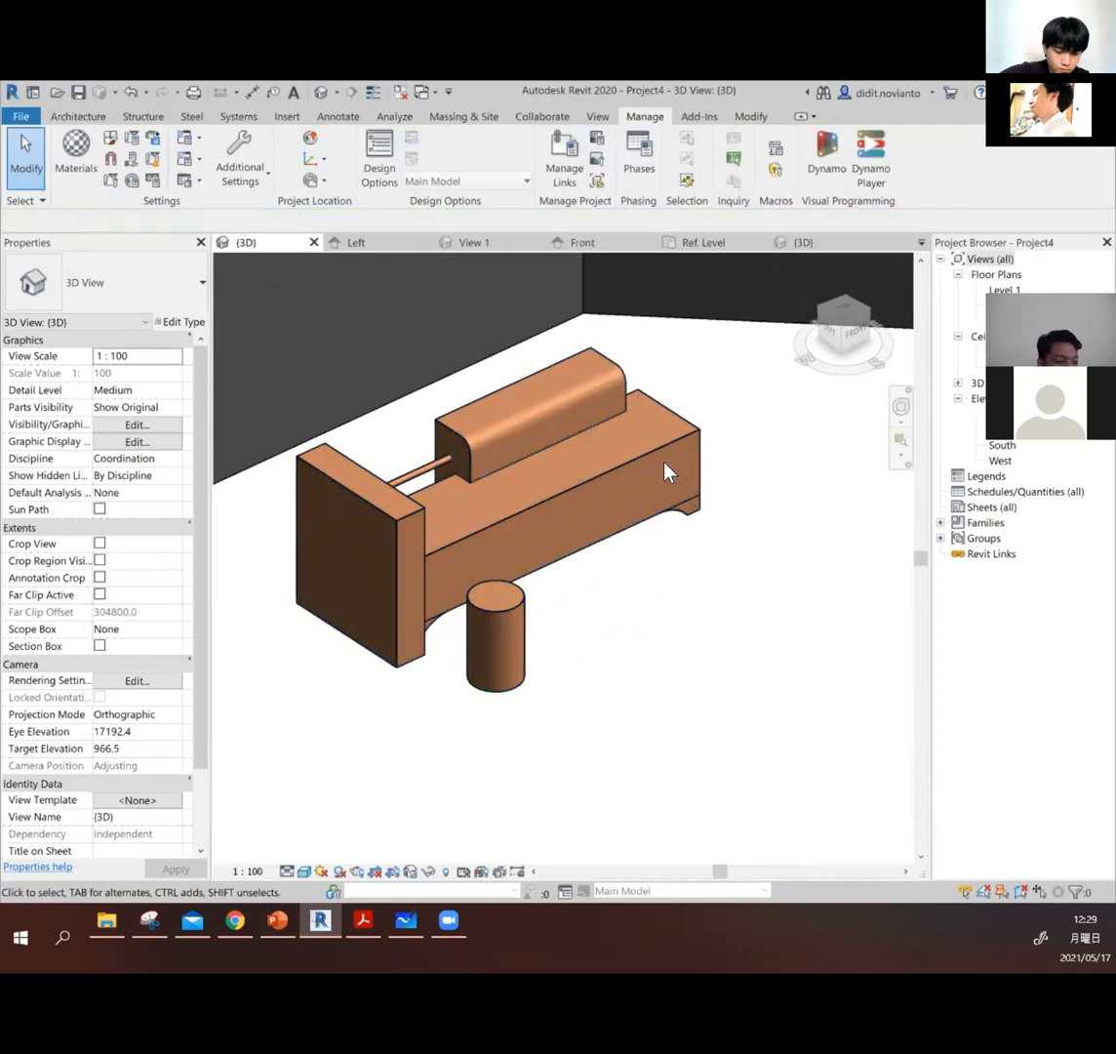
middle_click_drag(689, 543, 739, 405, "shift")
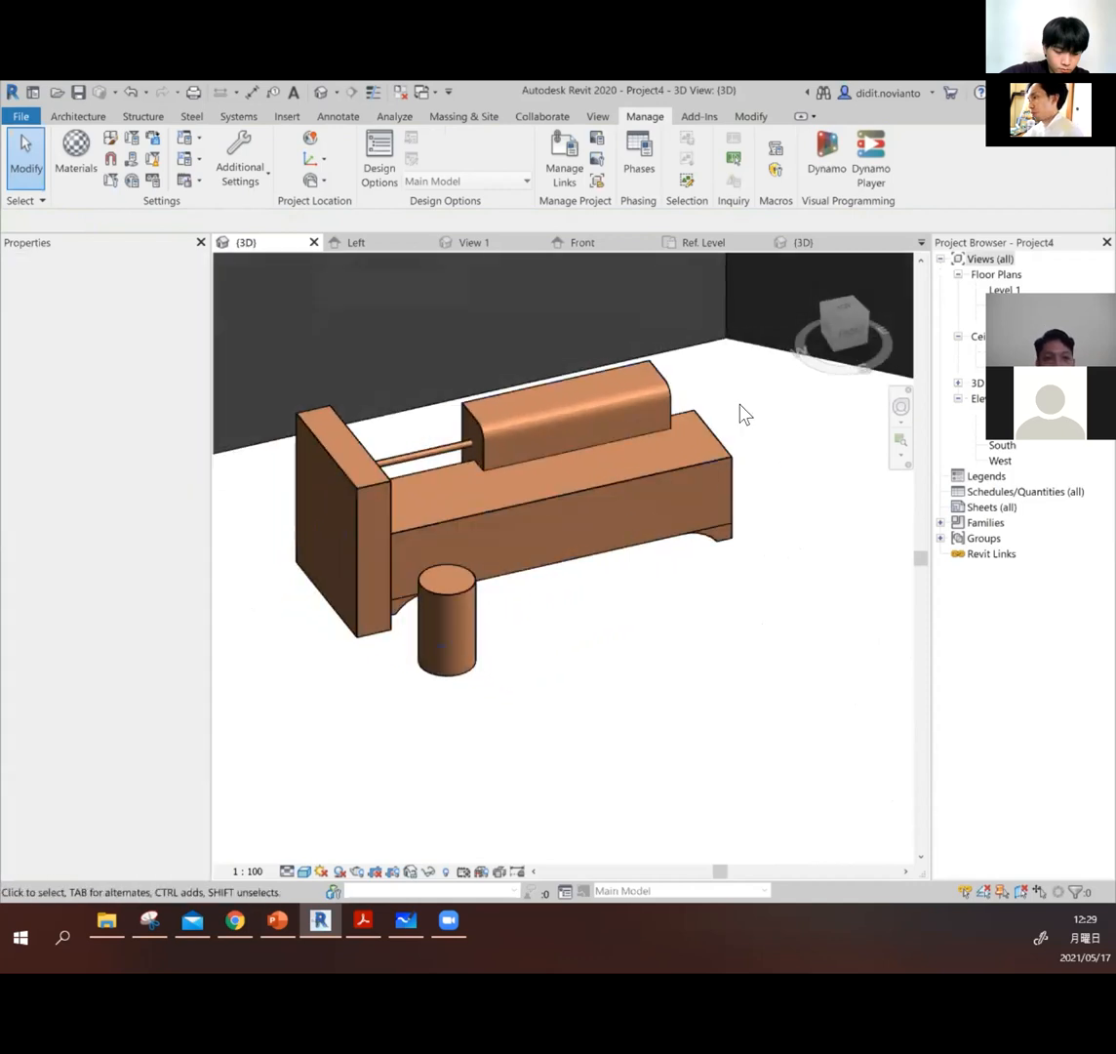
middle_click_drag(705, 509, 680, 532, "shift")
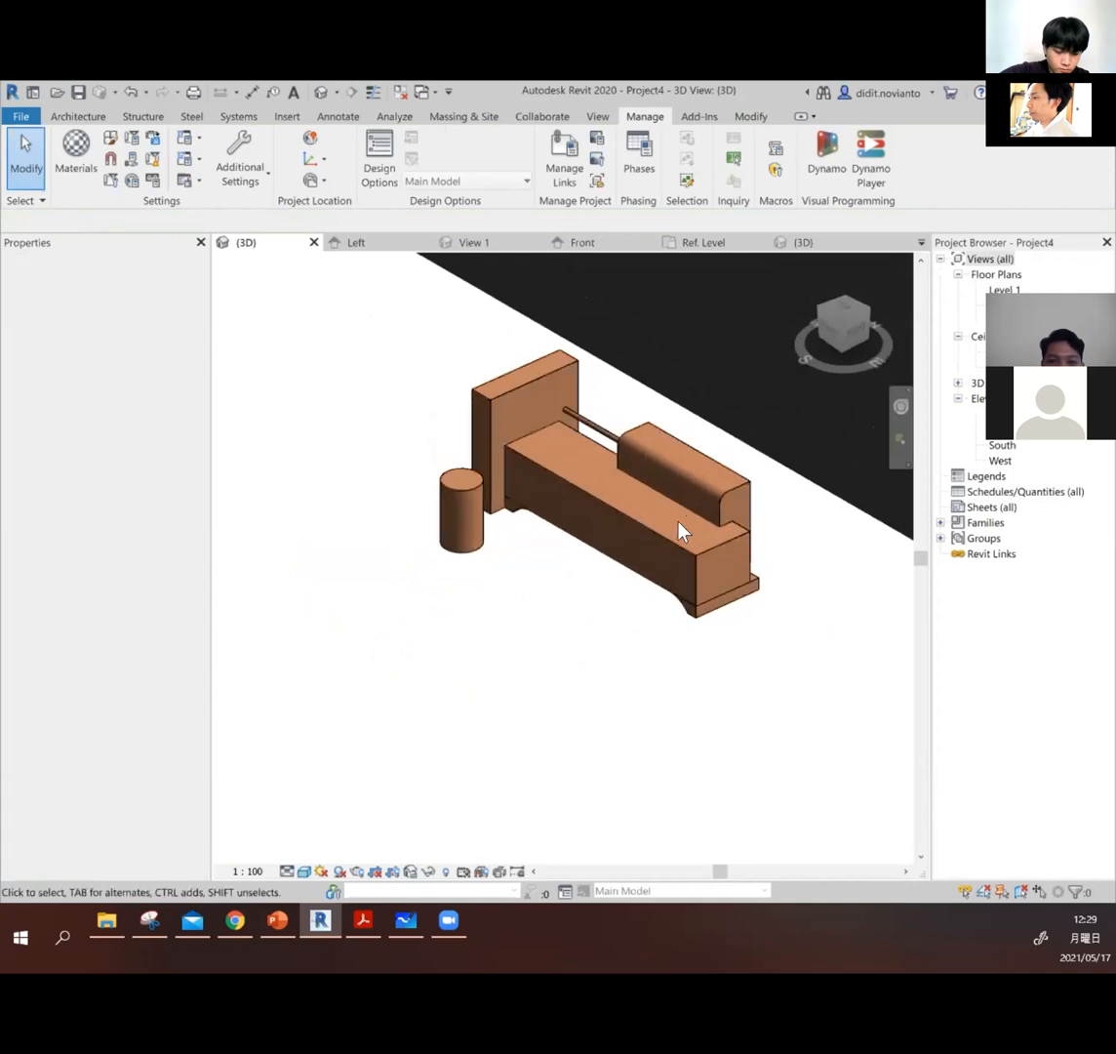
left_click(743, 495)
left_click(764, 503)
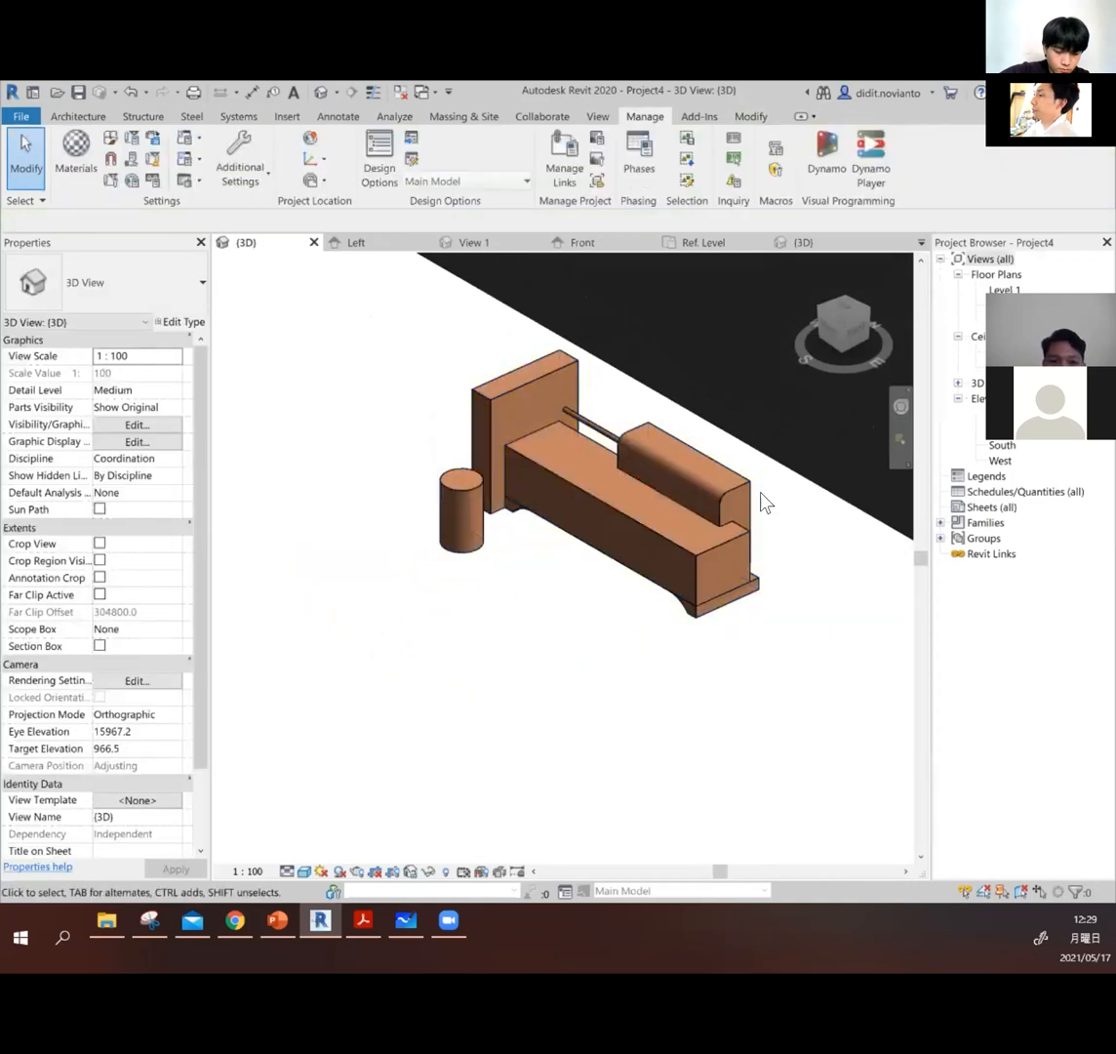
scroll(677, 457, "up", 2)
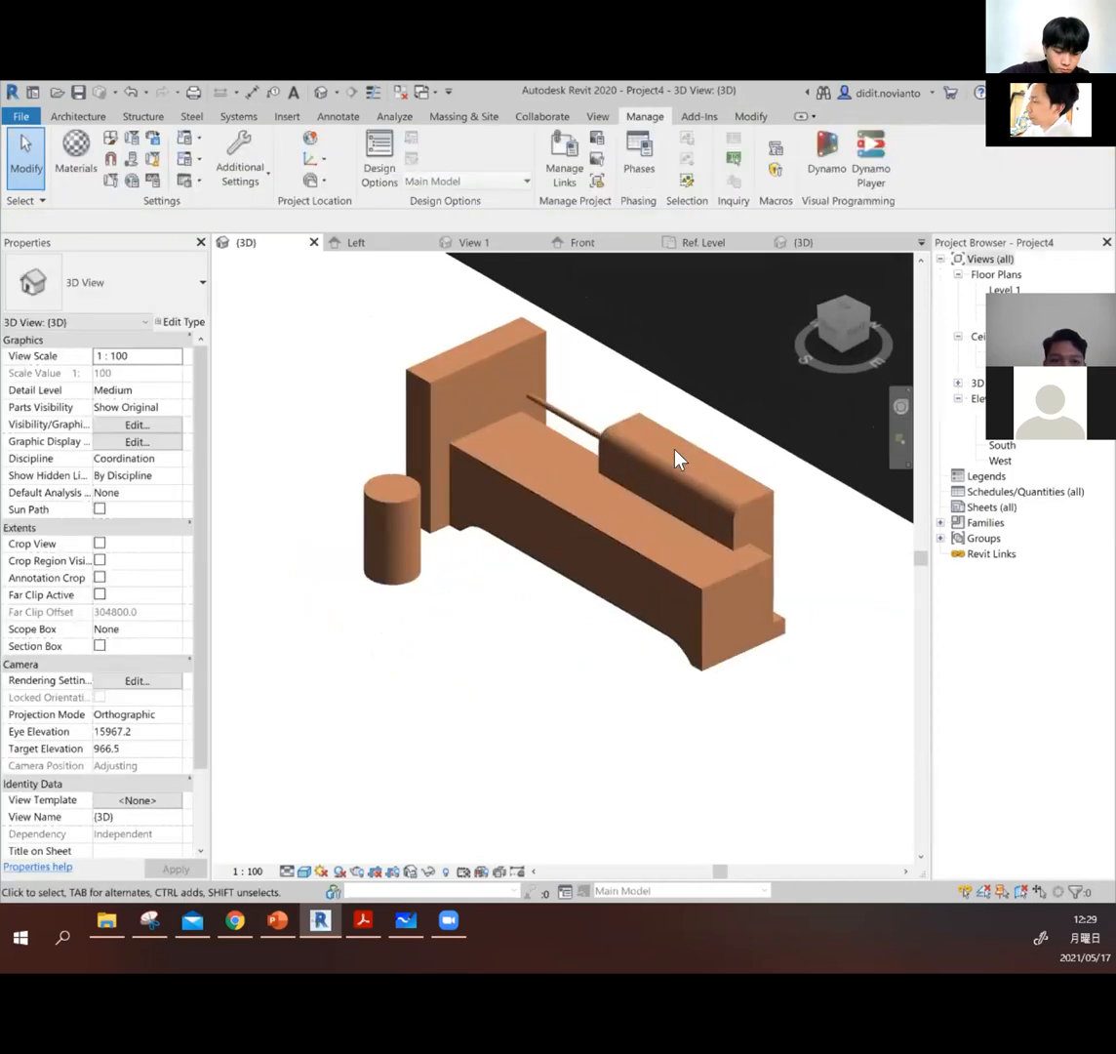
Step: Open the placed sofa's Family2 for editing in its Ref. Level plan view
left_click(547, 410)
left_click(591, 378)
left_click(588, 420)
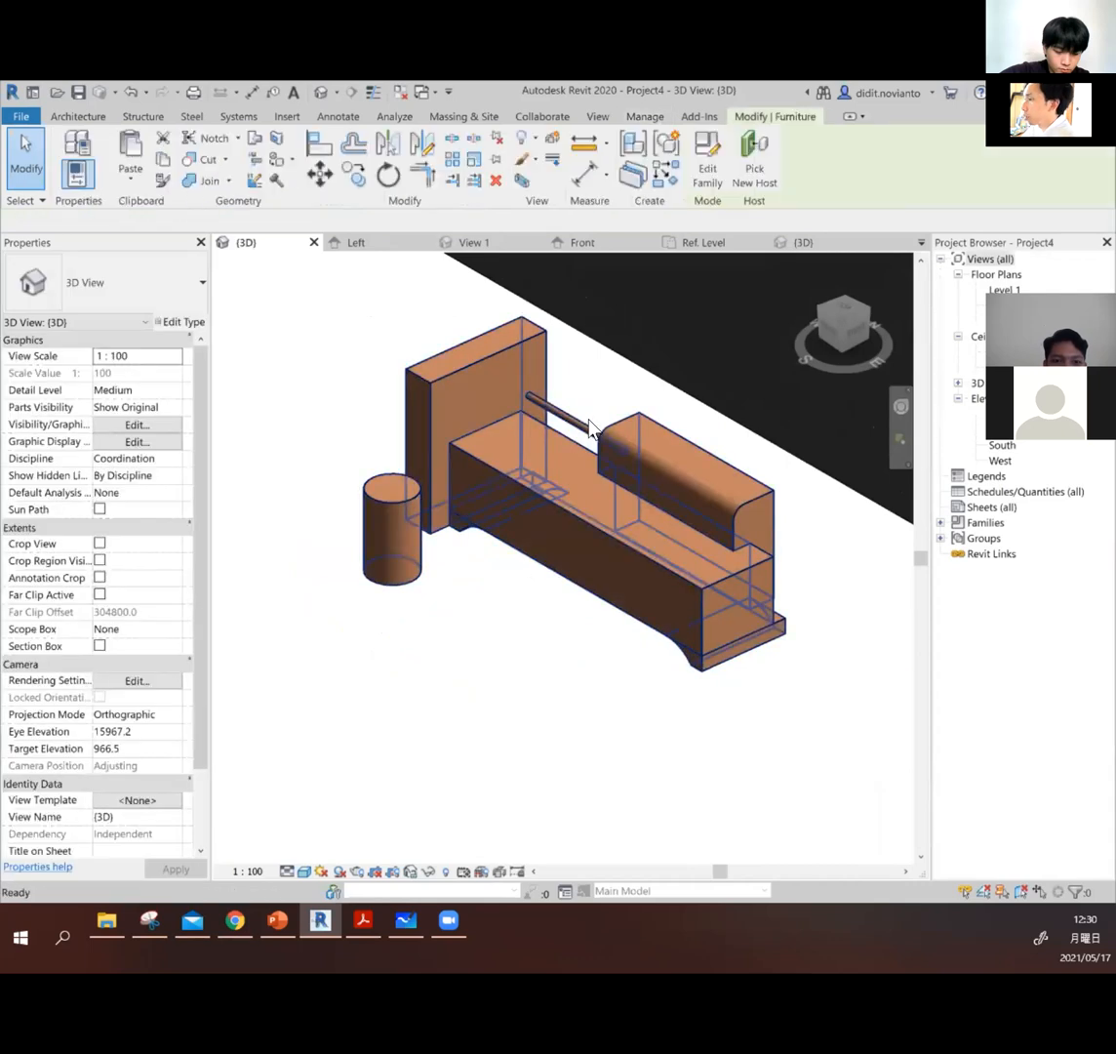
double_click(588, 421)
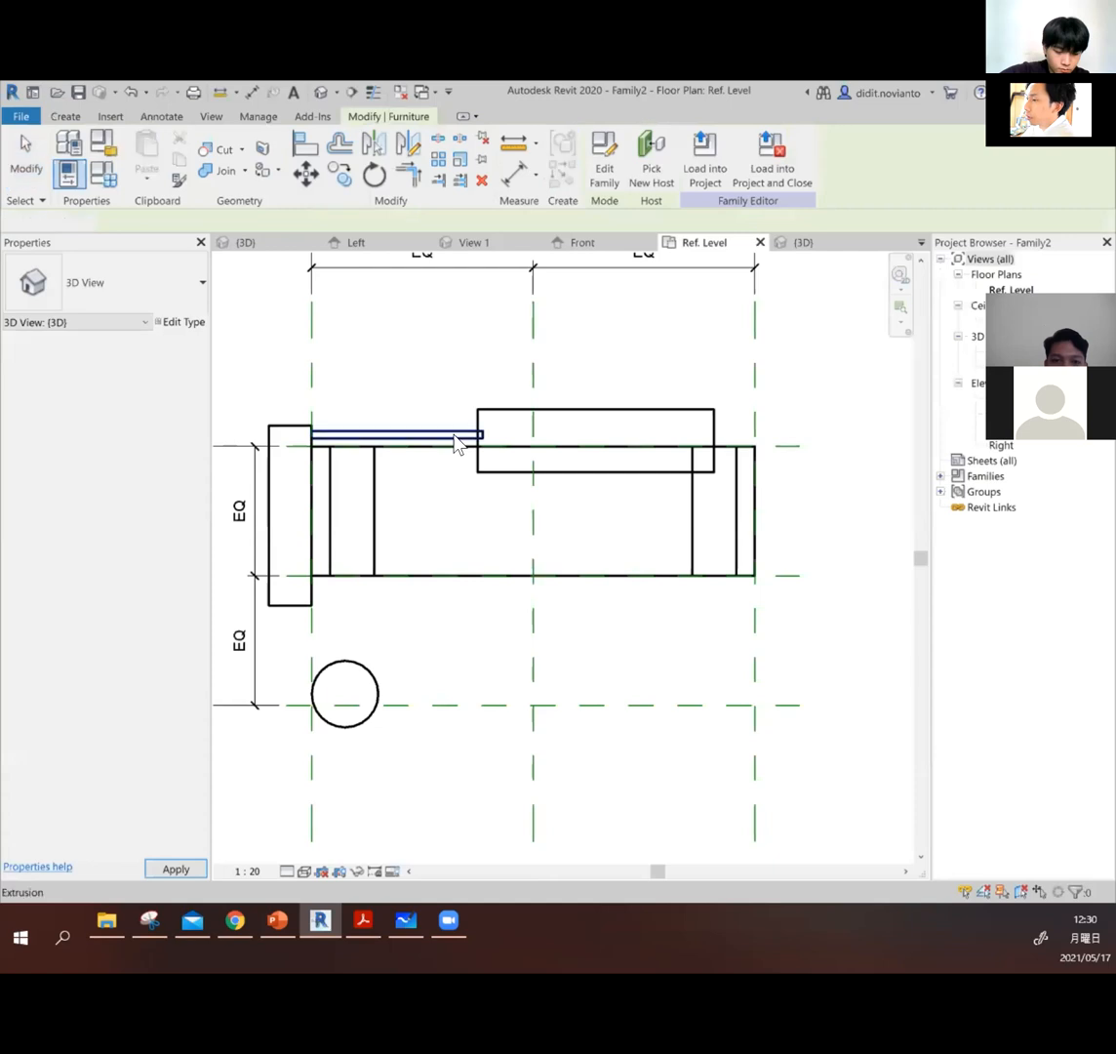
Step: Associate the thin rod extrusion's Material with a new instance family parameter named frame, grouped under Materials and Finishes
left_click(442, 445)
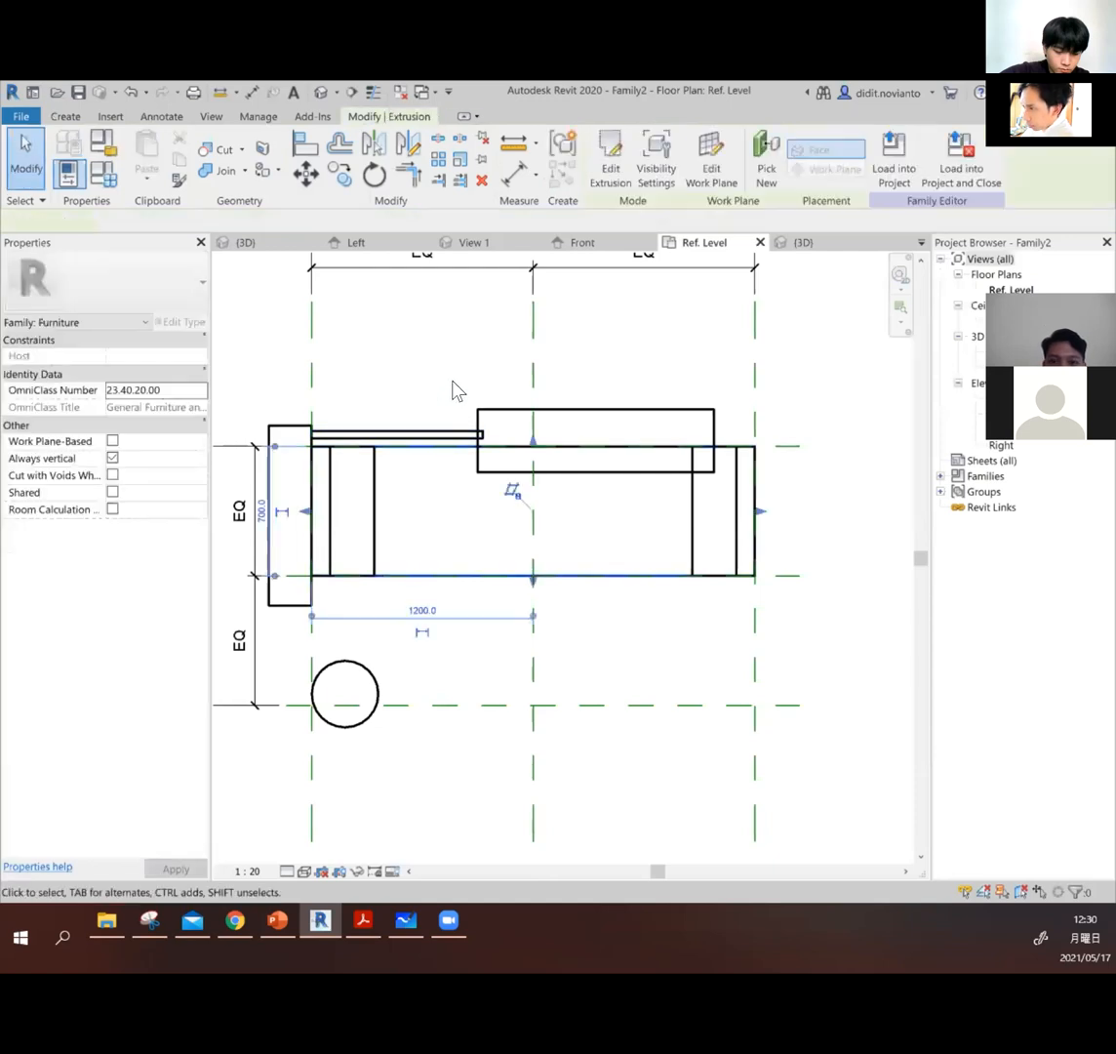
left_click(437, 436)
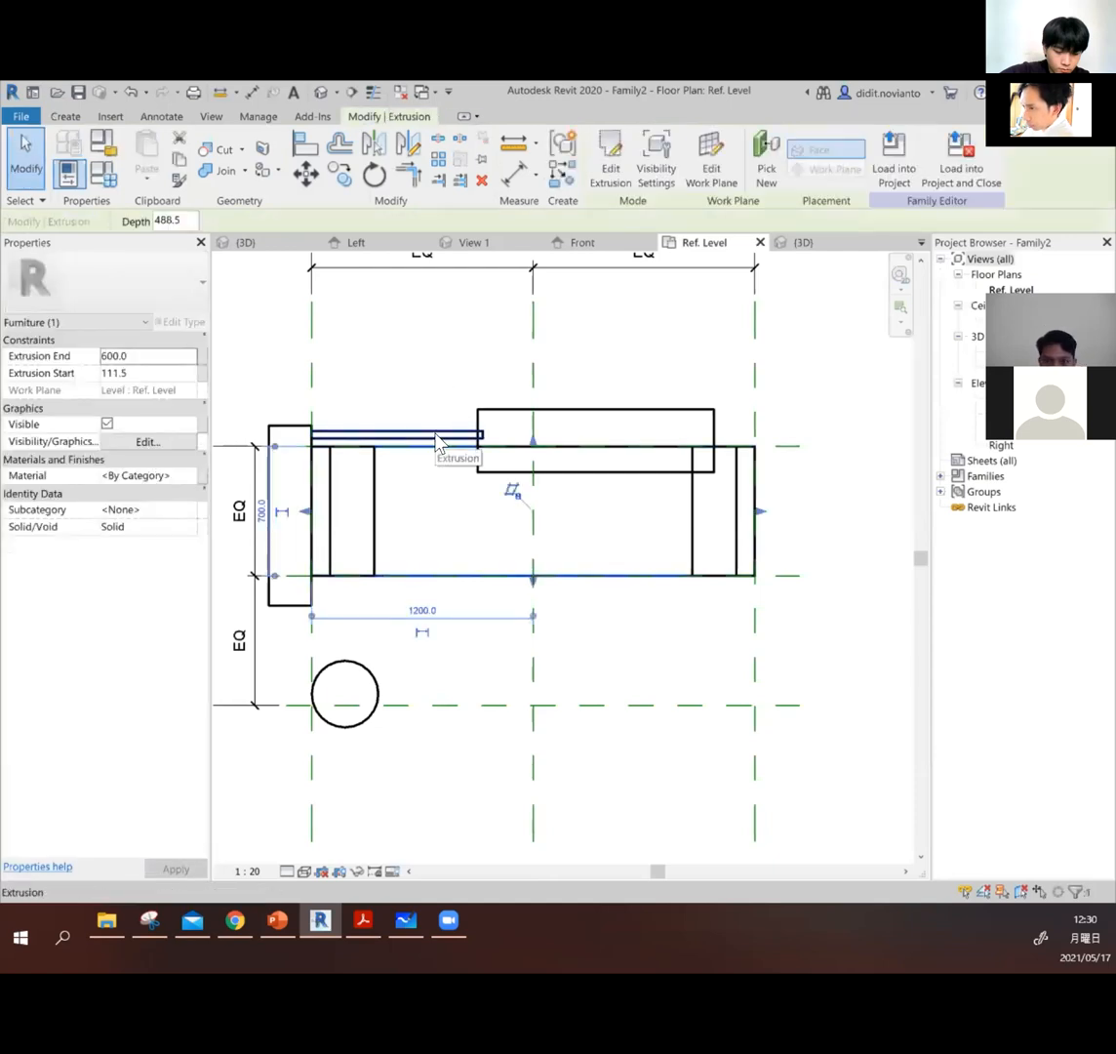
left_click(436, 438)
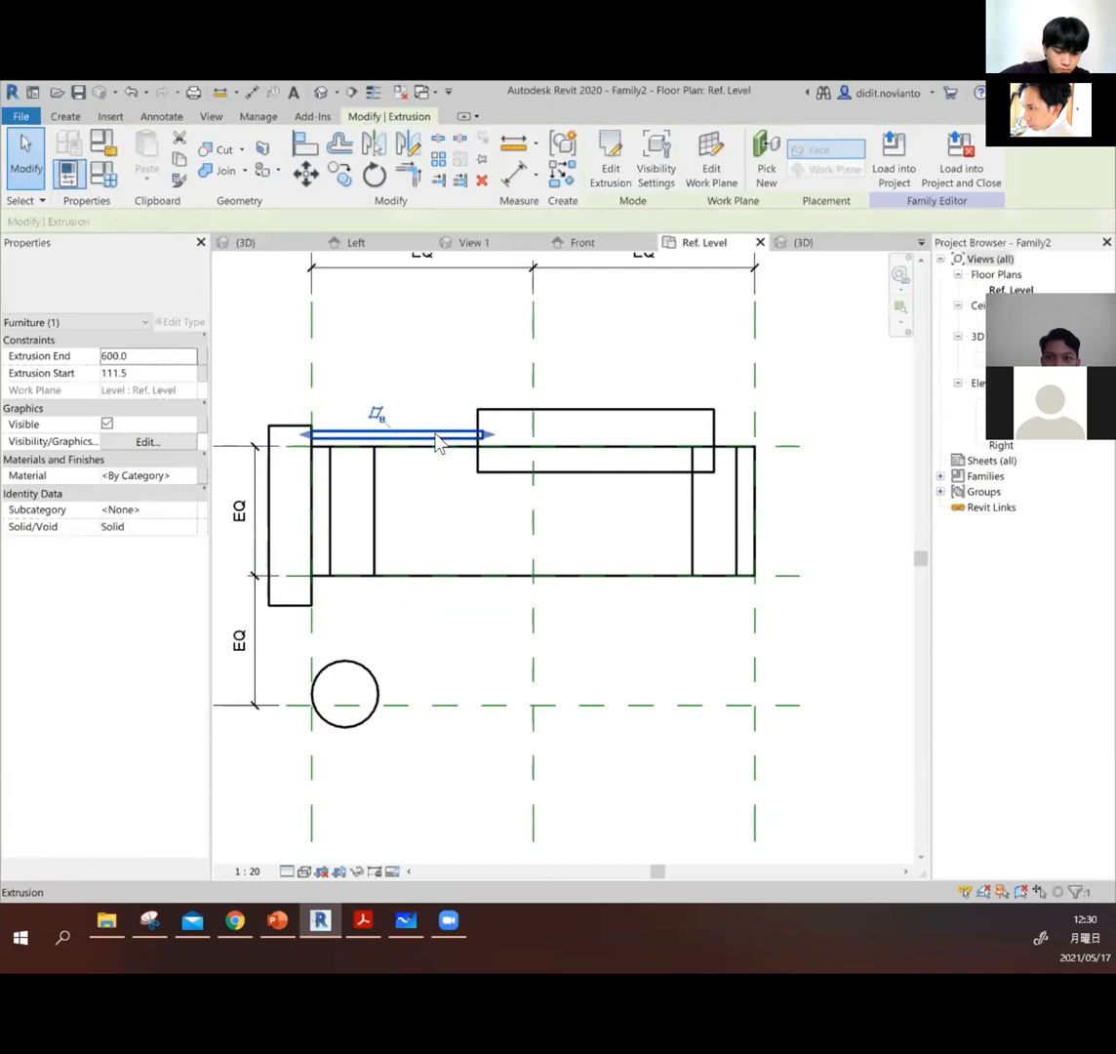
left_click(202, 480)
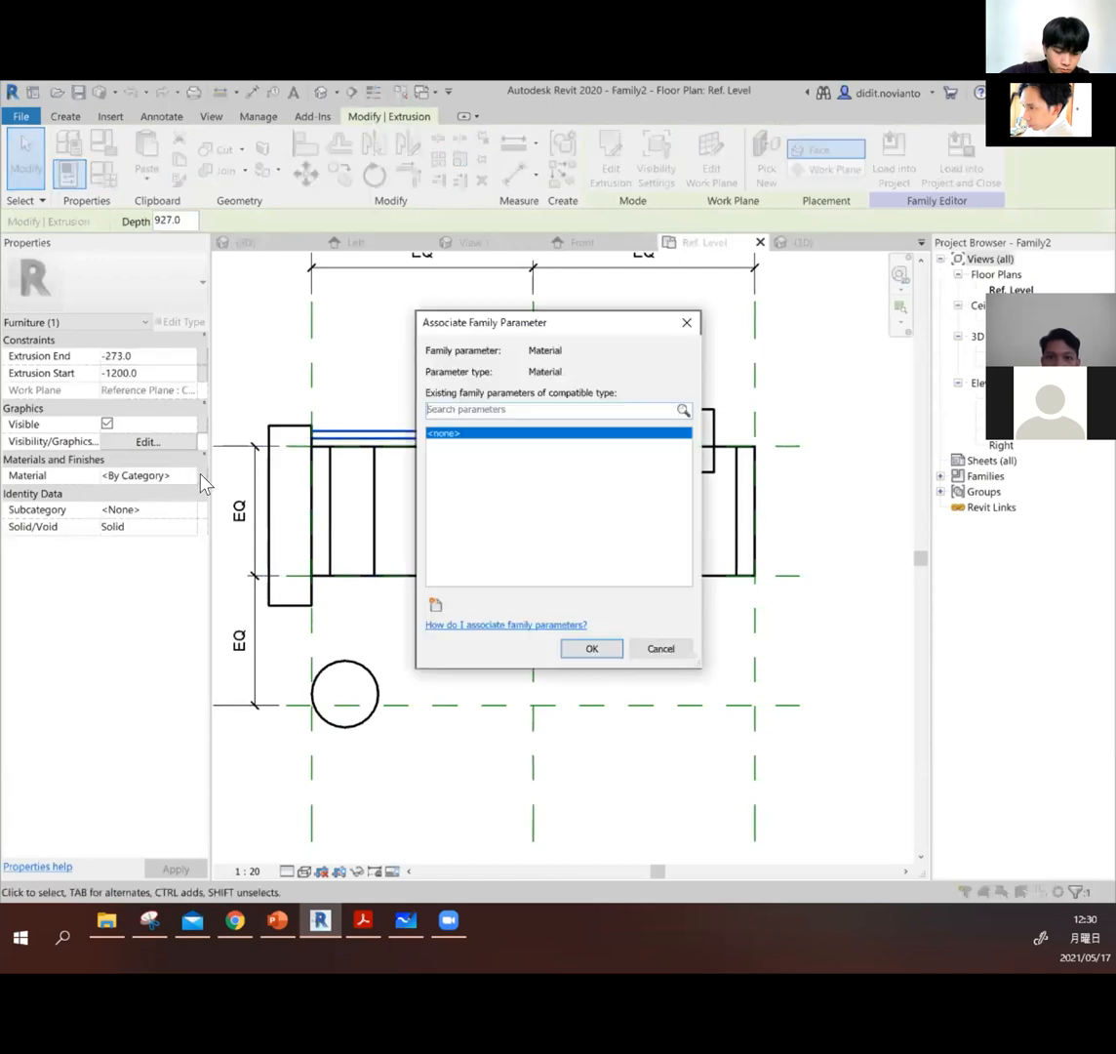
left_click_drag(617, 332, 604, 326)
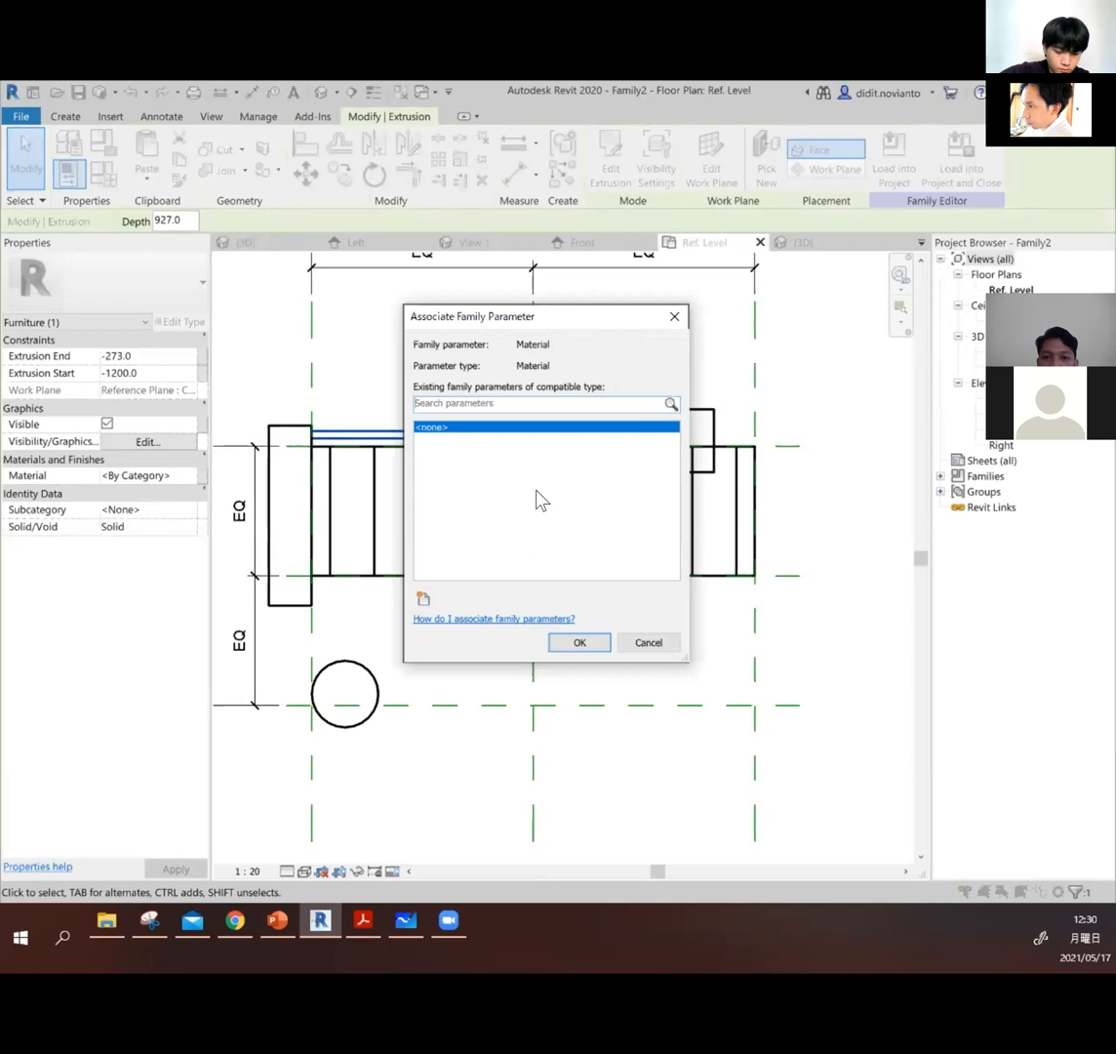
left_click(424, 601)
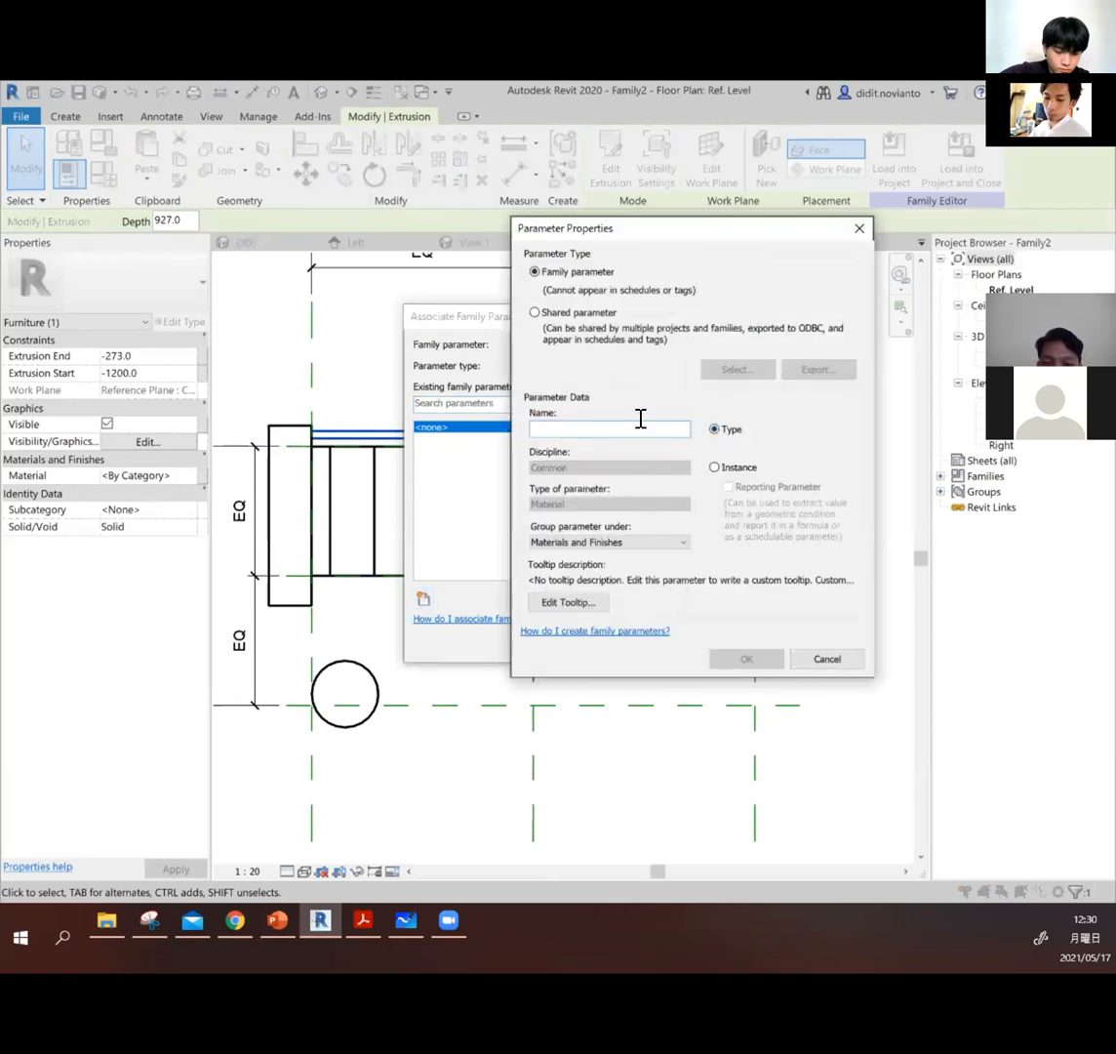
type("frame")
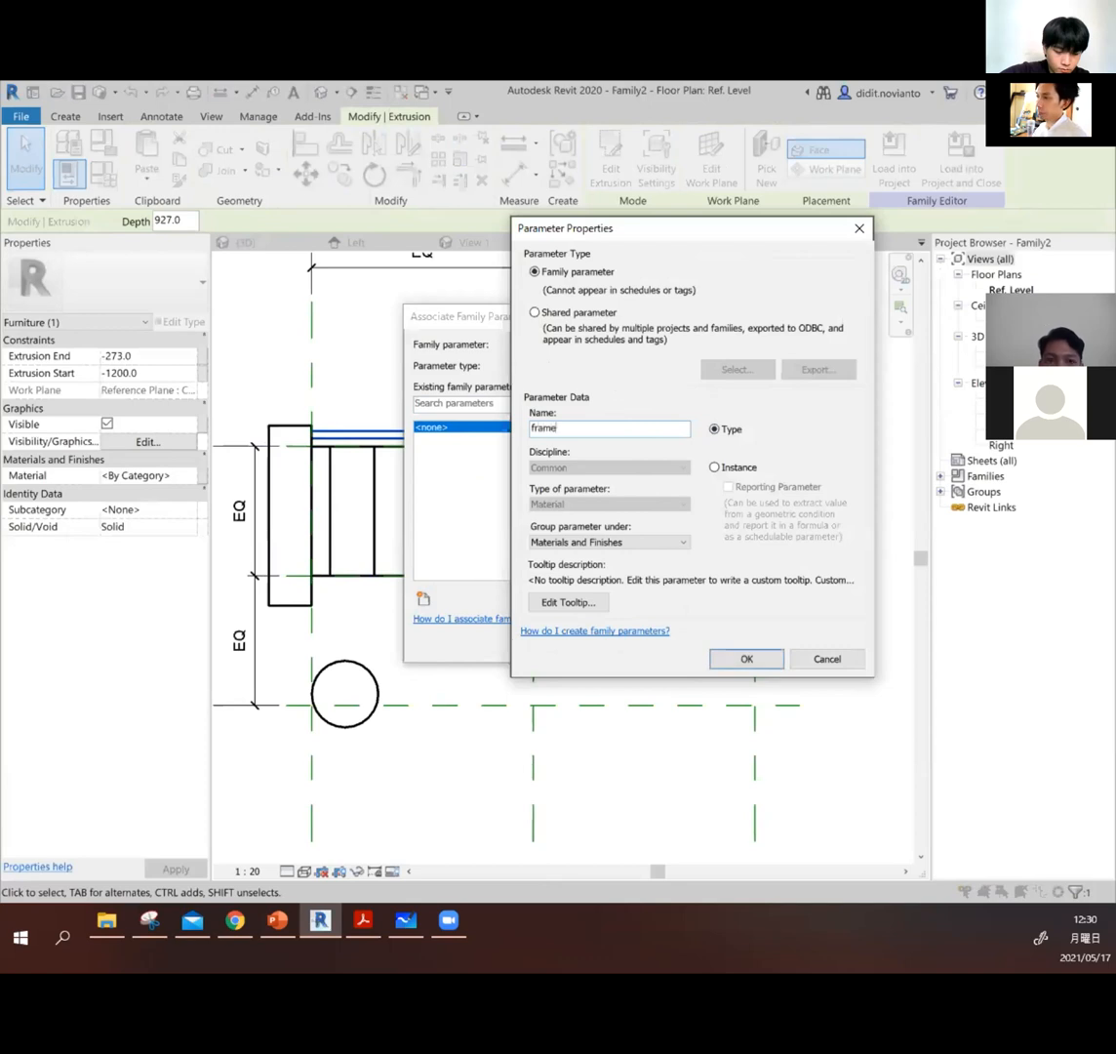
left_click(739, 470)
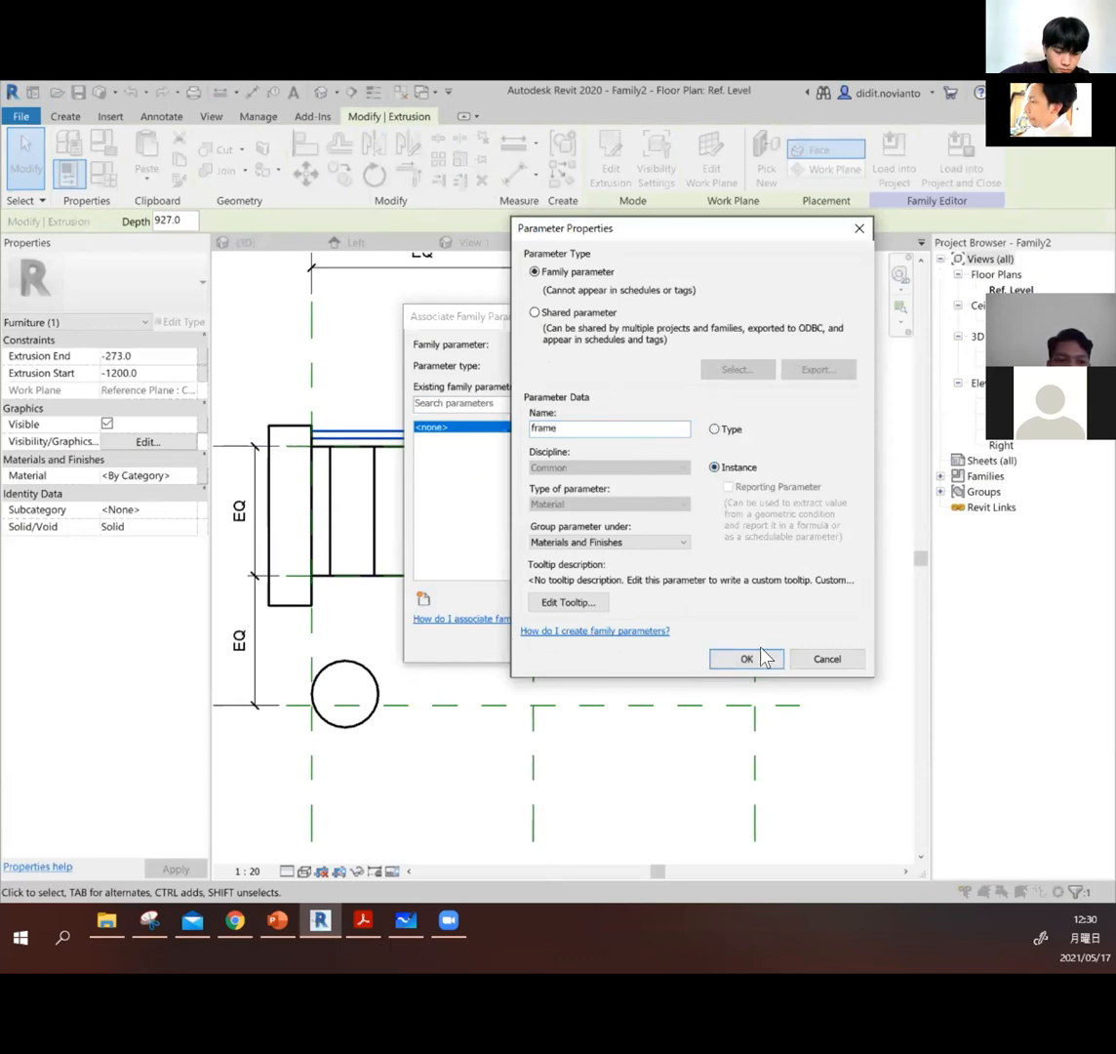
left_click(763, 660)
left_click(593, 646)
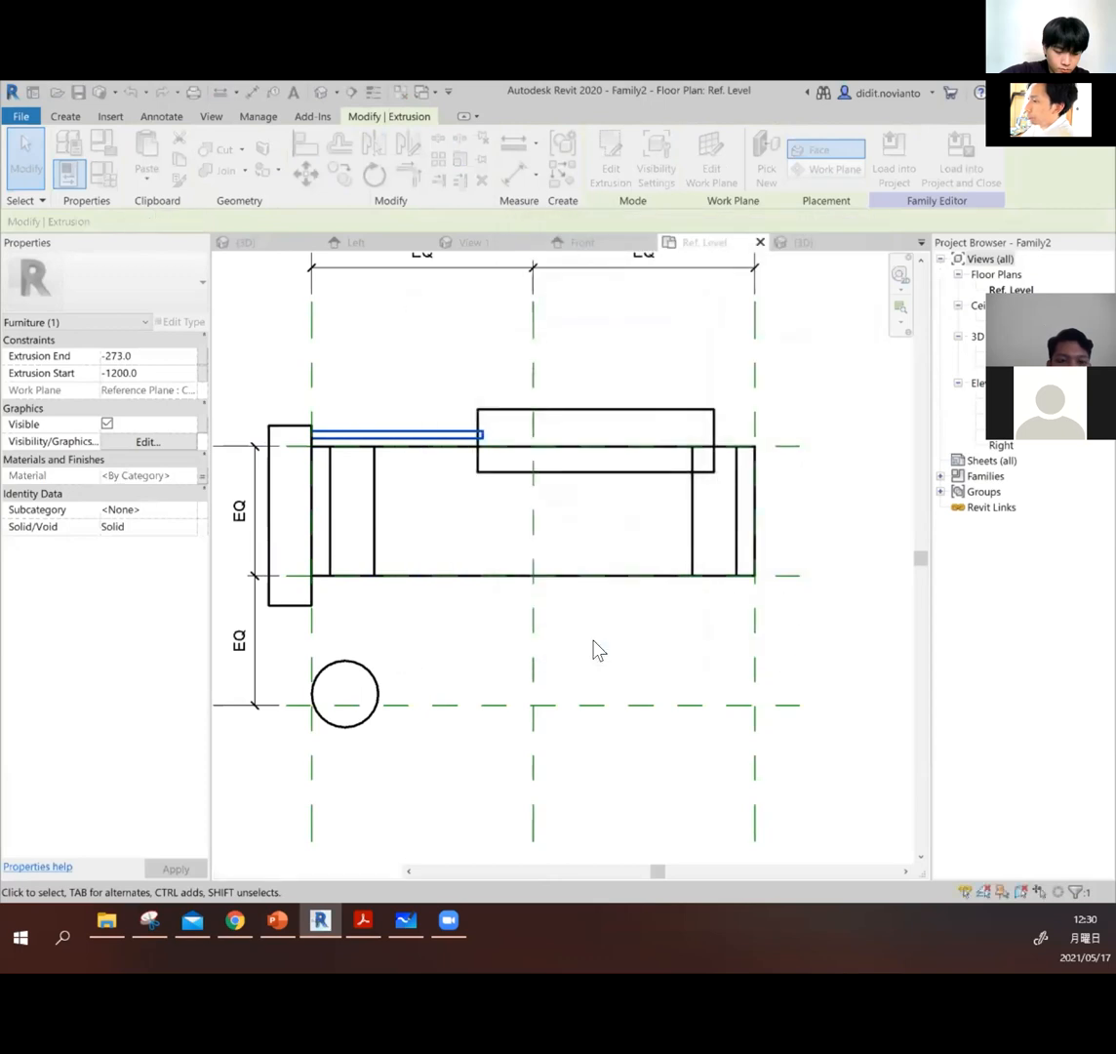
Step: Check the thin rod's material parameter link and select the block extrusion at the sofa's end
left_click(440, 348)
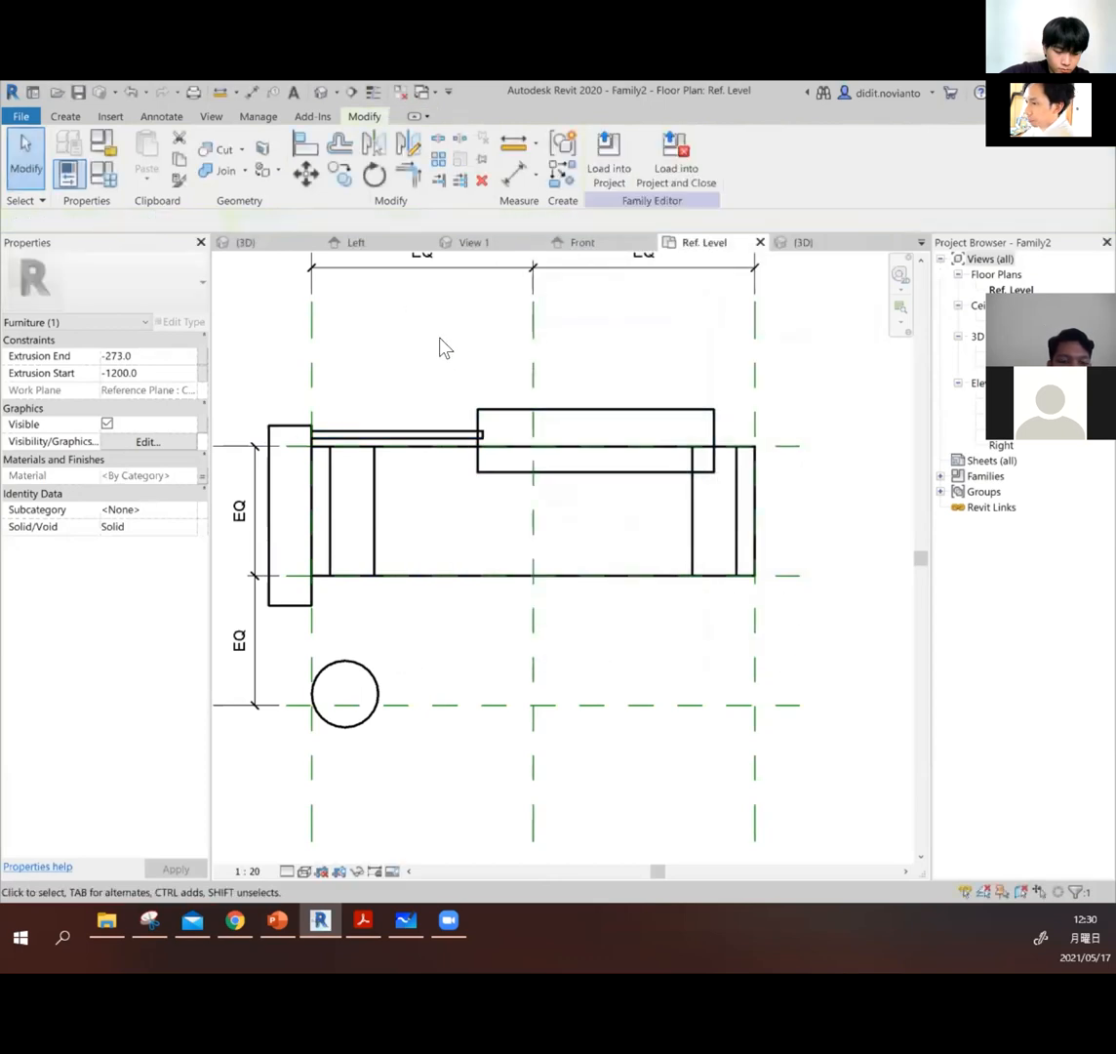
left_click(440, 437)
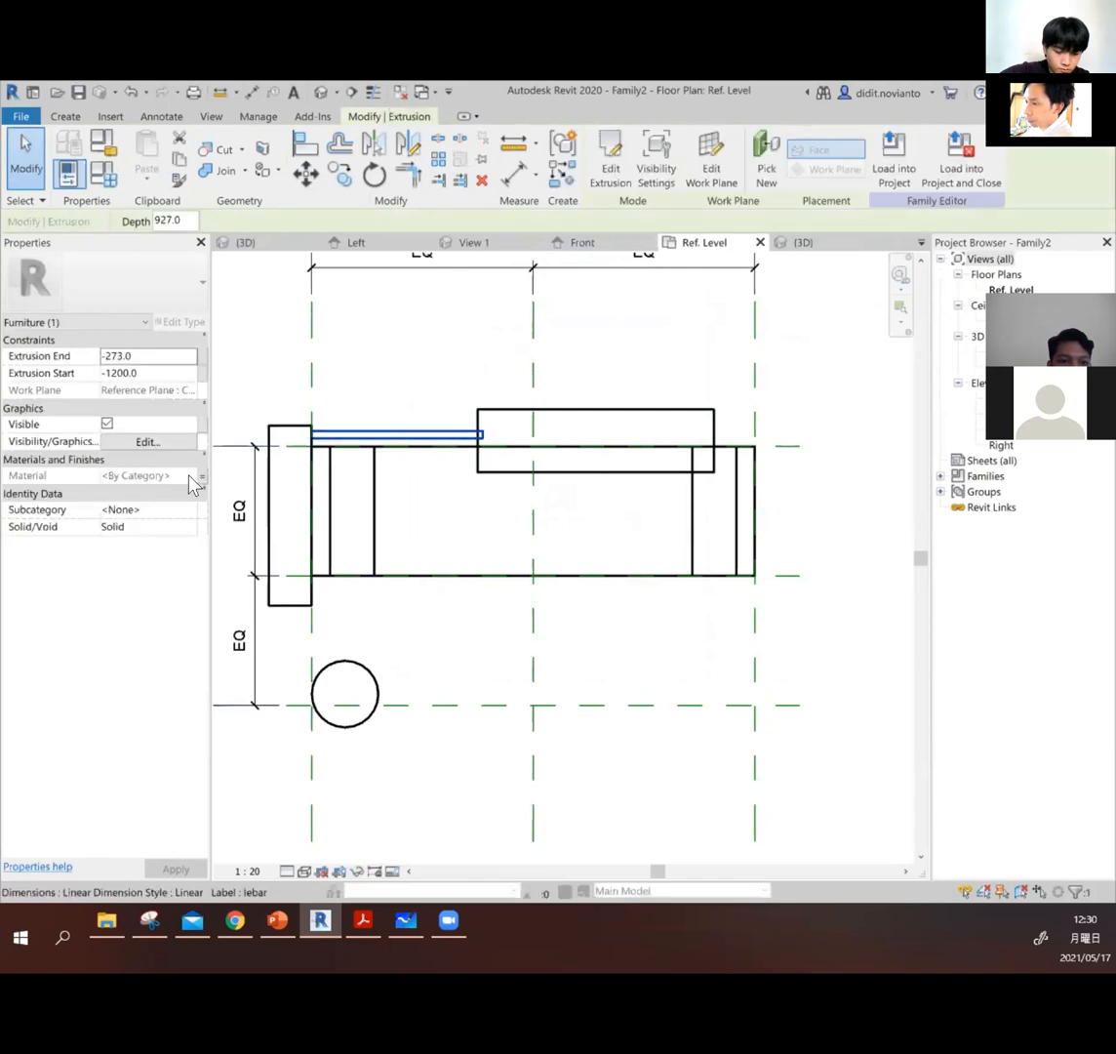
left_click(508, 406)
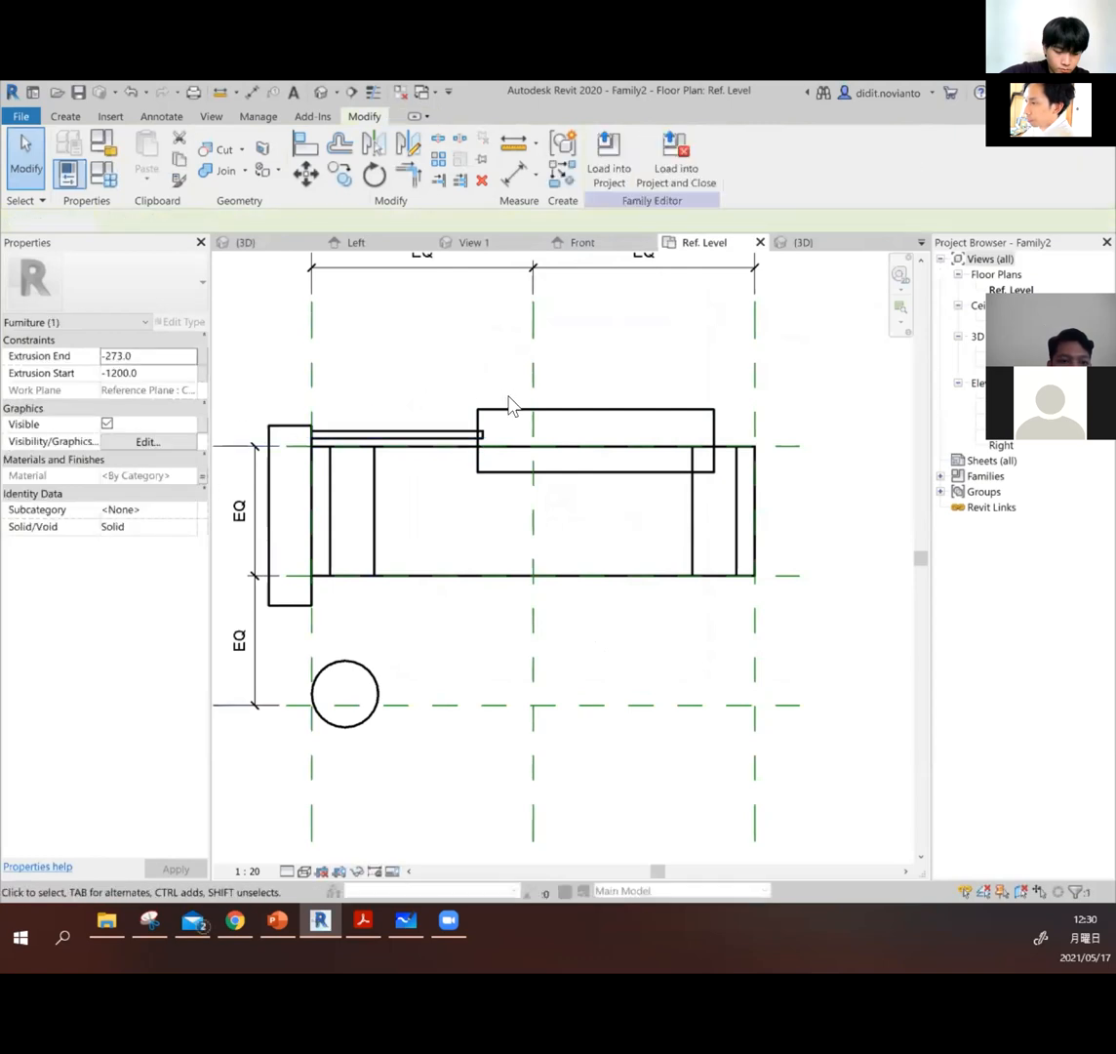
left_click(508, 400)
left_click(409, 399)
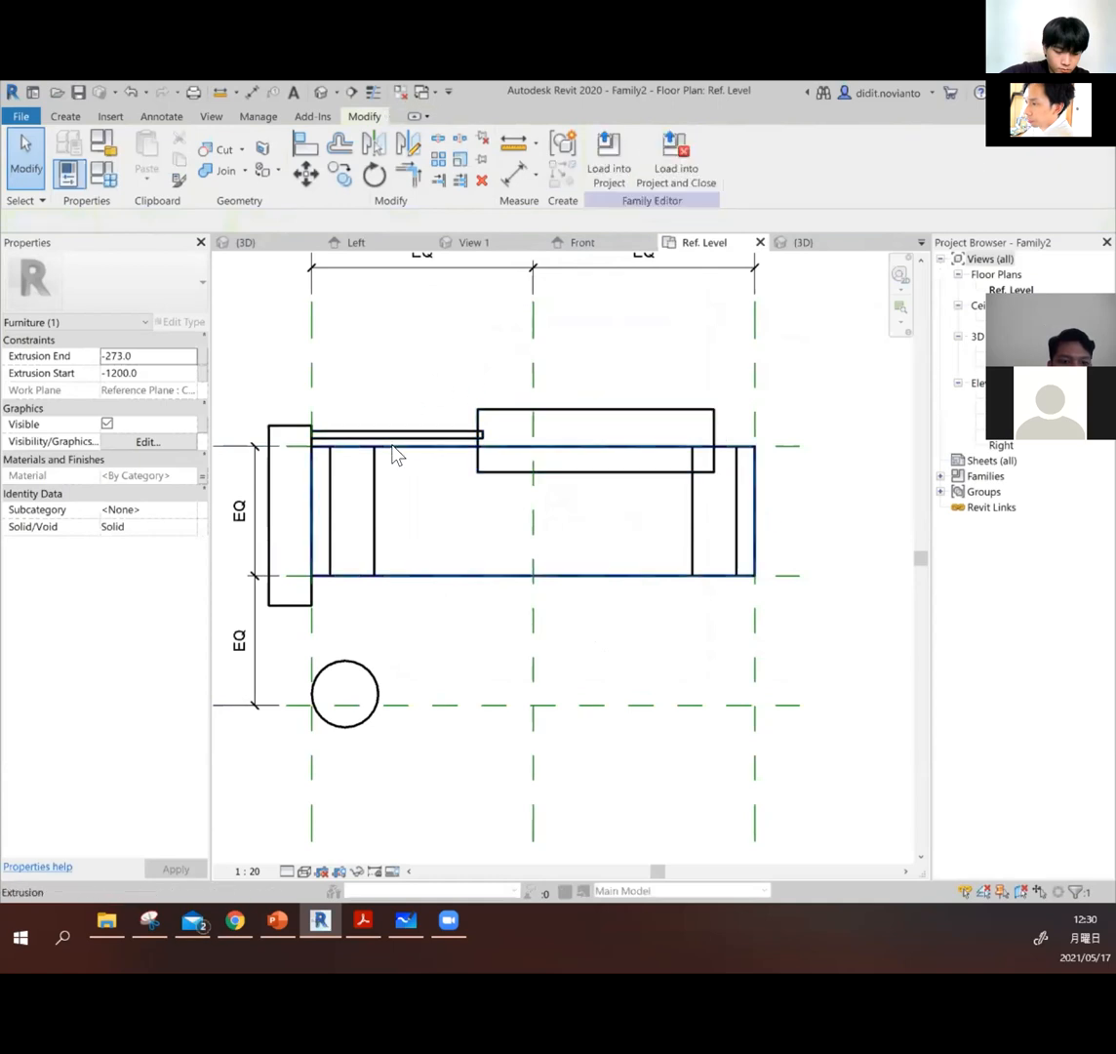
left_click(304, 473)
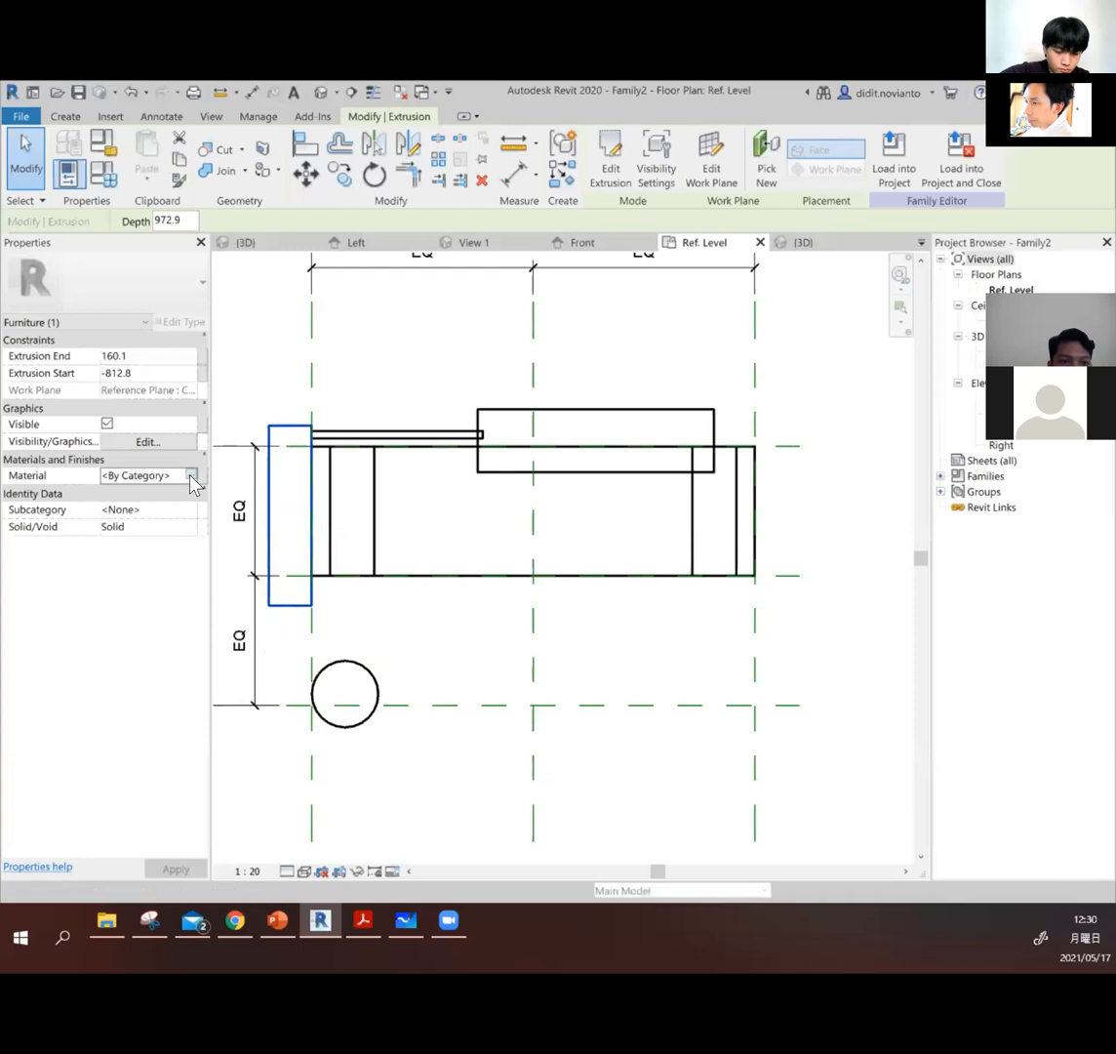
left_click(199, 483)
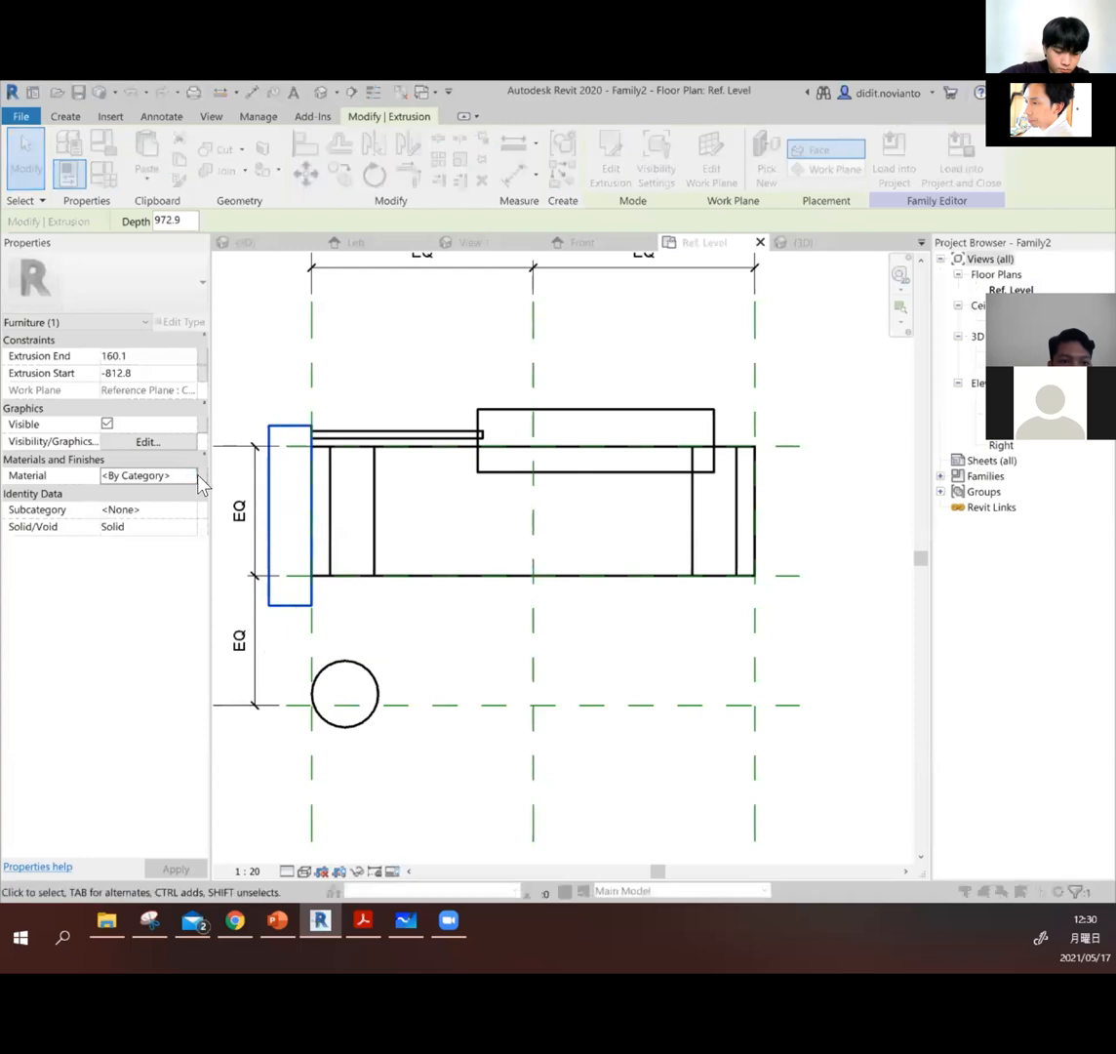
left_click(199, 478)
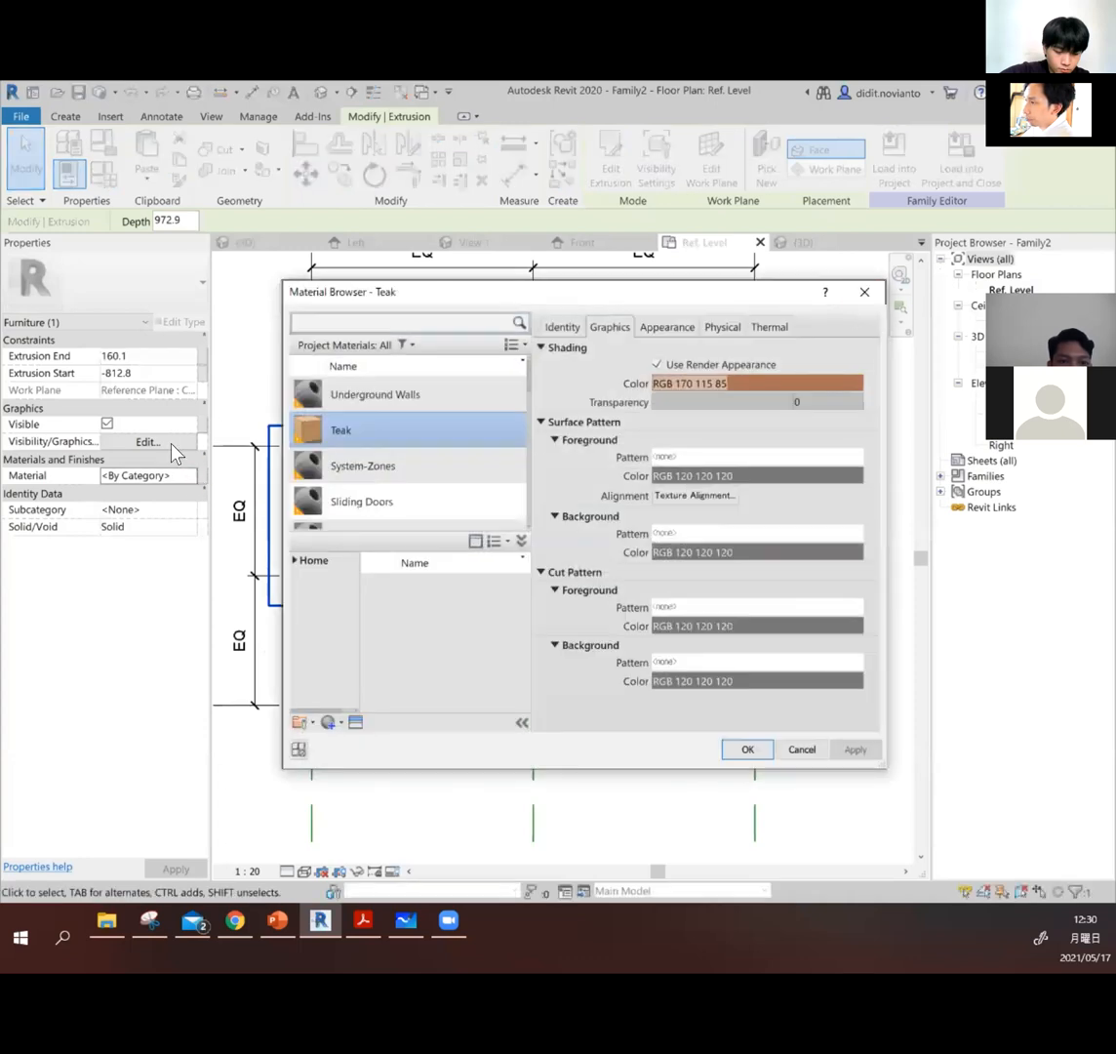
key("Escape")
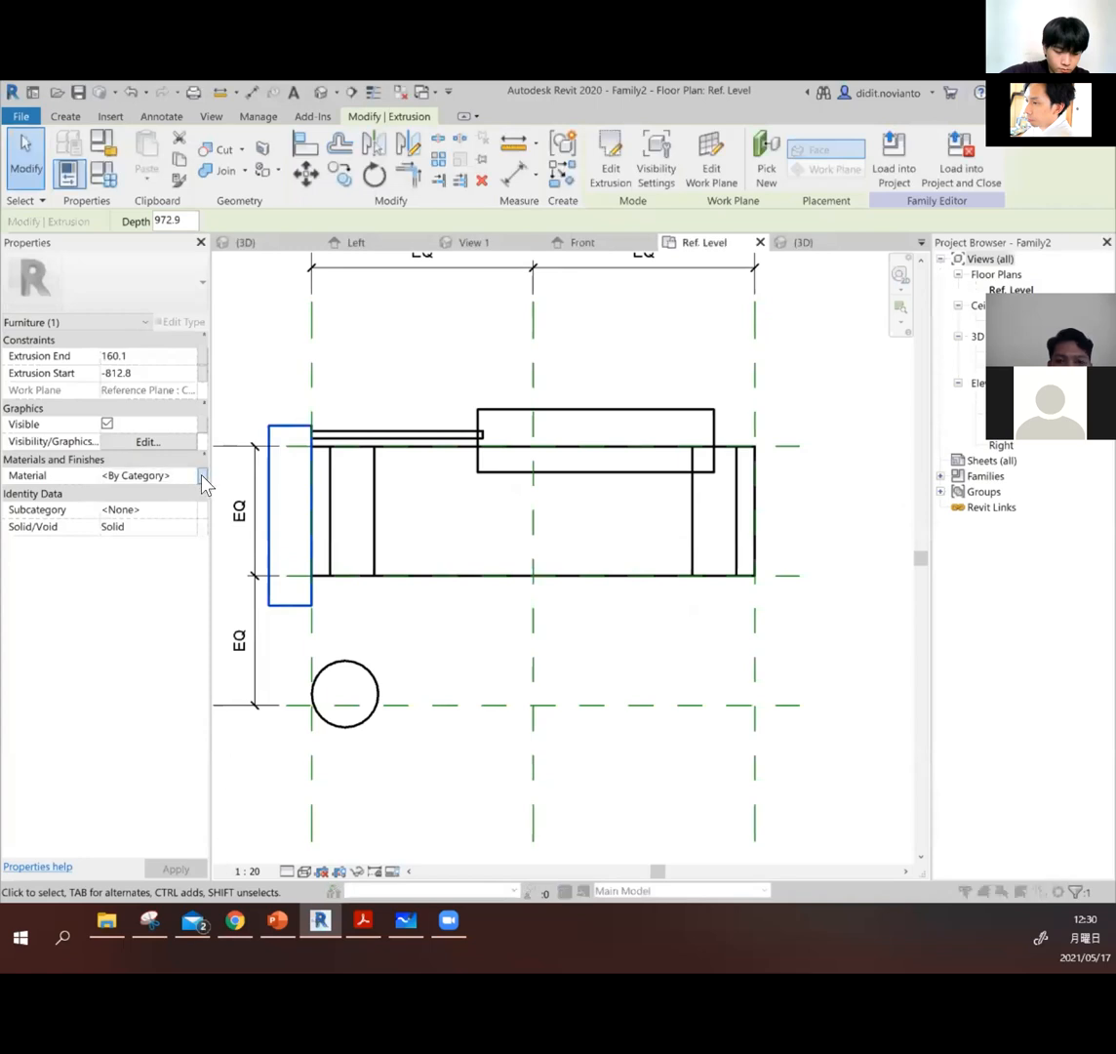
Step: Associate the end block extrusion's Material with a new instance family parameter named sandaran, grouped under Materials and Finishes
left_click(202, 477)
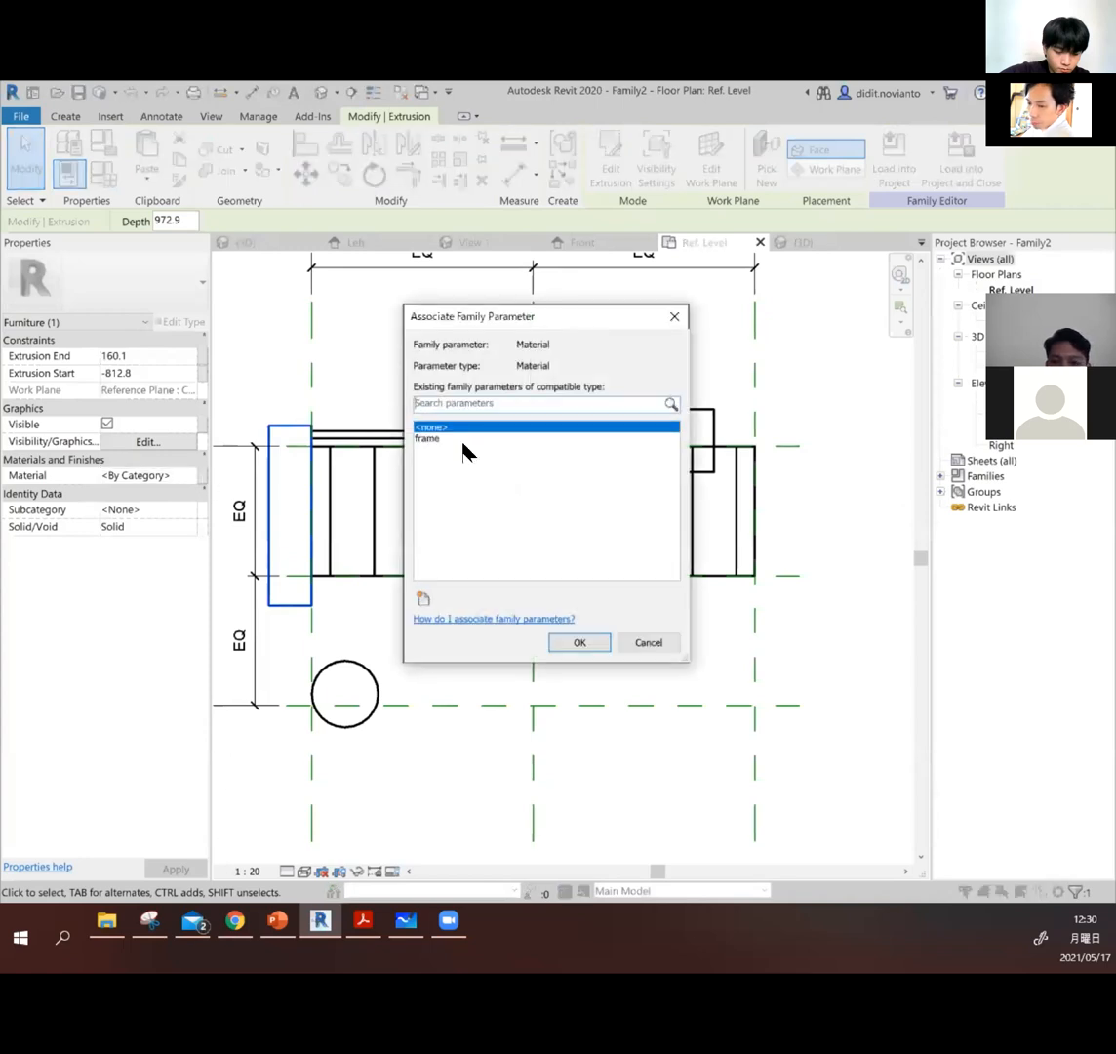
left_click(423, 598)
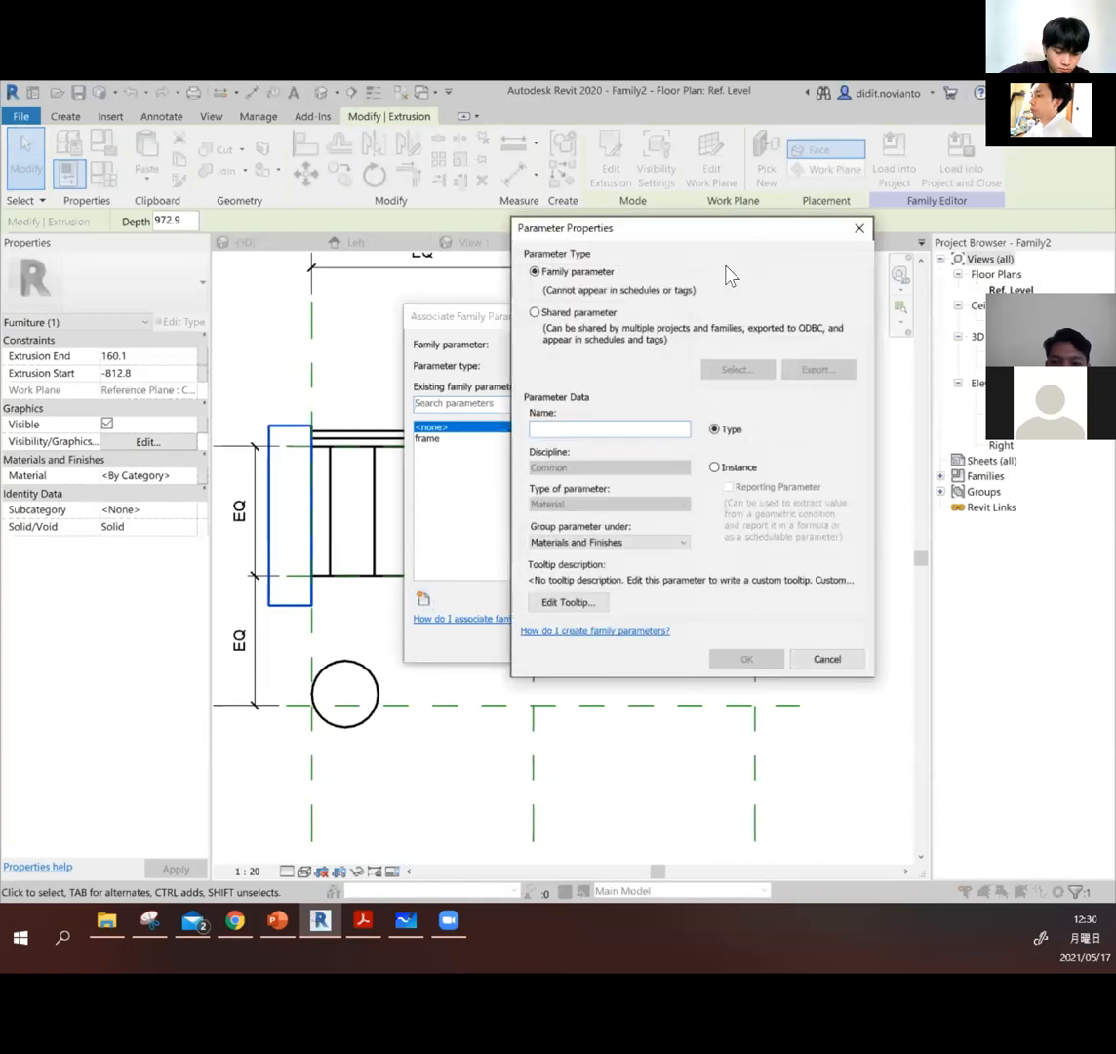
left_click_drag(743, 234, 713, 255)
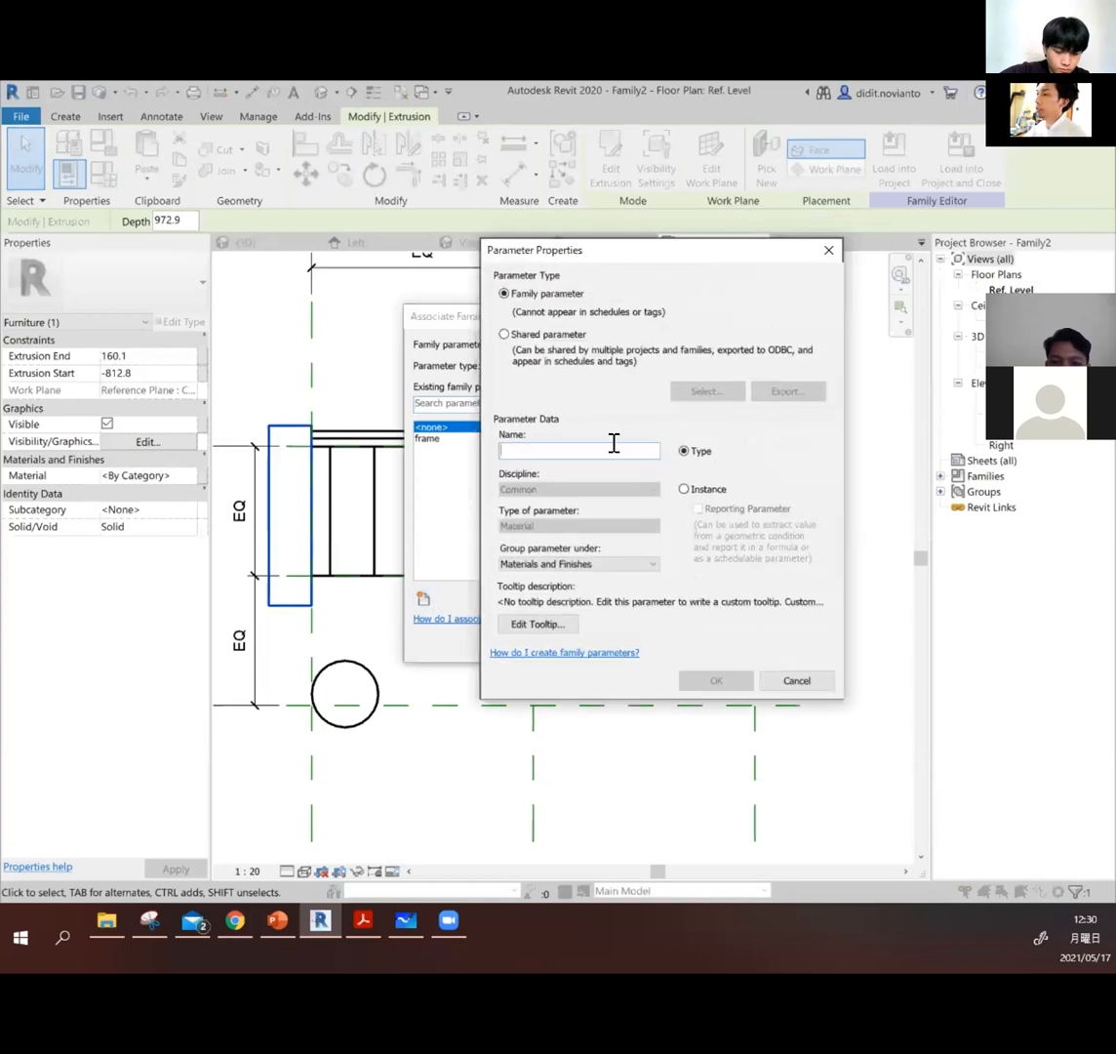
type("fa")
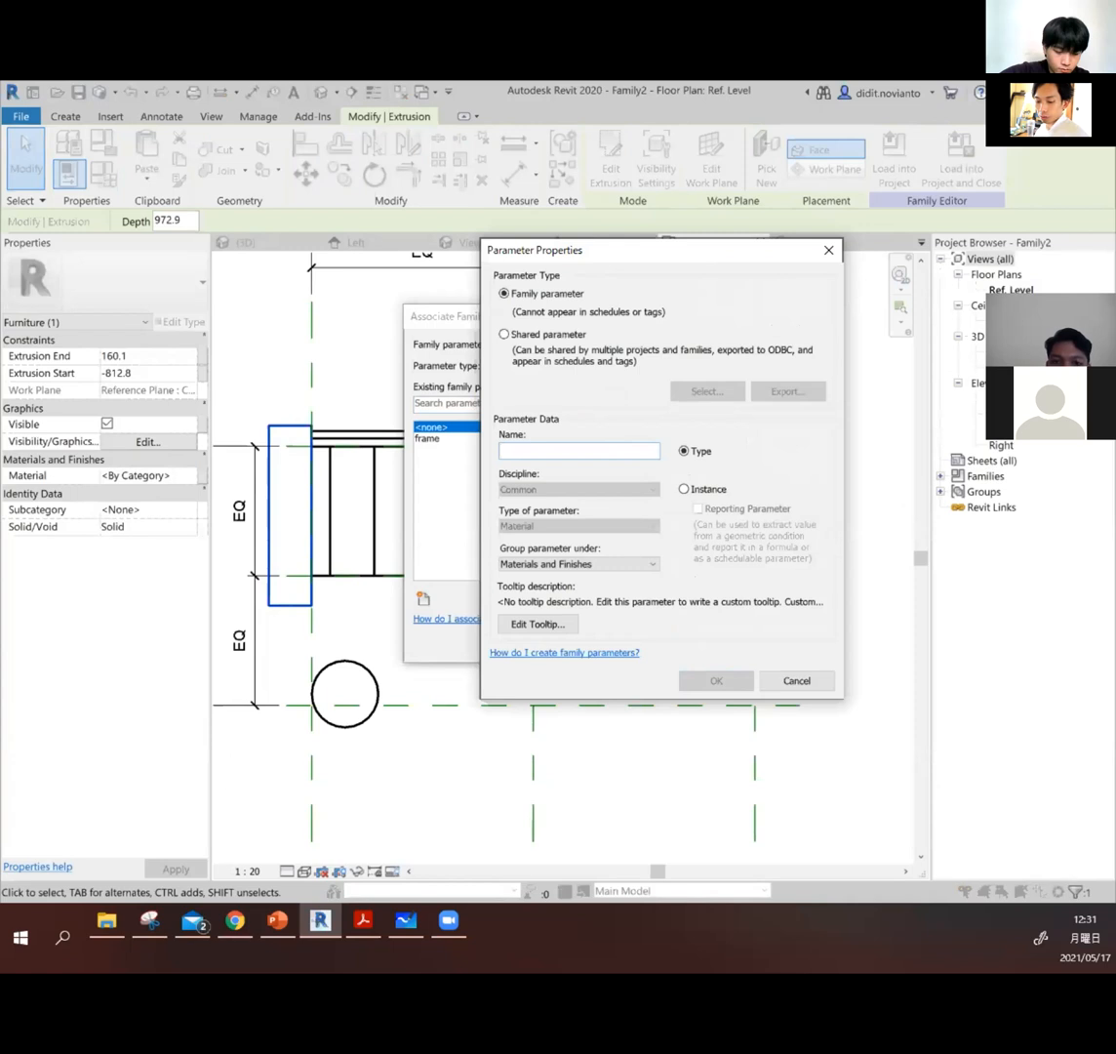
type("sa")
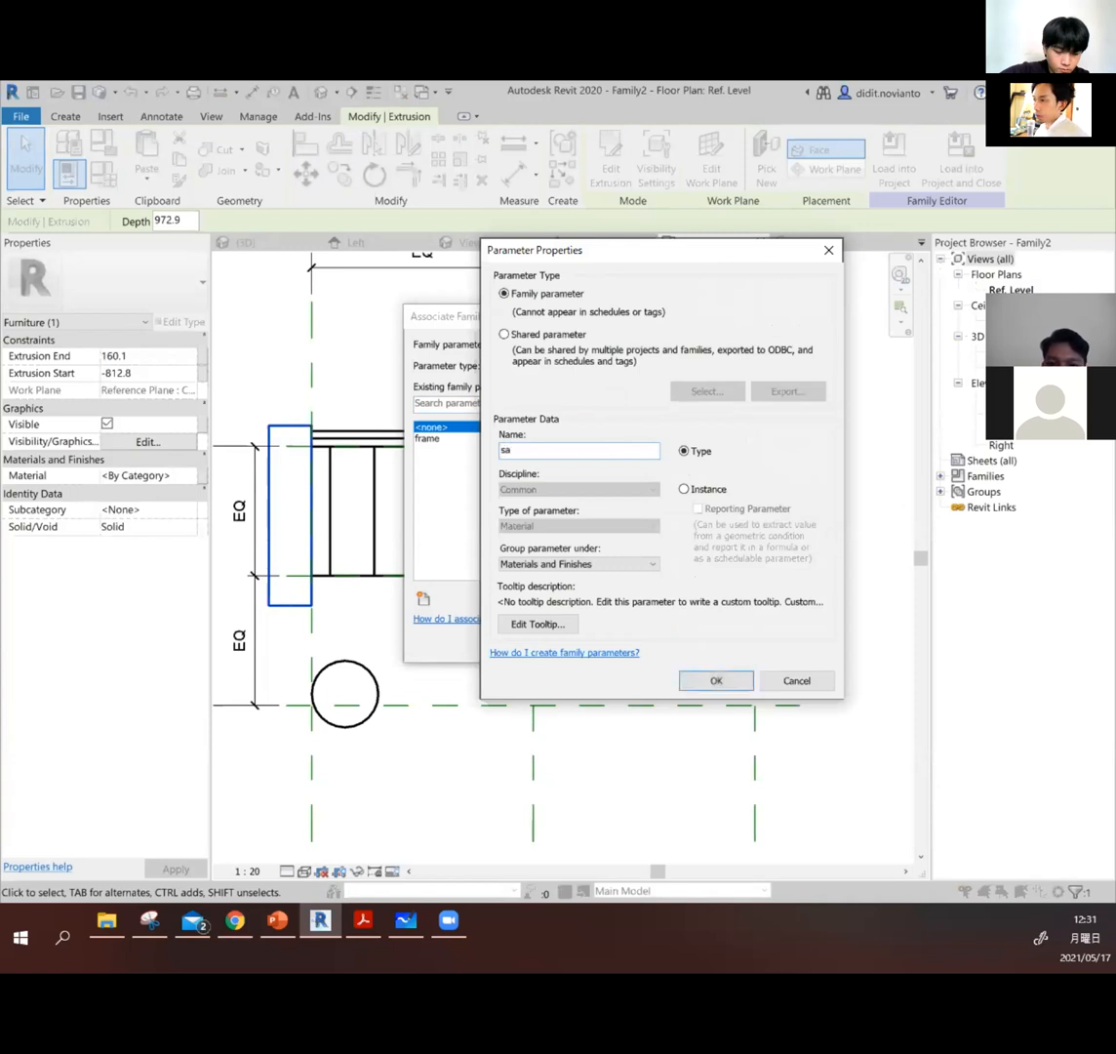
key("BackSpace")
key("BackSpace")
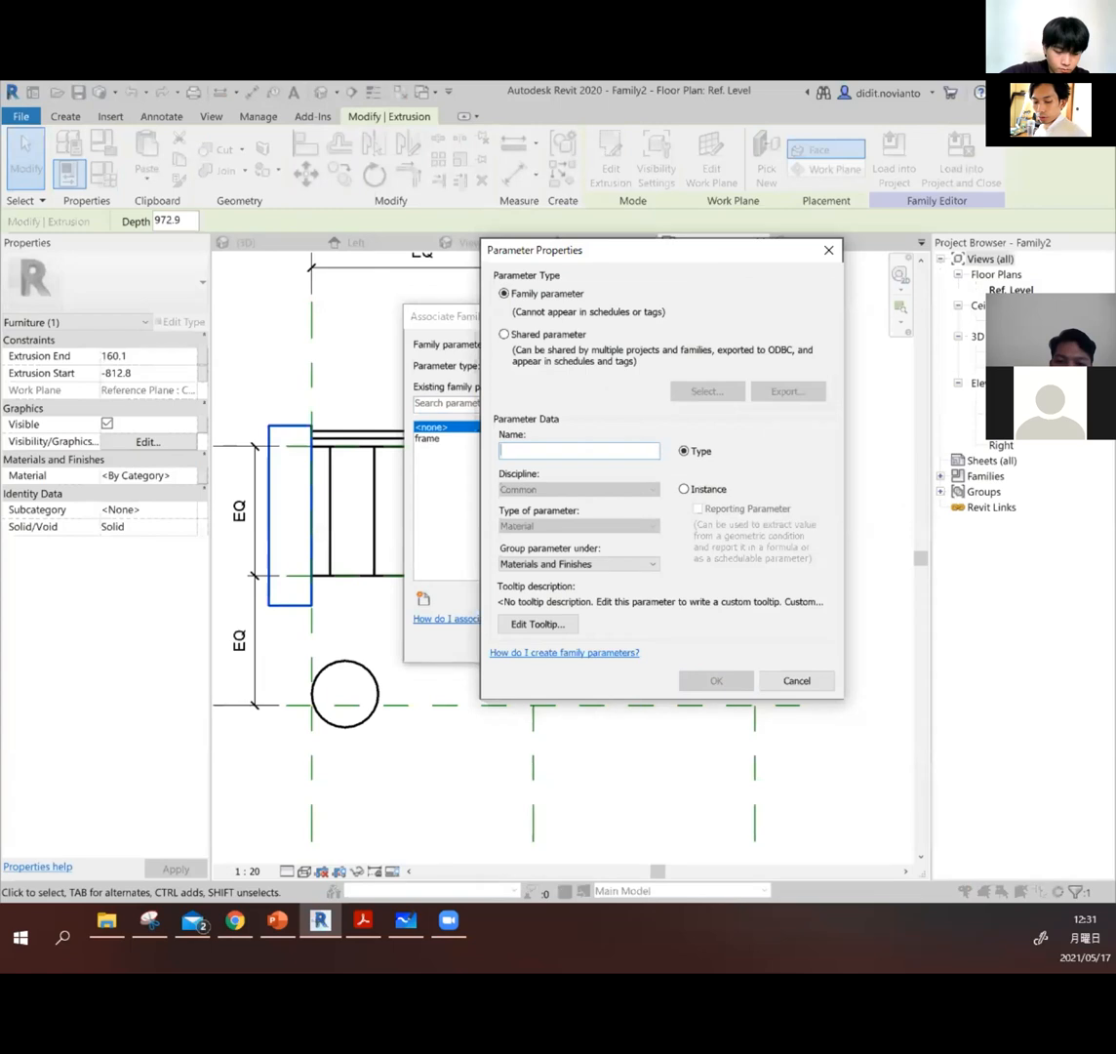
type("sende")
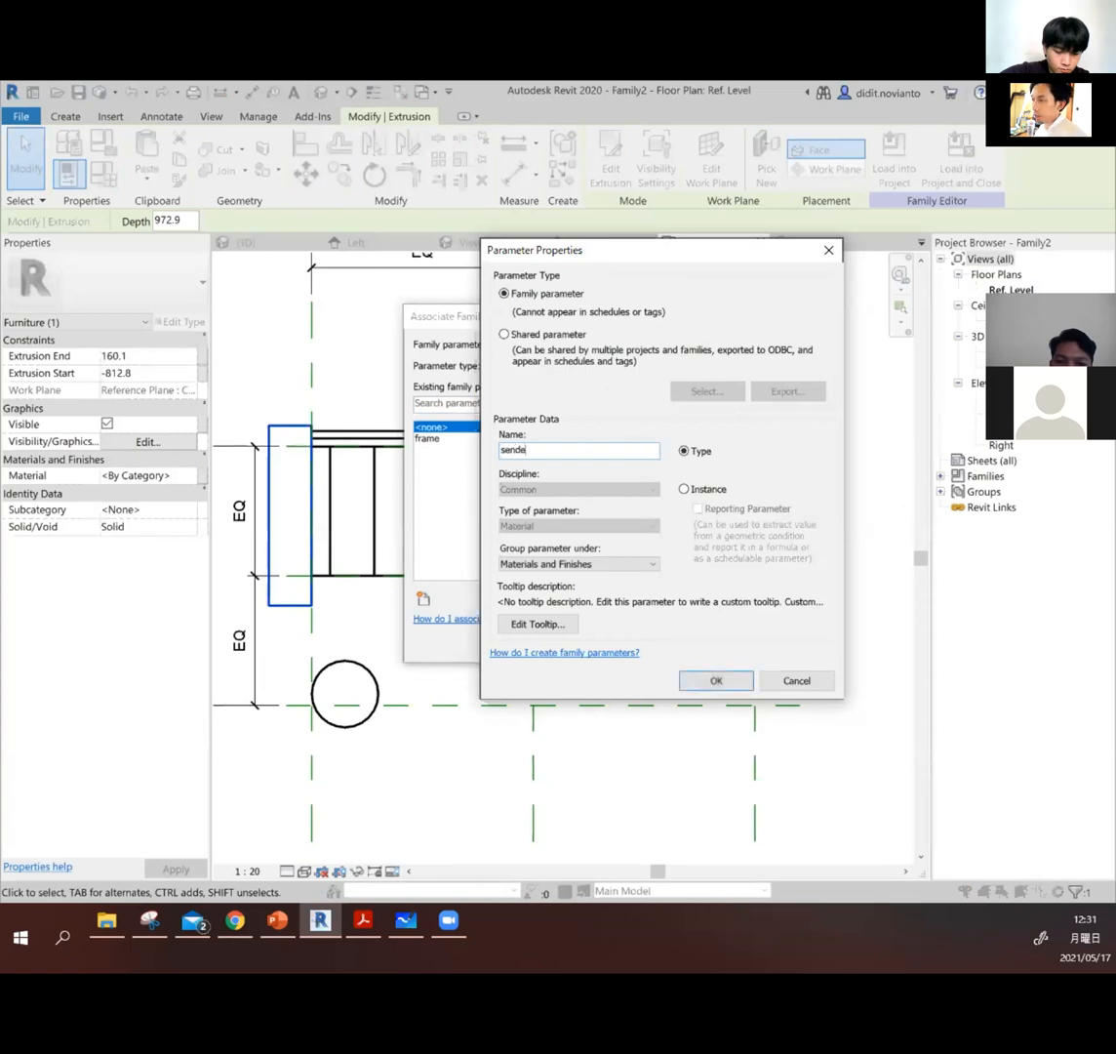
type("andaran")
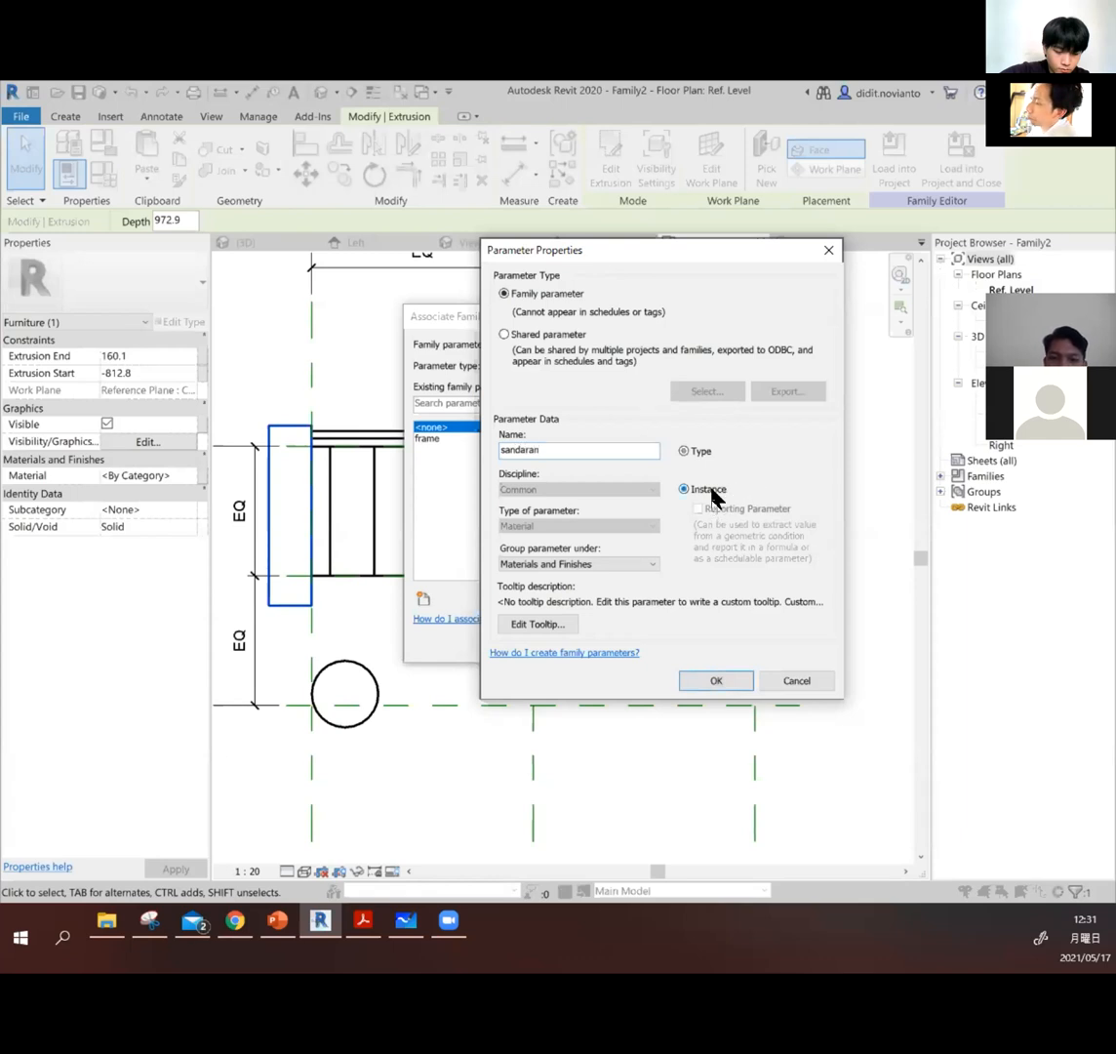
left_click(710, 683)
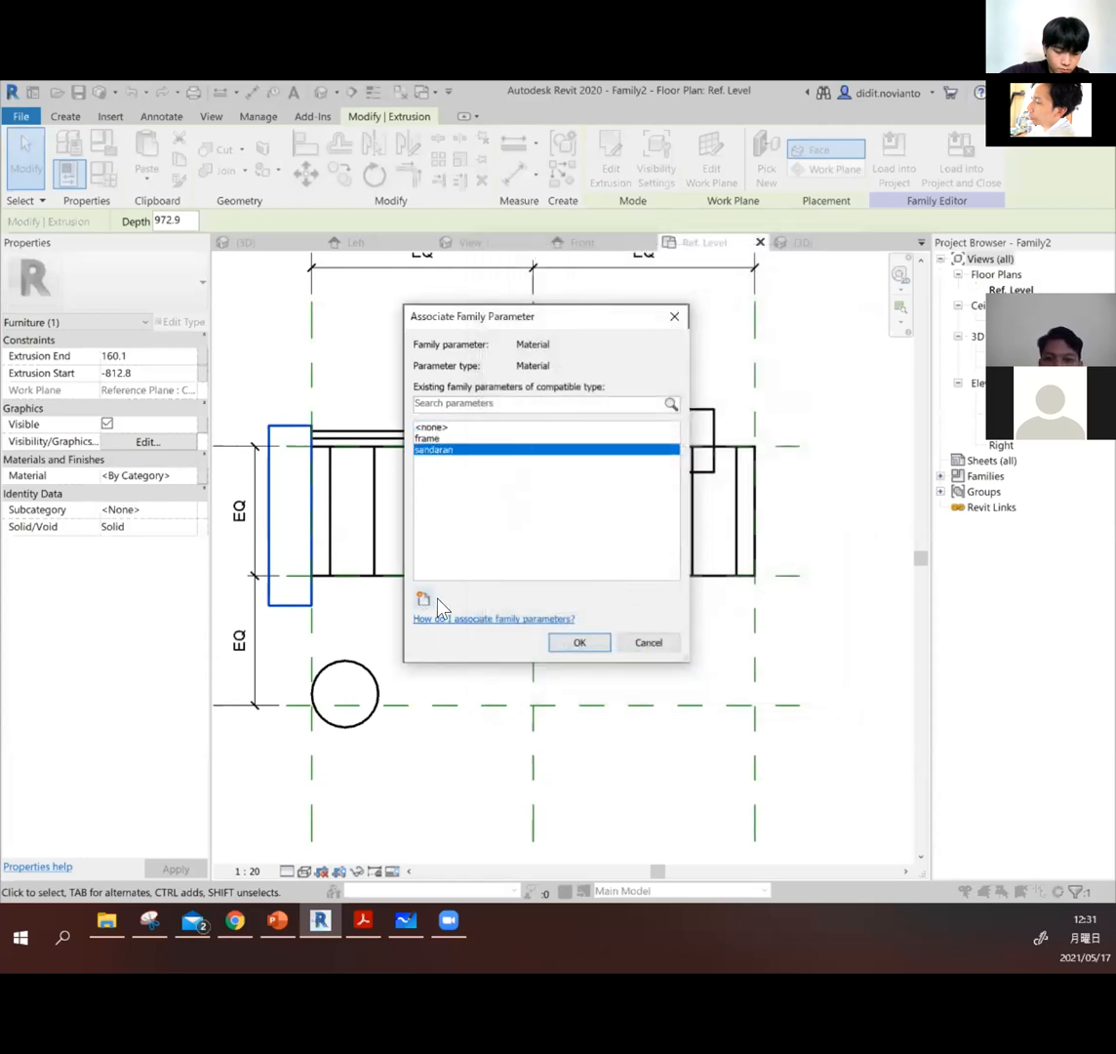
left_click_drag(546, 319, 516, 315)
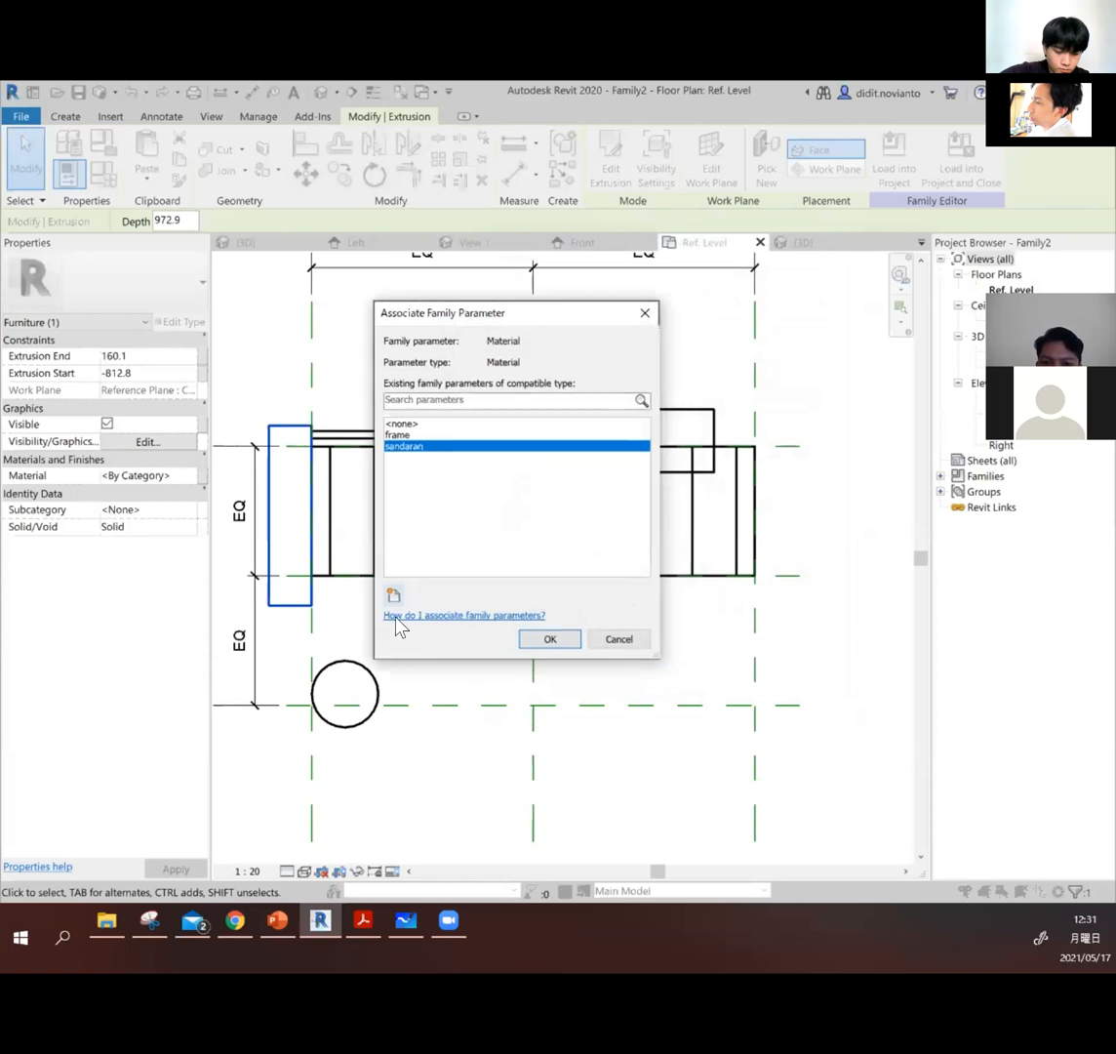
left_click(550, 639)
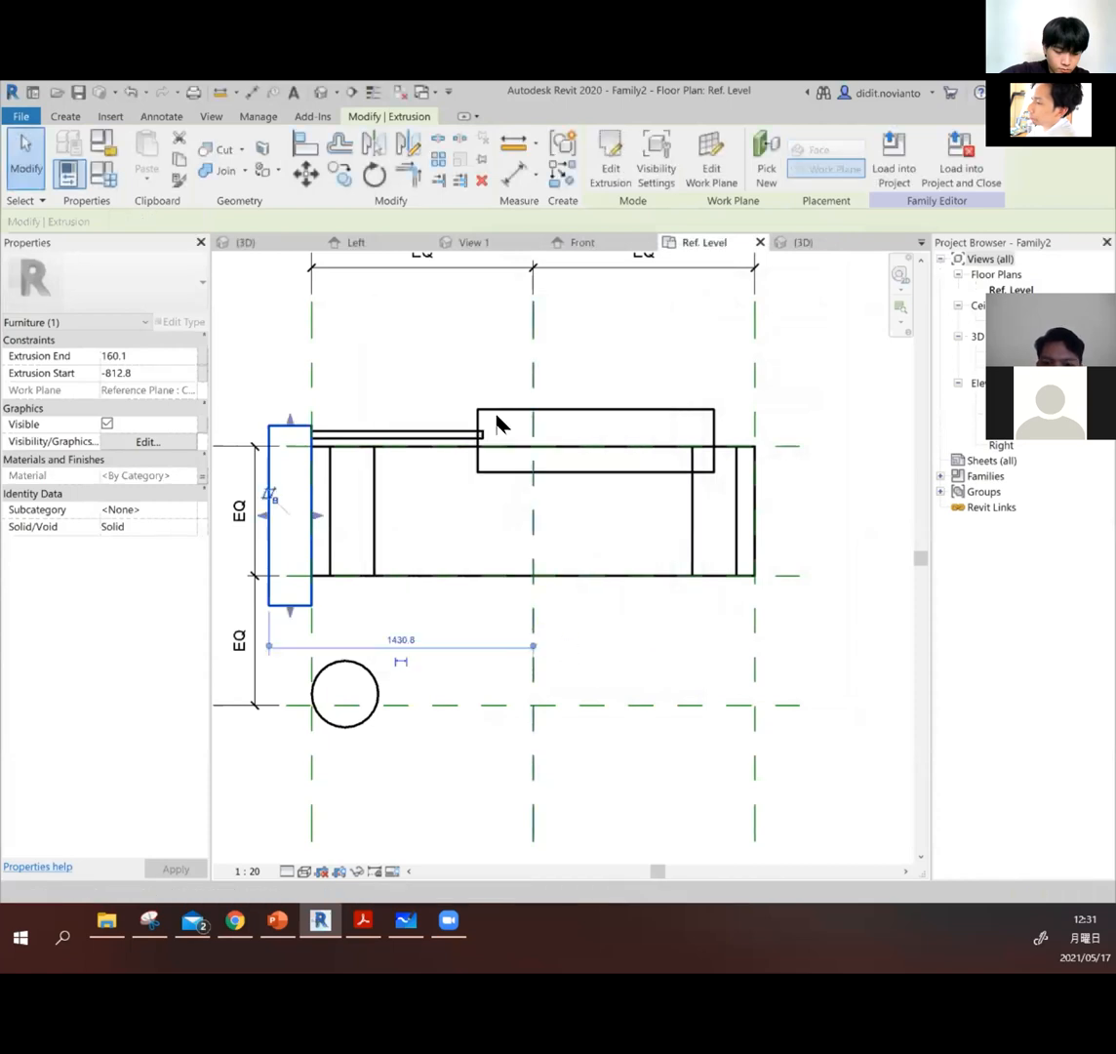
Step: Check the material parameter links of the thin rod and end block extrusions in the plan view
left_click(369, 400)
left_click(330, 436)
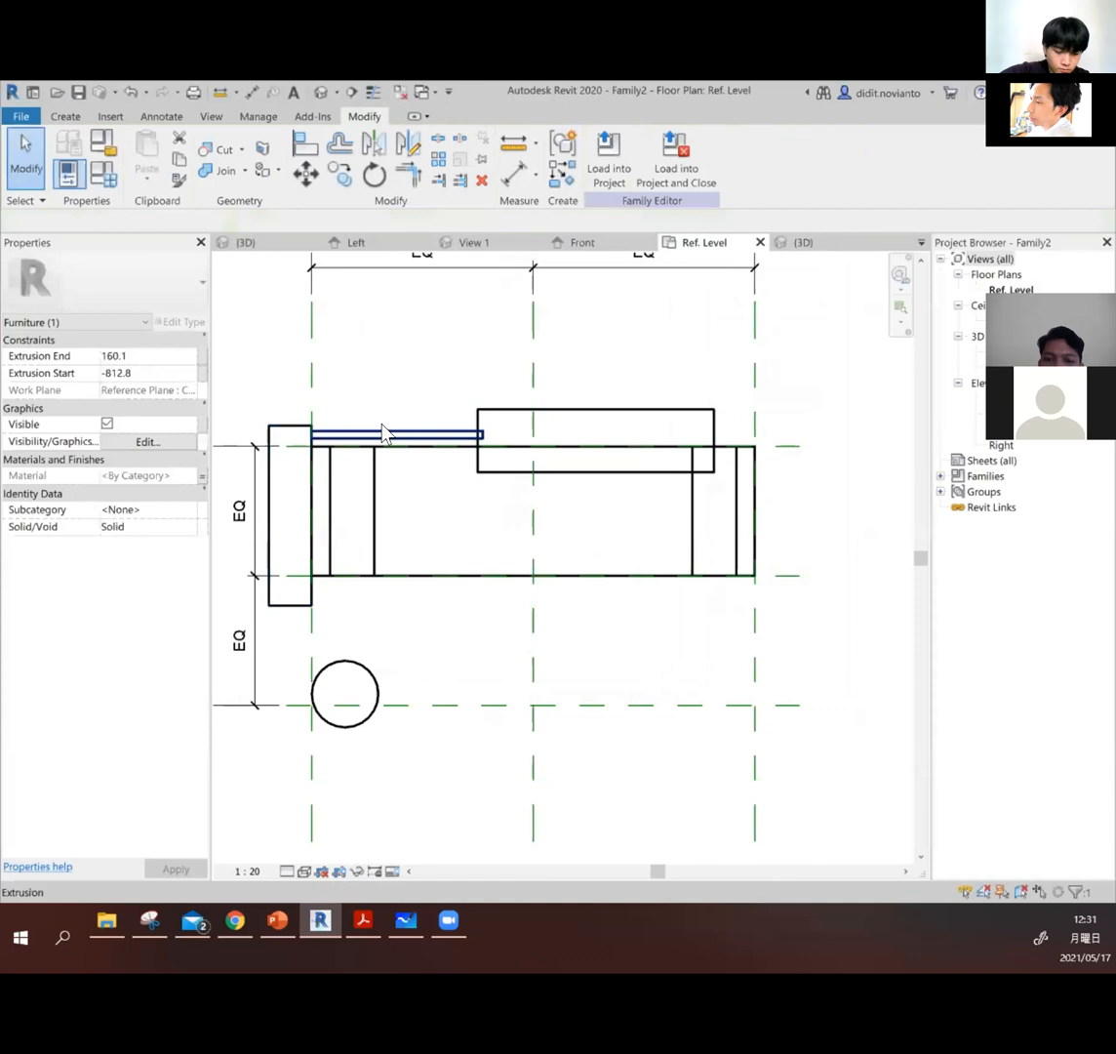
left_click(382, 426)
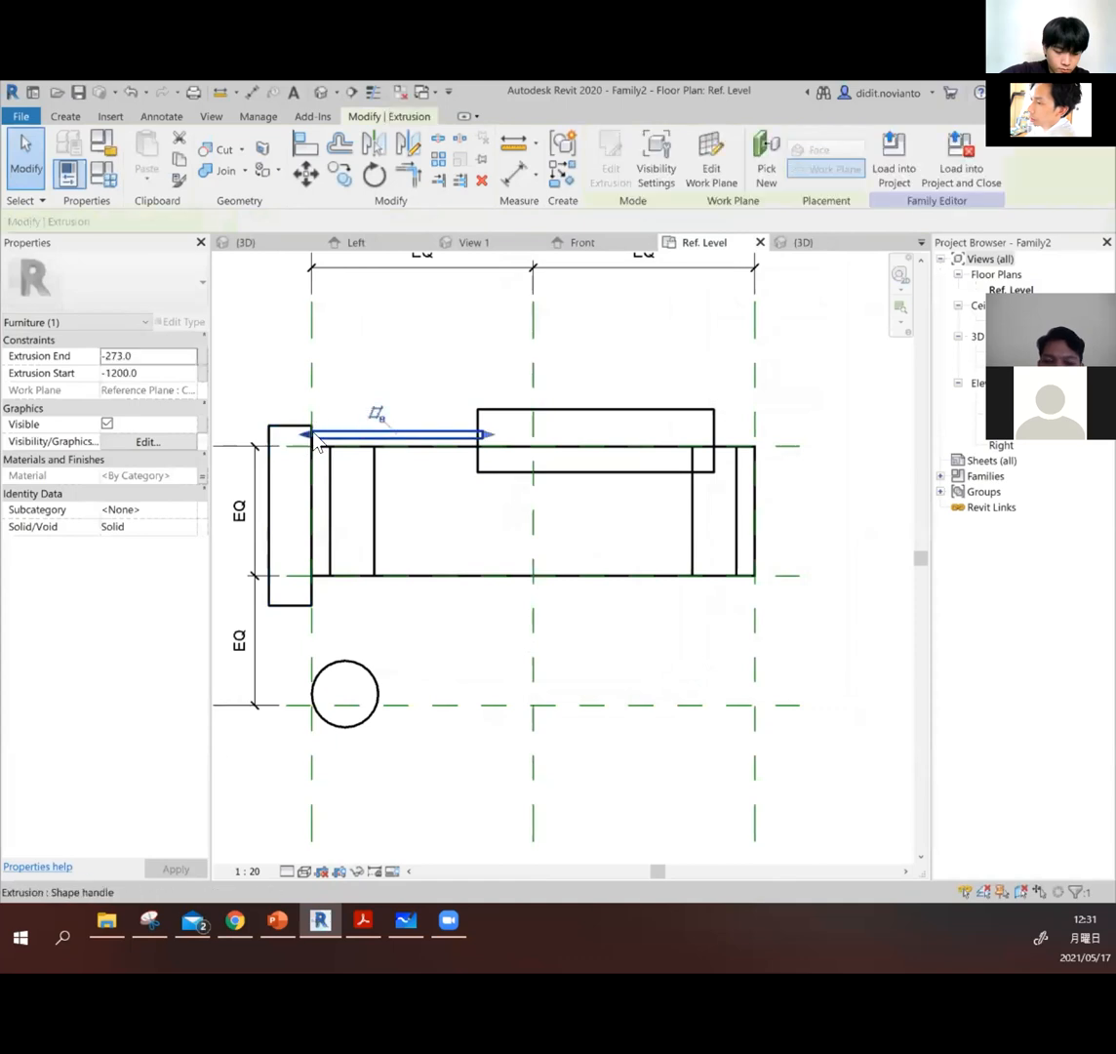
left_click(295, 499)
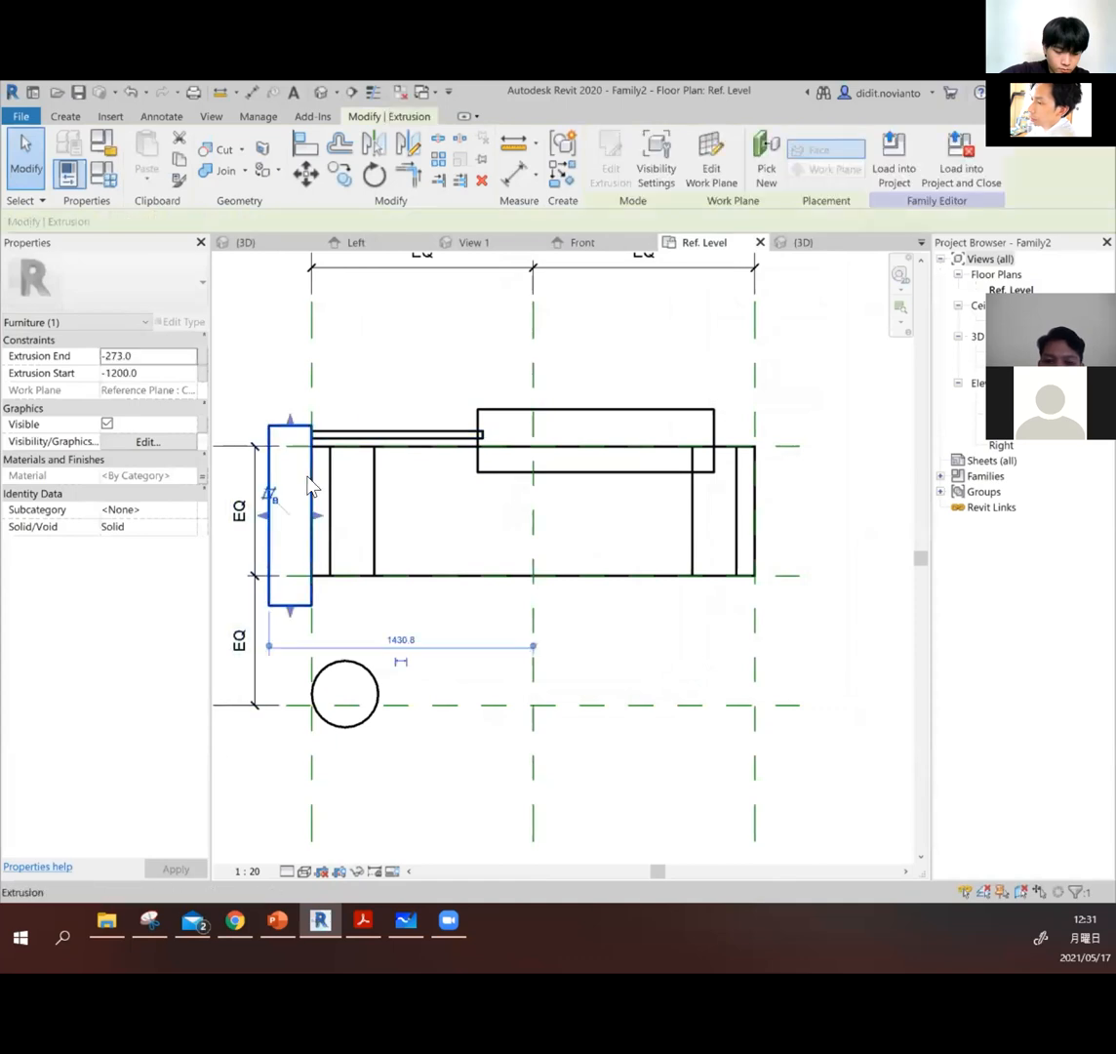
left_click(420, 371)
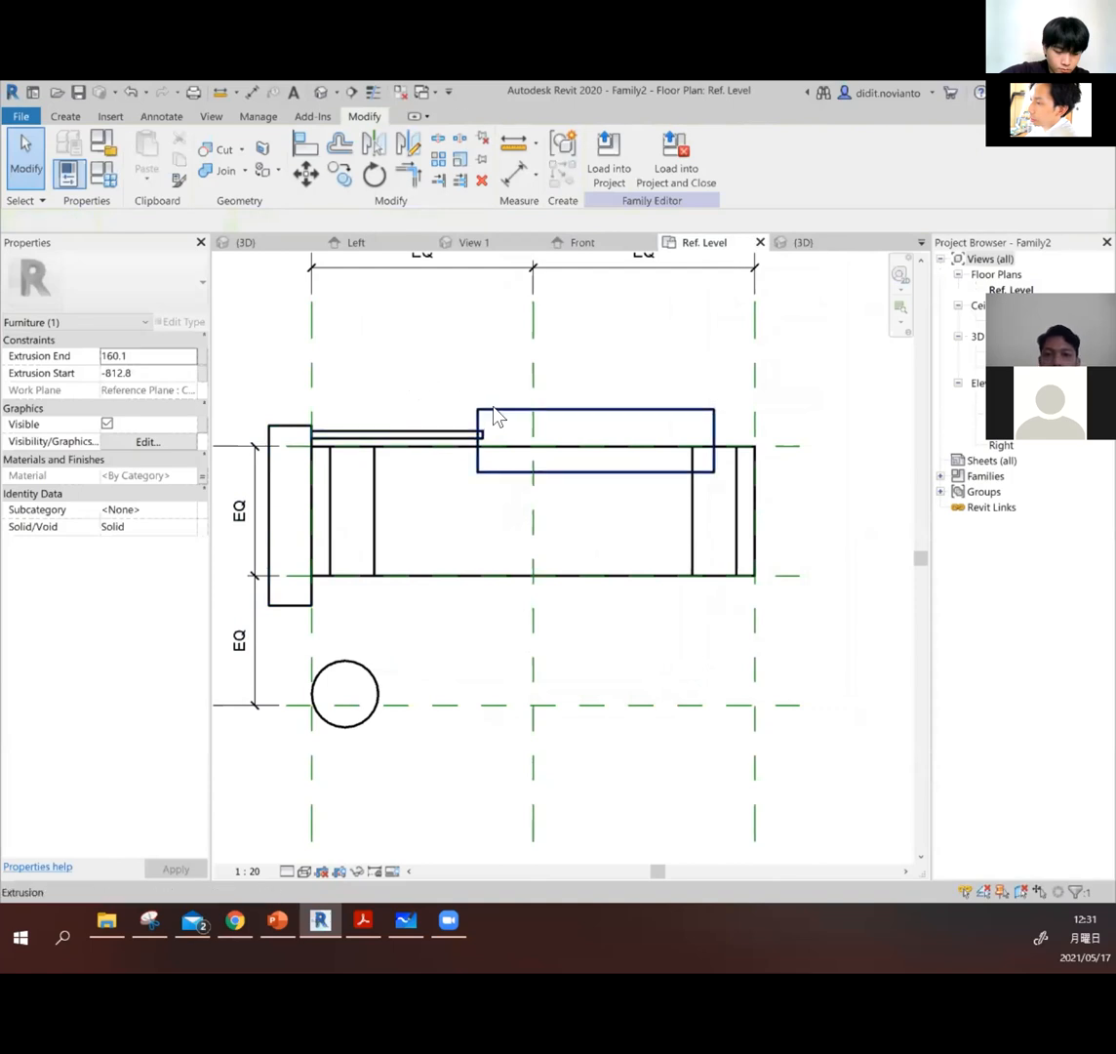
left_click(396, 447)
left_click(414, 332)
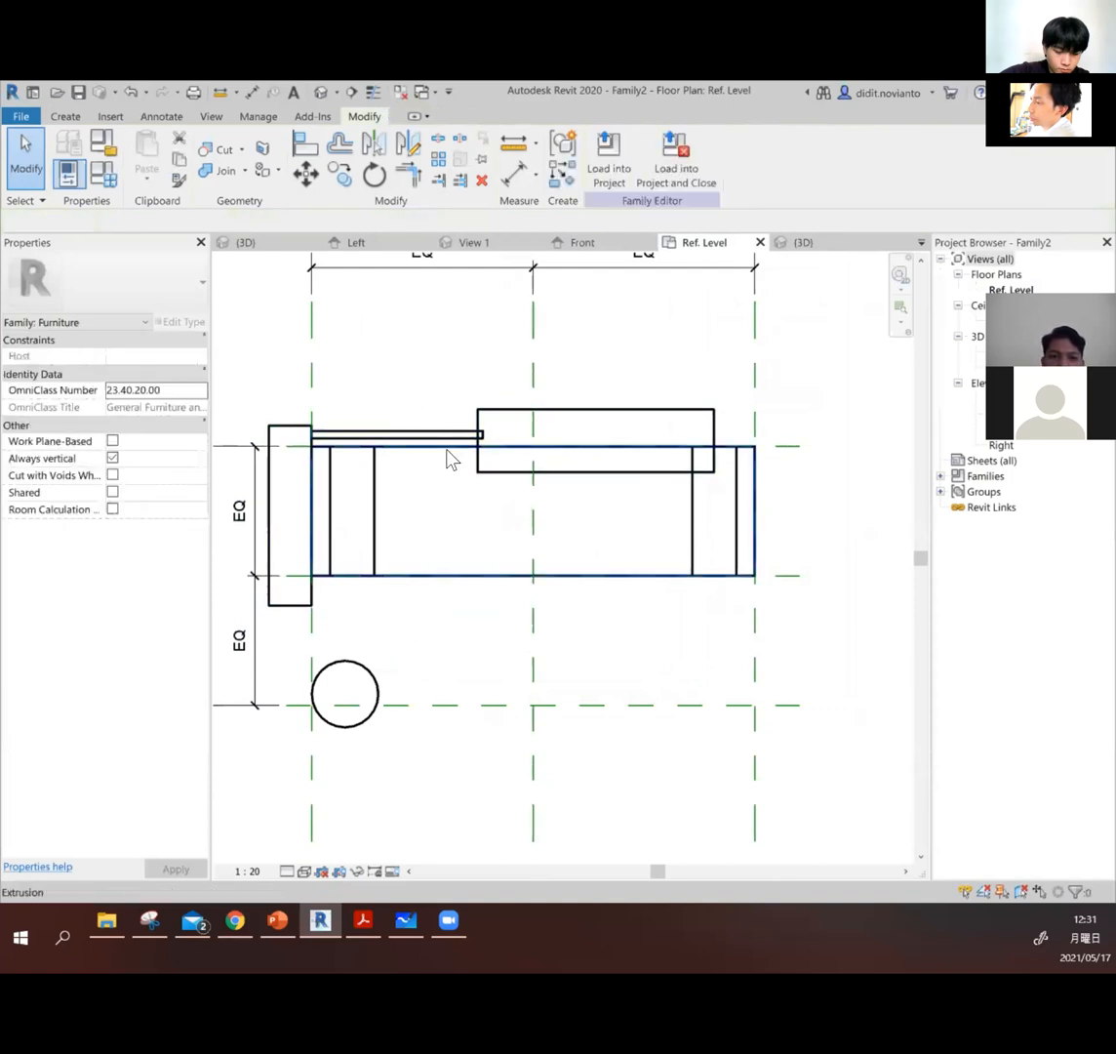
left_click(451, 458)
left_click(490, 332)
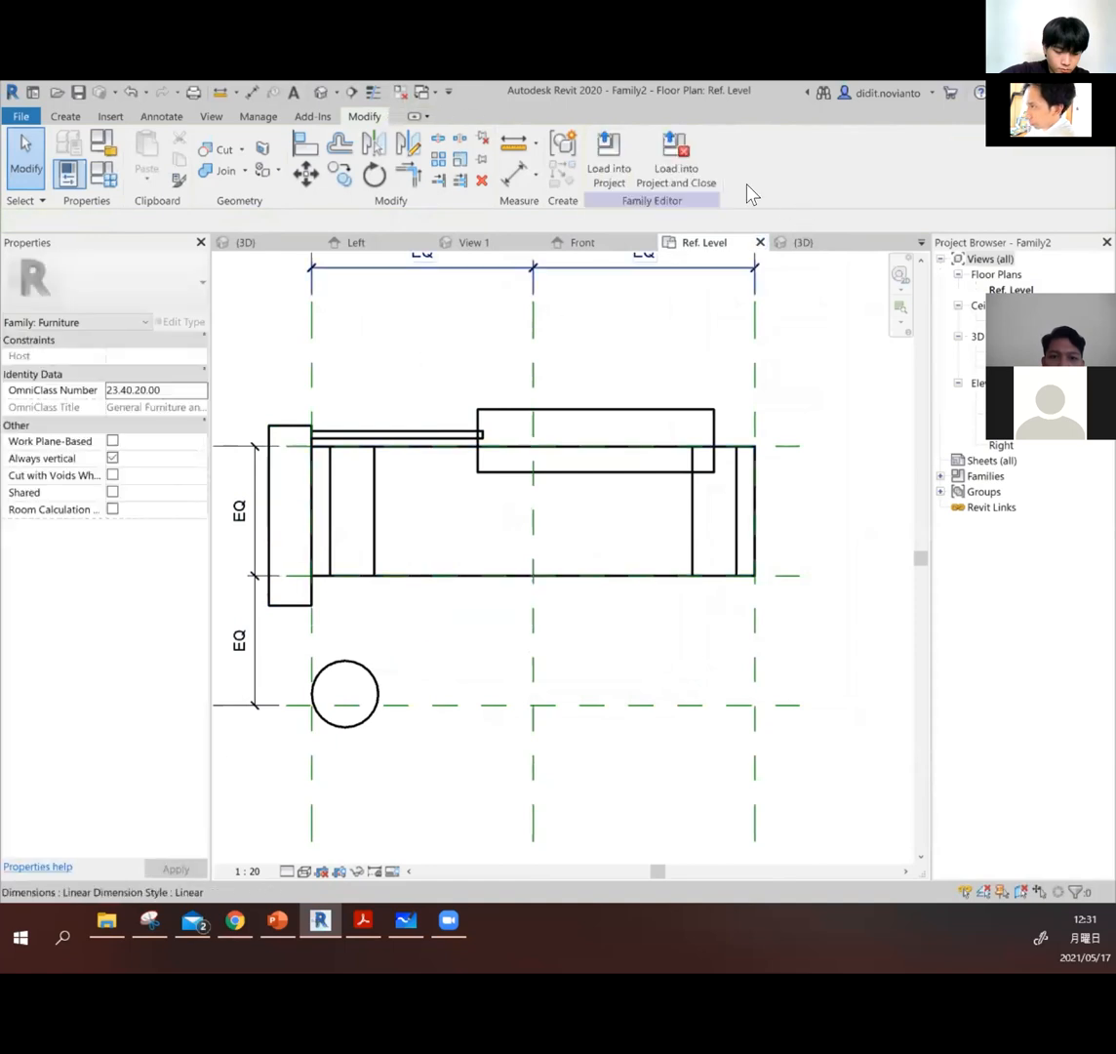
Step: Load Family2 into Project4 without saving the family file, overwriting the existing version
left_click(610, 171)
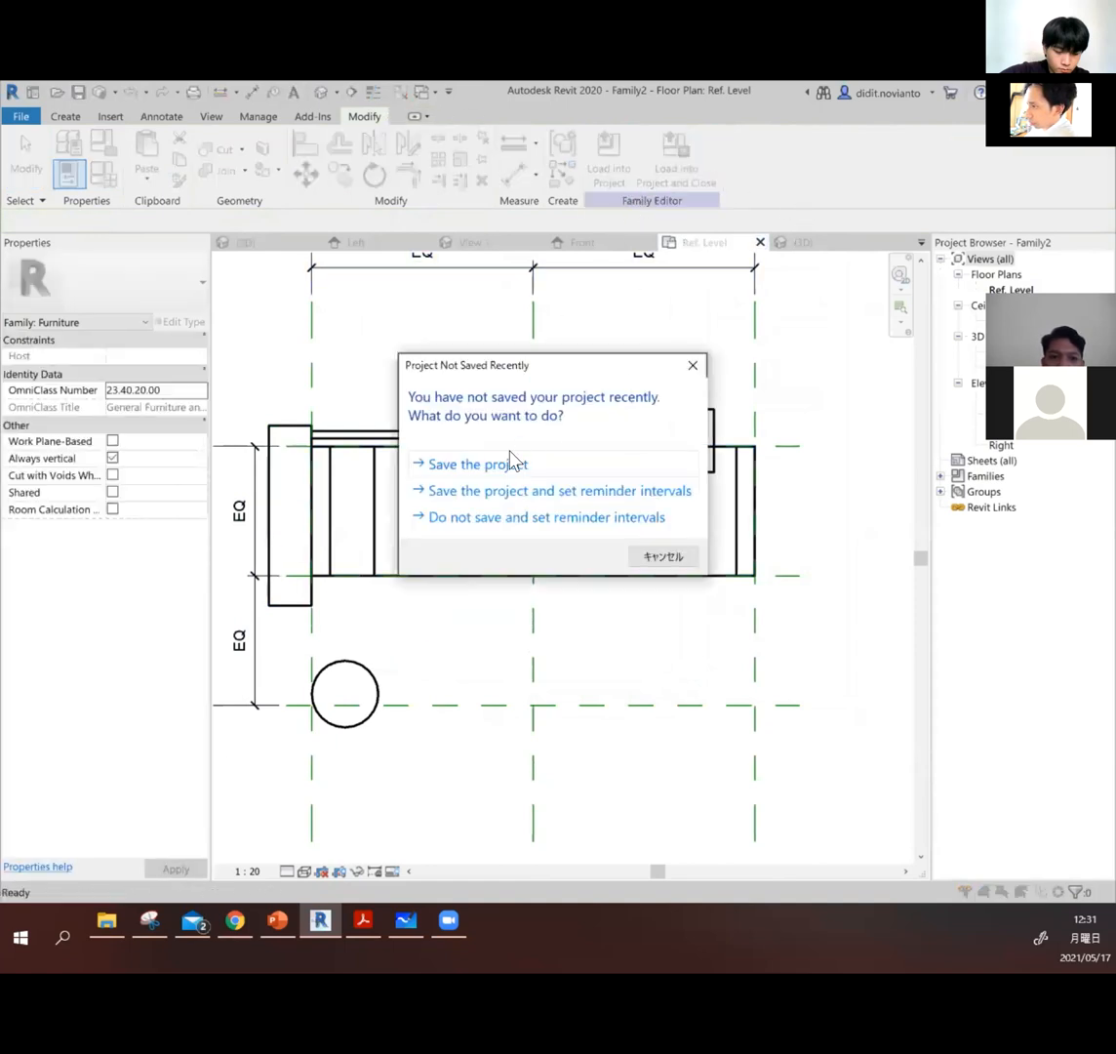
left_click(478, 463)
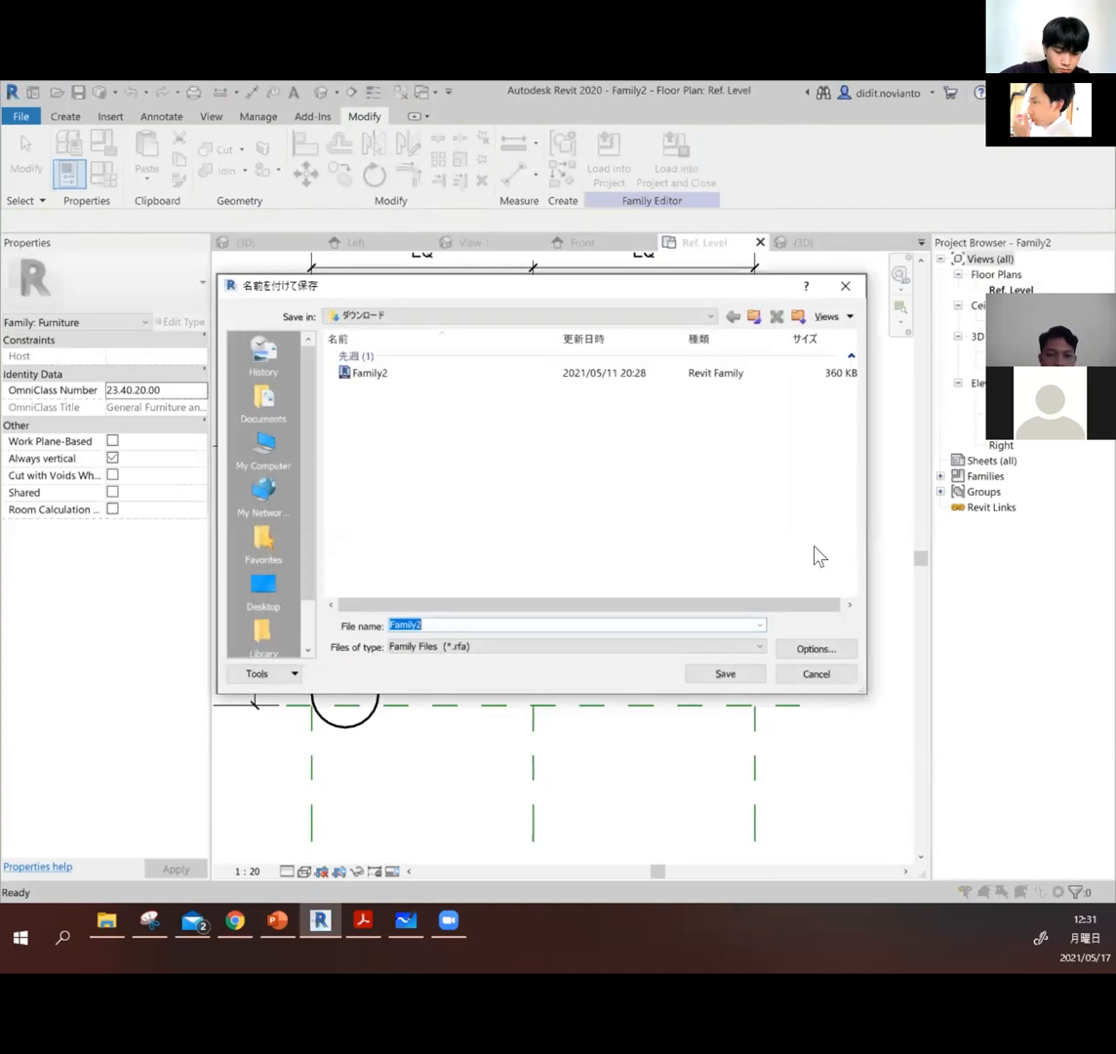
left_click(817, 674)
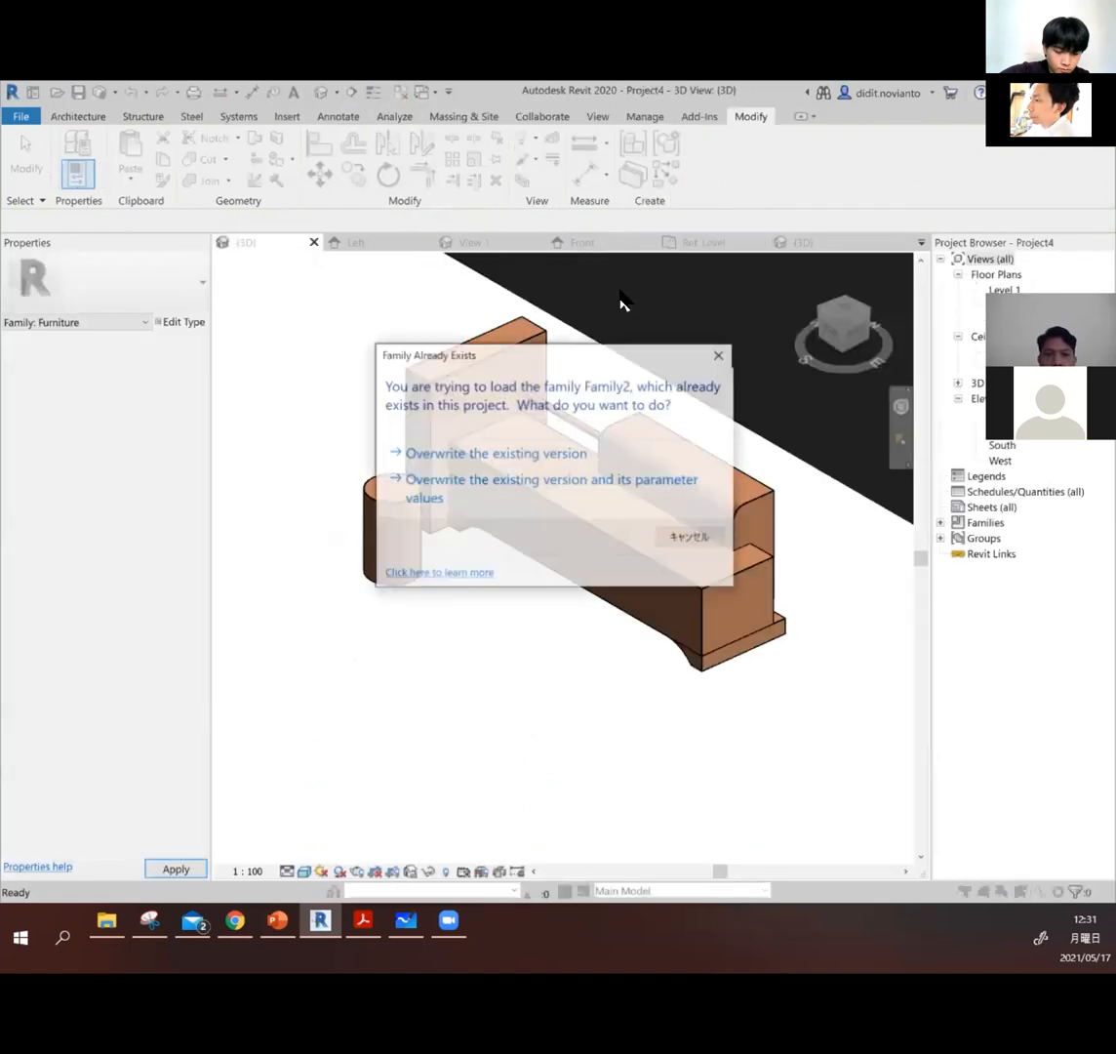
left_click(539, 454)
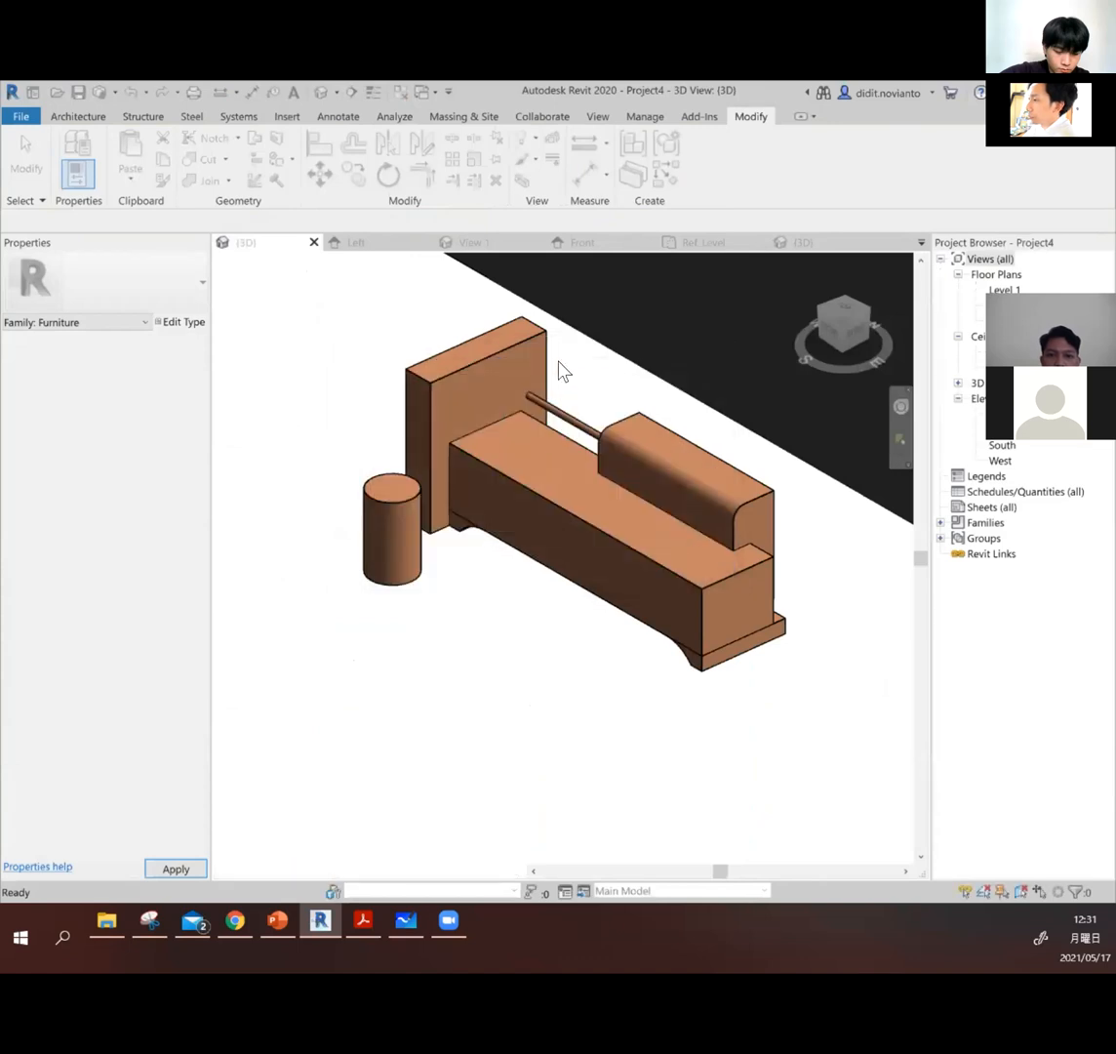
Step: Search for steel materials and assign Steel, Chrome Plated to the placed sofa's frame parameter
left_click(427, 393)
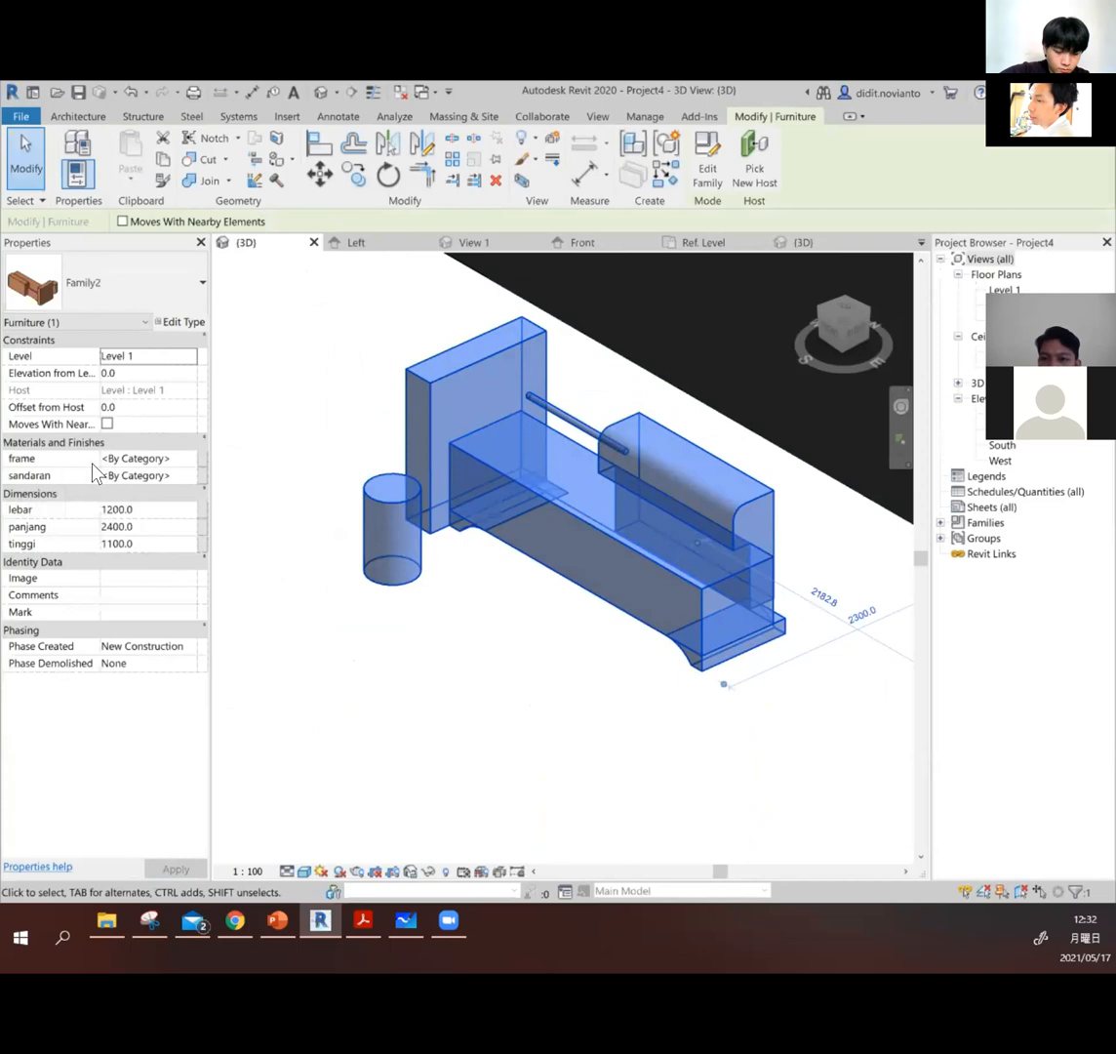
left_click(189, 461)
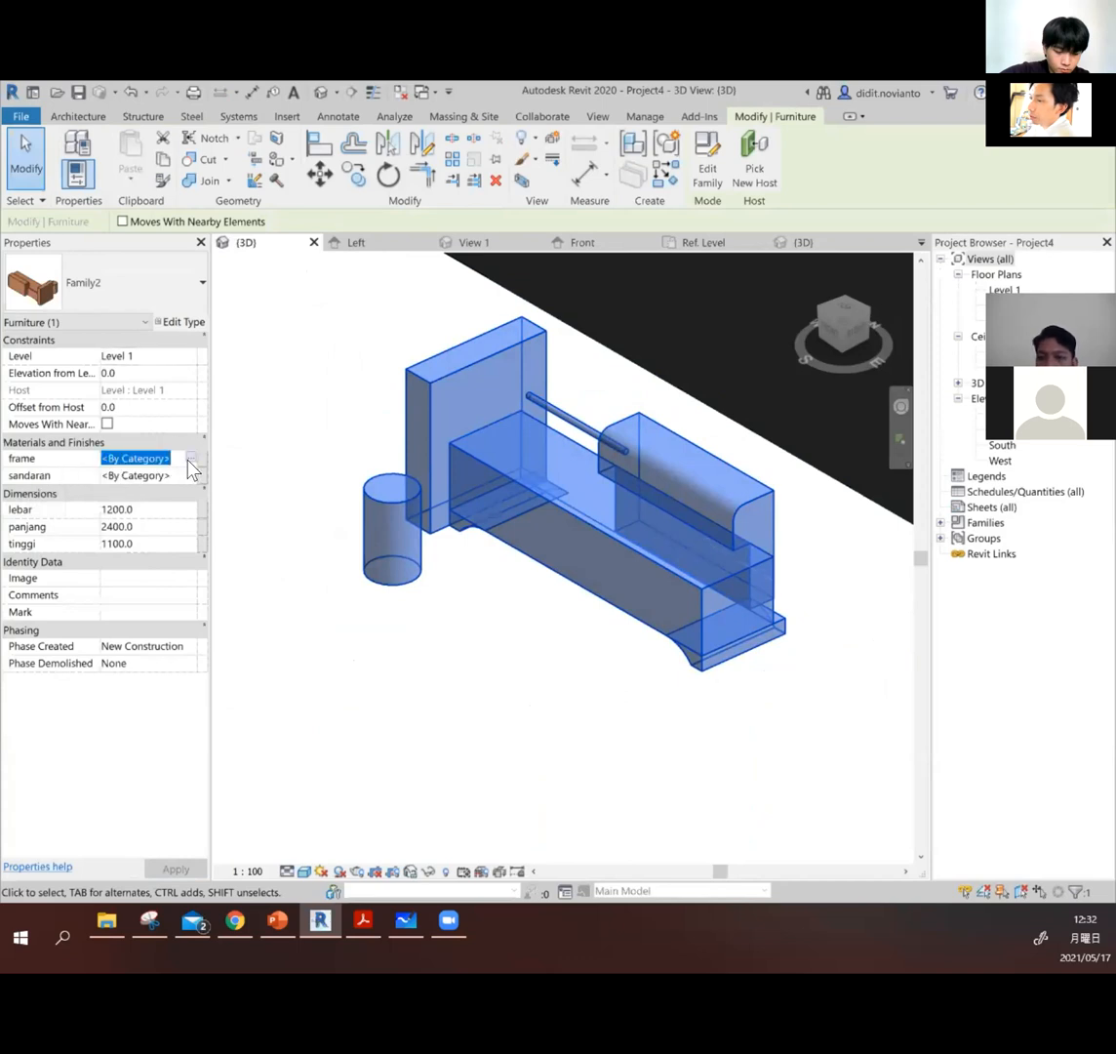
left_click(191, 458)
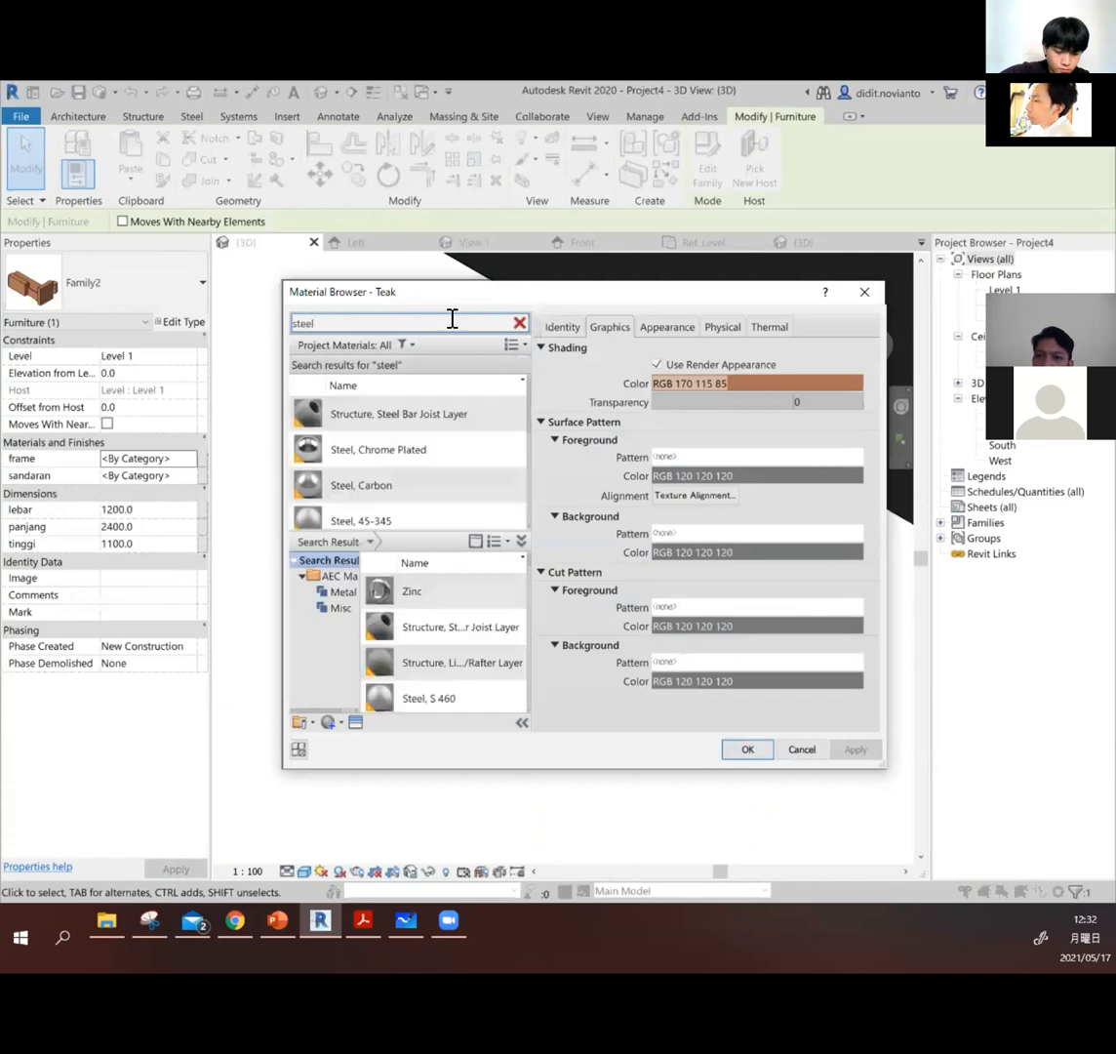
scroll(464, 478, "down", 3)
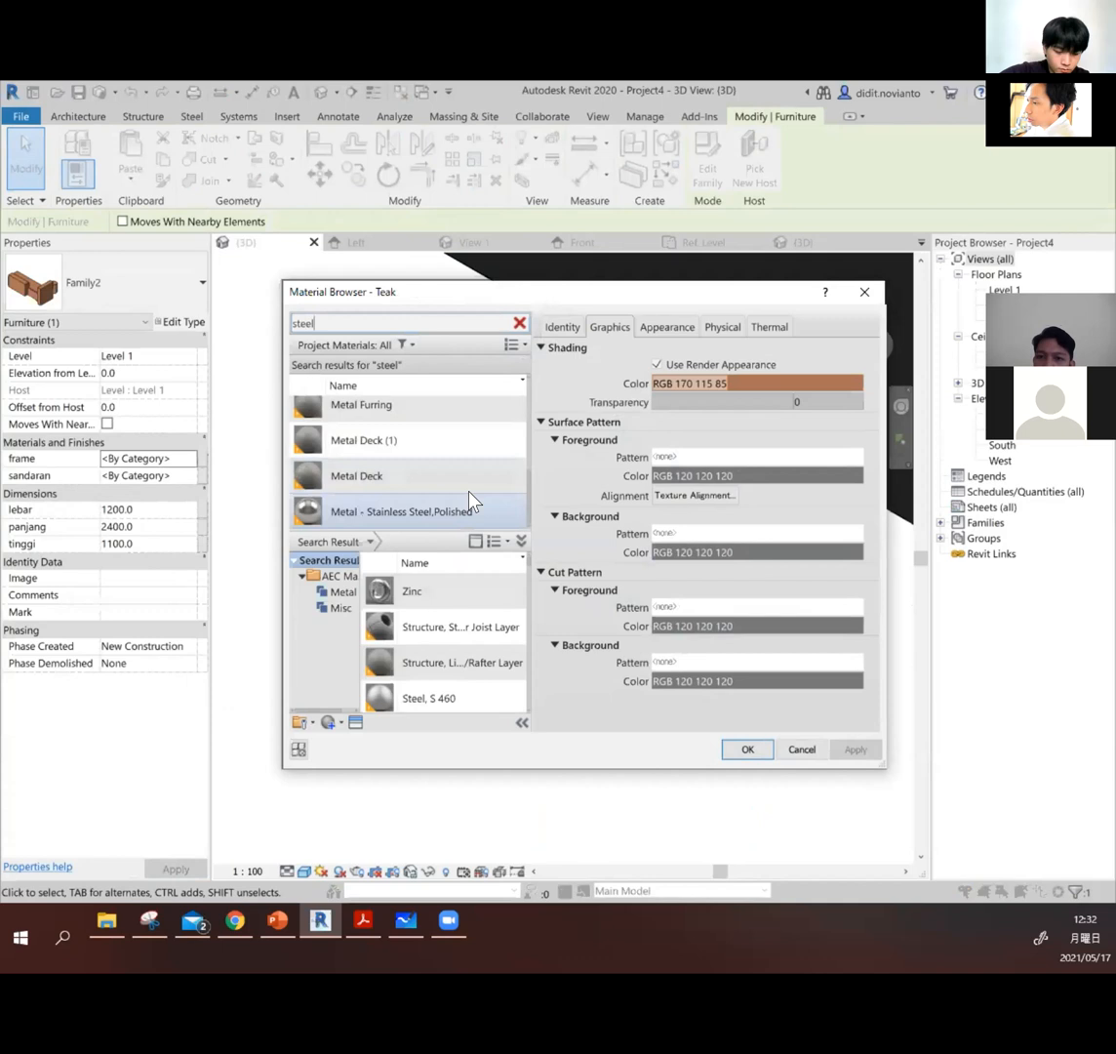
scroll(471, 497, "up", 3)
scroll(472, 499, "down", 3)
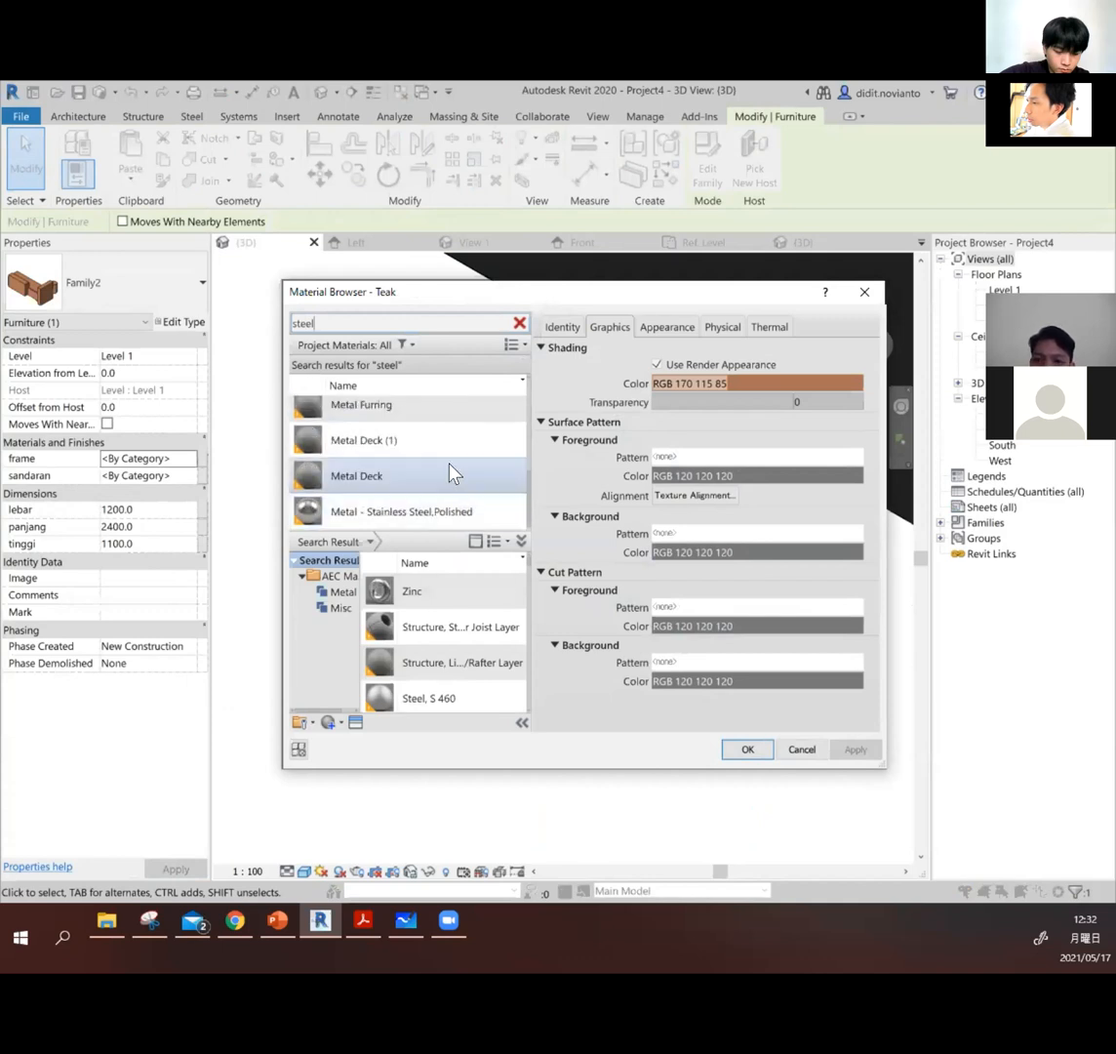
scroll(449, 474, "up", 3)
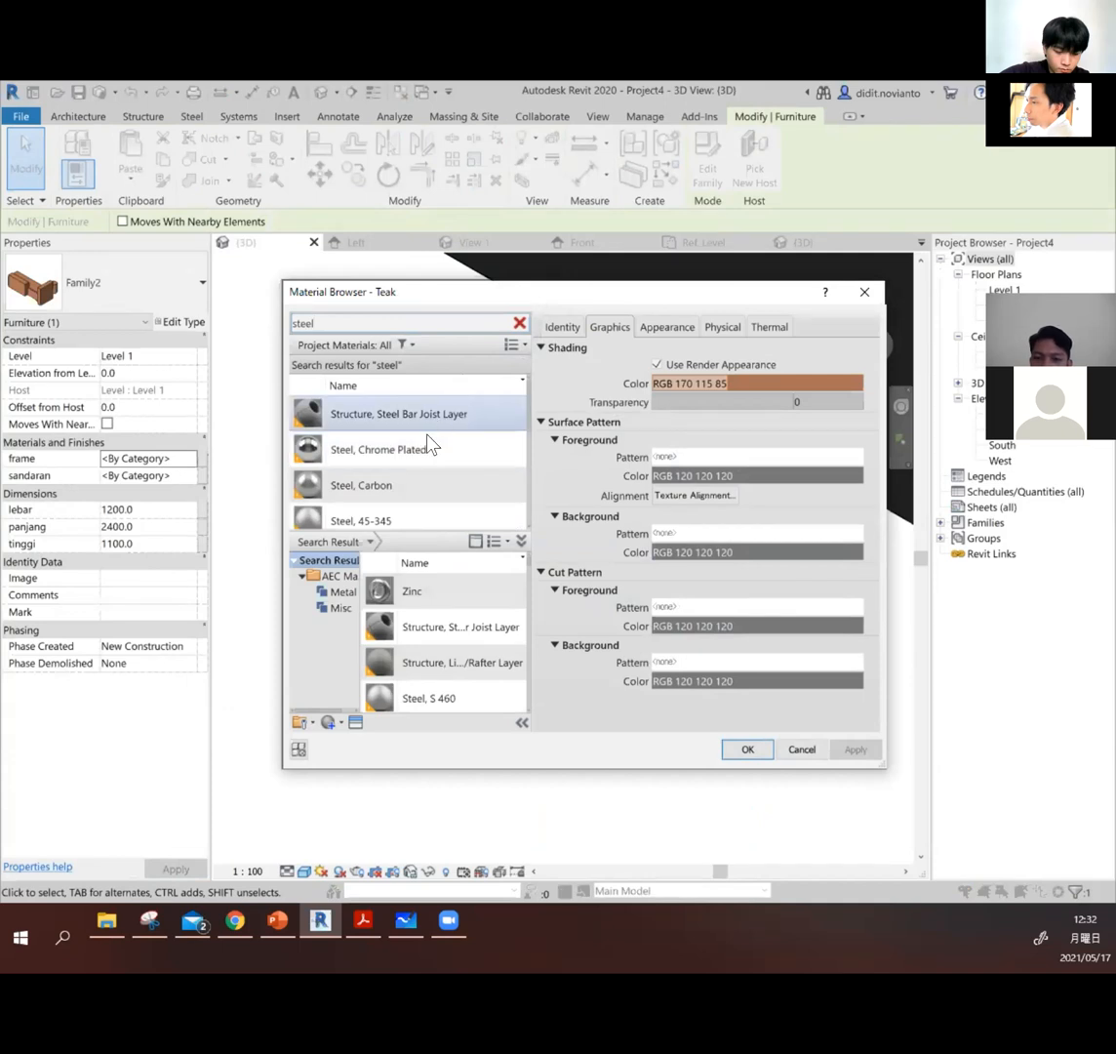
left_click(427, 453)
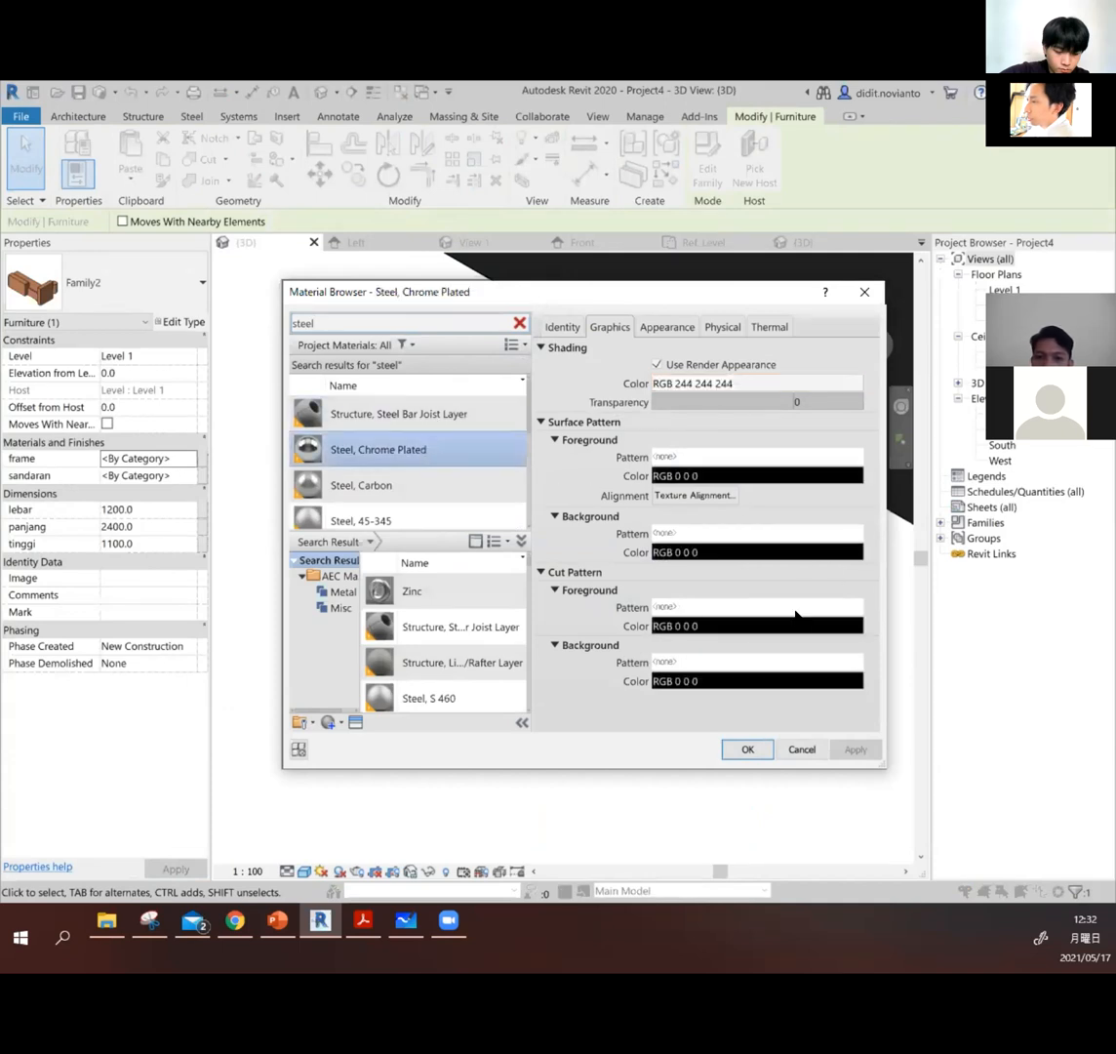
left_click(665, 326)
left_click(610, 327)
left_click(749, 750)
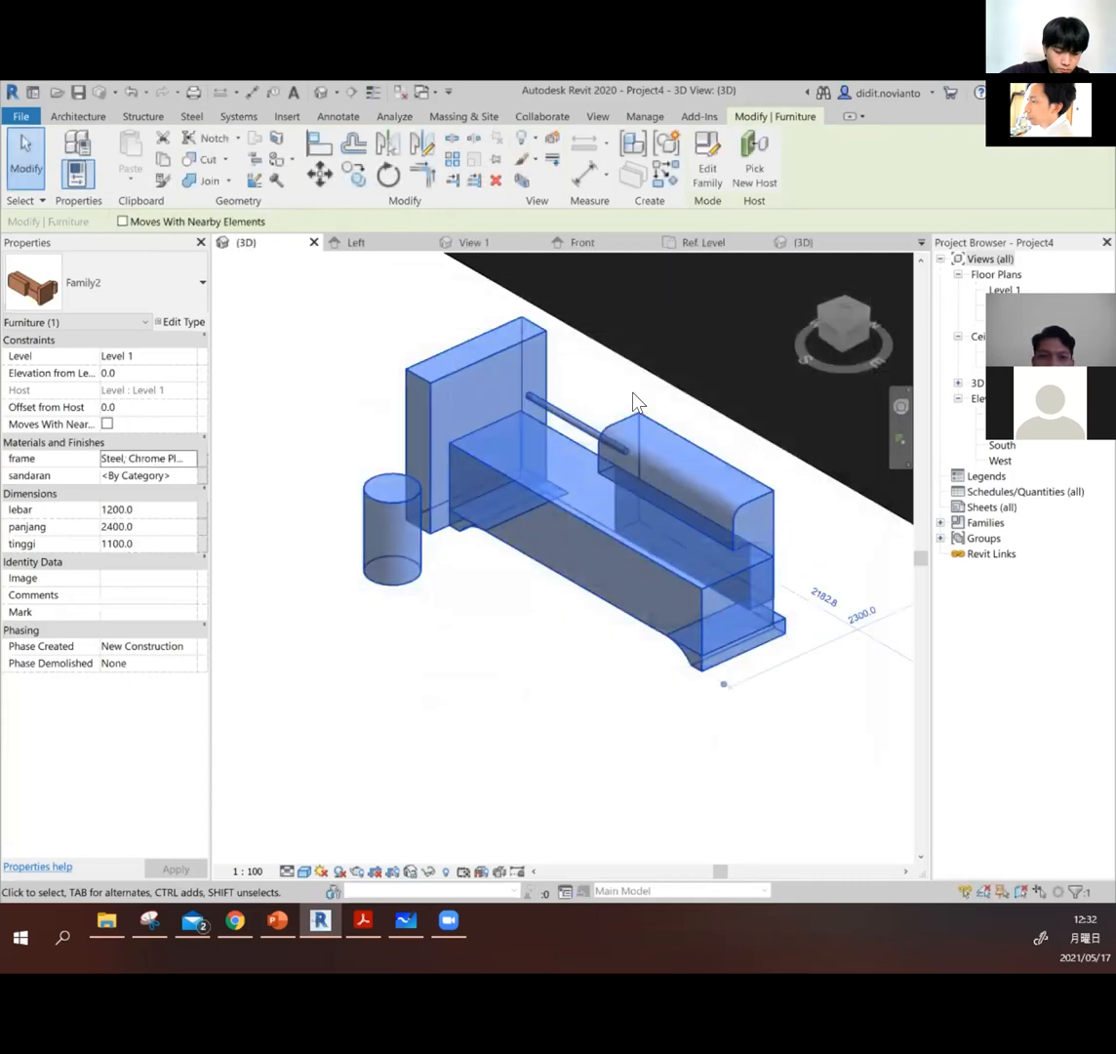
left_click(607, 387)
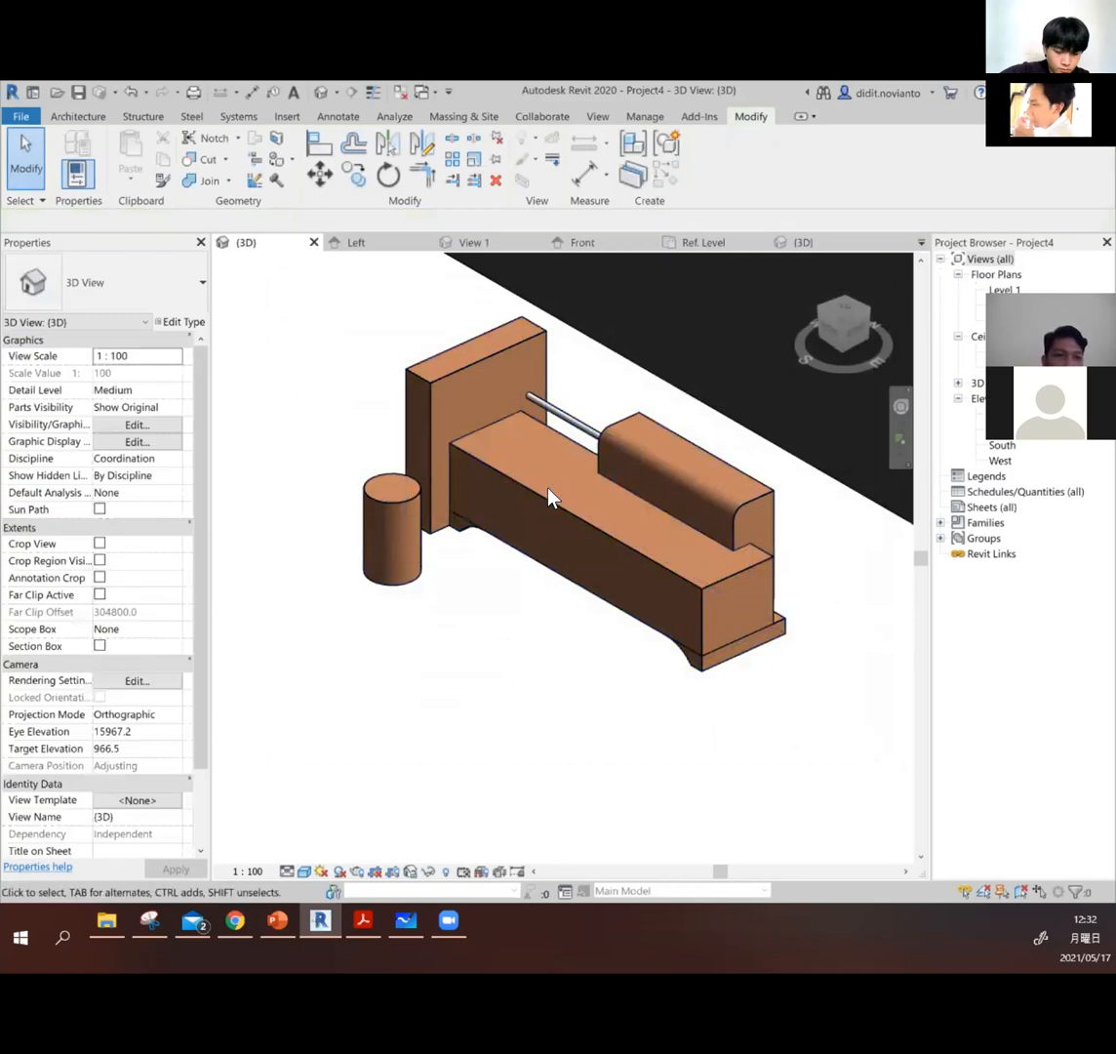
Step: Search for wood materials and assign Cherry to the placed sofa's sandaran parameter
left_click(451, 376)
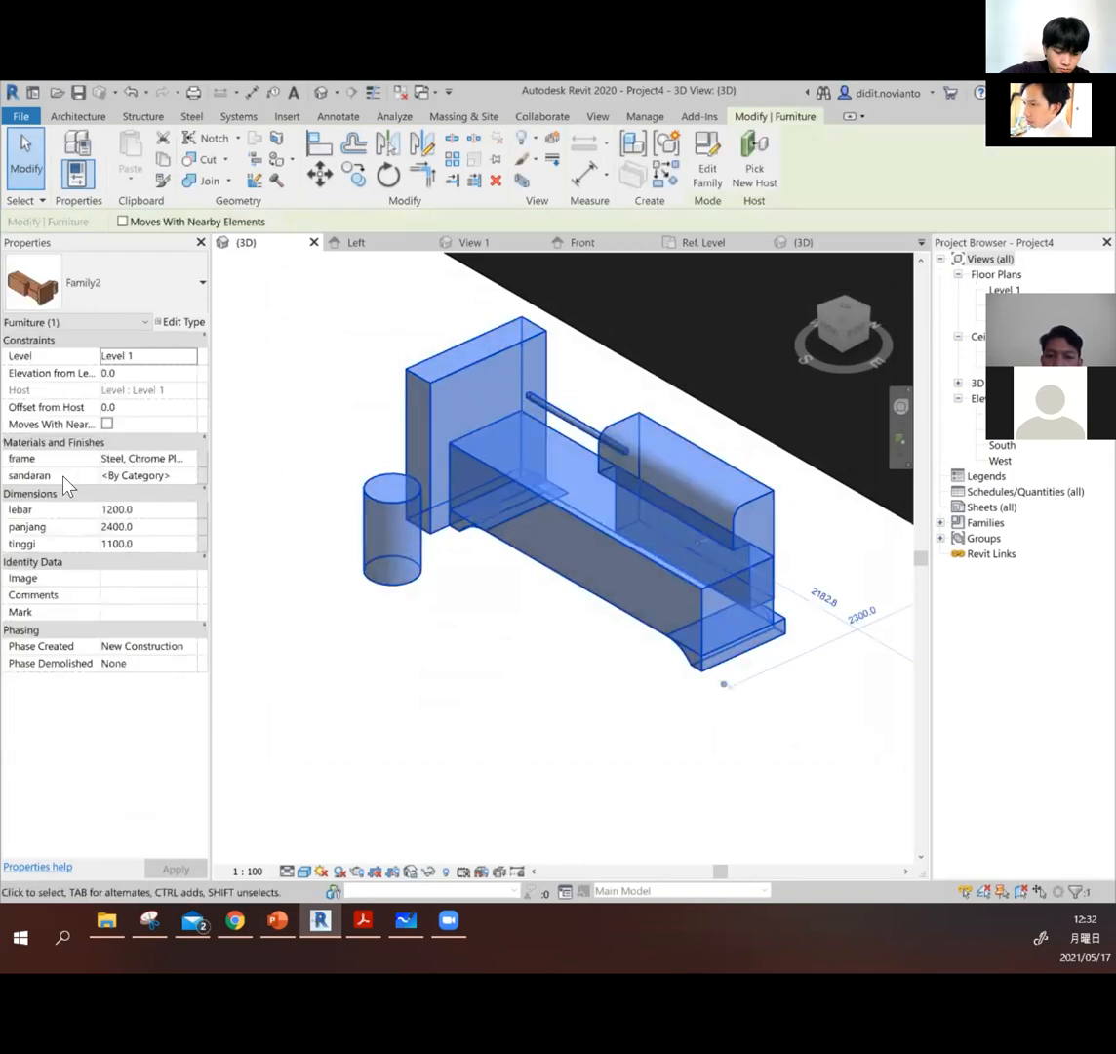
left_click(190, 482)
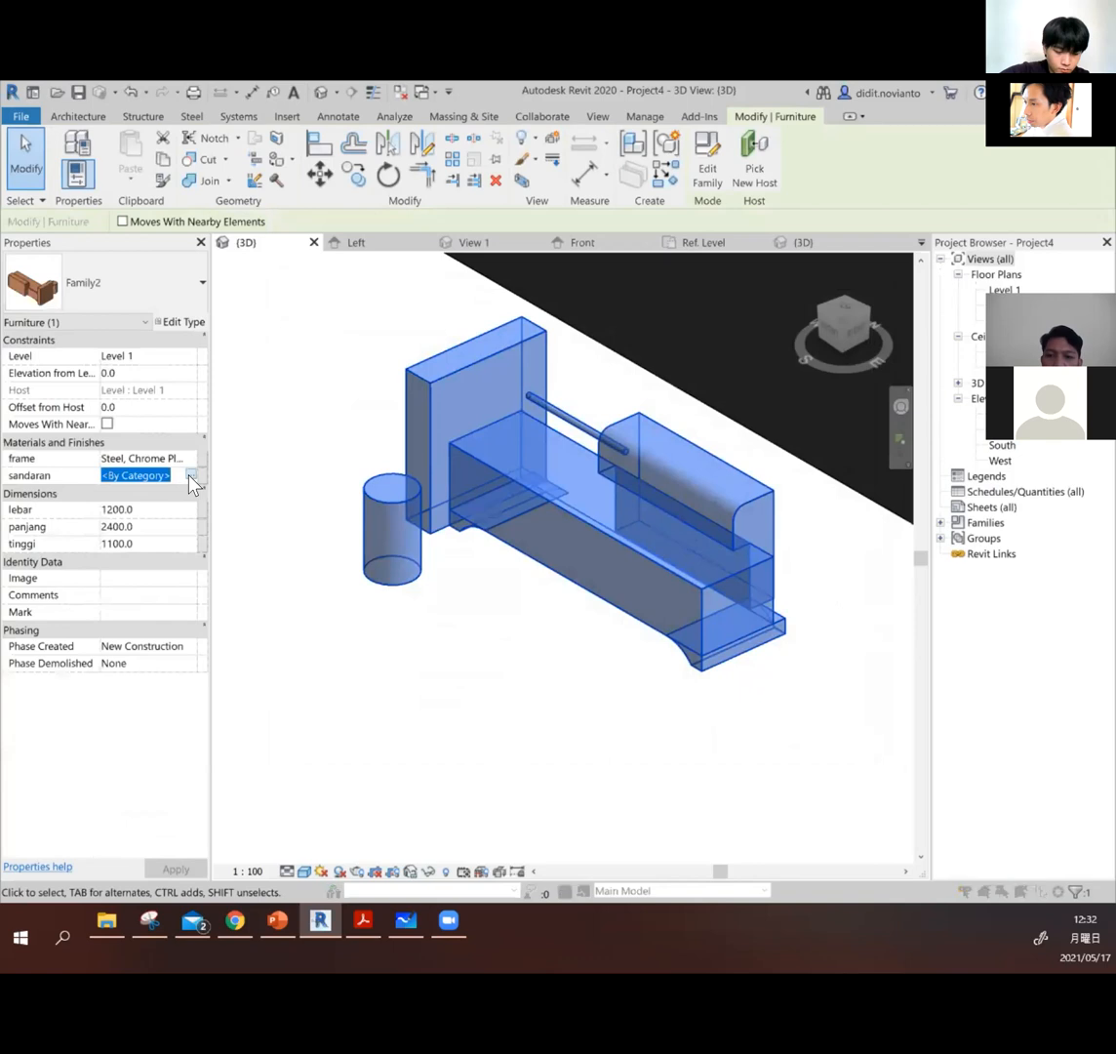
left_click(192, 475)
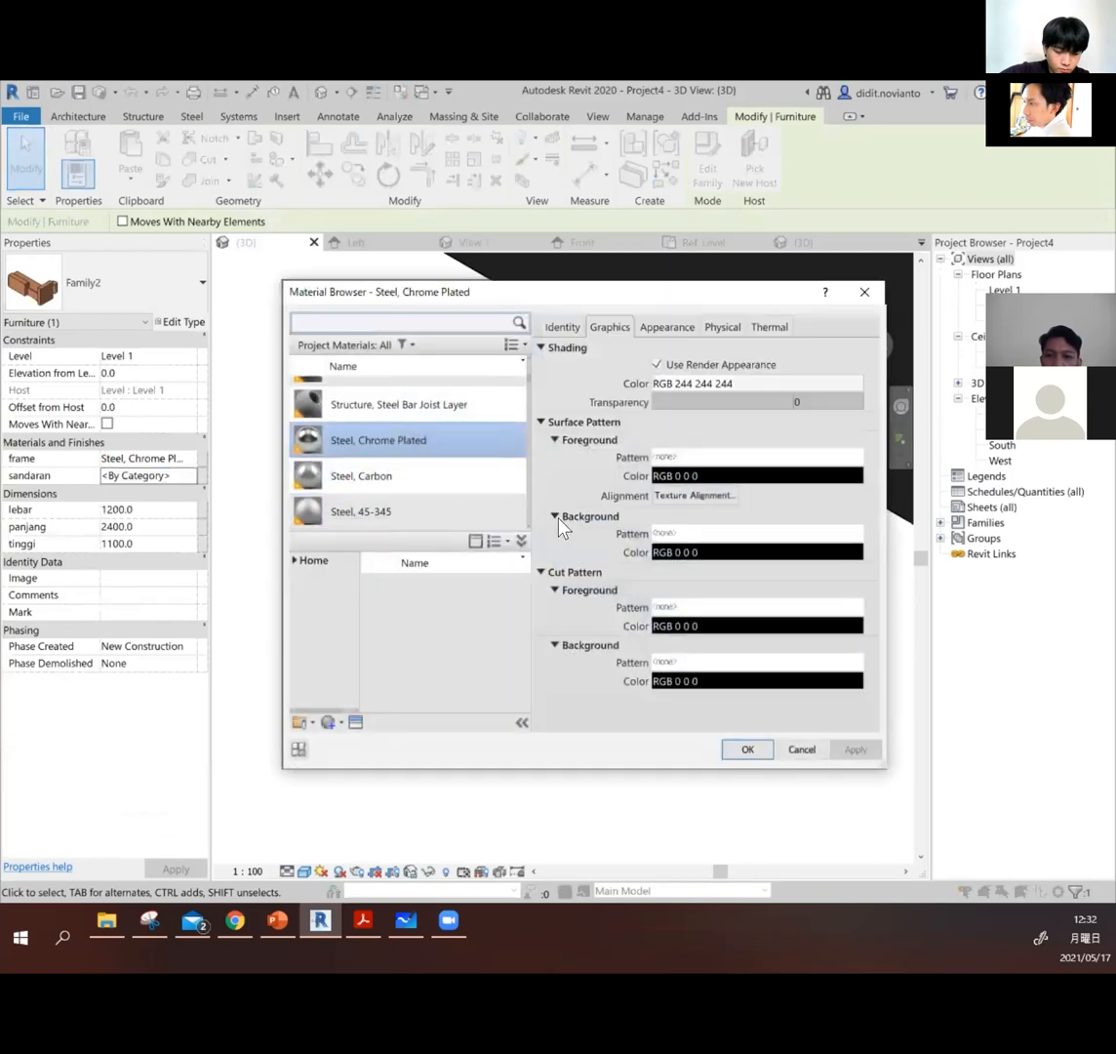
scroll(405, 483, "up", 5)
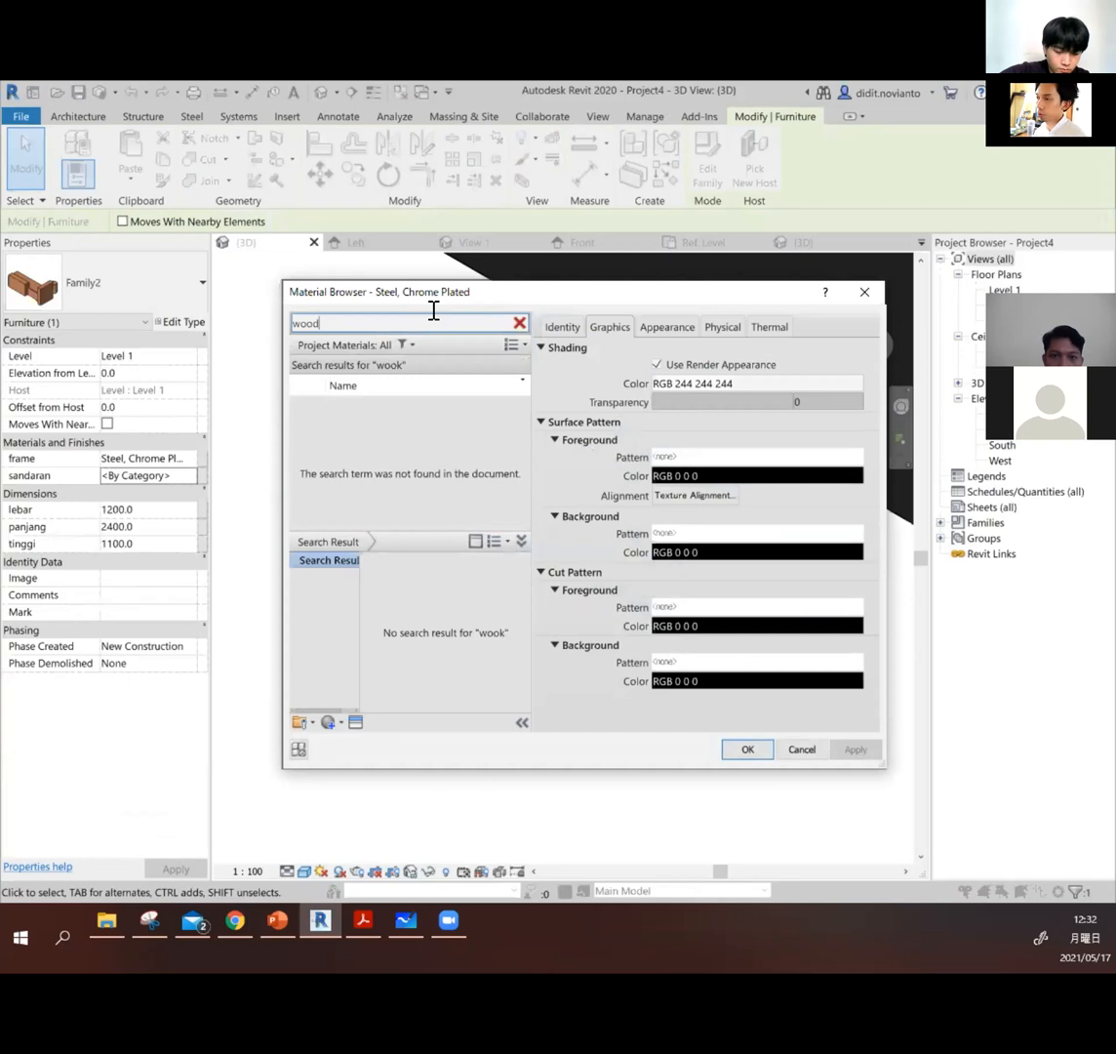
key("BackSpace")
type("d")
scroll(390, 513, "down", 1)
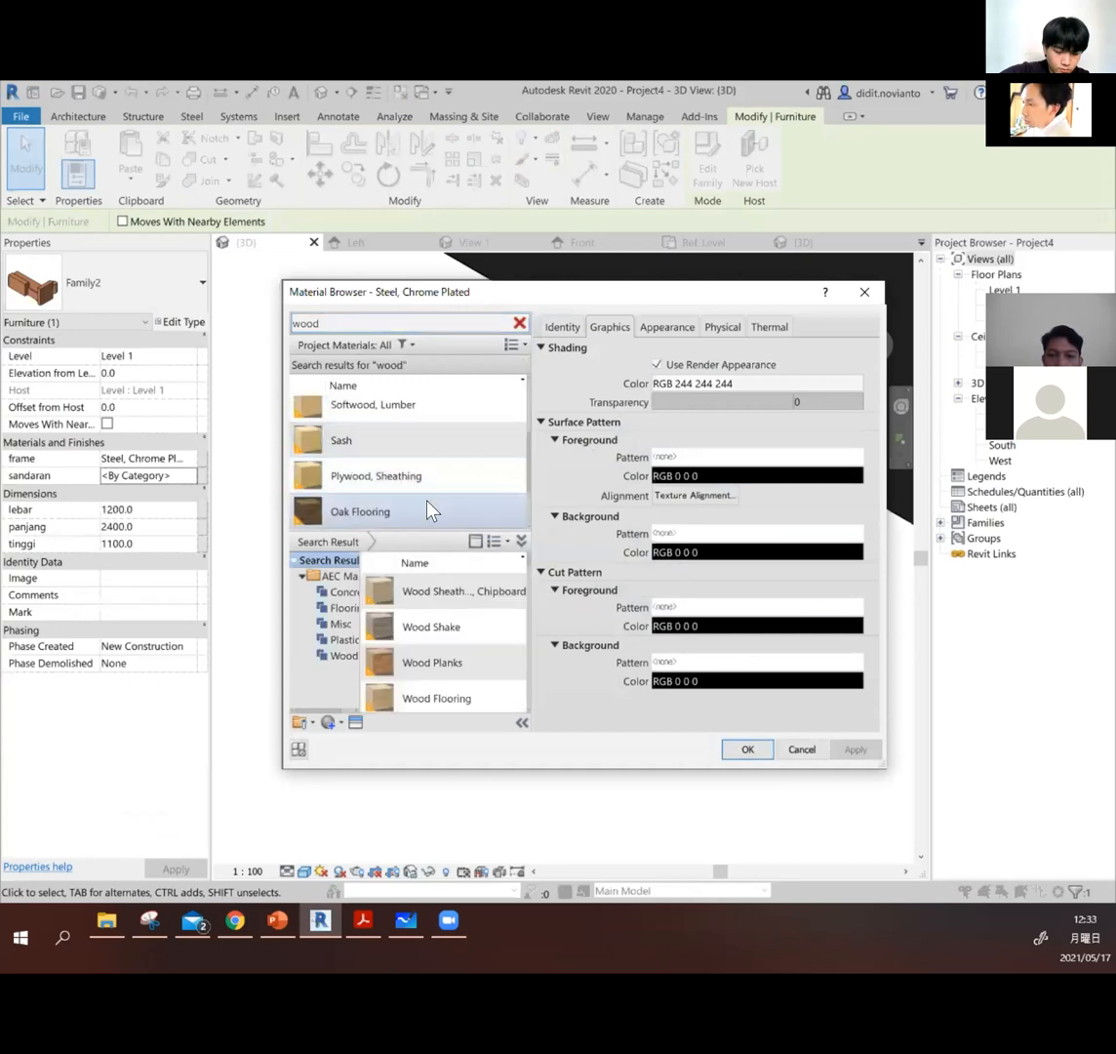
scroll(428, 511, "down", 1)
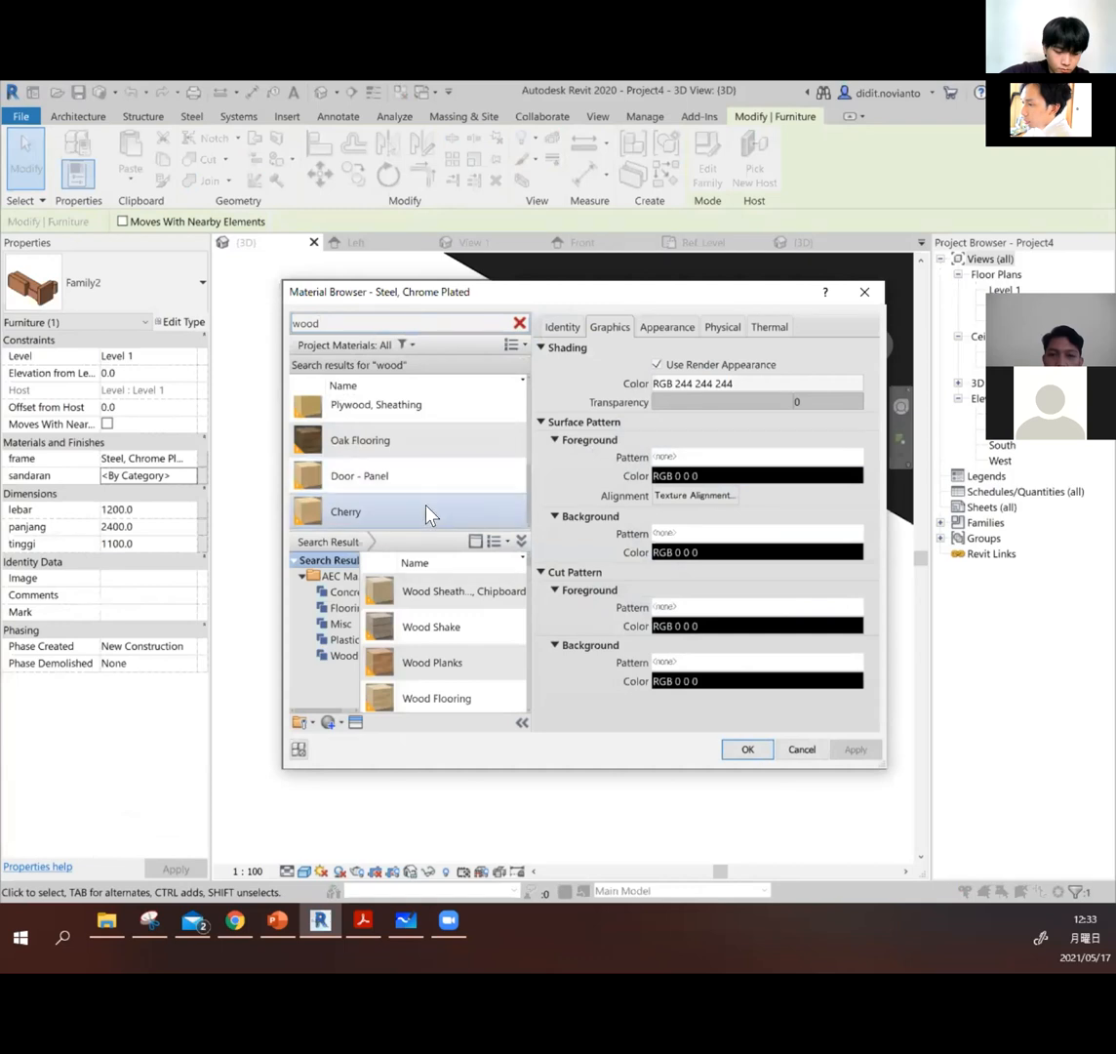
left_click(428, 510)
left_click(748, 748)
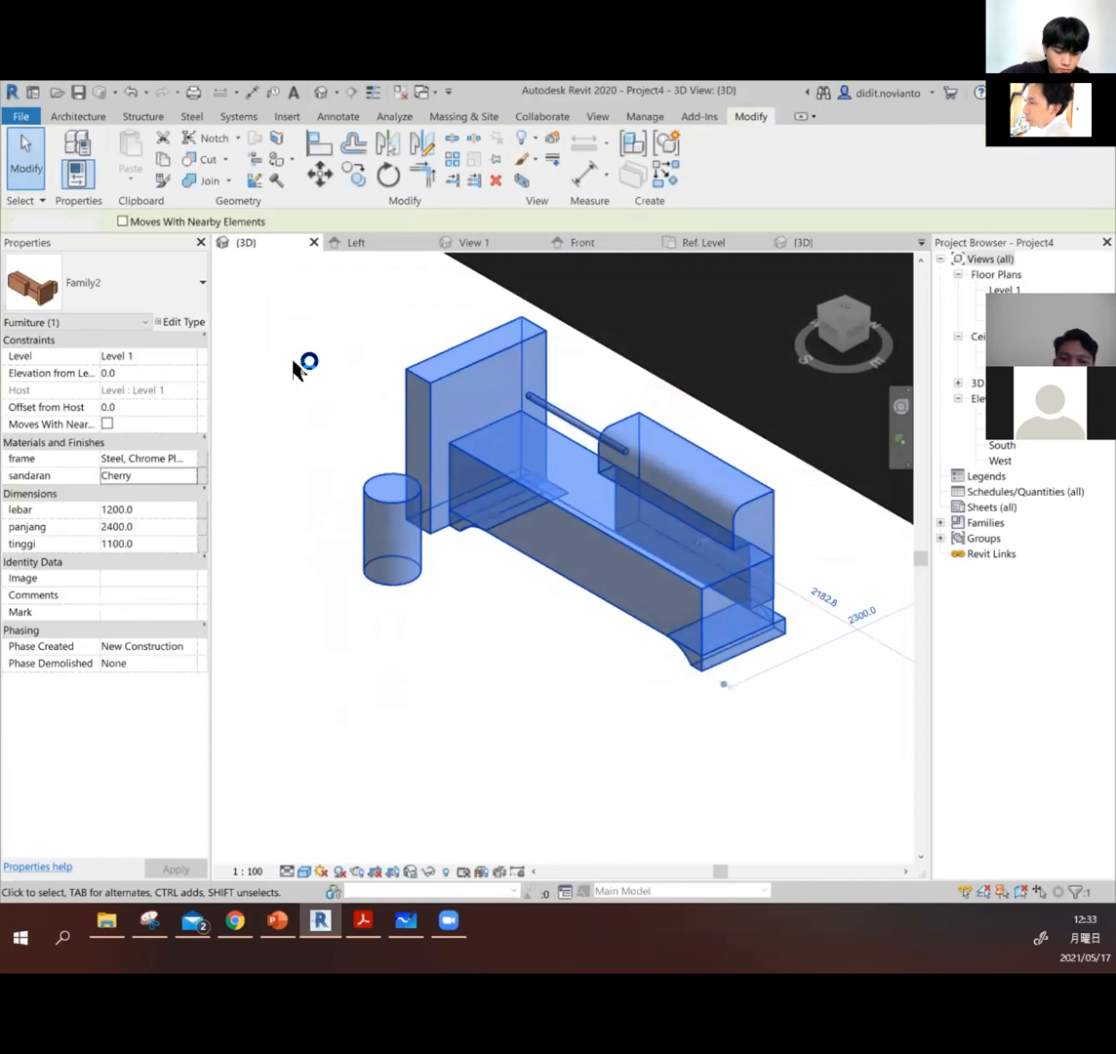
left_click(295, 368)
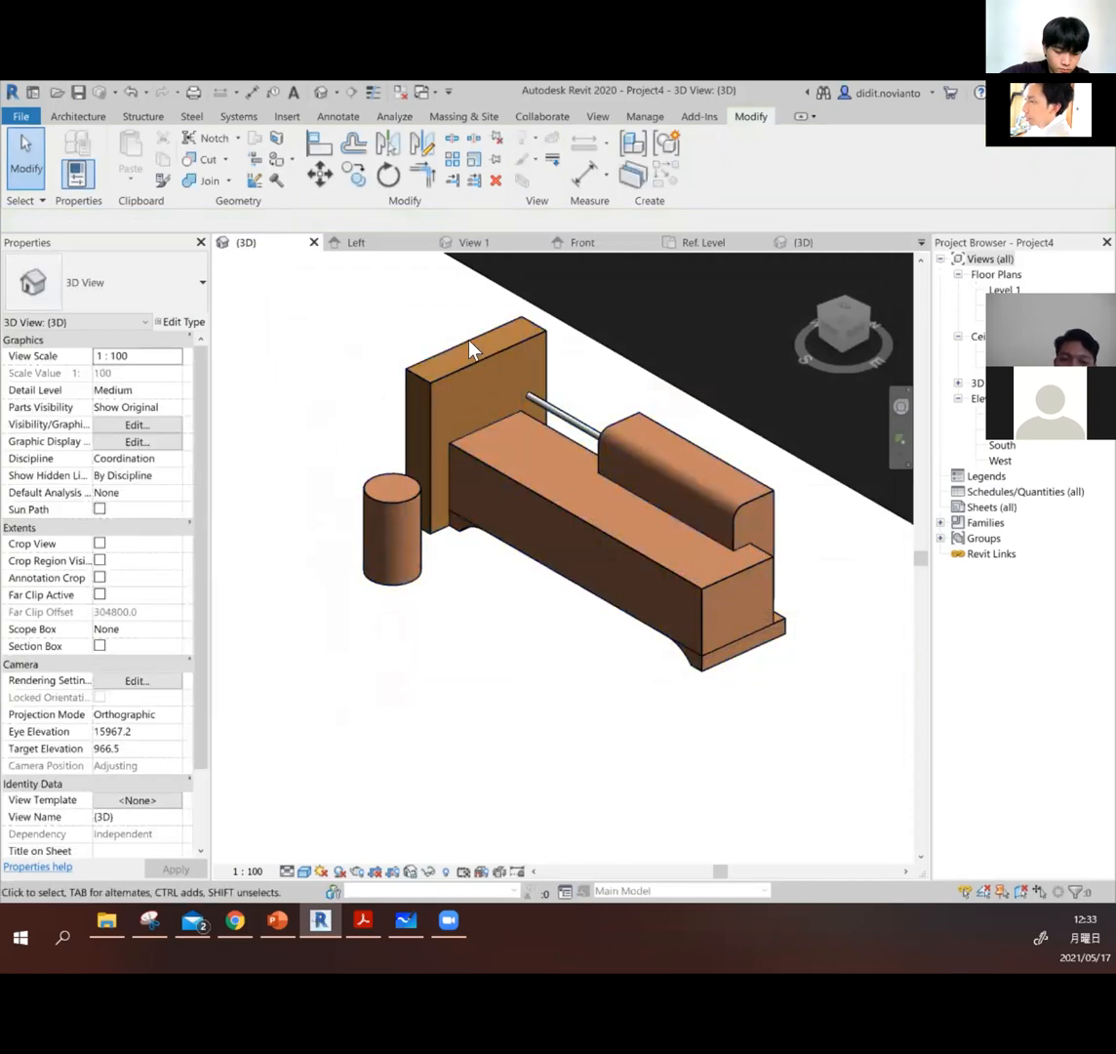
Step: Open Family2 for editing and try to associate the main seat extrusion's Material with a parameter named dudukan
left_click(589, 532)
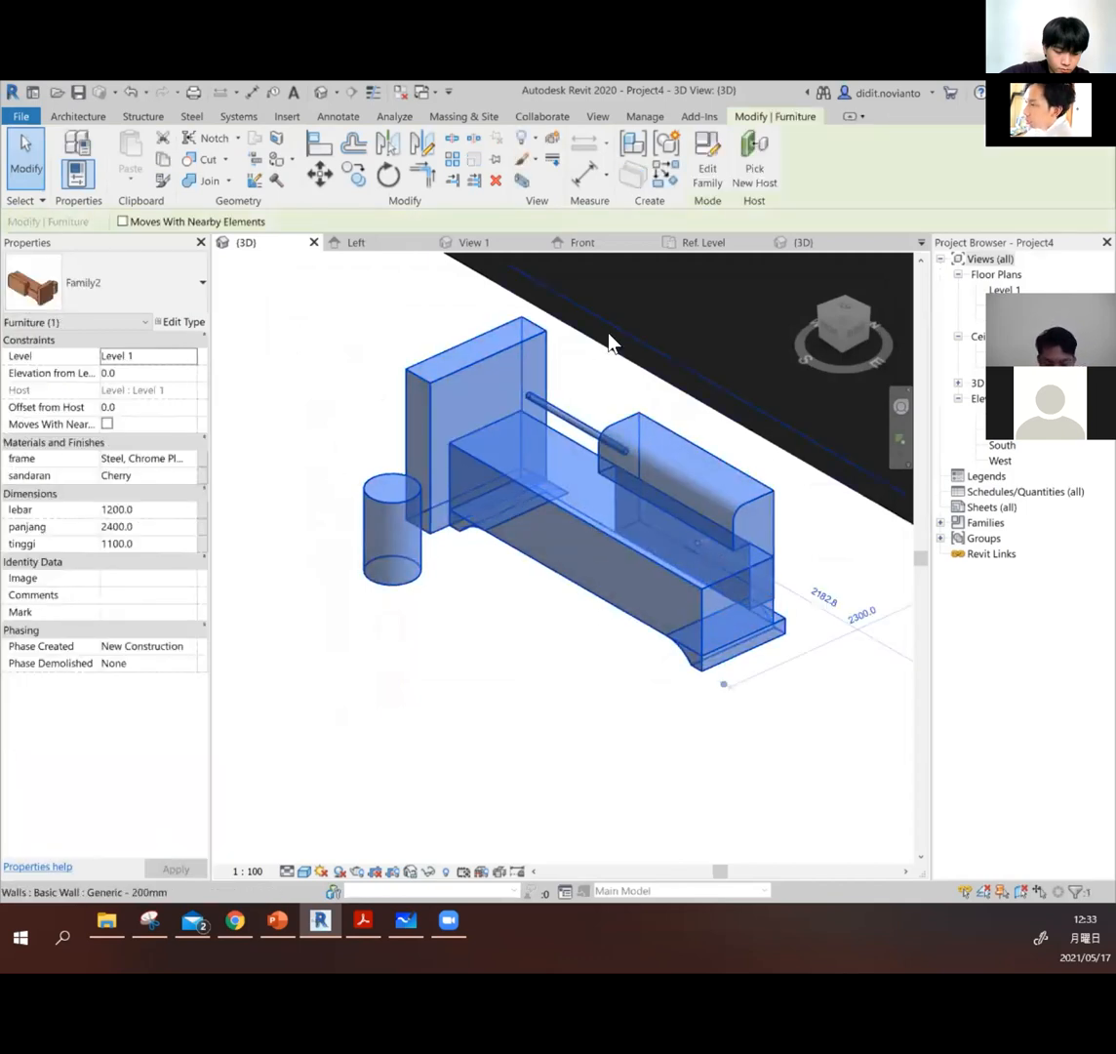
double_click(536, 482)
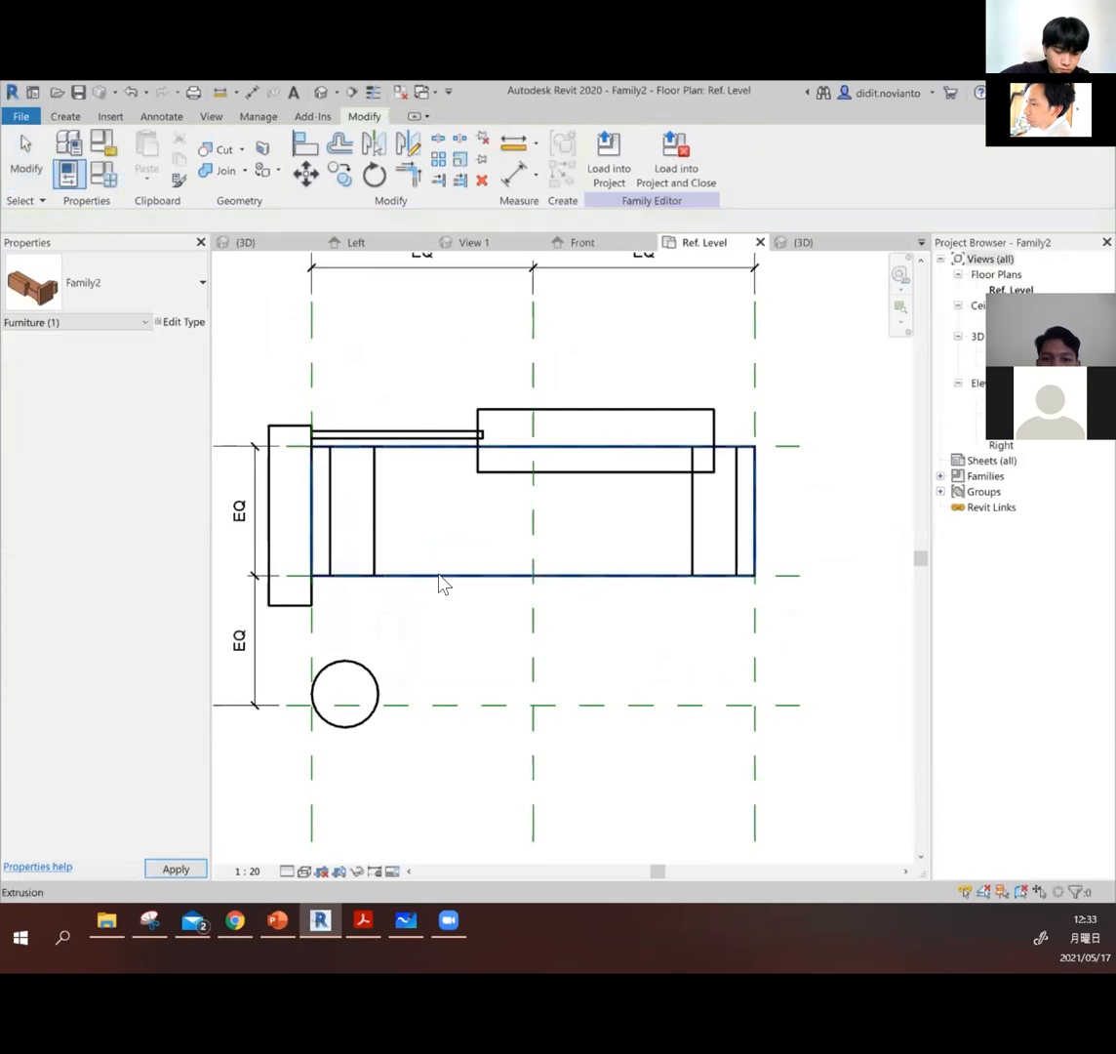
left_click(439, 584)
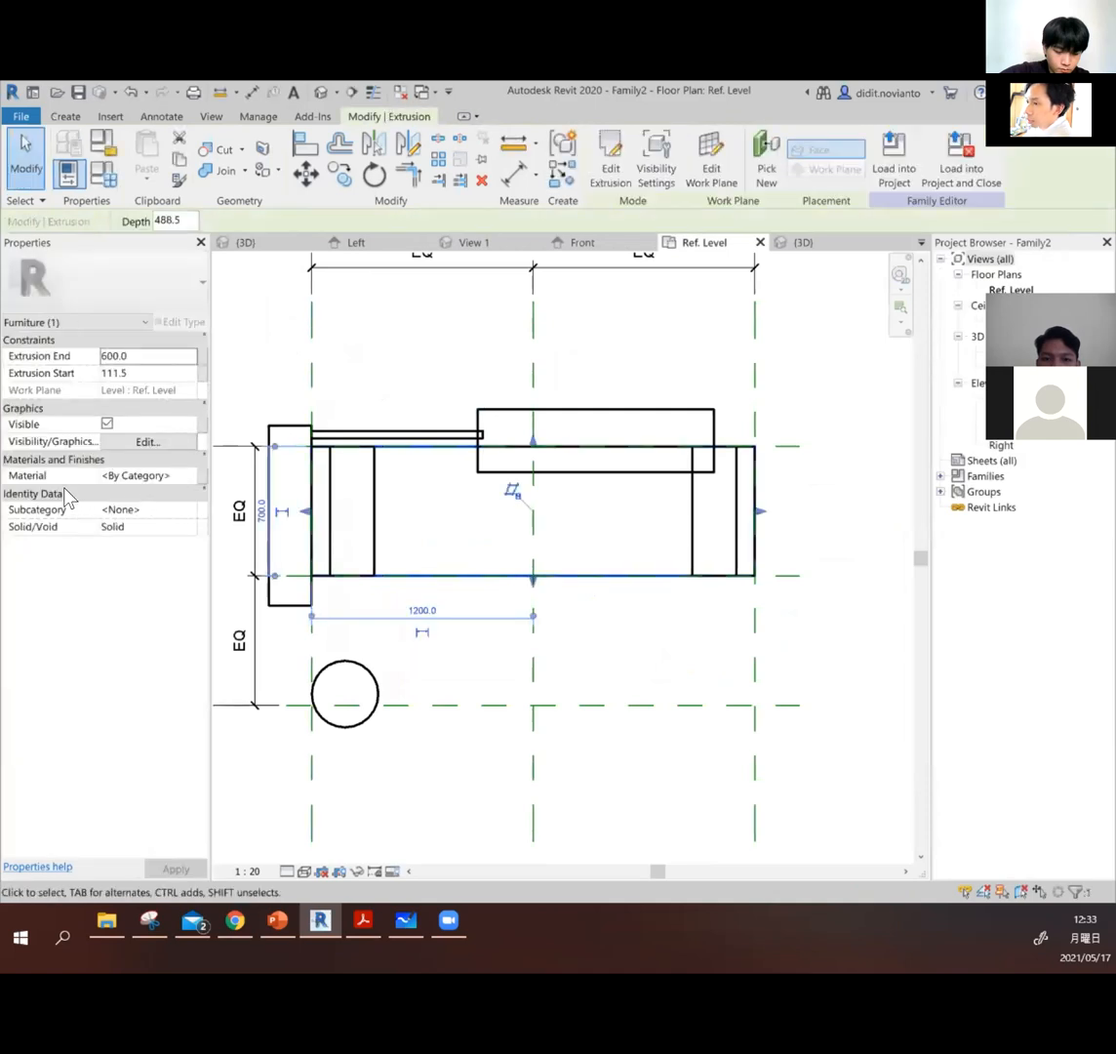
left_click(205, 480)
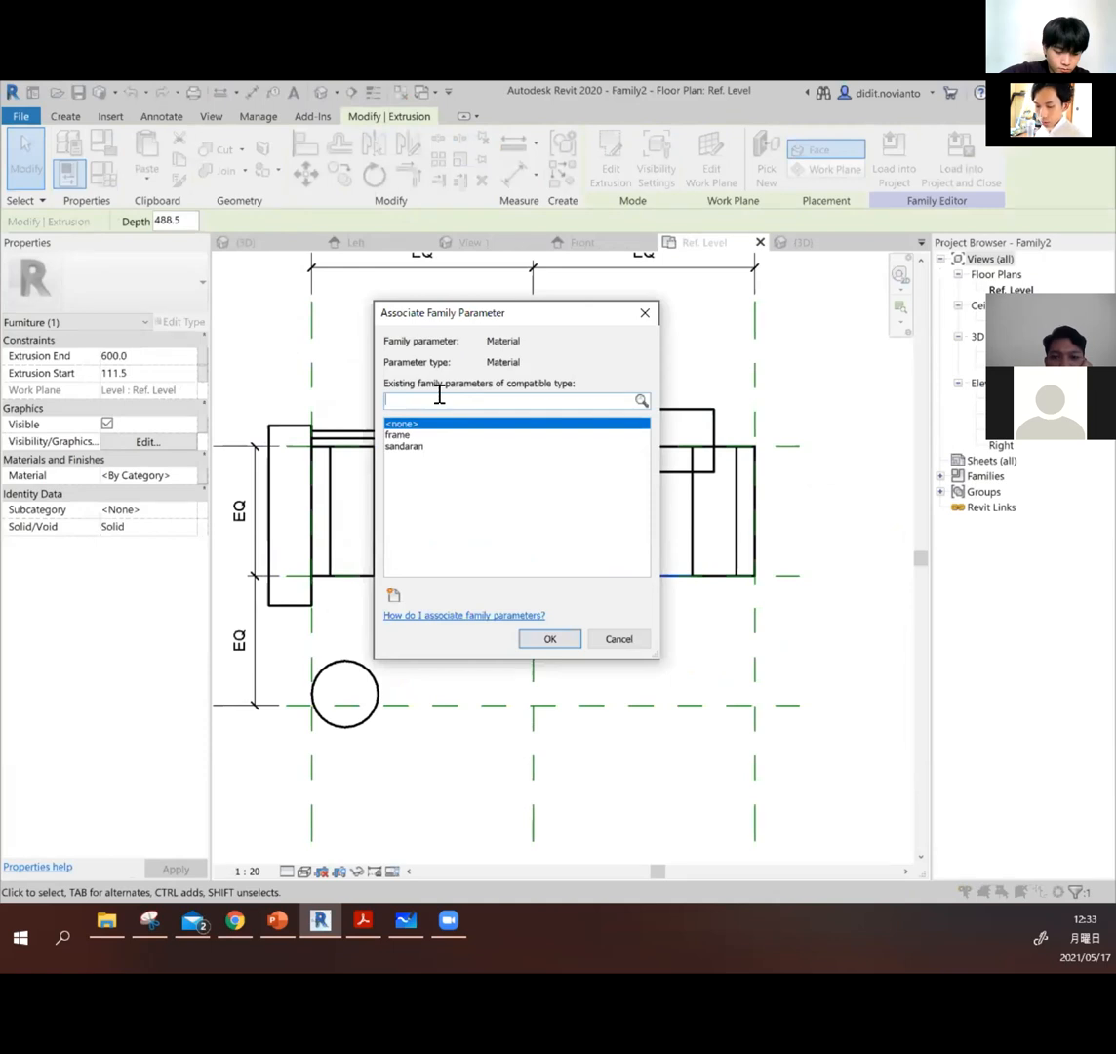
type("dudukan")
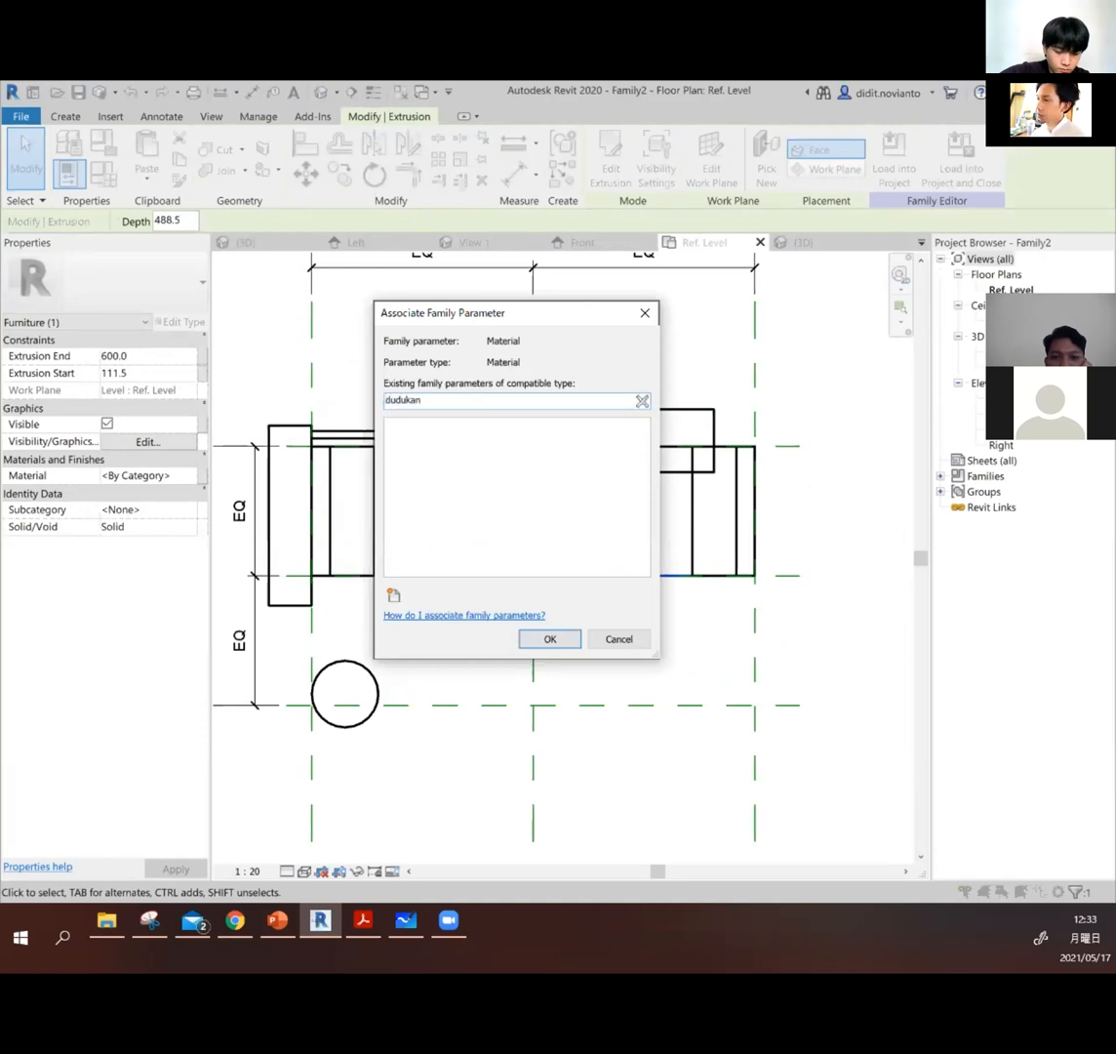
left_click(551, 639)
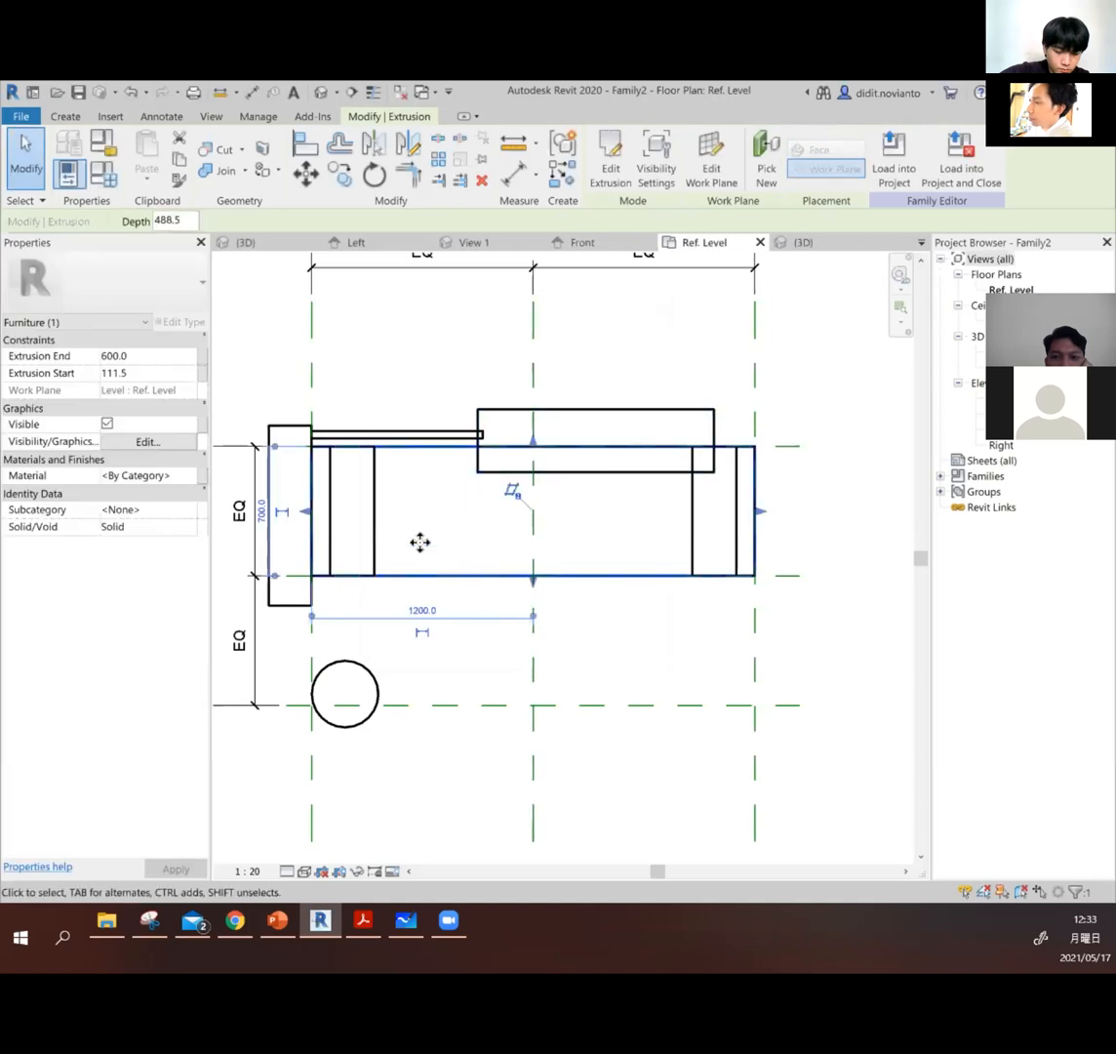
left_click(622, 594)
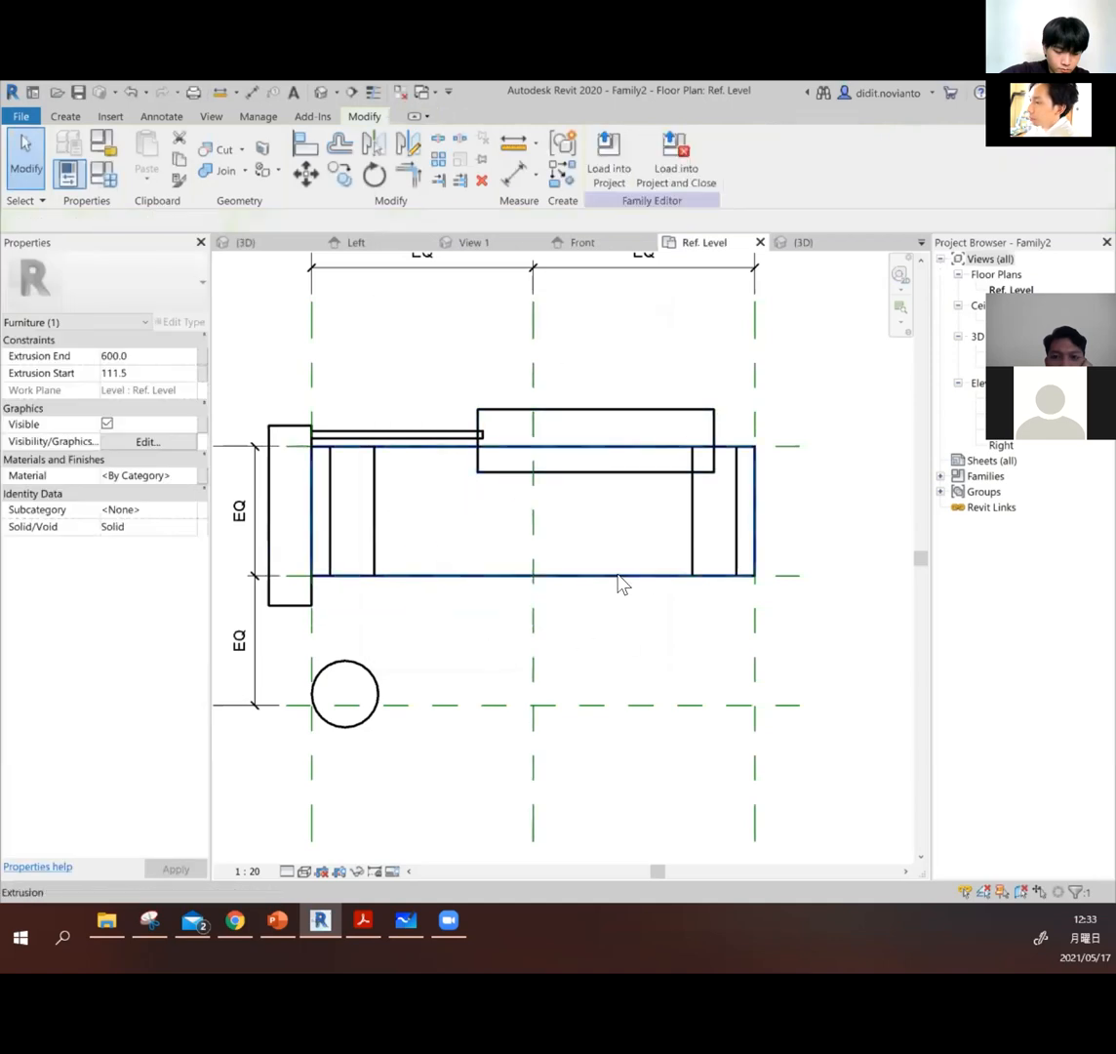
Step: Load Family2 into Project4 and check the placed sofa's material parameters for dudukan
left_click(615, 160)
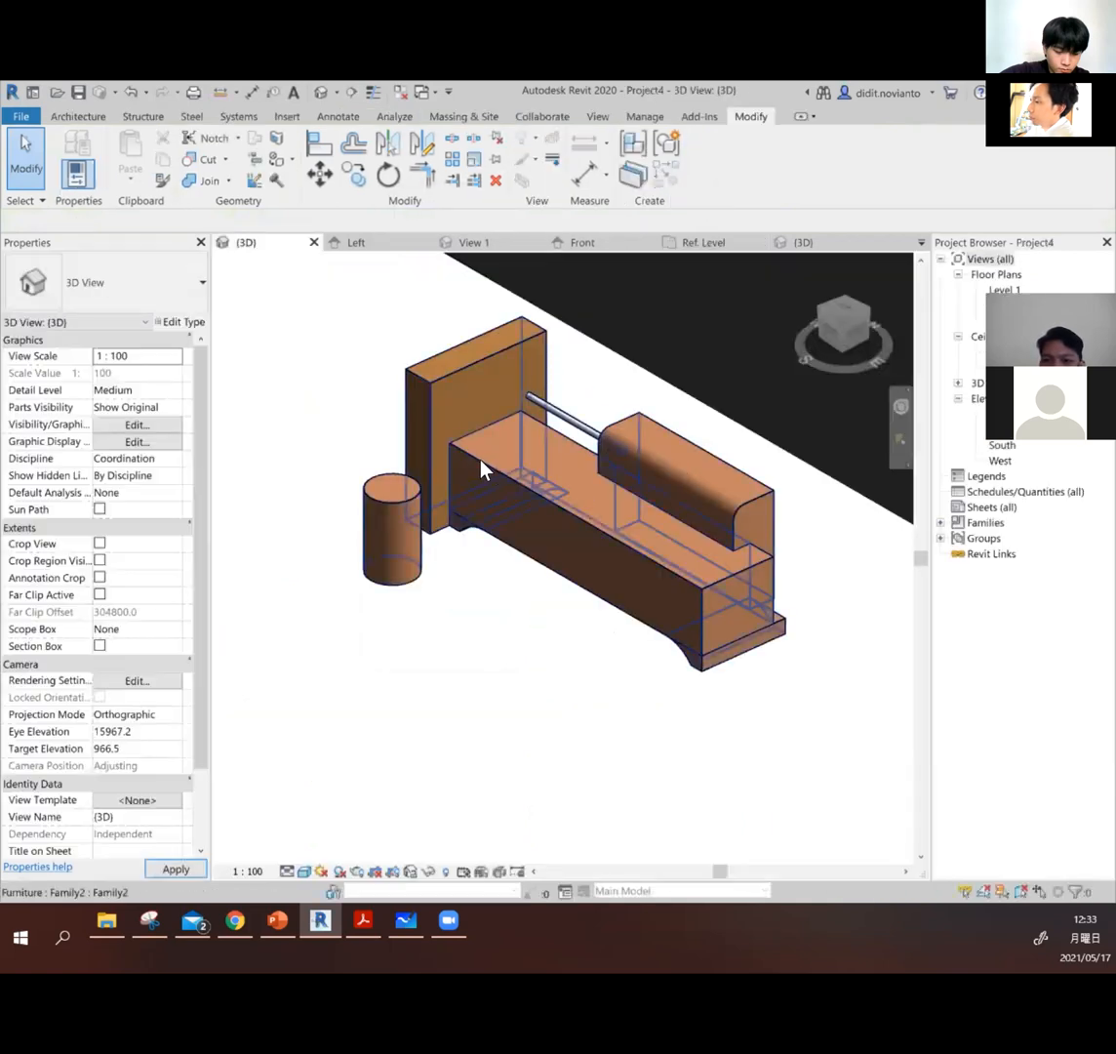
left_click(533, 495)
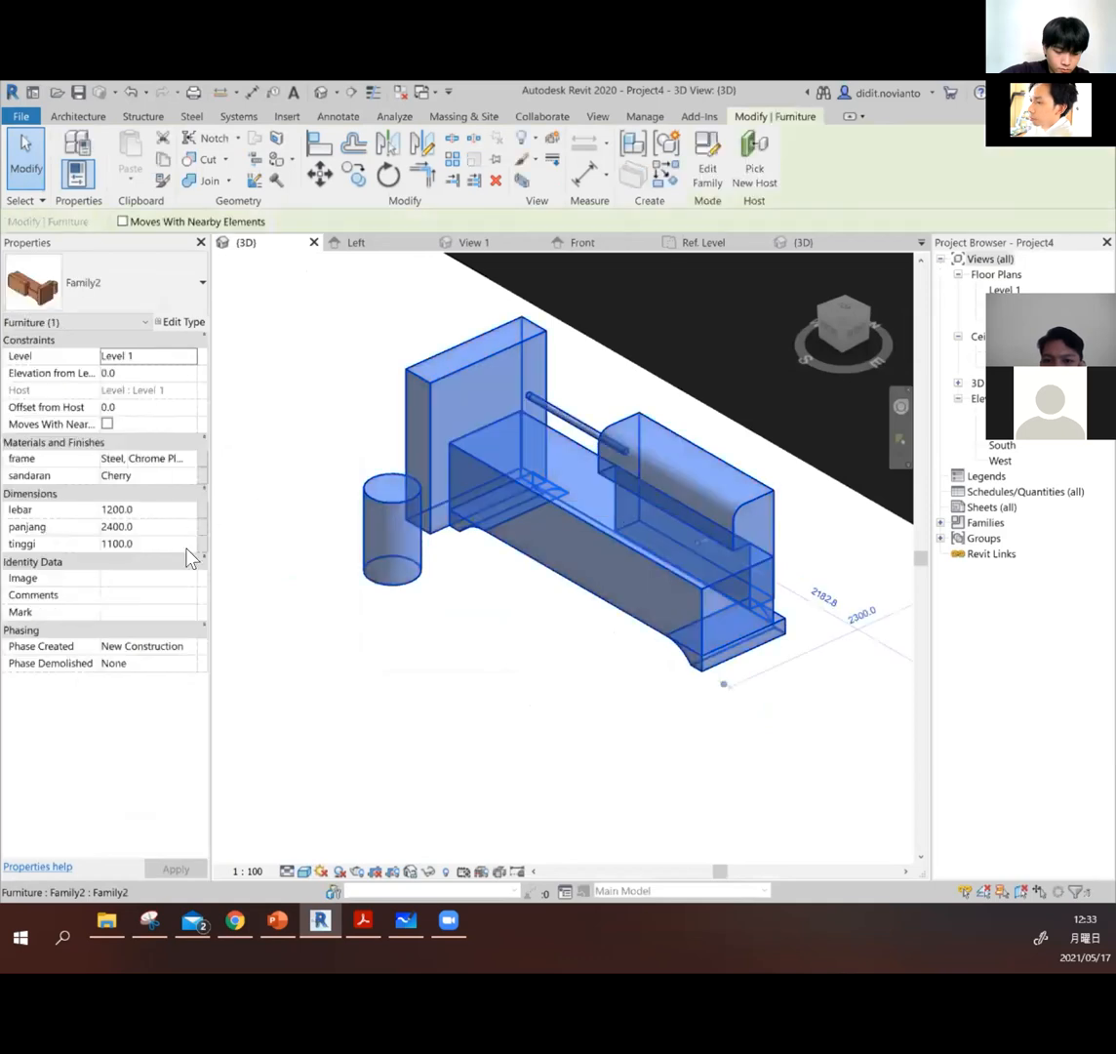
left_click(288, 456)
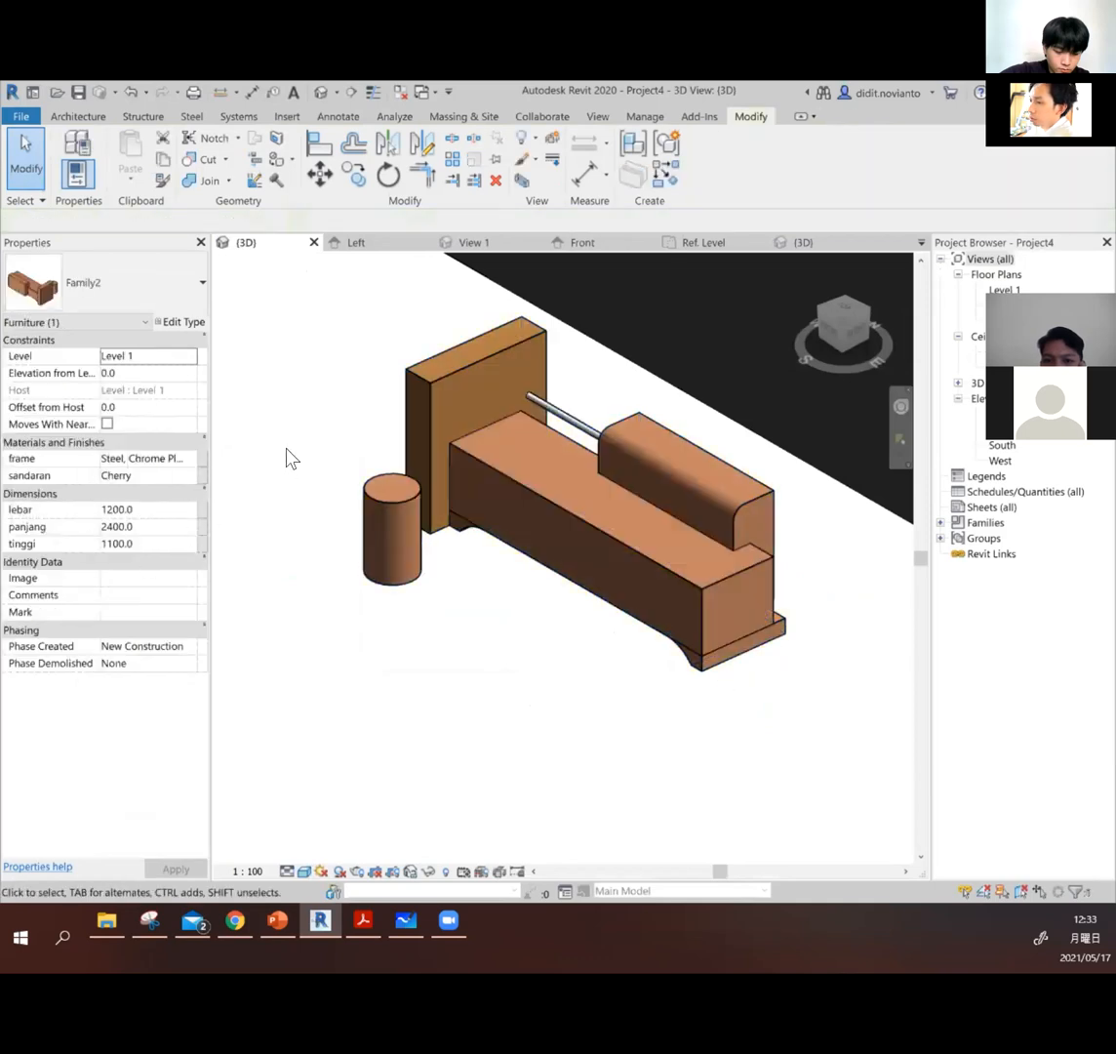
left_click(523, 483)
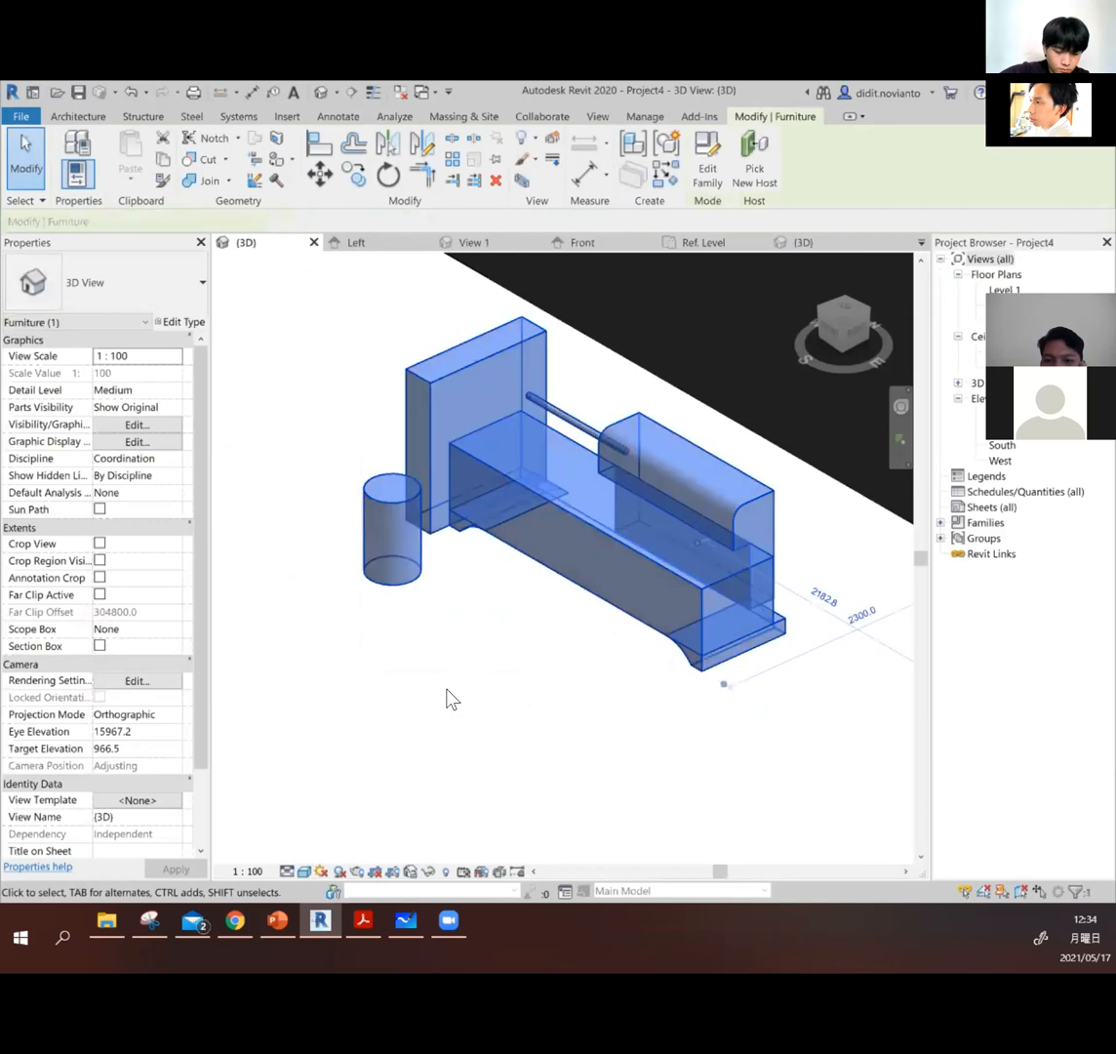
left_click(448, 698)
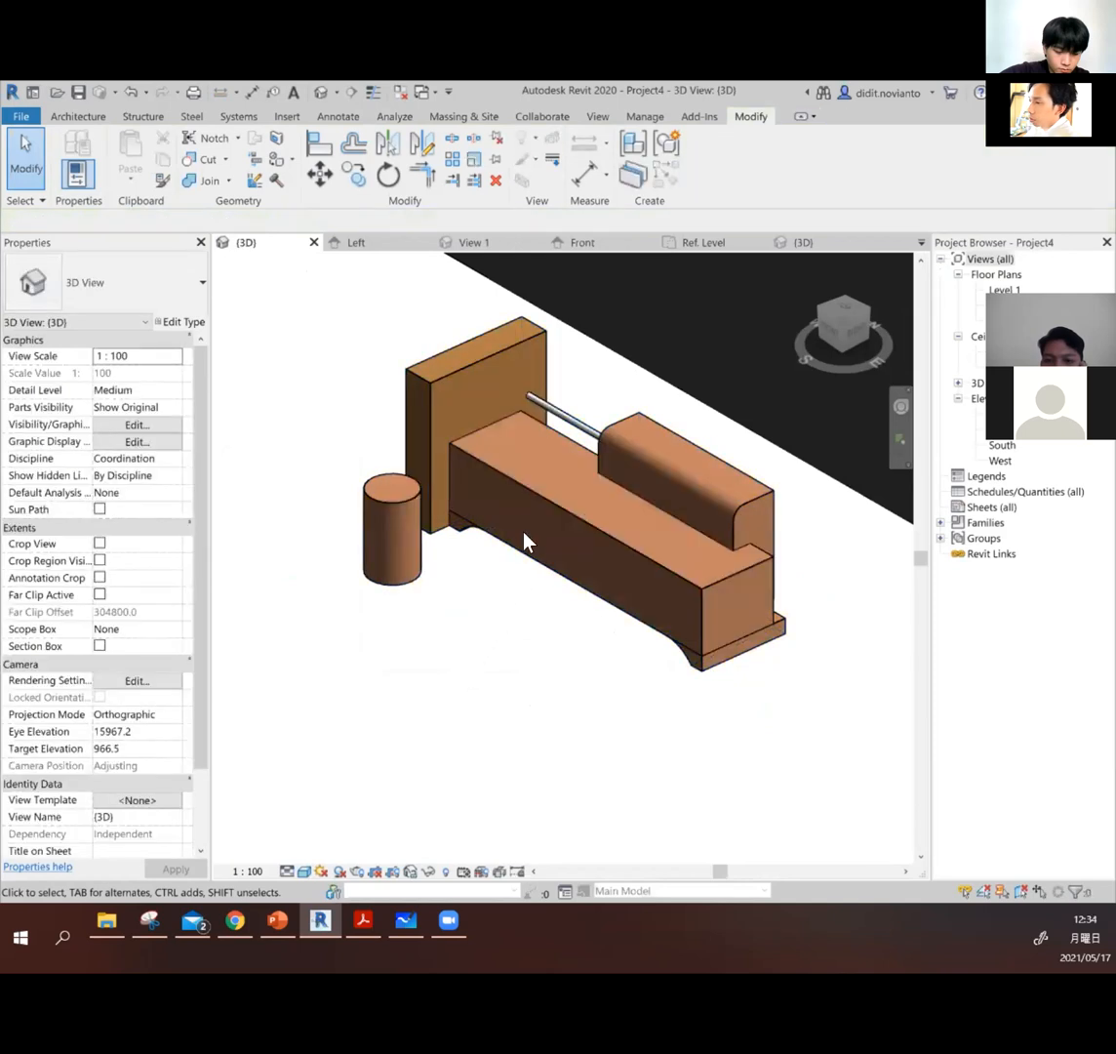
Step: Reopen Family2 and associate the seat extrusion's Material with a new instance family parameter named dudukan, grouped under Materials and Finishes
double_click(523, 493)
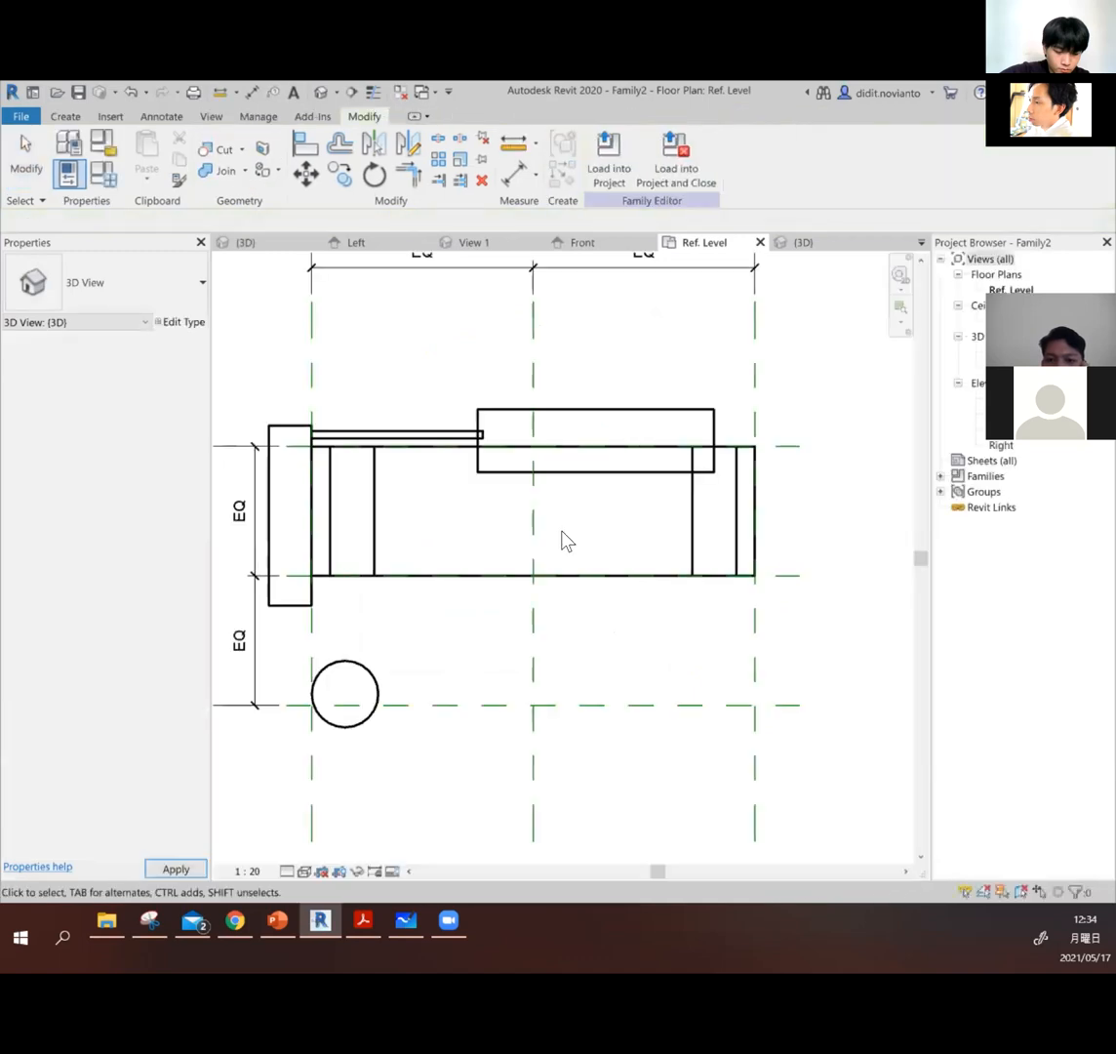
left_click(561, 578)
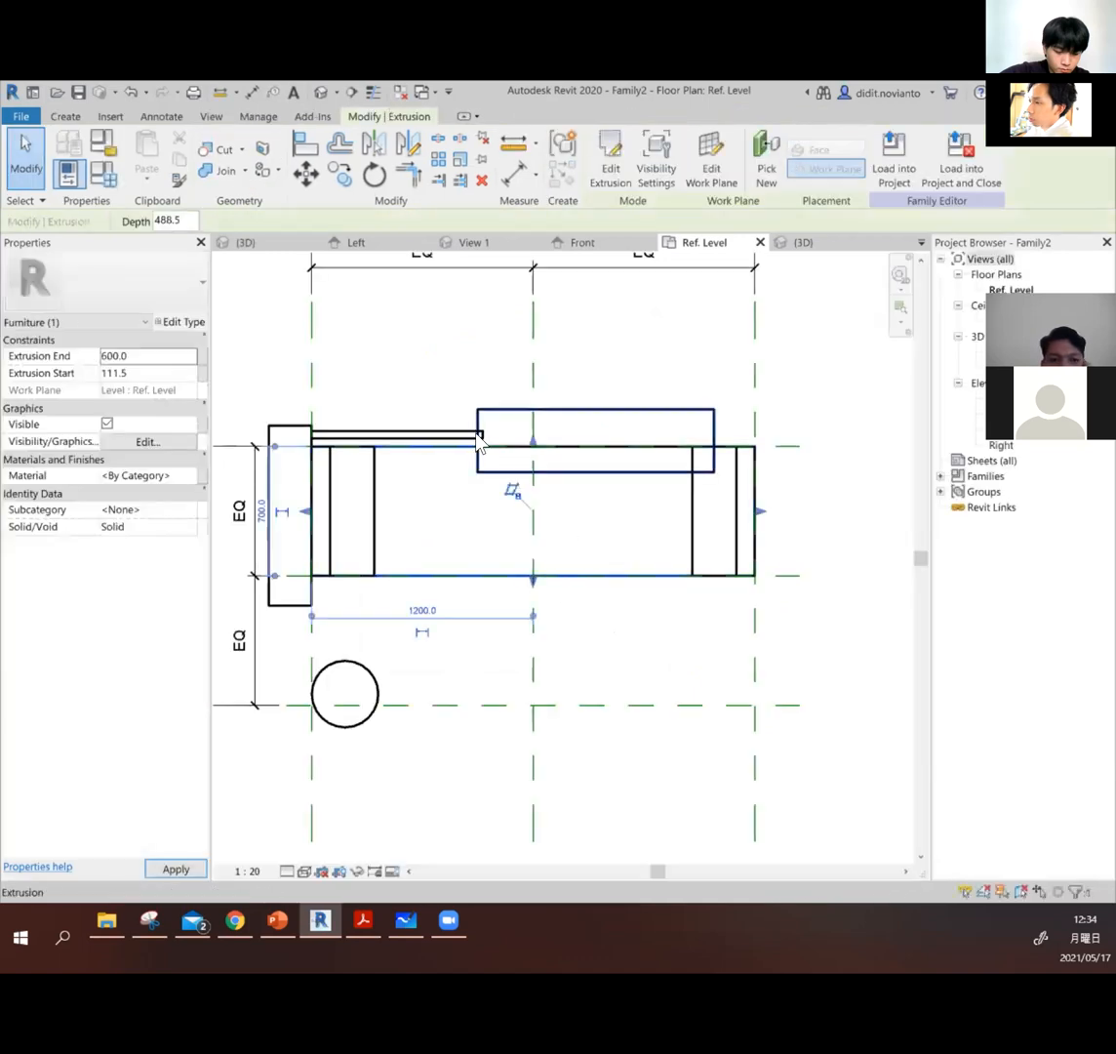
left_click(200, 478)
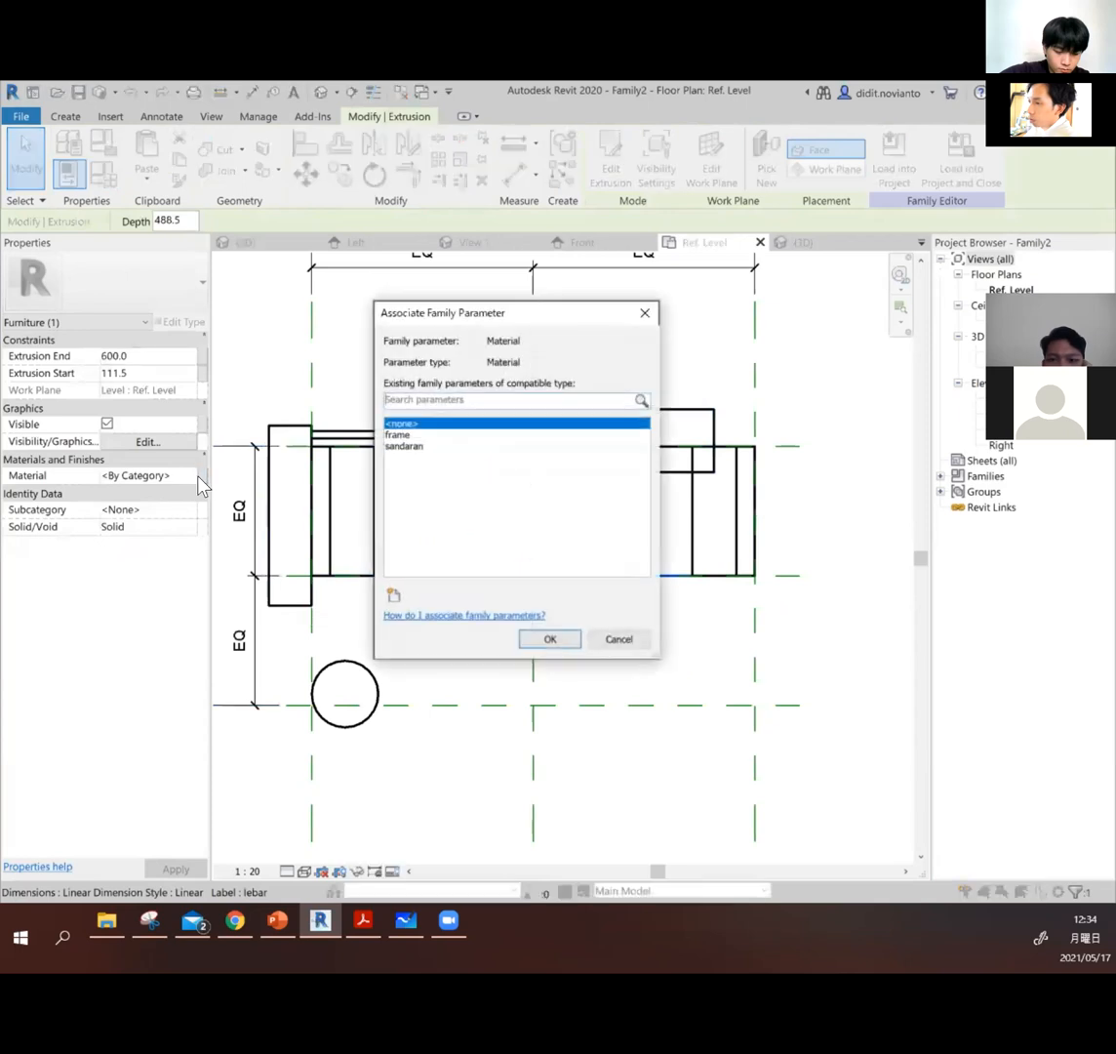
left_click(391, 595)
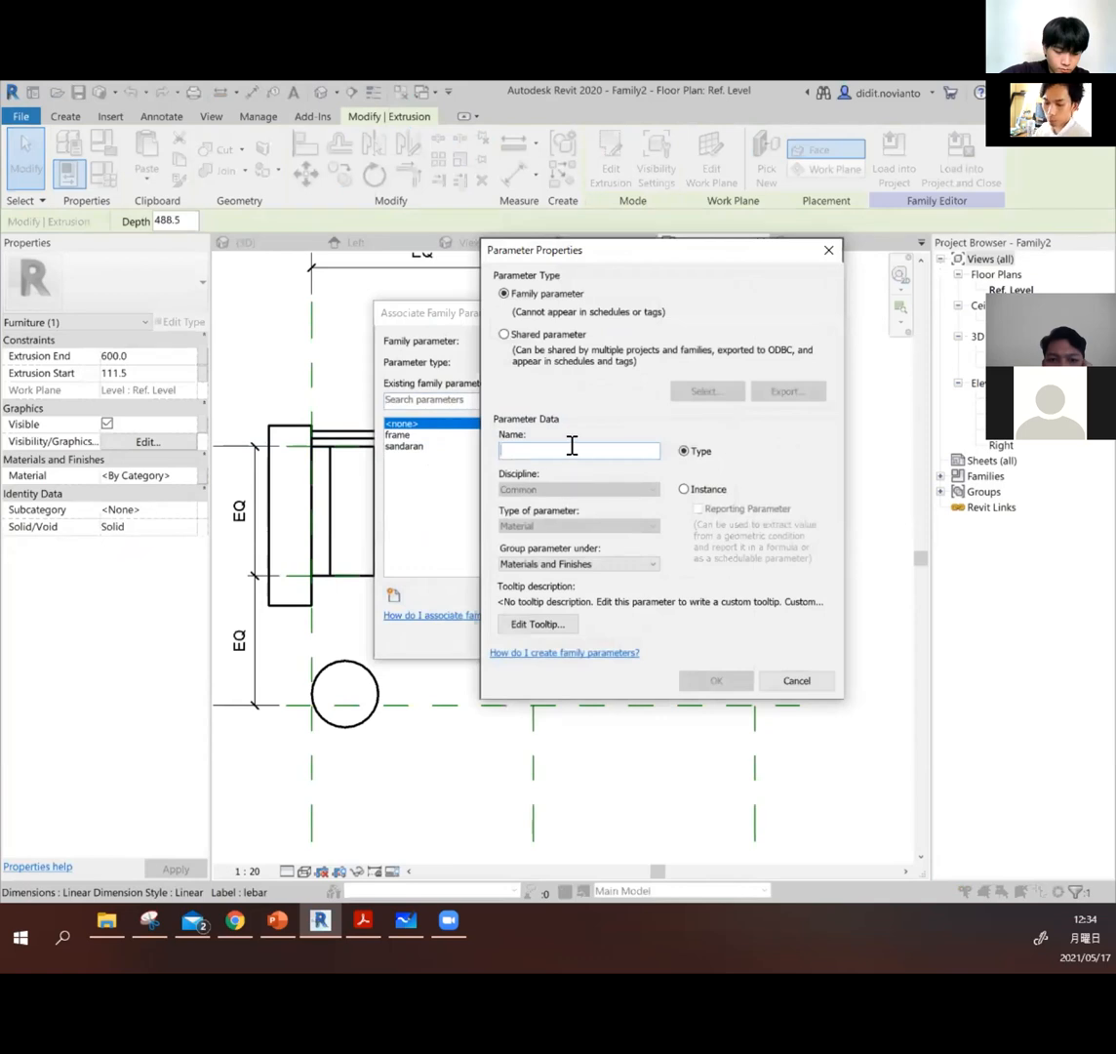
type("dudukan")
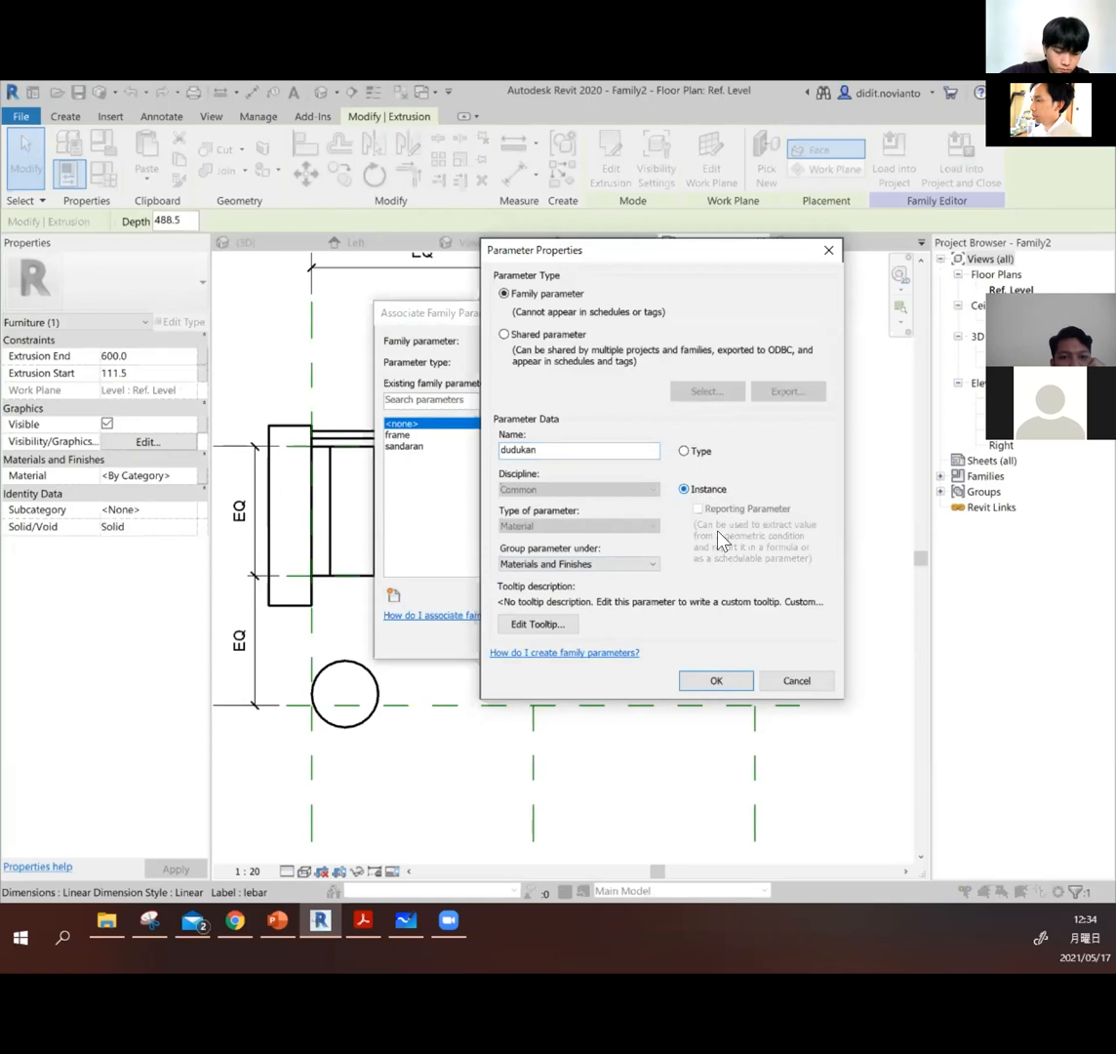
left_click(734, 682)
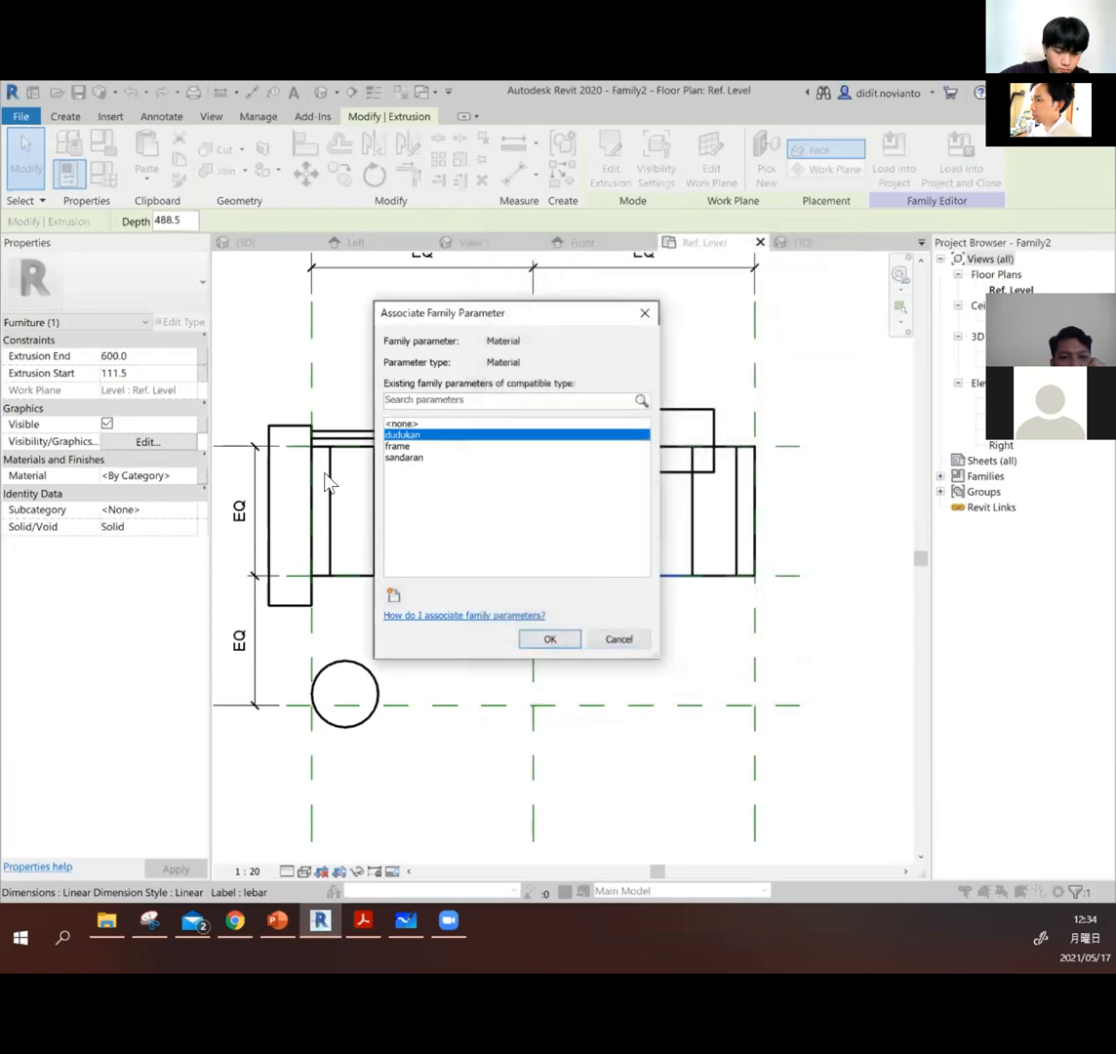
left_click(552, 642)
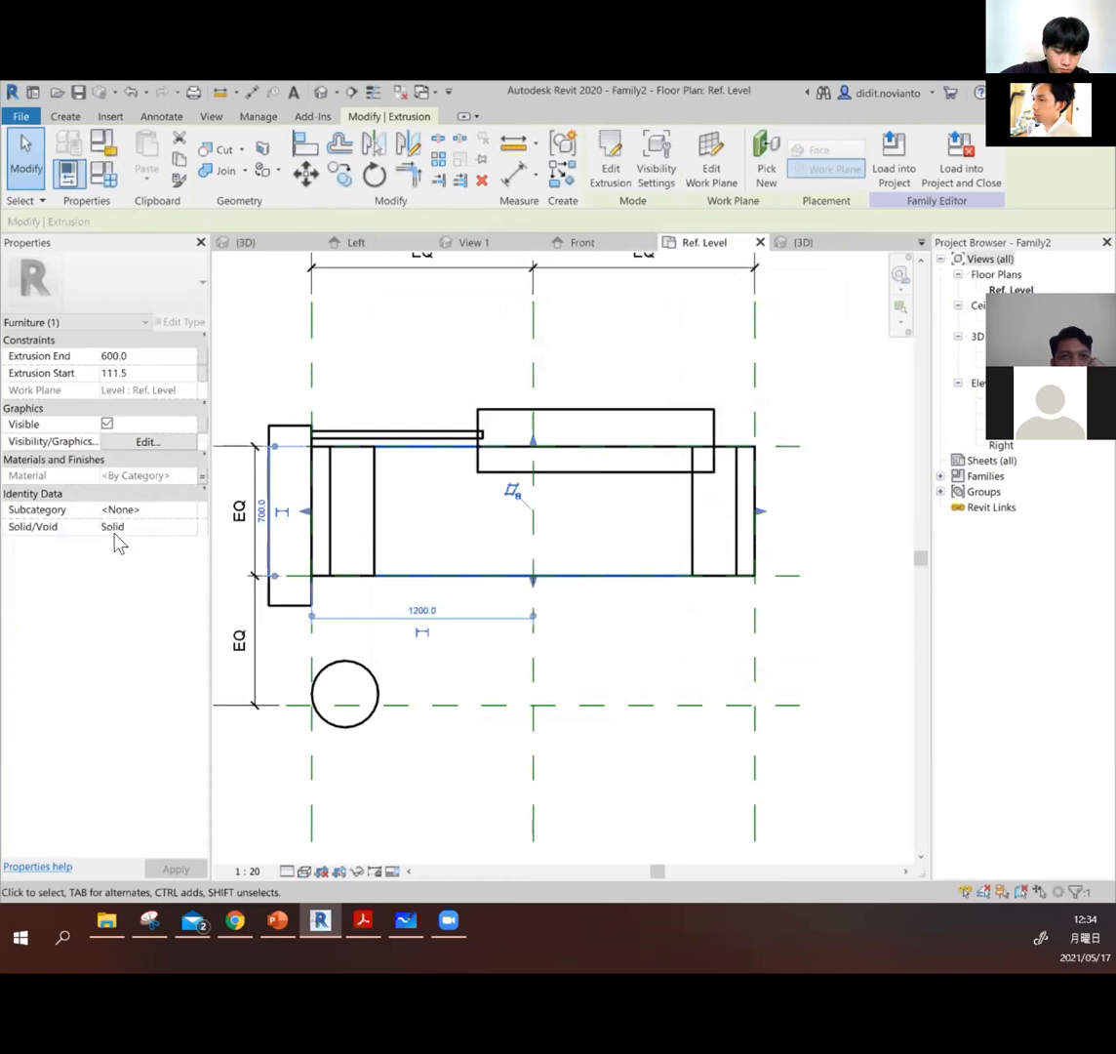
left_click(443, 372)
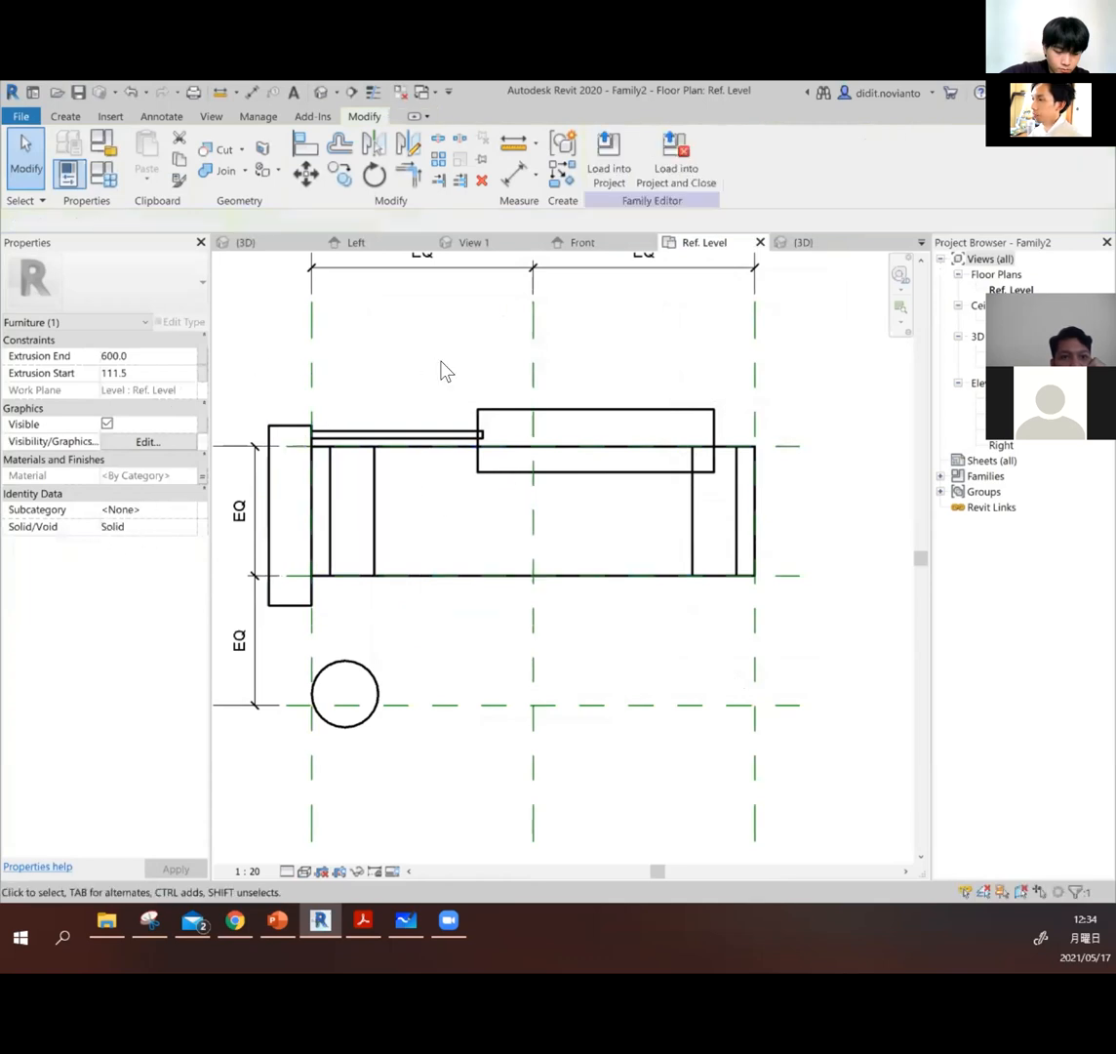
Step: Load the edited Family2 into Project4, overwriting the existing version
left_click(478, 578)
left_click(884, 156)
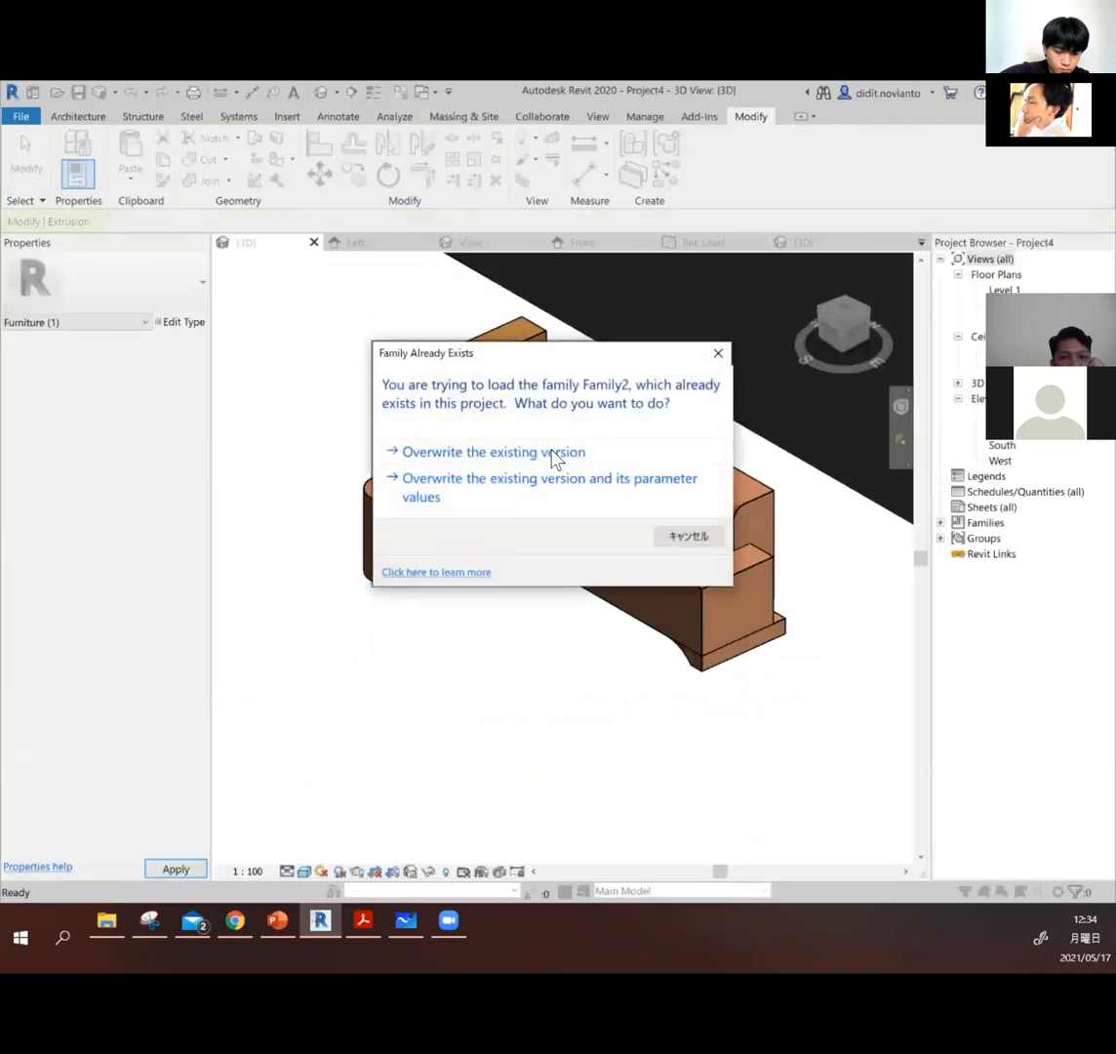
left_click(553, 455)
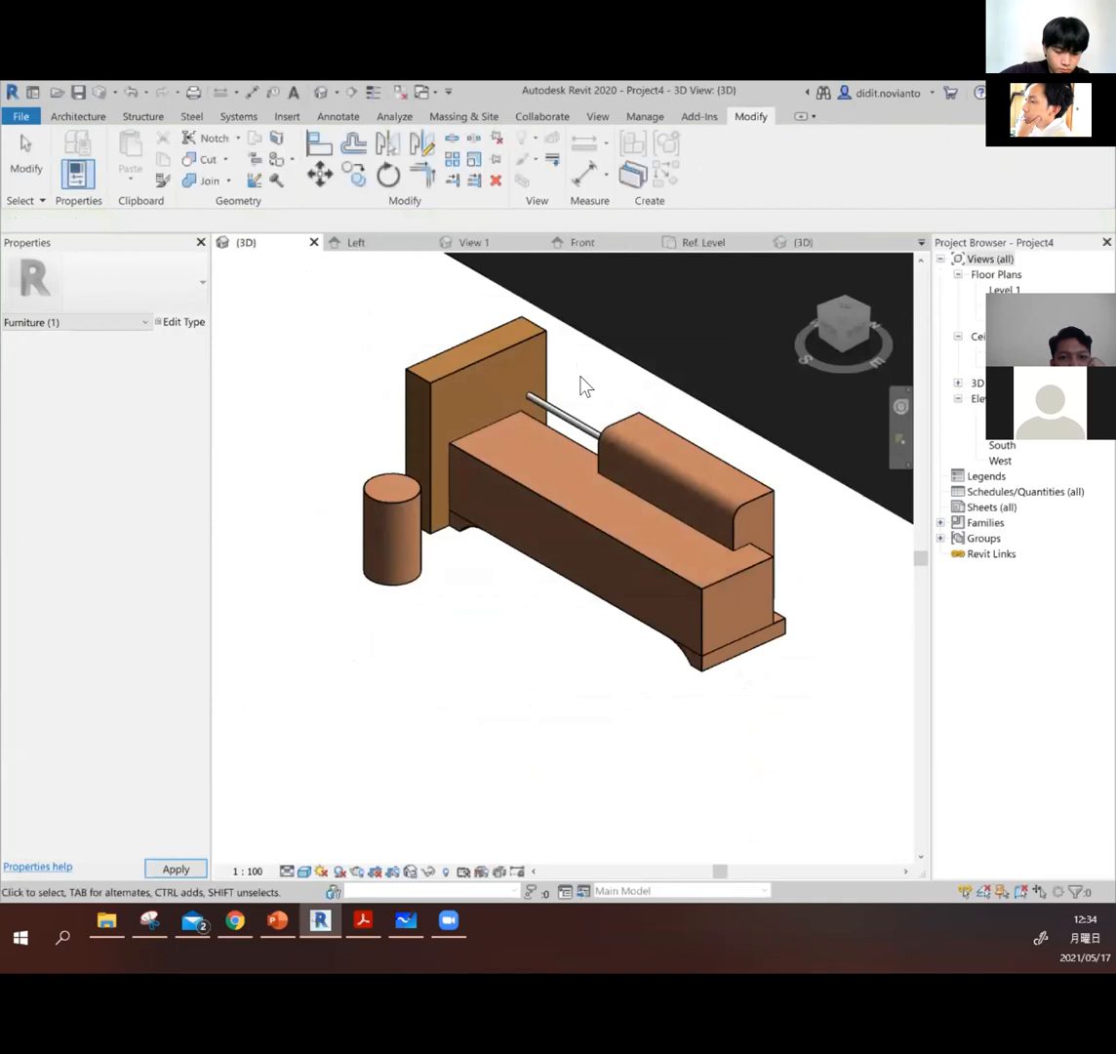
Step: Open the material selection for the placed sofa's dudukan parameter and search the materials for finish
left_click(508, 485)
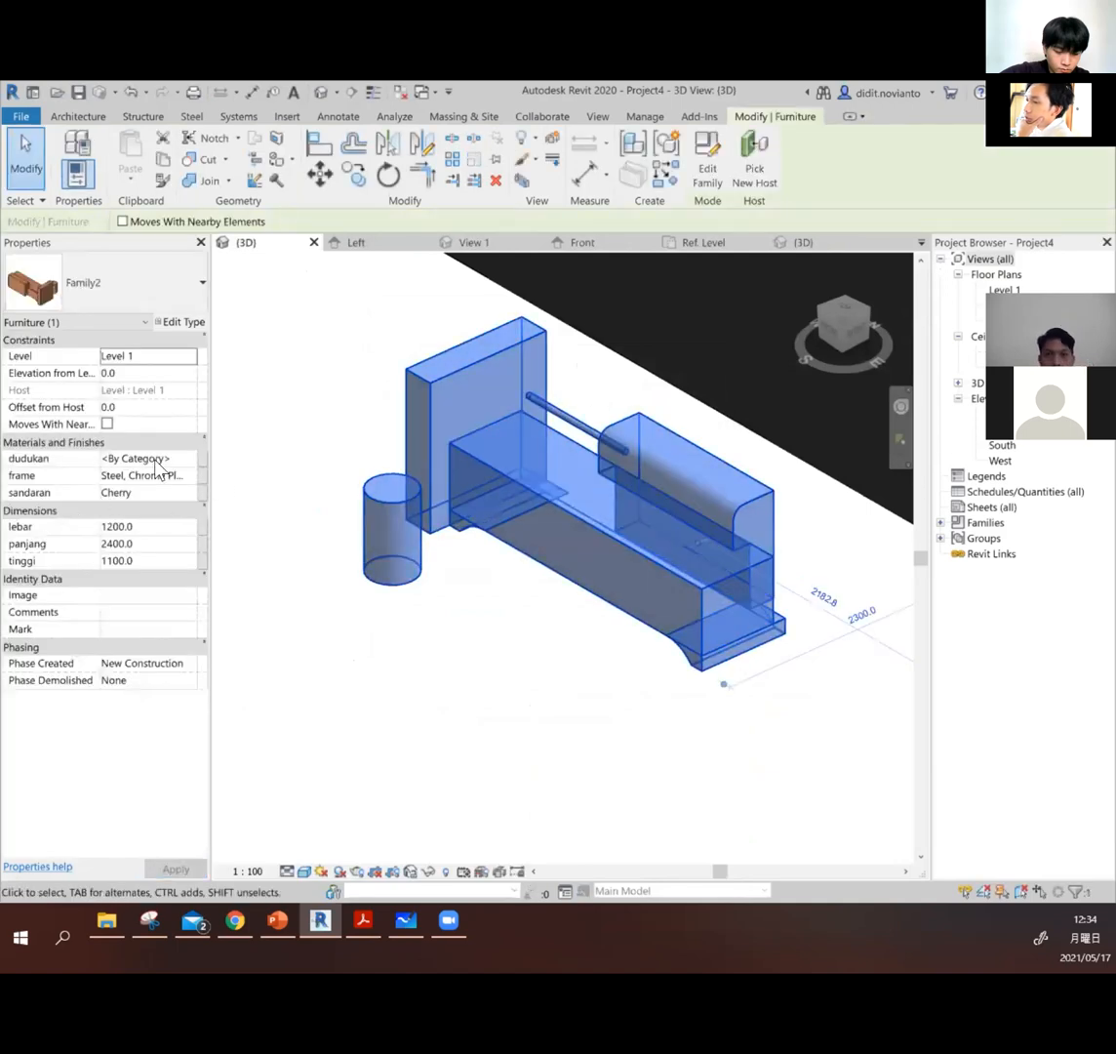
left_click(156, 460)
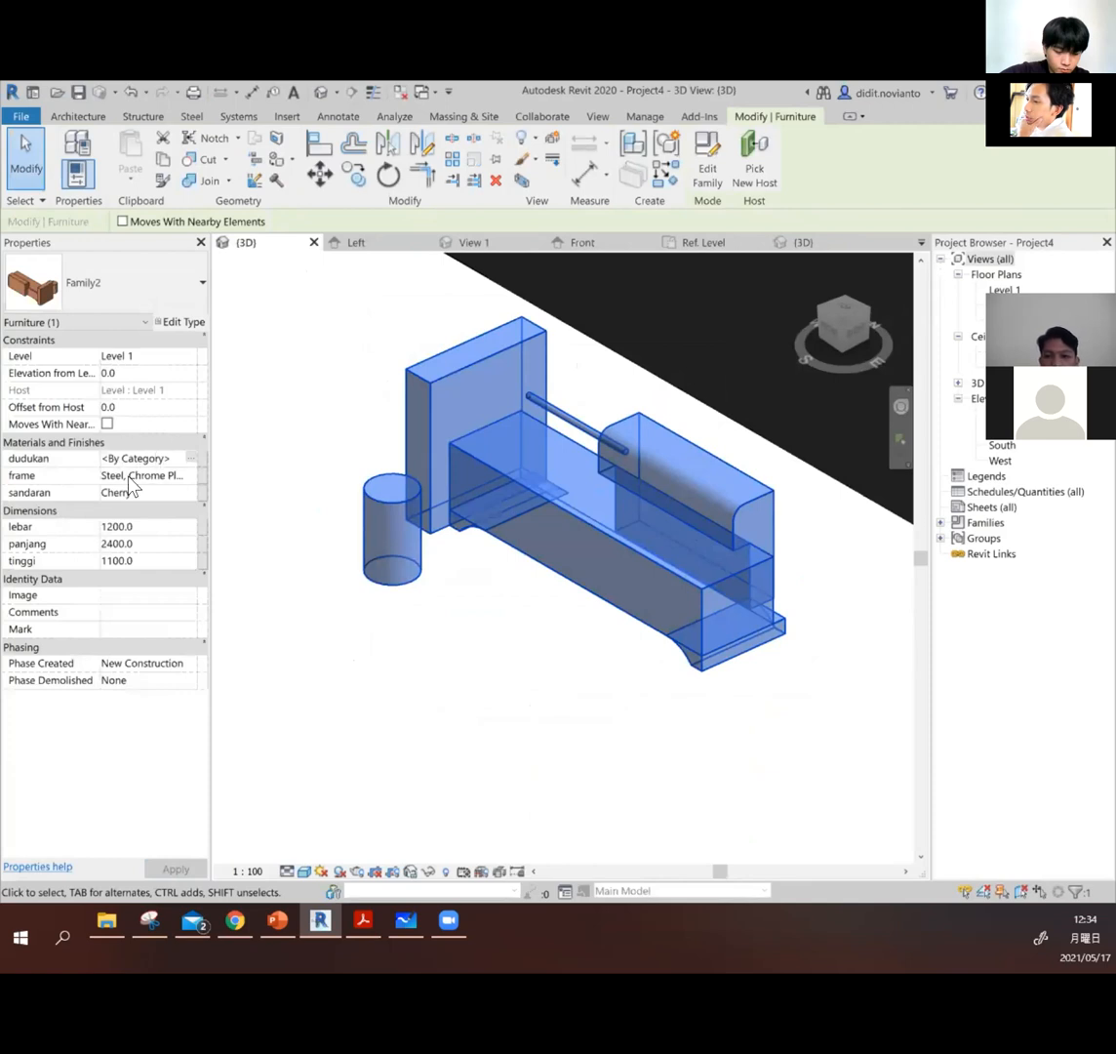
left_click(191, 458)
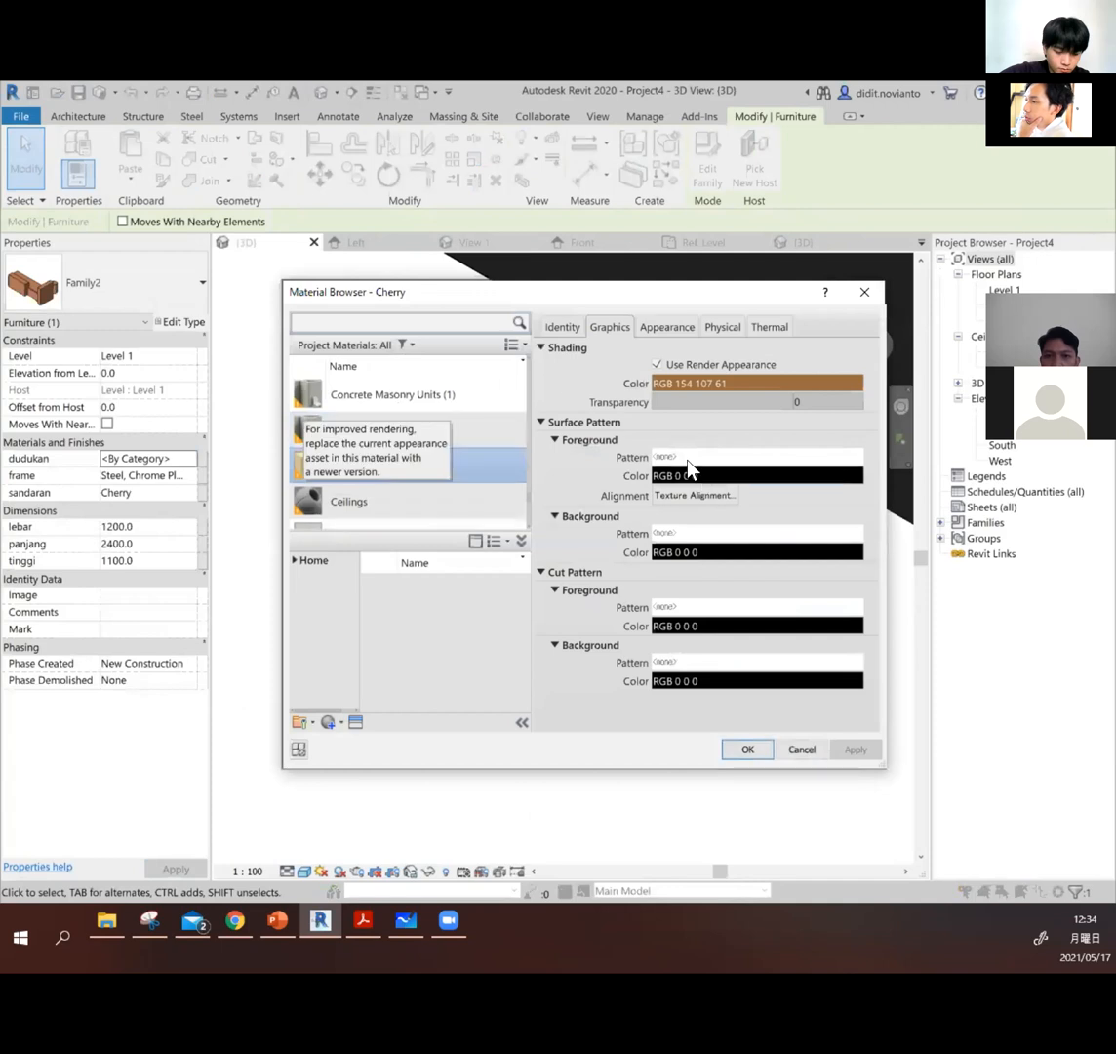
left_click(424, 322)
type("finish")
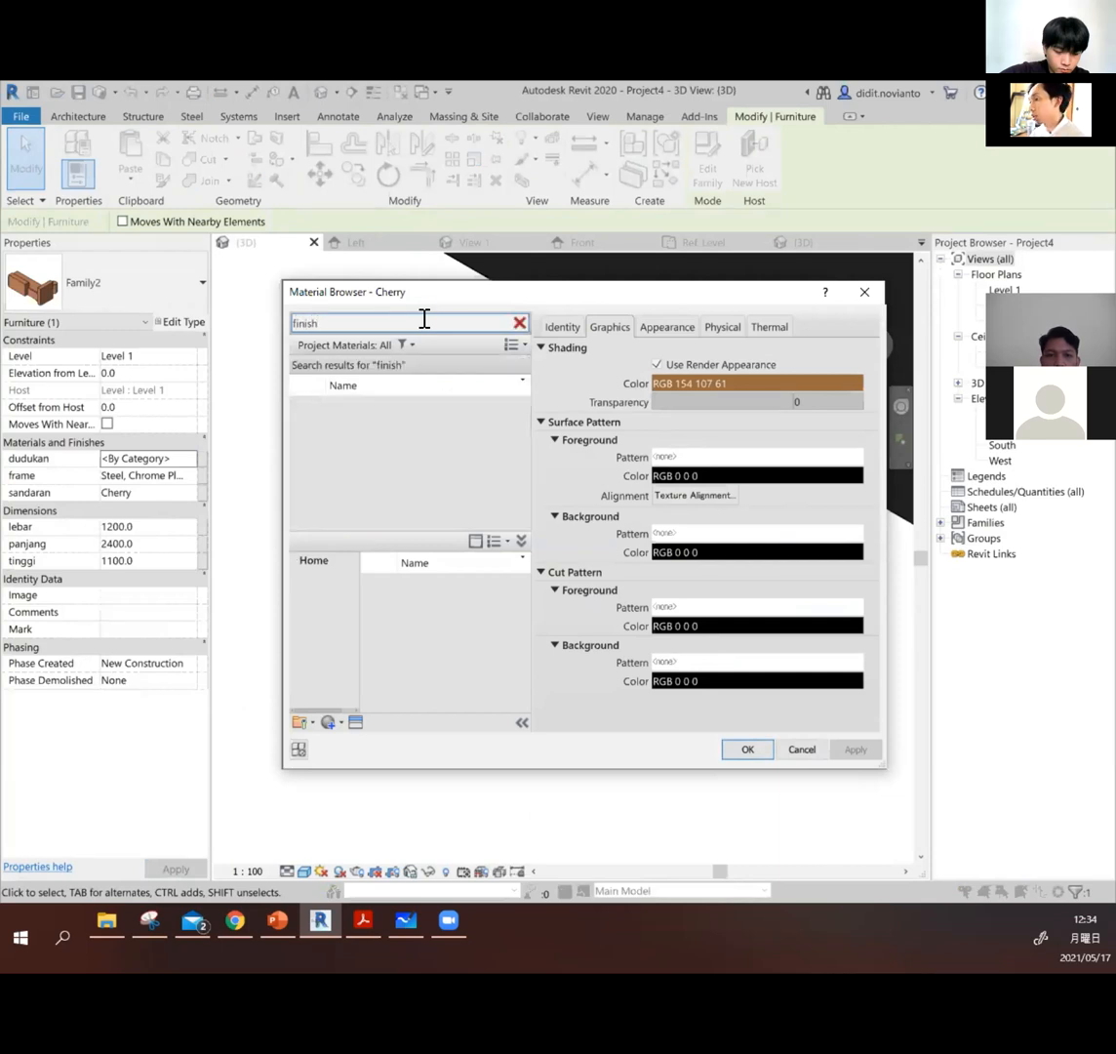
Step: Look through the AEC Materials search results, including the Flooring and Insulation categories, for a suitable seat material
scroll(474, 586, "down", 1)
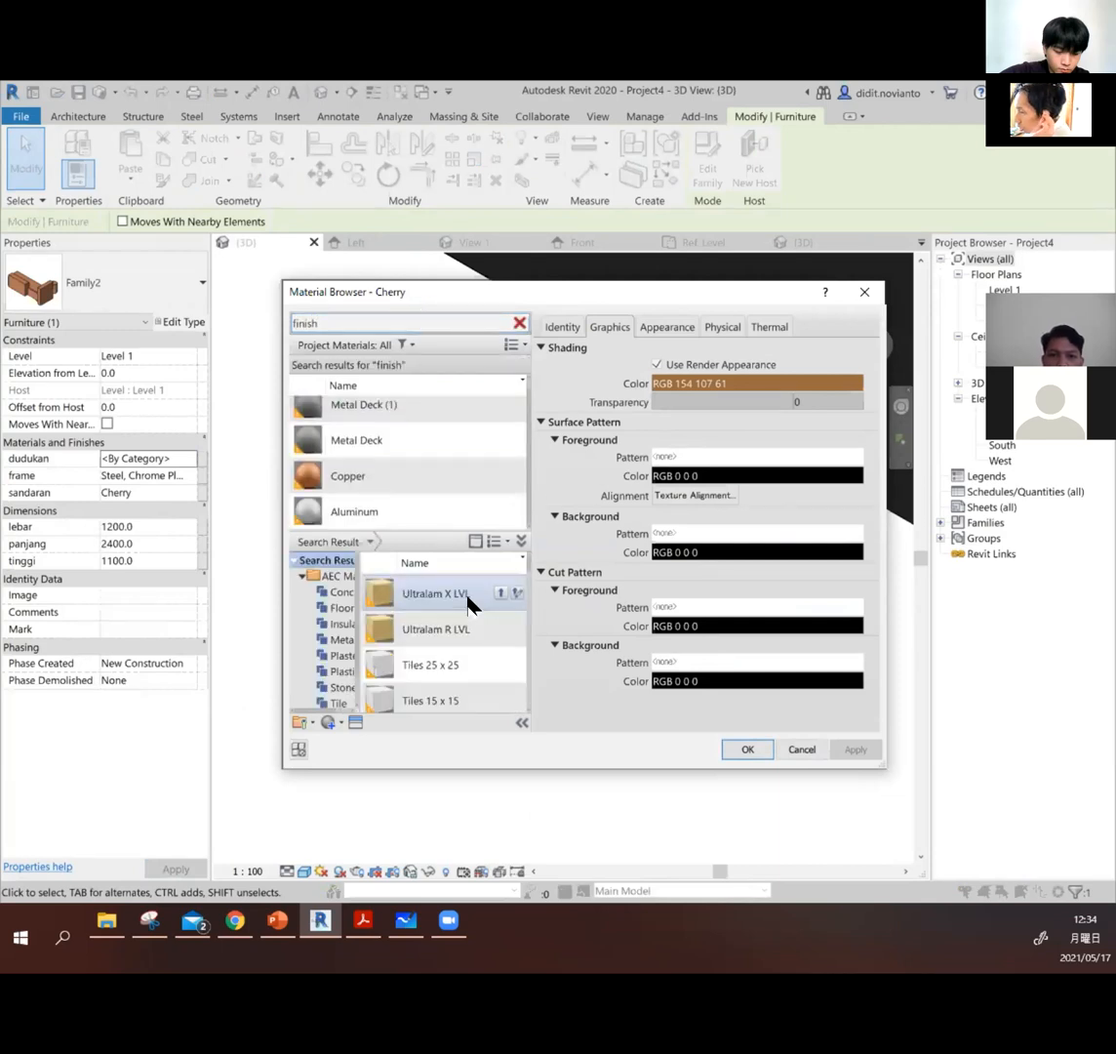
left_click_drag(360, 583, 377, 583)
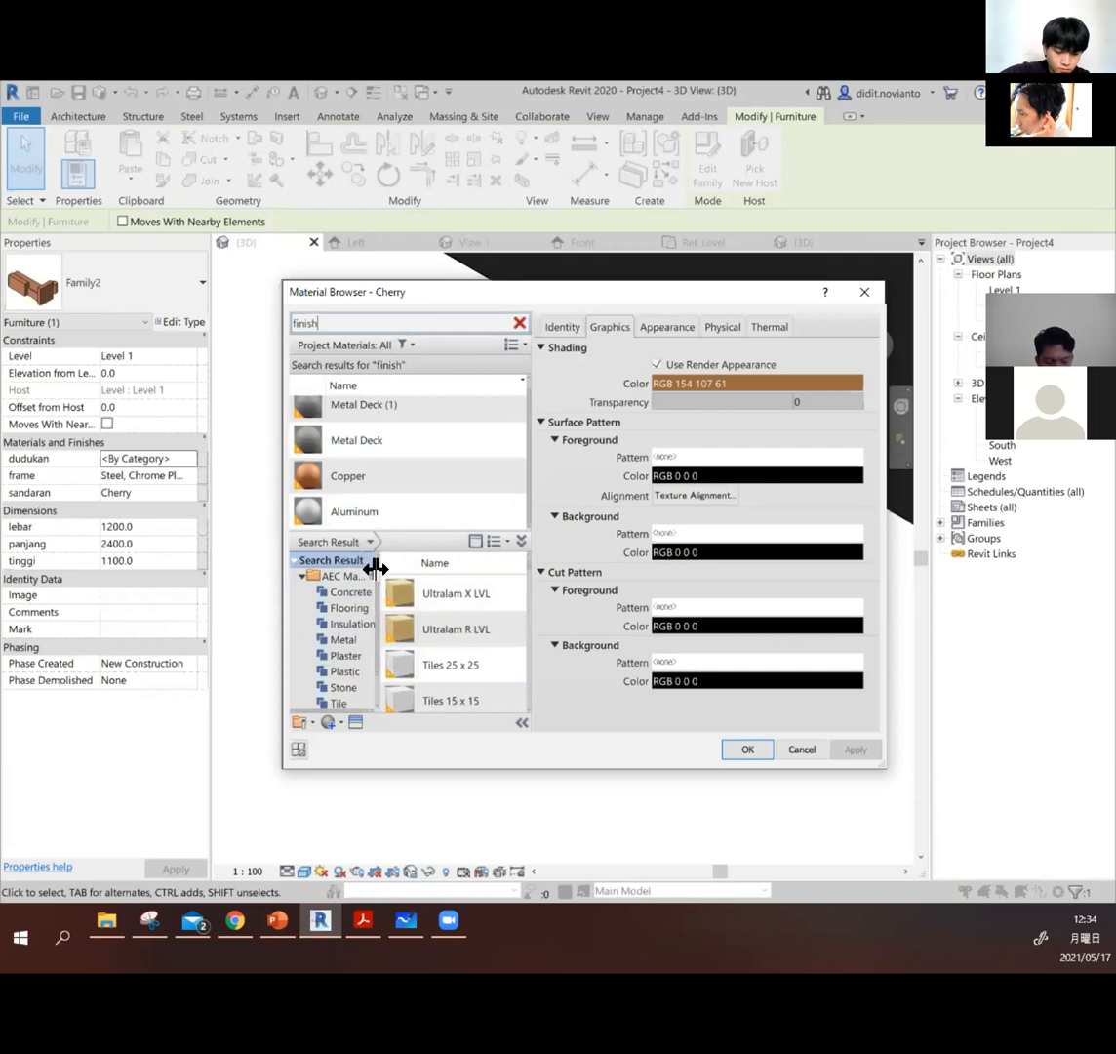
scroll(356, 659, "down", 1)
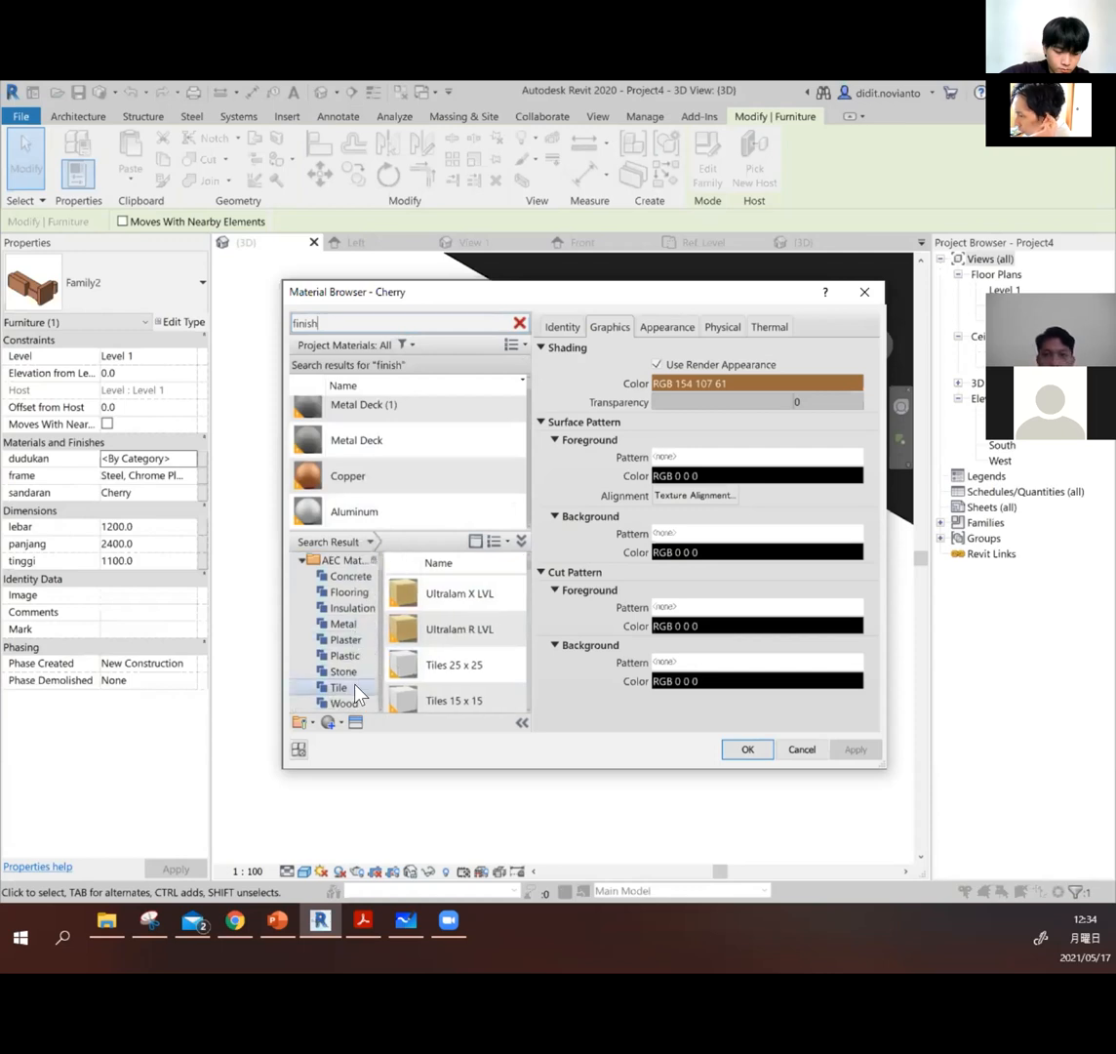
left_click(347, 593)
left_click(350, 607)
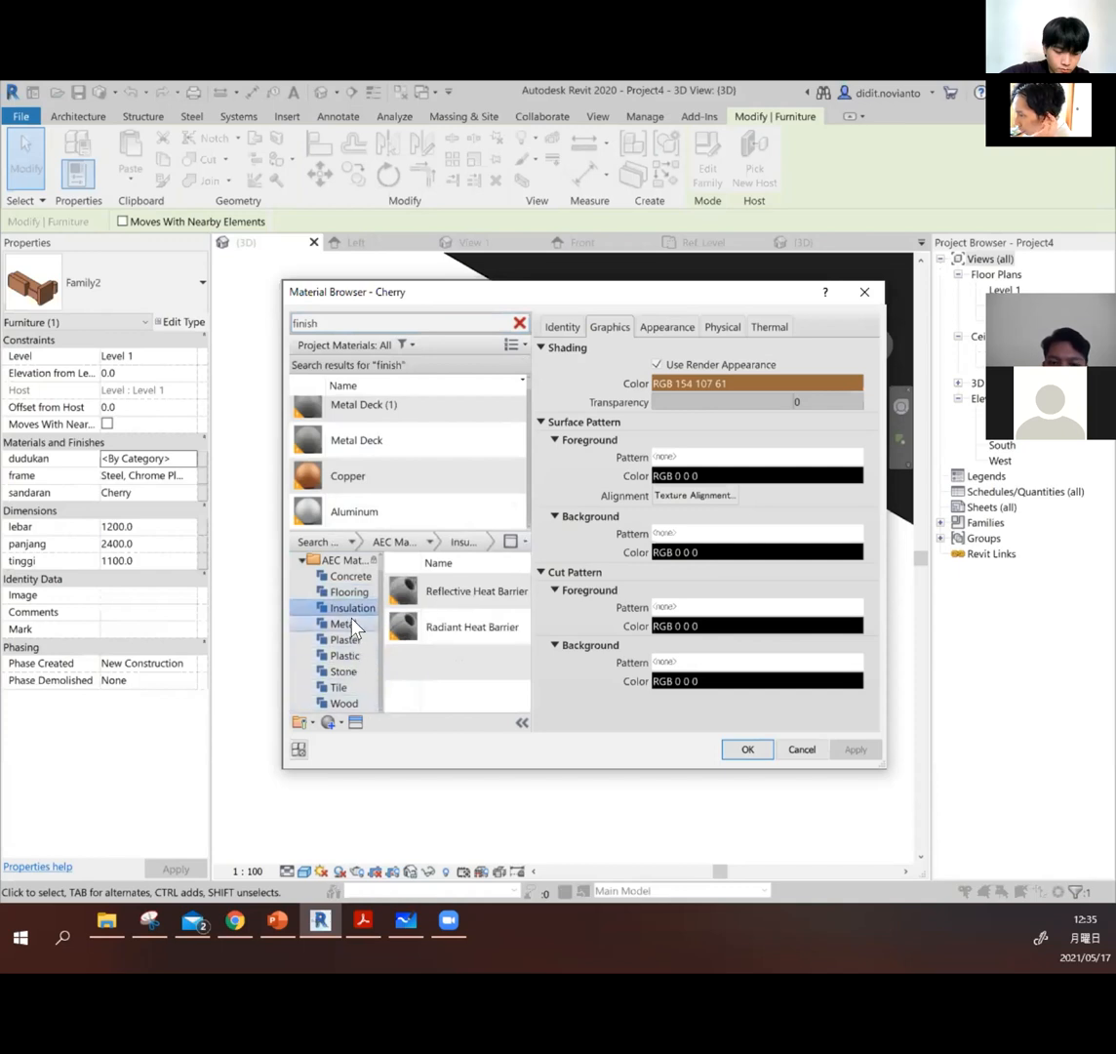
left_click(332, 576)
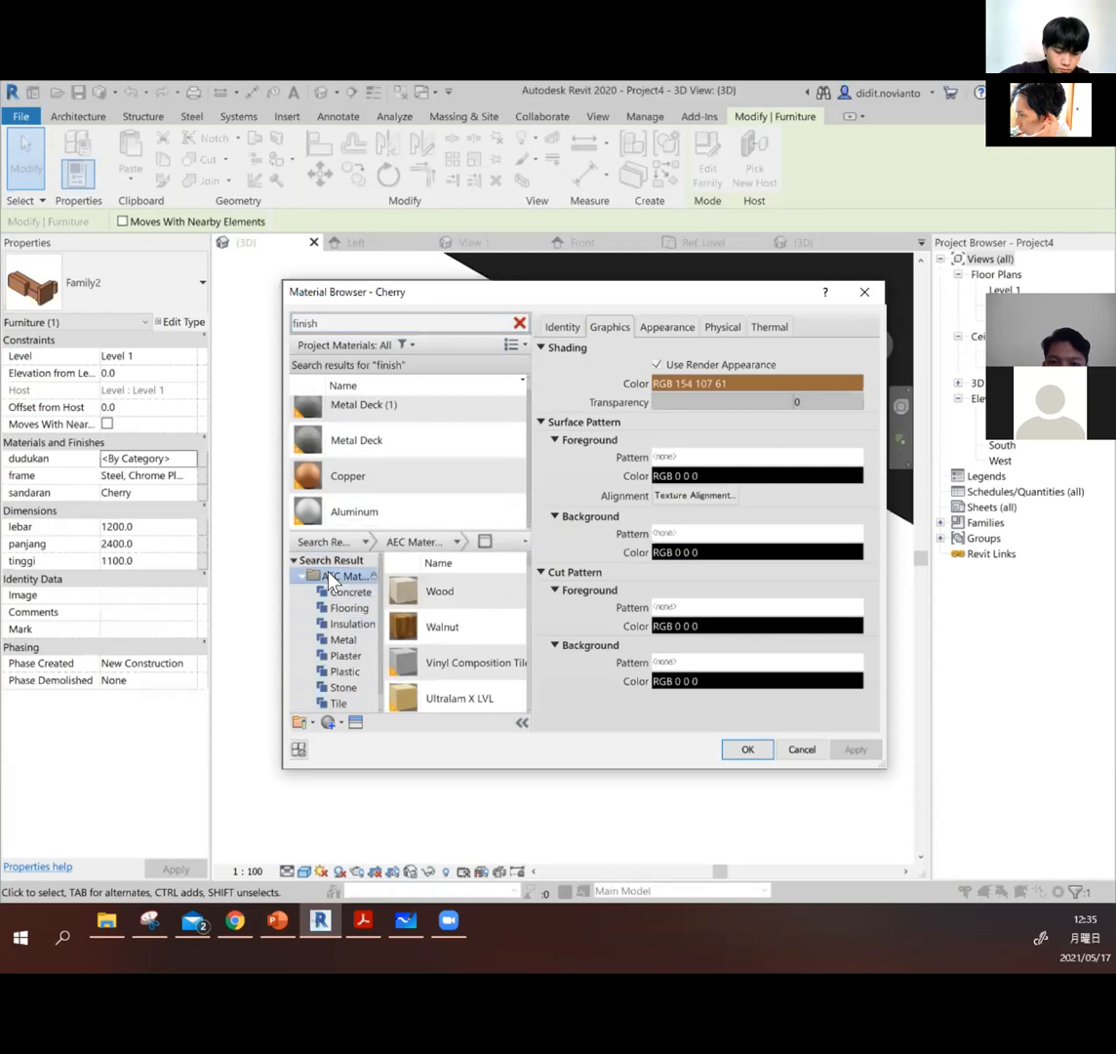
scroll(501, 652, "down", 10)
scroll(501, 652, "down", 5)
scroll(501, 652, "up", 5)
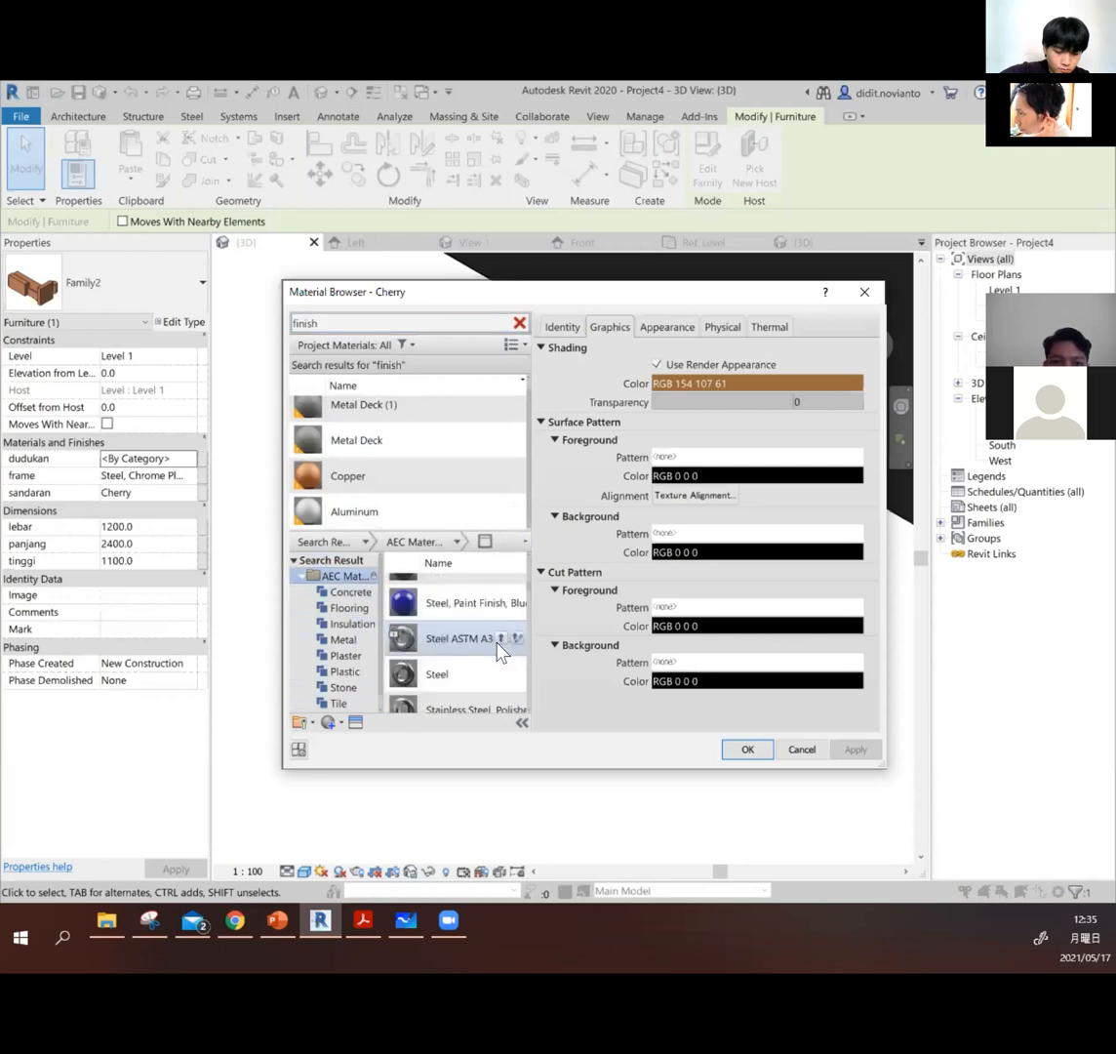
scroll(500, 652, "down", 8)
Step: Open the asset replacement for Cherry's appearance and browse the Autodesk Physical Assets categories, including Paint and Wall Covering
left_click(667, 330)
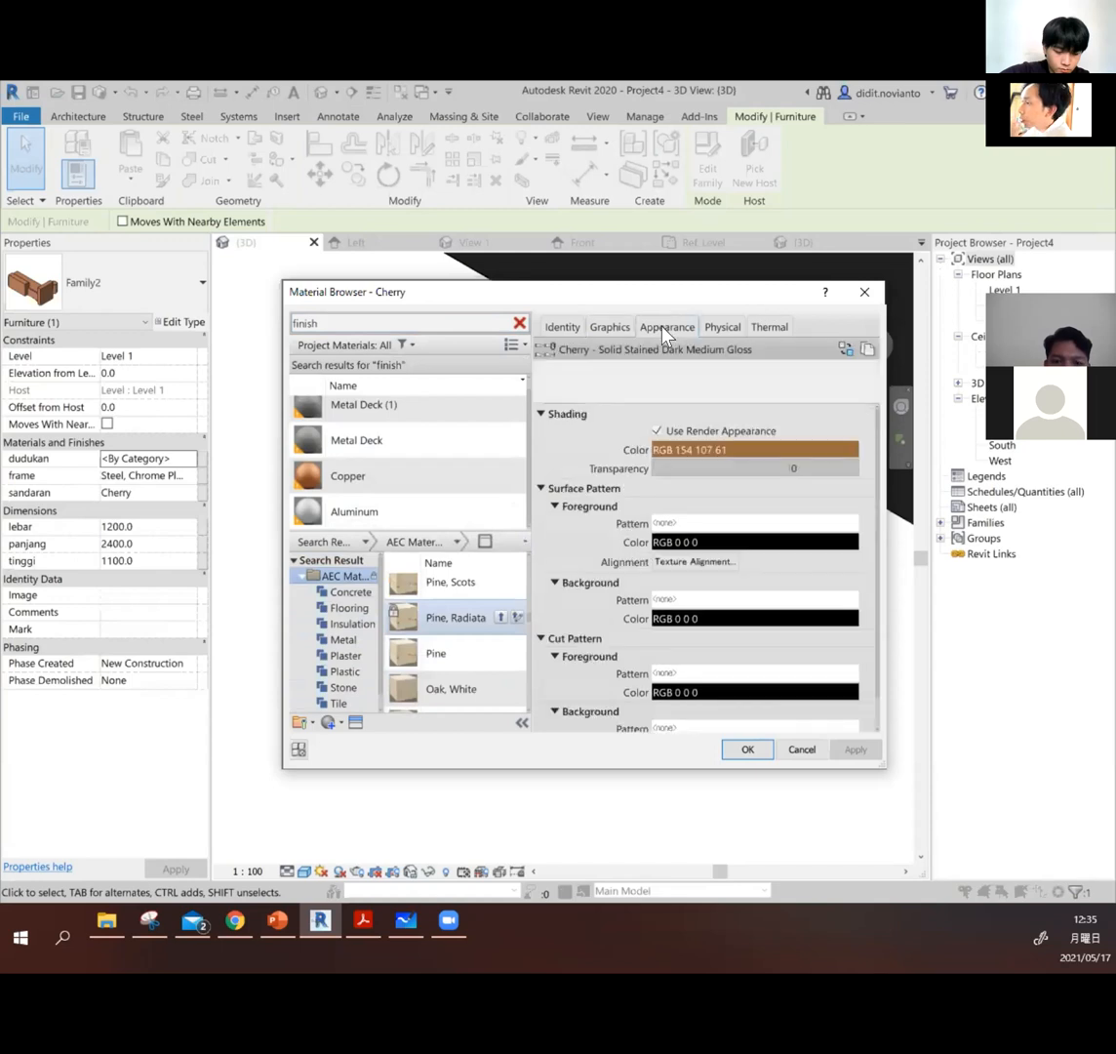
left_click(845, 352)
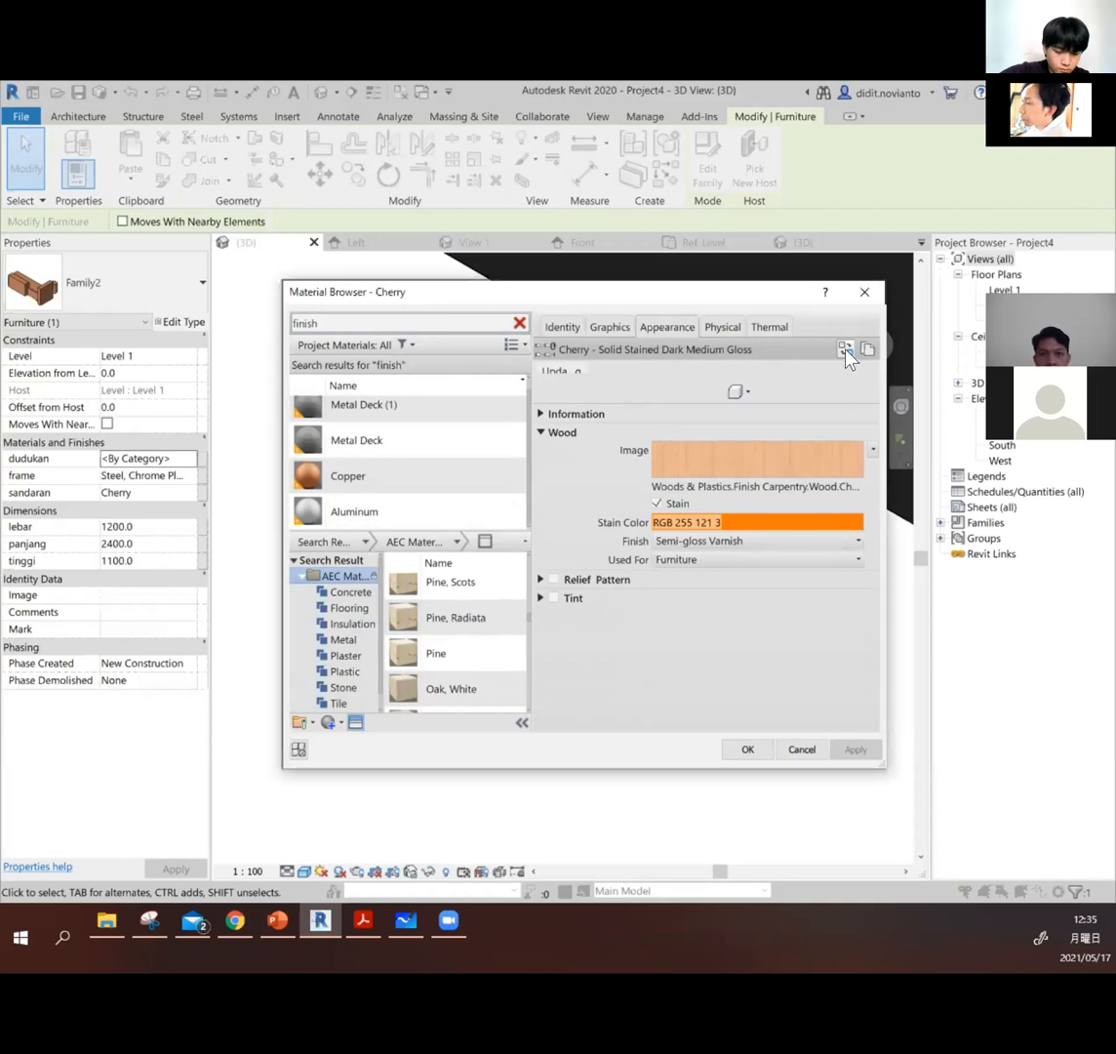
left_click_drag(787, 292, 736, 299)
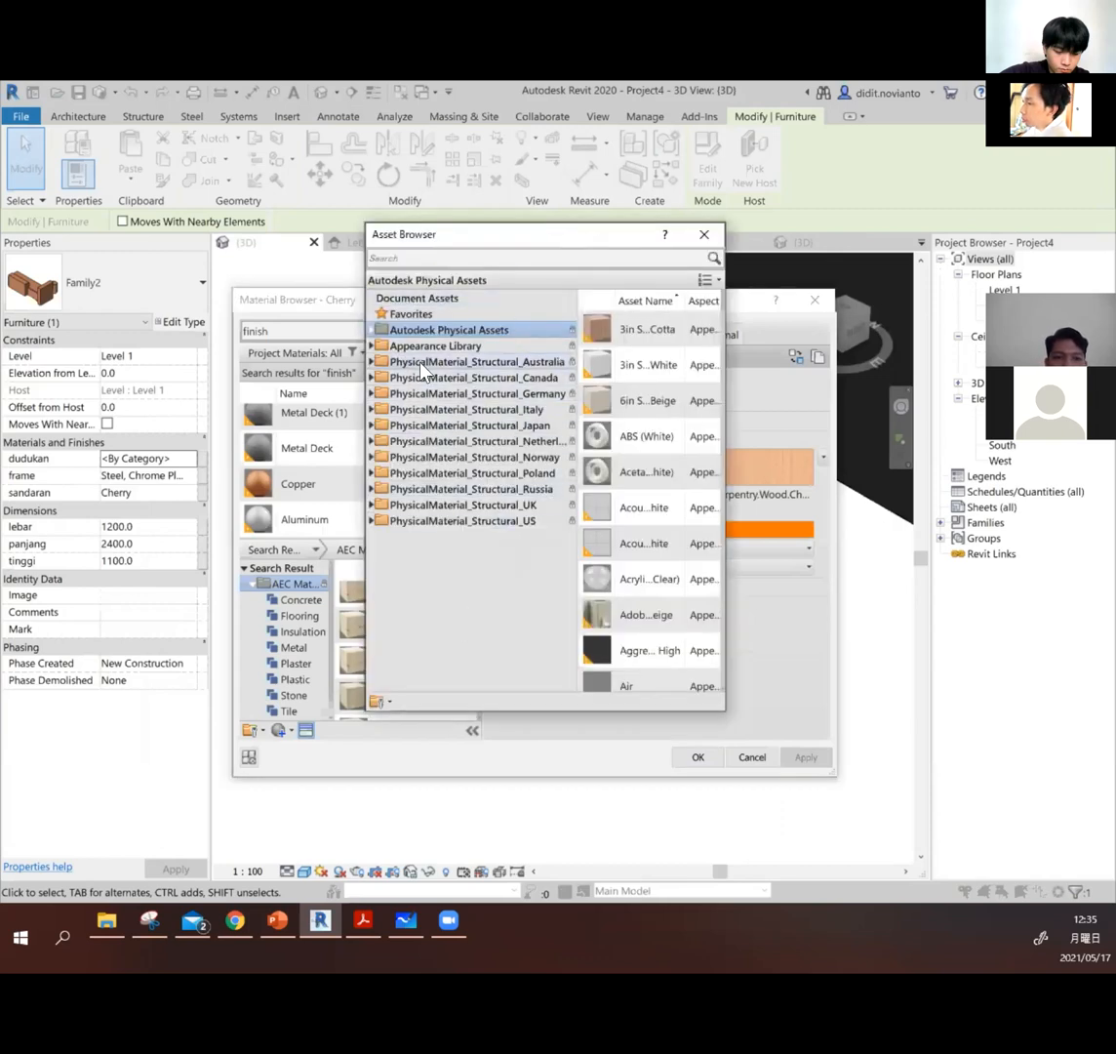
left_click(372, 331)
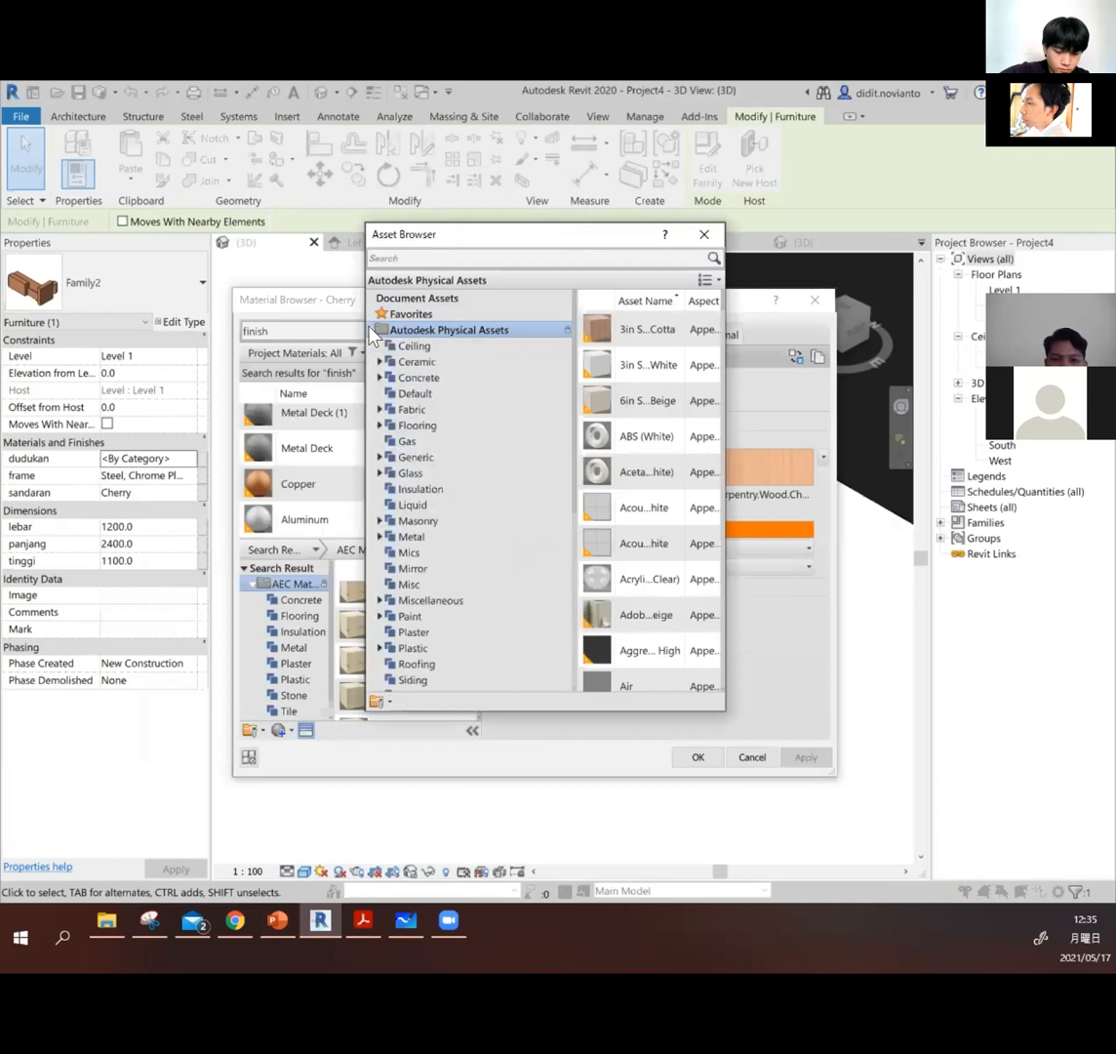
scroll(447, 553, "down", 3)
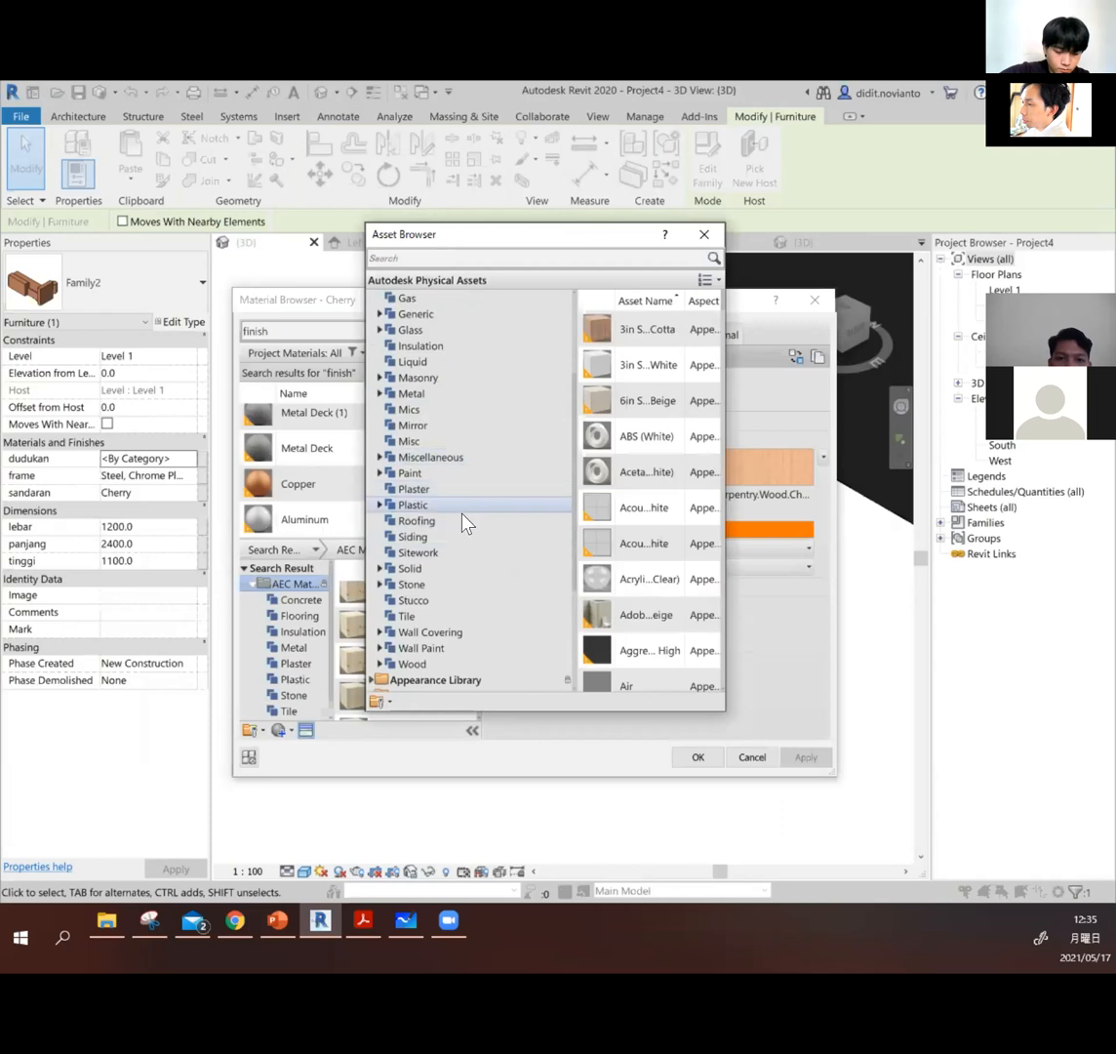
left_click(467, 474)
scroll(470, 512, "down", 1)
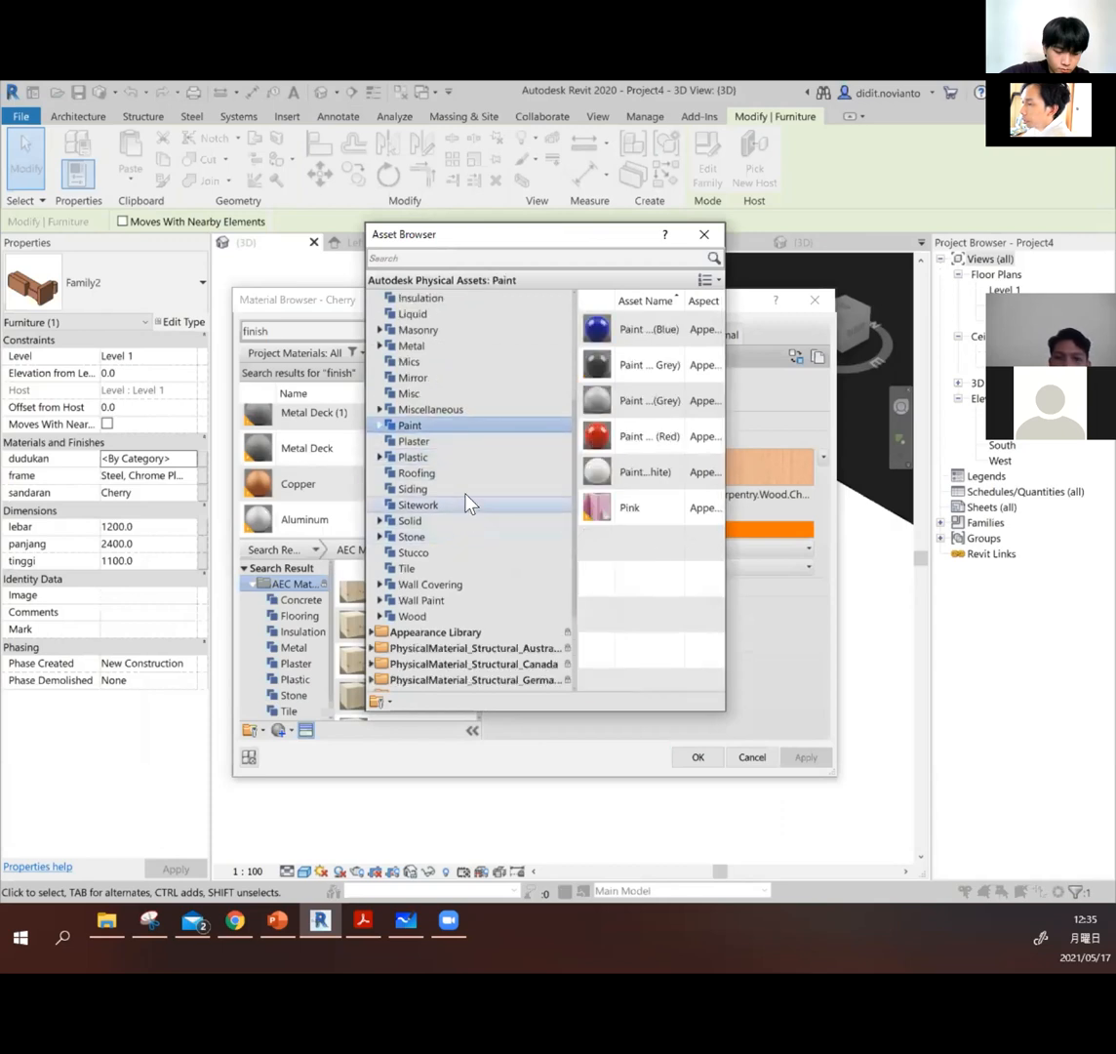
left_click(468, 504)
left_click(466, 569)
left_click(464, 583)
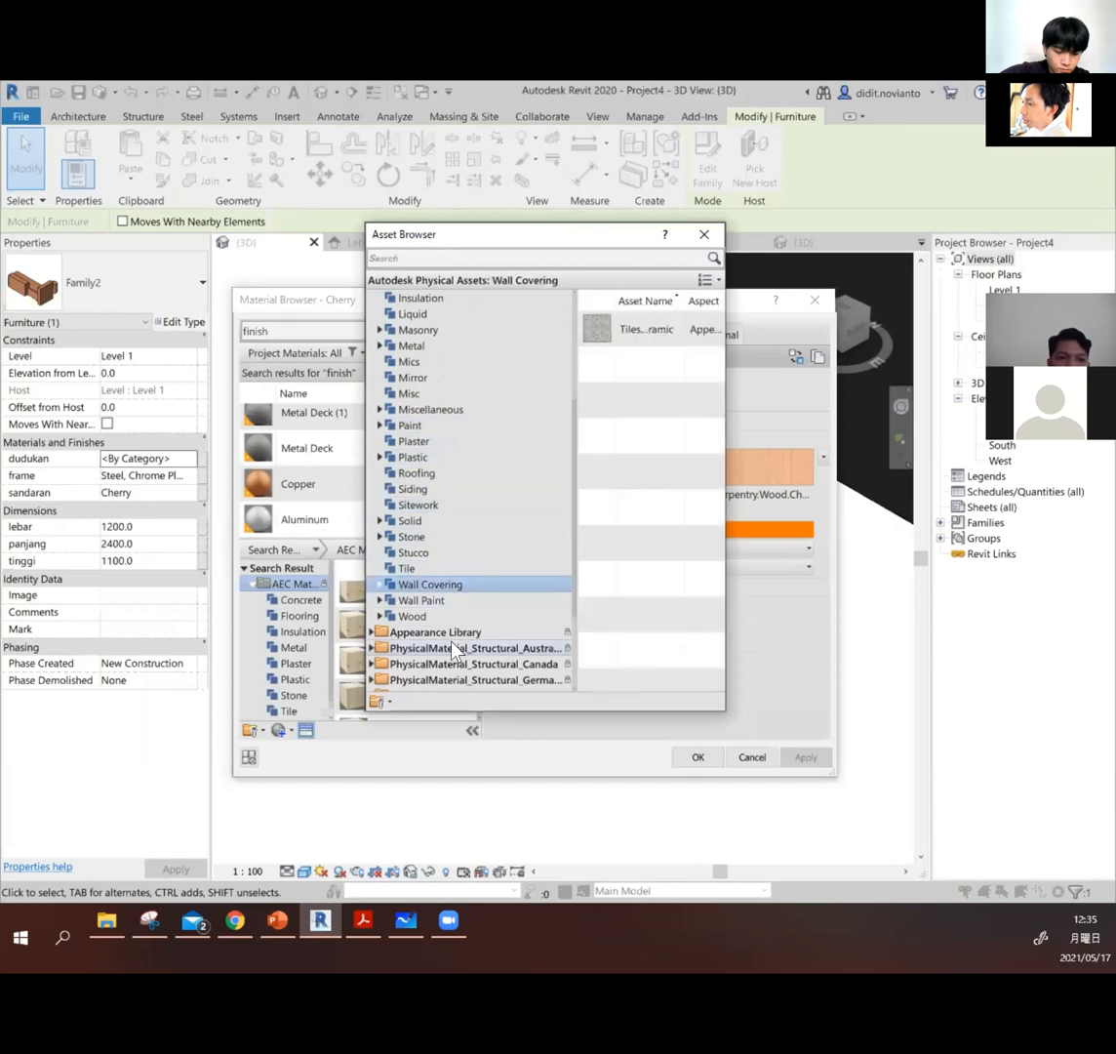
scroll(480, 503, "up", 4)
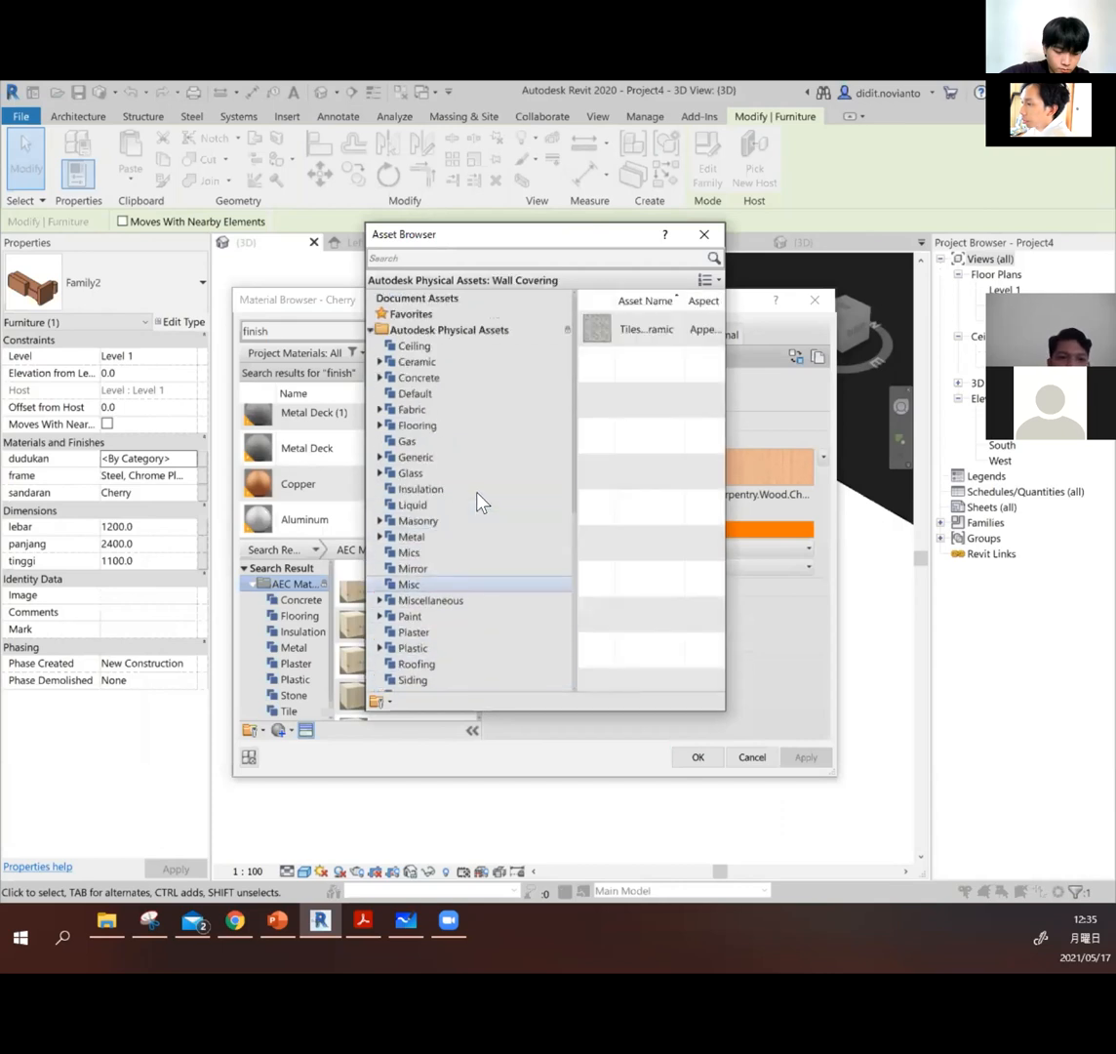
Step: Replace Cherry's appearance with the Leather - Weathered asset from Fabric: Leather and assign Cherry to the dudukan parameter
left_click(400, 410)
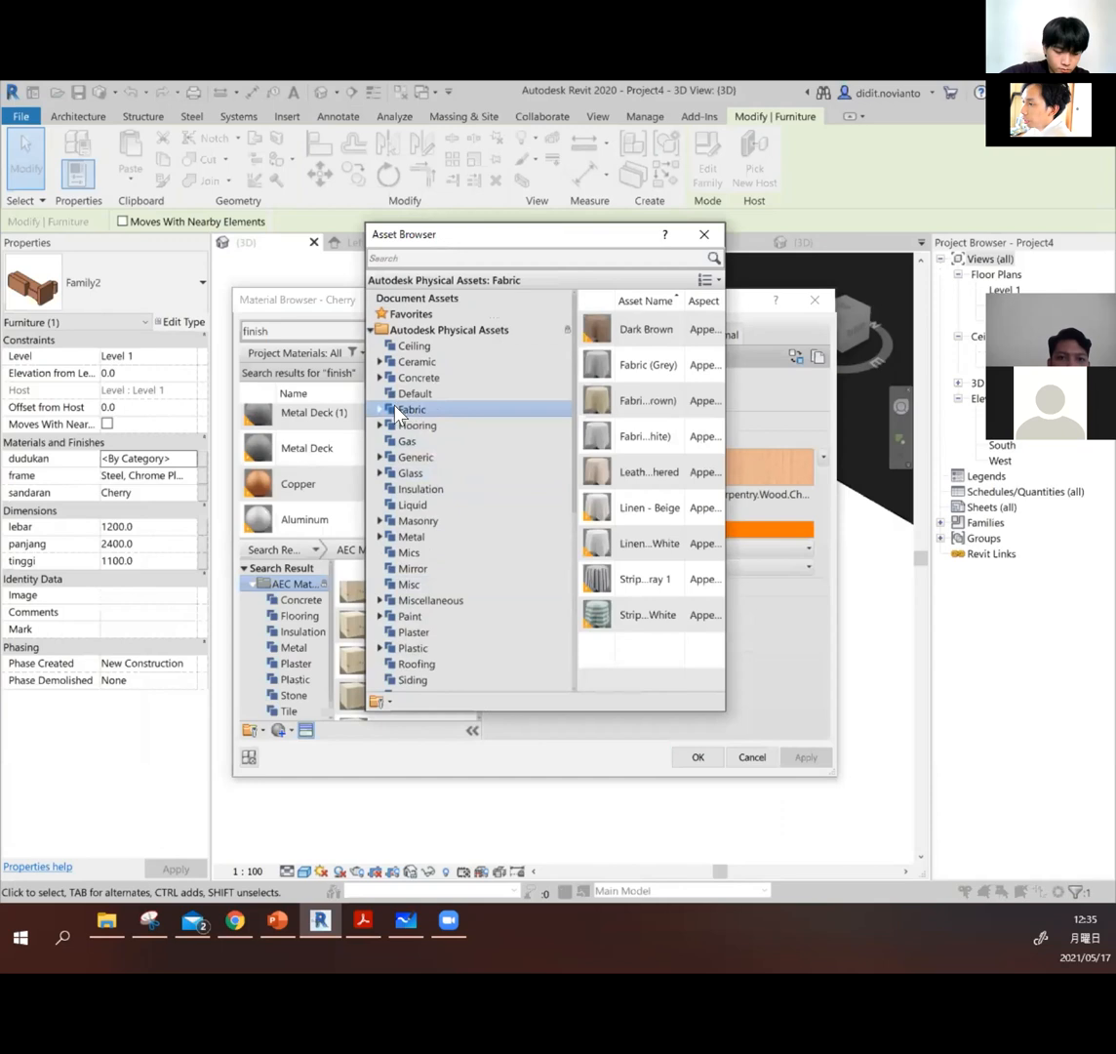
left_click(380, 410)
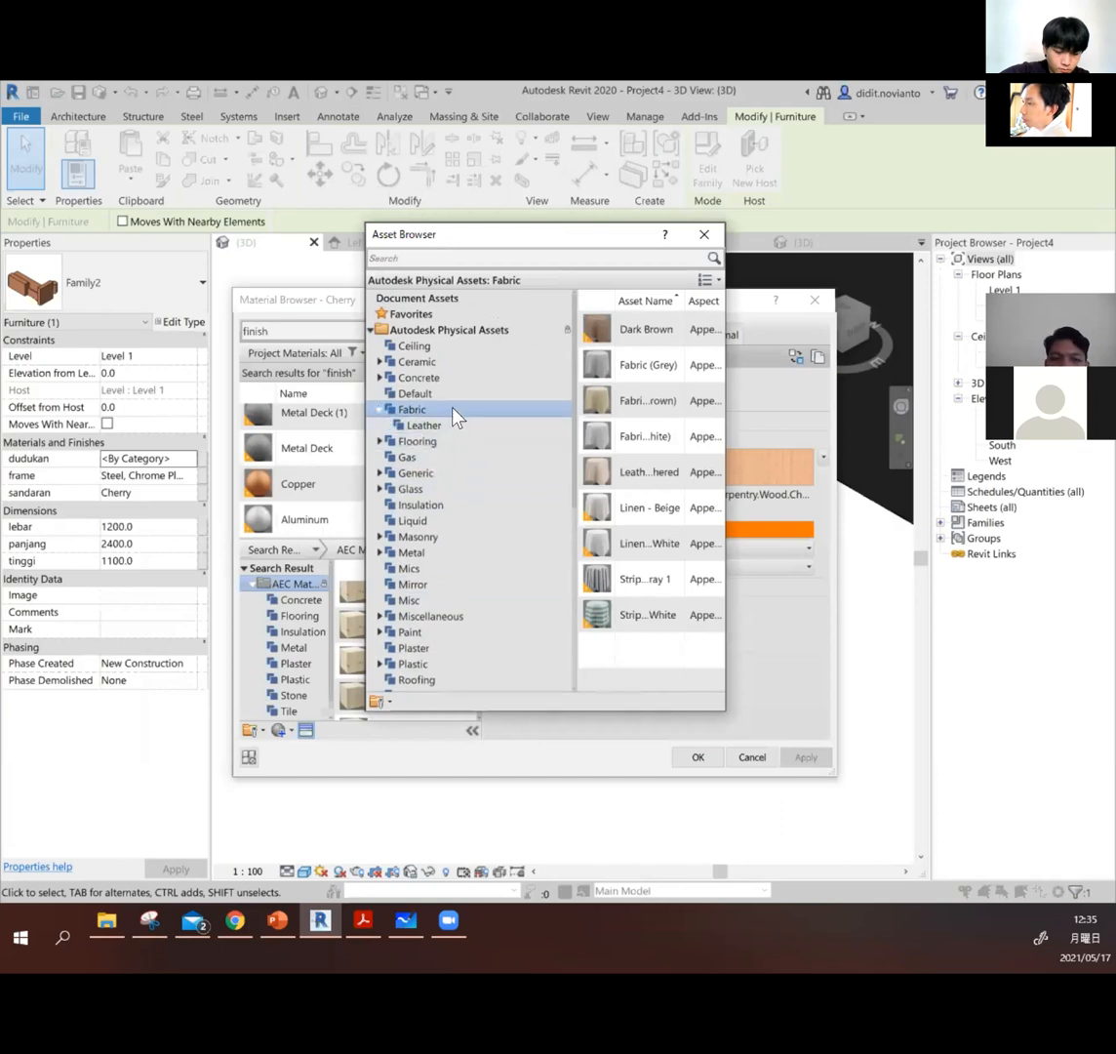
left_click(469, 425)
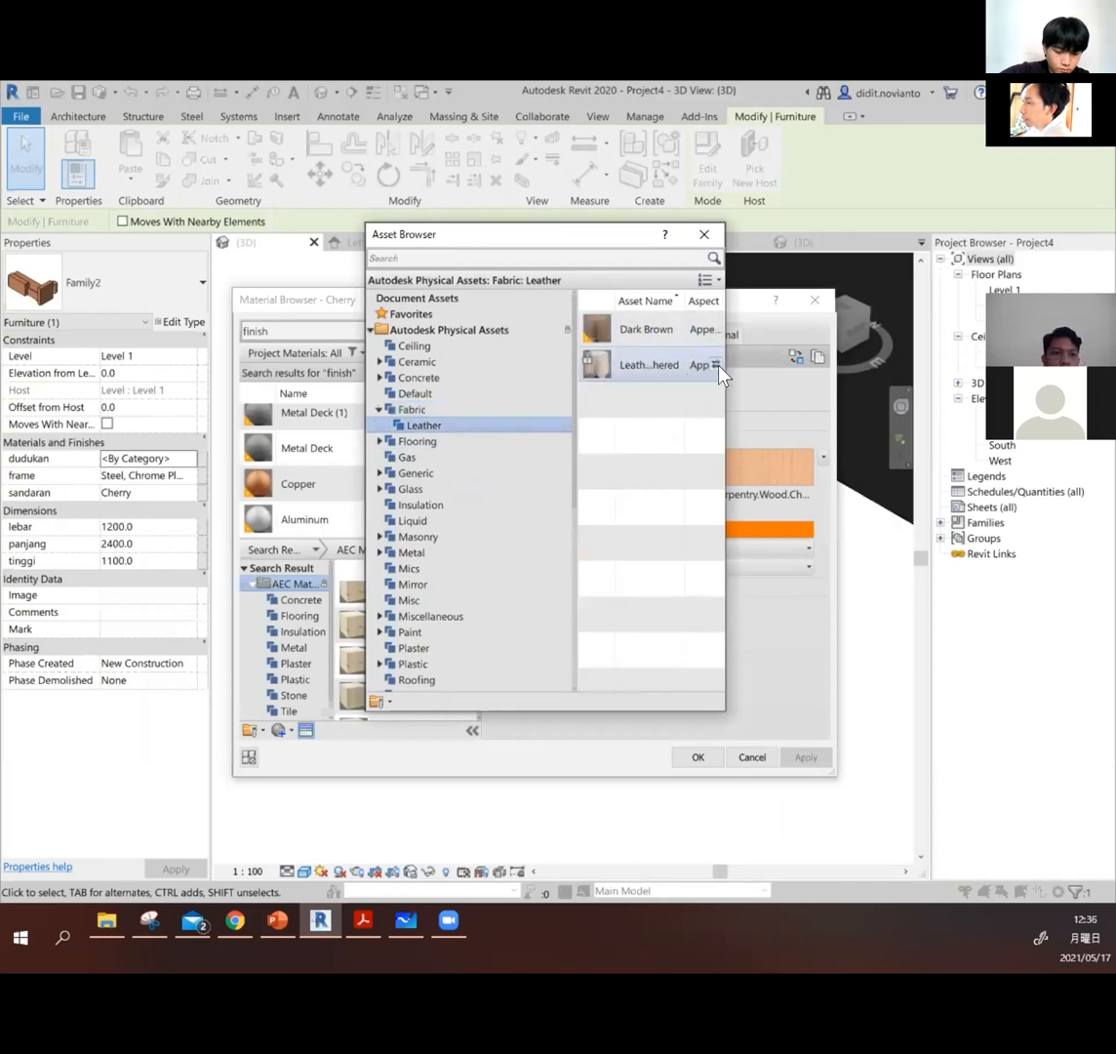
left_click(718, 366)
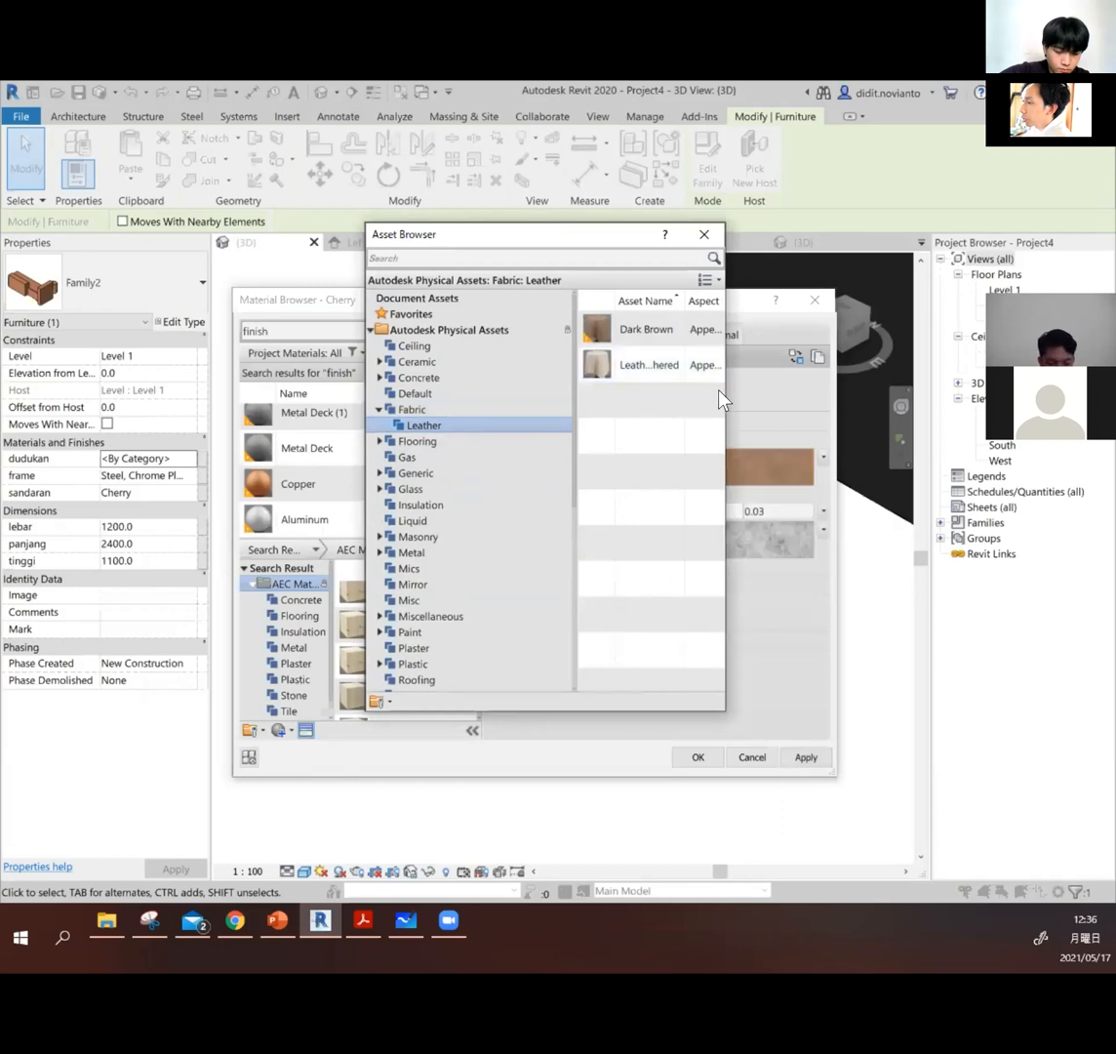
left_click(705, 237)
left_click(804, 757)
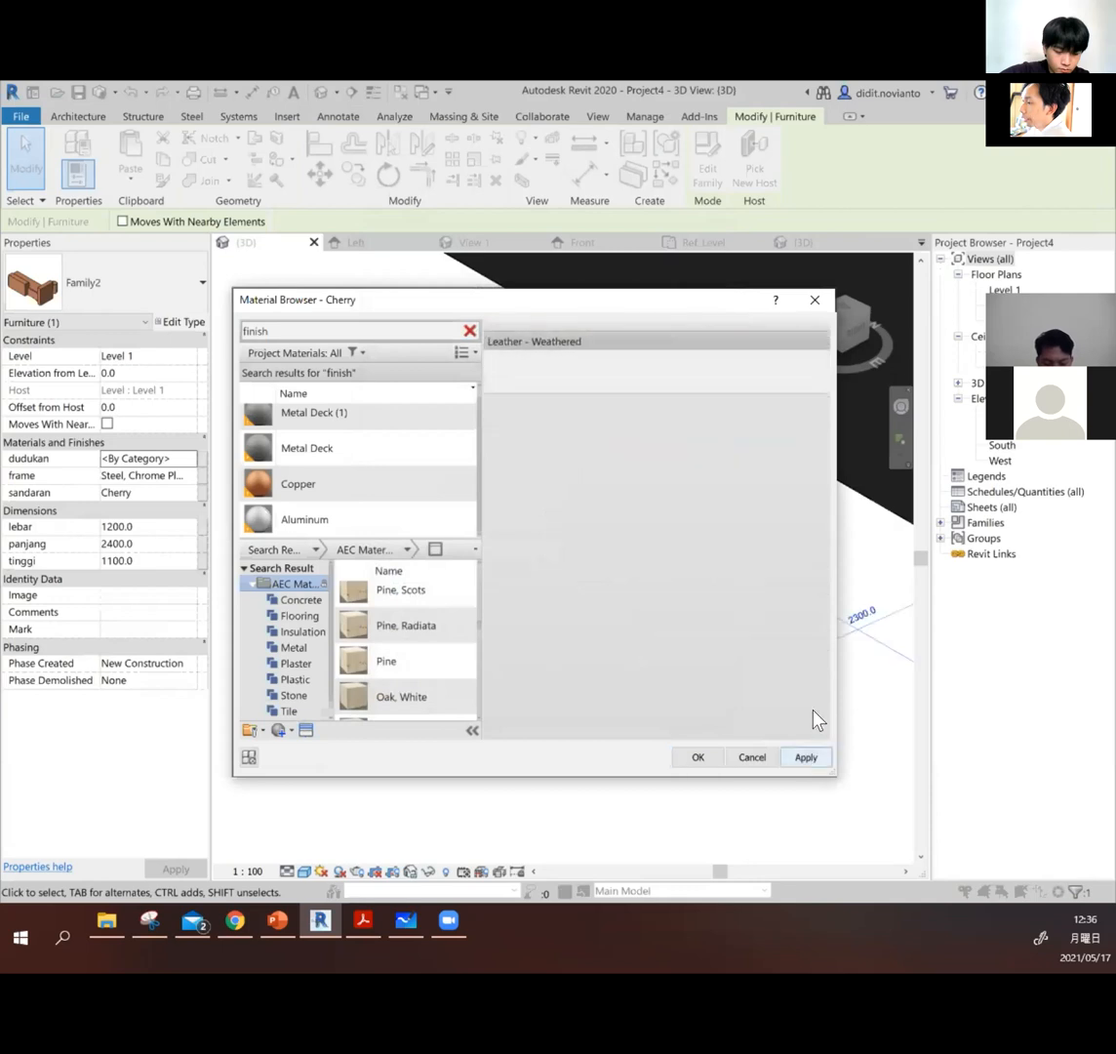
left_click(699, 760)
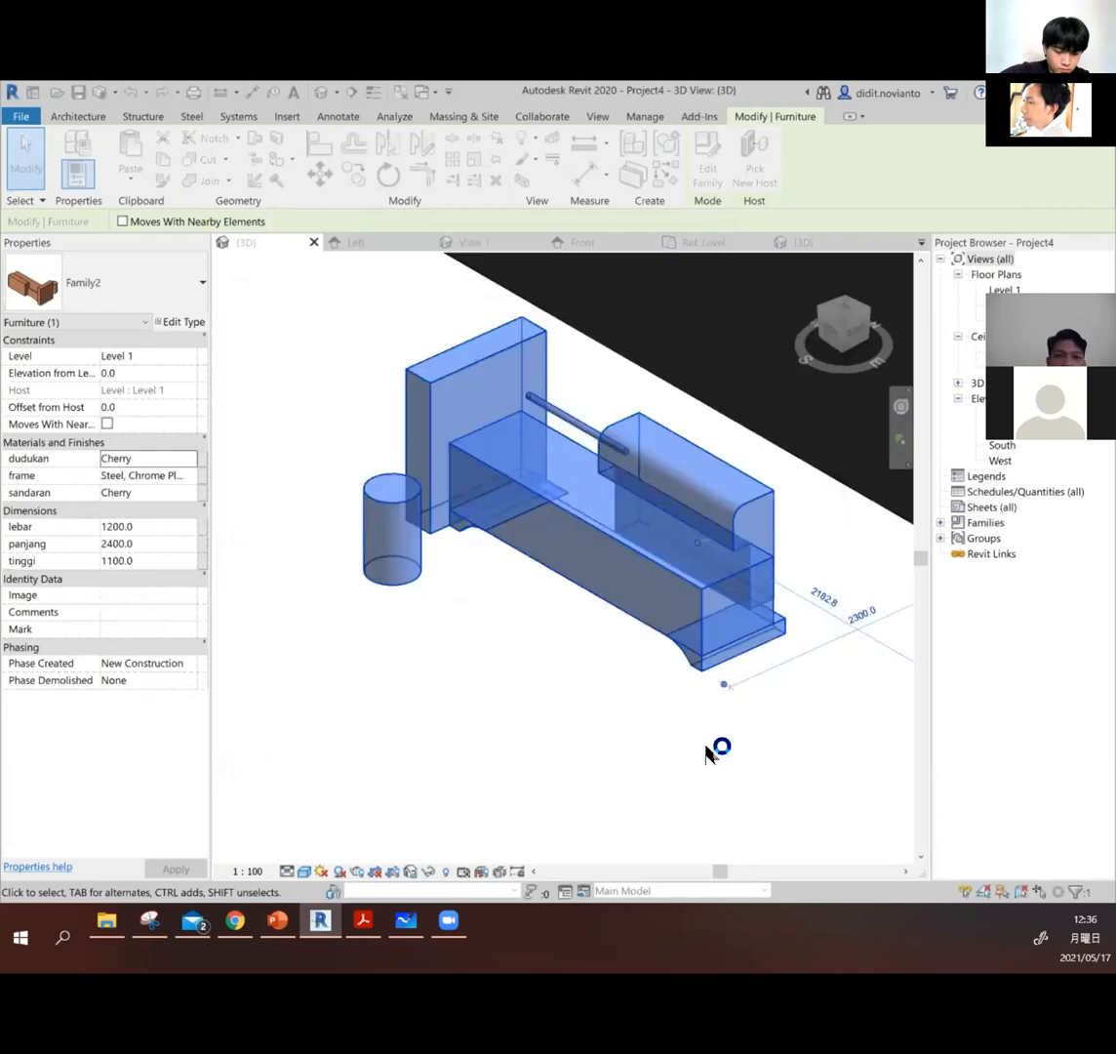
Step: Deselect the sofa and set the 3D view's visual style to Ray Trace
left_click(521, 635)
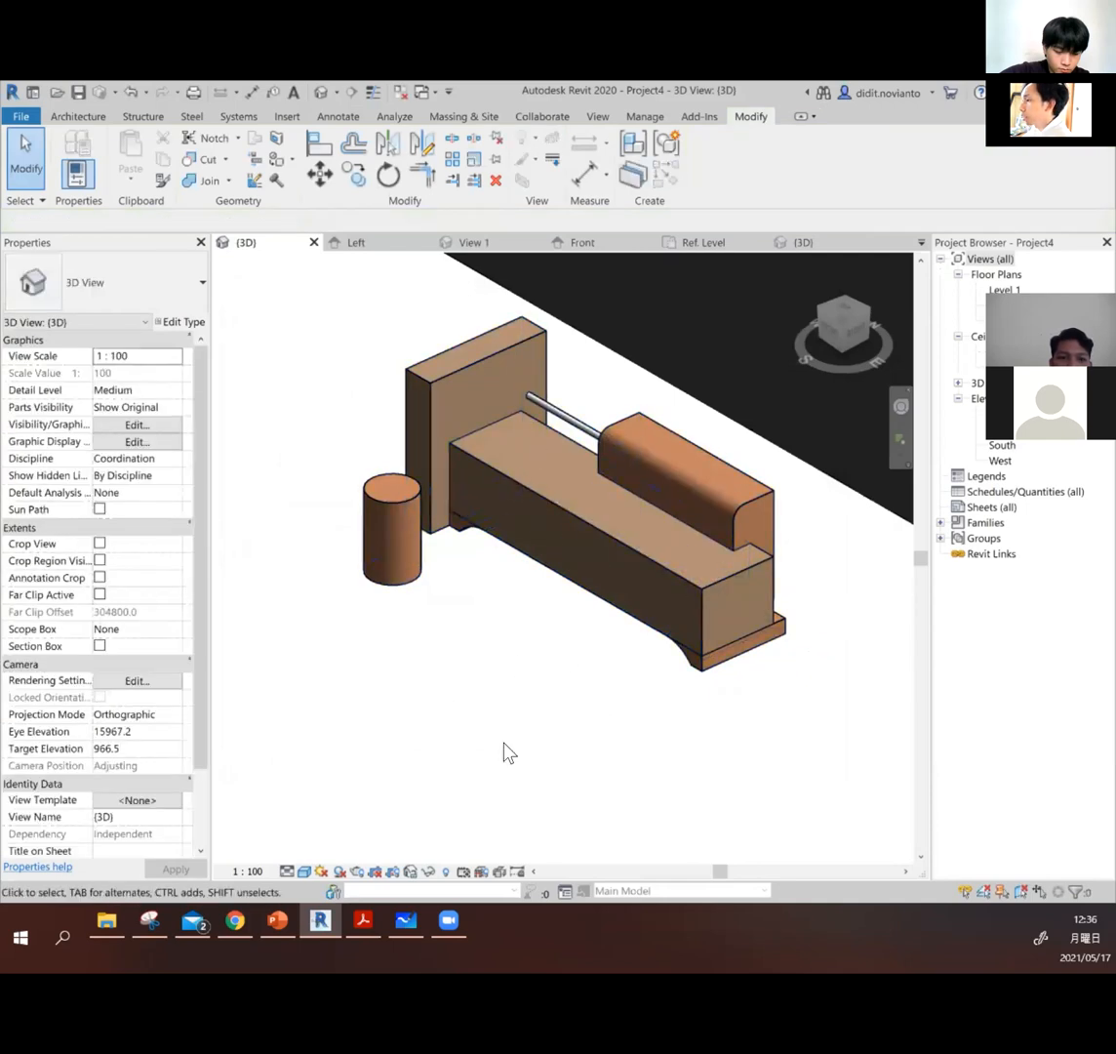
left_click(305, 872)
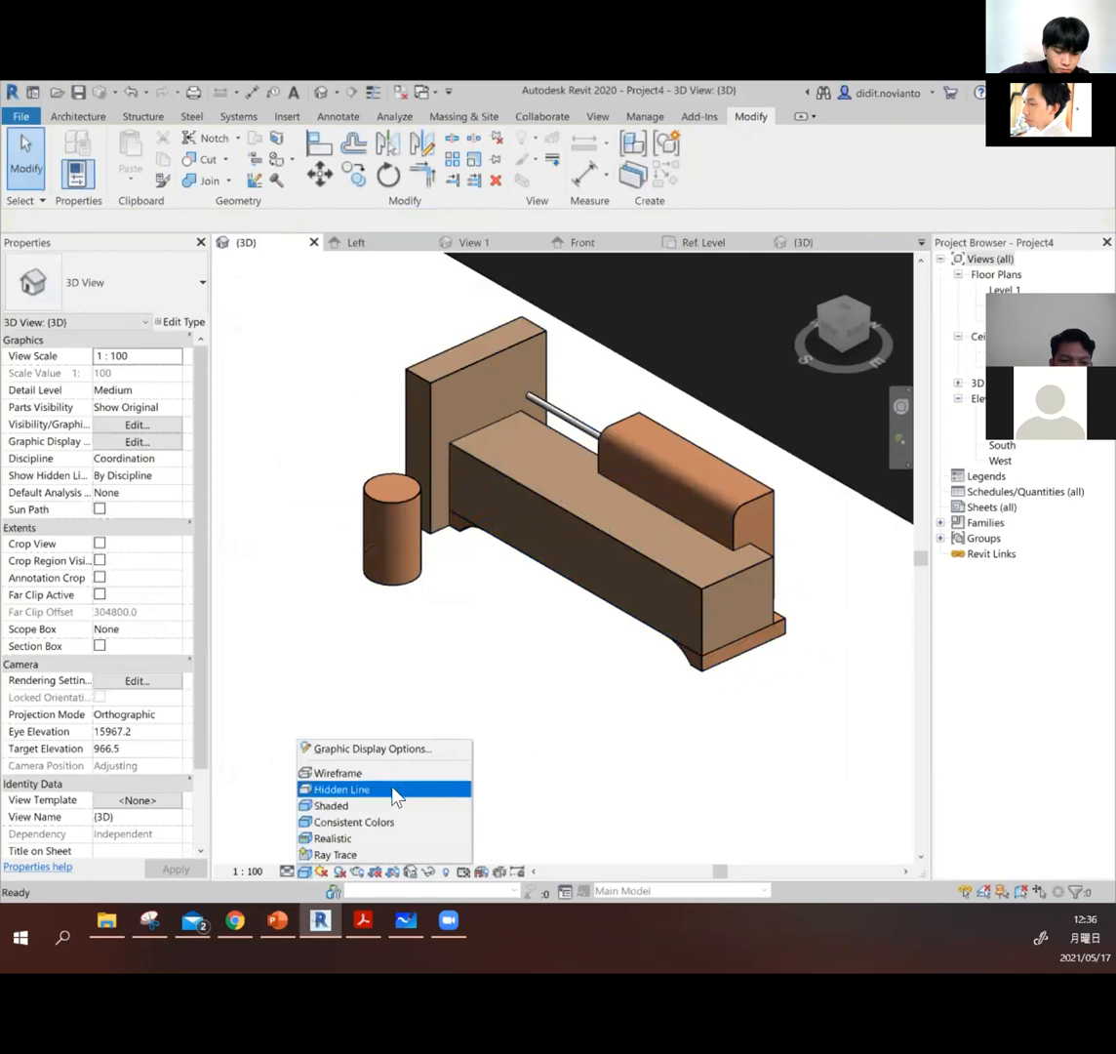
left_click(381, 858)
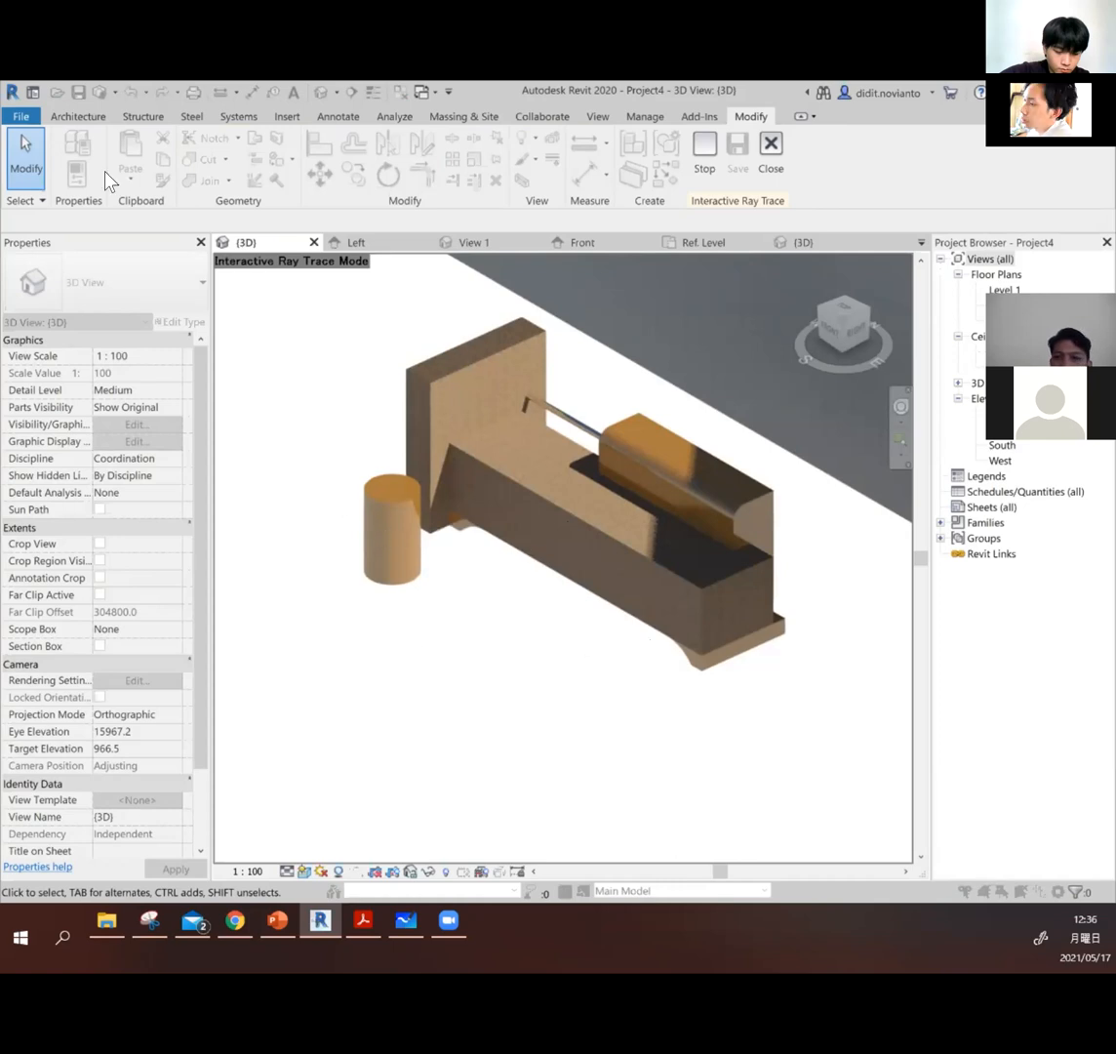
Step: Exit the interactive ray trace and set the 3D view's visual style to Shaded
left_click(770, 146)
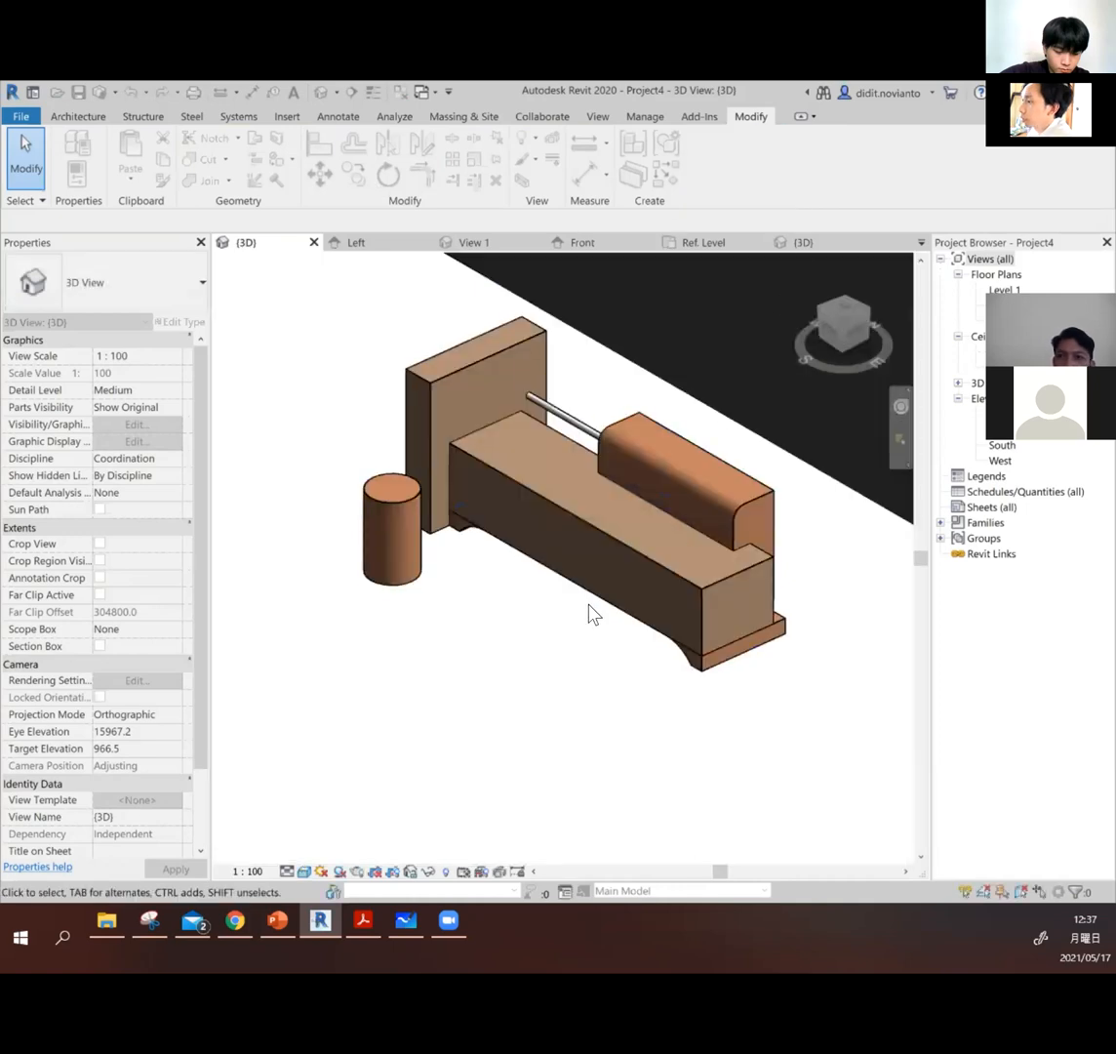
left_click(304, 872)
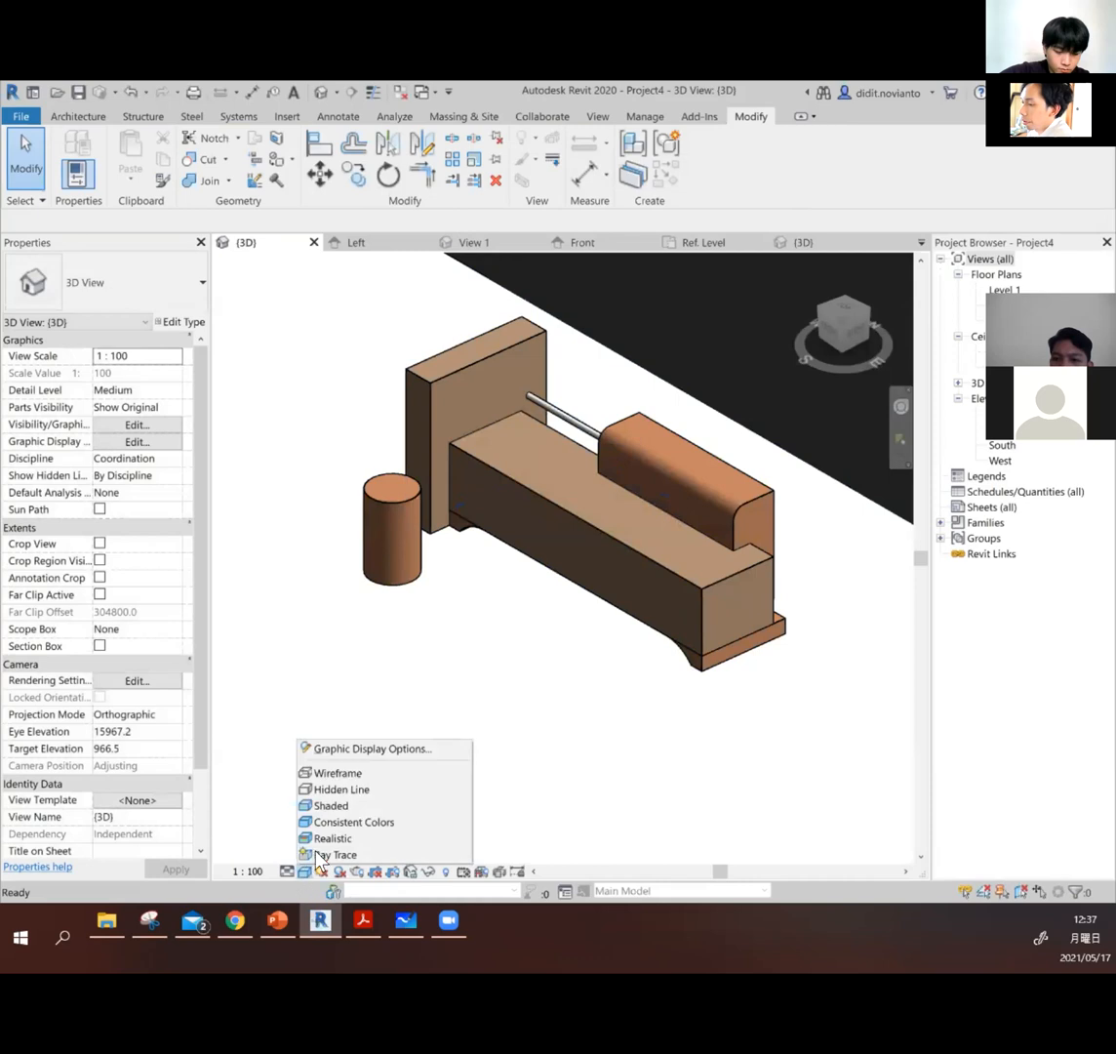
left_click(359, 806)
Step: Examine the furniture group and its surrounding walls from several sides, both close up and from a distance
middle_click_drag(371, 625, 638, 620, "shift")
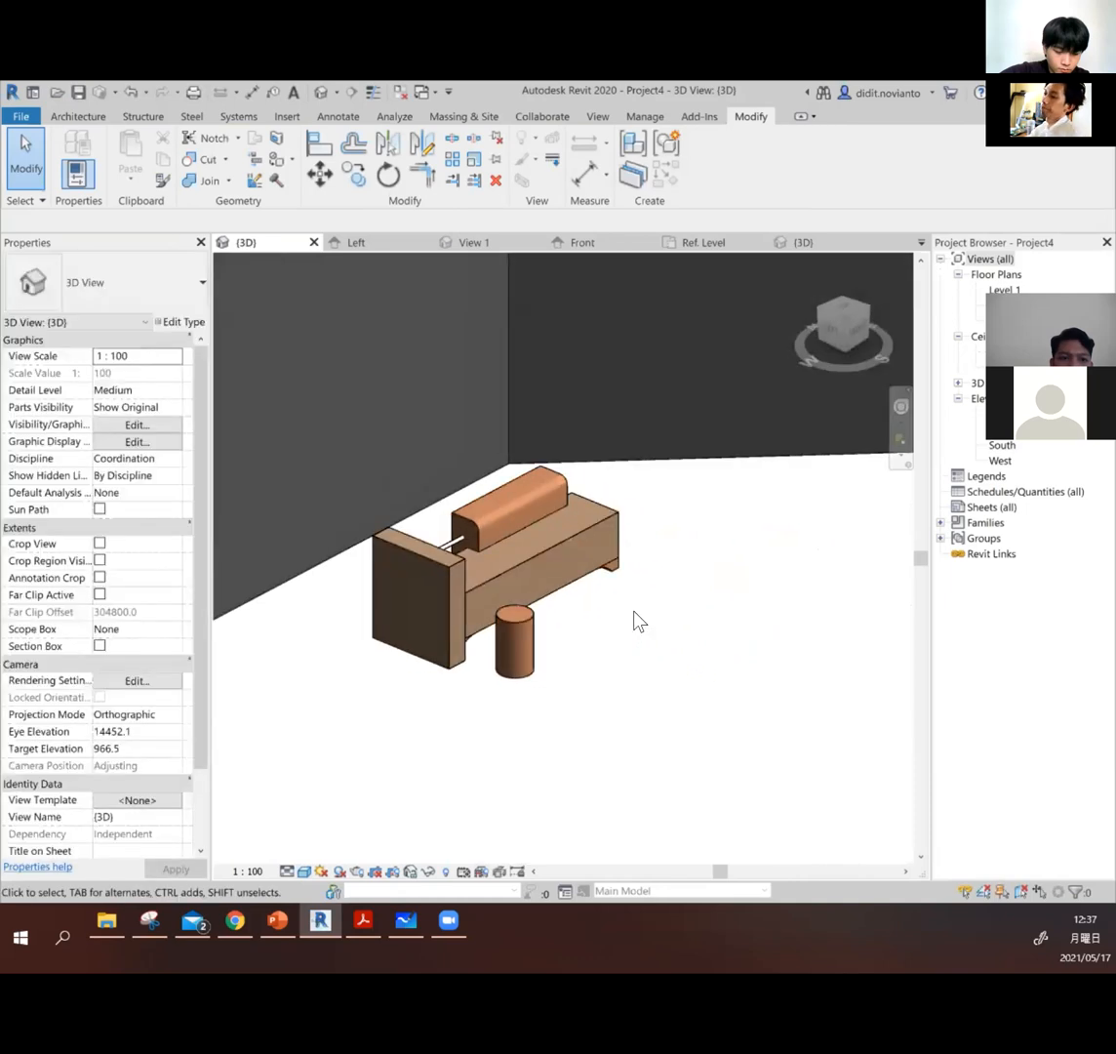
scroll(667, 568, "up", 3)
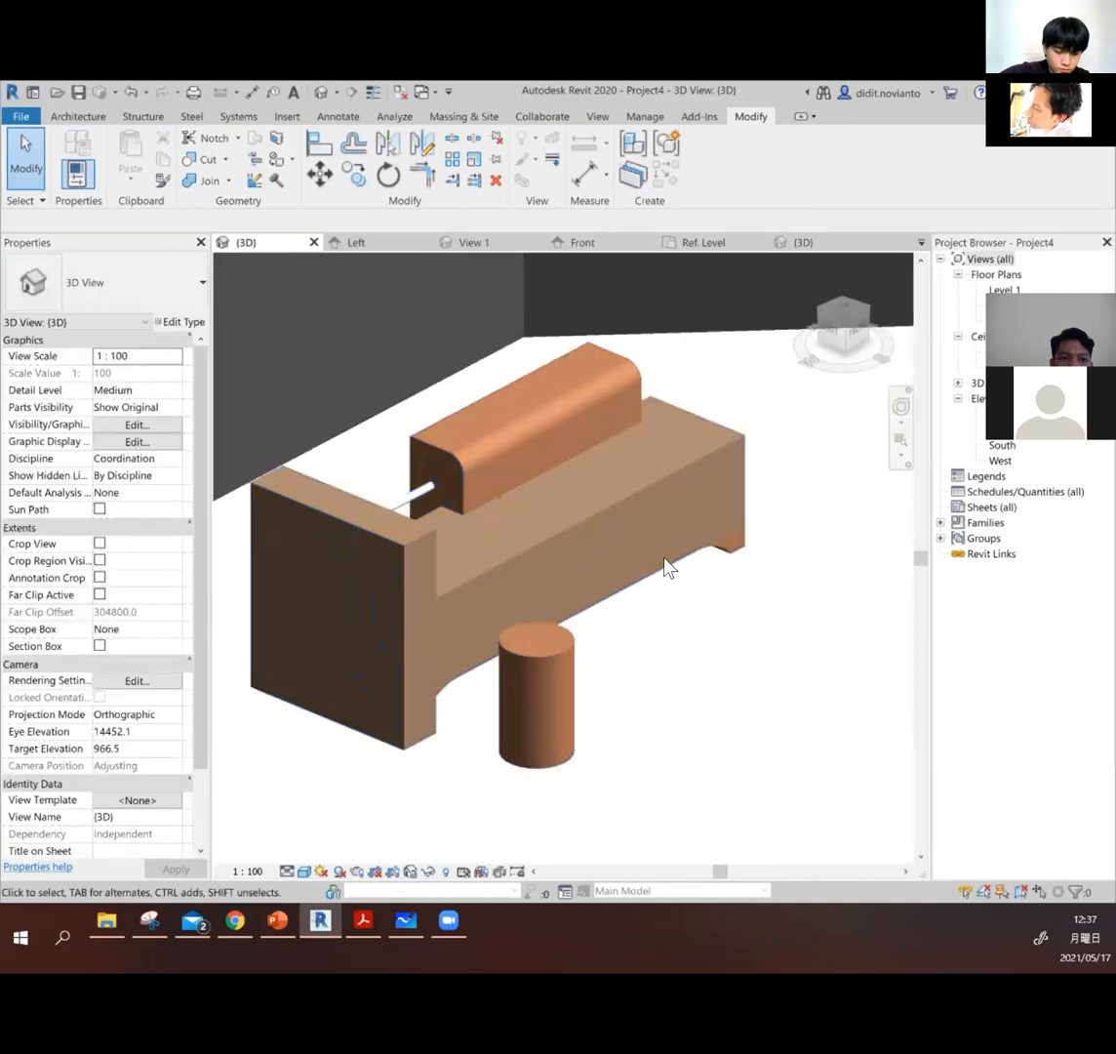
scroll(653, 566, "down", 1)
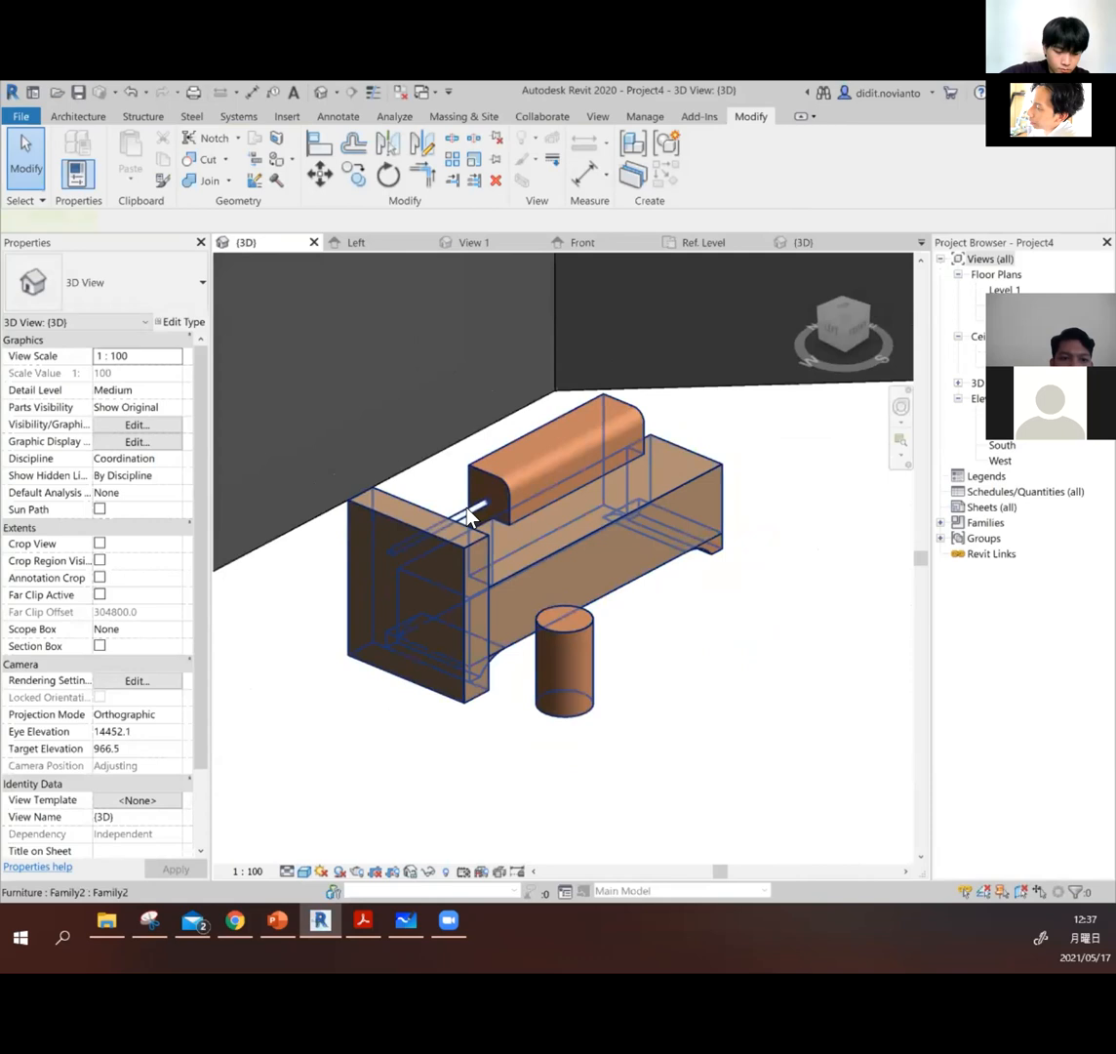
left_click(420, 508)
left_click(748, 625)
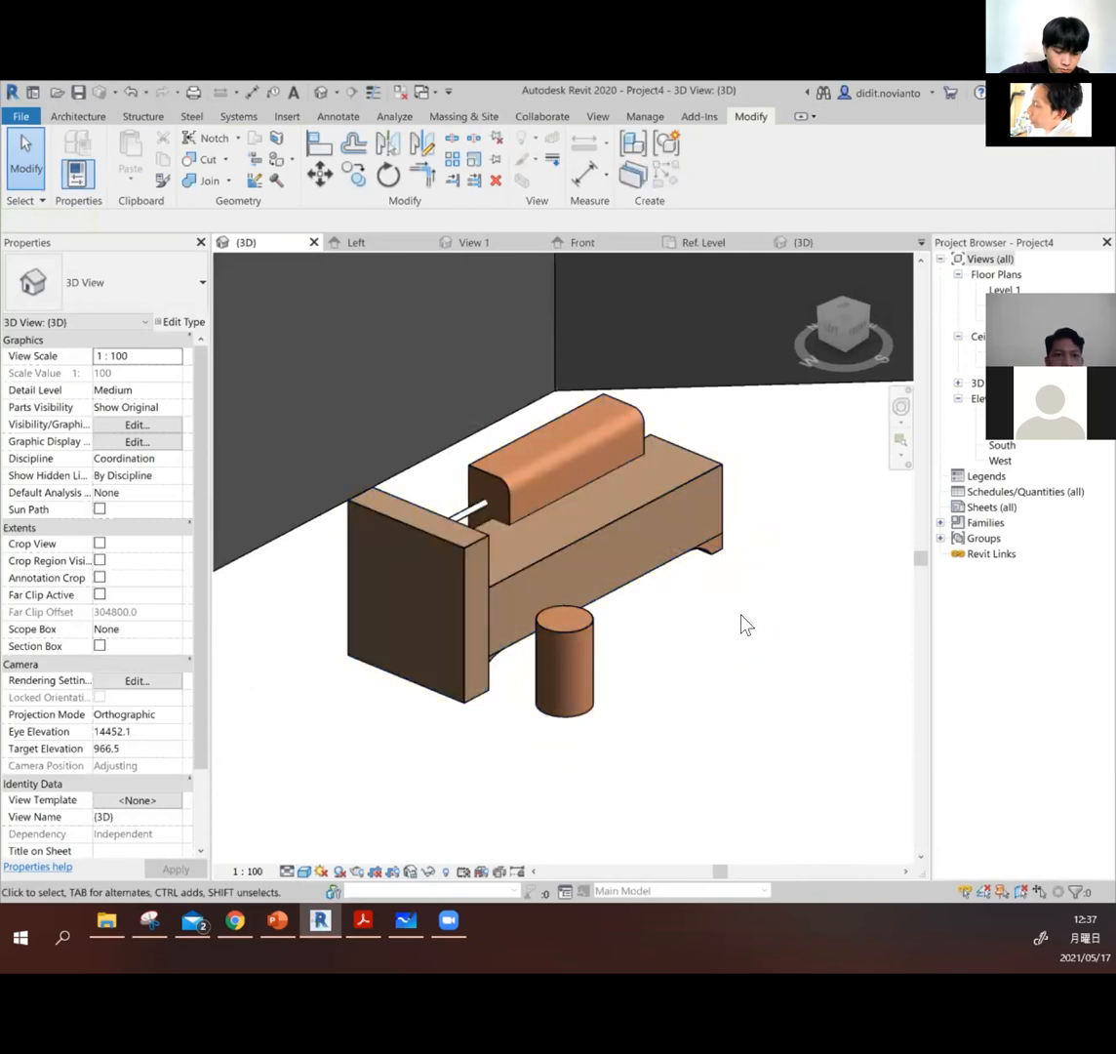
scroll(743, 625, "down", 3)
middle_click_drag(711, 568, 728, 663, "shift")
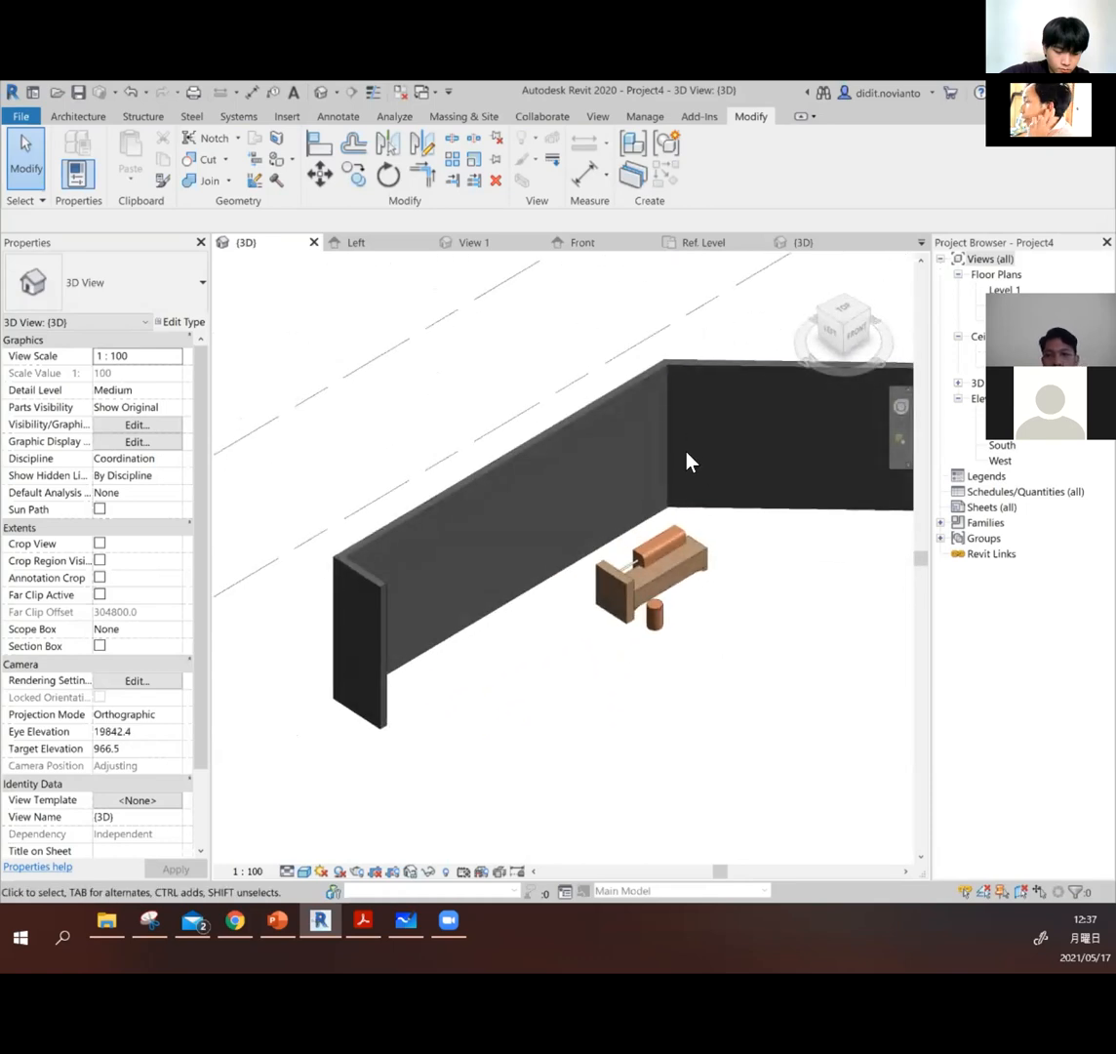
scroll(643, 591, "up", 5)
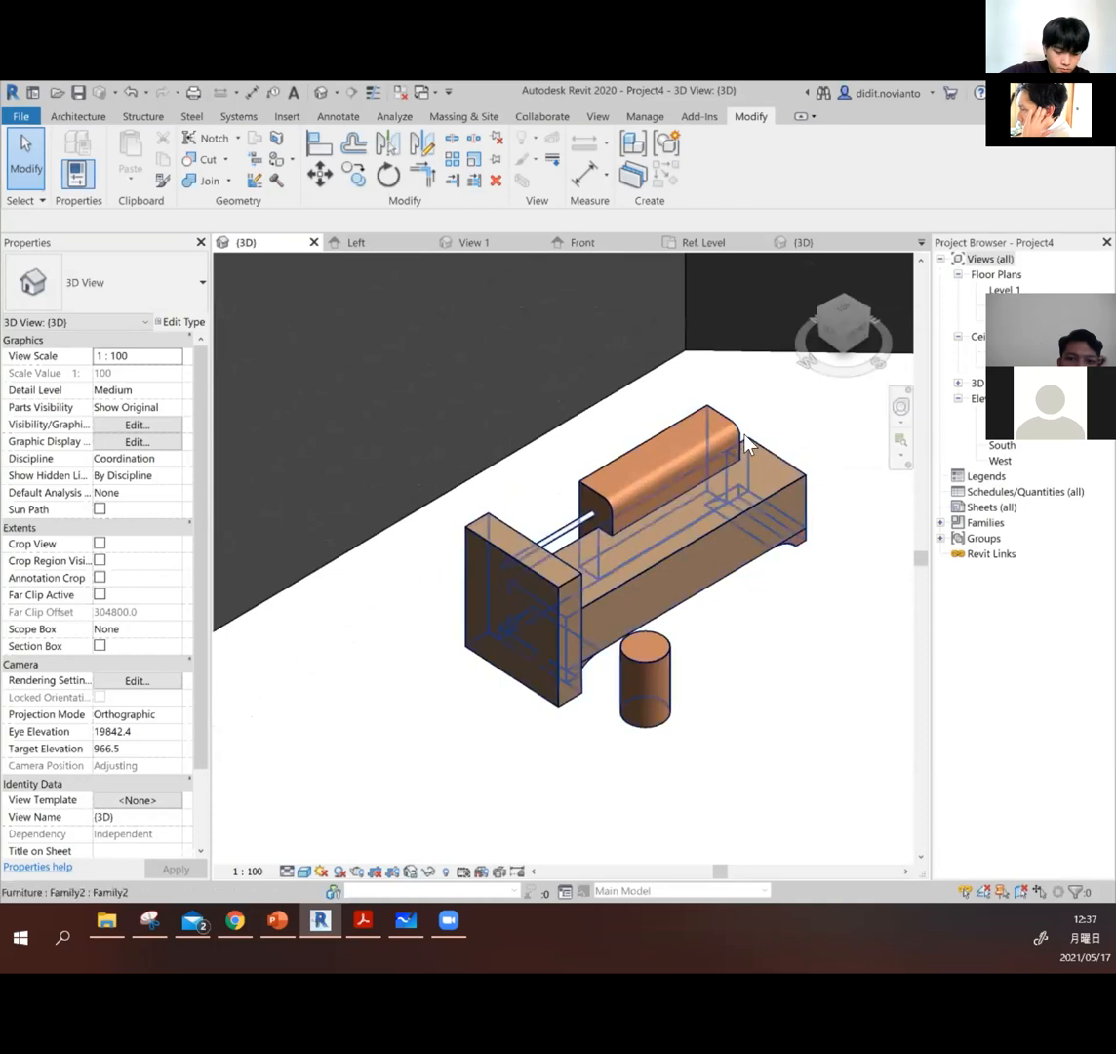
scroll(746, 444, "up", 4)
middle_click_drag(749, 624, 451, 688, "shift")
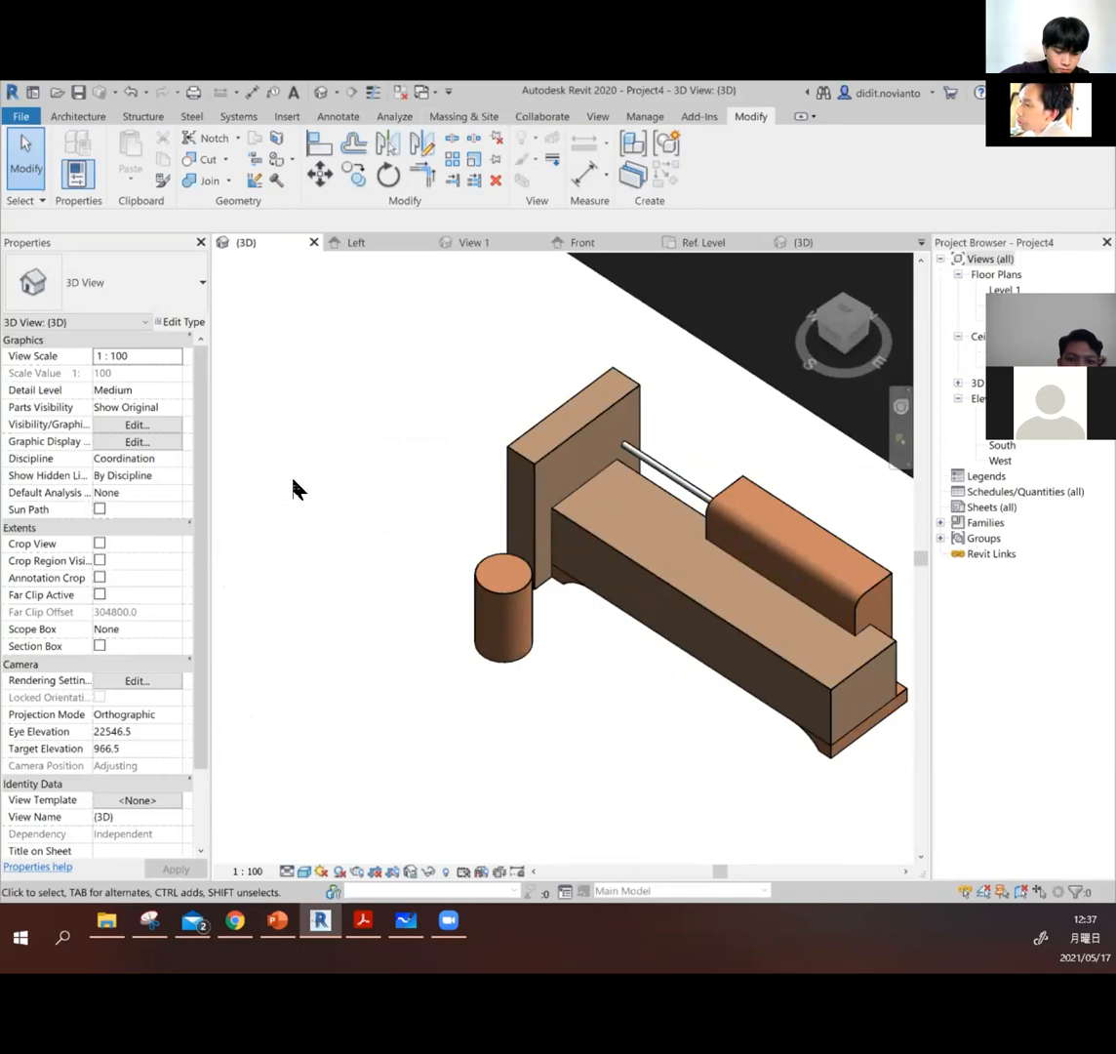
scroll(294, 485, "down", 2)
scroll(294, 485, "down", 2)
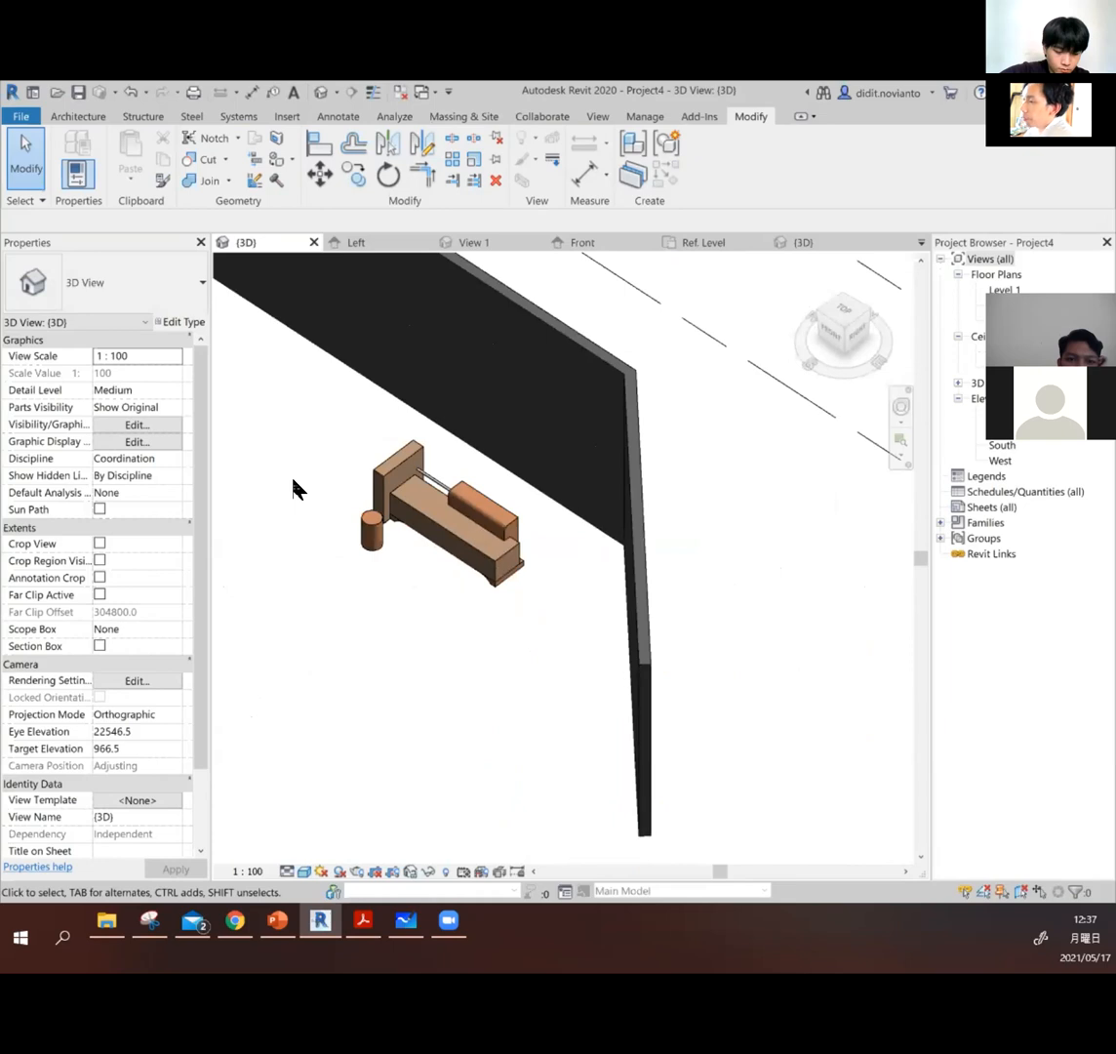
middle_click_drag(419, 527, 743, 523, "shift")
scroll(311, 564, "up", 2)
middle_click_drag(533, 519, 488, 577, "shift")
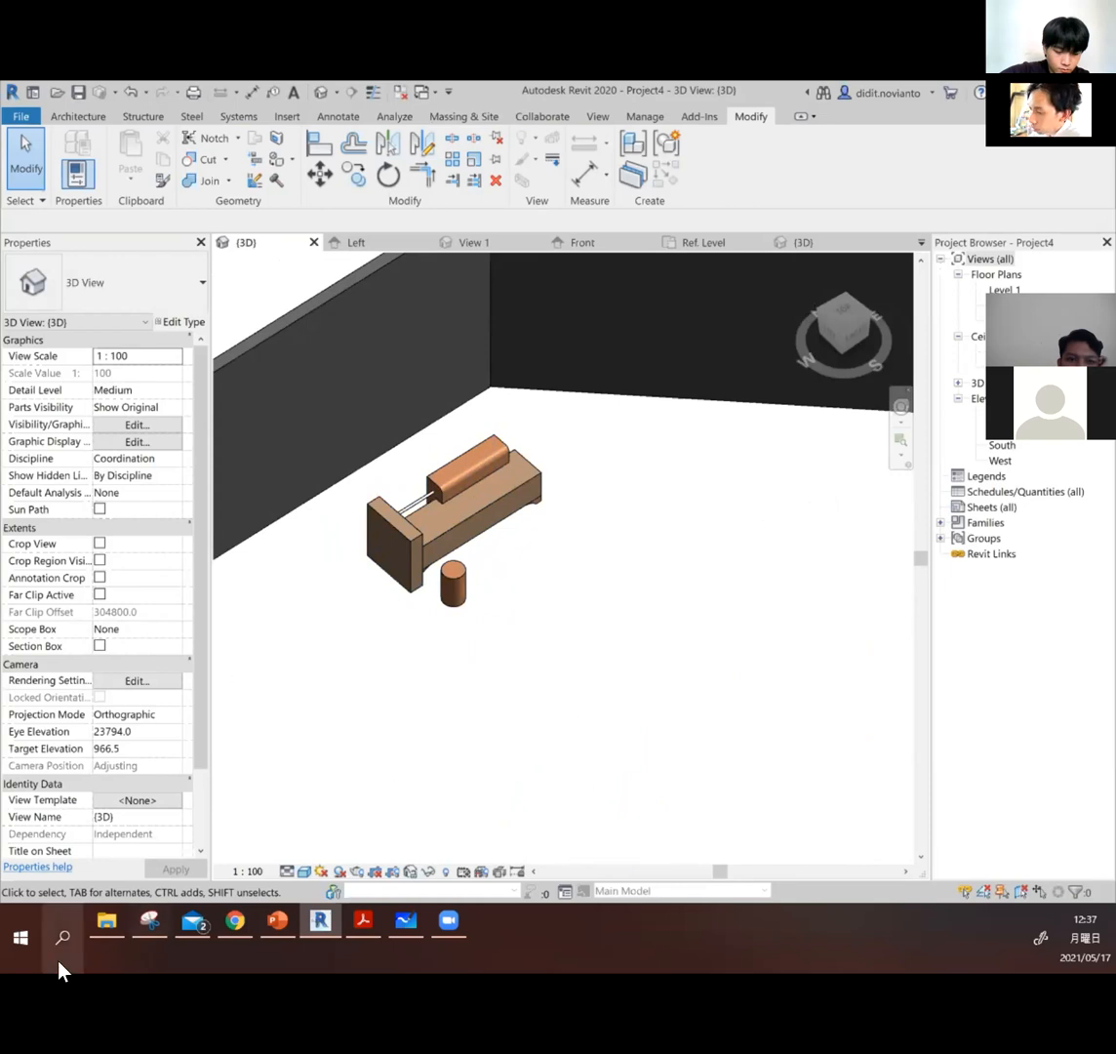
Step: Leave the Revit project and open SketchUp
left_click(28, 939)
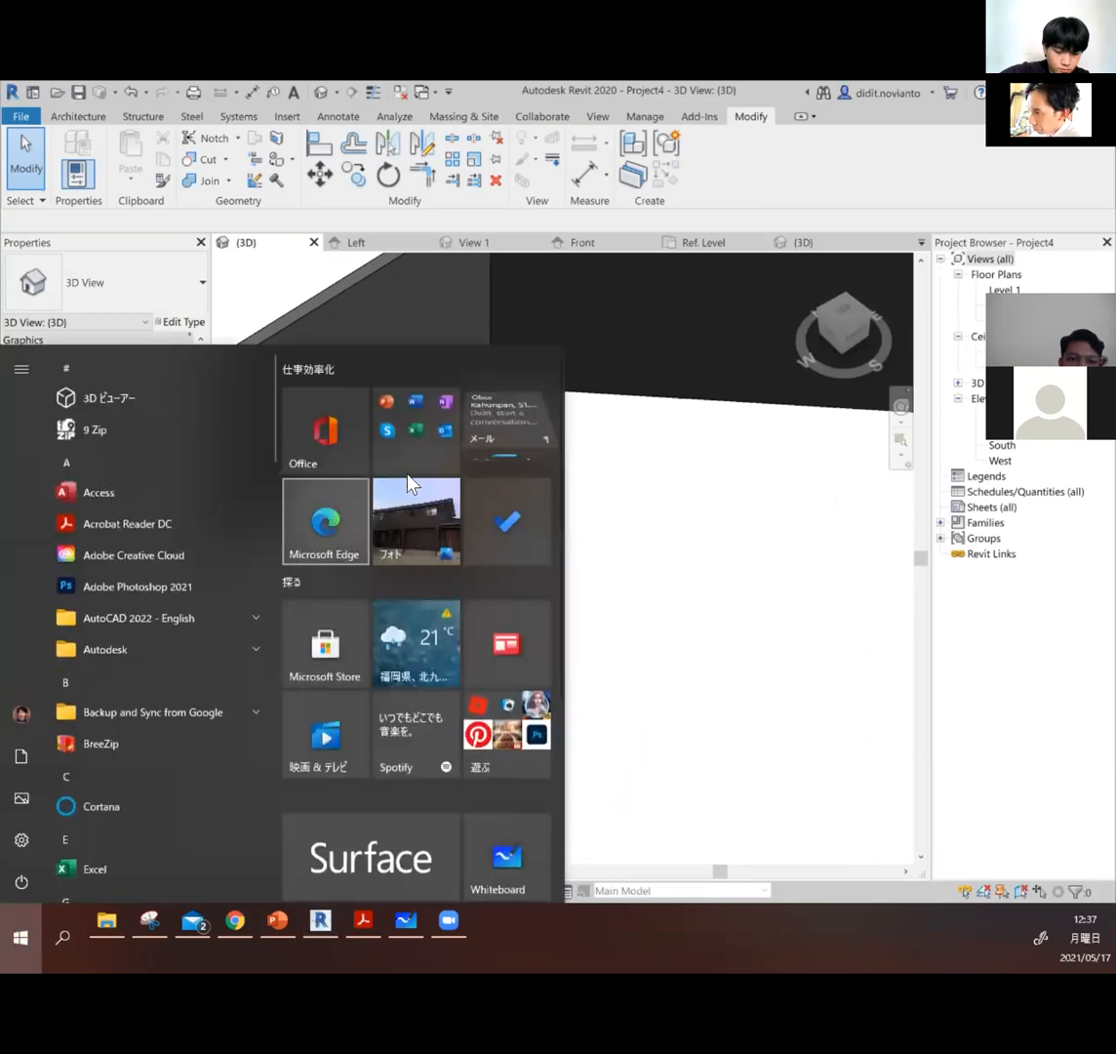
scroll(159, 767, "down", 3)
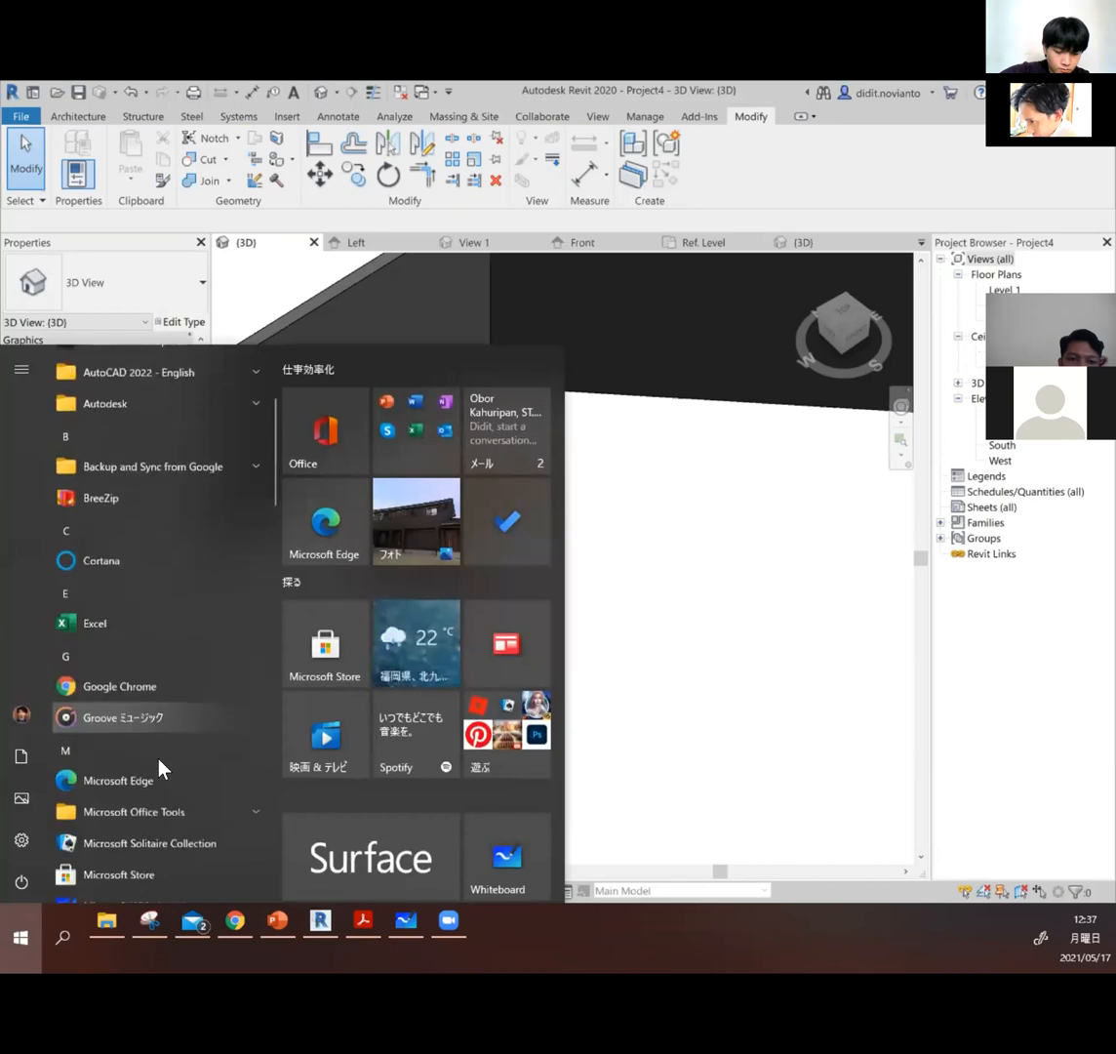
left_click(930, 119)
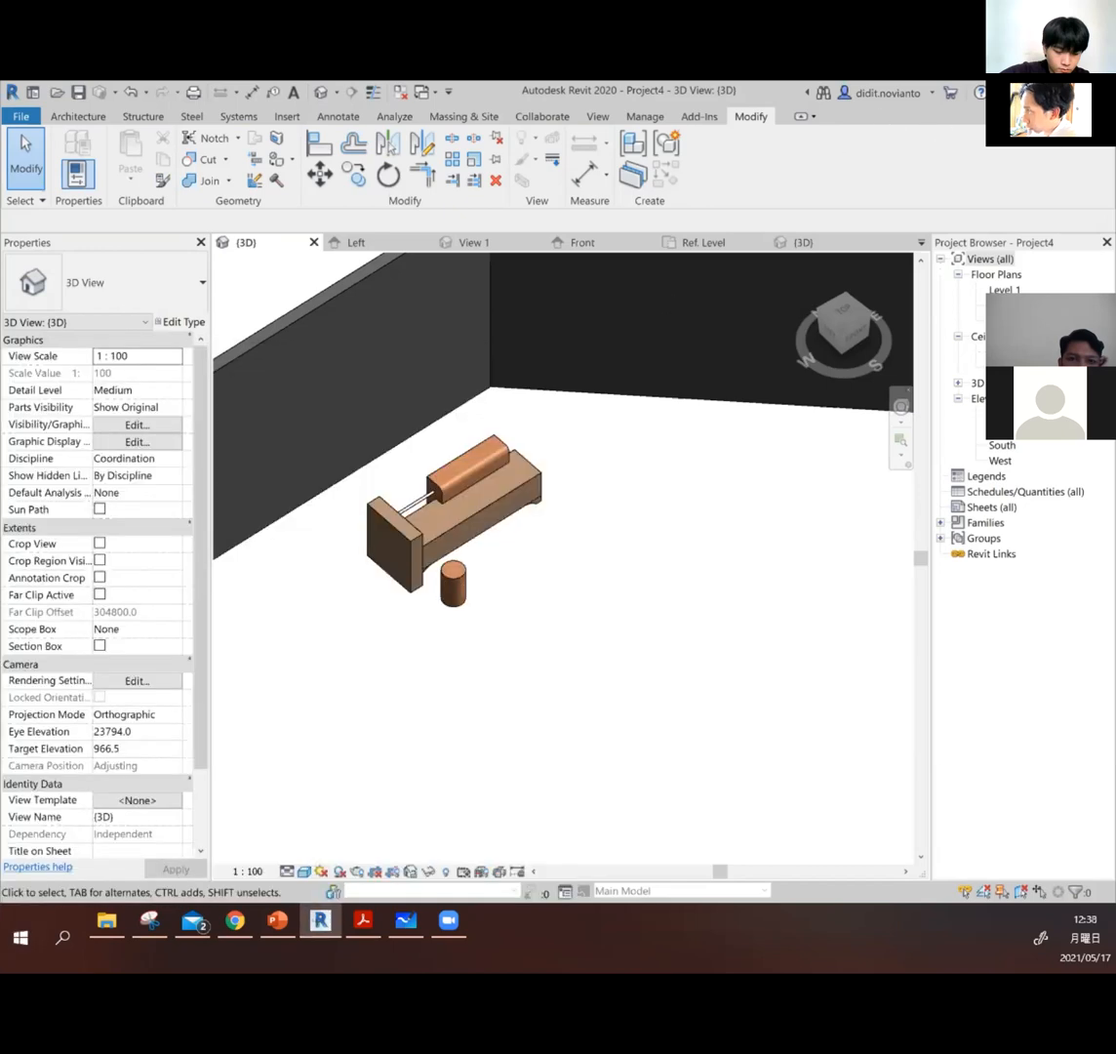
left_click(1025, 92)
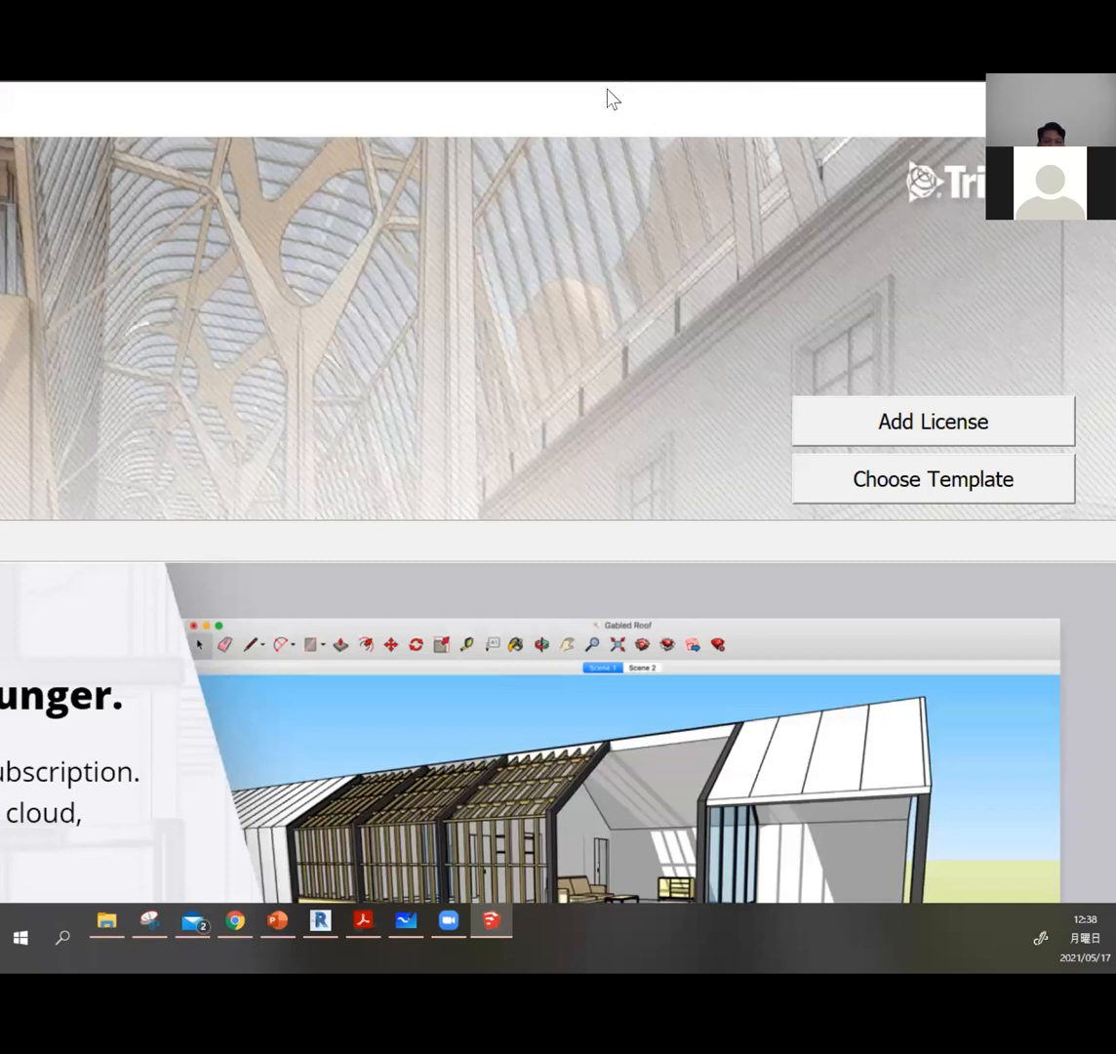
left_click(1089, 108)
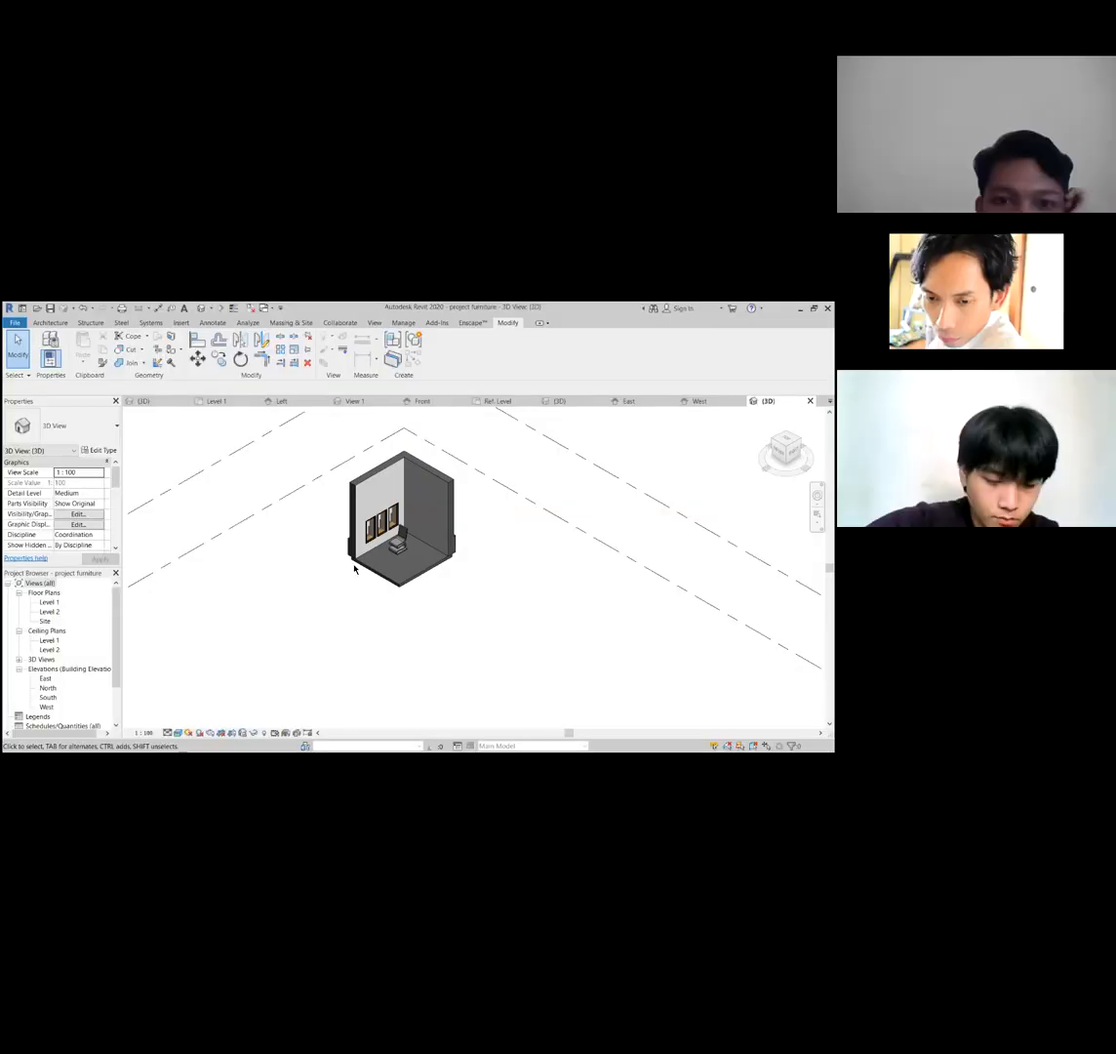
Step: Inspect the type properties of the chair standing near the windows in the furniture project
scroll(381, 590, "up", 5)
scroll(392, 583, "up", 2)
scroll(390, 585, "down", 5)
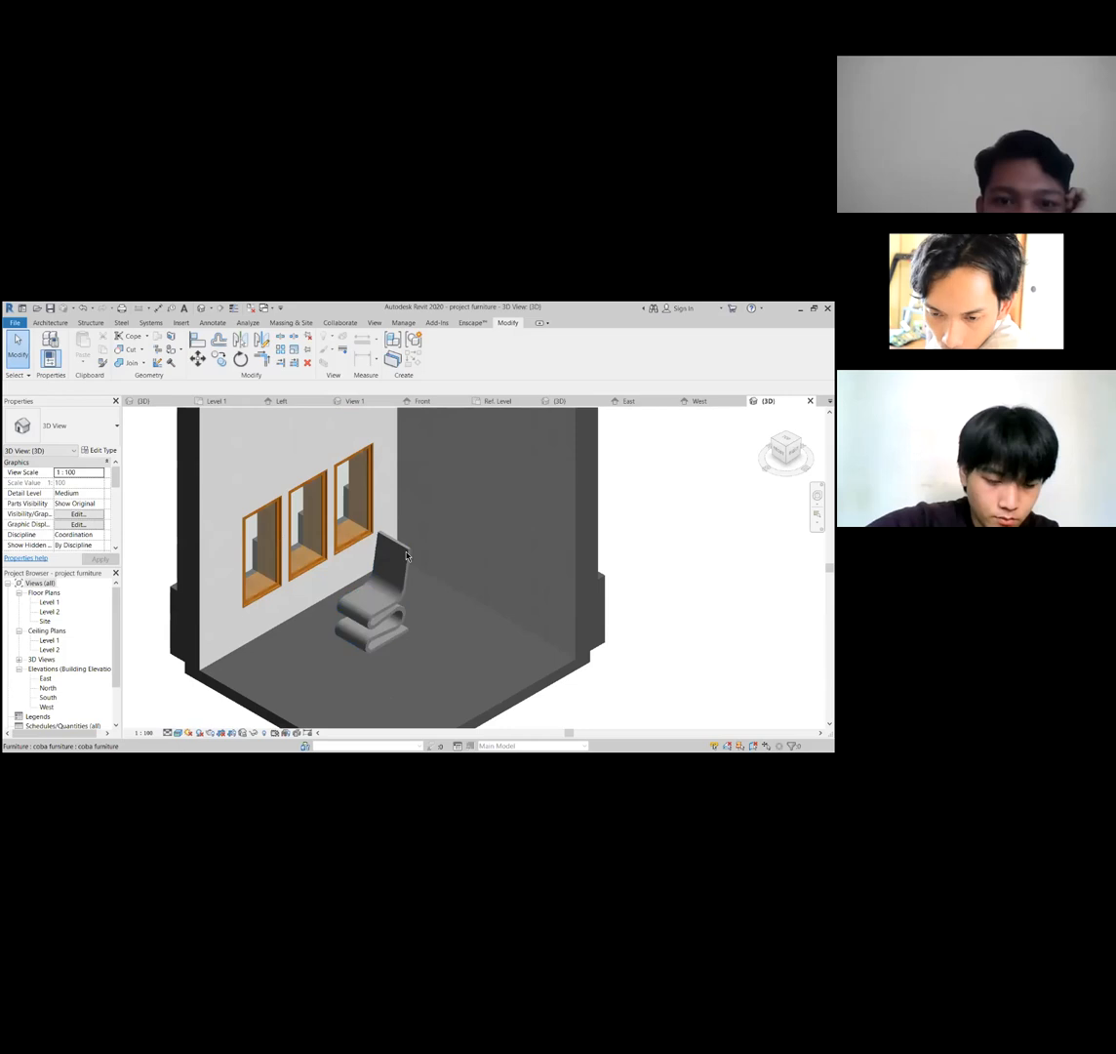
left_click(390, 566)
scroll(406, 551, "down", 3)
left_click(98, 450)
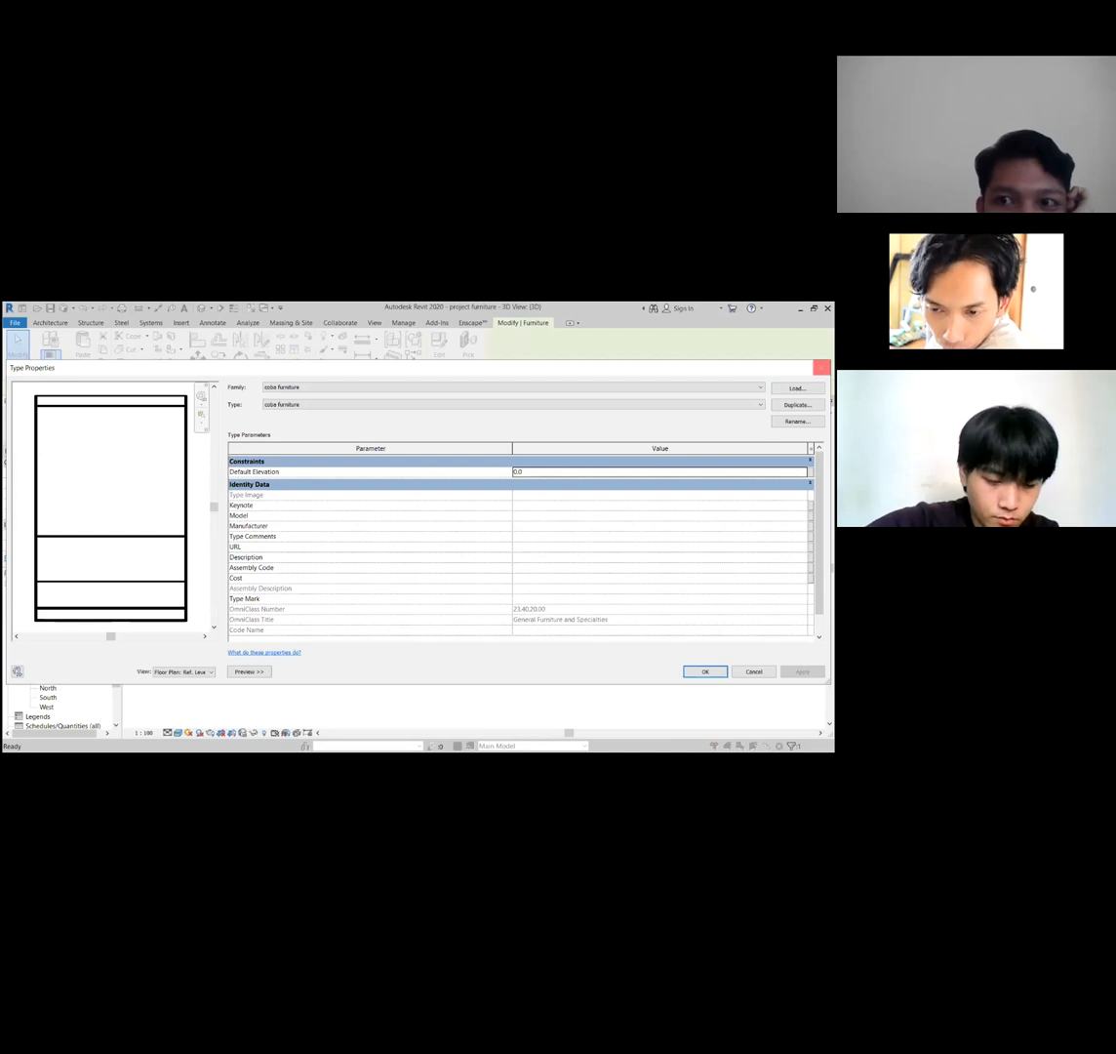
key("Escape")
key("Escape")
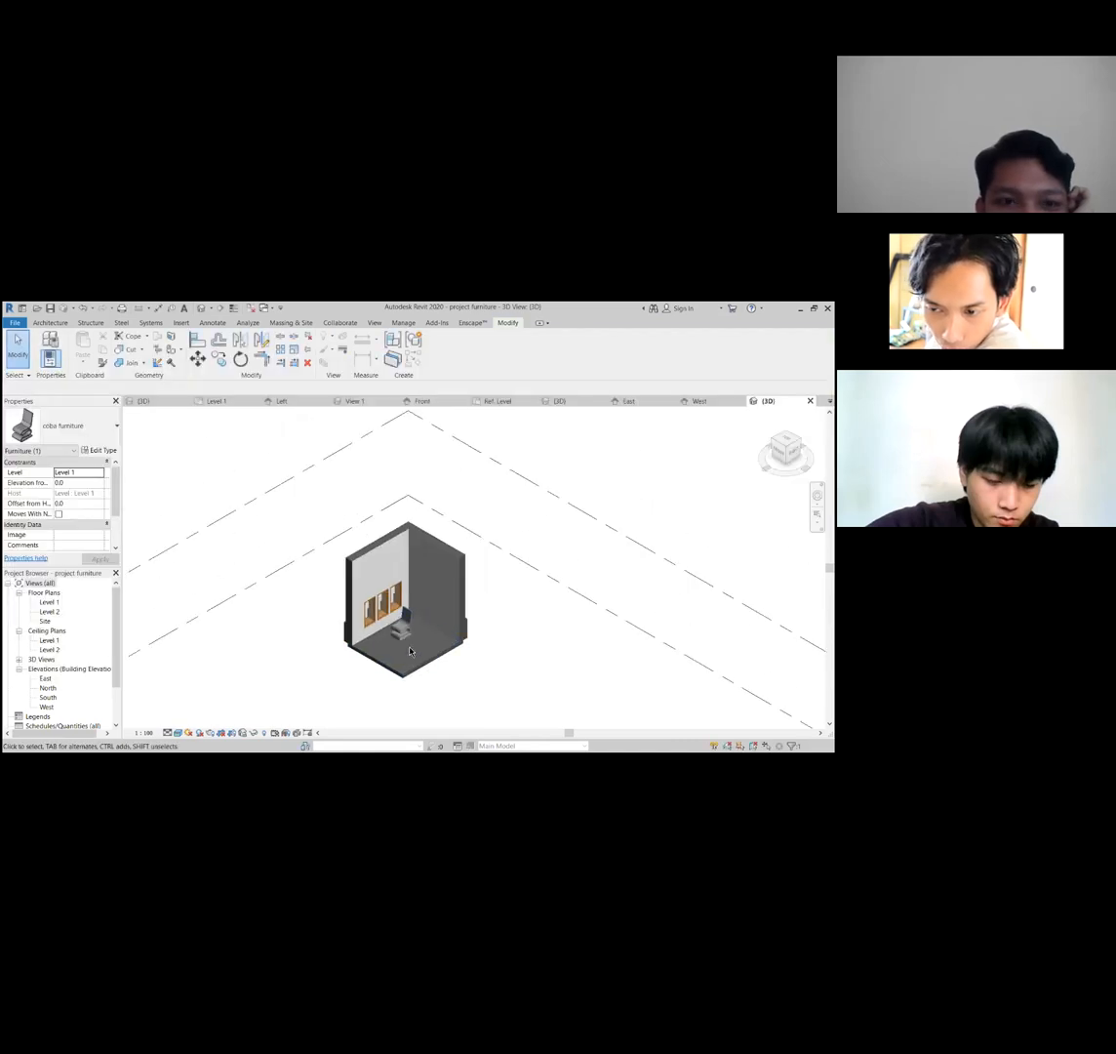
Step: Select the chair inside the room and inspect it up close
scroll(412, 641, "up", 3)
left_click(411, 610)
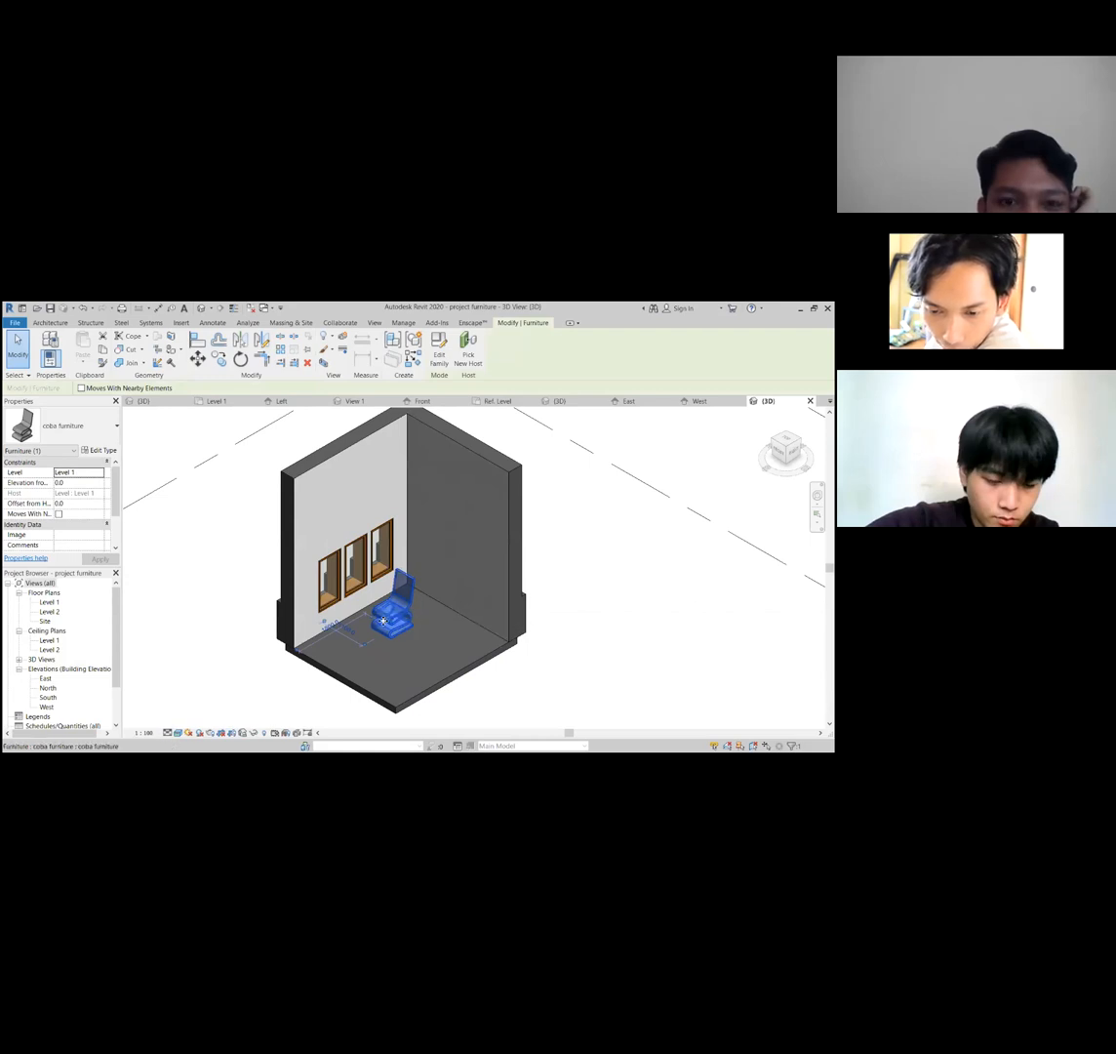
scroll(384, 621, "up", 4)
scroll(383, 621, "down", 3)
mouse_move(383, 621)
middle_mouse_down("shift")
mouse_move(363, 617)
mouse_move(408, 612)
mouse_move(379, 607)
mouse_move(399, 599)
middle_mouse_up("shift")
scroll(399, 599, "up", 2)
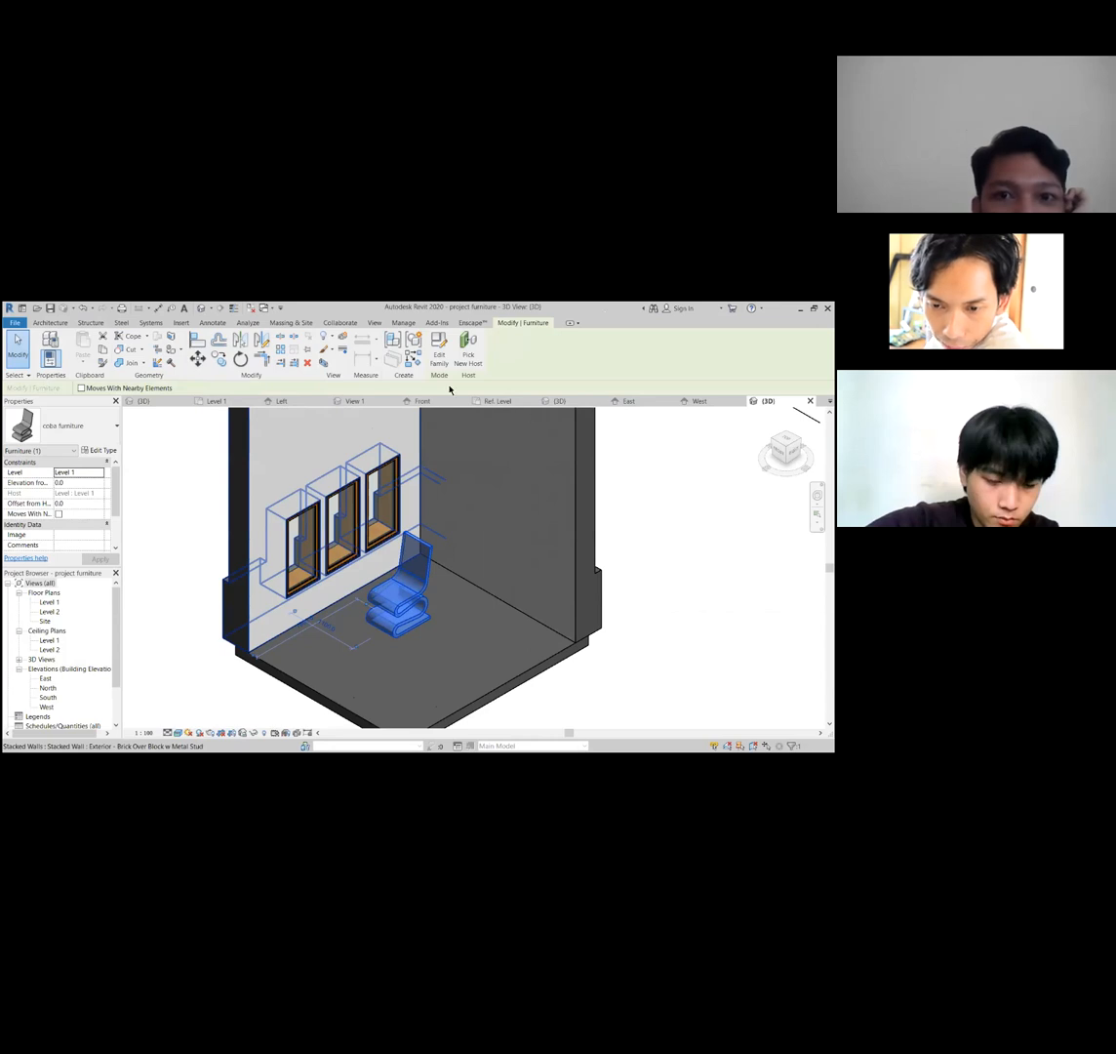
Step: Assign the Wood - Firring material to the Furniture category in Object Styles and apply it
left_click(401, 323)
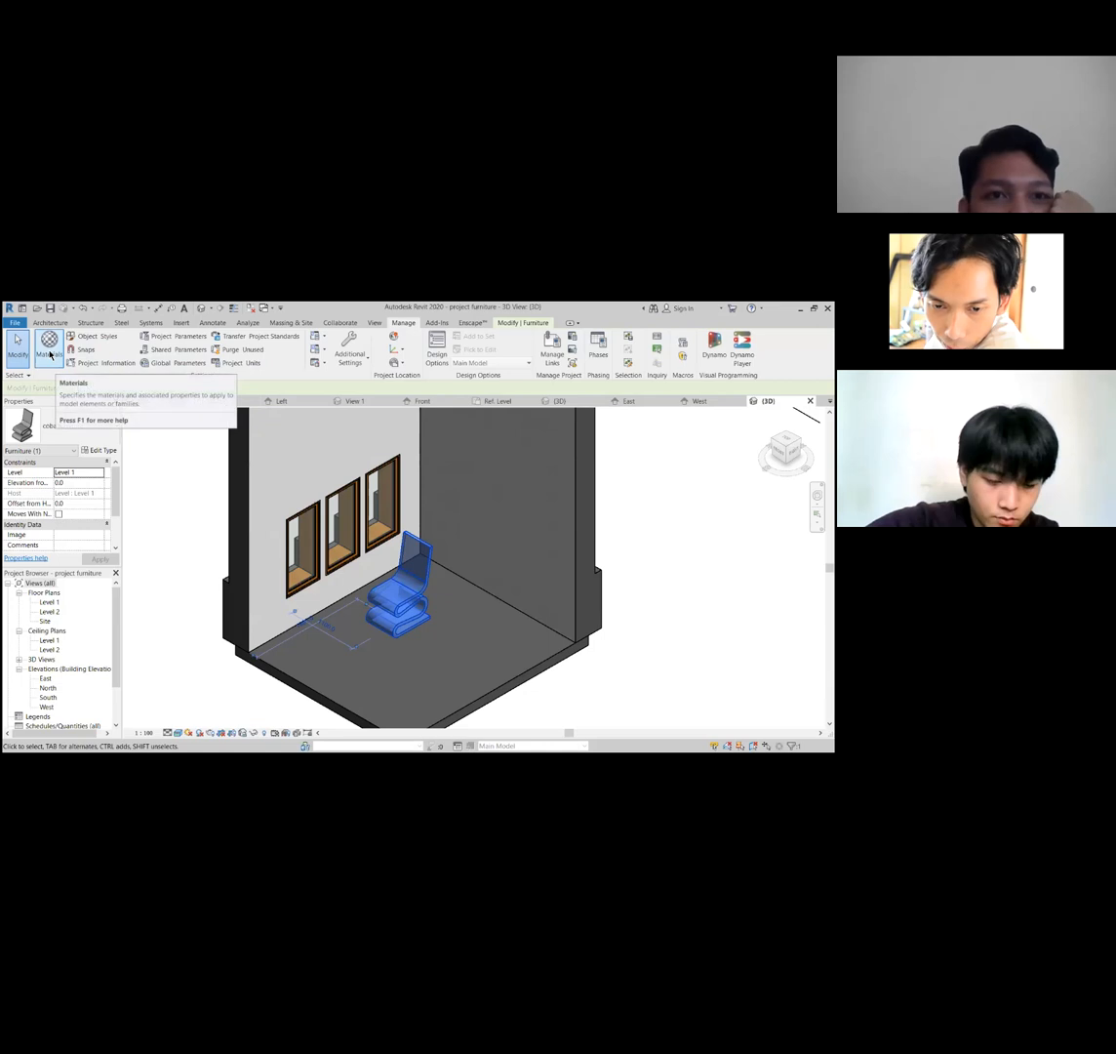
left_click(98, 338)
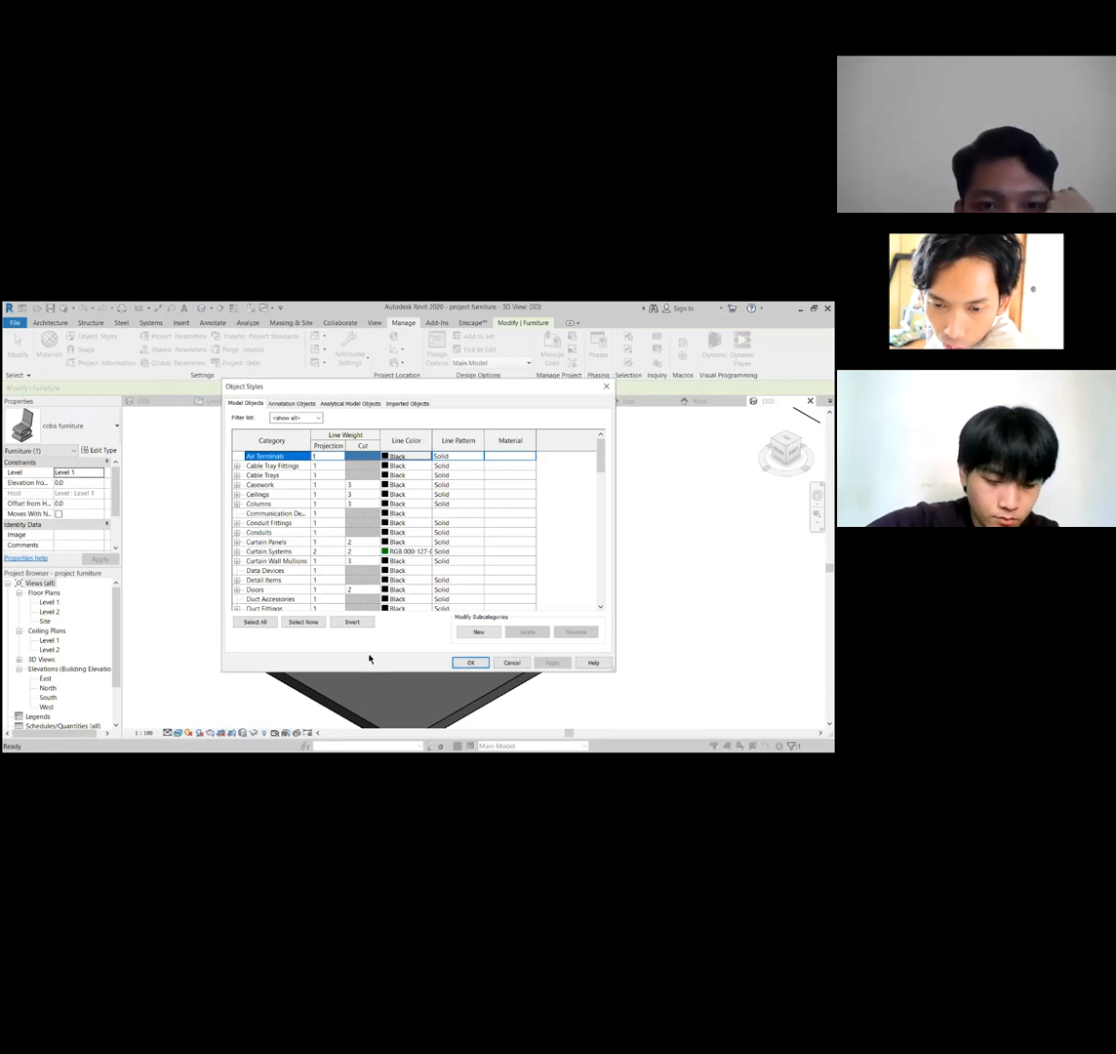
scroll(294, 560, "down", 6)
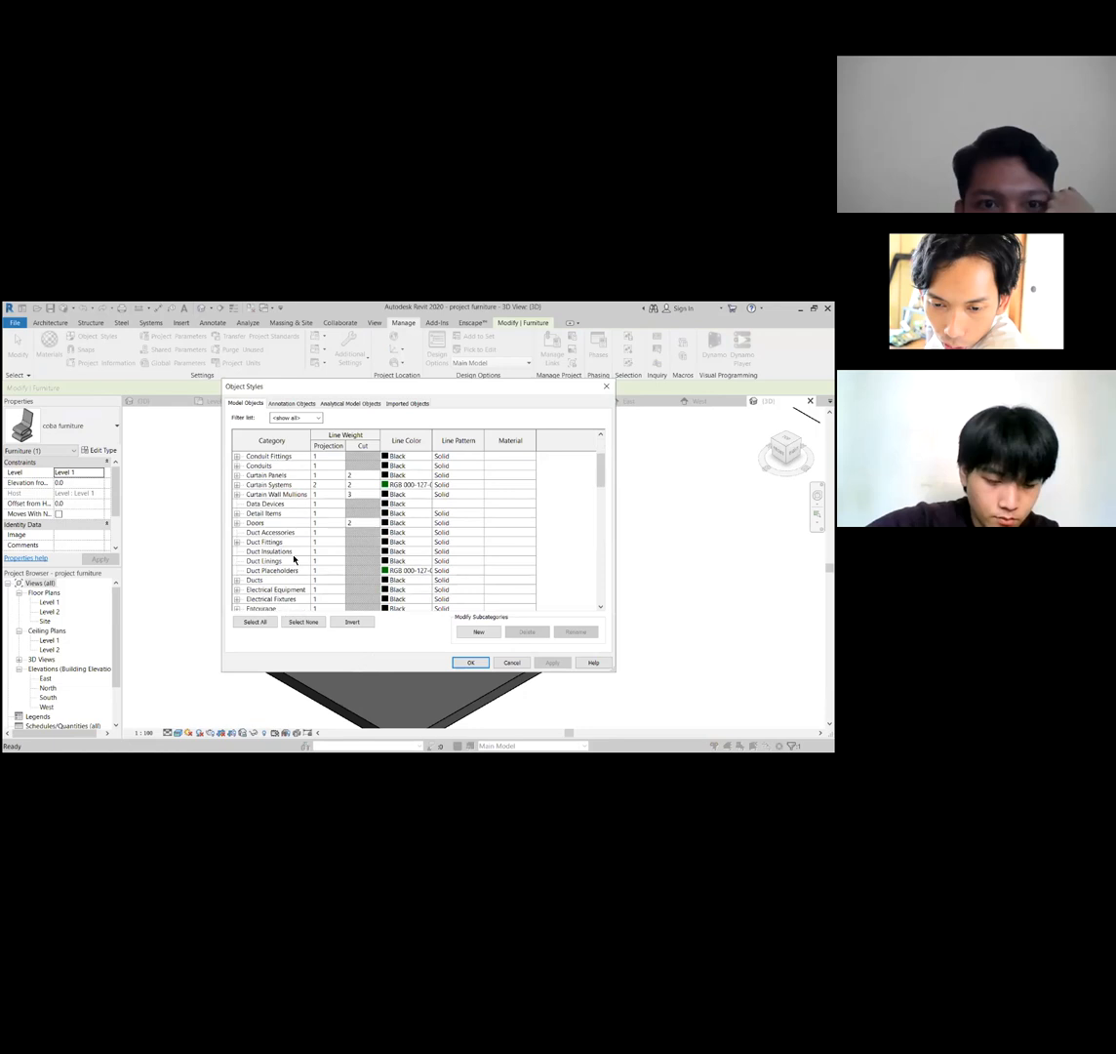
left_click(260, 570)
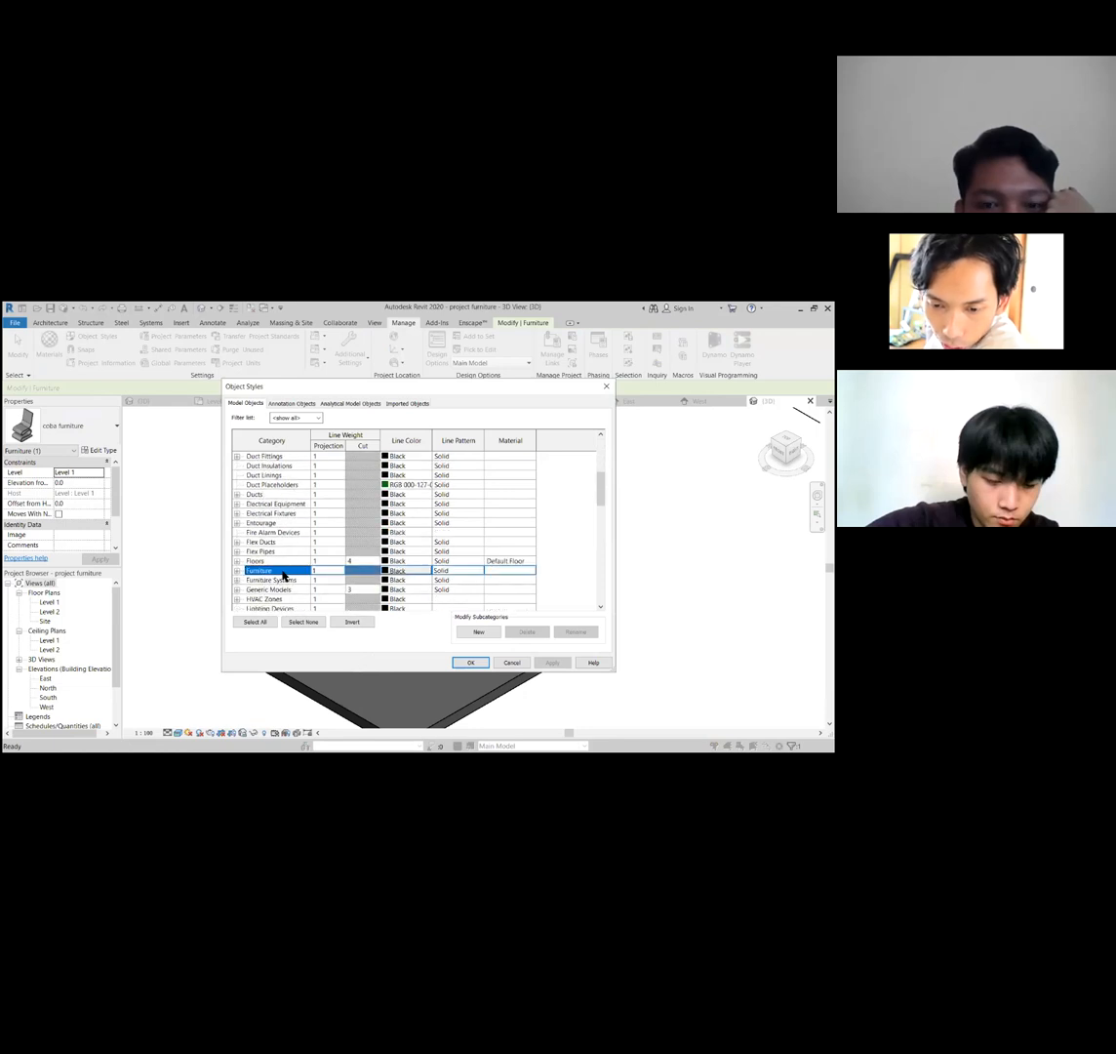
left_click(505, 574)
left_click(532, 571)
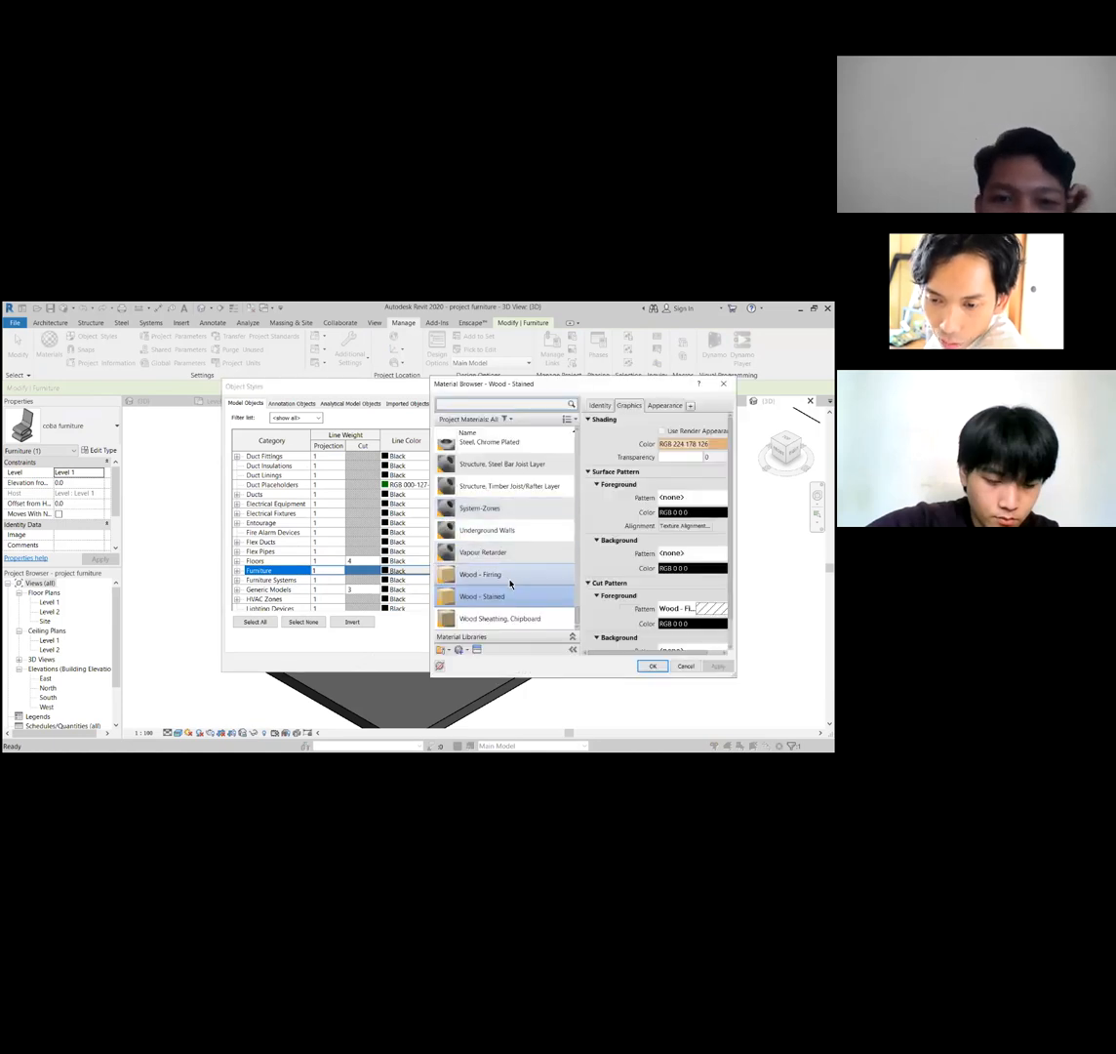
left_click(511, 578)
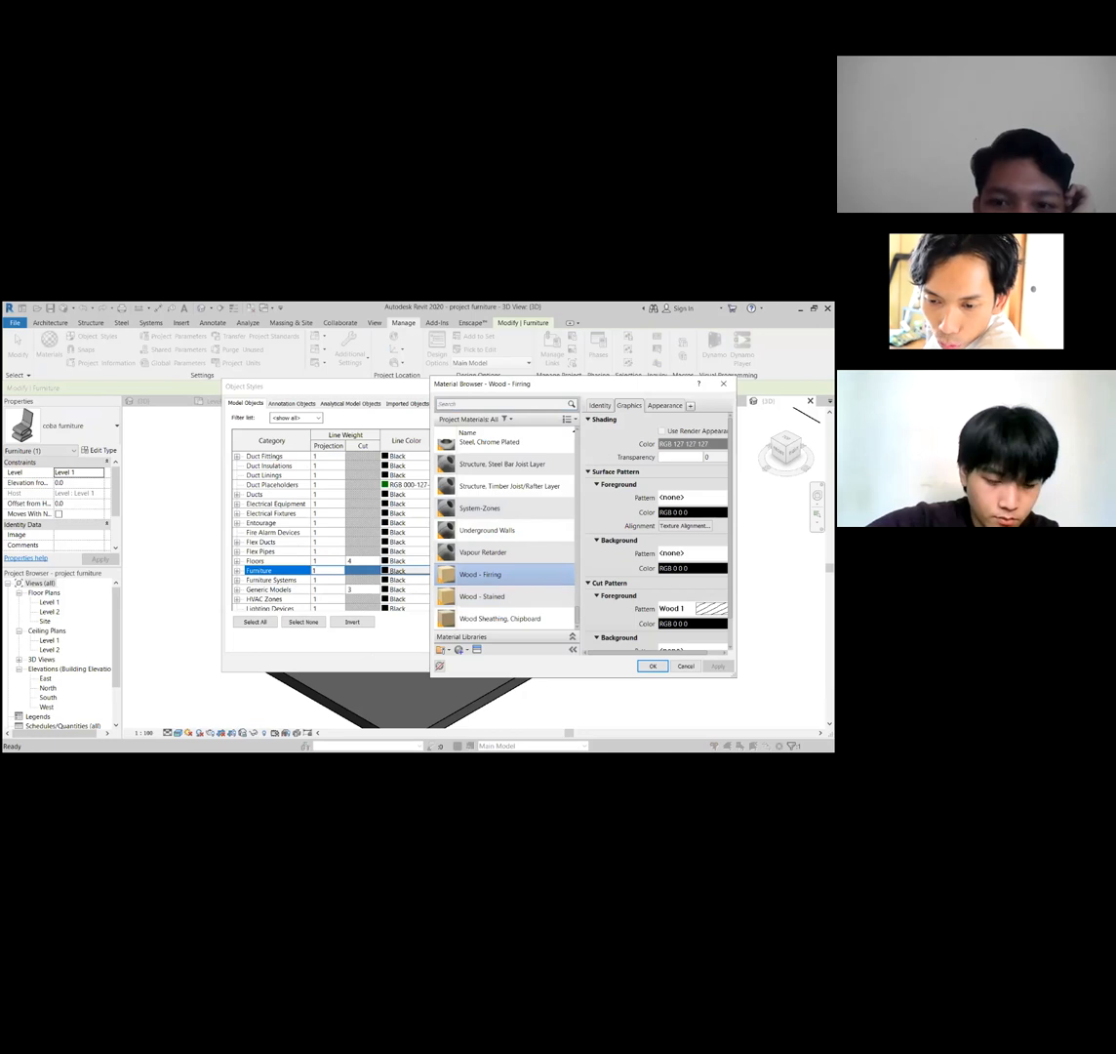
left_click(653, 666)
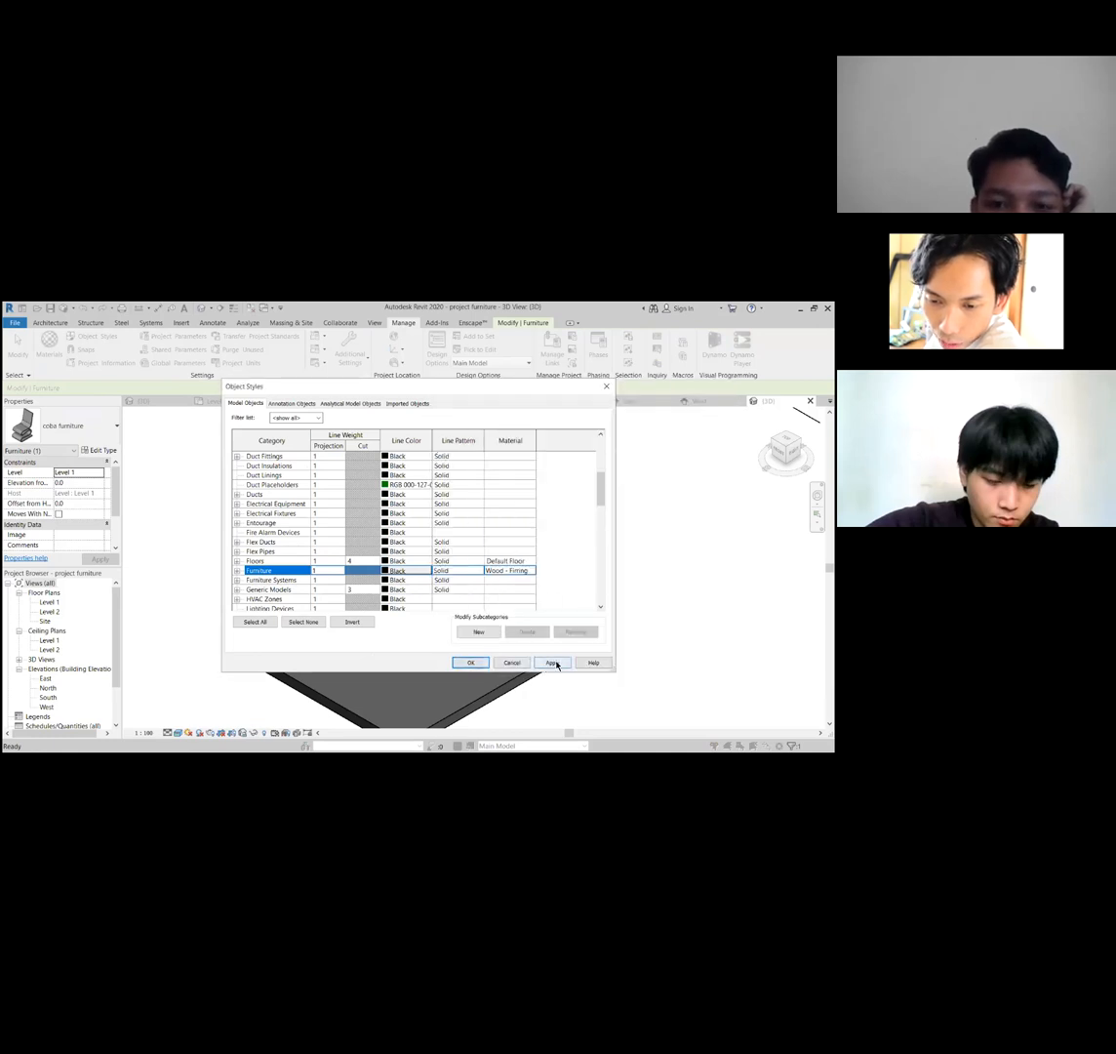
left_click(550, 664)
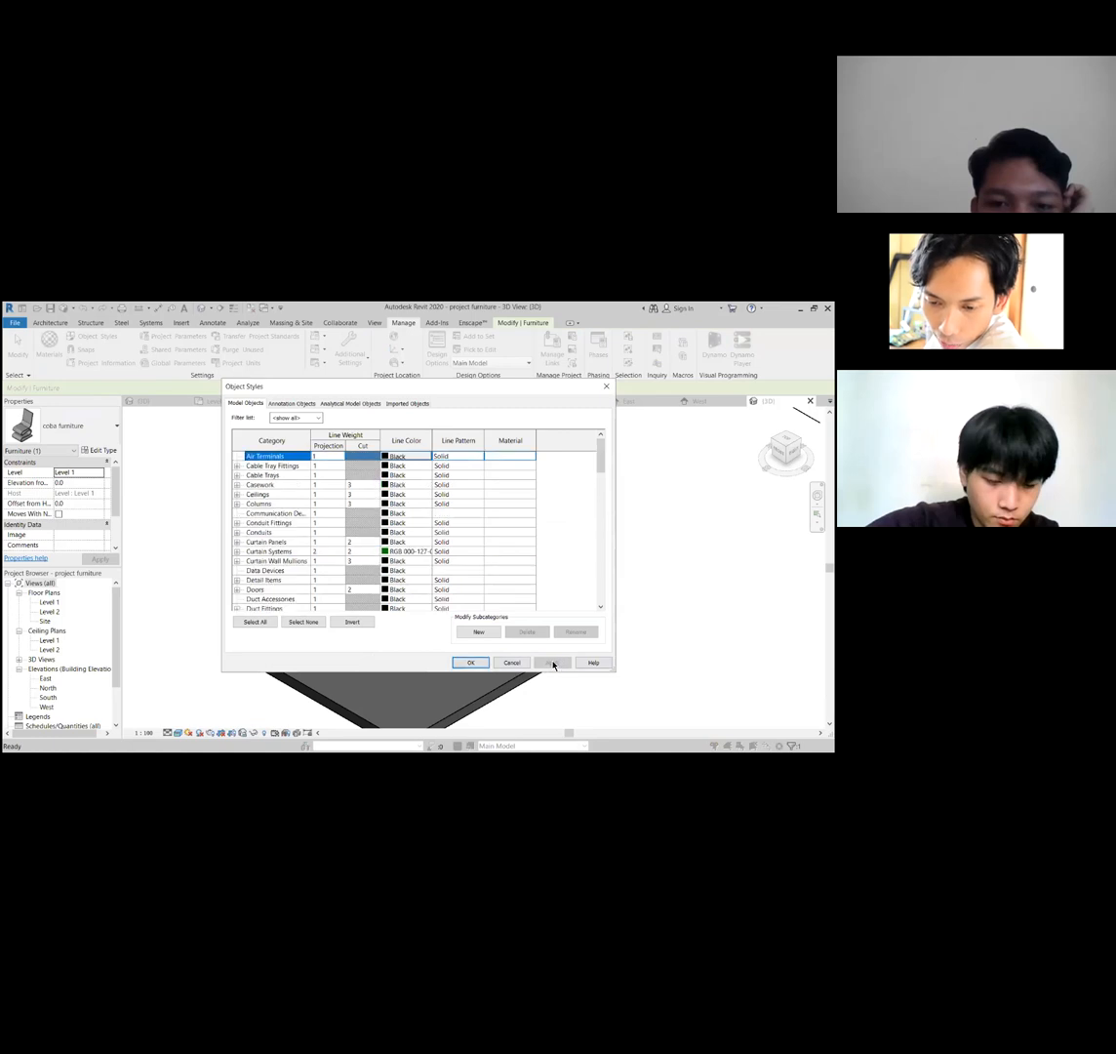
left_click(471, 663)
Step: Examine the wood material on the chair in the 3D view
scroll(434, 594, "up", 3)
scroll(434, 595, "down", 3)
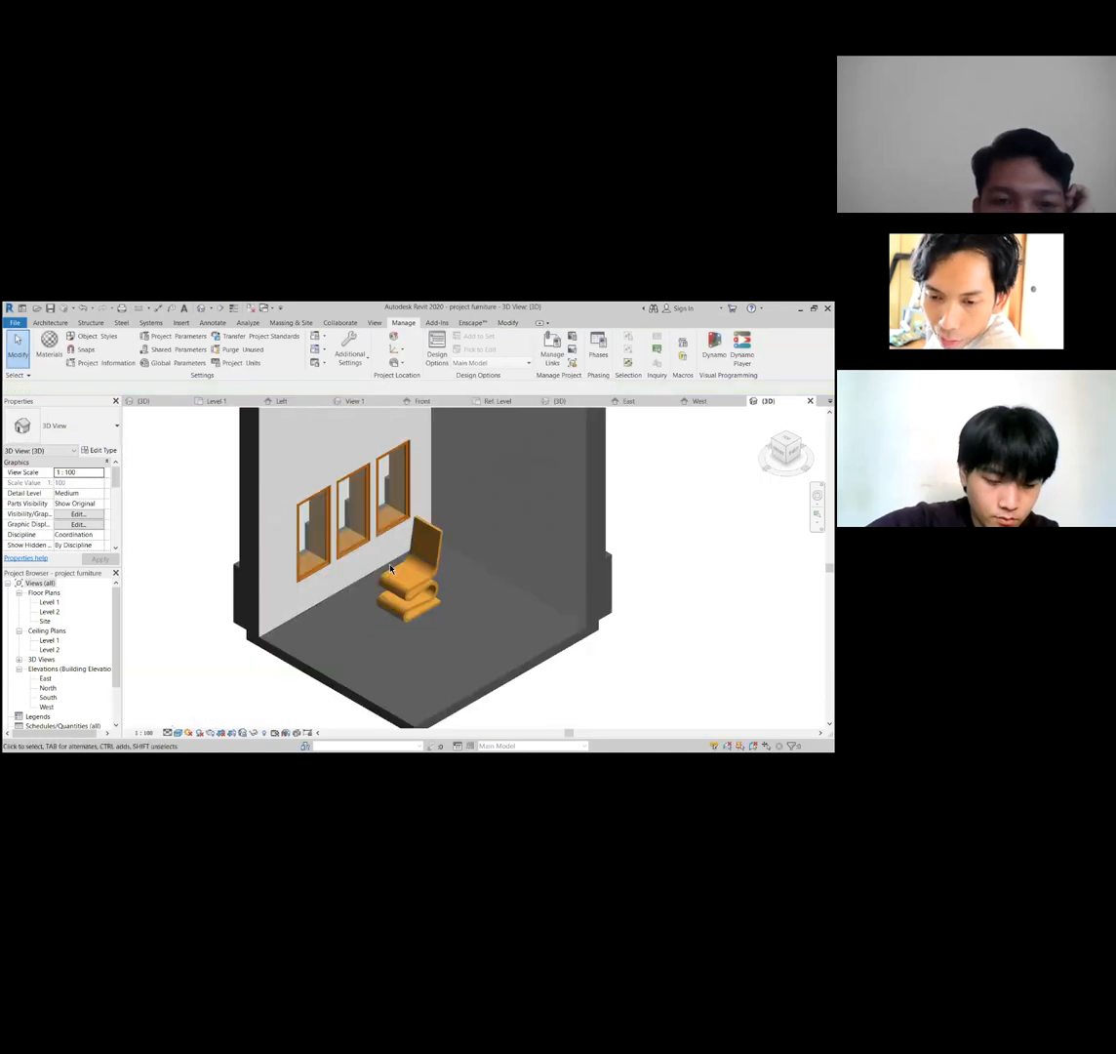
scroll(437, 605, "up", 3)
scroll(439, 615, "down", 3)
scroll(445, 632, "up", 3)
scroll(445, 632, "down", 2)
scroll(410, 591, "up", 4)
scroll(421, 602, "down", 4)
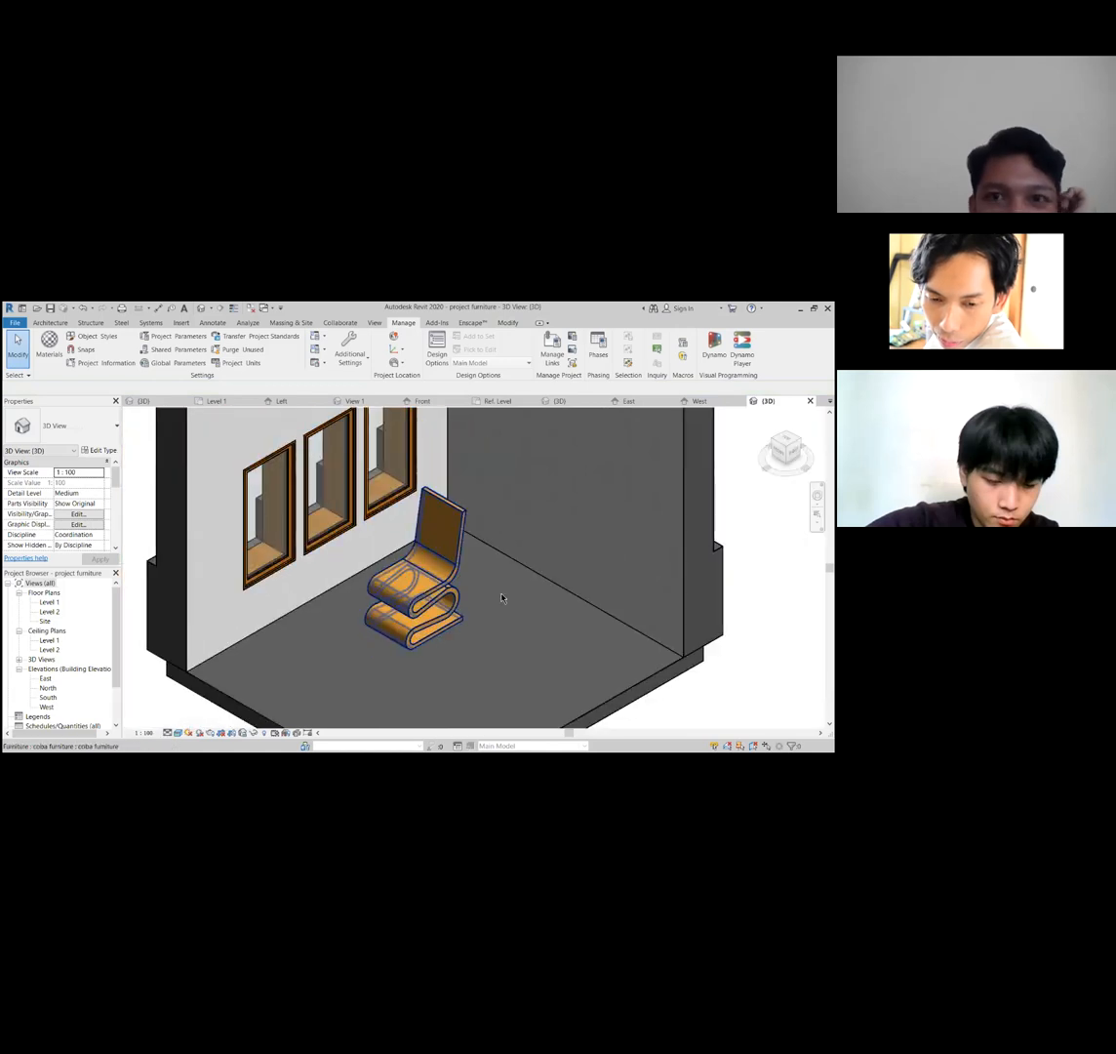
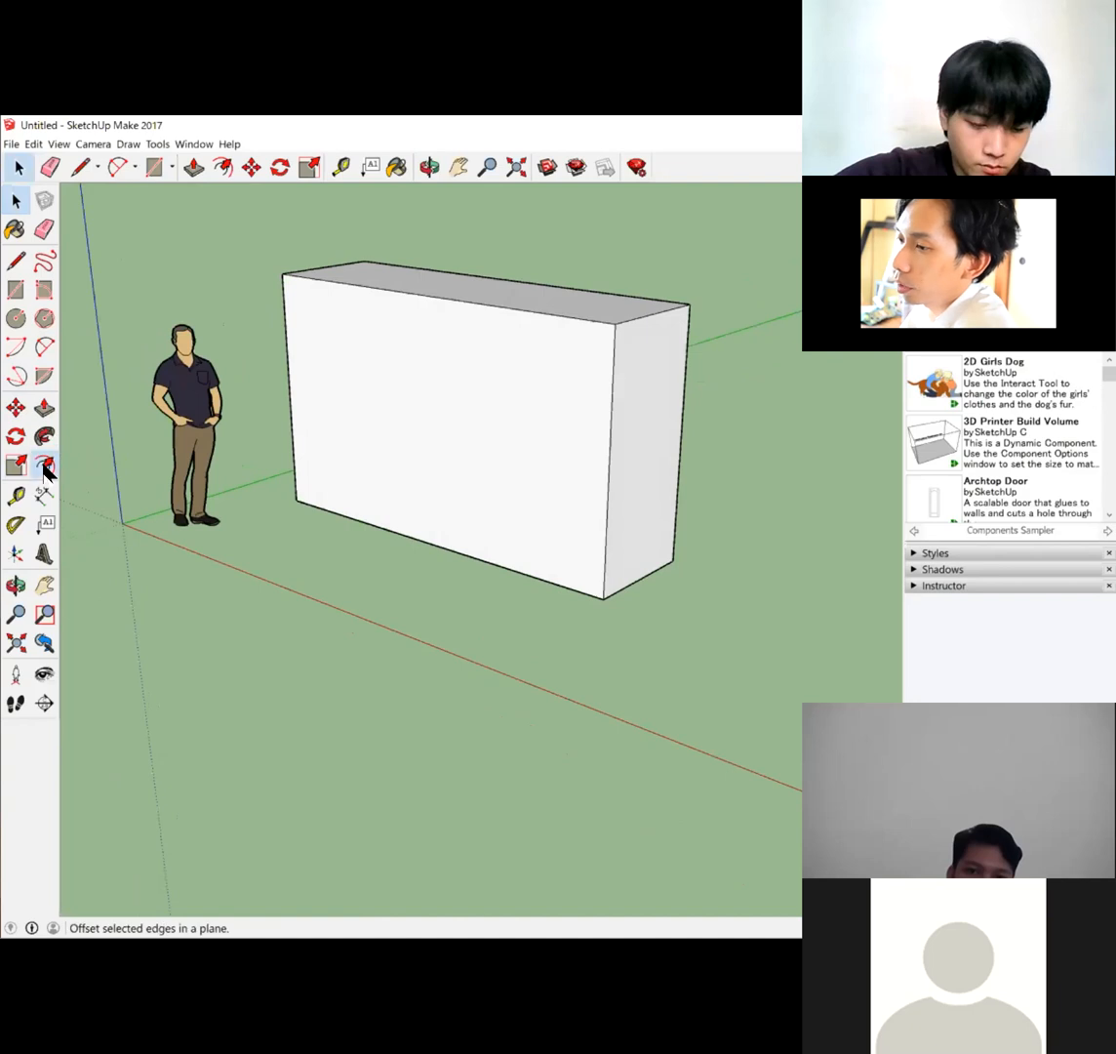
Step: Offset the edges of the box's front face slightly inward in SketchUp to form a narrow frame
left_click(332, 281)
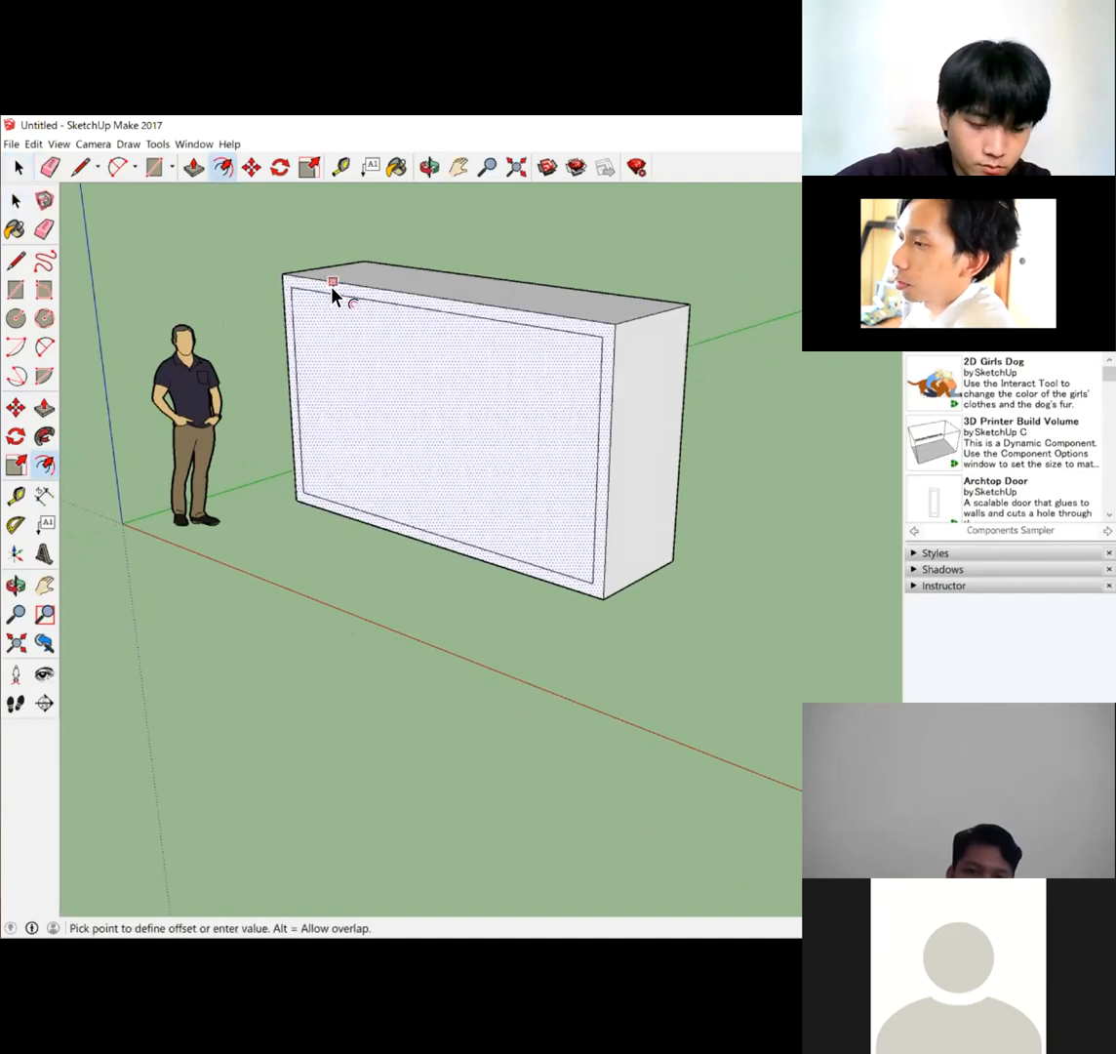
left_click(332, 287)
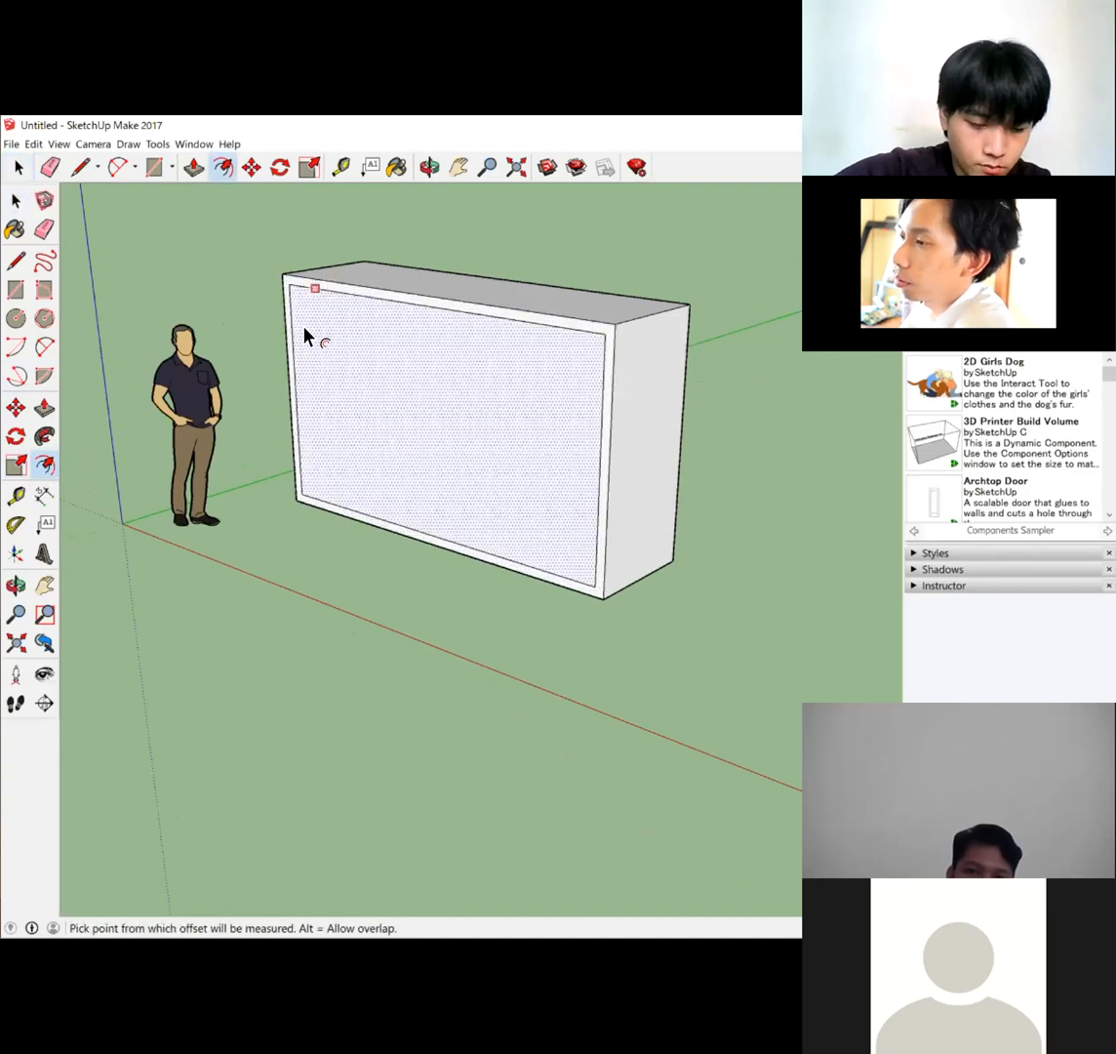
Step: Draw four lines across the framed front face, from one inner side to the other, to outline two horizontal shelf boards
left_click(15, 259)
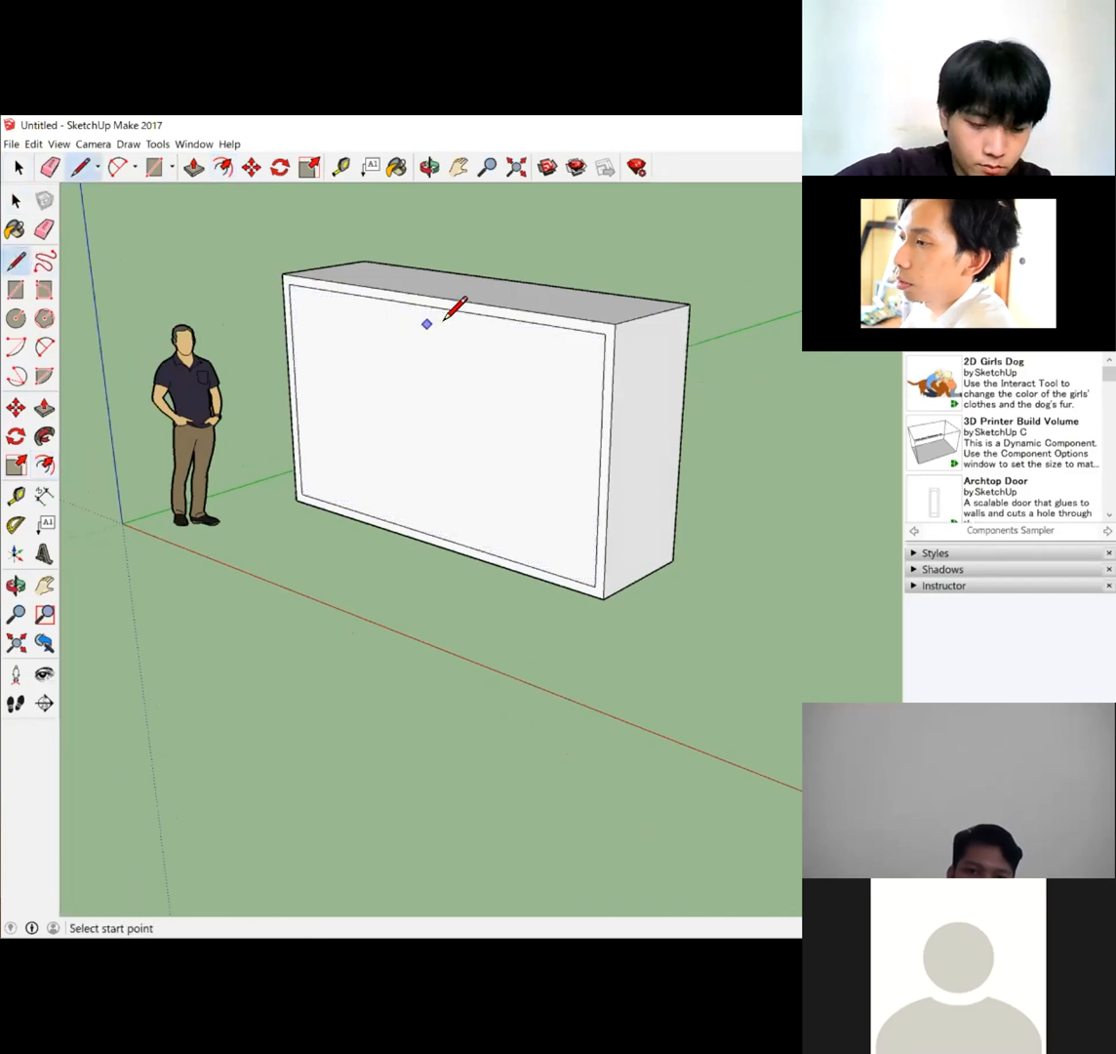
left_click(293, 355)
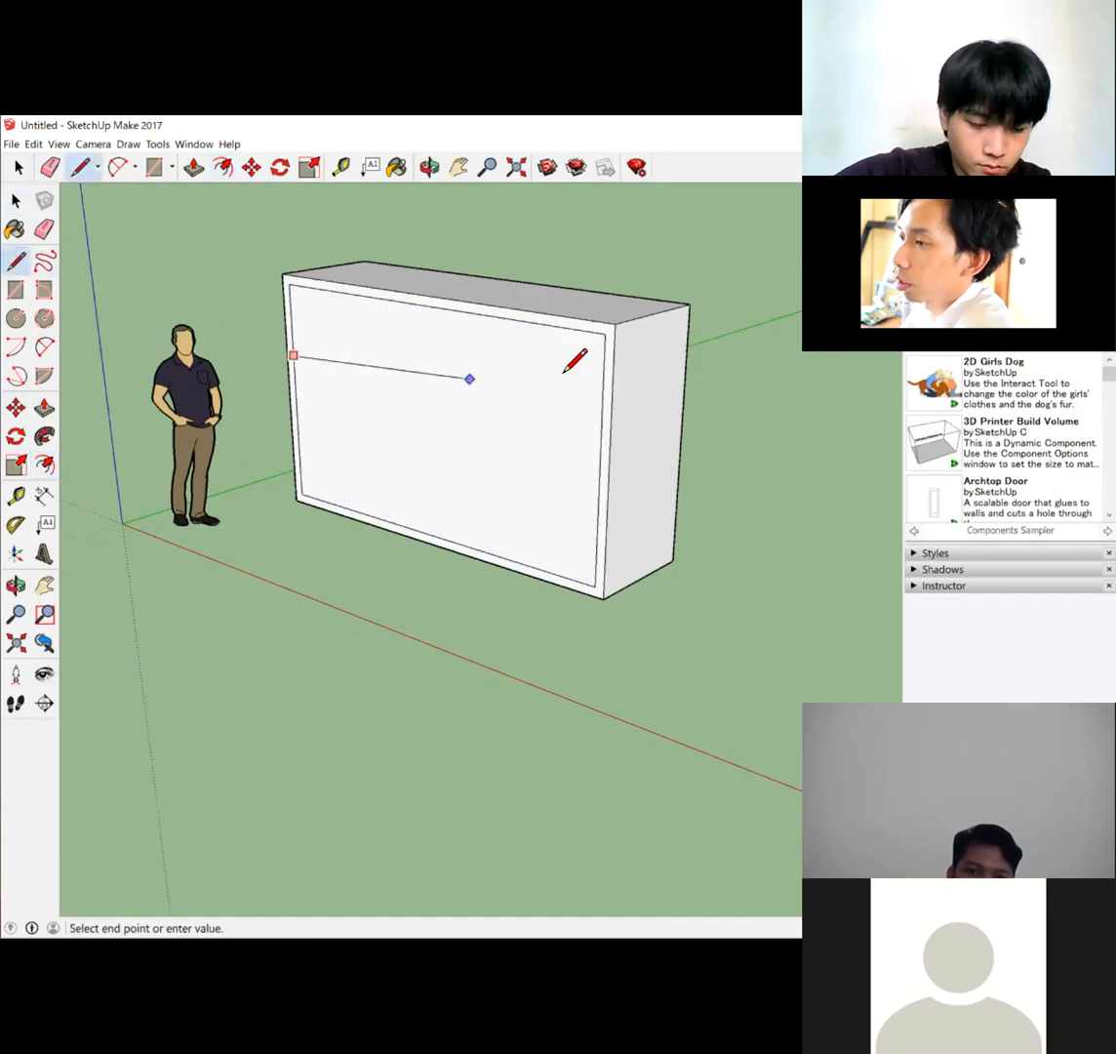
left_click(601, 417)
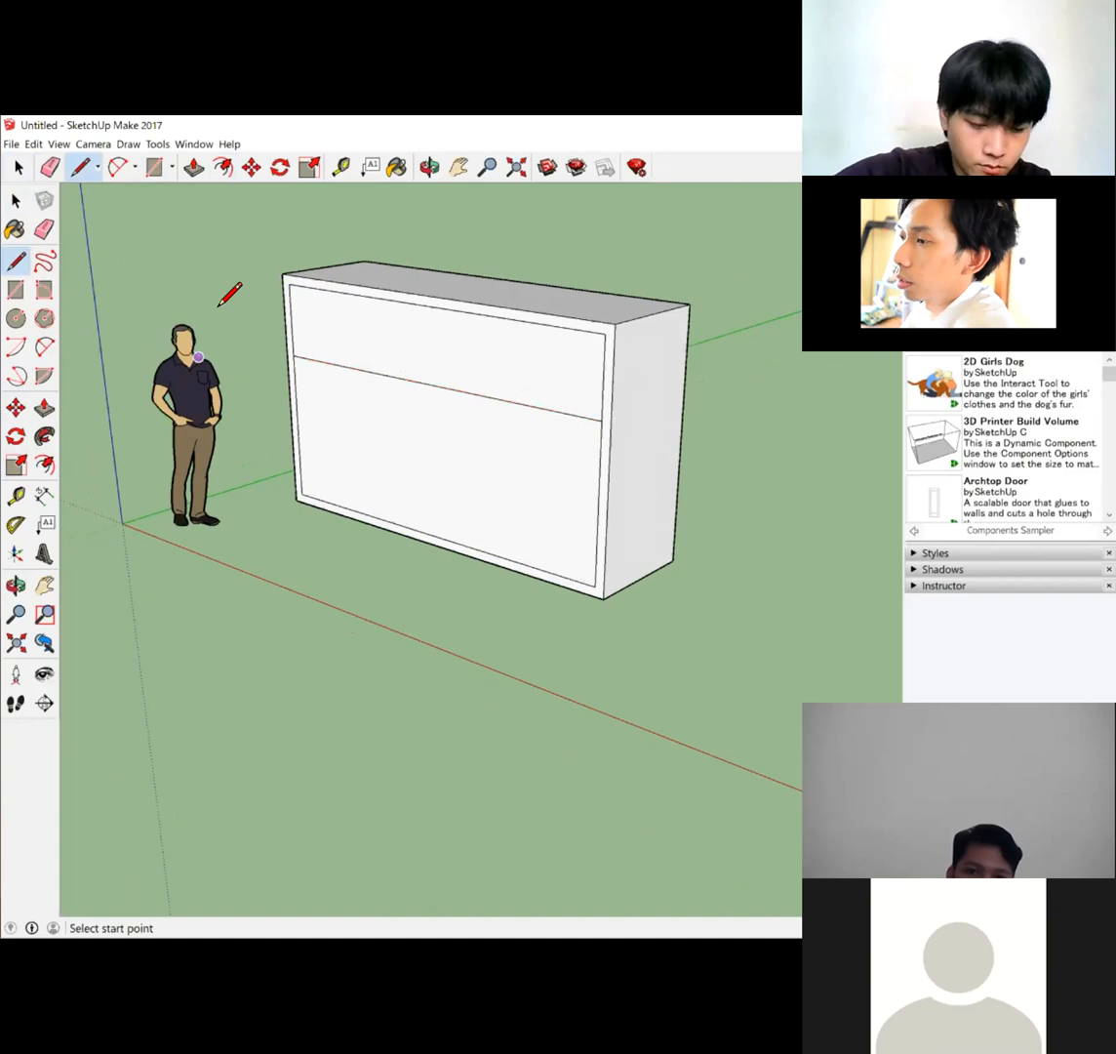
left_click(295, 371)
left_click(601, 436)
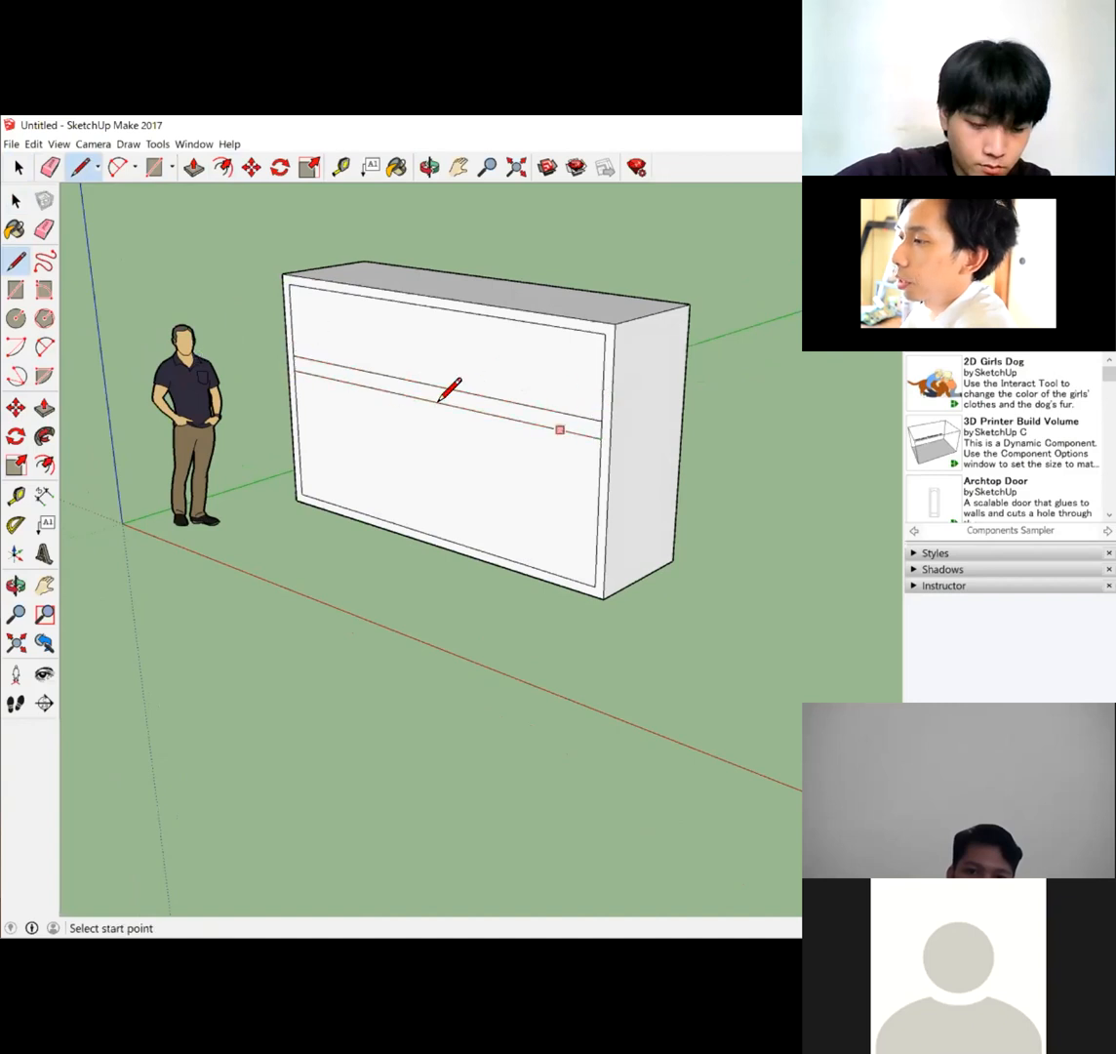
left_click(298, 422)
left_click(598, 493)
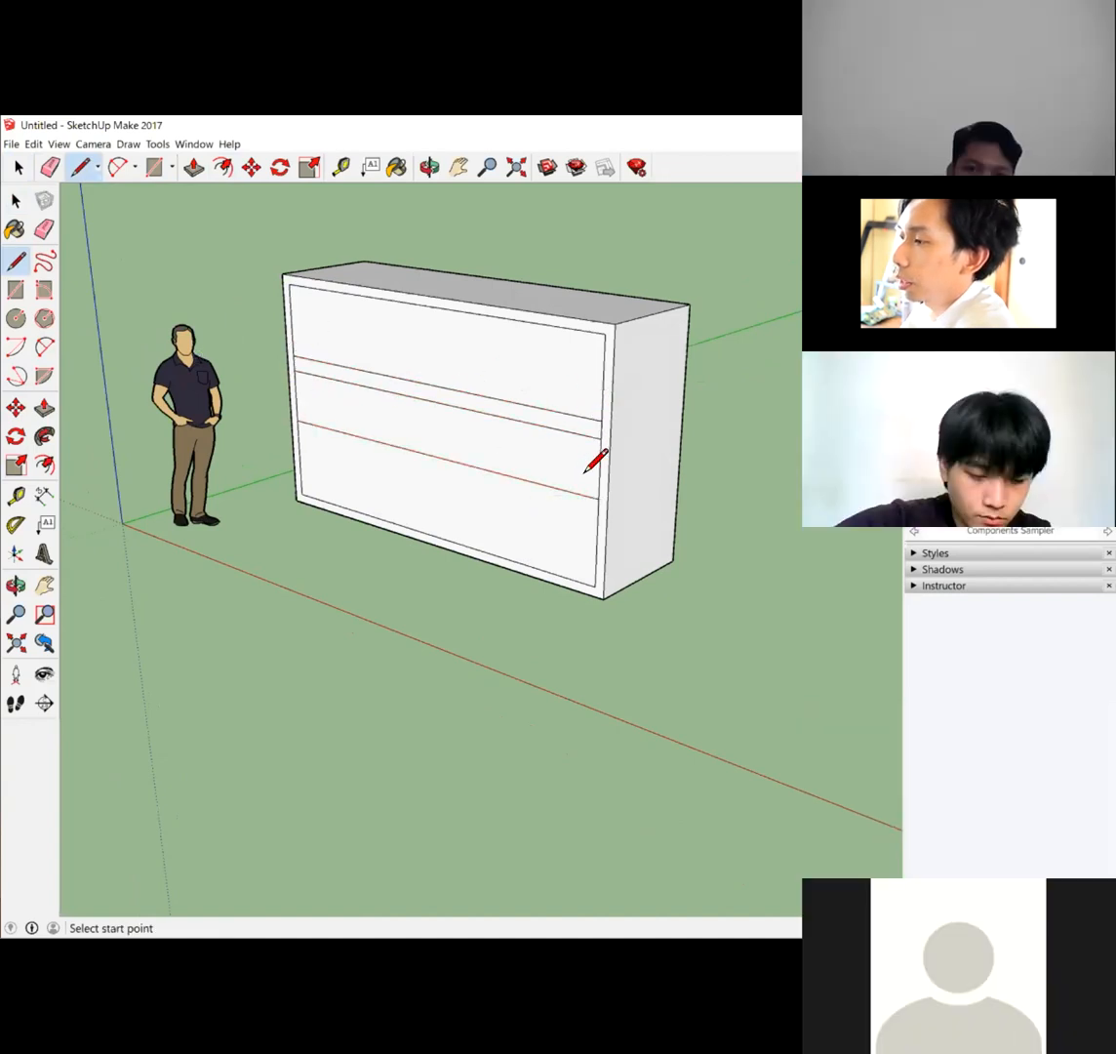
left_click(299, 440)
left_click(597, 496)
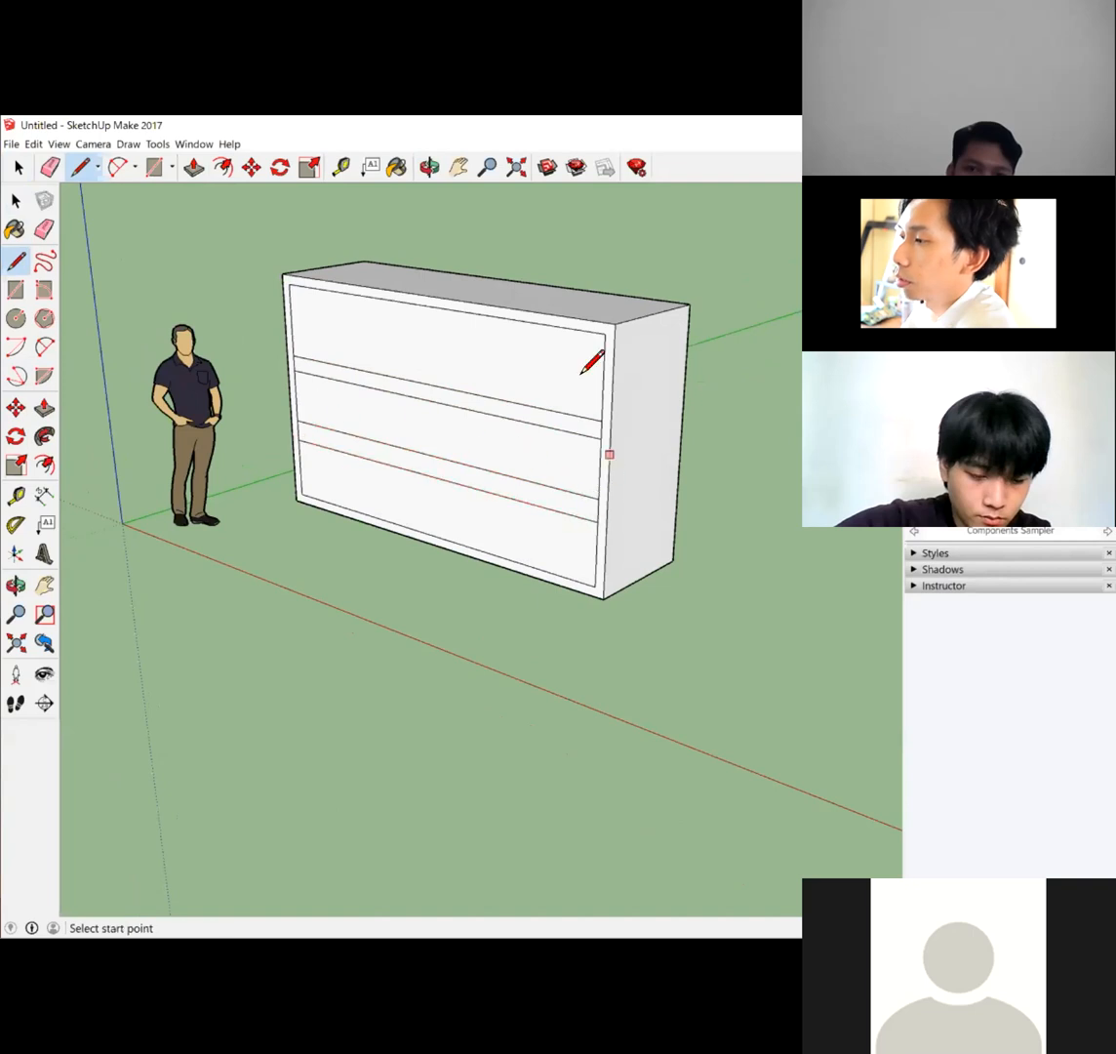
Step: Push the three compartment faces between the shelf boards deep into the box to hollow out open shelves
left_click(44, 408)
left_click(359, 348)
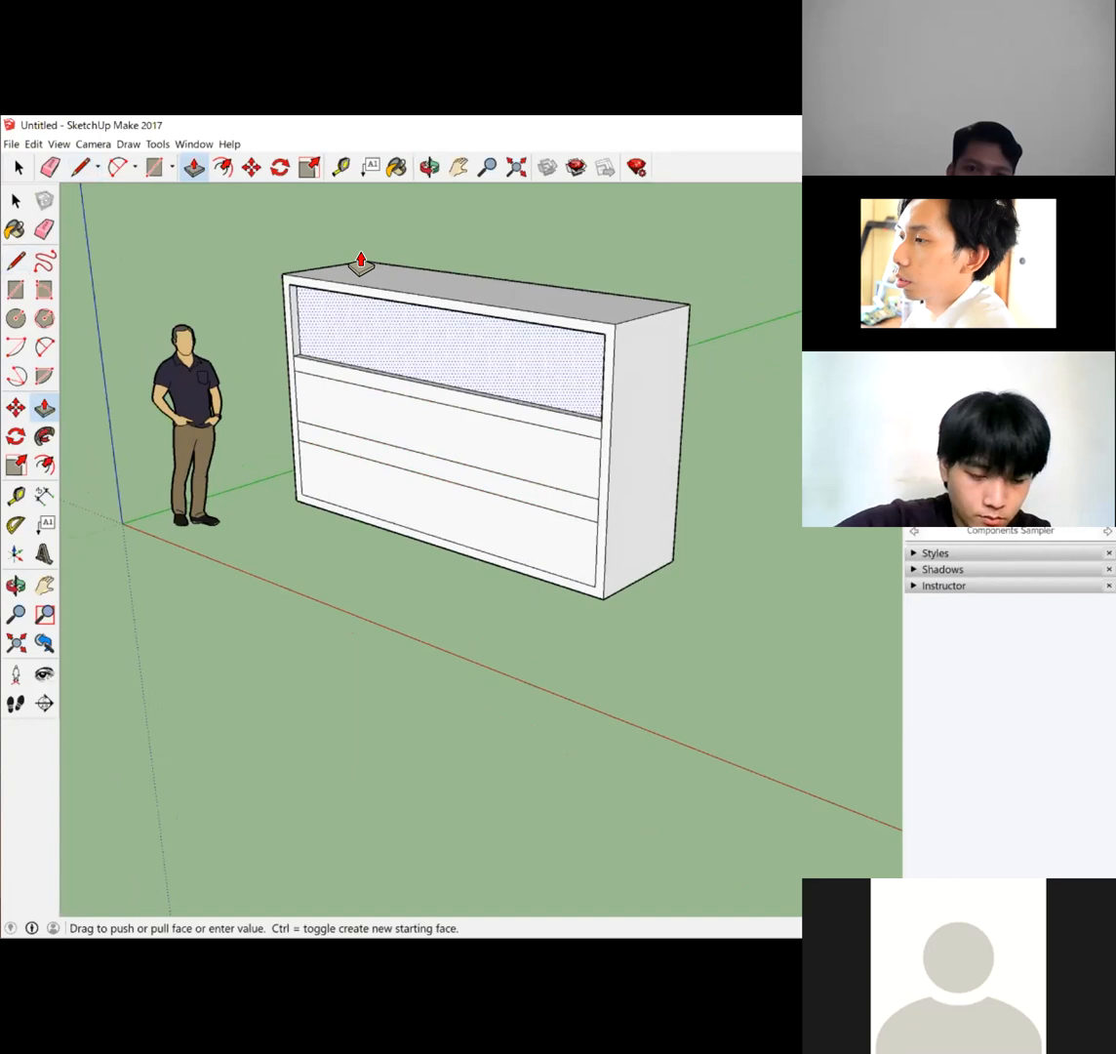
left_click(642, 320)
left_click(456, 431)
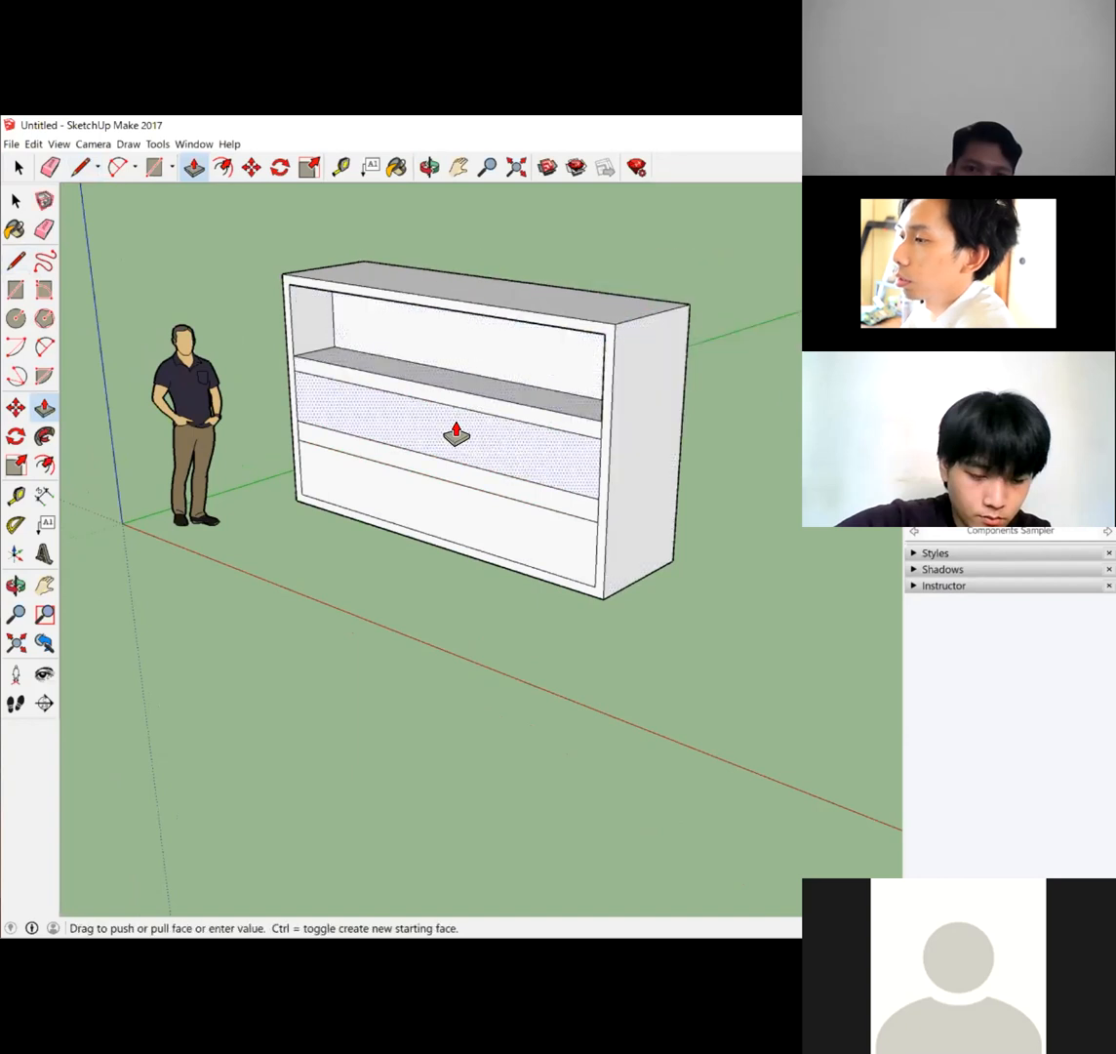
left_click(633, 319)
left_click(561, 517)
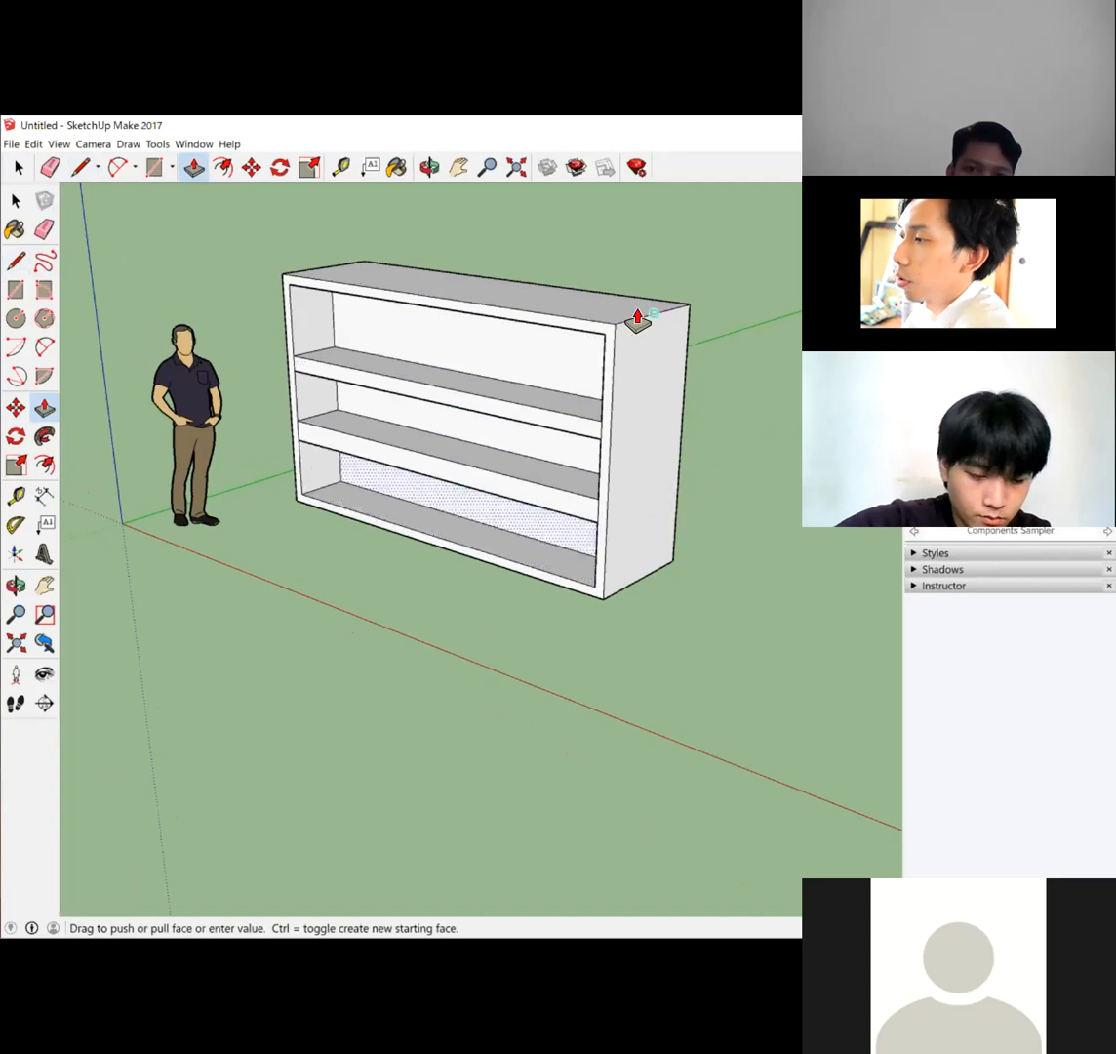
left_click(638, 320)
Step: Delete the human scale figure standing beside the bookshelf
left_click(16, 200)
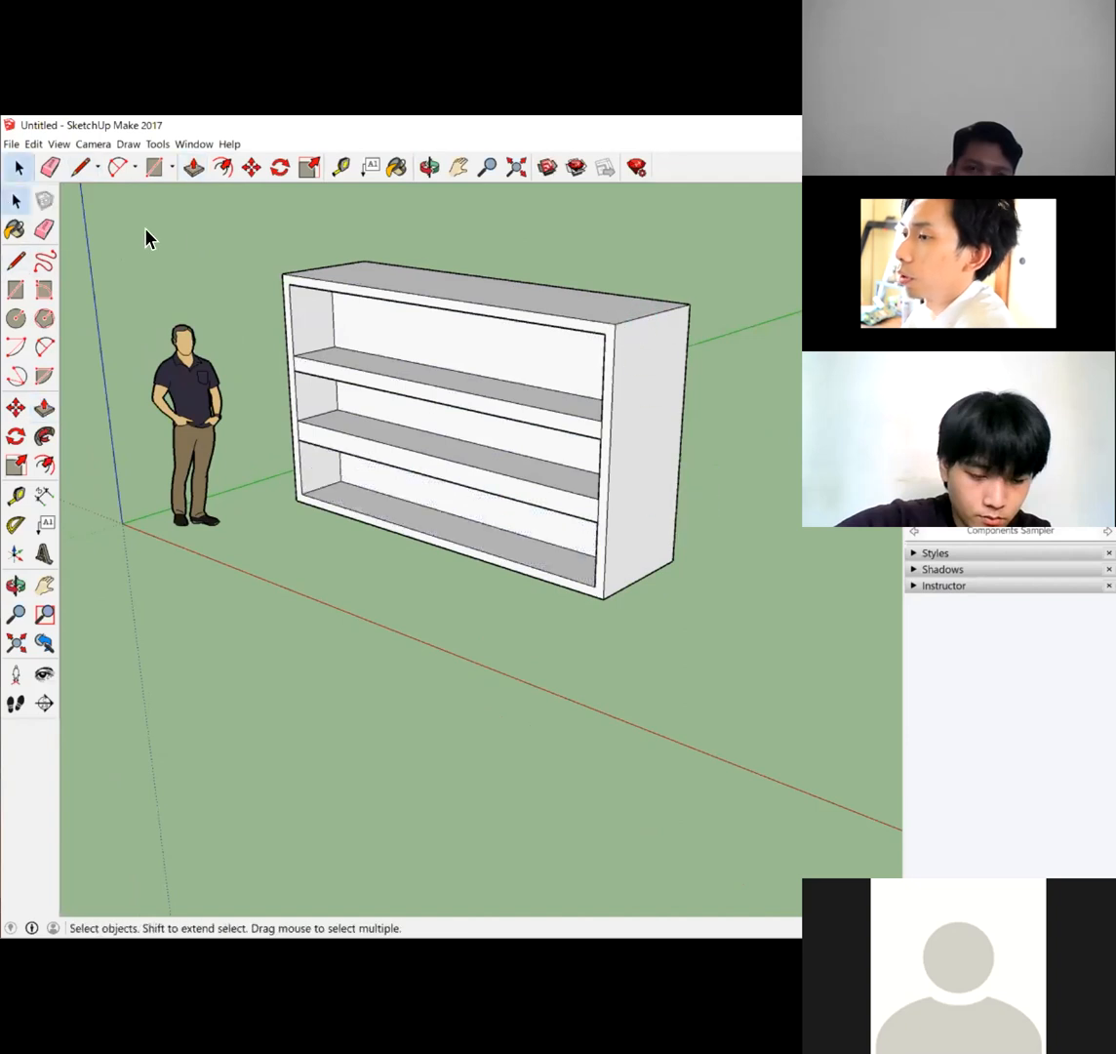
scroll(428, 527, "down", 3)
middle_click_drag(486, 516, 375, 490)
left_click_drag(332, 324, 651, 568)
left_click(651, 568)
left_click(298, 434)
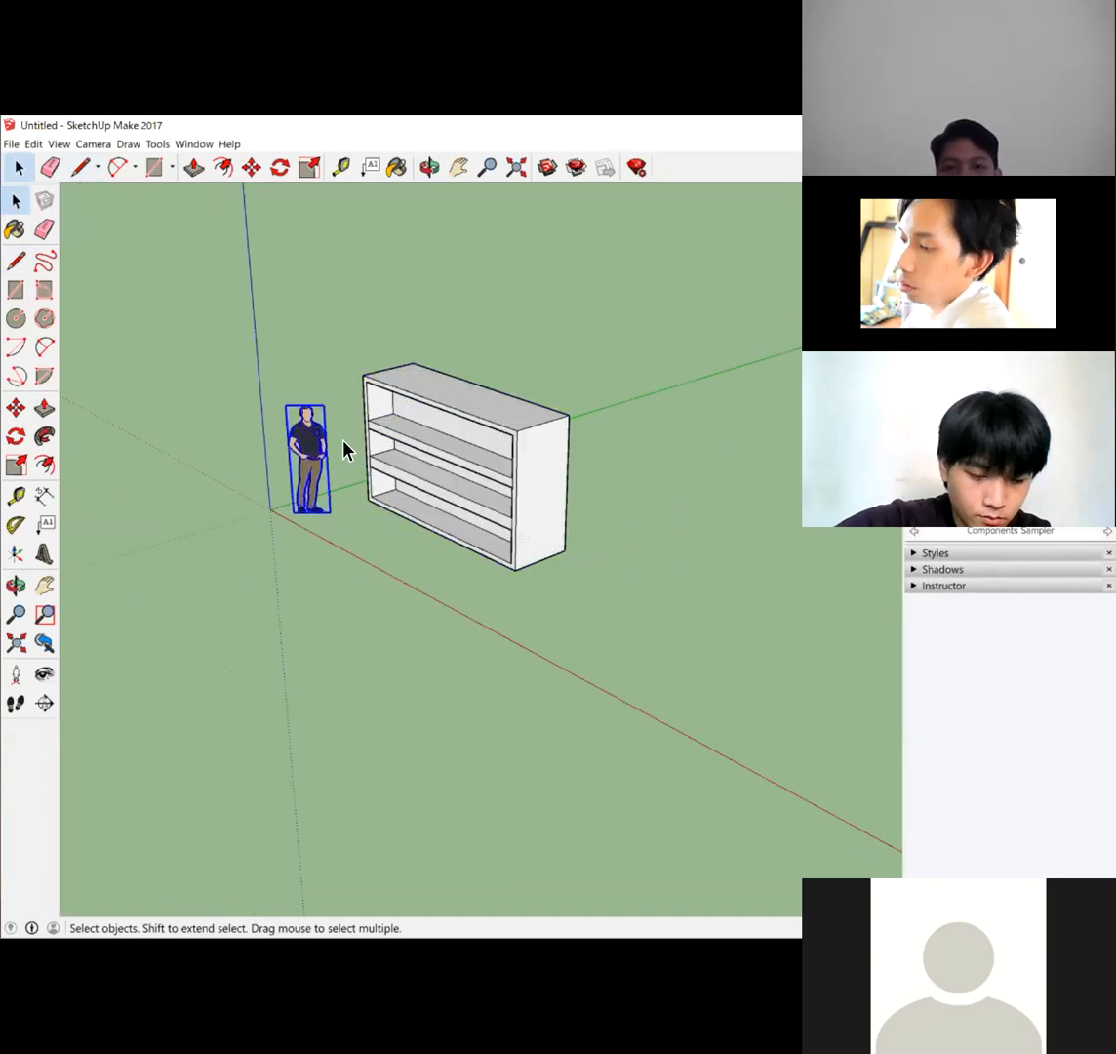
key("Delete")
Step: Select the entire bookshelf and make it a group
left_click_drag(342, 334, 631, 630)
right_click(540, 494)
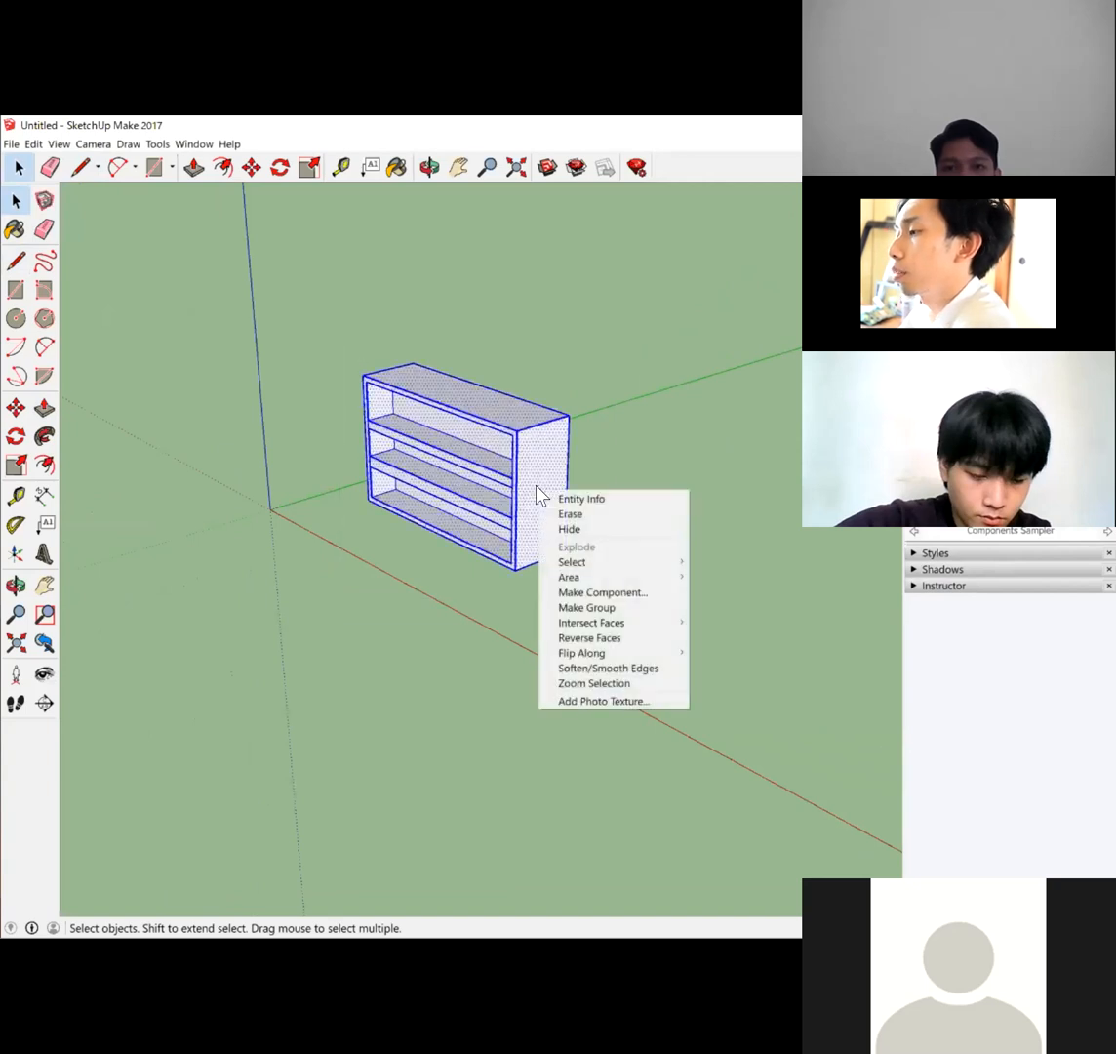
left_click(622, 605)
left_click(653, 462)
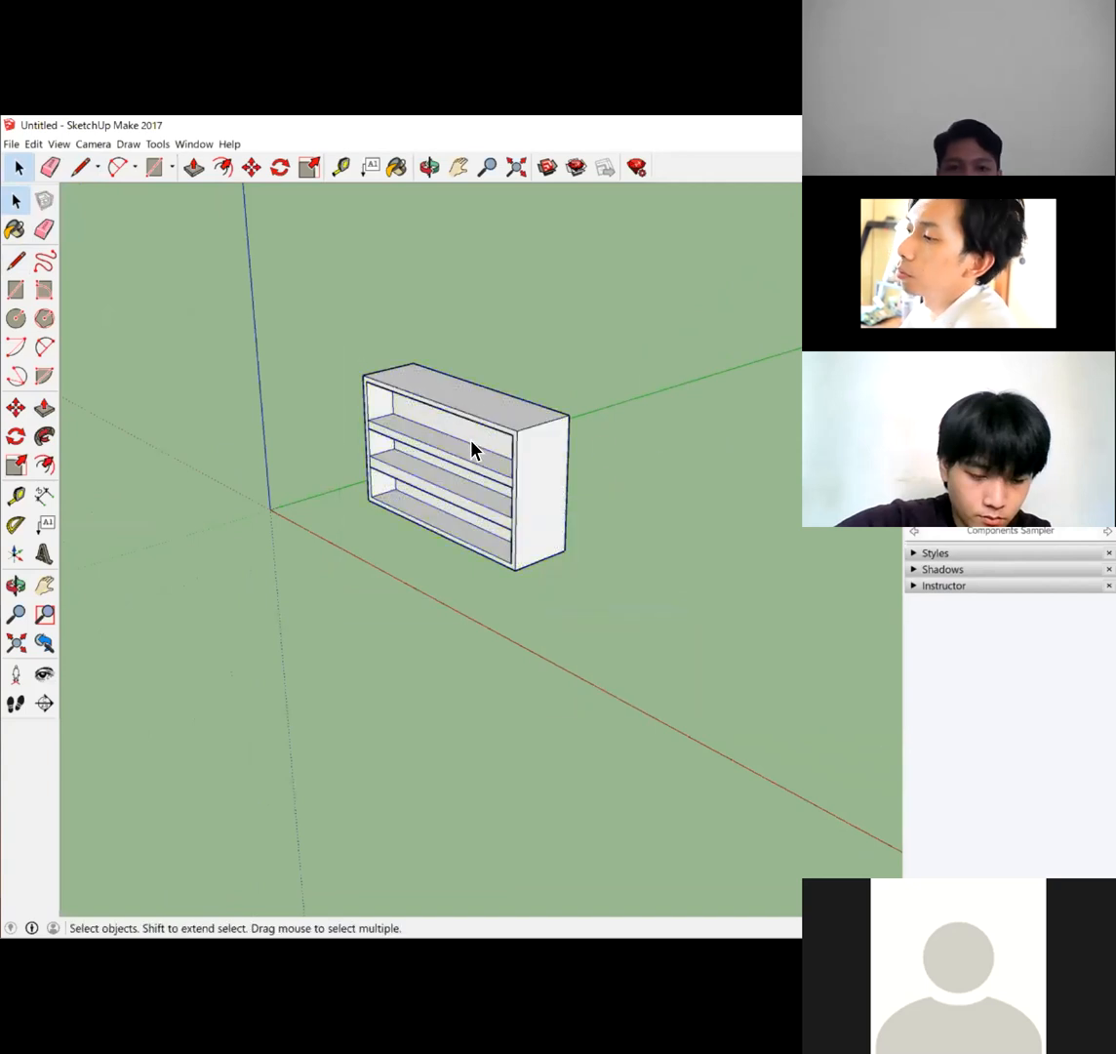
Step: Save the model as a SketchUp file named "rak buku" in the Downloads folder
left_click(11, 143)
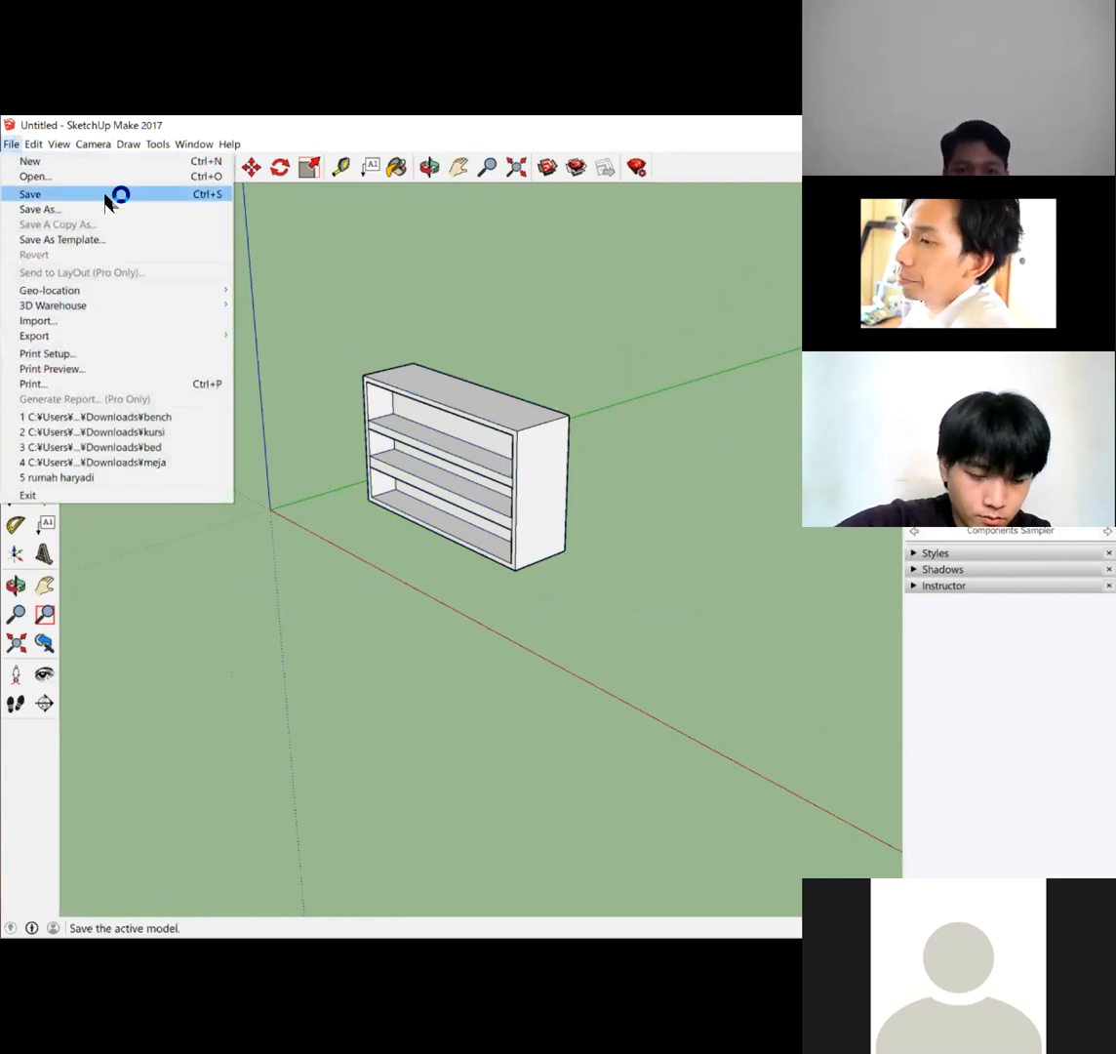
left_click(327, 337)
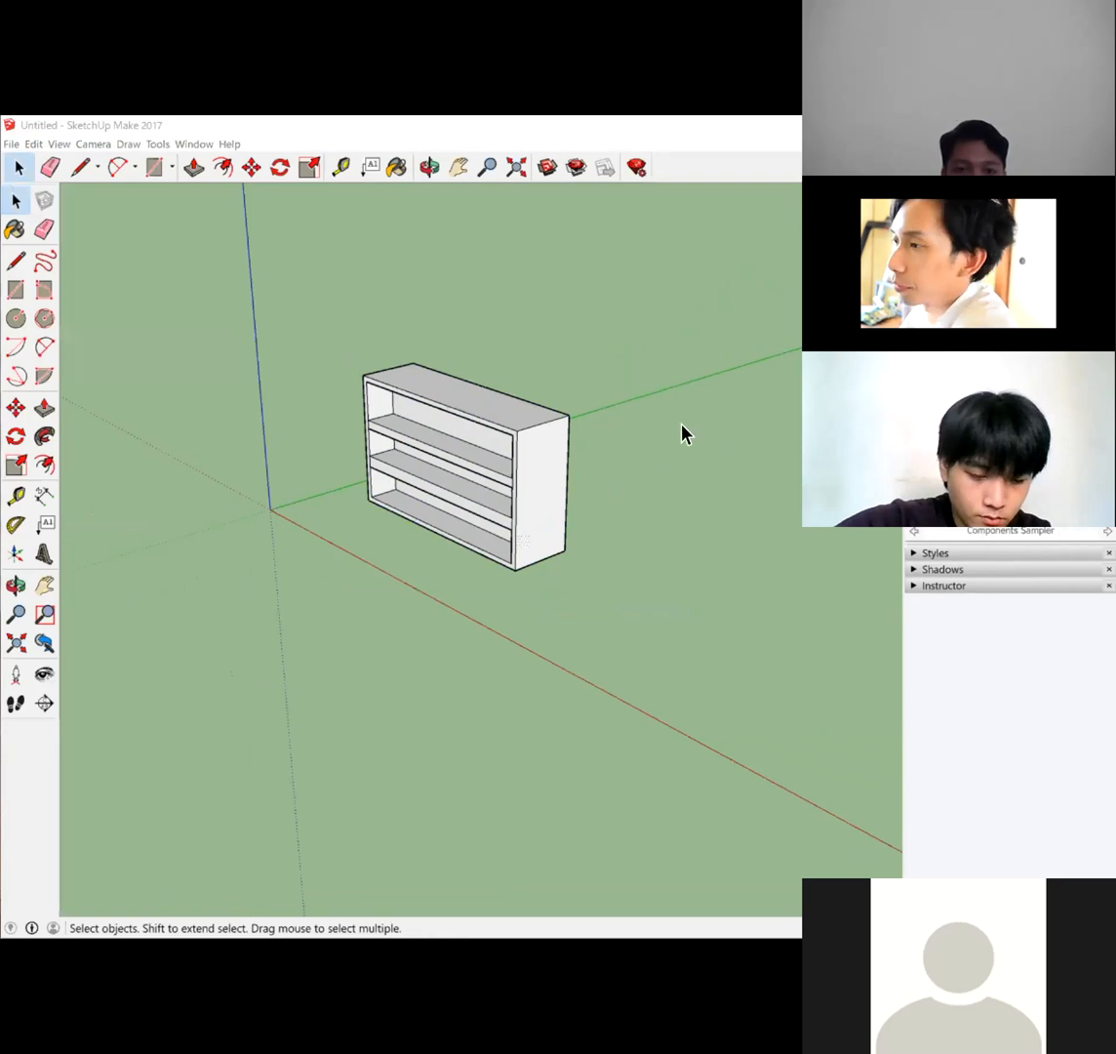
scroll(527, 293, "up", 2)
left_click(11, 143)
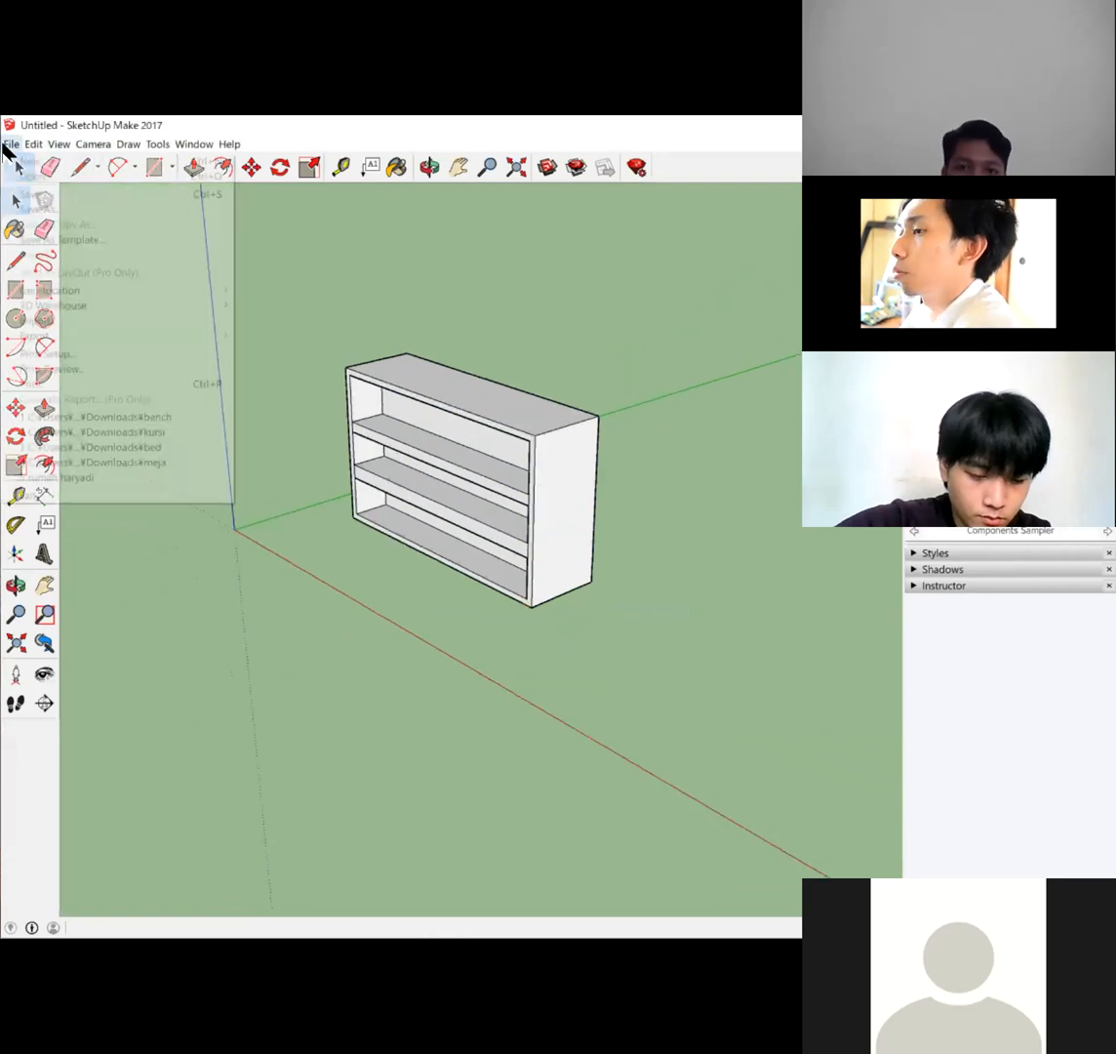
left_click(41, 209)
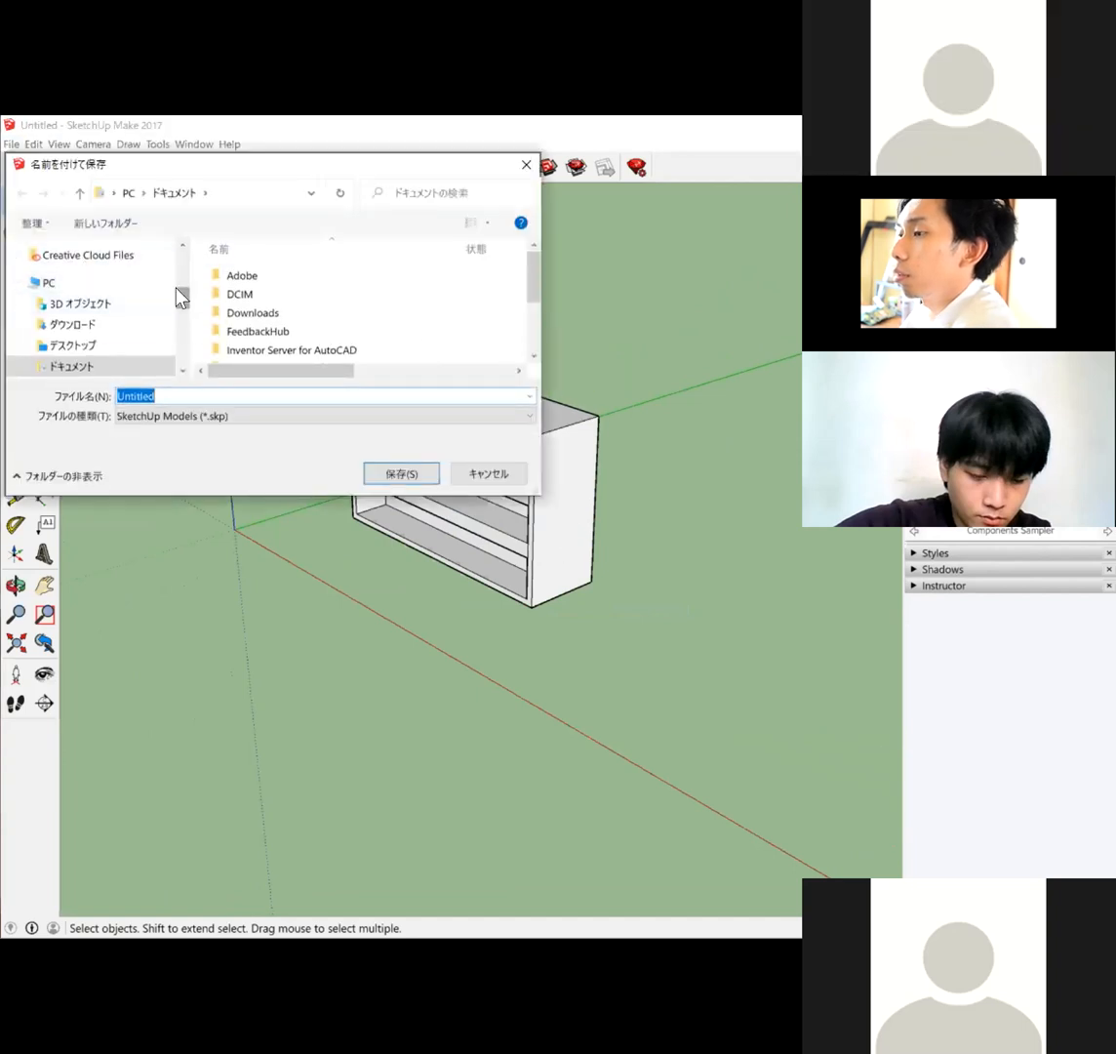
left_click_drag(181, 298, 181, 252)
left_click(80, 304)
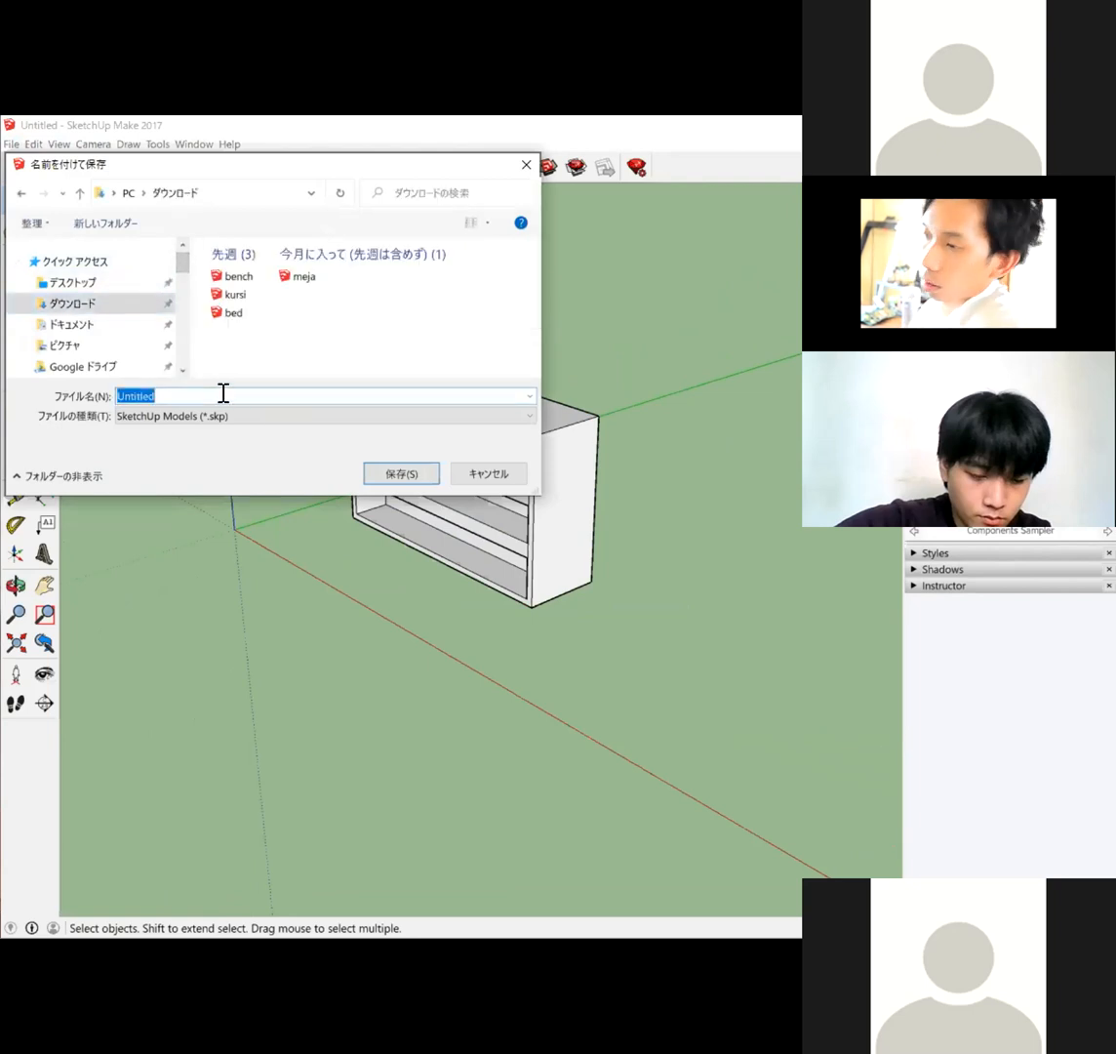
type("rak nbuku")
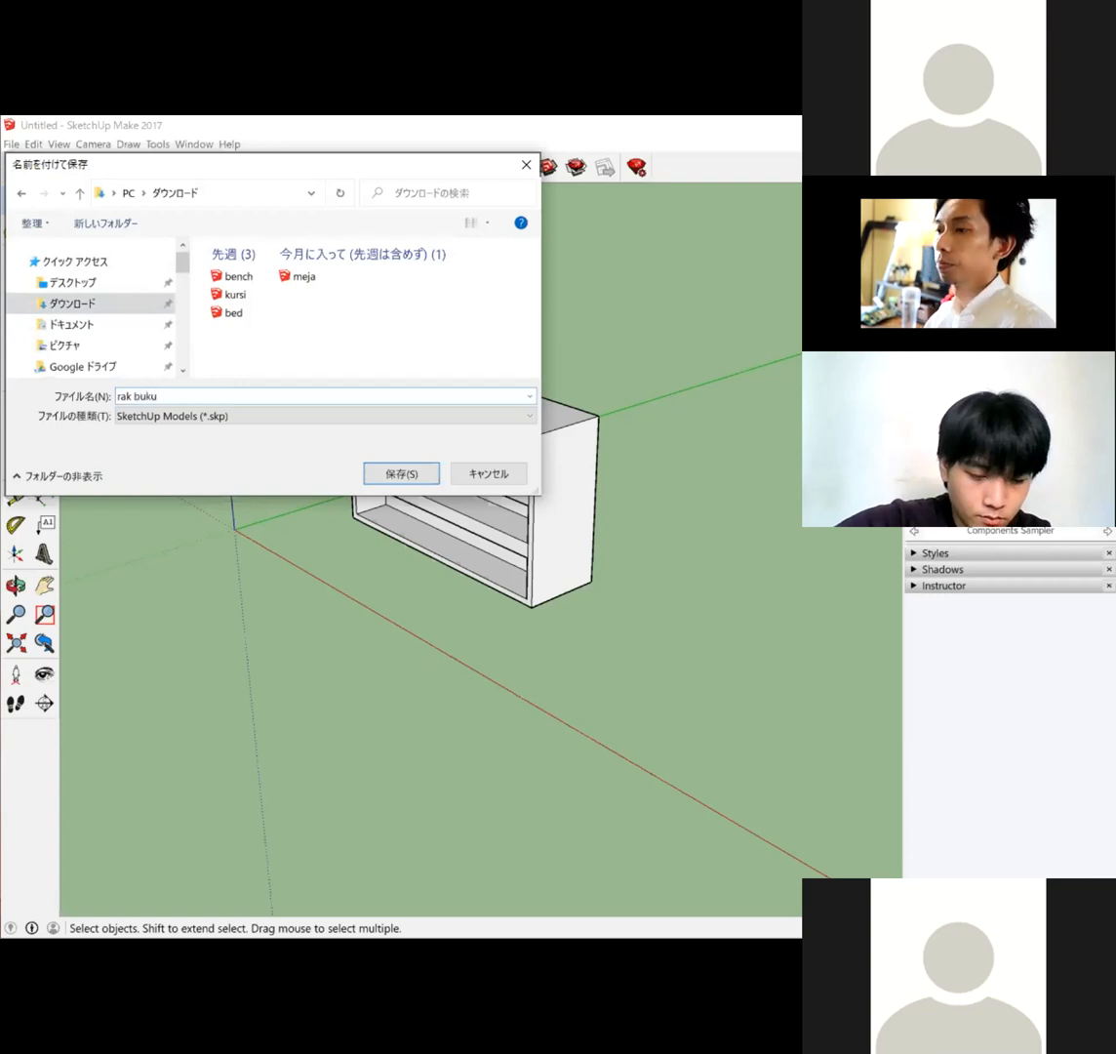
key("Return")
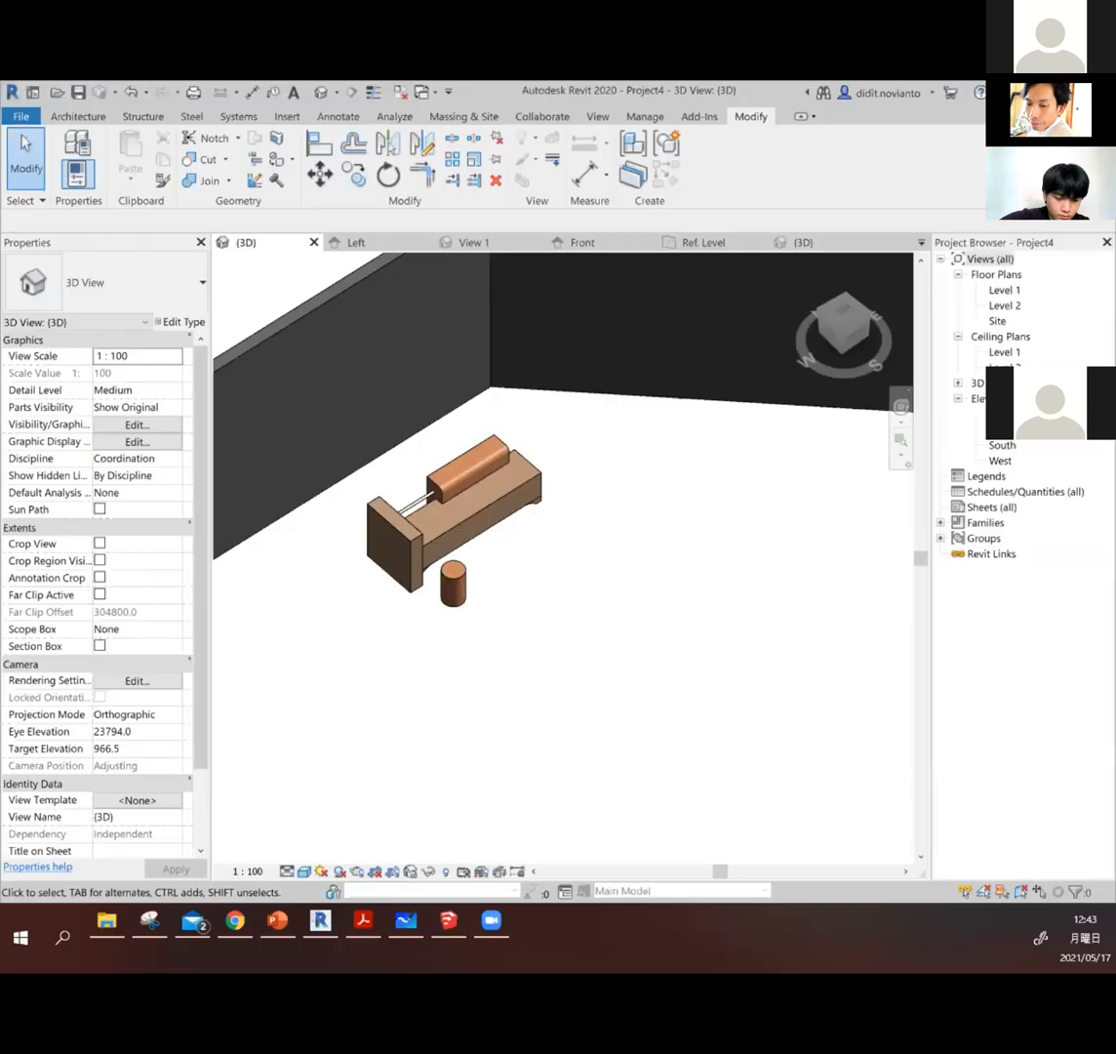
Step: Switch to Revit and import the SketchUp file rak buku.skp with Auto - Origin to Origin positioning at Level 1
scroll(547, 557, "down", 4)
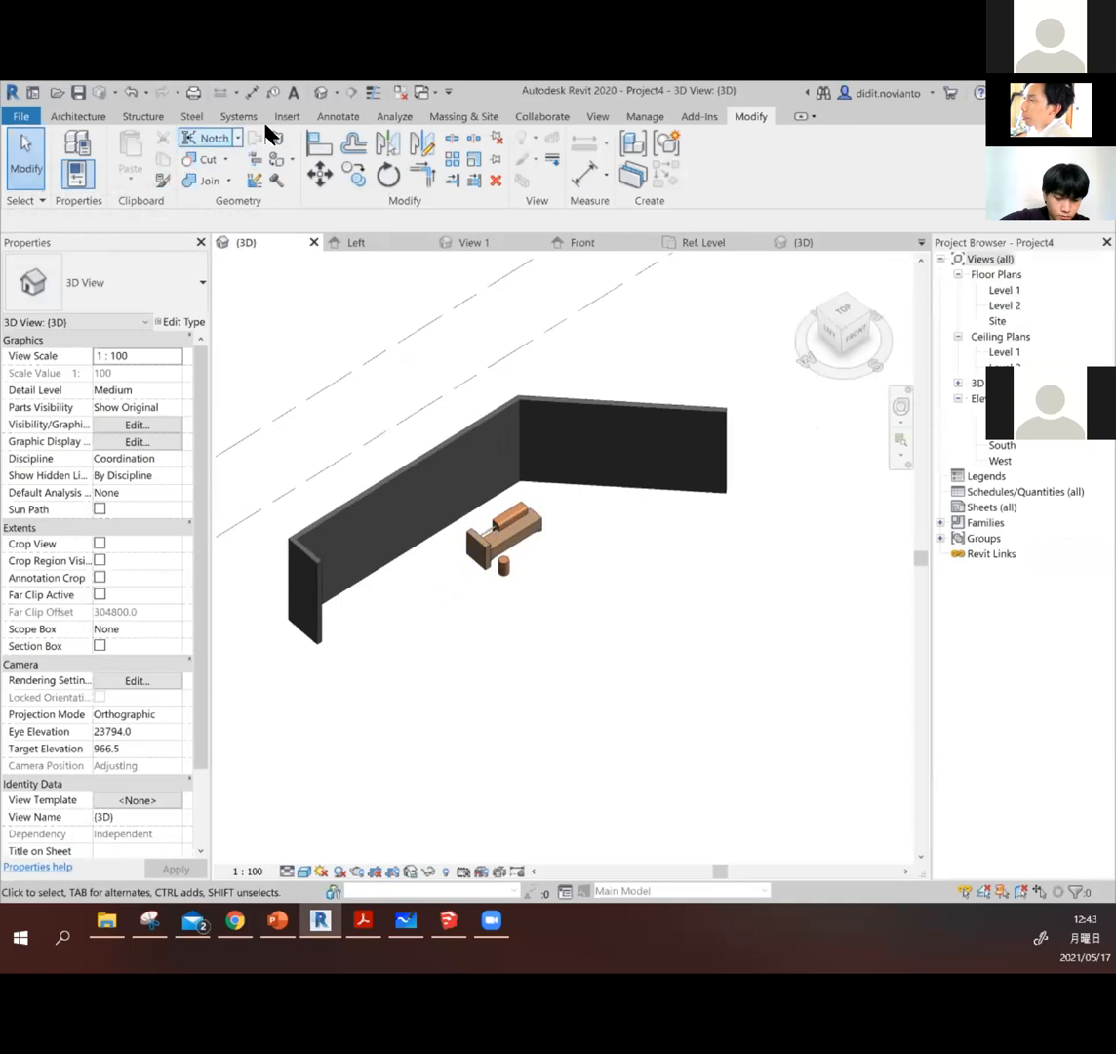
left_click(286, 116)
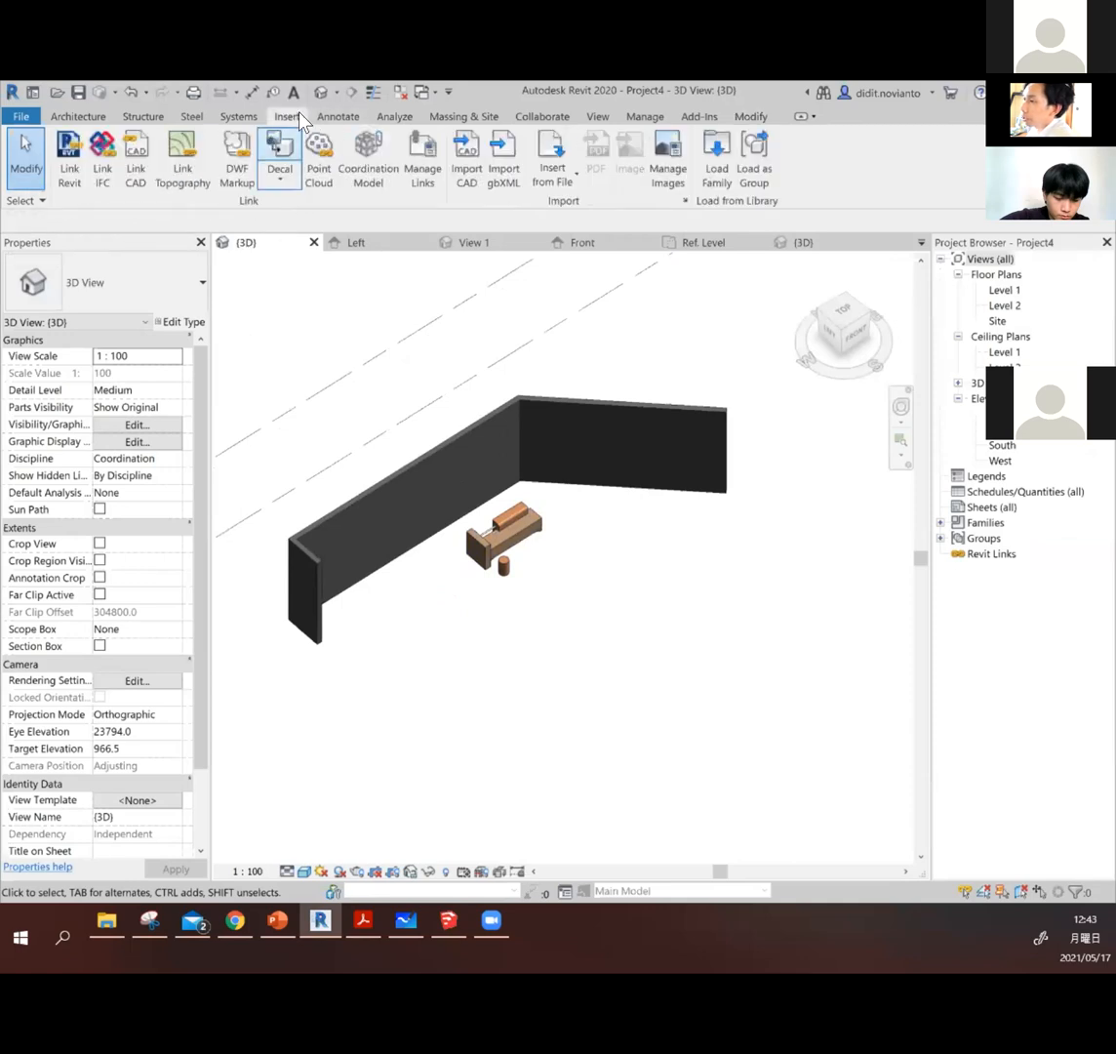
scroll(362, 292, "up", 2)
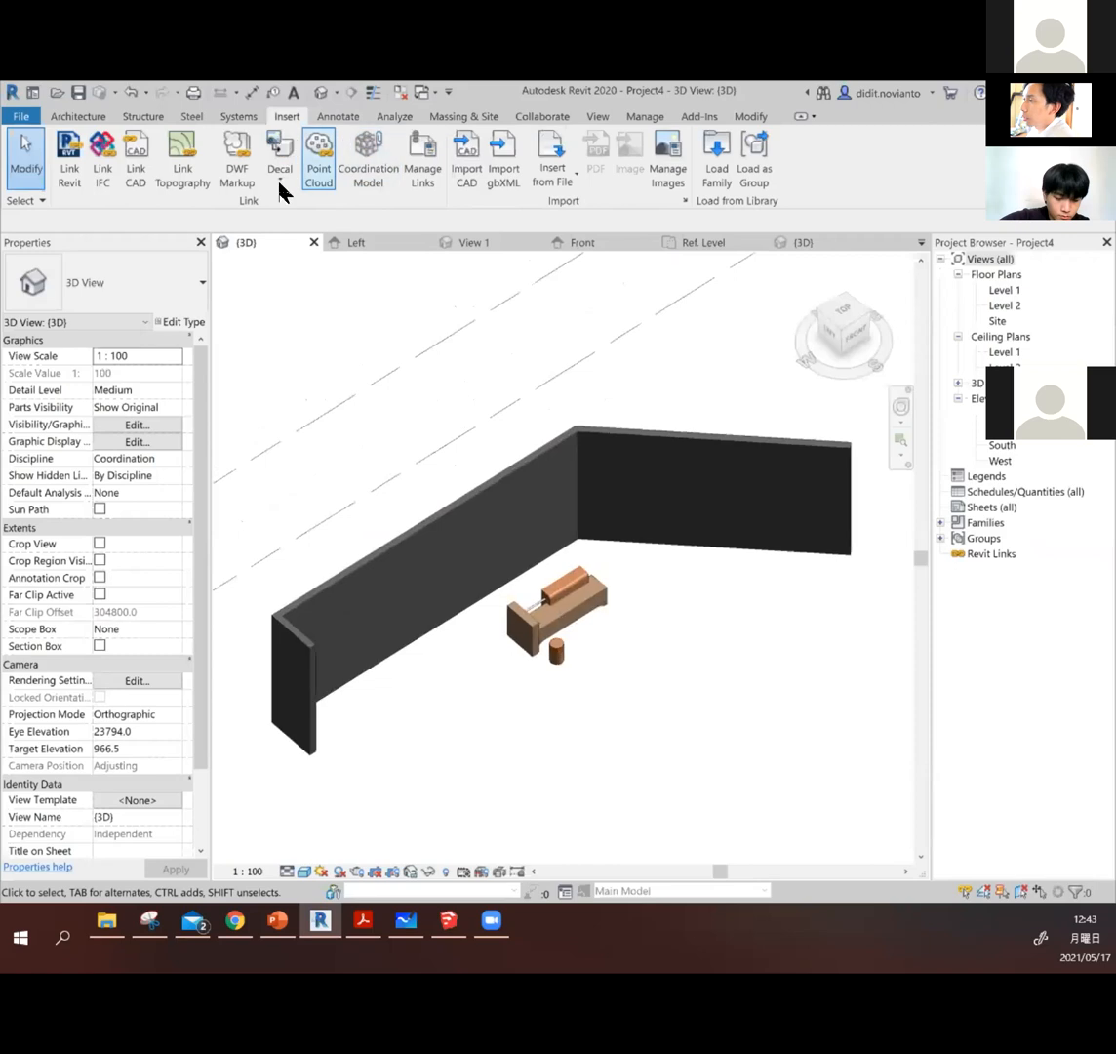
left_click(467, 156)
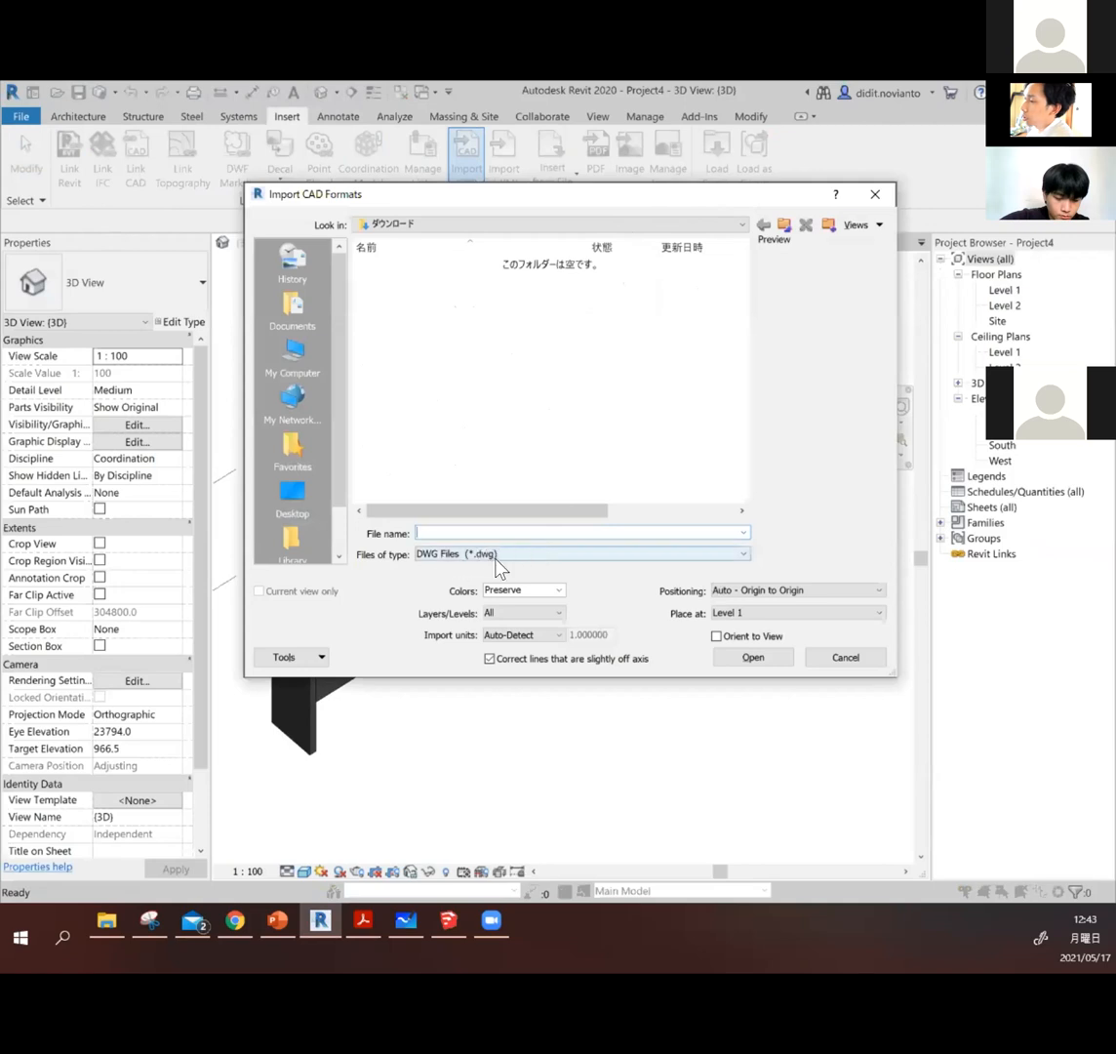
left_click(507, 554)
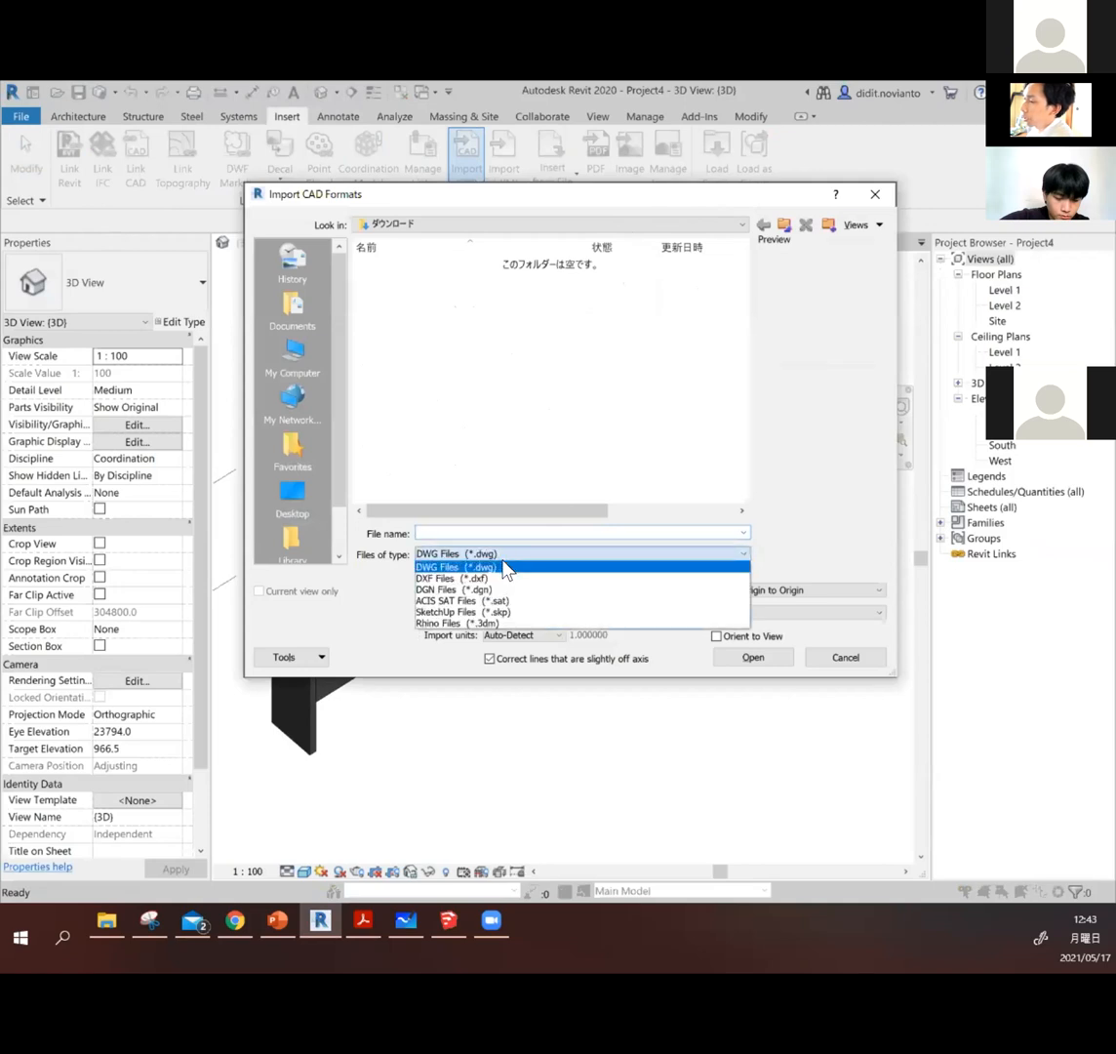
left_click(508, 612)
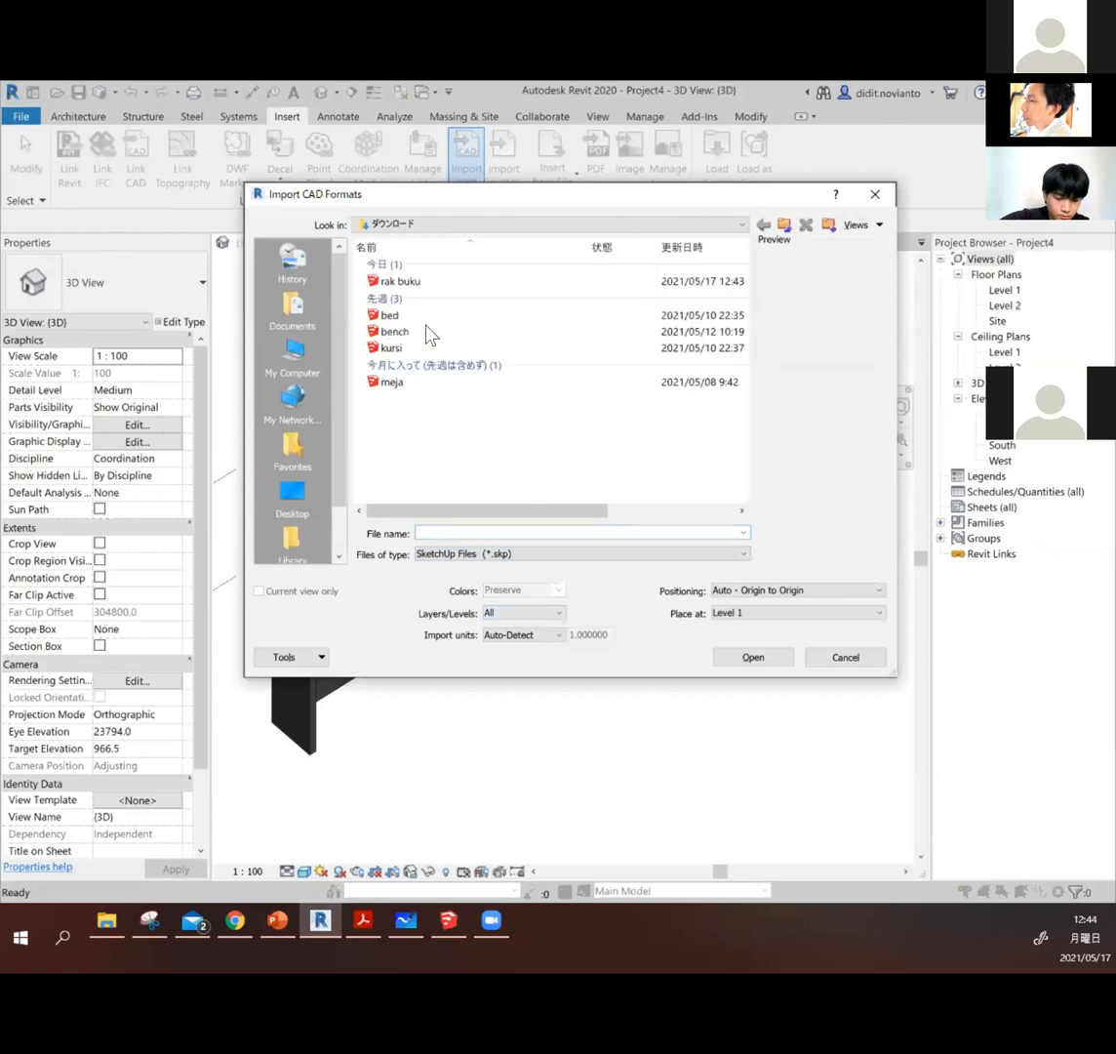
left_click(460, 283)
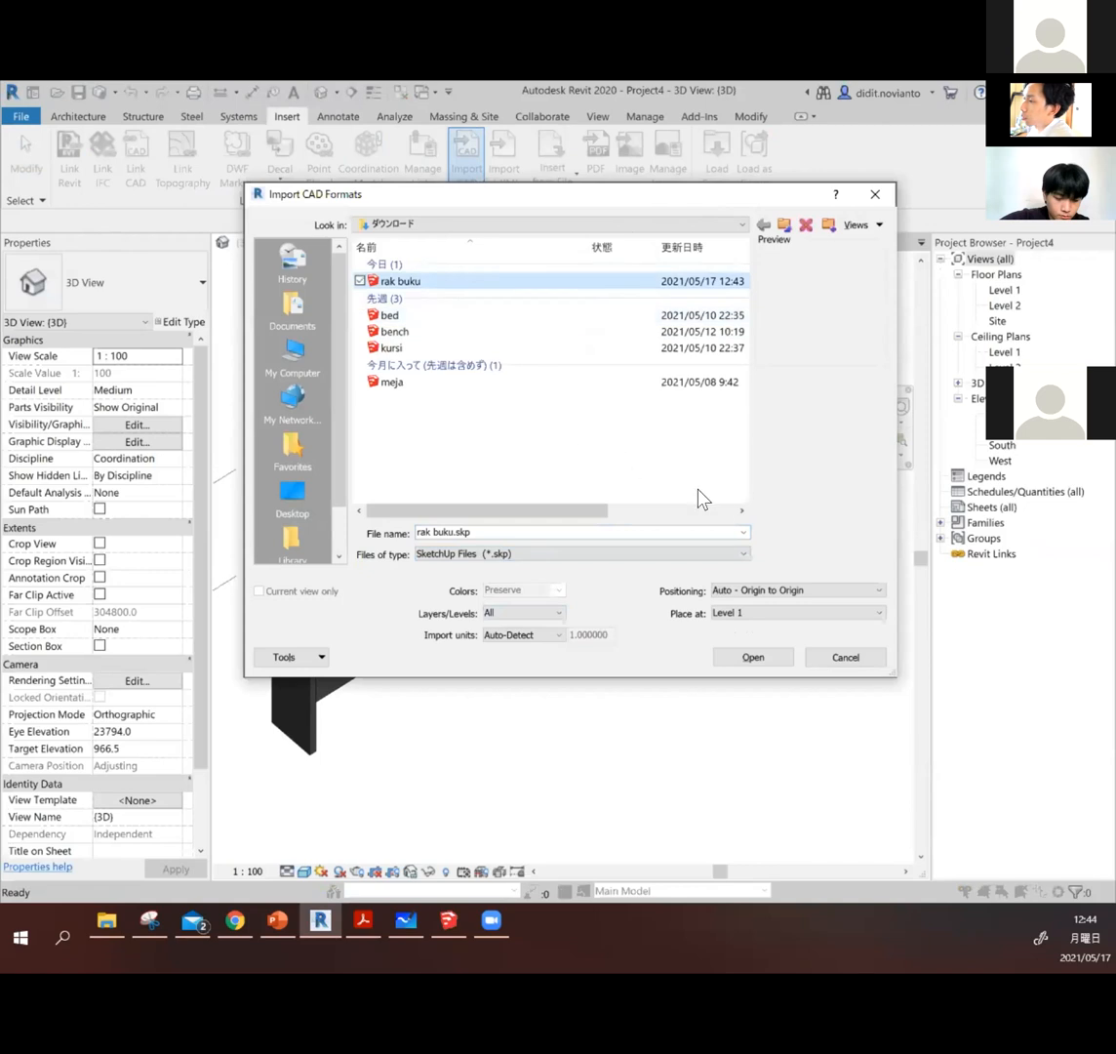
left_click(786, 592)
left_click(790, 592)
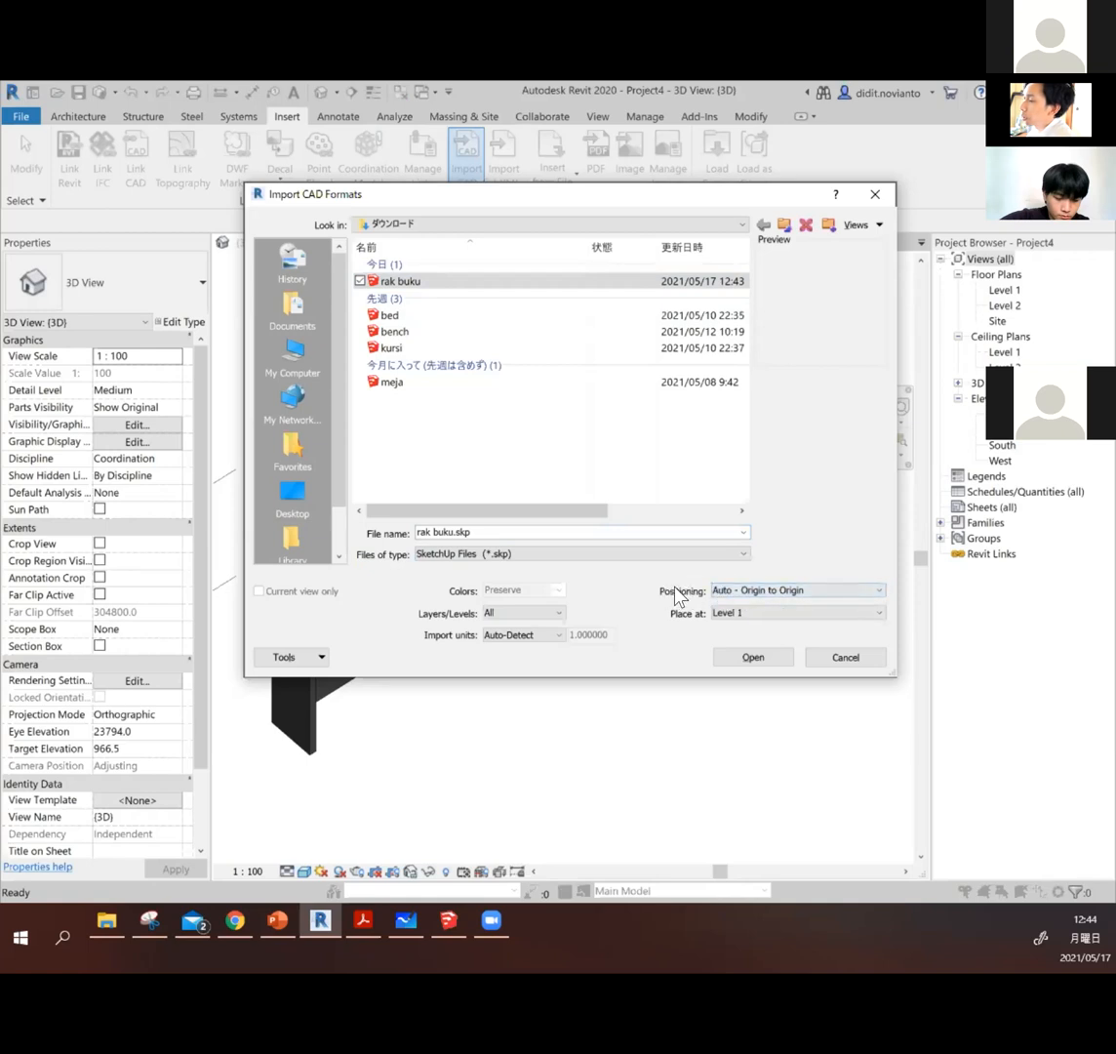
left_click(759, 660)
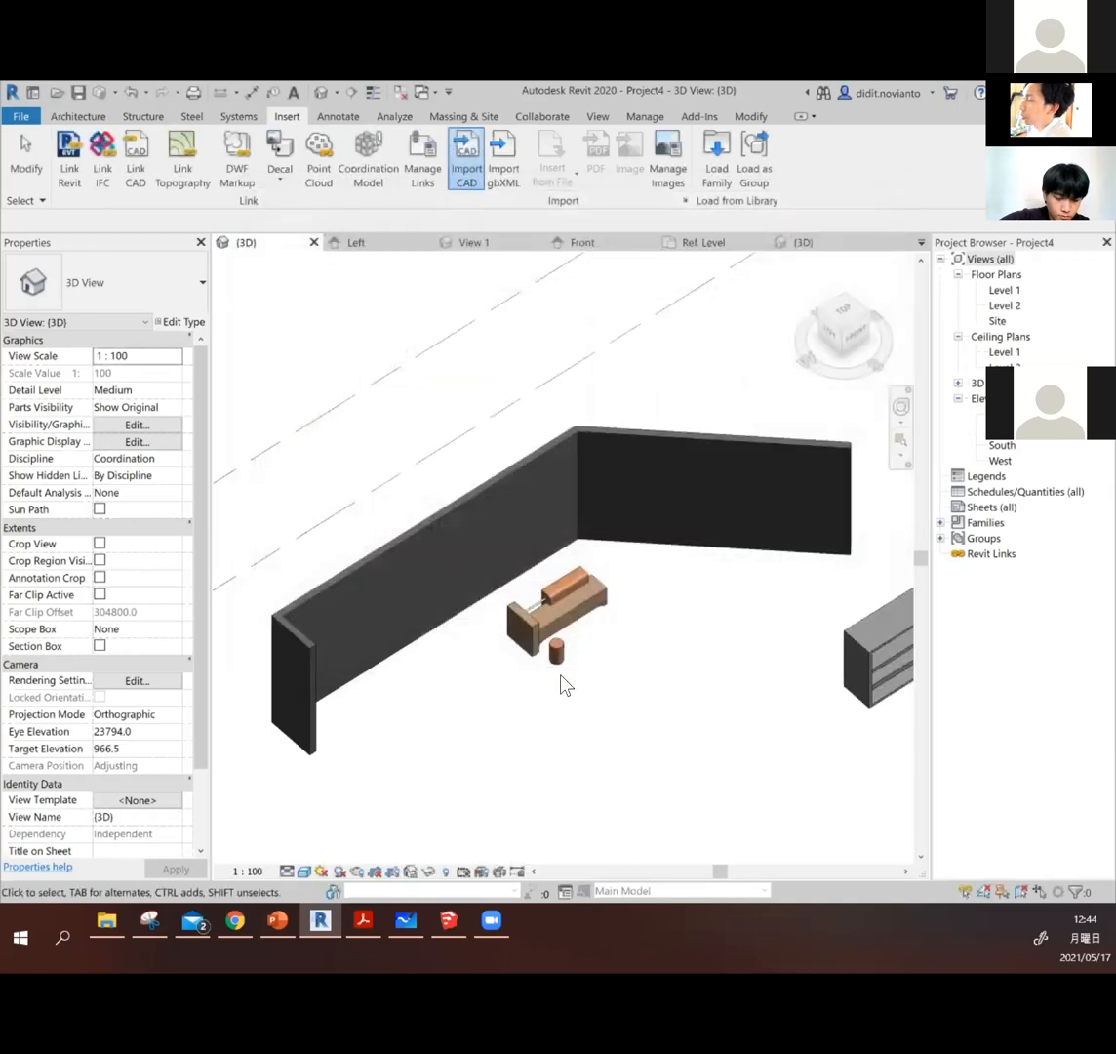
Step: Examine the imported bookshelf in the 3D view from several angles, selecting it to check that it is one object
scroll(537, 651, "down", 3)
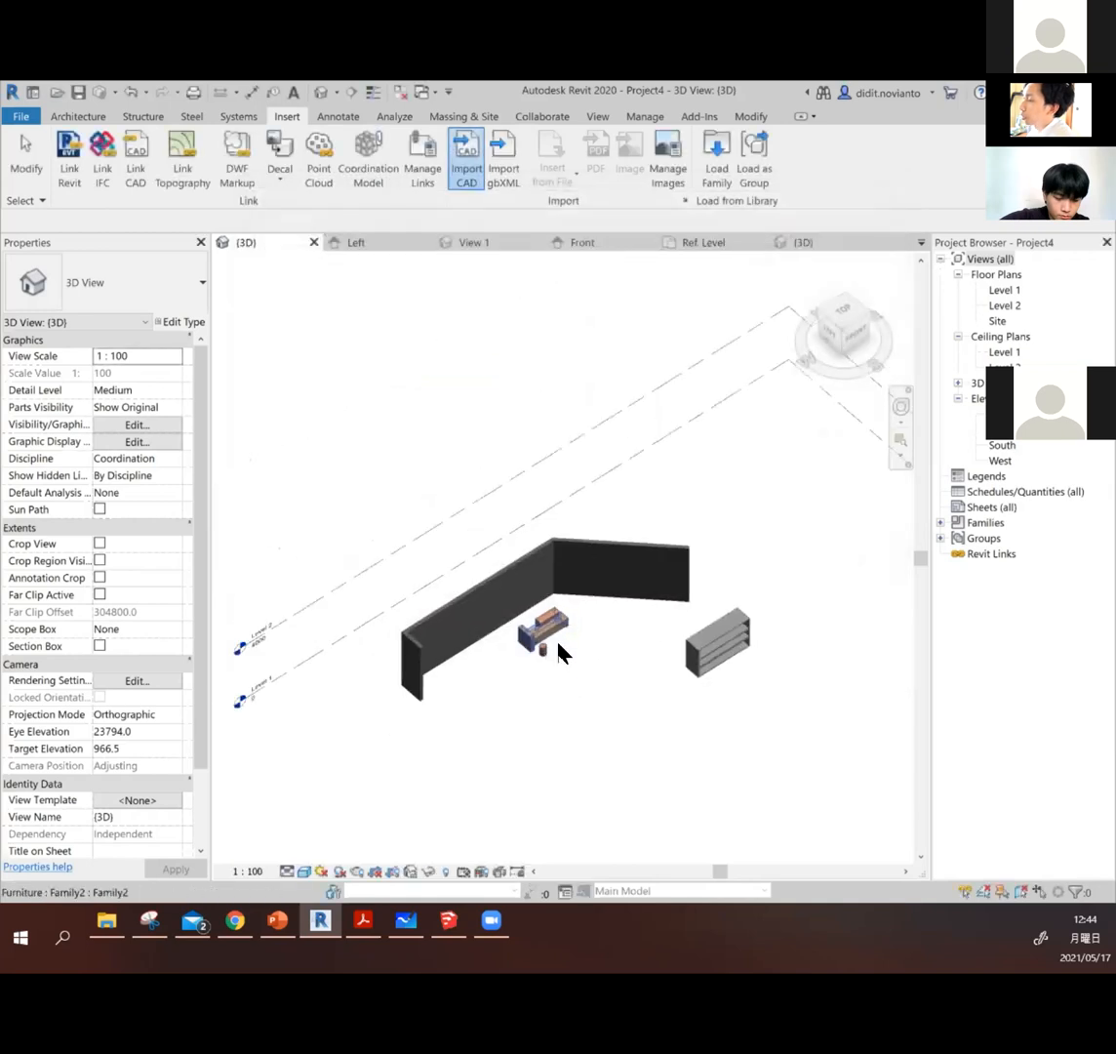
left_click(723, 639)
scroll(723, 639, "up", 3)
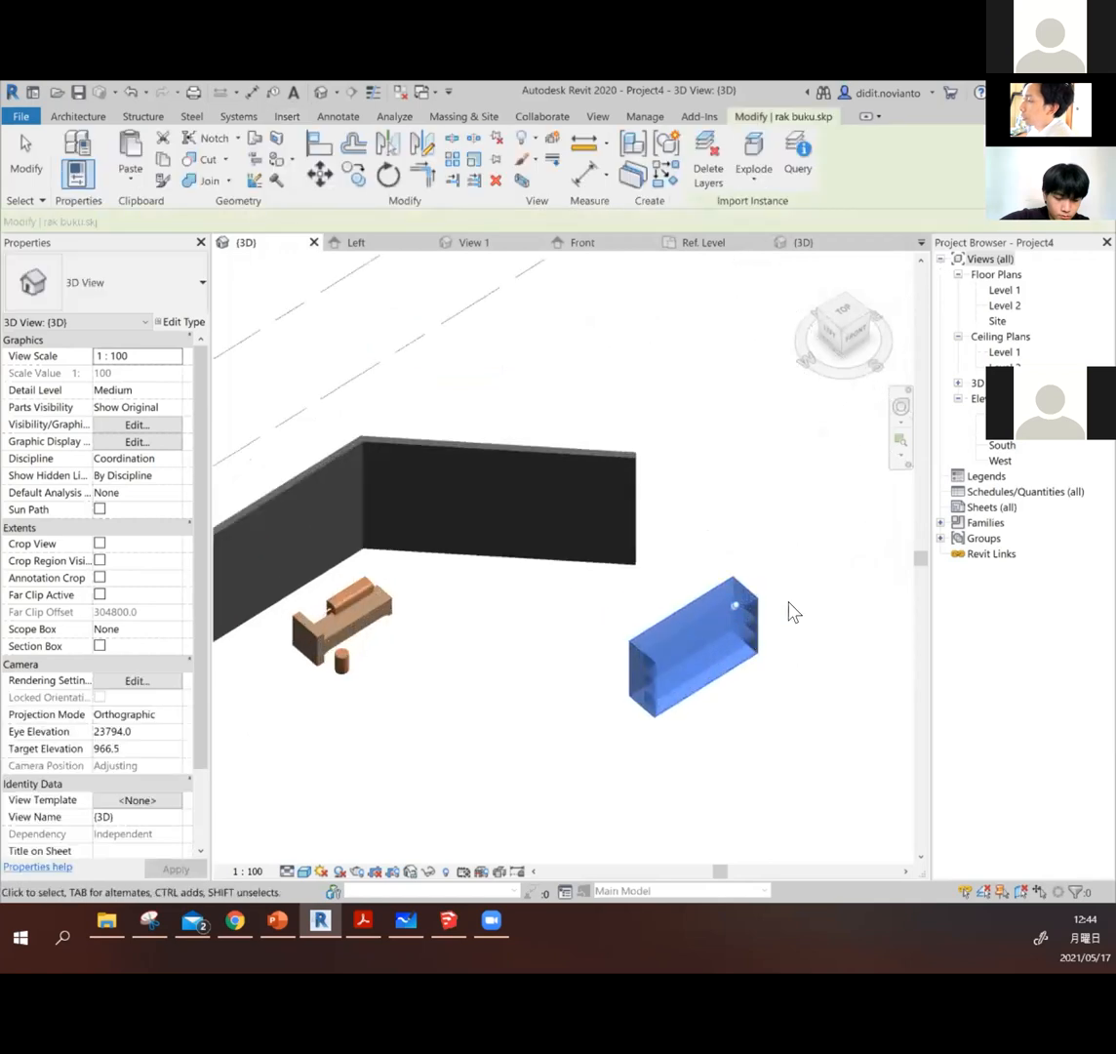
left_click(783, 626)
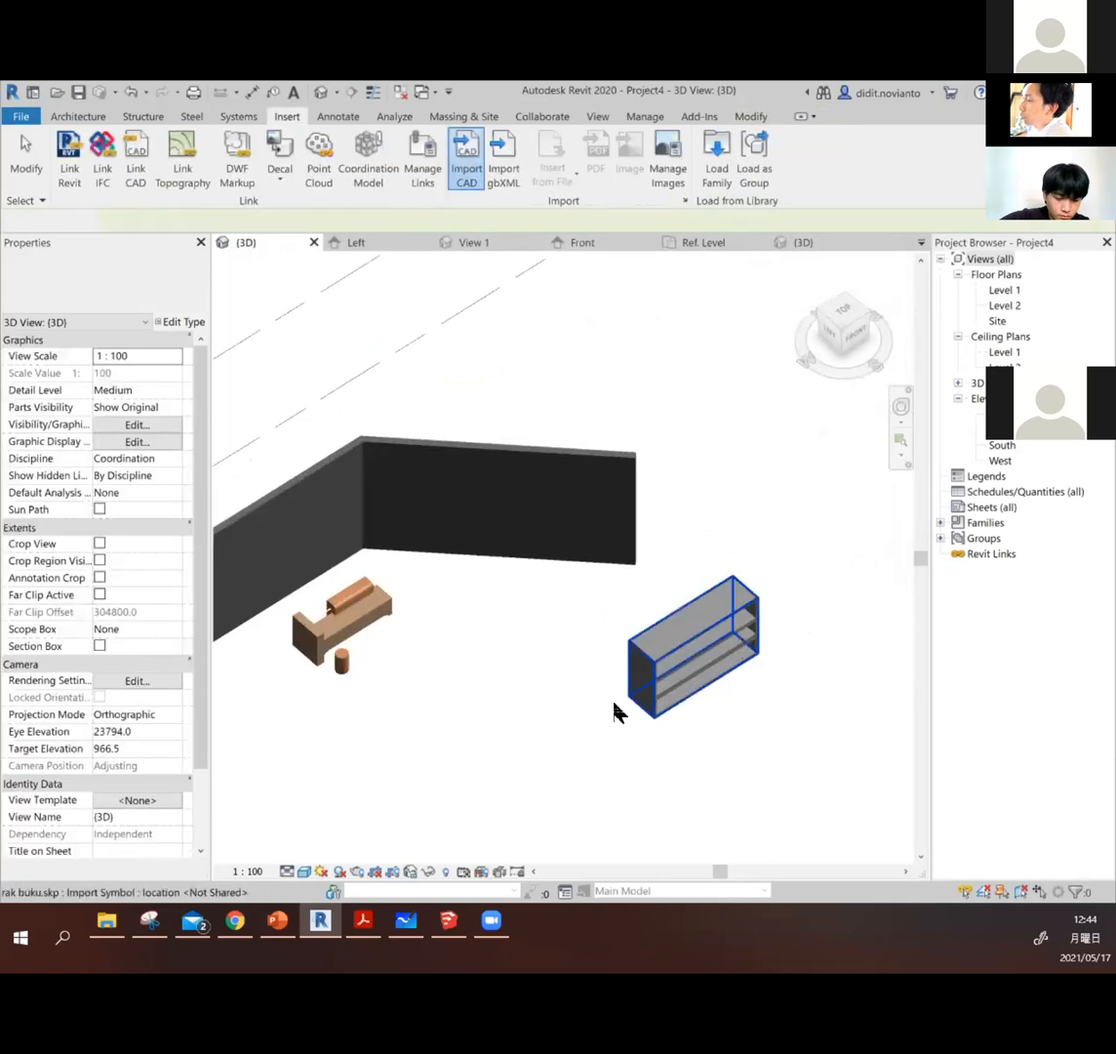
scroll(743, 718, "up", 3)
scroll(745, 710, "down", 2)
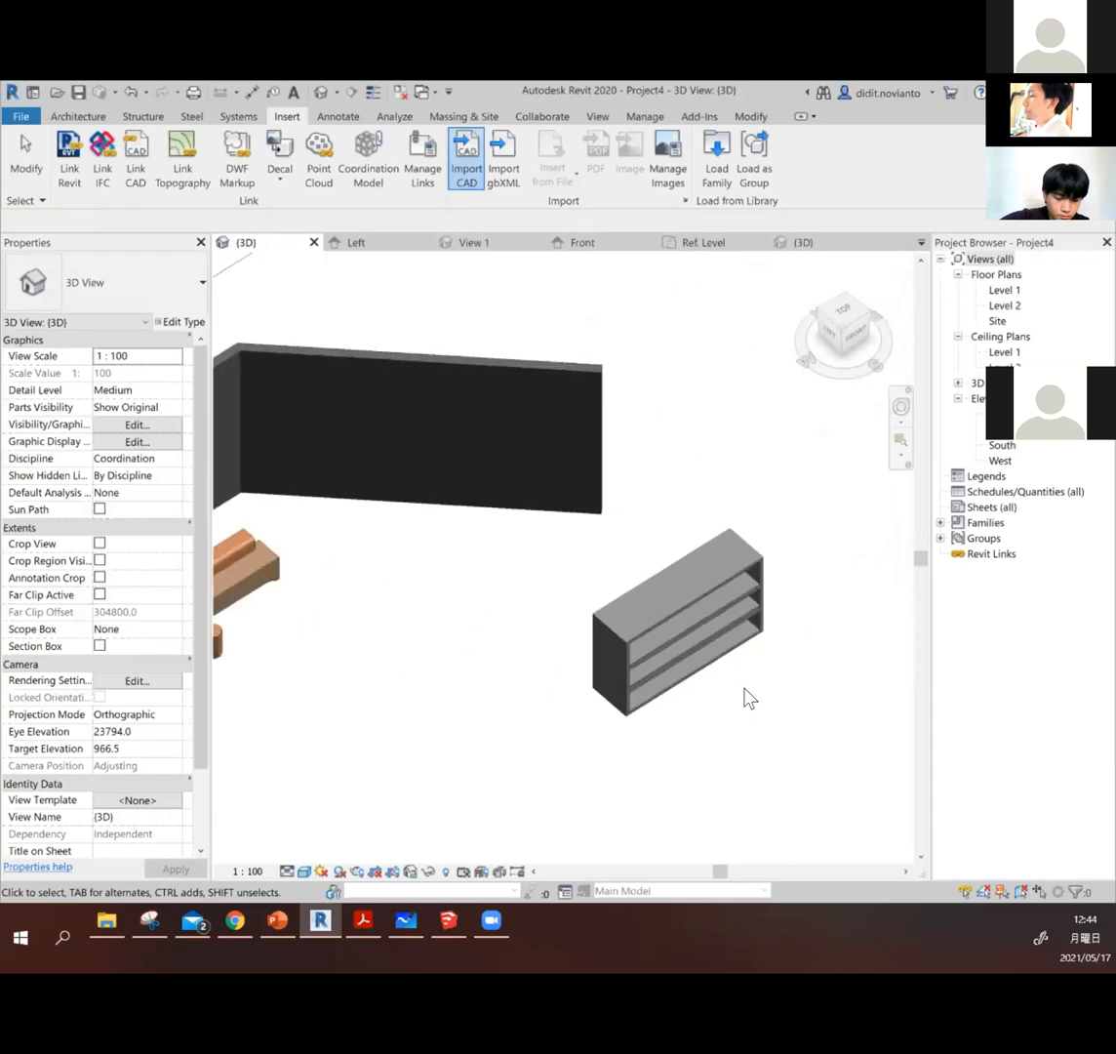
middle_click_drag(745, 696, 688, 611, "shift")
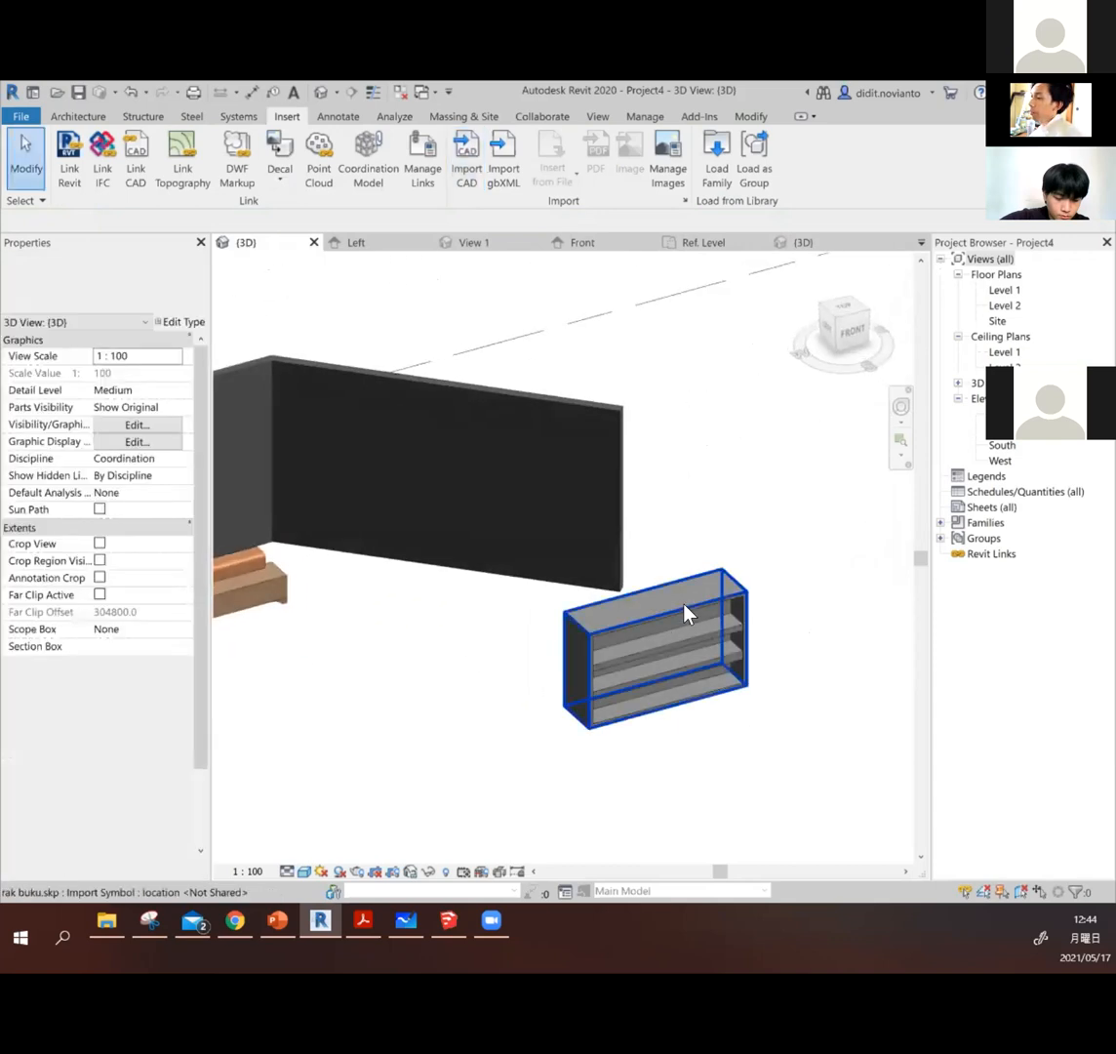
left_click(743, 594)
left_click(755, 558)
scroll(673, 622, "up", 2)
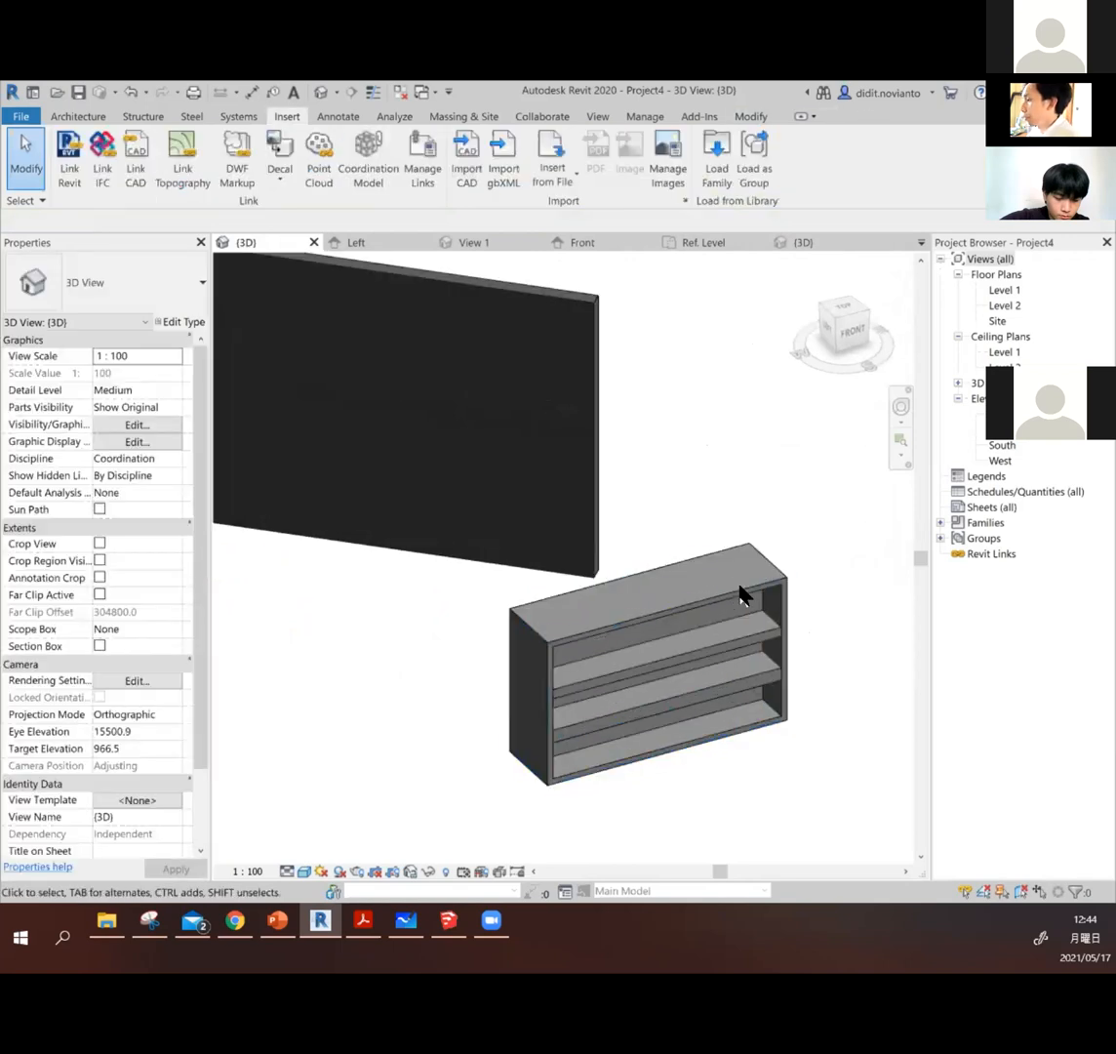
Step: Move the imported bookshelf from its insertion point to the long wall, just behind the sofa
left_click(740, 591)
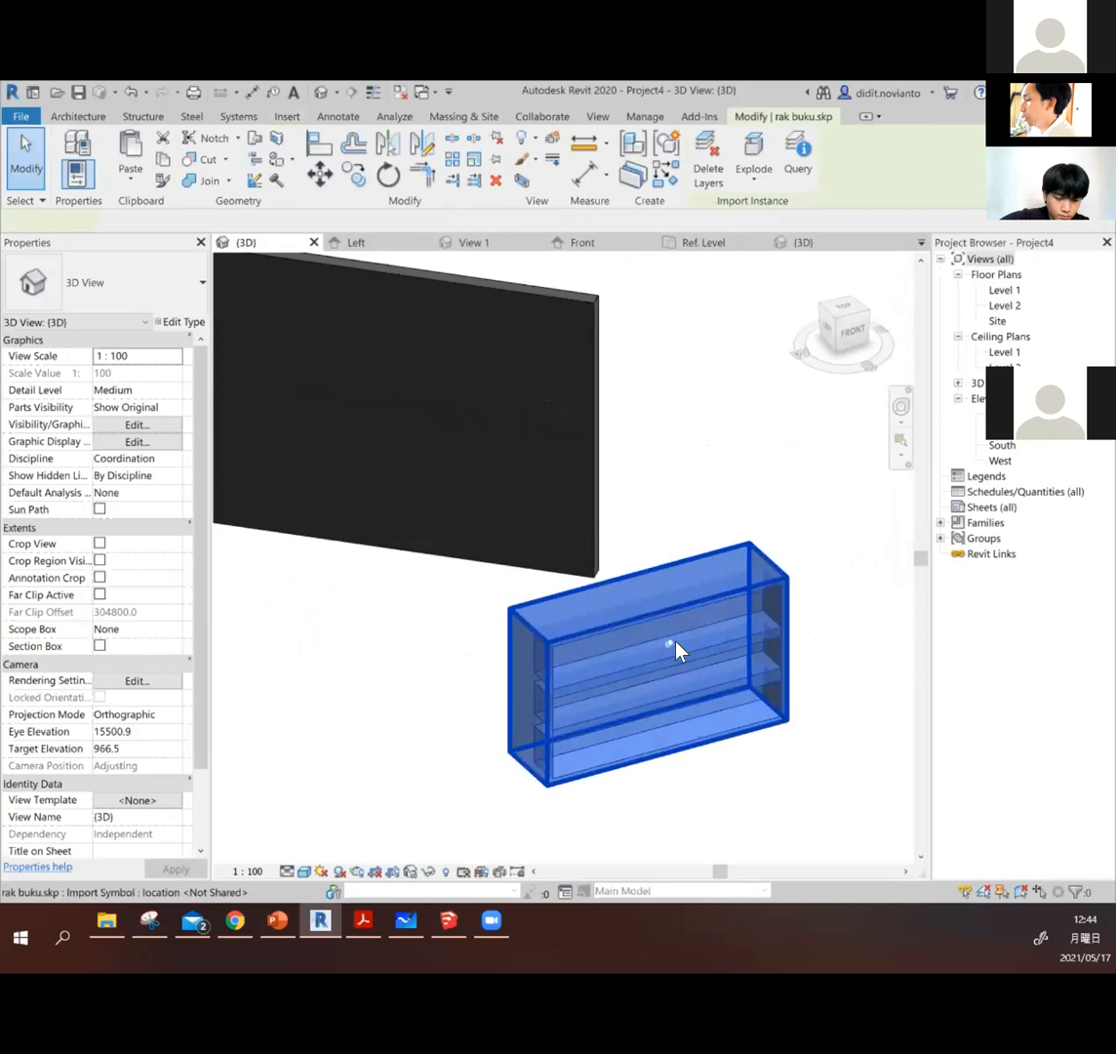
scroll(717, 571, "down", 2)
left_click_drag(644, 637, 273, 561)
scroll(506, 605, "down", 2)
middle_click_drag(506, 605, 603, 751)
scroll(493, 732, "up", 2)
left_click(525, 724)
left_click(528, 720)
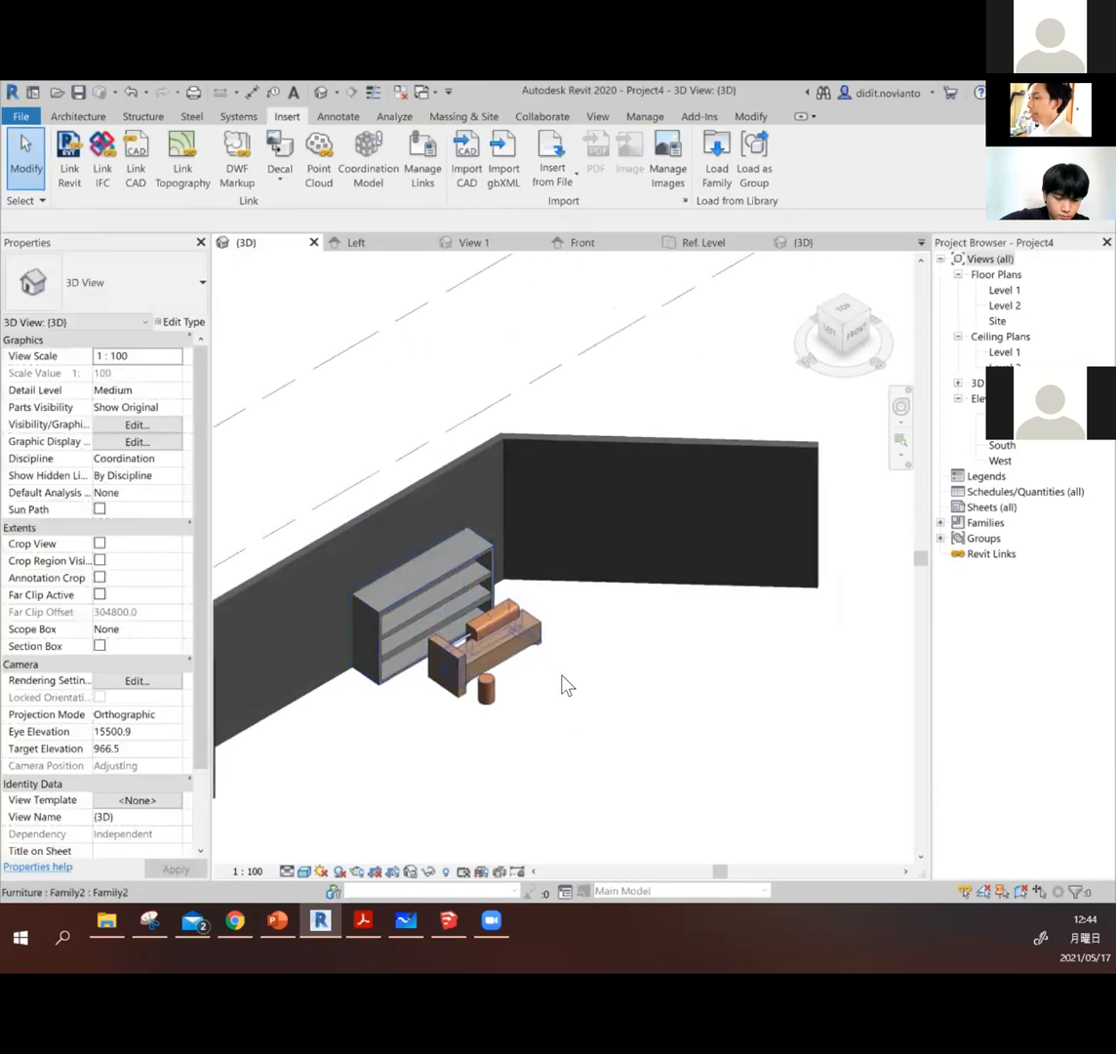
Step: Move the bookshelf along the long wall so that it stands beside the sofa instead of behind it
scroll(581, 680, "down", 3)
scroll(503, 639, "up", 4)
middle_click_drag(494, 593, 428, 678, "shift")
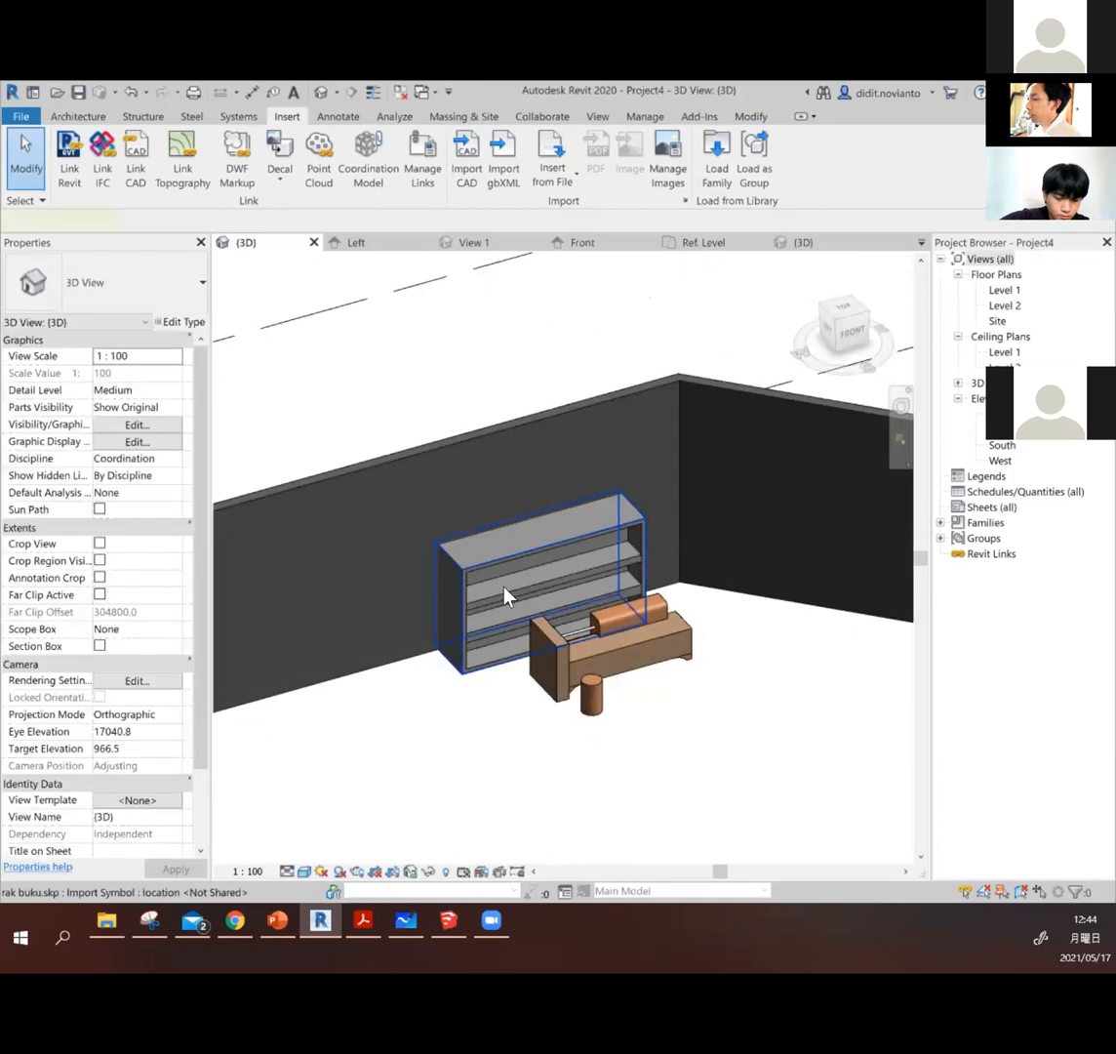
left_click(504, 597)
left_click_drag(599, 515, 457, 564)
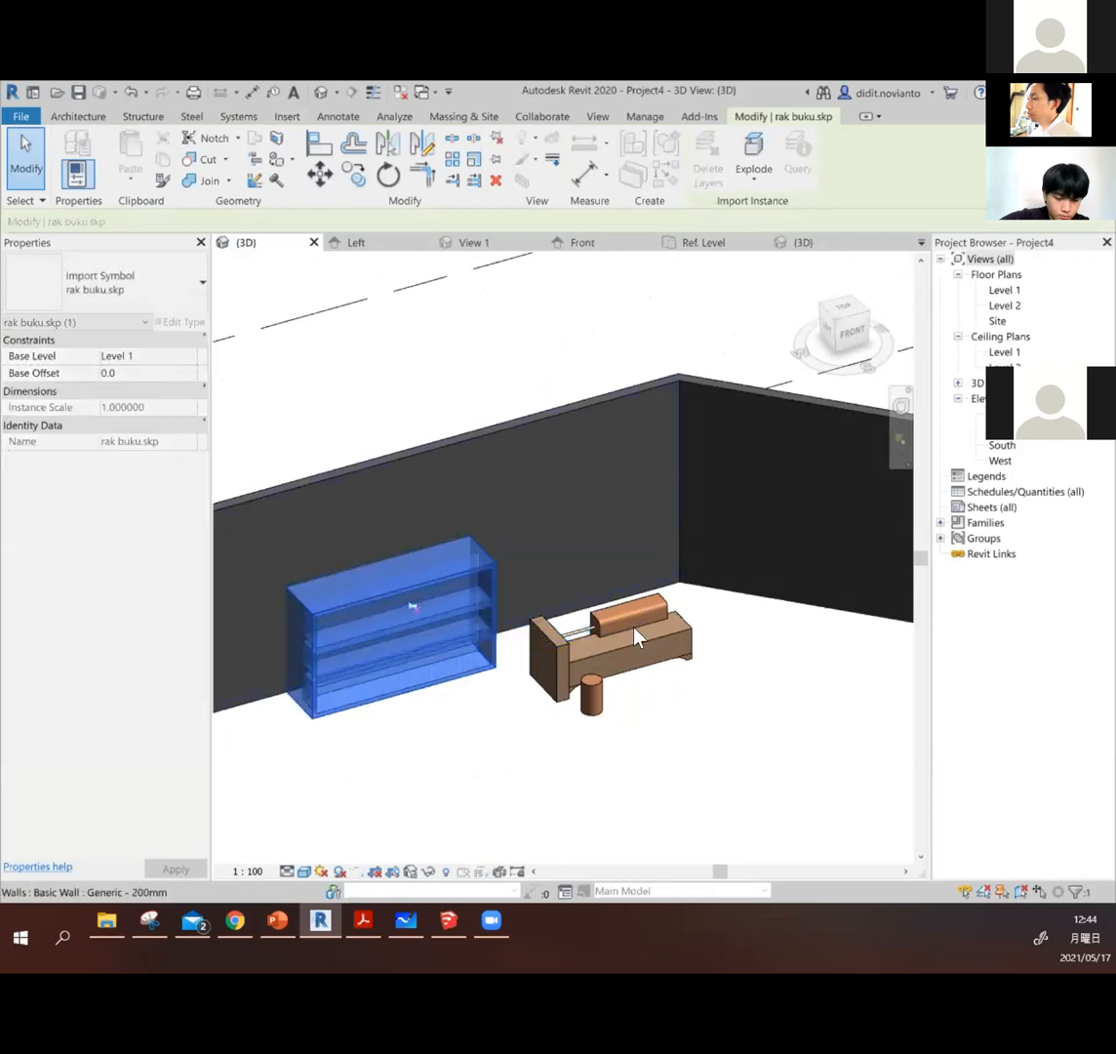
left_click(705, 640)
scroll(706, 640, "down", 3)
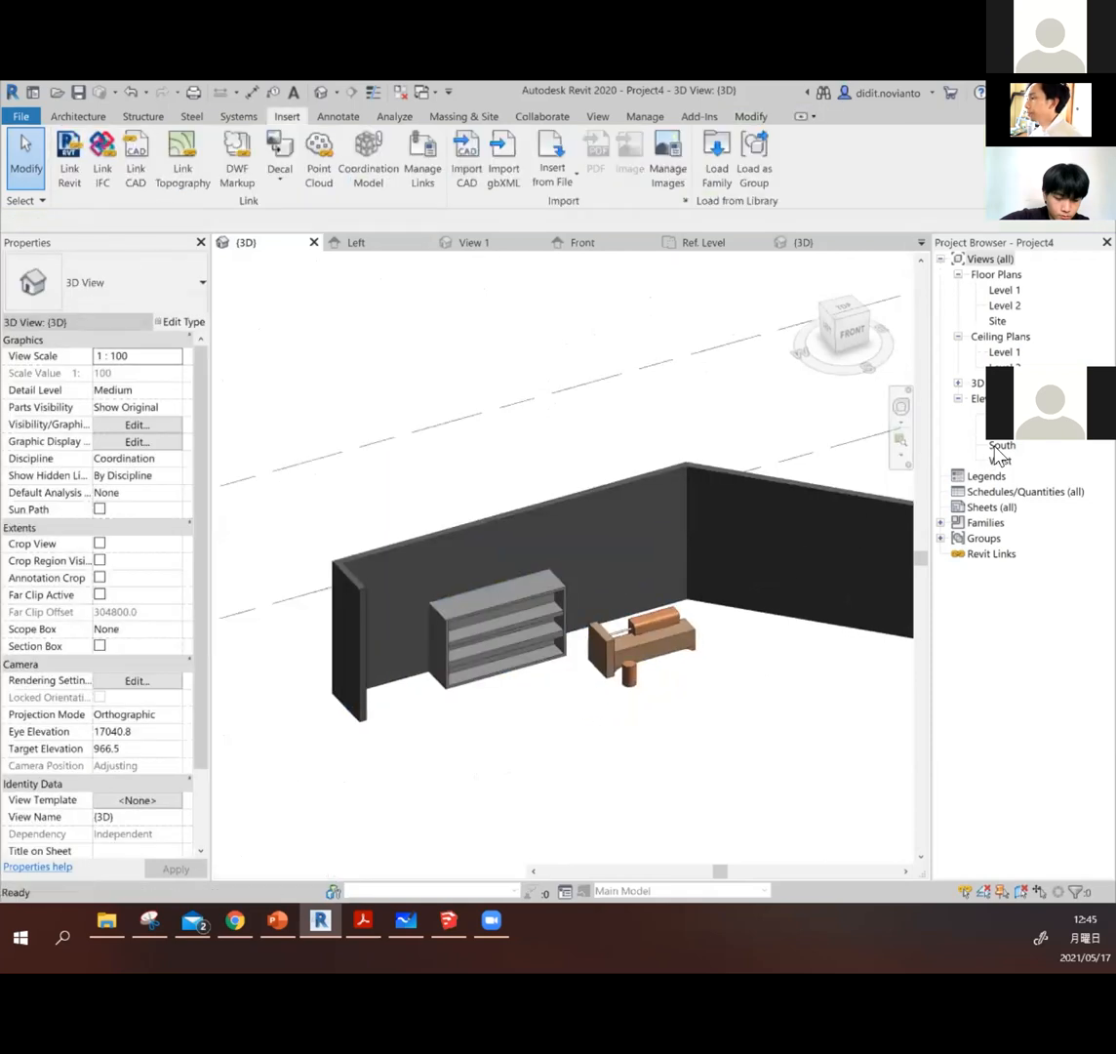
Step: Check the bookshelf's placement relative to Level 1 in the South elevation, then return to the 3D view and select it
double_click(997, 447)
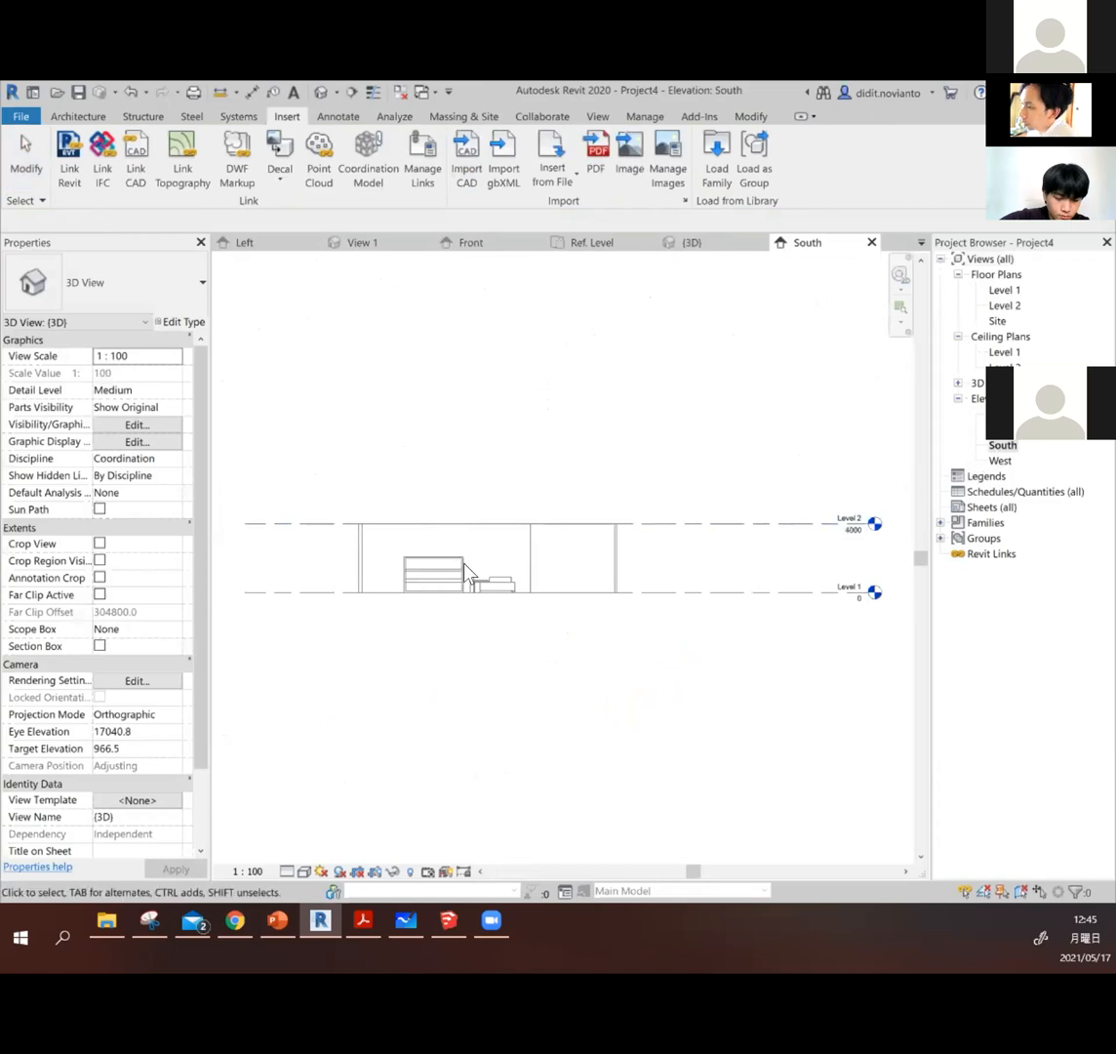
scroll(455, 574, "up", 5)
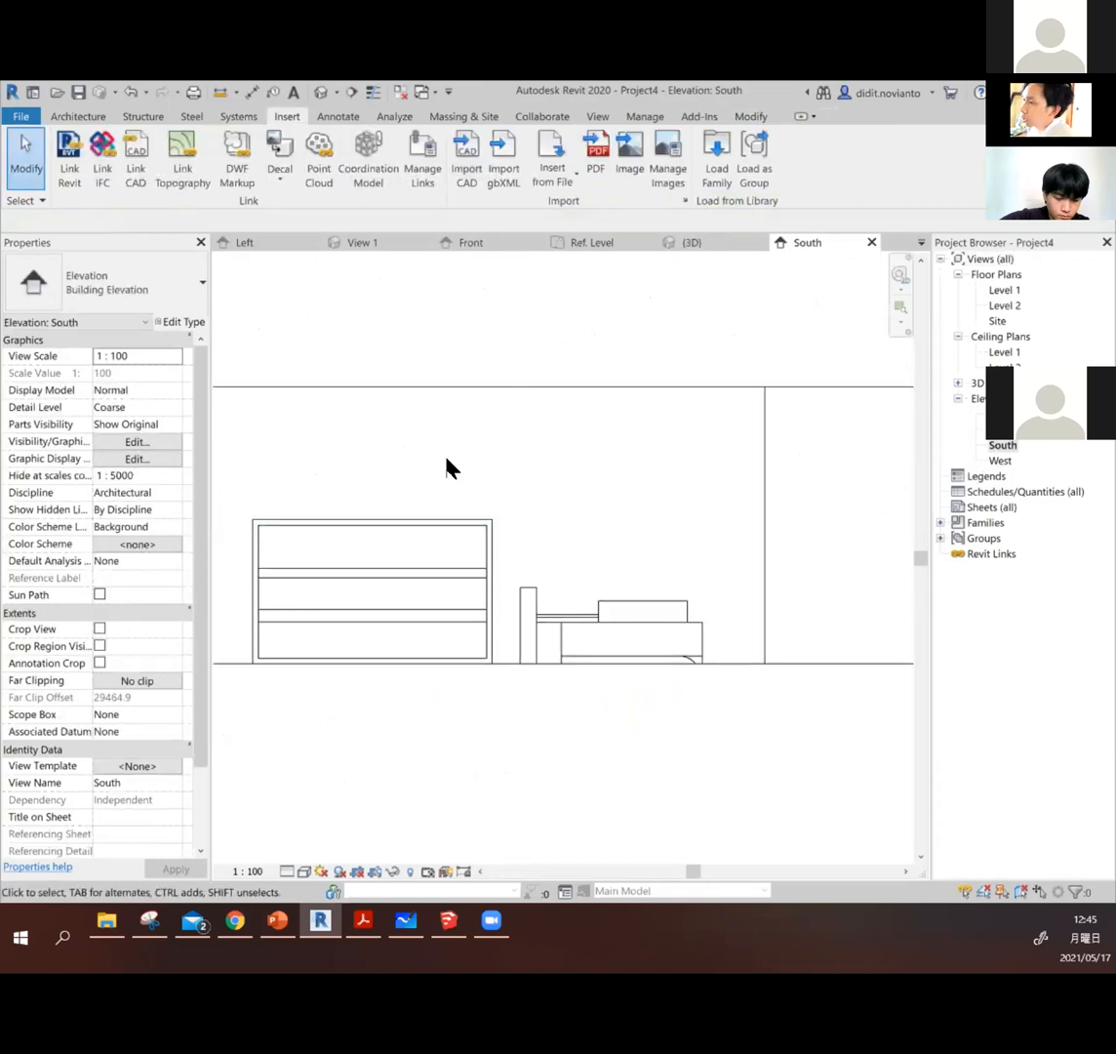
left_click(449, 520)
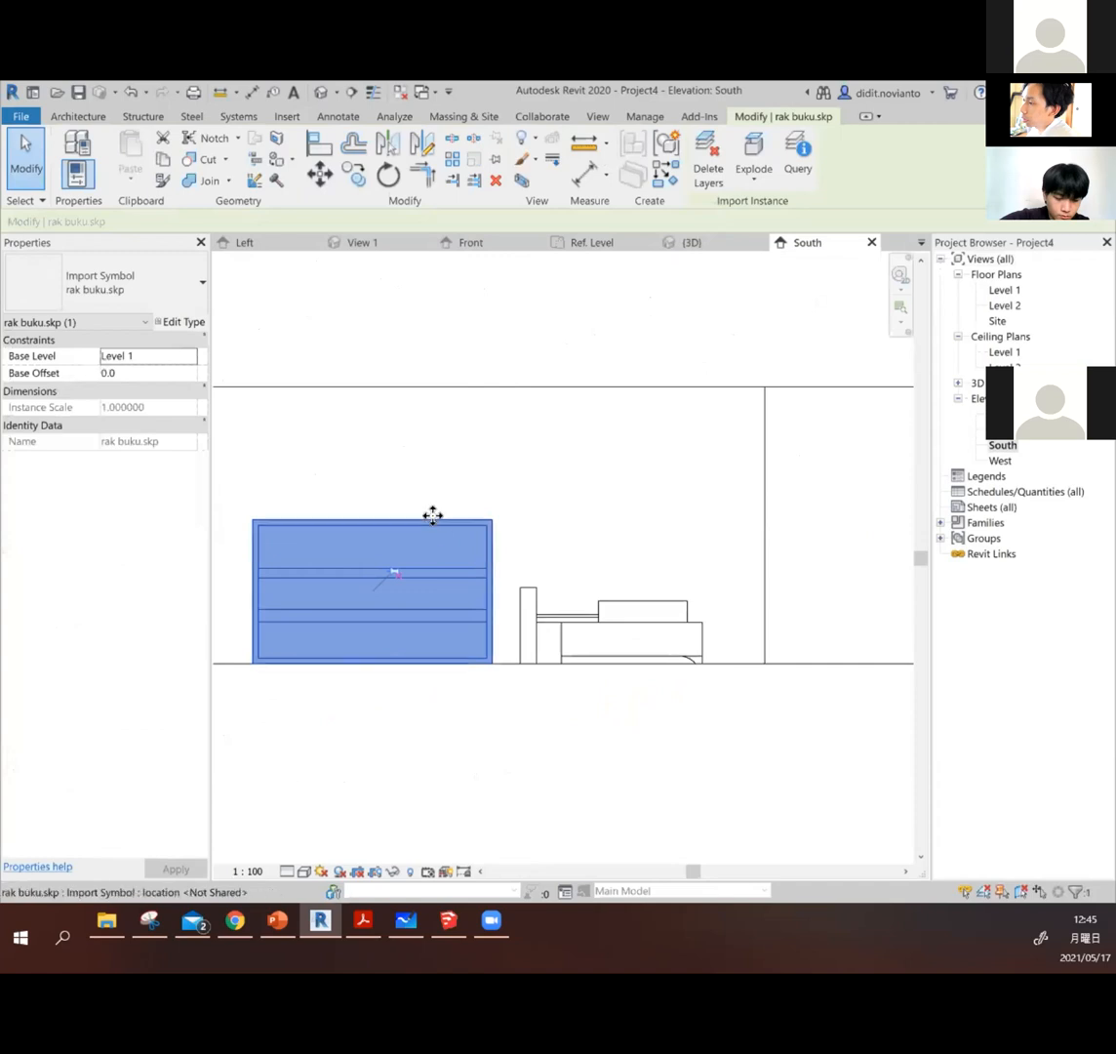
left_click(319, 94)
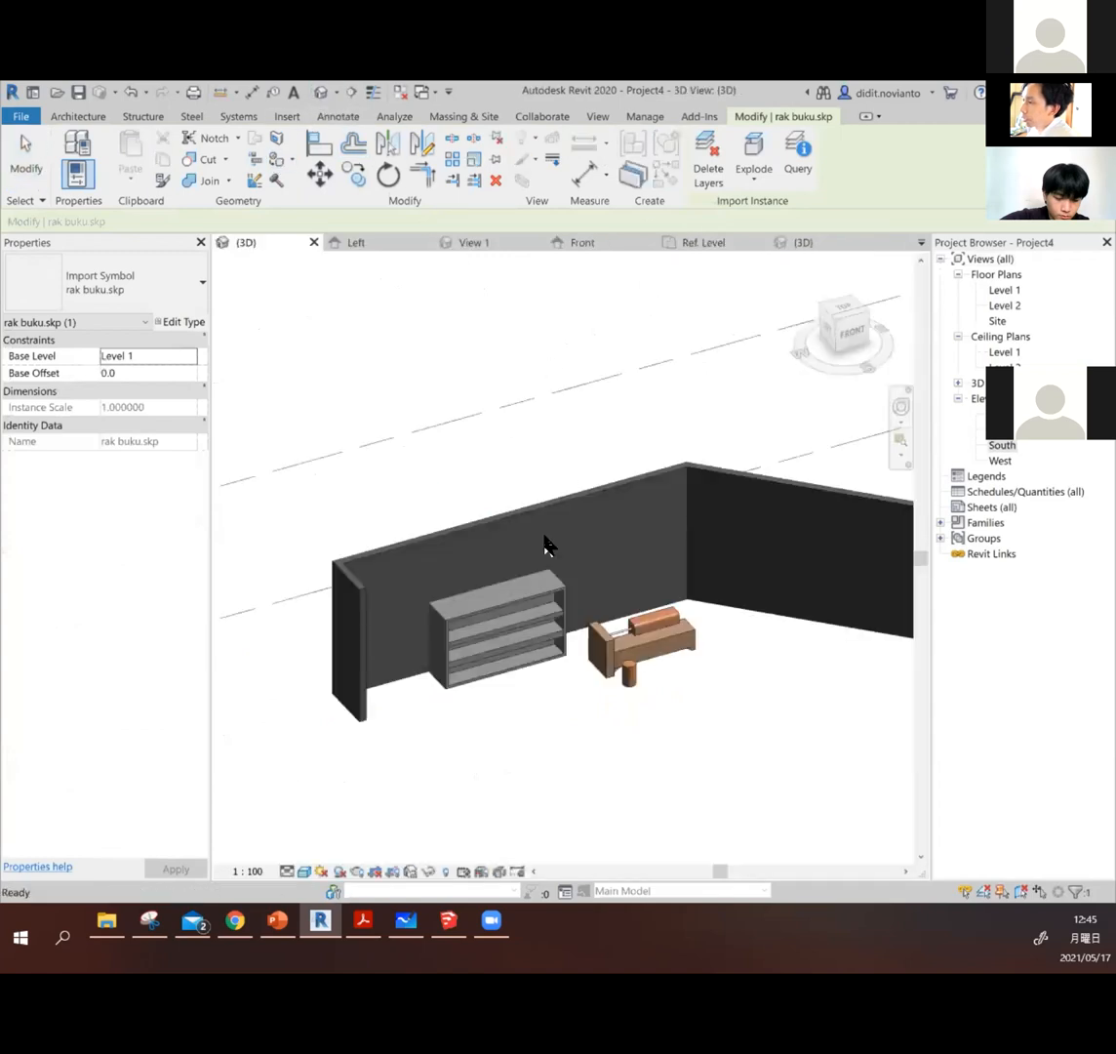
left_click(523, 604)
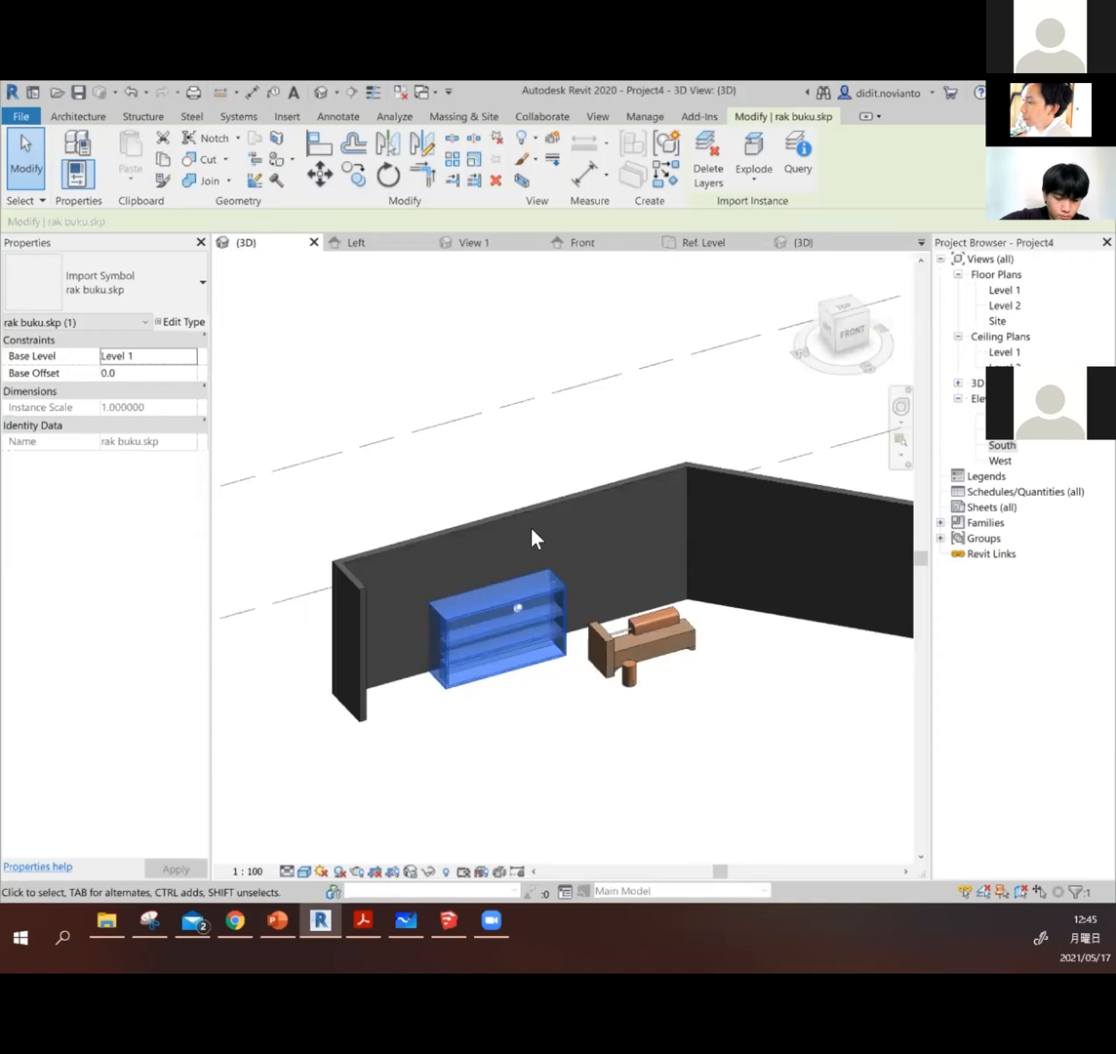
Step: Explode the imported rak buku.skp bookshelf
key("Escape")
scroll(456, 653, "up", 3)
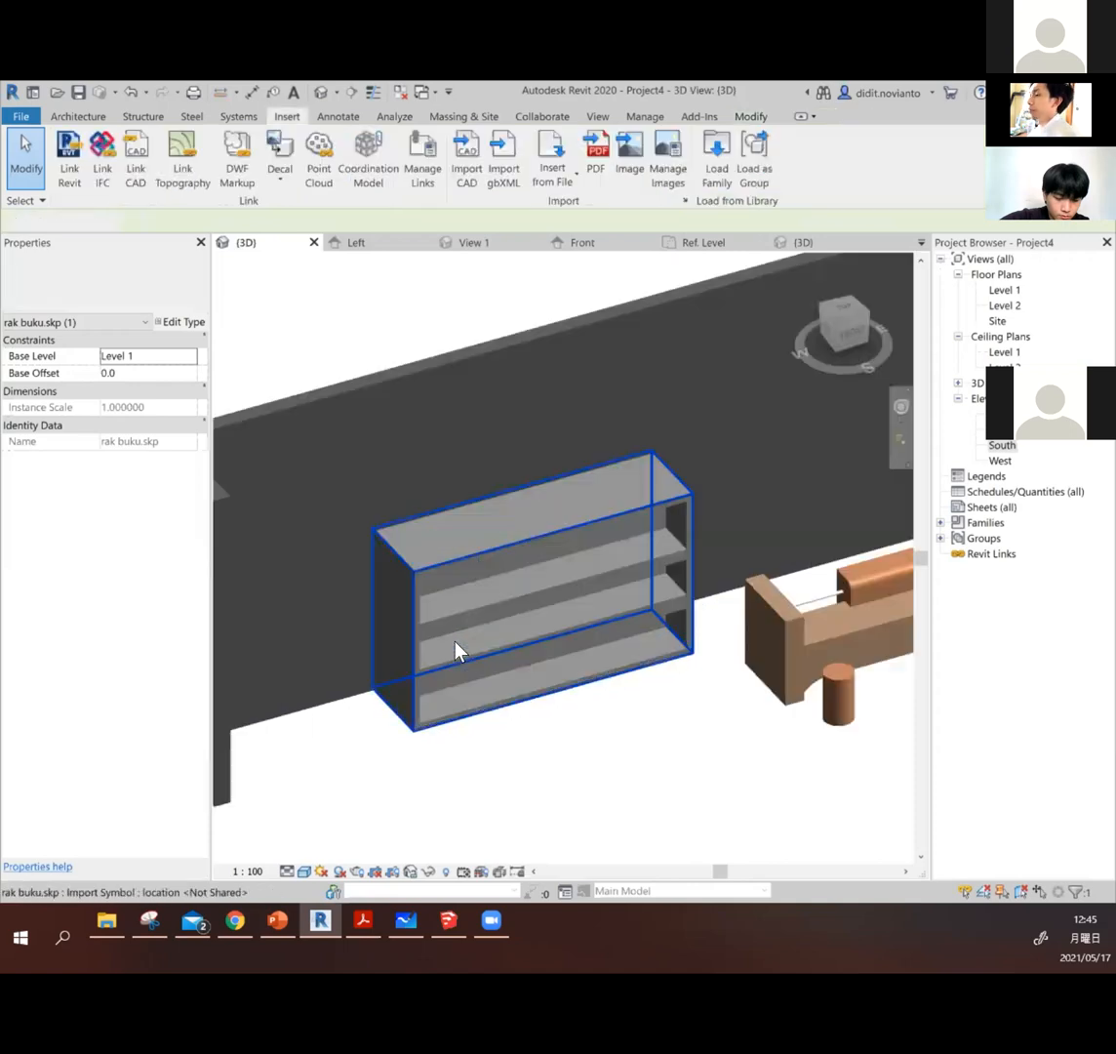
left_click(404, 571)
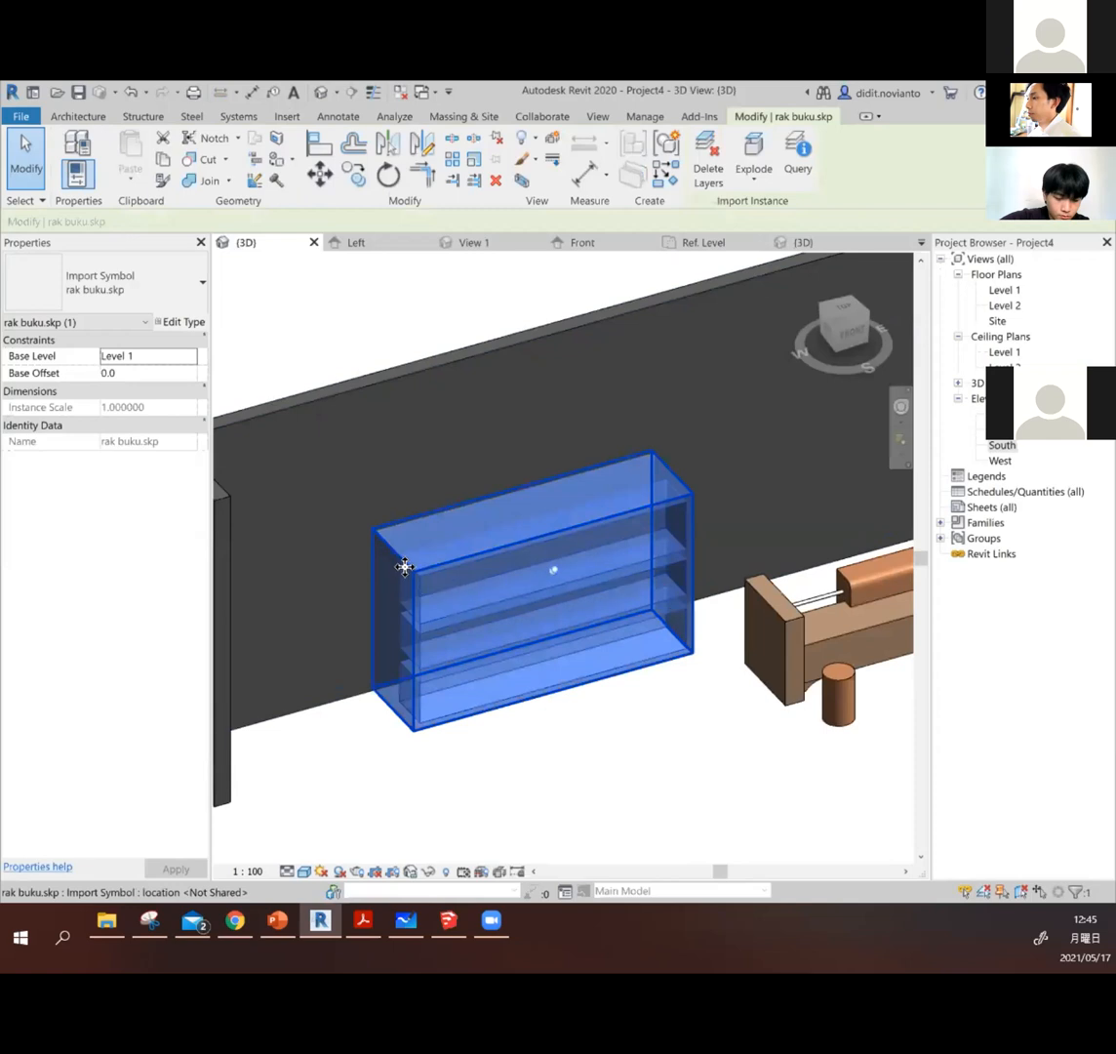
left_click(753, 152)
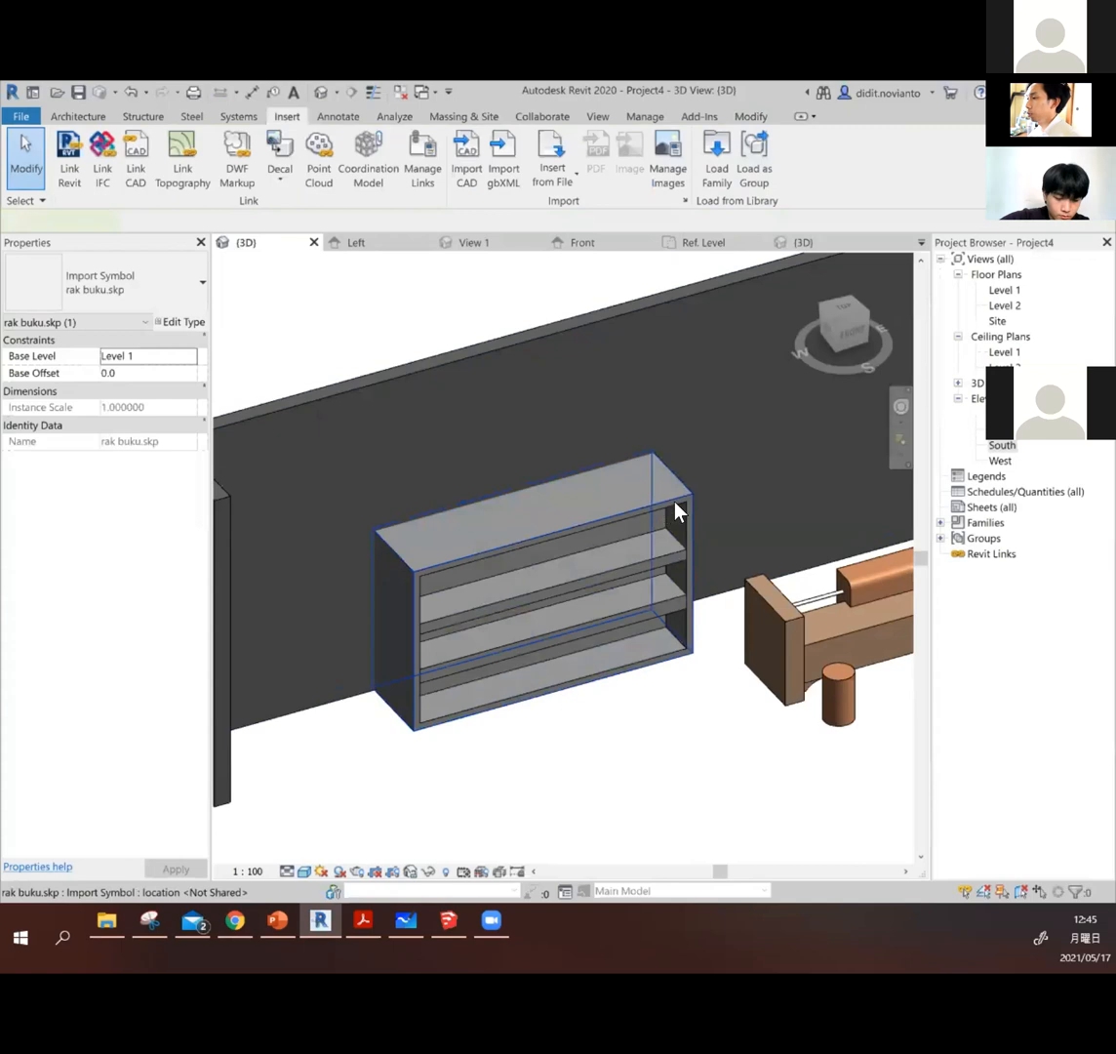
Step: Inspect the exploded bookshelf's type properties for editable parameters and close them without changes
left_click(674, 505)
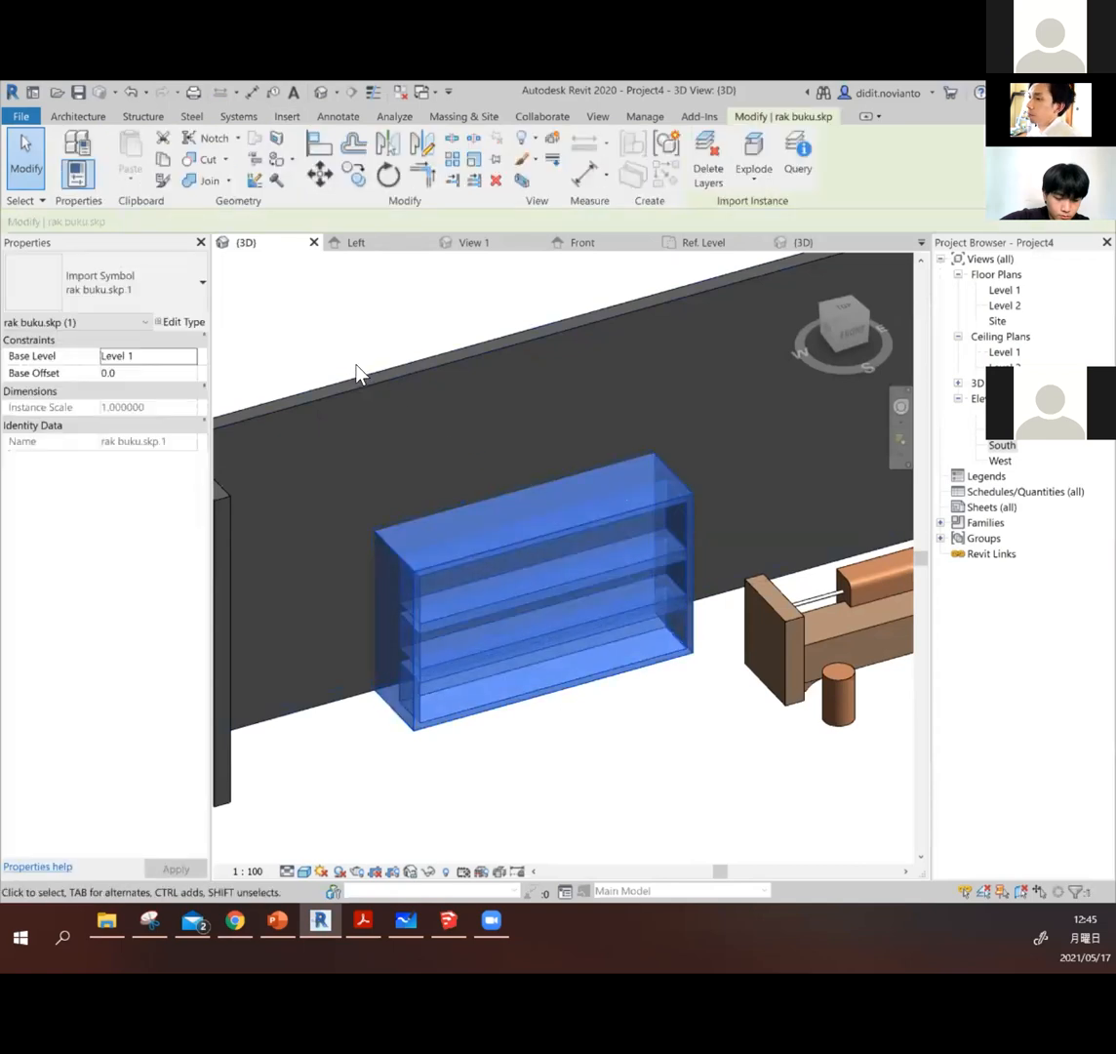
left_click(185, 323)
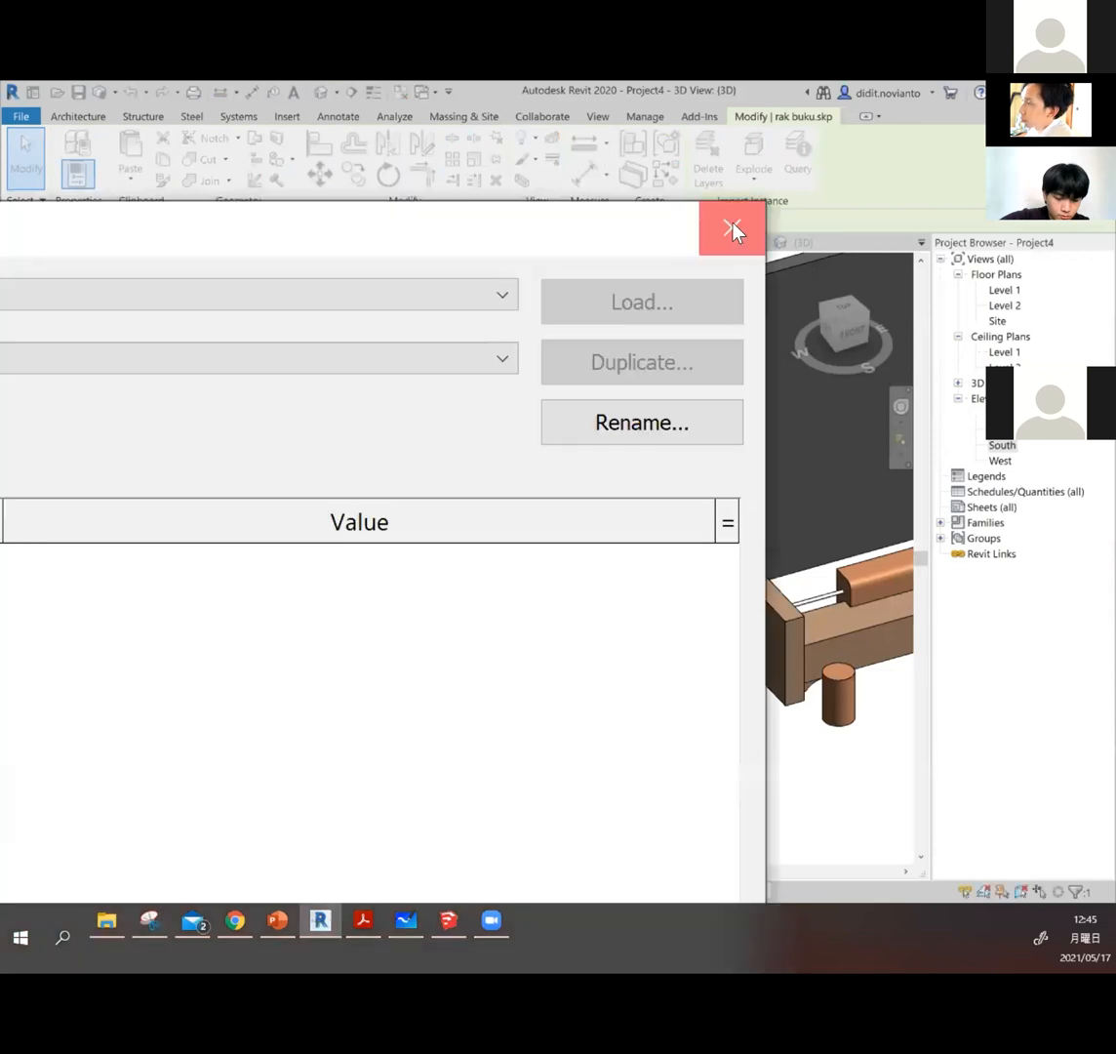
left_click(732, 227)
scroll(600, 488, "down", 2)
scroll(595, 482, "down", 2)
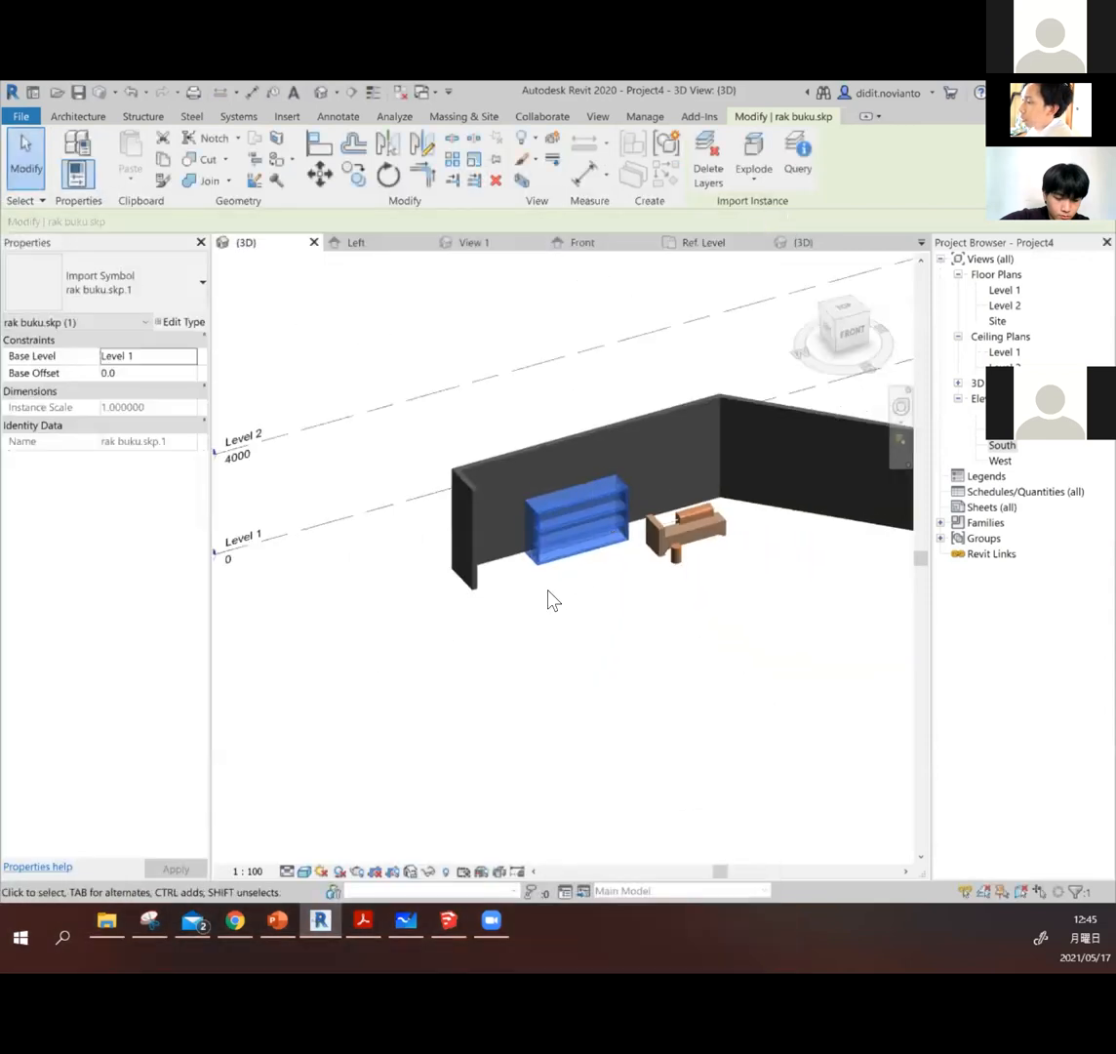
left_click(549, 591)
Step: Try to give the selected bookshelf a wood material by searching the material browser for "wood" and accepting Teak
scroll(568, 551, "up", 2)
left_click(630, 493)
left_click(666, 620)
left_click(535, 486)
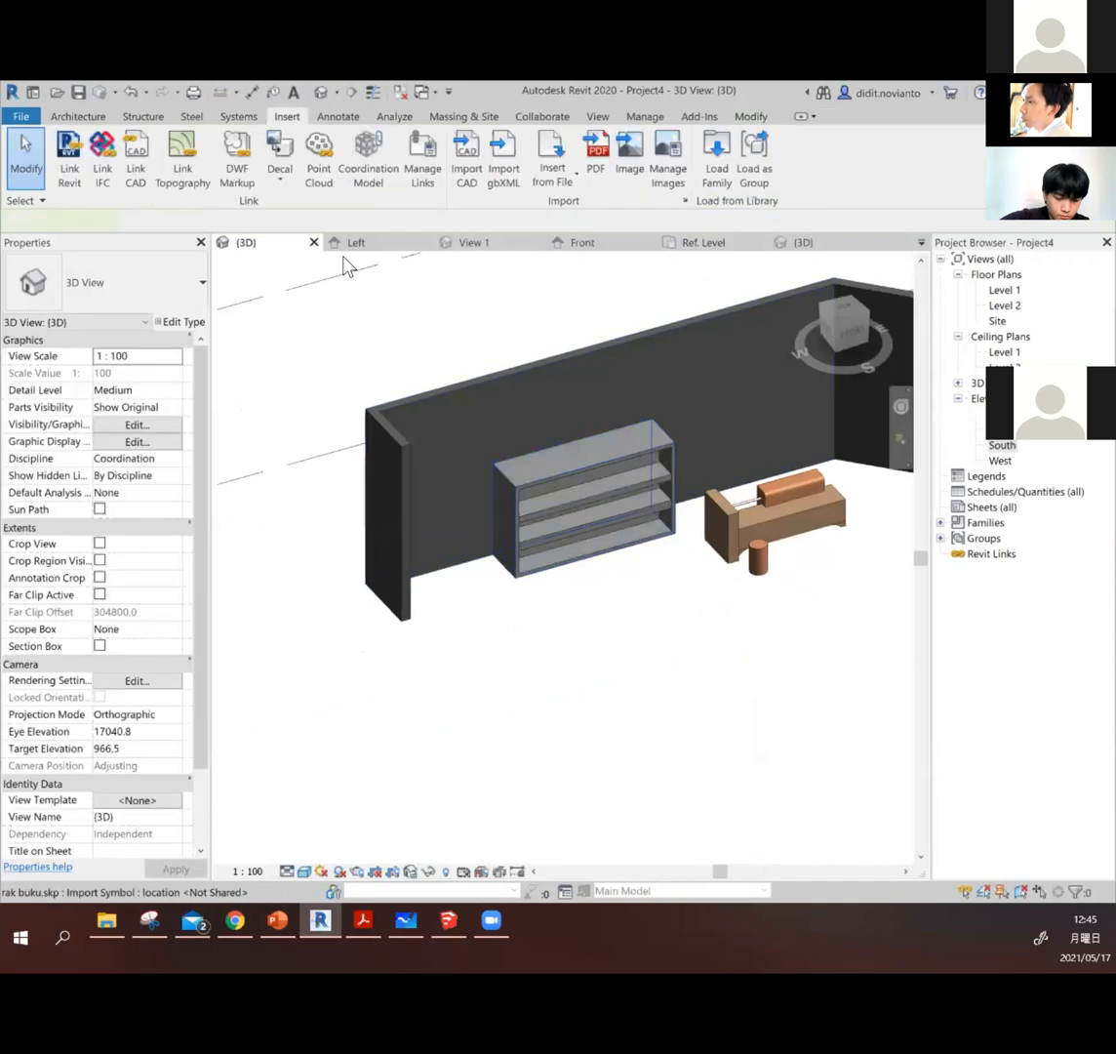
left_click(644, 116)
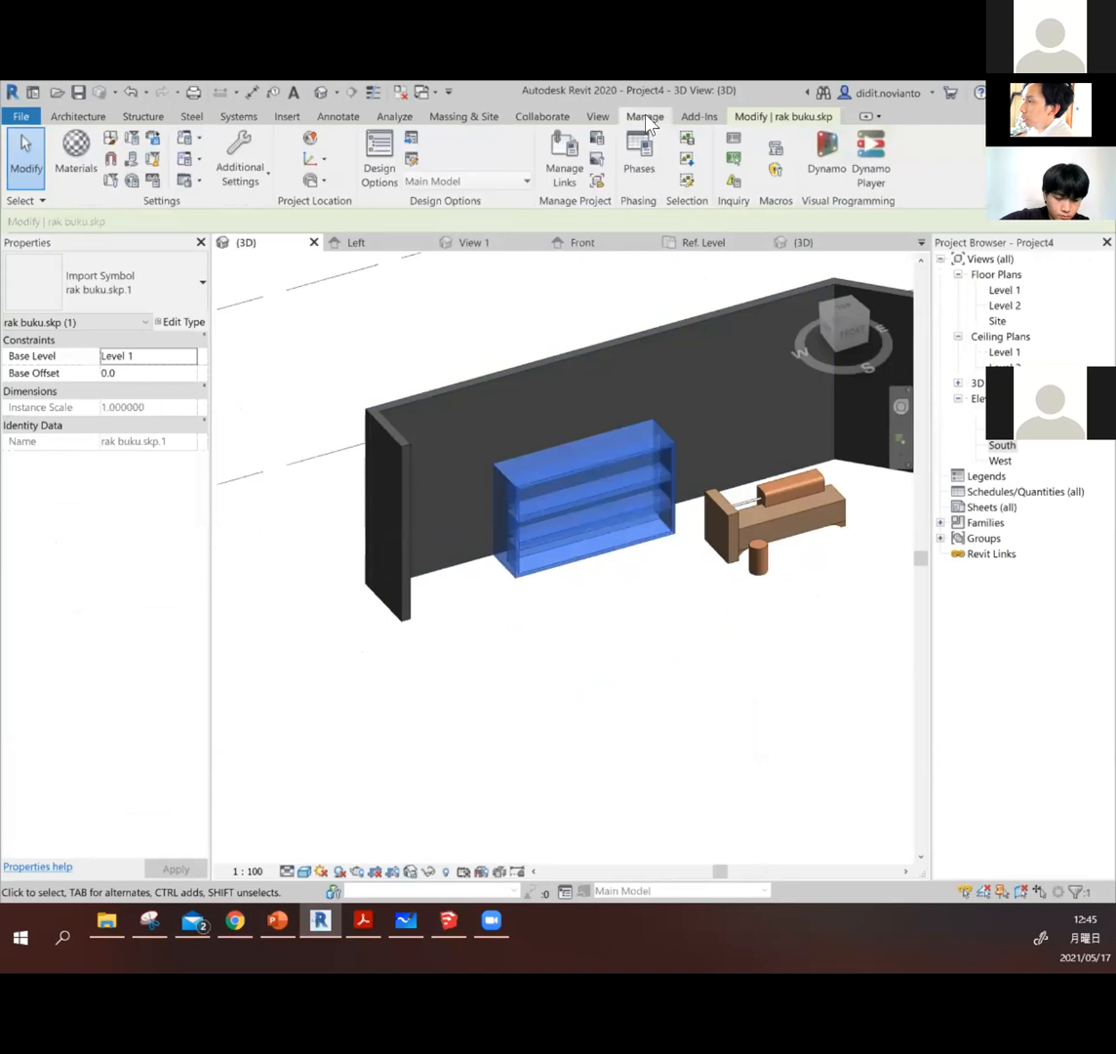
left_click(76, 164)
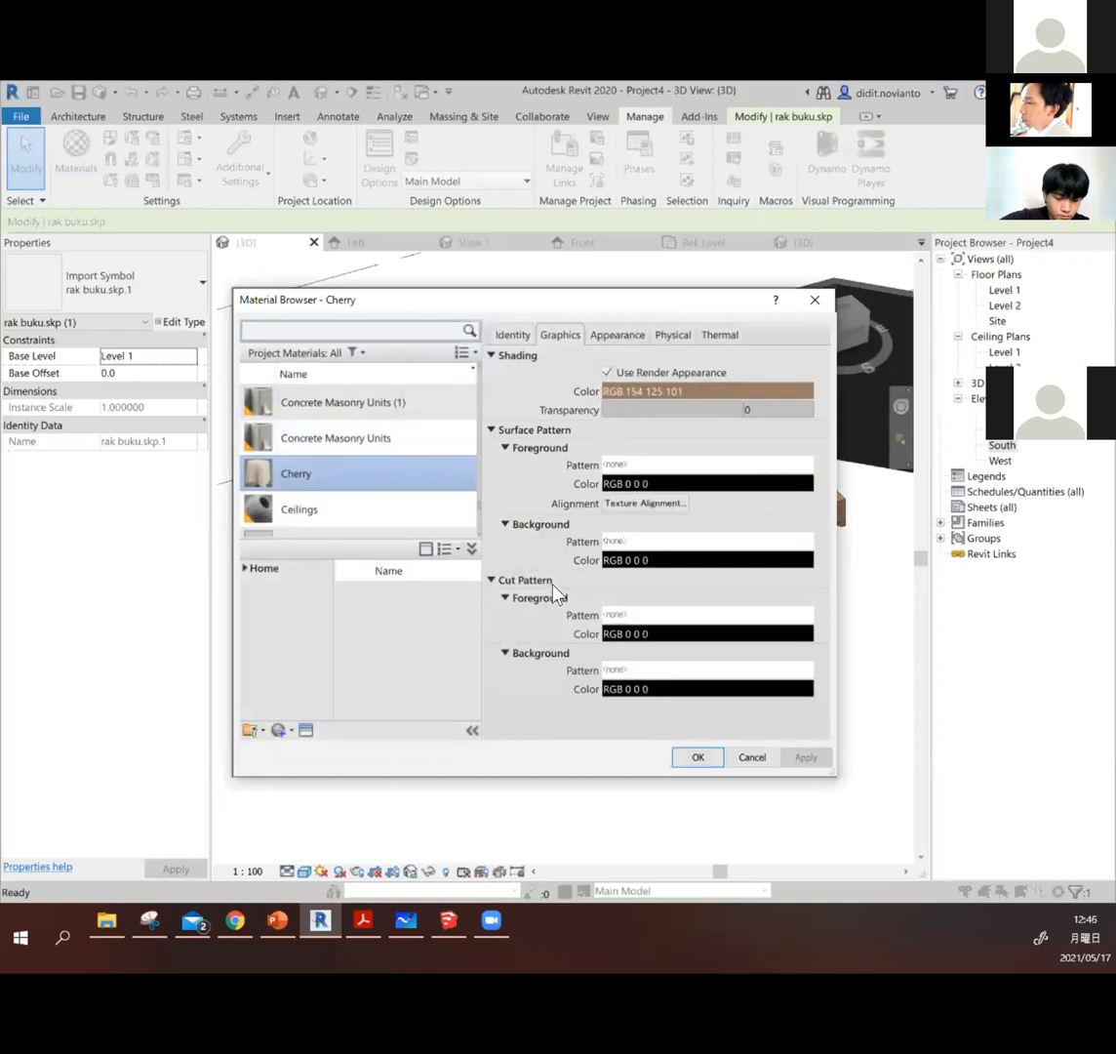
left_click(393, 319)
type("wood")
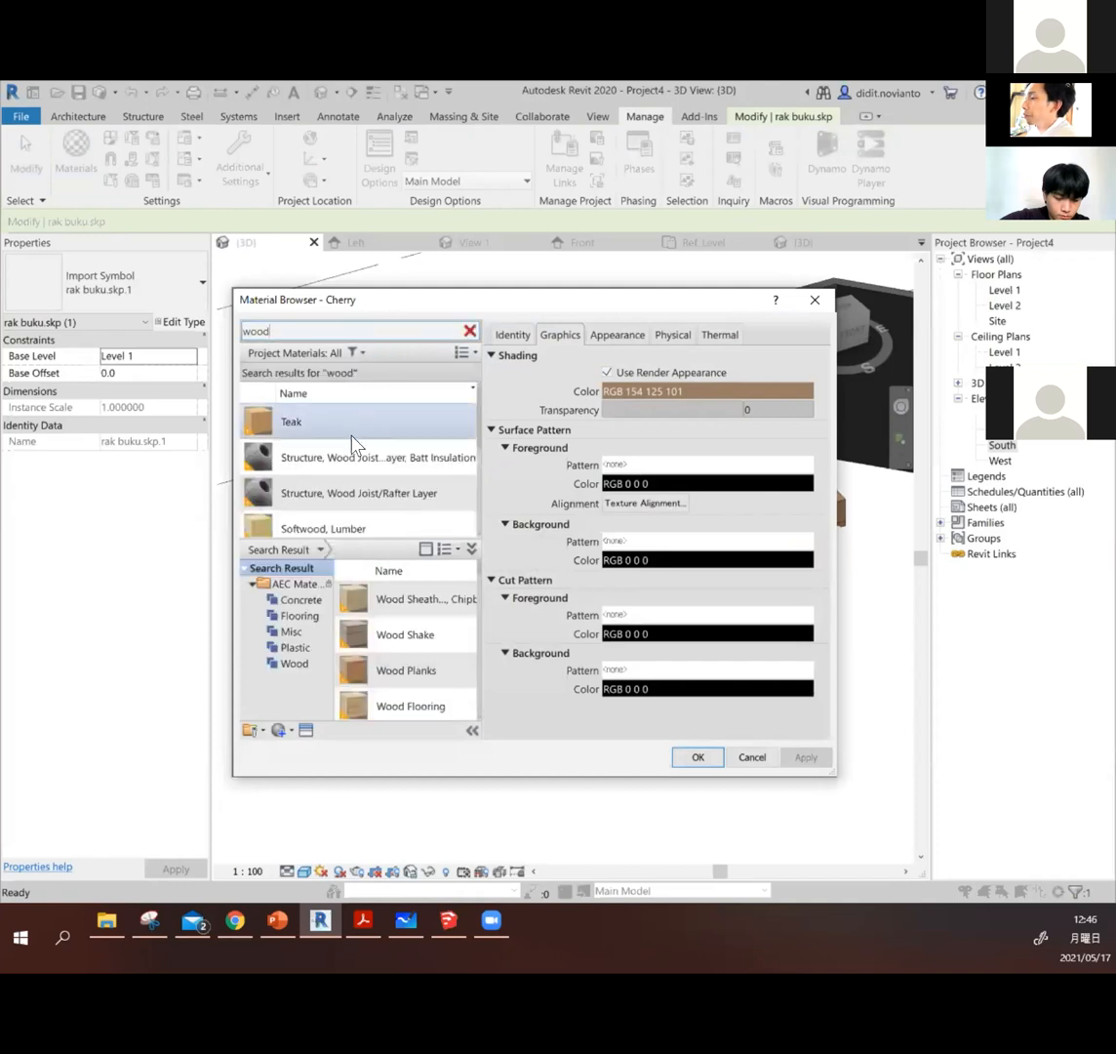
left_click(352, 429)
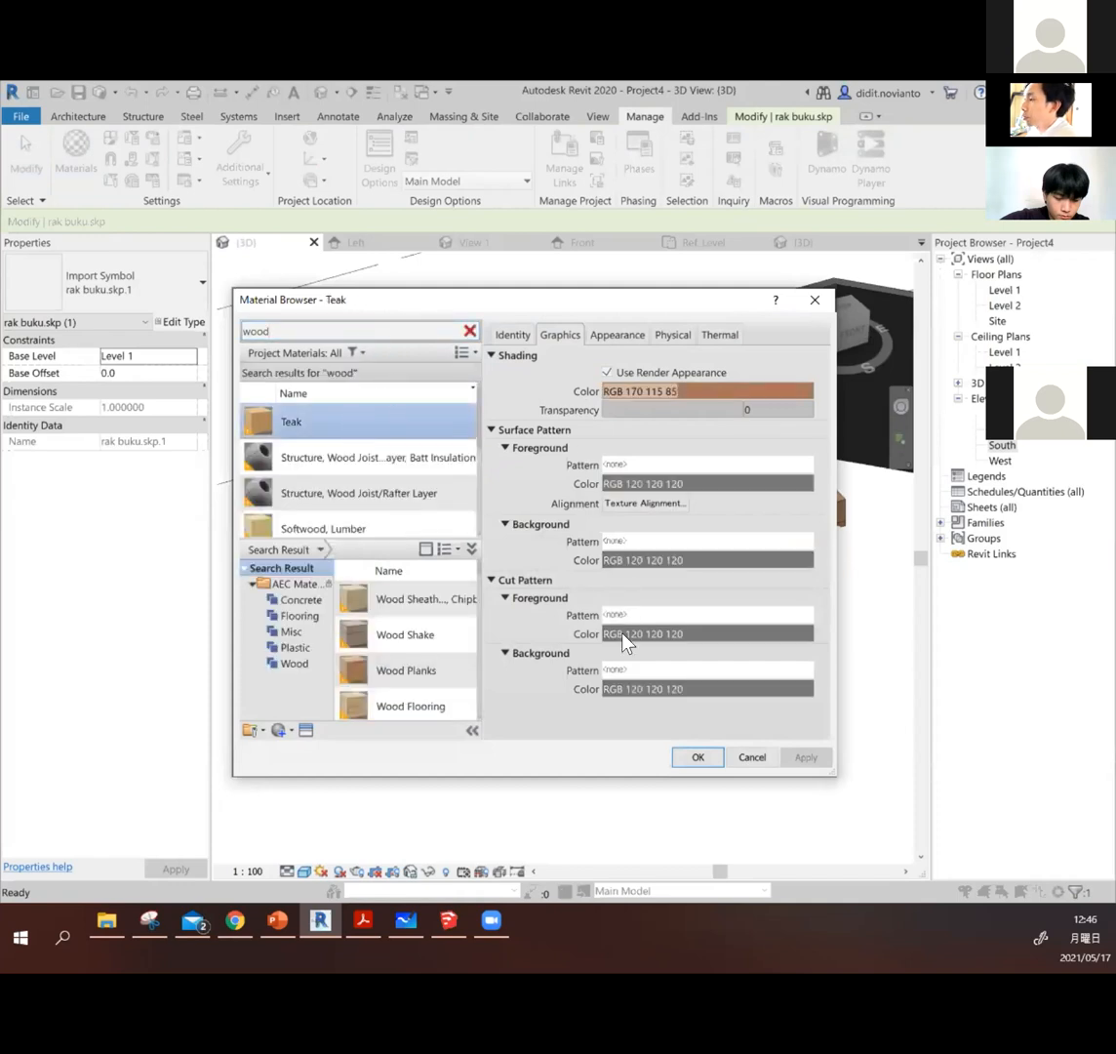
left_click(698, 757)
Step: Deselect the bookshelf and set the 3D view's visual style to Shaded
left_click(748, 606)
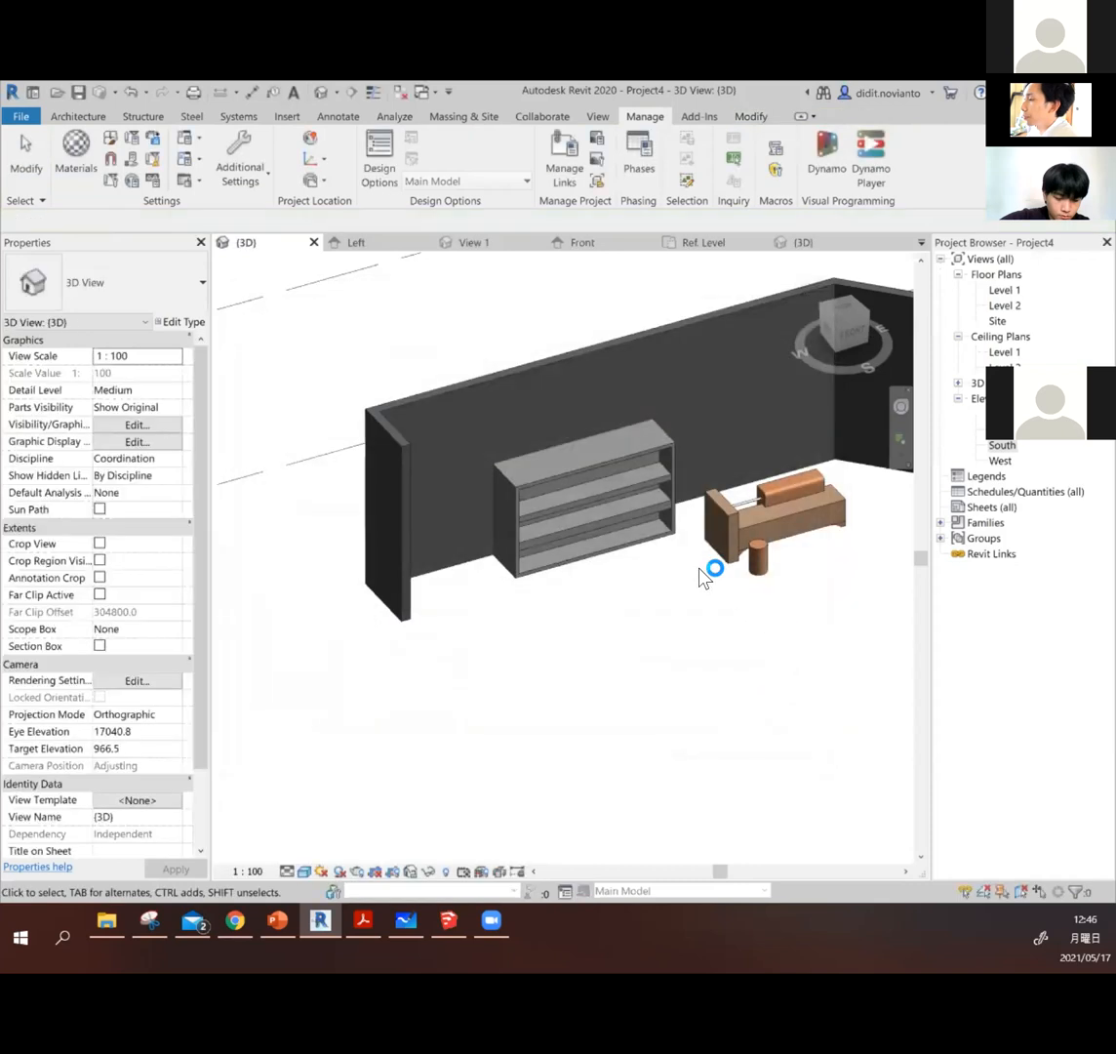
left_click(646, 564)
left_click(586, 678)
left_click(304, 872)
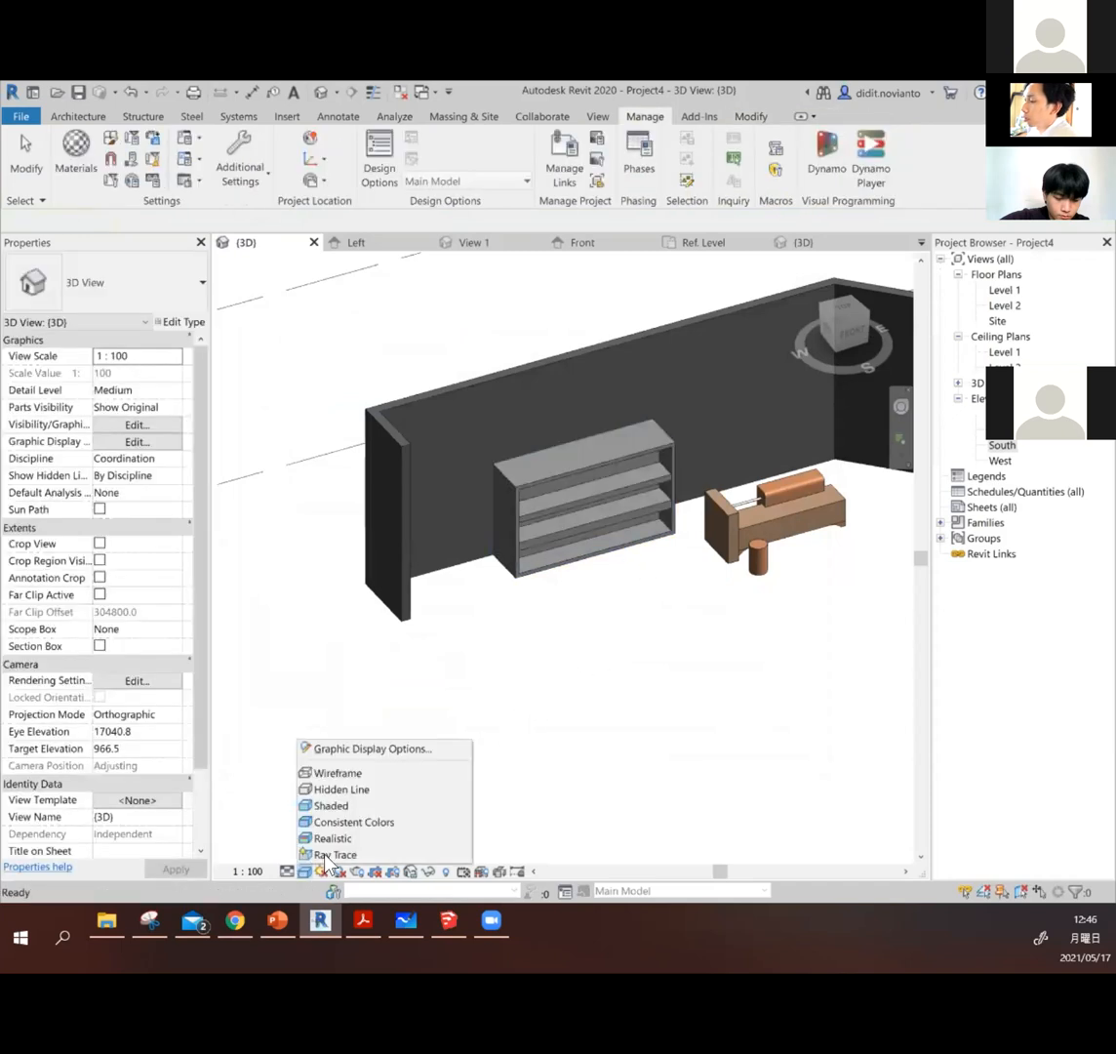
left_click(364, 808)
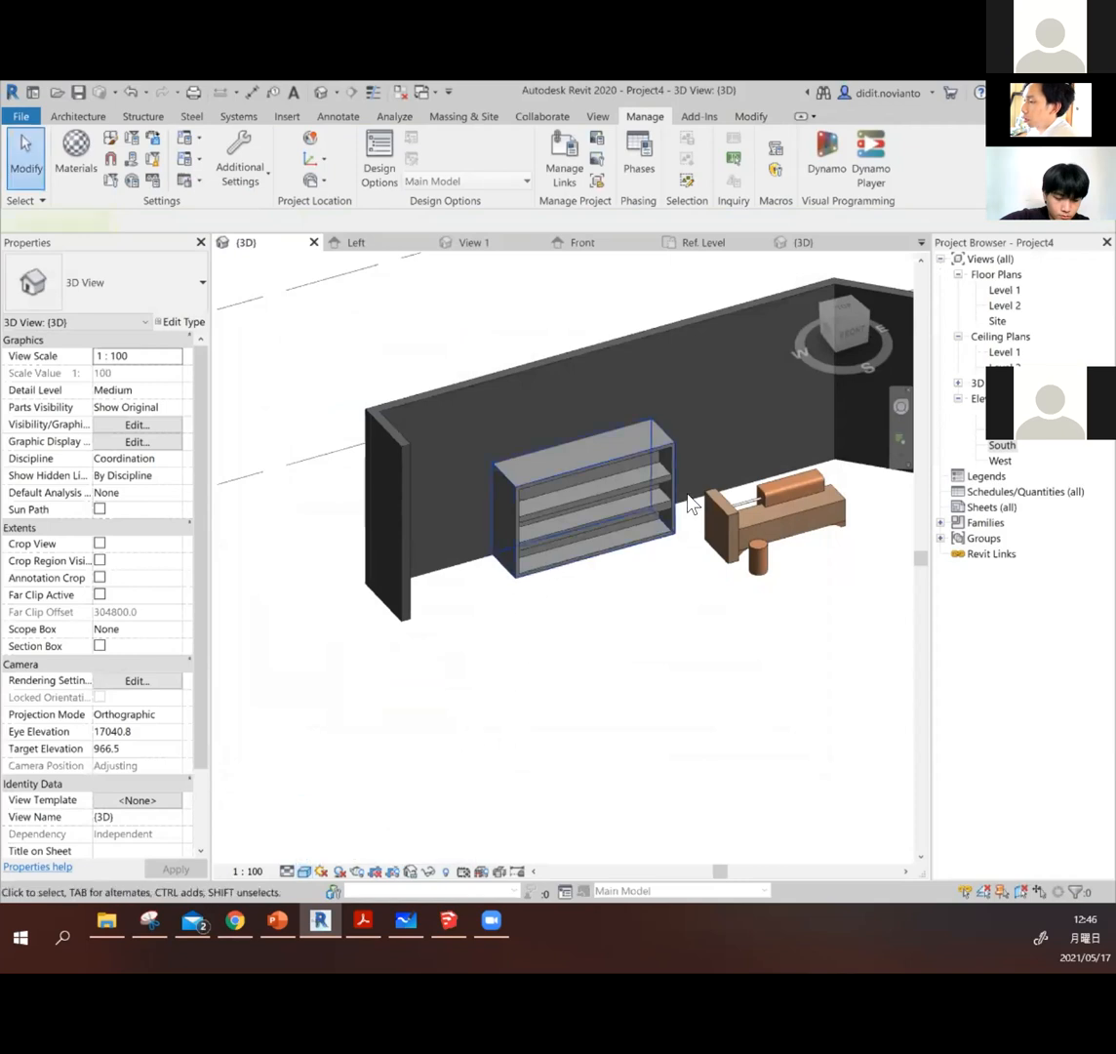
Step: Assign the Teak material to the Imports category among the imported objects in Object Styles and accept the change
left_click(620, 454)
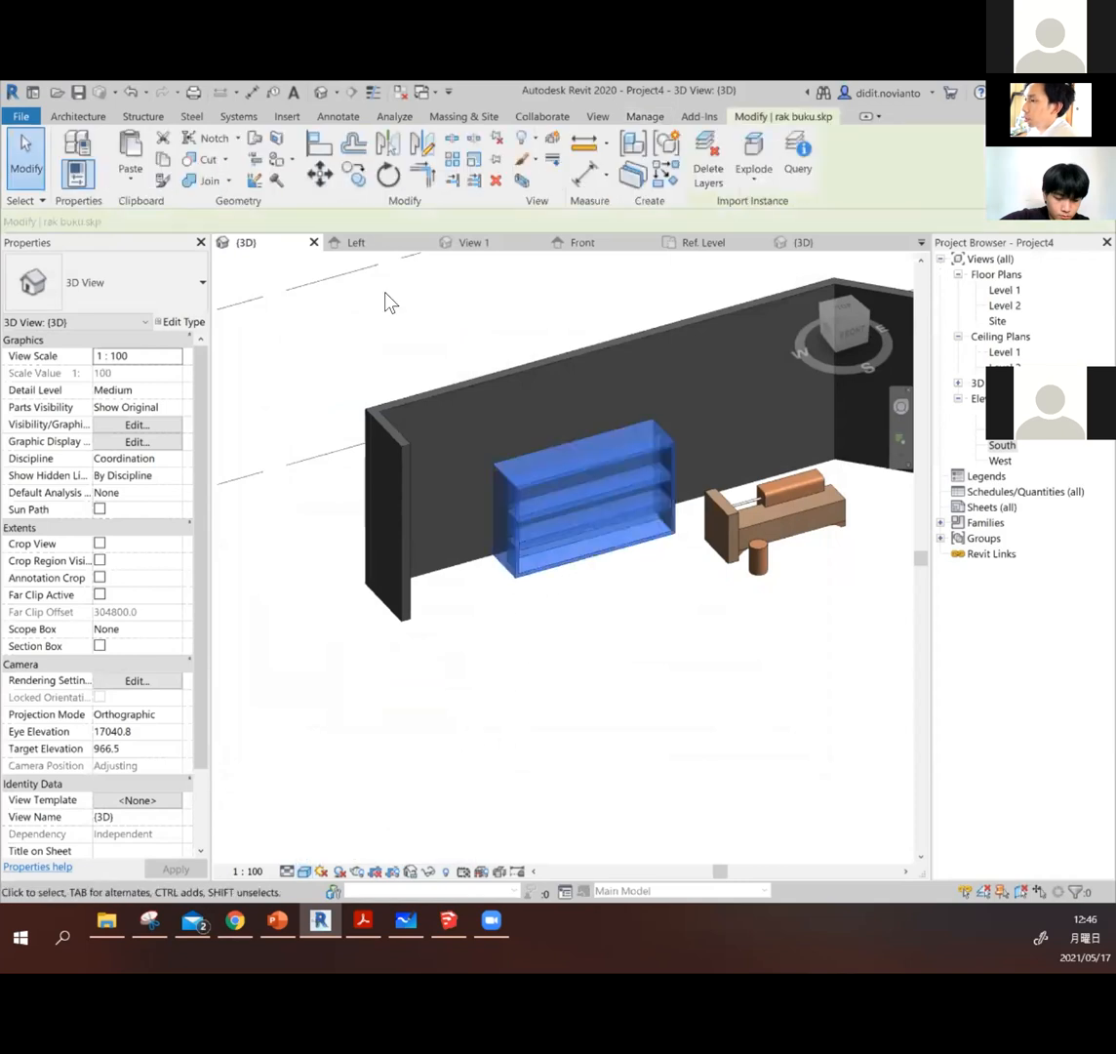
left_click(645, 116)
left_click(110, 137)
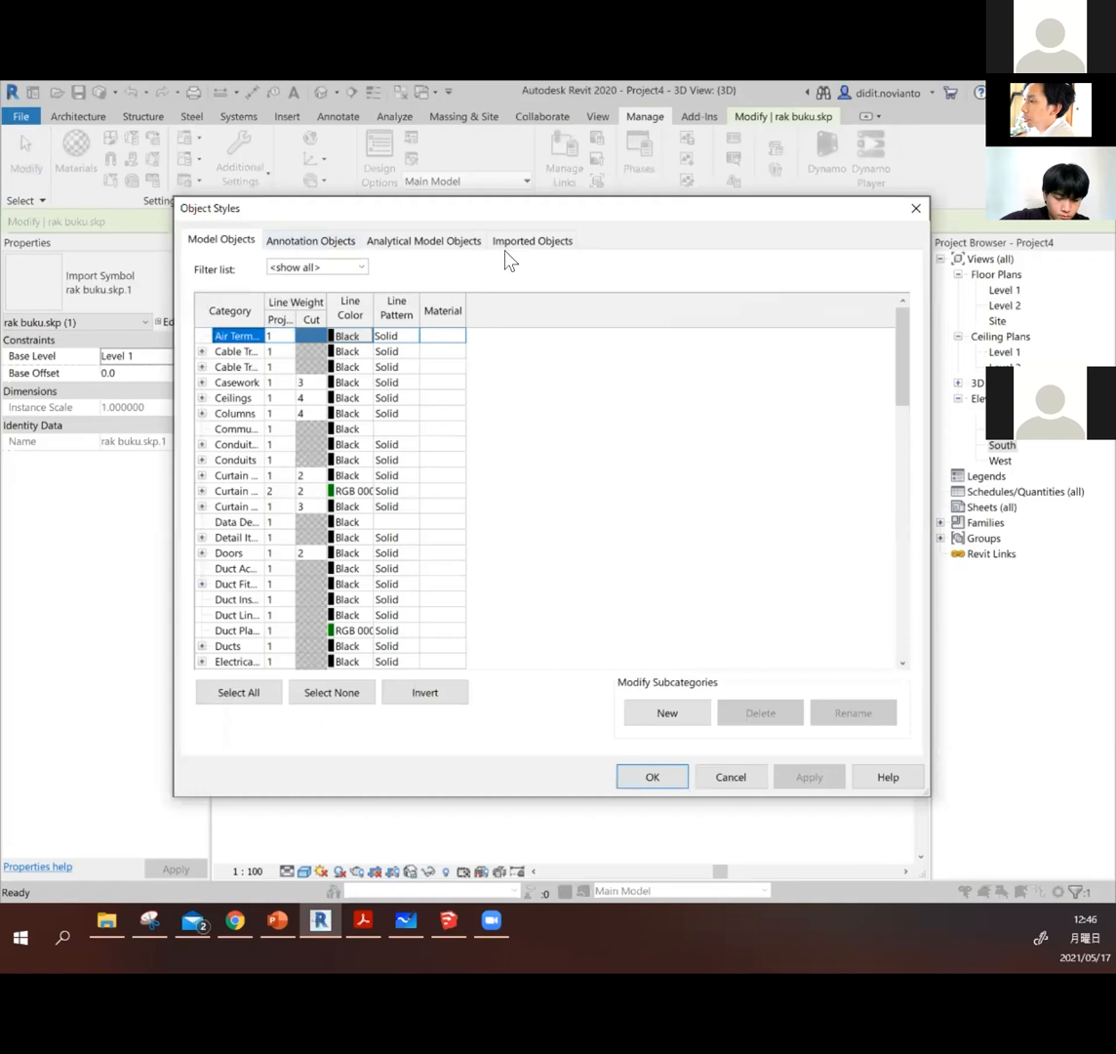
left_click(535, 242)
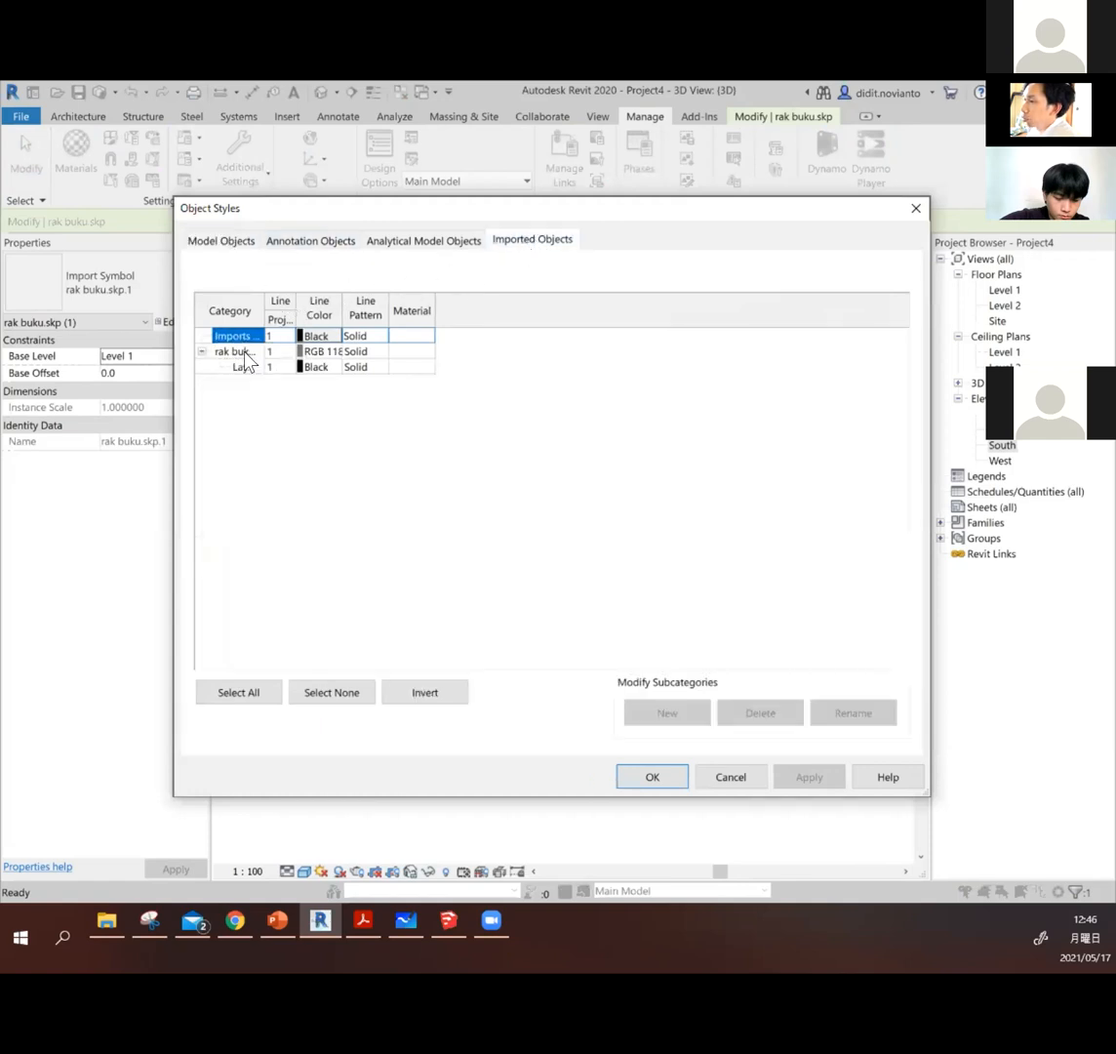
left_click(411, 352)
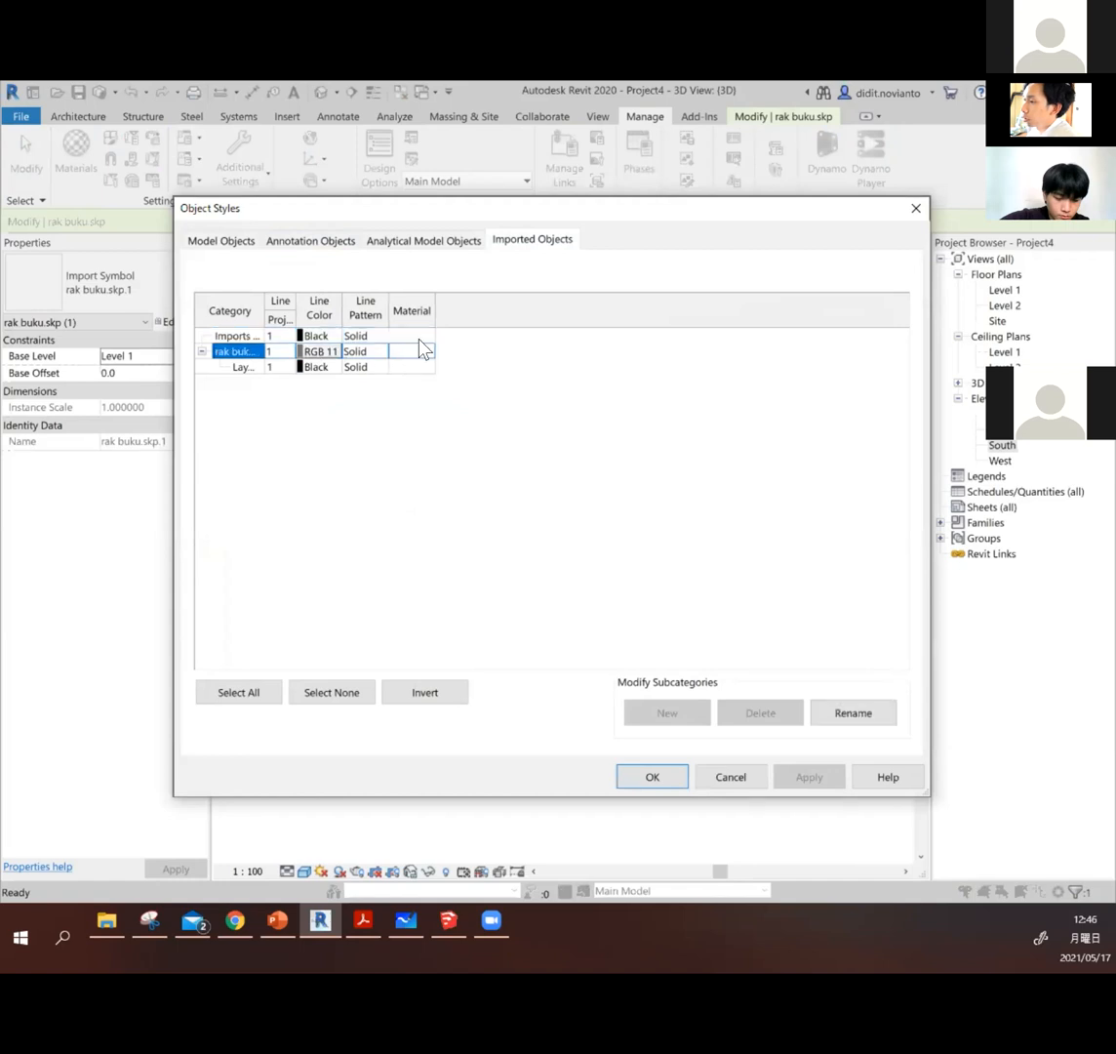
left_click(423, 336)
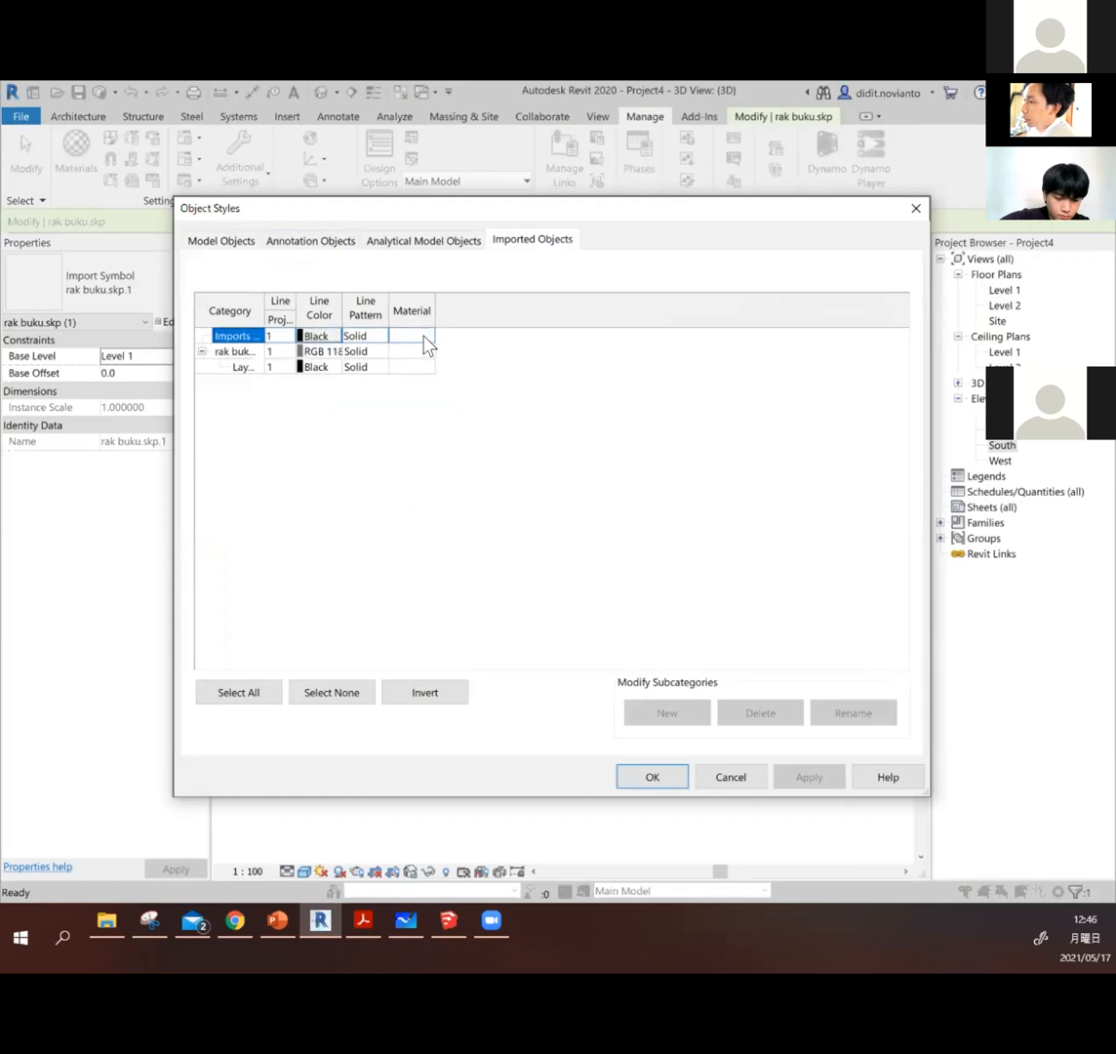
left_click(427, 335)
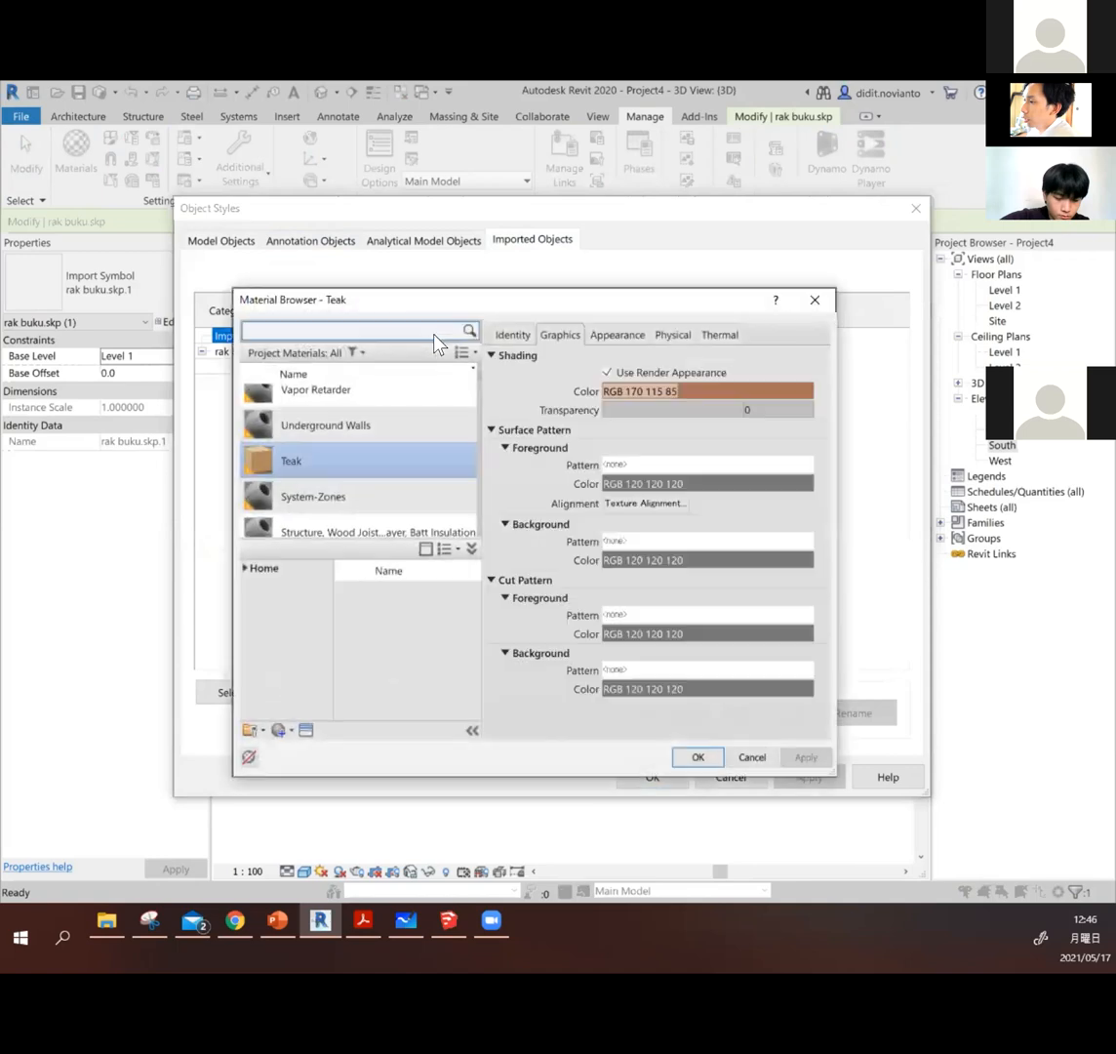
double_click(351, 468)
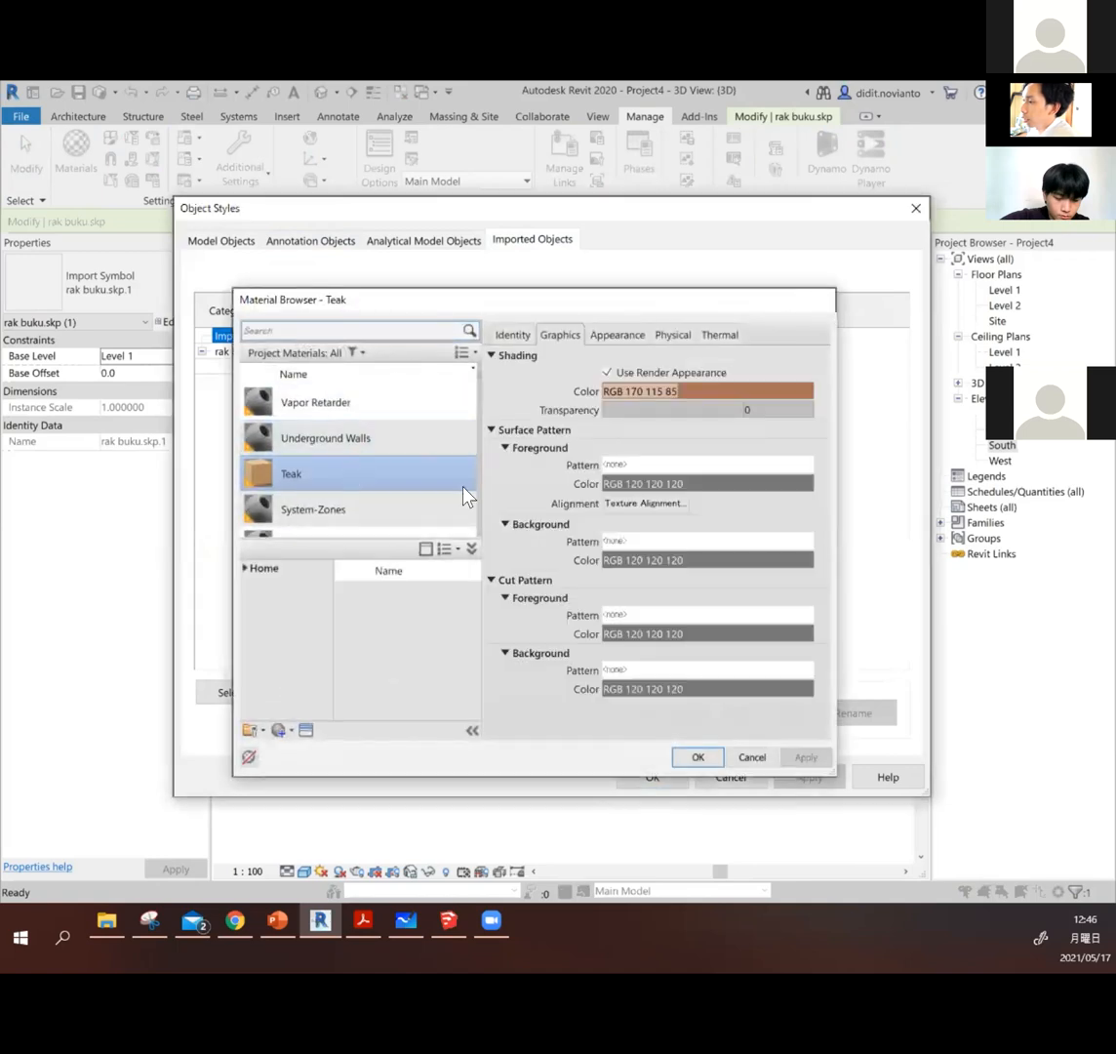
left_click(802, 778)
left_click(673, 783)
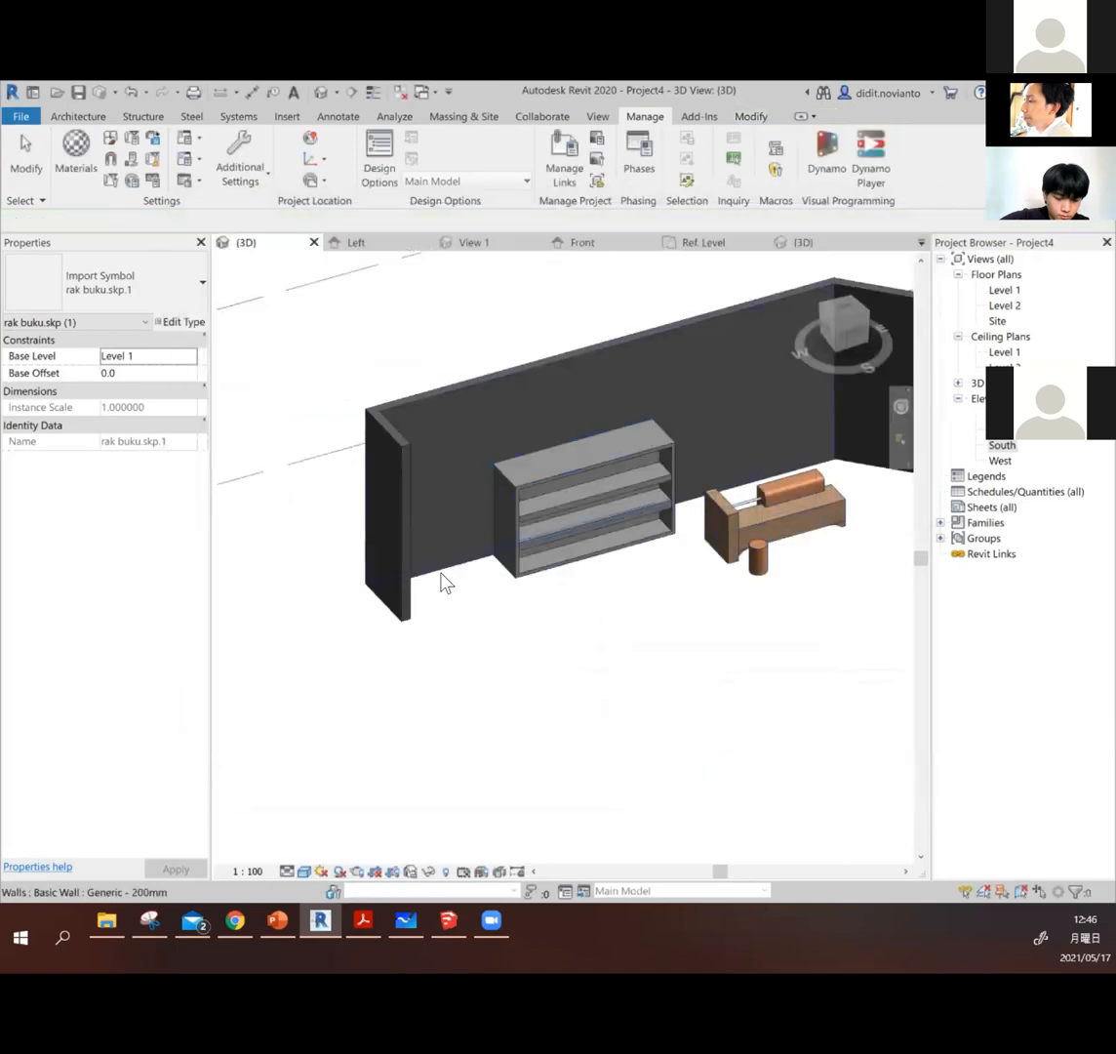
Step: Select the imported bookshelf in the 3D view and open the project's Object Styles
left_click(511, 566)
left_click(646, 624)
scroll(566, 488, "up", 4)
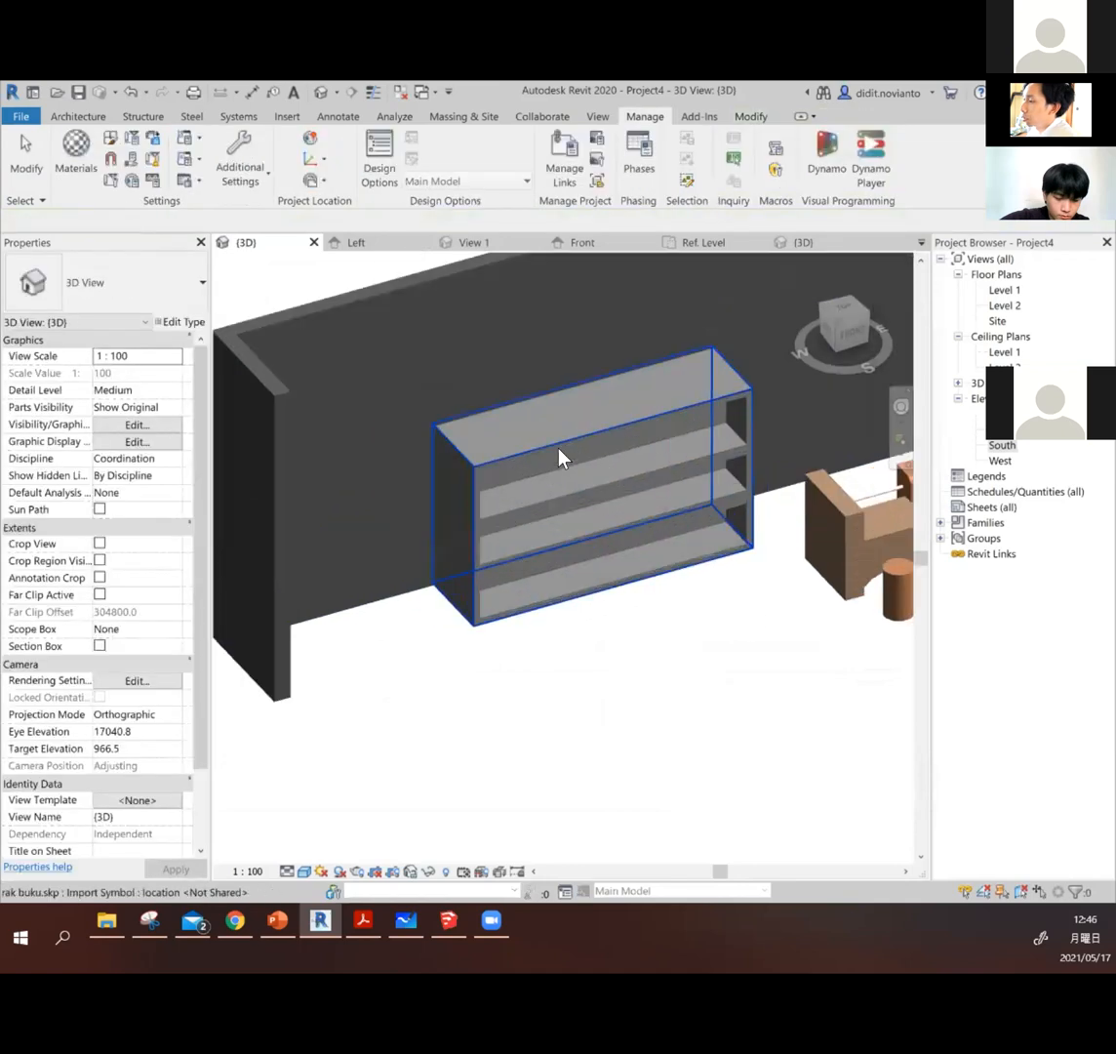
left_click(605, 413)
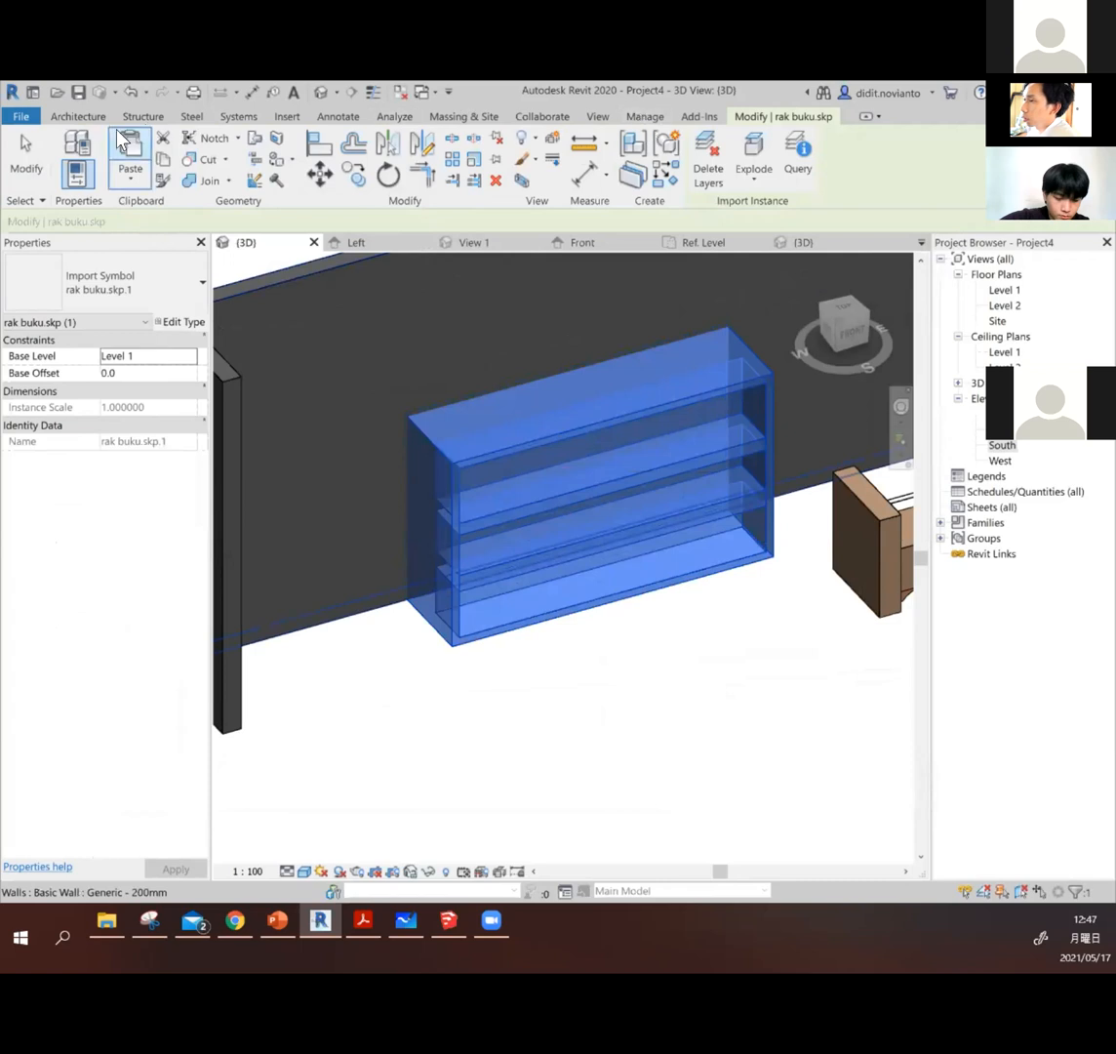
left_click(641, 116)
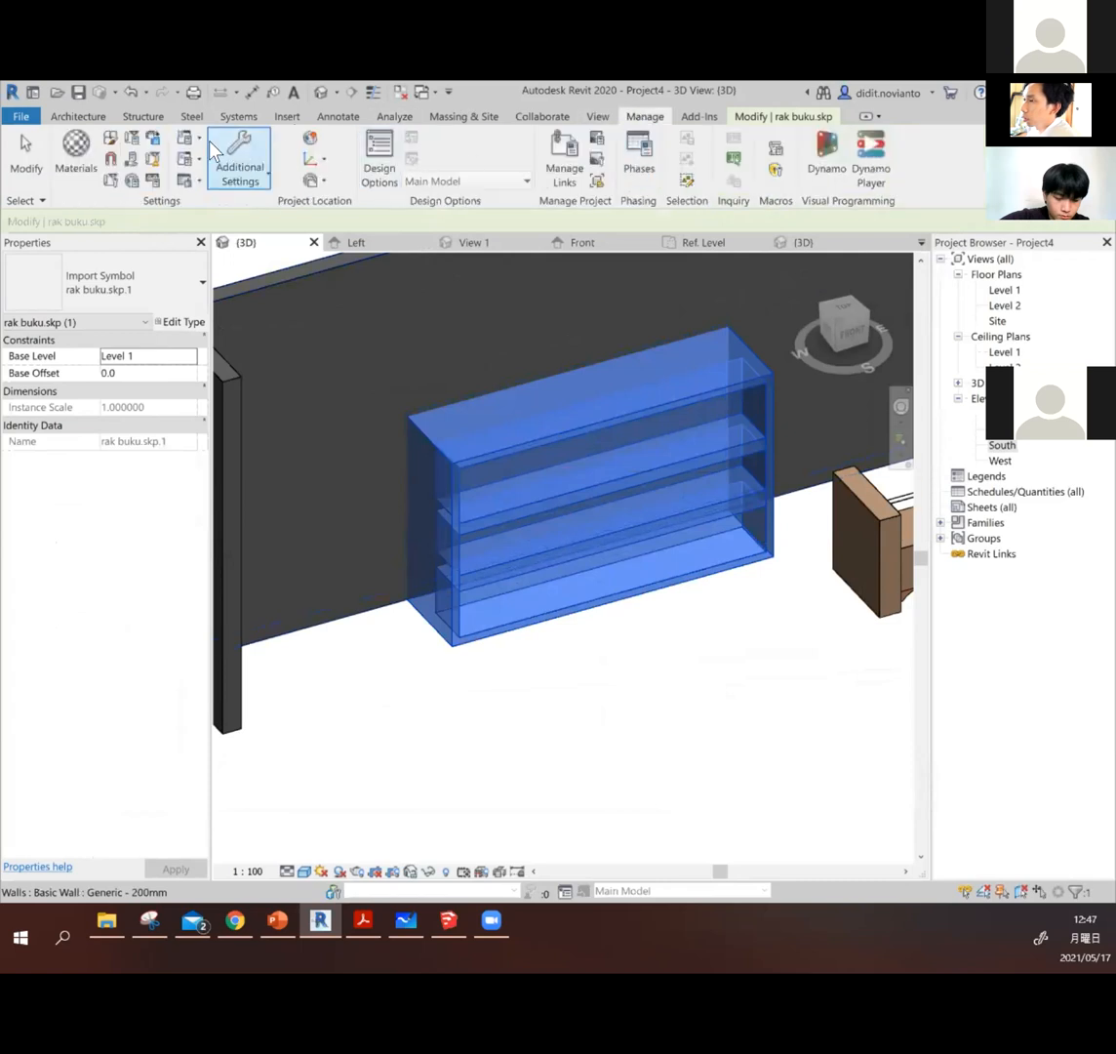
key("o")
key("s")
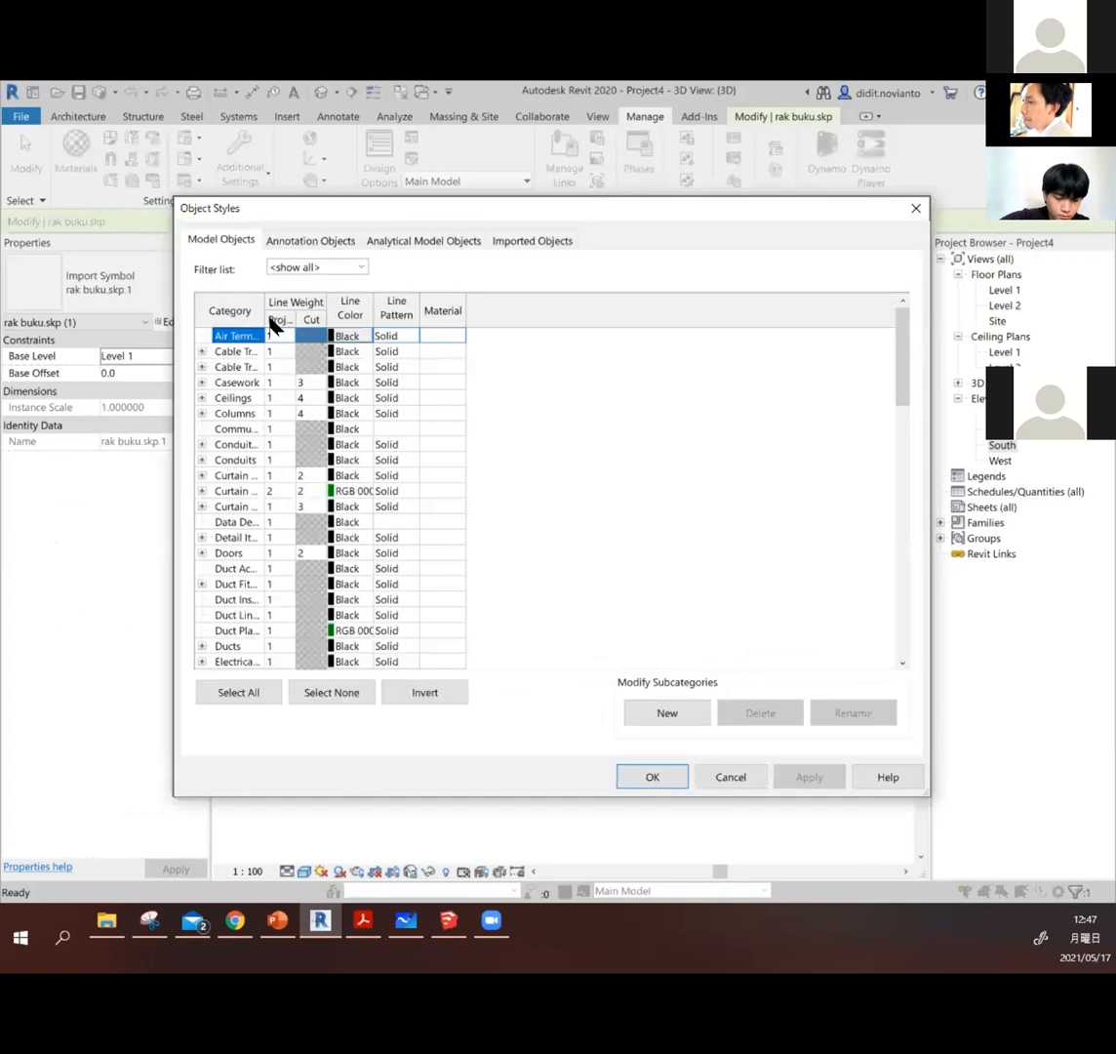
Step: Widen the category column and check the Furniture category's material and subcategories among the model objects
left_click_drag(265, 308, 314, 310)
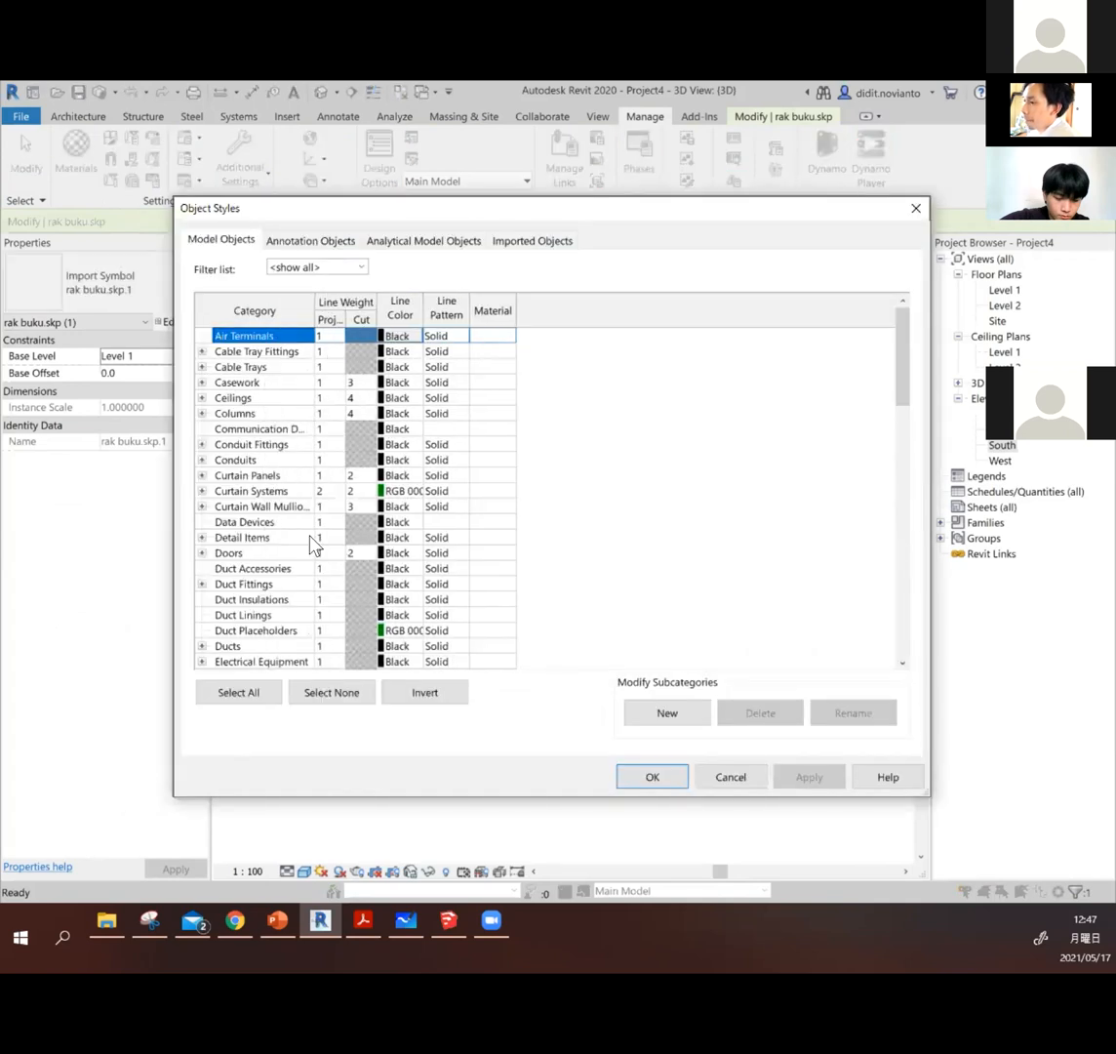
scroll(308, 550, "down", 6)
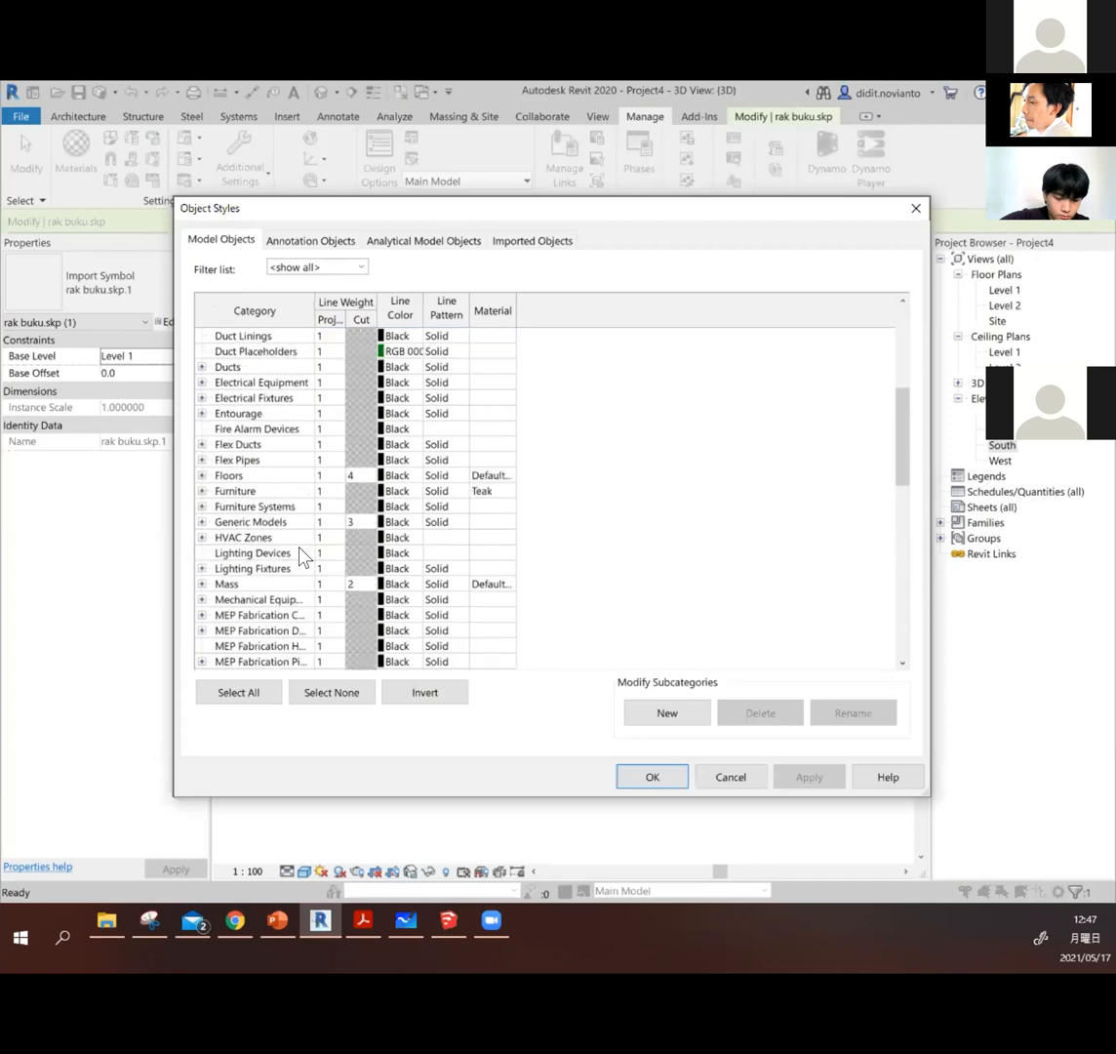
scroll(305, 556, "down", 1)
left_click(288, 465)
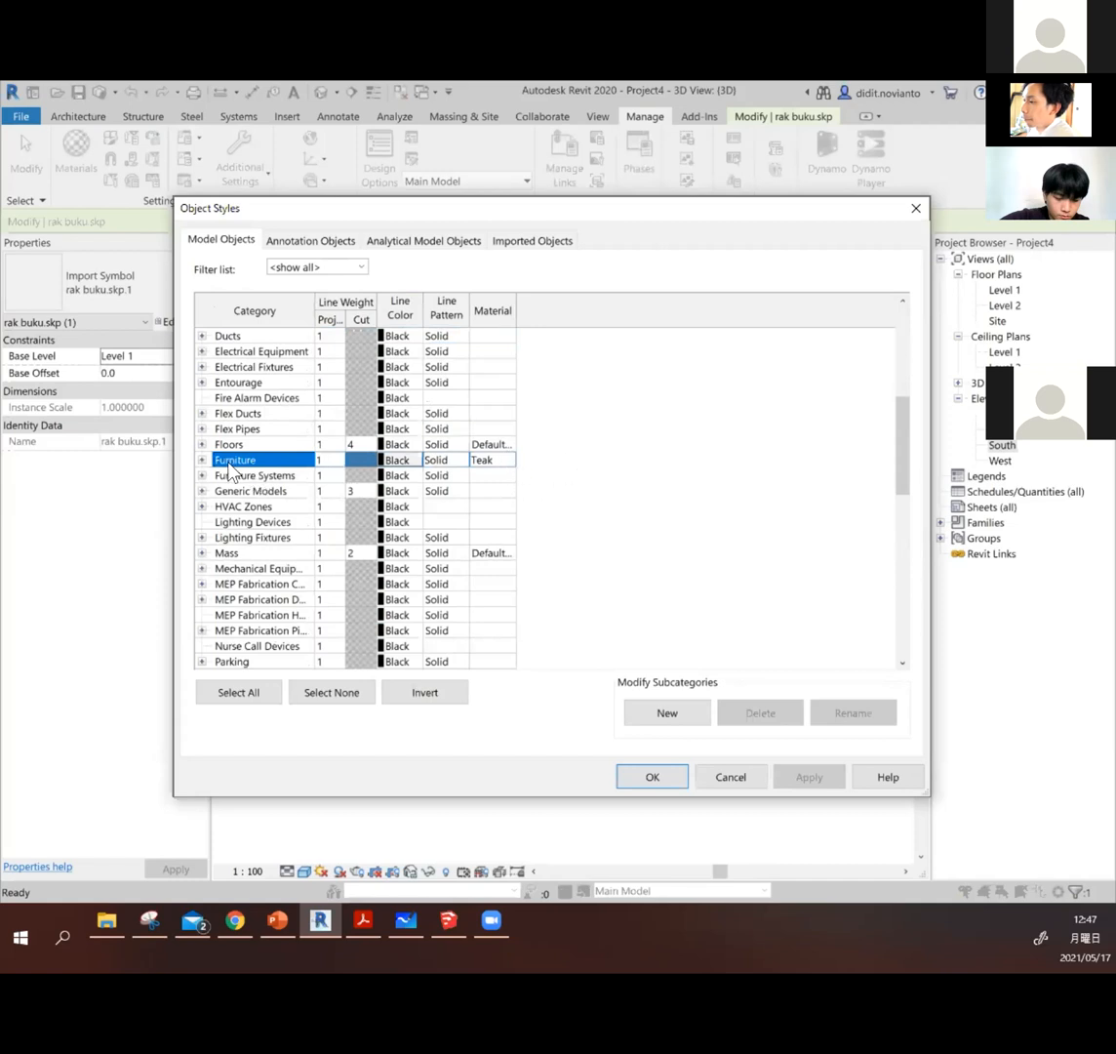
left_click(202, 459)
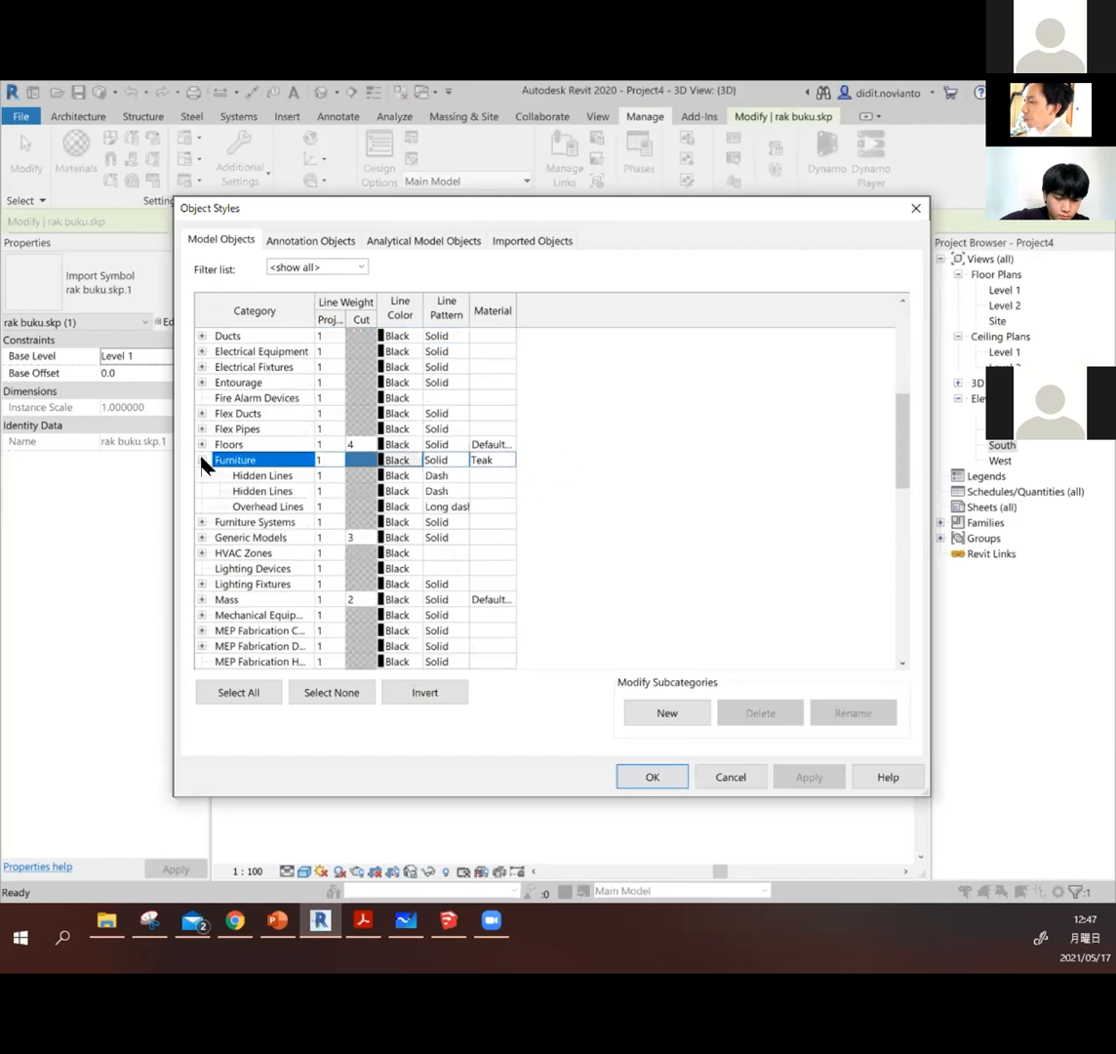
left_click(202, 460)
Step: Assign the Teak material to the rak buku category among the imported objects
left_click(532, 242)
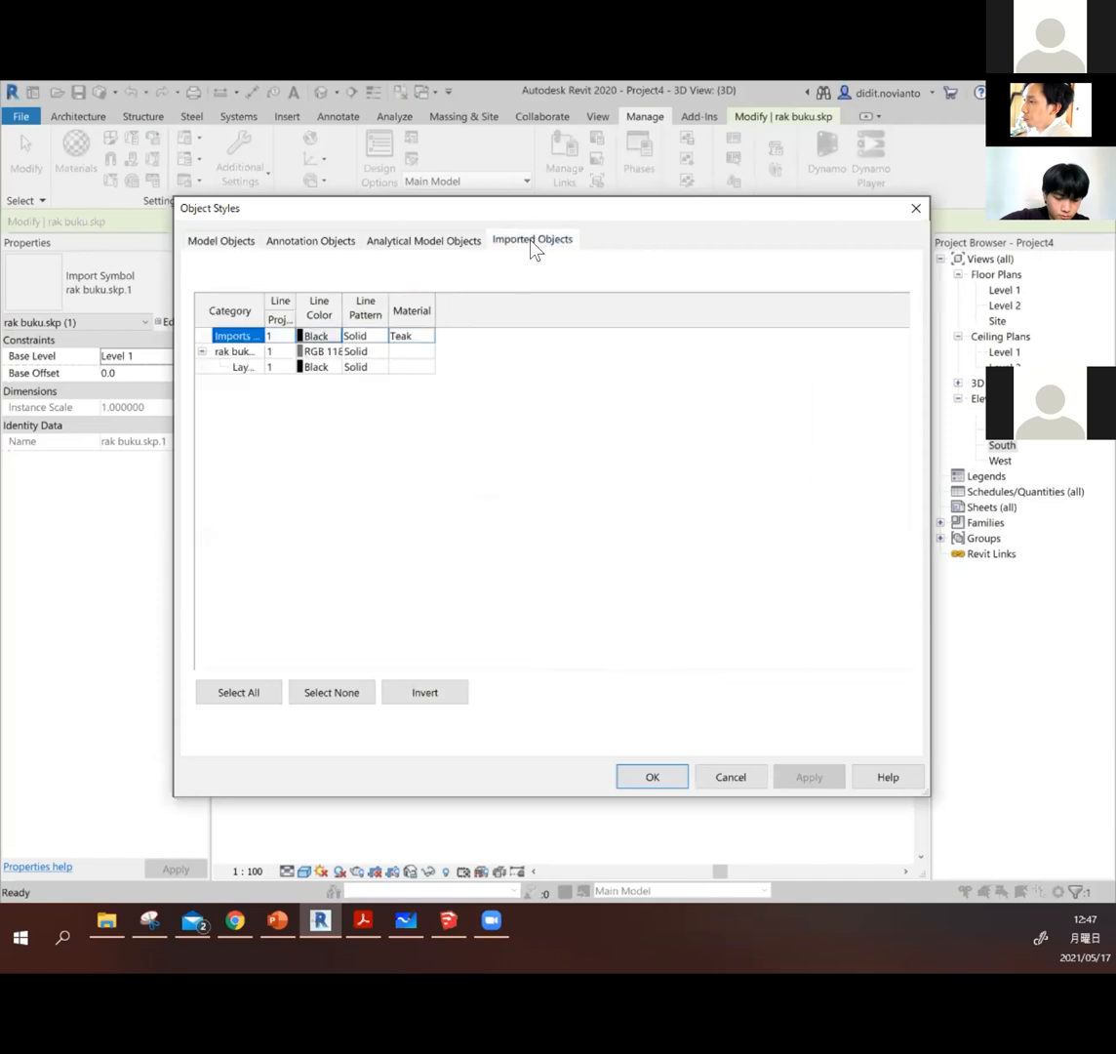
left_click(411, 354)
left_click(424, 353)
left_click(428, 351)
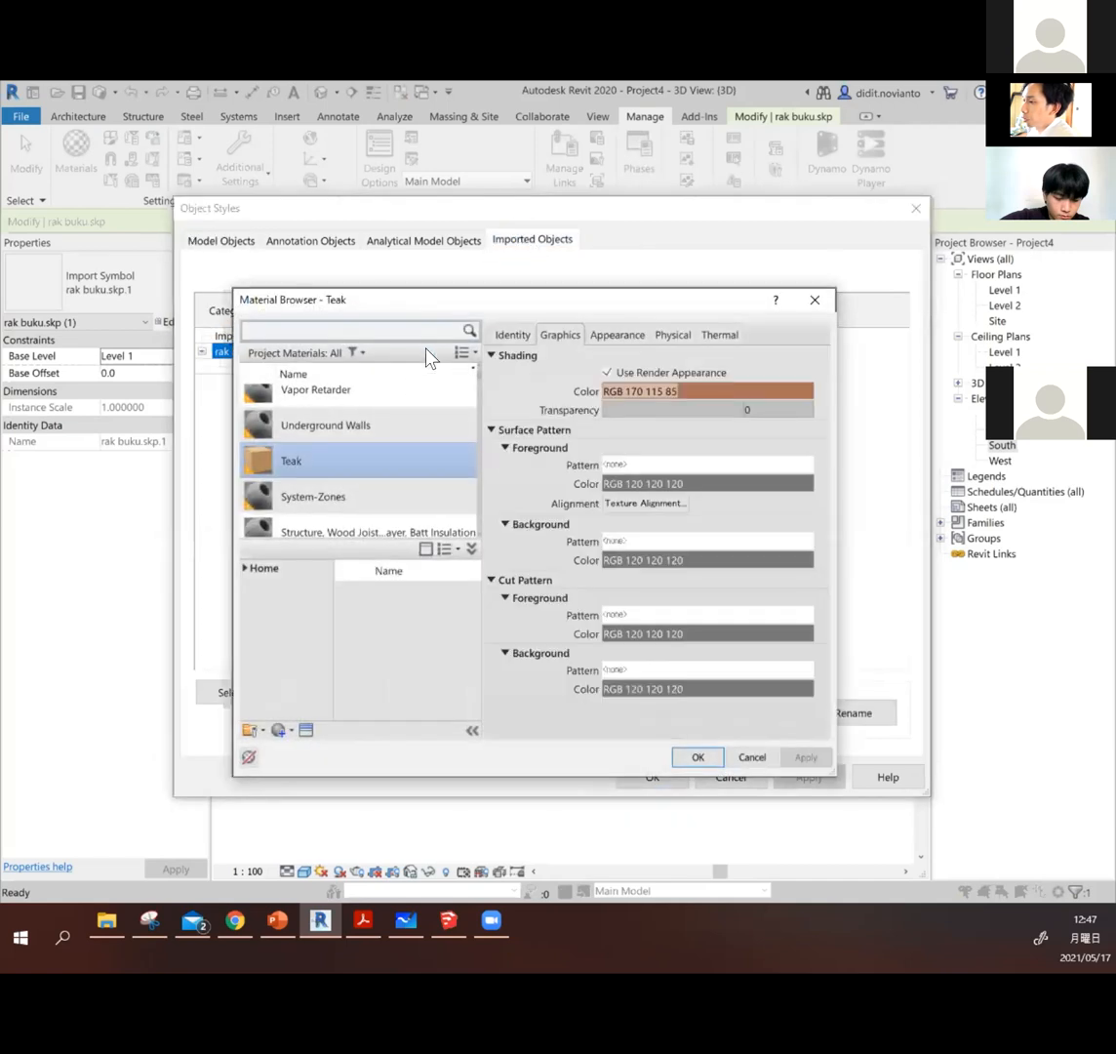
left_click(702, 756)
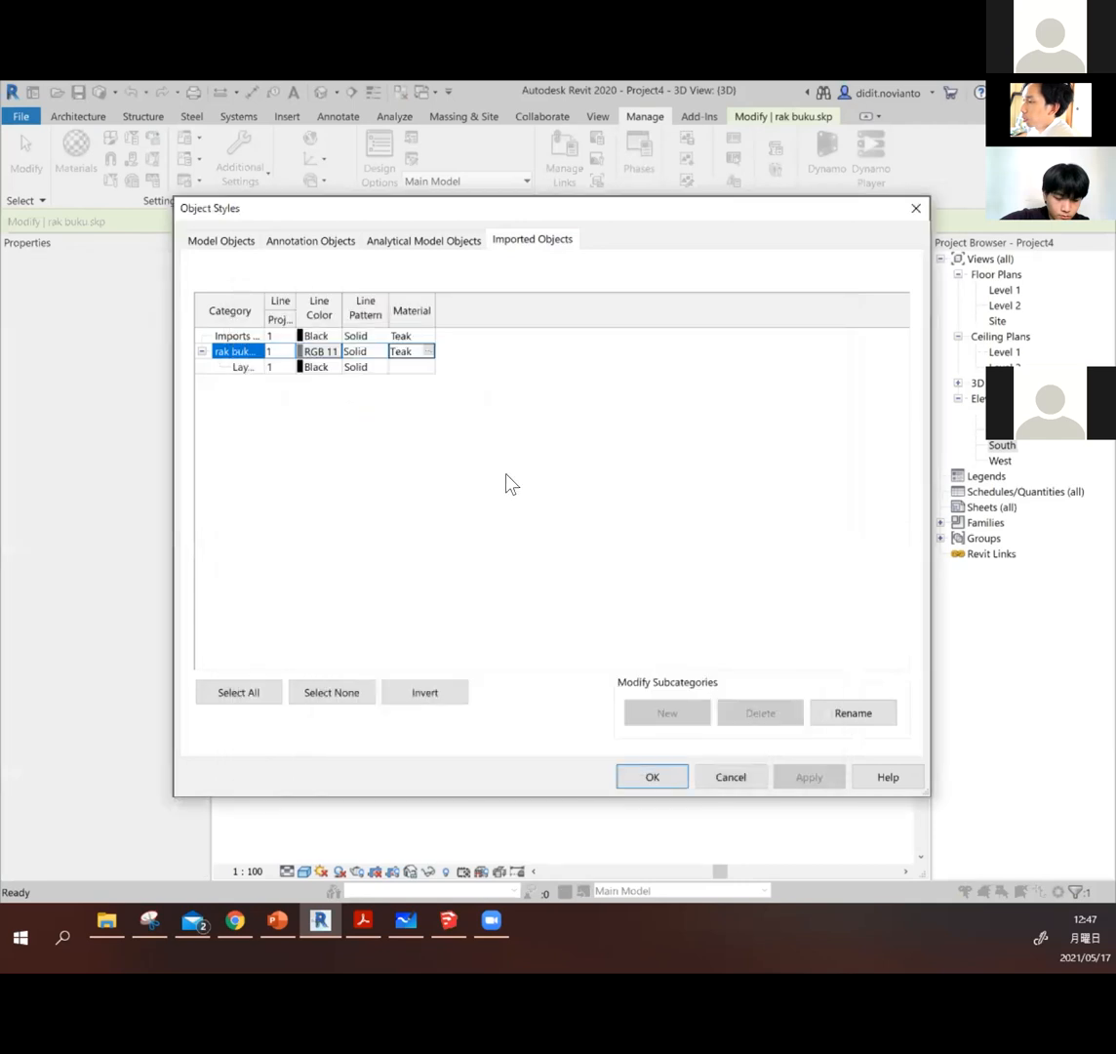
Step: Assign Teak to the layer subcategory under rak buku, accept the object style changes and deselect the bookshelf
left_click(432, 371)
left_click(429, 370)
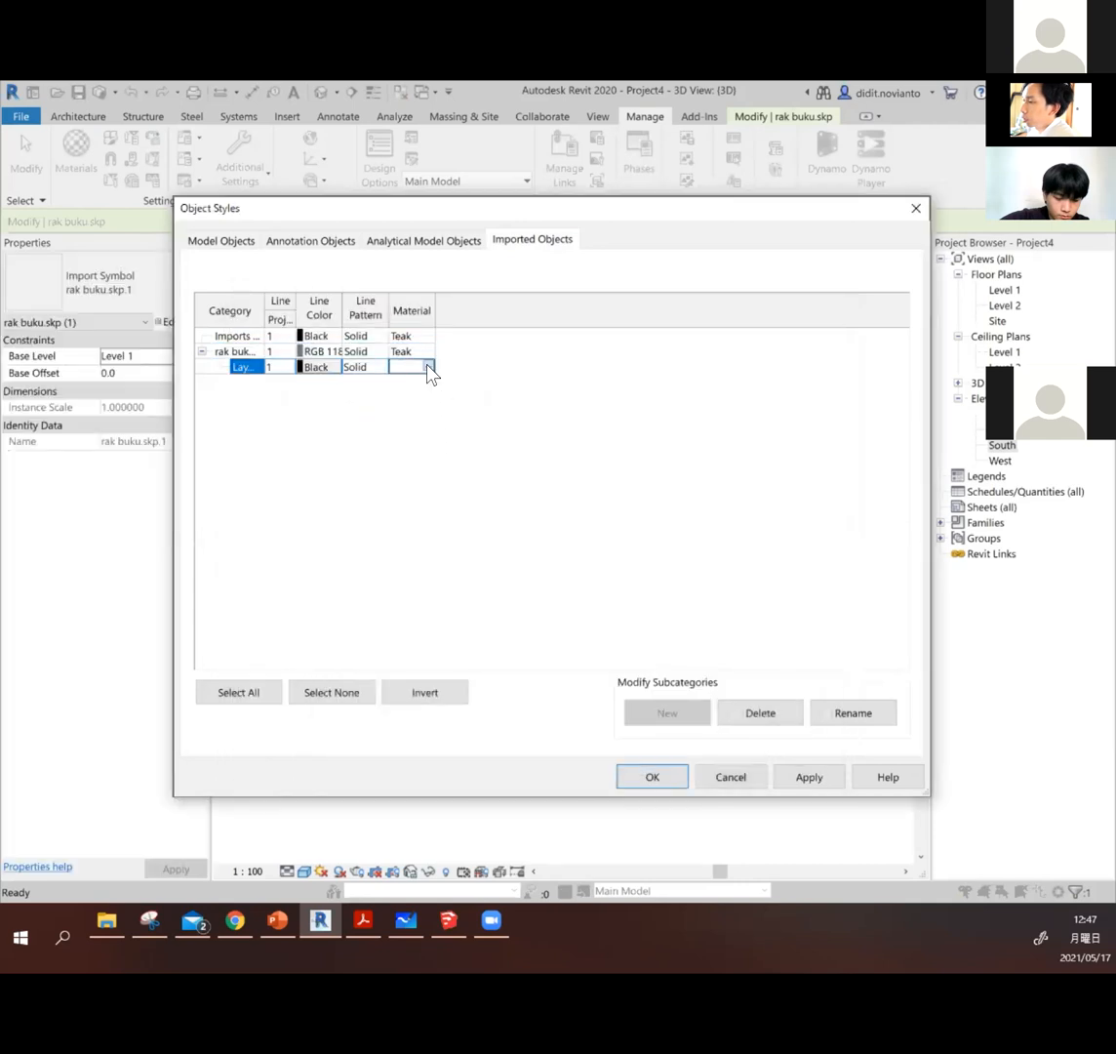
left_click(429, 369)
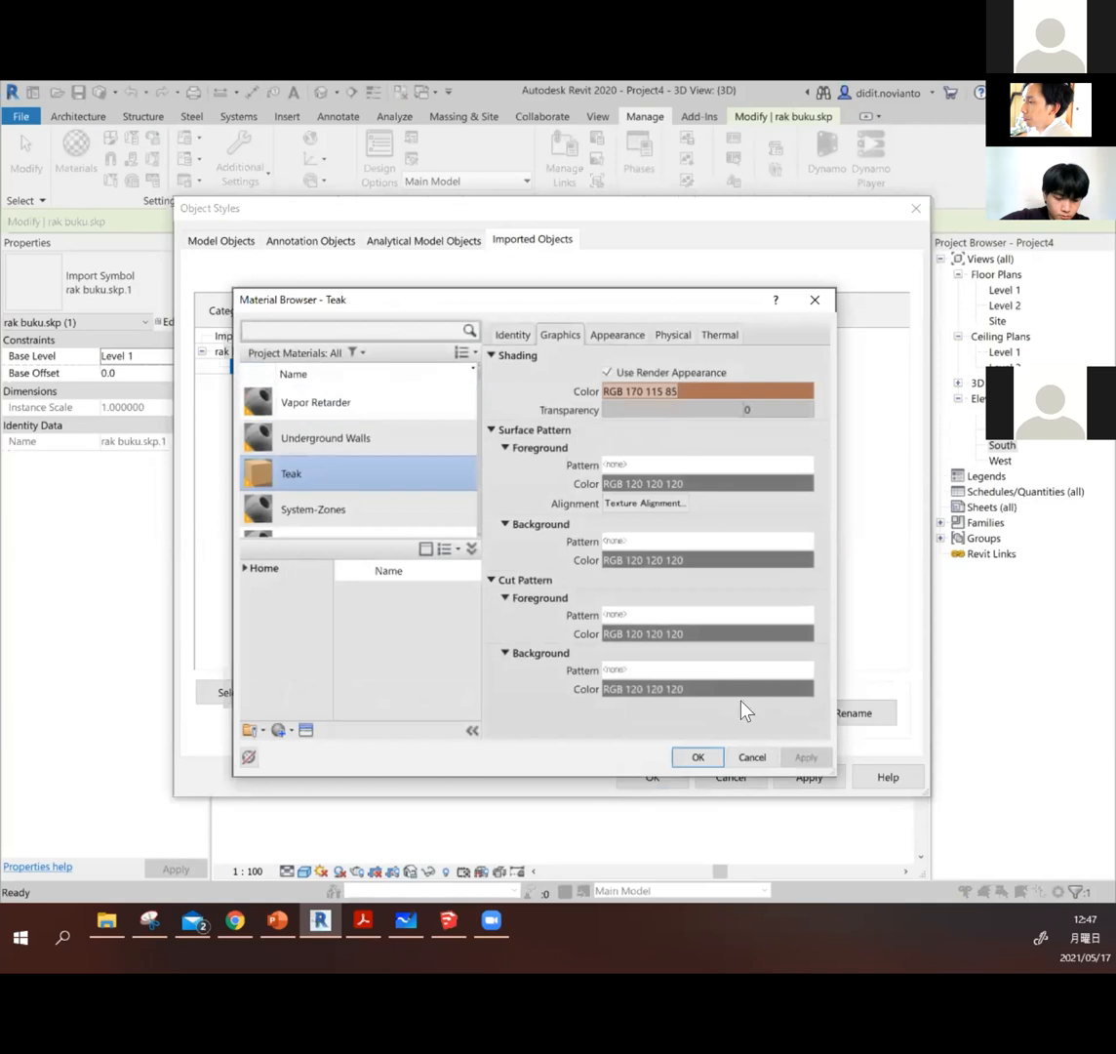
left_click(699, 759)
left_click(831, 784)
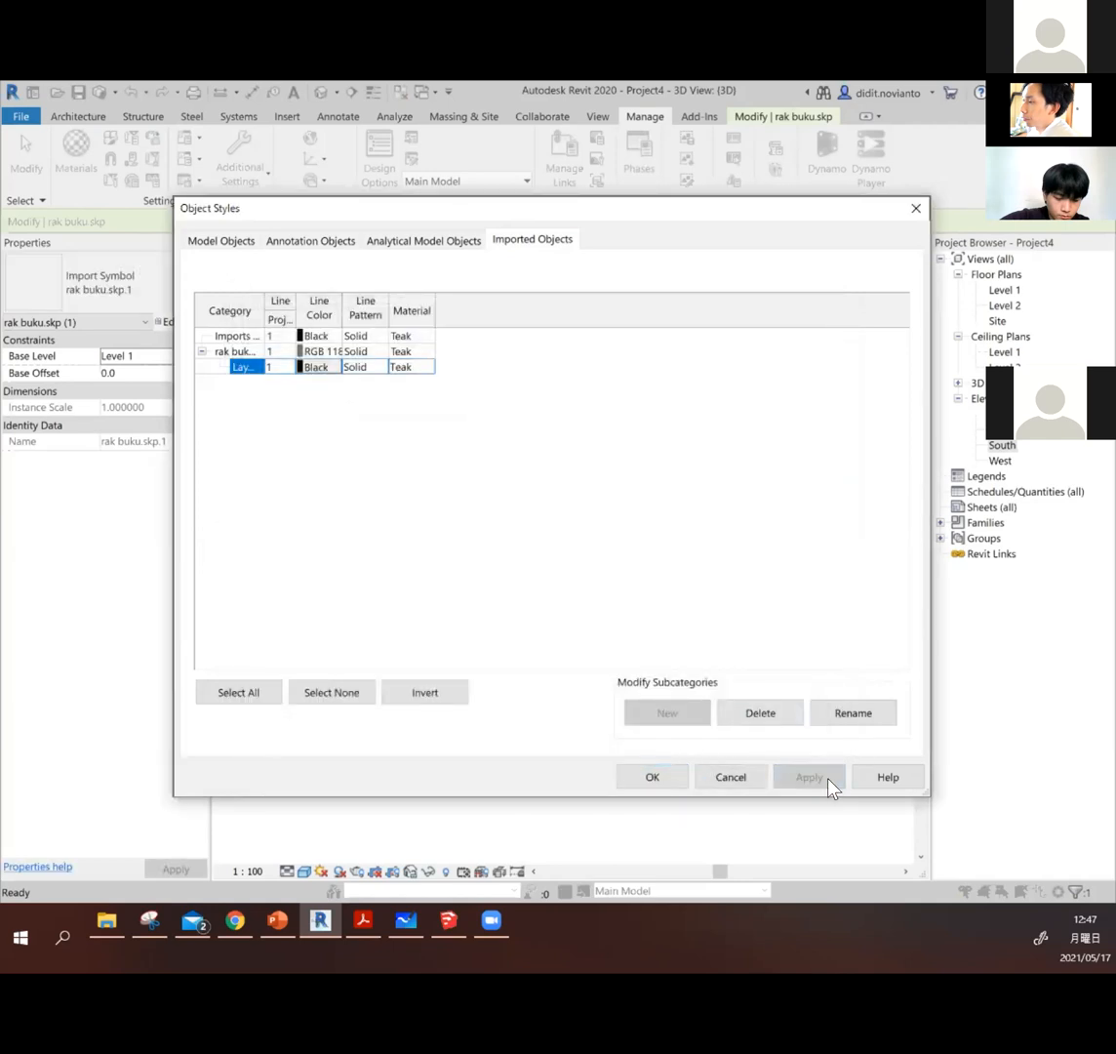
left_click(671, 781)
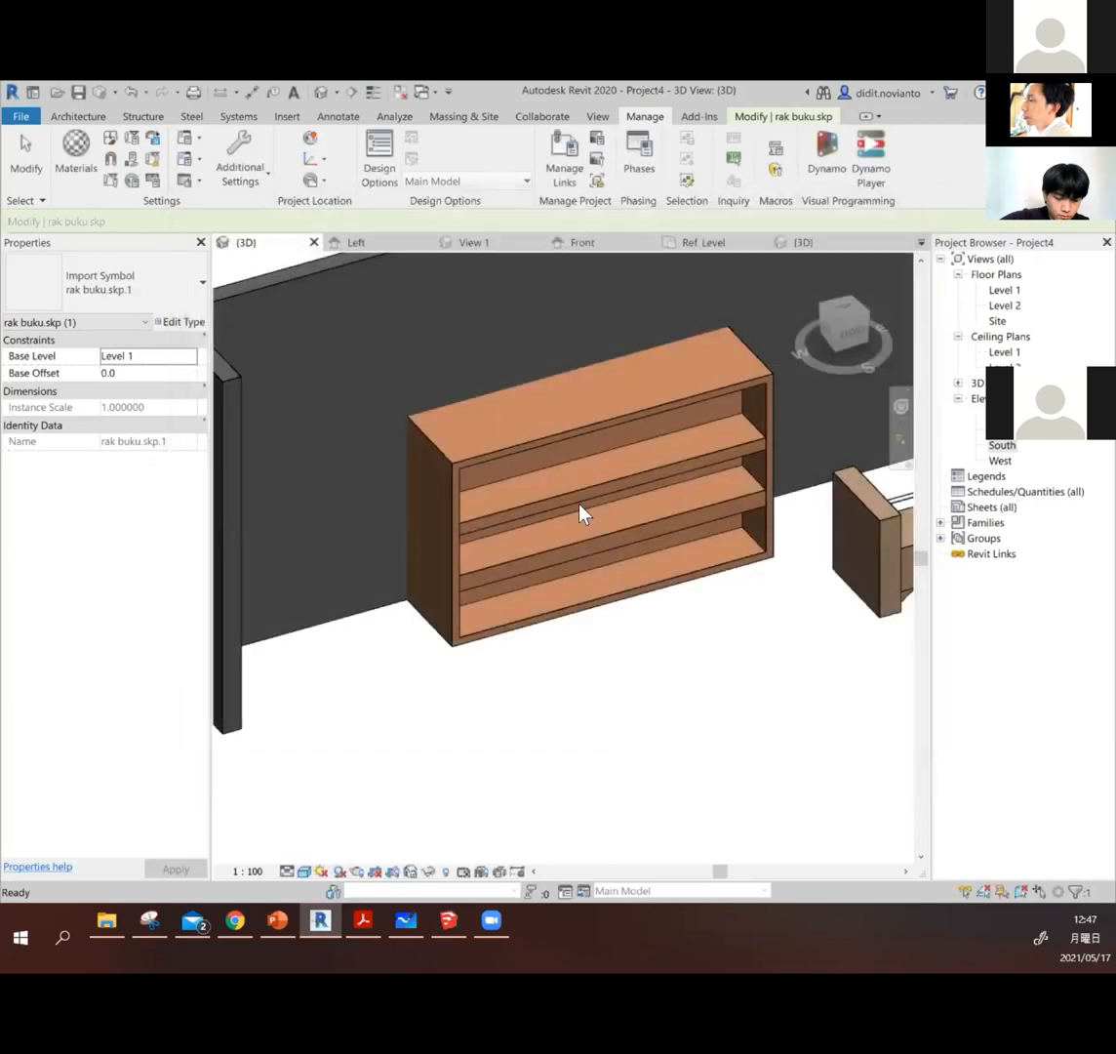
scroll(390, 575, "down", 4)
key("Escape")
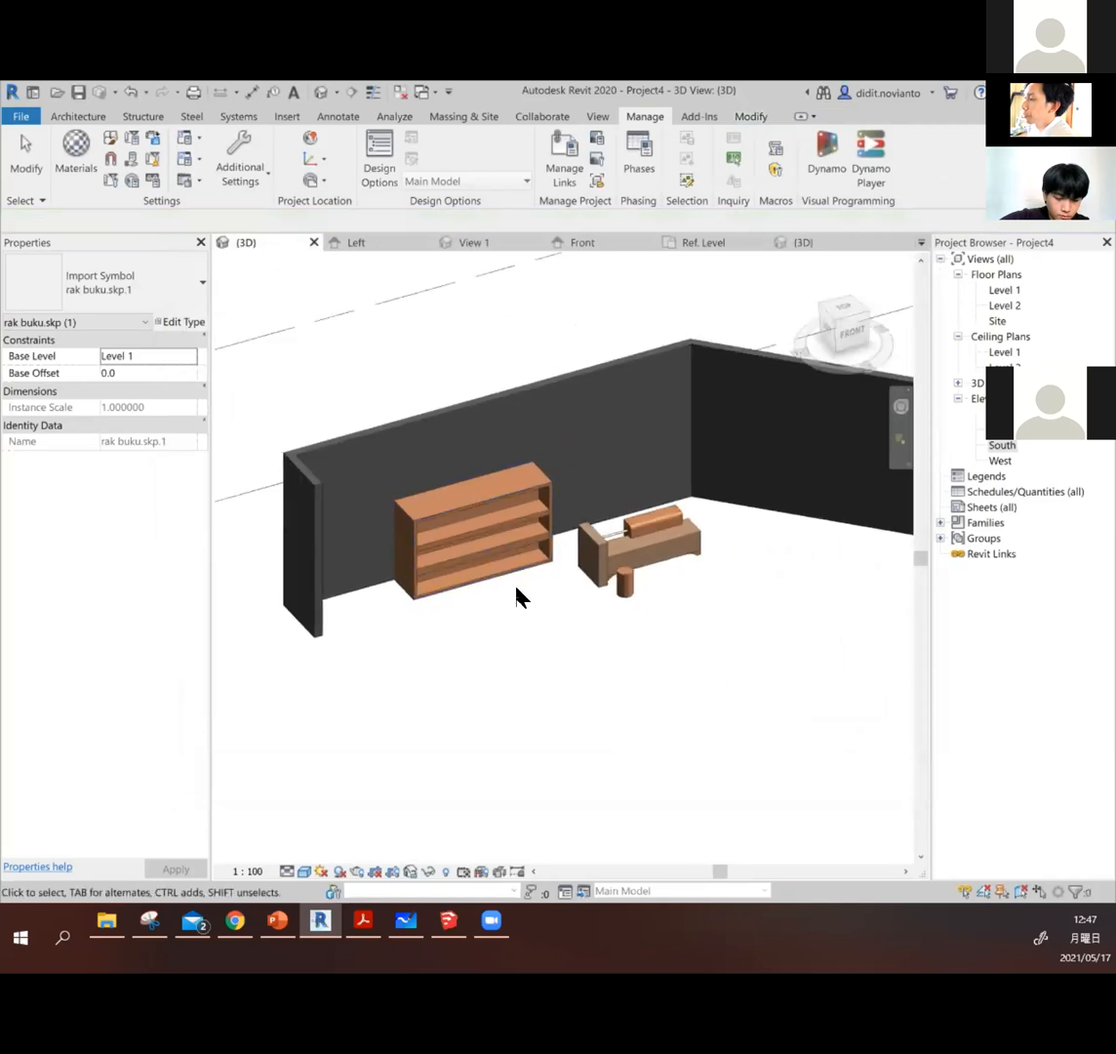
scroll(522, 591, "up", 1)
middle_click_drag(478, 590, 602, 671, "shift")
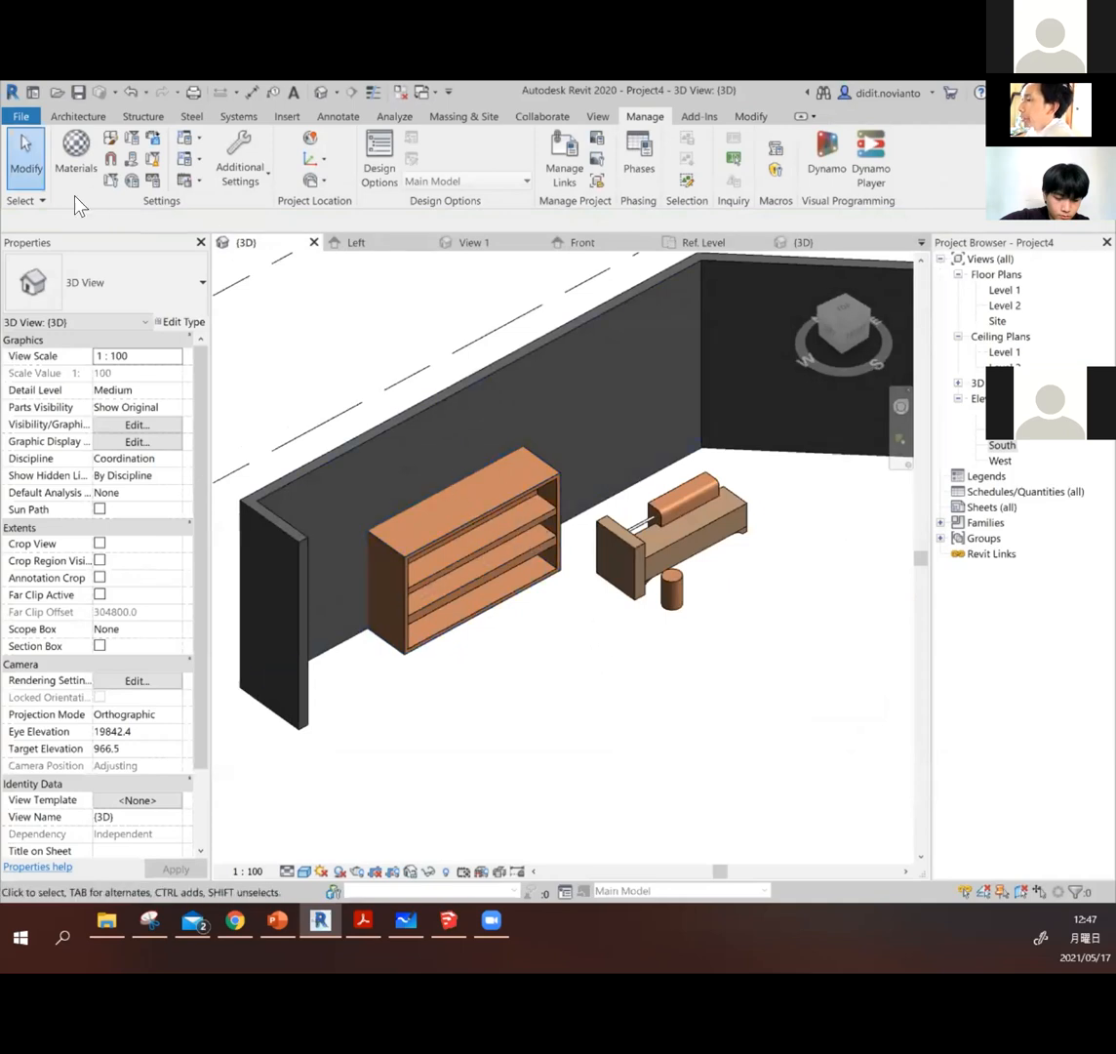
Step: Open the Level 1 floor plan and move the bookshelf slightly away from the back wall, clear of its inner face
left_click(69, 117)
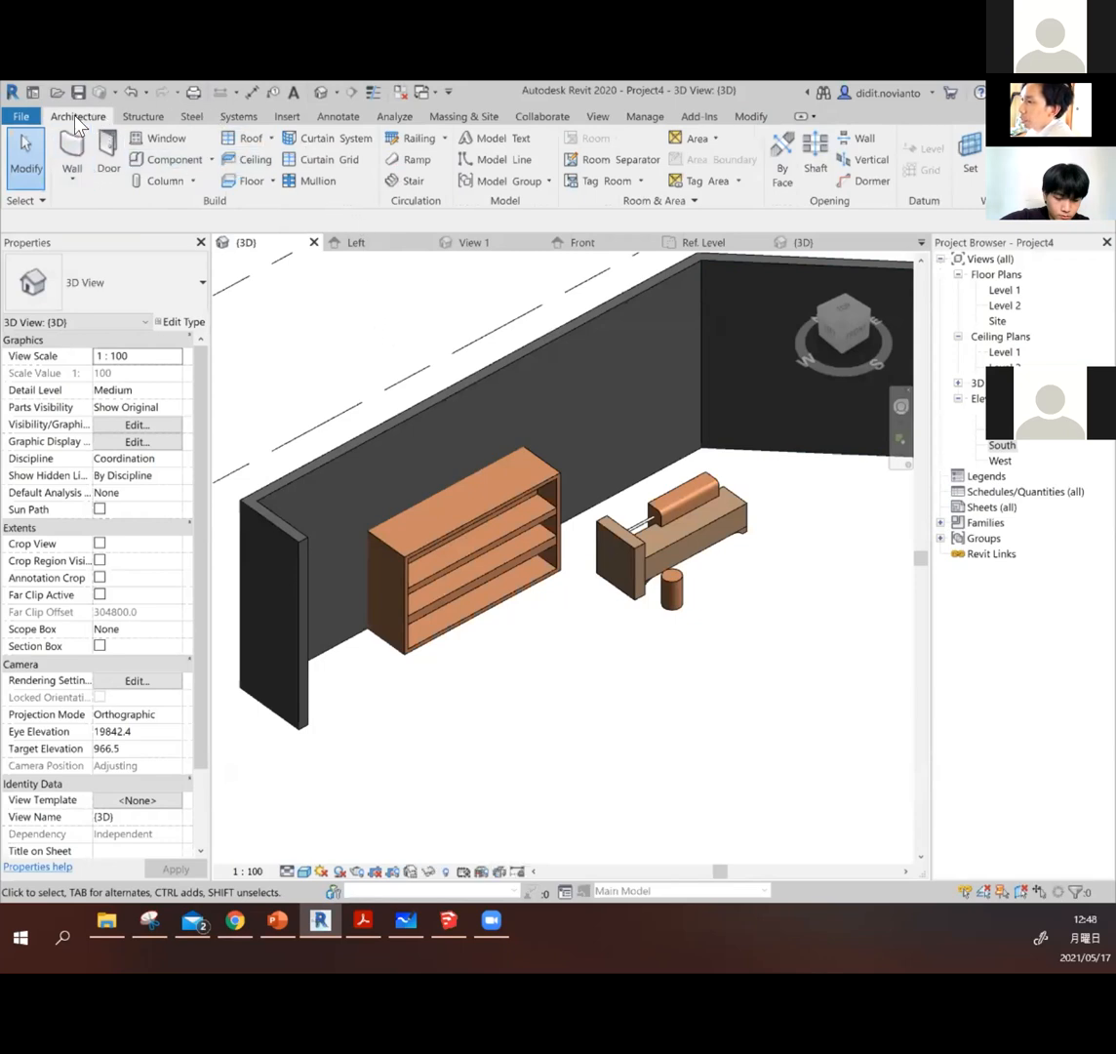
scroll(465, 499, "down", 2)
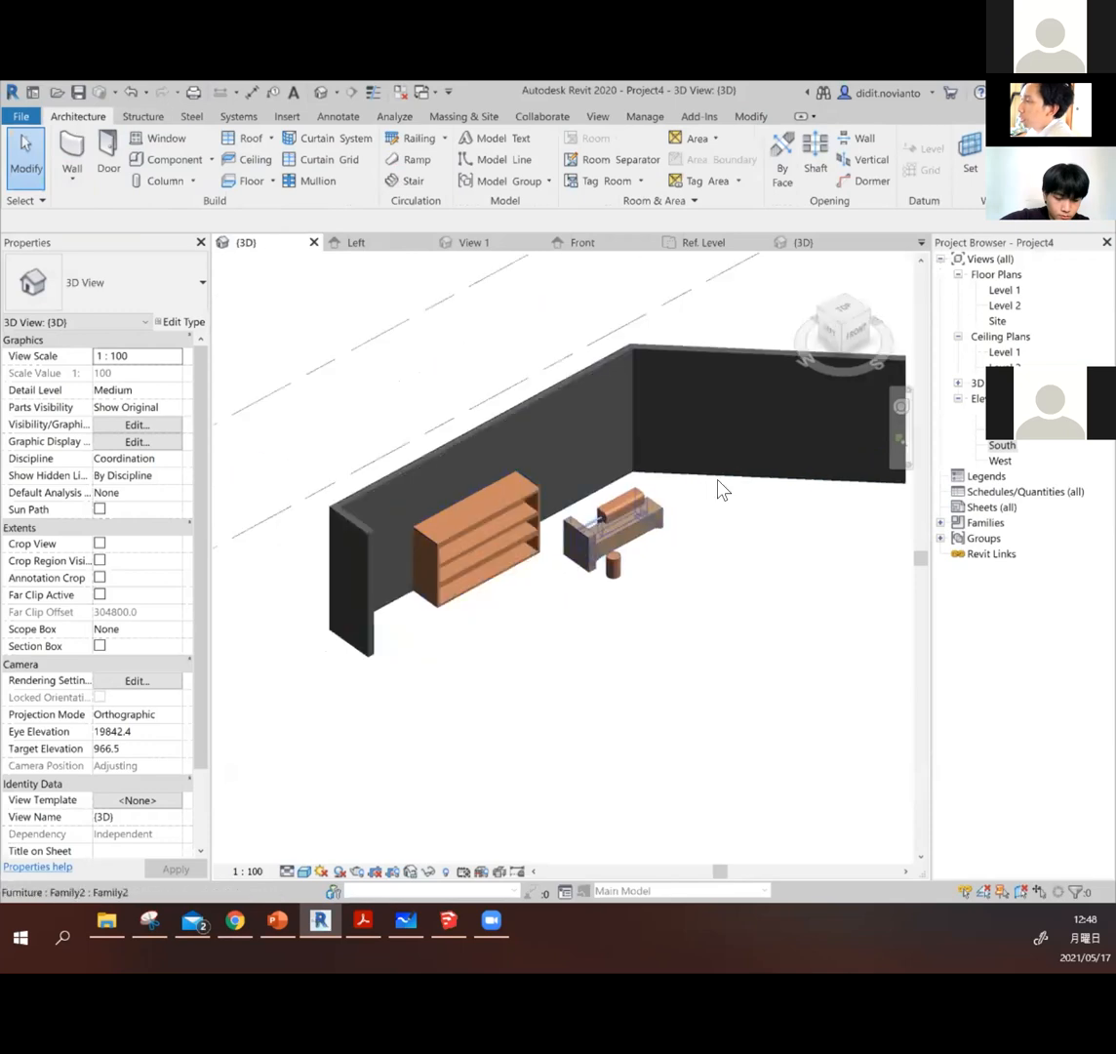
double_click(1003, 289)
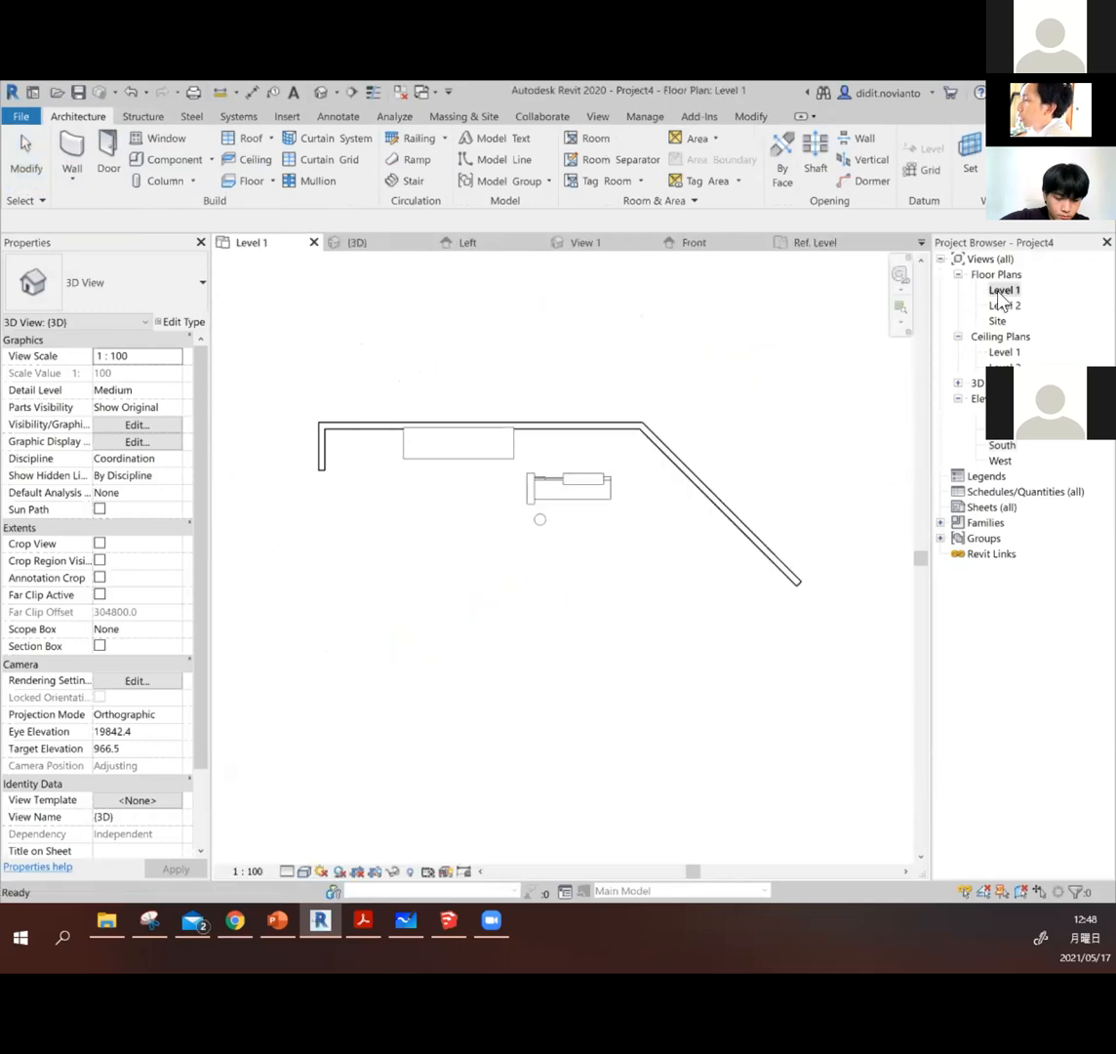
scroll(427, 459, "up", 2)
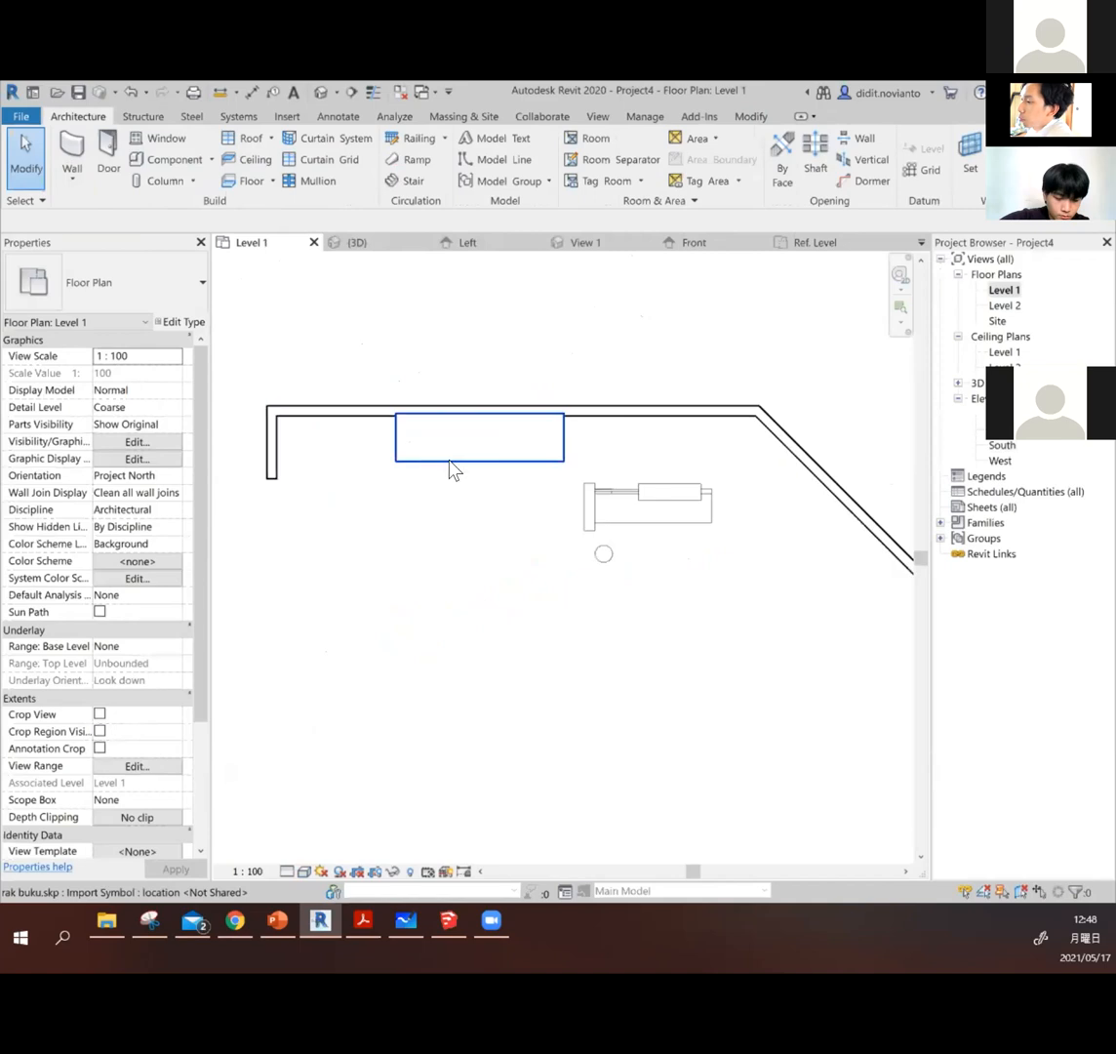
scroll(454, 456, "up", 2)
left_click(509, 455)
mouse_move(501, 459)
left_mouse_down()
mouse_move(501, 490)
mouse_move(500, 476)
left_mouse_up()
left_click(551, 334)
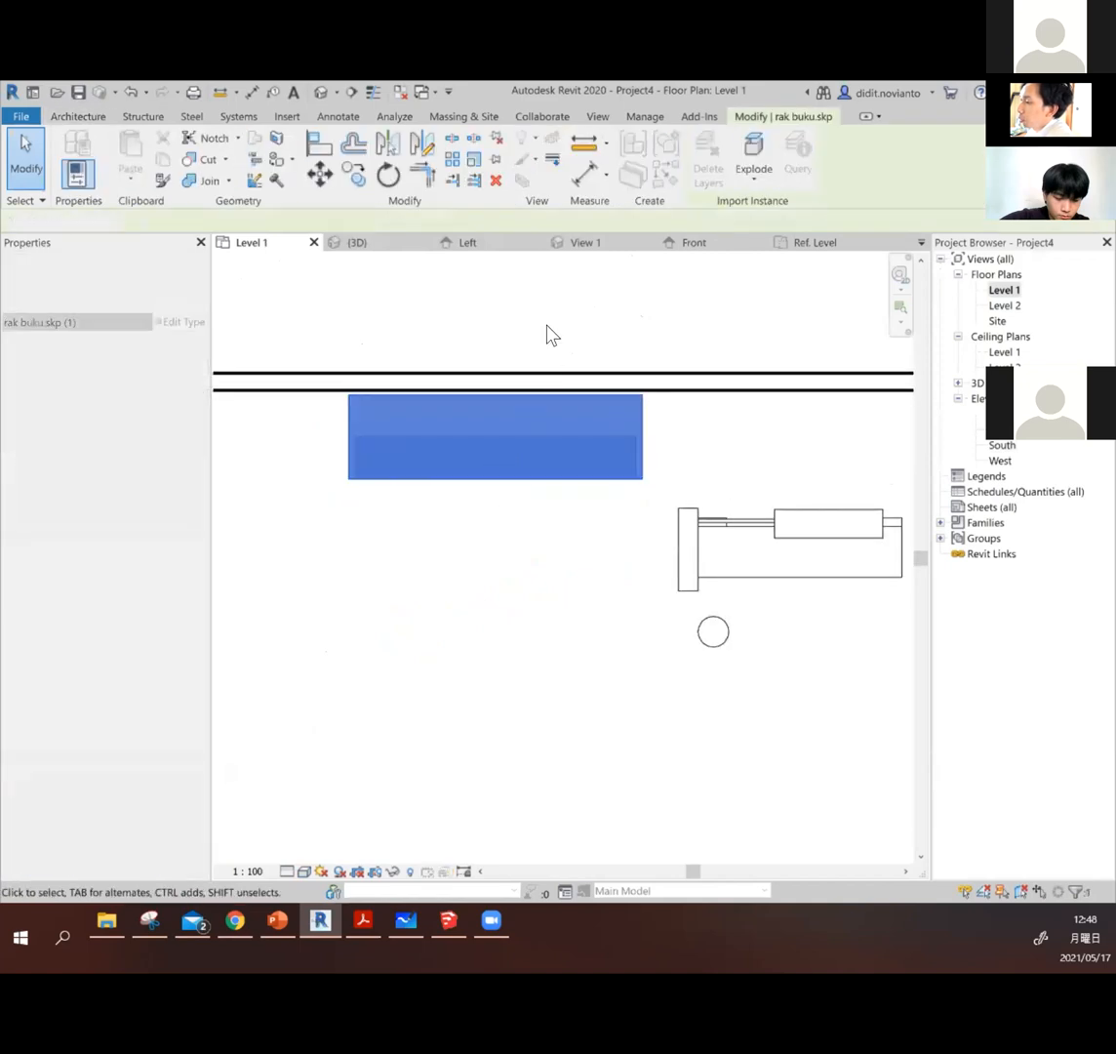
Step: Extend the free end of the short wall beside the bookshelf so the wall is about 4300 mm long
scroll(606, 426, "down", 1)
scroll(609, 421, "down", 5)
scroll(699, 439, "up", 1)
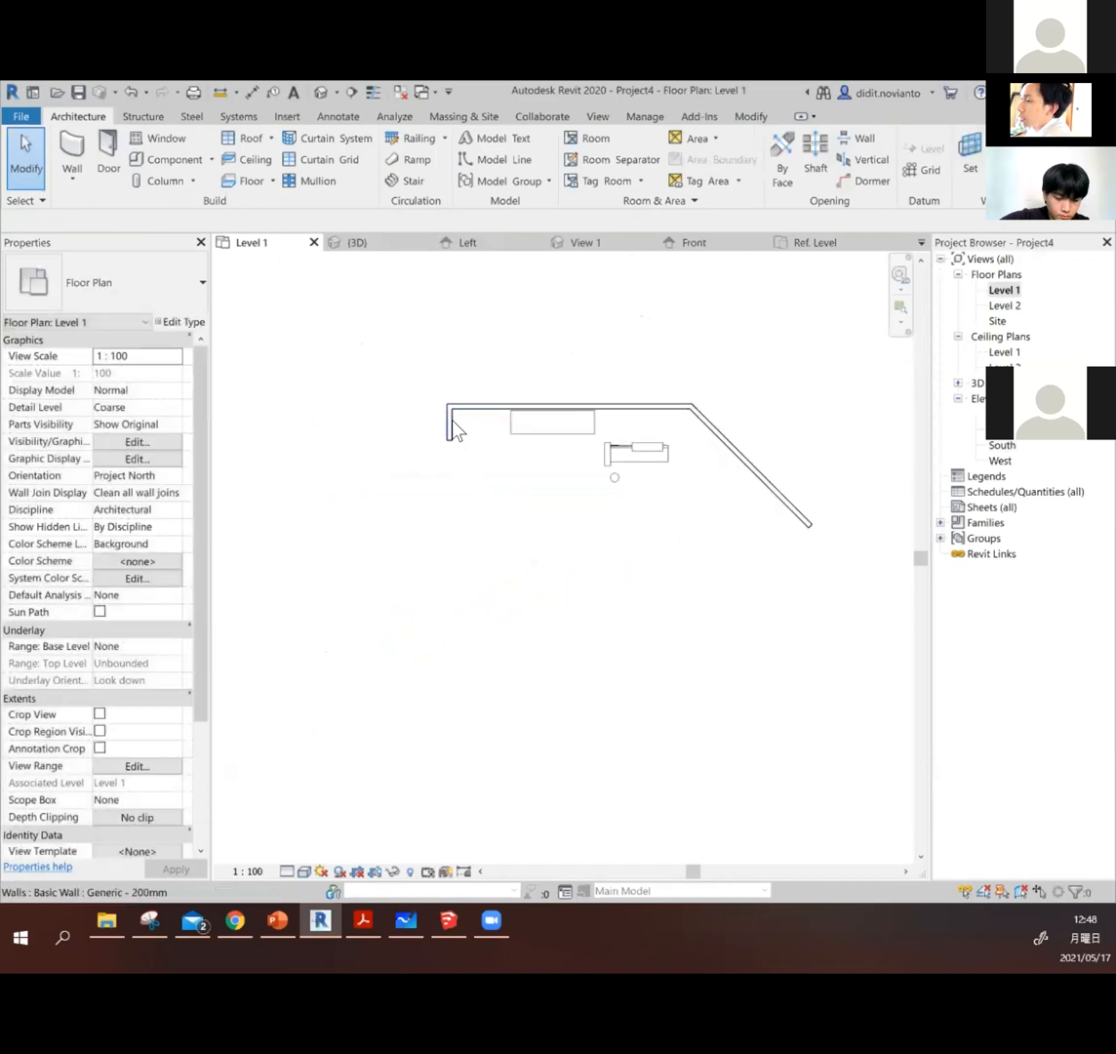
left_click(446, 452)
scroll(448, 449, "up", 3)
left_click_drag(452, 438, 451, 553)
scroll(379, 589, "down", 3)
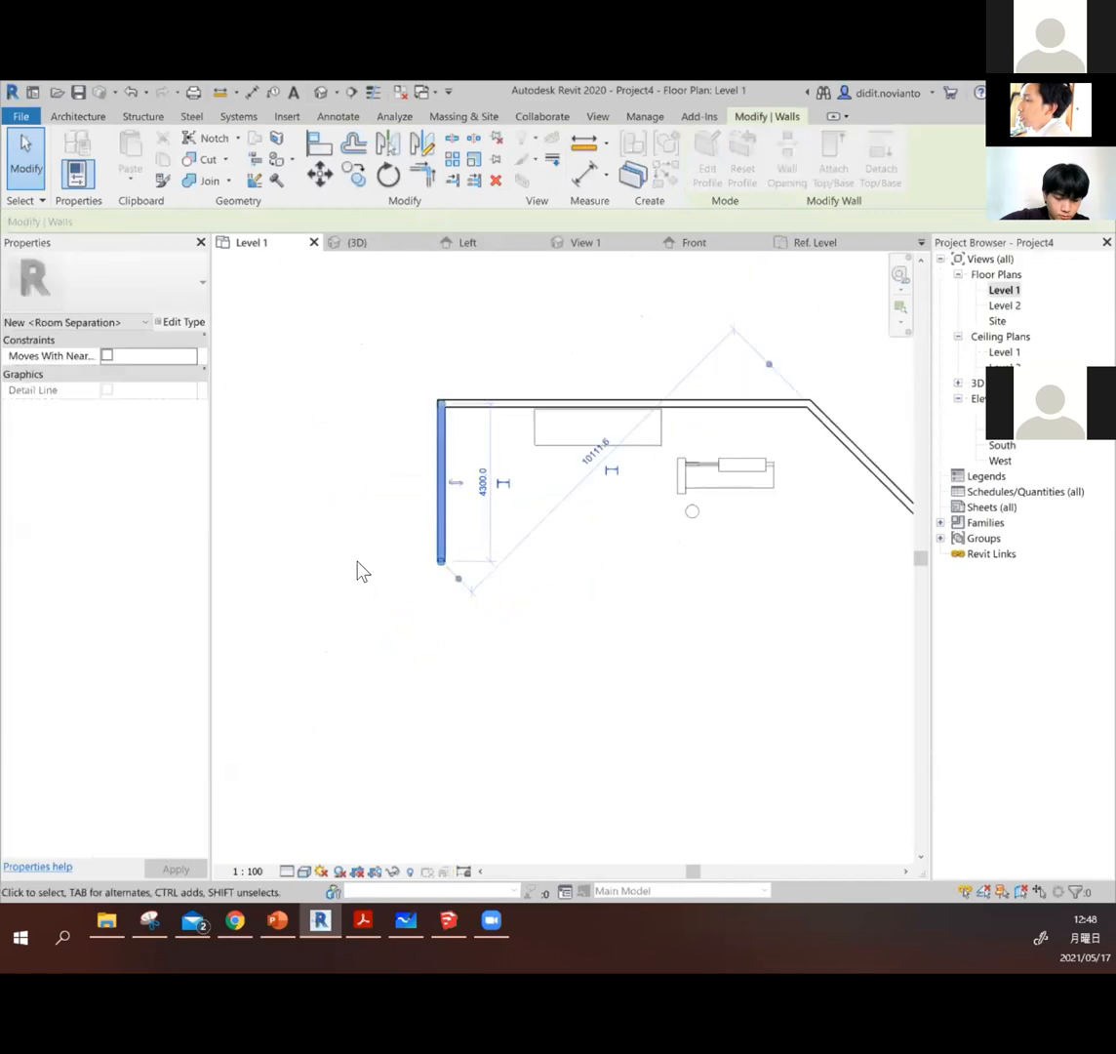
left_click(514, 625)
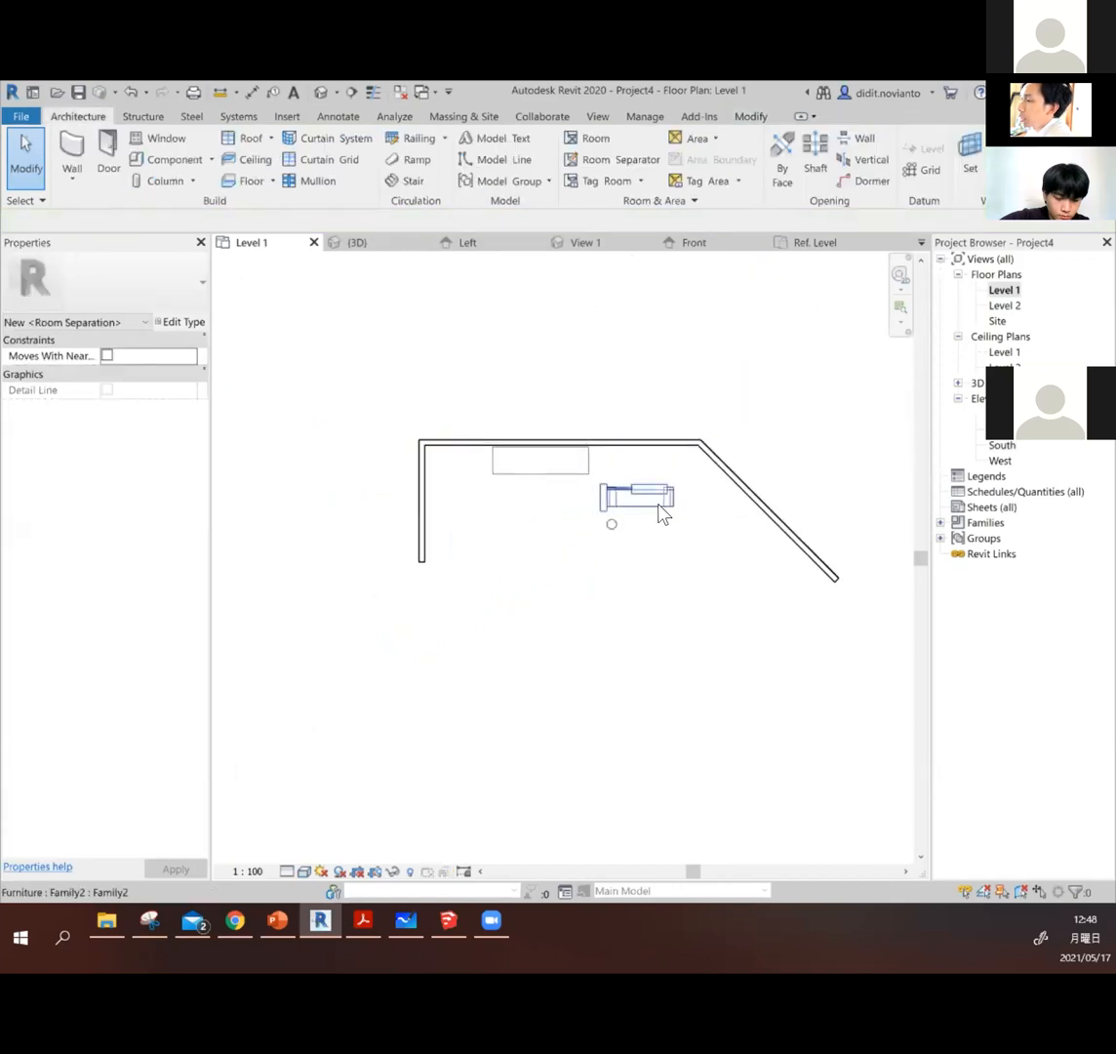
Step: Start placing a component and open the type properties of the Family2 furniture
scroll(662, 516, "up", 2)
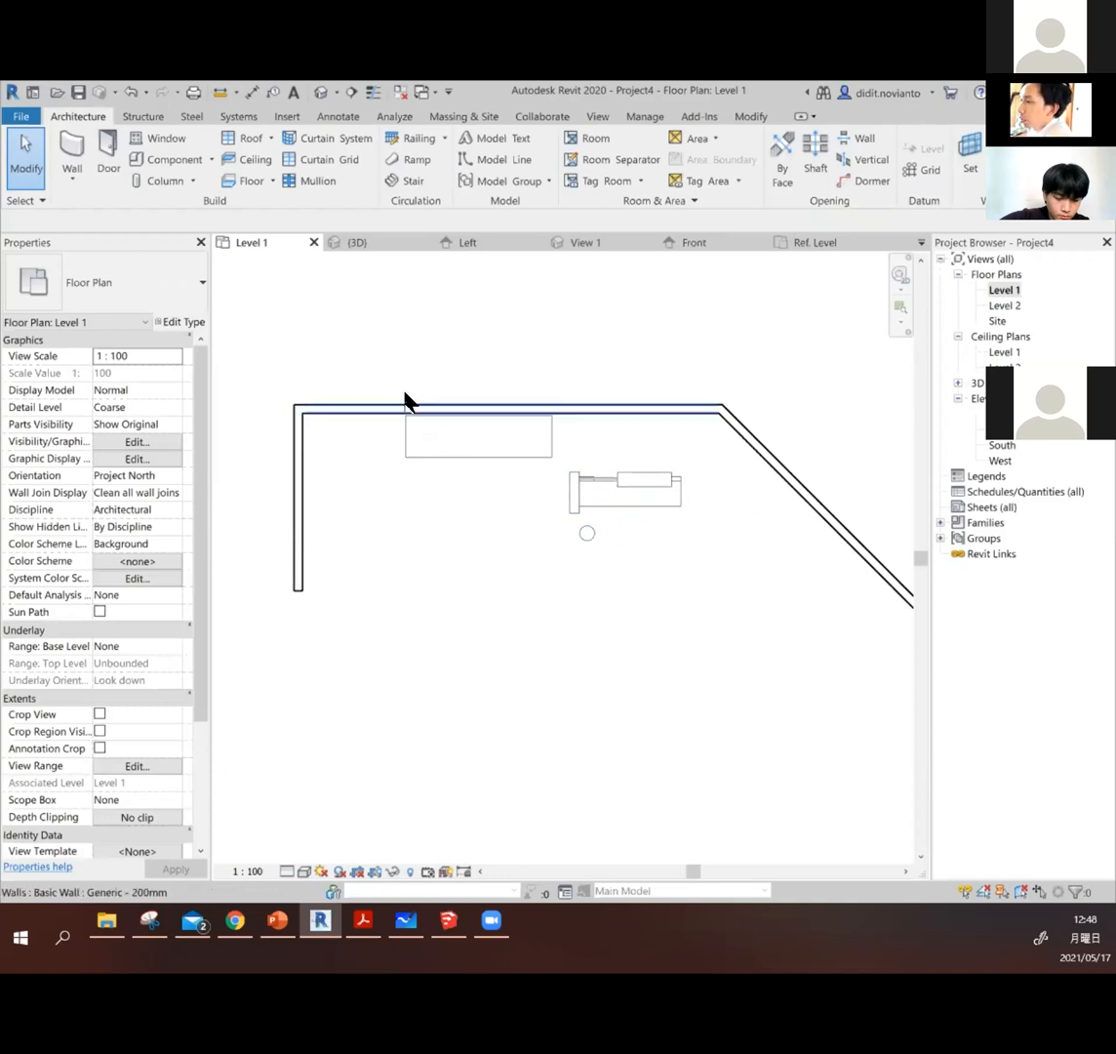
left_click_drag(258, 353, 294, 398)
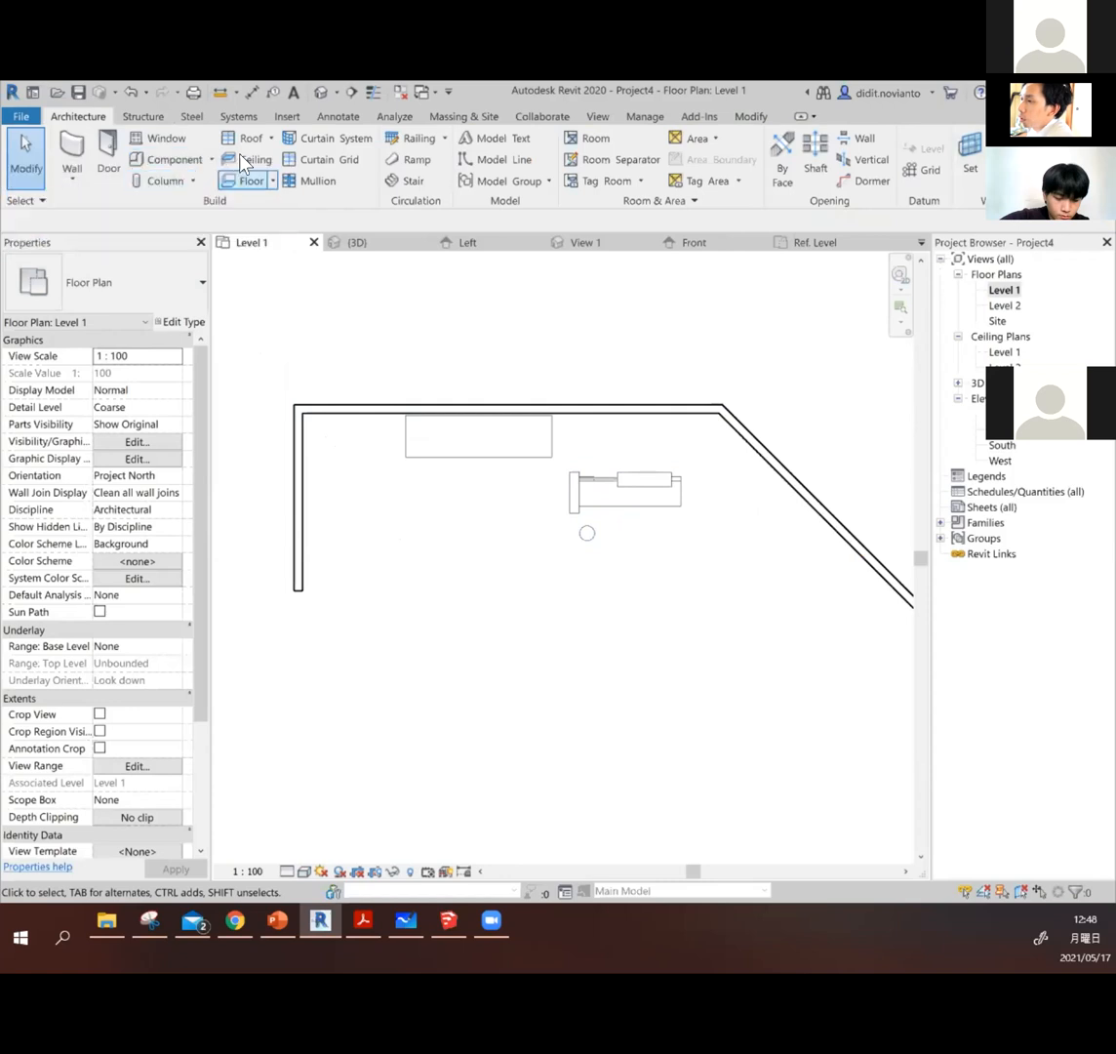
left_click(162, 160)
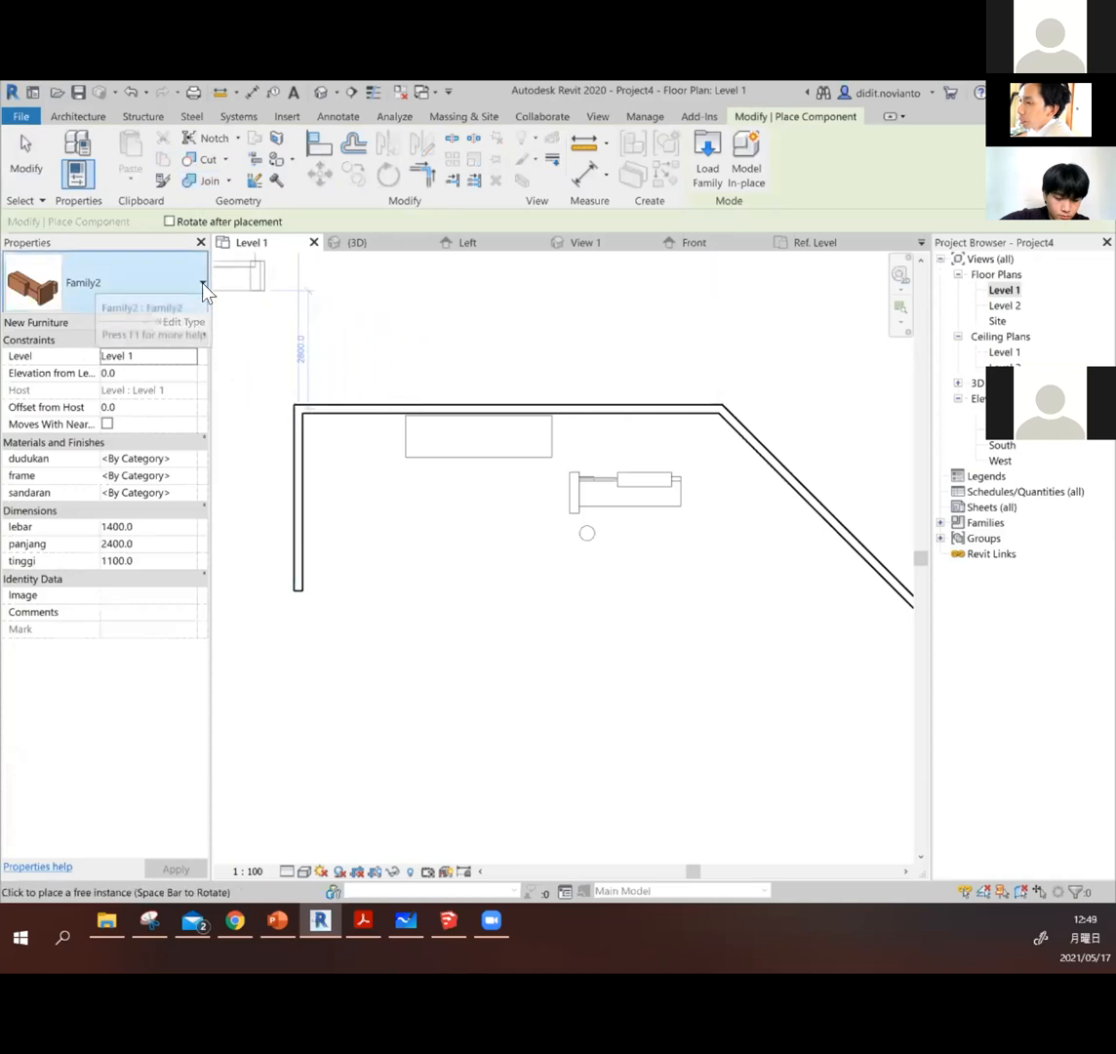
left_click(182, 325)
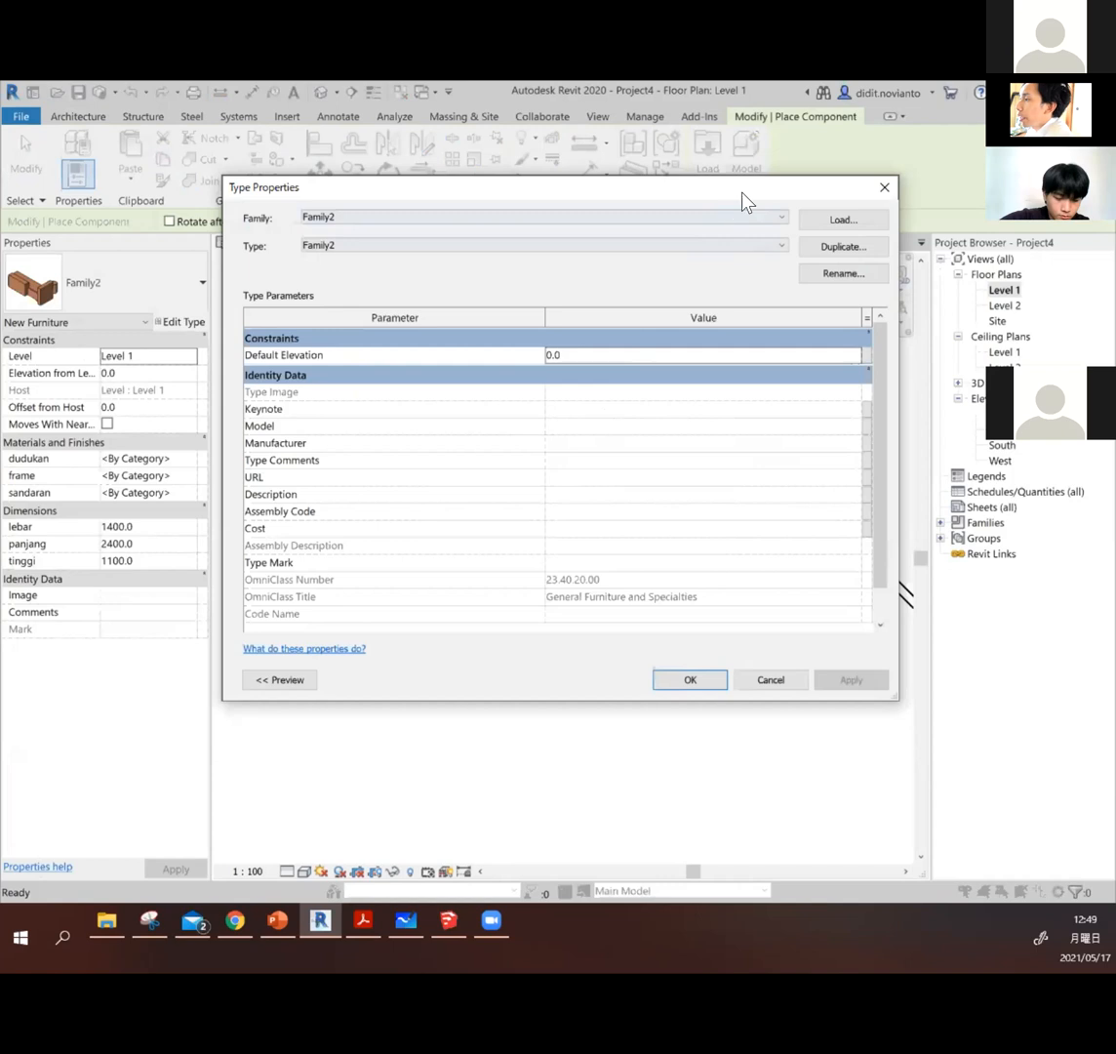
left_click_drag(741, 195, 721, 222)
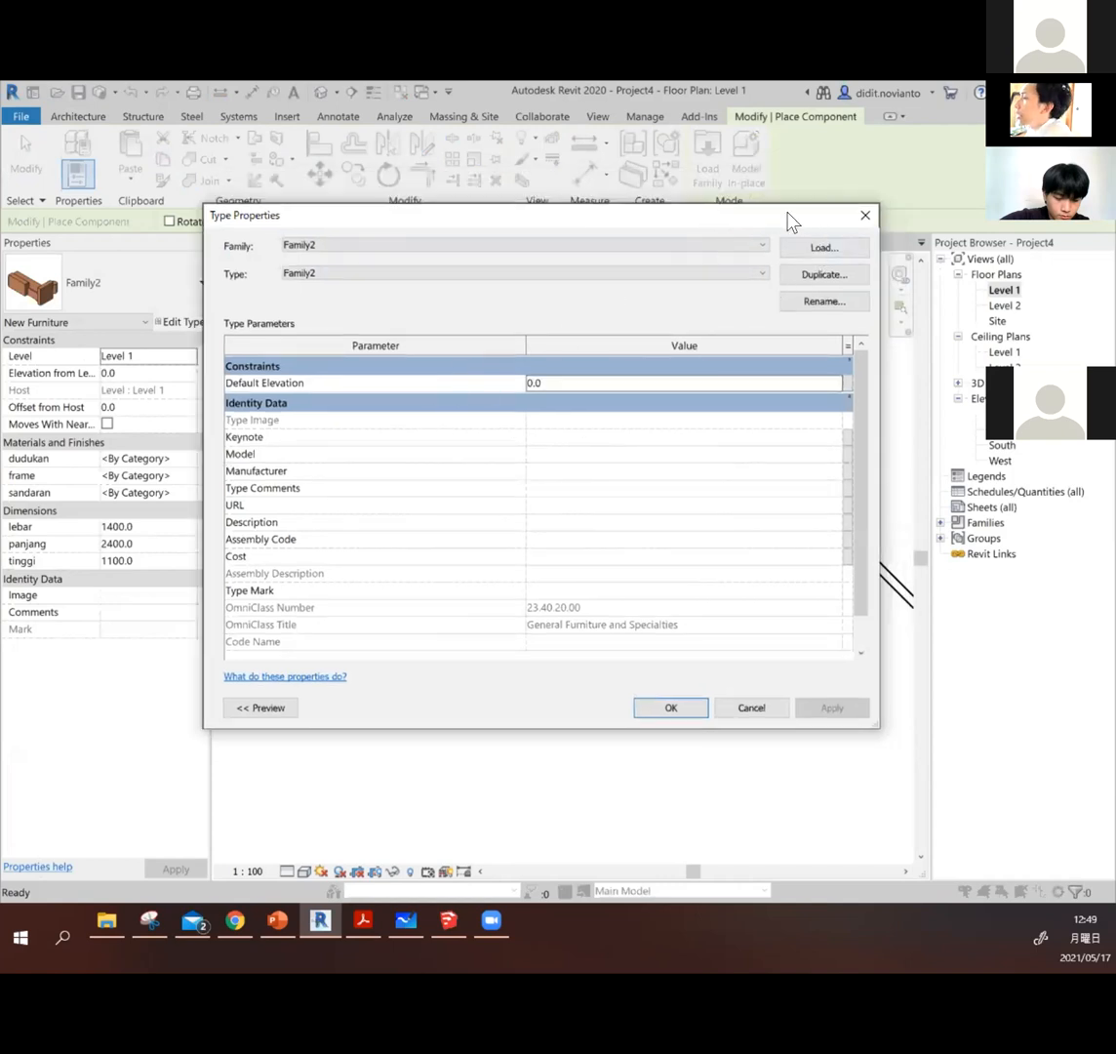
left_click_drag(788, 212, 771, 238)
Step: Start loading a family from the library and browse to the ソファ folder under Japan, 家具
left_click(783, 271)
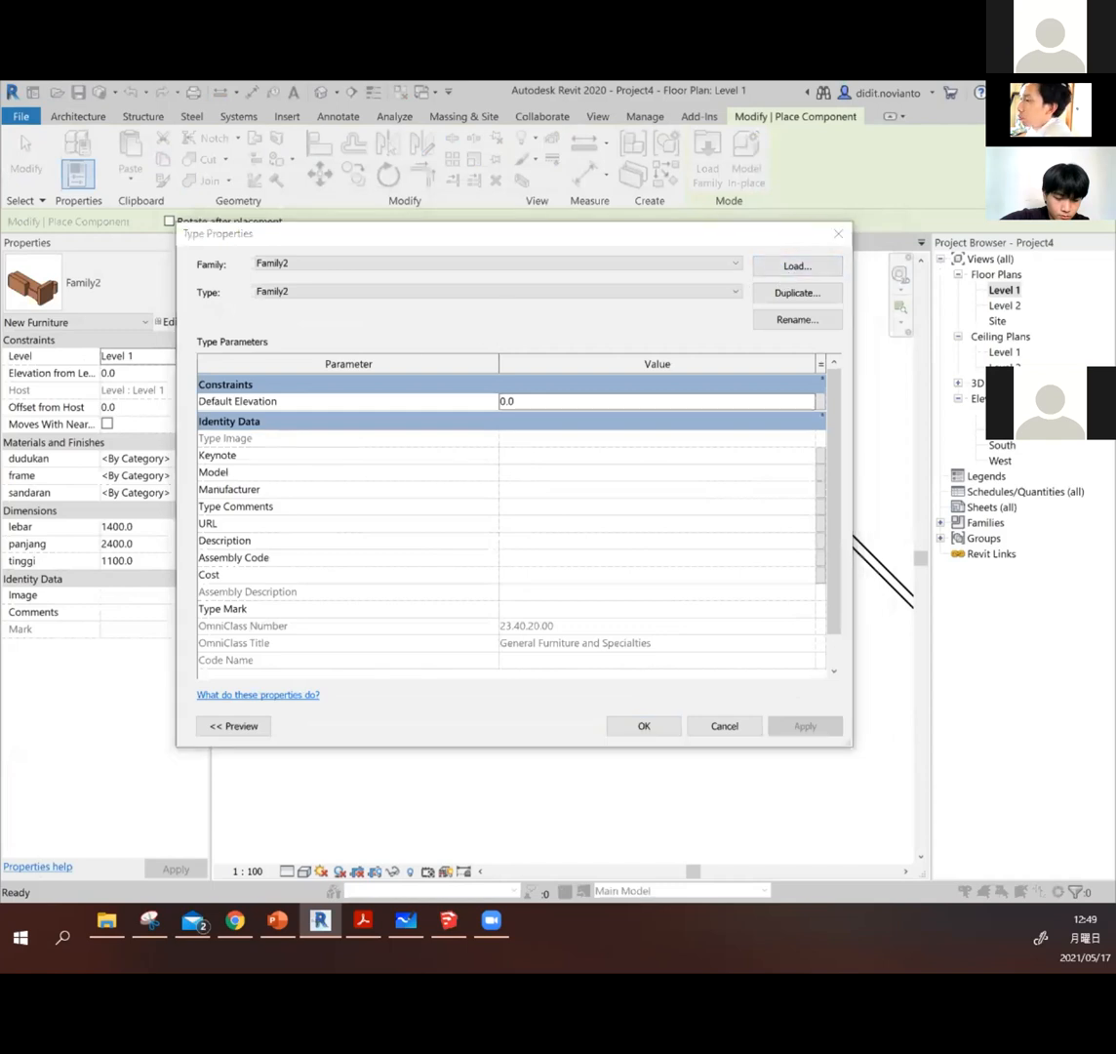
left_click(780, 343)
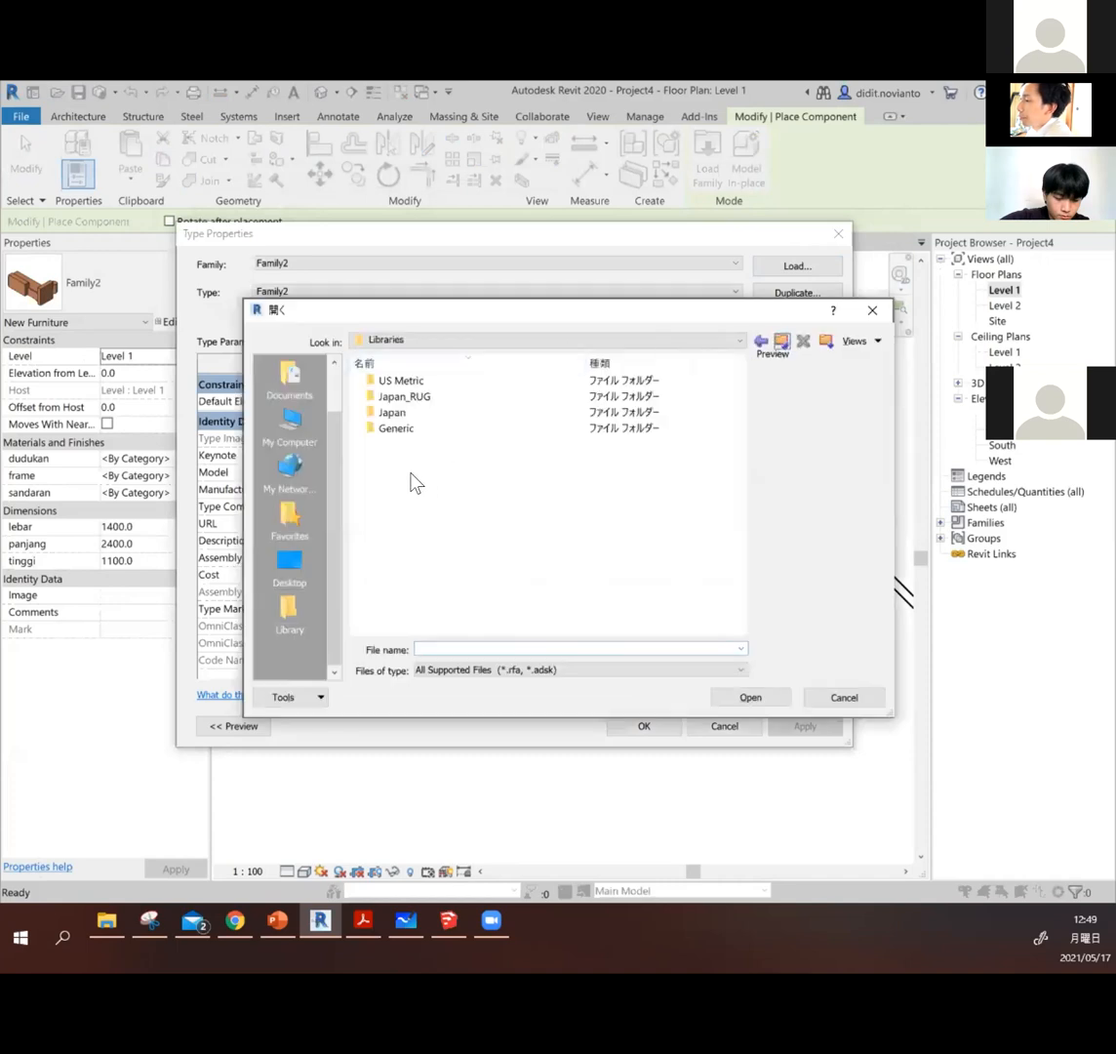
double_click(436, 414)
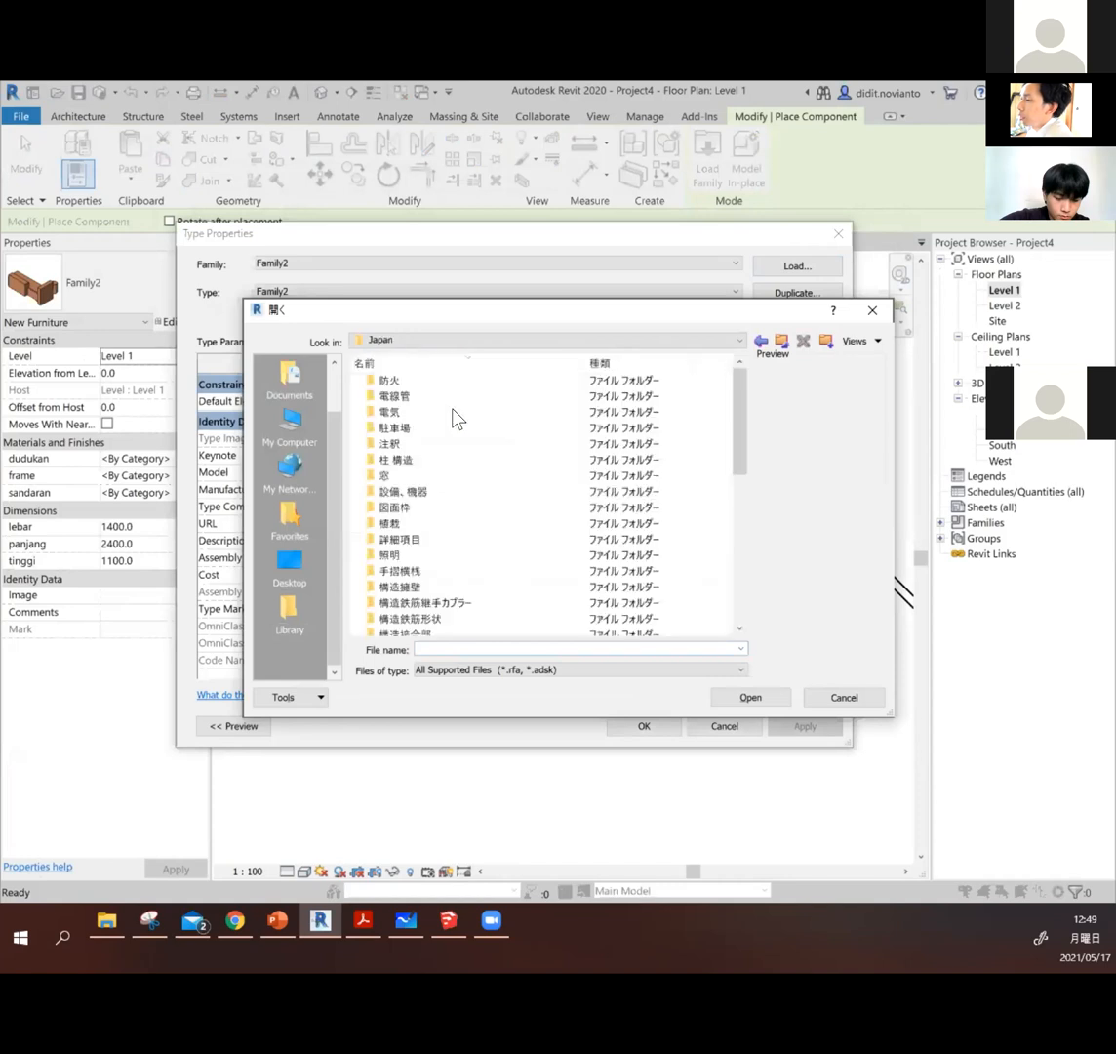
scroll(477, 445, "down", 6)
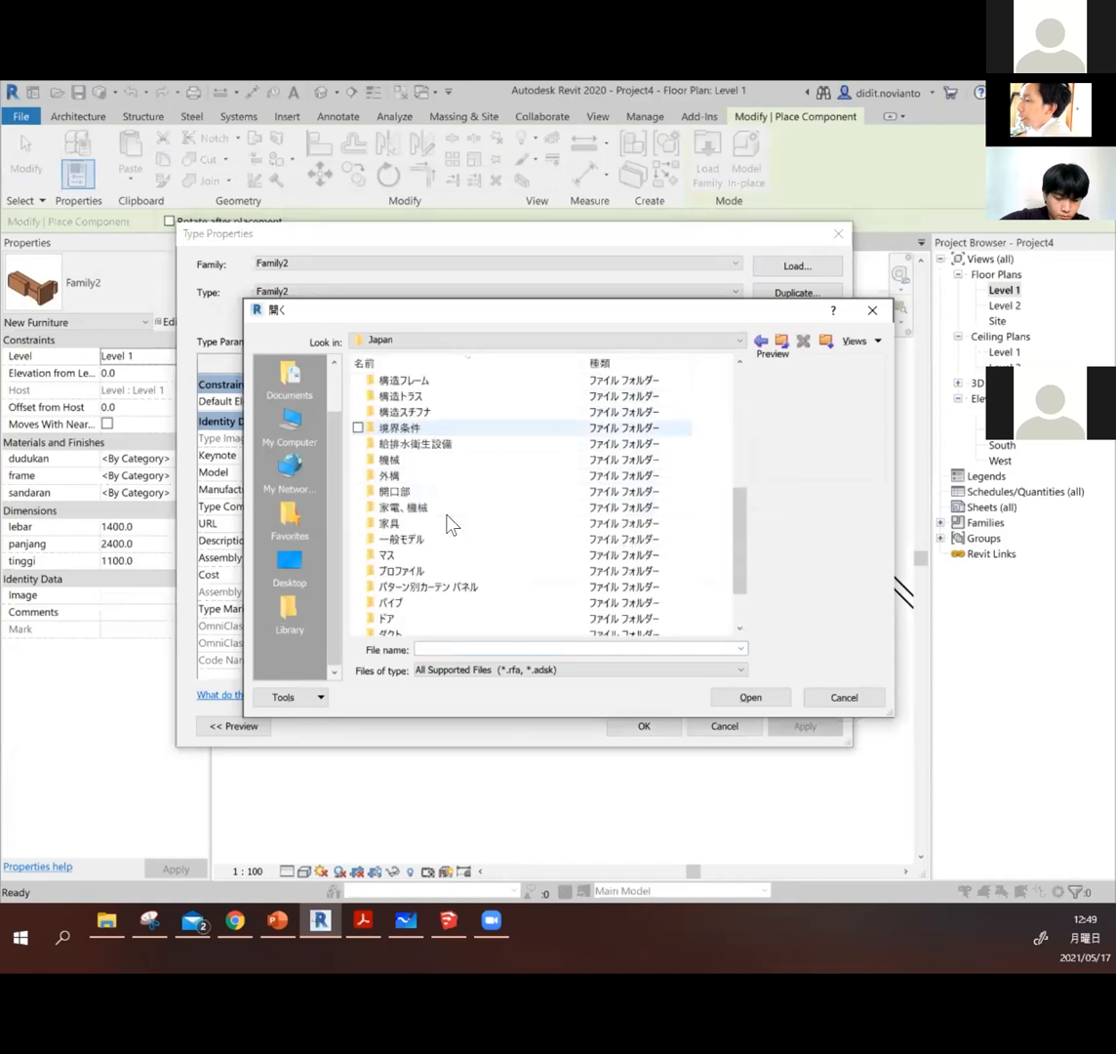
scroll(459, 542, "down", 2)
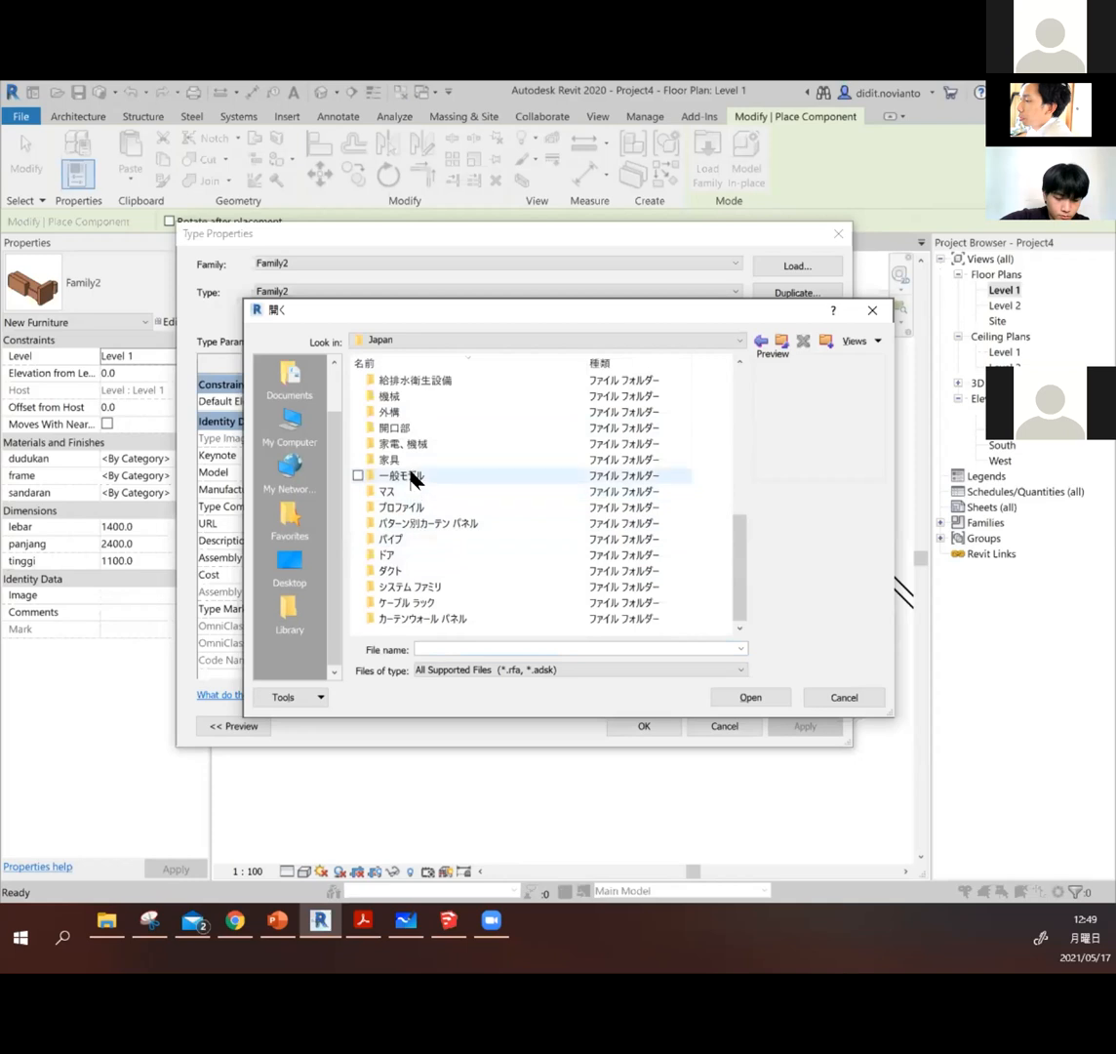
double_click(438, 458)
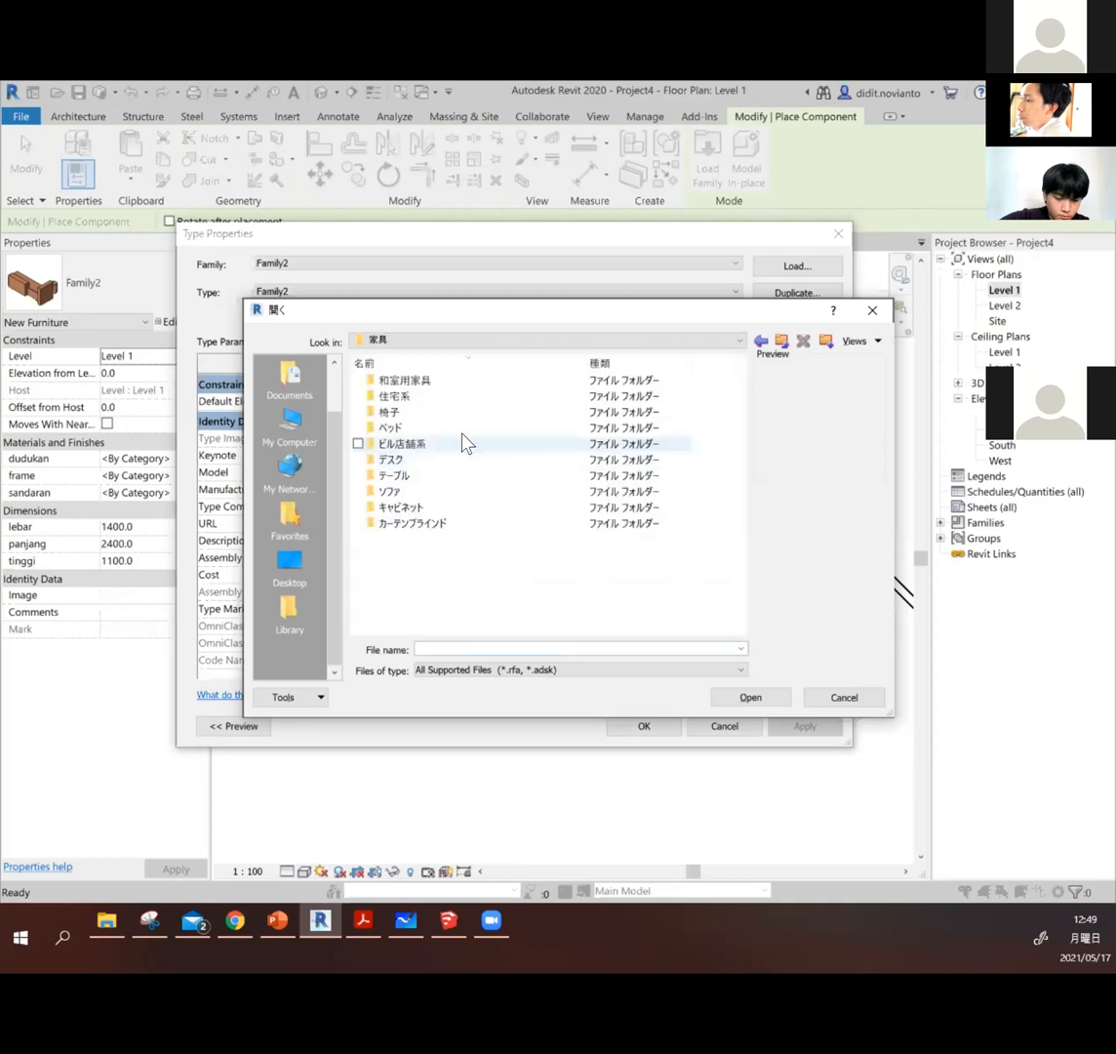
double_click(449, 491)
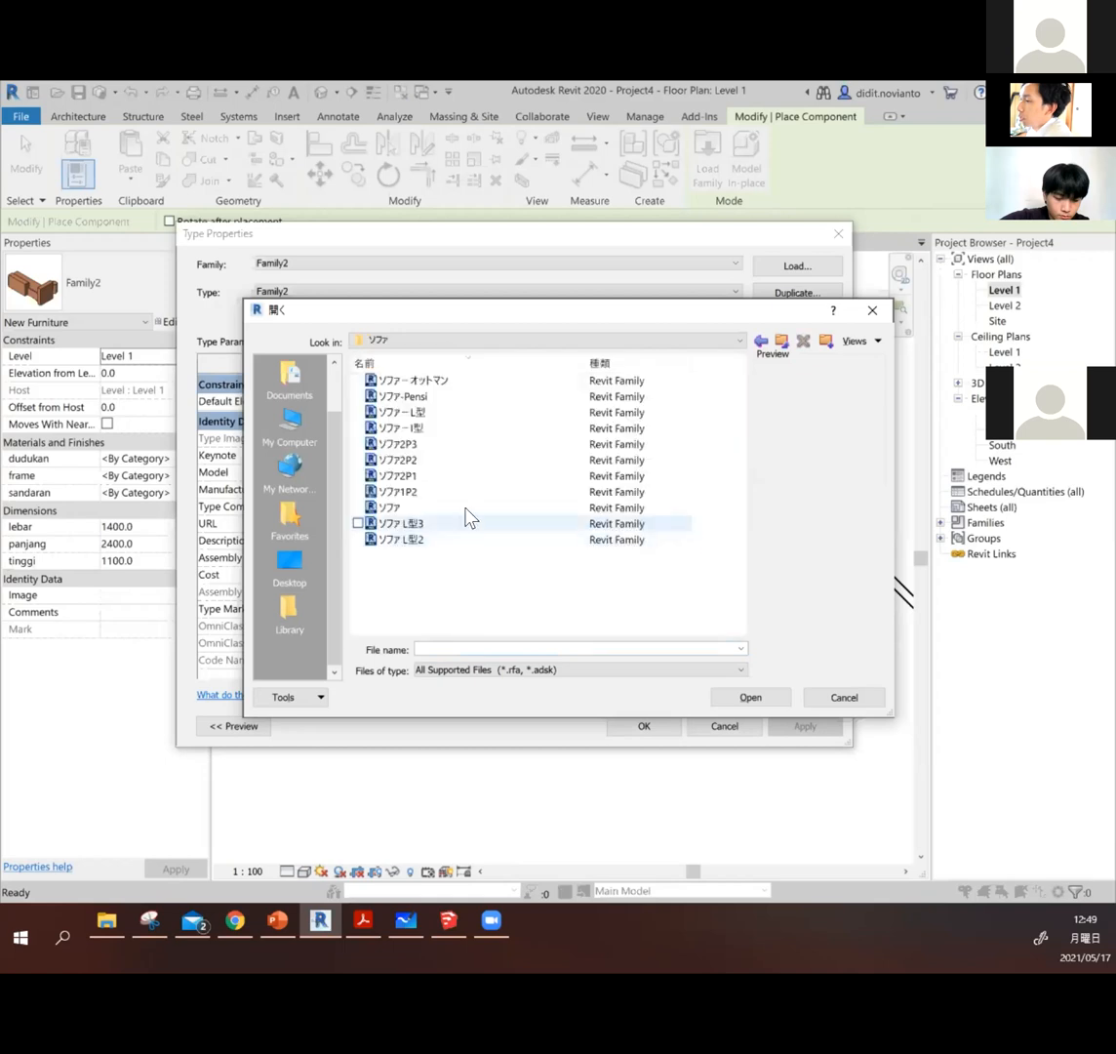
Step: Preview the available sofa families in the ソファ folder to compare their shapes
left_click(469, 397)
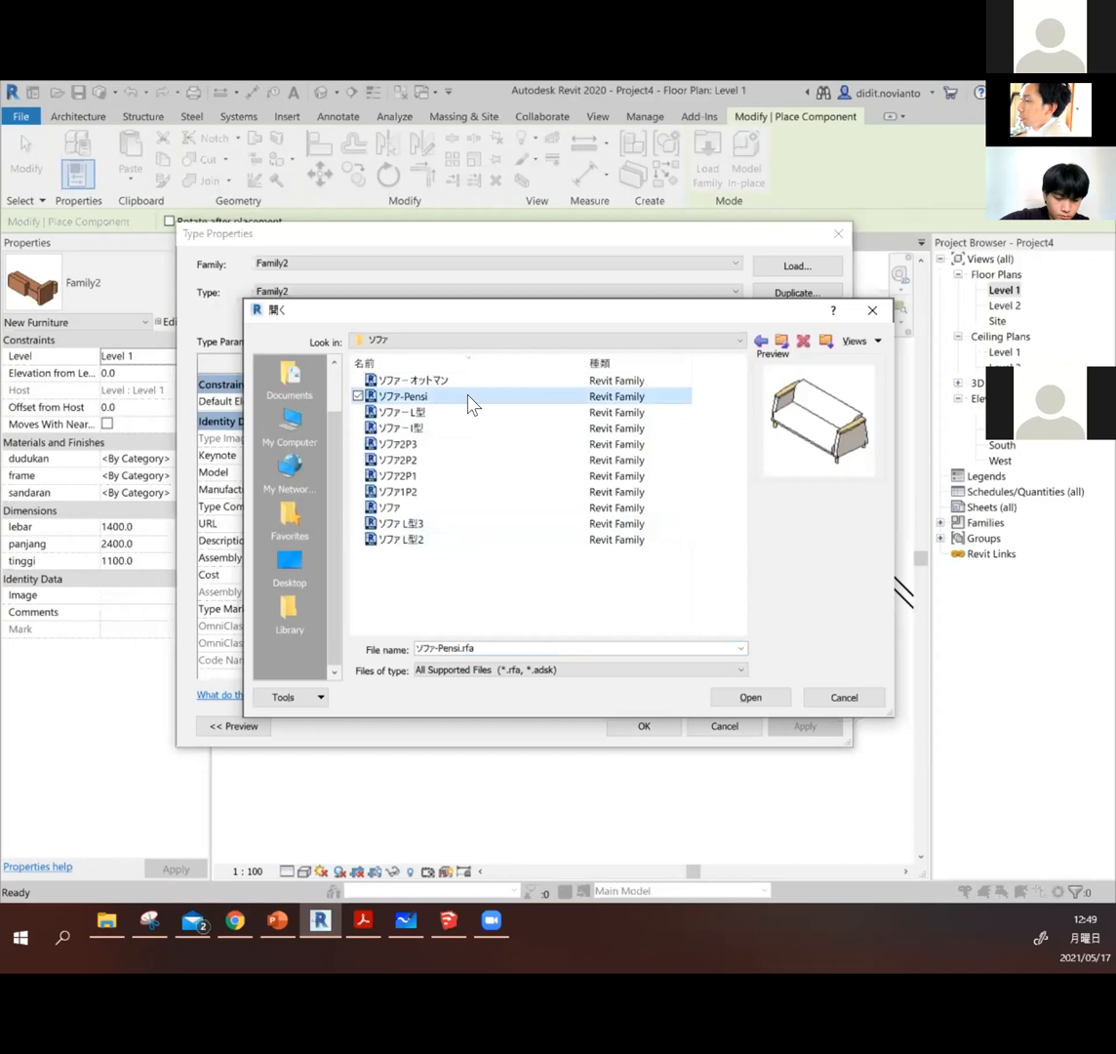
left_click(474, 412)
left_click(475, 428)
left_click(478, 445)
left_click(482, 461)
left_click(481, 507)
left_click(481, 524)
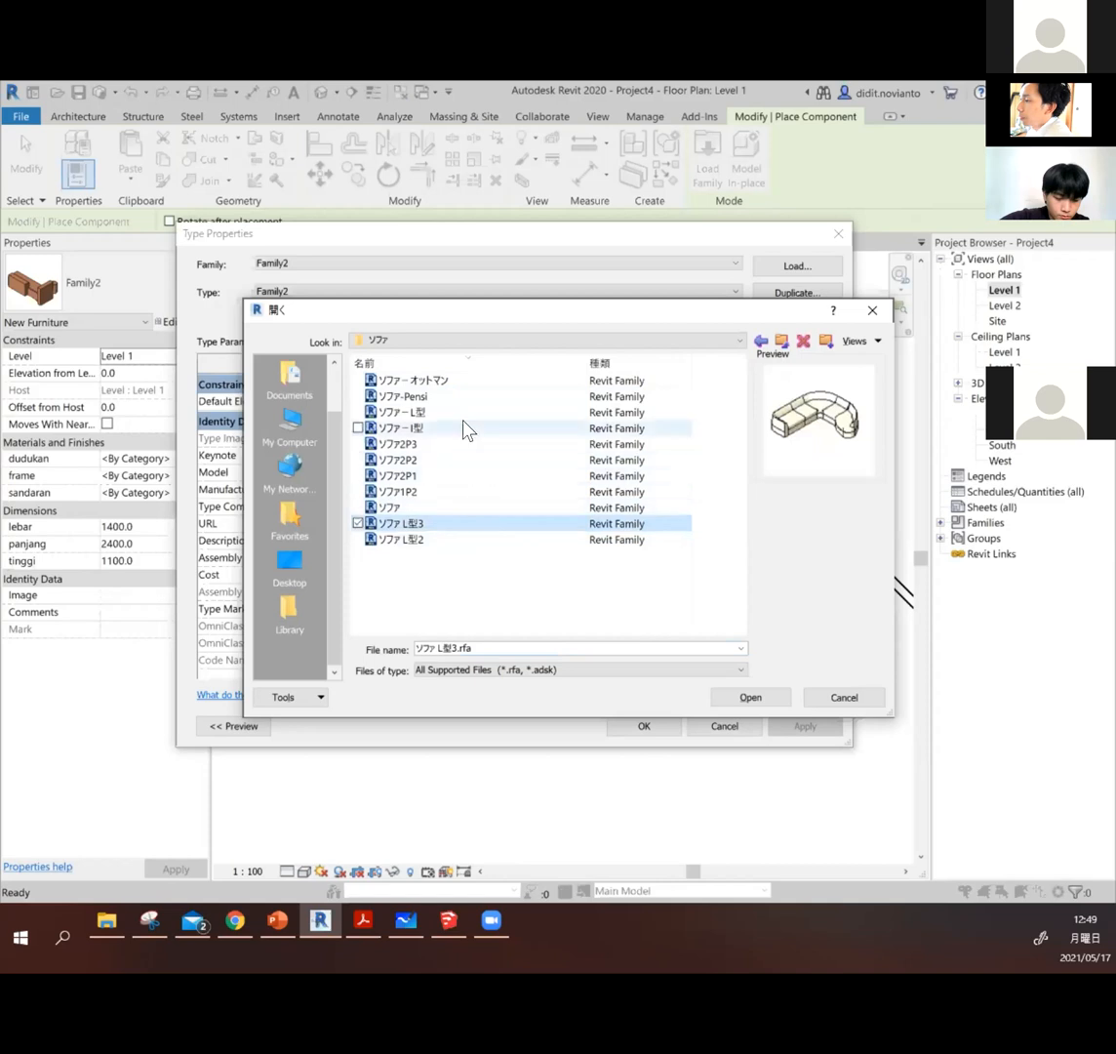
left_click(466, 381)
key("Down")
key("Down")
key("Down")
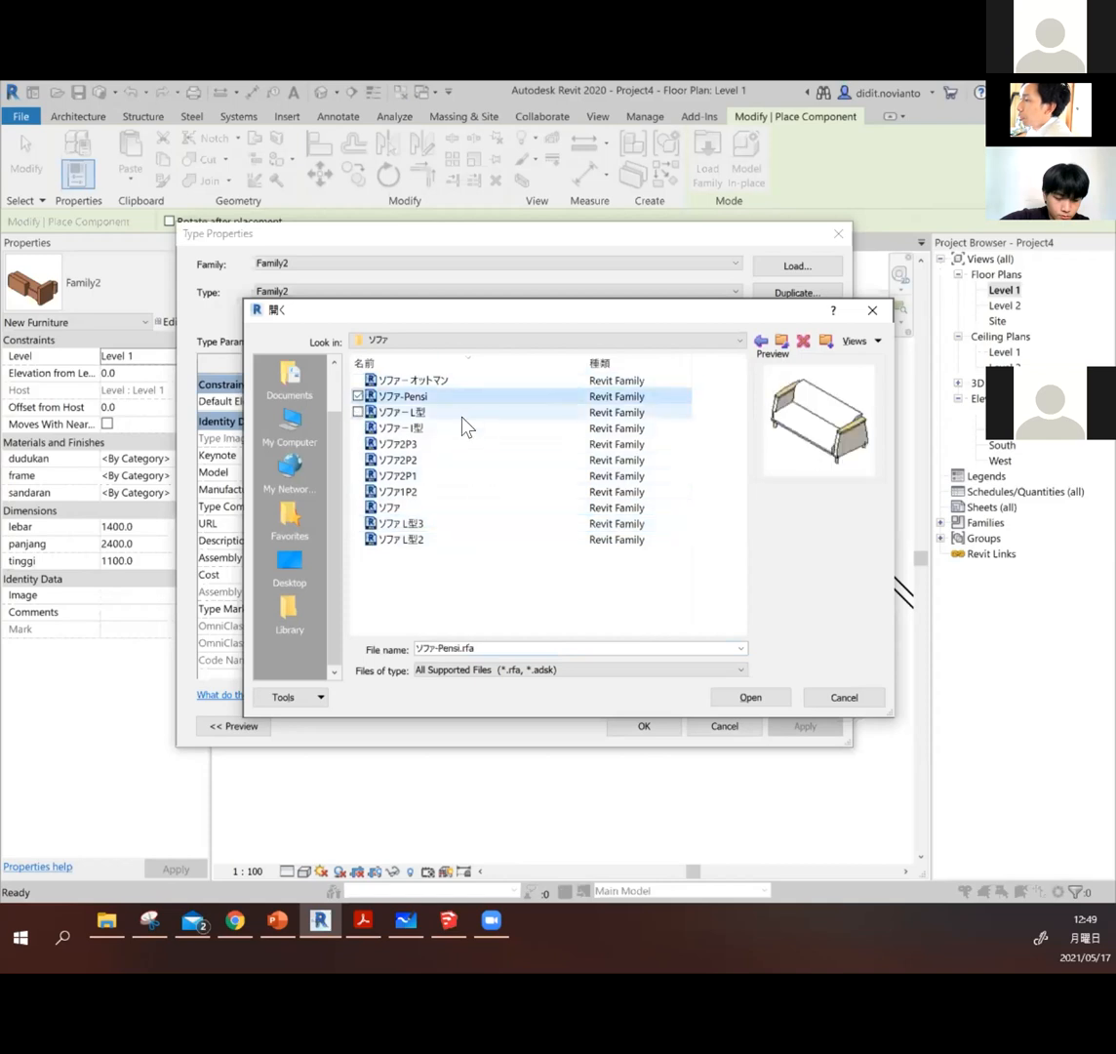
key("Up")
key("Up")
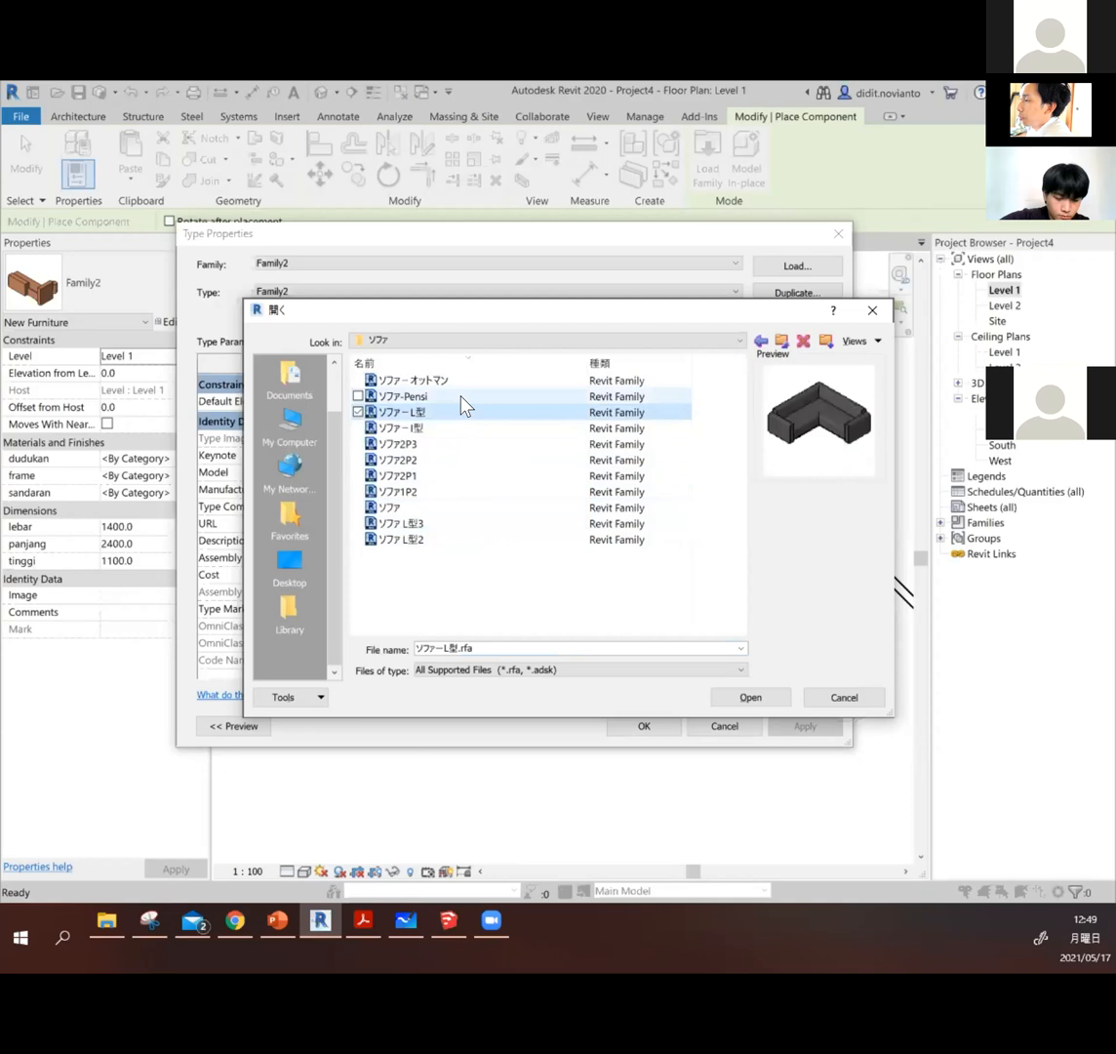
Step: Load the ソファ-Pensi family and place one 1650mm sofa in front of the bookshelf, then end placement
left_click(750, 697)
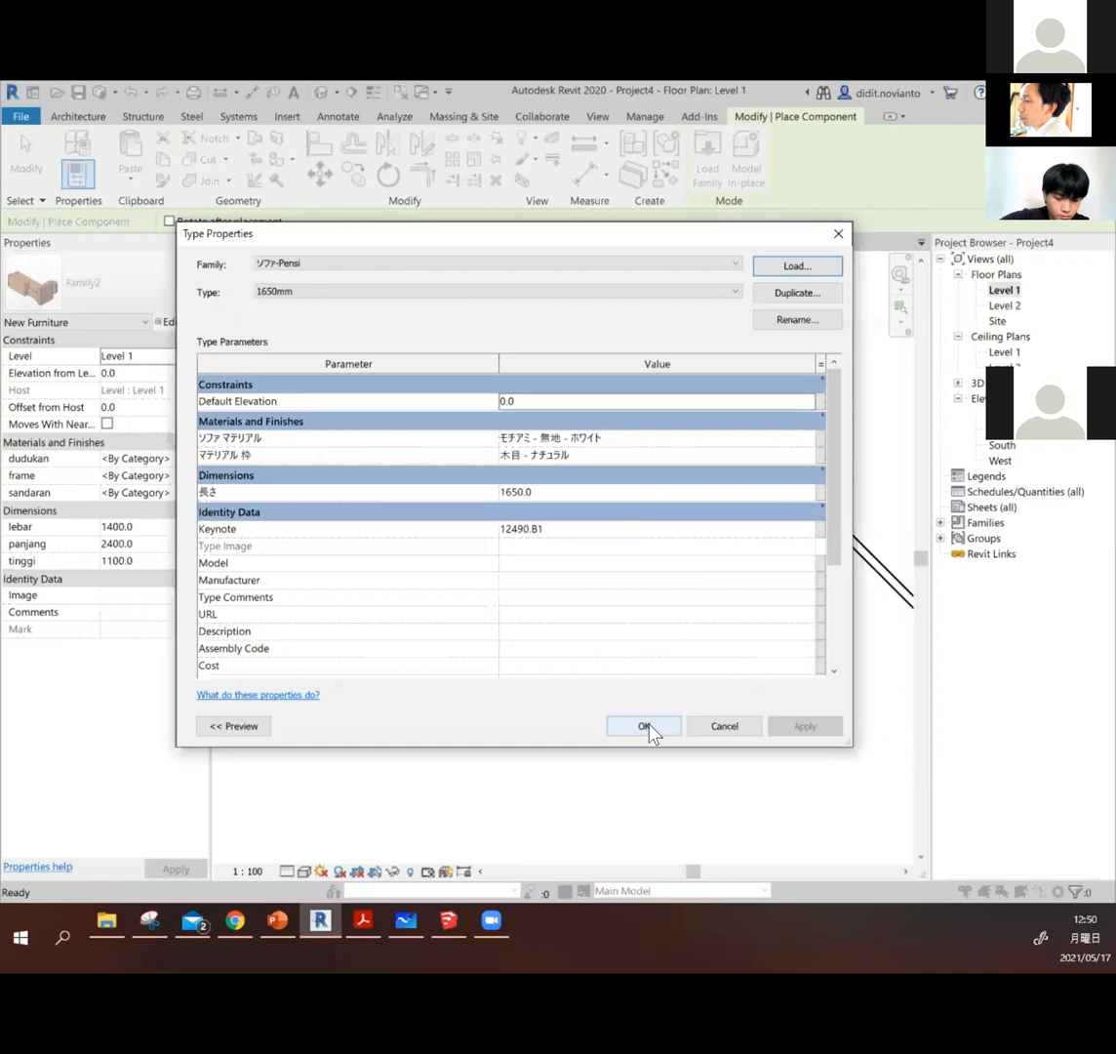
left_click(646, 726)
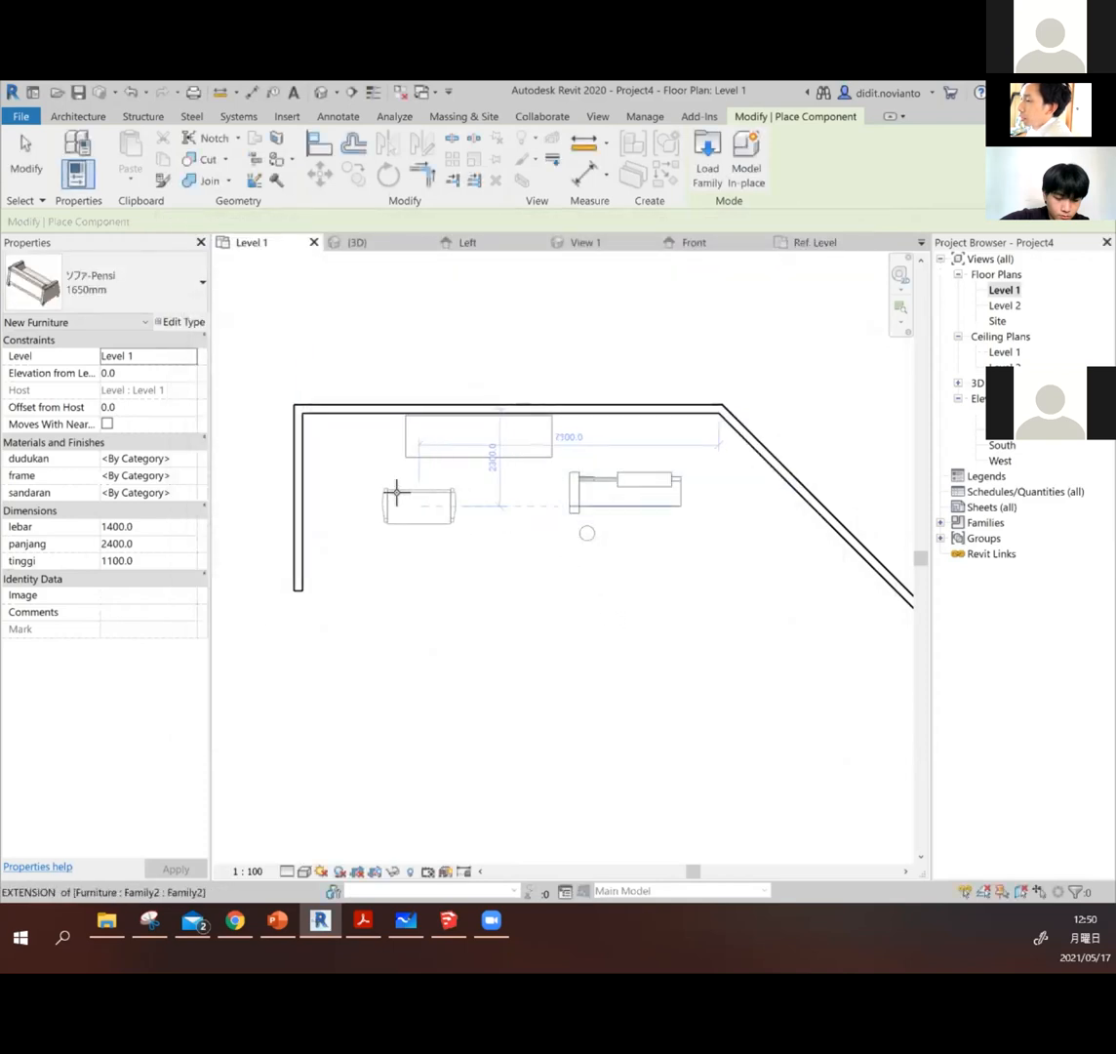
left_click(432, 498)
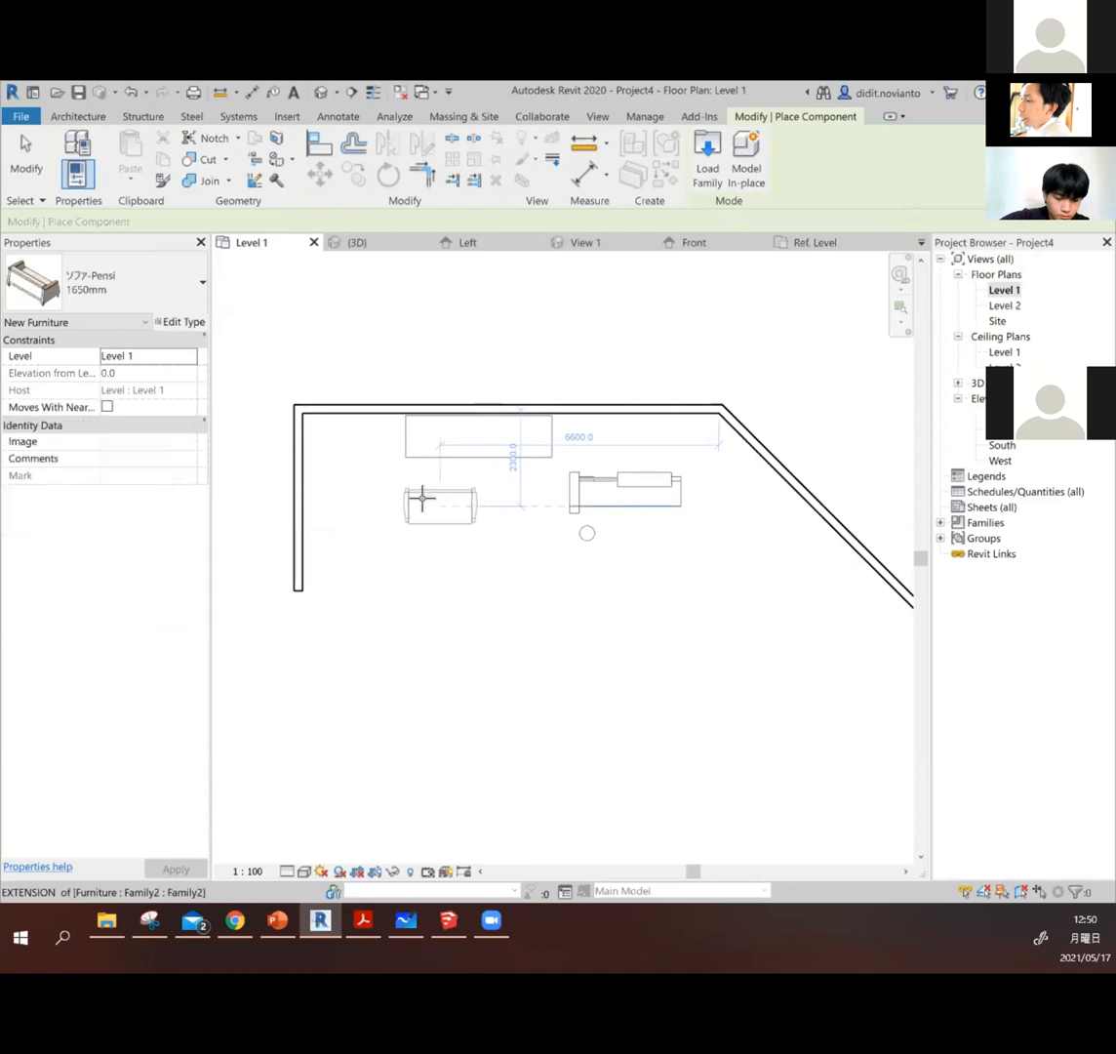
left_click(25, 156)
Step: Examine the placed sofa's shape and its position relative to the walls in the floor plan
left_click(418, 503)
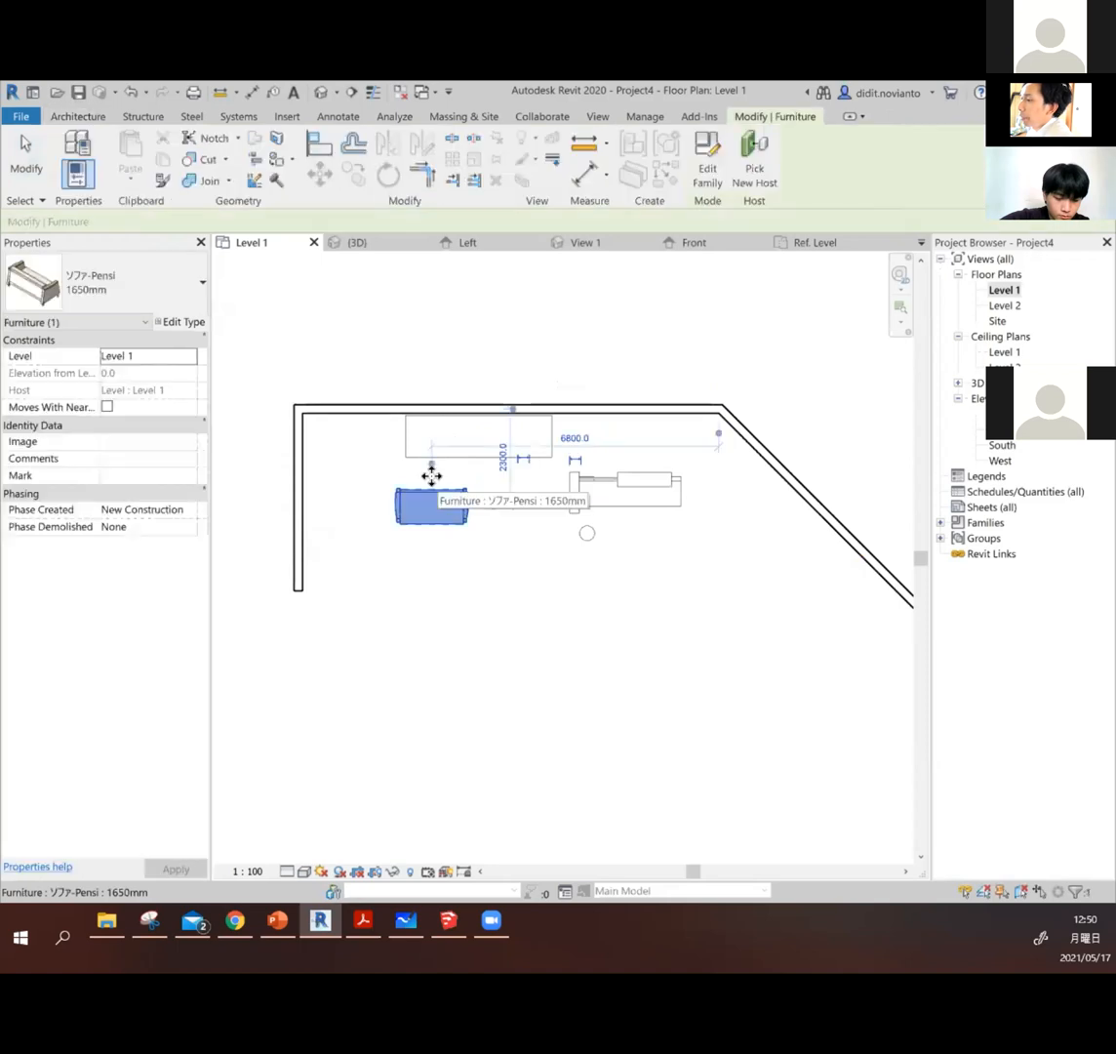
scroll(432, 499, "up", 2)
left_click(485, 568)
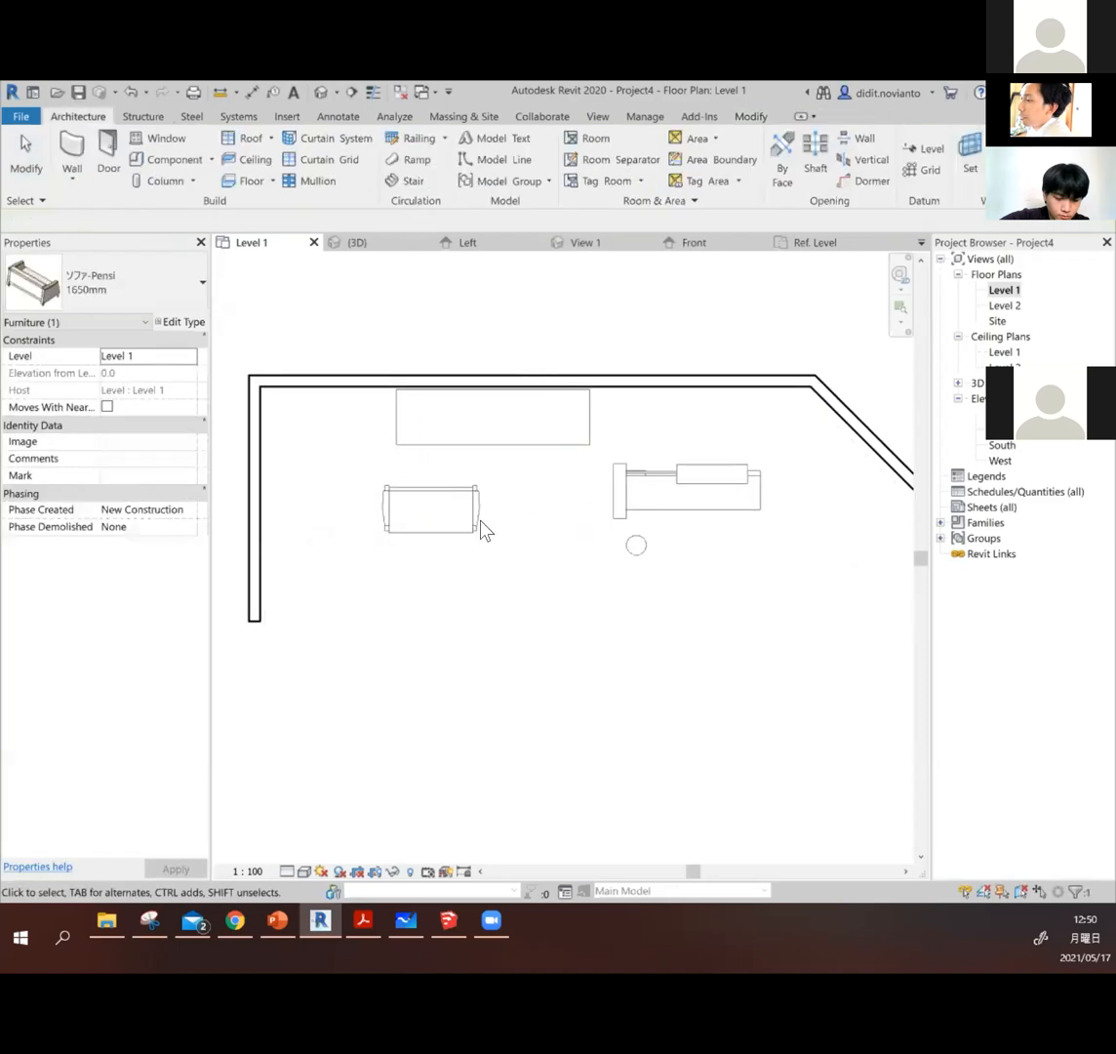
left_click(484, 525)
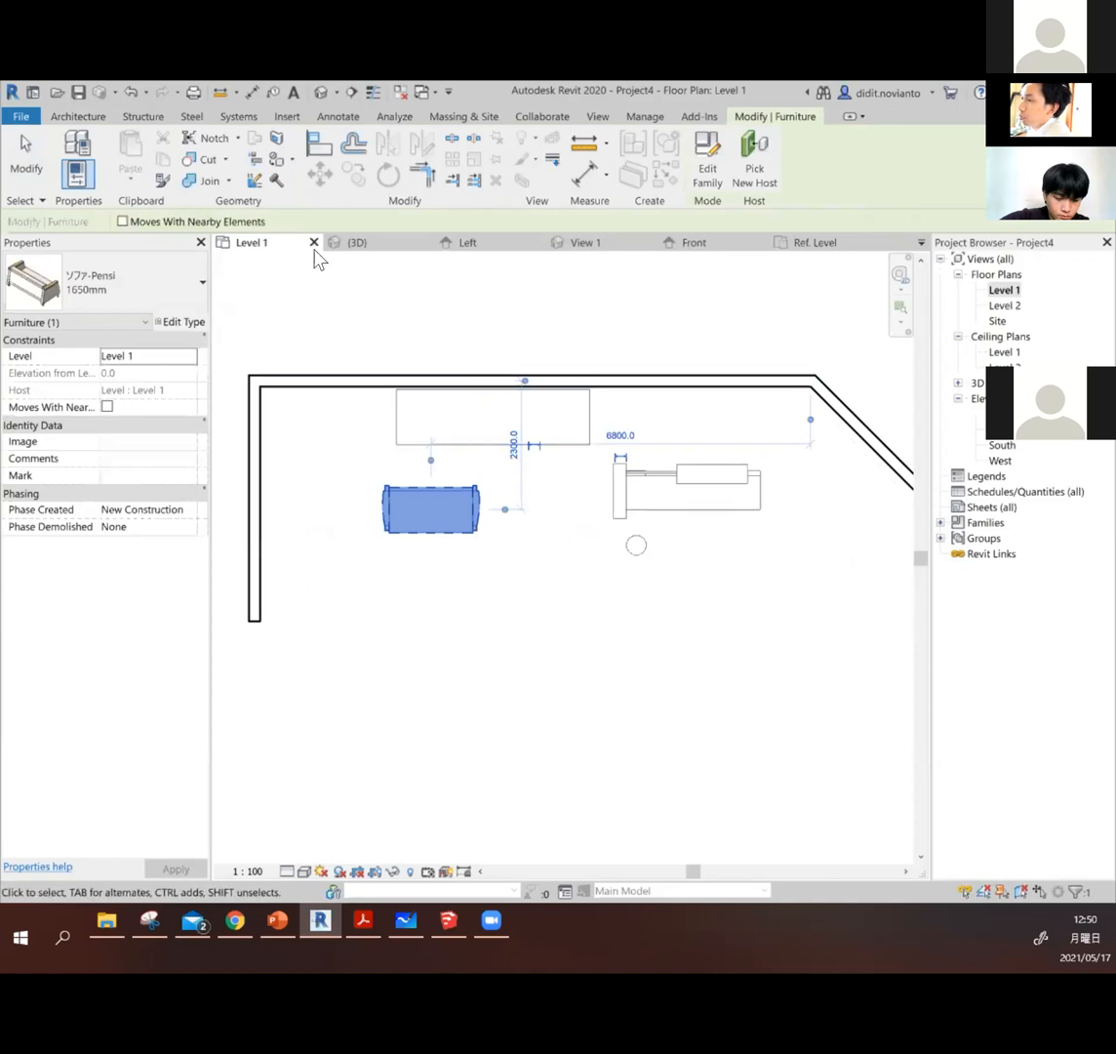
left_click(513, 304)
scroll(527, 380, "up", 3)
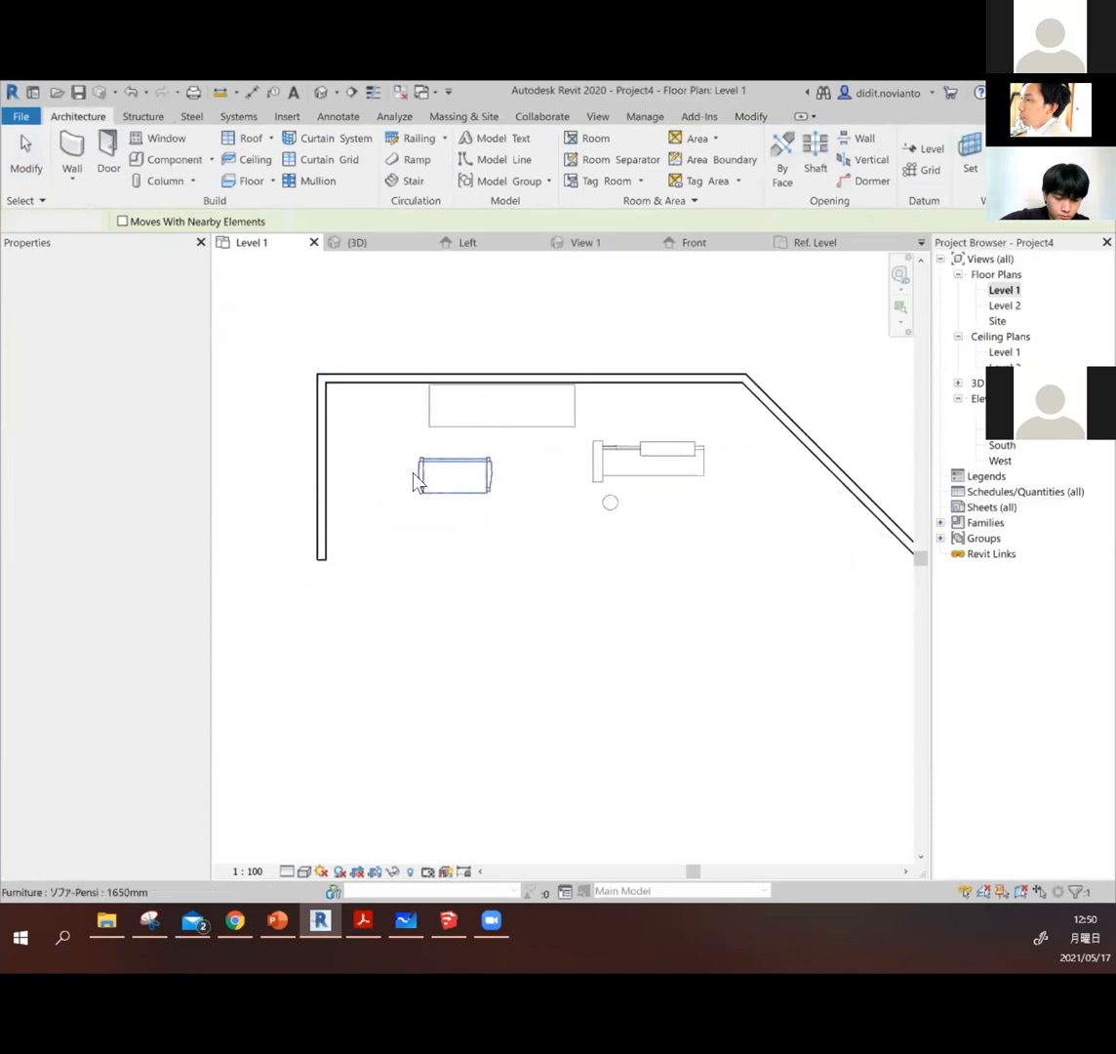
left_click(556, 480)
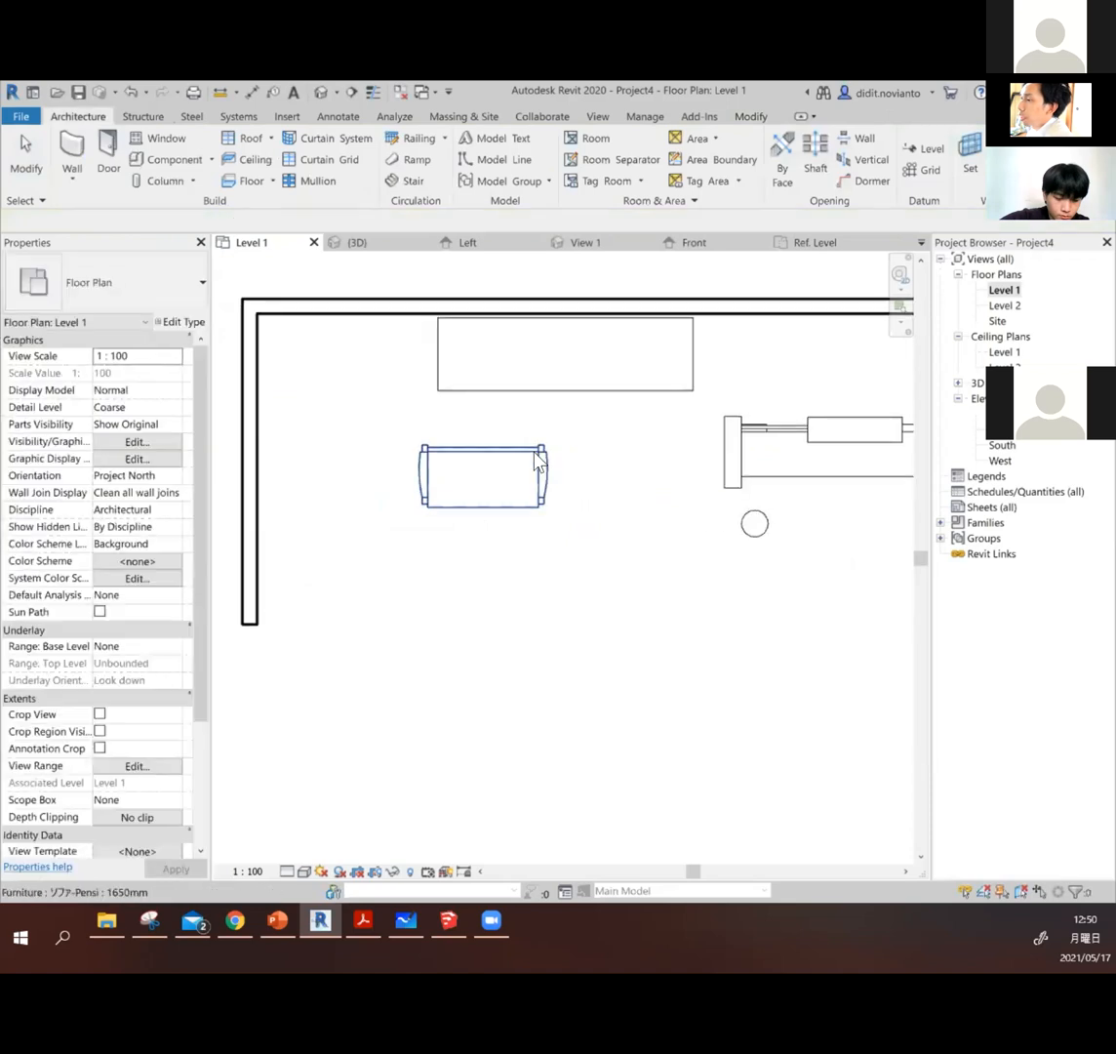
left_click(597, 486)
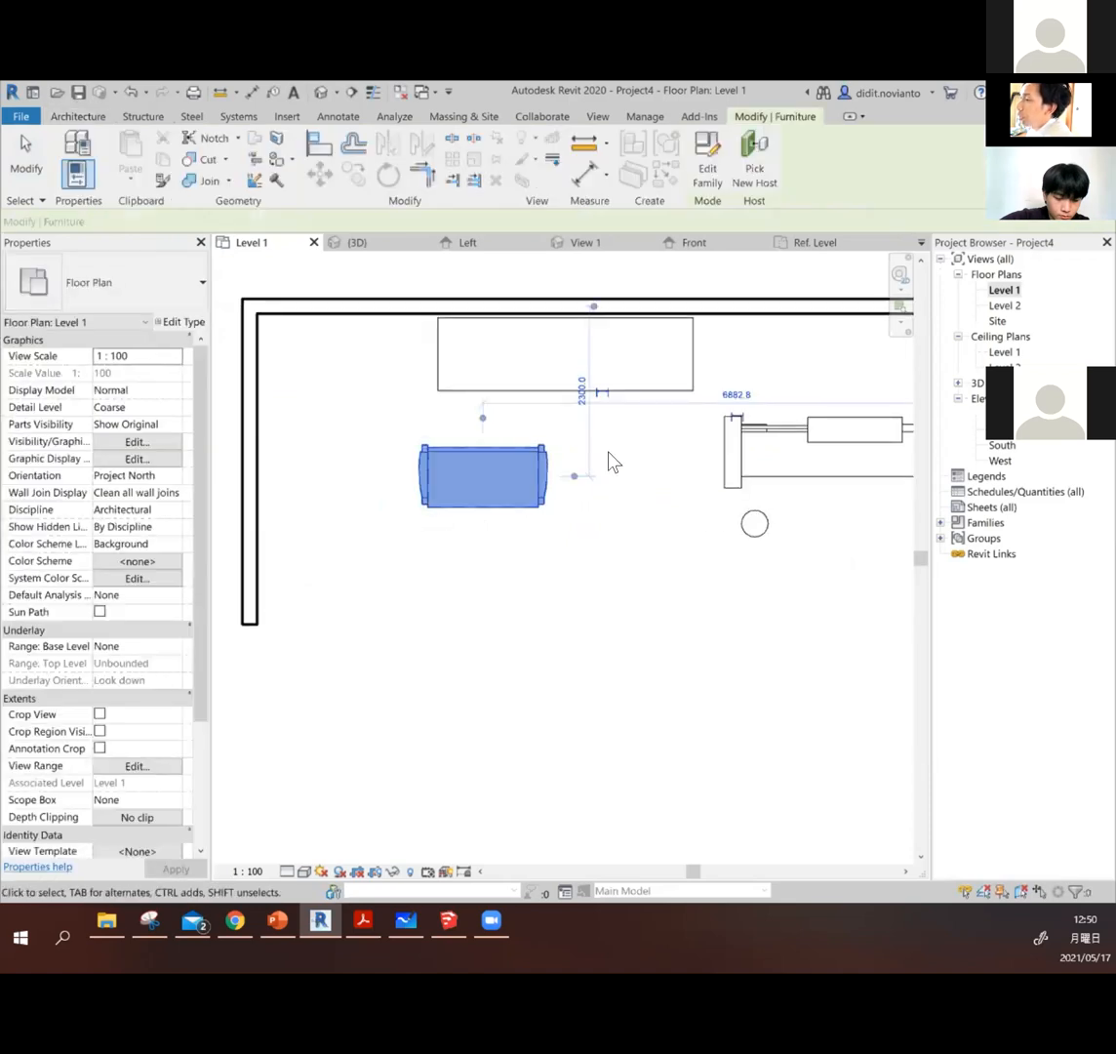
Step: Show the room in the default 3D view and open the ソファ-Pensi sofa's family for editing
left_click(319, 92)
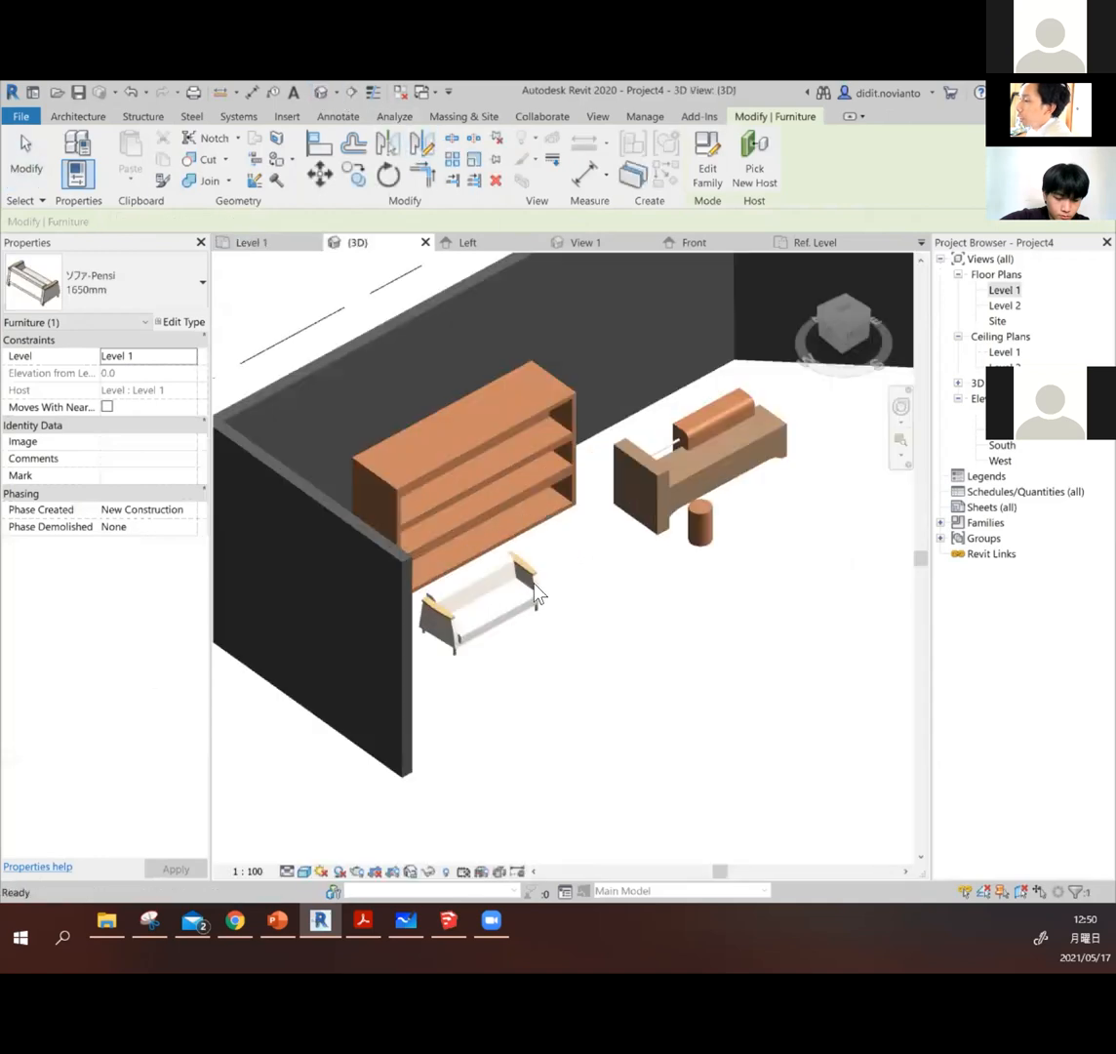
left_click(563, 601)
left_click(537, 604)
scroll(538, 604, "up", 2)
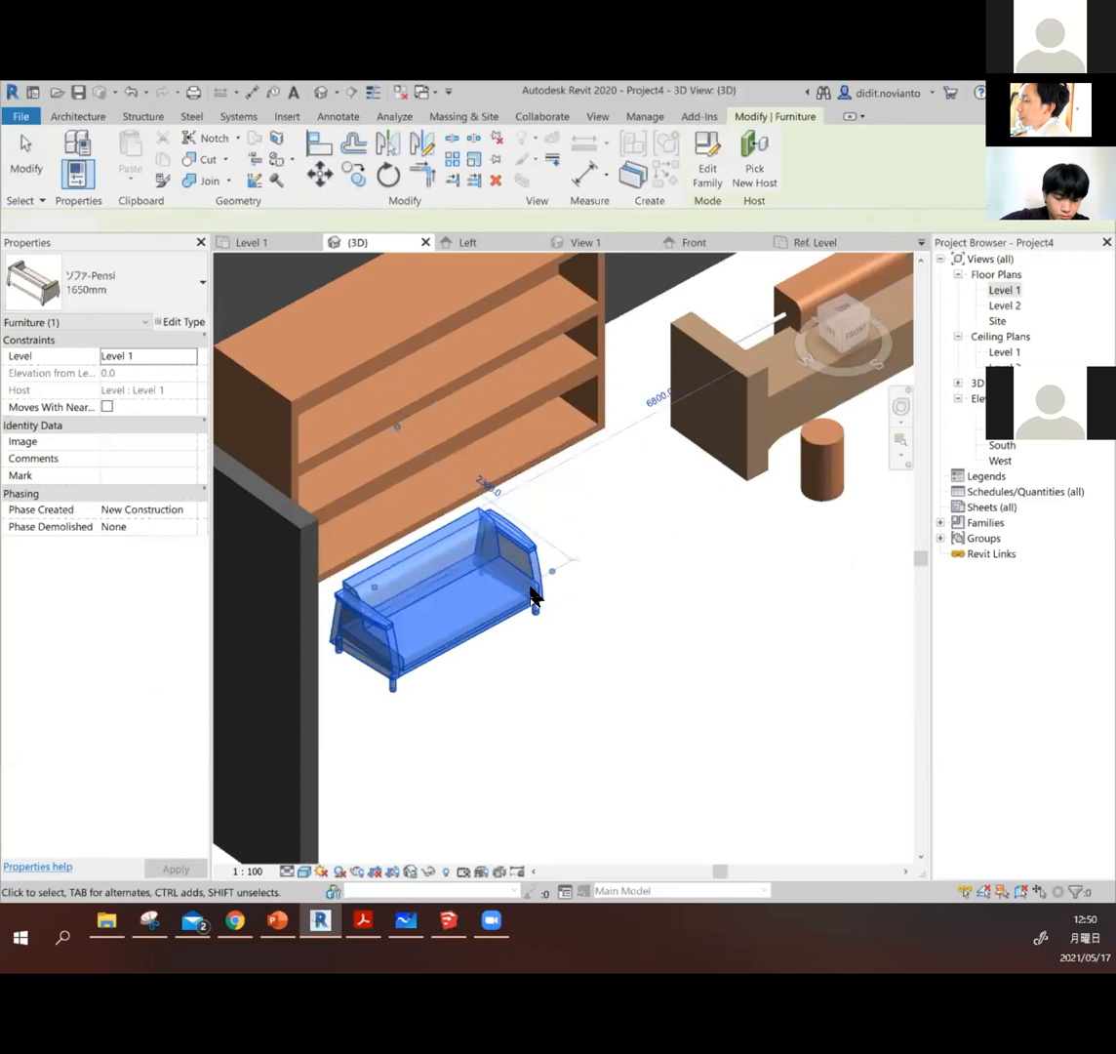
left_click(537, 598)
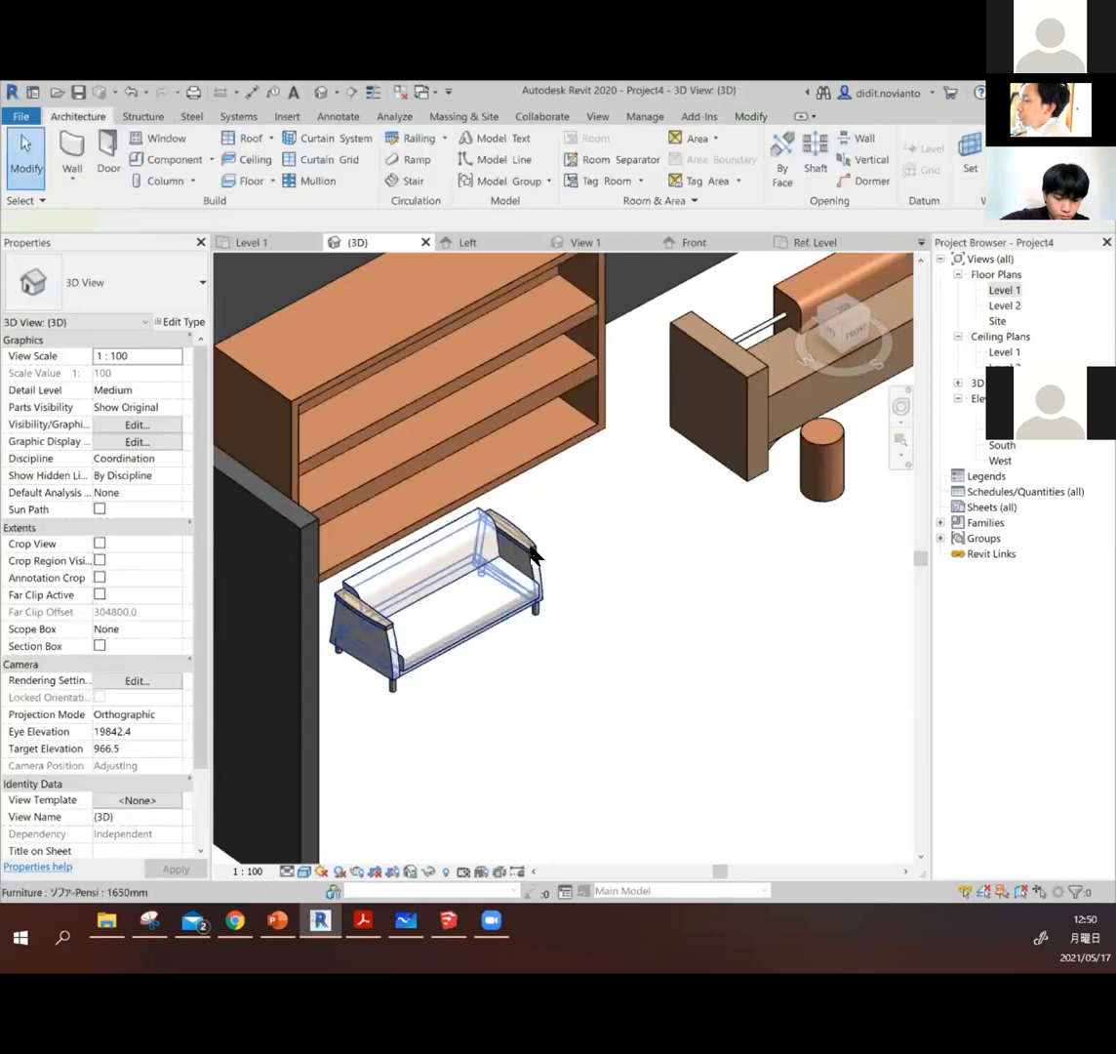
left_click(532, 554)
double_click(532, 554)
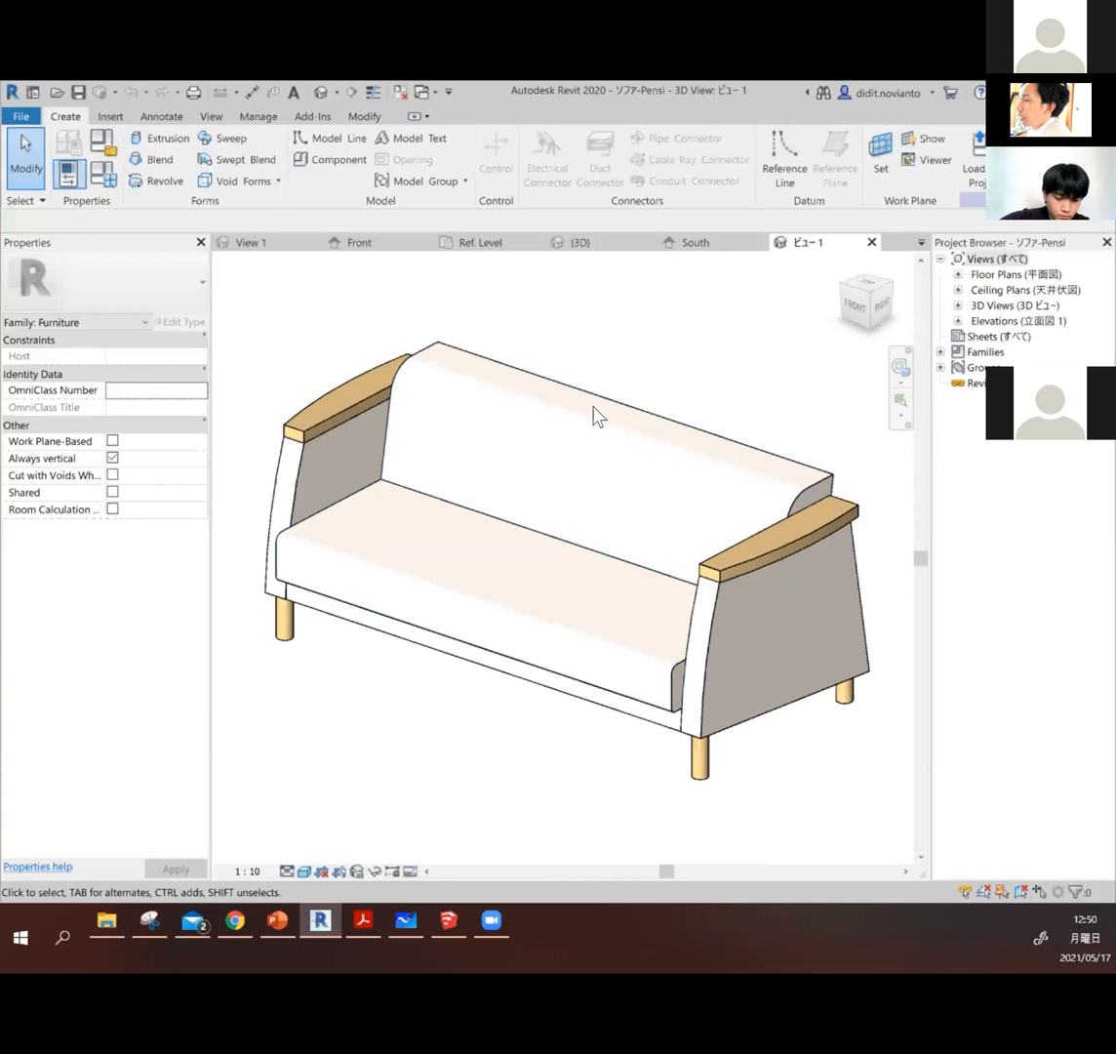
Step: Examine the separate extrusions that make up the sofa family, including the cushion and side panel
left_click(536, 364)
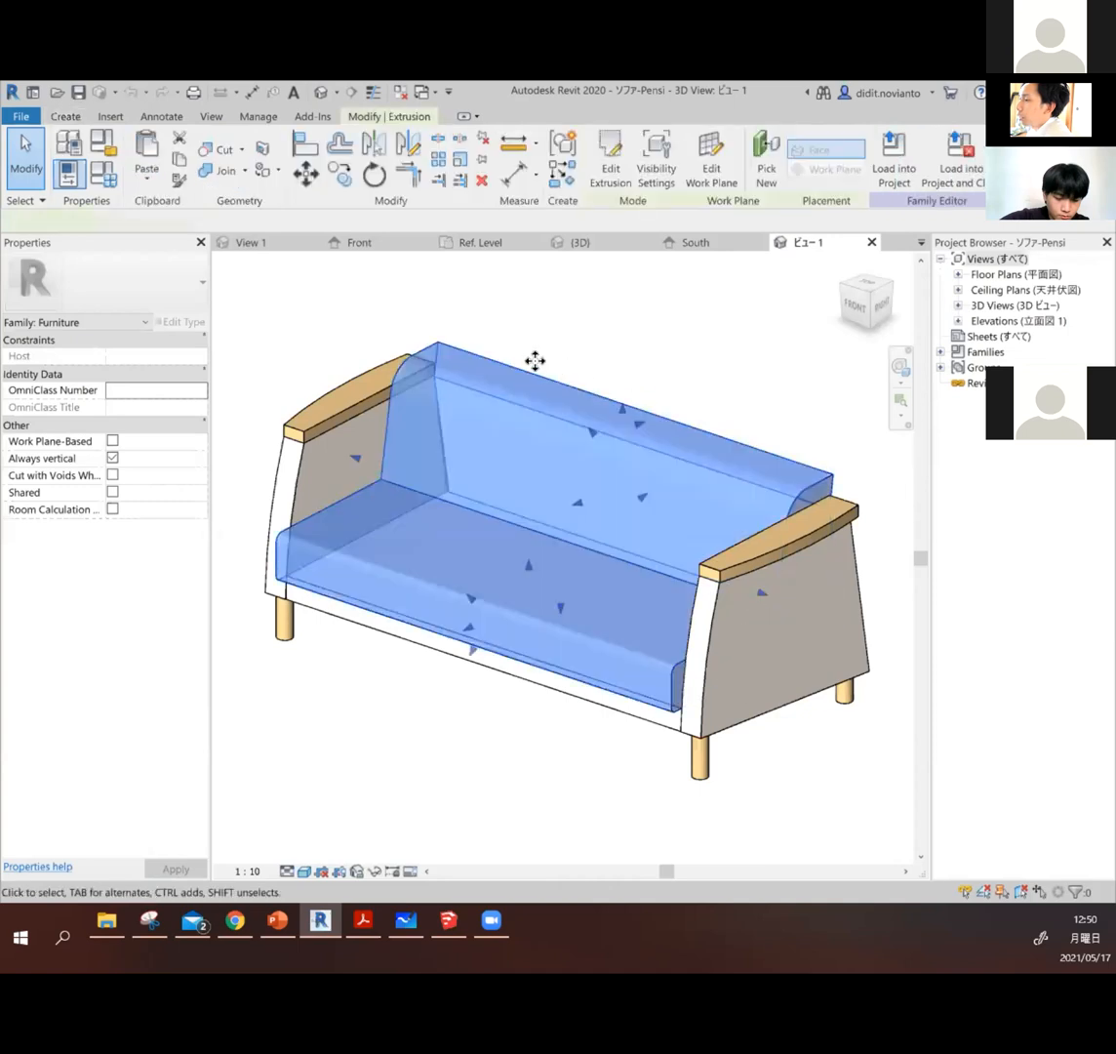
scroll(536, 364, "down", 1)
left_click(702, 368)
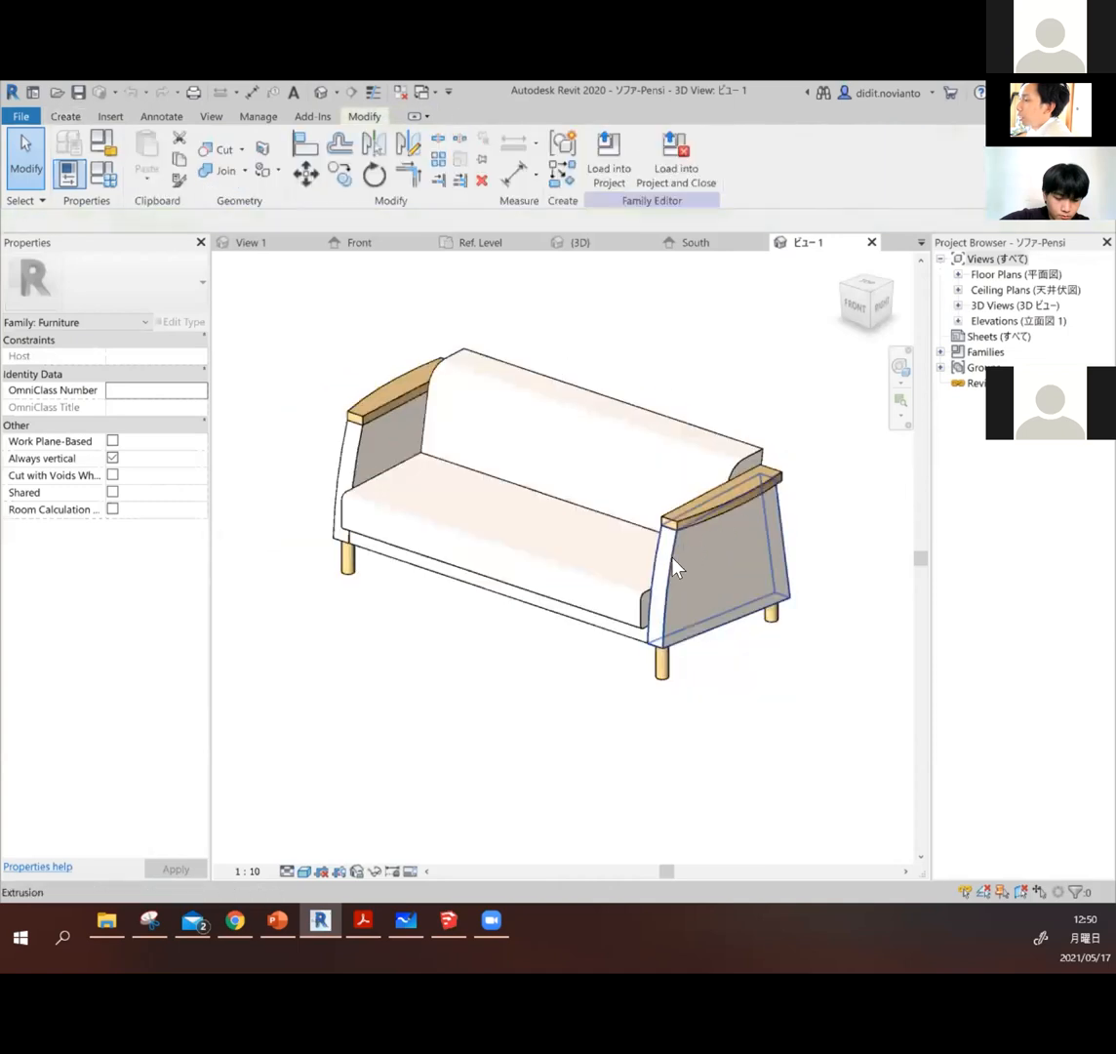
left_click(669, 568)
left_click(715, 372)
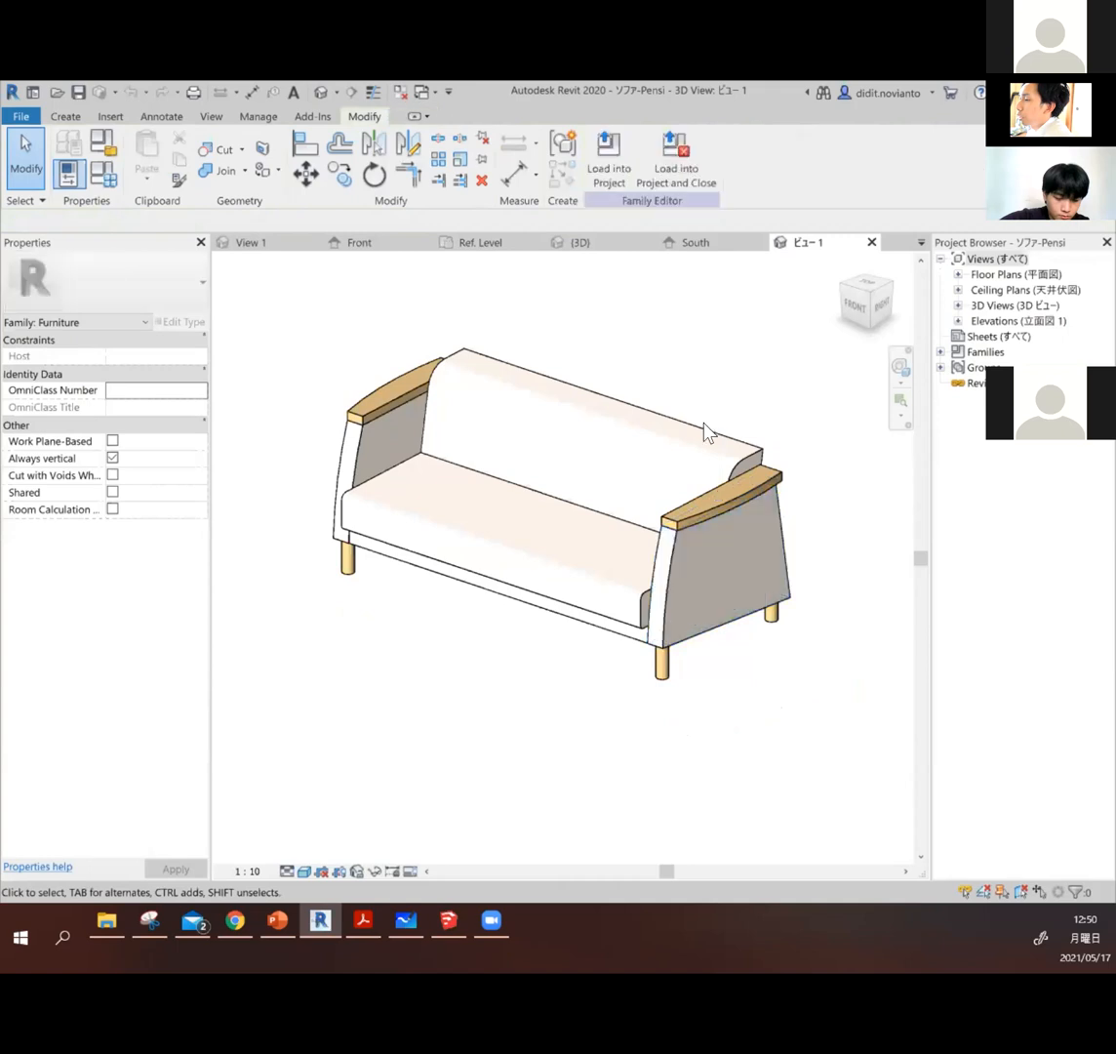
left_click(679, 554)
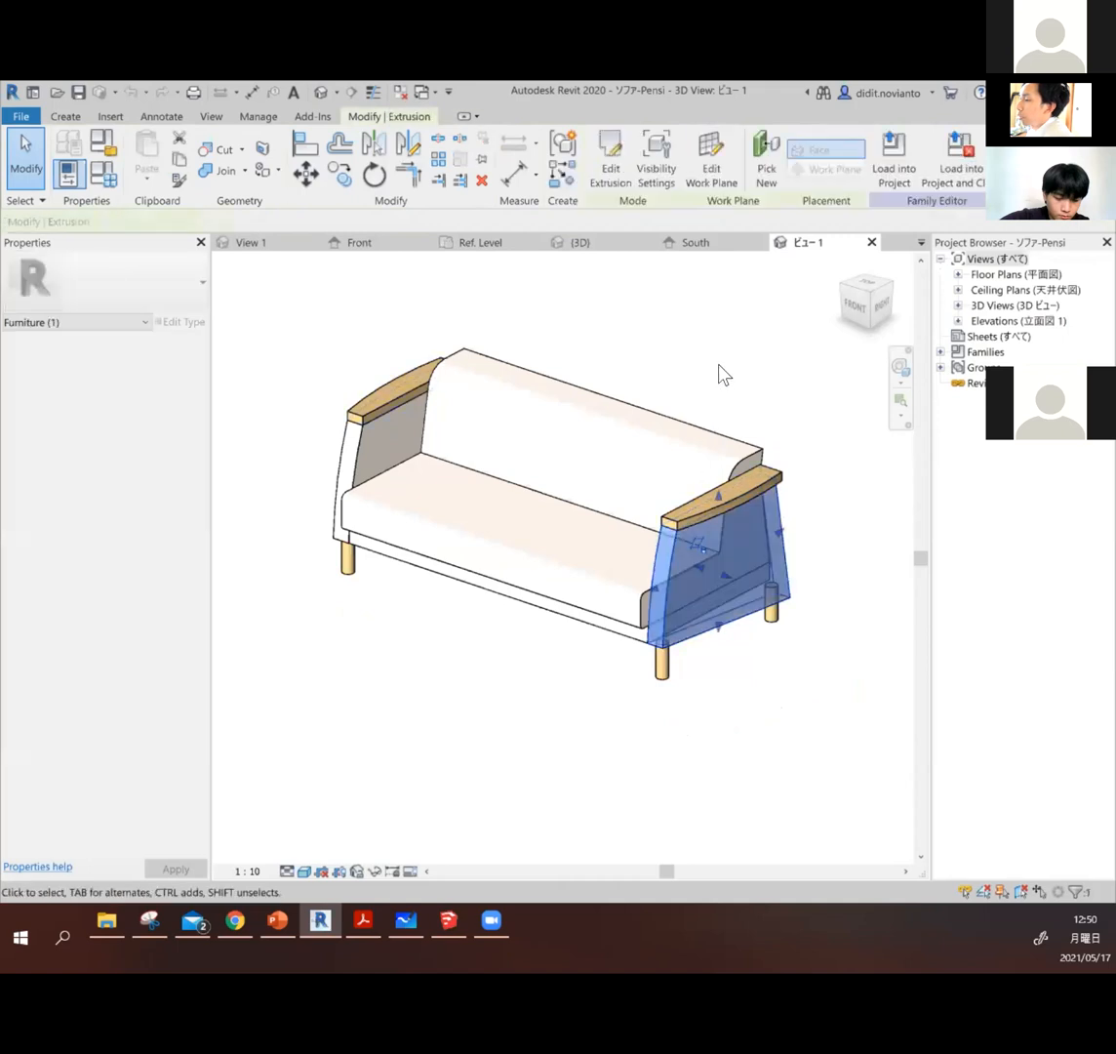
left_click(720, 374)
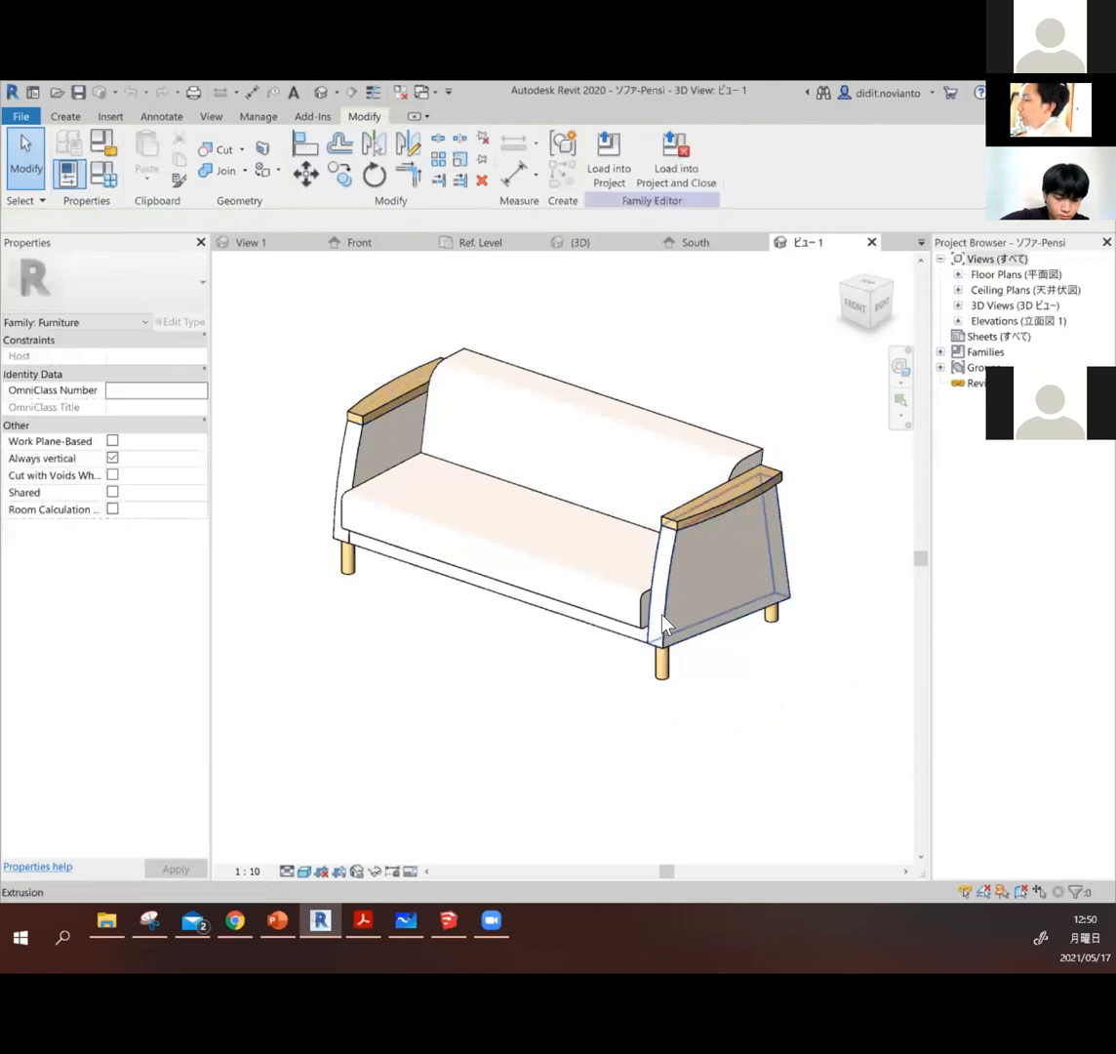
left_click(667, 652)
left_click(715, 353)
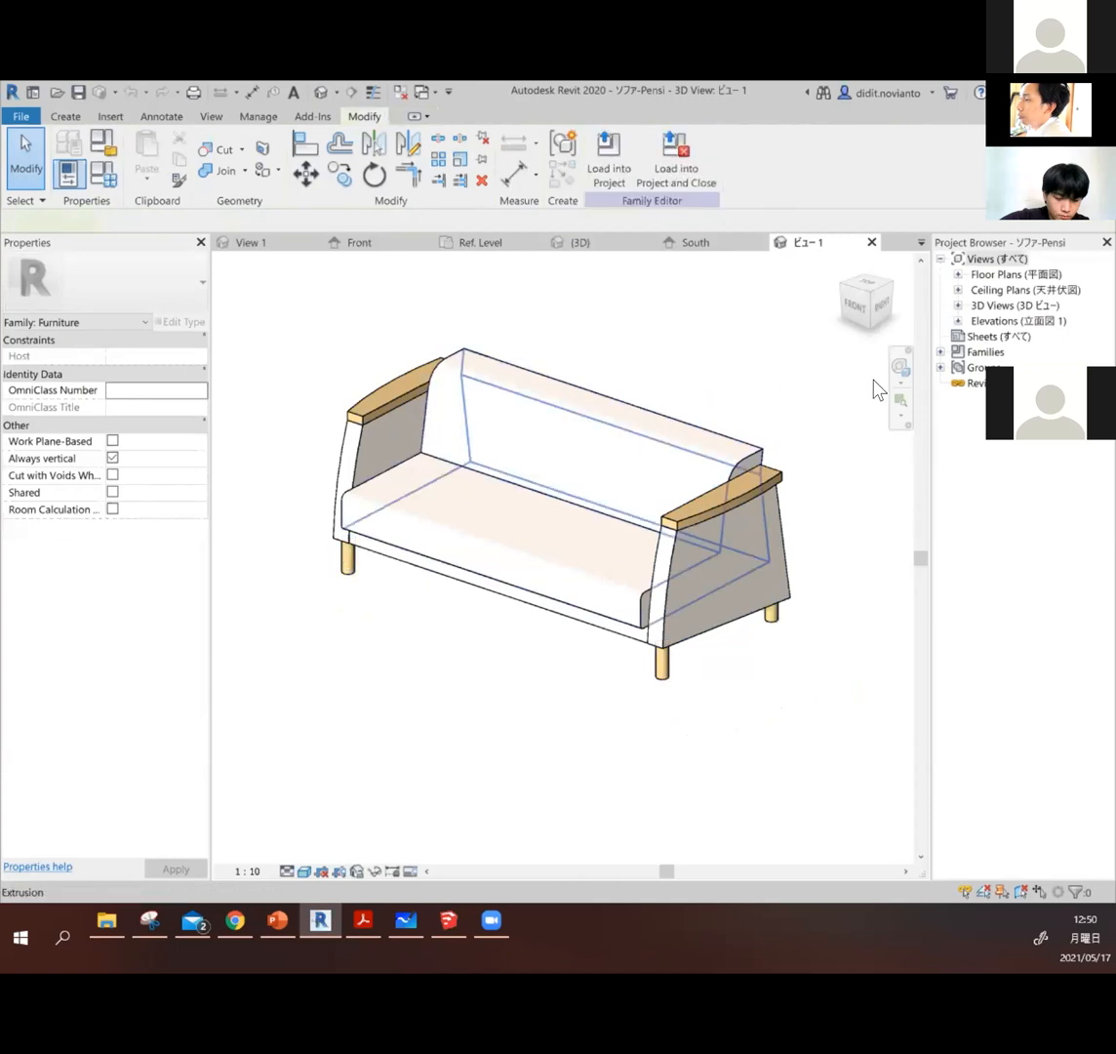
Step: Expand the sofa family's floor plan, ceiling plan, 3D and elevation views and open the 正面 elevation
left_click(959, 275)
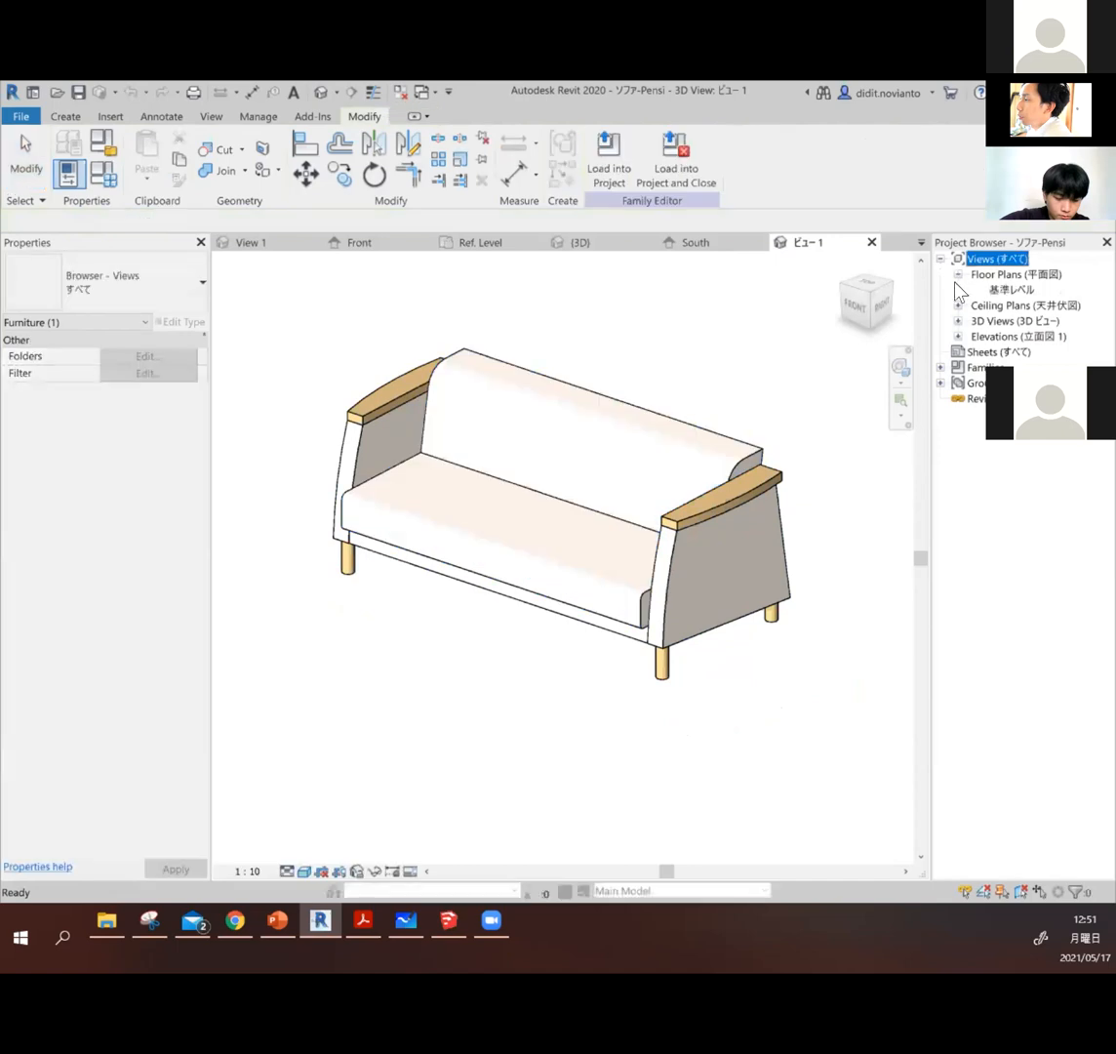
left_click(958, 306)
left_click(958, 337)
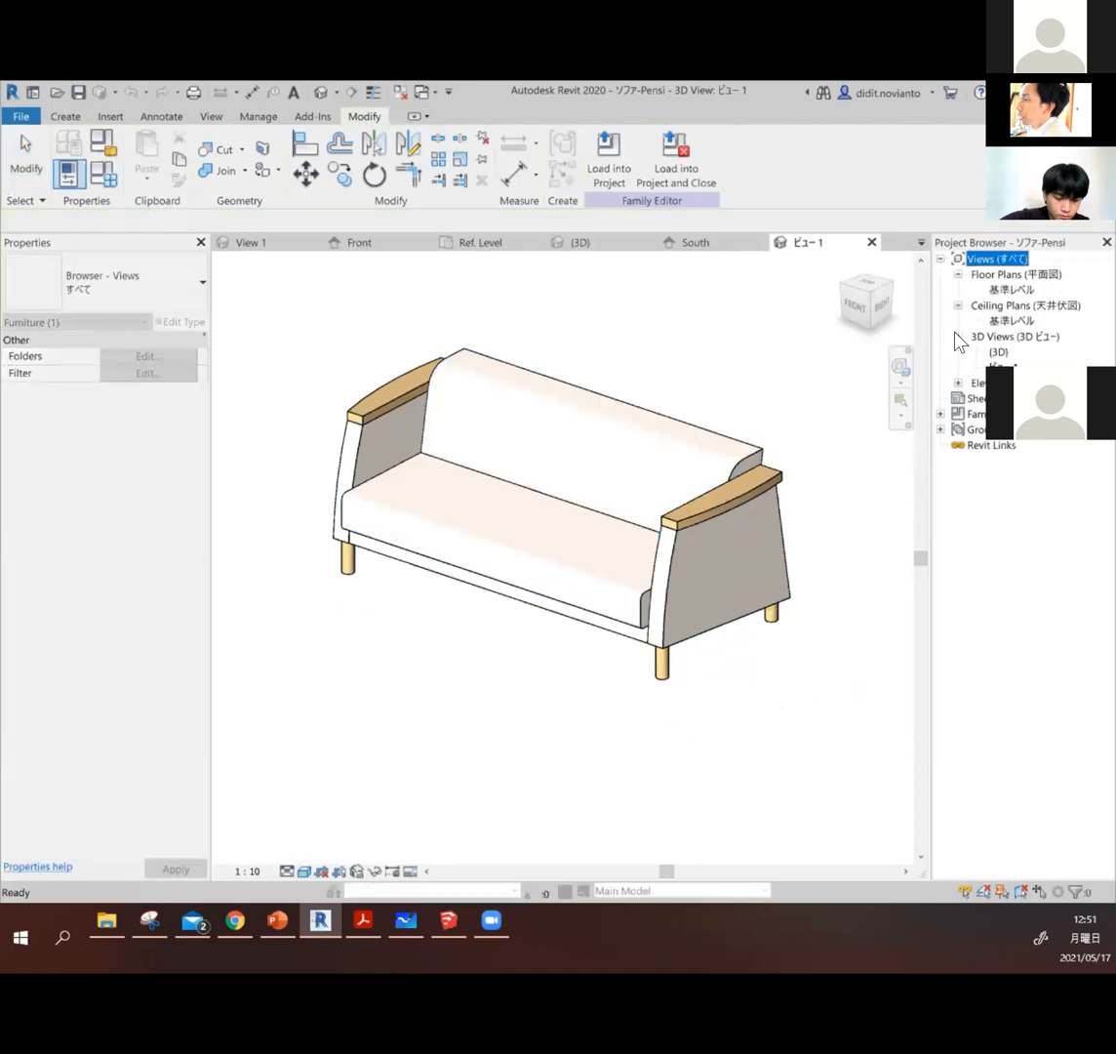
left_click(959, 383)
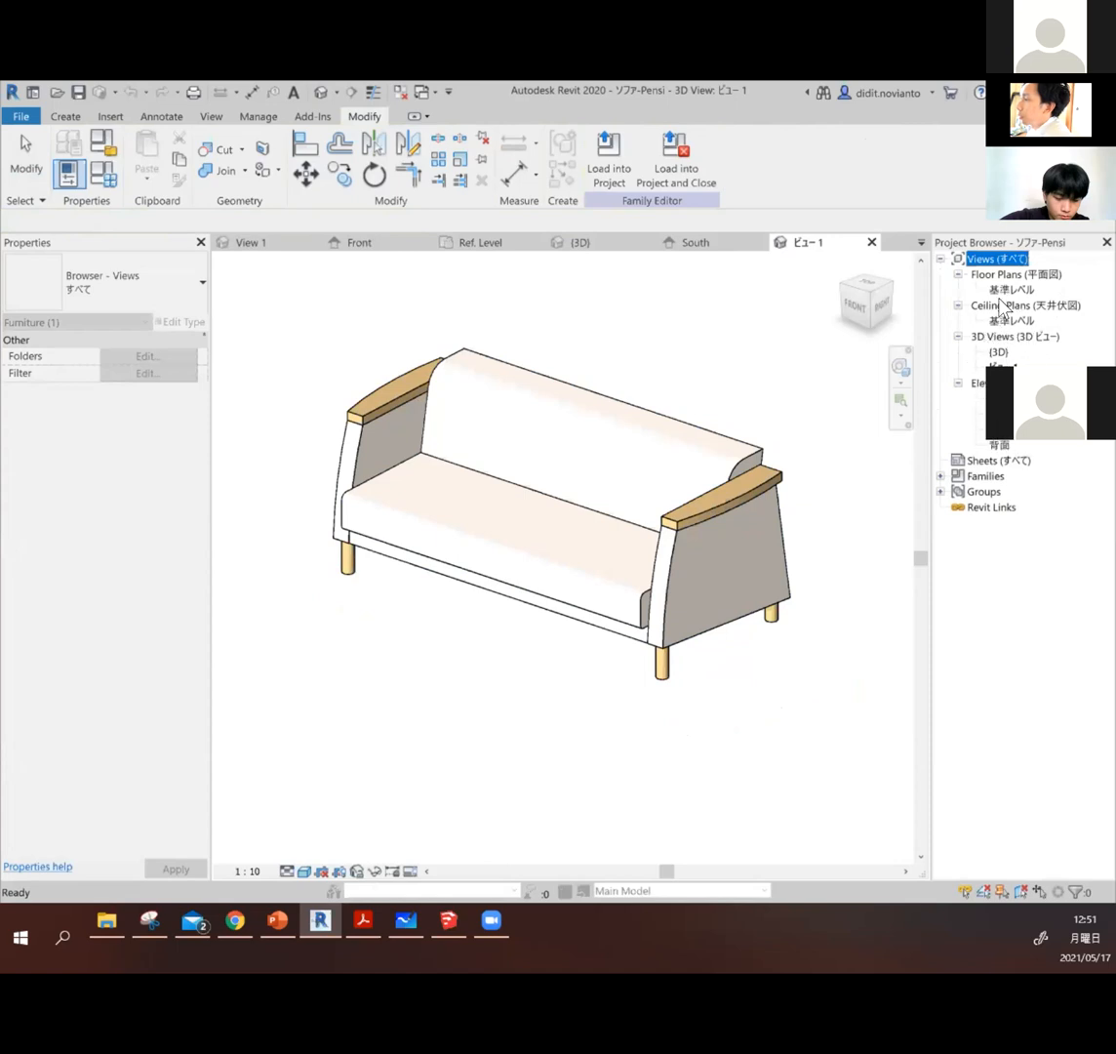
left_click(1001, 429)
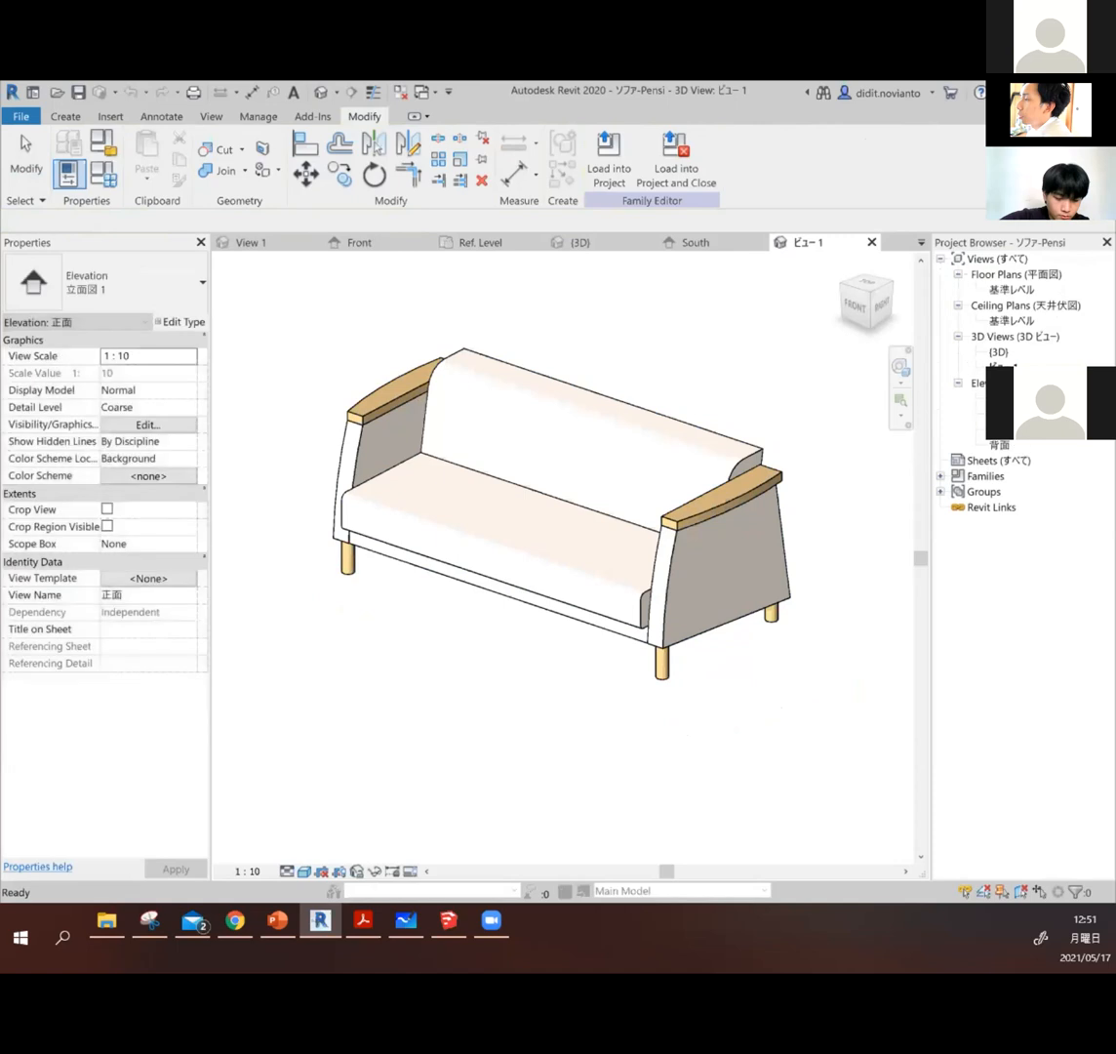
double_click(1001, 437)
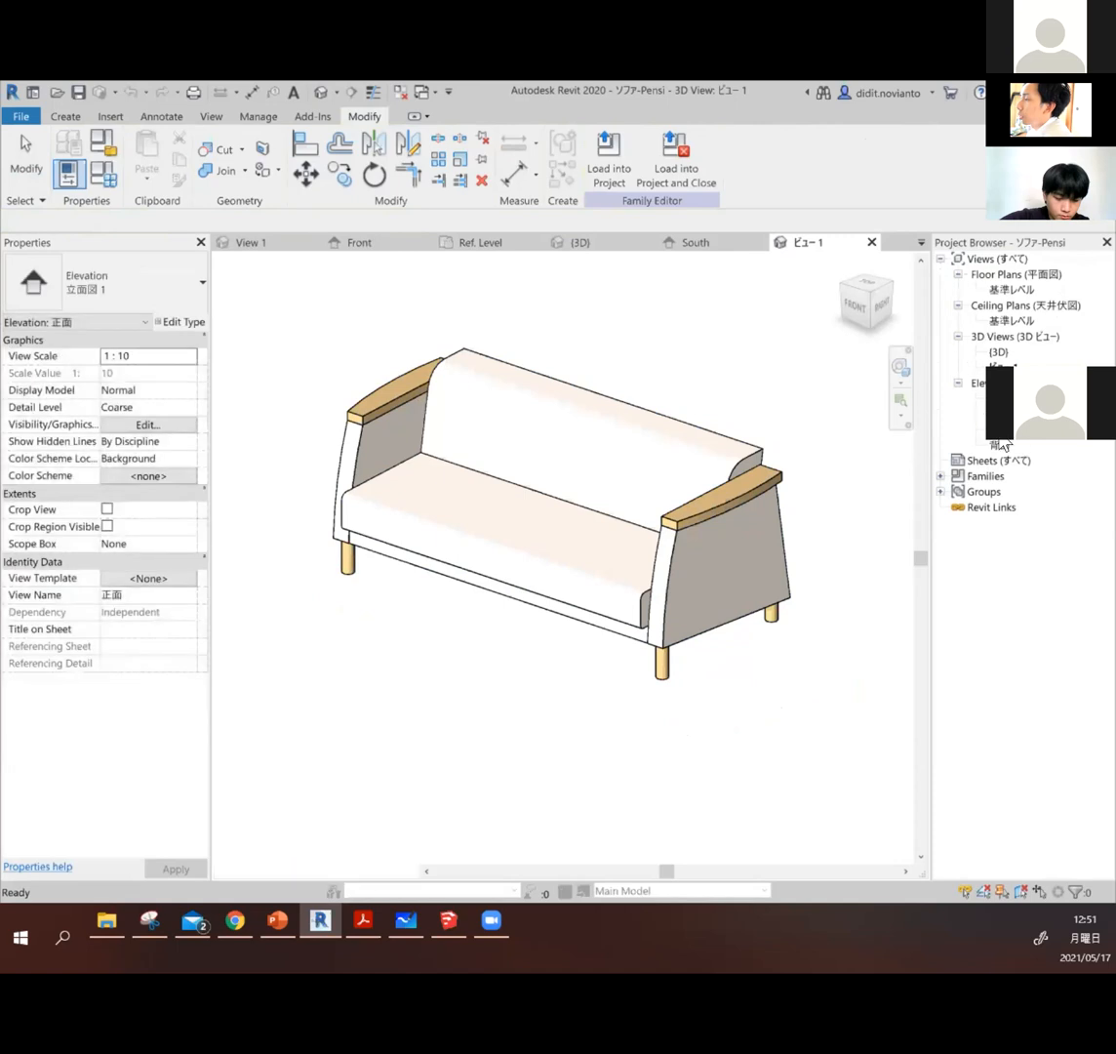
Step: Stretch the sofa's backrest extrusion upward in the 正面 elevation so it rises well above the armrests
left_click(264, 560)
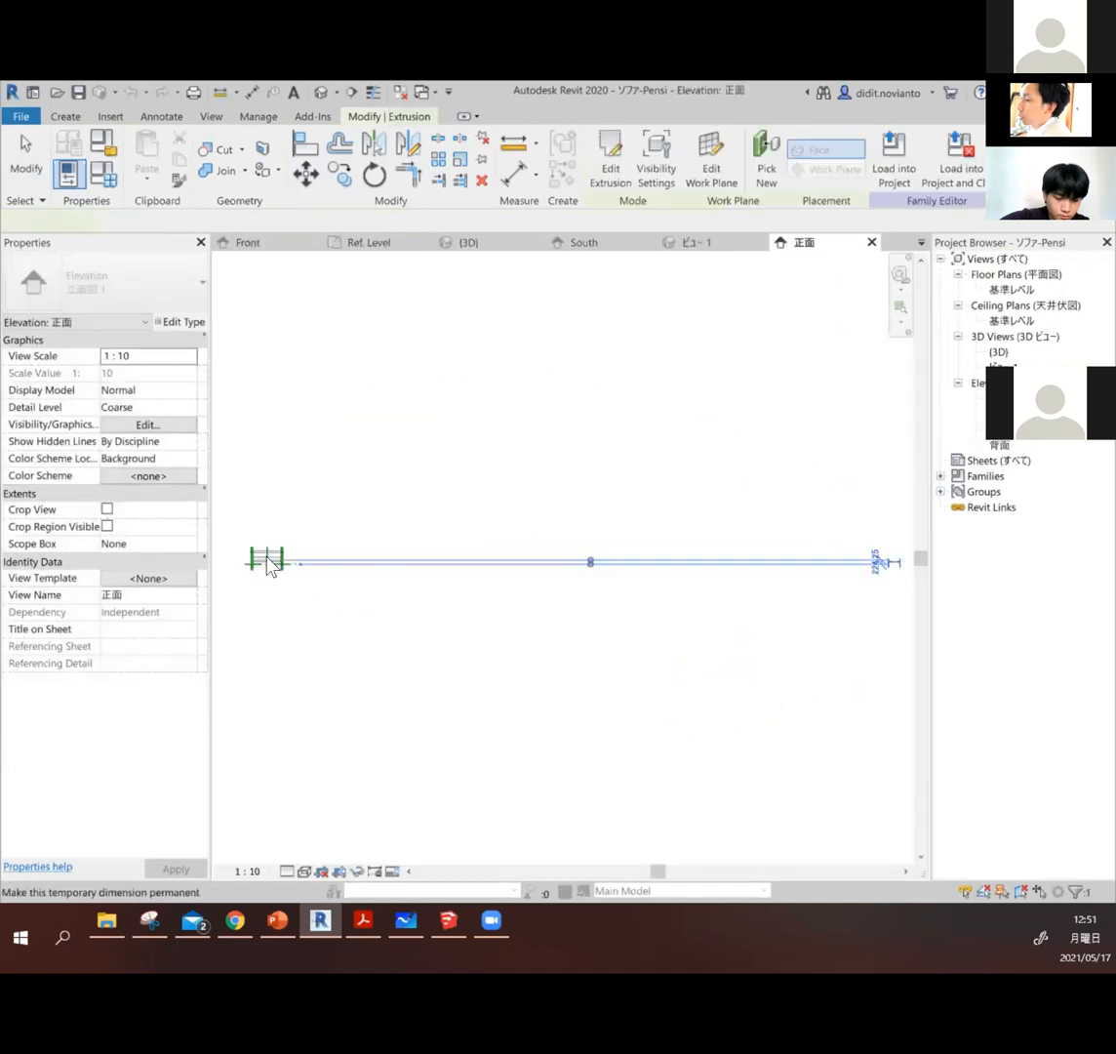
scroll(251, 559, "up", 5)
scroll(285, 575, "up", 2)
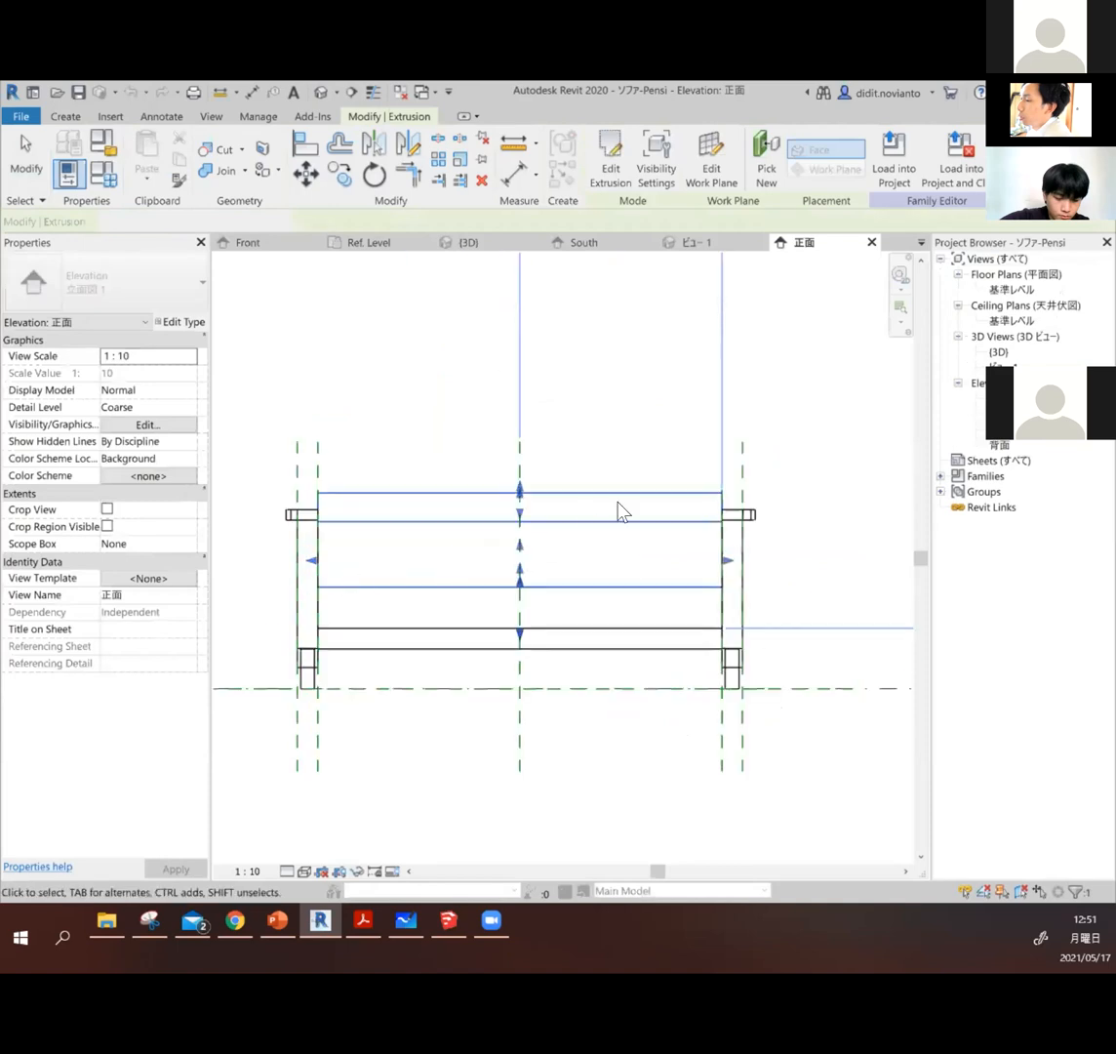
left_click(797, 379)
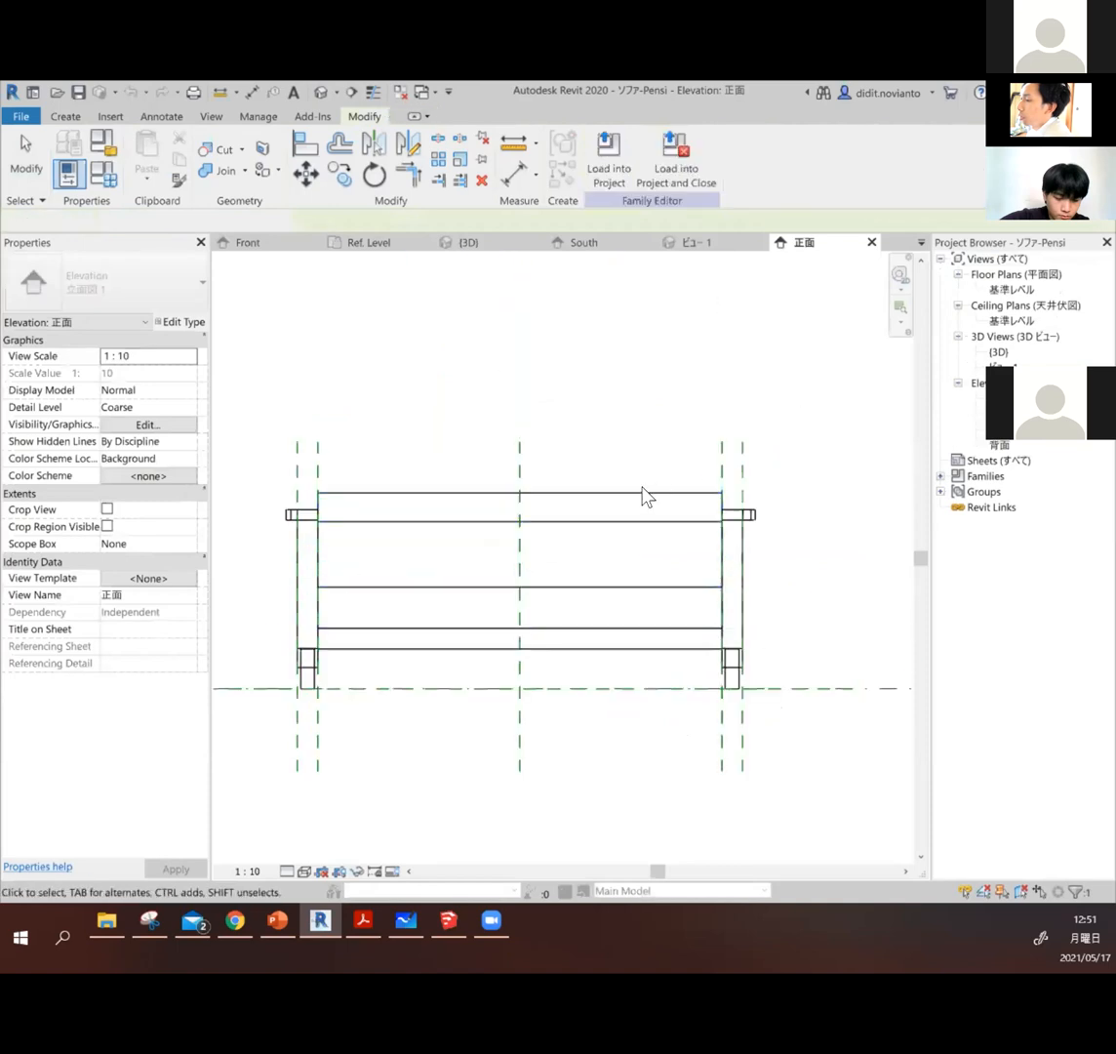
left_click(530, 492)
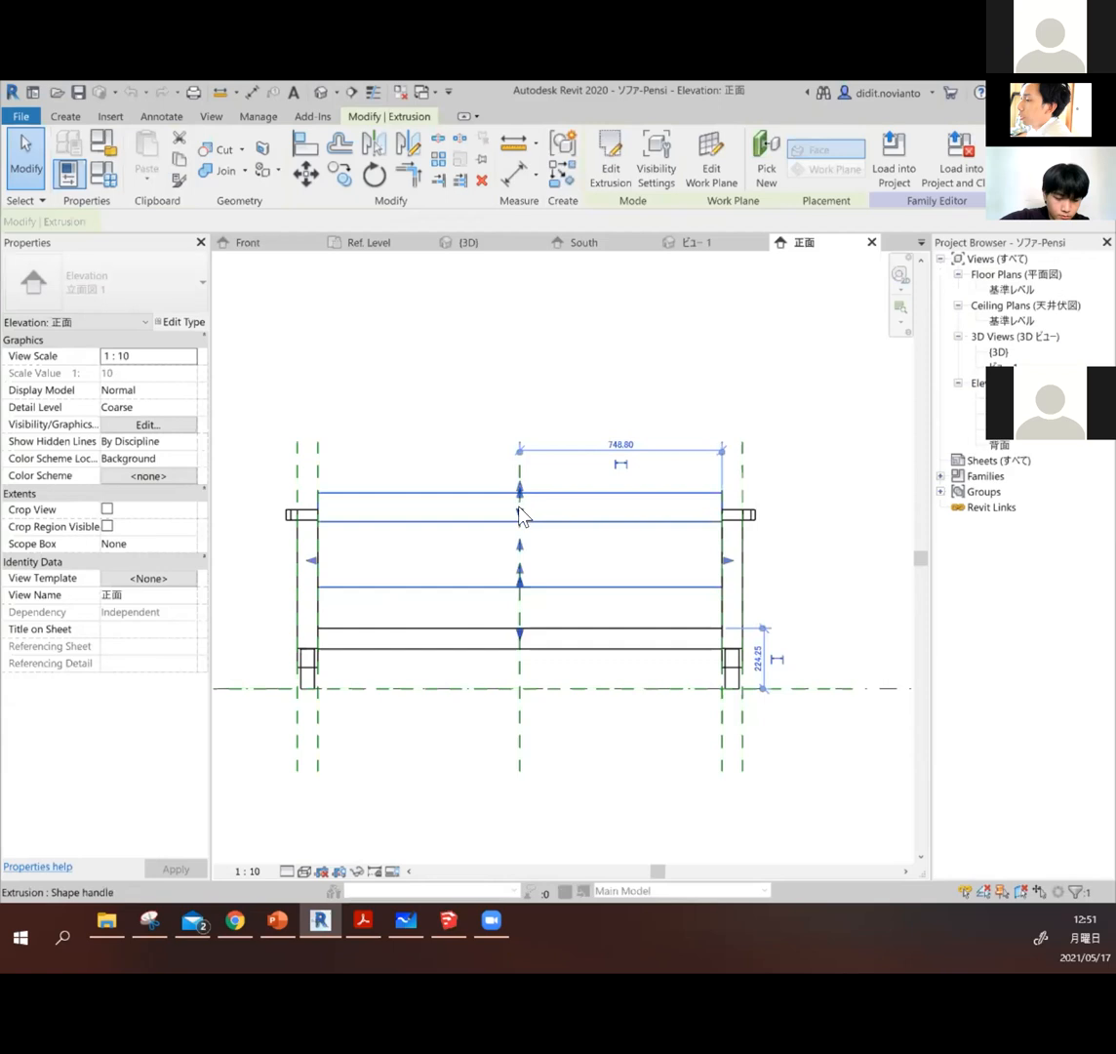
left_click_drag(518, 496, 618, 383)
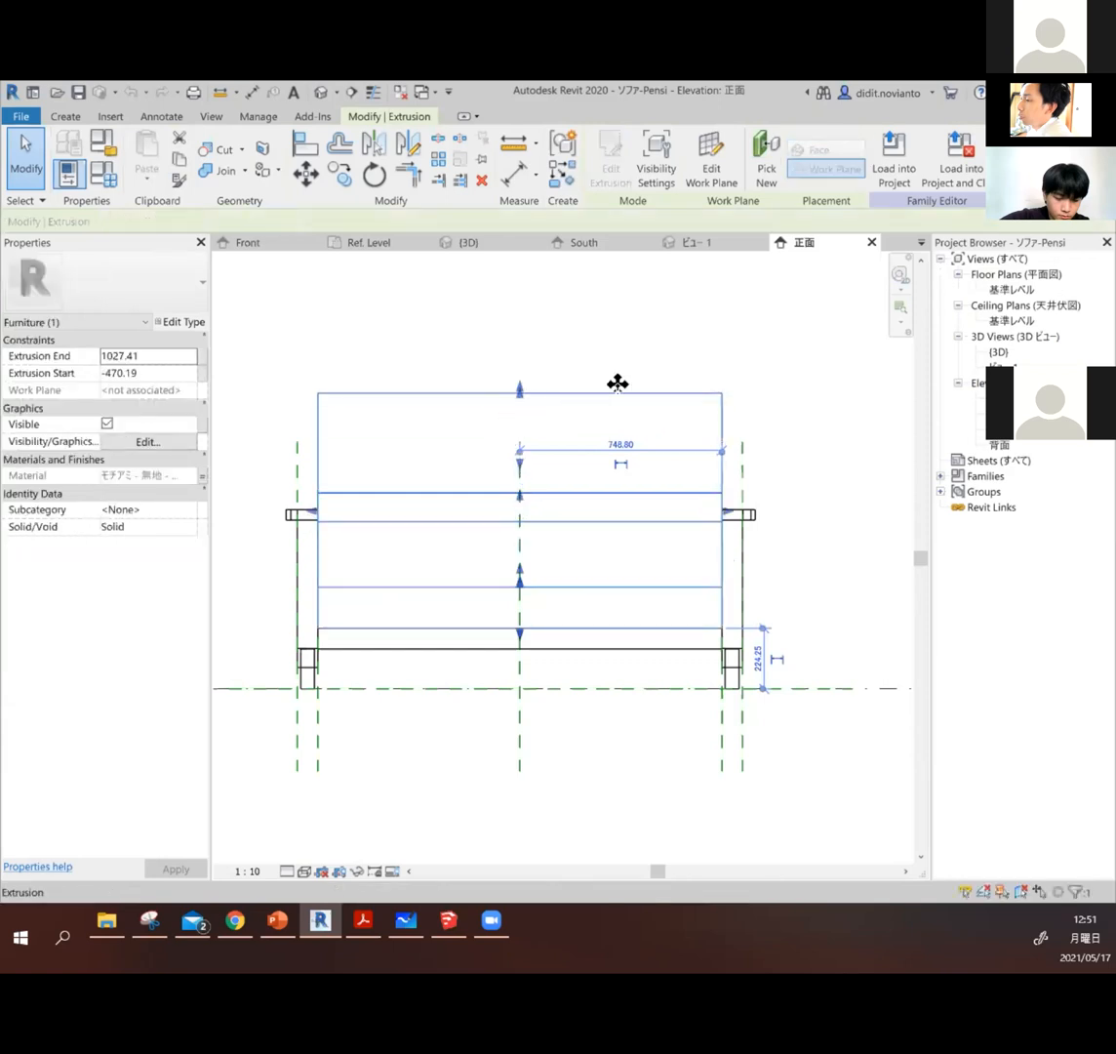
left_click(785, 361)
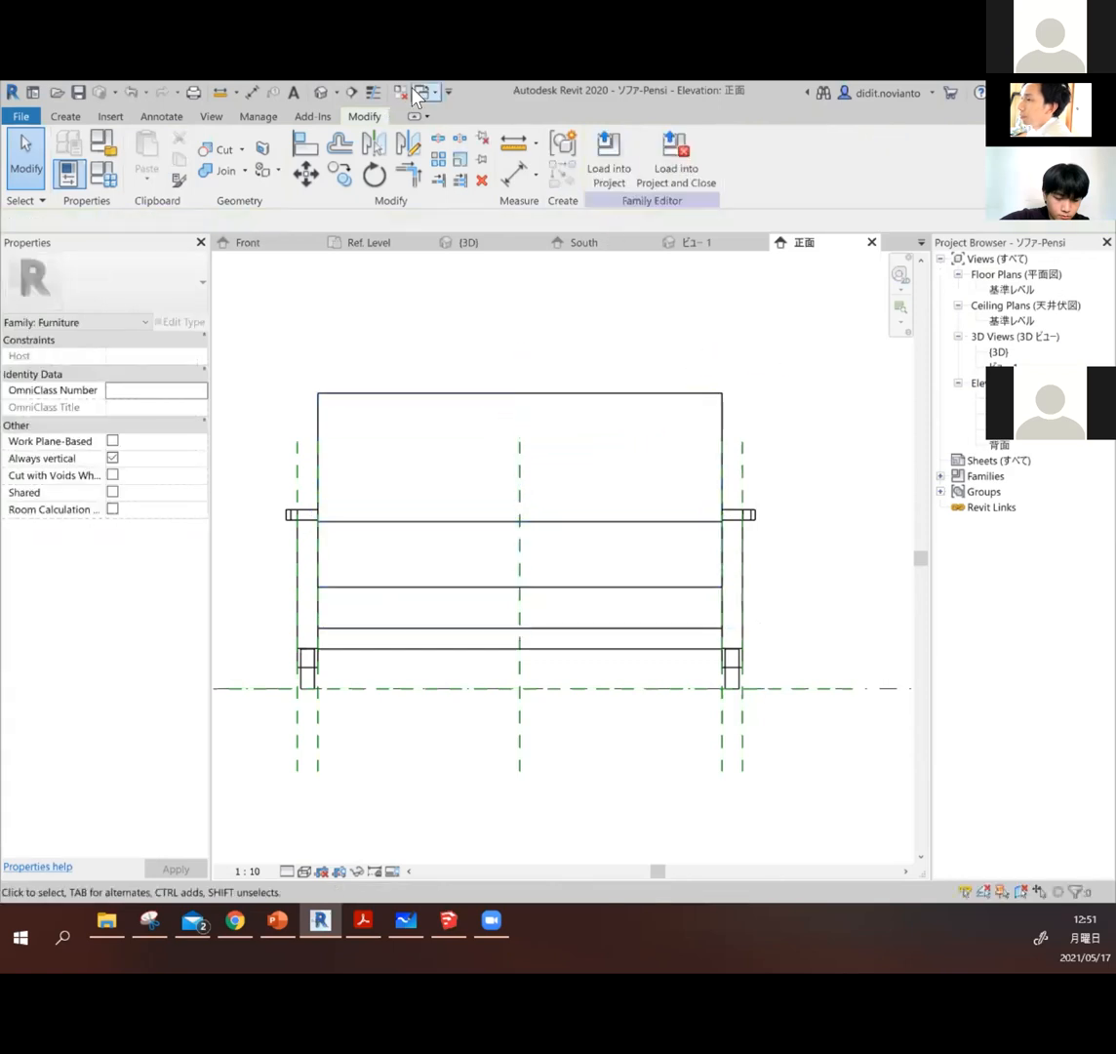
Step: Check the edited sofa family in 3D and load it into Project4.rvt, overwriting the existing version
left_click(323, 93)
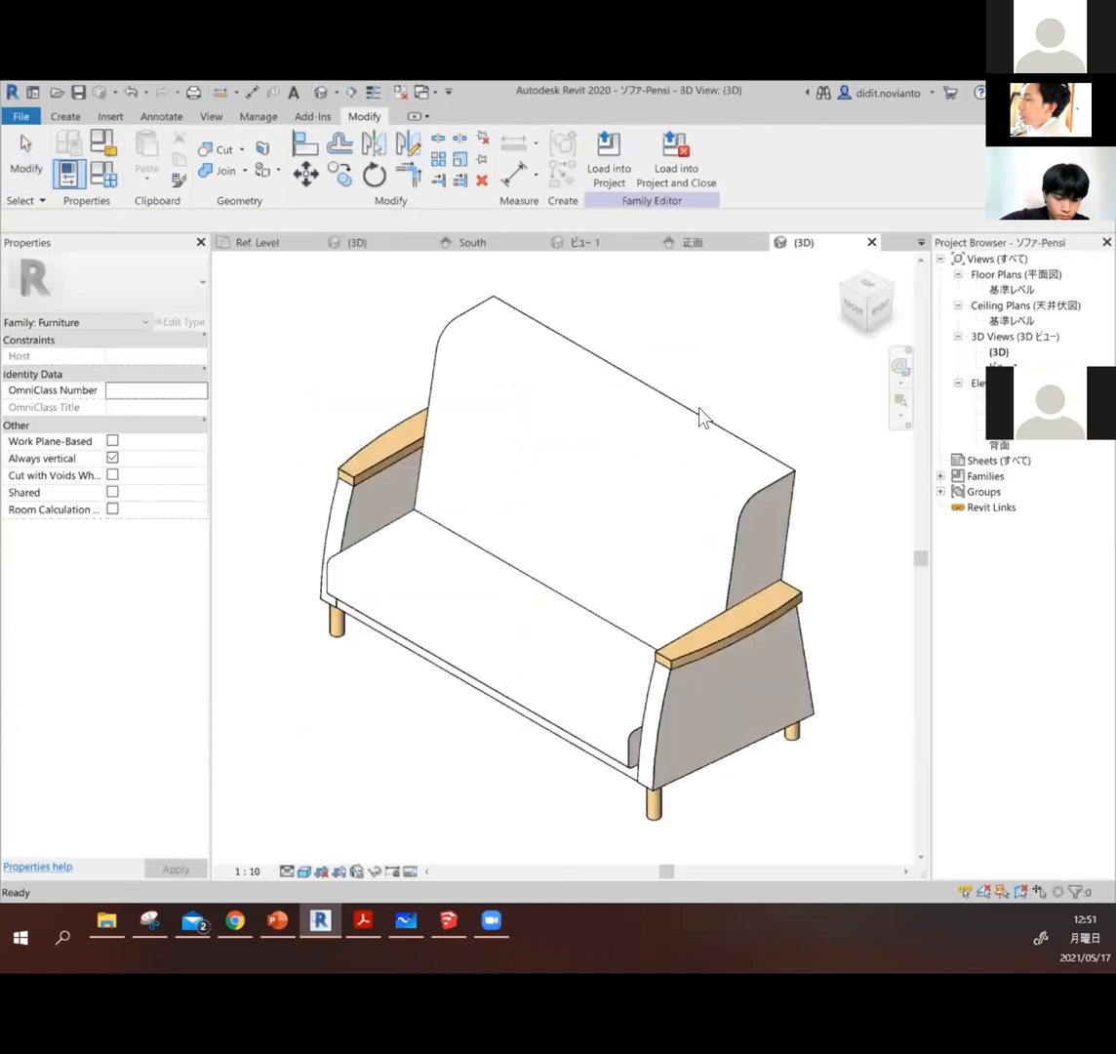
scroll(543, 514, "down", 2)
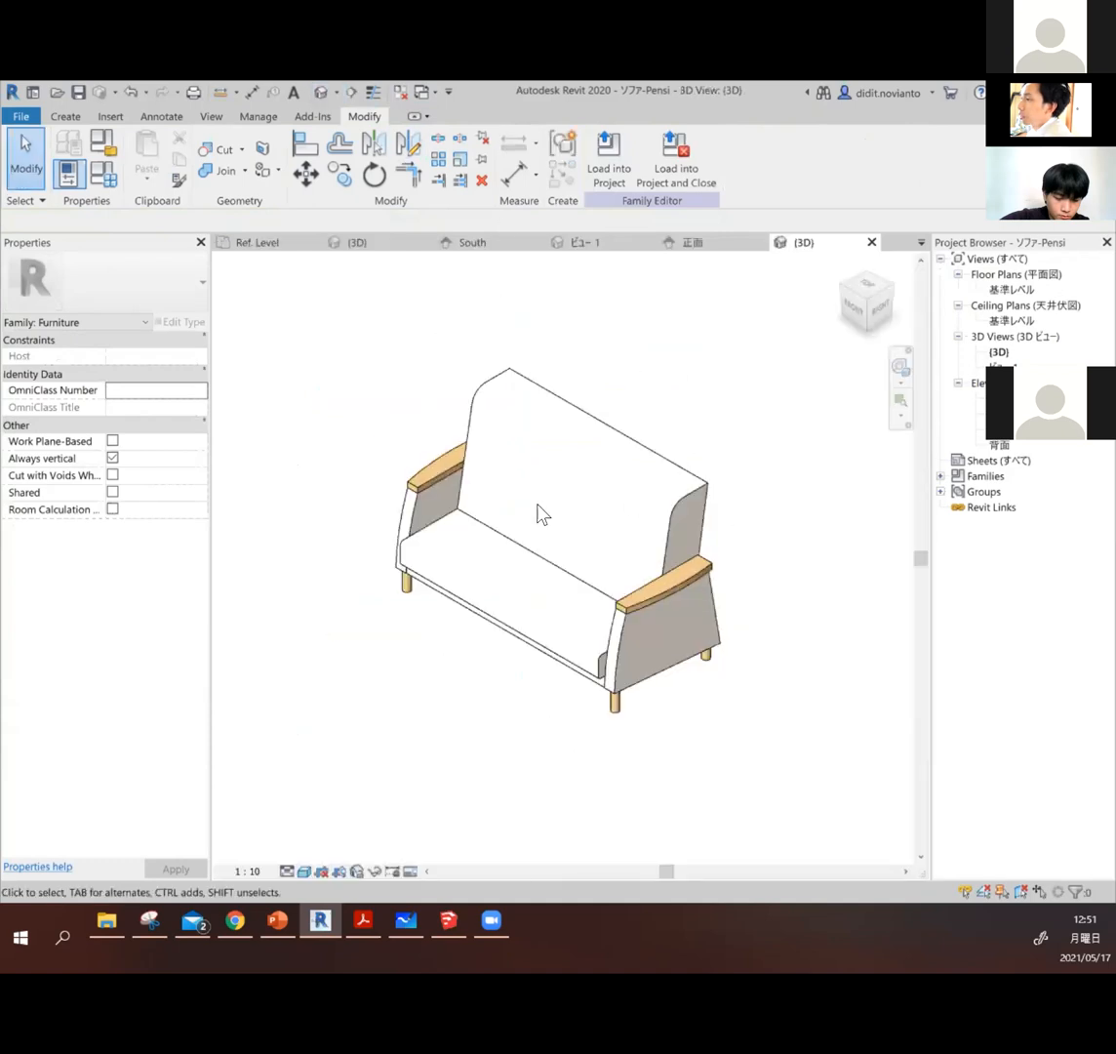
left_click(607, 168)
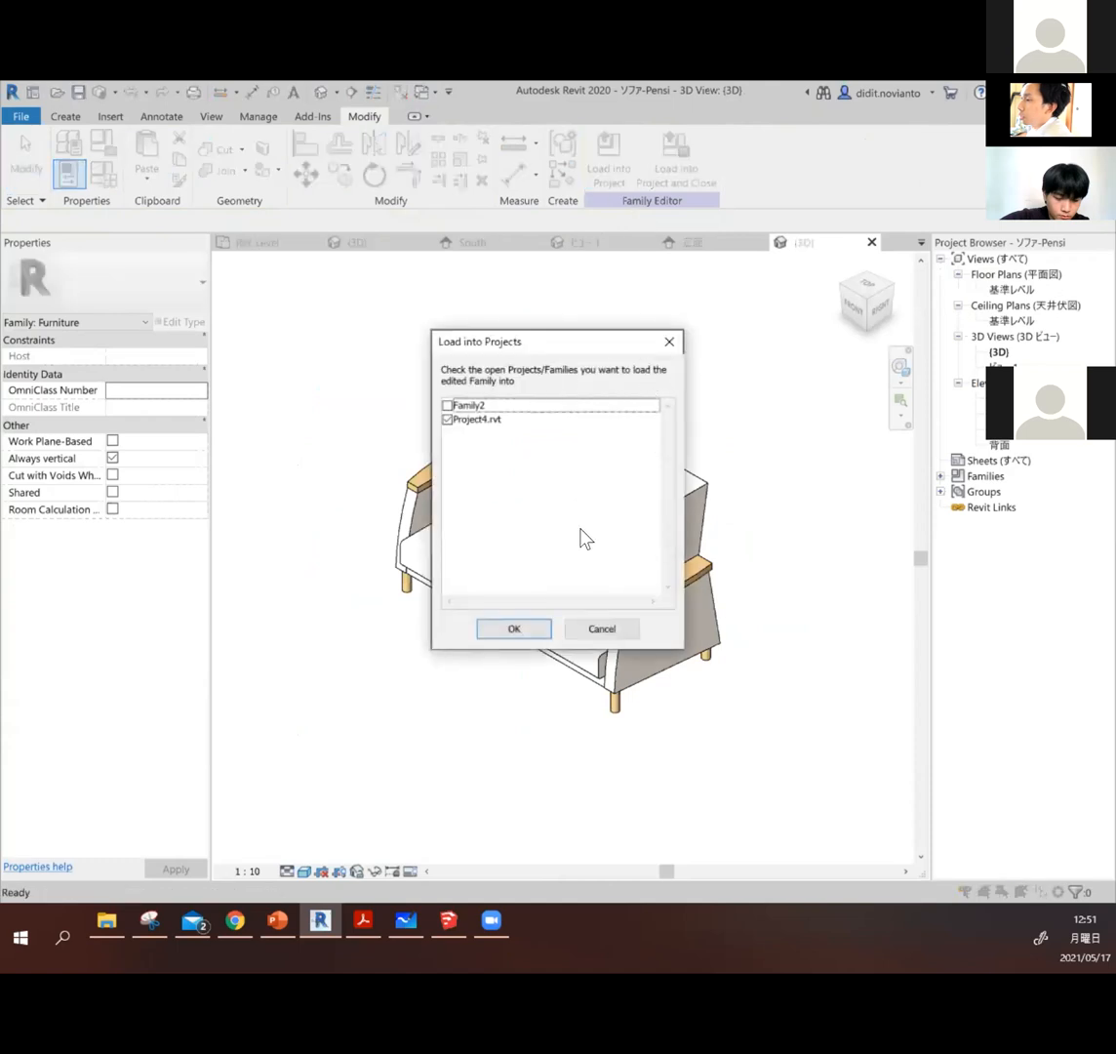
left_click(536, 630)
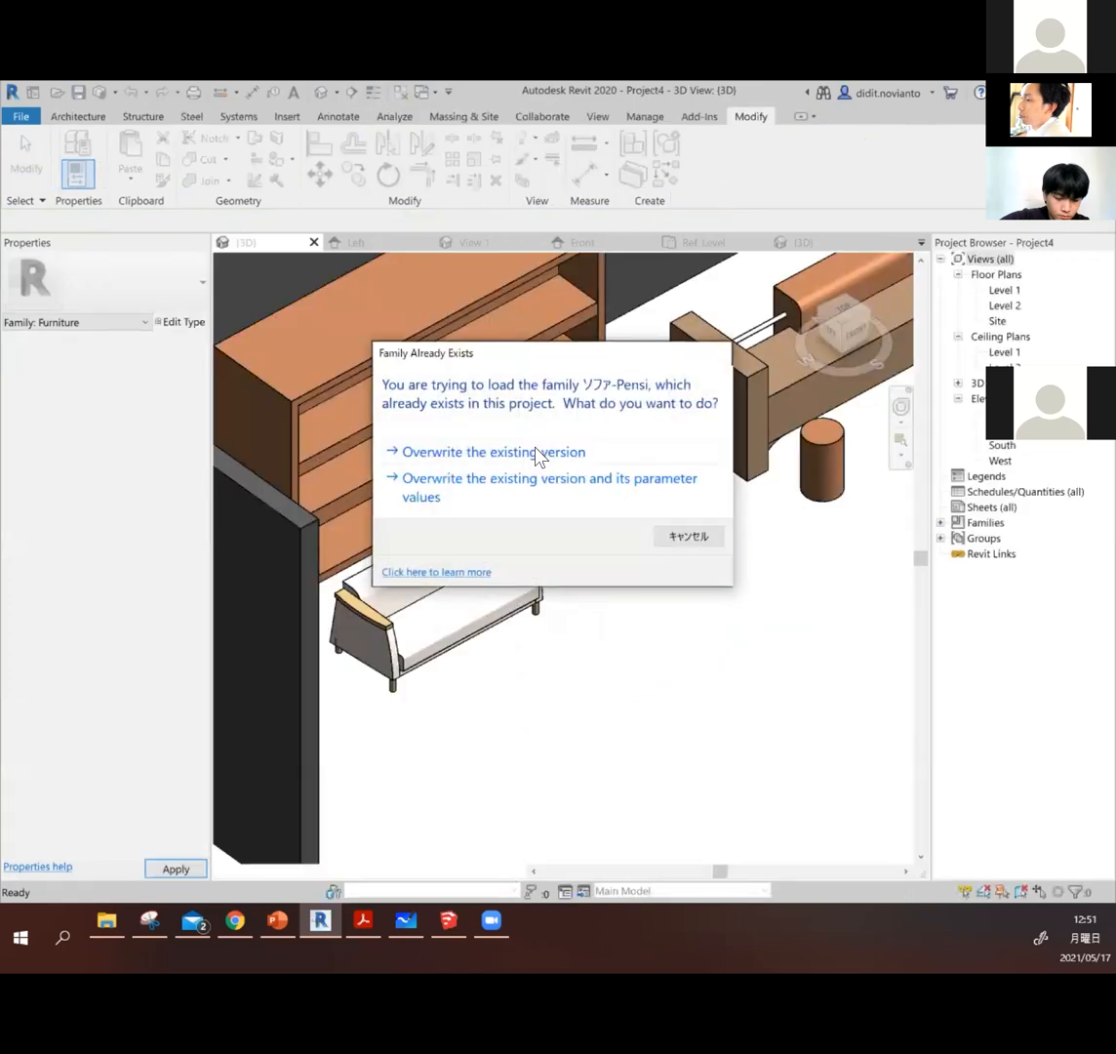
left_click(537, 453)
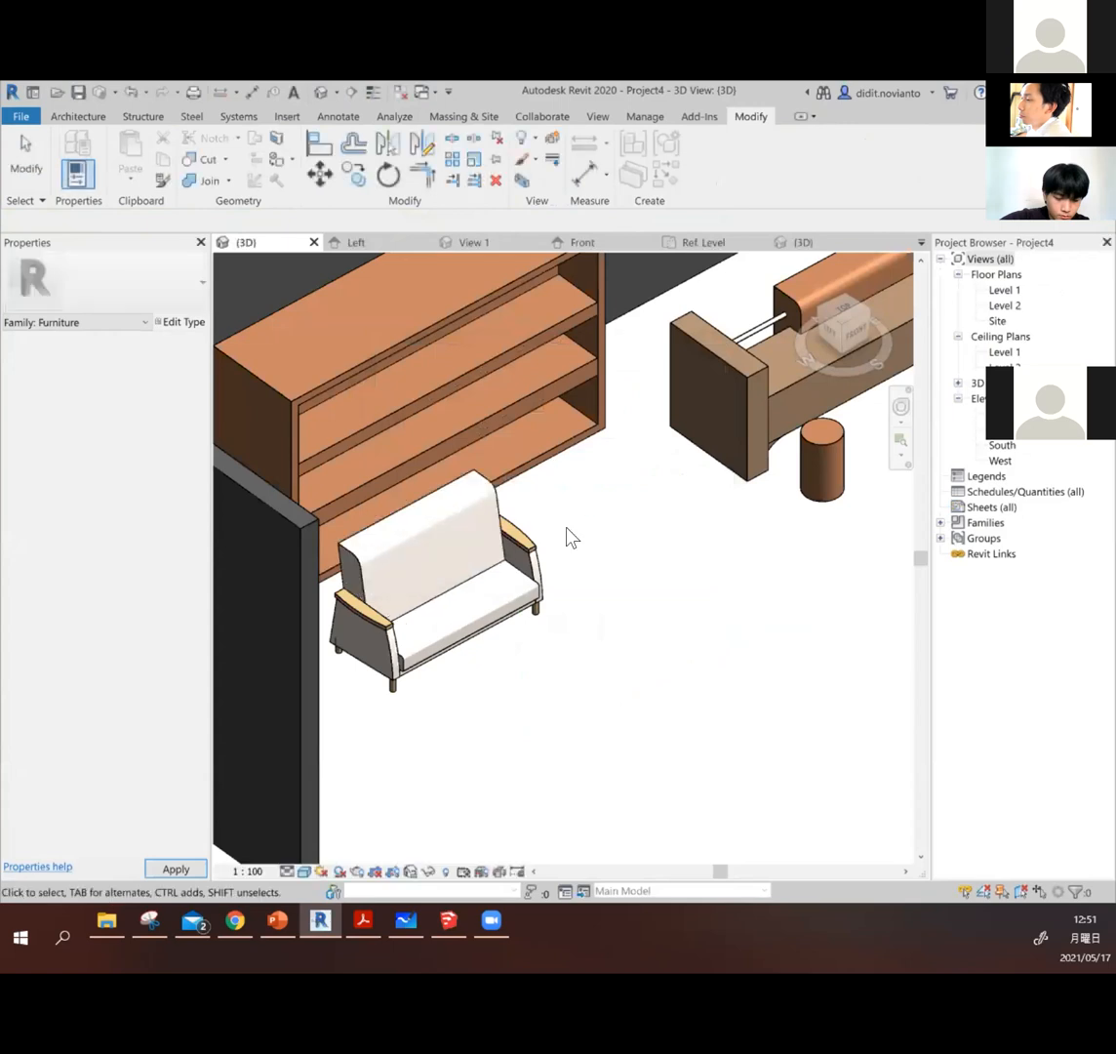
Step: Examine the reloaded sofa and its proportions against the bookshelf, walls and other furniture from several angles in the project's 3D view
left_click(498, 525)
left_click(625, 561)
scroll(622, 564, "down", 1)
middle_click_drag(563, 599, 481, 544, "shift")
scroll(477, 444, "up", 2)
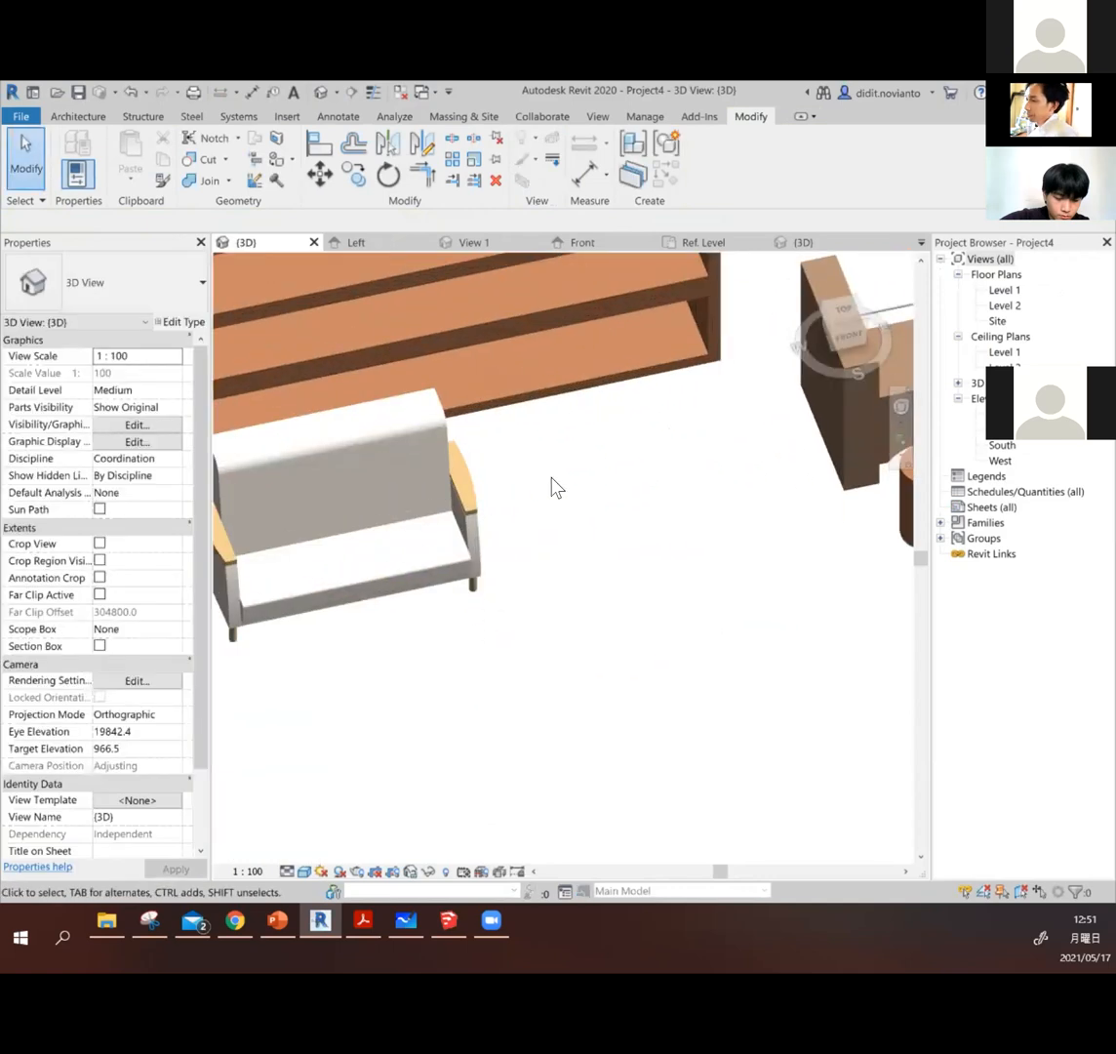
scroll(554, 479, "down", 2)
middle_click_drag(546, 497, 481, 496, "shift")
middle_click_drag(436, 463, 599, 485, "shift")
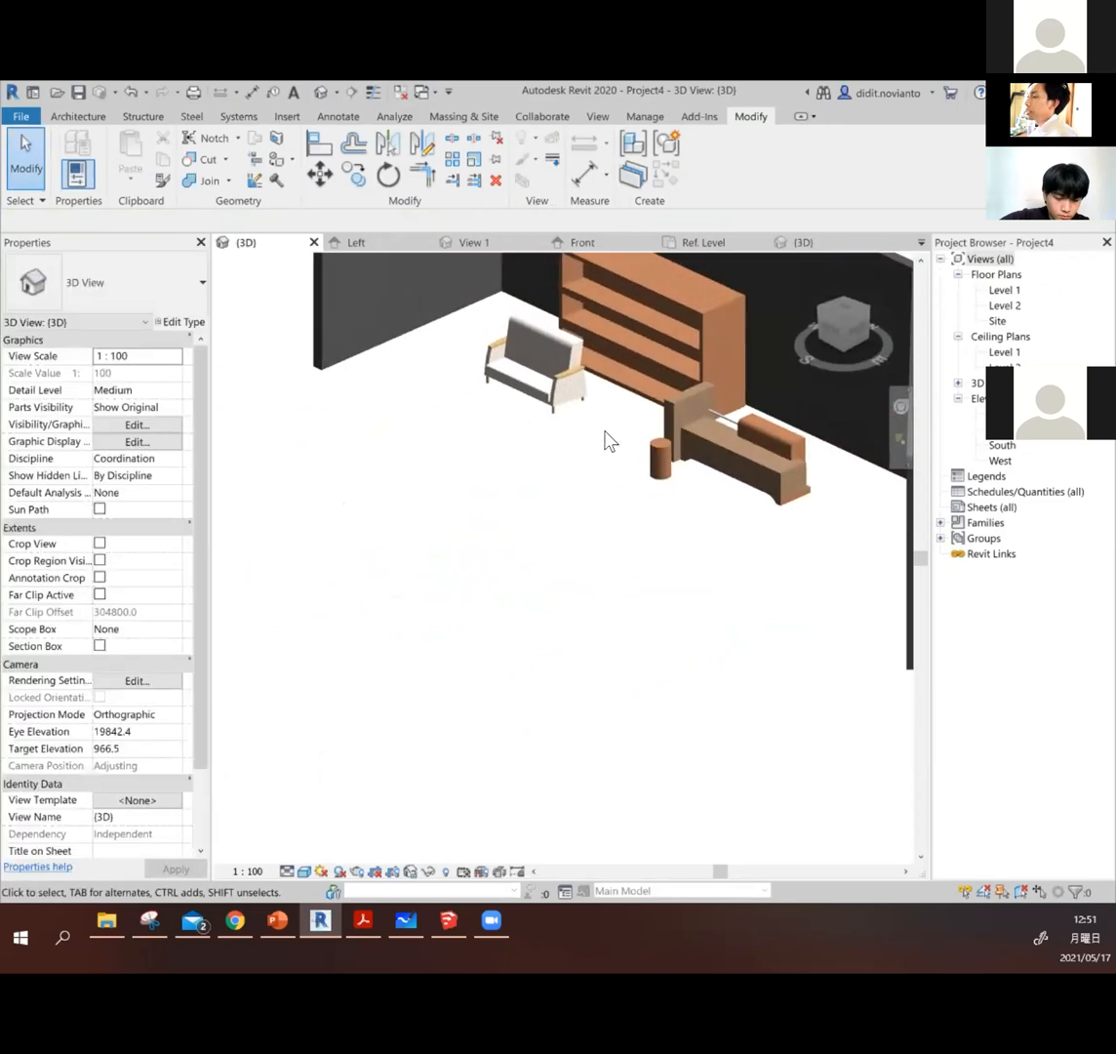
scroll(585, 444, "down", 3)
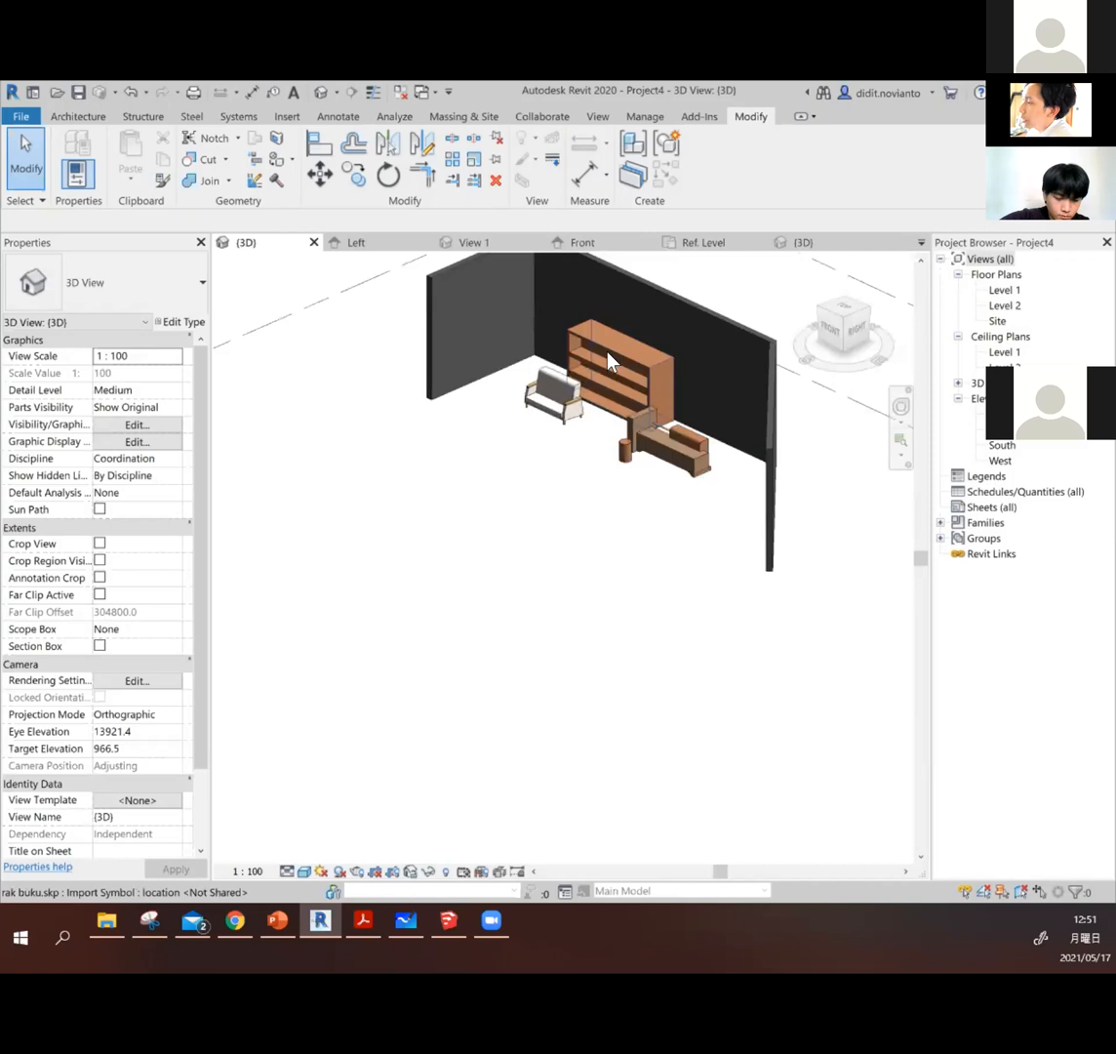
scroll(611, 363, "up", 3)
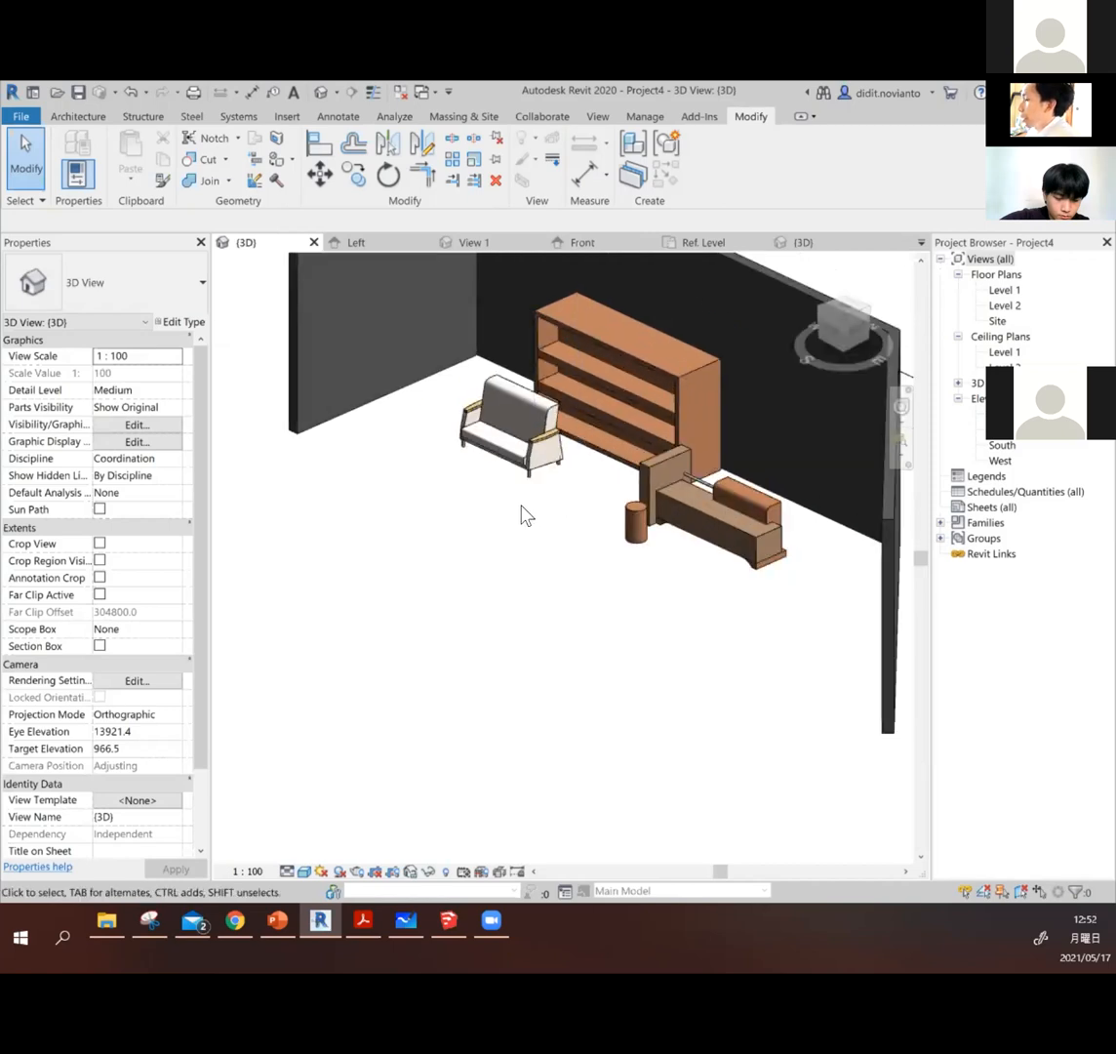
scroll(564, 553, "down", 2)
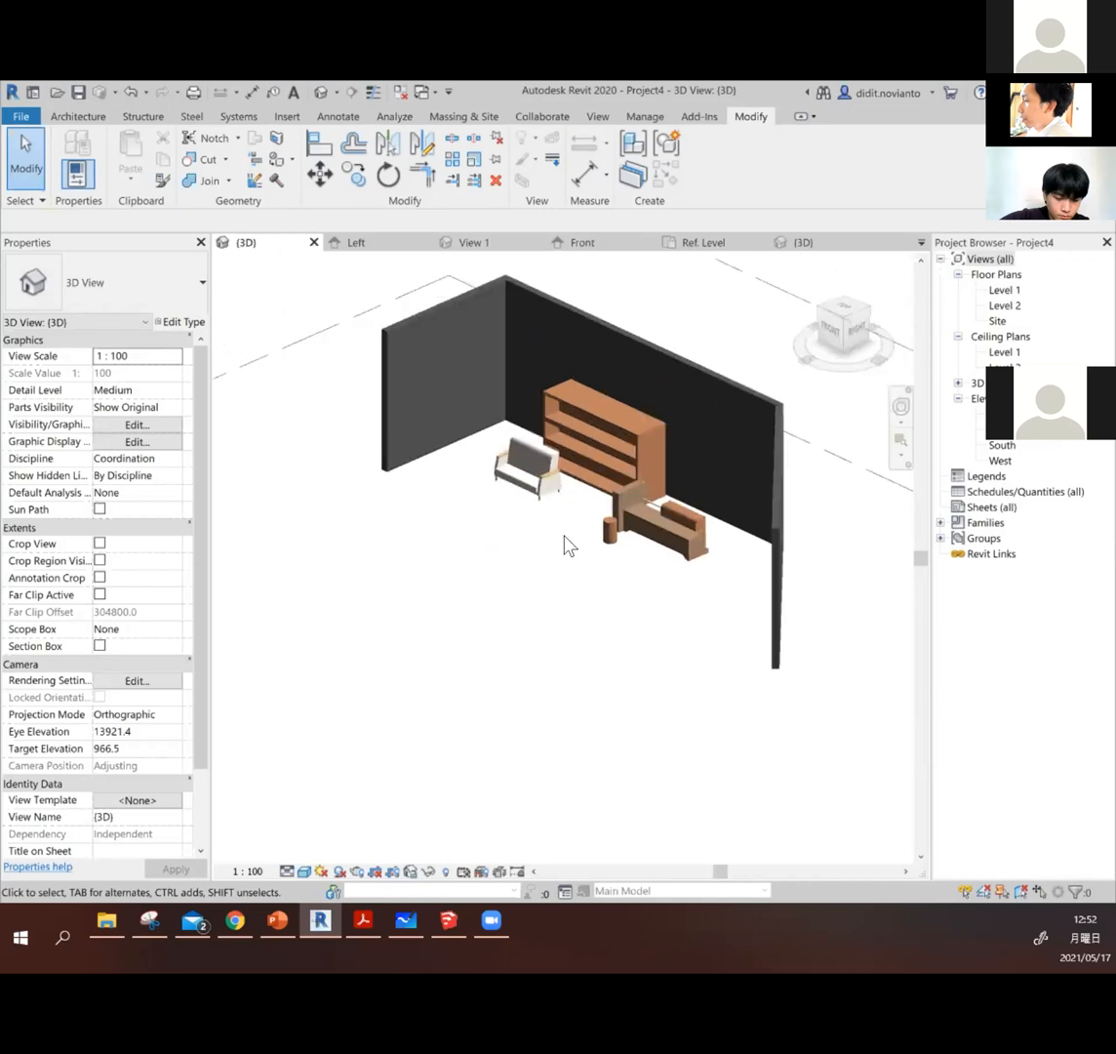
scroll(593, 473, "up", 4)
scroll(563, 537, "down", 2)
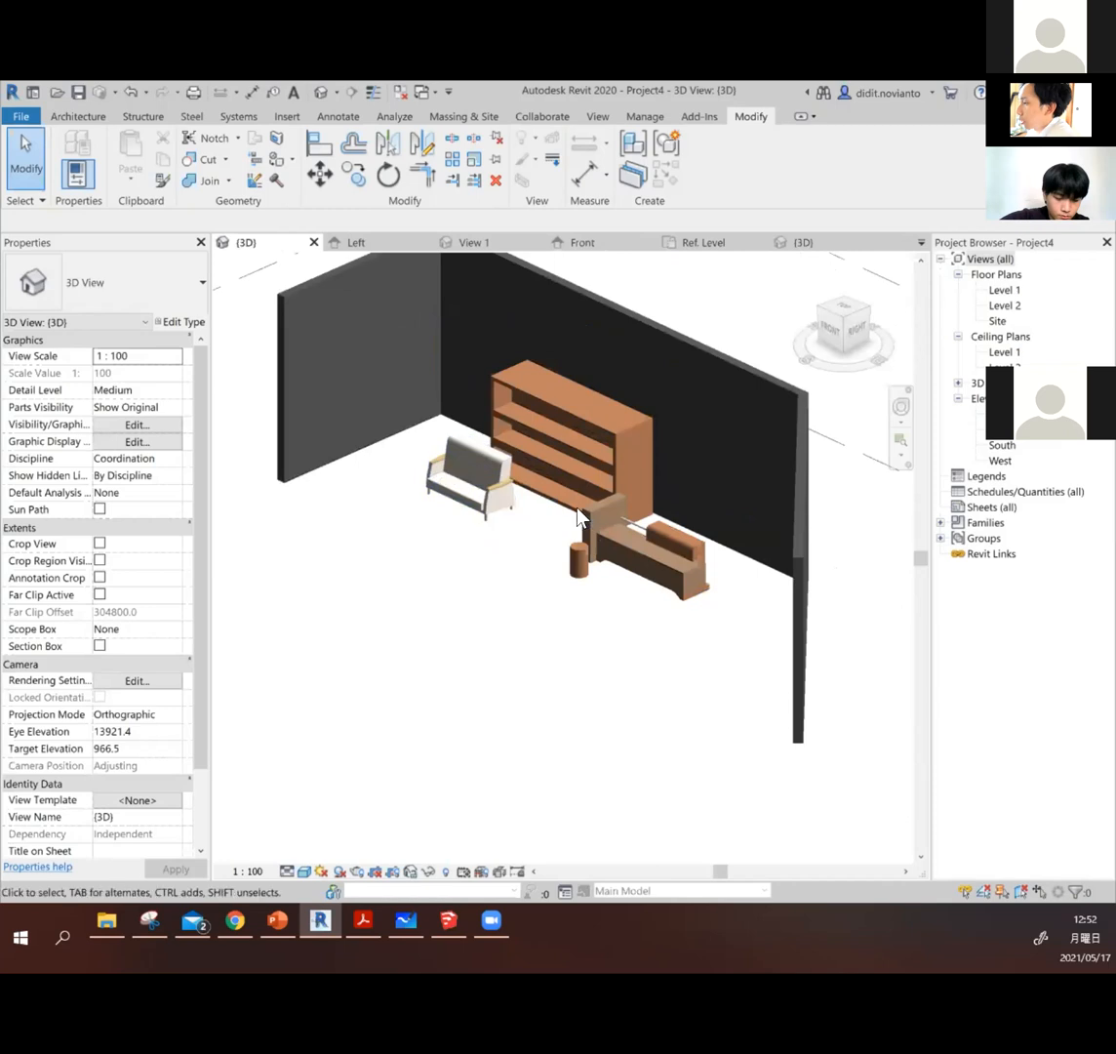
scroll(478, 516, "down", 2)
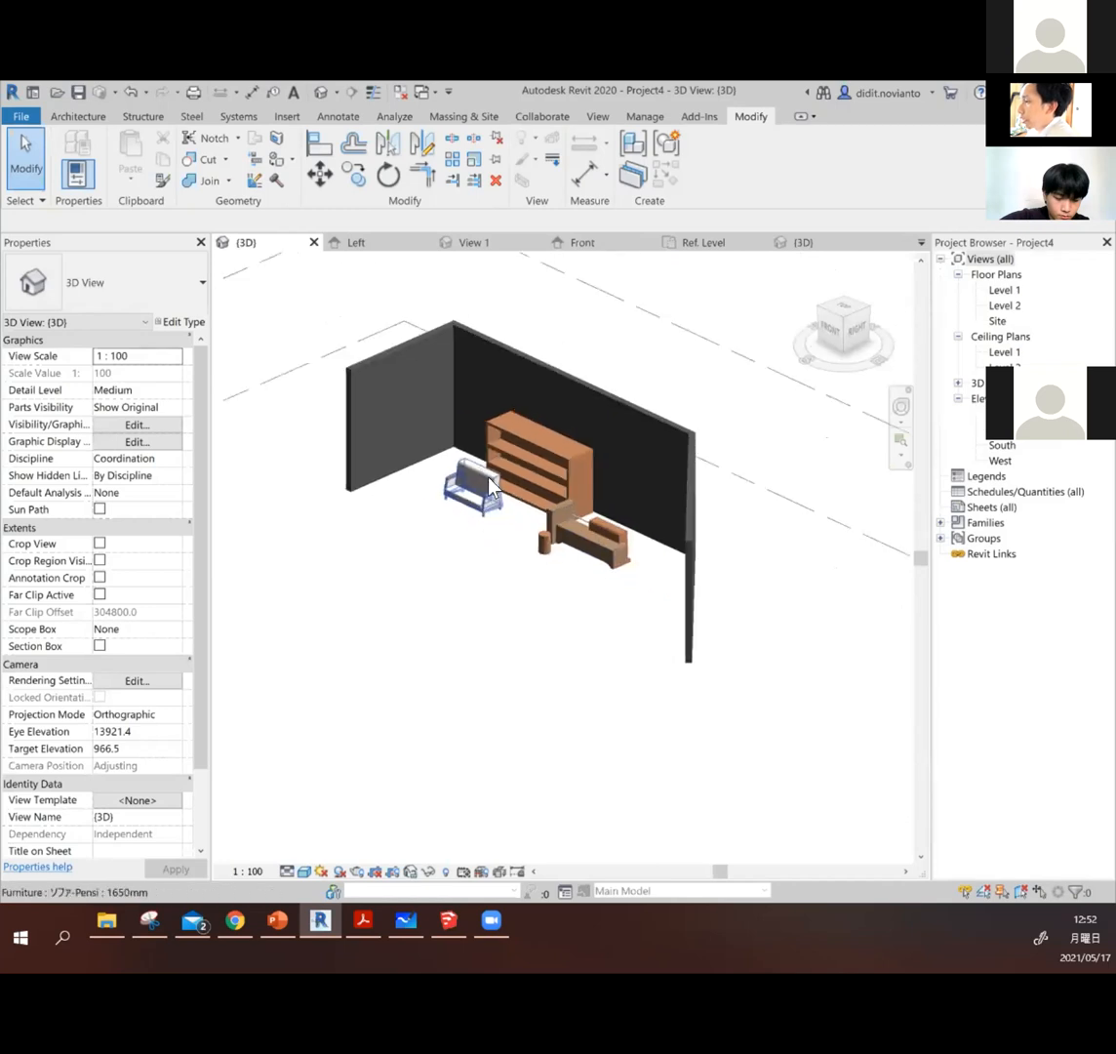
middle_click_drag(491, 485, 689, 577, "shift")
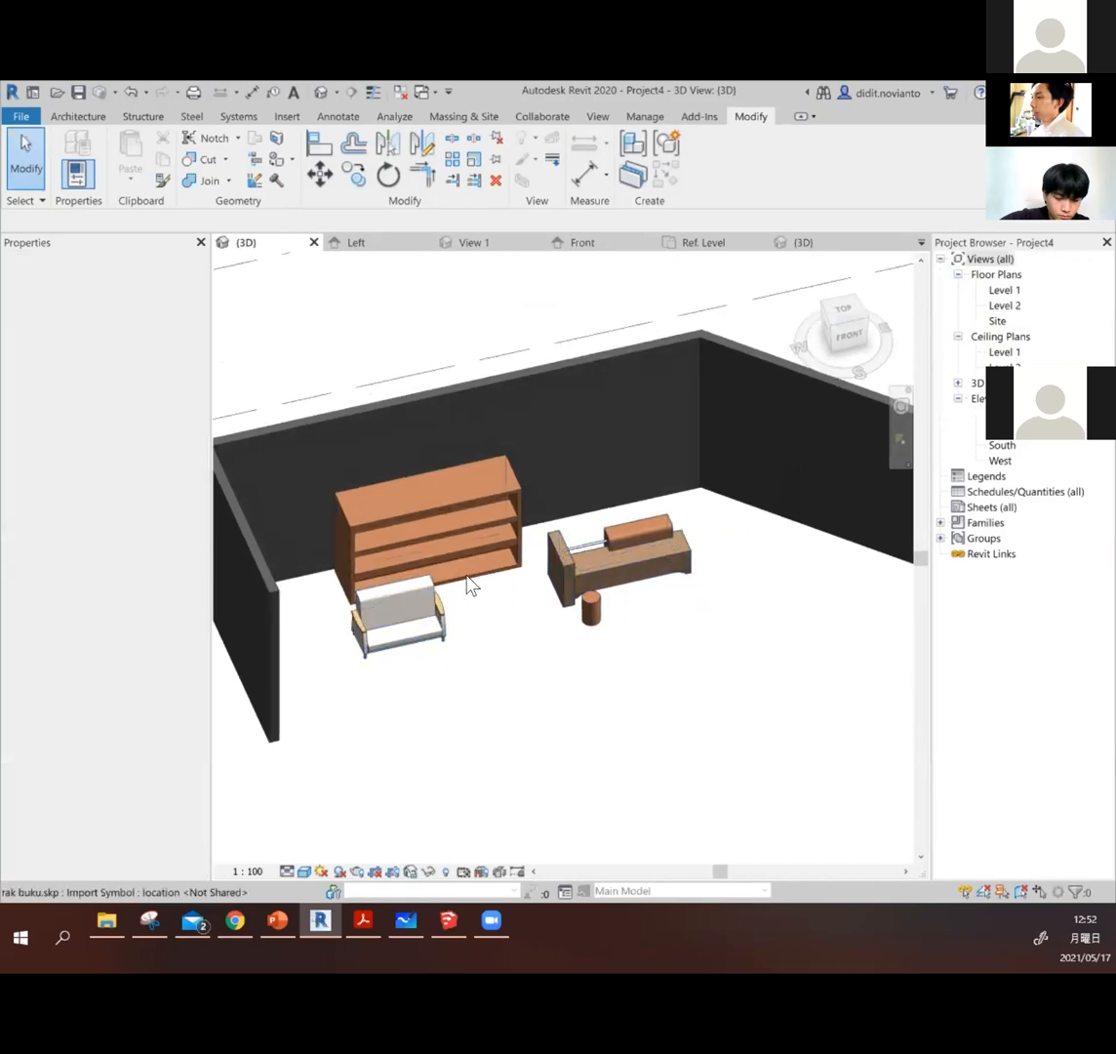
left_click(774, 573)
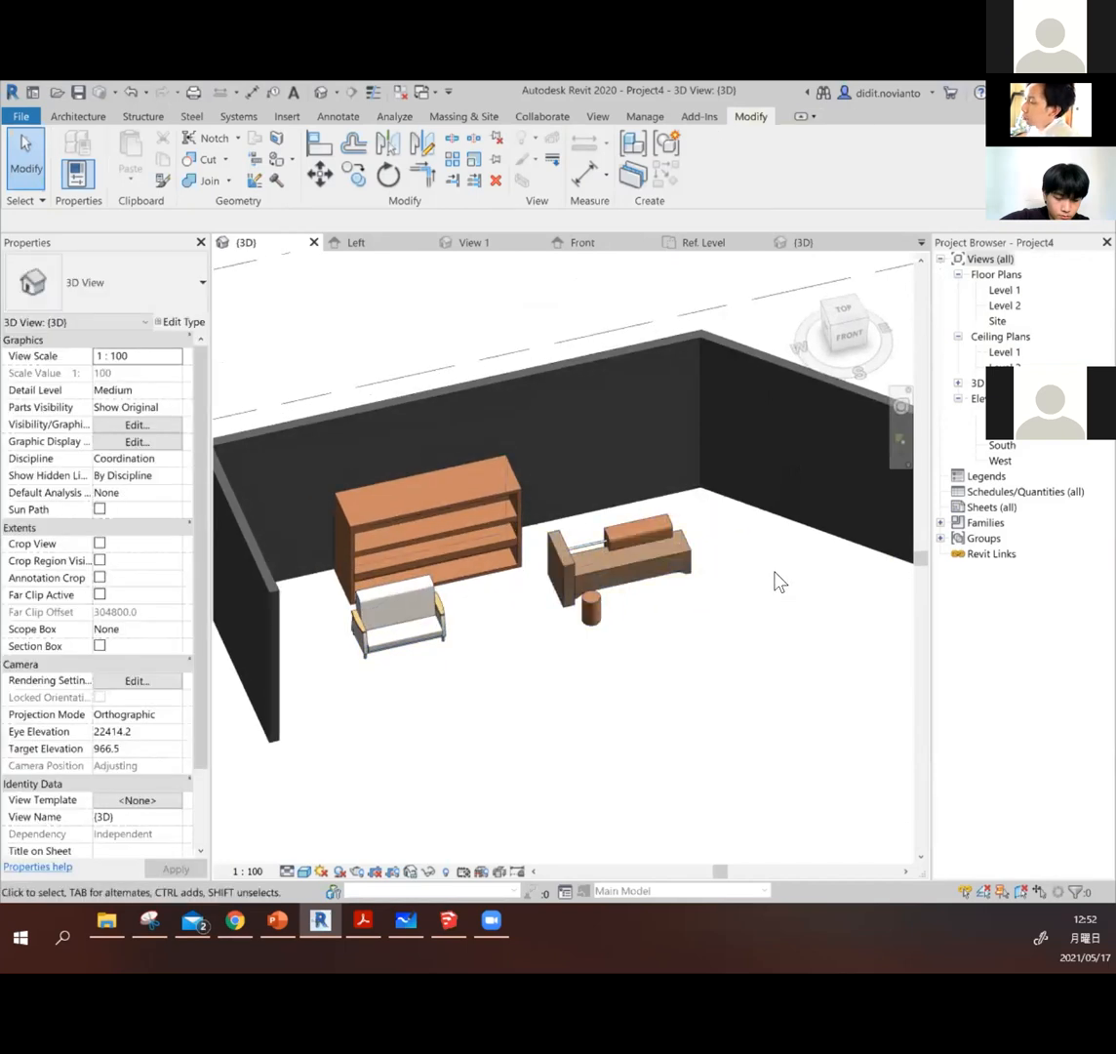
Step: Inspect the Family2 furniture, the imported rak buku.skp bookshelf and the ソファ-Pensi sofa one after another
left_click(651, 551)
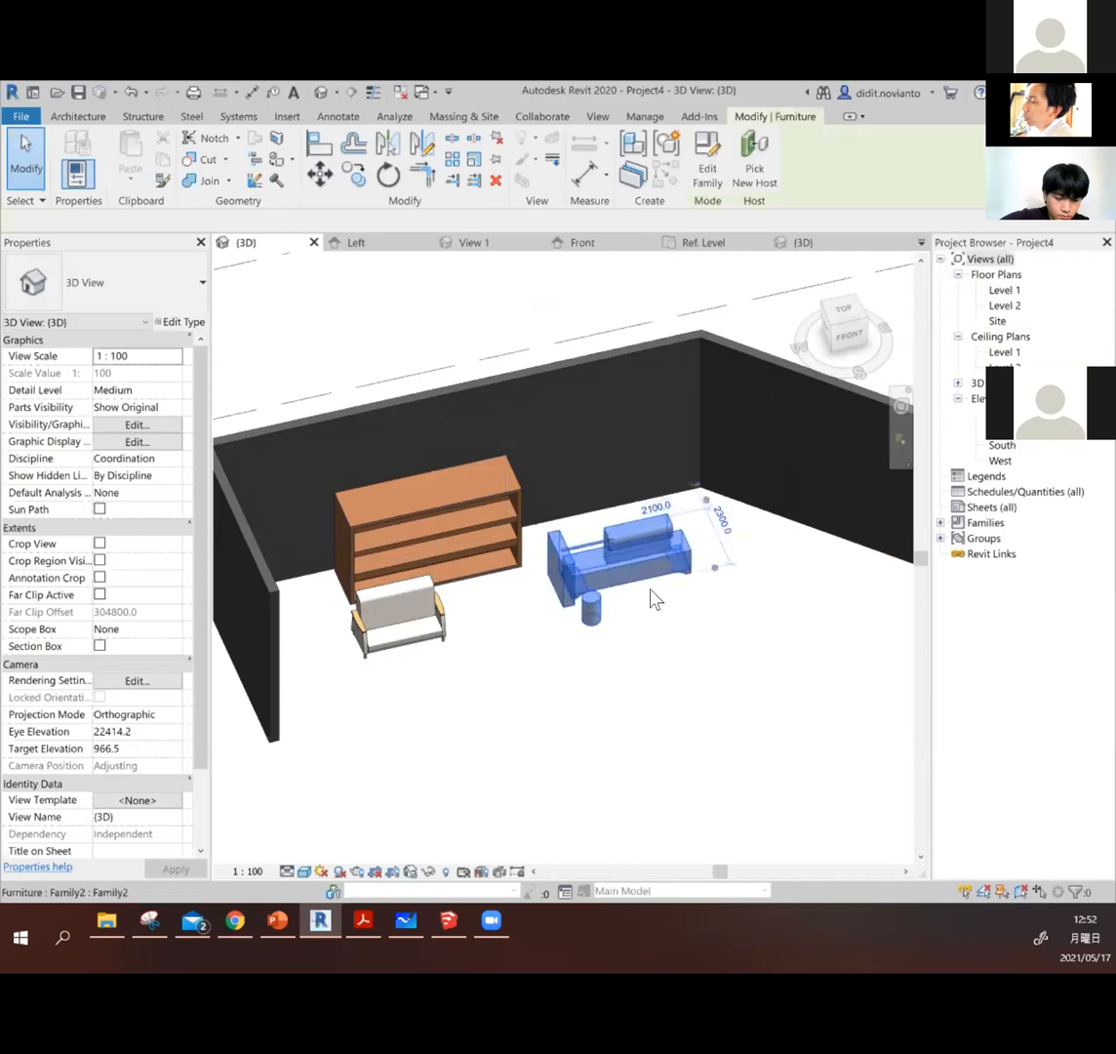
left_click(702, 653)
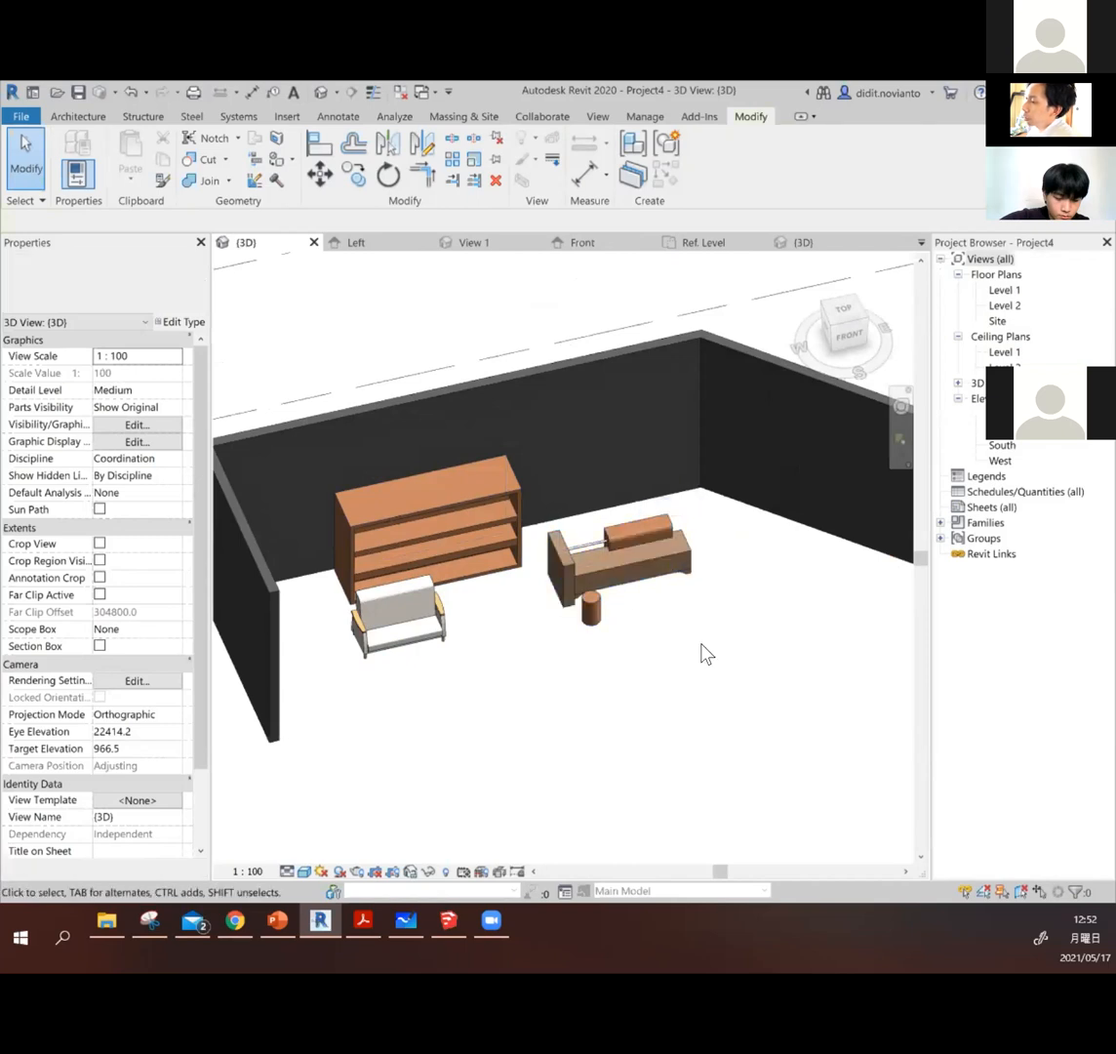
left_click(452, 506)
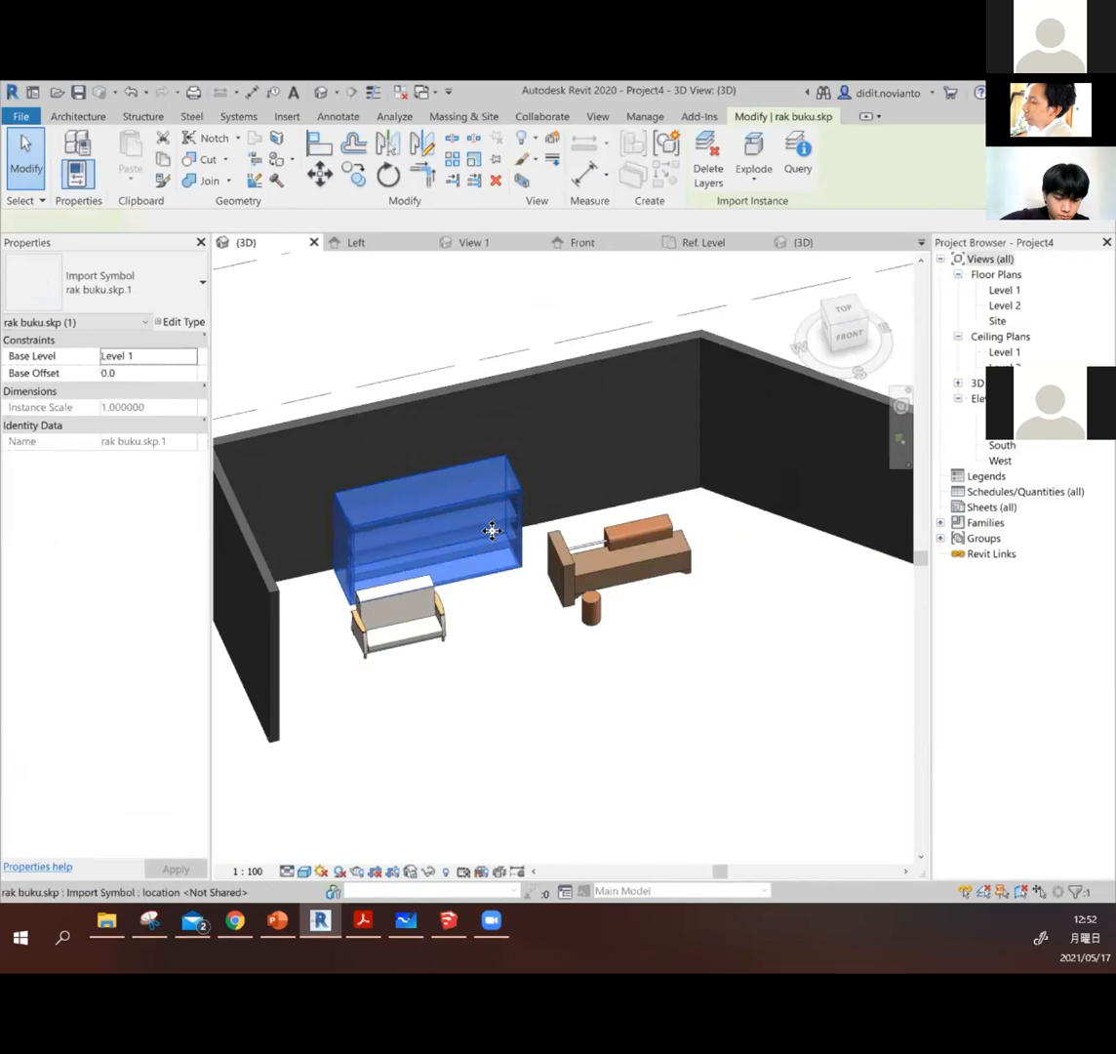
left_click(523, 656)
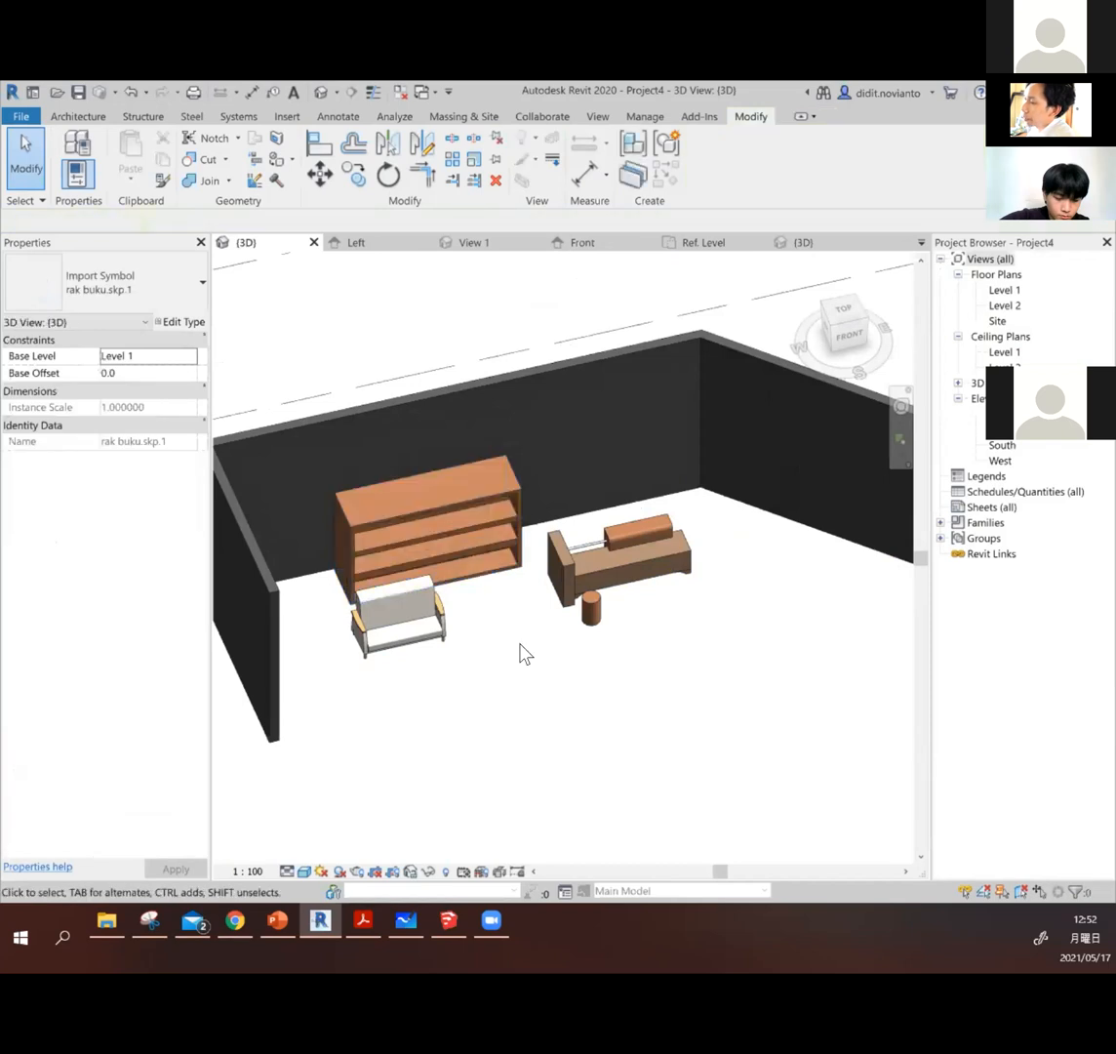
left_click(449, 623)
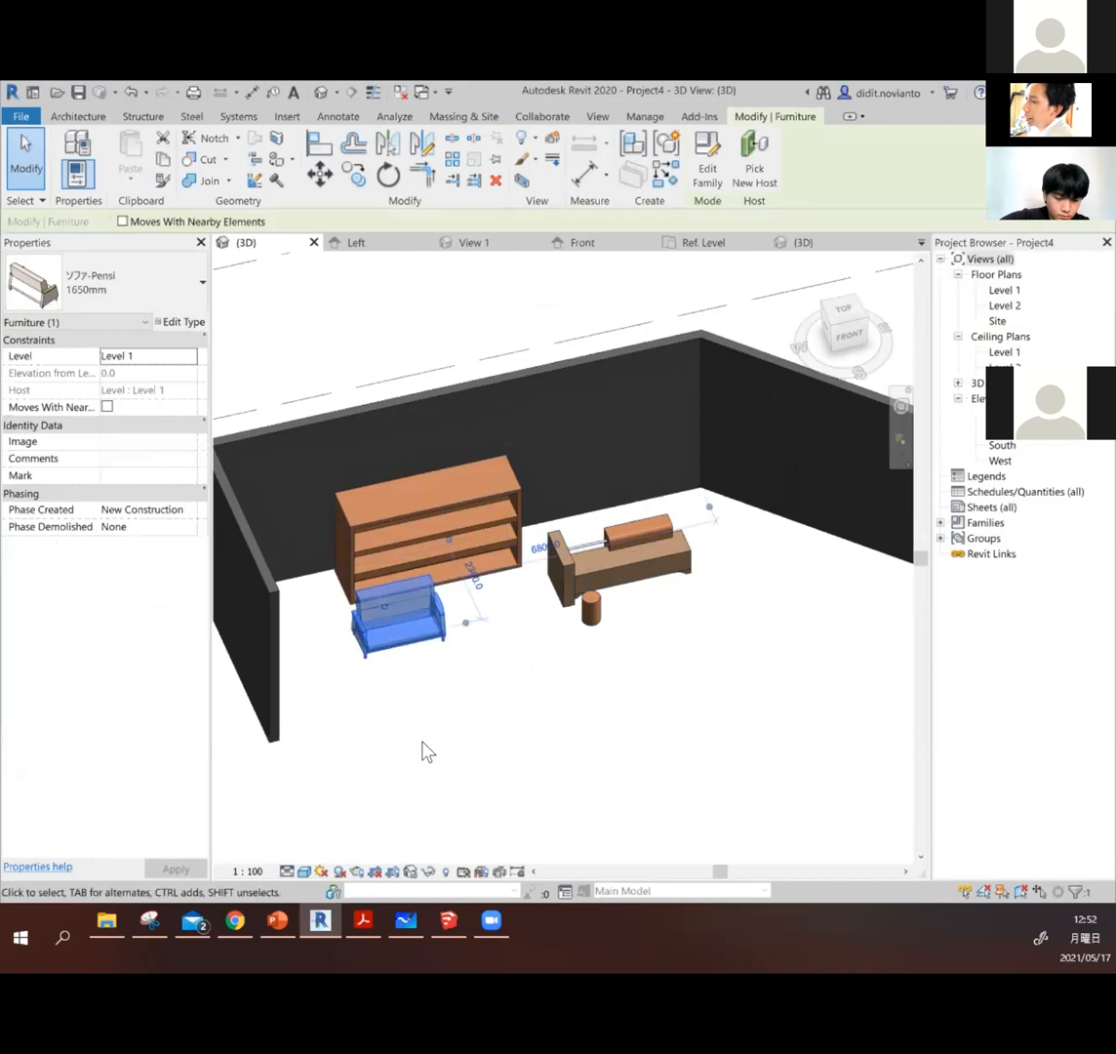
left_click(419, 712)
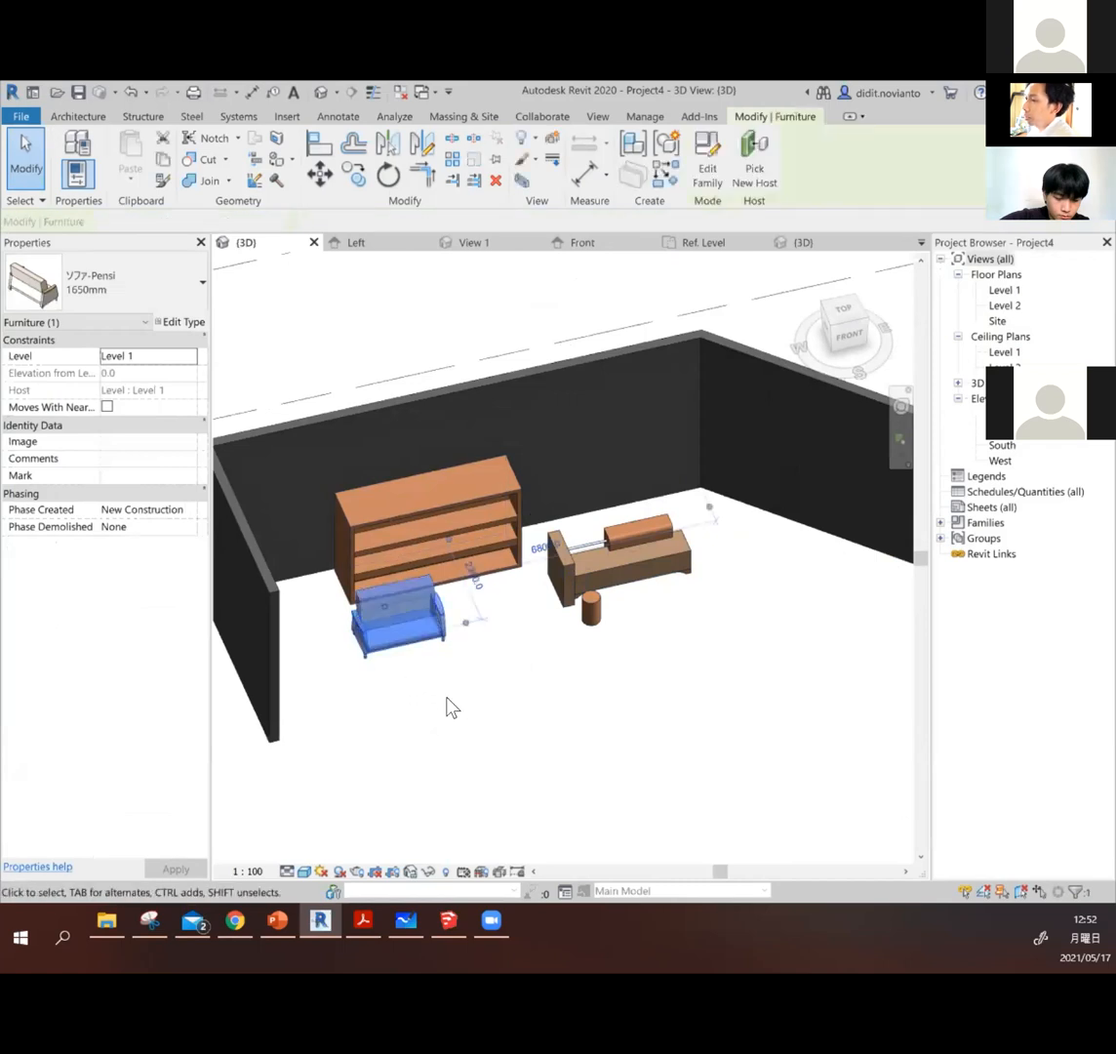
left_click(409, 703)
Step: Review the furniture types available for the placed ソファ-Pensi sofa without changing its type
left_click(395, 613)
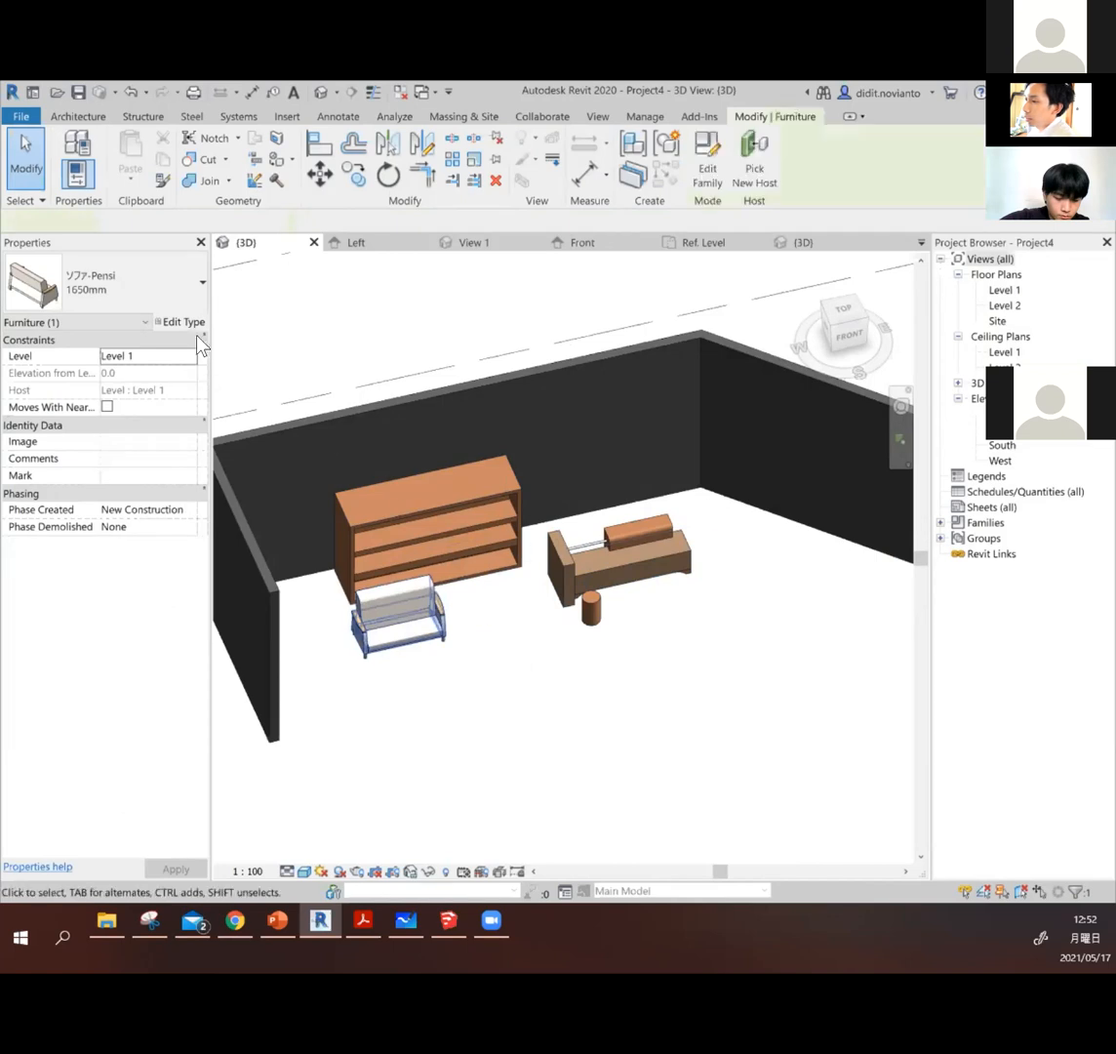
left_click(191, 293)
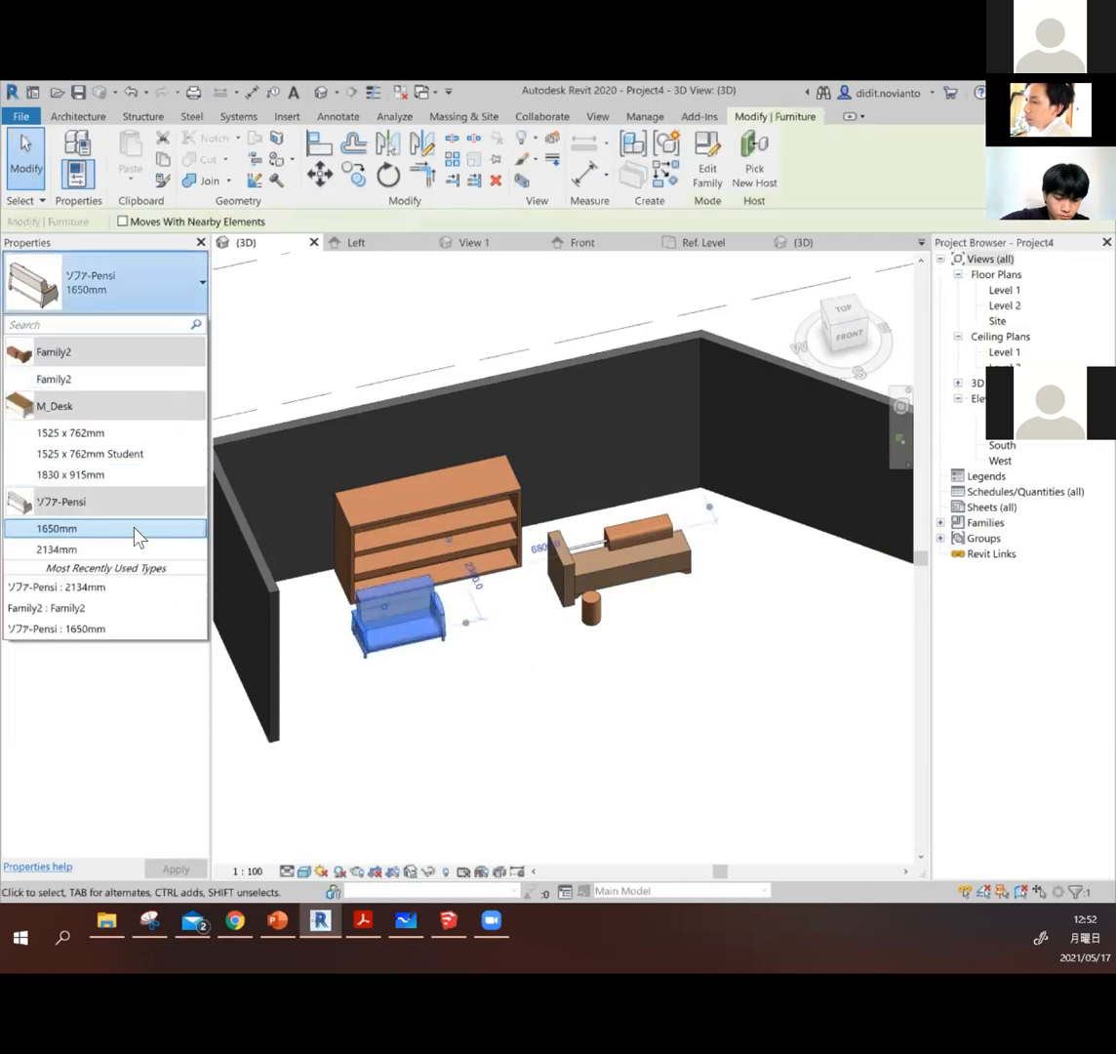
left_click(432, 694)
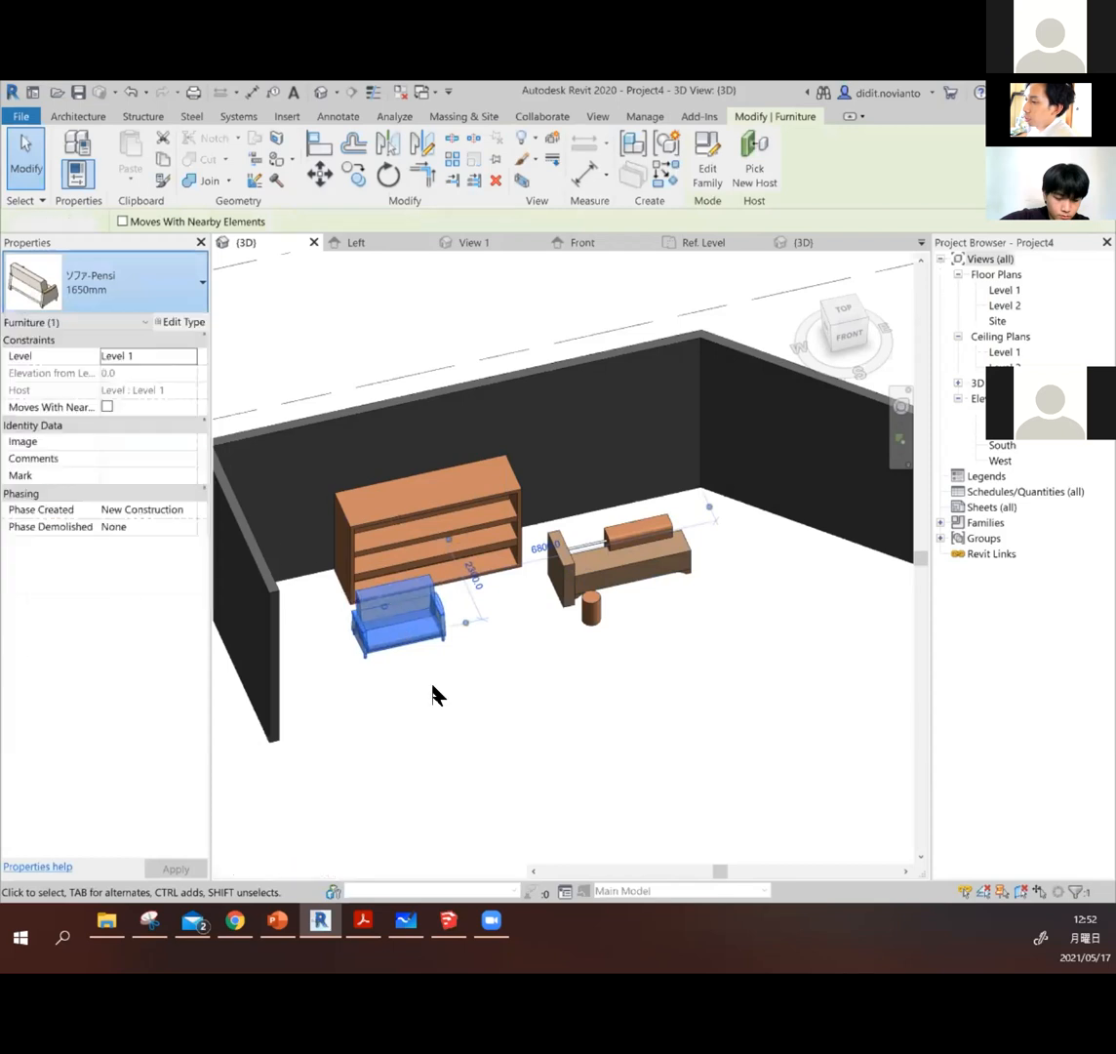
left_click(425, 598)
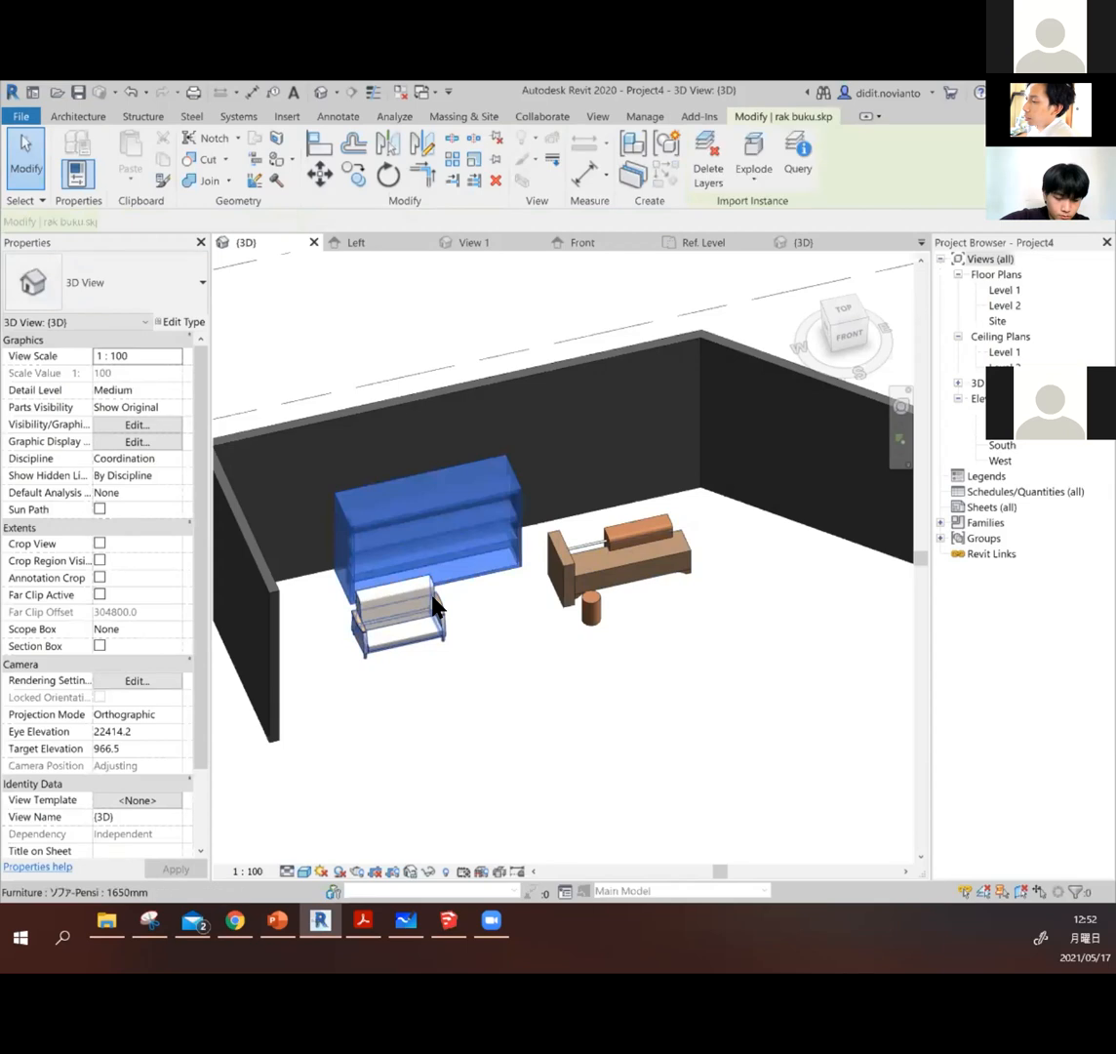
left_click(451, 680)
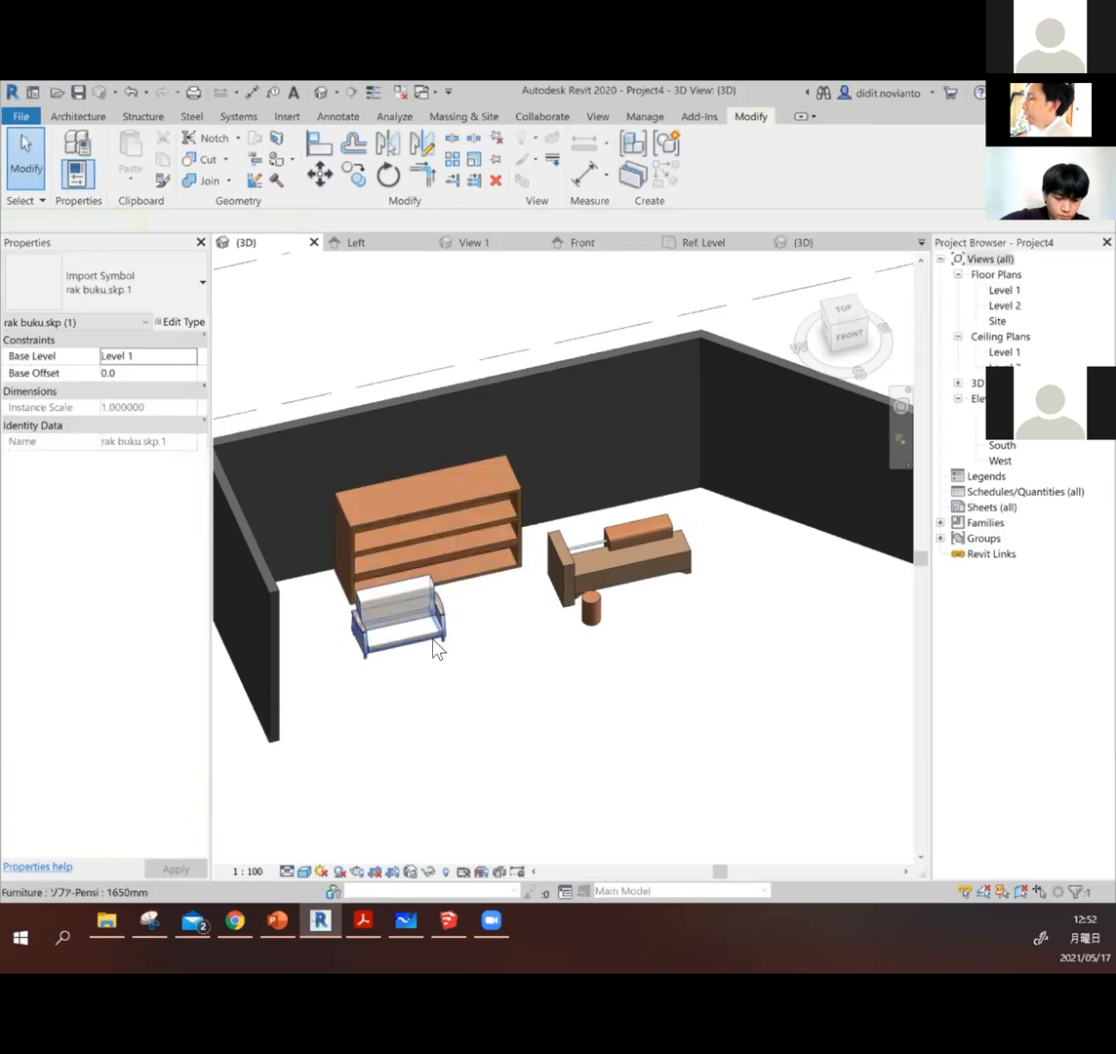
left_click(440, 651)
left_click(444, 707)
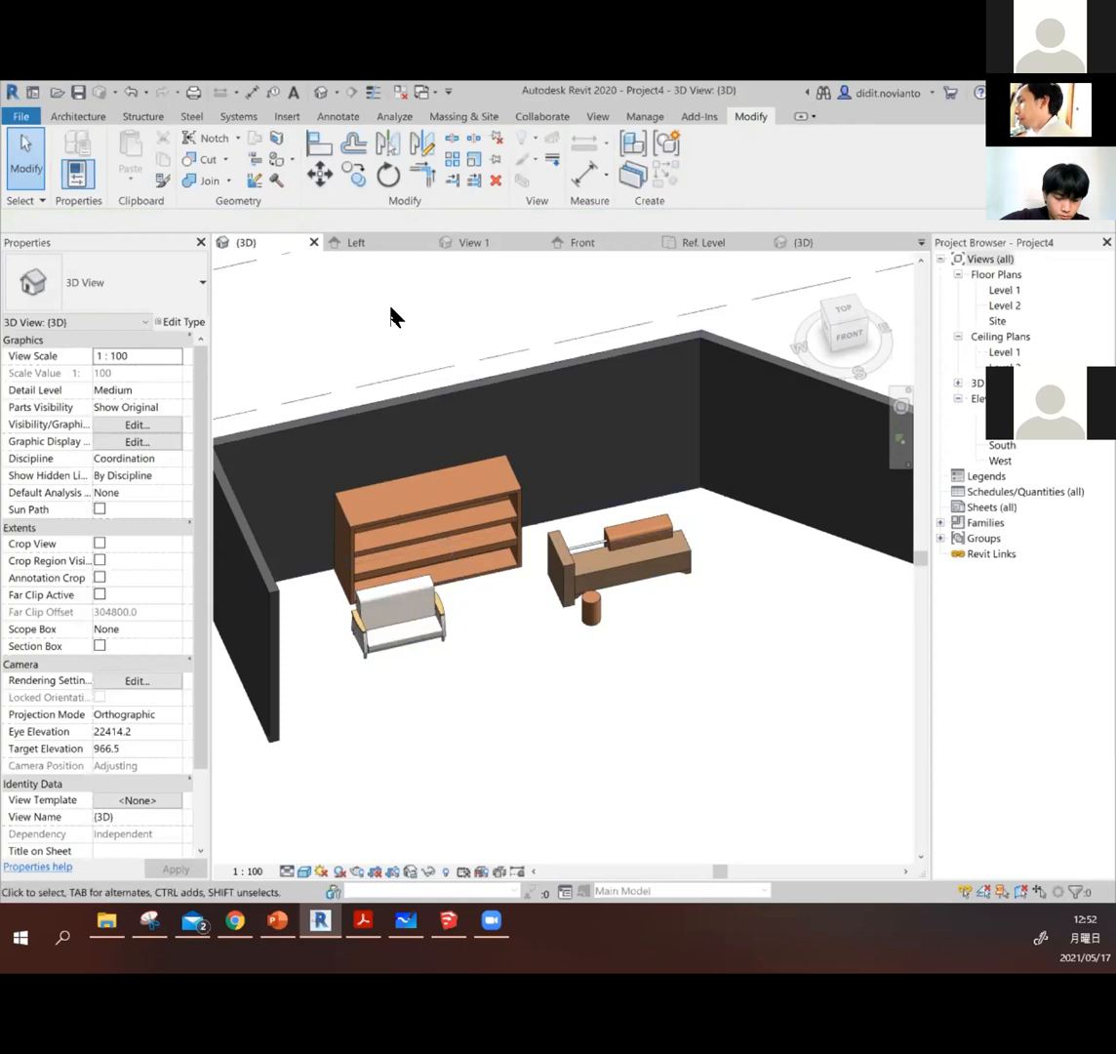
scroll(496, 480, "down", 4)
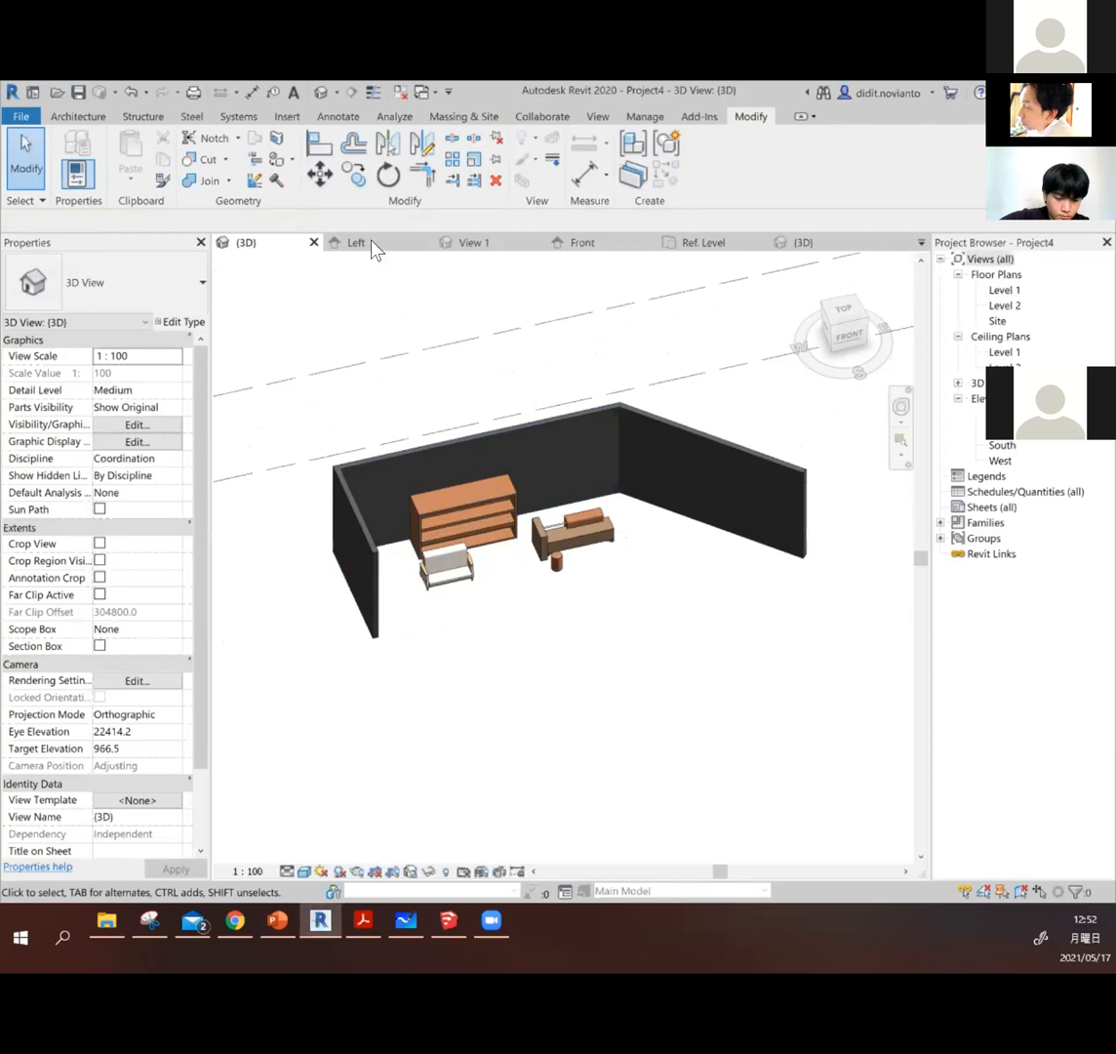
right_click(533, 616)
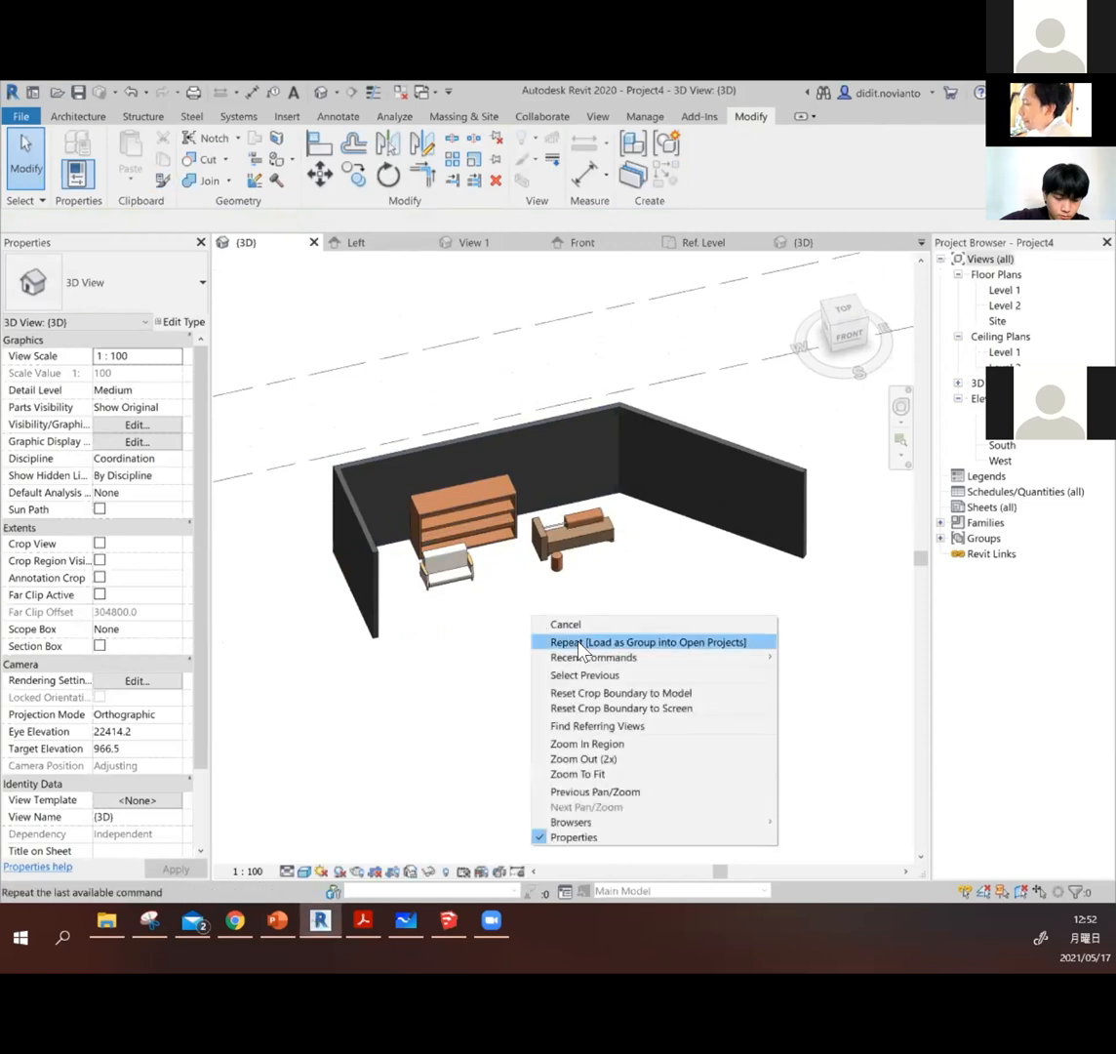
left_click(552, 626)
scroll(479, 527, "up", 3)
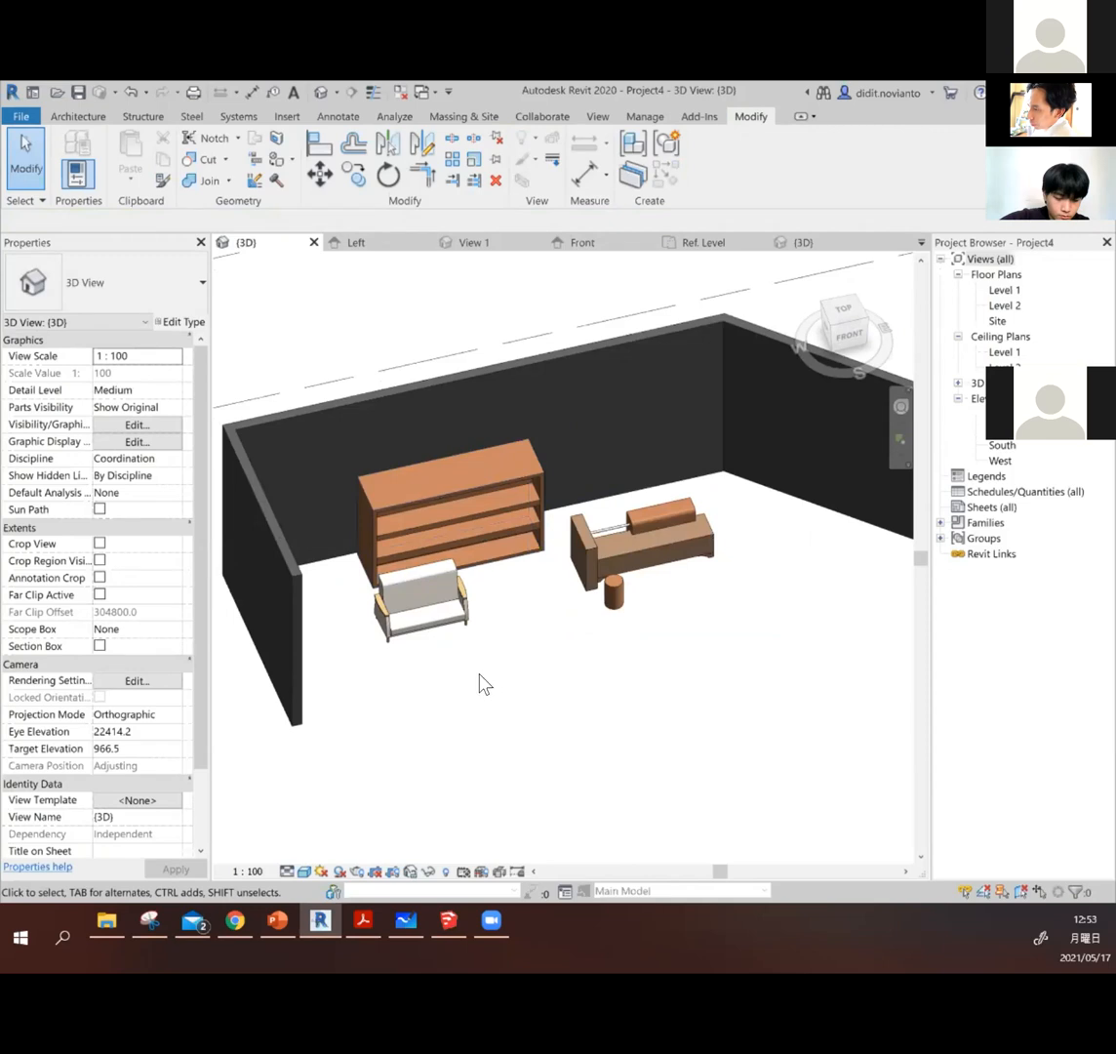
Step: Examine the sofa, bookshelf and other furniture in relation to the walls from different angles and distances in the 3D view
scroll(460, 664, "down", 2)
scroll(521, 621, "down", 1)
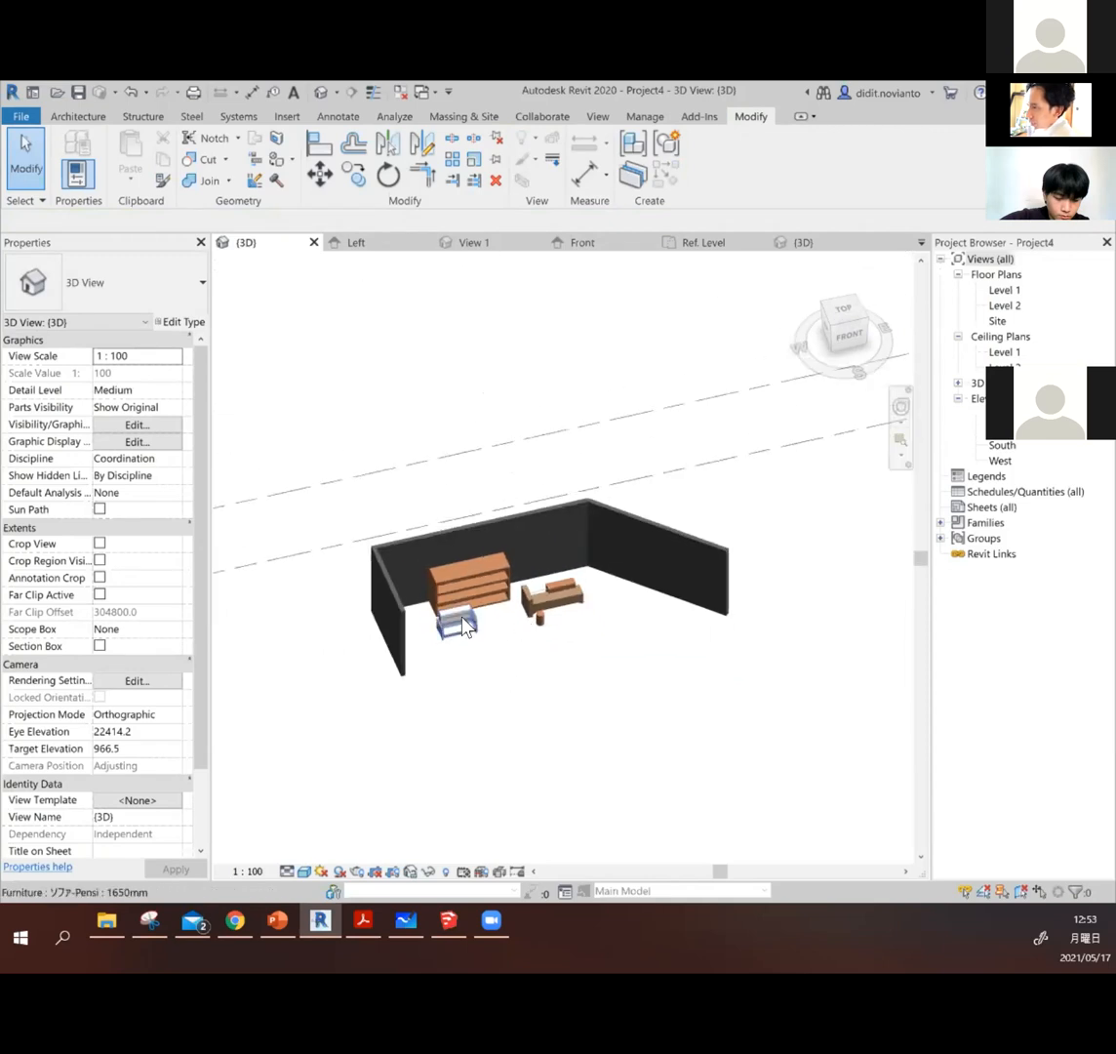
scroll(544, 651, "up", 3)
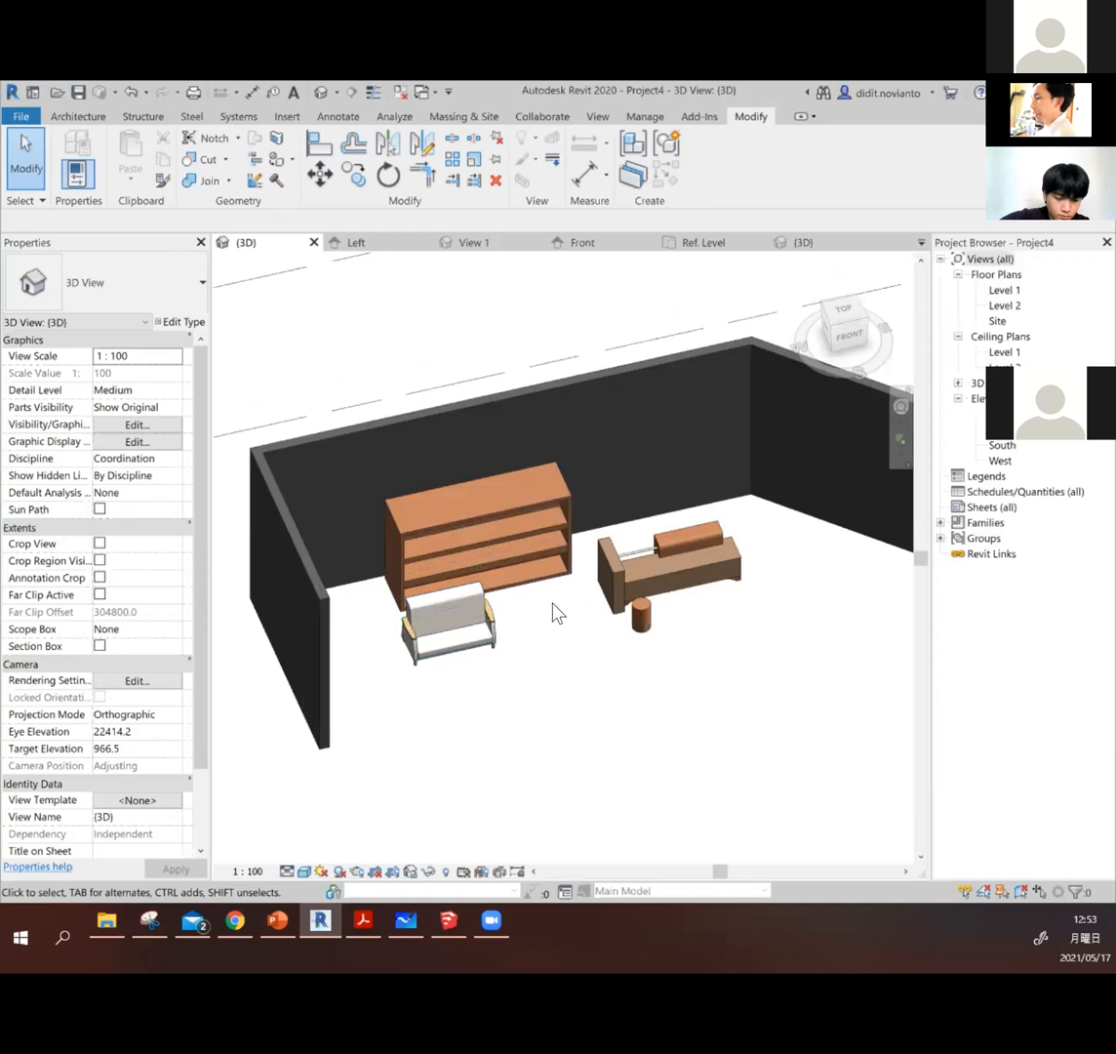
middle_click_drag(554, 612, 615, 673, "shift")
scroll(582, 636, "down", 3)
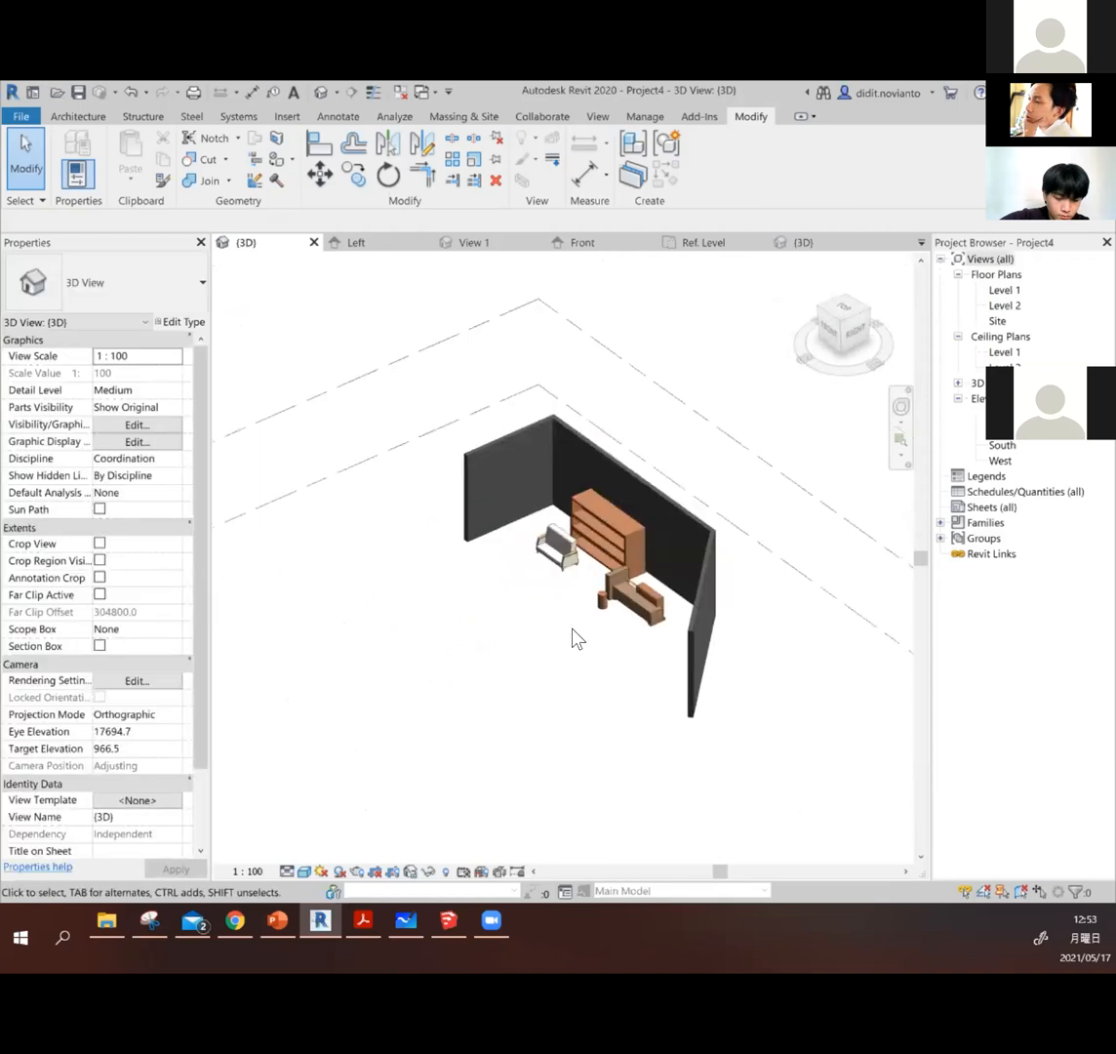
scroll(576, 605, "up", 2)
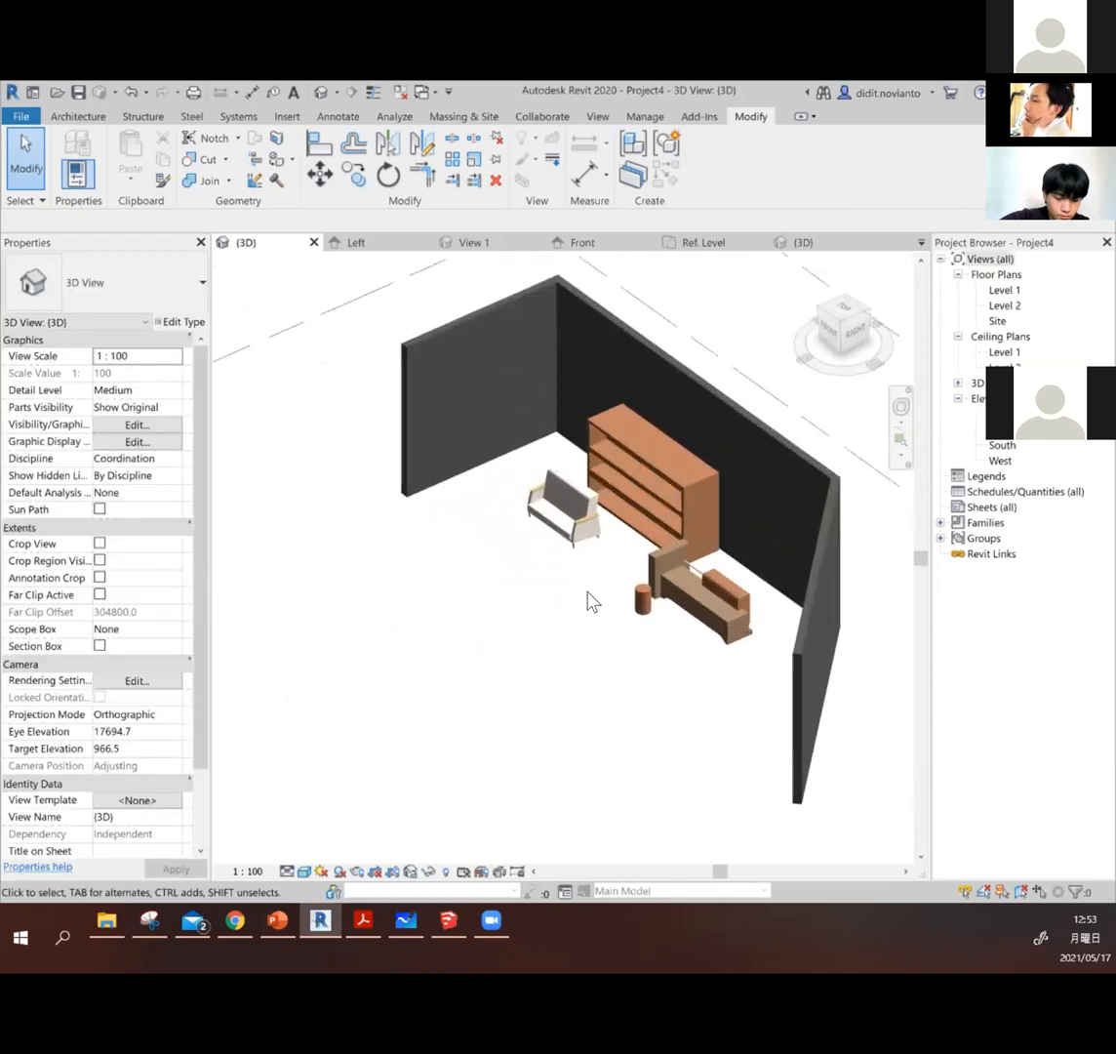
scroll(563, 600, "up", 3)
left_click(563, 600)
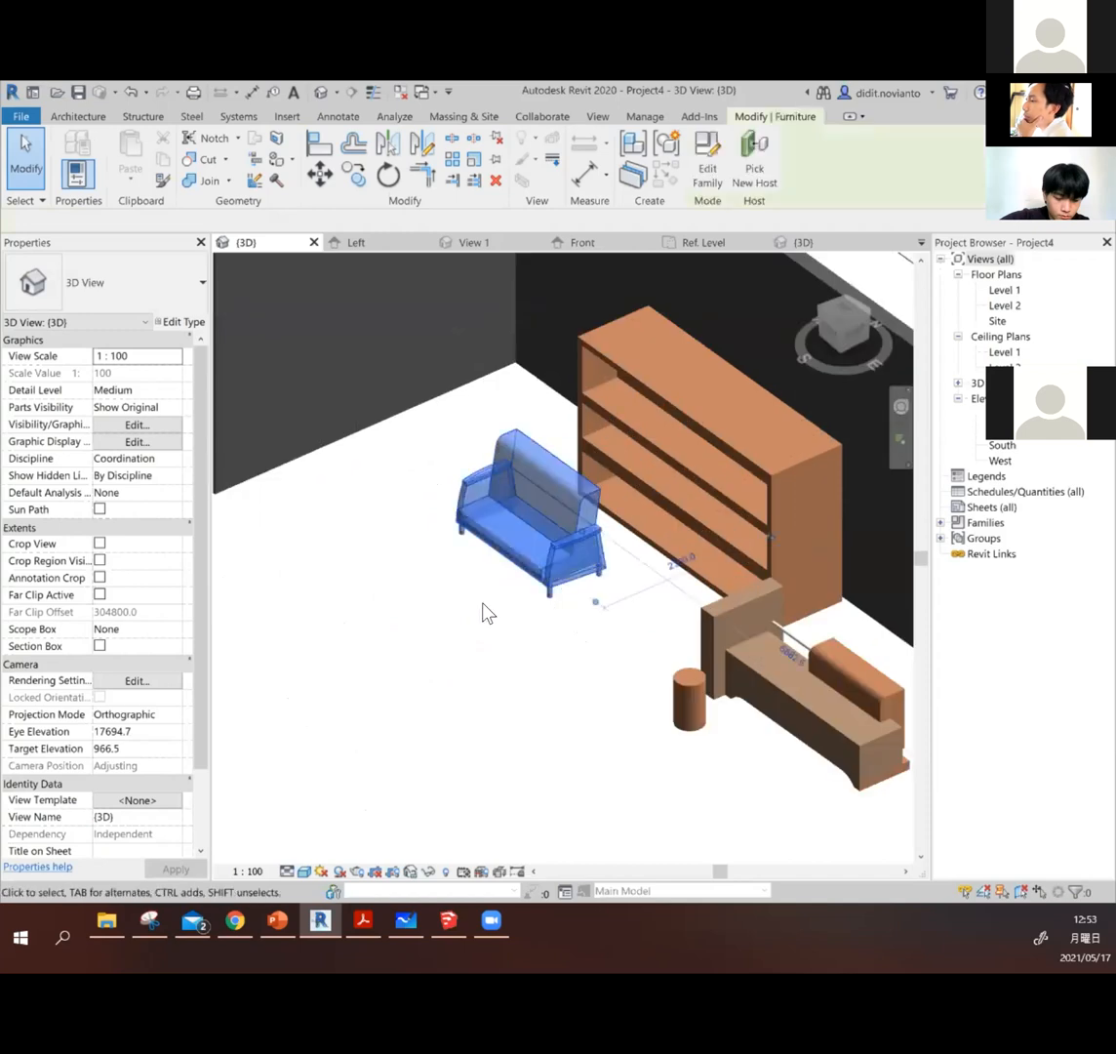
scroll(488, 613, "down", 3)
scroll(566, 683, "down", 2)
left_click(688, 696)
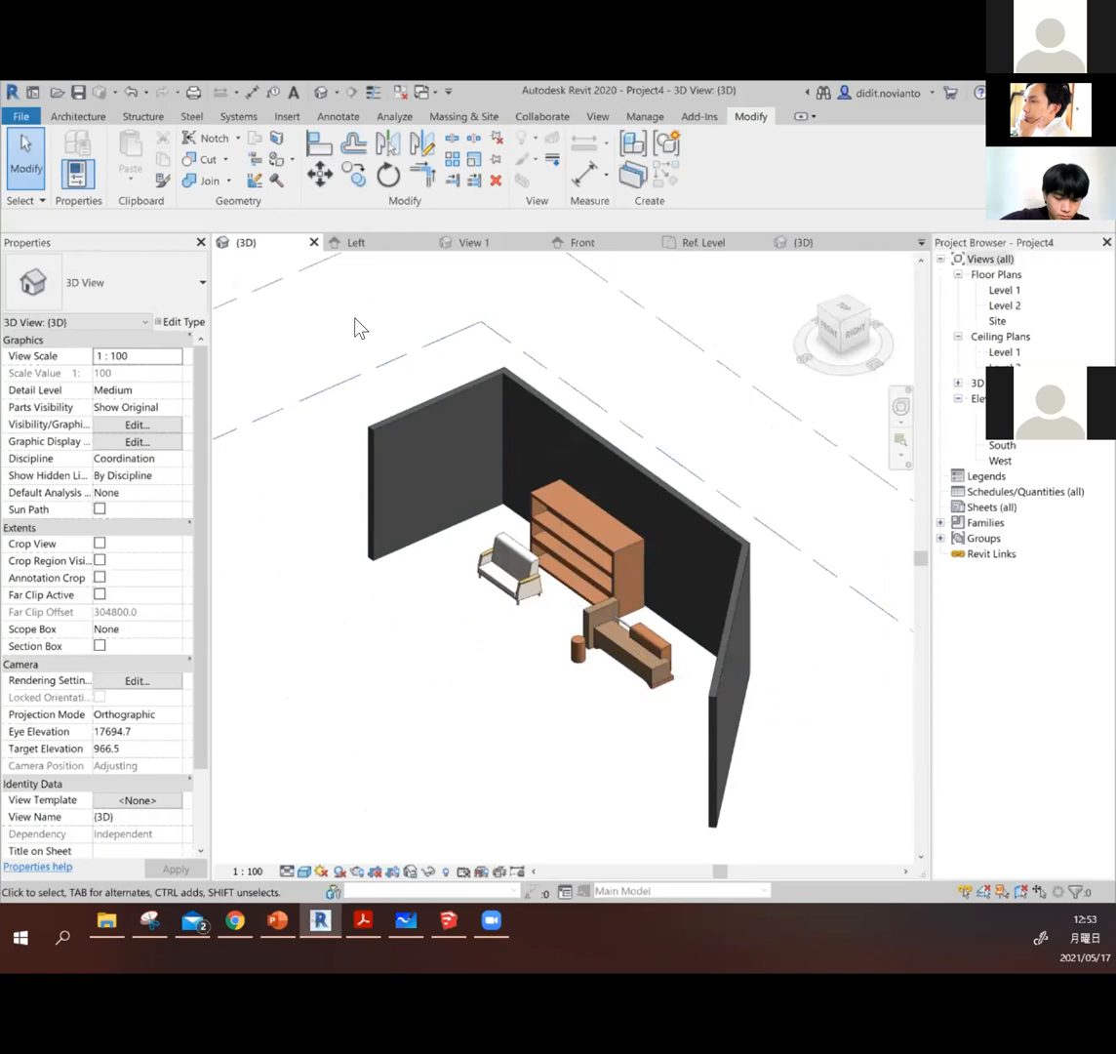
left_click(78, 116)
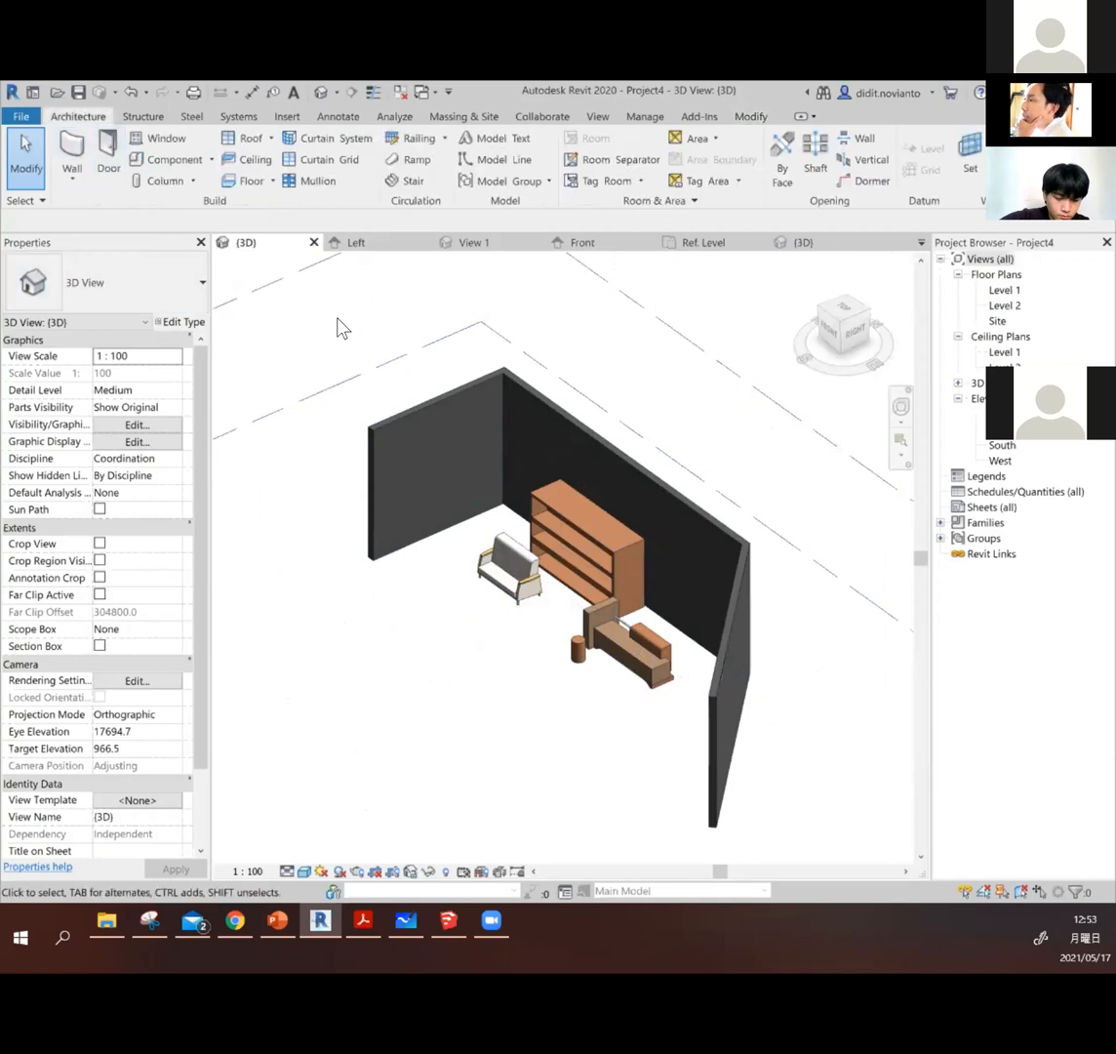
scroll(438, 610, "down", 3)
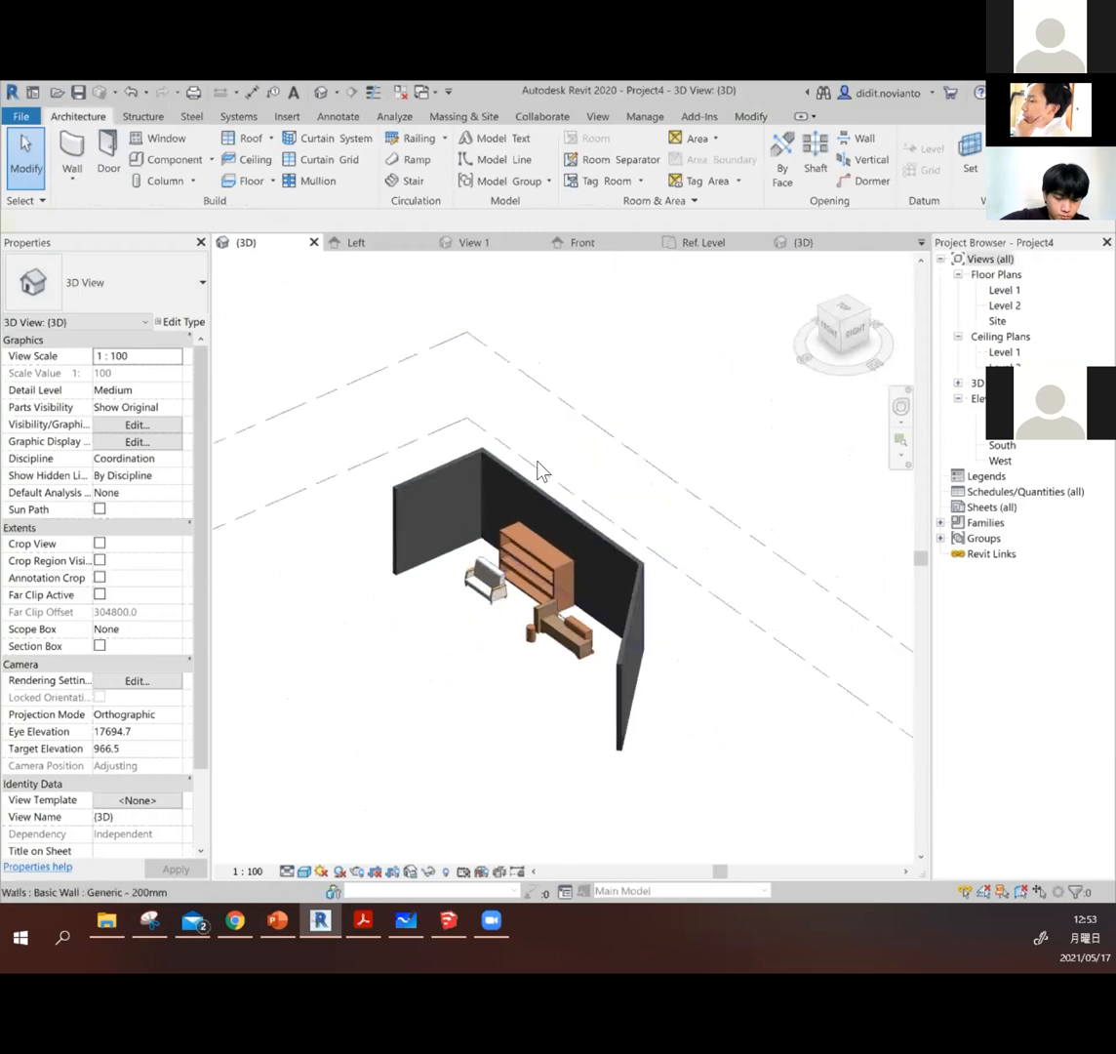
left_click(572, 401)
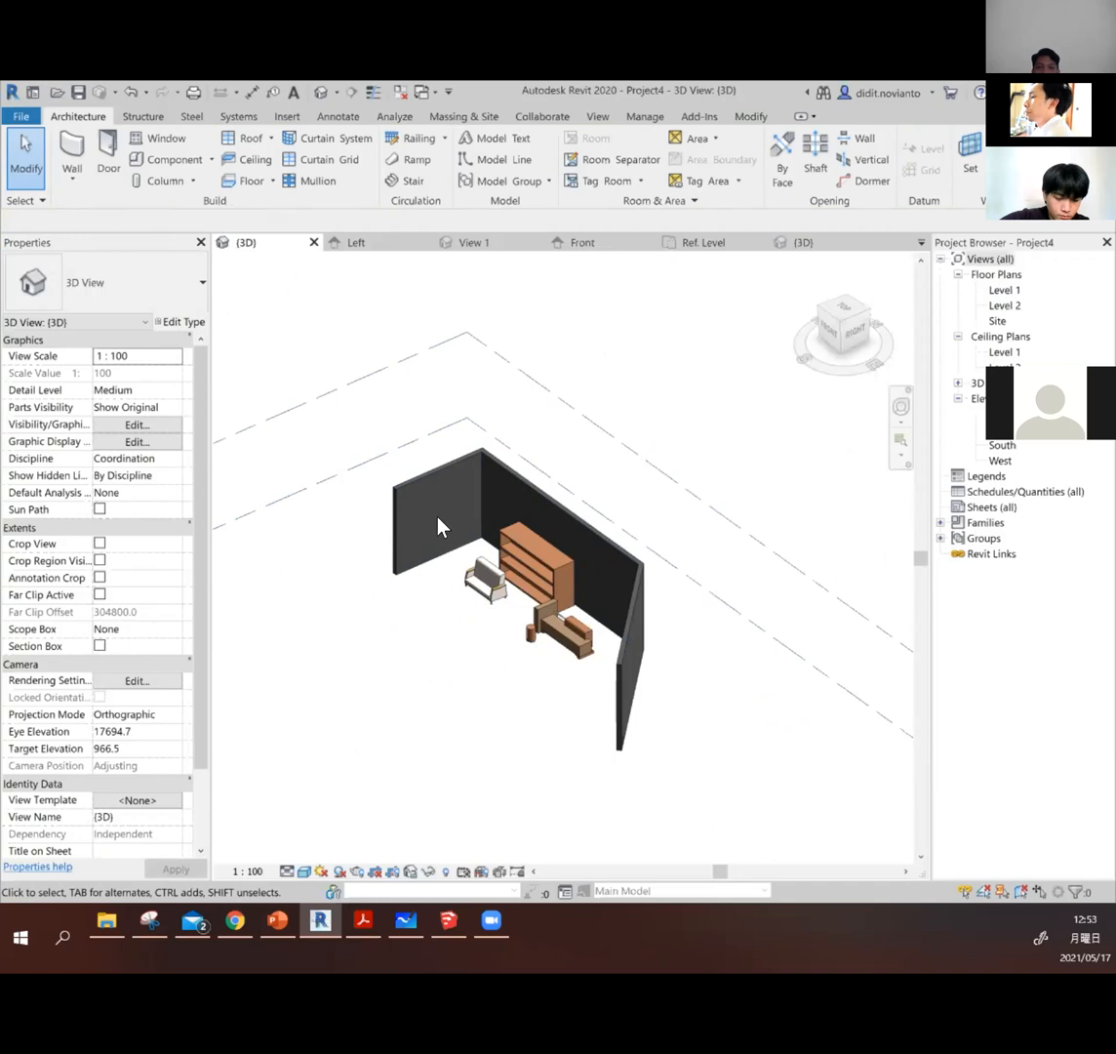
scroll(439, 528, "up", 3)
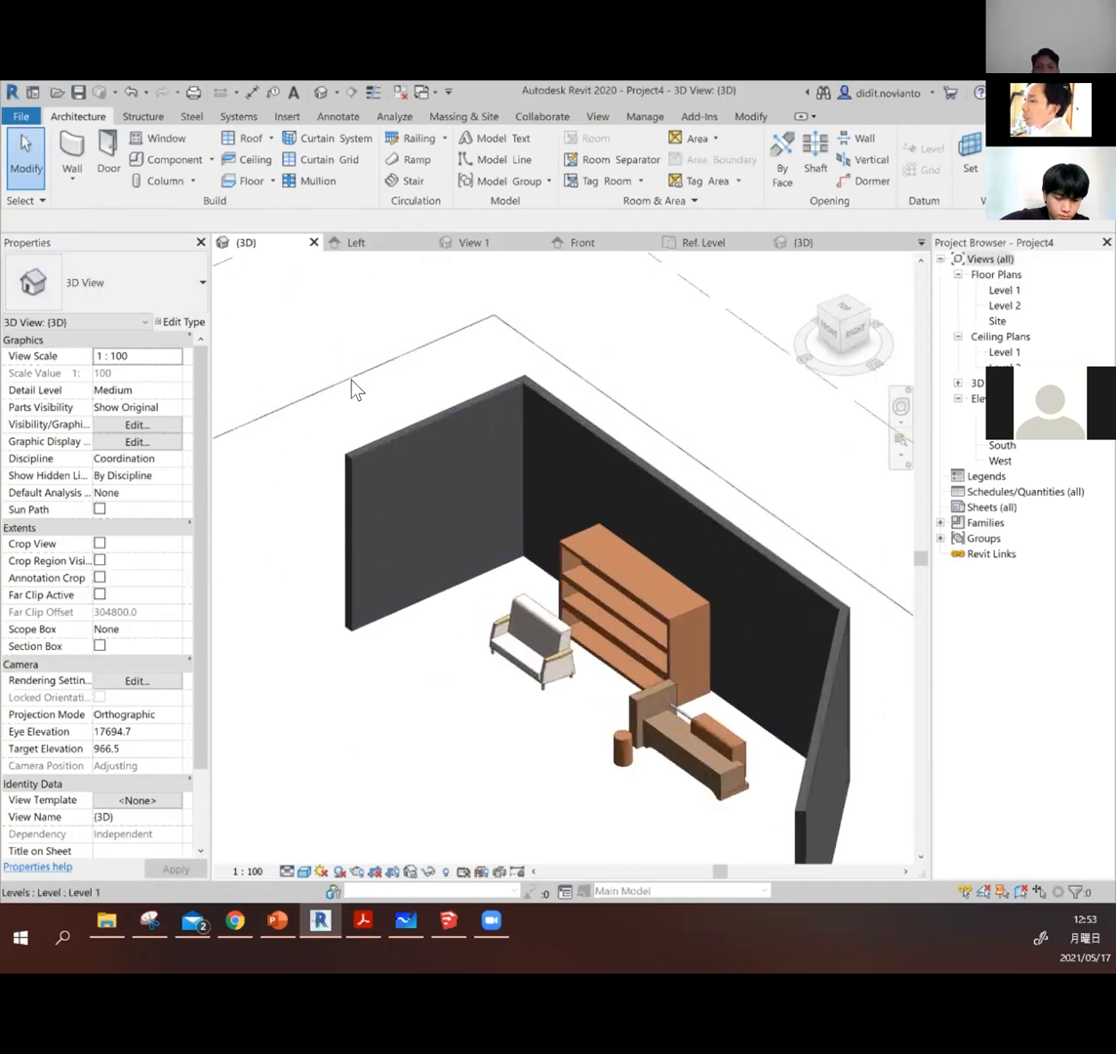
scroll(353, 388, "down", 3)
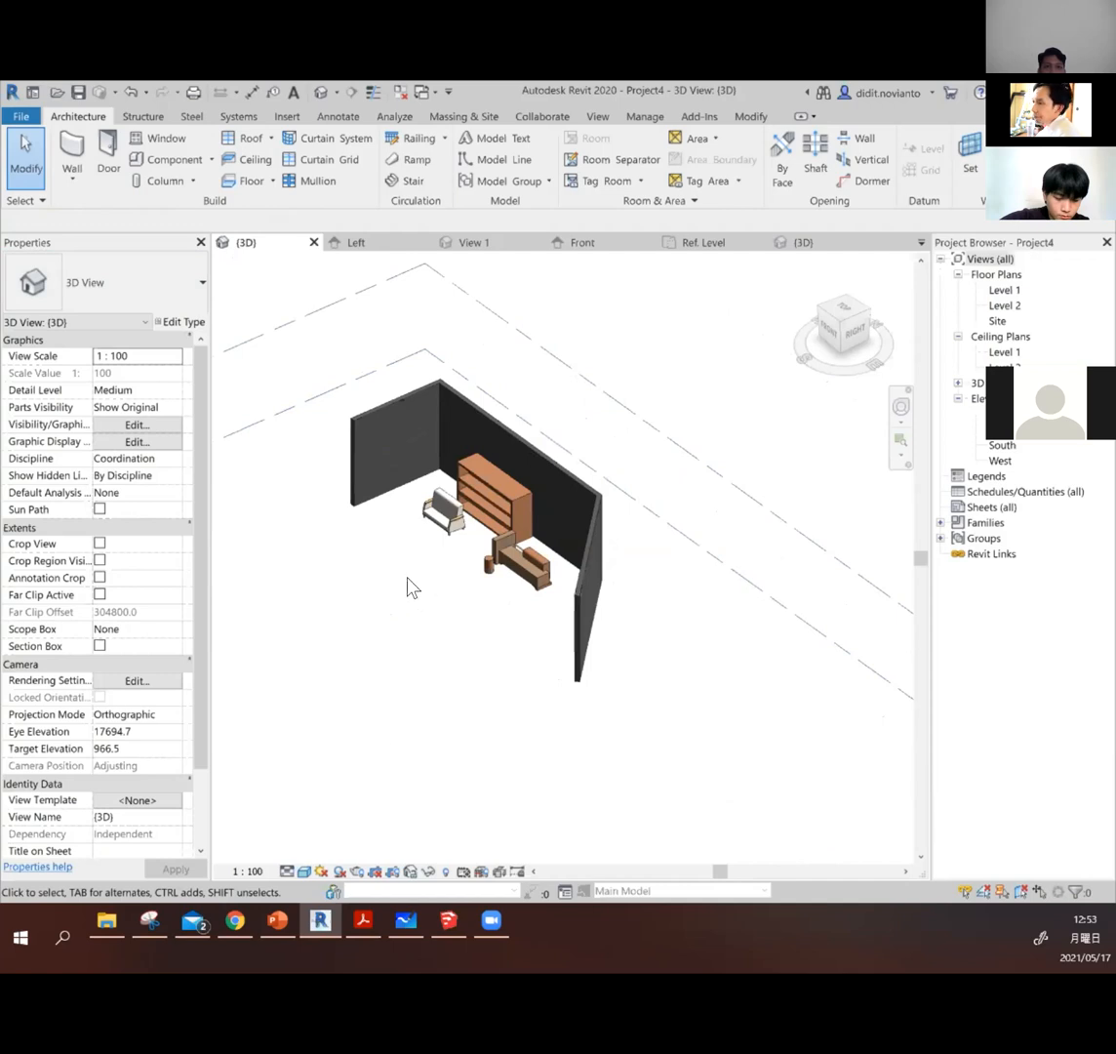
Step: Open the Level 1 floor plan and start an in-place mass named Mass 1
double_click(1002, 290)
scroll(488, 486, "down", 5)
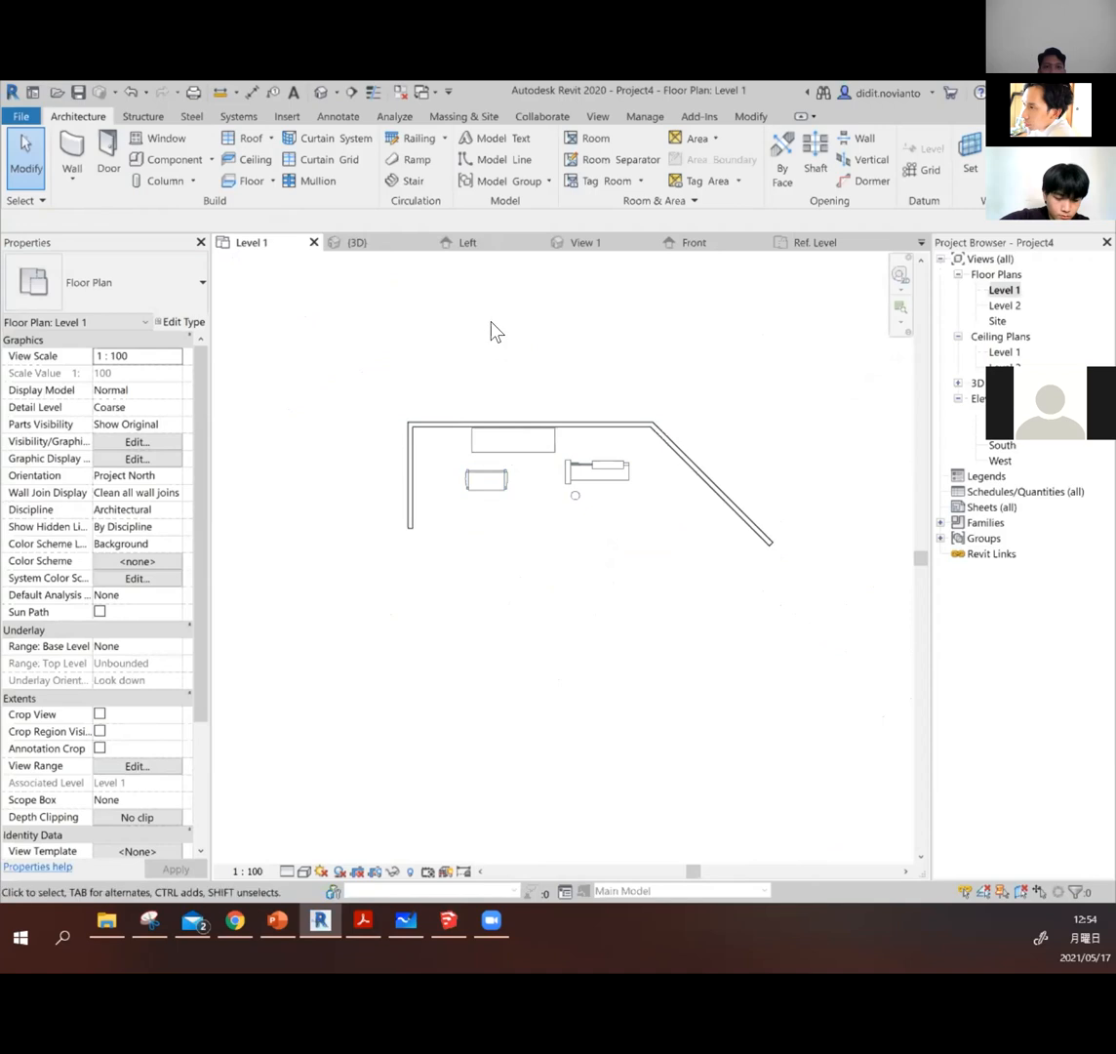
left_click(458, 117)
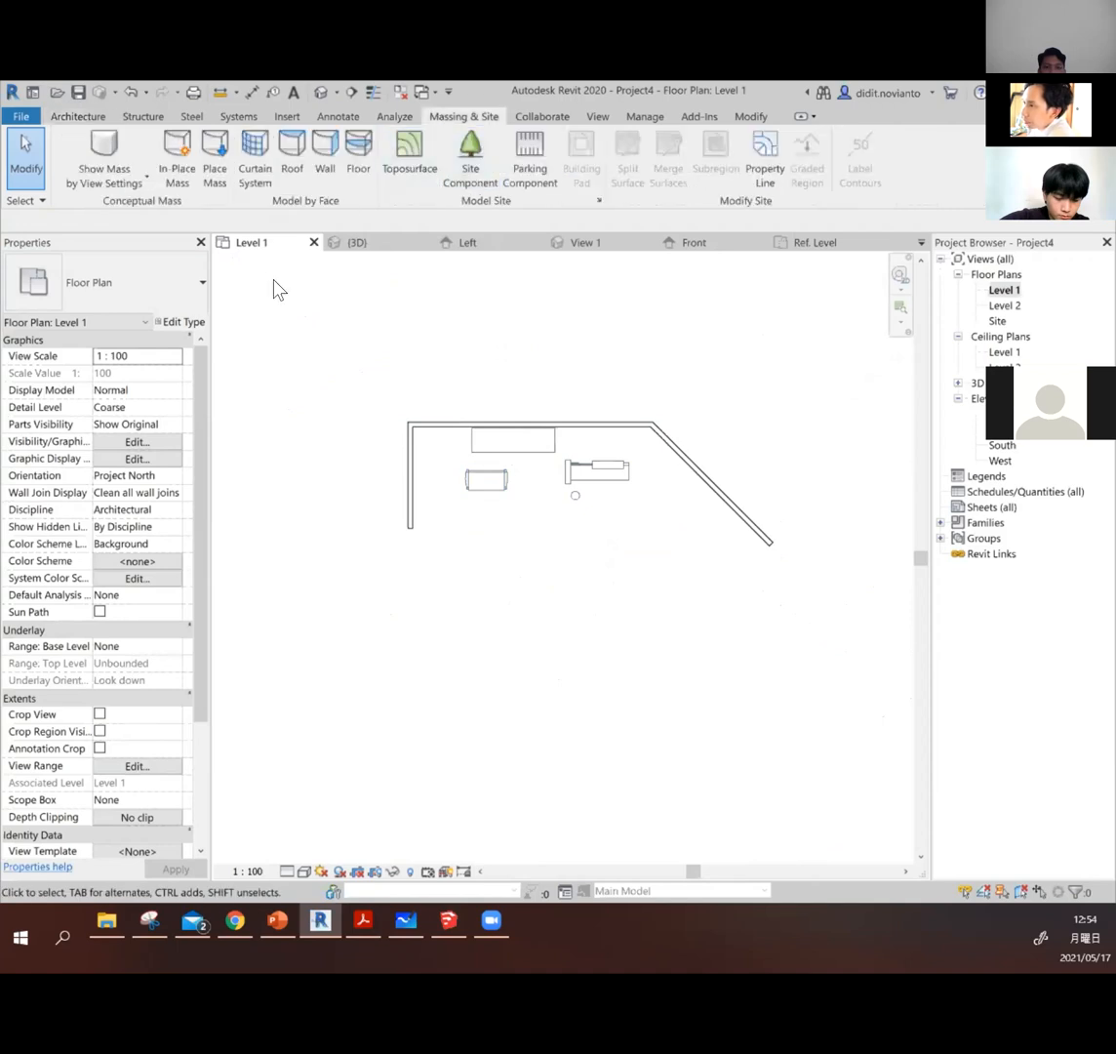
left_click(178, 163)
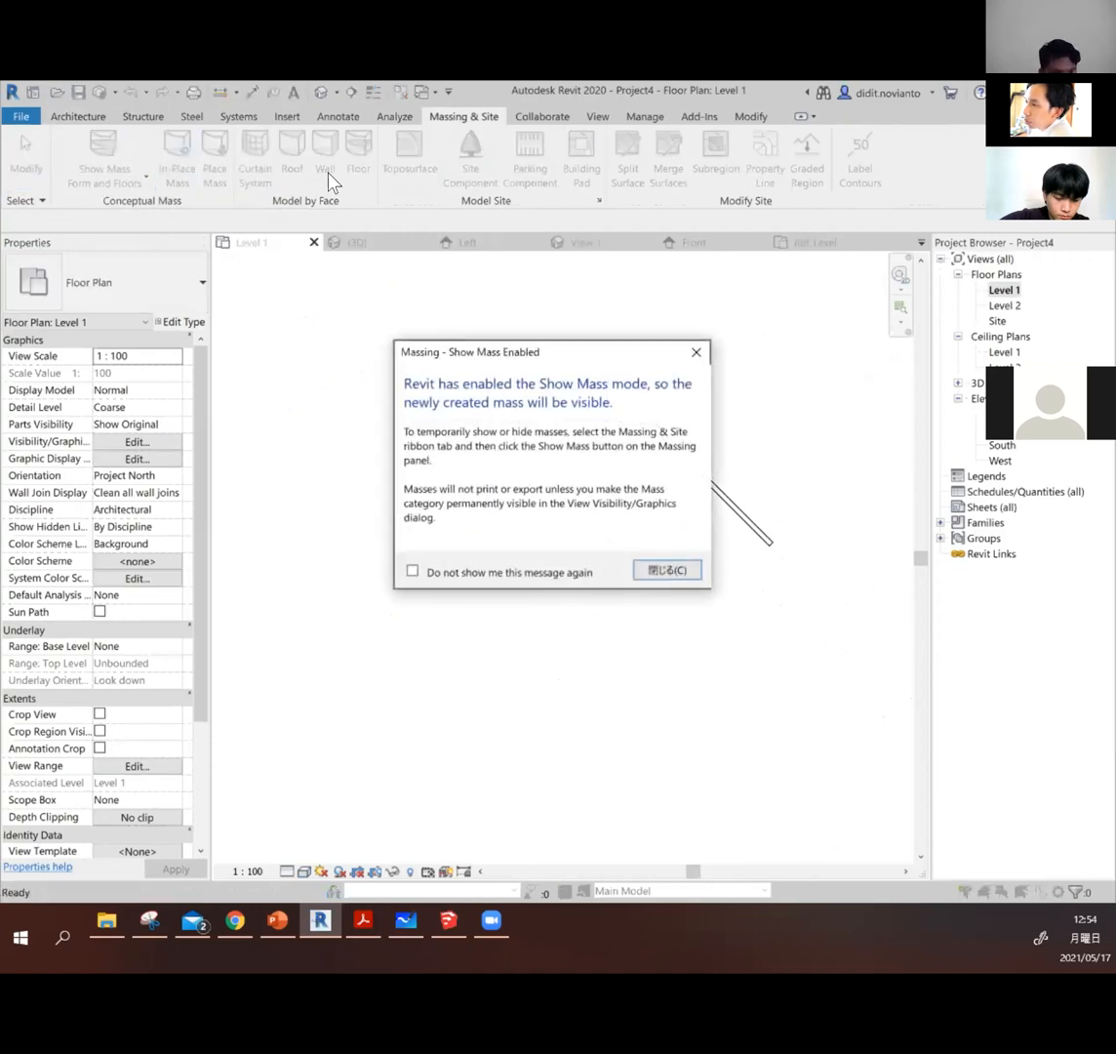
left_click(662, 570)
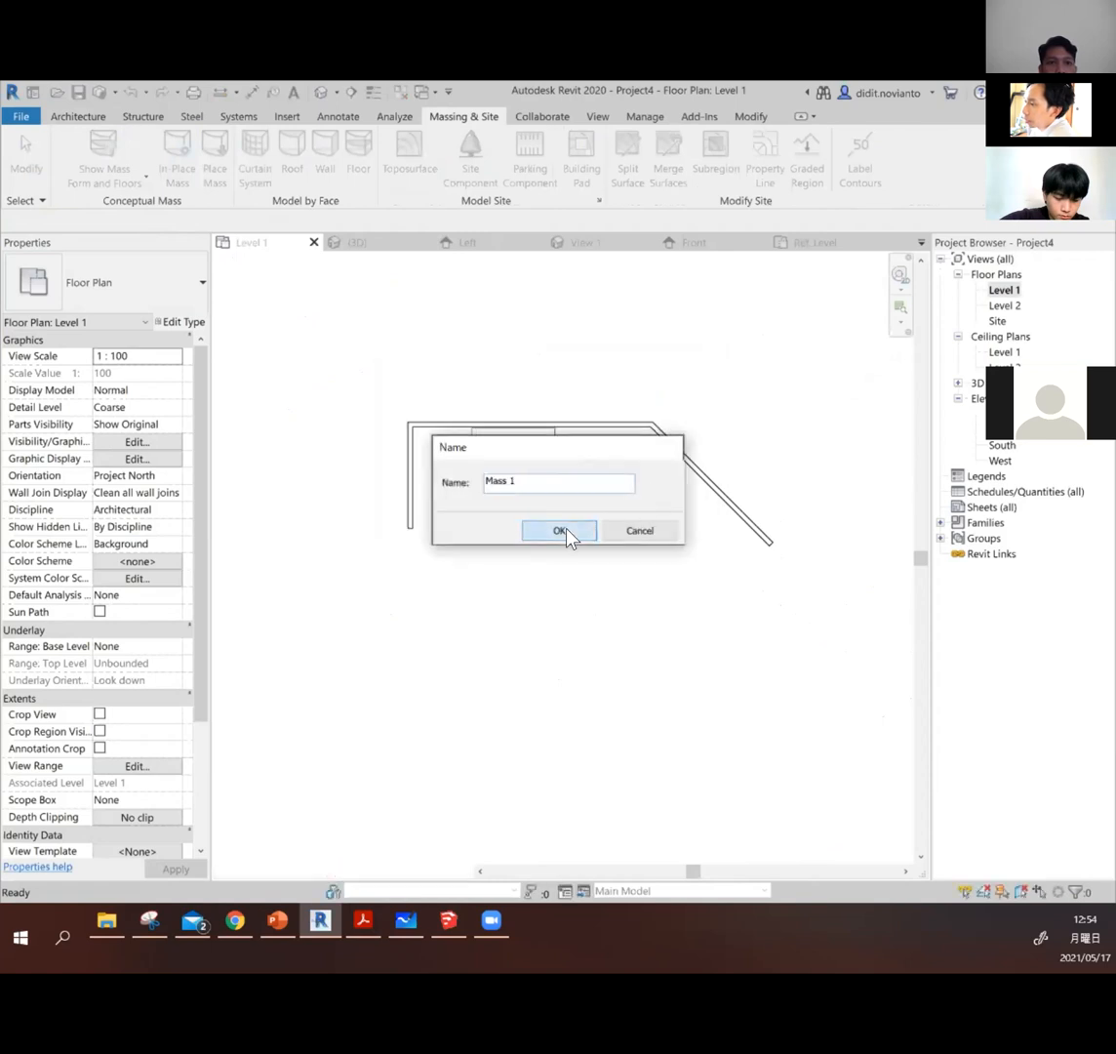
left_click(572, 535)
Step: Draw a closed four-sided model-line profile on Level 1 along the inside faces of the three walls, with a straight line across the open side
scroll(597, 527, "up", 2)
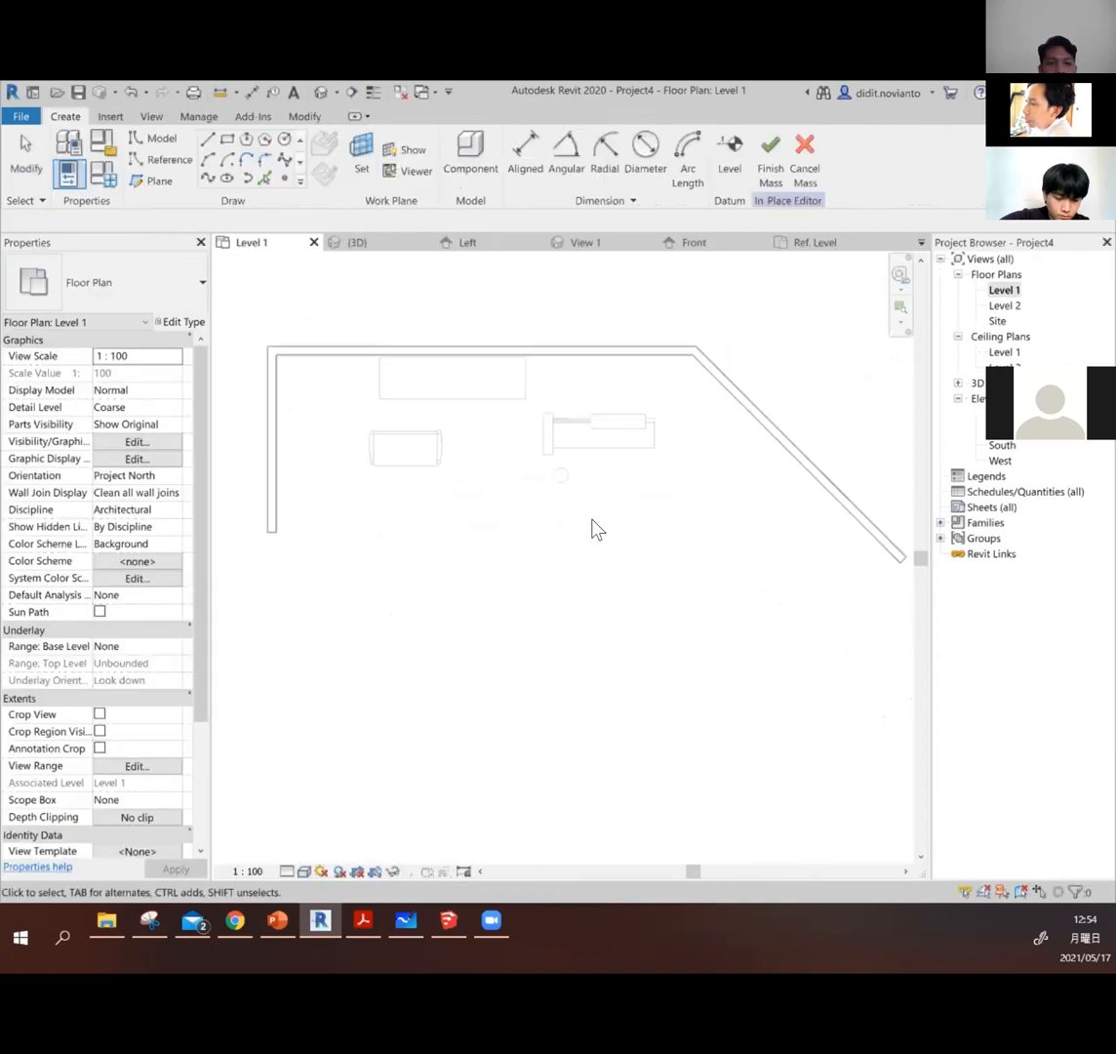
scroll(464, 471, "down", 2)
scroll(551, 544, "up", 1)
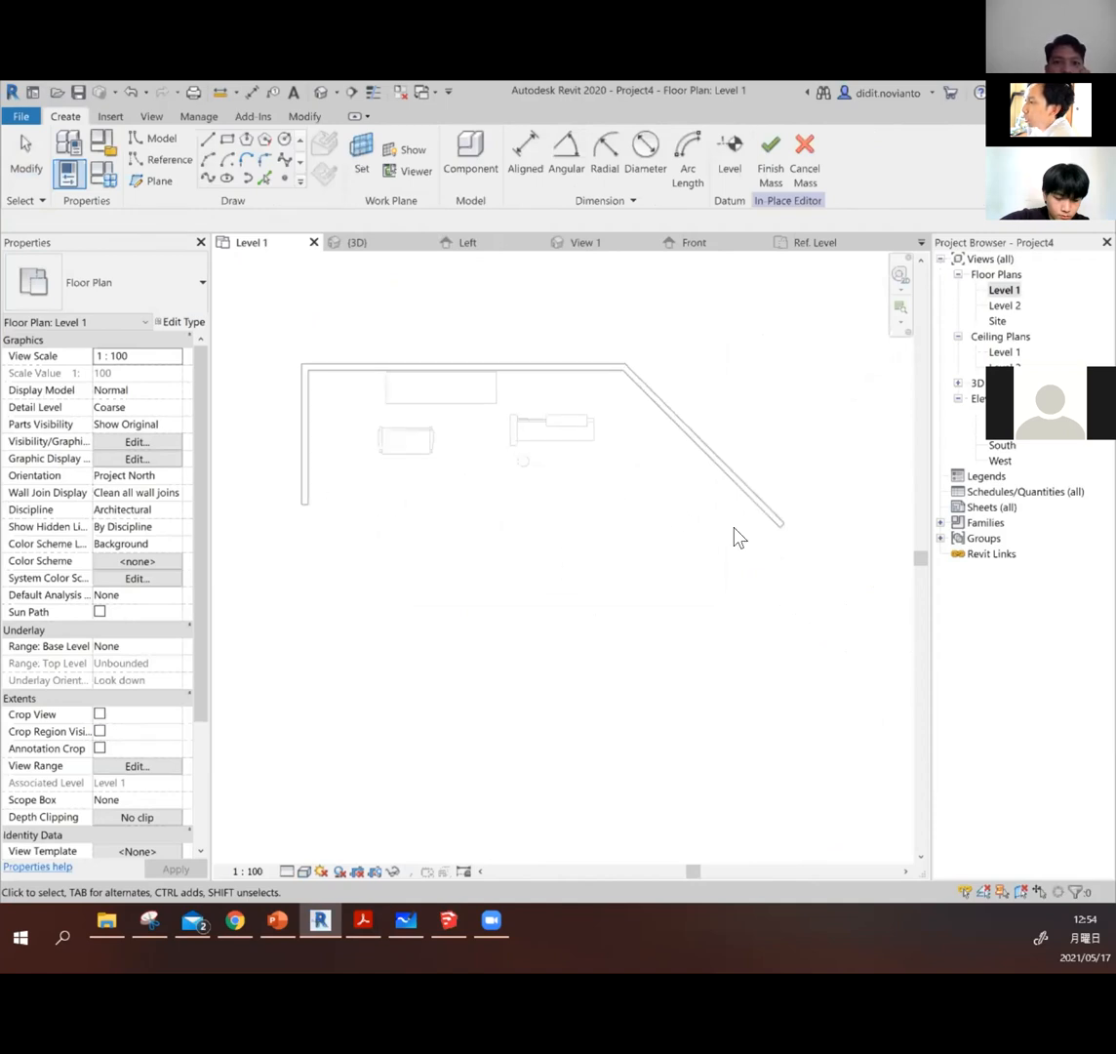
key("Escape")
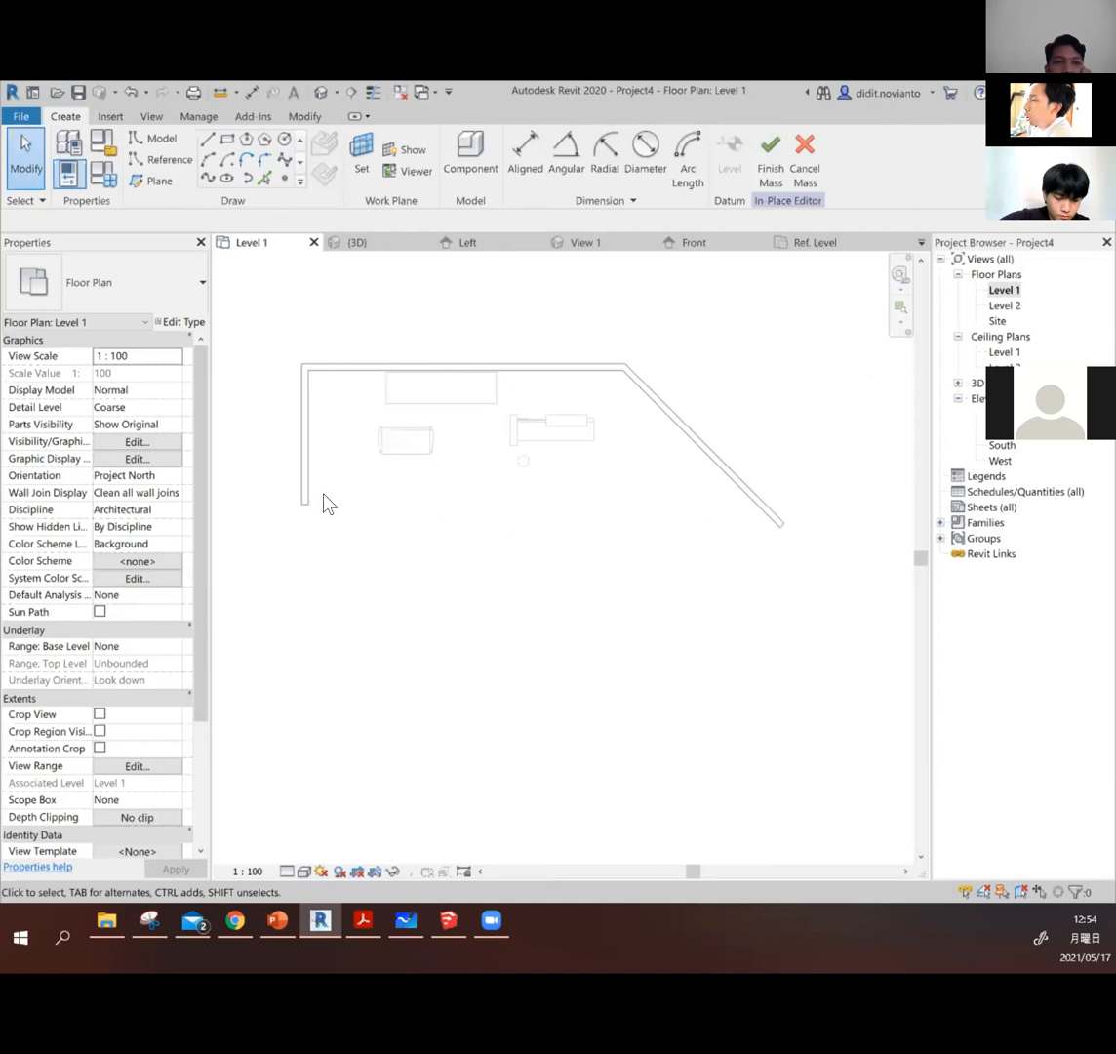
left_click(343, 466)
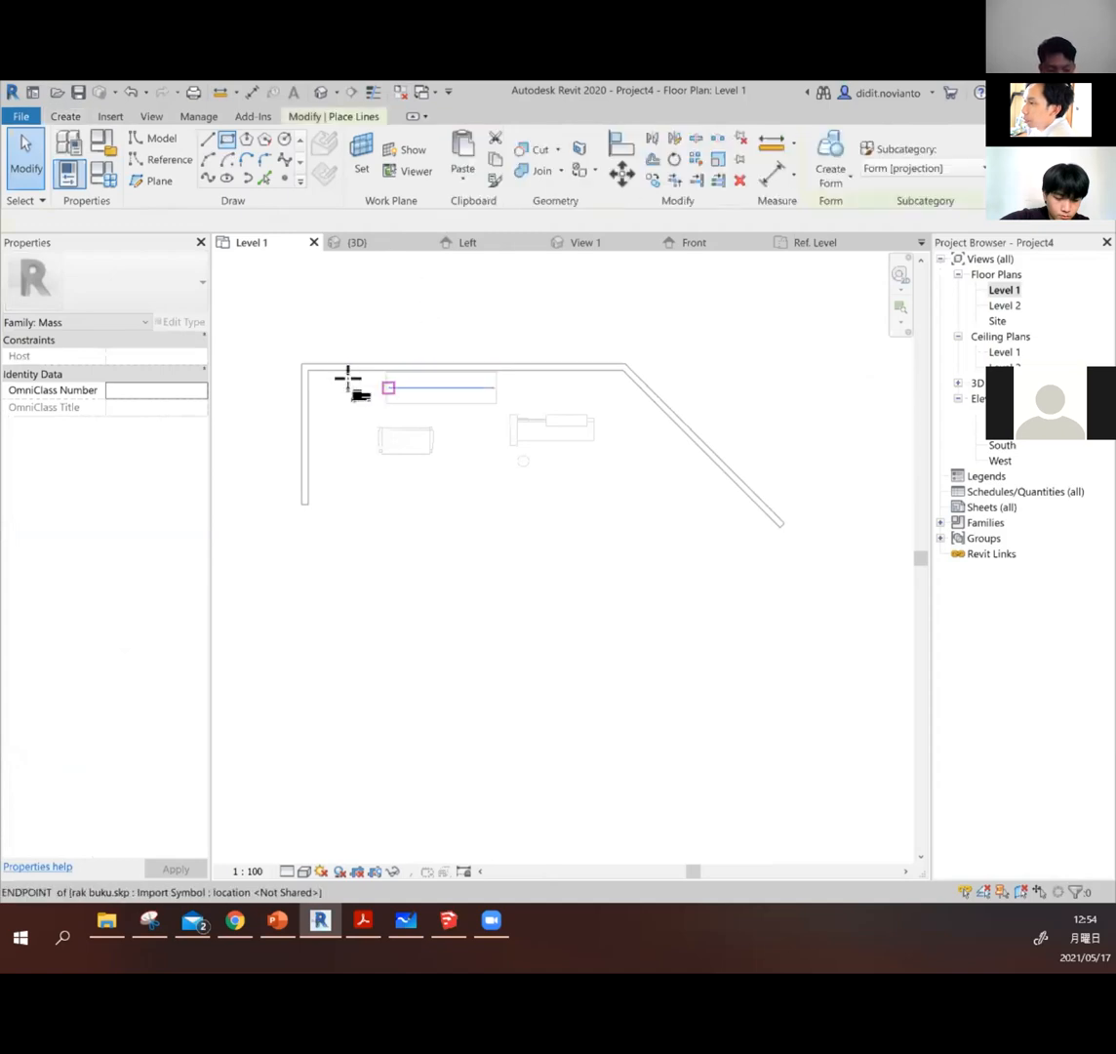
left_click(301, 365)
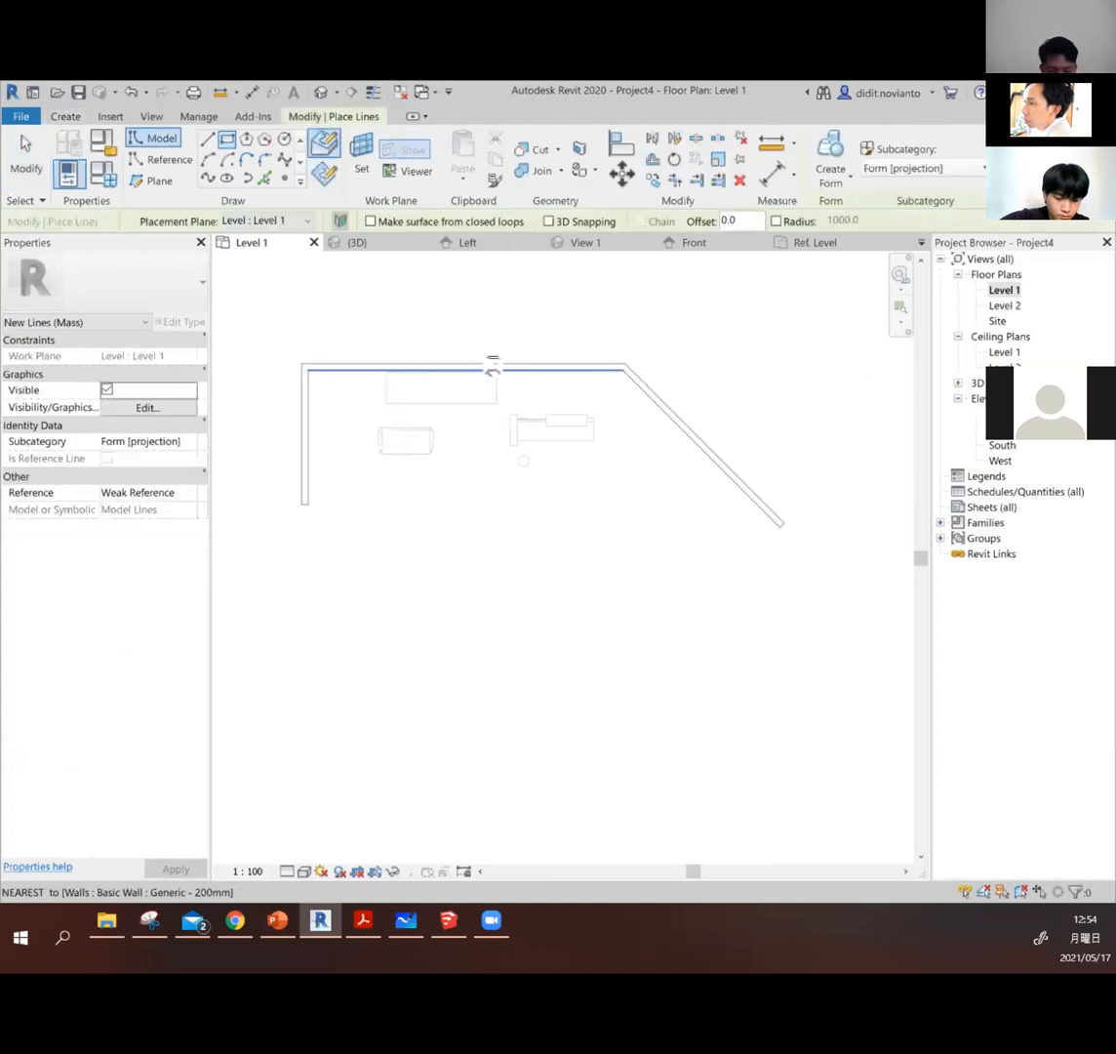
left_click(207, 139)
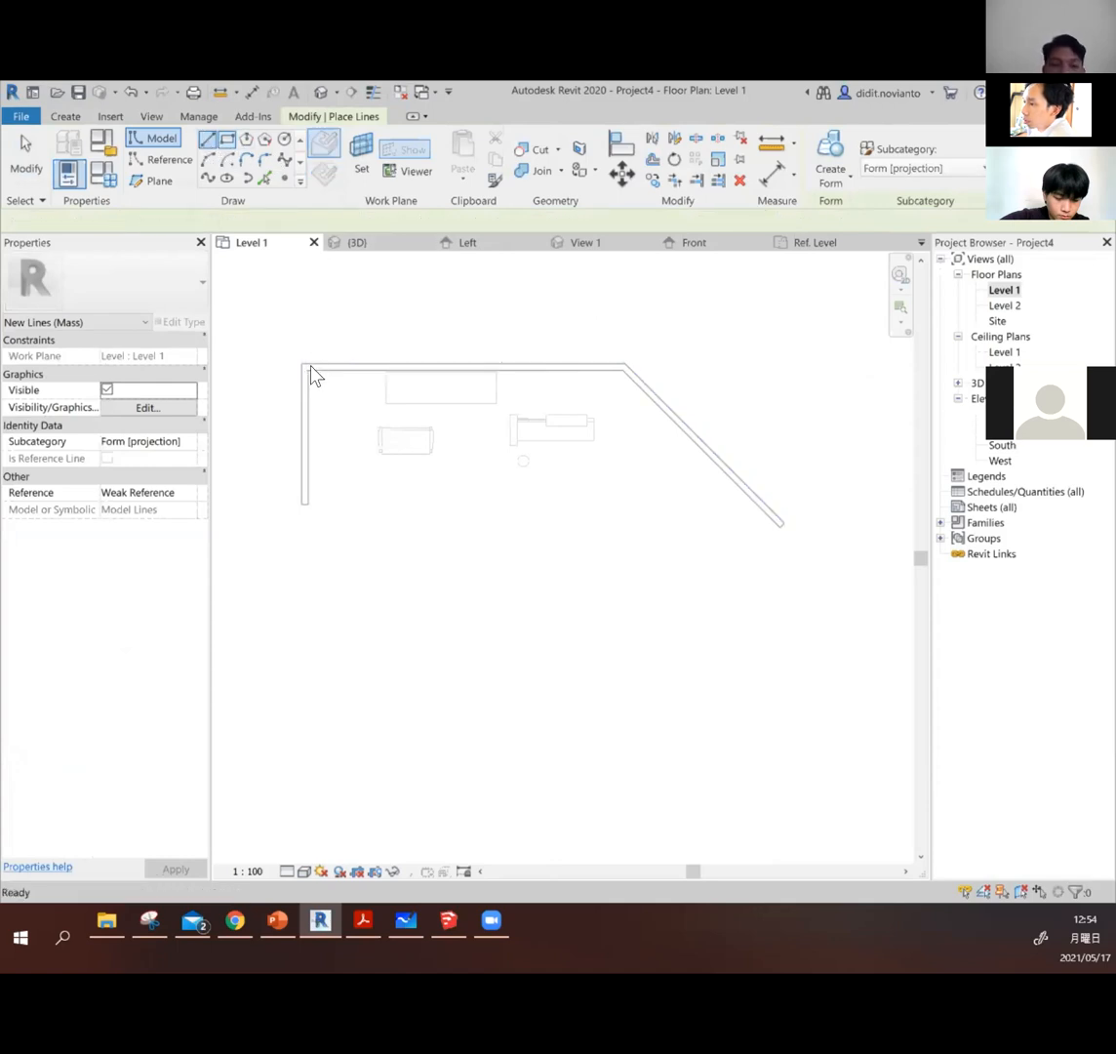
left_click(204, 141)
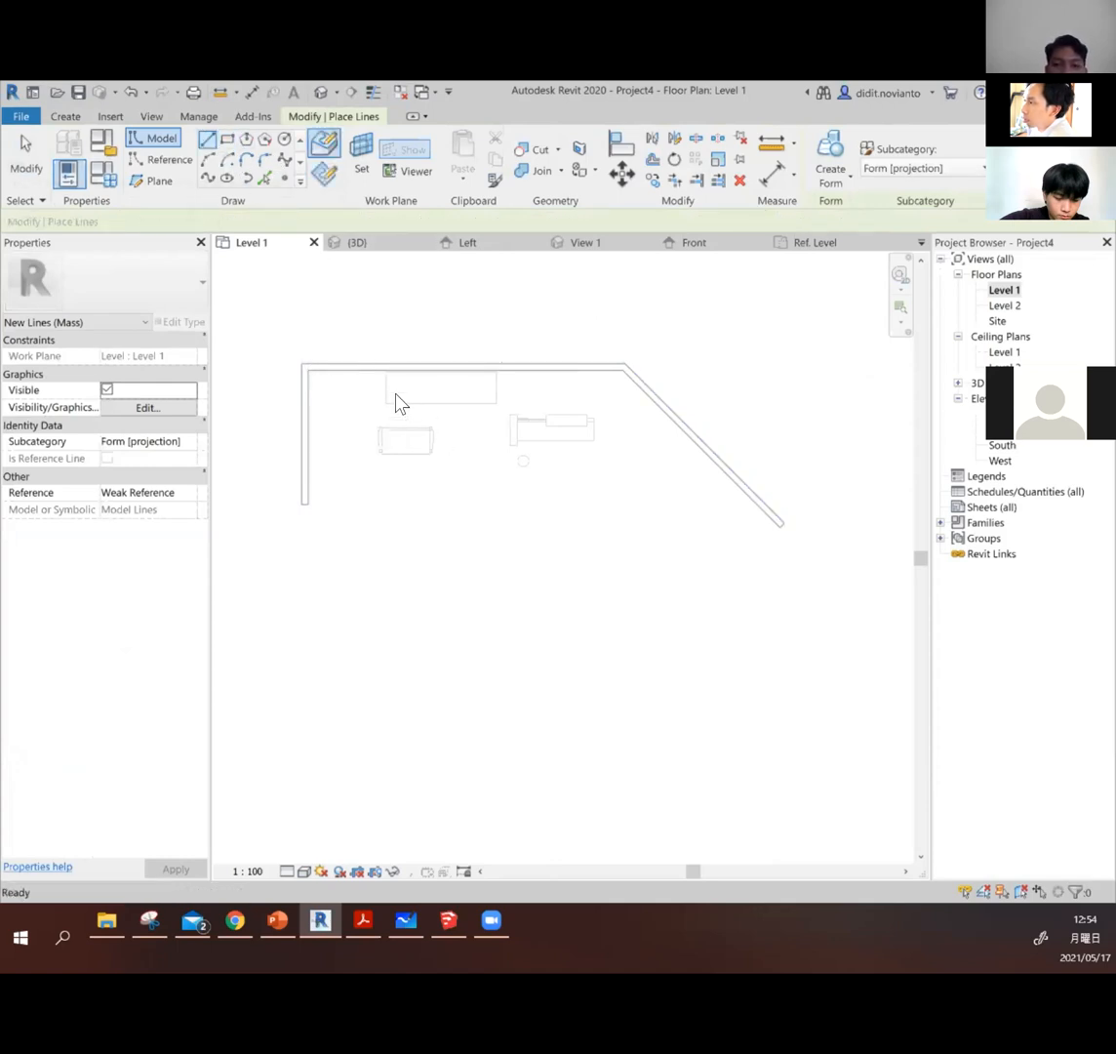
left_click(306, 366)
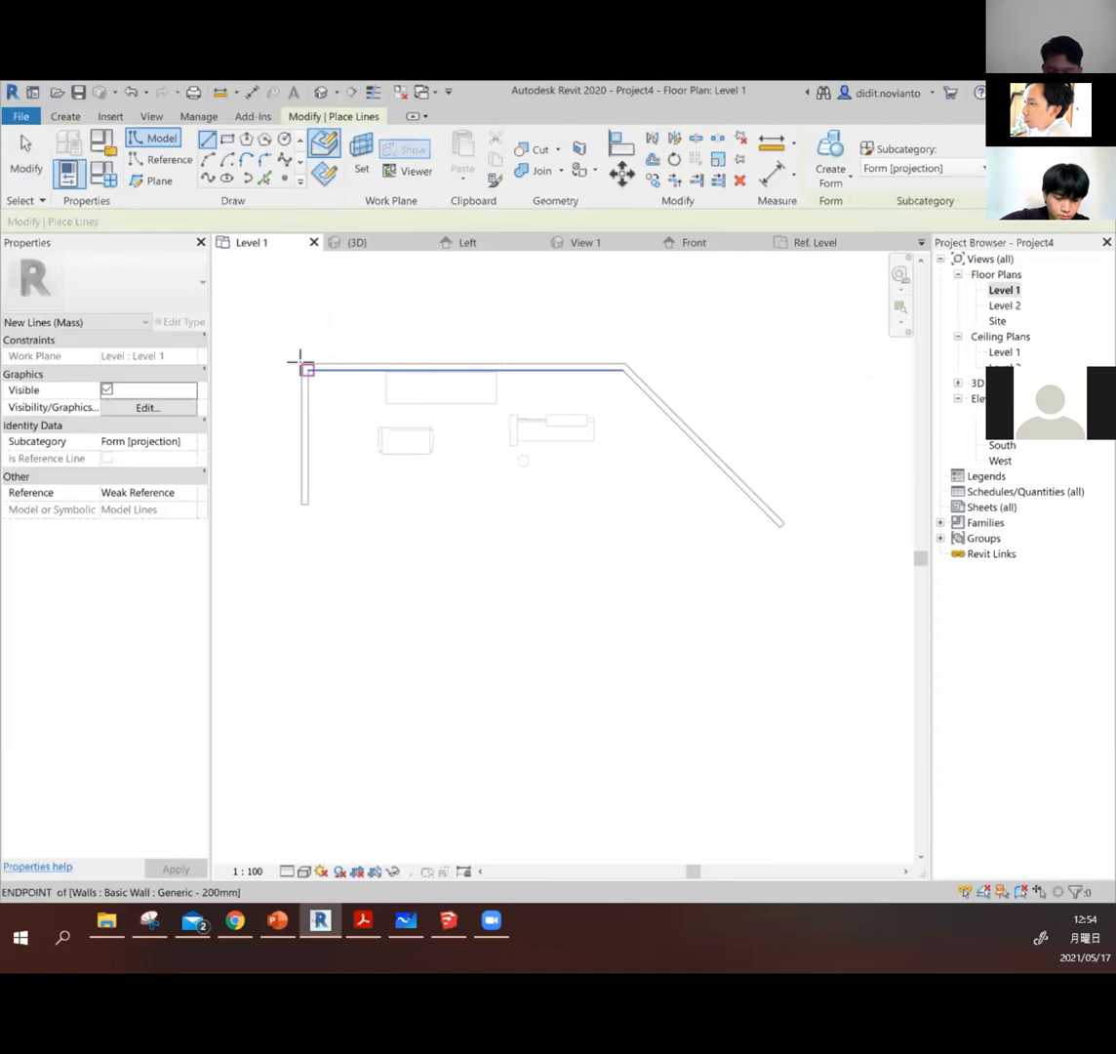
left_click(615, 361)
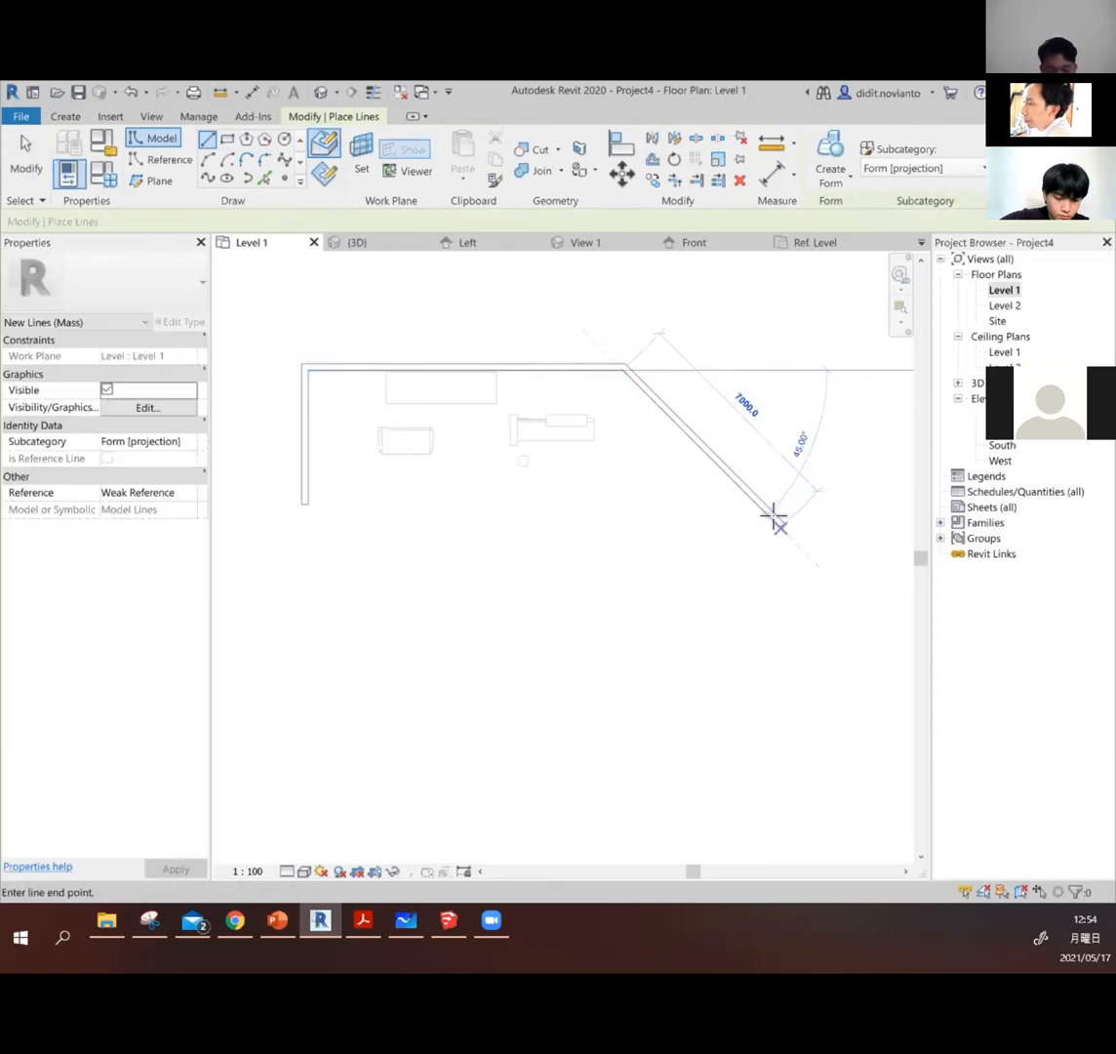
left_click(775, 520)
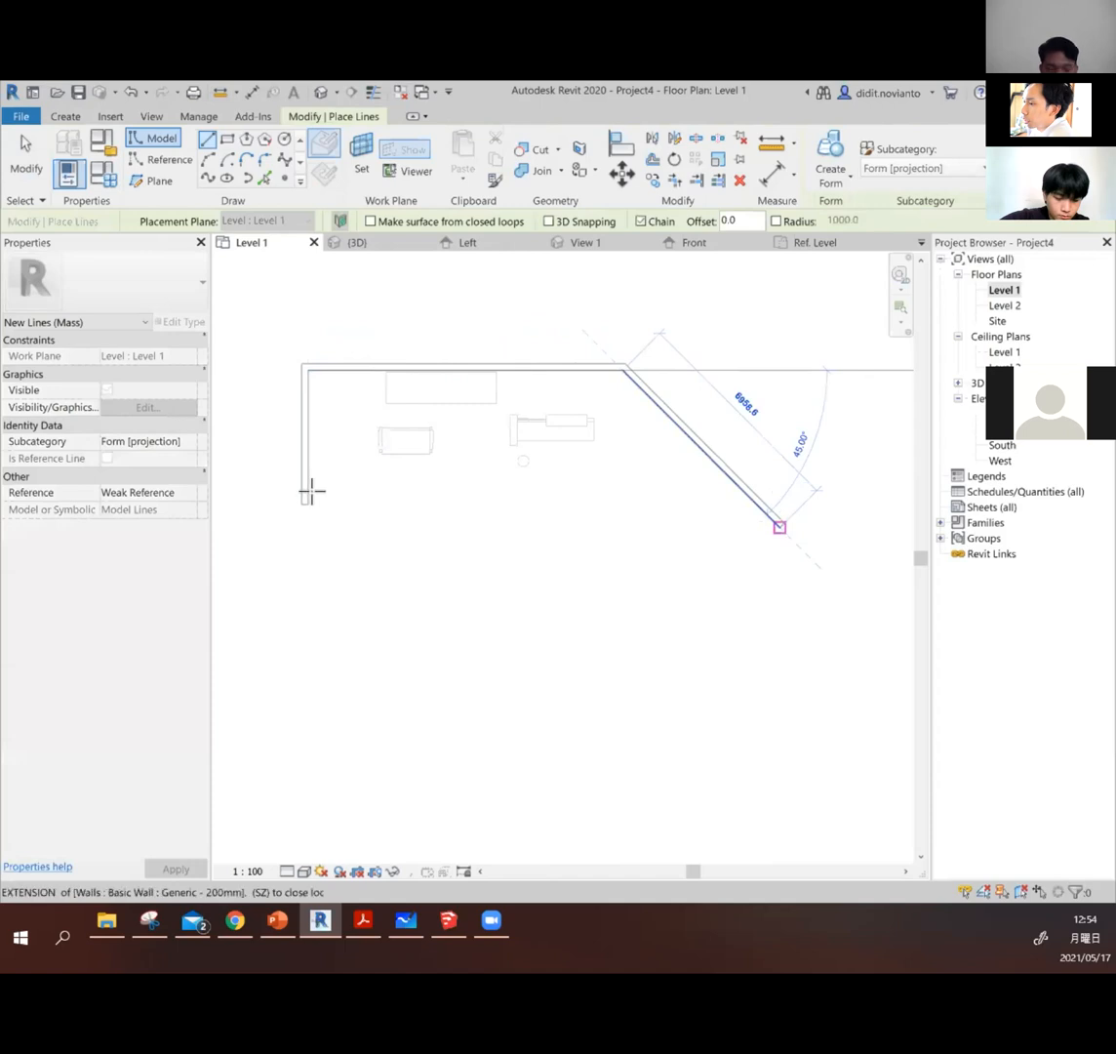
left_click(308, 500)
left_click(304, 368)
key("Escape")
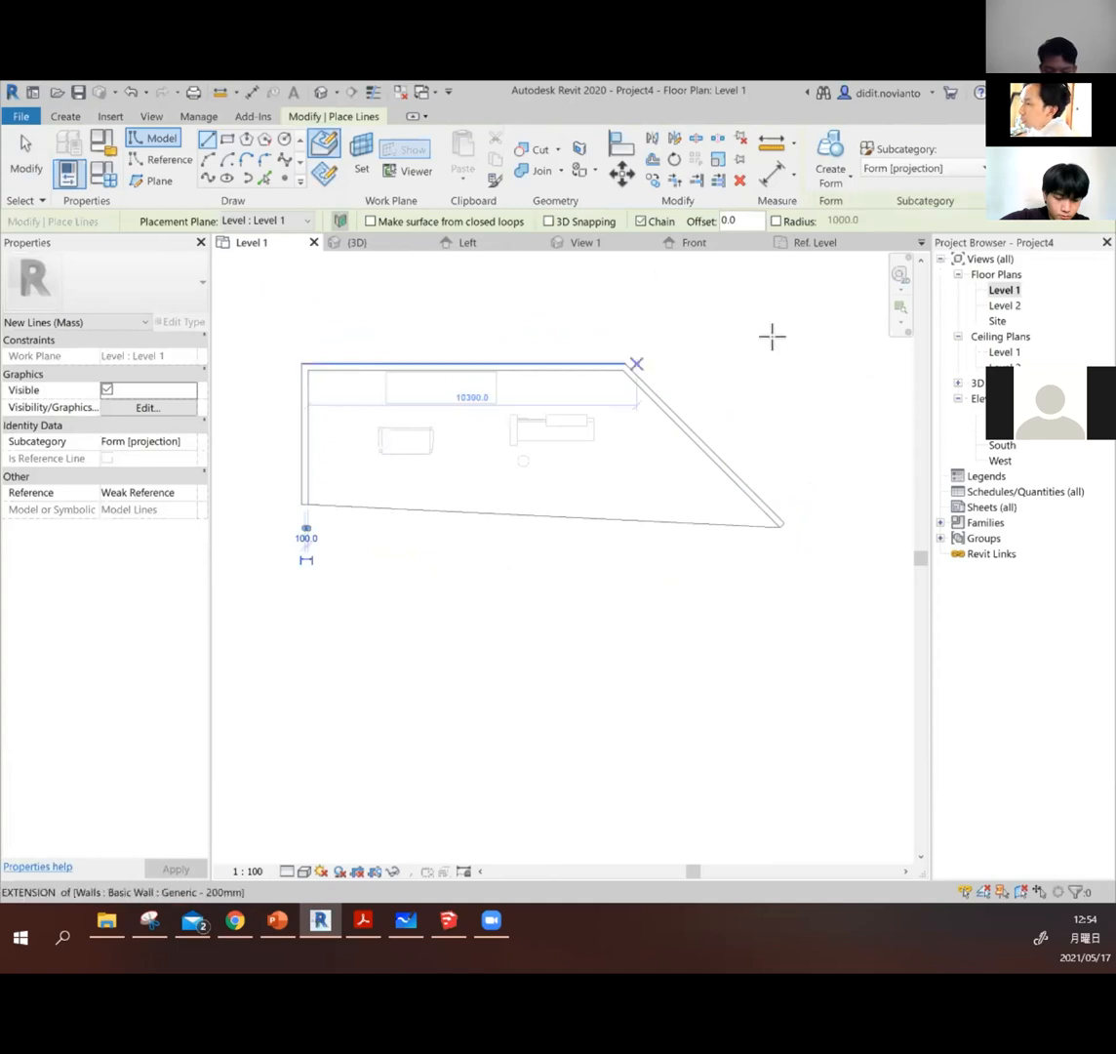
Step: In the Level 2 floor plan, draw model lines along the inside faces of the back wall, about 9859 mm, and the angled wall
double_click(997, 306)
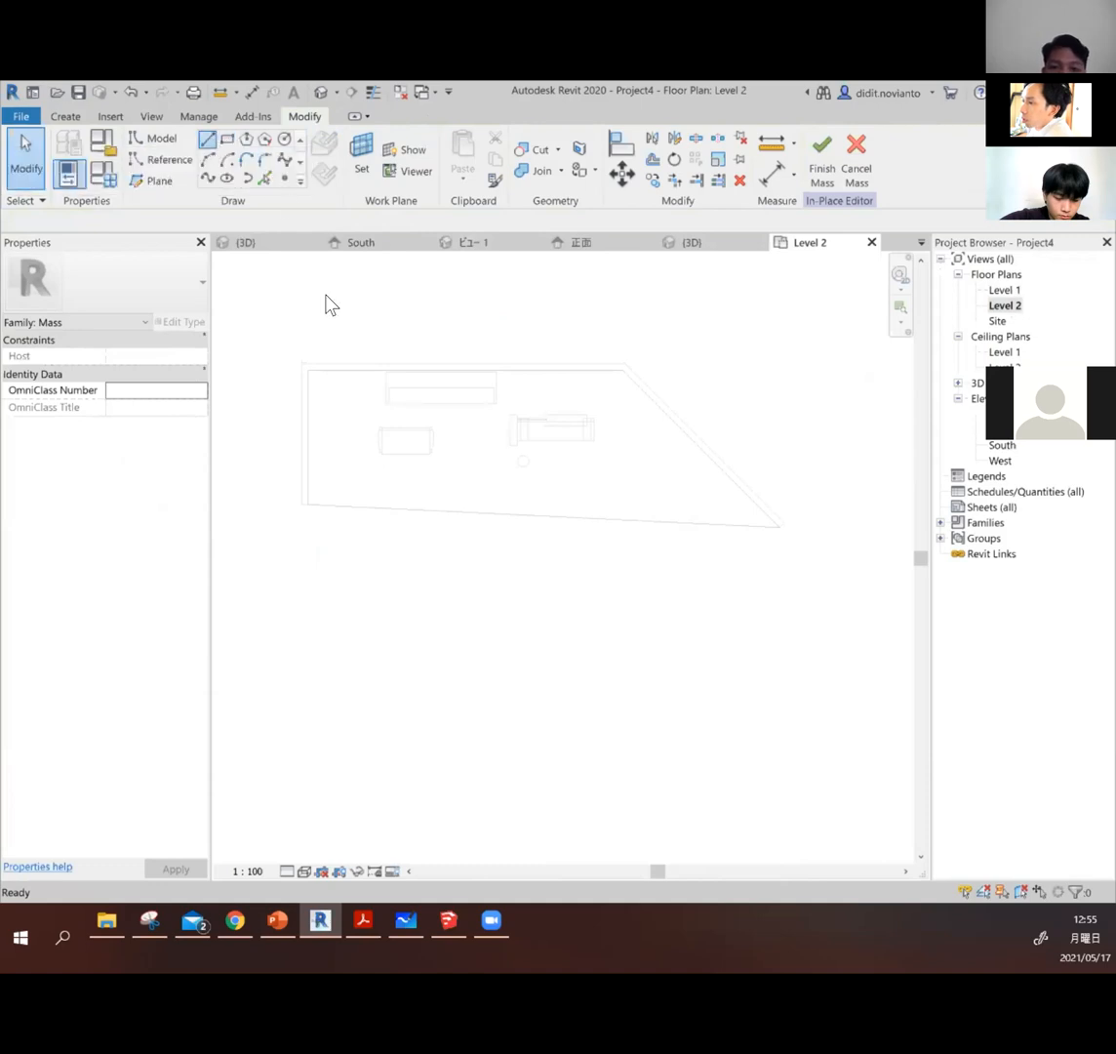
key("l")
key("i")
left_click(309, 369)
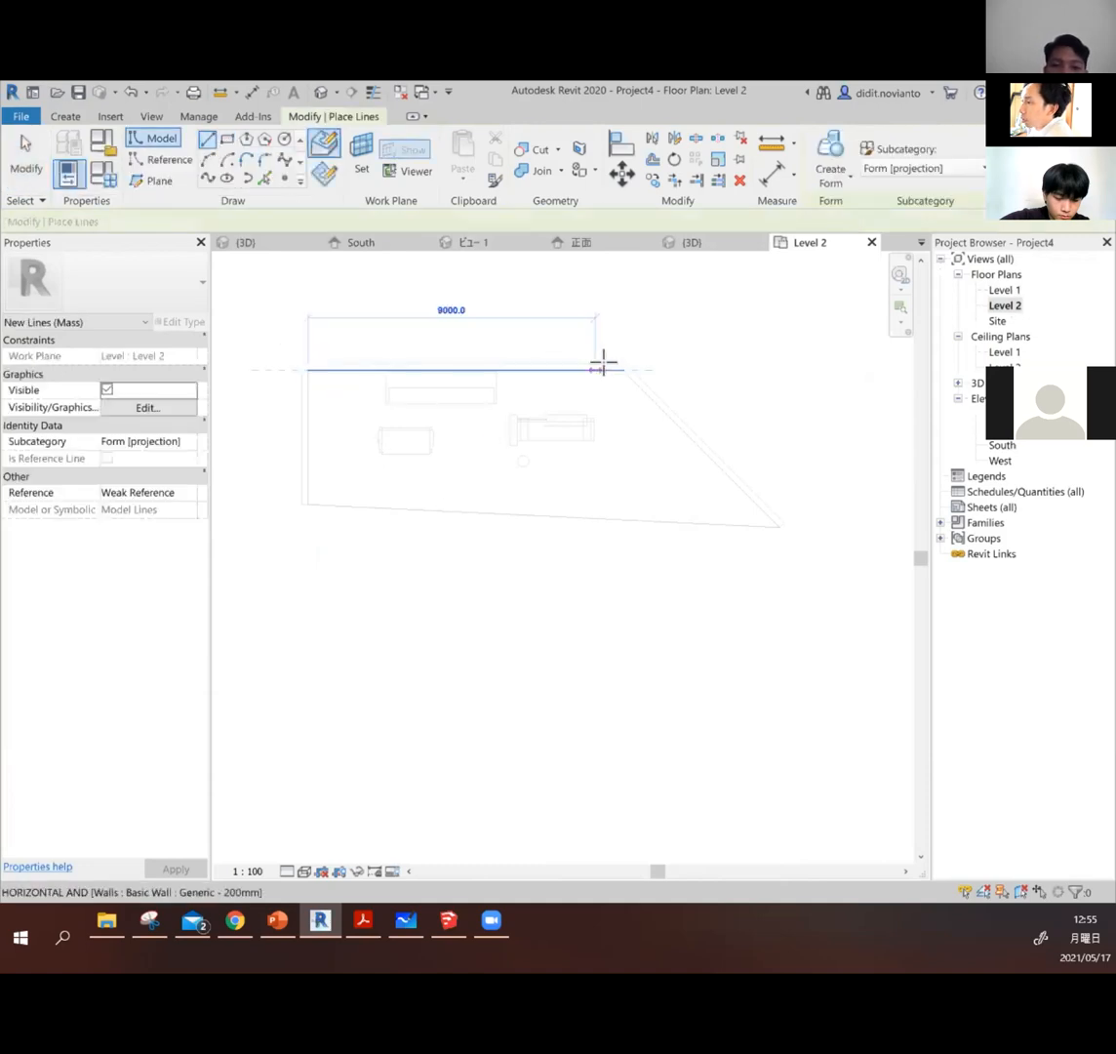
left_click(621, 369)
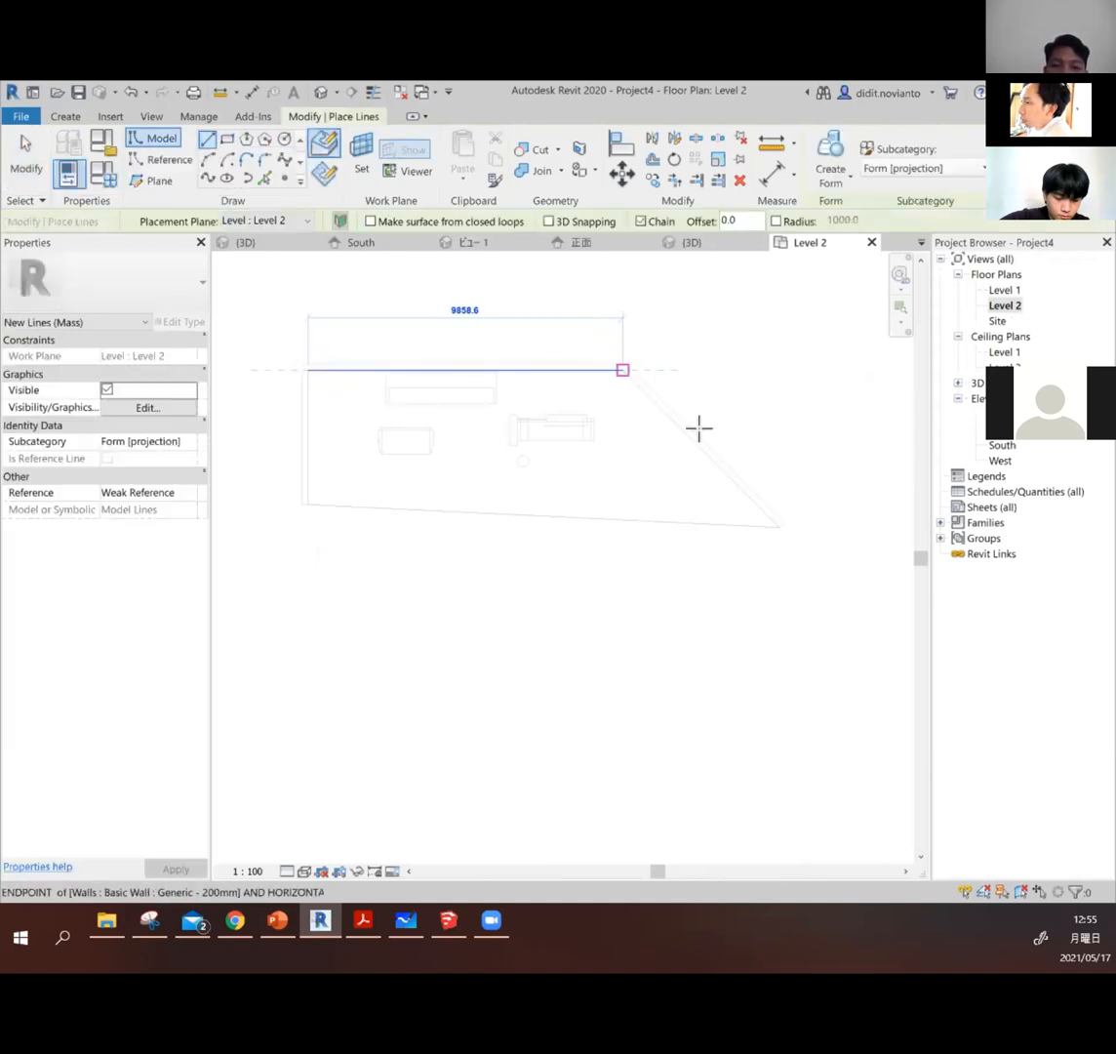
left_click(771, 520)
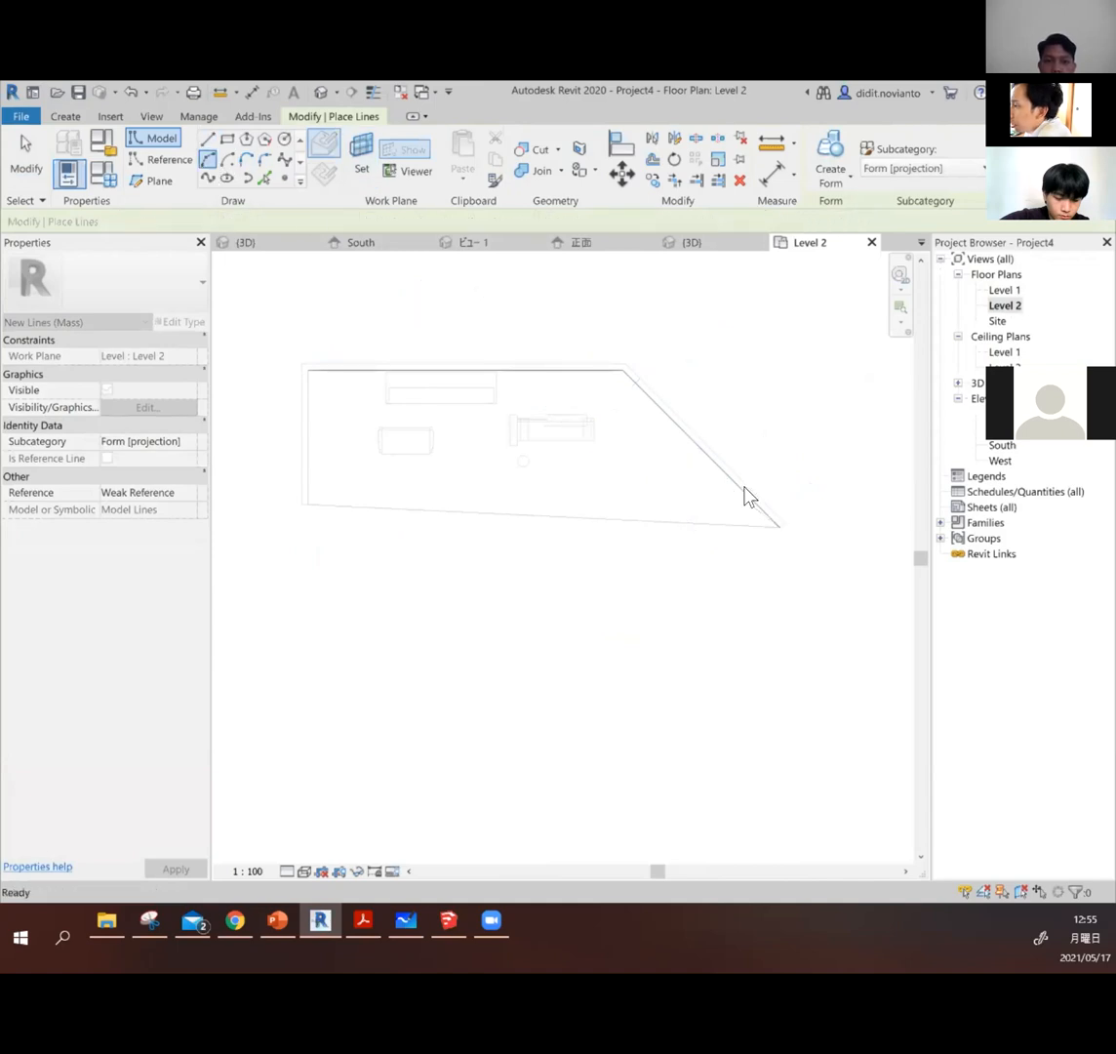
Step: Close the open side of the Level 2 profile with two joined arcs in an S-curve, radii about 25370 mm and 18280 mm
left_click(778, 526)
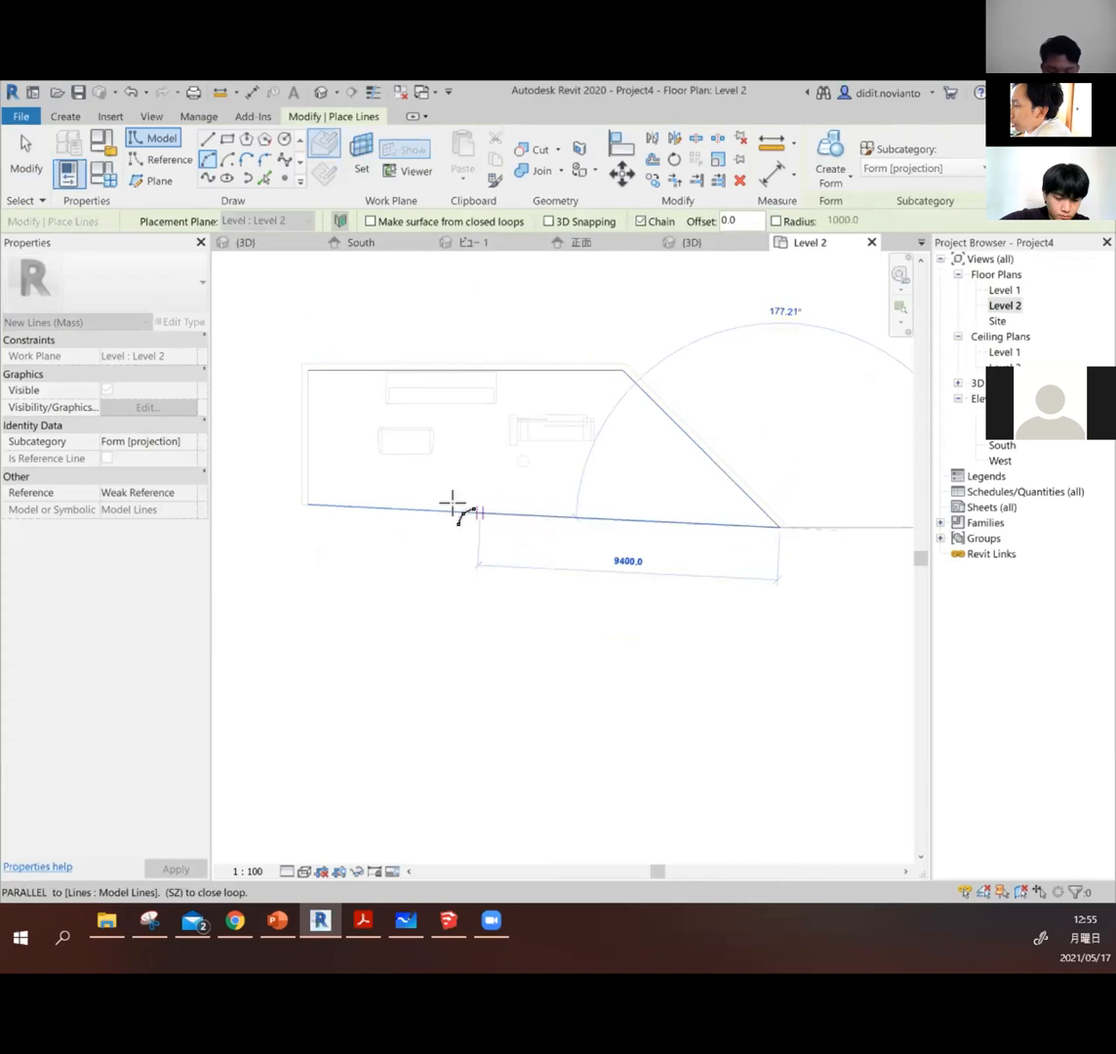
left_click(494, 504)
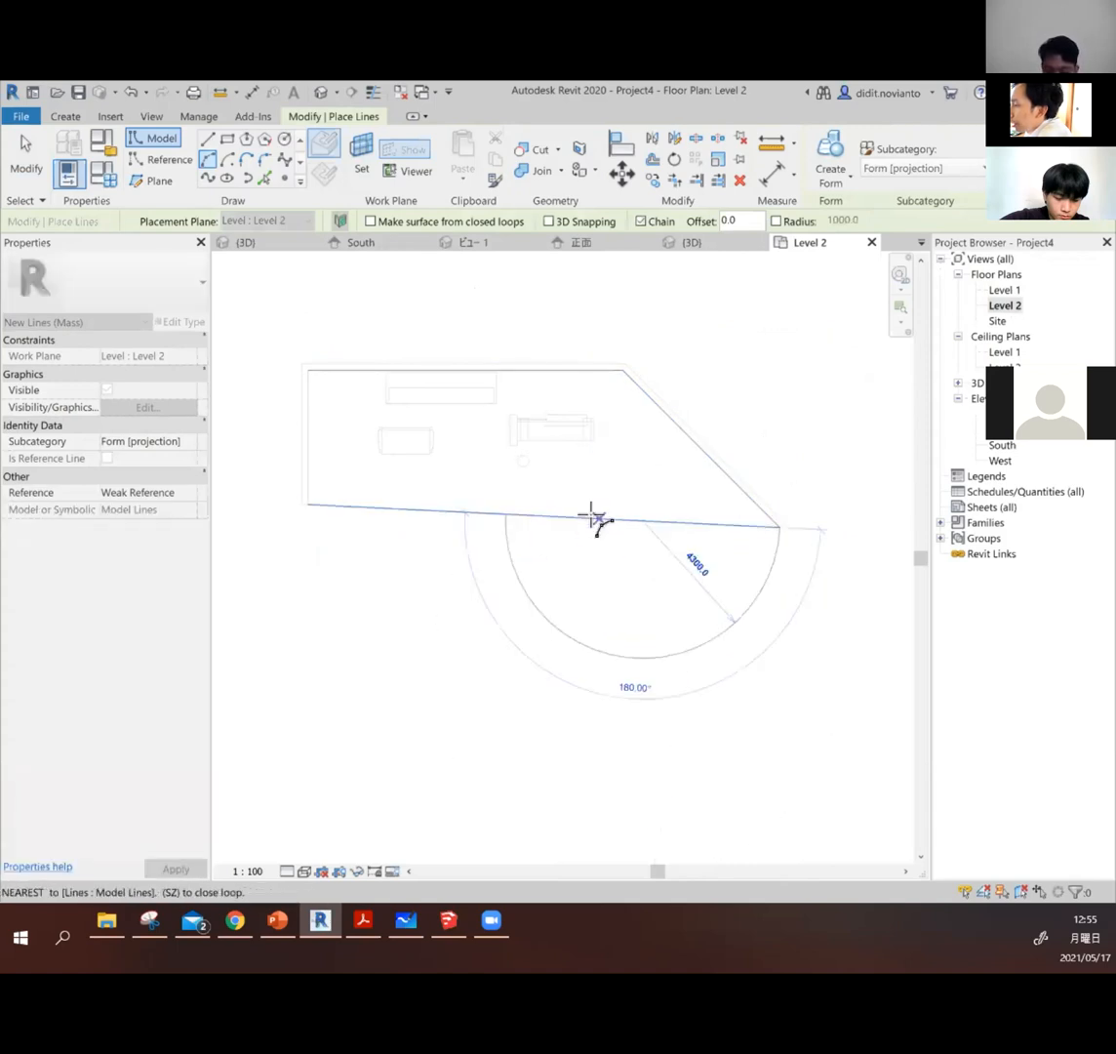
left_click(581, 519)
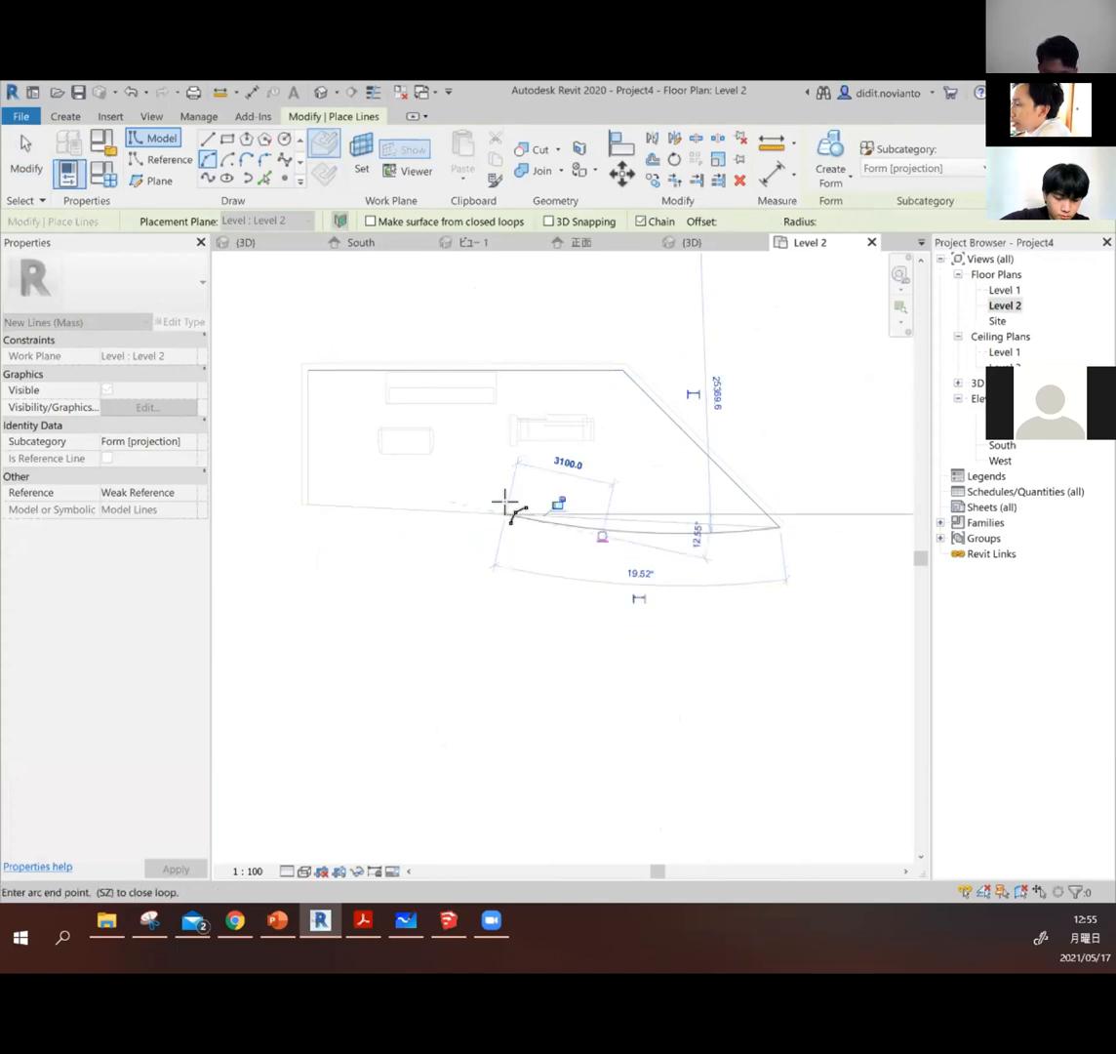
left_click(310, 499)
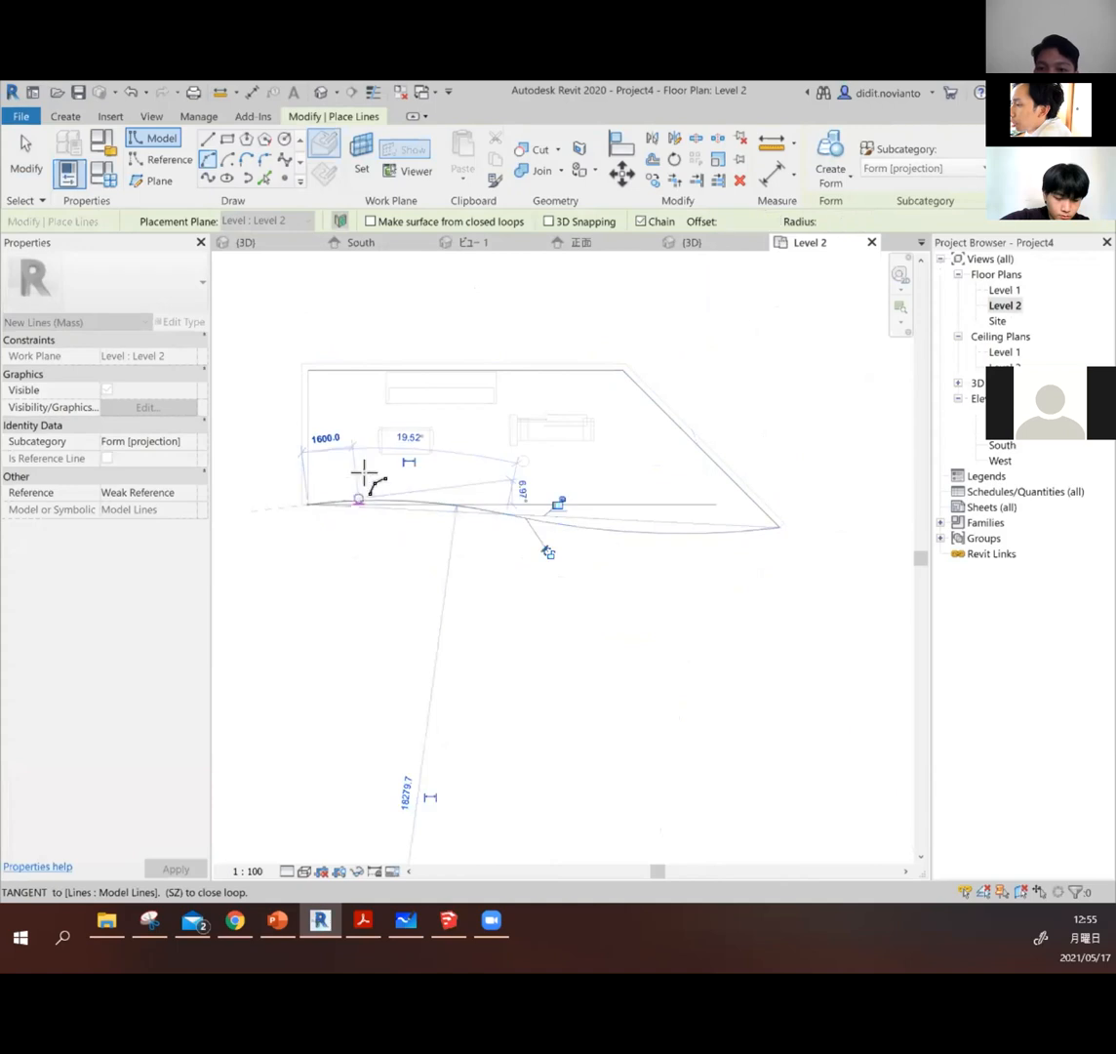
Step: Complete the Level 2 profile with a straight model line about 4200 mm long along the remaining side wall's inside face
left_click(208, 139)
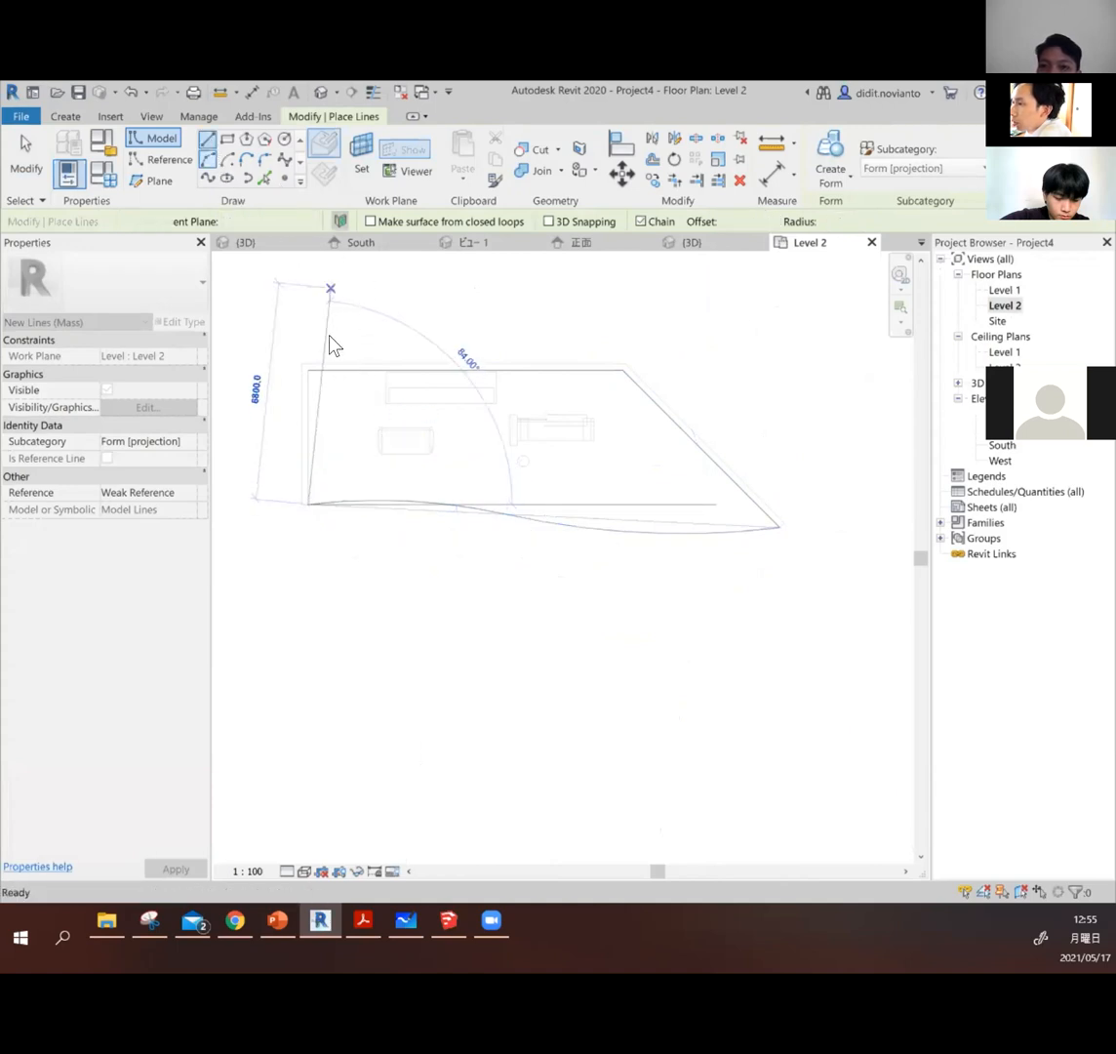
left_click(309, 370)
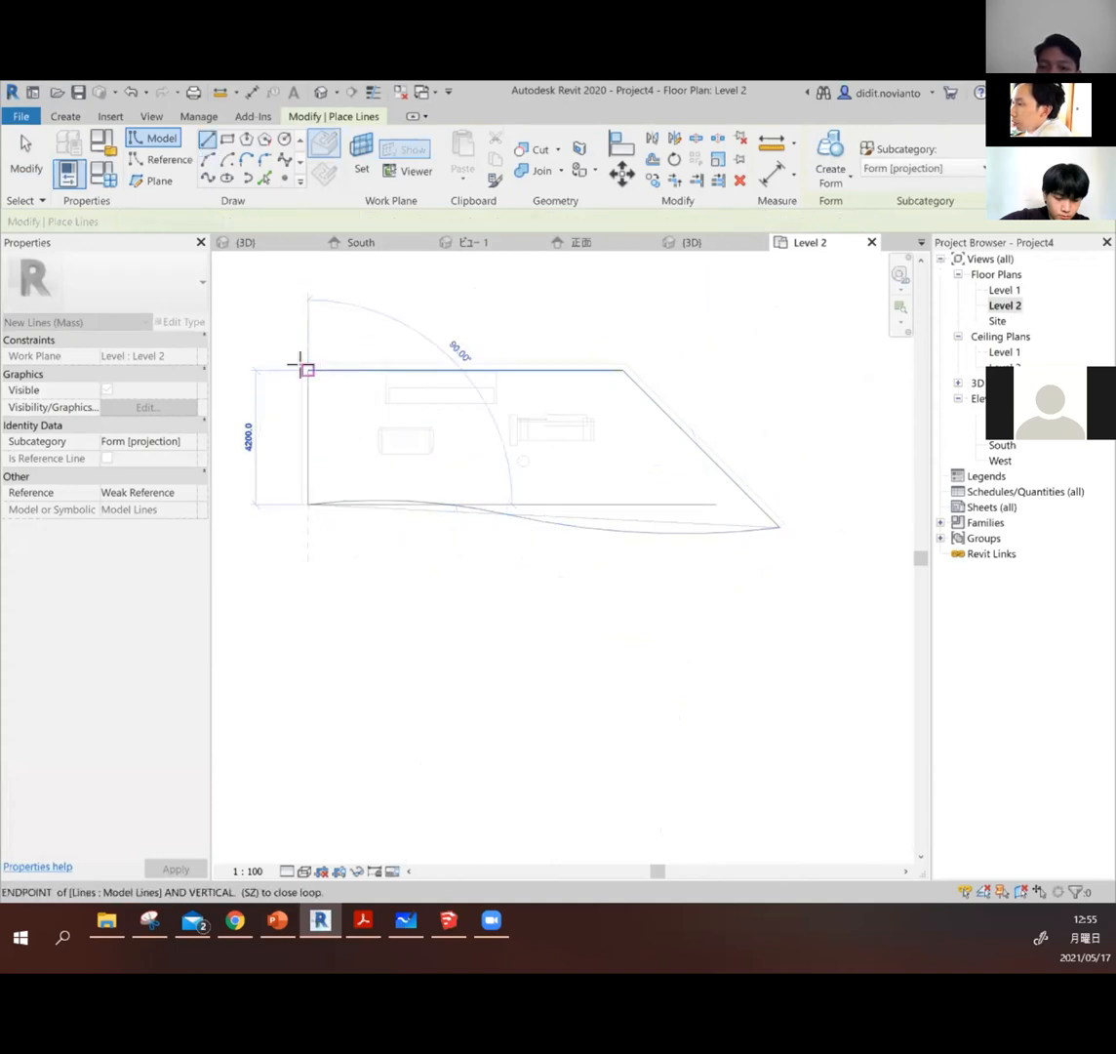
left_click(308, 505)
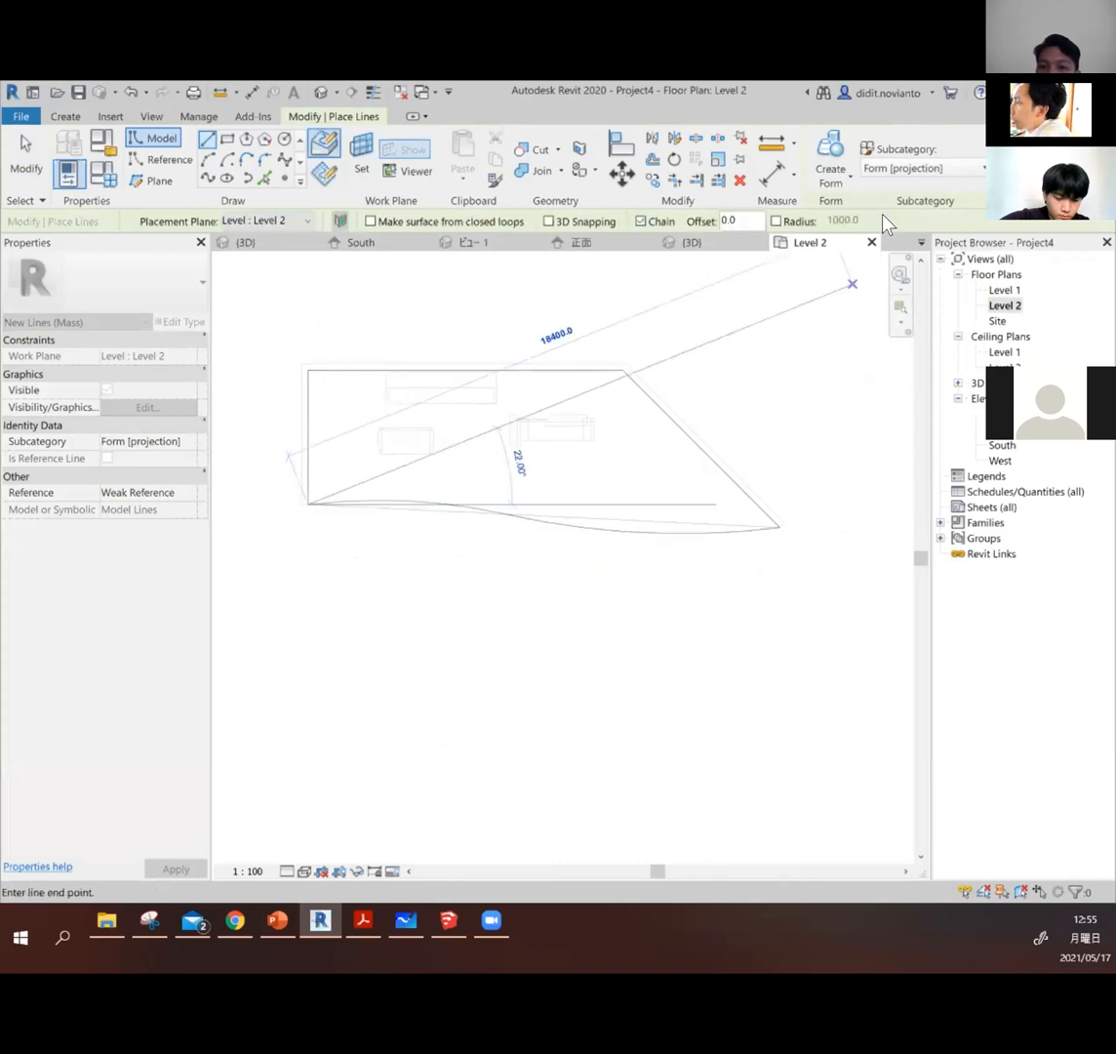
left_click(28, 143)
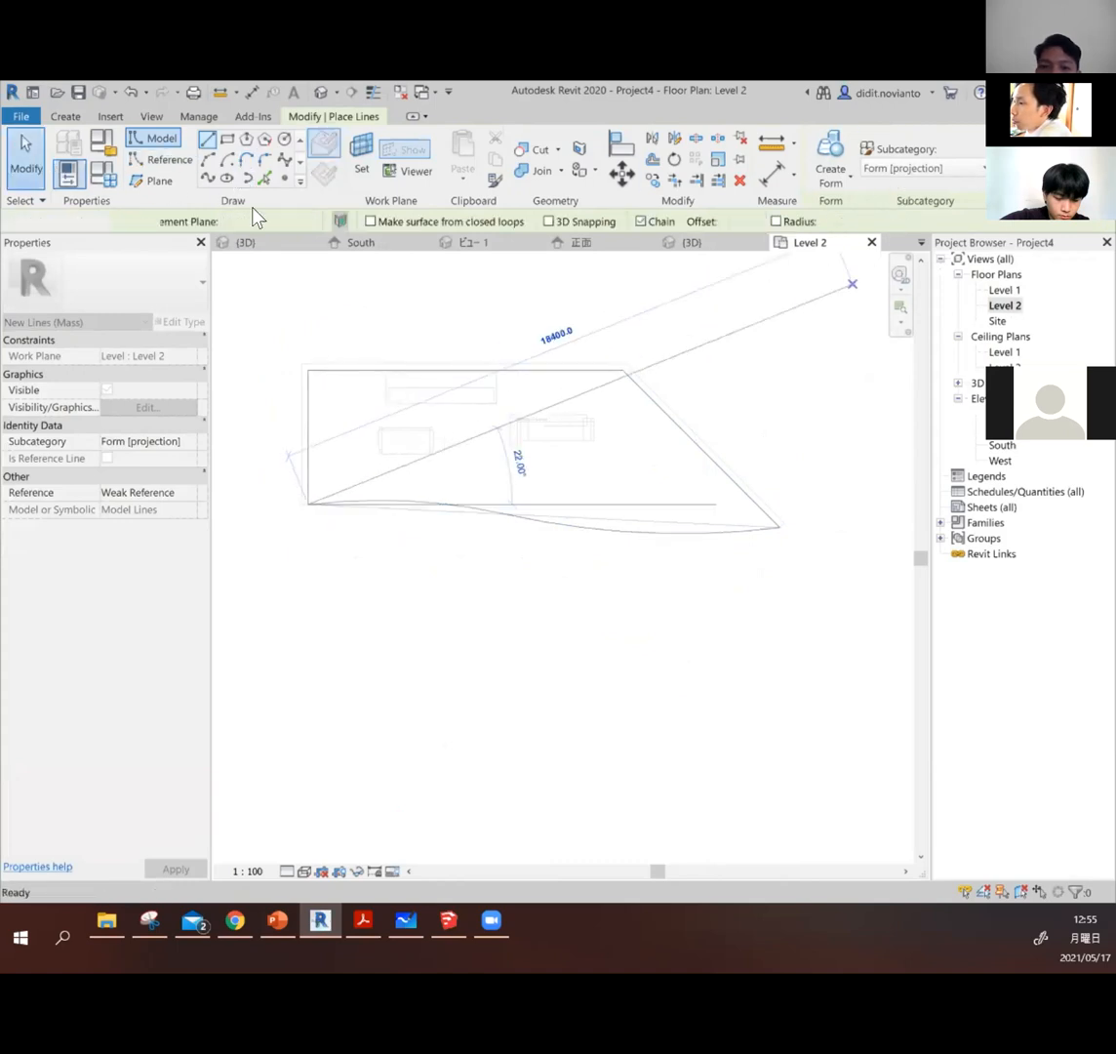
Step: In the 3D view, create a form from the Level 1 and Level 2 profiles and finish the mass
left_click(321, 93)
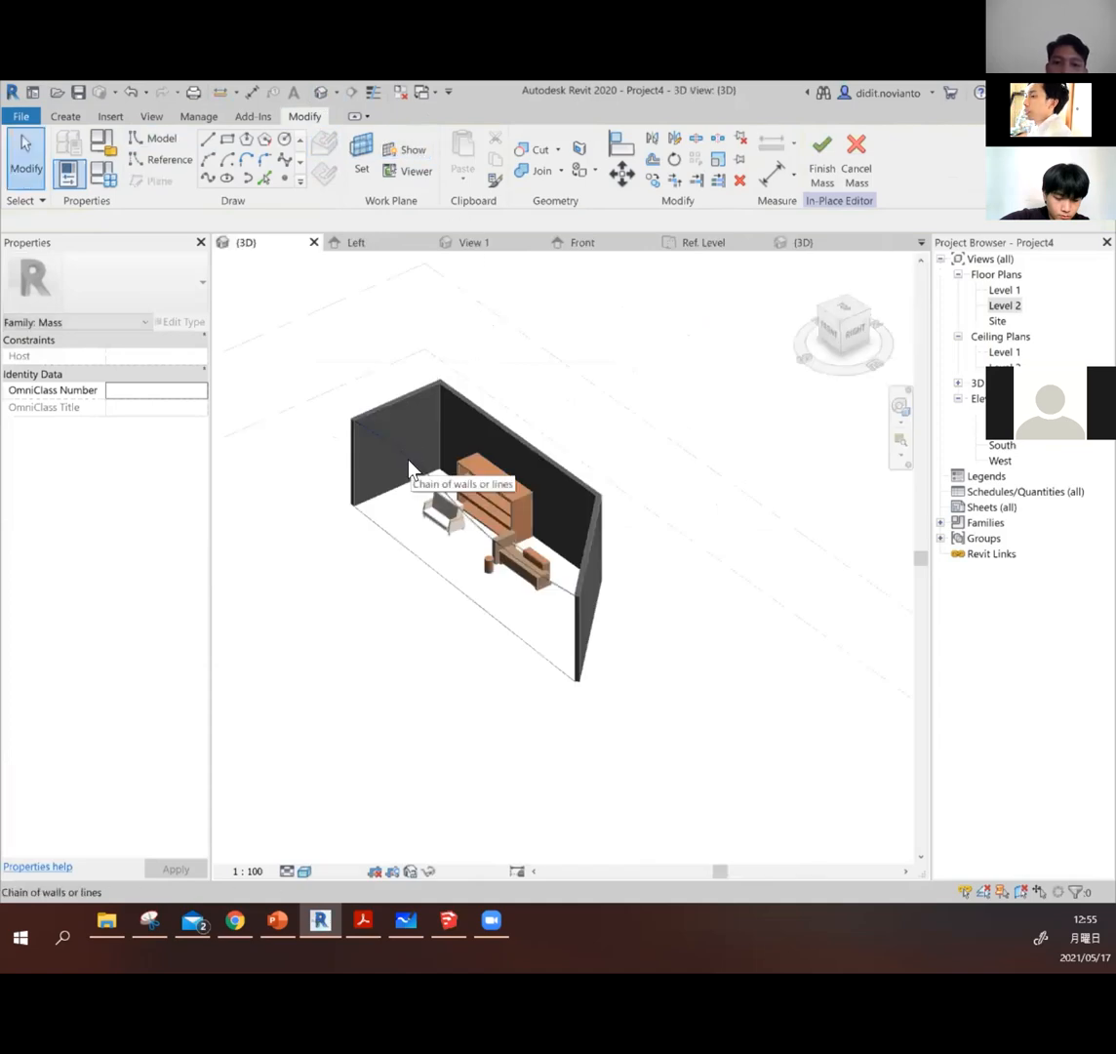
left_click(414, 550)
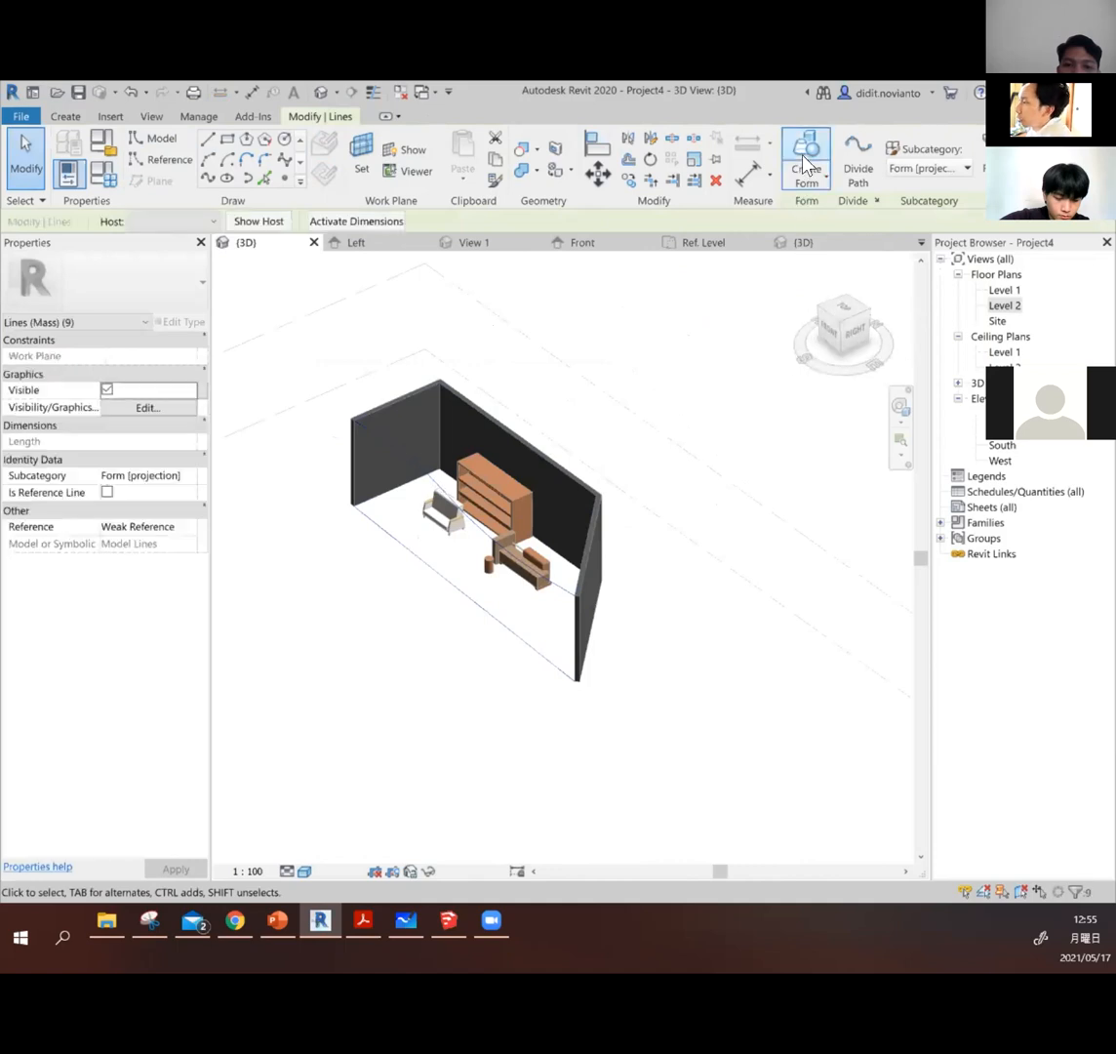
left_click(809, 166)
key("Escape")
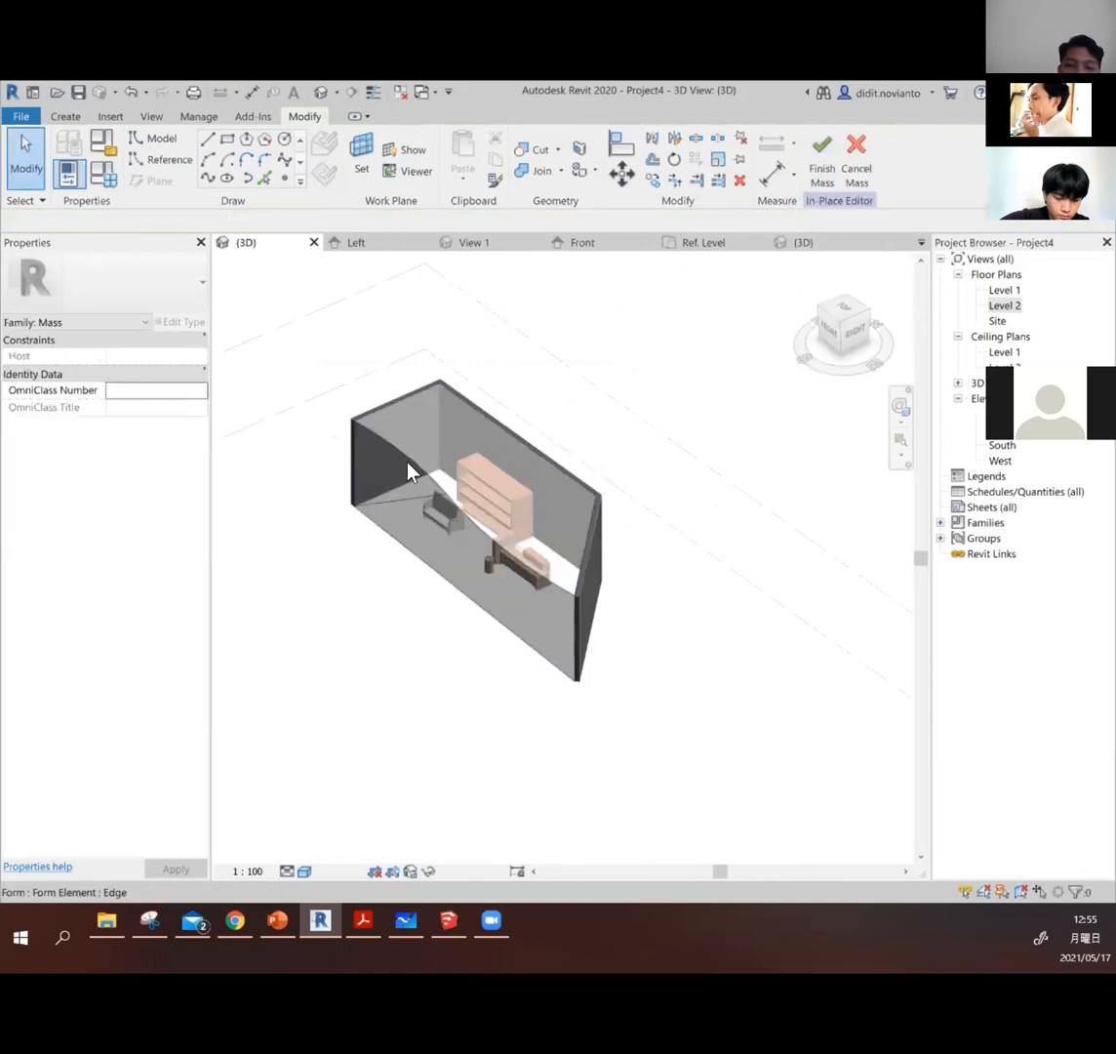
left_click(650, 317)
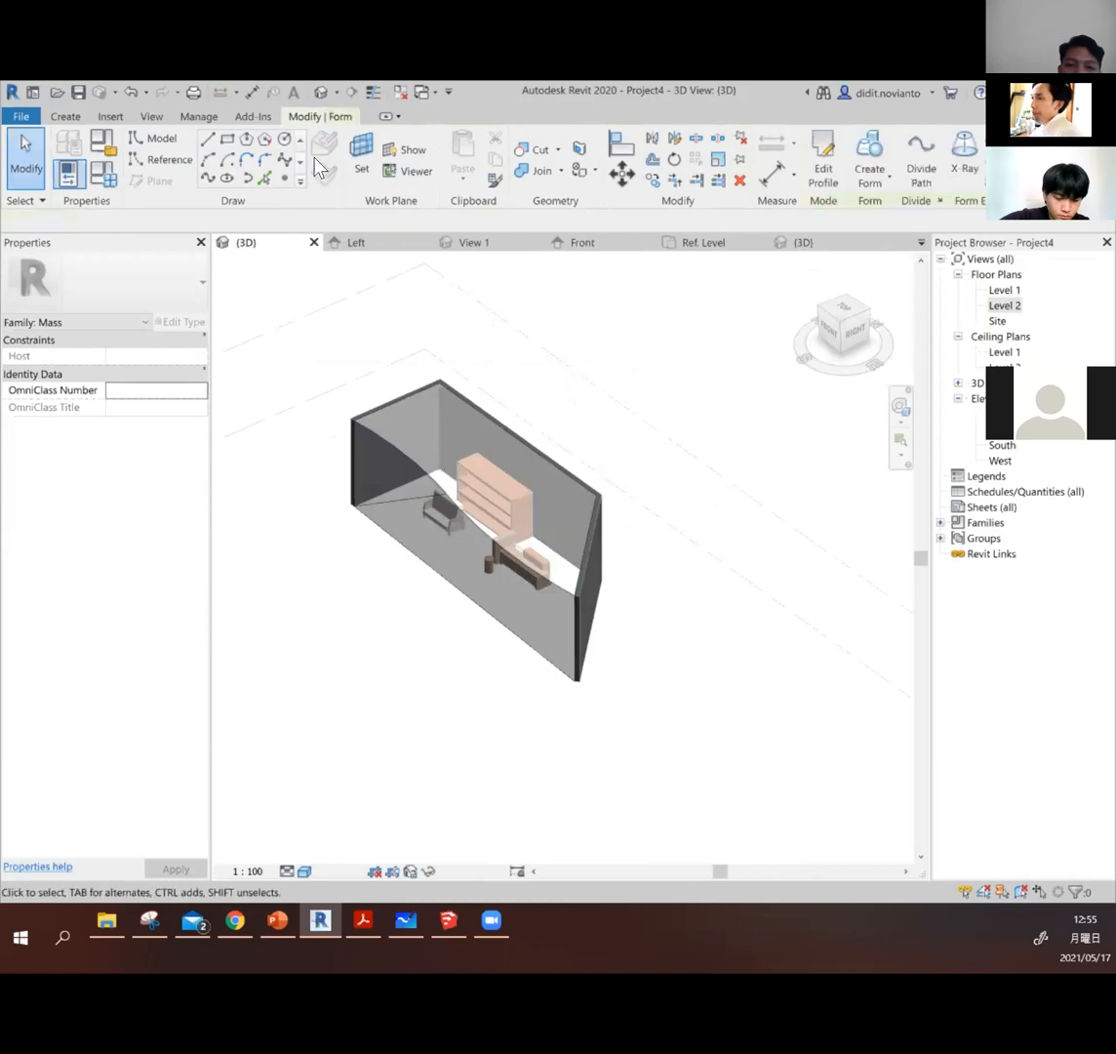
key("Escape")
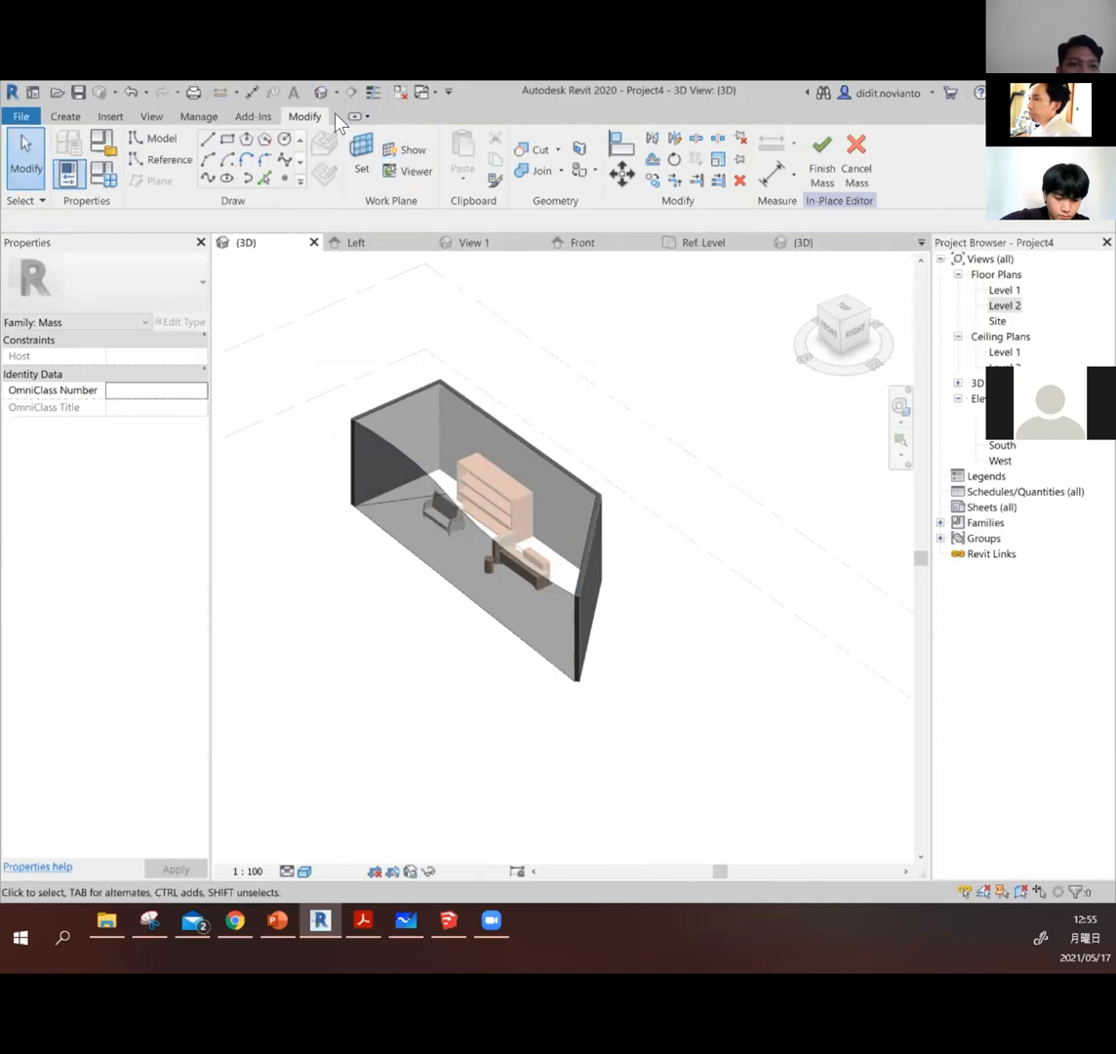
left_click(823, 172)
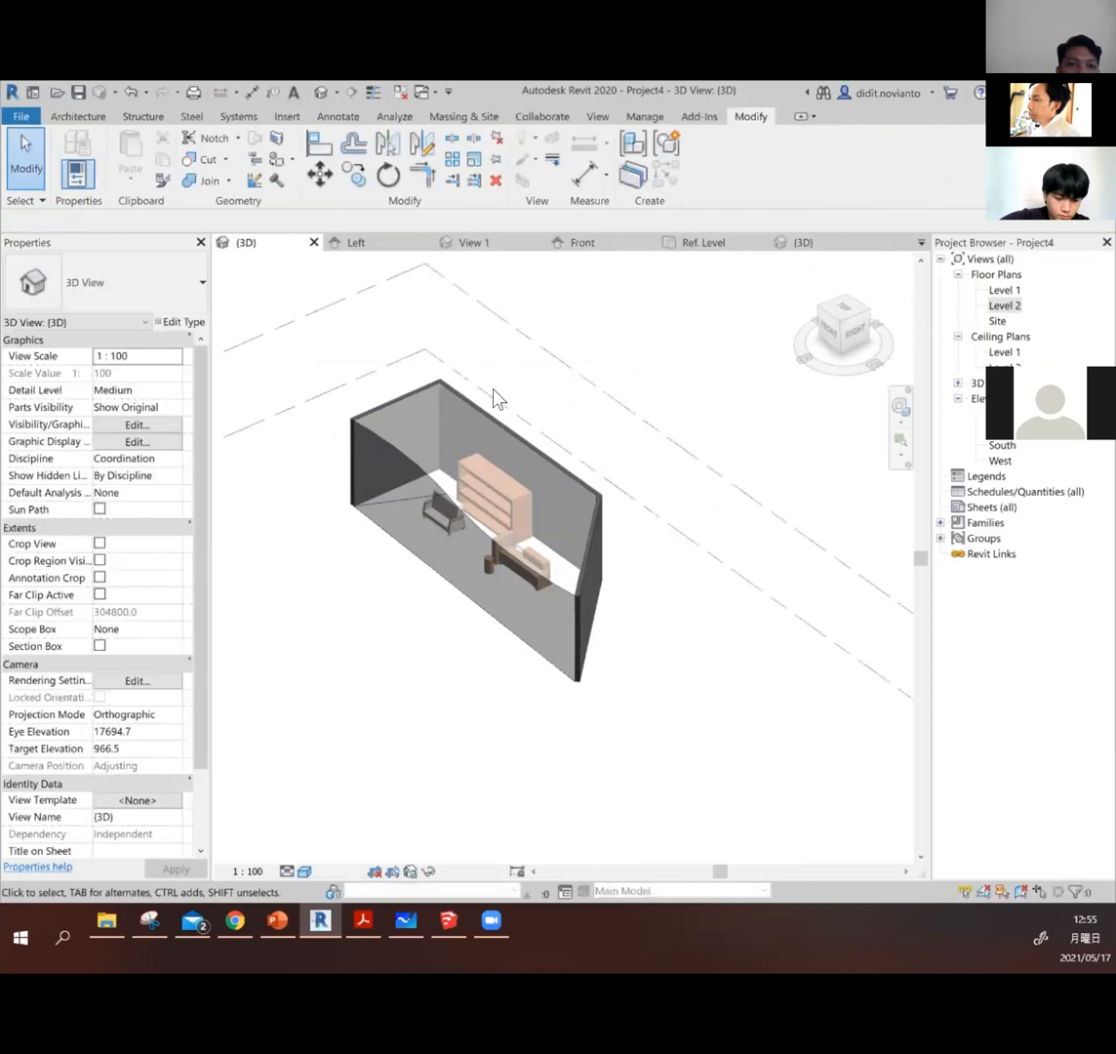
Step: Create a 1500 x 3000mm curtain system on the two curved mass faces at the room's open side
middle_click_drag(433, 475, 757, 473, "shift")
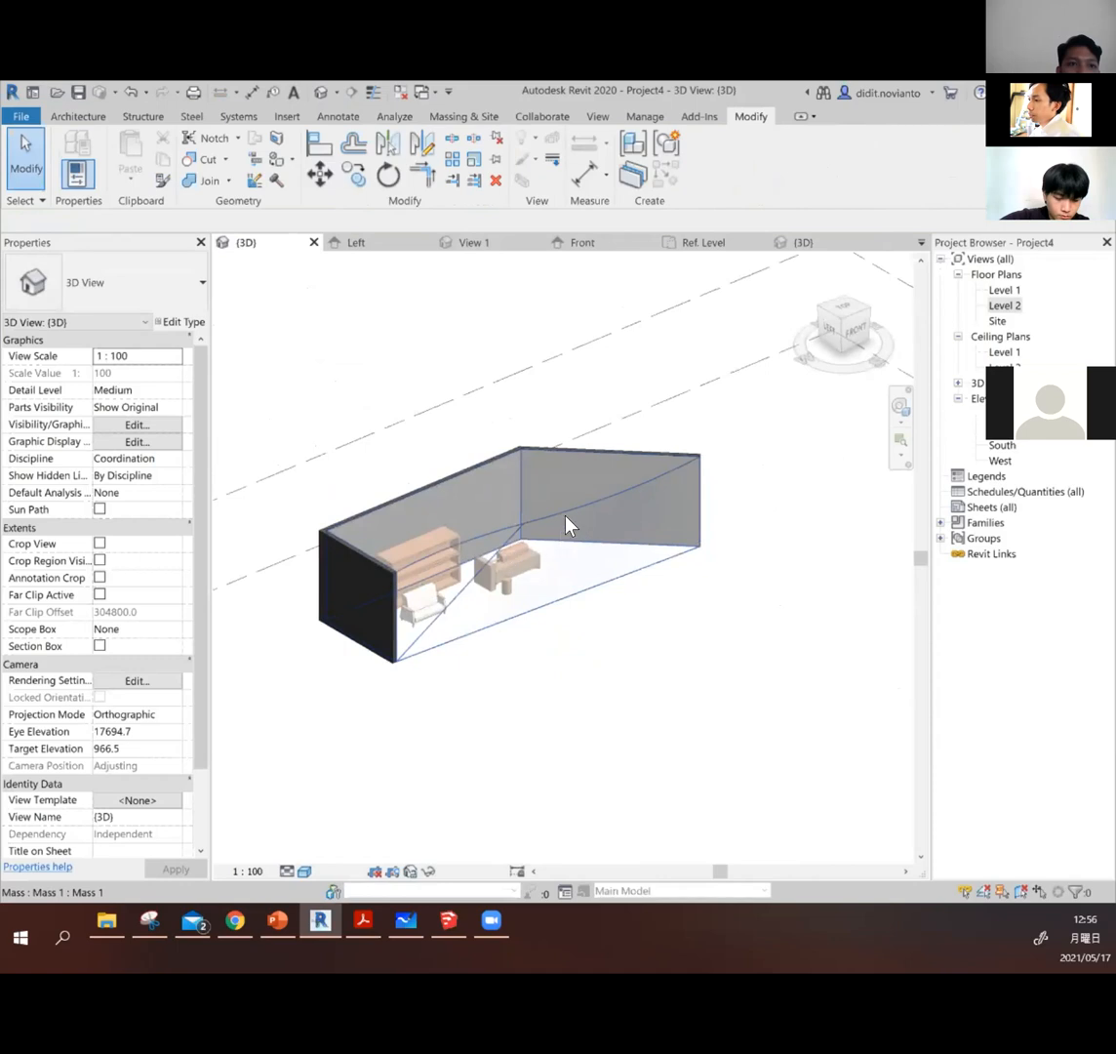
left_click(632, 499)
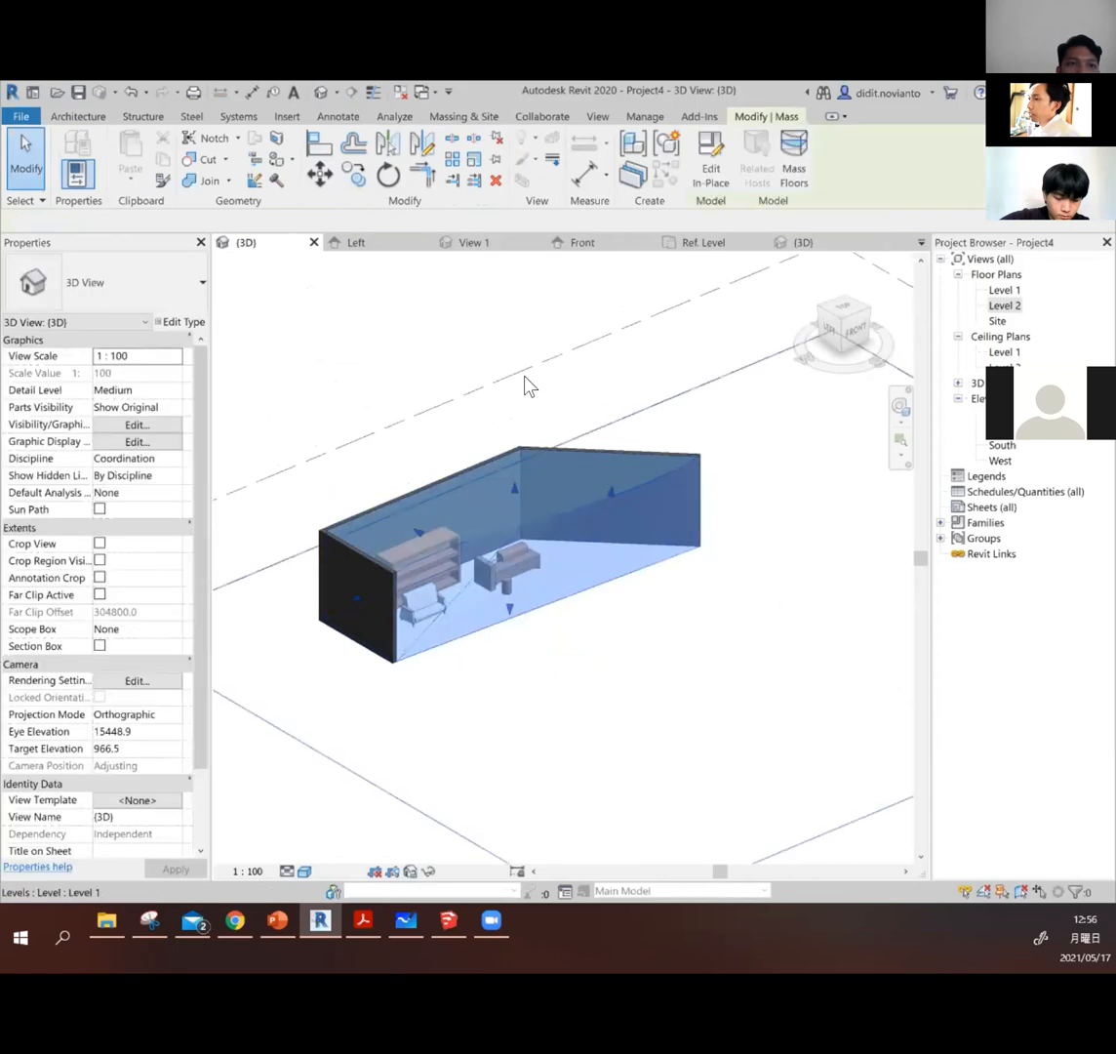
left_click(101, 118)
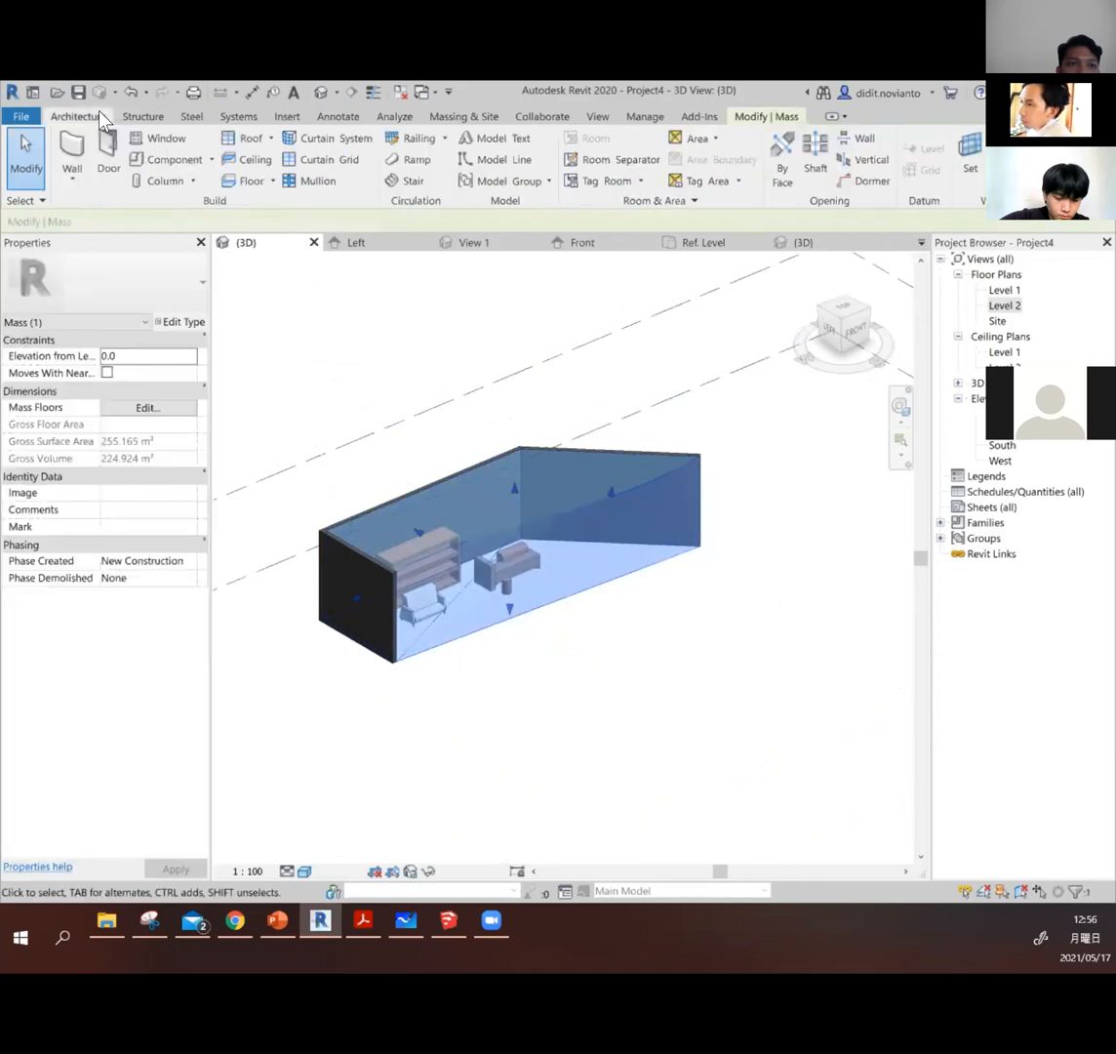
left_click(338, 143)
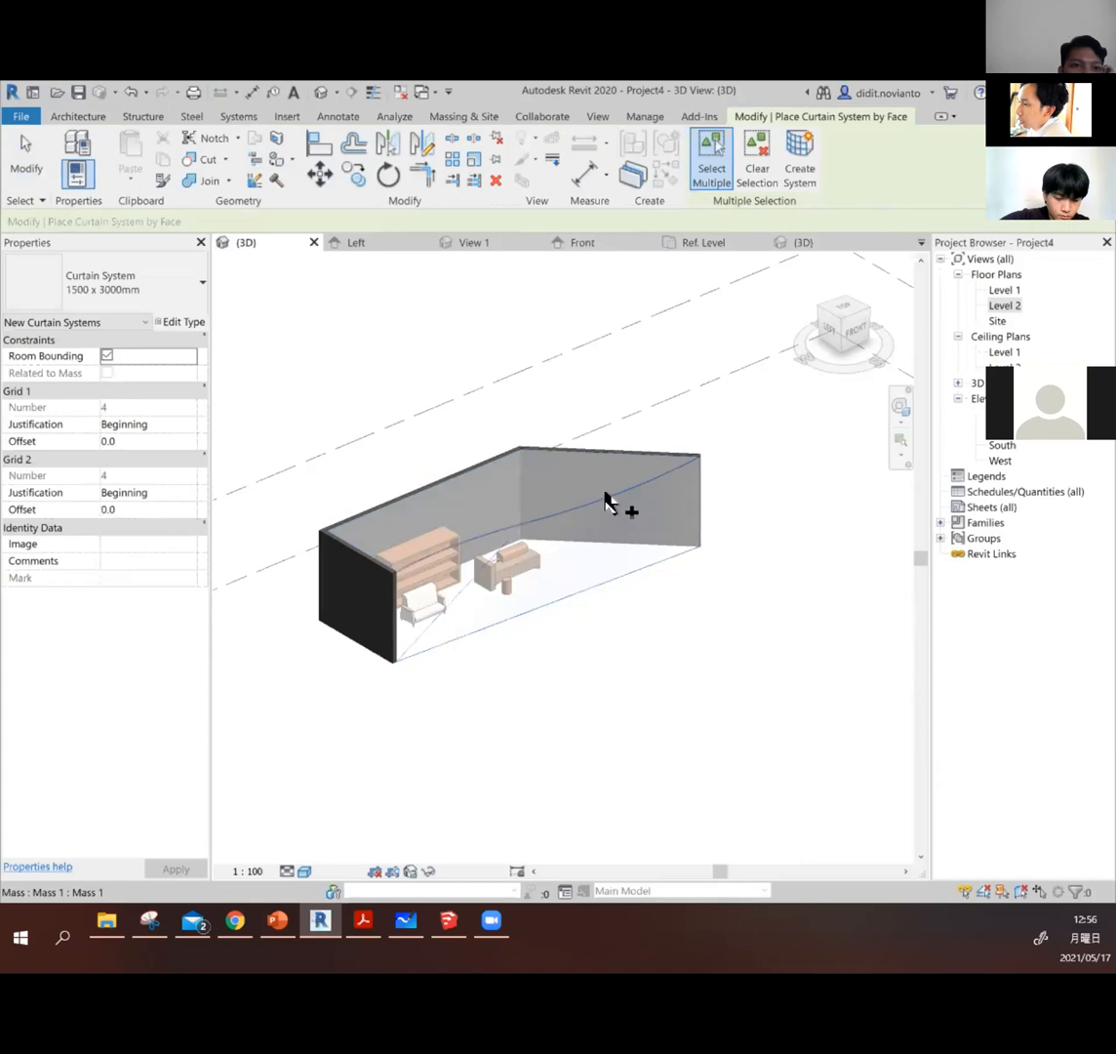
left_click(503, 525)
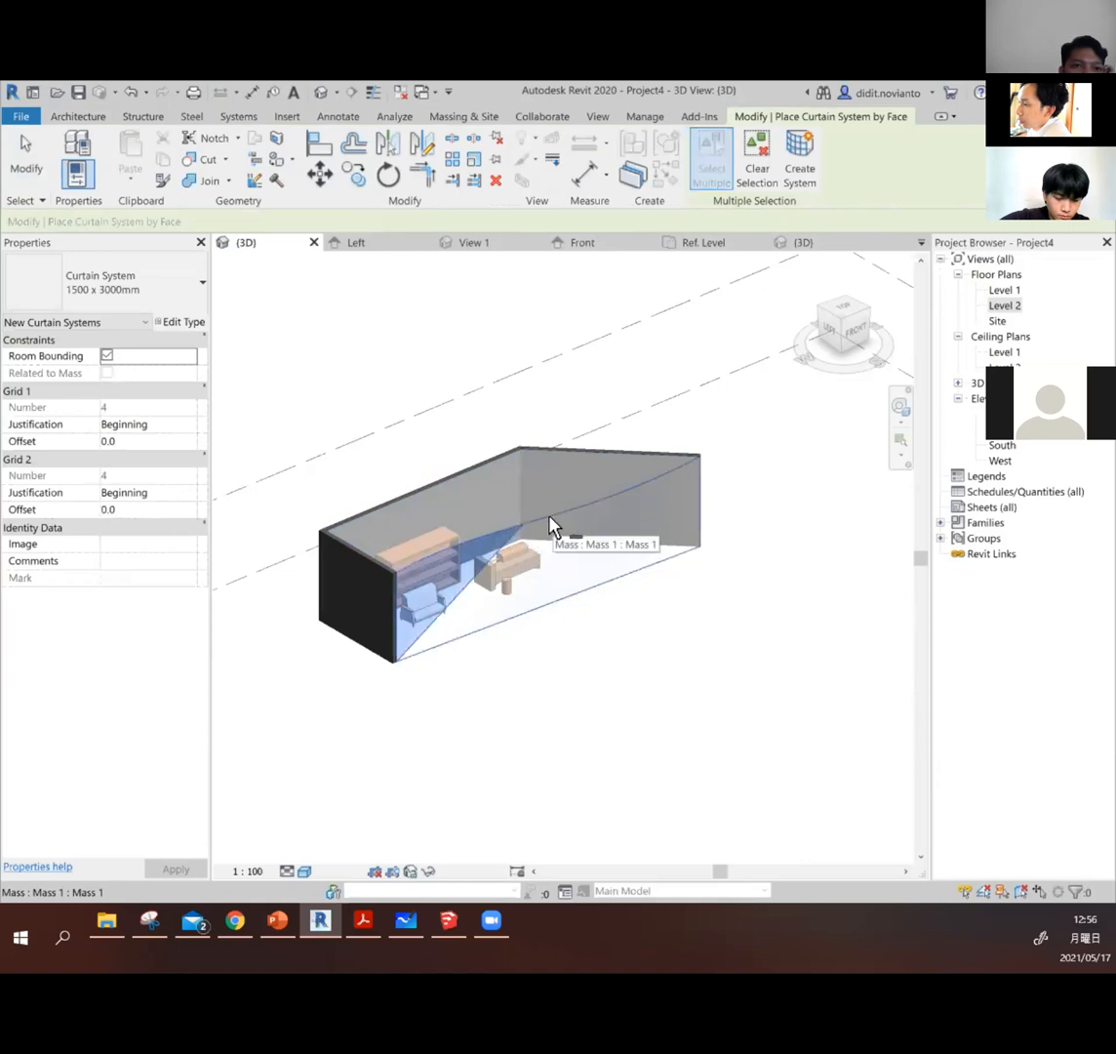
left_click(548, 511)
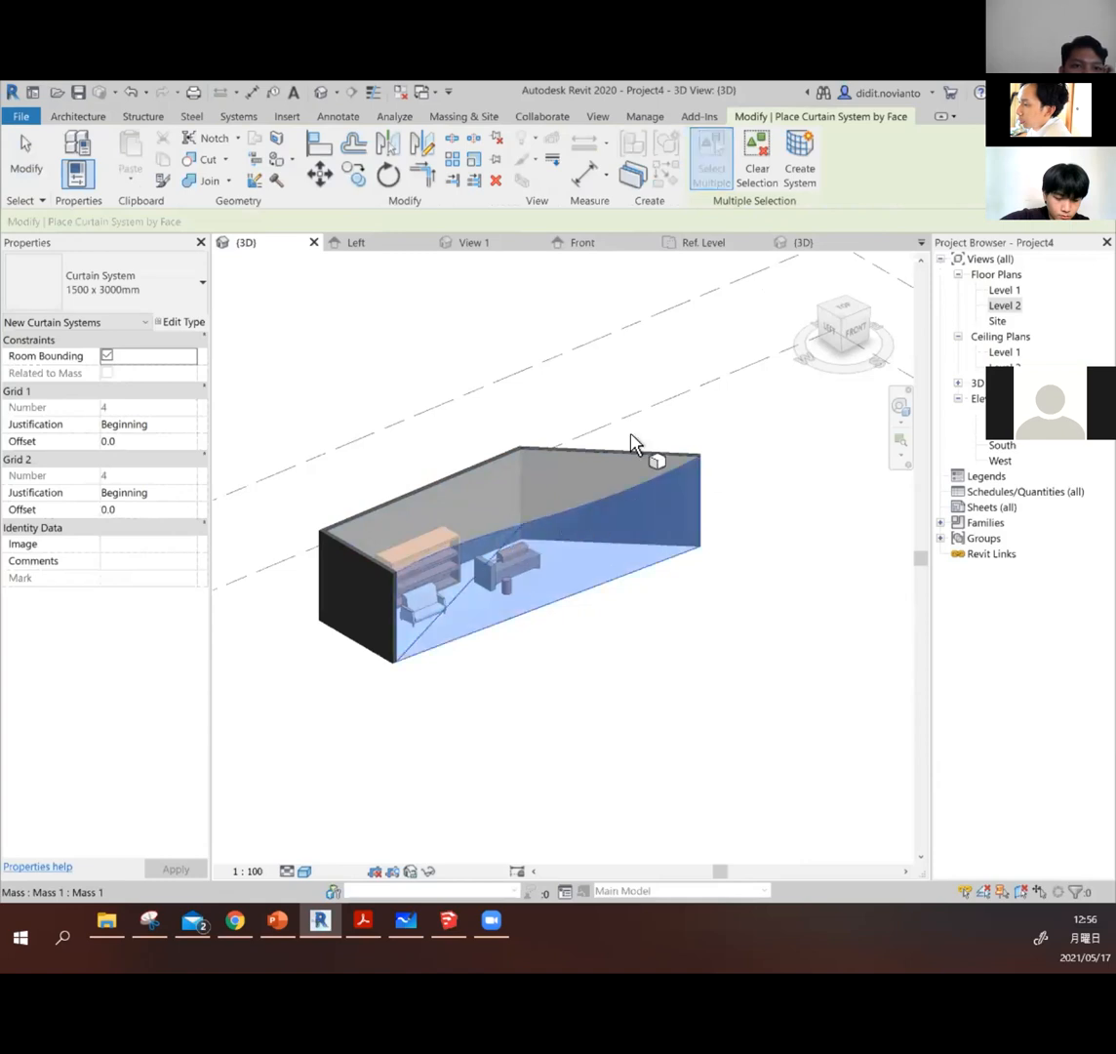
left_click(795, 176)
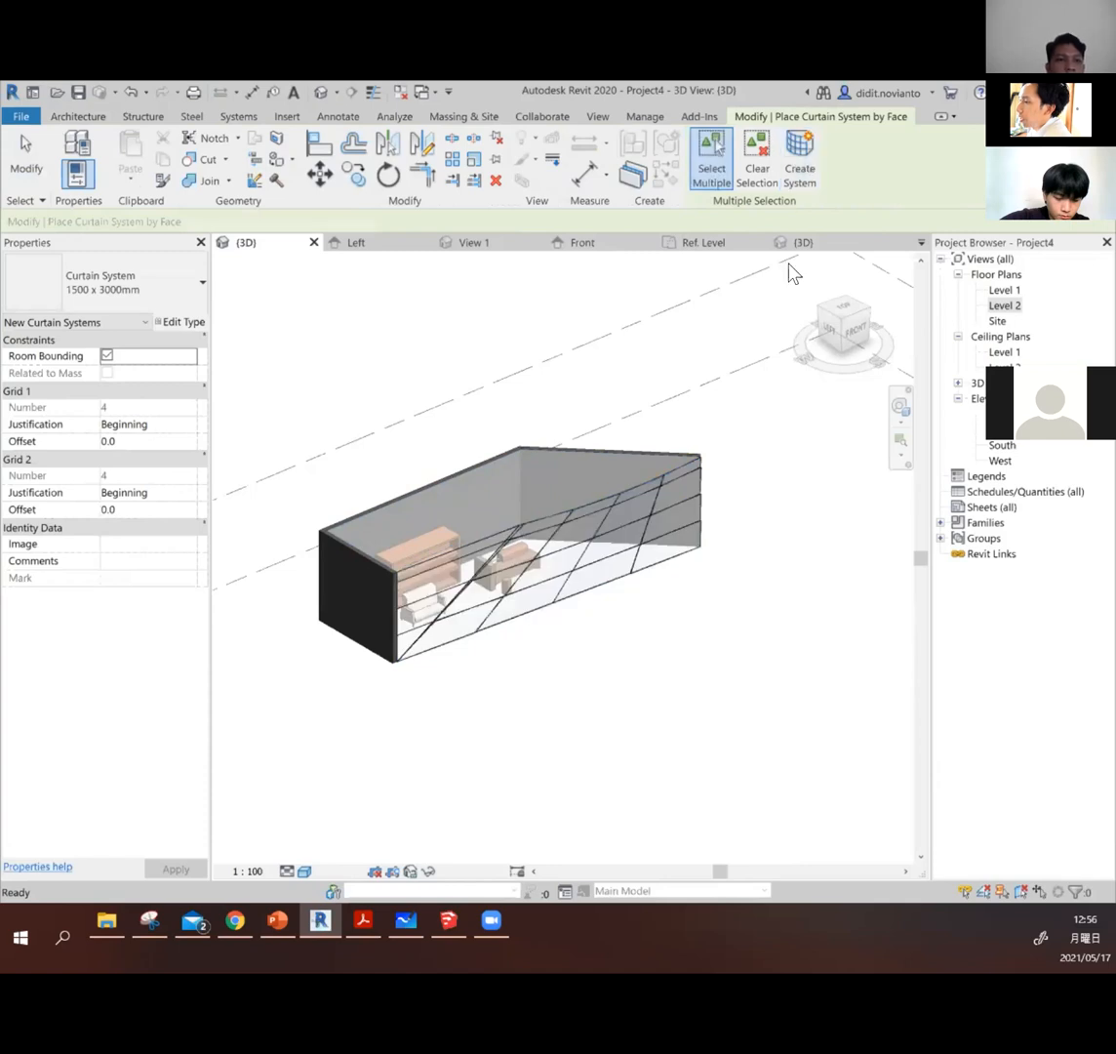
middle_click_drag(631, 580, 491, 638, "shift")
middle_click_drag(746, 646, 803, 629, "shift")
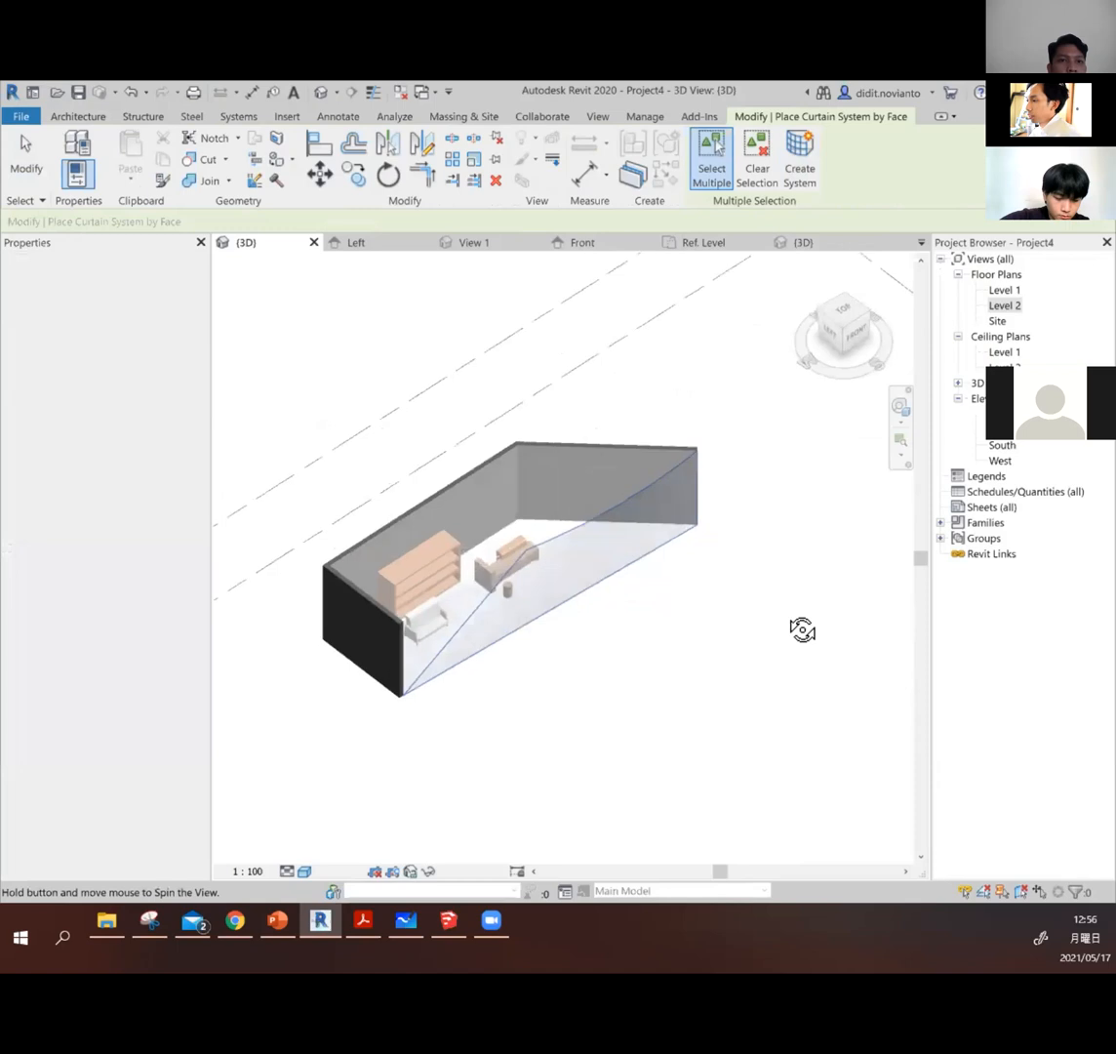
scroll(615, 553, "up", 3)
scroll(643, 543, "down", 3)
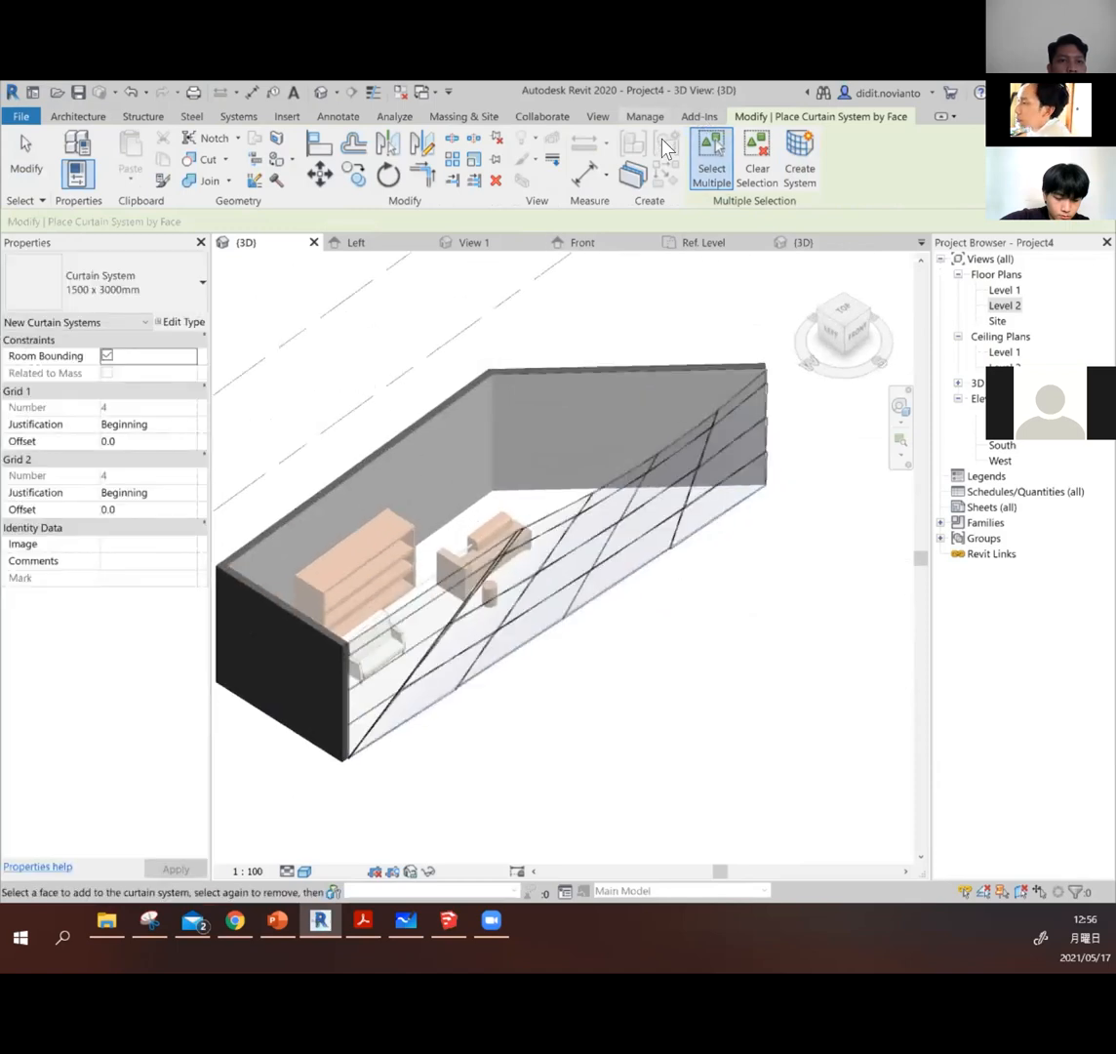
left_click(43, 164)
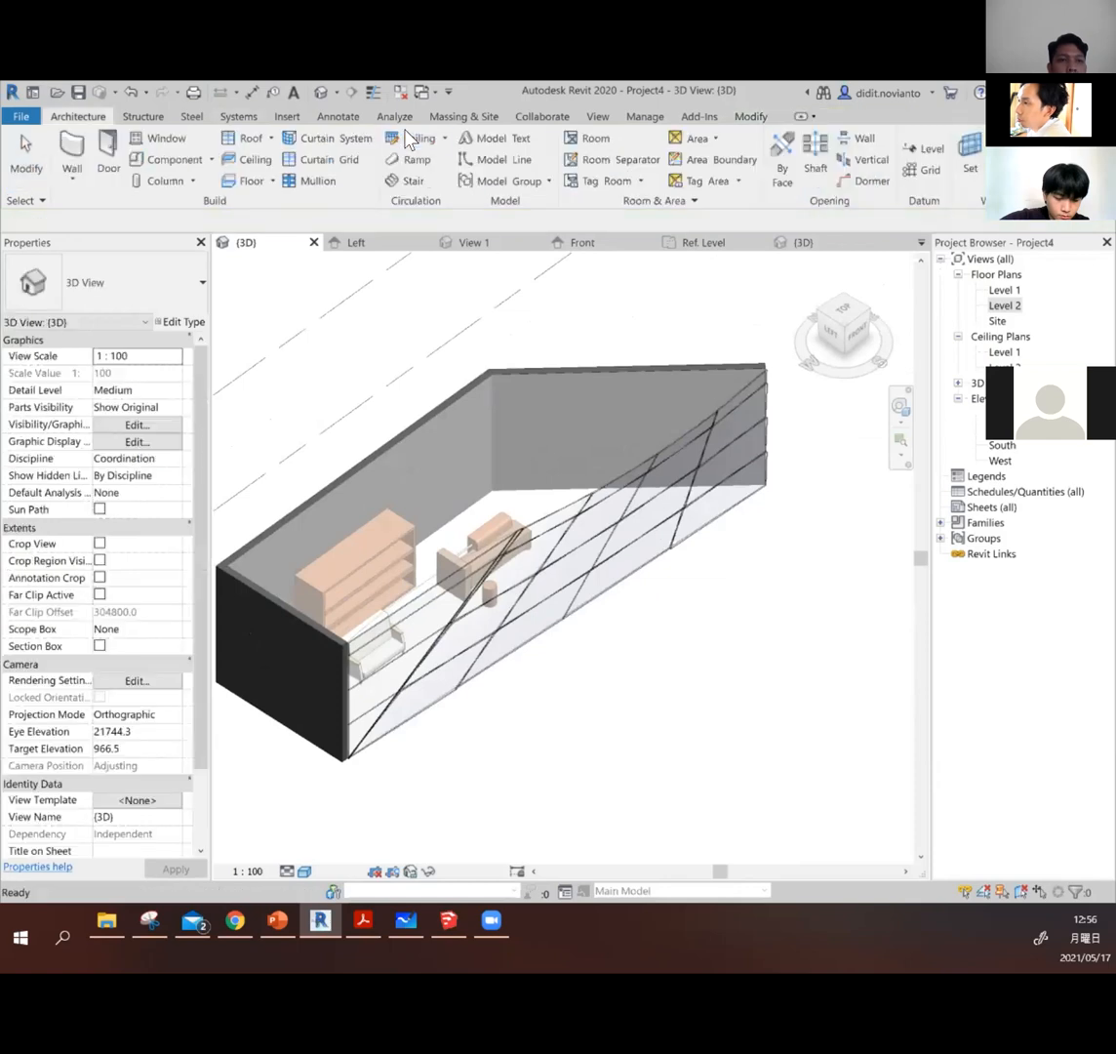
Step: Place 50mm x 150mm rectangular mullions on all grid lines of both curtain faces, deleting the segments that cannot be created
left_click(467, 118)
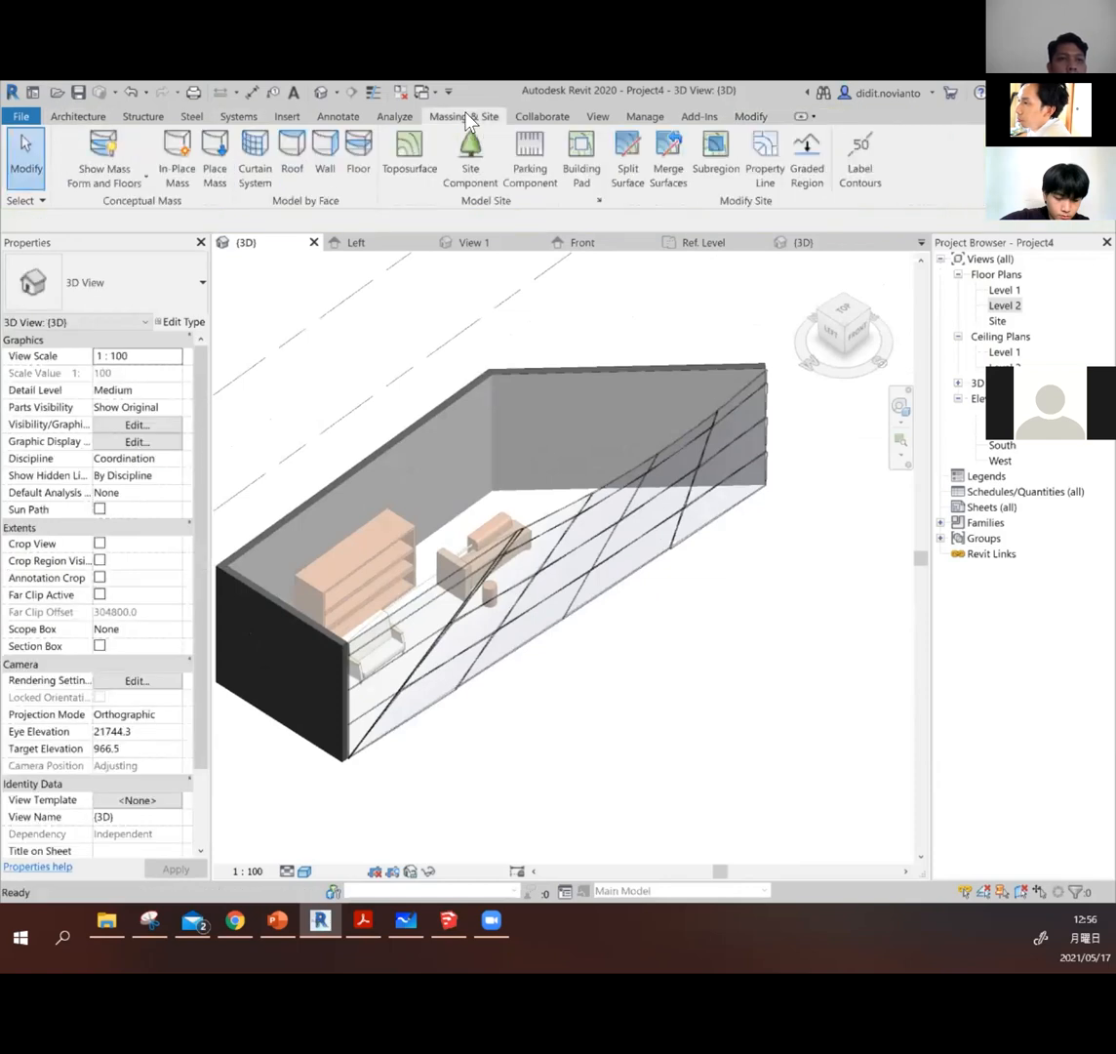
left_click(93, 118)
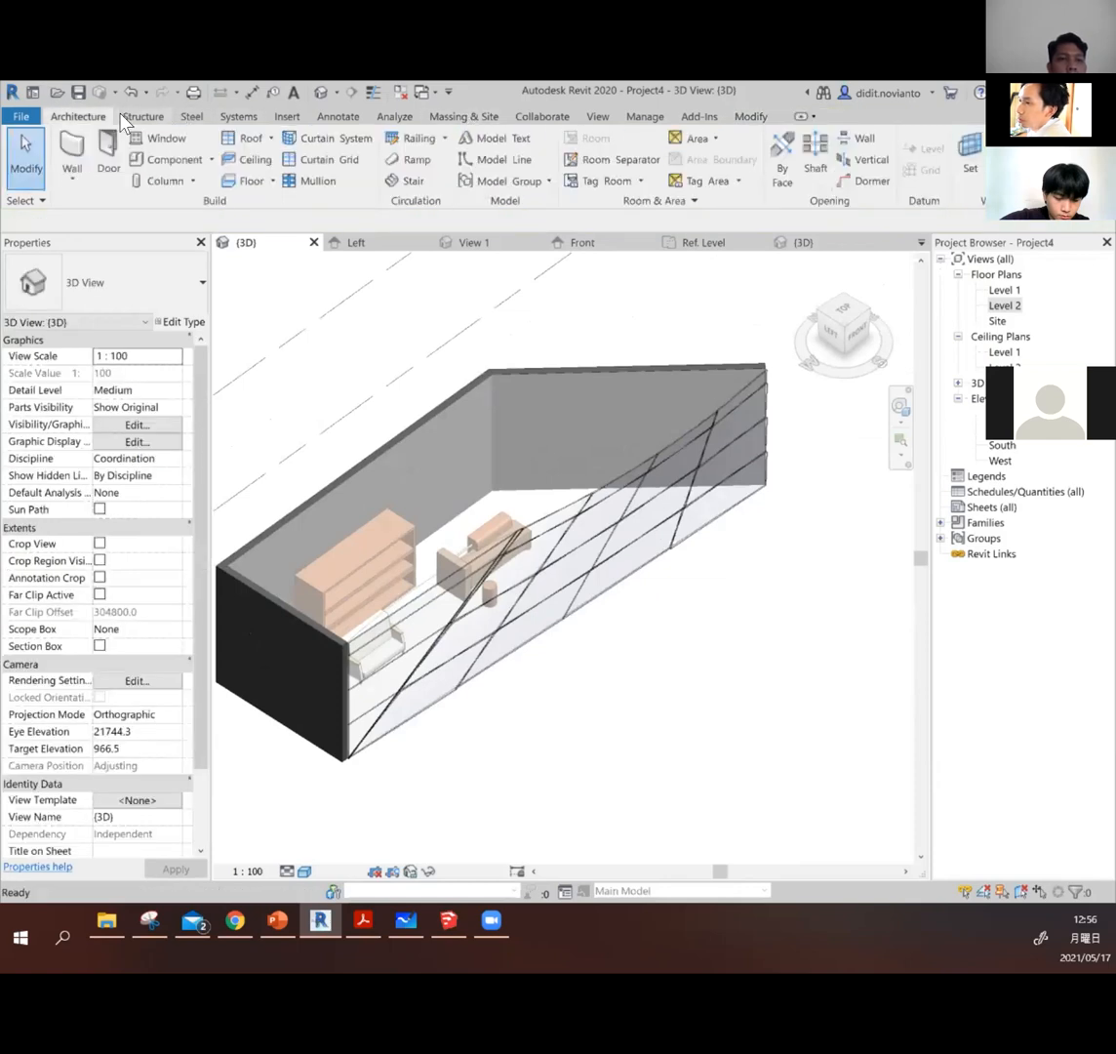
left_click(309, 181)
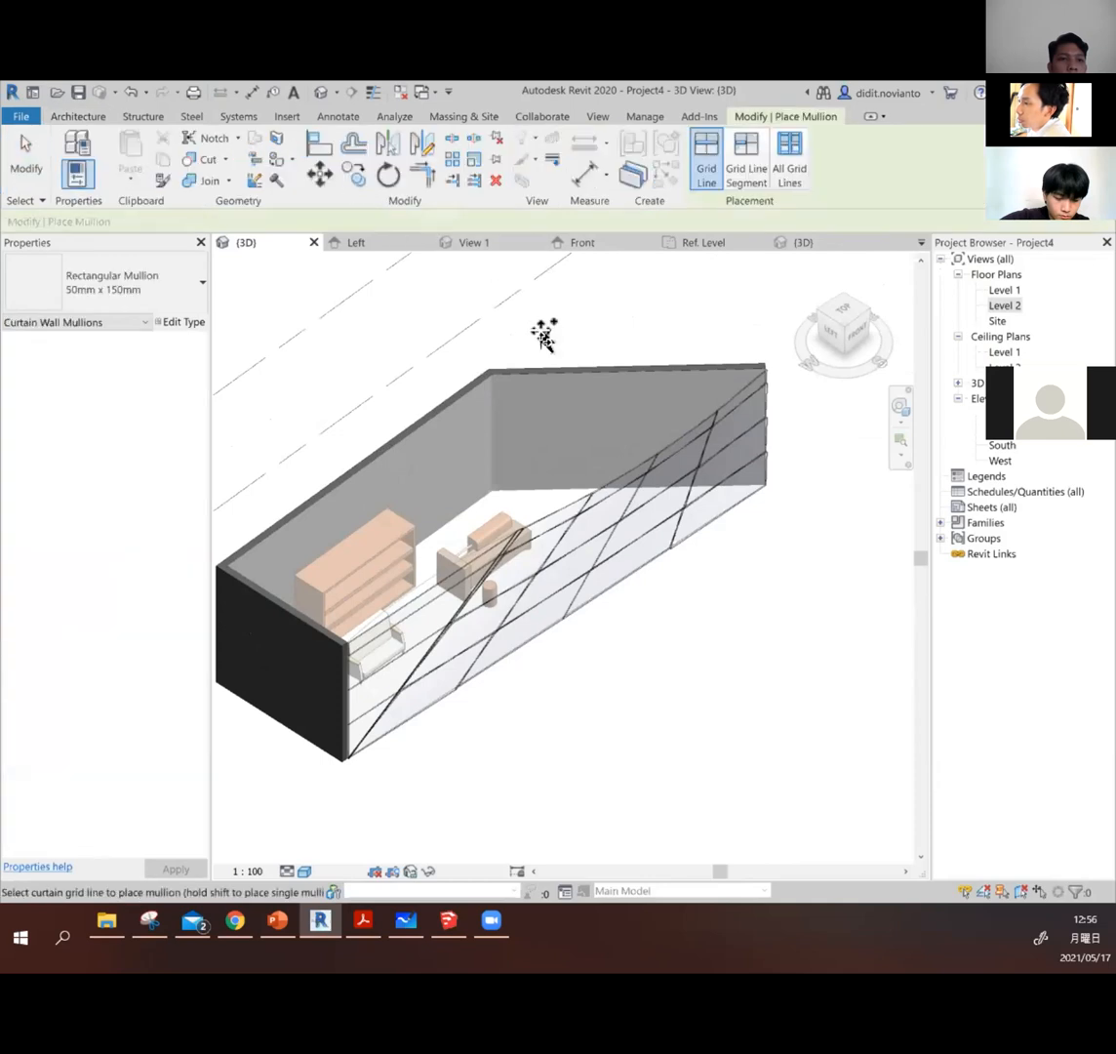
left_click(788, 150)
left_click(741, 405)
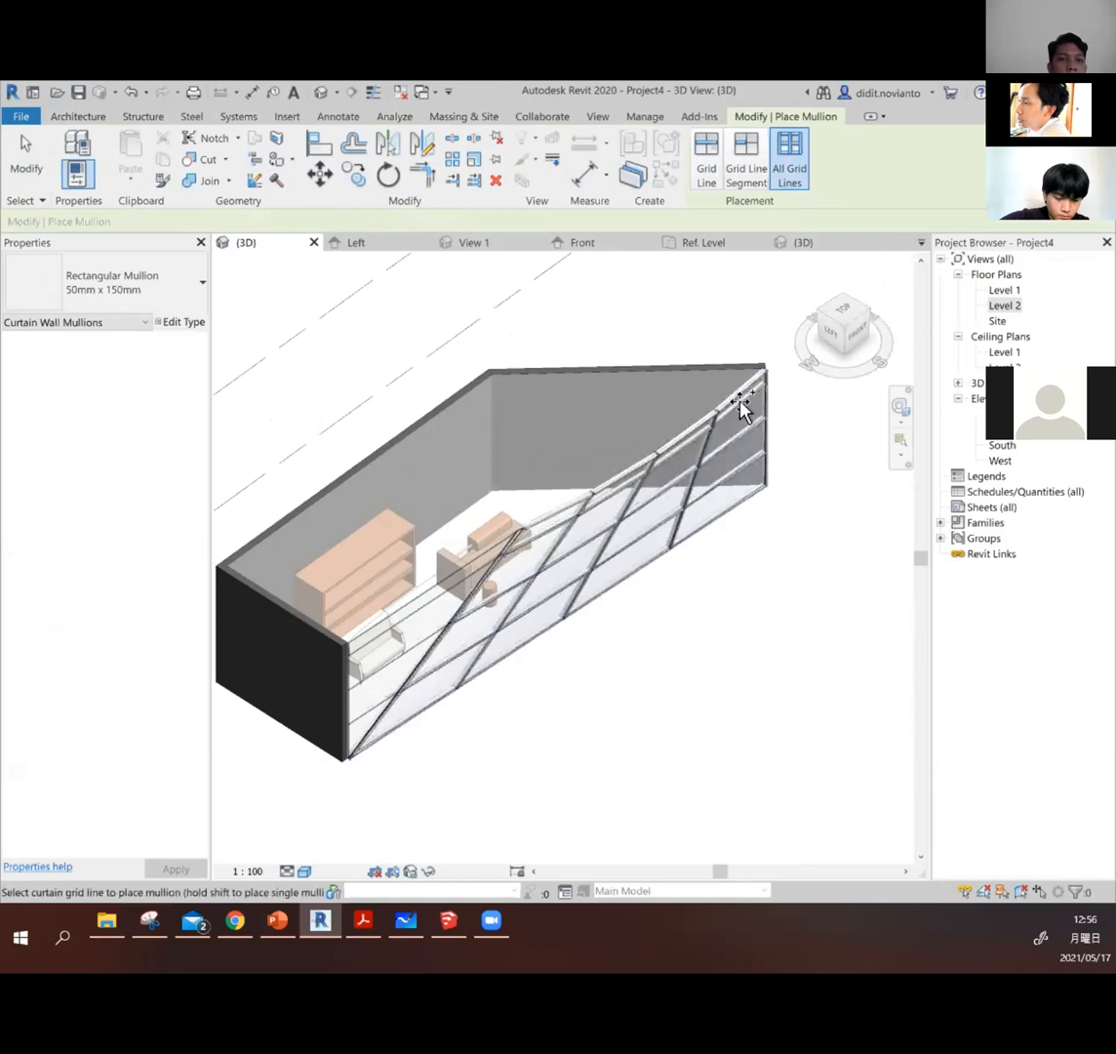
left_click(458, 575)
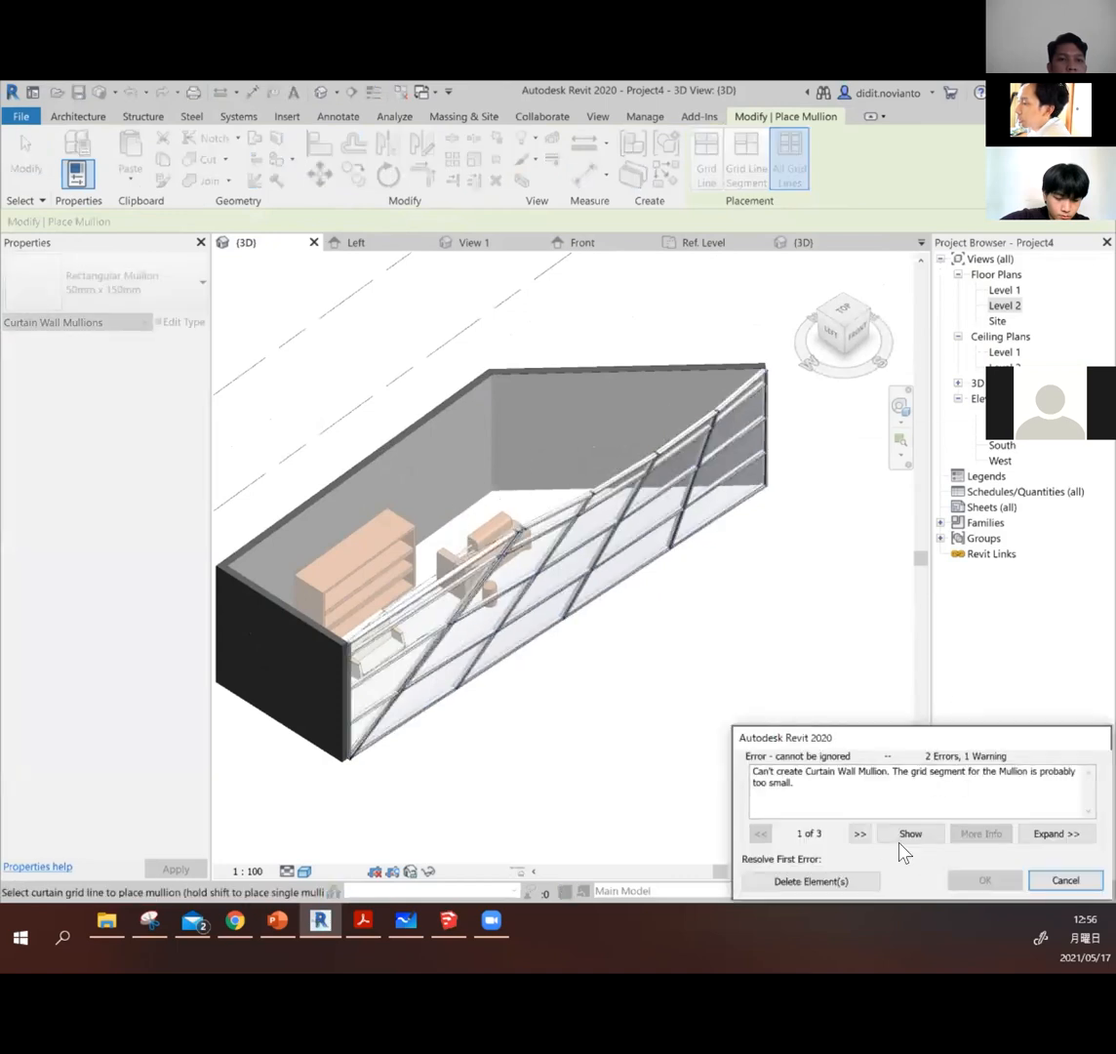
left_click(863, 883)
left_click(27, 161)
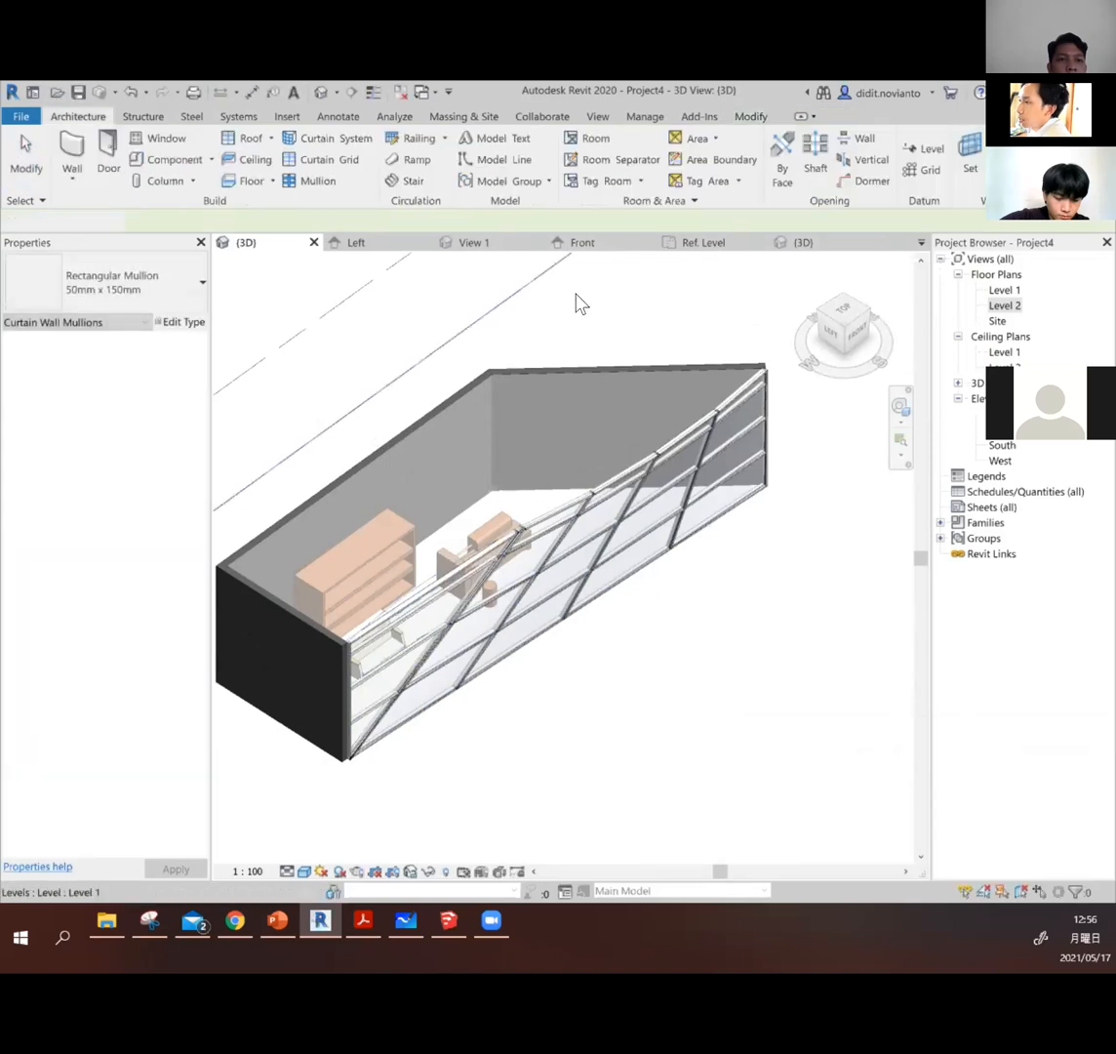
Step: In the Level 1 floor plan, place a camera outside the room's pointed corner, aimed diagonally across the curtain facade to just behind the bookcase
scroll(663, 579, "down", 3)
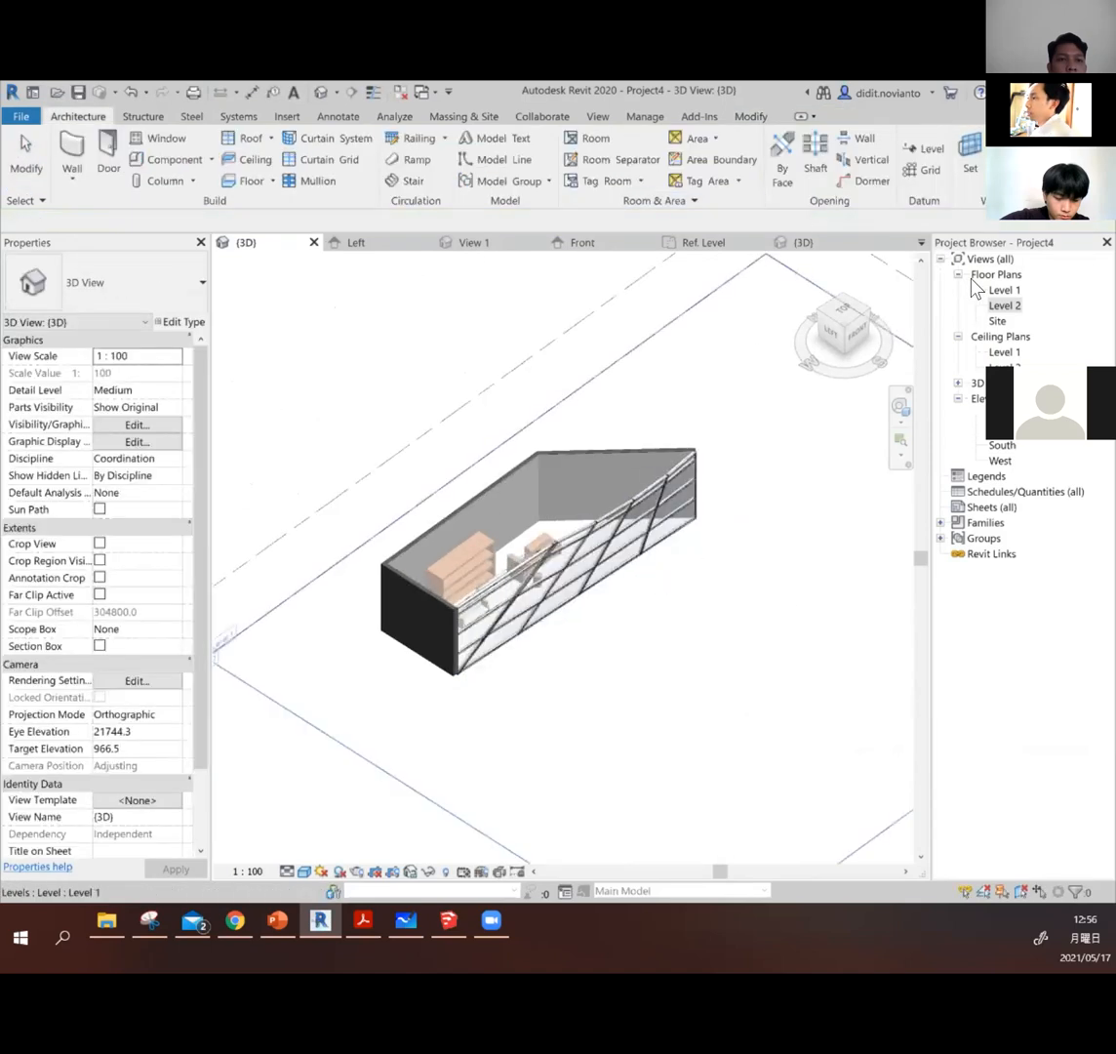
double_click(1003, 290)
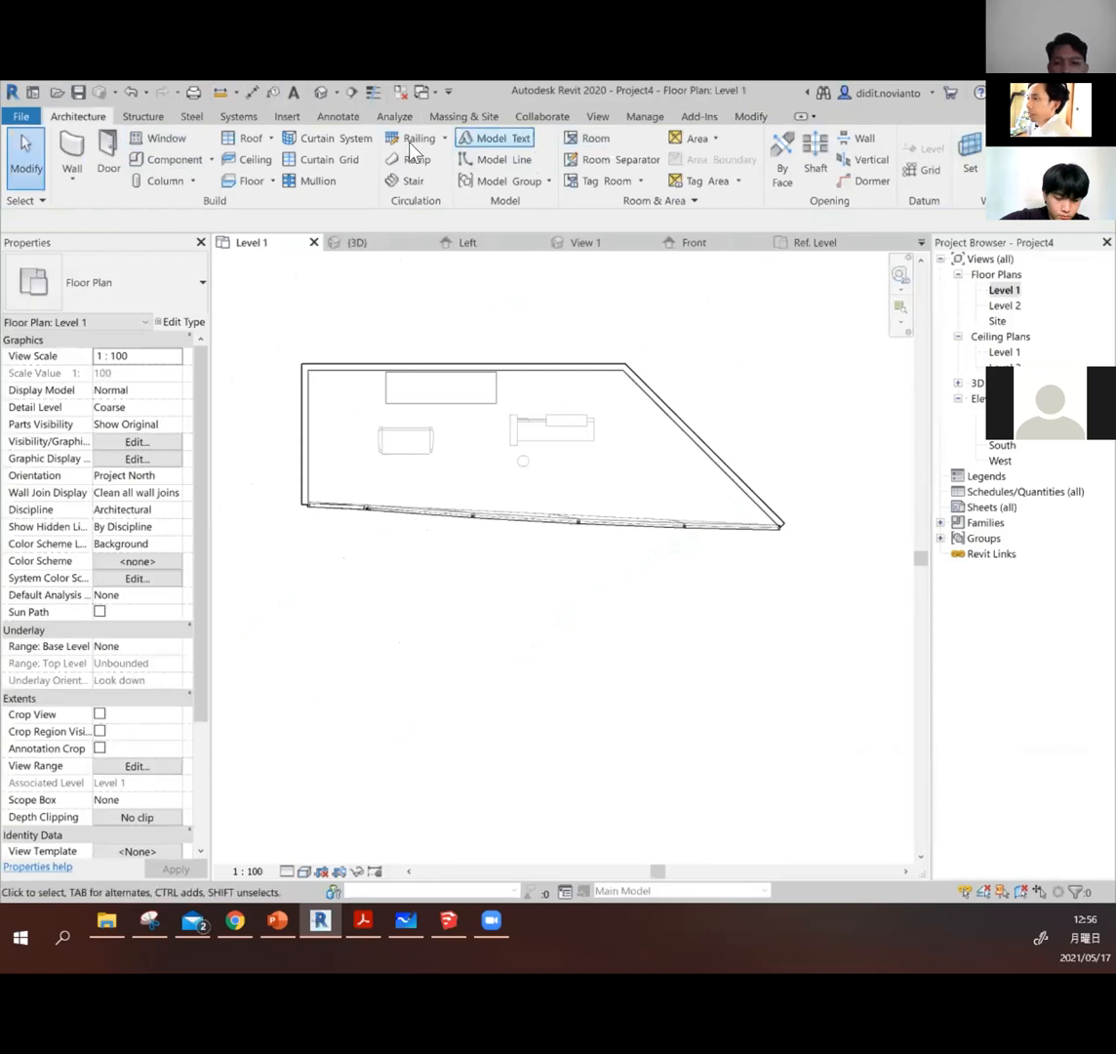
left_click(141, 119)
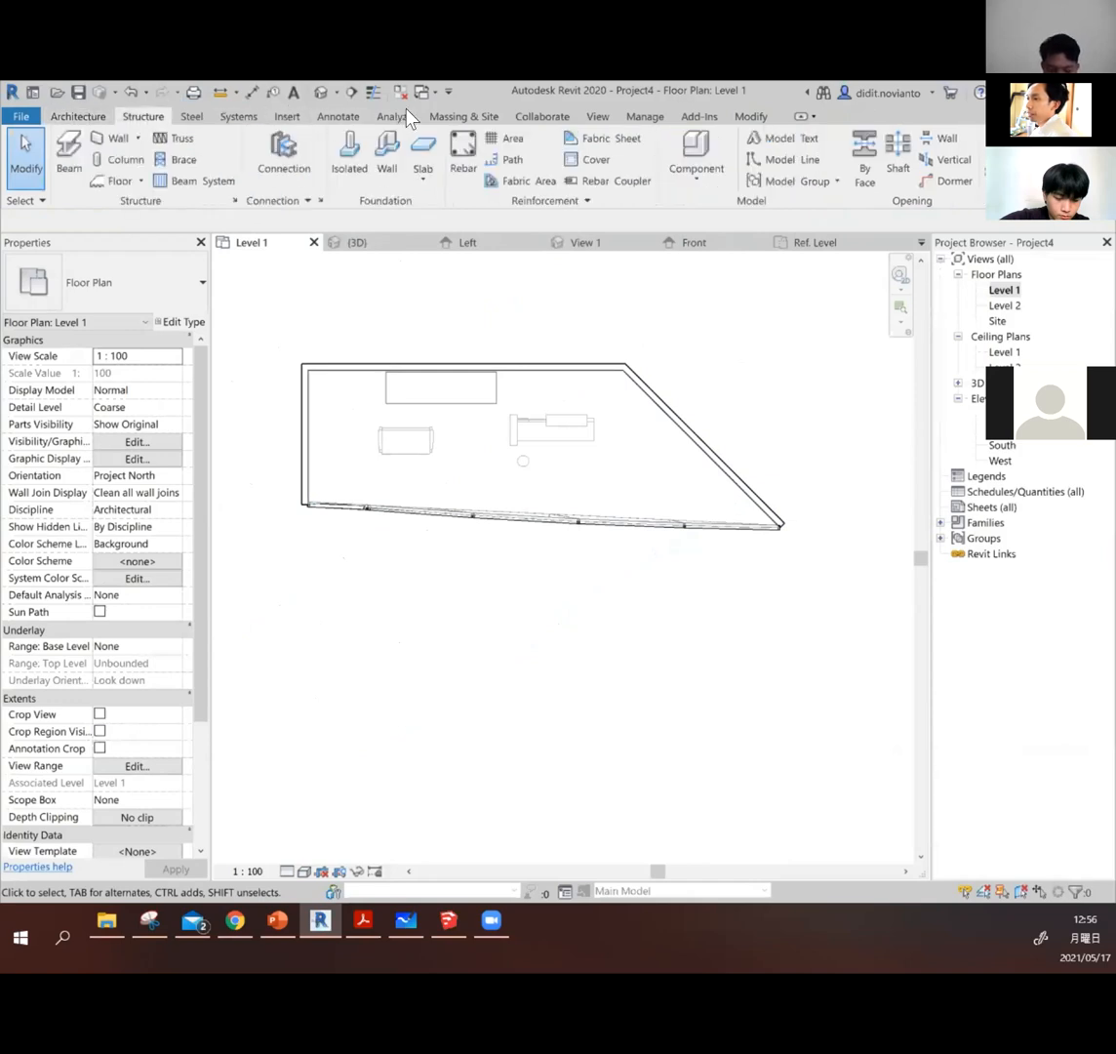
left_click(582, 116)
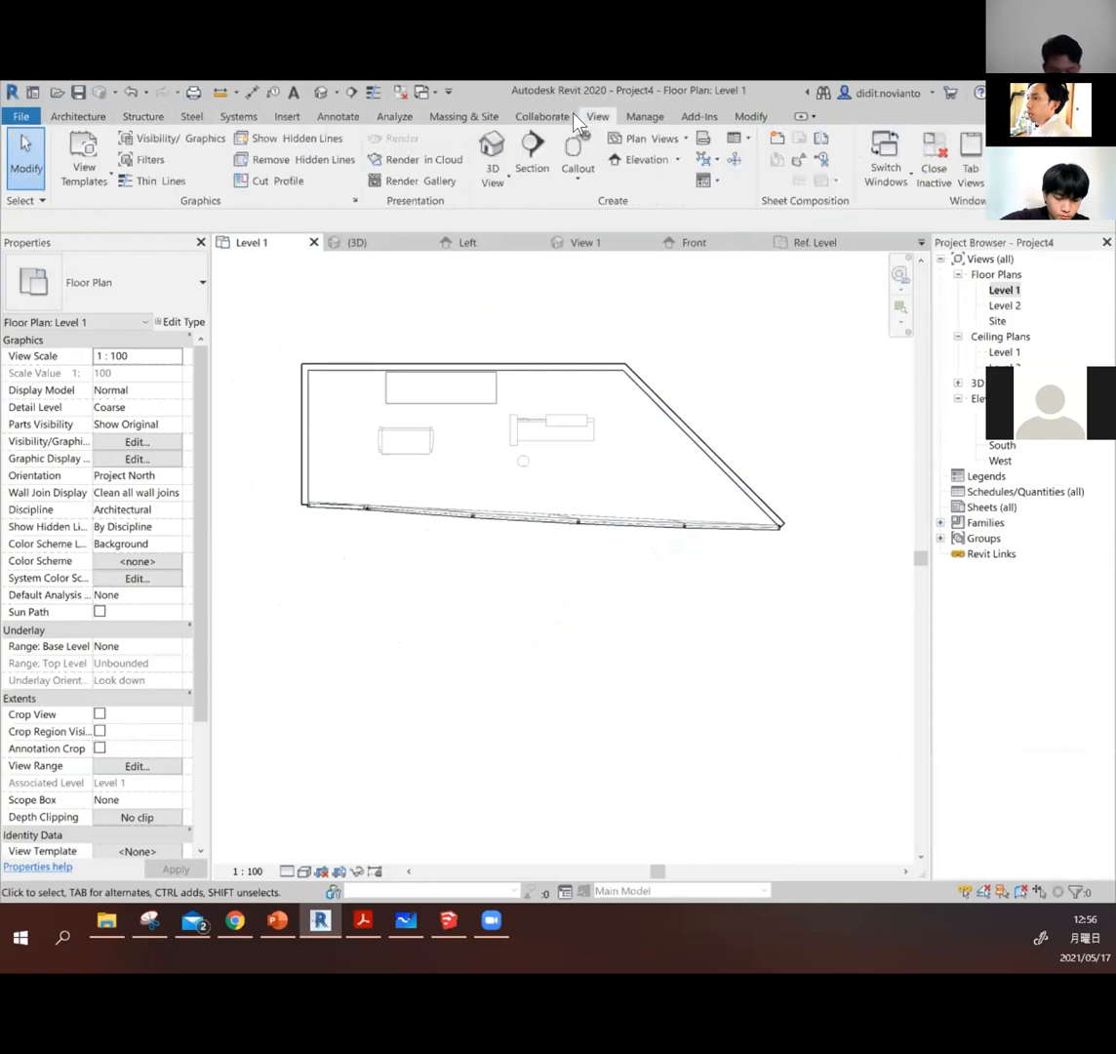
left_click(500, 182)
left_click(481, 243)
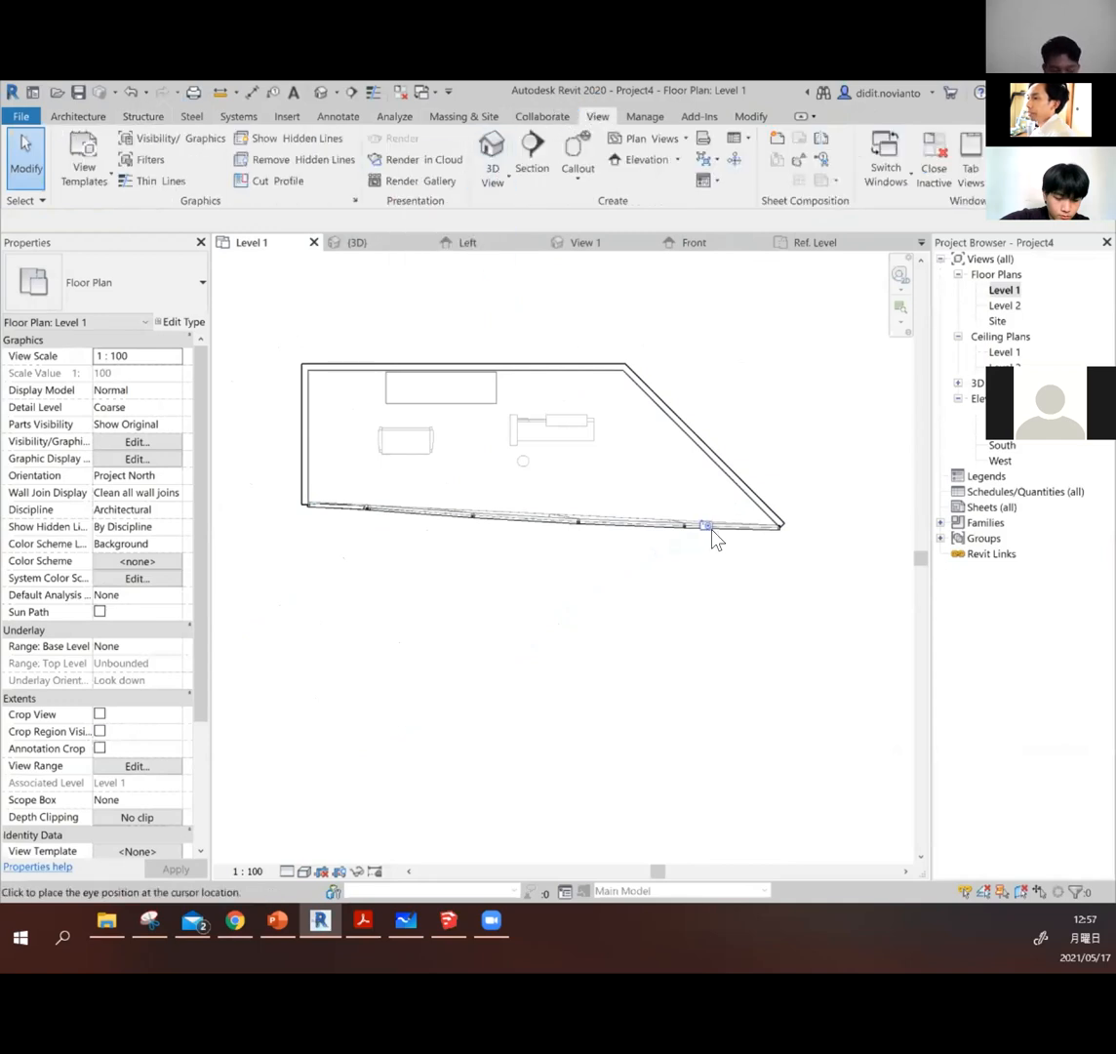
scroll(749, 649, "down", 1)
left_click(749, 649)
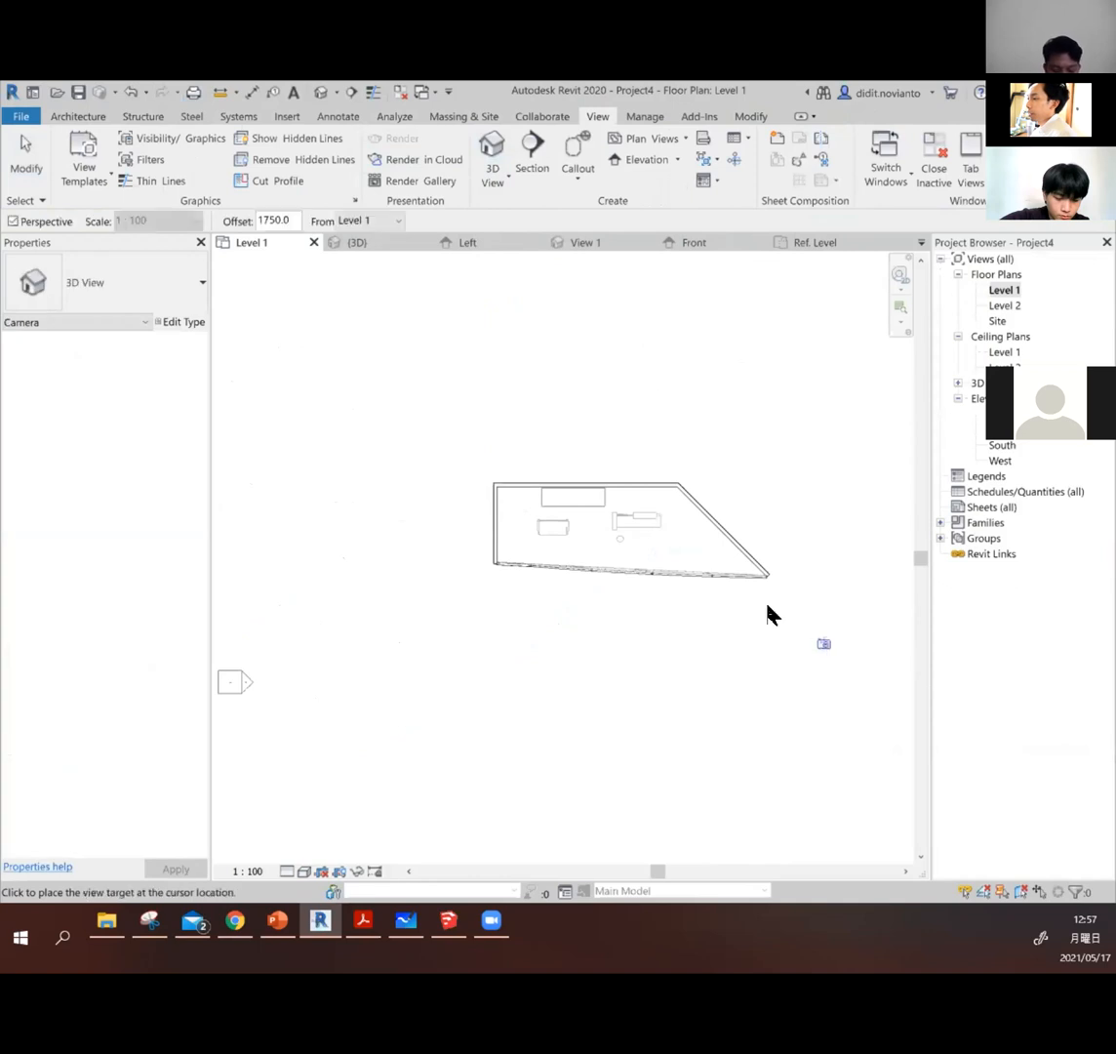
left_click(536, 466)
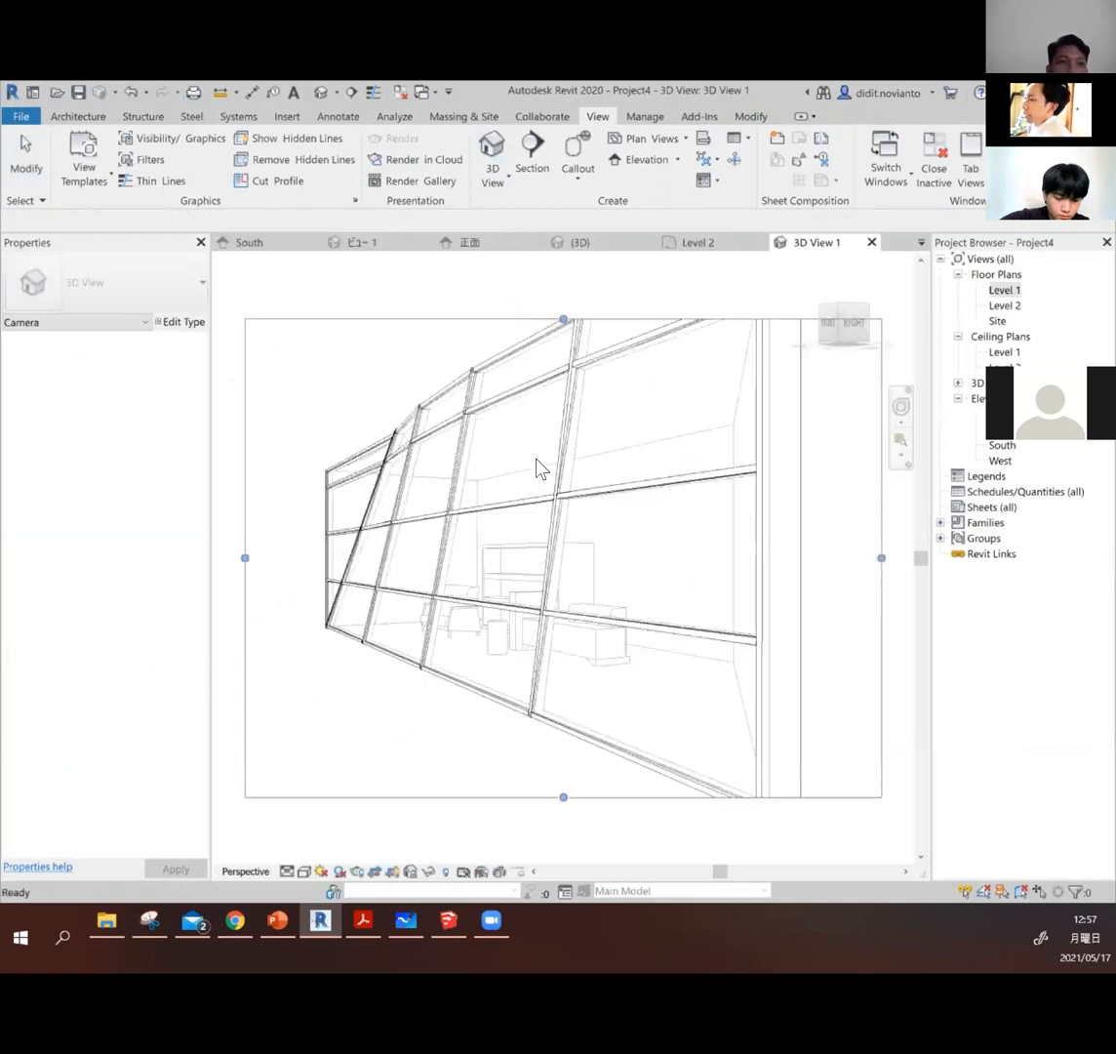
Step: Enlarge the camera view's crop region on all four sides so that it frames the whole curtain facade and end wall
scroll(536, 467, "down", 2)
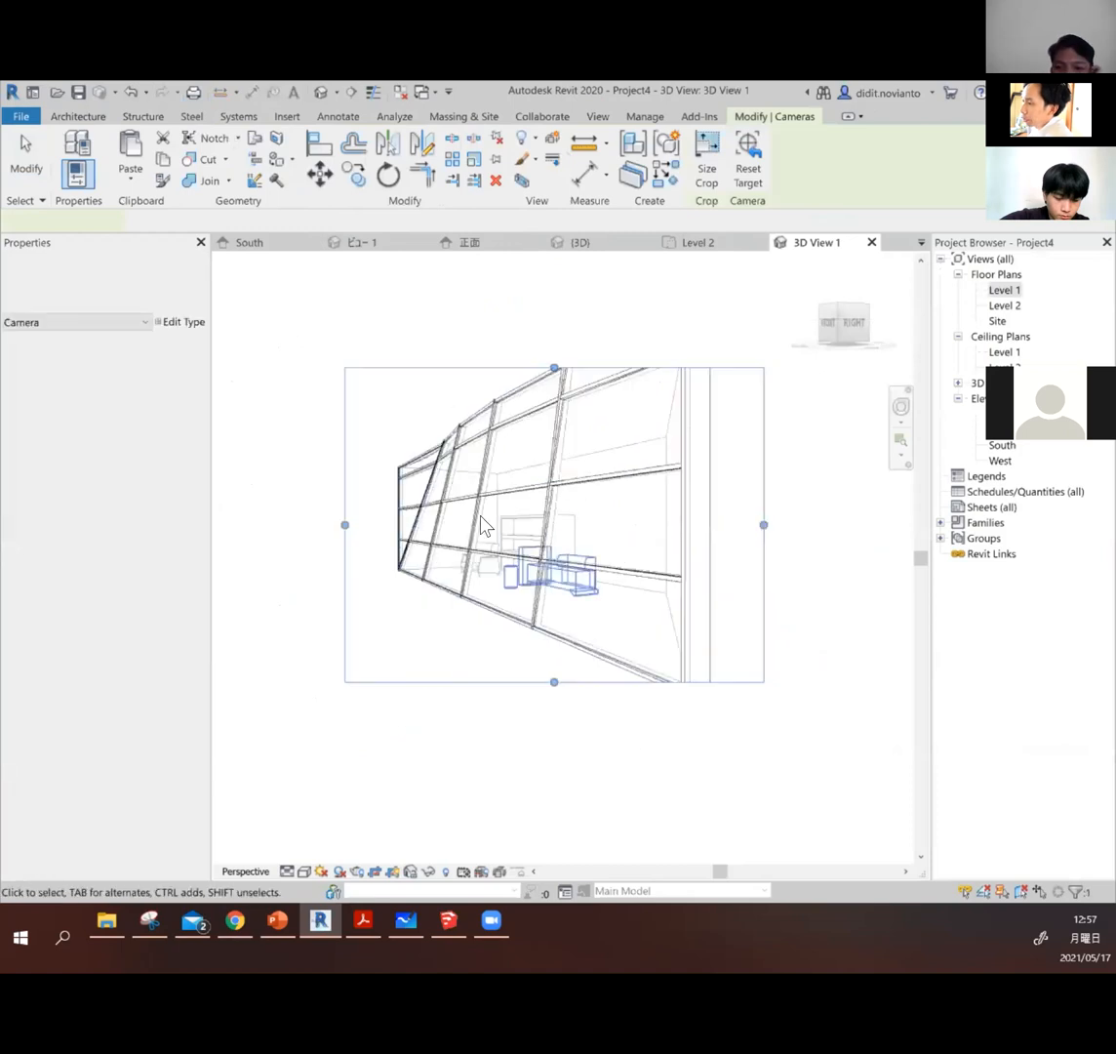
left_click_drag(344, 525, 306, 525)
left_click_drag(524, 378, 522, 334)
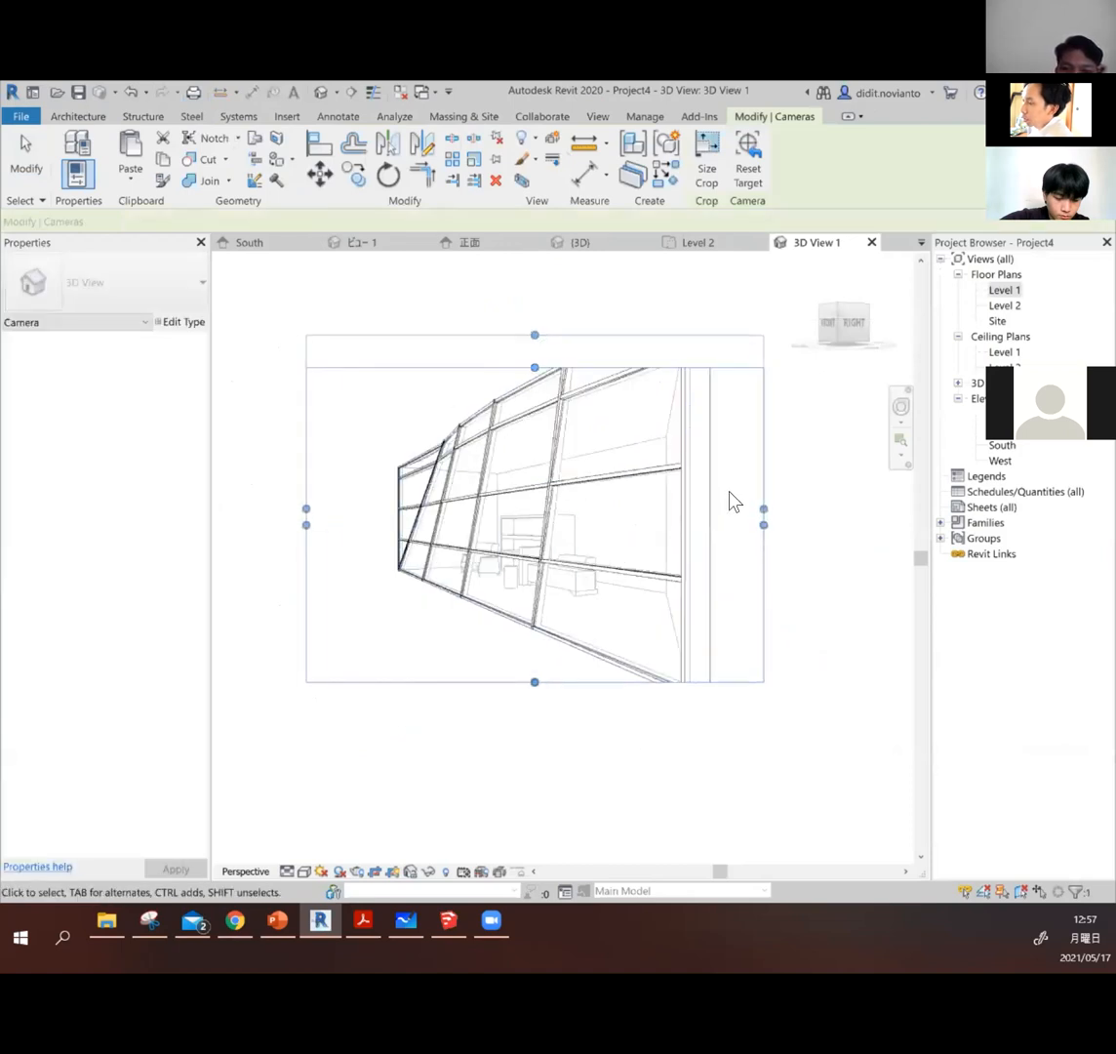
left_click_drag(842, 513, 848, 571)
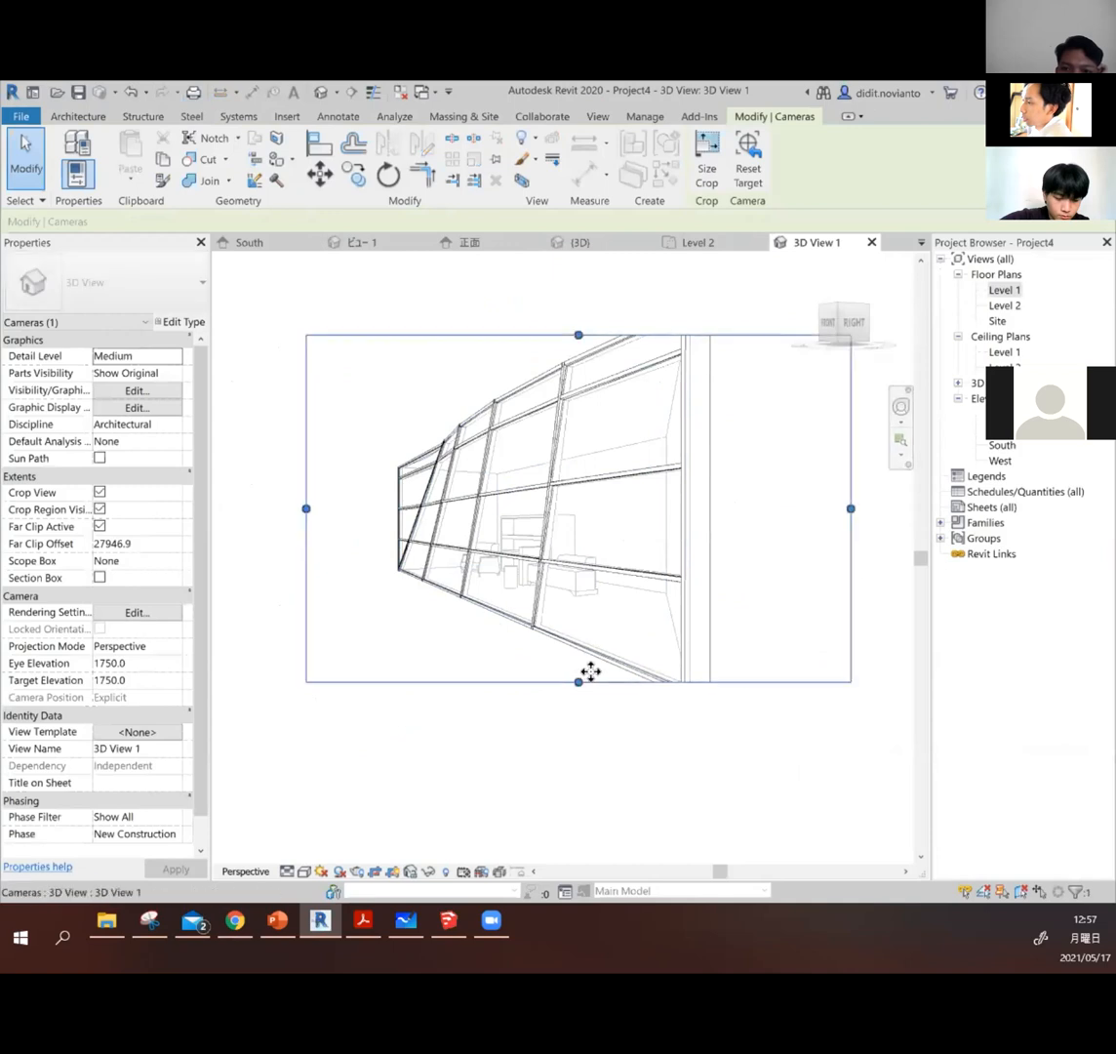
left_click_drag(579, 682, 579, 732)
left_click_drag(579, 335, 573, 282)
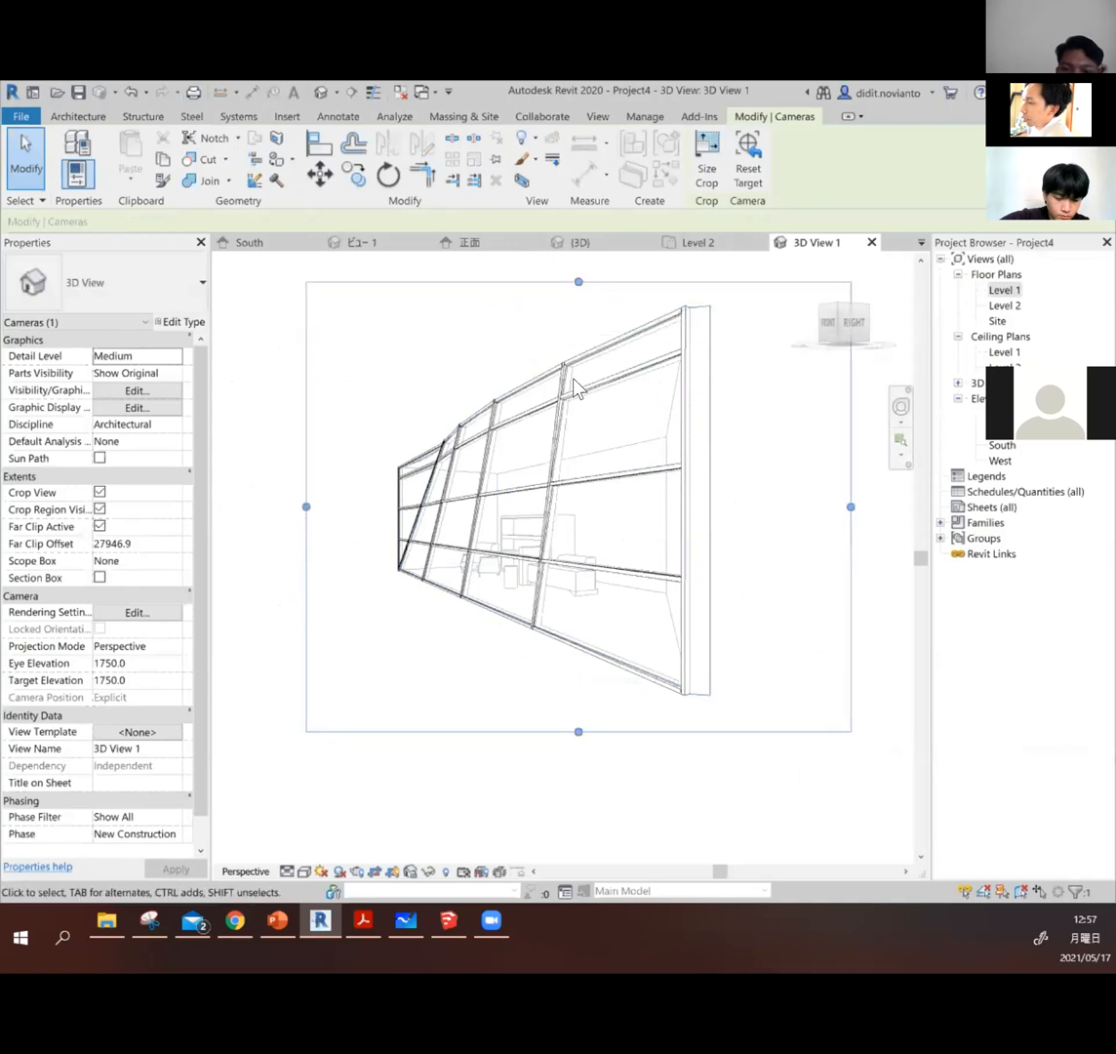
left_click(576, 390)
left_click(428, 781)
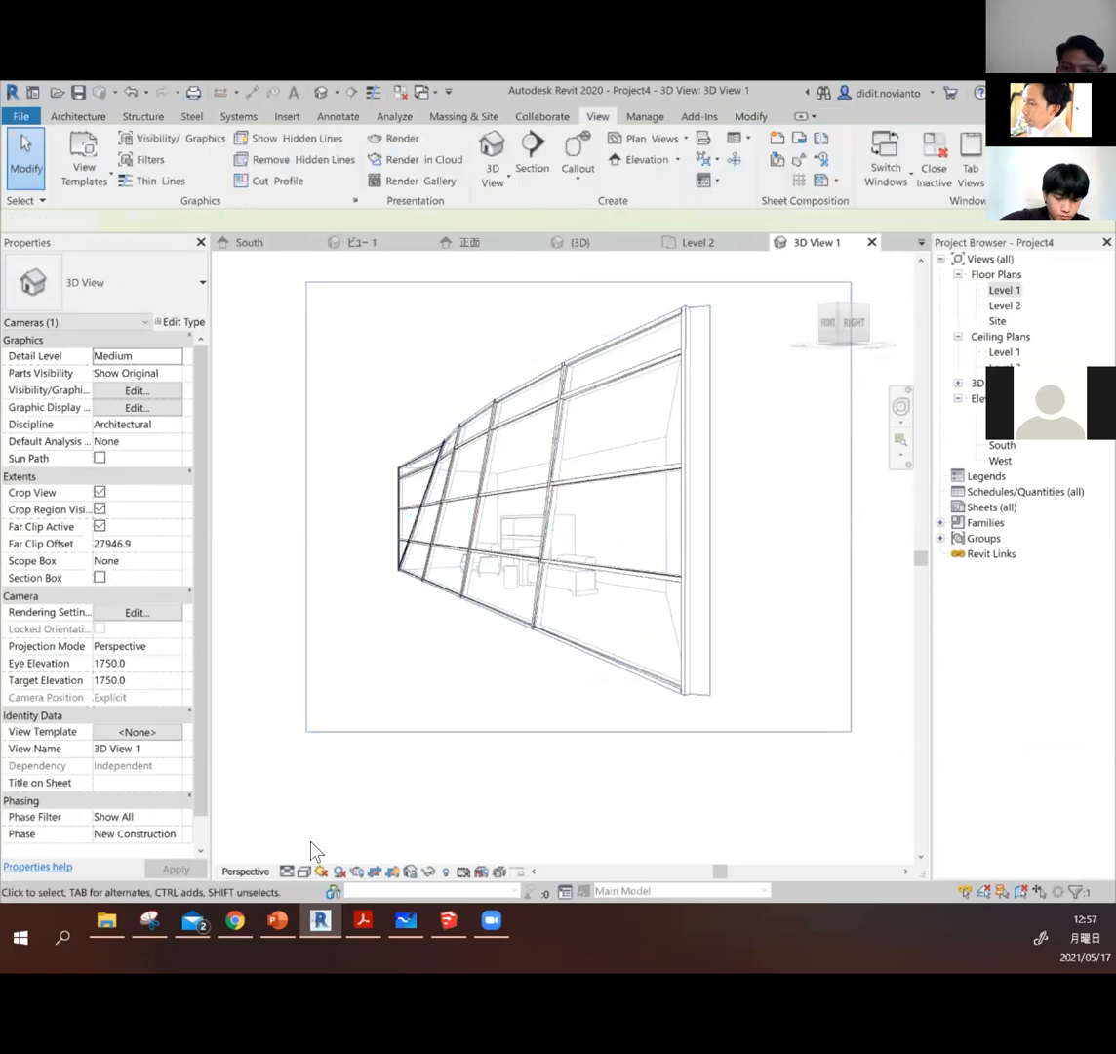
Step: Give the camera view a visual style with shaded, coloured surfaces and orbit it to an eye elevation of about 2745 mm
left_click(304, 872)
left_click(359, 831)
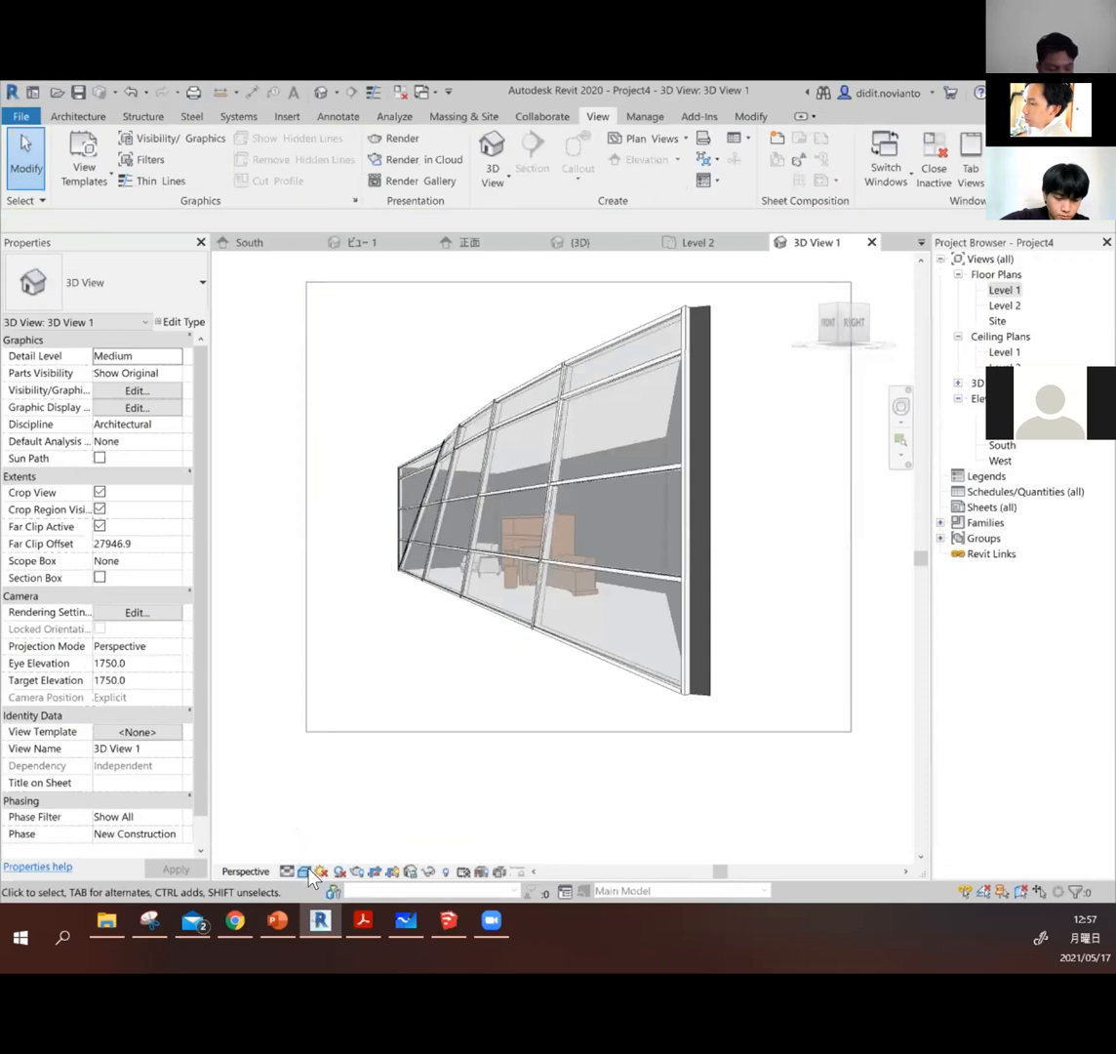
left_click(305, 872)
left_click(351, 833)
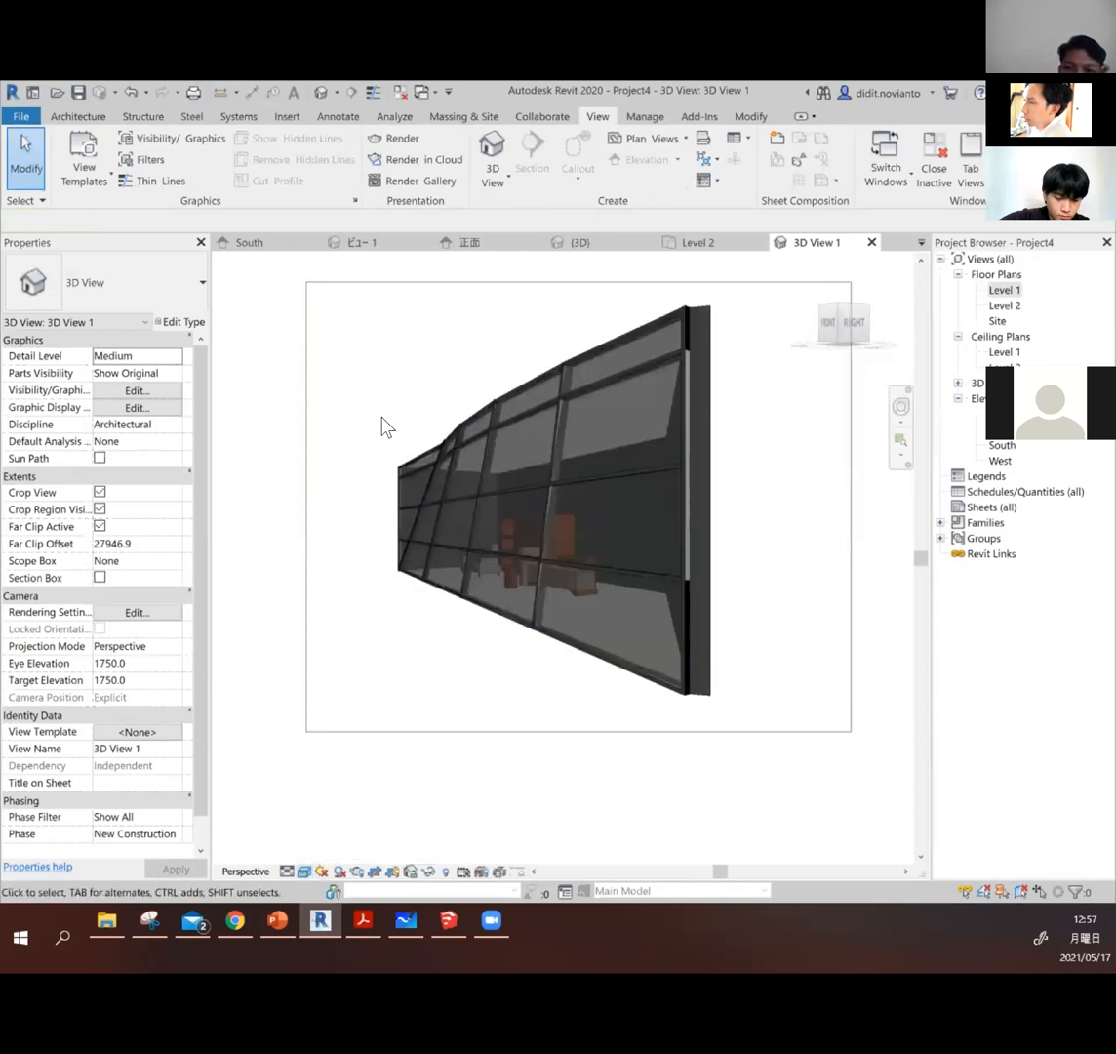
left_click(305, 870)
left_click(415, 806)
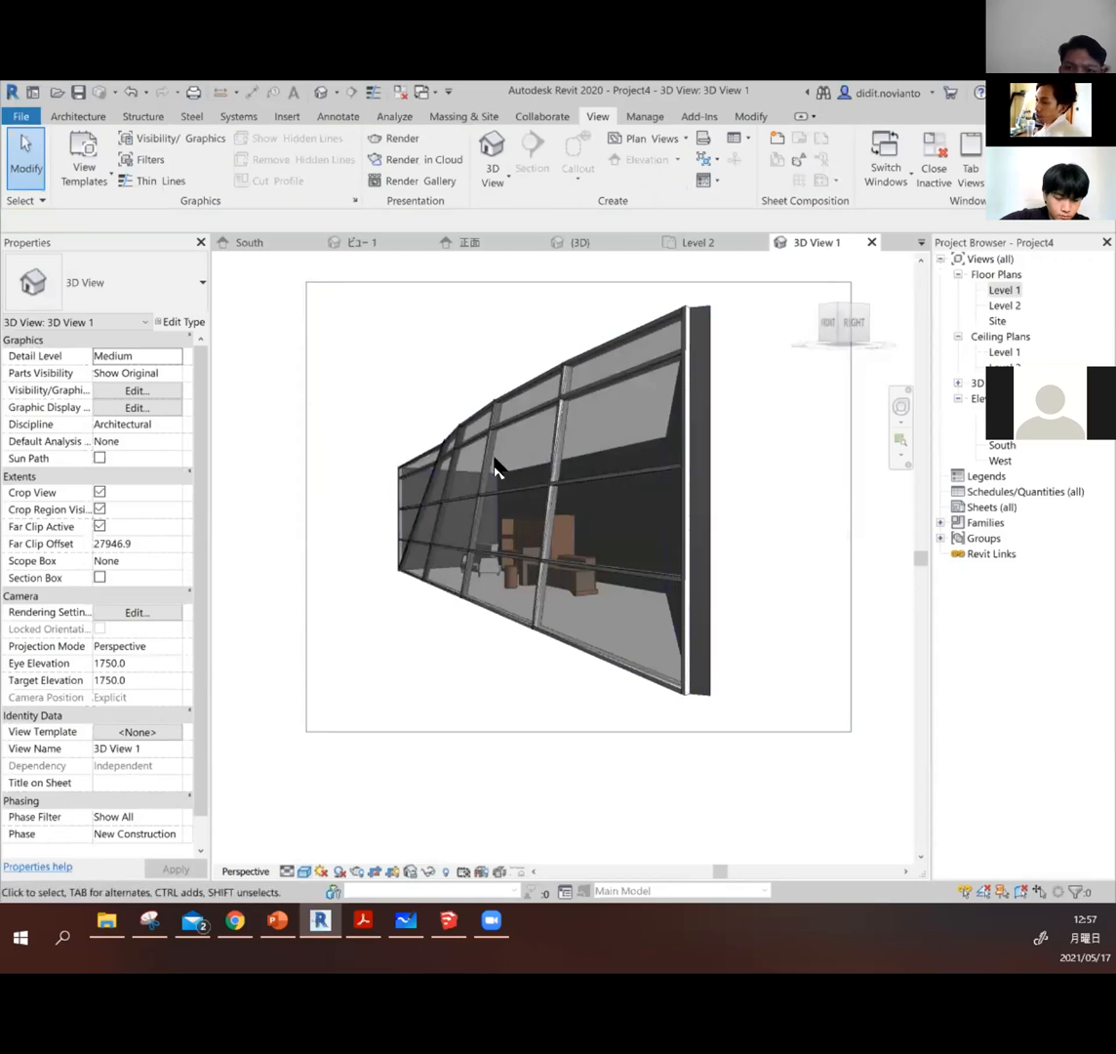
middle_click_drag(514, 506, 508, 580, "shift")
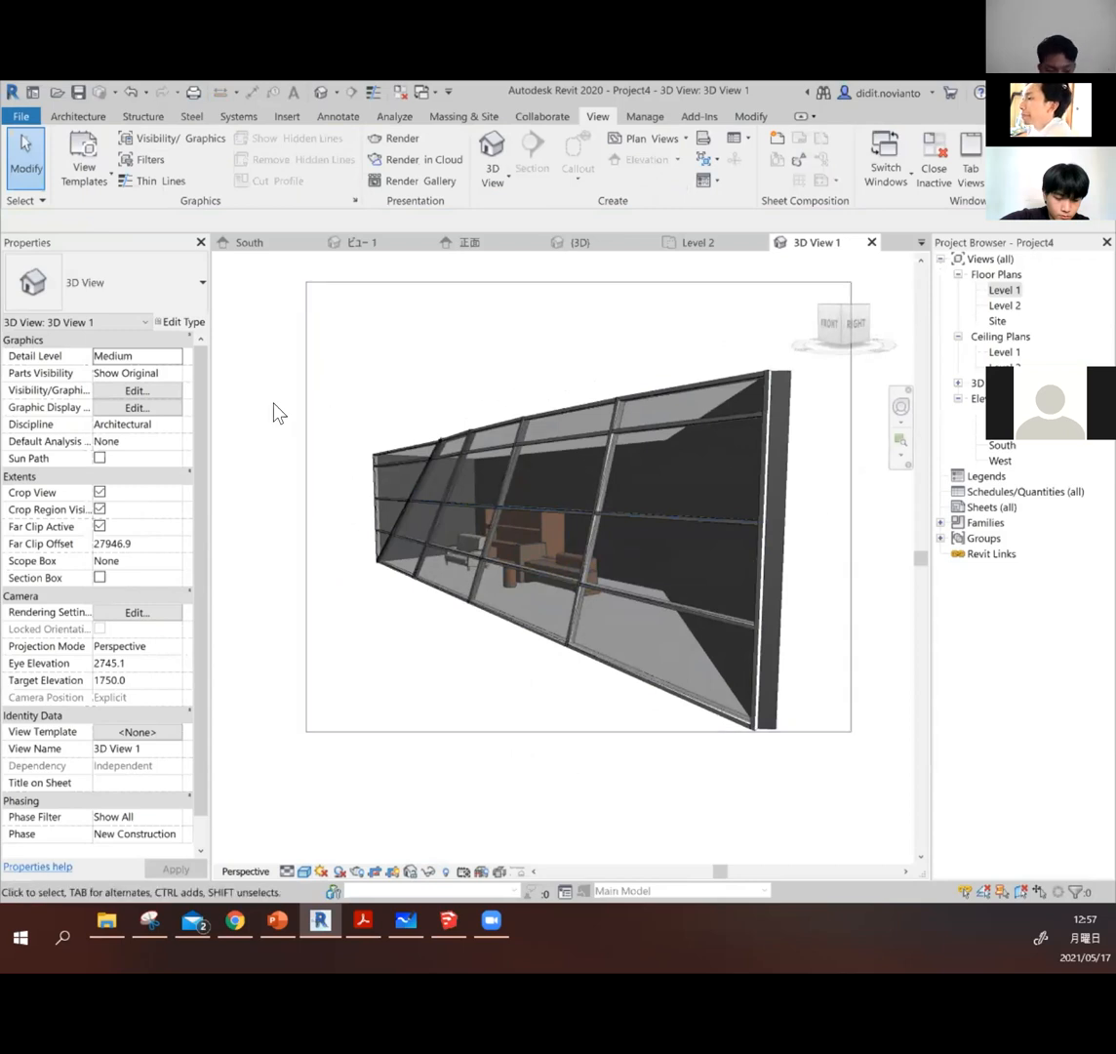
Step: Return to the Level 1 floor plan and examine the layout of the whole furnished room
double_click(999, 291)
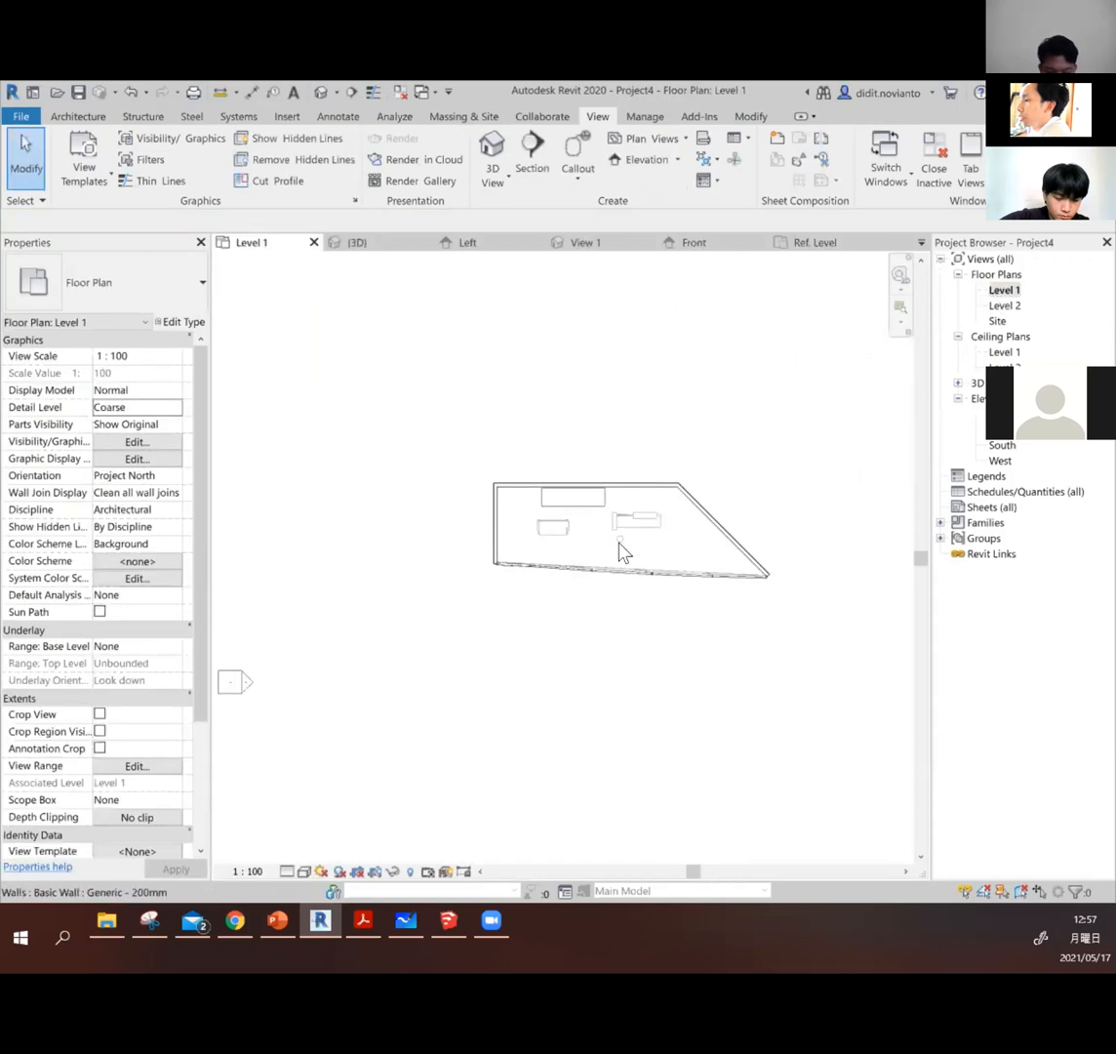
scroll(621, 543, "up", 4)
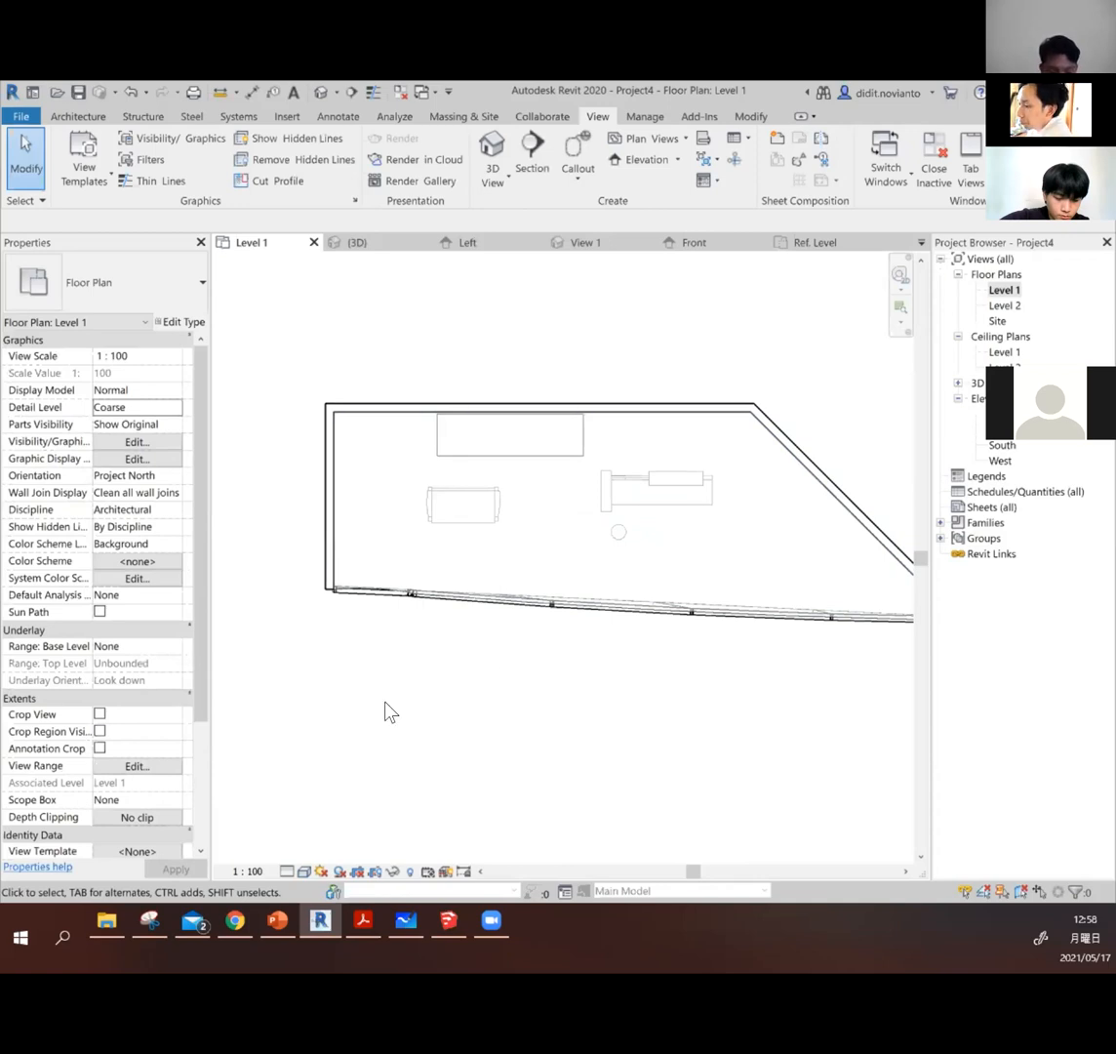
scroll(400, 674, "down", 2)
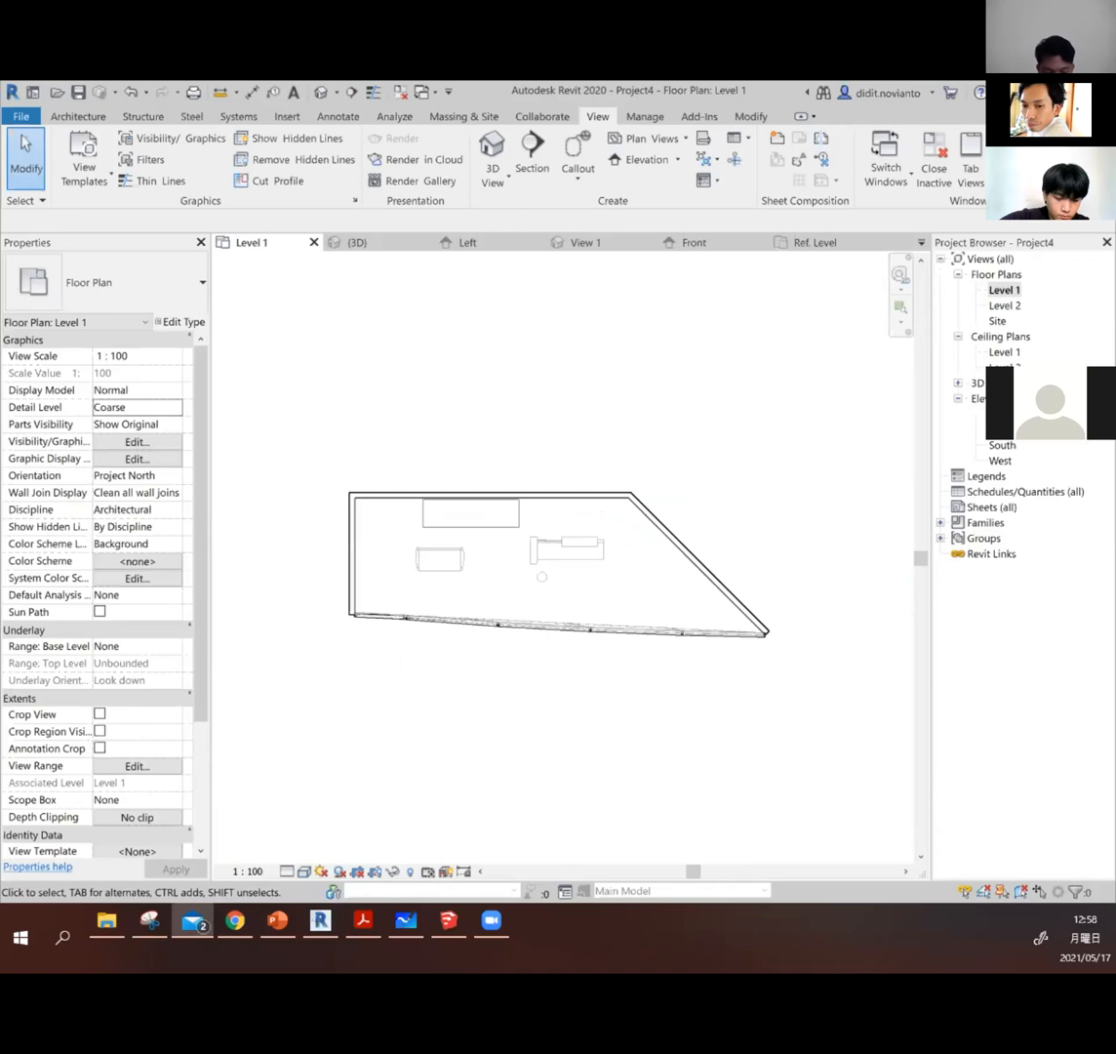
left_click(506, 332)
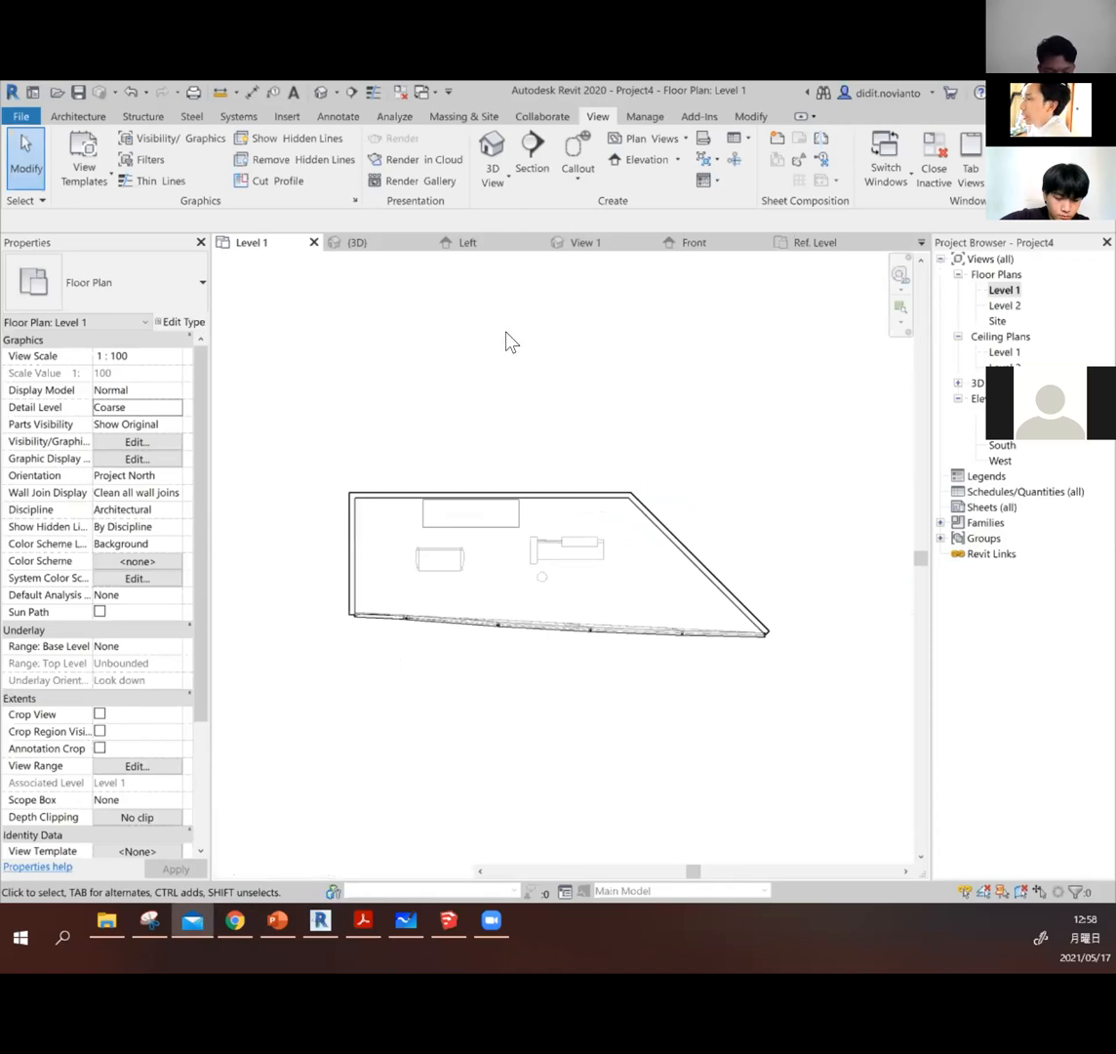